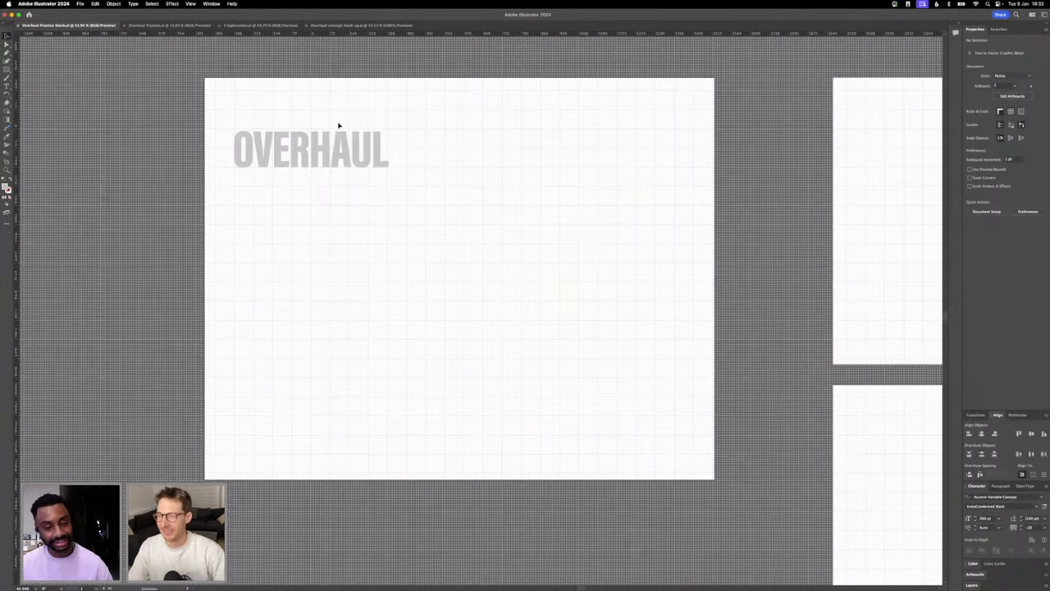
# - Switch to the Overhaul concept mock up document and examine the poster and square cover layouts with the figure and title
pyautogui.click(337, 26)
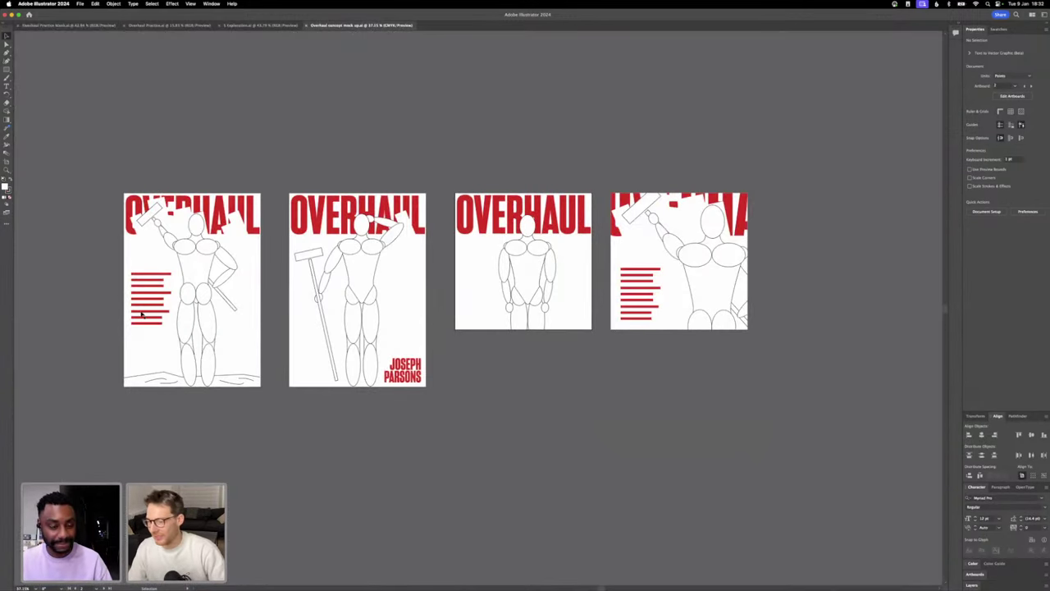
pyautogui.scroll(3, 141, 314)
pyautogui.scroll(1, 141, 315)
pyautogui.hscroll(-2, 141, 304)
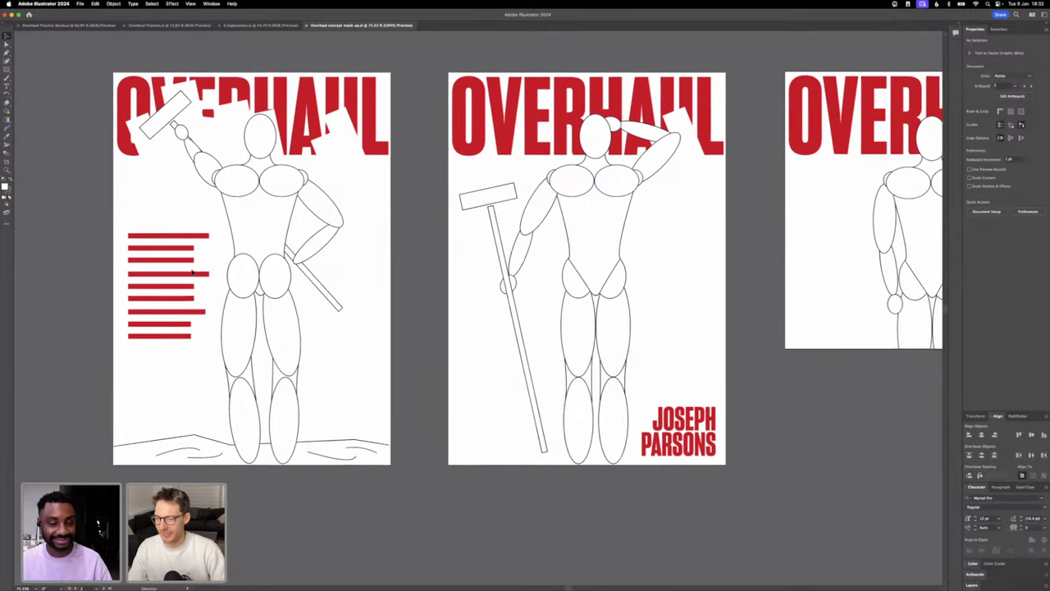
pyautogui.hscroll(-3, 192, 271)
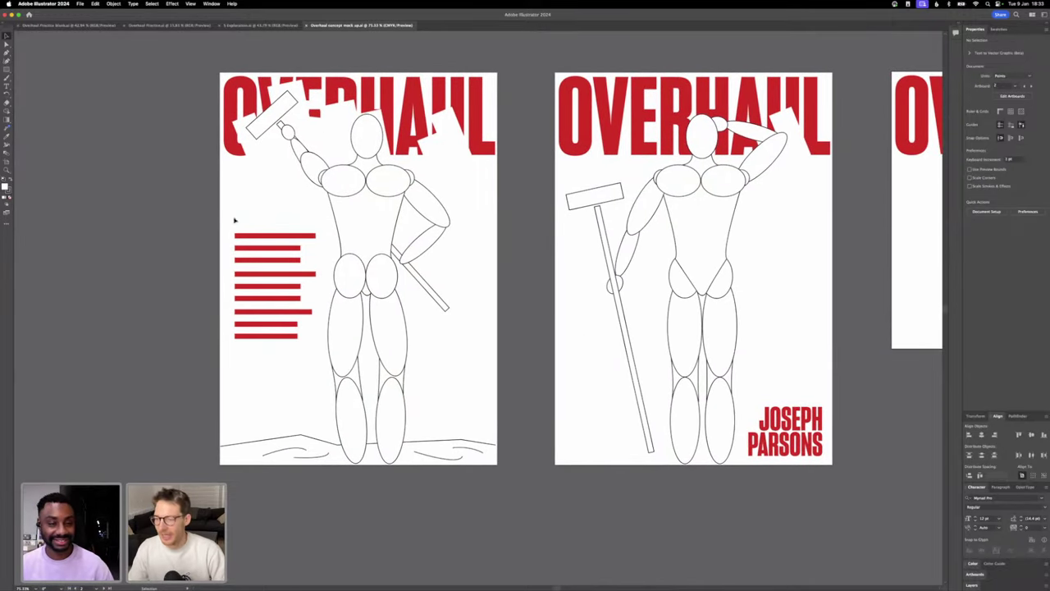
pyautogui.hscroll(2, 434, 185)
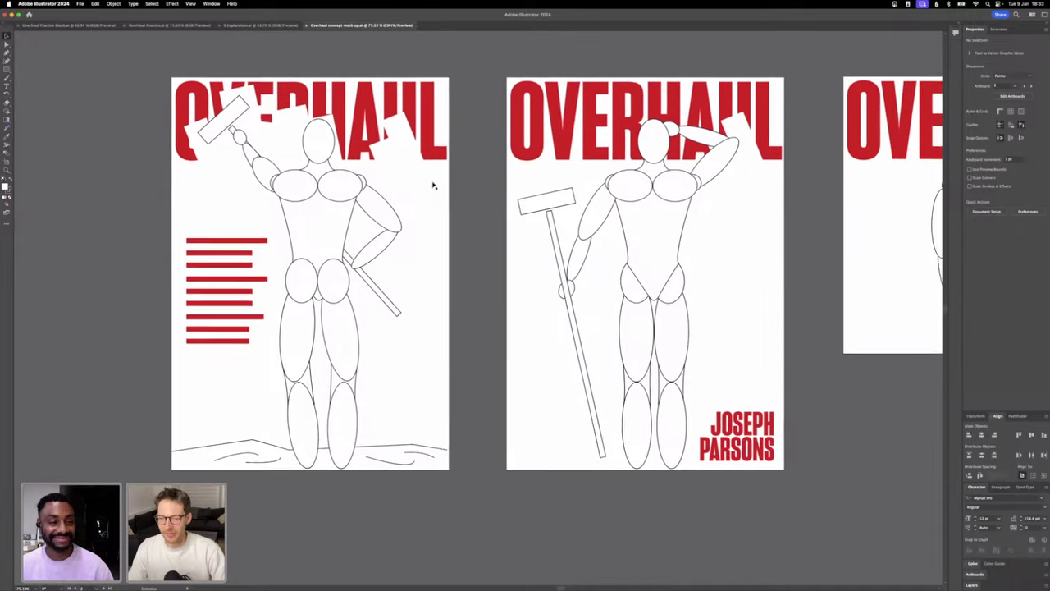
pyautogui.hscroll(2, 434, 186)
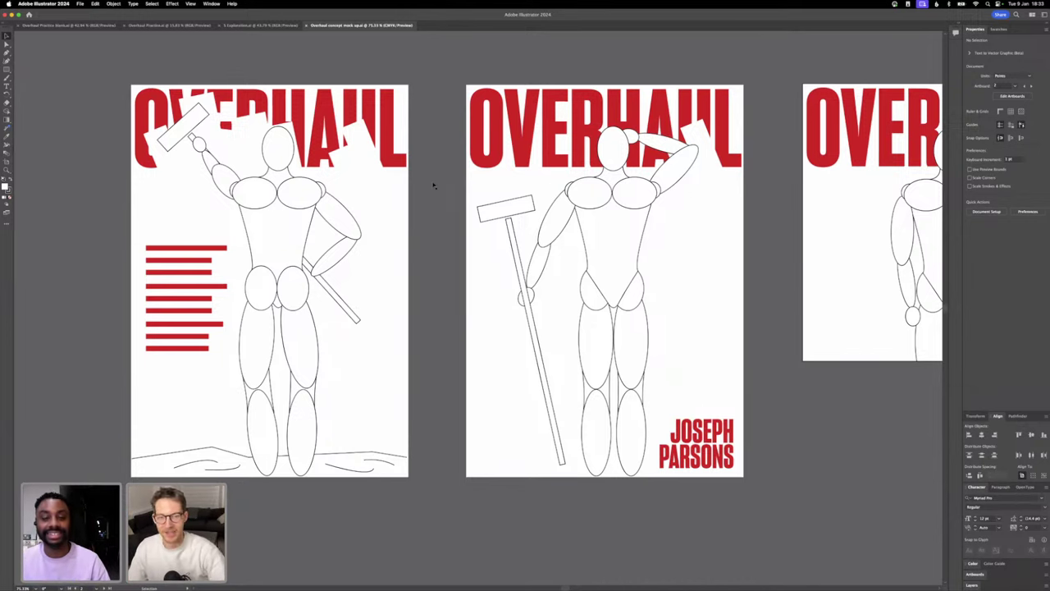
pyautogui.hscroll(3, 432, 185)
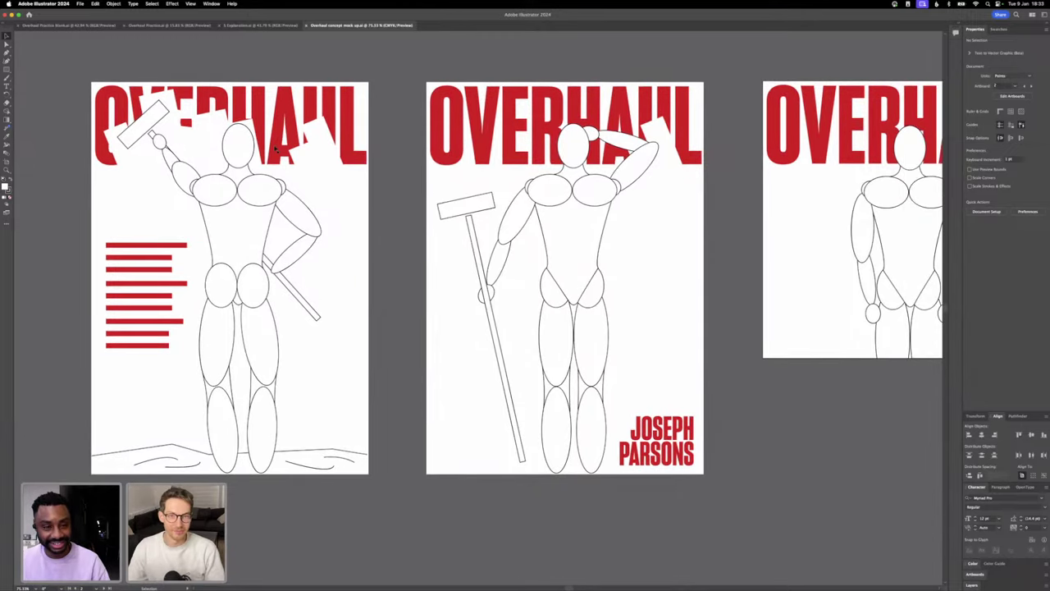
pyautogui.hscroll(5, 276, 149)
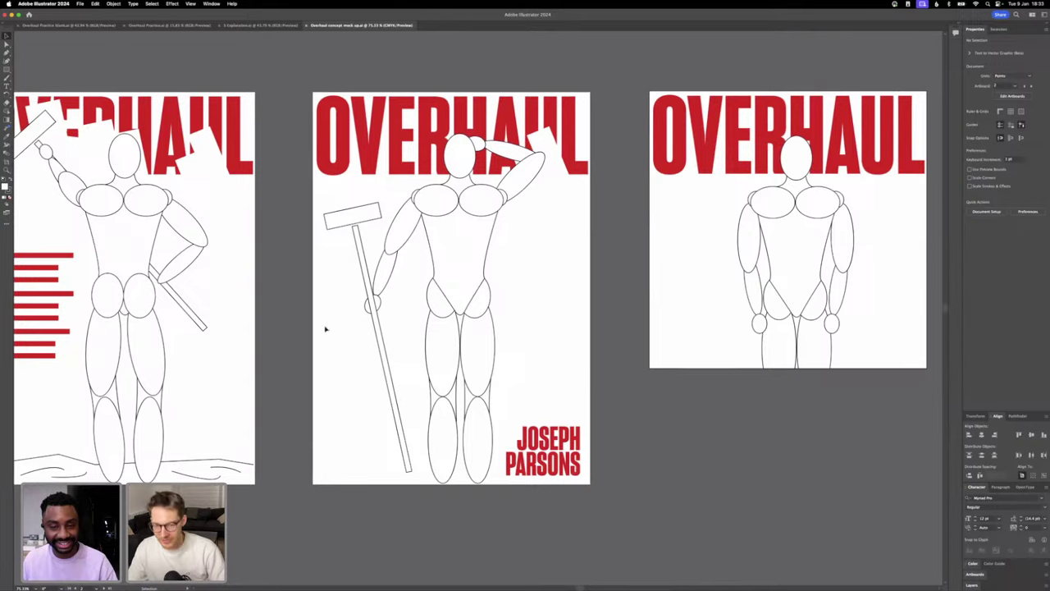
pyautogui.hscroll(3, 325, 329)
pyautogui.hscroll(3, 600, 365)
pyautogui.hscroll(6, 600, 366)
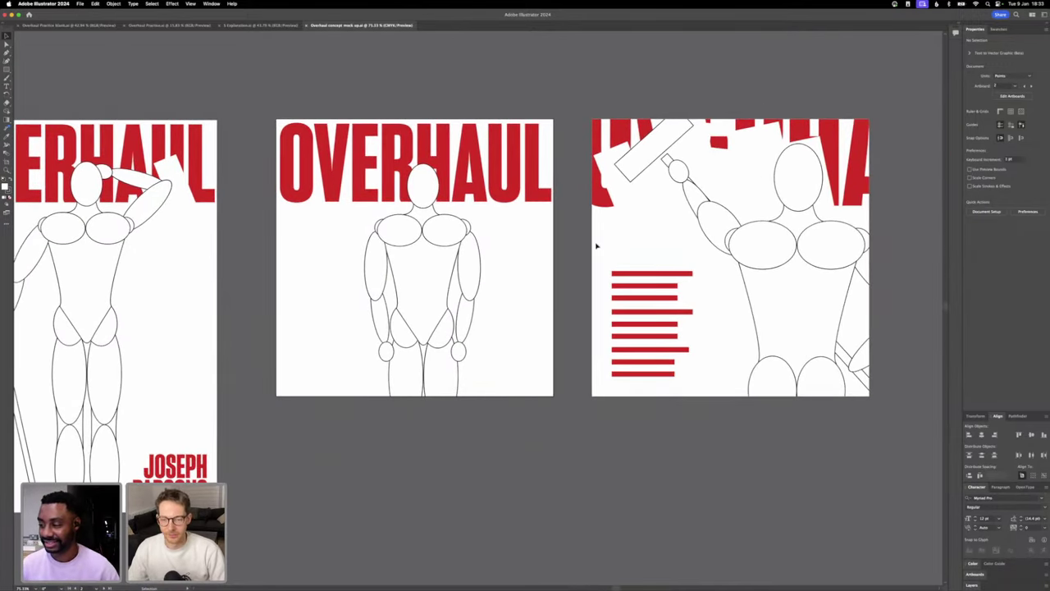
pyautogui.hscroll(-8, 586, 239)
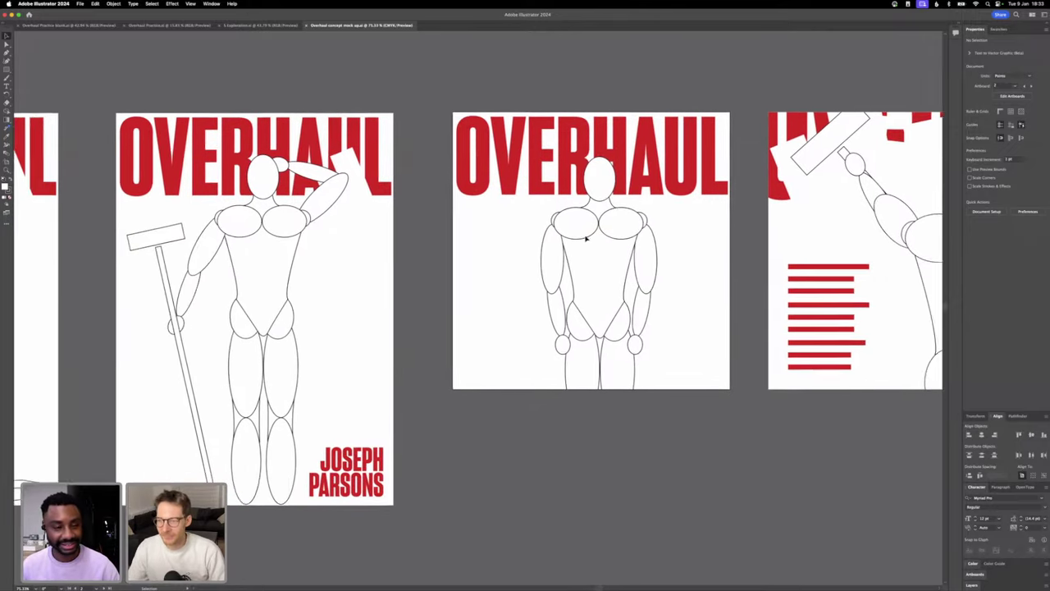
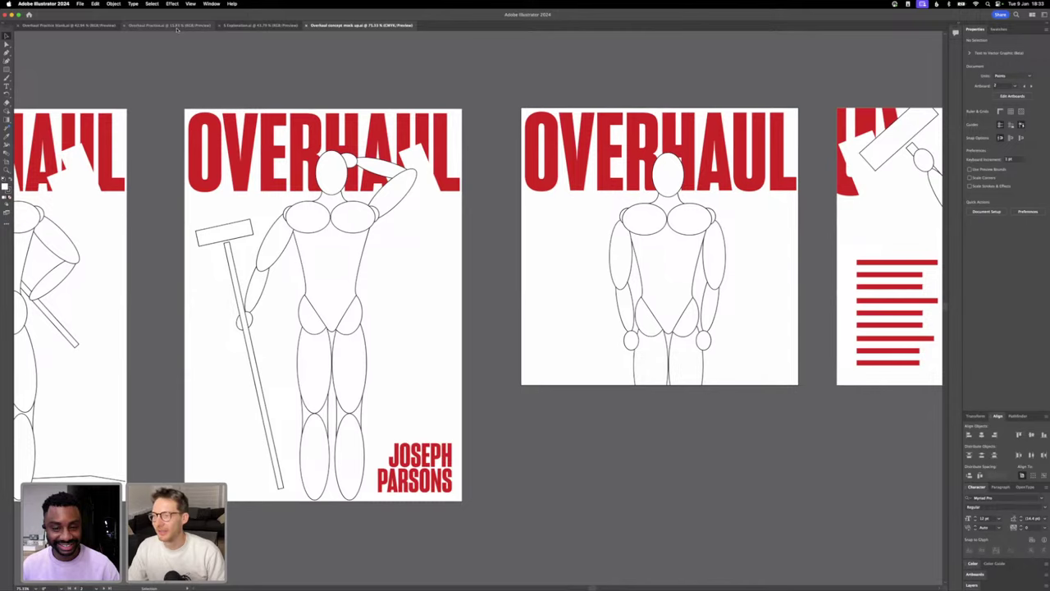
pyautogui.hscroll(-5, 242, 82)
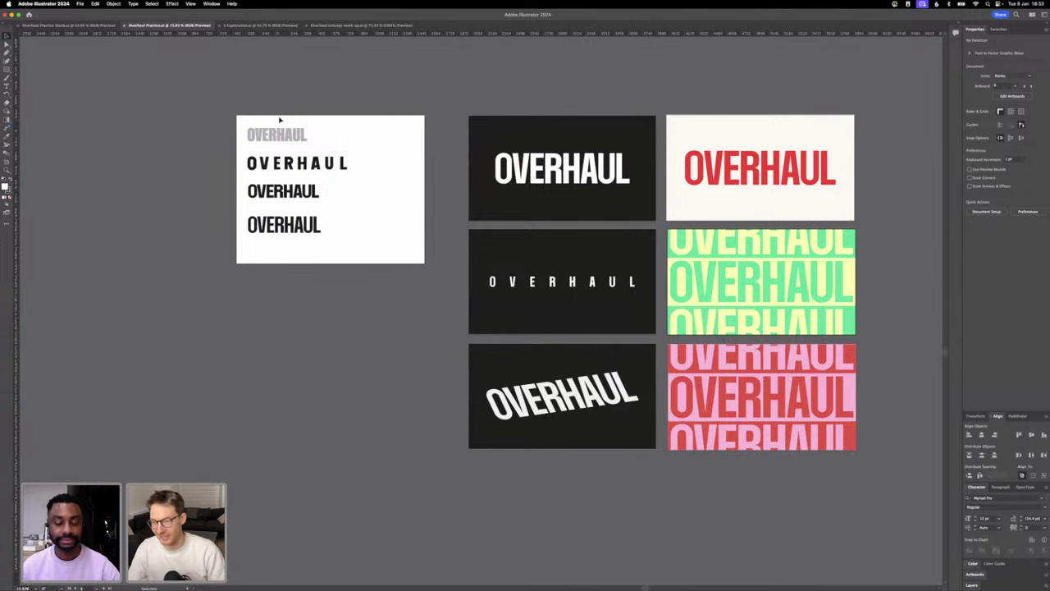
# - Examine the four OVERHAUL lettering variations on the white artboard of the Overhaul Practice document
pyautogui.scroll(5, 263, 128)
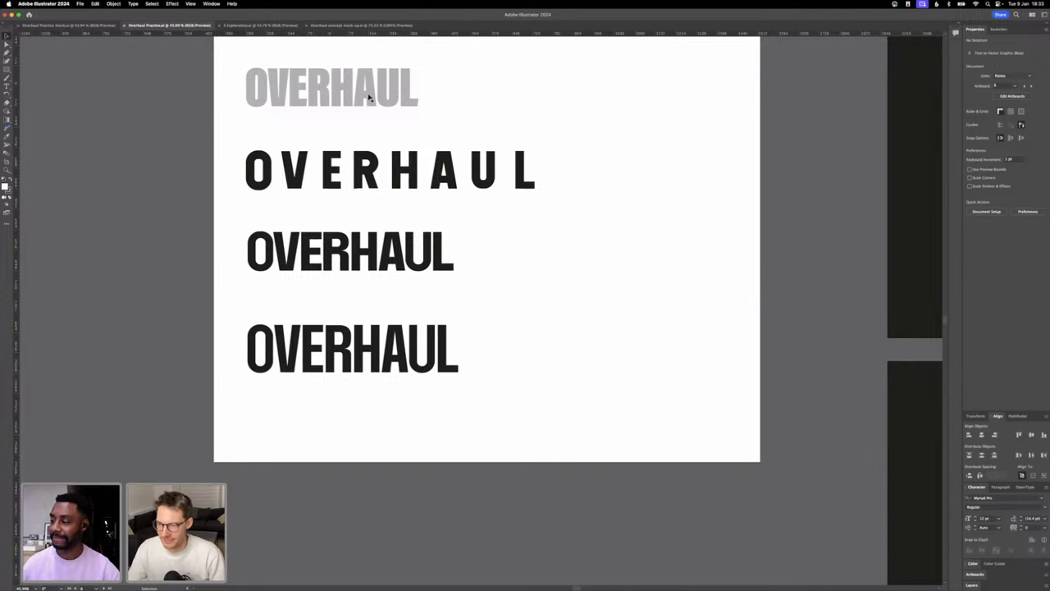
pyautogui.scroll(2, 291, 92)
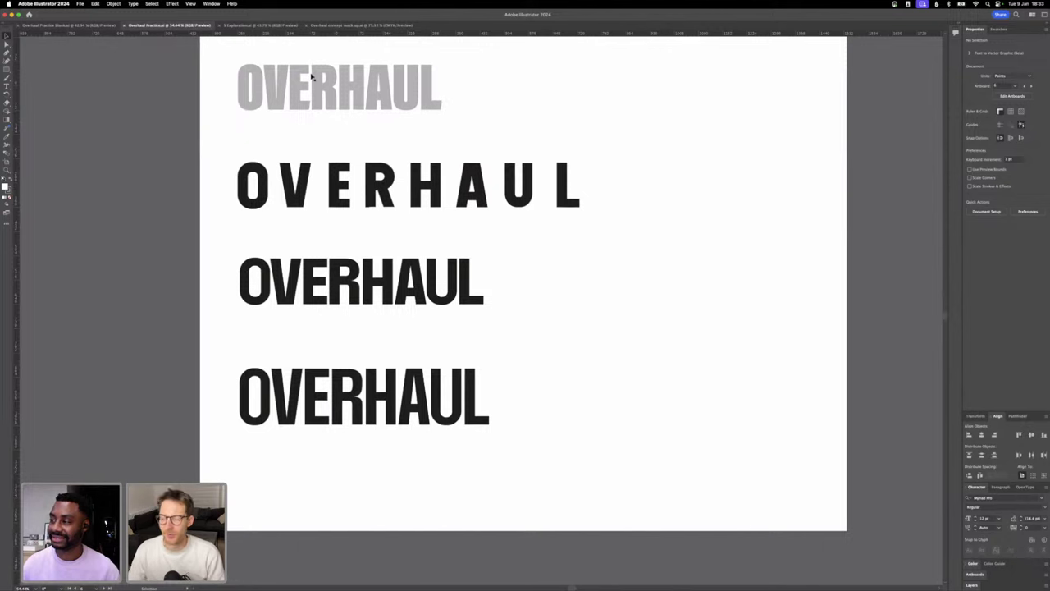
pyautogui.scroll(-2, 355, 168)
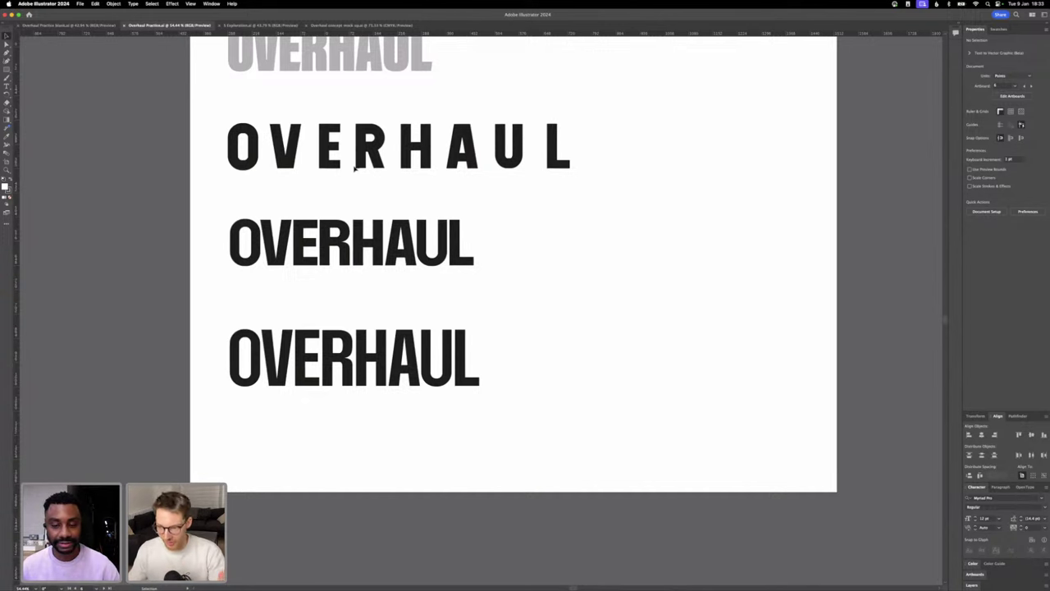
pyautogui.scroll(-2, 345, 169)
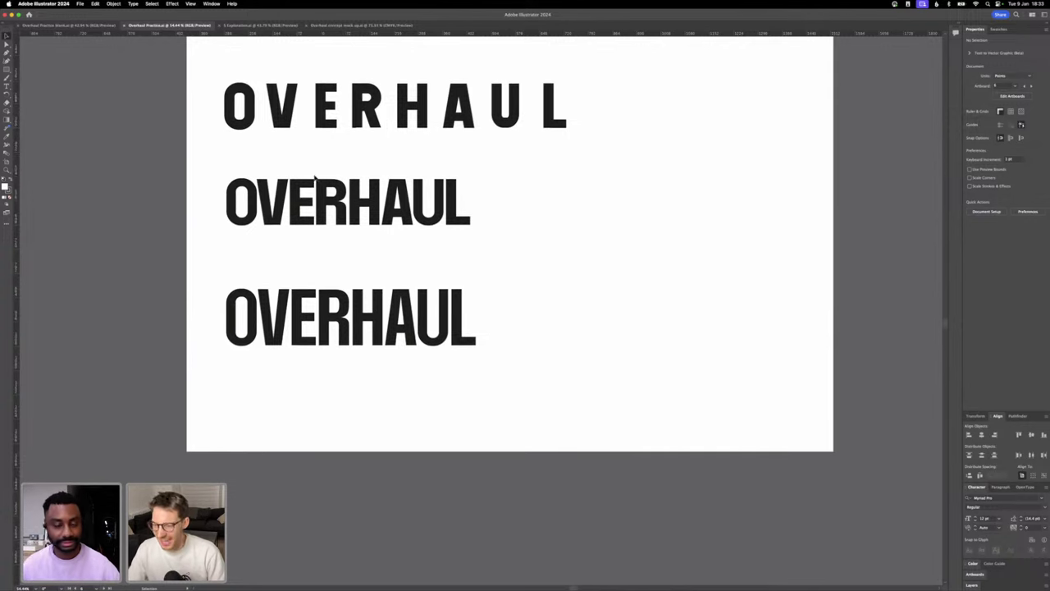
pyautogui.scroll(-2, 394, 210)
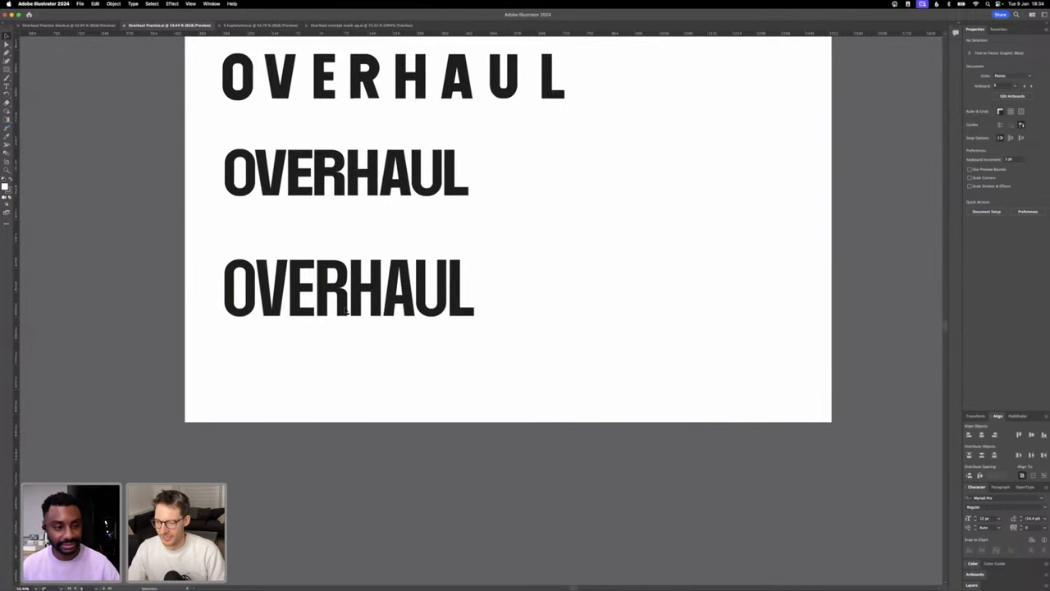
pyautogui.scroll(-1, 346, 311)
# - Examine the dark, off-white, green and pink OVERHAUL wordmark artboards beside the lettering variations
pyautogui.hscroll(5, 345, 311)
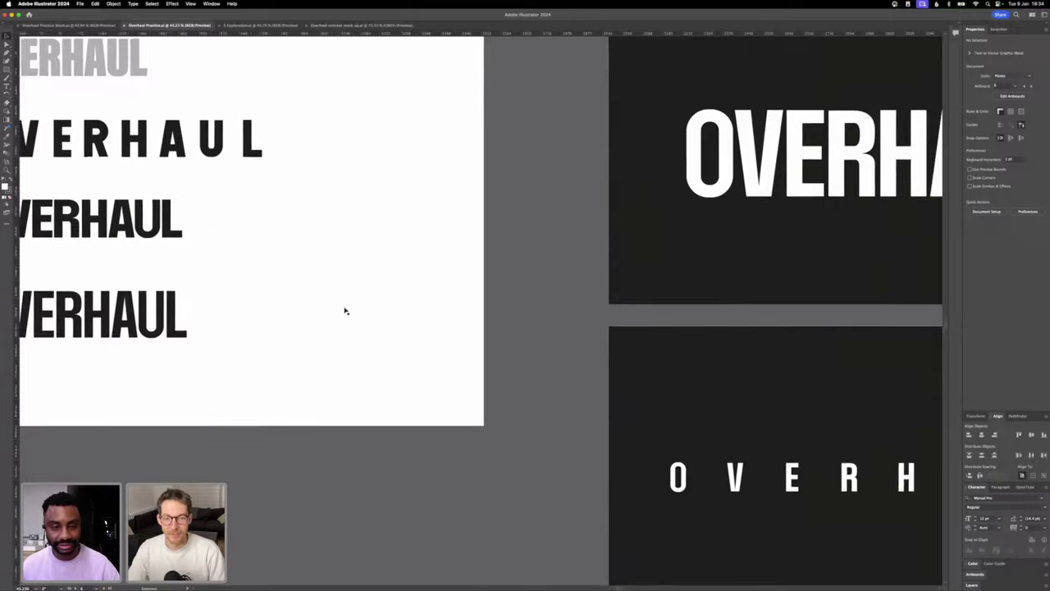
pyautogui.scroll(-1, 345, 311)
pyautogui.hscroll(8, 335, 325)
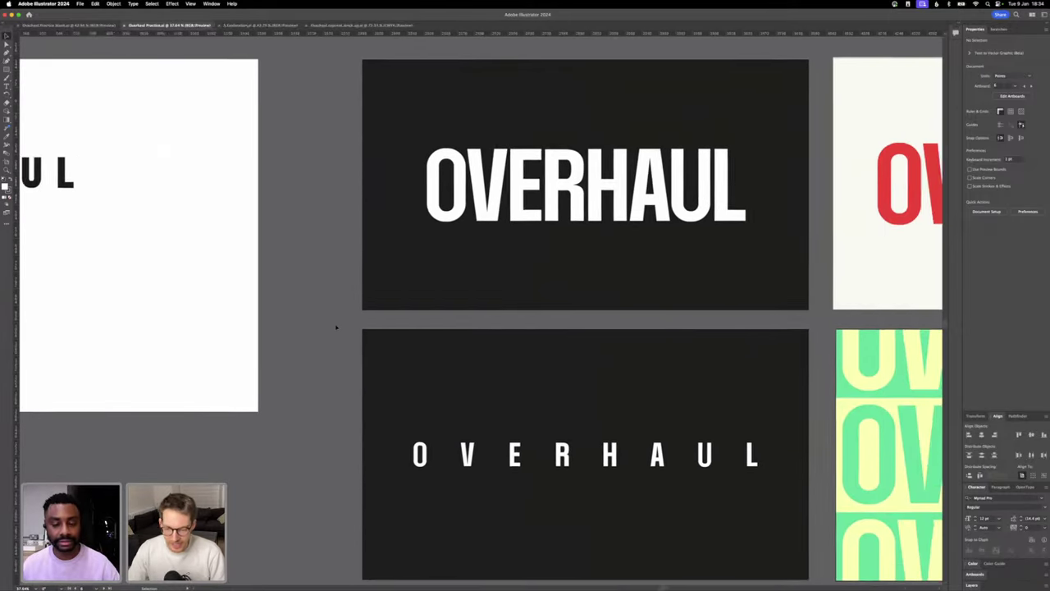
pyautogui.scroll(-10, 335, 327)
pyautogui.hscroll(1, 336, 327)
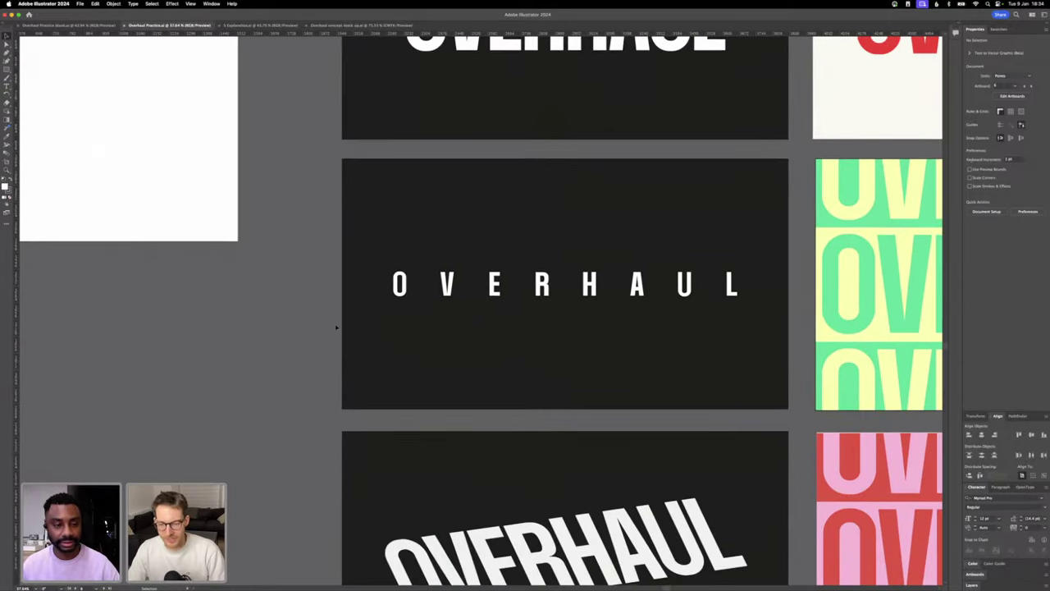
pyautogui.scroll(-6, 335, 327)
pyautogui.hscroll(1, 336, 327)
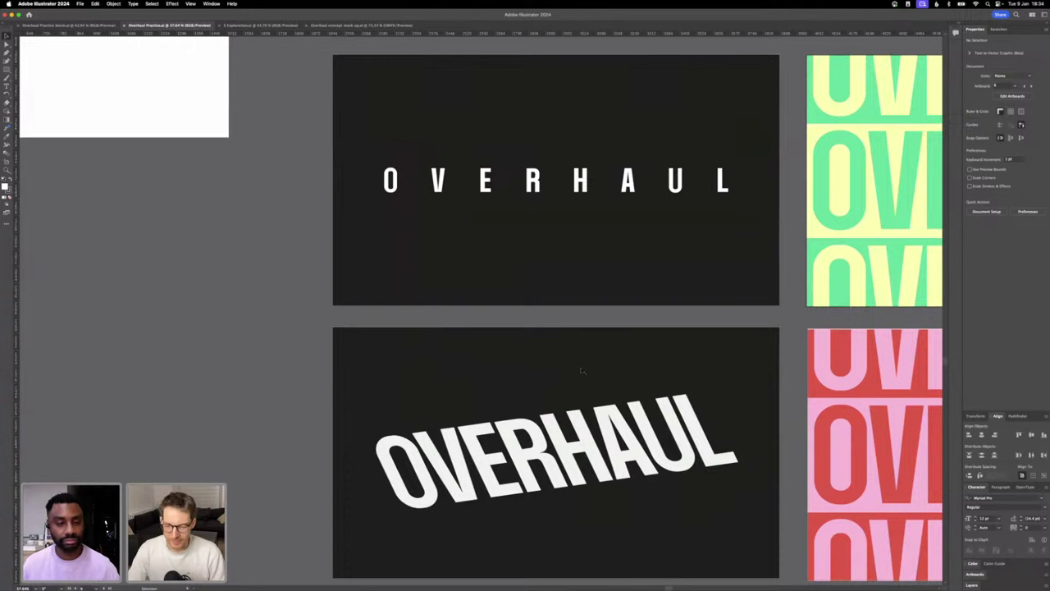
pyautogui.hscroll(10, 581, 370)
pyautogui.scroll(1, 581, 371)
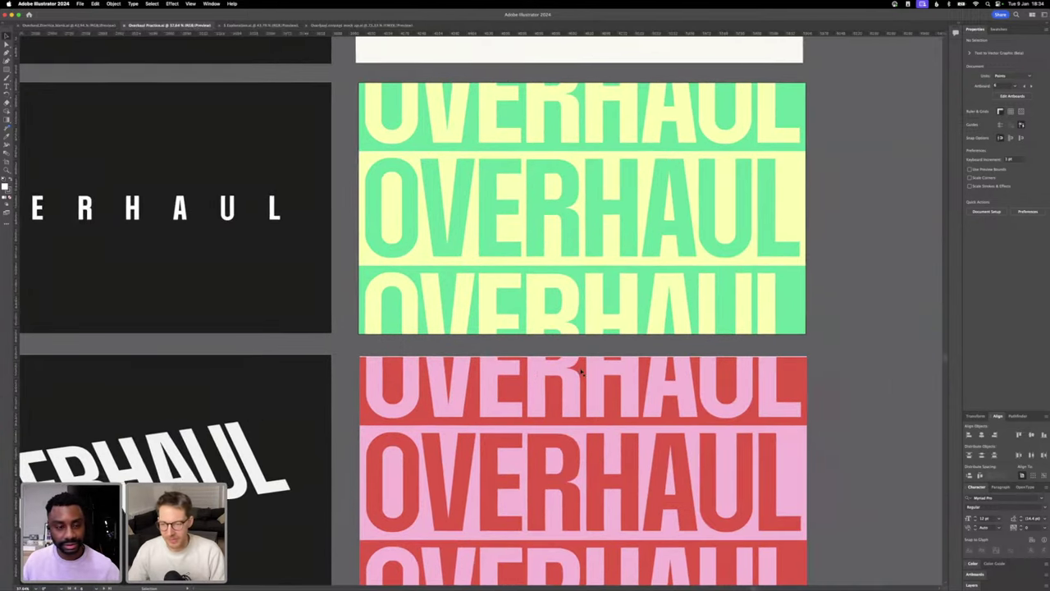
pyautogui.scroll(-4, 581, 371)
pyautogui.scroll(6, 580, 372)
pyautogui.hscroll(1, 581, 371)
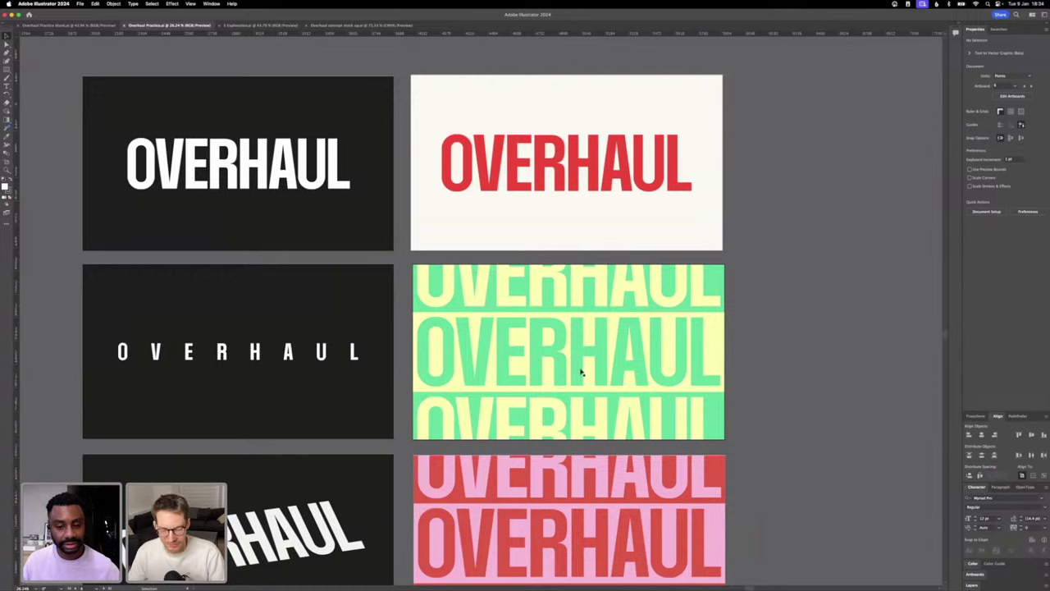
pyautogui.hscroll(1, 581, 372)
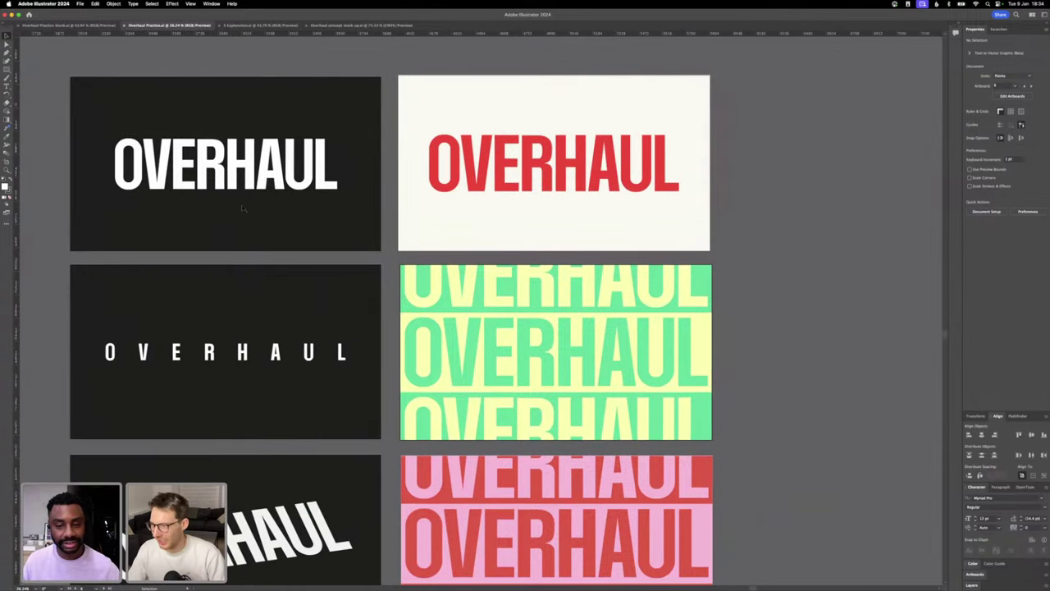
# - Return to the Overhaul Practice blank document and inspect the grey OVERHAUL reference text against the grid
pyautogui.click(64, 26)
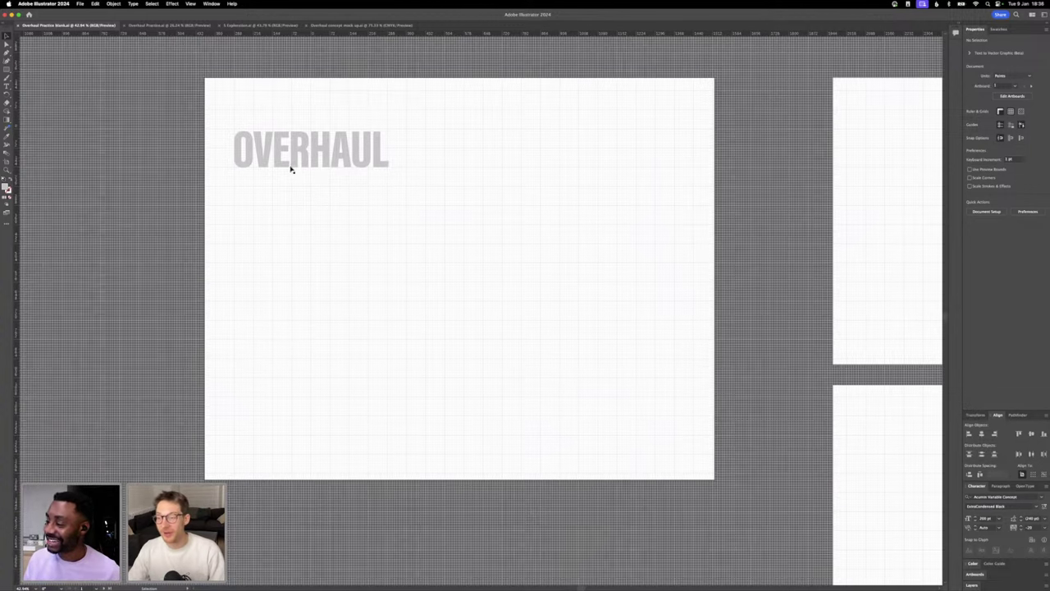
pyautogui.click(286, 166)
pyautogui.click(339, 210)
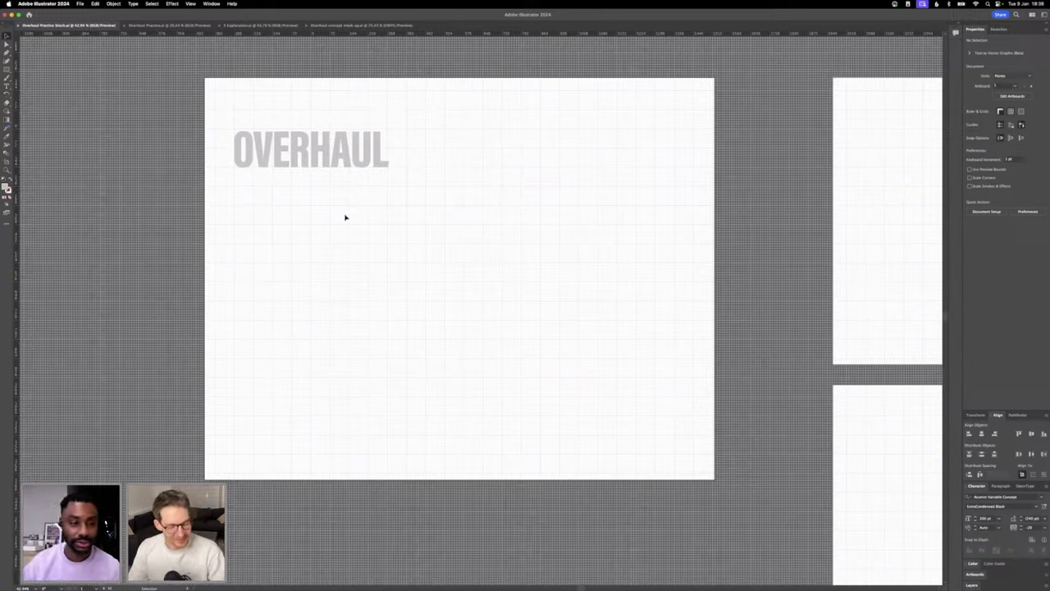
pyautogui.click(287, 164)
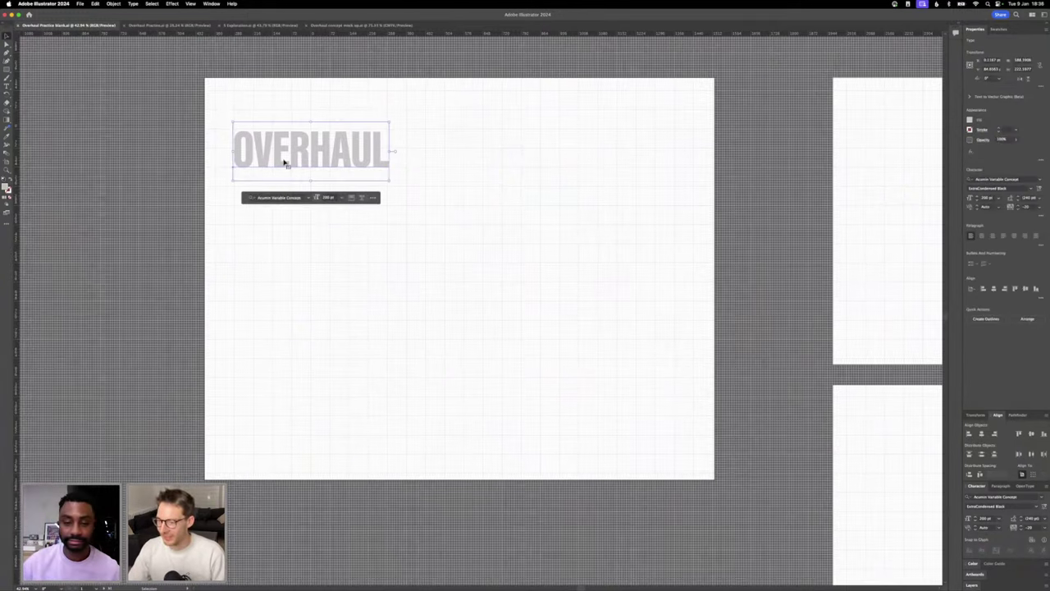
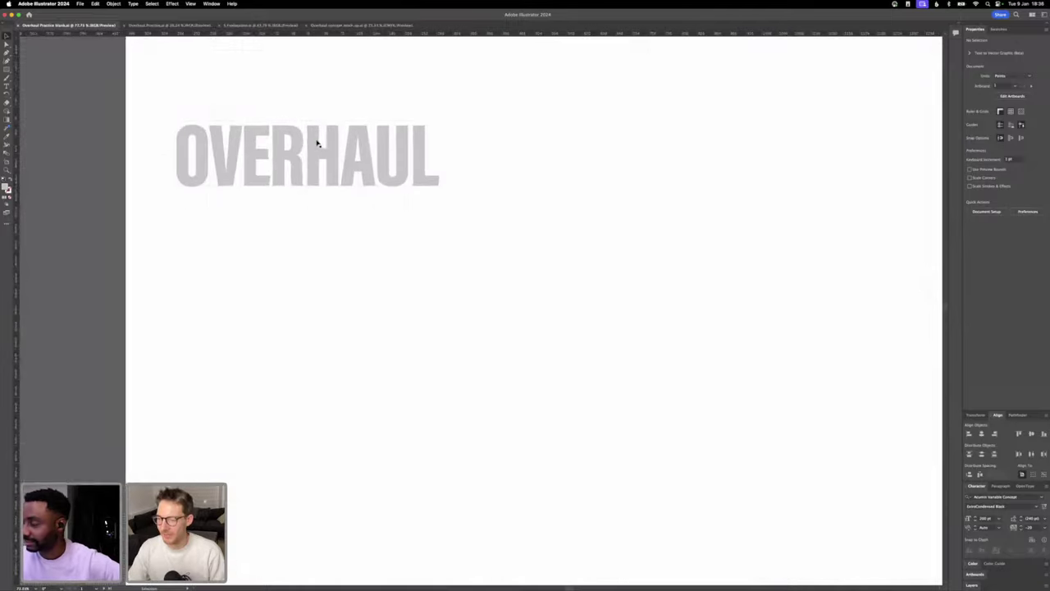
pyautogui.hscroll(-2, 275, 170)
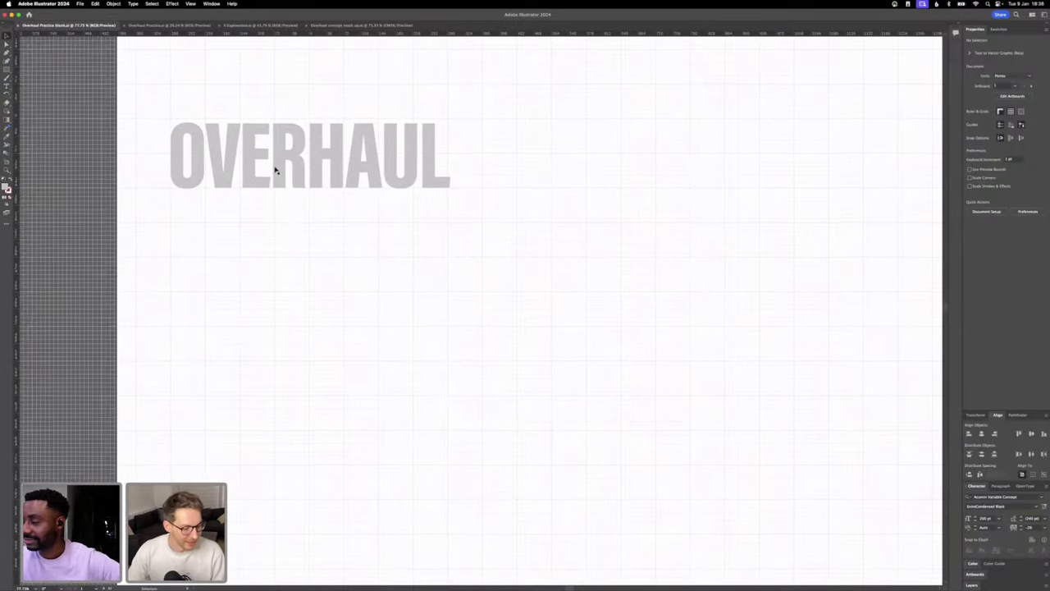
pyautogui.scroll(2, 275, 168)
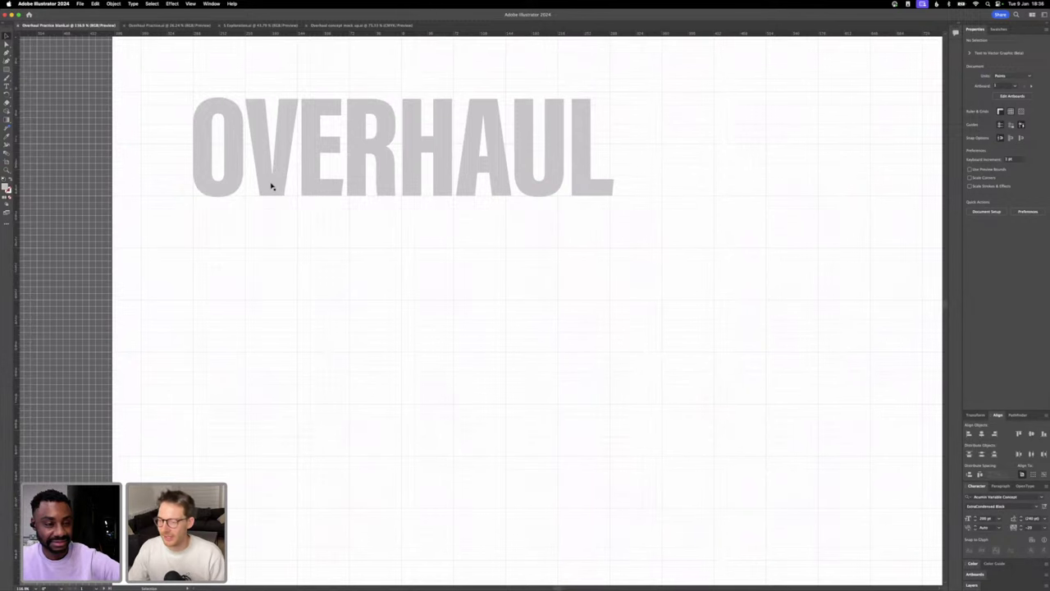
pyautogui.scroll(-1, 273, 186)
pyautogui.scroll(-1, 272, 187)
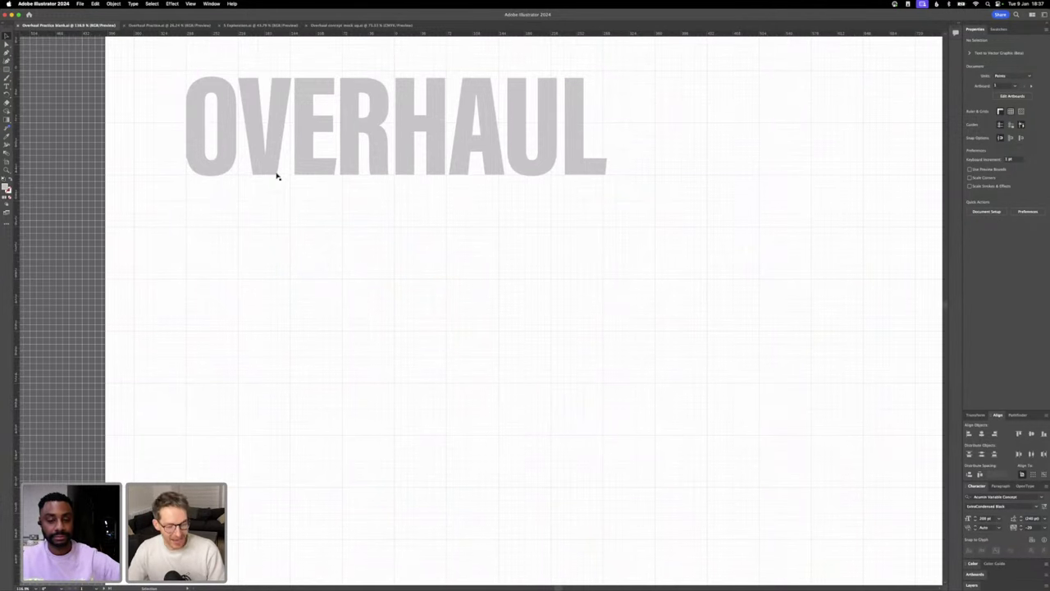
pyautogui.scroll(-2, 322, 166)
pyautogui.click(322, 167)
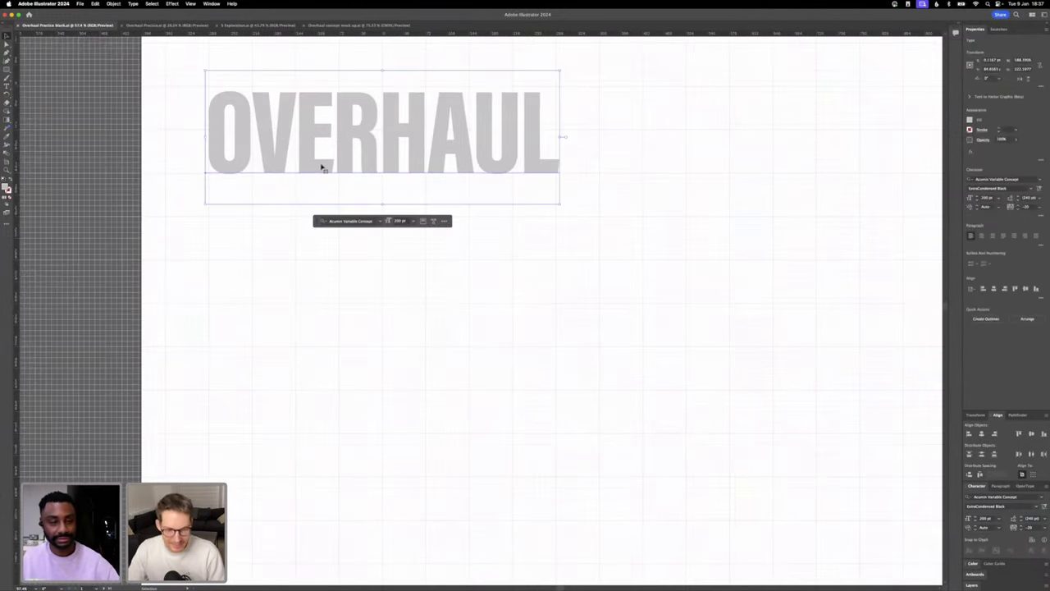
pyautogui.click(542, 259)
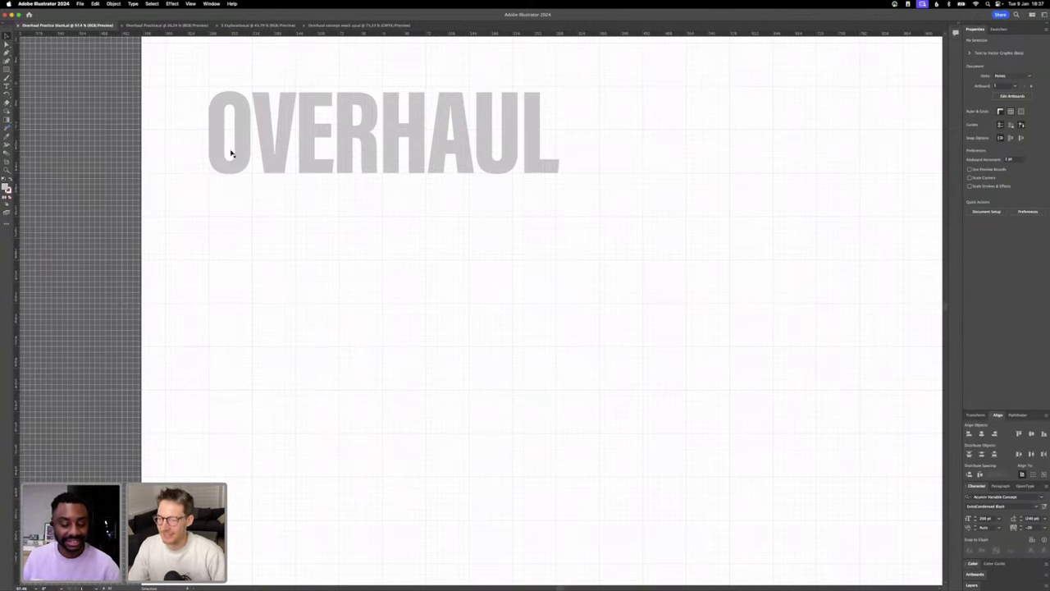
pyautogui.click(294, 157)
pyautogui.click(311, 247)
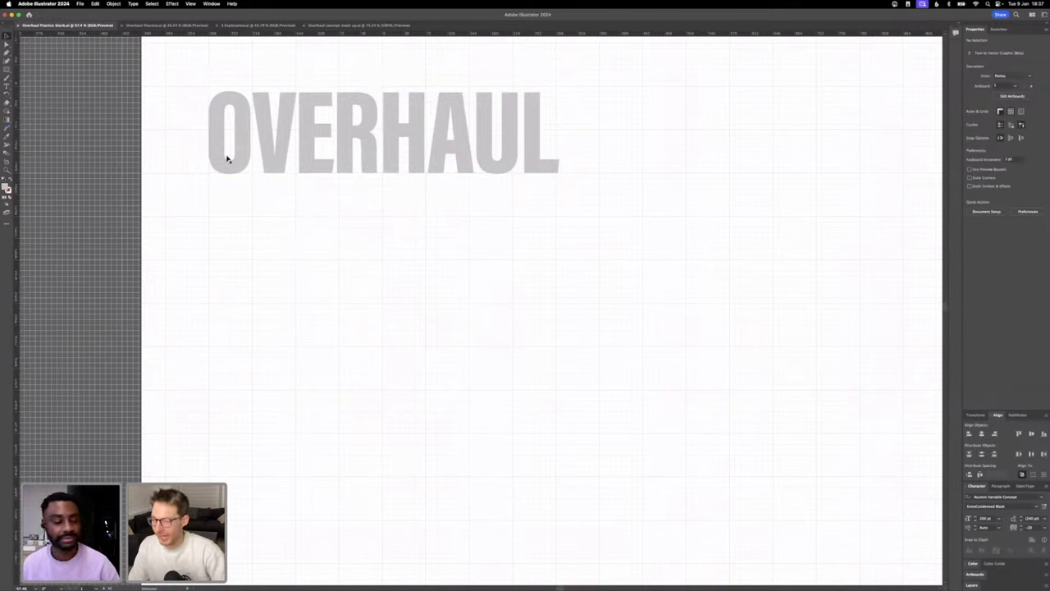
# - Draw a rectangle over the lower part of the reference O and fill it with red FF0000
pyautogui.press('m')
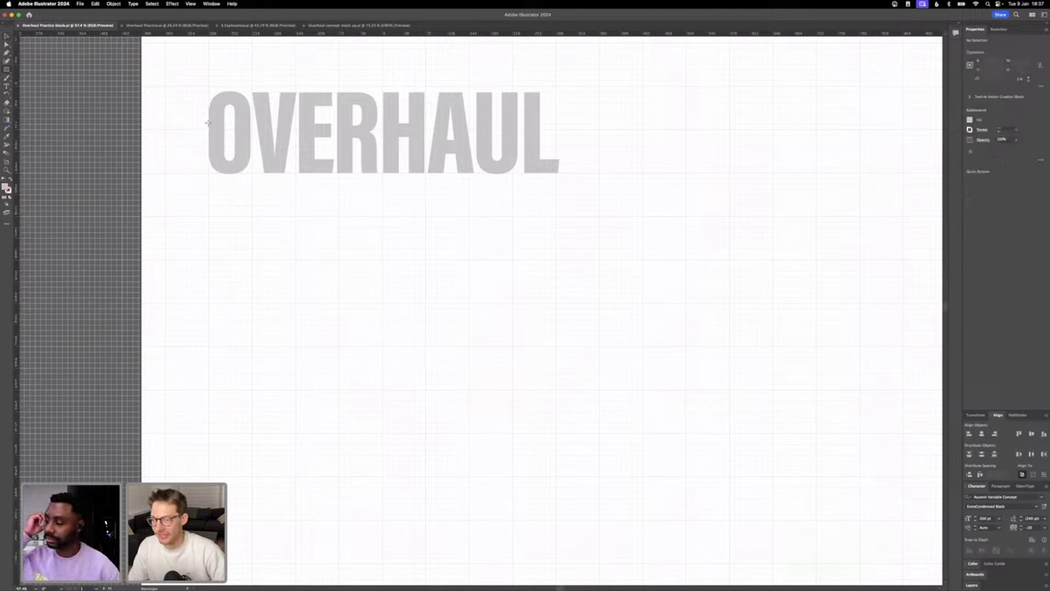
pyautogui.moveTo(207, 123); pyautogui.dragTo(250, 179)
pyautogui.doubleClick(6, 188)
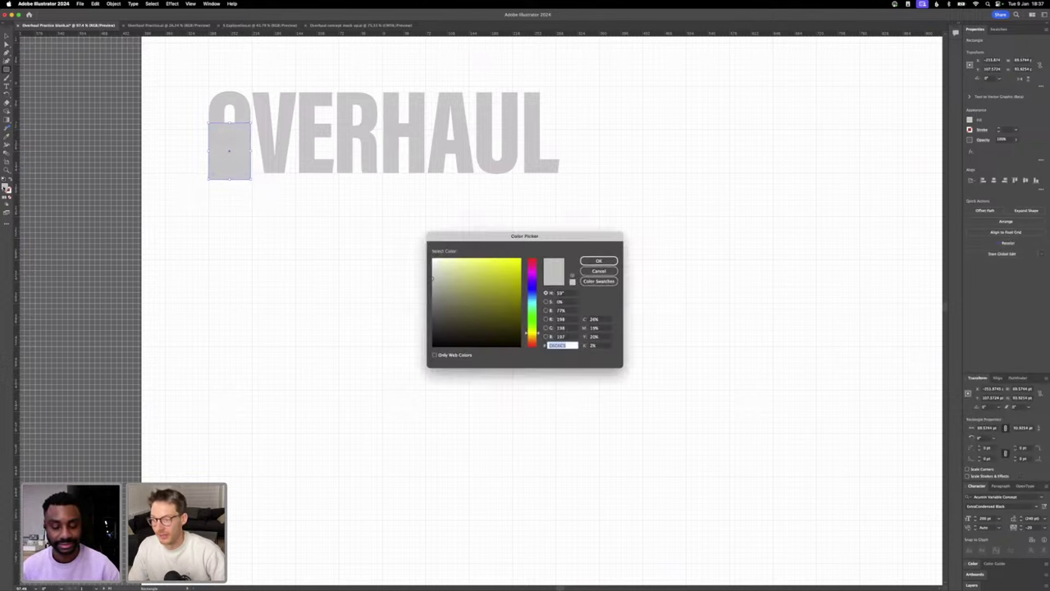
pyautogui.write('CE2020')
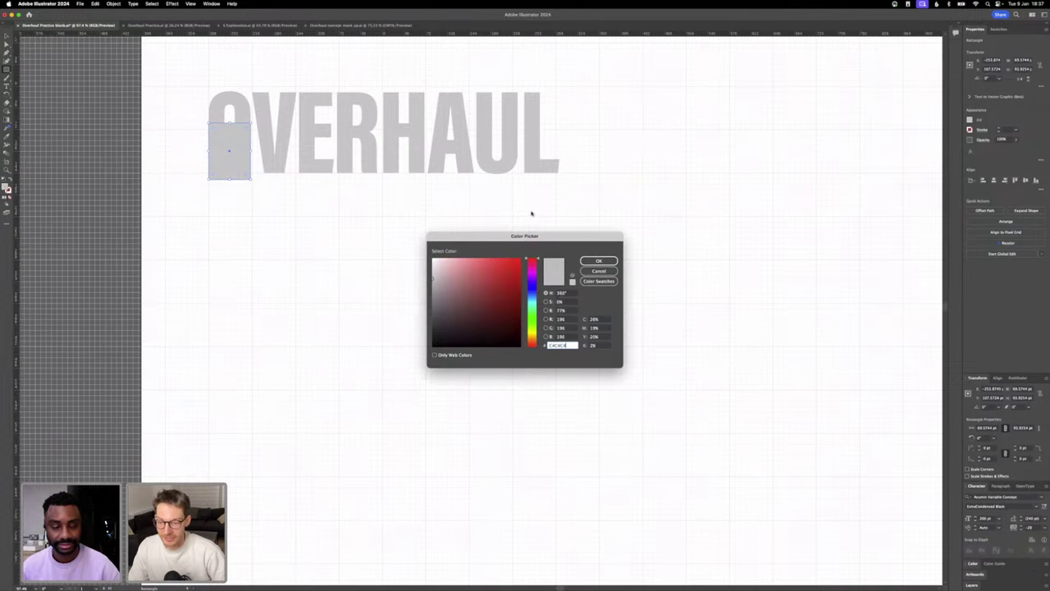
pyautogui.write('FF0000')
pyautogui.click(596, 261)
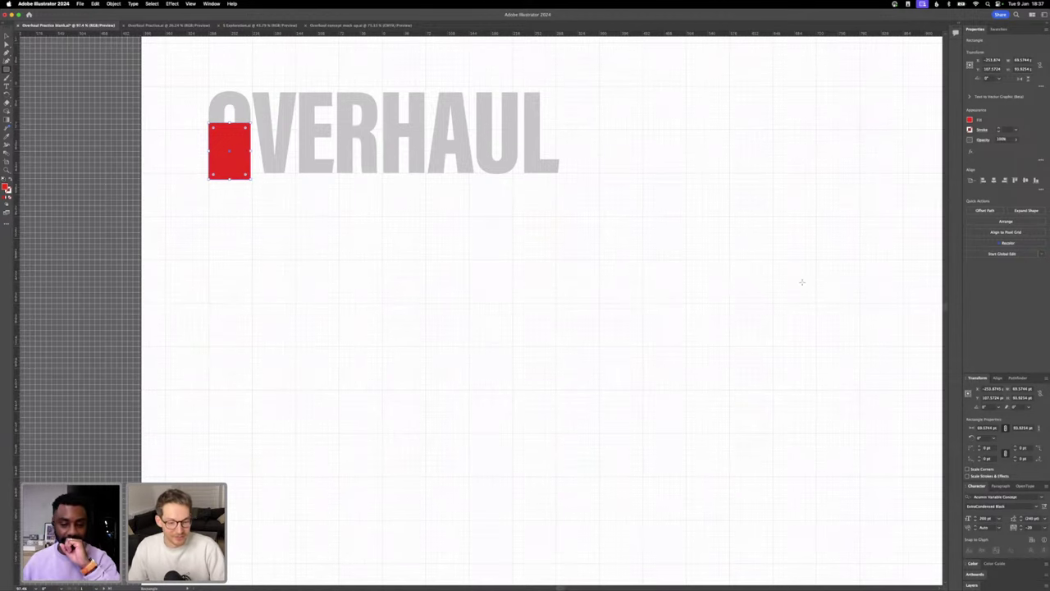
# - Try lowering the red rectangle's opacity to 70%
pyautogui.click(1006, 141)
pyautogui.hotkey('shift', 'Down')
pyautogui.hotkey('shift', 'Down')
pyautogui.hotkey('shift', 'Down')
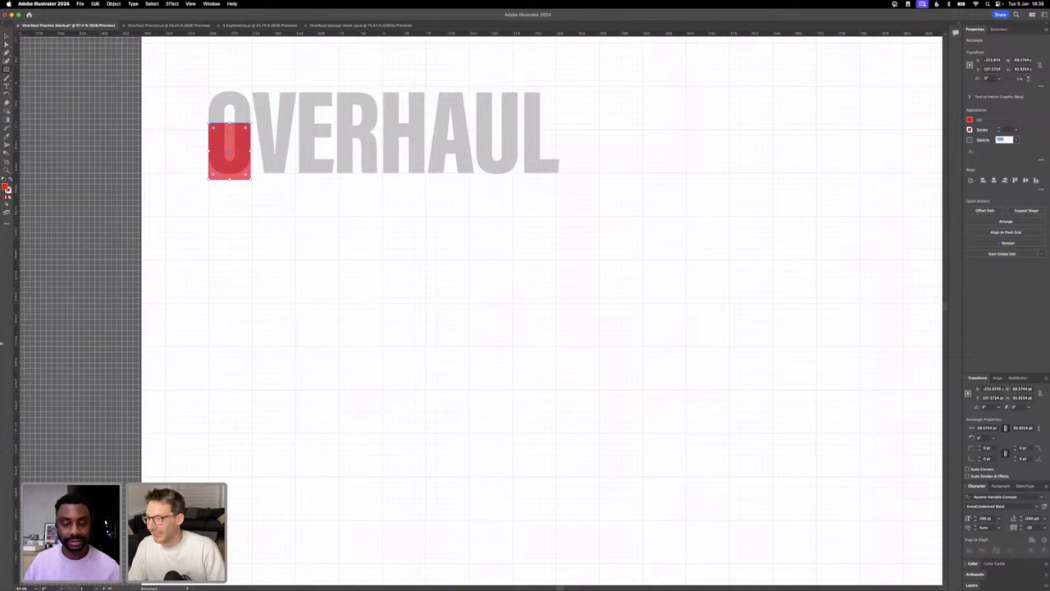
pyautogui.click(57, 175)
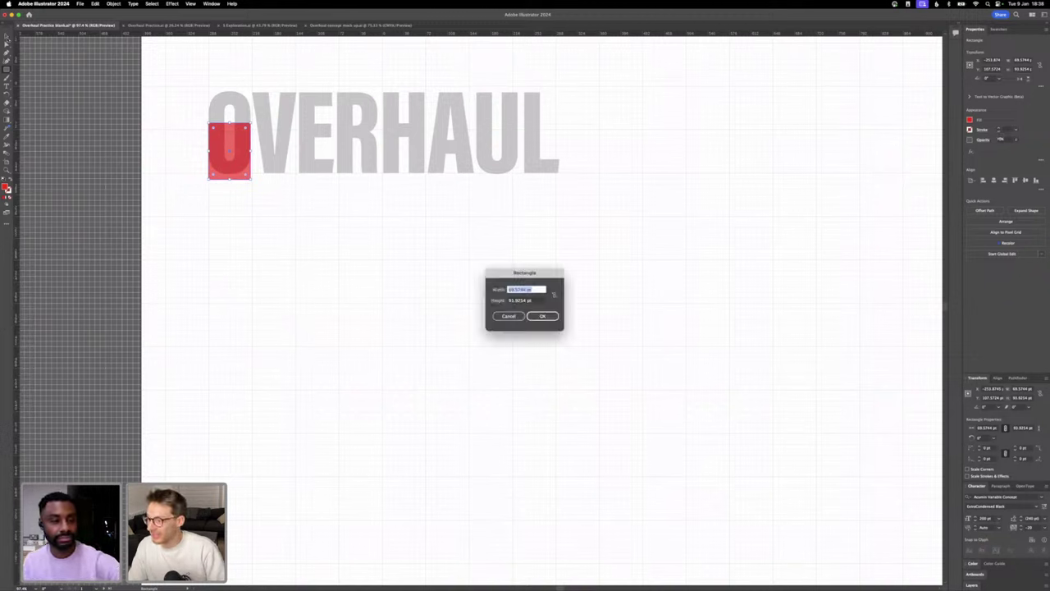
pyautogui.click(542, 316)
pyautogui.press('Delete')
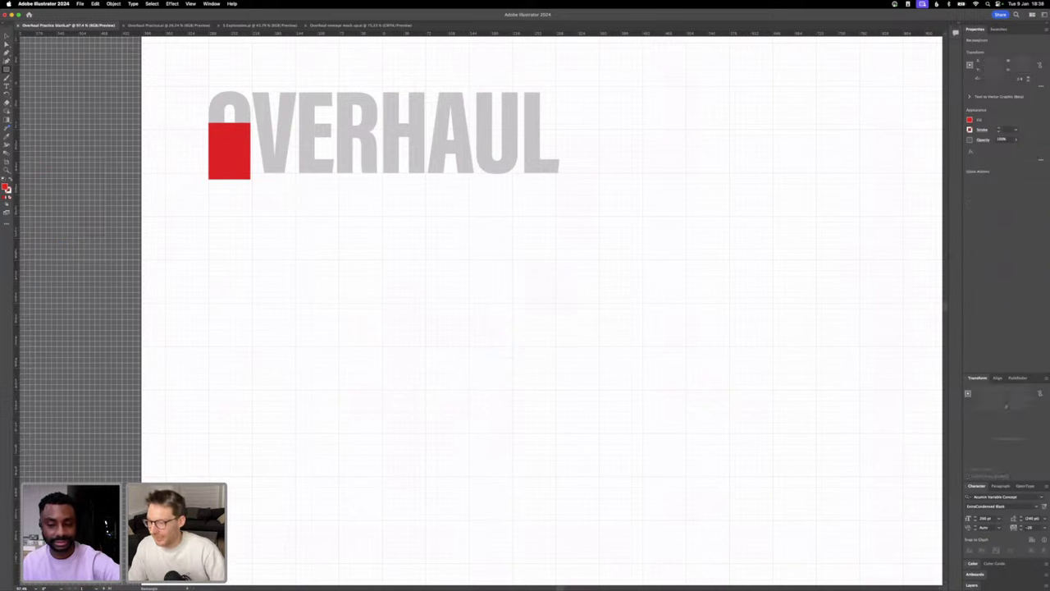
pyautogui.click(234, 157)
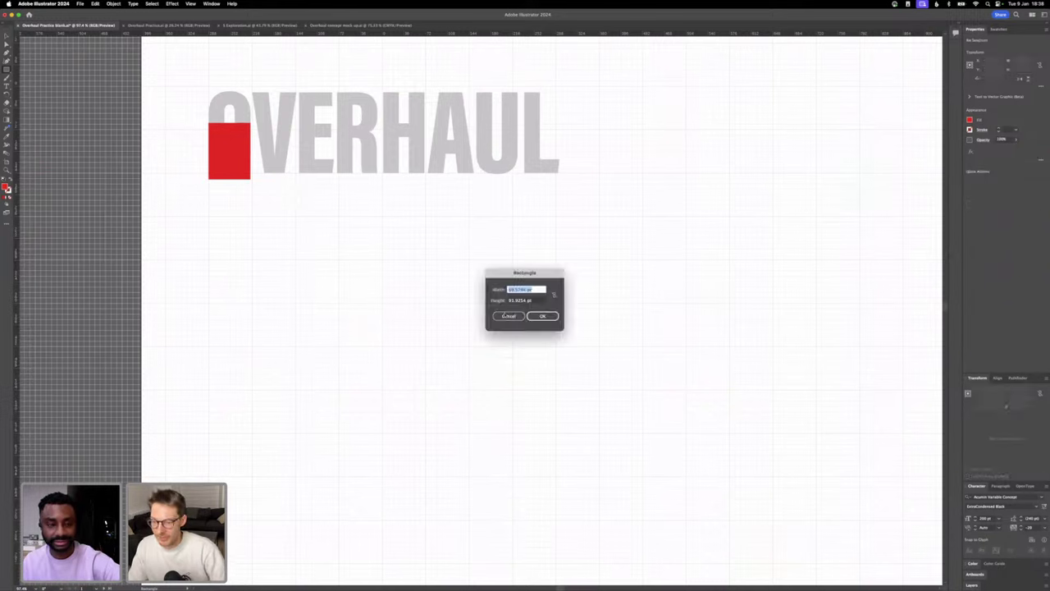
pyautogui.click(506, 316)
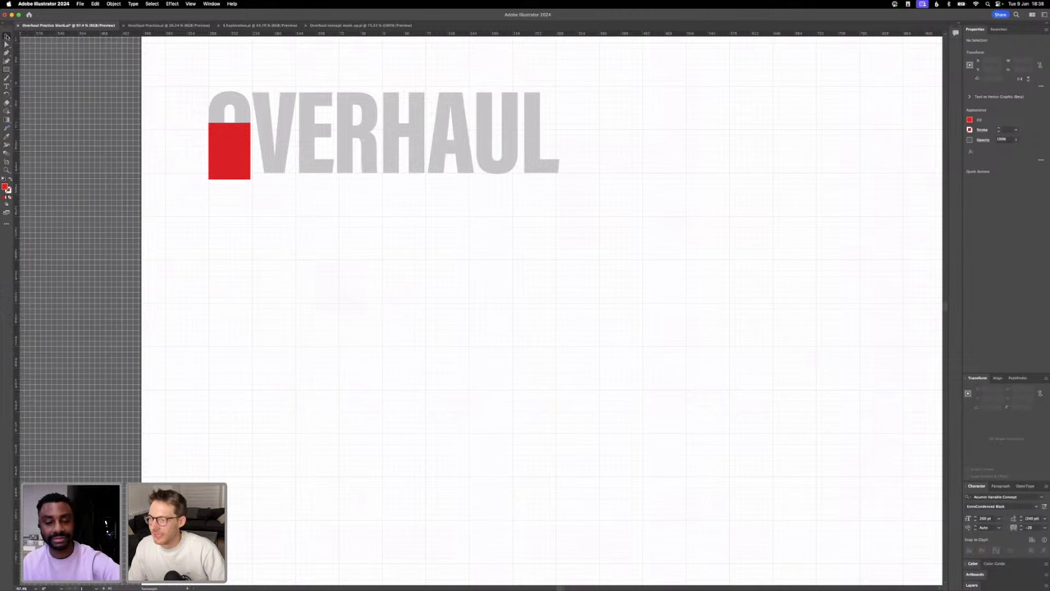
# - Extend the red rectangle upward past the top of the O, making it about 154 pt tall
pyautogui.click(222, 125)
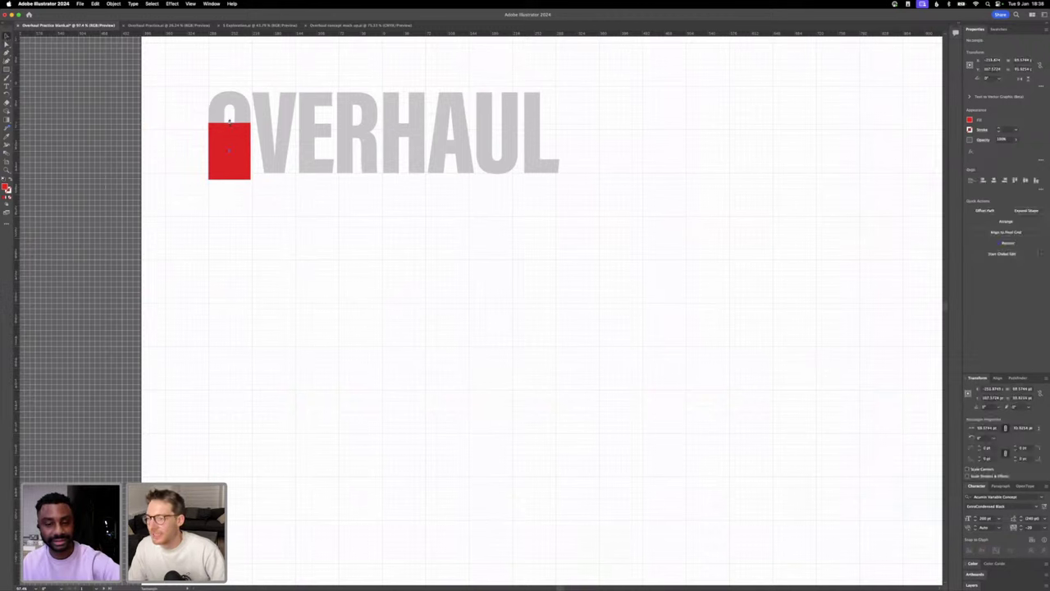
pyautogui.moveTo(228, 121); pyautogui.dragTo(228, 87)
pyautogui.click(408, 65)
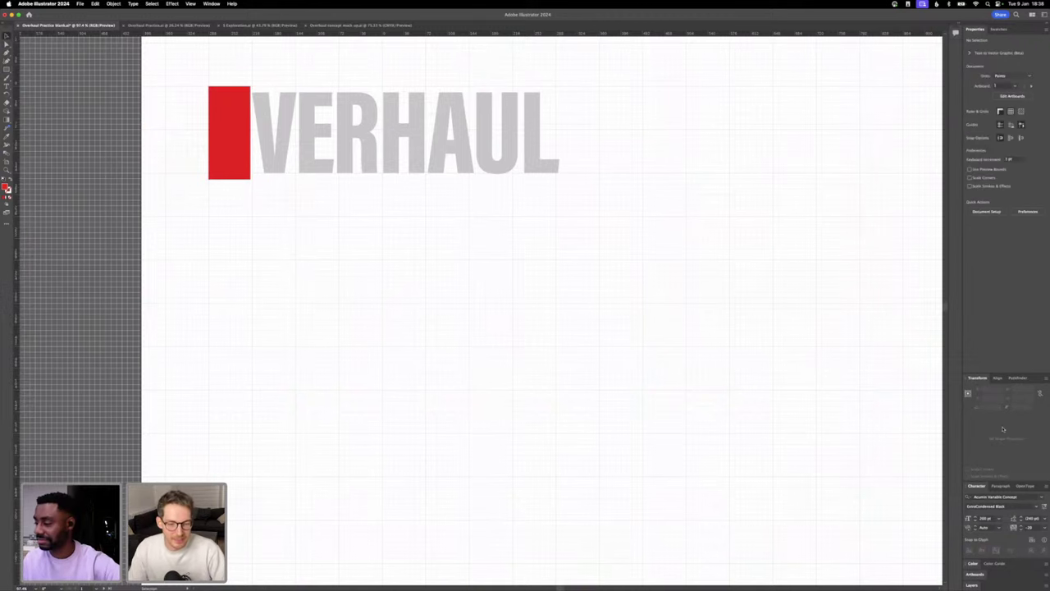
# - Show the Pathfinder options and send the red rectangle behind the grey OVERHAUL text
pyautogui.click(997, 378)
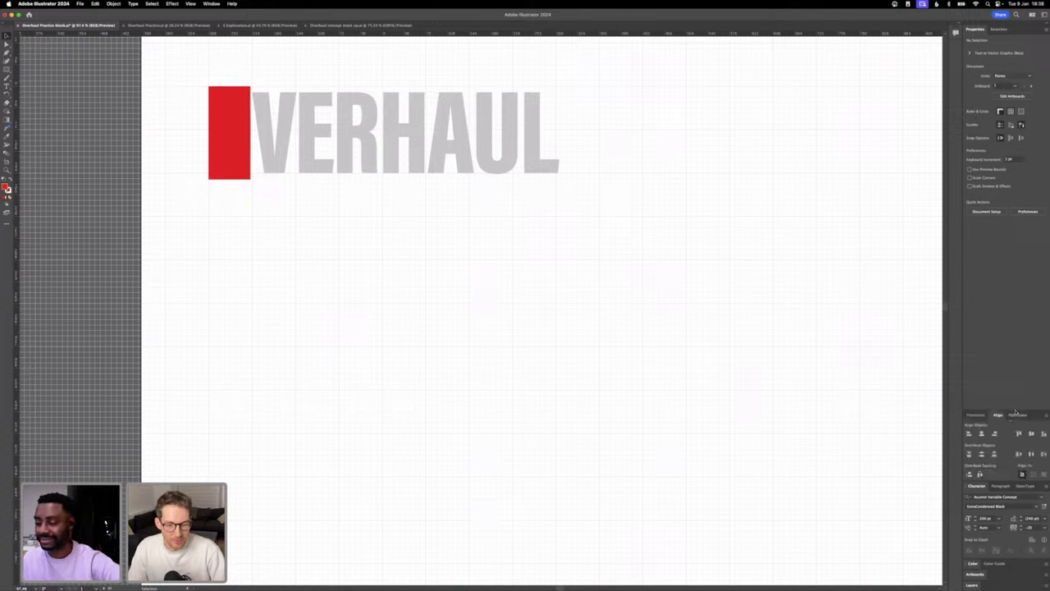
pyautogui.click(1018, 414)
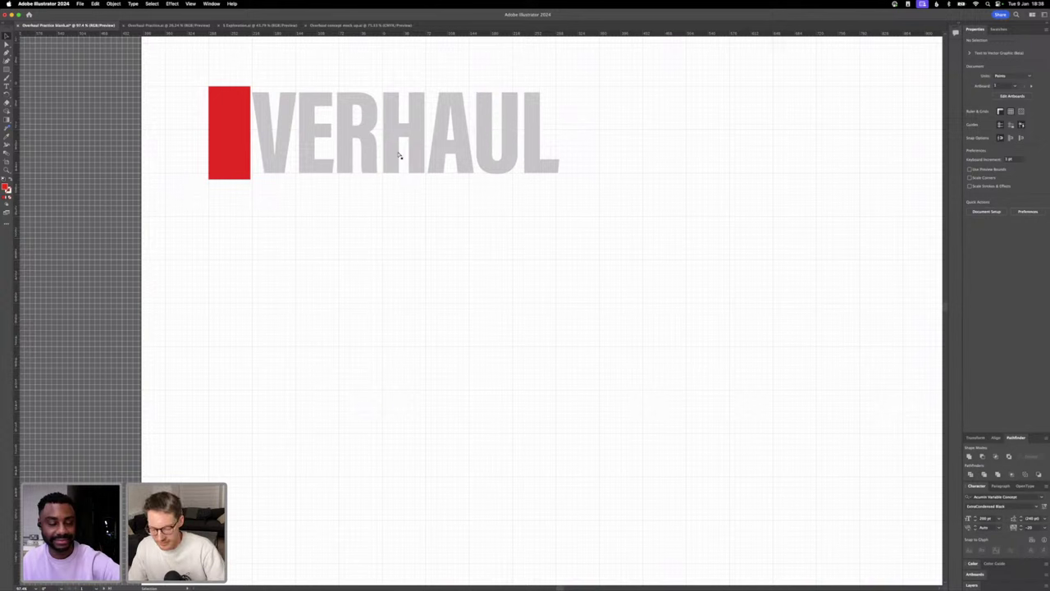
pyautogui.click(220, 103)
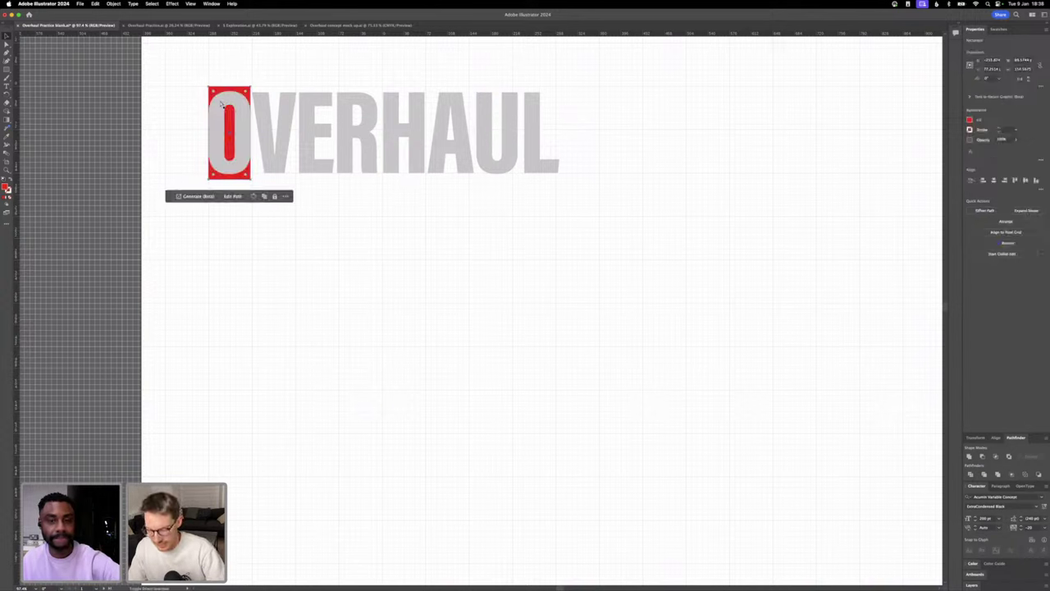
pyautogui.press('super+shift+bracketleft')
# - Duplicate the red rectangle behind the V, R, H, A and U, keeping the copies level and aligned to each letter
pyautogui.keyDown('alt'); pyautogui.keyDown('shift'); pyautogui.moveTo(219, 90); pyautogui.dragTo(403, 86); pyautogui.keyUp('shift'); pyautogui.keyUp('alt')
pyautogui.press('super+z')
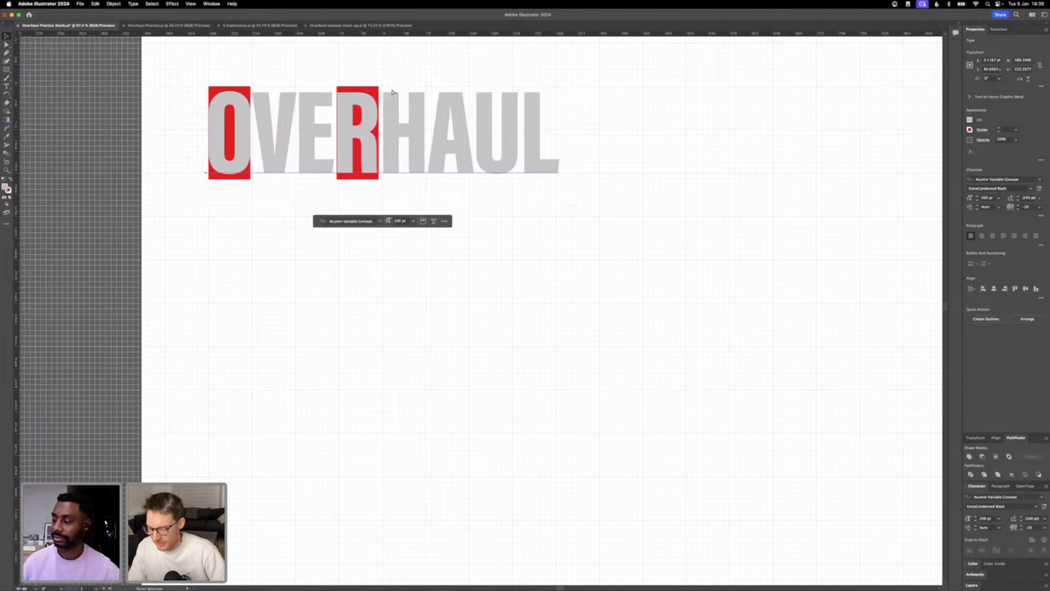
pyautogui.click(392, 92)
pyautogui.moveTo(364, 89); pyautogui.dragTo(502, 80)
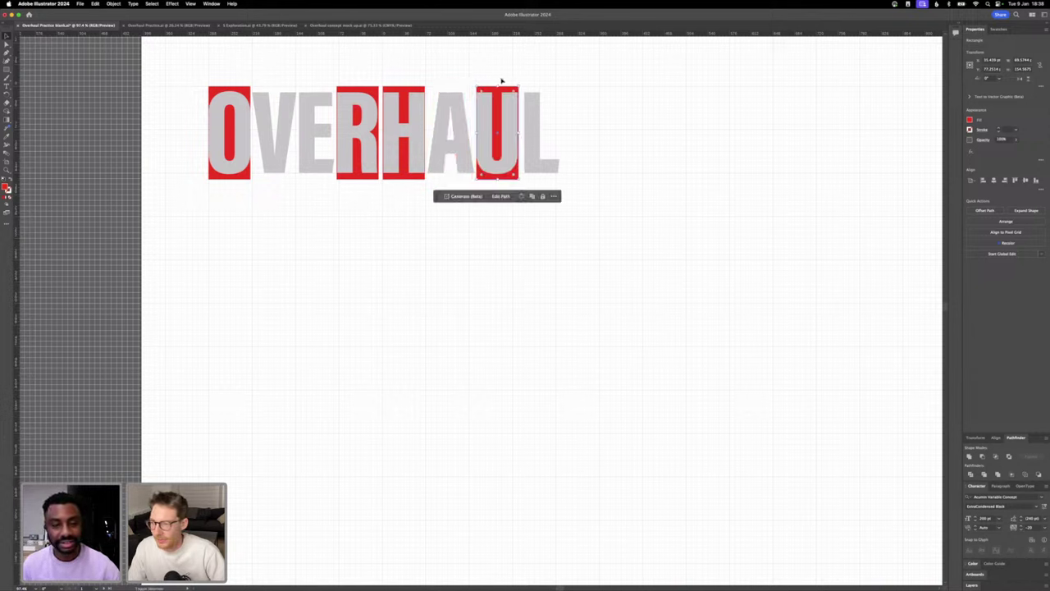
pyautogui.press('Left')
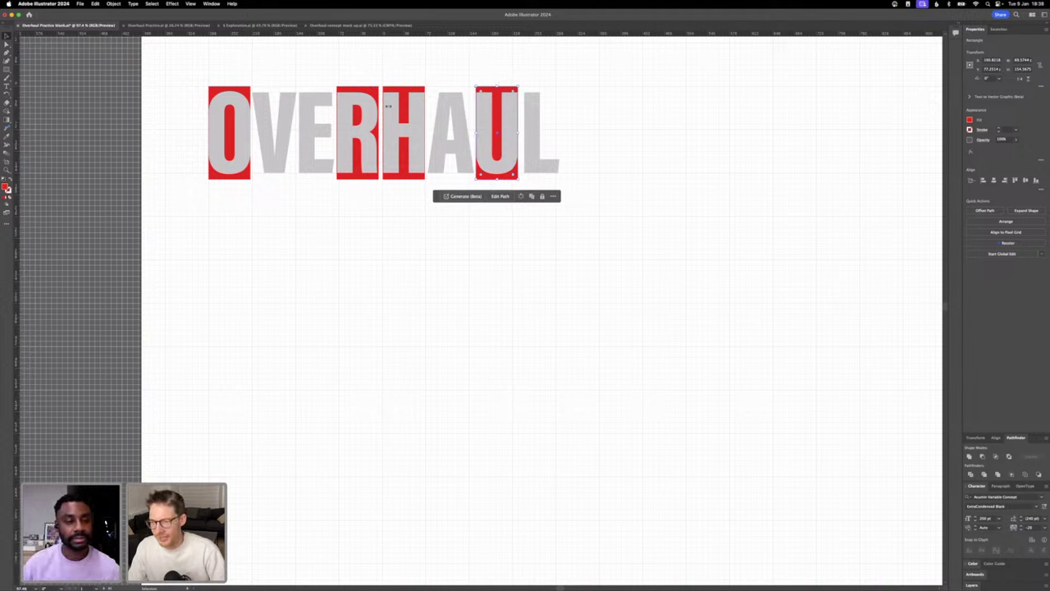
pyautogui.moveTo(499, 85); pyautogui.dragTo(446, 83)
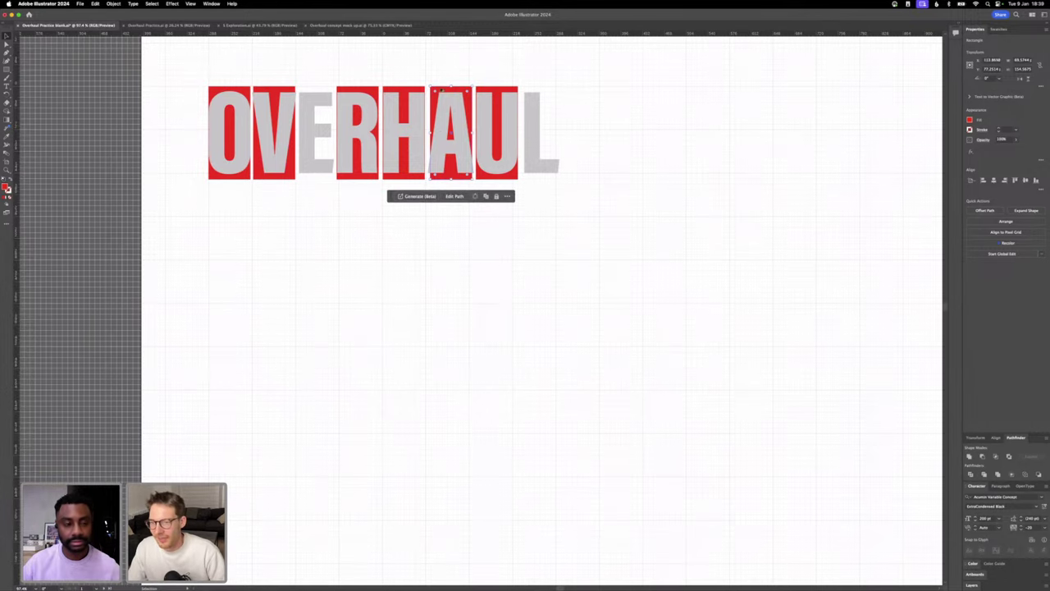
# - Compare the A's width with the red rectangle behind it and remove that rectangle
pyautogui.scroll(10, 449, 150)
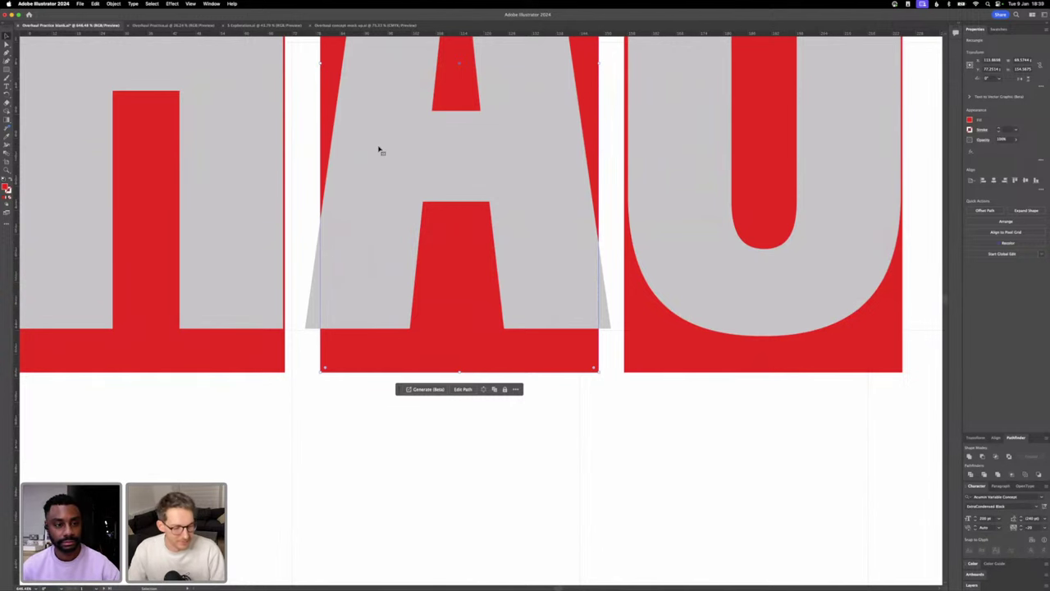
pyautogui.scroll(-10, 378, 150)
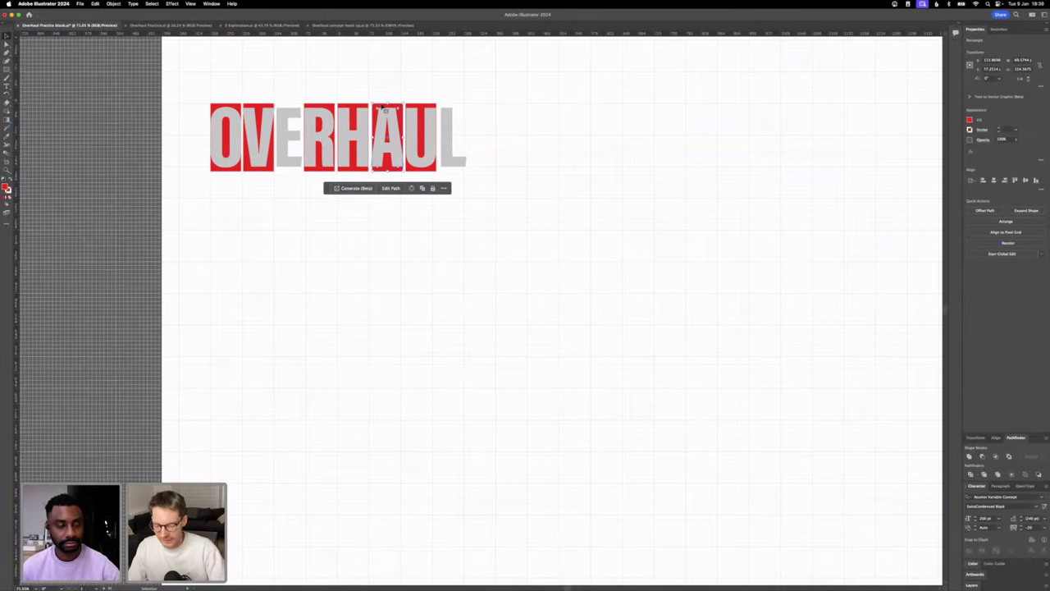
pyautogui.click(334, 221)
pyautogui.scroll(-2, 334, 222)
pyautogui.hscroll(-2, 334, 221)
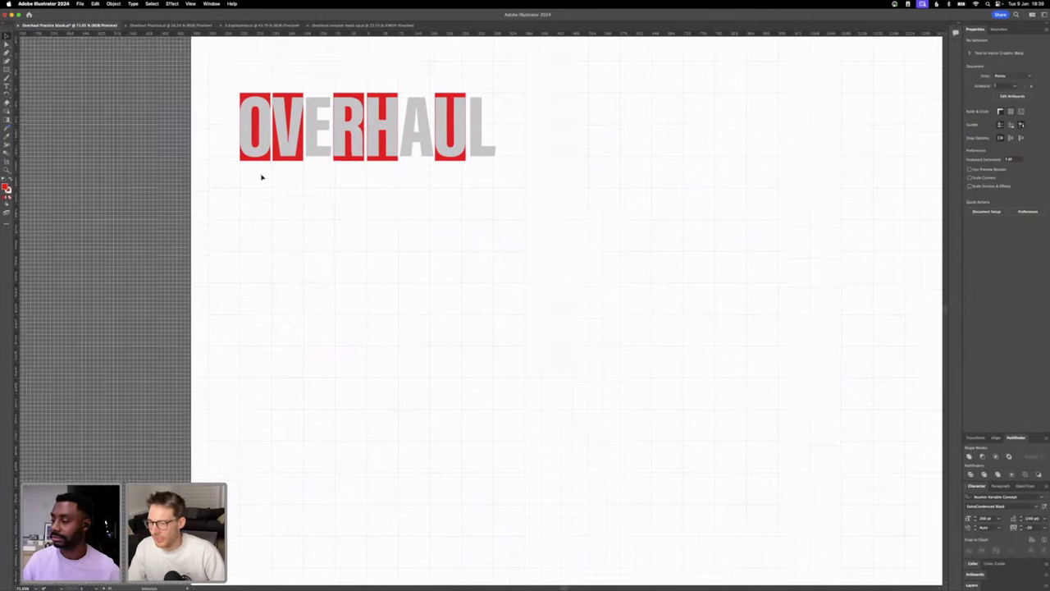
# - Draw a rectangle about 90 by 160 pt below the reference O, with no fill and a black 1 pt stroke
pyautogui.press('m')
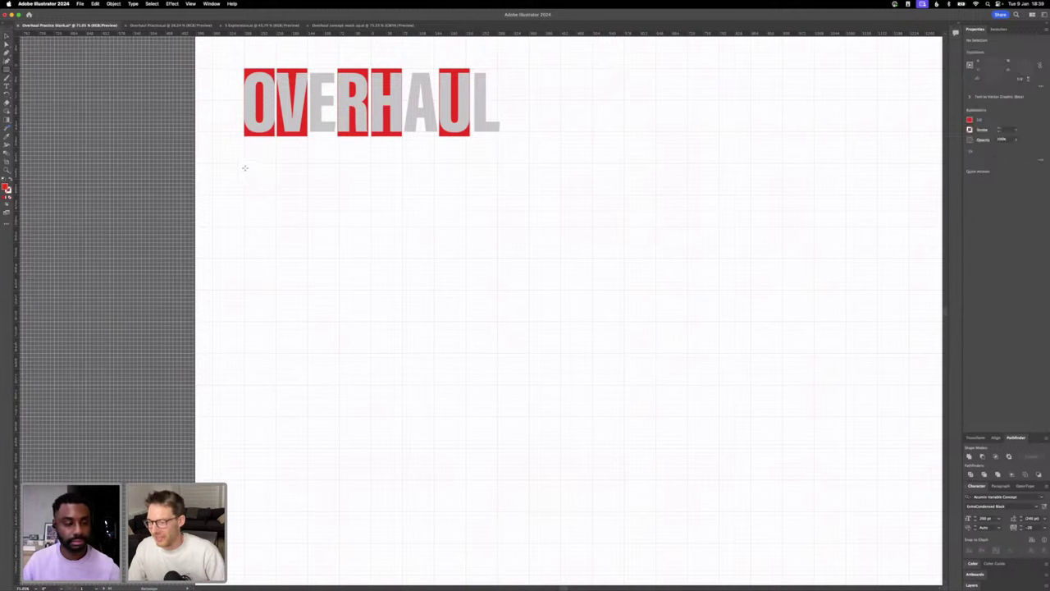
pyautogui.moveTo(244, 167)
pyautogui.mouseDown()
pyautogui.moveTo(283, 213)
pyautogui.moveTo(285, 239)
pyautogui.mouseUp()
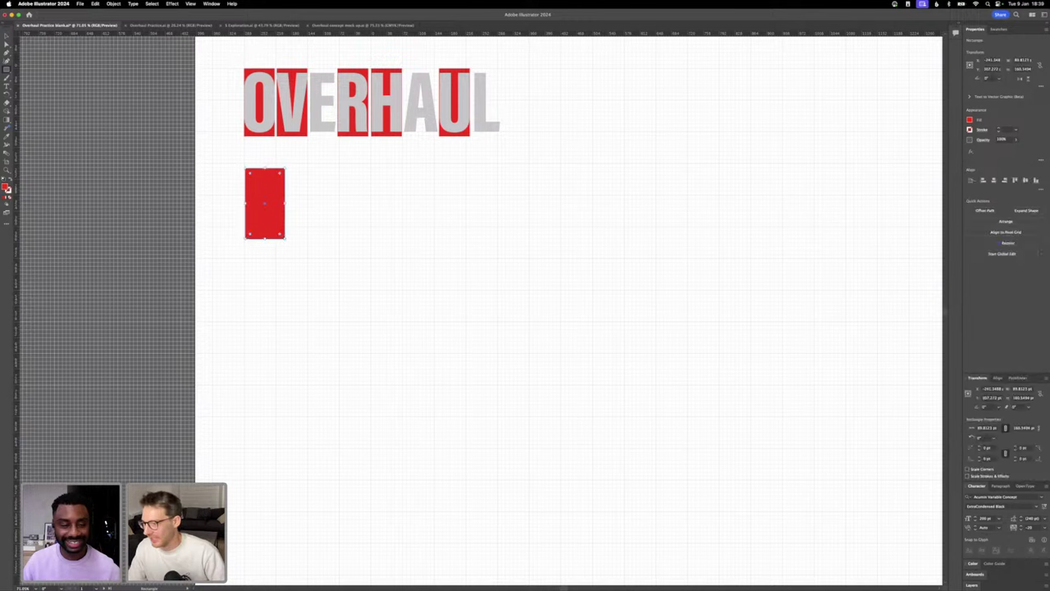
pyautogui.click(11, 181)
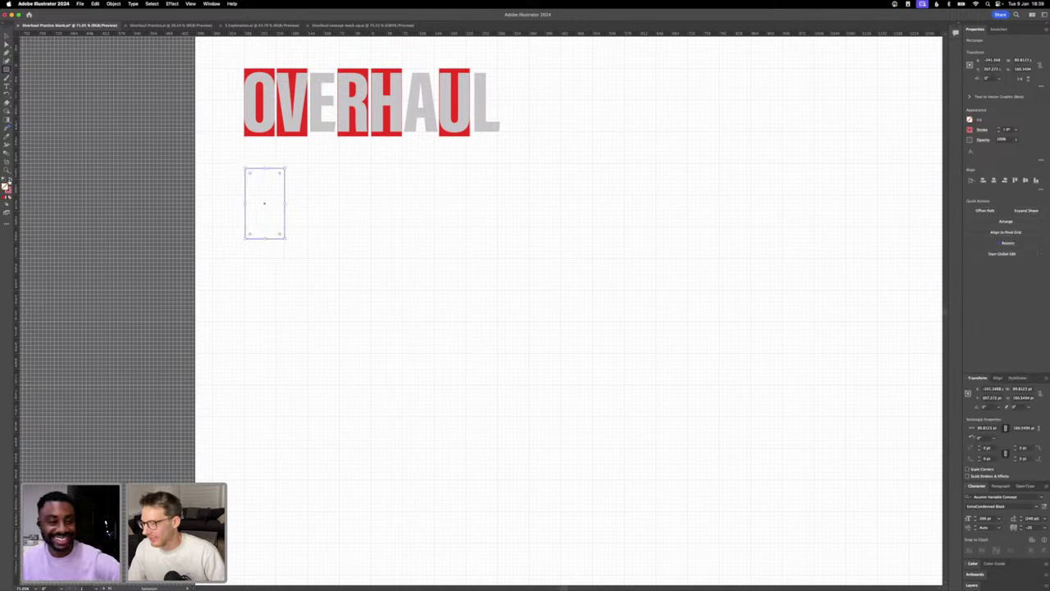
pyautogui.click(9, 192)
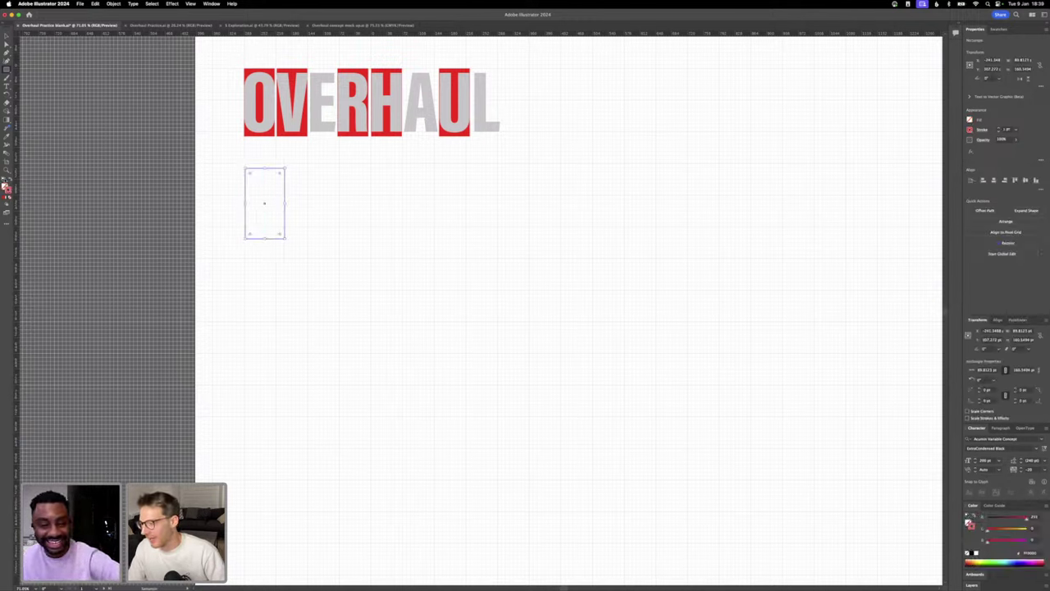
pyautogui.click(4, 179)
pyautogui.click(10, 197)
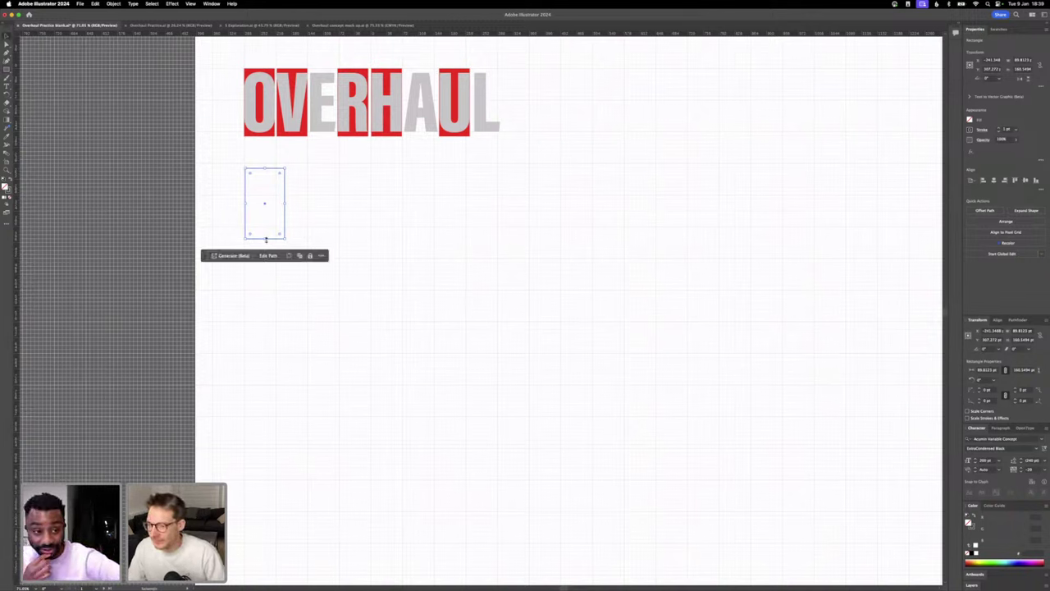
# - Resize the outlined rectangle to about 70 pt wide and 145 pt tall
pyautogui.moveTo(268, 240); pyautogui.dragTo(266, 247)
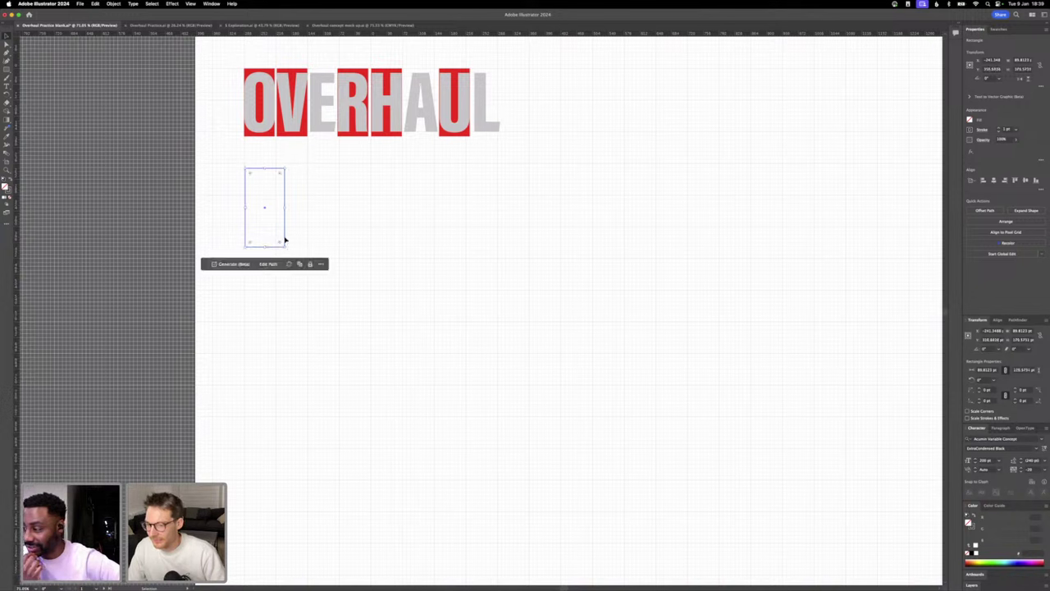
pyautogui.moveTo(285, 207); pyautogui.dragTo(277, 211)
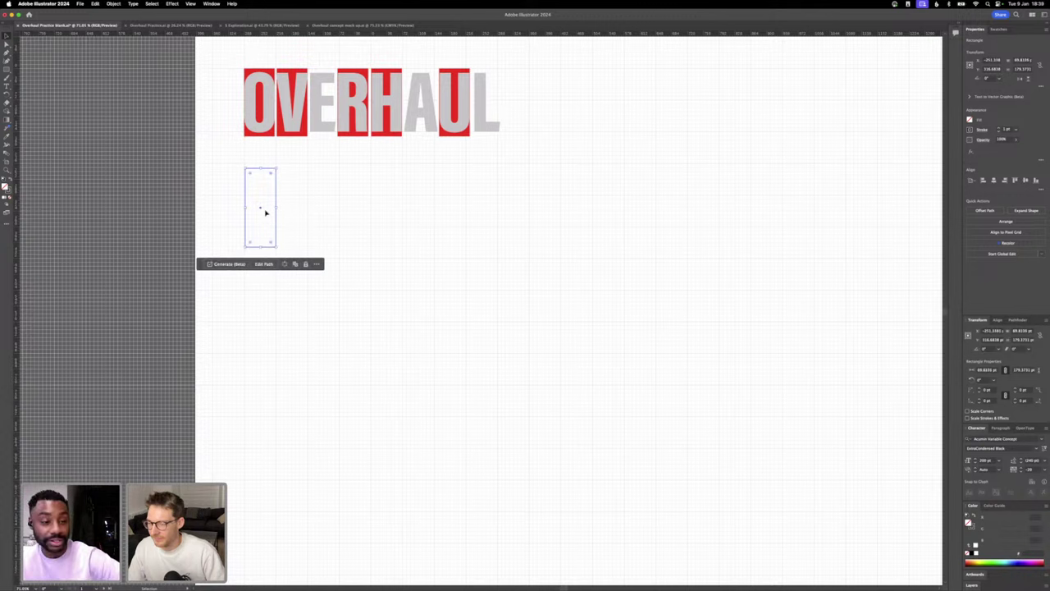
pyautogui.scroll(3, 250, 222)
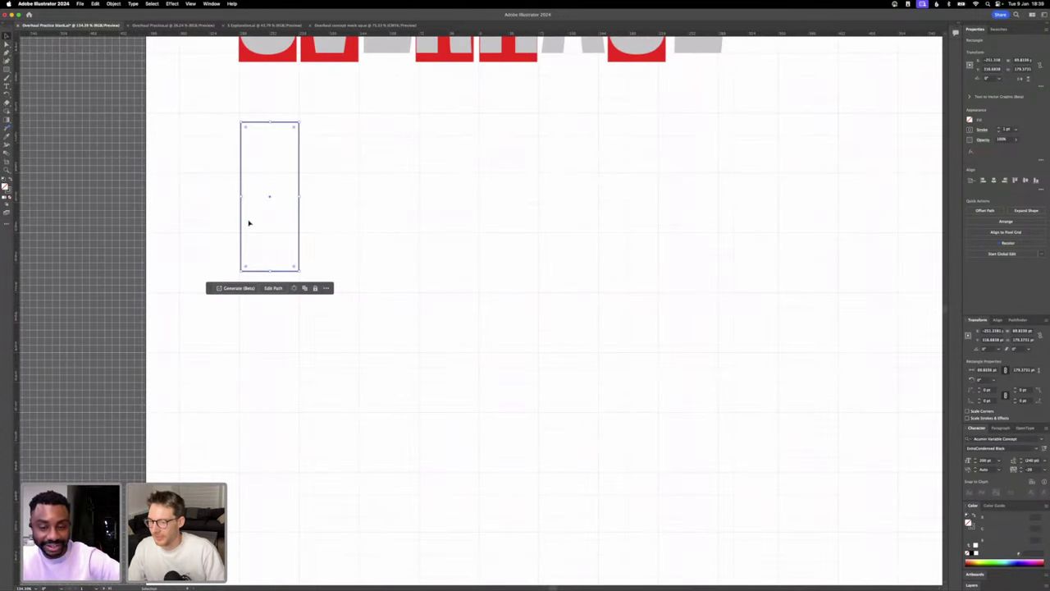
pyautogui.scroll(2, 251, 223)
pyautogui.scroll(1, 211, 225)
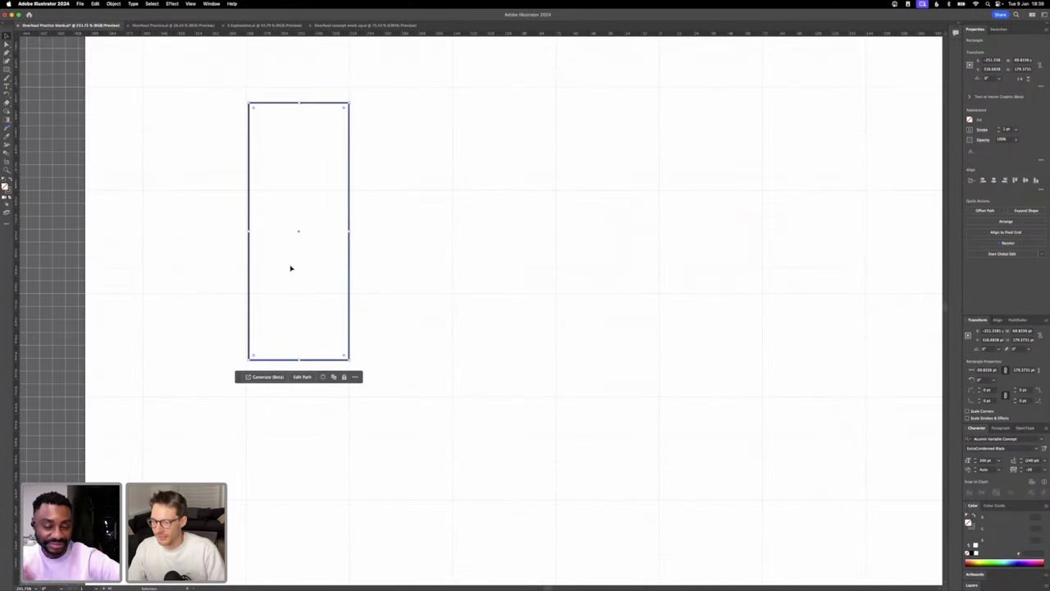
pyautogui.scroll(-3, 291, 269)
pyautogui.moveTo(295, 323); pyautogui.dragTo(298, 310)
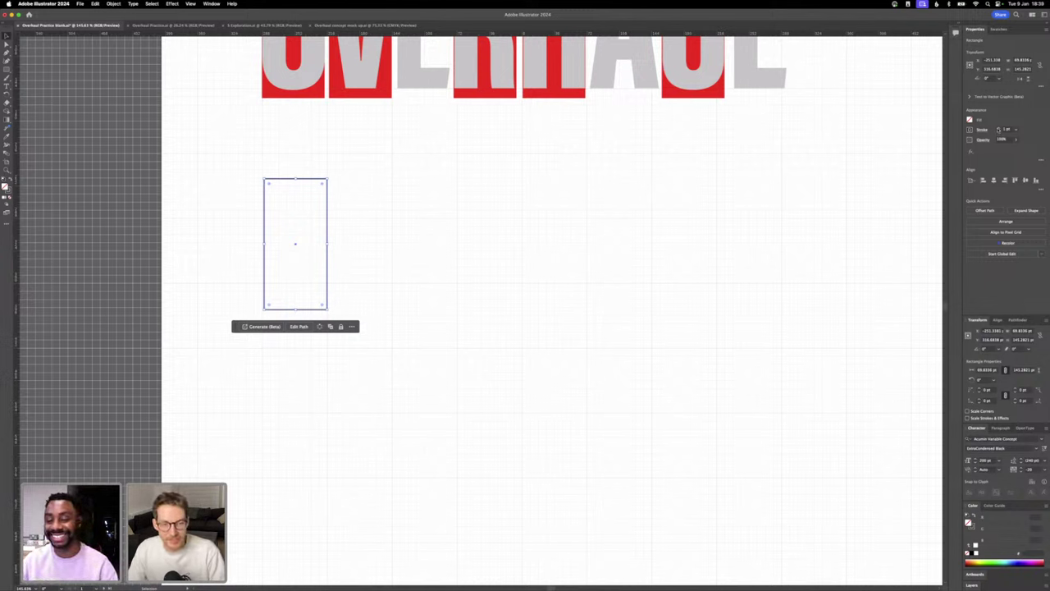
# - Set the outlined rectangle's stroke weight to 30 pt to form a blocky O
pyautogui.keyDown('shift'); pyautogui.click(998, 128); pyautogui.keyUp('shift')
pyautogui.keyDown('shift'); pyautogui.click(999, 128); pyautogui.keyUp('shift')
pyautogui.keyDown('shift'); pyautogui.click(999, 128); pyautogui.keyUp('shift')
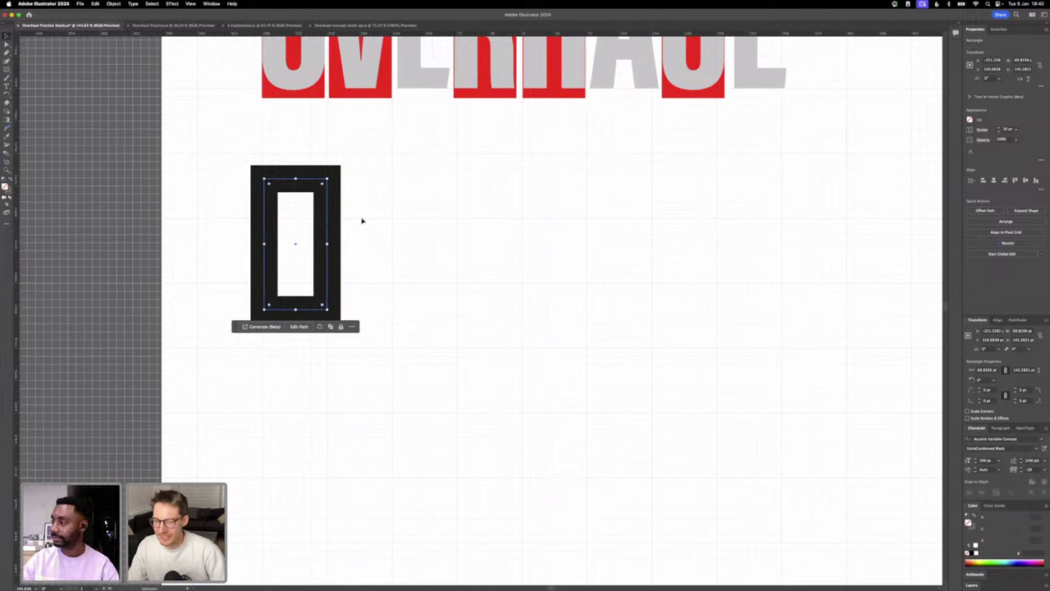
# - Round all four corners of the blocky O to a radius of about 19 pt
pyautogui.click(6, 46)
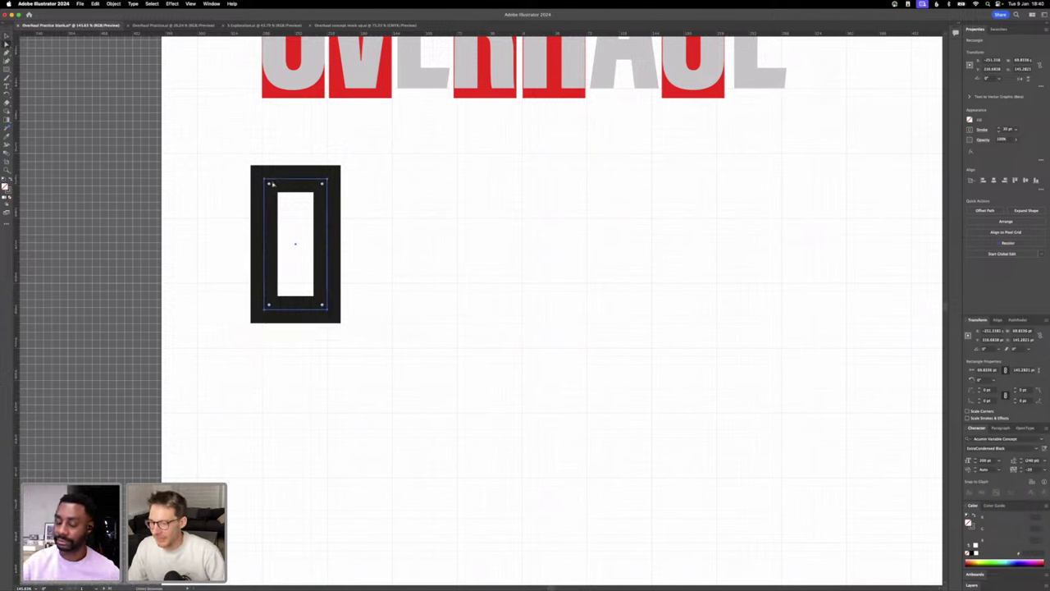
pyautogui.click(279, 205)
pyautogui.click(264, 180)
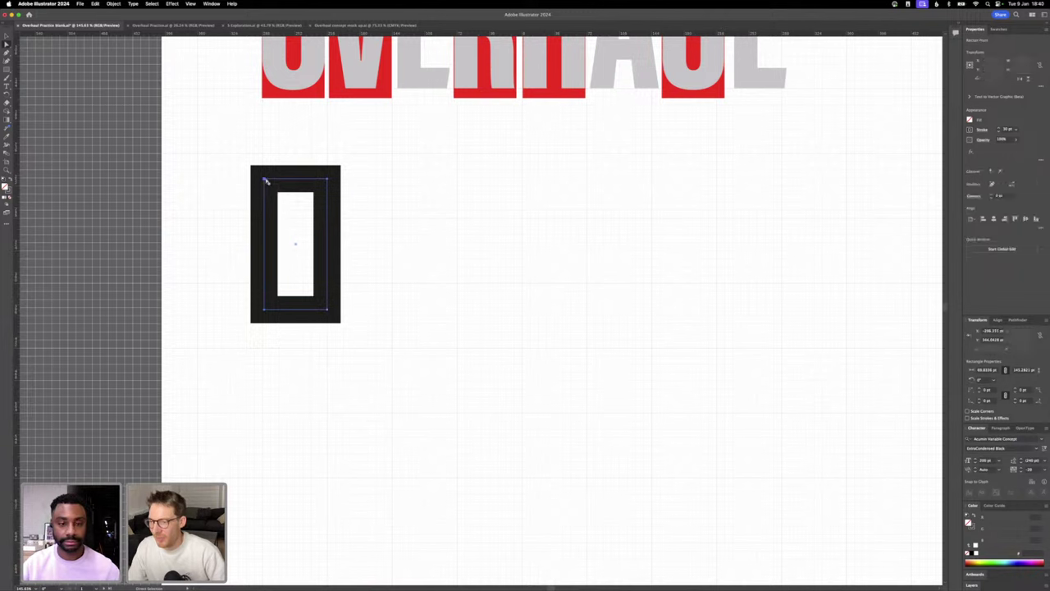
pyautogui.keyDown('shift'); pyautogui.click(327, 179); pyautogui.keyUp('shift')
pyautogui.moveTo(365, 317); pyautogui.dragTo(220, 161)
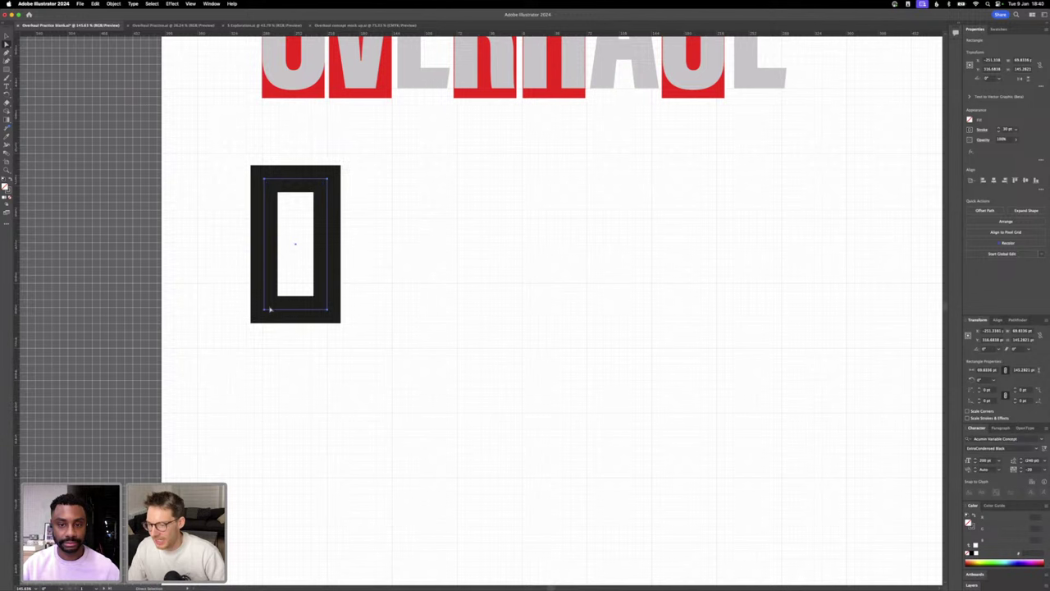
pyautogui.press('super+shift+a')
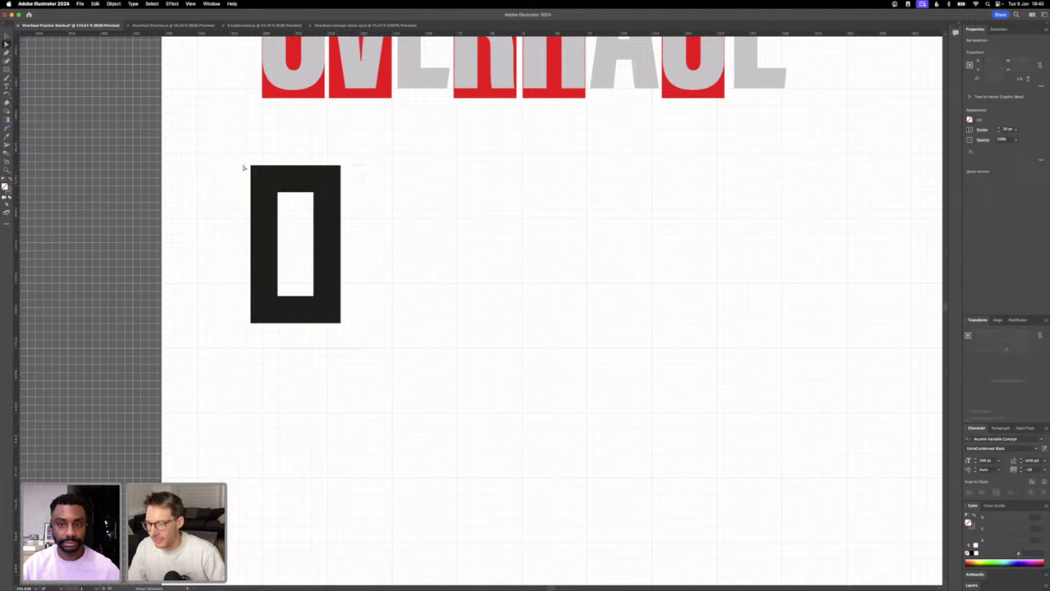
pyautogui.press('super+a')
pyautogui.moveTo(269, 185); pyautogui.dragTo(281, 199)
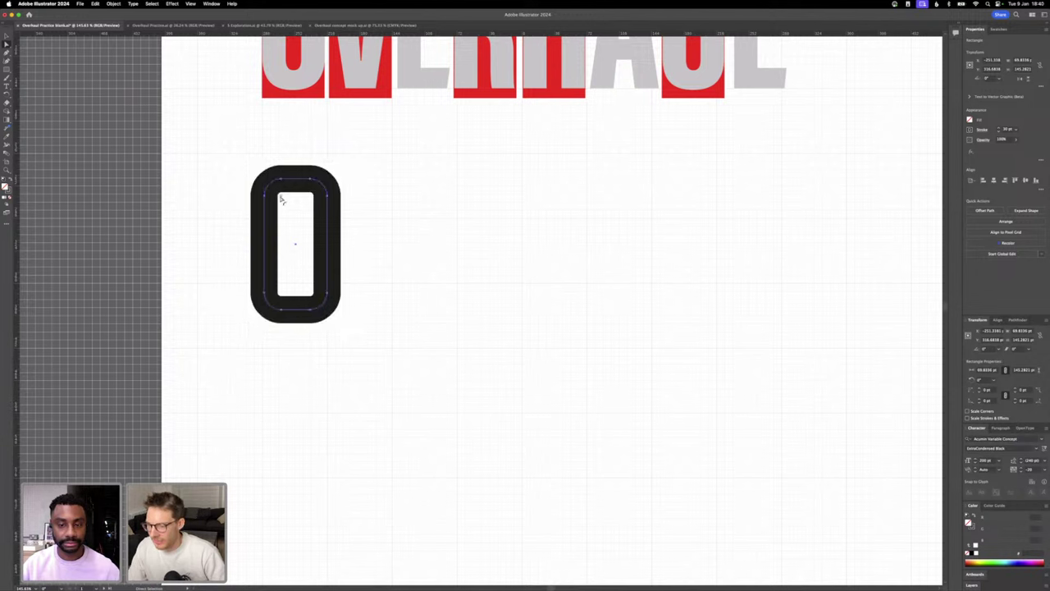
pyautogui.click(396, 242)
pyautogui.scroll(-3, 396, 242)
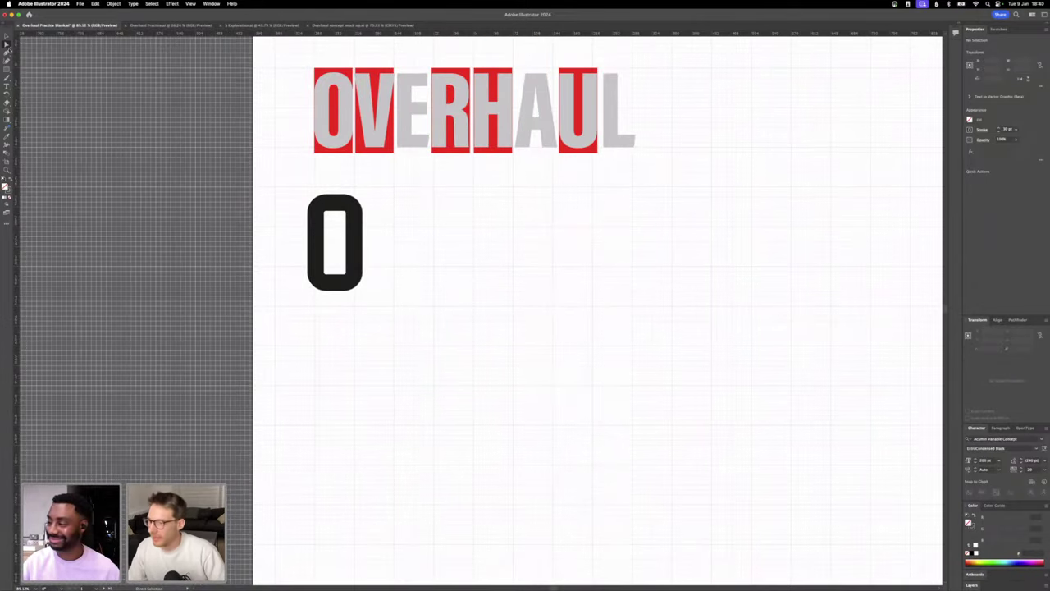
# - Narrow the O's path to about 61 pt wide, keeping its height and 30 pt stroke
pyautogui.press('v')
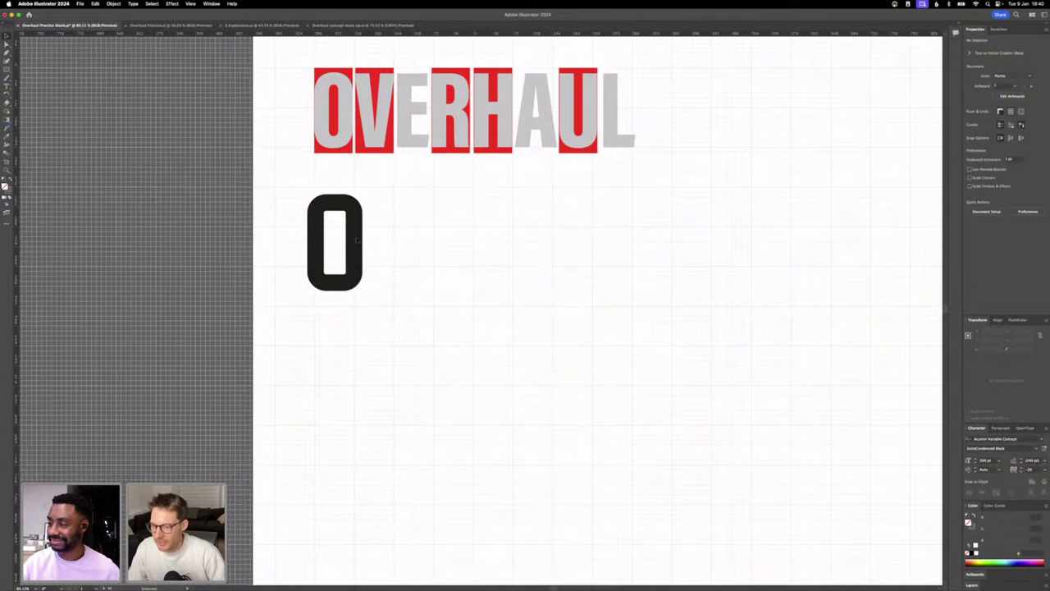
pyautogui.click(359, 265)
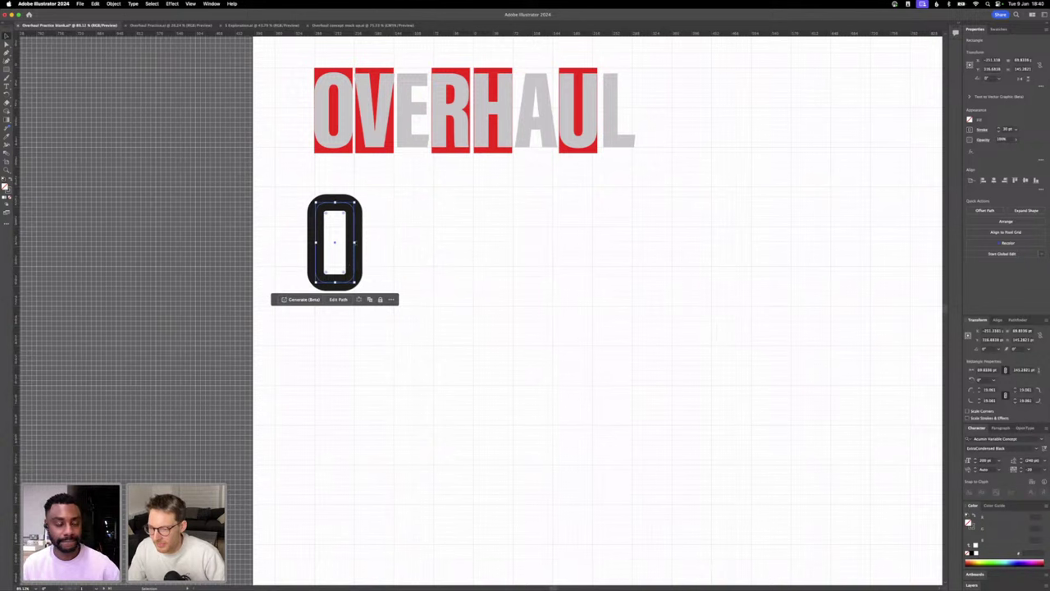
pyautogui.moveTo(358, 244)
pyautogui.mouseDown()
pyautogui.moveTo(350, 243)
pyautogui.moveTo(358, 239)
pyautogui.mouseUp()
pyautogui.press('super+z')
pyautogui.click(378, 245)
pyautogui.click(357, 239)
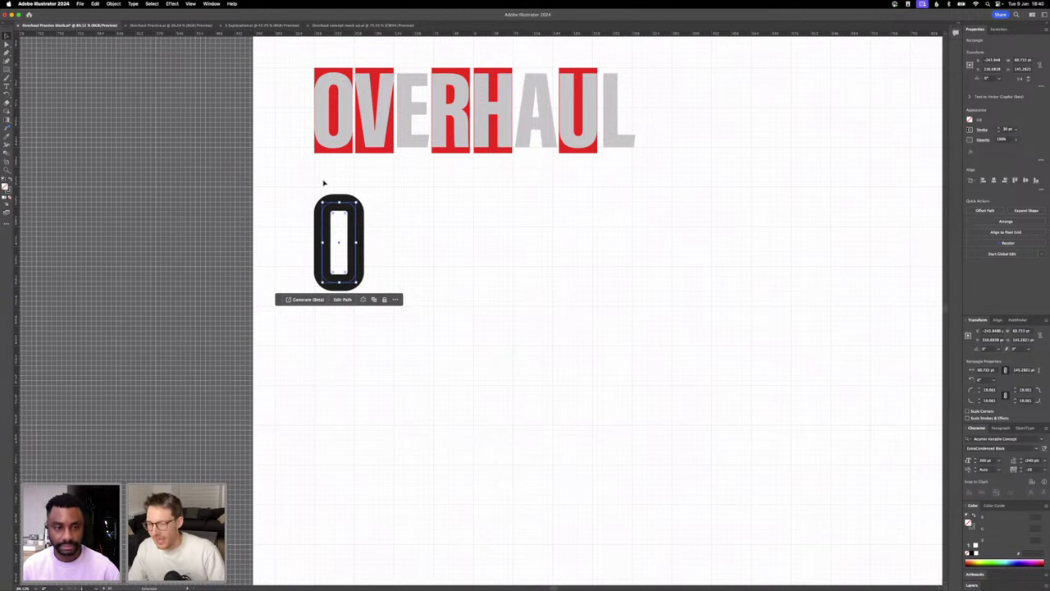
pyautogui.click(322, 181)
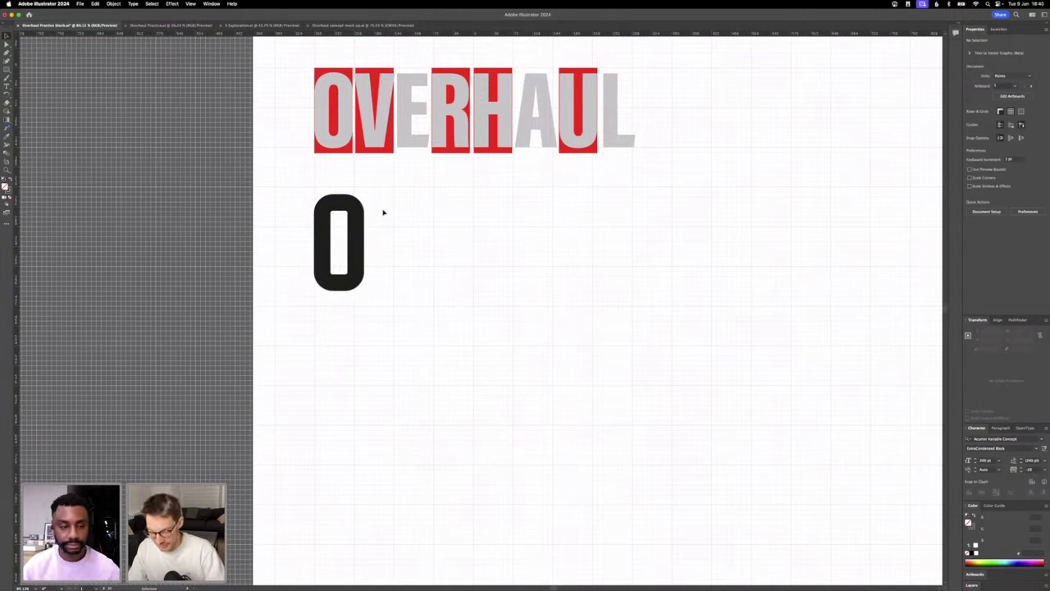
pyautogui.press('p')
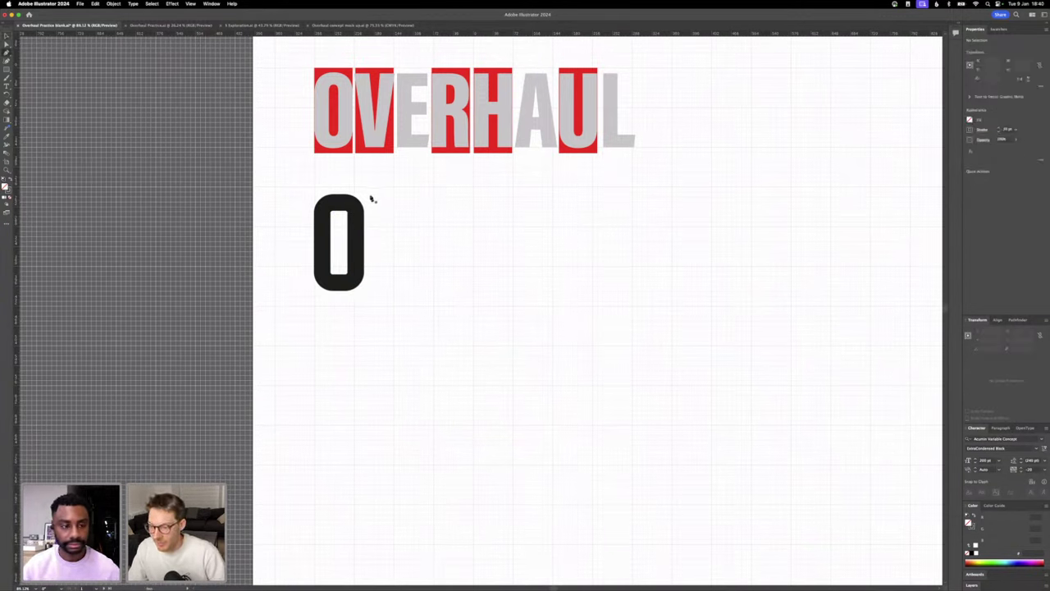
pyautogui.click(371, 197)
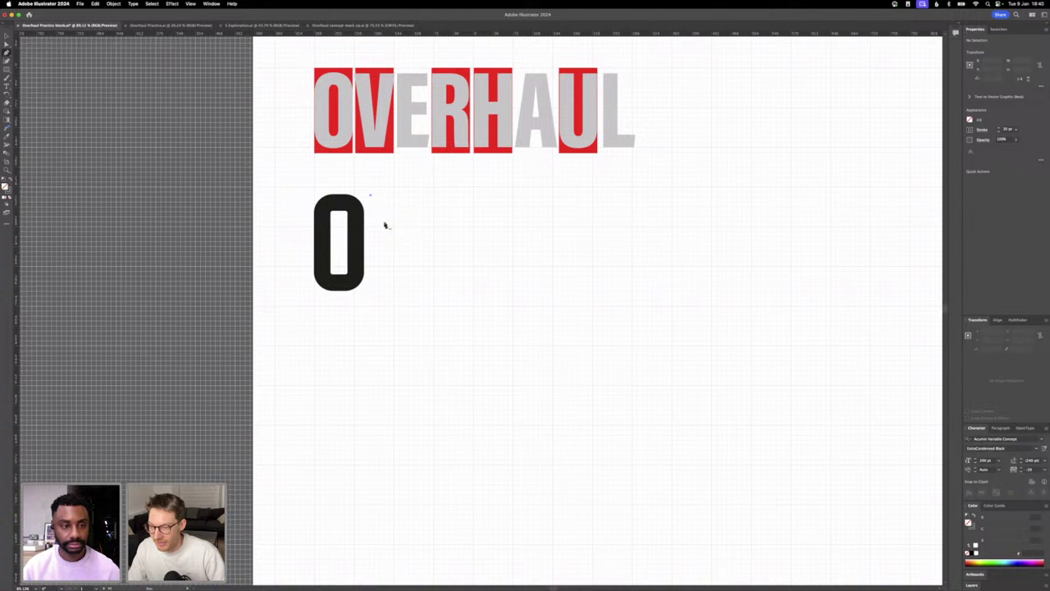
pyautogui.click(395, 293)
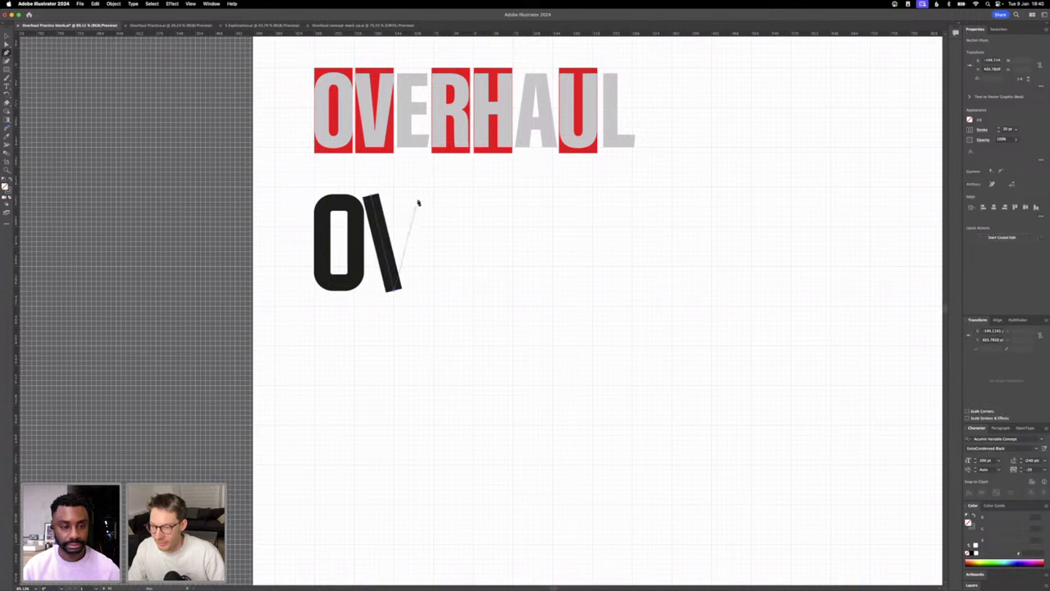
pyautogui.click(418, 196)
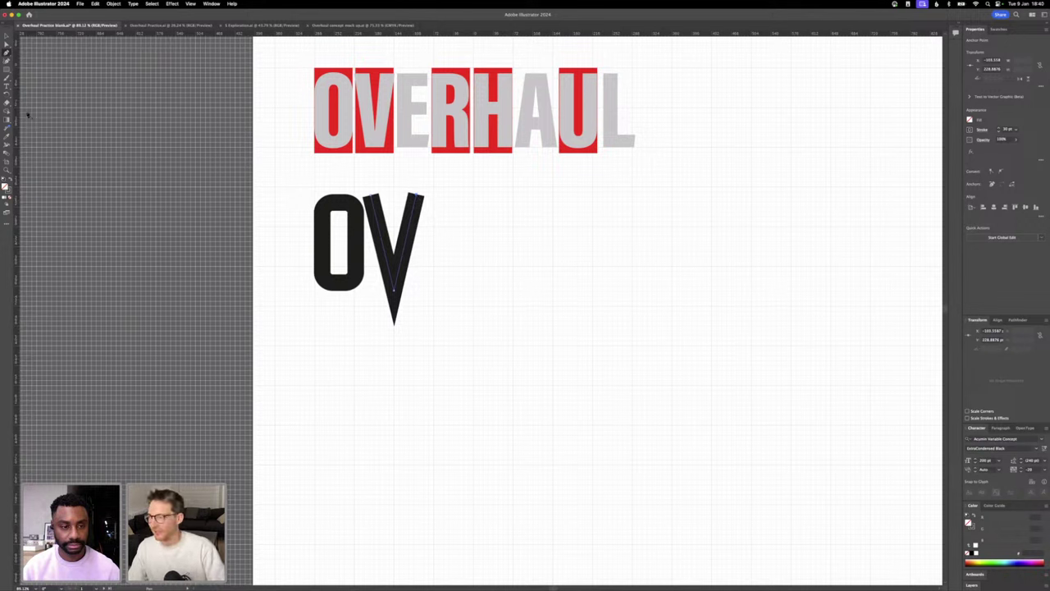
pyautogui.click(7, 37)
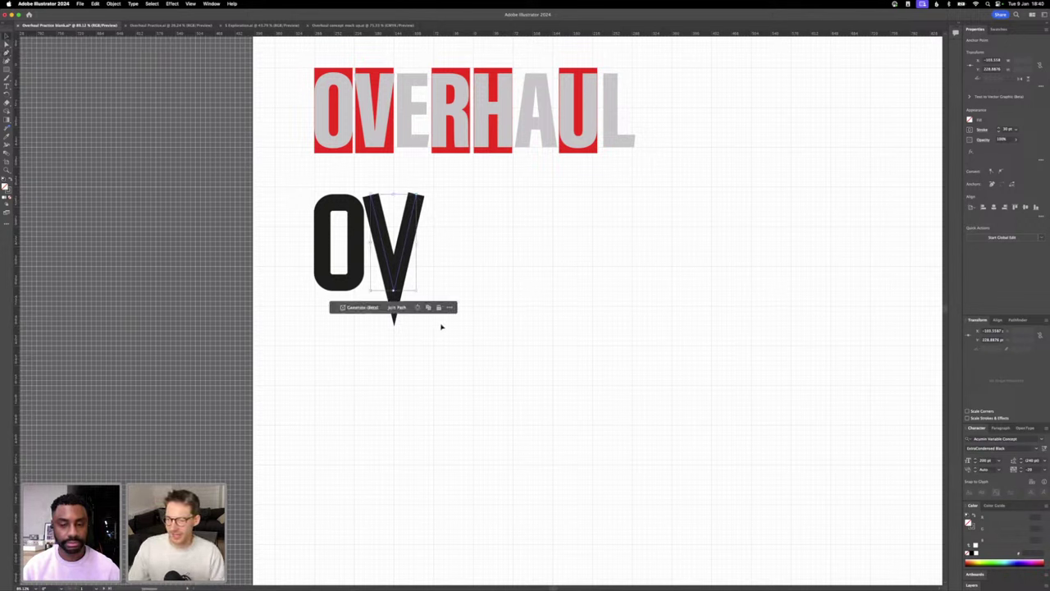
pyautogui.press('BackSpace')
pyautogui.press('BackSpace')
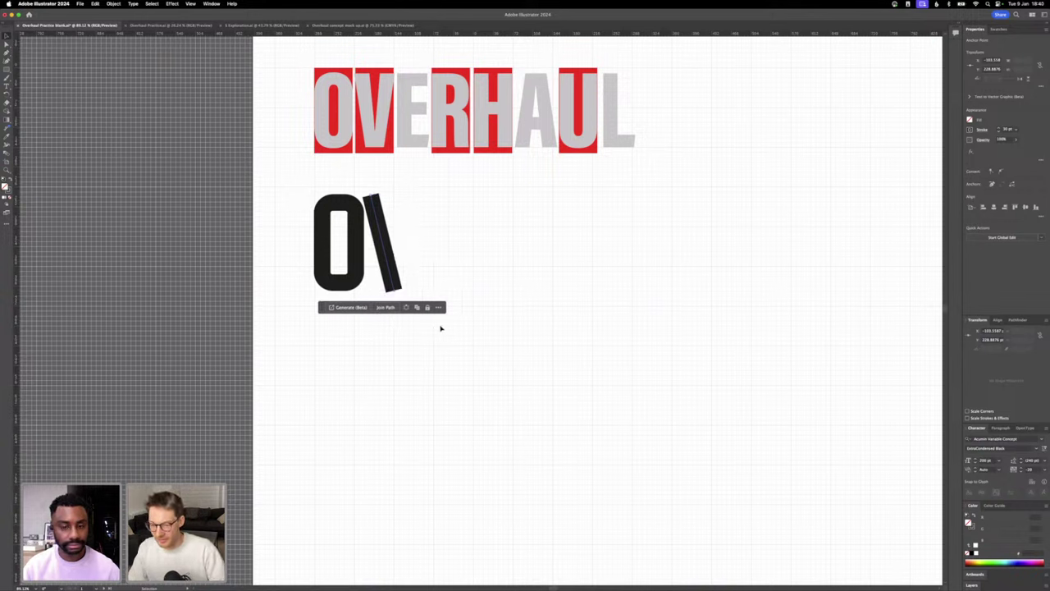
# - Draw a flat-bottomed V beside the O with the Pen tool, as an open 30 pt stroked path with a short horizontal base
pyautogui.press('p')
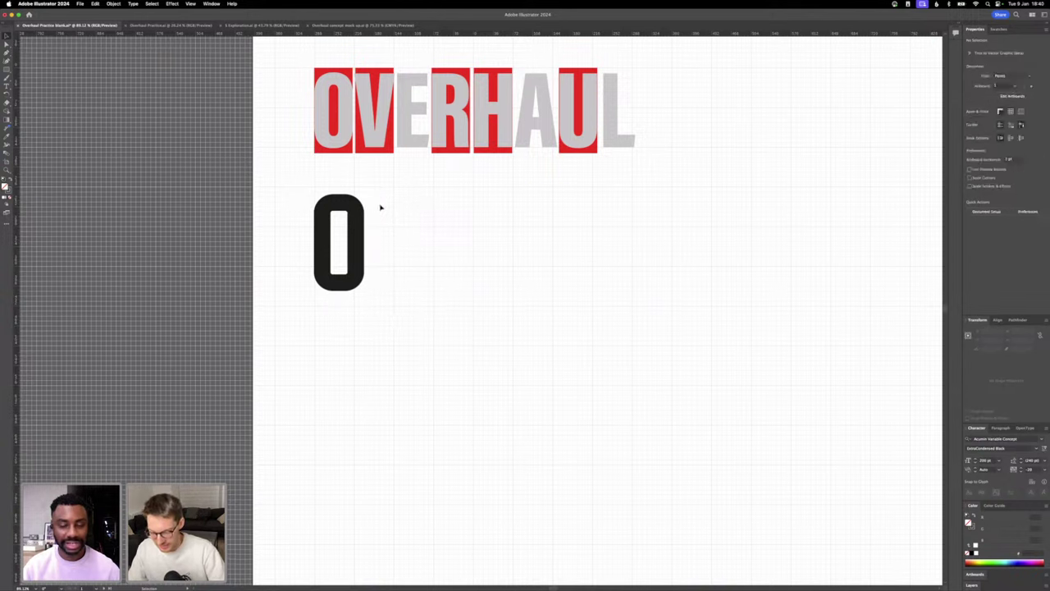
pyautogui.click(391, 292)
pyautogui.scroll(3, 391, 292)
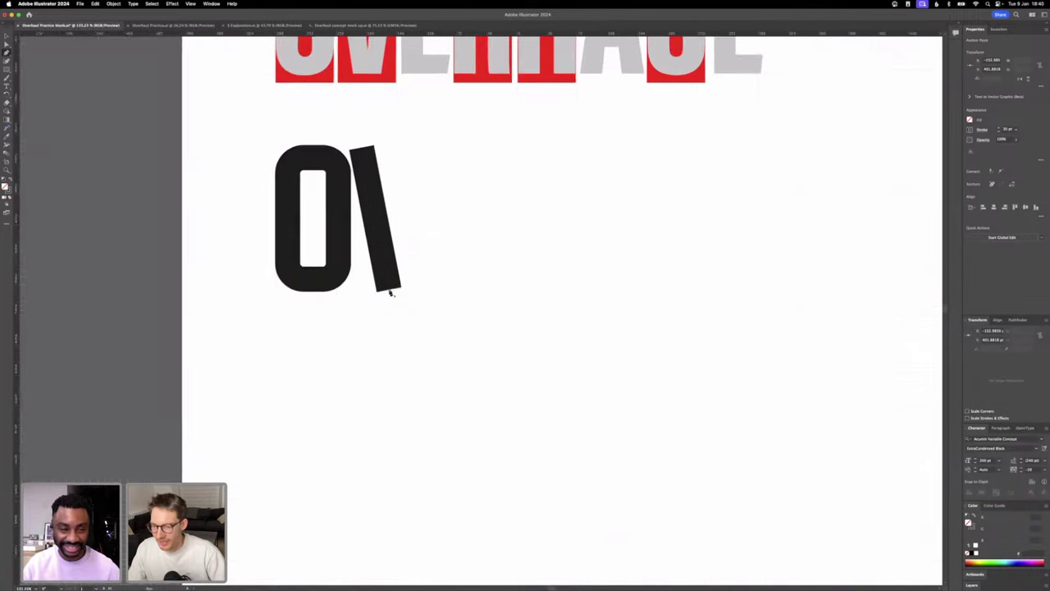
pyautogui.click(410, 293)
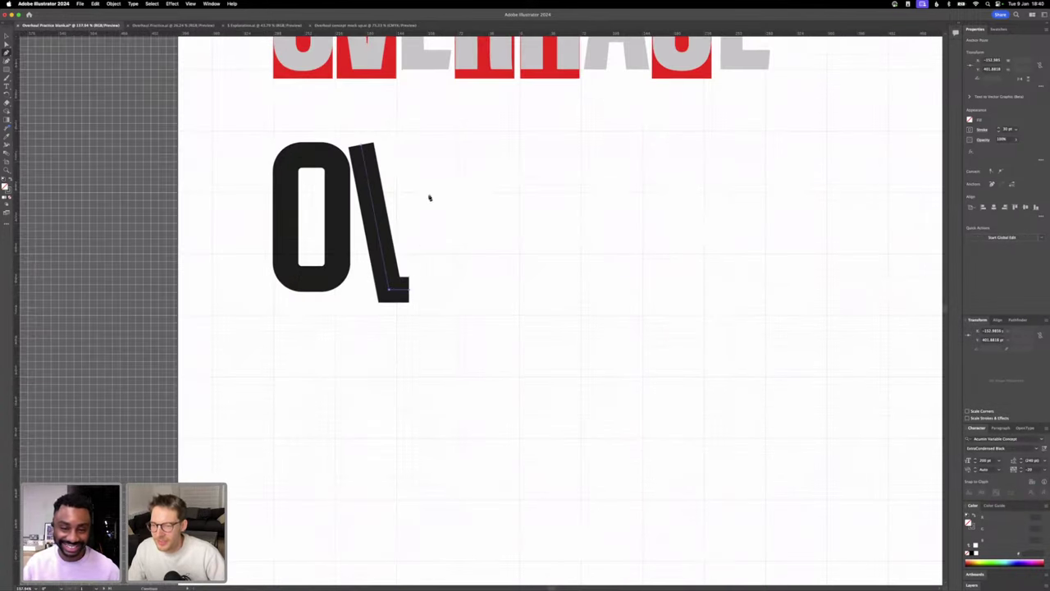
pyautogui.click(426, 151)
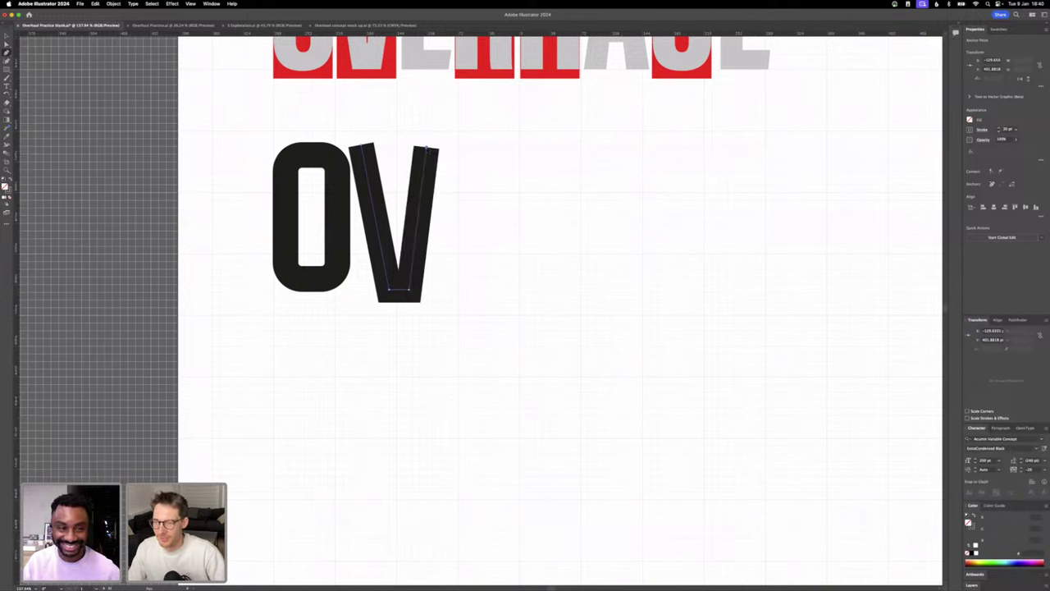
pyautogui.moveTo(426, 148); pyautogui.dragTo(429, 146)
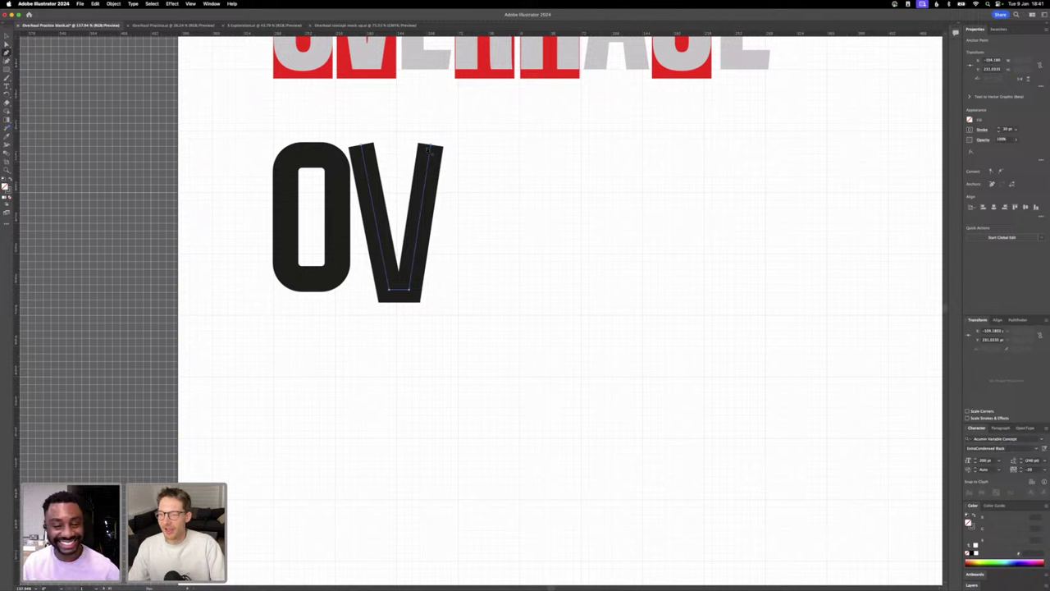
pyautogui.press('v')
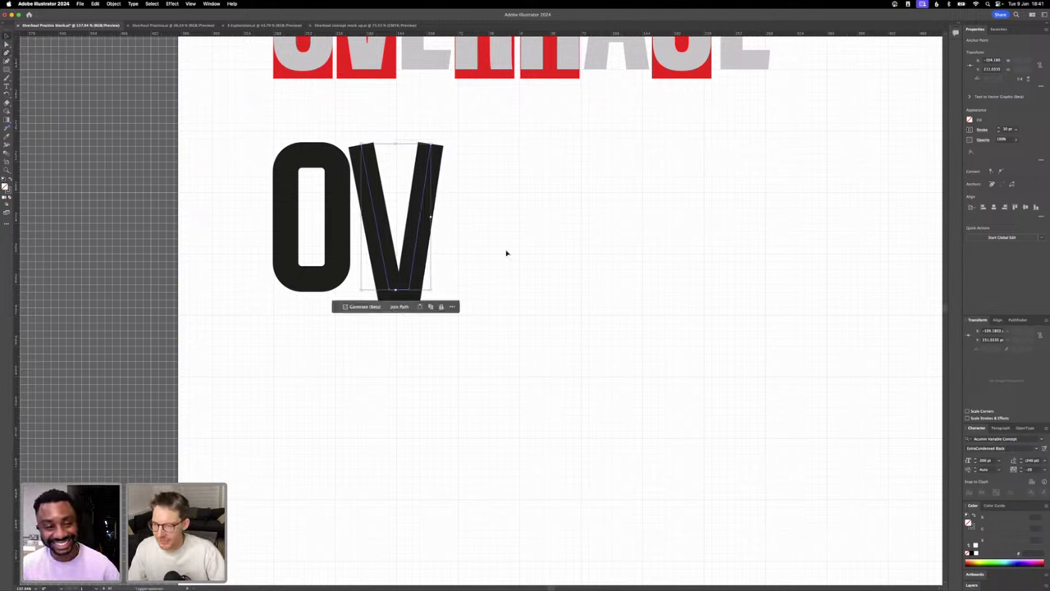
pyautogui.click(617, 262)
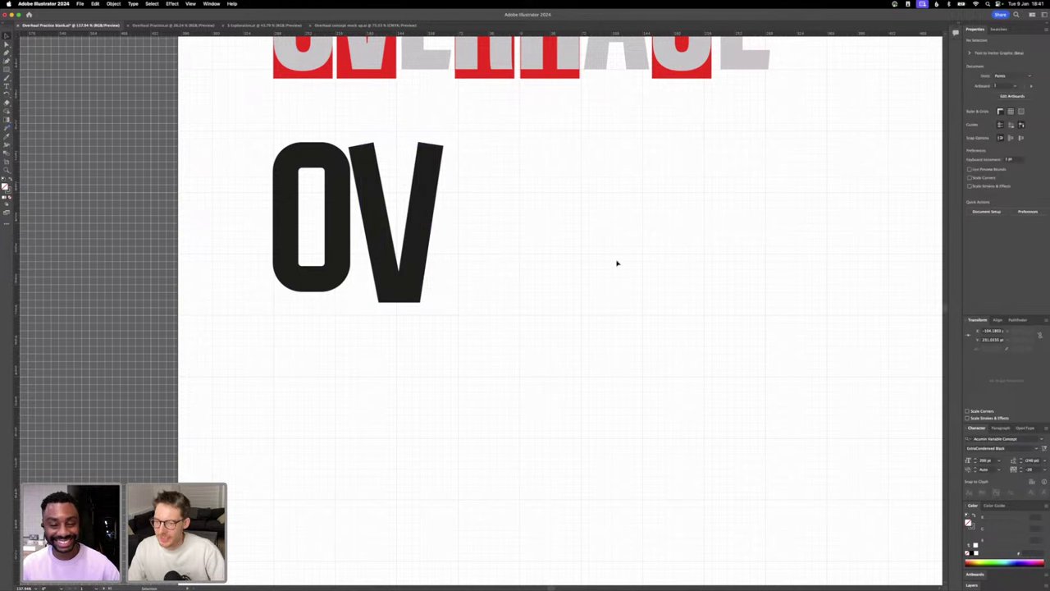
# - Move the V up so its flat base sits just above the O's bottom edge
pyautogui.click(403, 289)
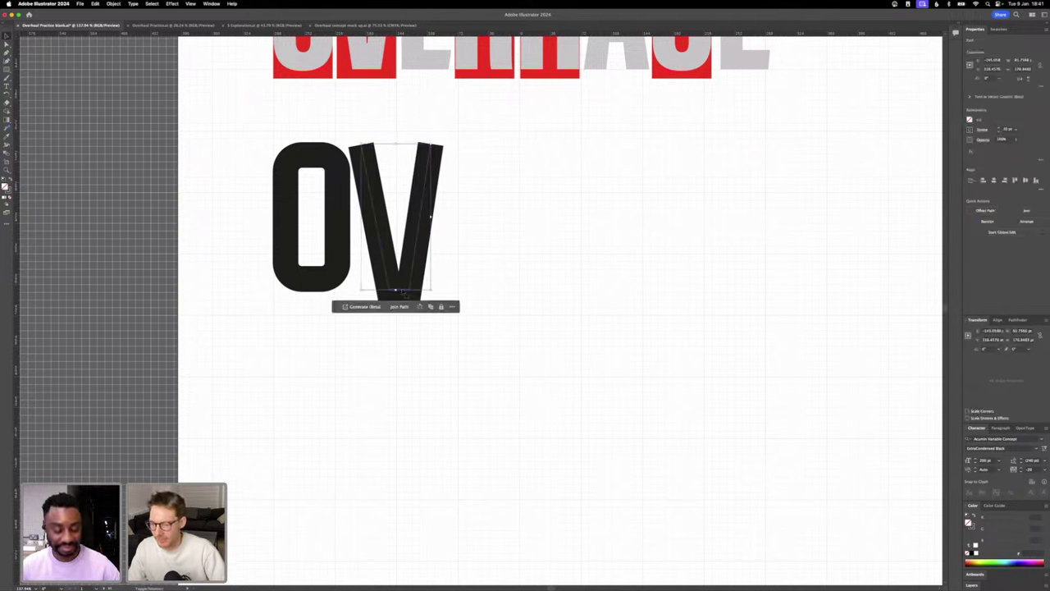
pyautogui.hotkey('shift', 'Up')
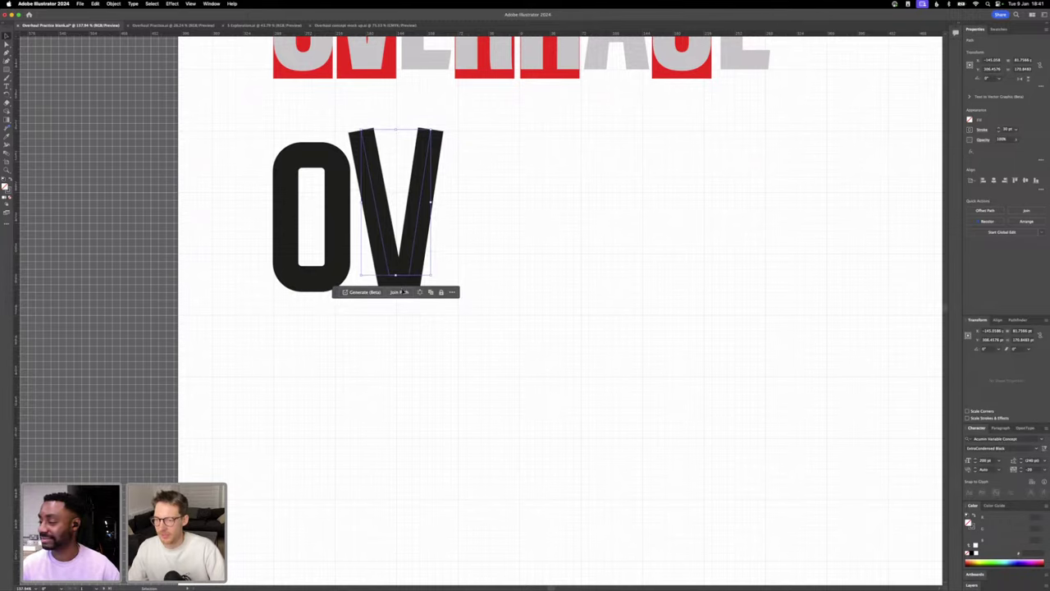
pyautogui.scroll(-2, 403, 289)
pyautogui.click(435, 203)
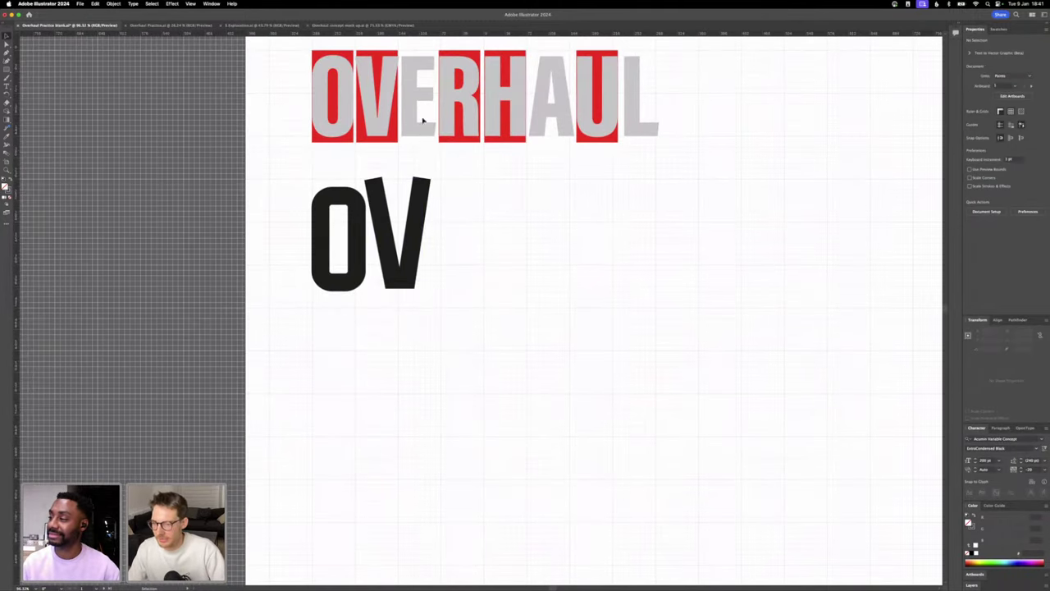
# - Draw a vertical 30 pt stem for the E beside the V with the Pen tool and extend its lower end to the V's base
pyautogui.press('p')
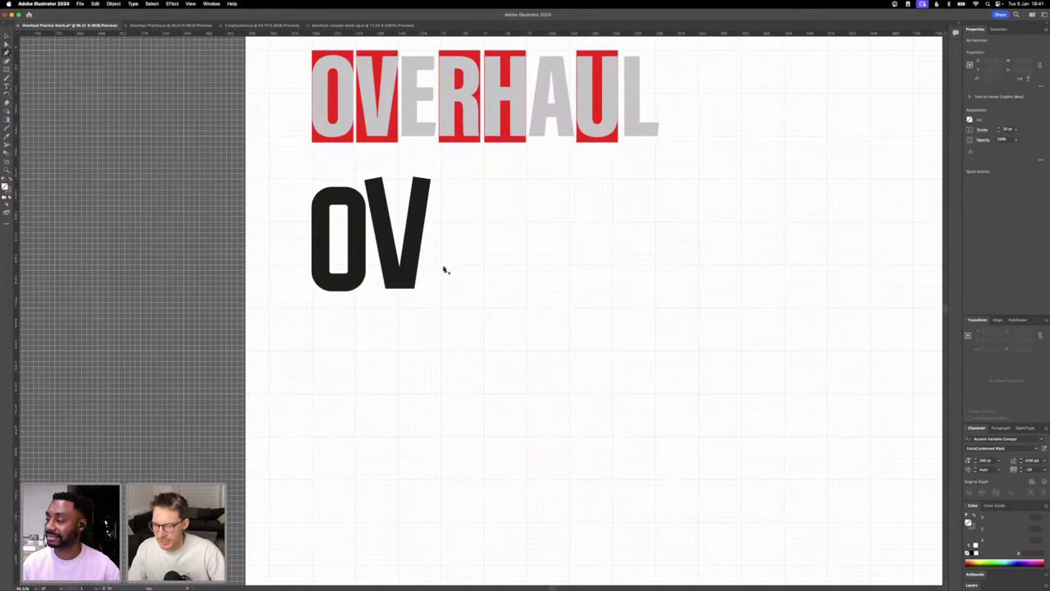
pyautogui.click(441, 197)
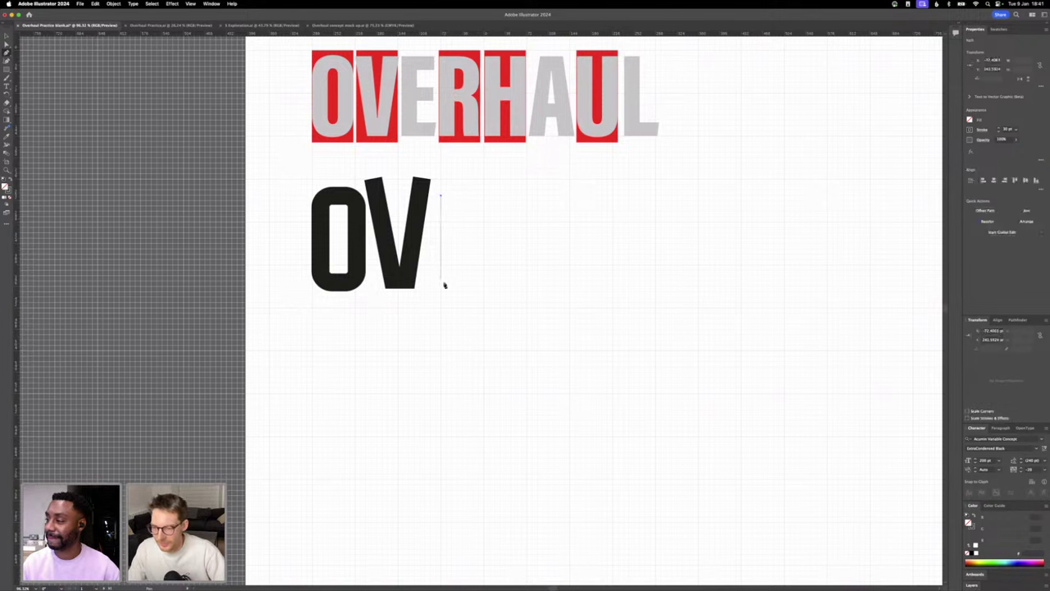
pyautogui.click(441, 281)
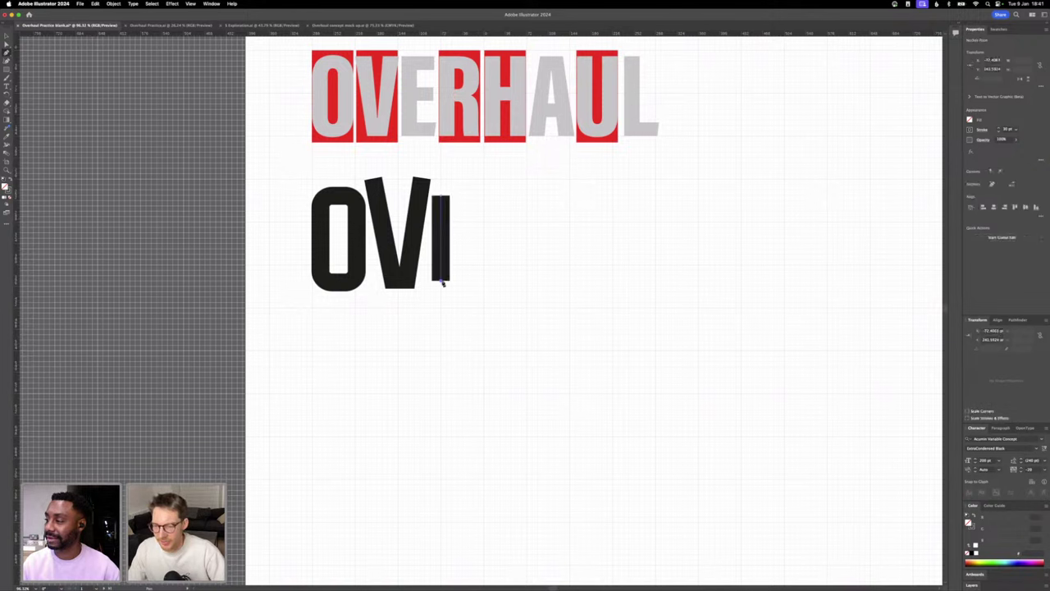
pyautogui.moveTo(442, 283)
pyautogui.mouseDown()
pyautogui.moveTo(441, 297)
pyautogui.moveTo(441, 286)
pyautogui.mouseUp()
pyautogui.press('Up')
pyautogui.press('Up')
pyautogui.press('Up')
pyautogui.press('Up')
pyautogui.press('Up')
pyautogui.press('Up')
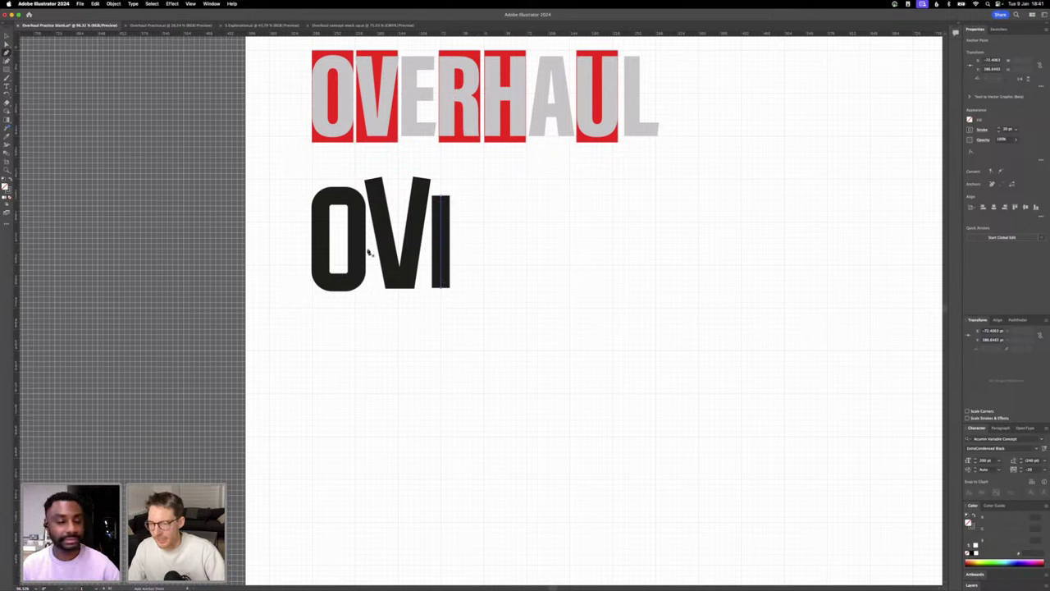
pyautogui.click(7, 35)
pyautogui.click(441, 238)
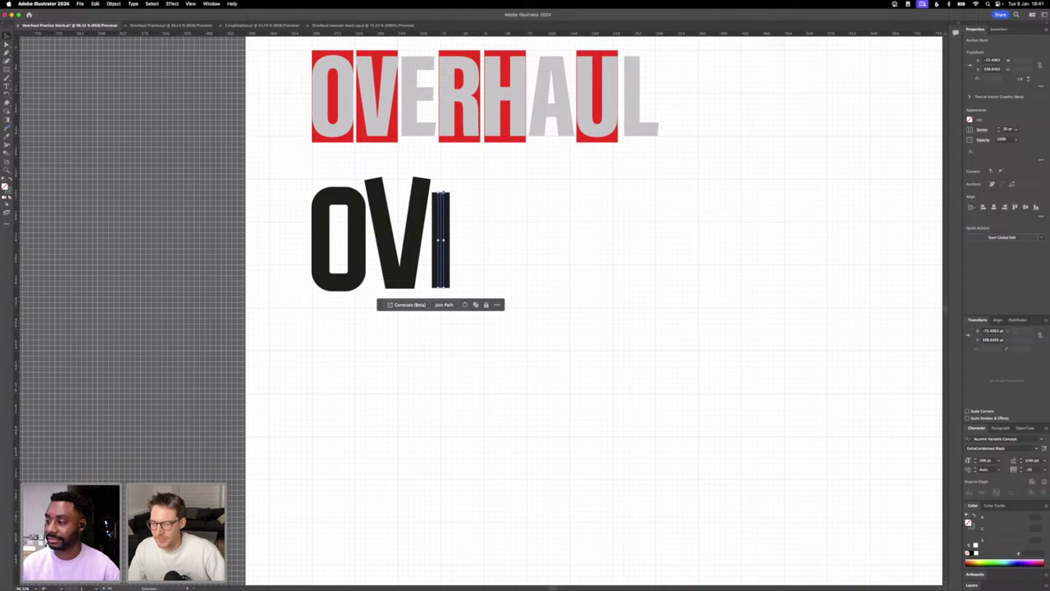
# - Add horizontal guides at the base of the black V and along the baseline of the grey reference text
pyautogui.click(495, 164)
pyautogui.moveTo(417, 35); pyautogui.dragTo(437, 203)
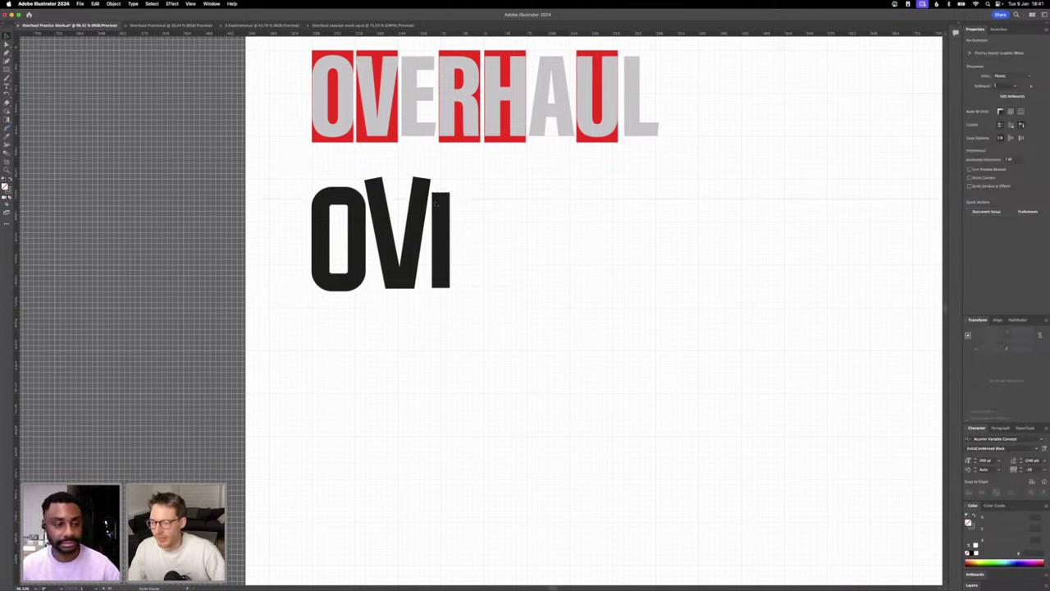
pyautogui.moveTo(437, 281); pyautogui.dragTo(435, 288)
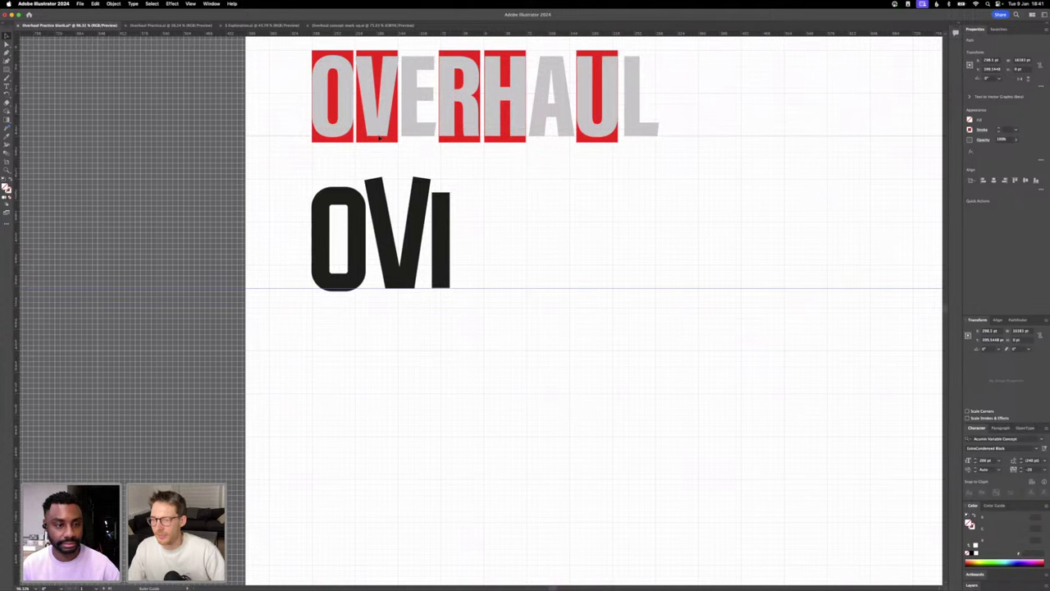
pyautogui.scroll(4, 333, 131)
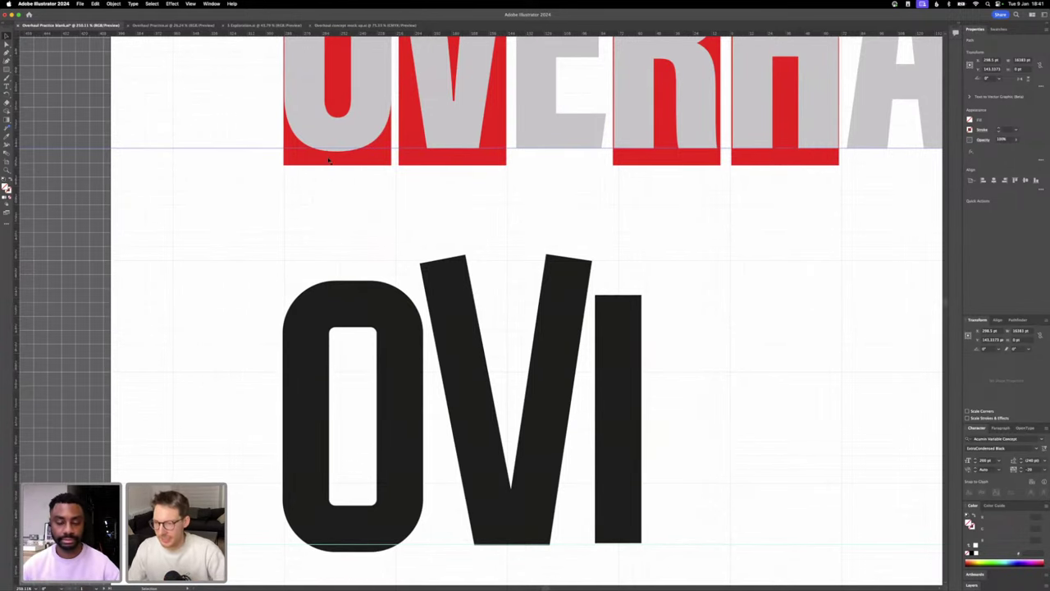
pyautogui.scroll(-4, 327, 153)
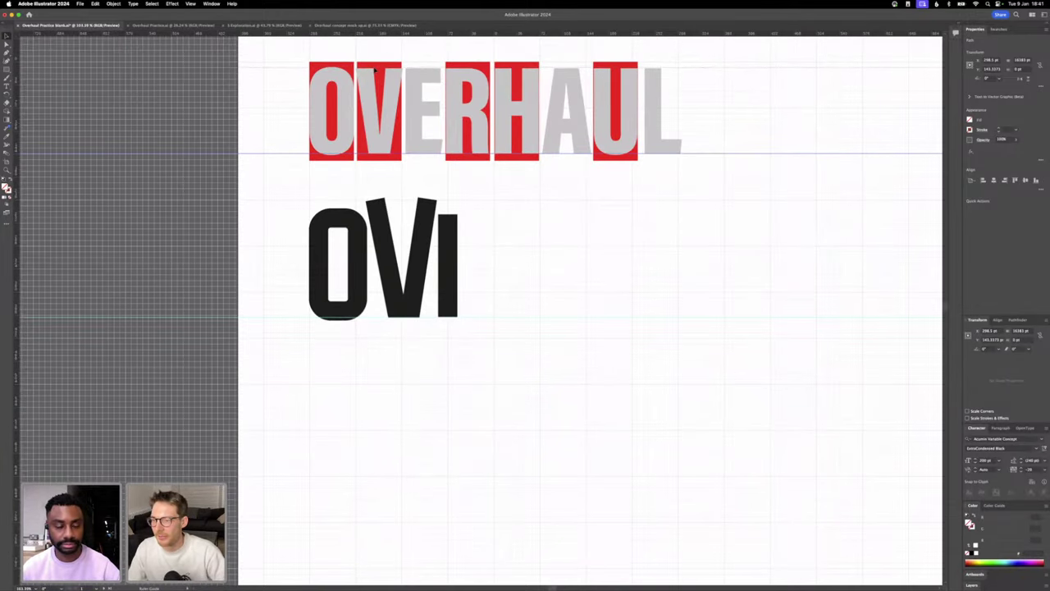
# - Add horizontal guides along the top of the grey reference text and just above the black E stem
pyautogui.click(375, 70)
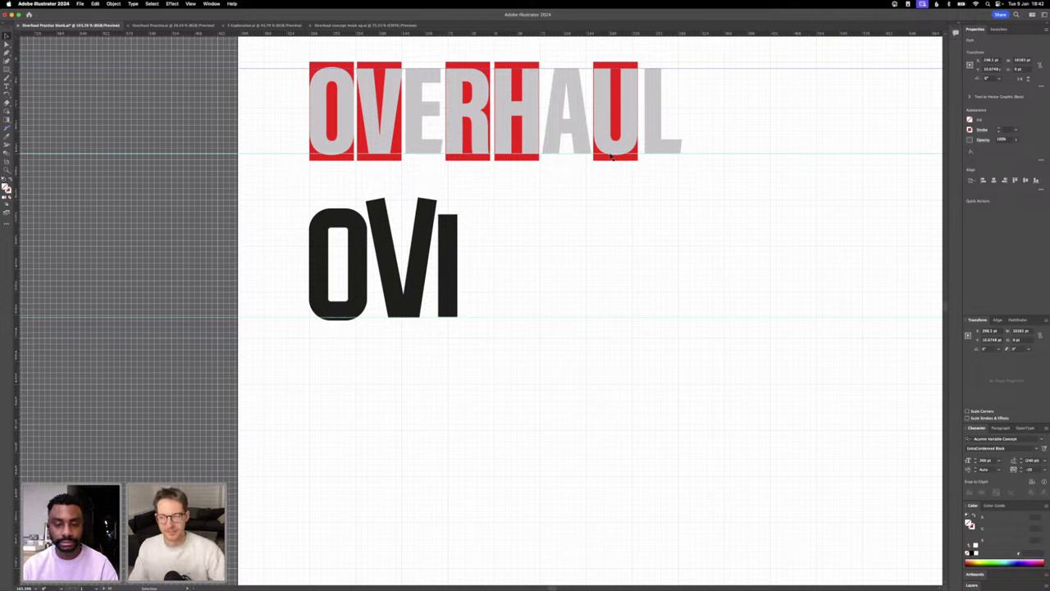
pyautogui.click(491, 217)
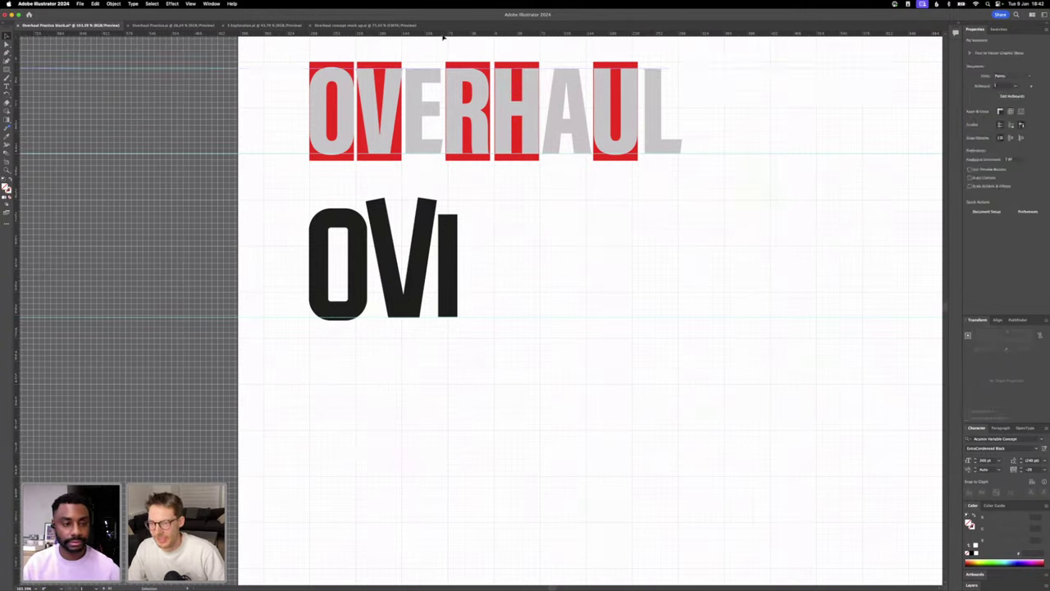
pyautogui.click(451, 215)
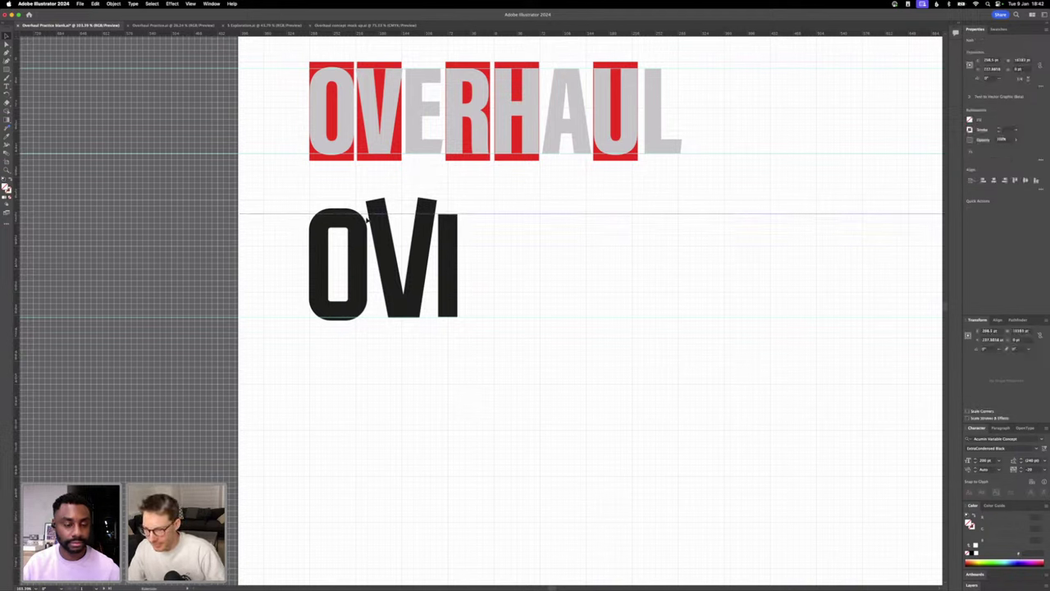
pyautogui.moveTo(366, 216); pyautogui.dragTo(366, 213)
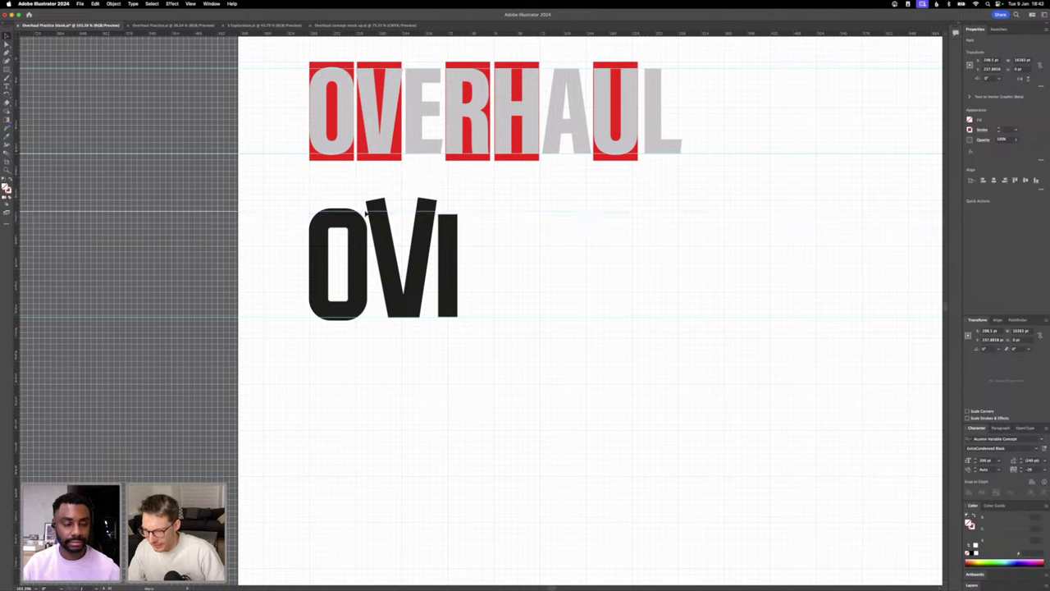
# - Extend the upper end of the E's stem to the horizontal guide above it
pyautogui.click(447, 264)
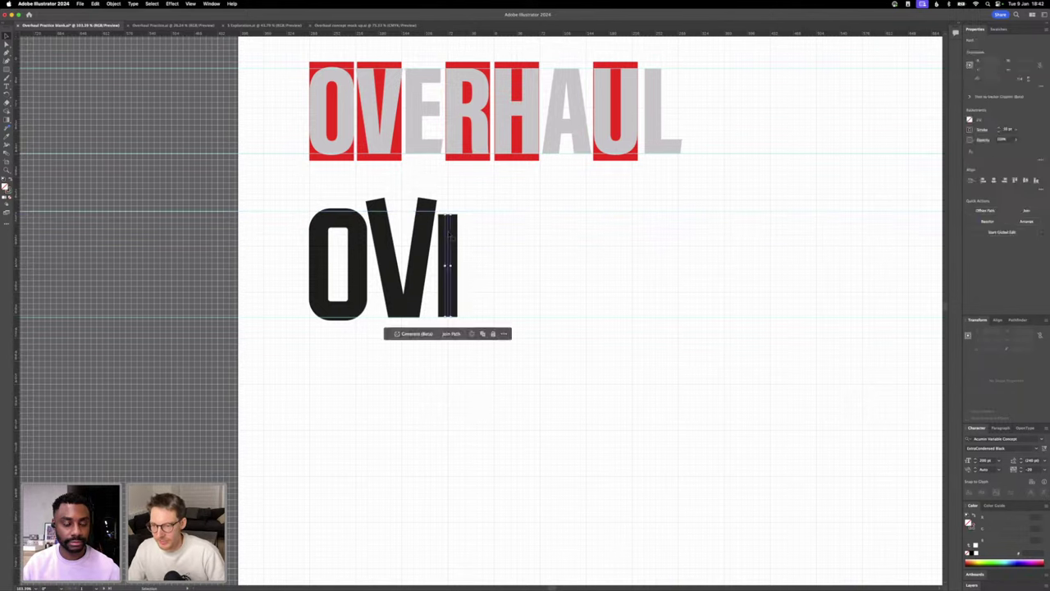
pyautogui.moveTo(447, 215); pyautogui.dragTo(447, 210)
pyautogui.click(485, 235)
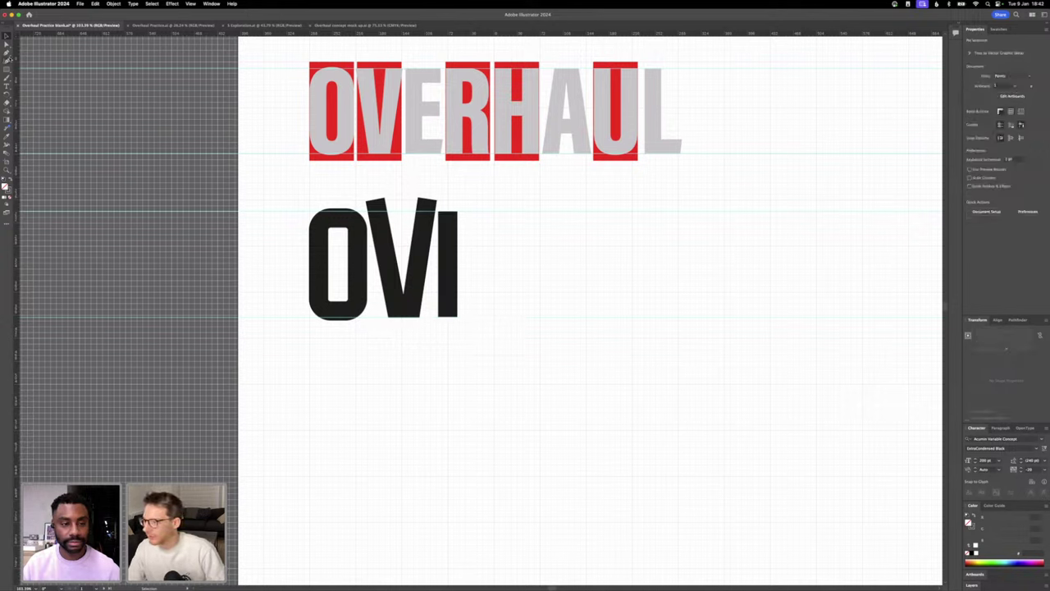
# - Draw a short horizontal 30 pt stroked path from the E stem's lower end as its bottom arm with the Pen tool
pyautogui.click(481, 309)
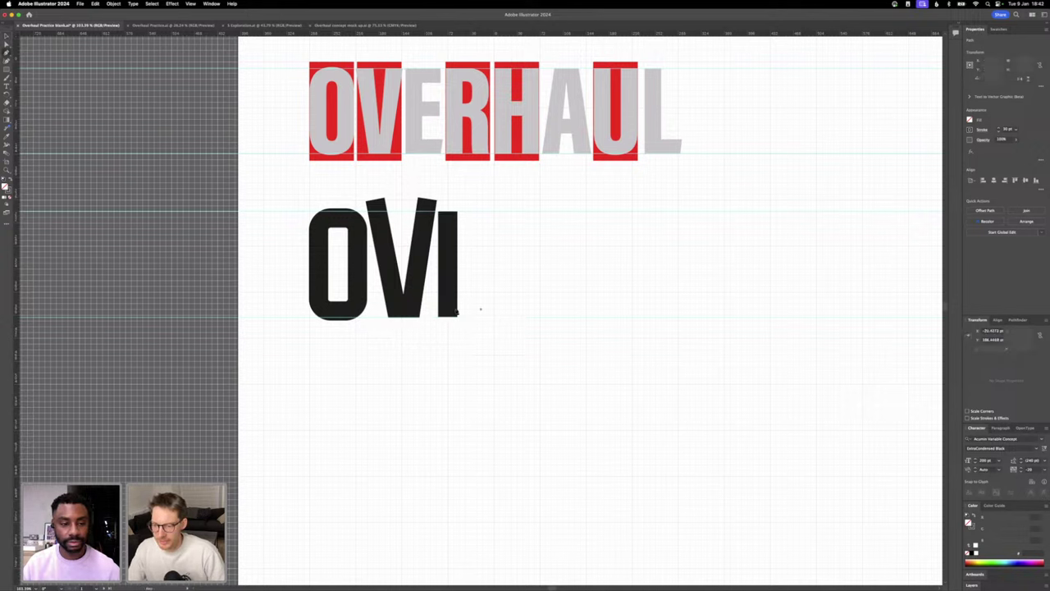
pyautogui.moveTo(451, 310); pyautogui.dragTo(481, 310)
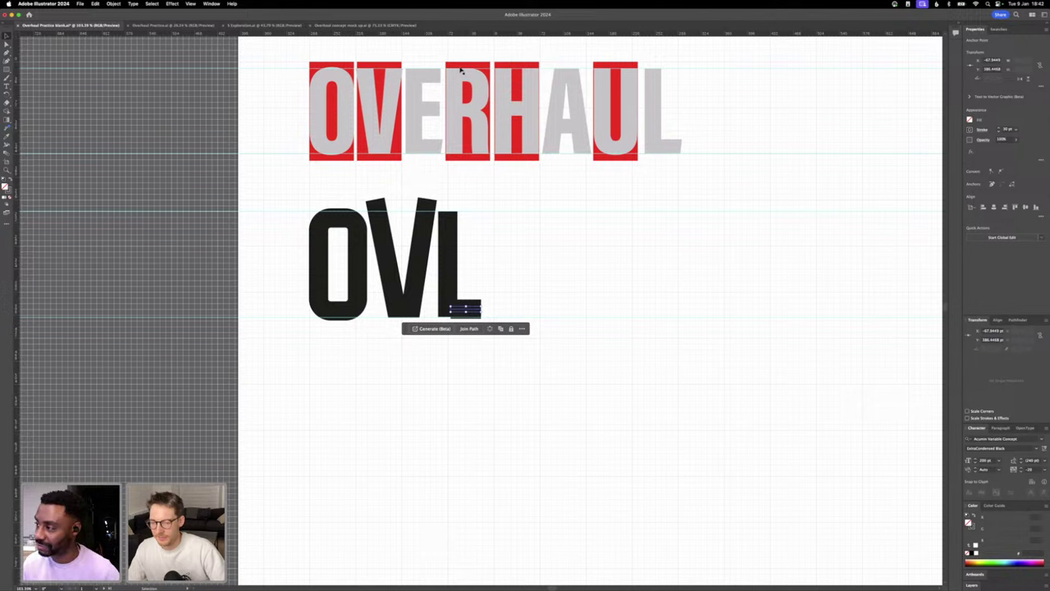
pyautogui.click(630, 247)
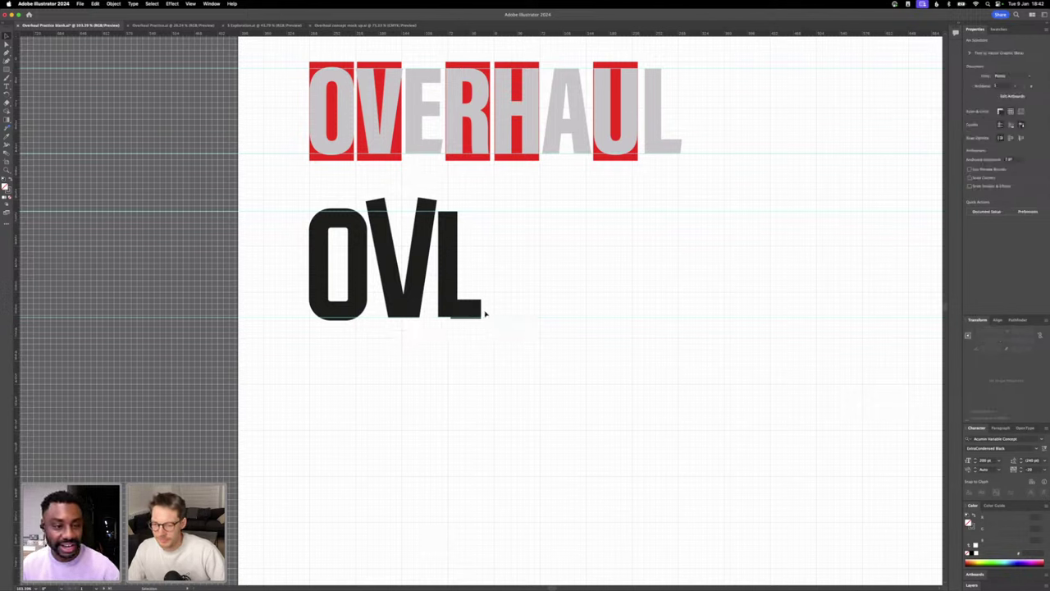
# - Nudge the E's bottom arm up so its lower edge lines up with the base of the stem
pyautogui.click(471, 313)
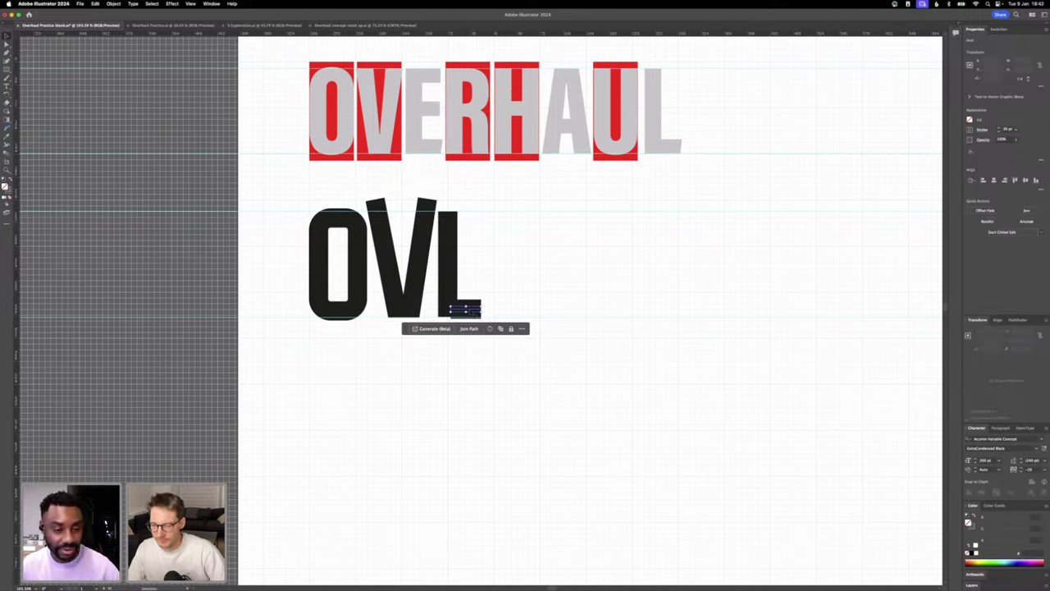
pyautogui.press('Up')
pyautogui.press('Up')
pyautogui.press('Up')
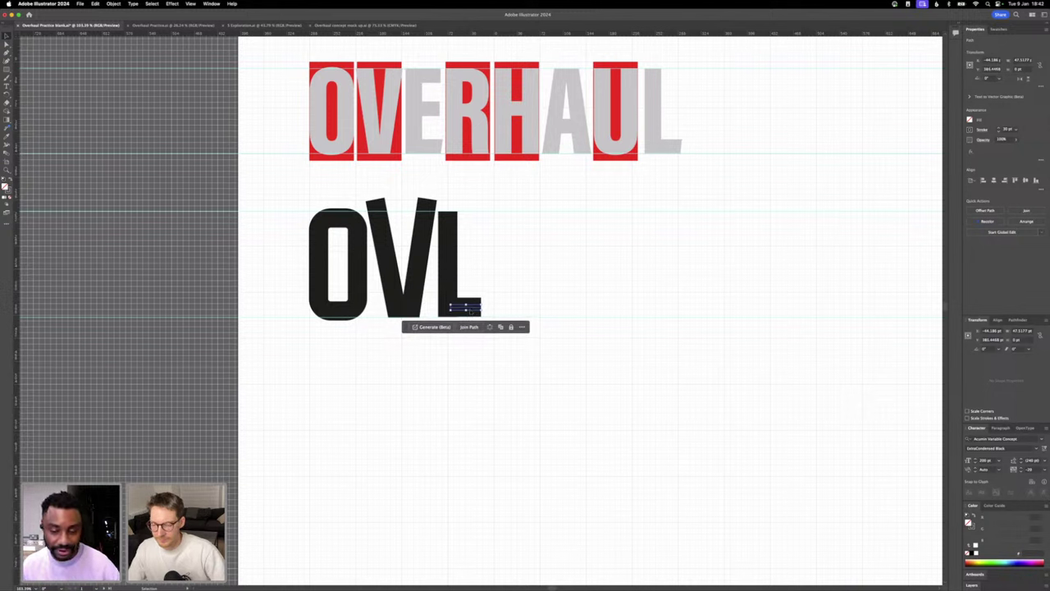
pyautogui.click(475, 260)
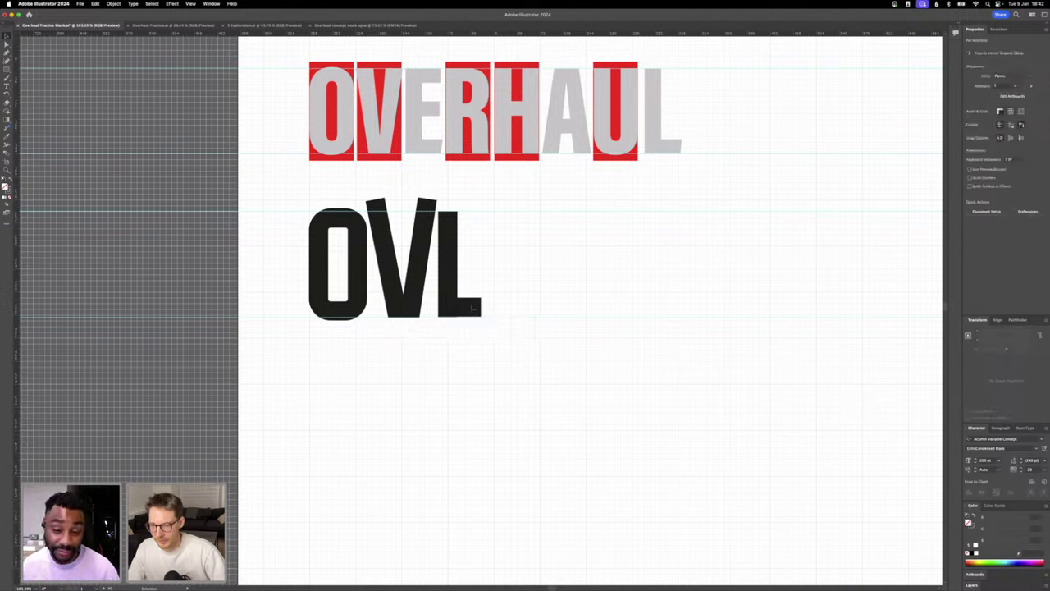
# - Duplicate the E's bottom arm upward to form its middle and top arms
pyautogui.rightClick(473, 310)
pyautogui.click(471, 308)
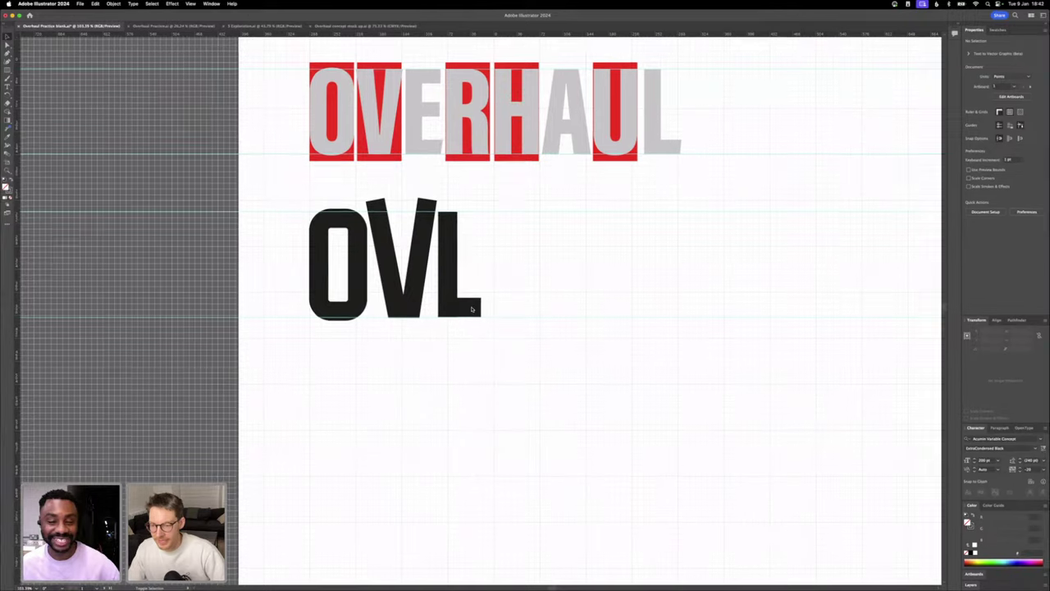
pyautogui.click(466, 309)
pyautogui.doubleClick(466, 309)
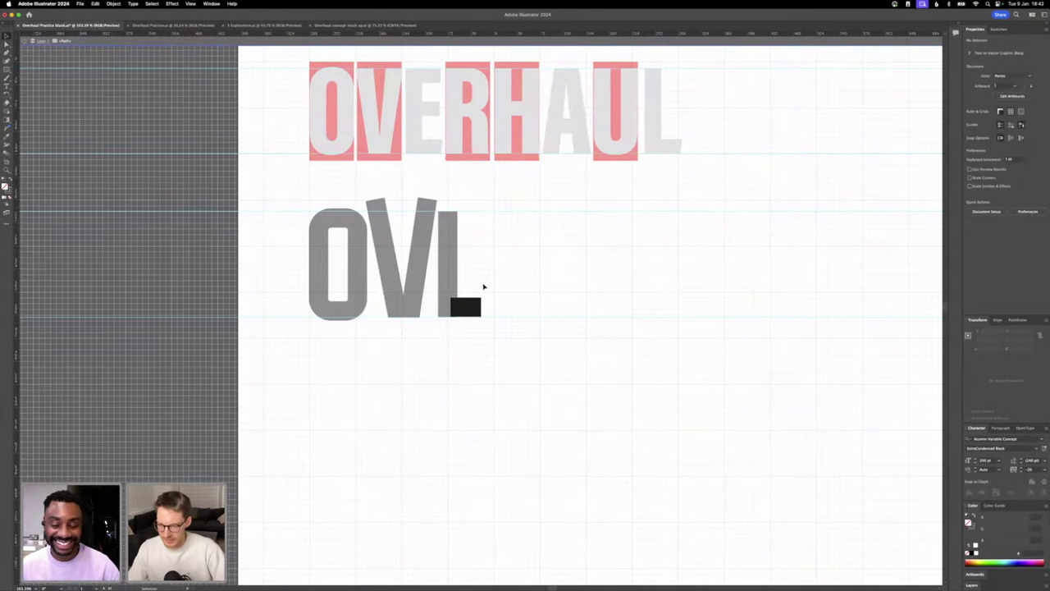
pyautogui.press('Escape')
pyautogui.moveTo(469, 283); pyautogui.dragTo(463, 220)
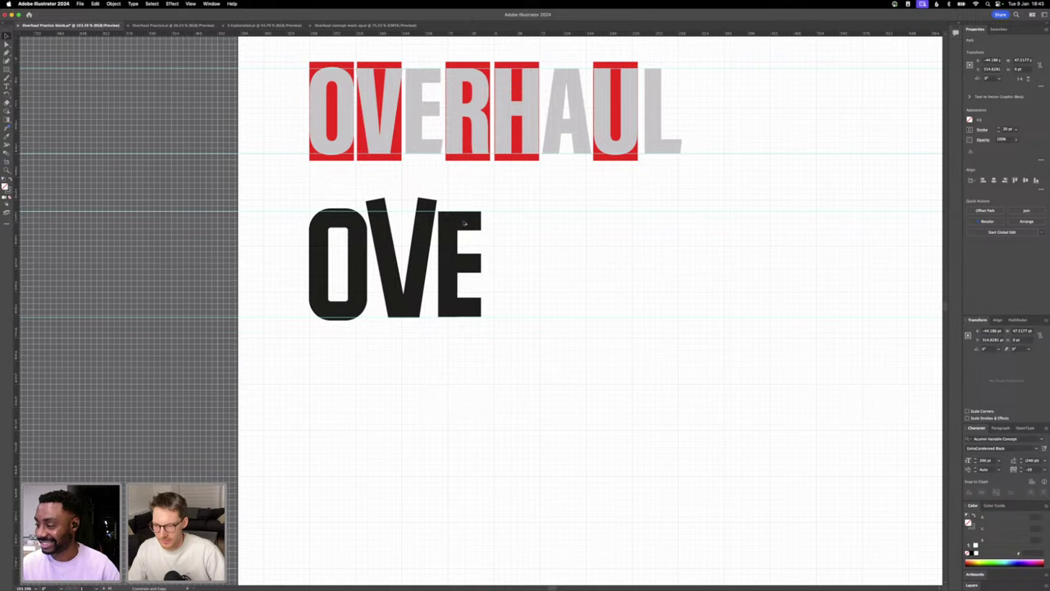
pyautogui.click(556, 300)
# - Shorten the E's middle arm slightly so it ends inside the top and bottom arms
pyautogui.hscroll(3, 556, 302)
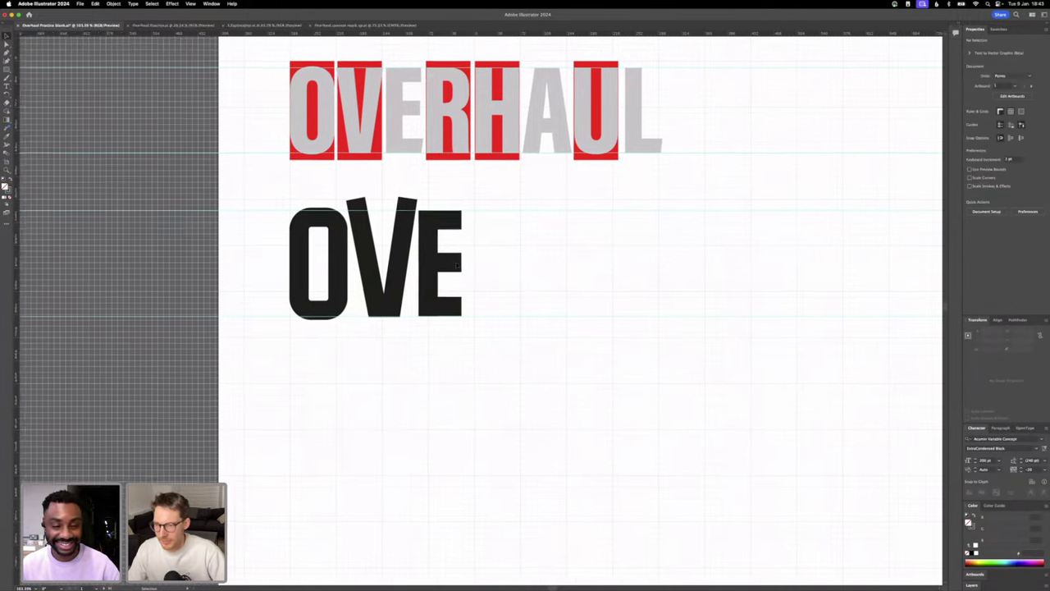
pyautogui.click(447, 261)
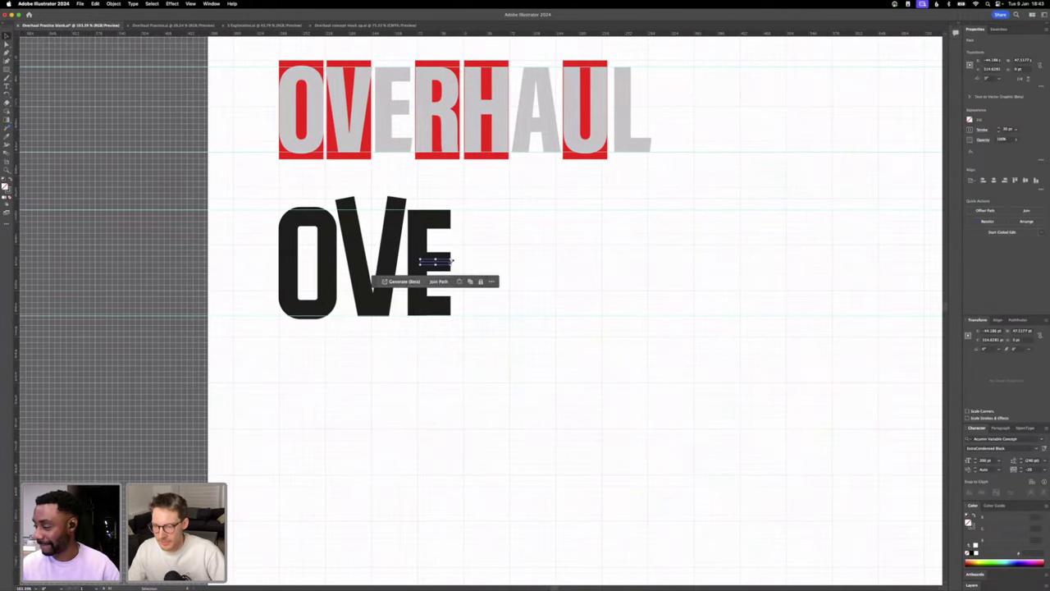
pyautogui.moveTo(444, 261); pyautogui.dragTo(450, 261)
pyautogui.click(473, 265)
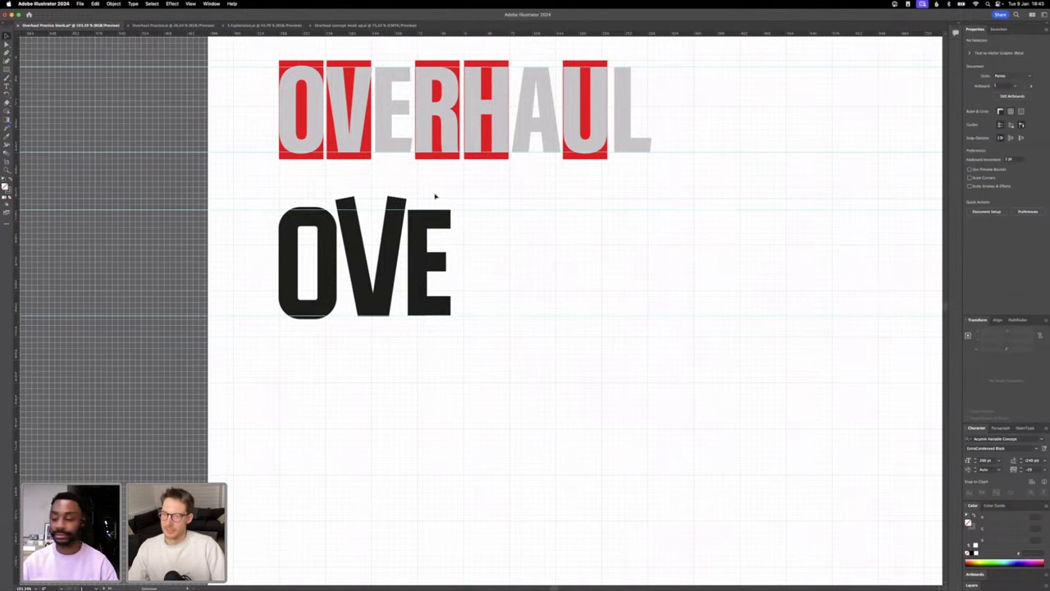
# - Examine the grey reference R's bowl and leg up close and compare its proportions with the black letters
pyautogui.scroll(5, 505, 223)
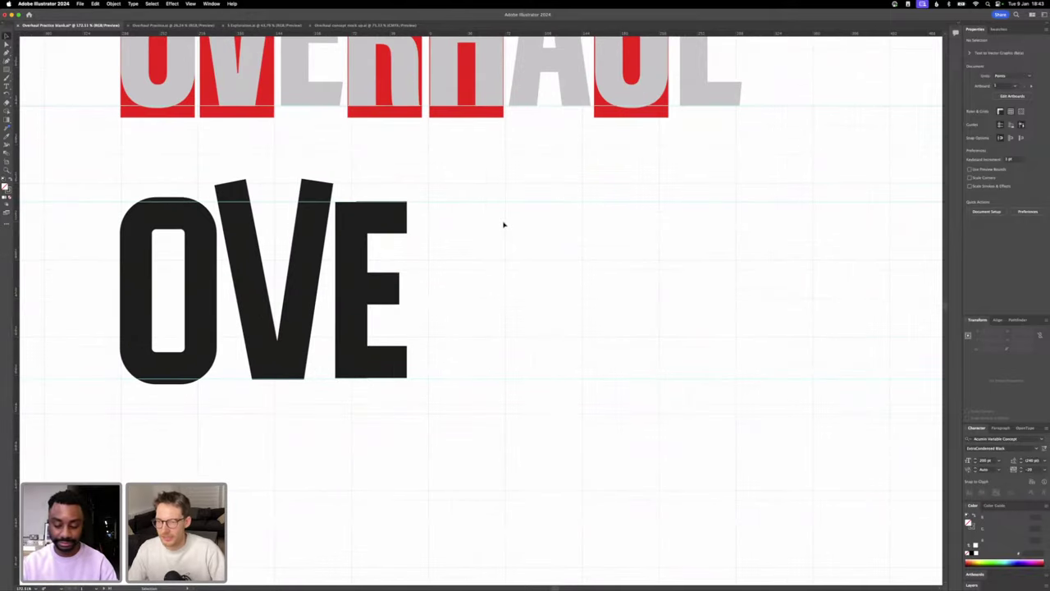
pyautogui.scroll(-2, 501, 226)
pyautogui.click(416, 92)
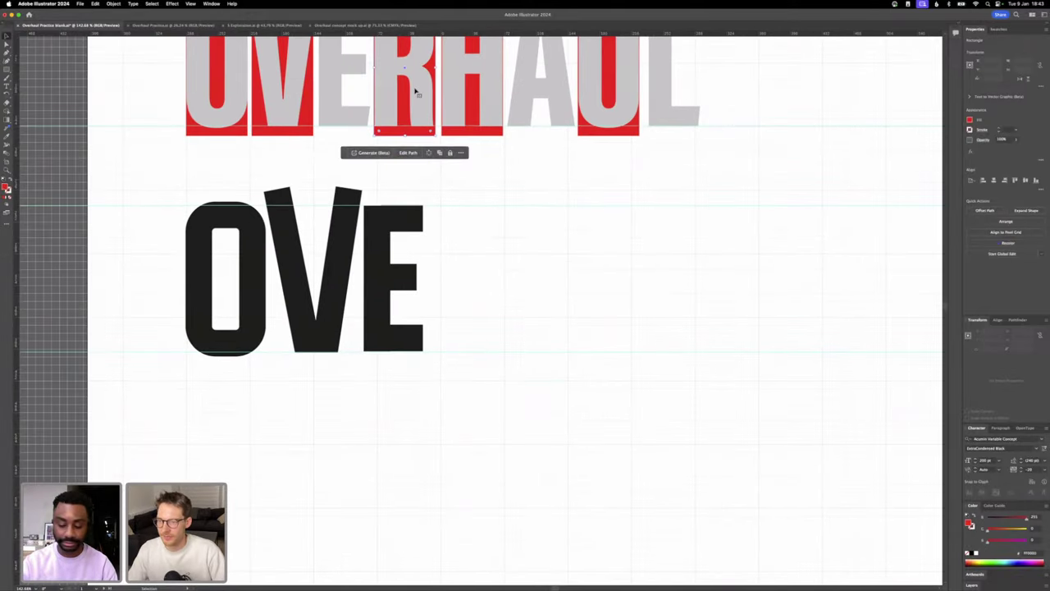
pyautogui.click(489, 193)
pyautogui.scroll(3, 490, 193)
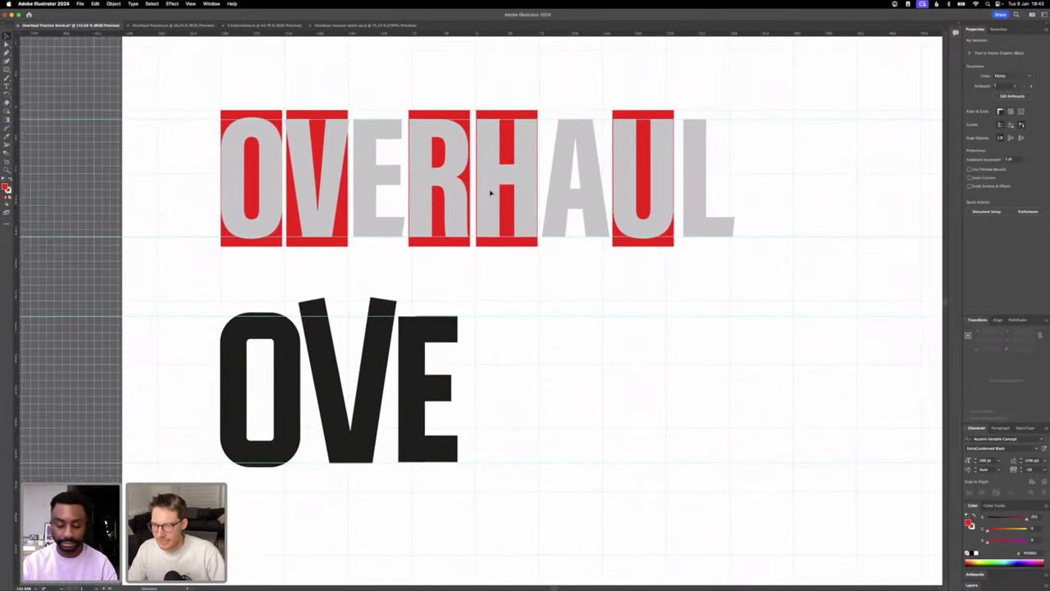
pyautogui.scroll(8, 427, 155)
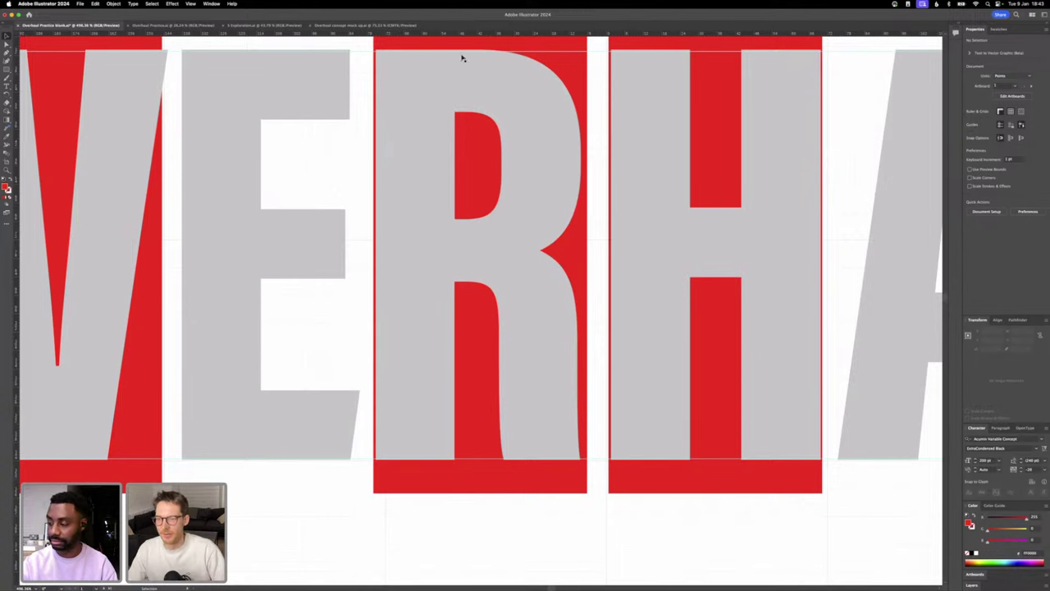
pyautogui.scroll(-5, 464, 98)
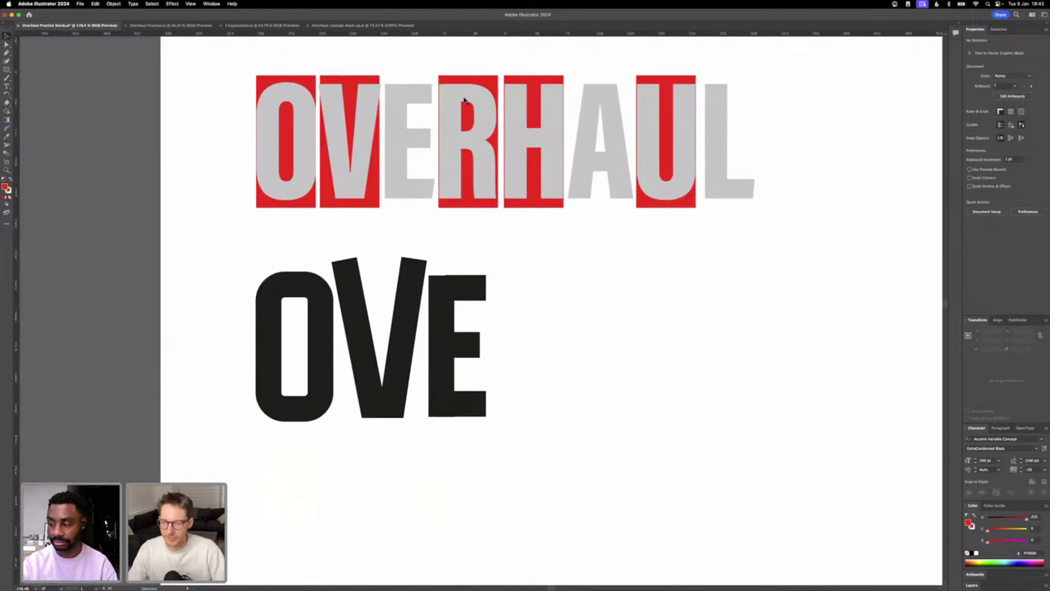
pyautogui.press('super+apostrophe')
pyautogui.scroll(-3, 529, 301)
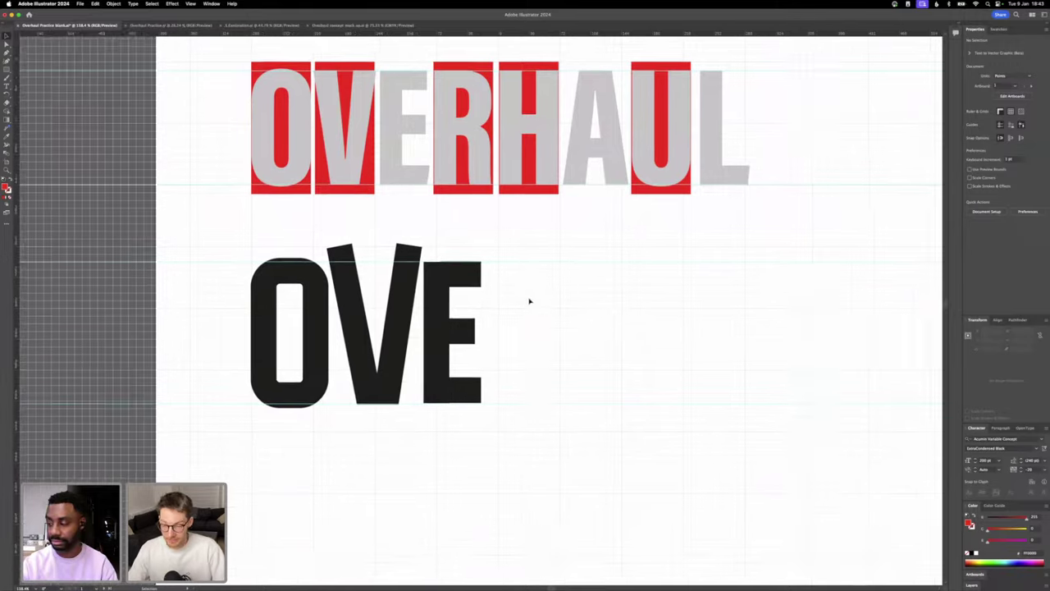
# - Draw a rectangle about 80 by 85 pt beside the E and give it a black 1 pt stroke with no fill
pyautogui.press('m')
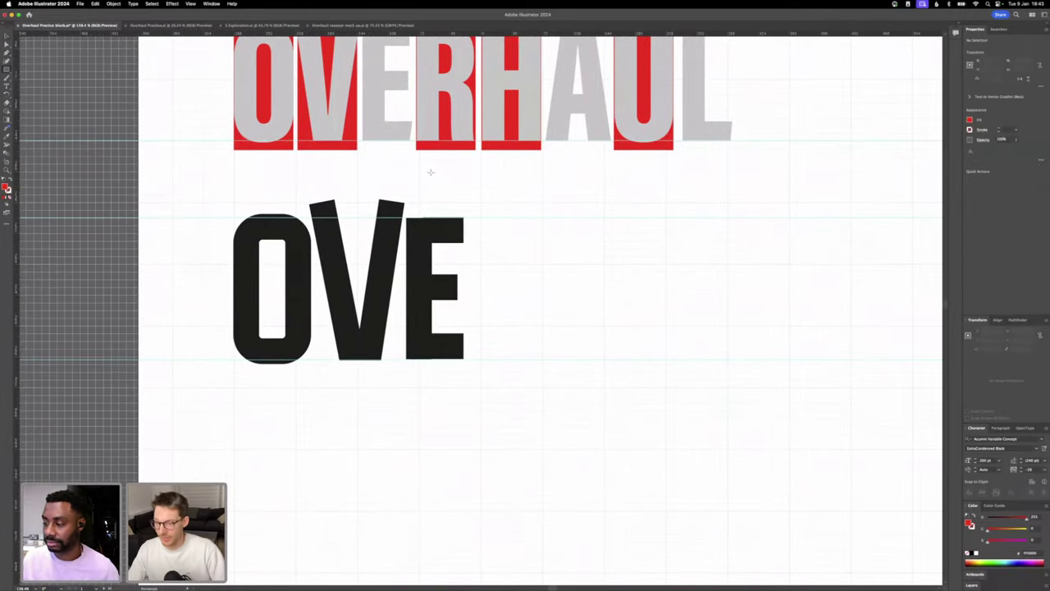
pyautogui.moveTo(484, 229); pyautogui.dragTo(552, 301)
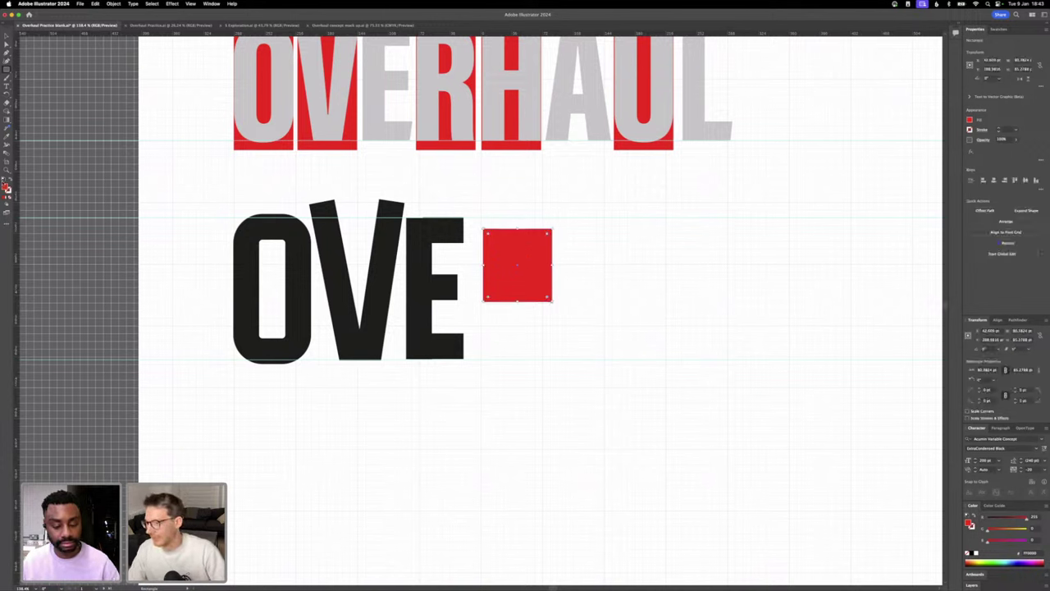
pyautogui.press('d')
pyautogui.press('/')
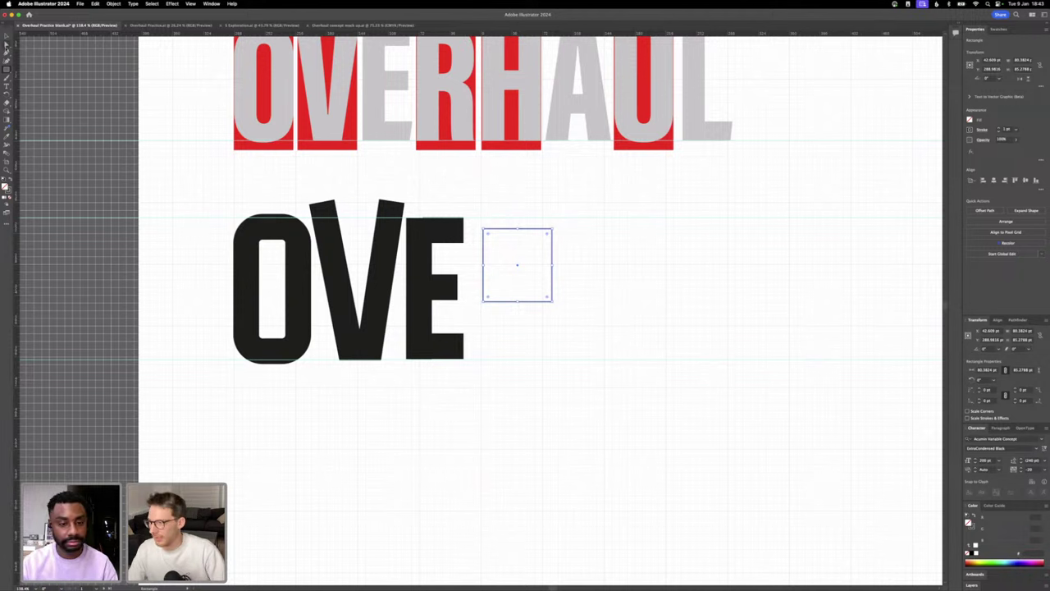
# - Reduce the height of the outlined rectangle to about 58.5 pt by moving its bottom and top edges
pyautogui.click(7, 36)
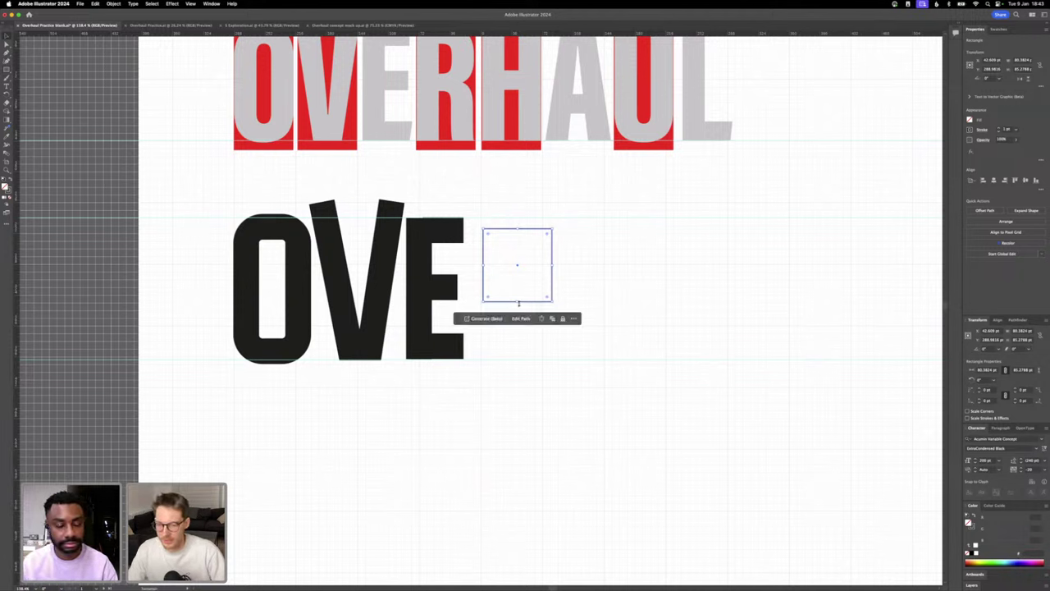
pyautogui.moveTo(518, 304); pyautogui.dragTo(519, 280)
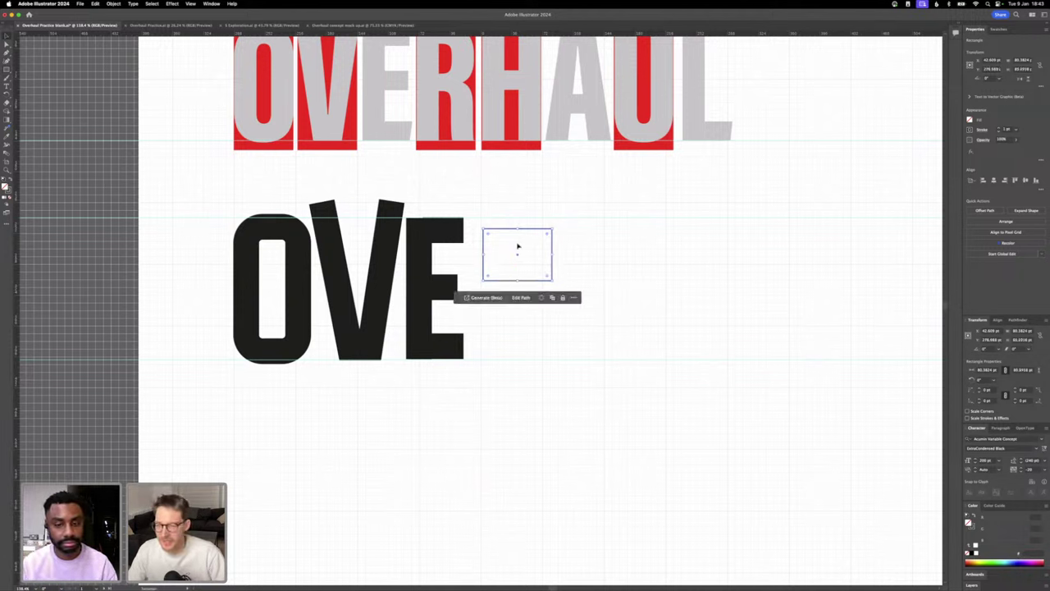
pyautogui.moveTo(516, 227); pyautogui.dragTo(518, 229)
# - Round the rectangle's two right-hand corners fully to form a D-shaped bowl for the R
pyautogui.click(7, 45)
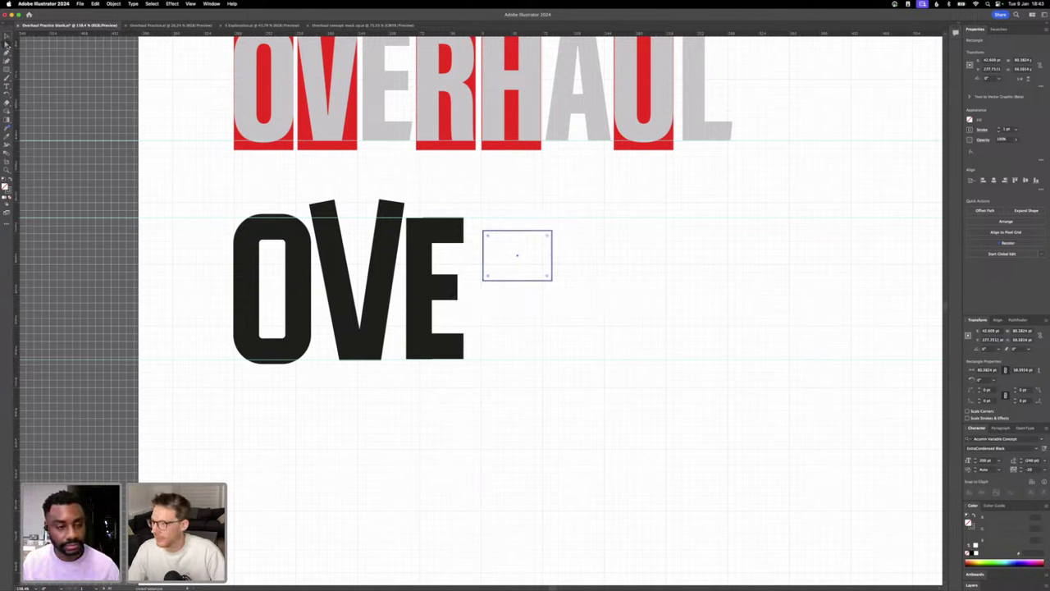
pyautogui.click(563, 300)
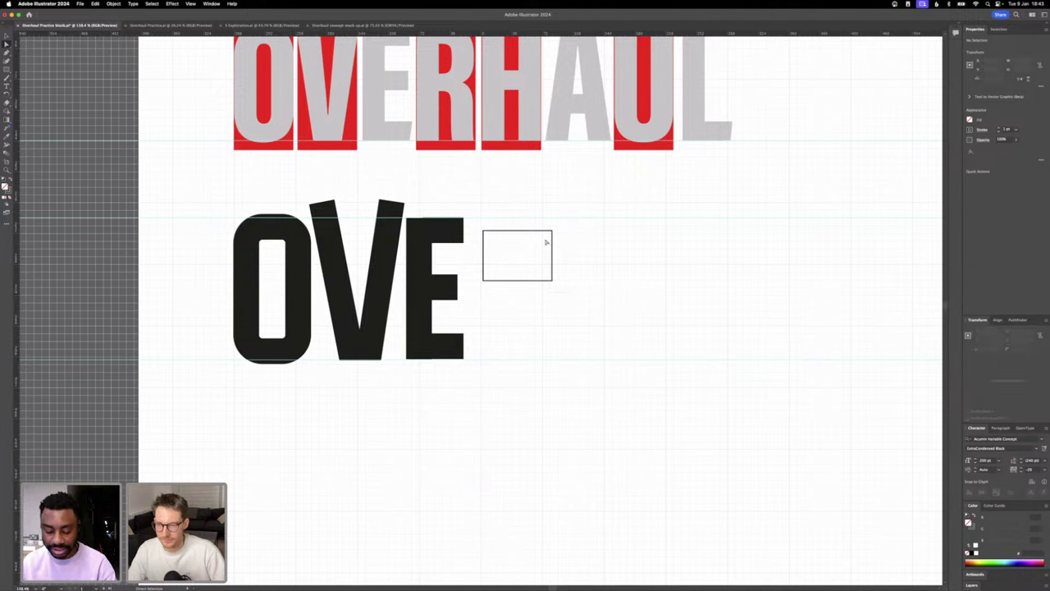
pyautogui.moveTo(545, 243); pyautogui.dragTo(501, 264)
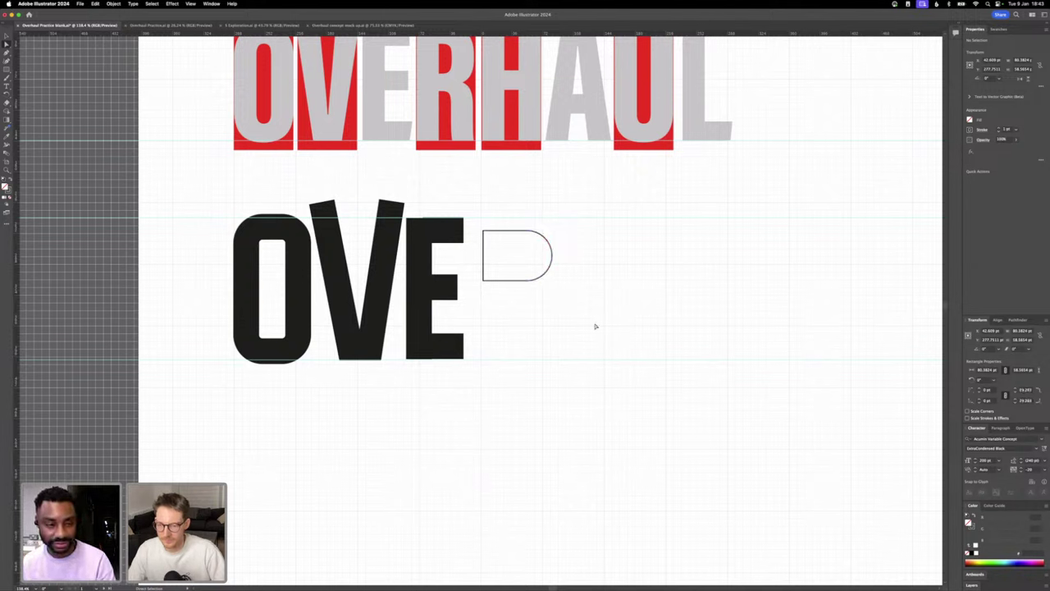
# - Shorten the D-shaped bowl to about 50 pt wide by shifting the anchor points of its rounded end toward the E
pyautogui.moveTo(596, 326); pyautogui.dragTo(521, 219)
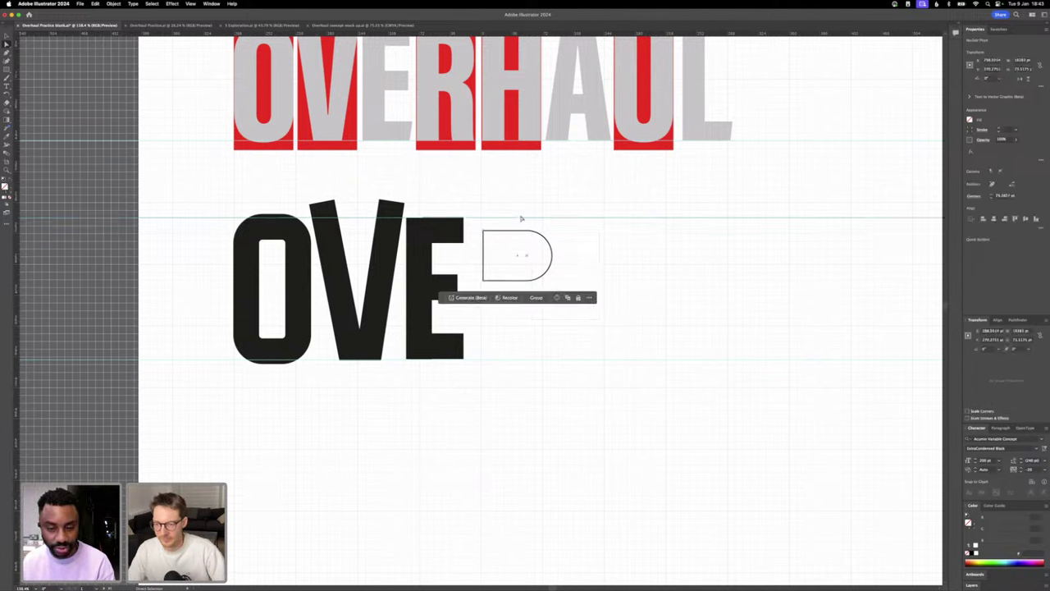
pyautogui.click(569, 279)
pyautogui.moveTo(598, 319); pyautogui.dragTo(507, 225)
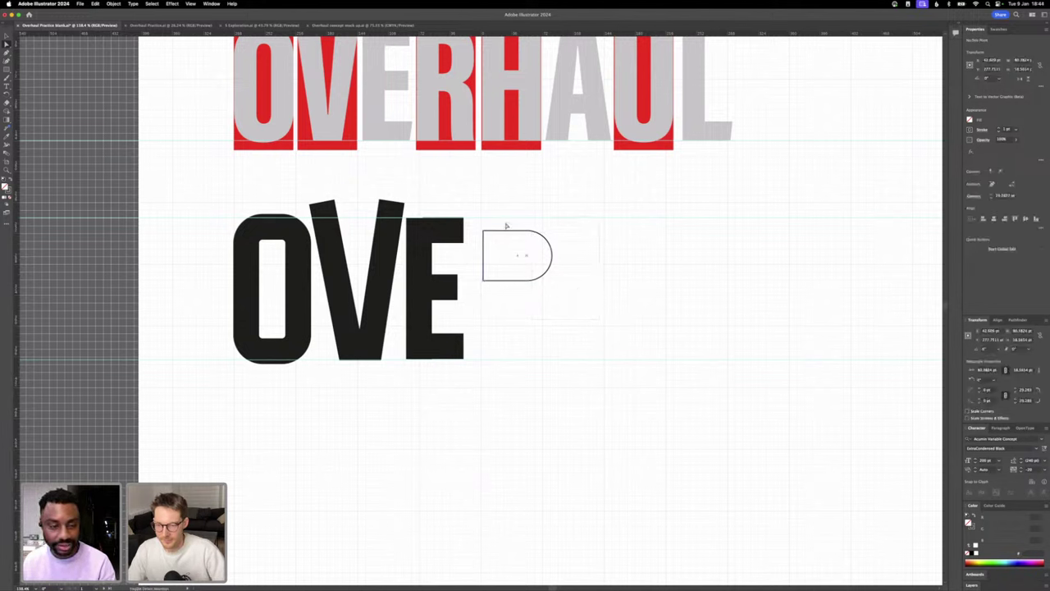
pyautogui.hotkey('shift', 'Left')
pyautogui.hotkey('shift', 'Left')
pyautogui.hotkey('shift', 'Left')
pyautogui.hotkey('shift', 'Right')
pyautogui.hotkey('shift', 'Left')
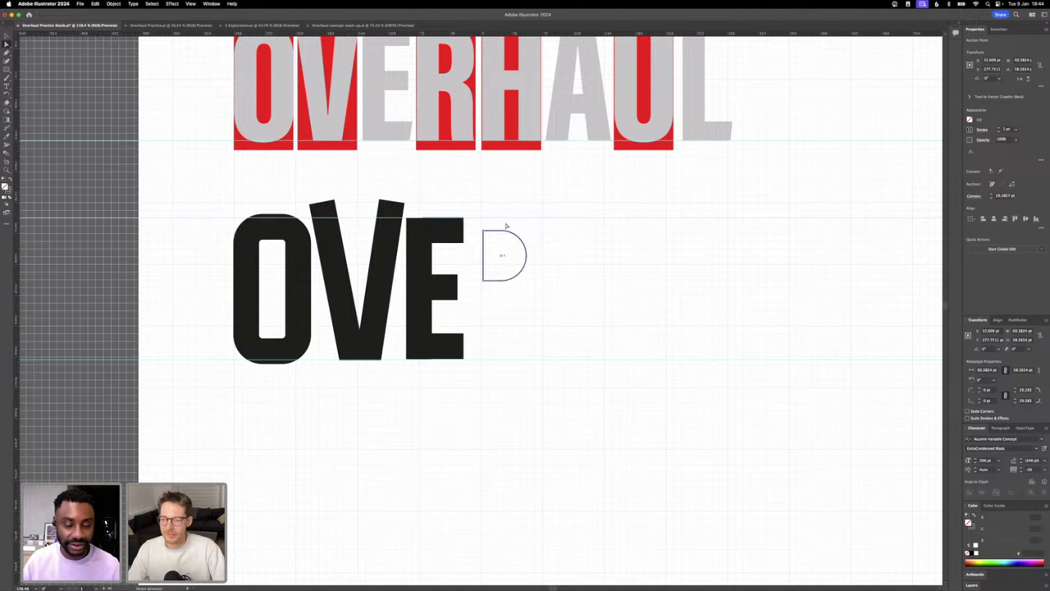
# - Widen the D-shaped bowl to about 55 pt by shifting its rounded end away from the E
pyautogui.press('Right')
pyautogui.press('Right')
pyautogui.press('Right')
pyautogui.press('Right')
pyautogui.press('Right')
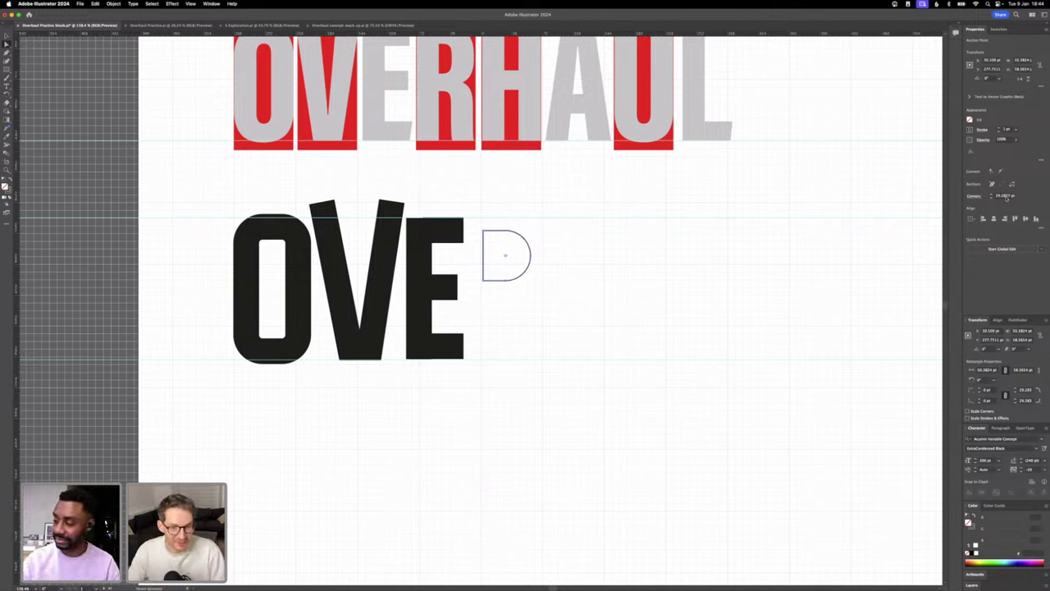
# - Set the bowl's stroke weight to 30 pt and shift the bowl horizontally a little farther from the E
pyautogui.click(1007, 131)
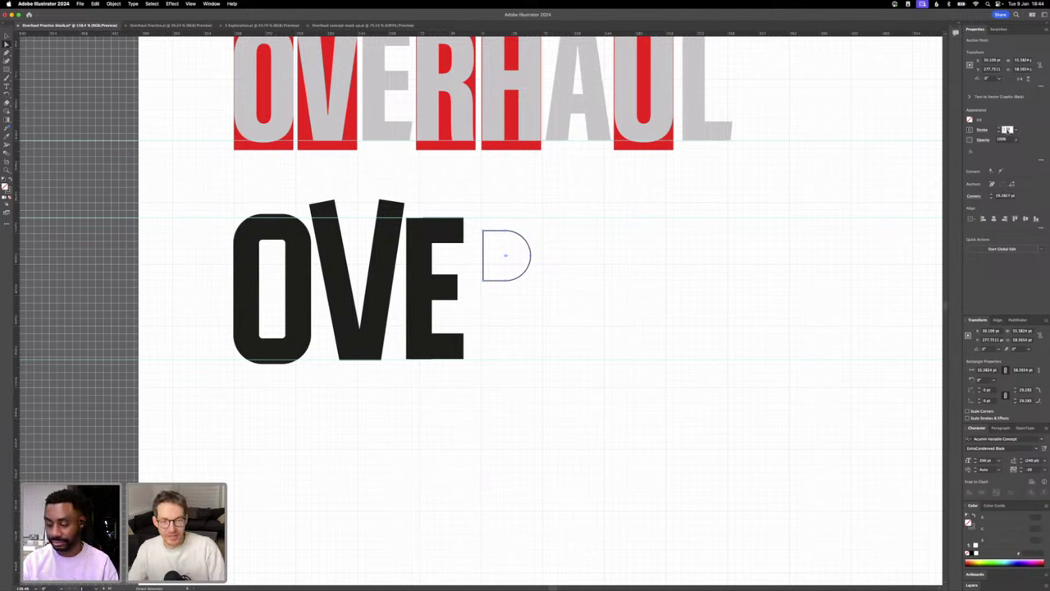
pyautogui.write('30')
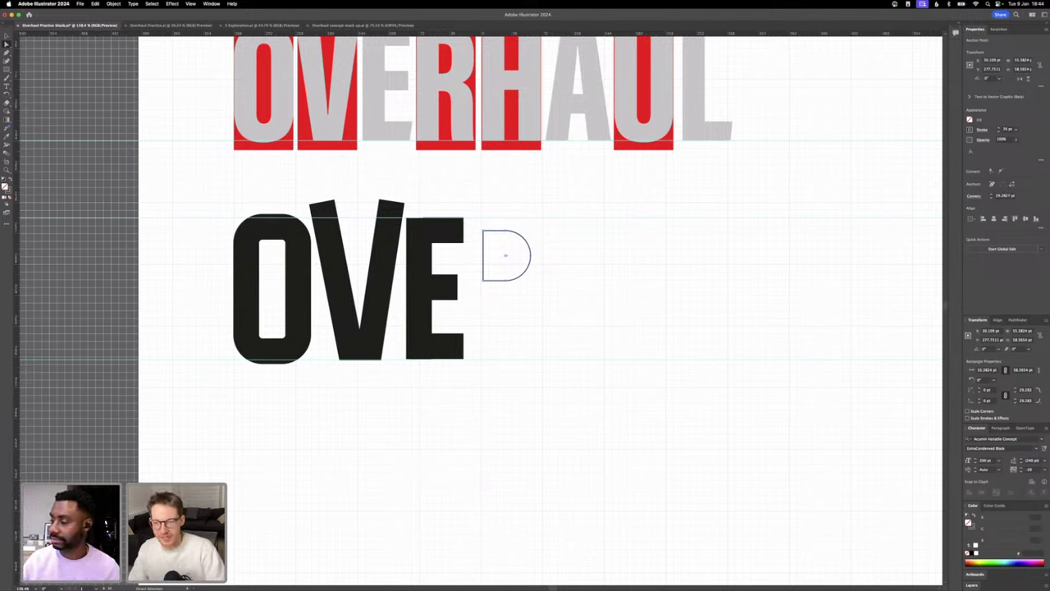
pyautogui.press('Return')
pyautogui.press('v')
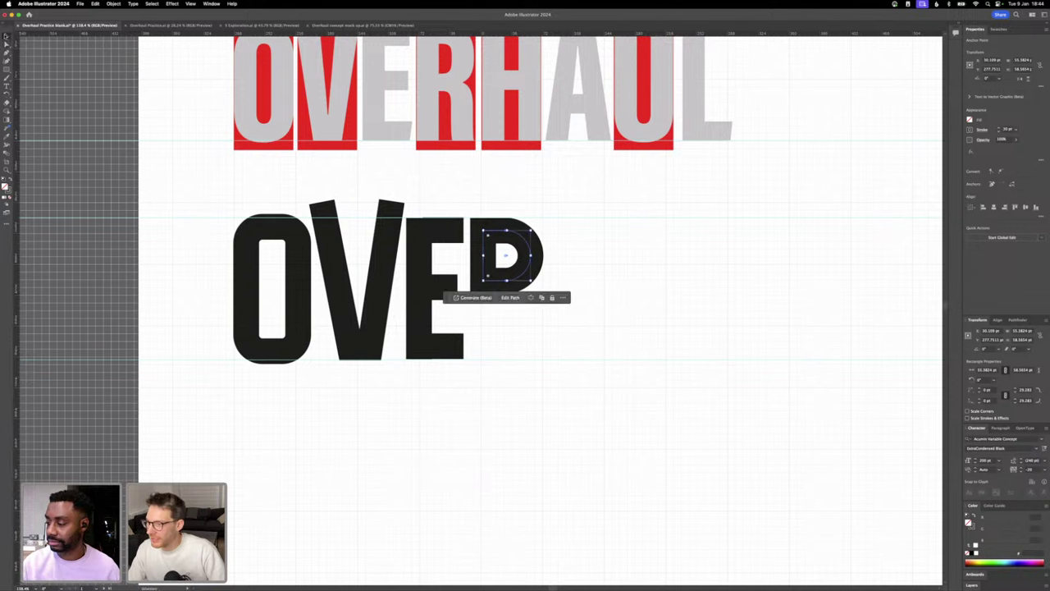
pyautogui.click(640, 313)
pyautogui.click(487, 238)
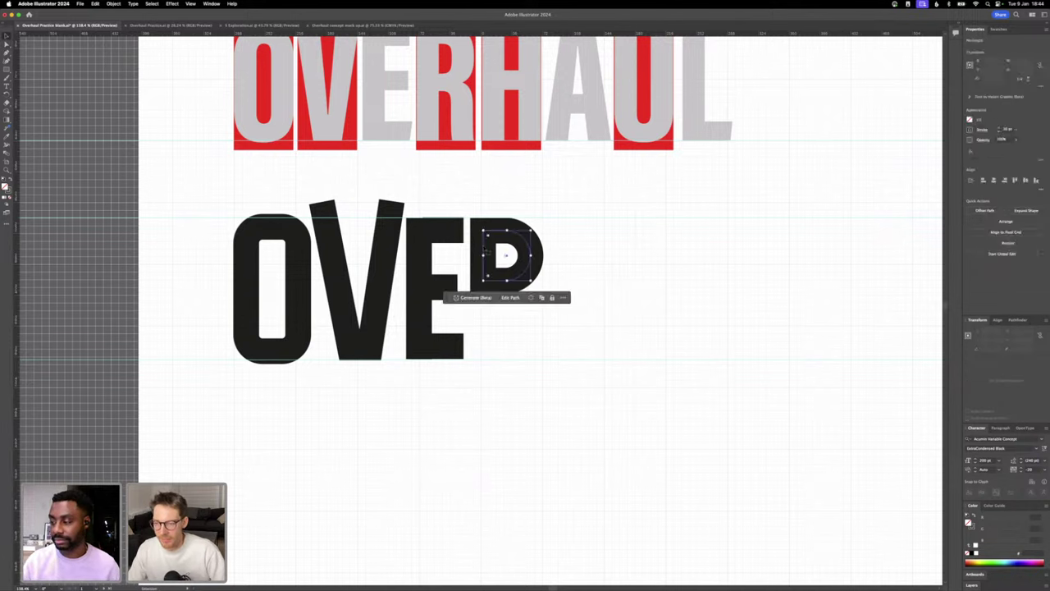
pyautogui.moveTo(487, 238); pyautogui.dragTo(498, 238)
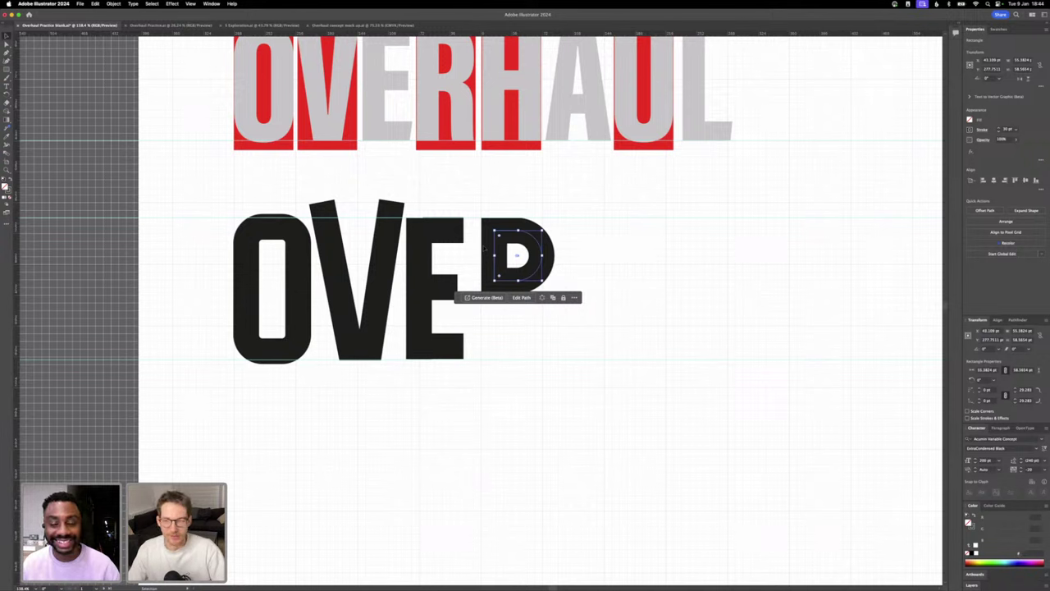
pyautogui.click(488, 321)
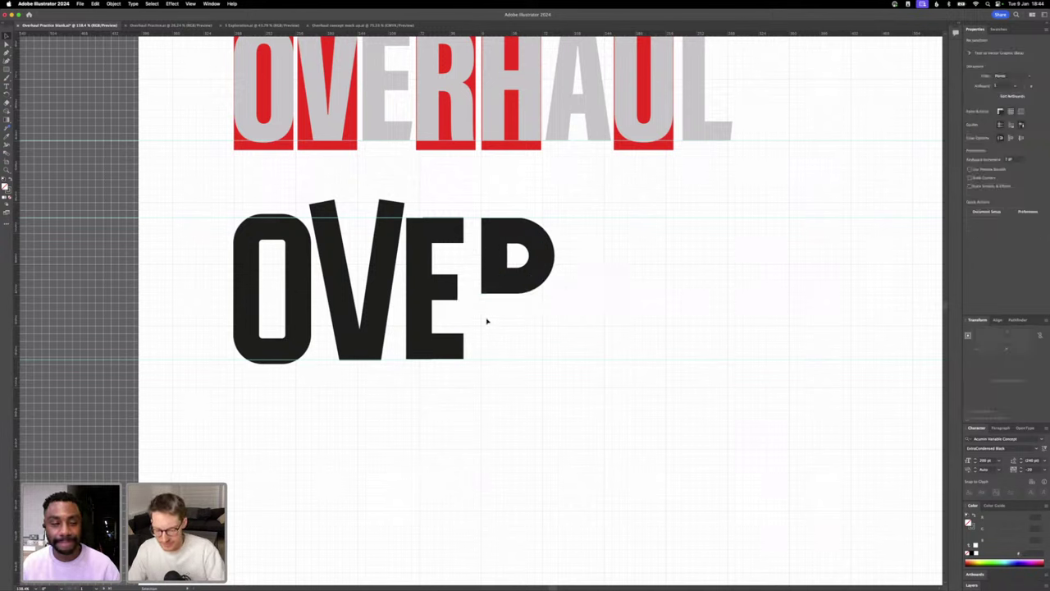
# - Draw the R's straight vertical stem with the Pen tool, from inside the bowl's lower straight side down to the baseline guide
pyautogui.press('p')
pyautogui.moveTo(495, 279); pyautogui.dragTo(504, 359)
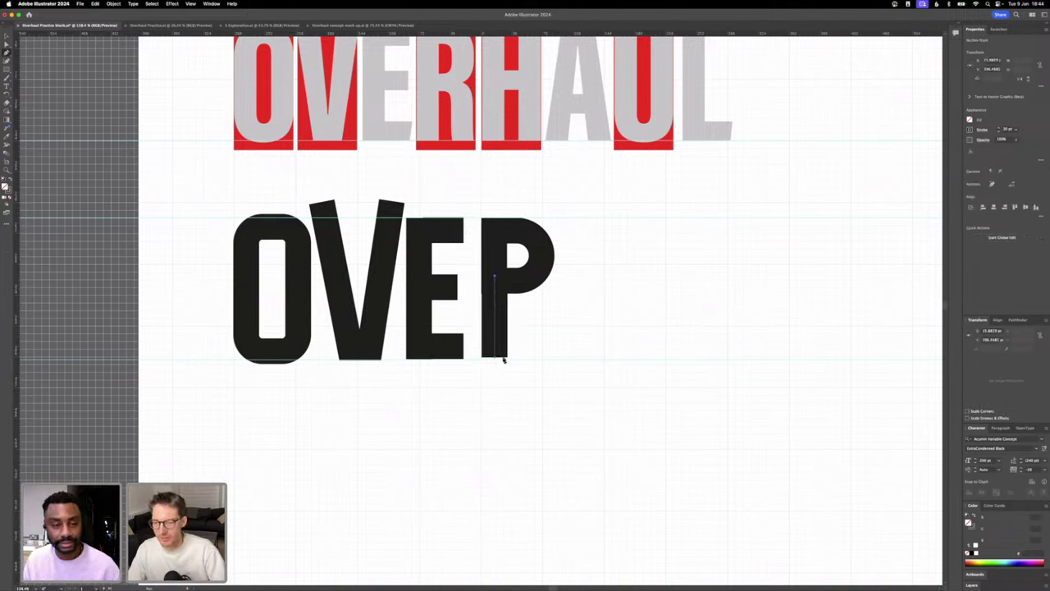
pyautogui.click(7, 38)
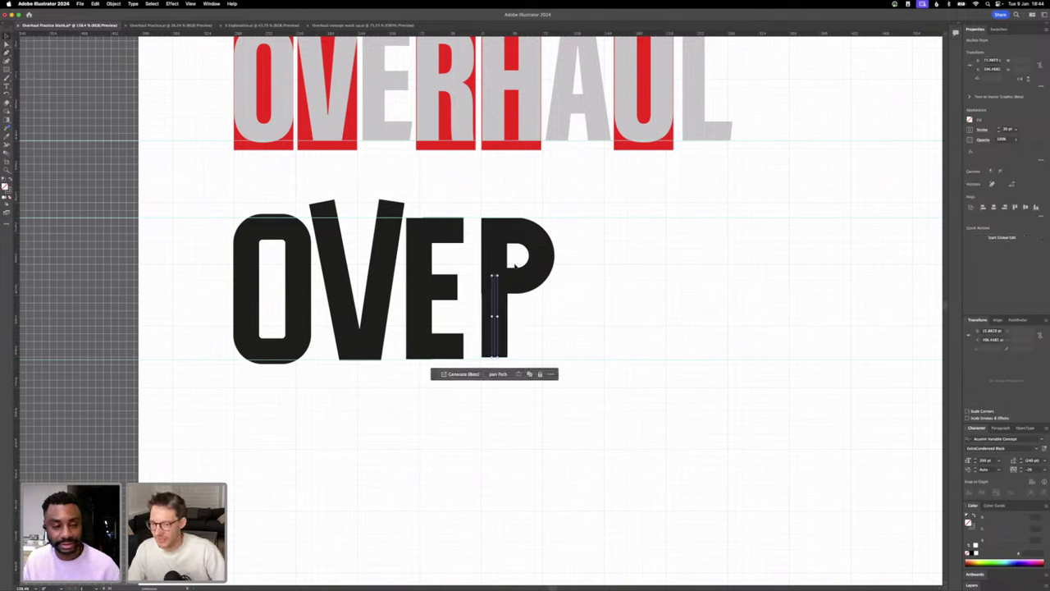
# - Nudge the R's stem slightly toward the E and shorten it to about 85 pt by lowering its upper end
pyautogui.scroll(3, 503, 334)
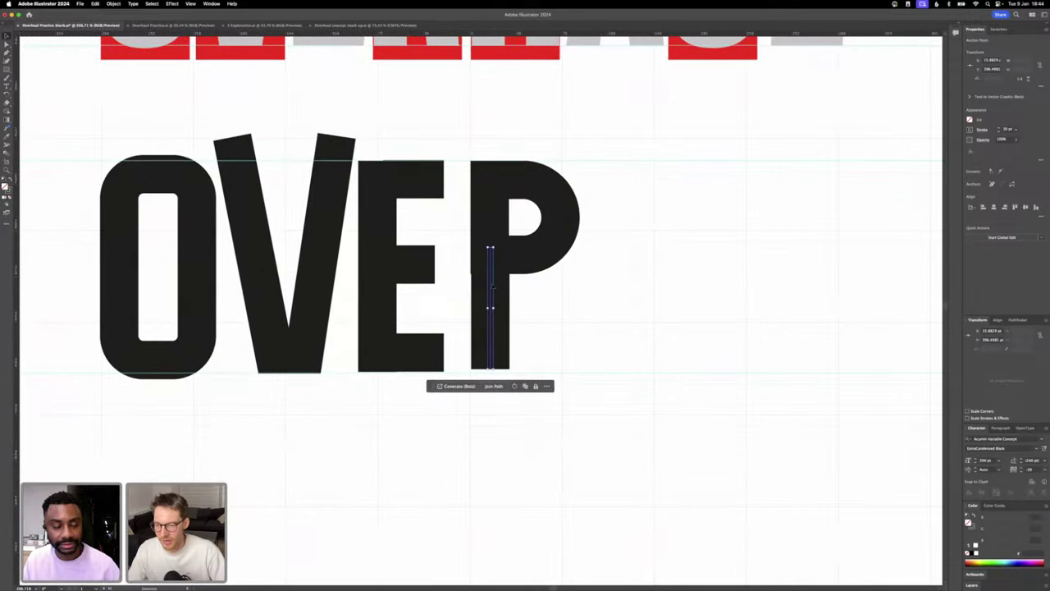
pyautogui.click(539, 298)
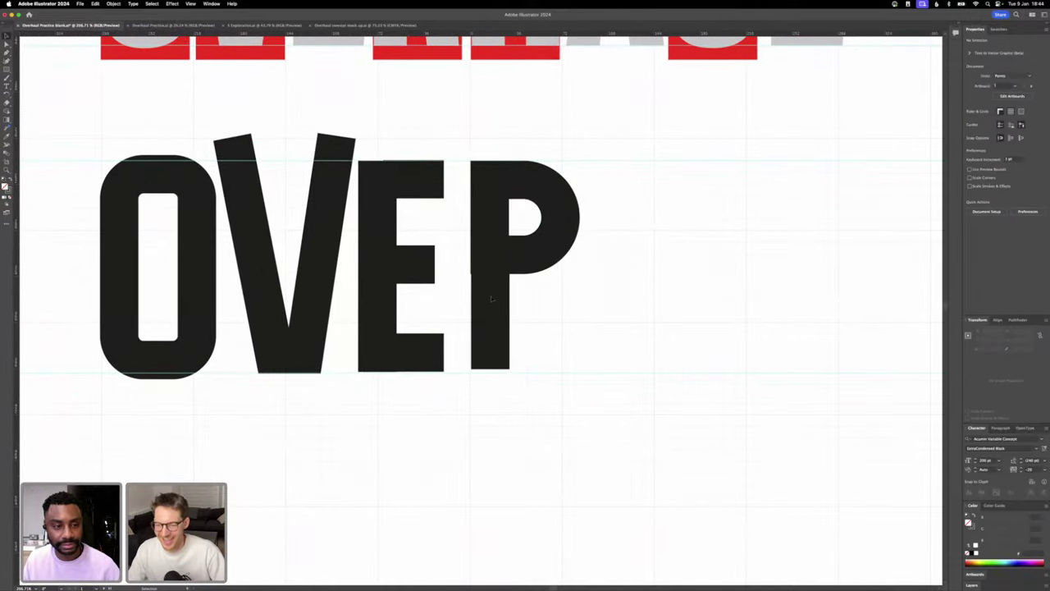
pyautogui.click(488, 299)
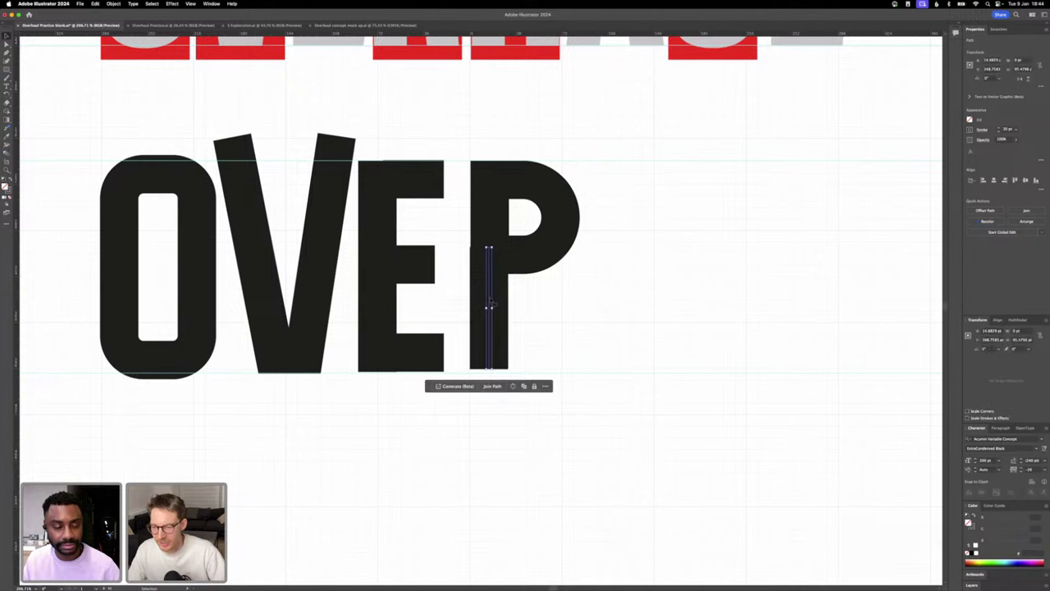
pyautogui.press('Left')
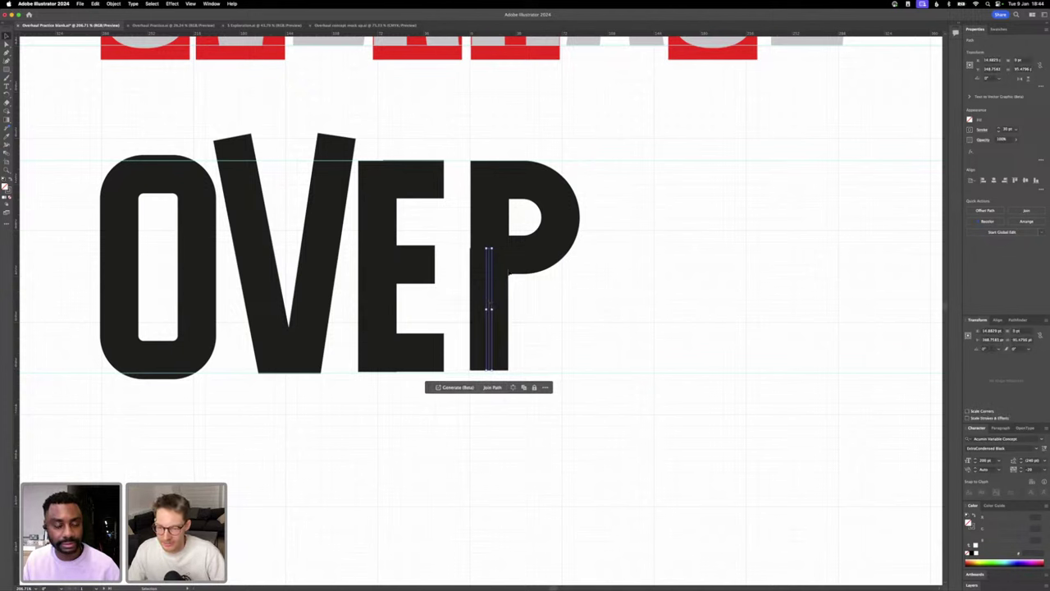
pyautogui.moveTo(489, 248); pyautogui.dragTo(490, 261)
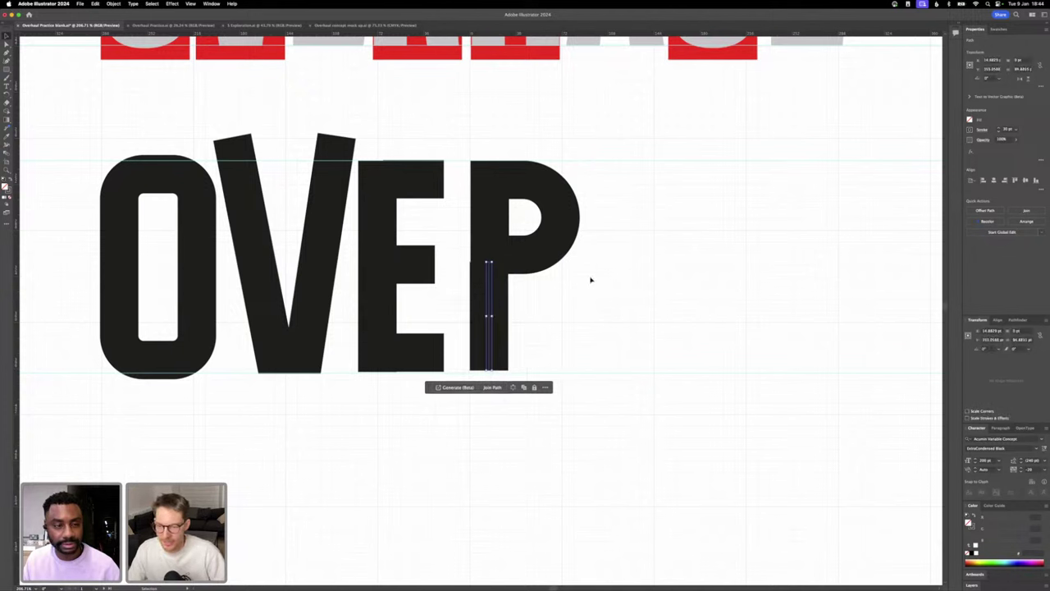
pyautogui.click(591, 279)
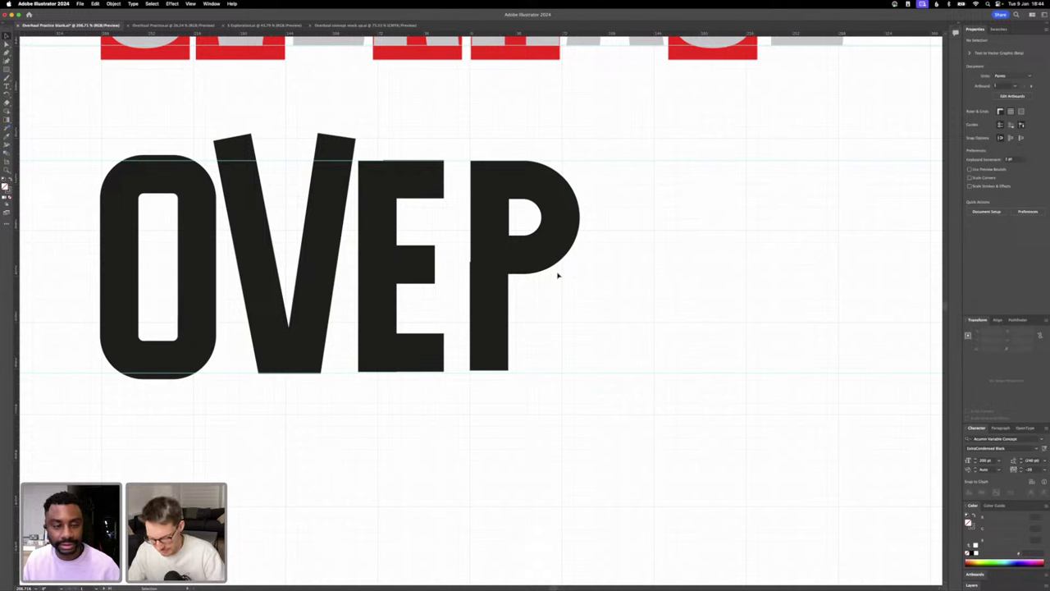
# - Draw the R's leg with the Pen tool as a short diagonal from the bowl followed by a vertical down to the baseline guide
pyautogui.click(537, 255)
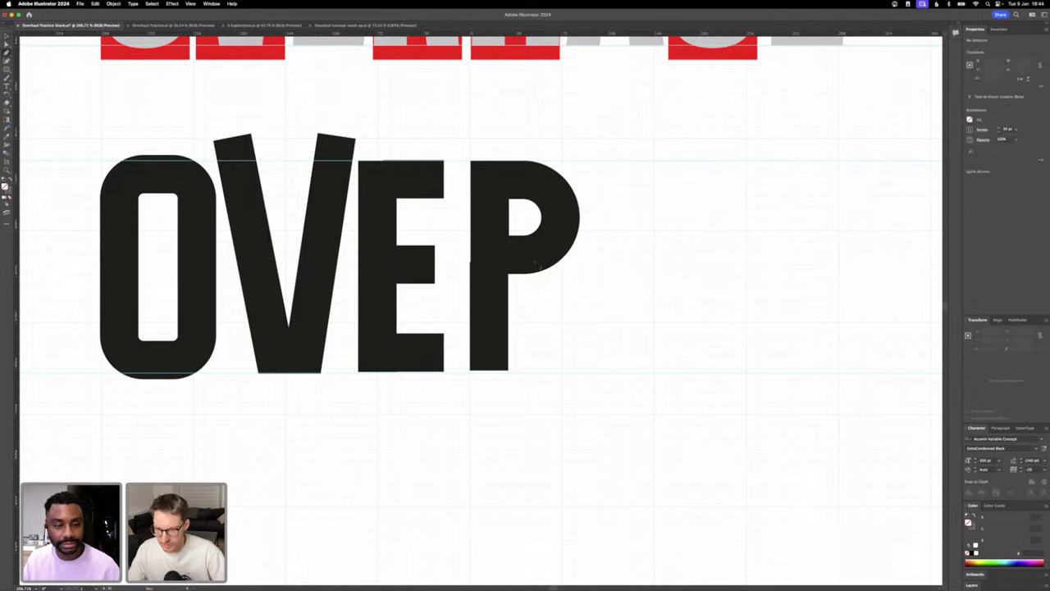
pyautogui.click(568, 292)
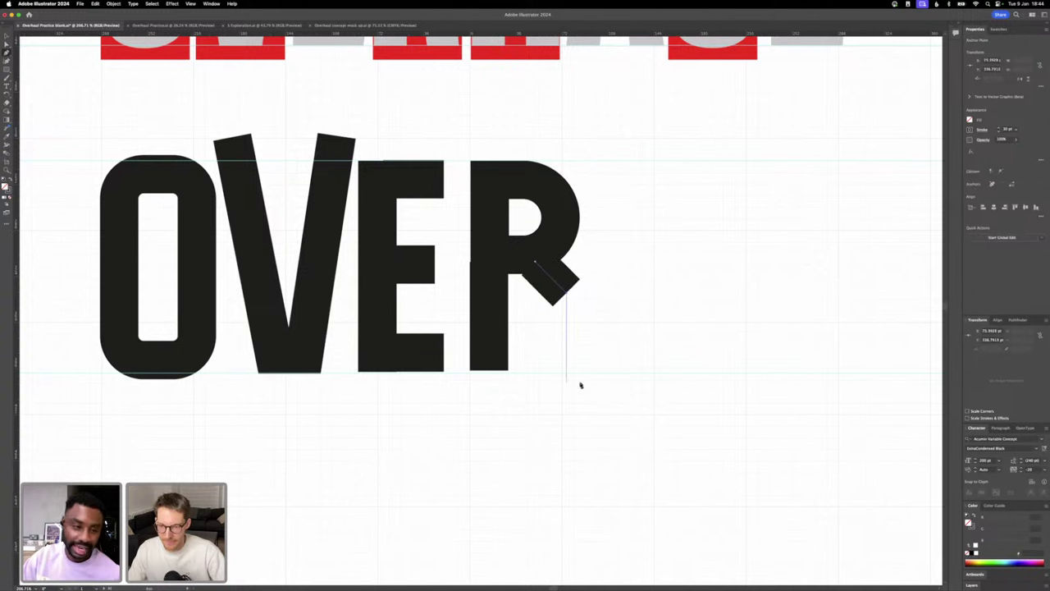
pyautogui.click(577, 375)
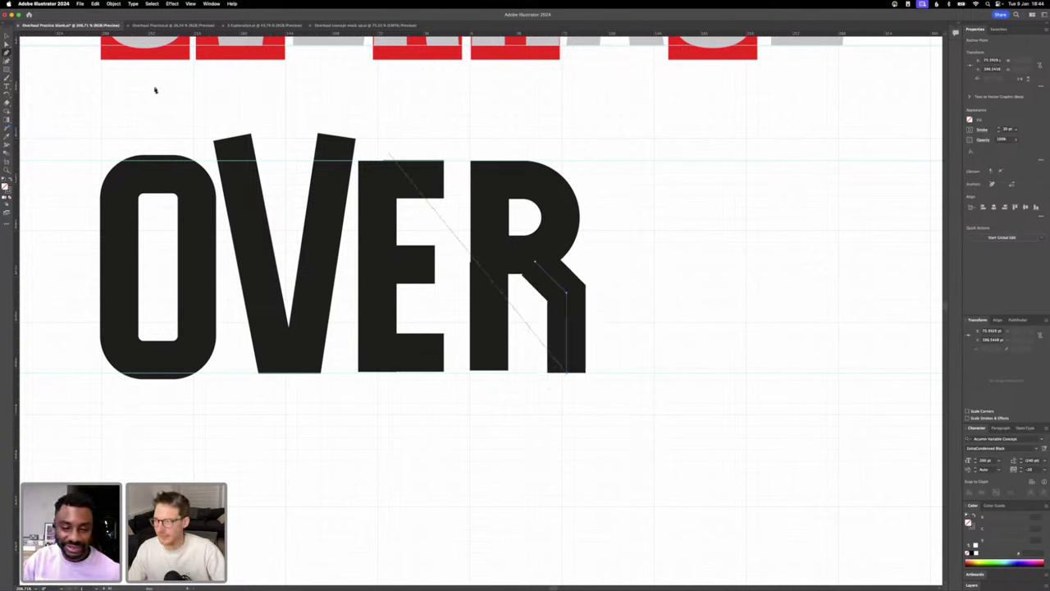
pyautogui.click(6, 45)
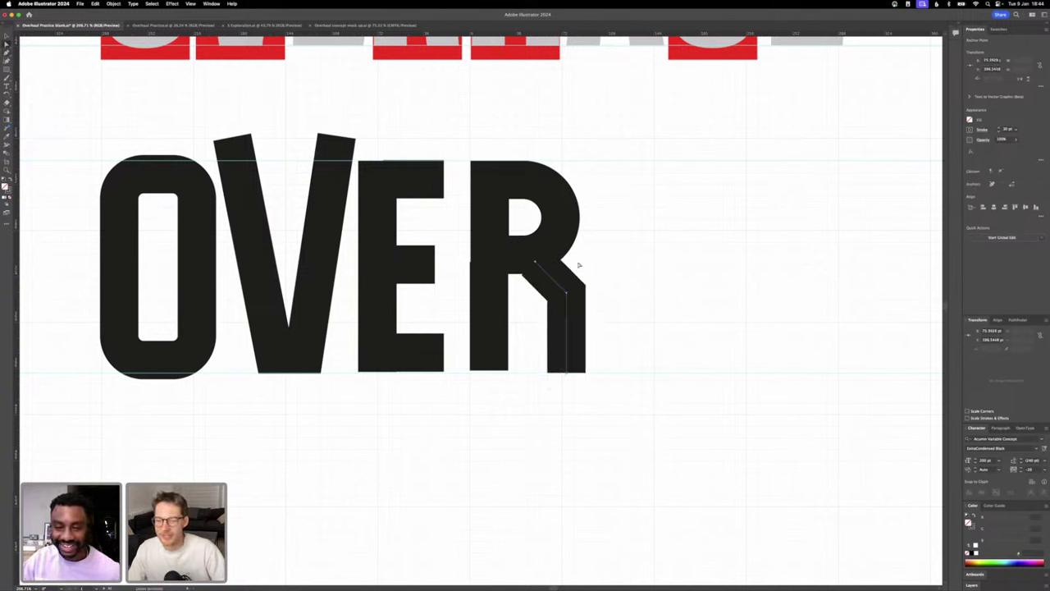
# - Round the bend of the R's leg into a smooth curve and move its upper end point deeper into the bowl
pyautogui.click(566, 293)
pyautogui.moveTo(559, 297); pyautogui.dragTo(500, 321)
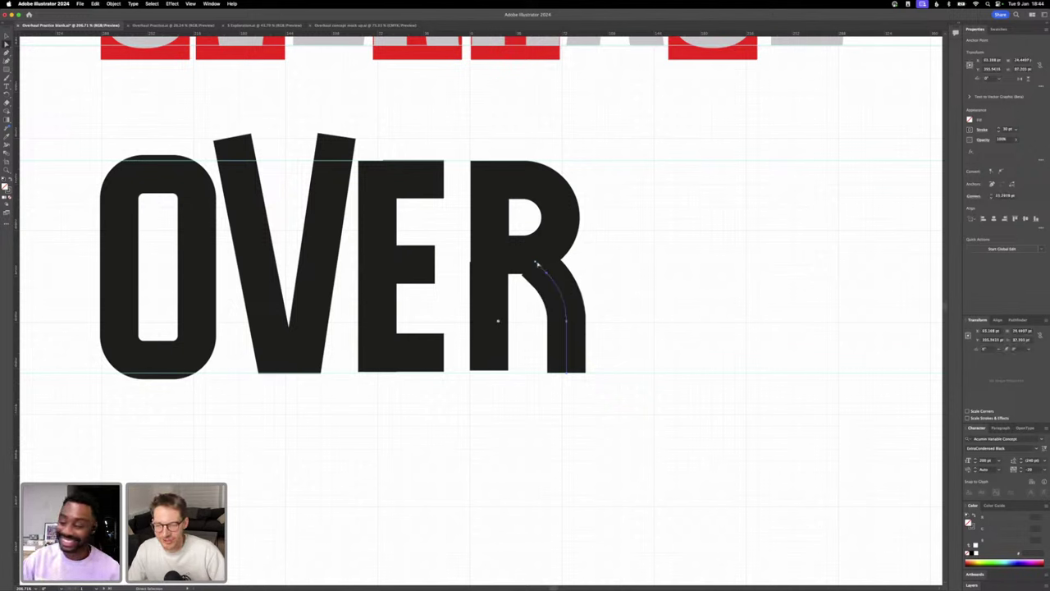
pyautogui.moveTo(535, 263); pyautogui.dragTo(523, 257)
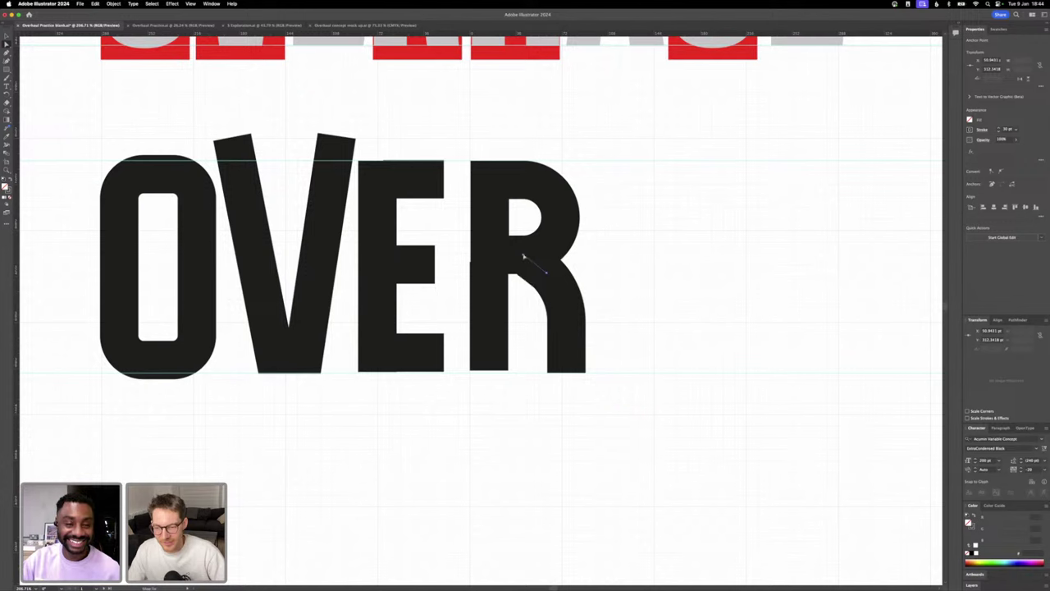
pyautogui.scroll(-3, 616, 290)
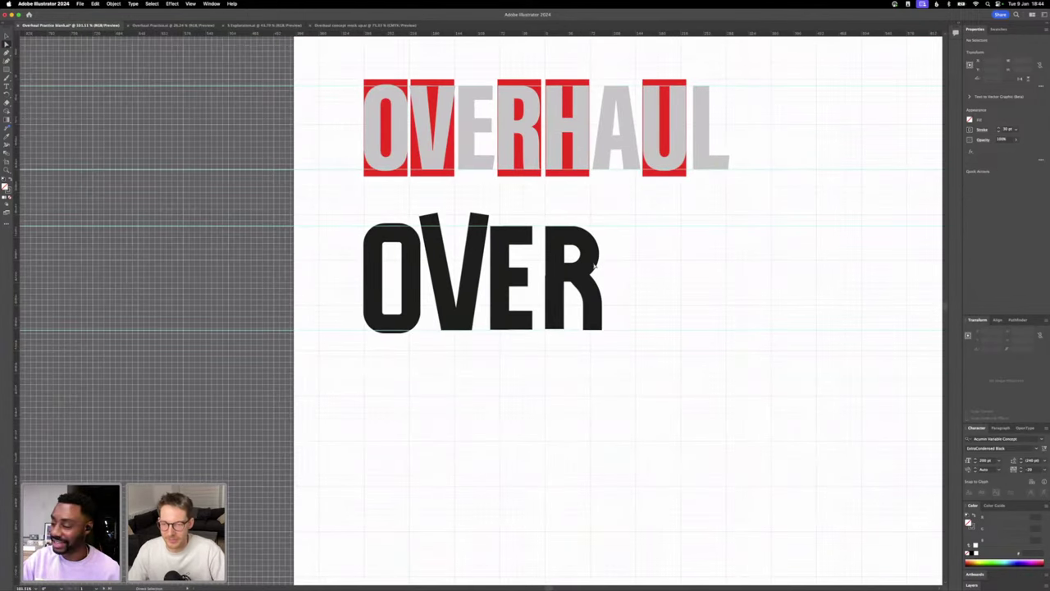
pyautogui.hscroll(1, 592, 267)
pyautogui.hscroll(5, 583, 279)
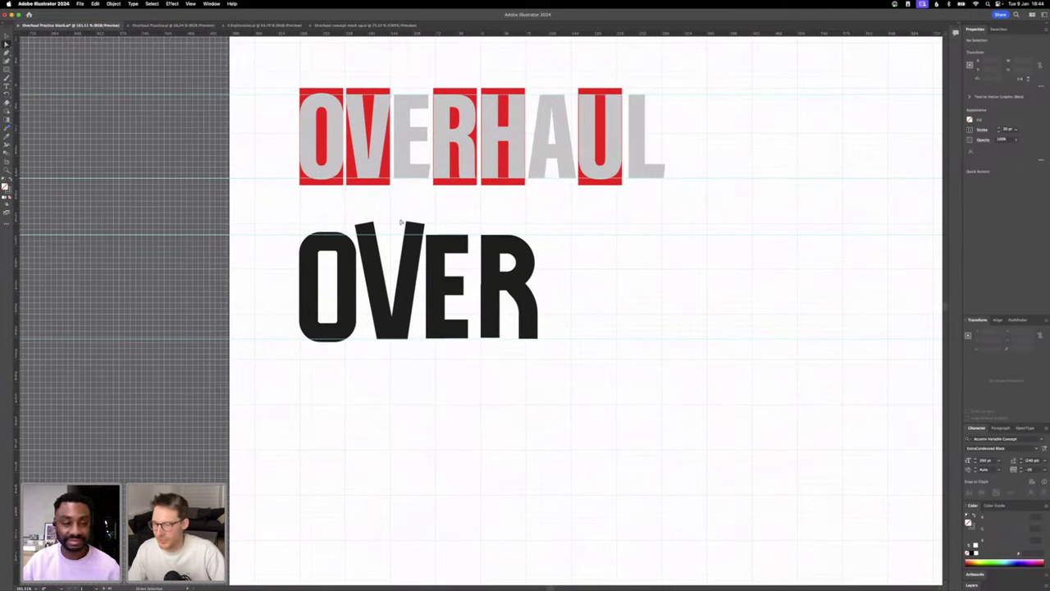
pyautogui.click(7, 37)
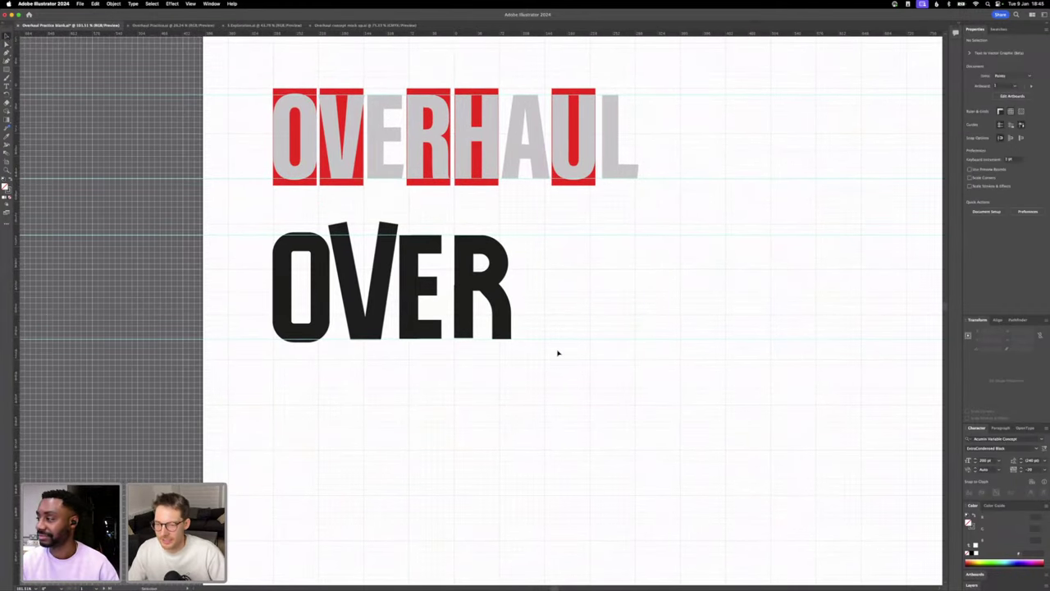
pyautogui.click(481, 263)
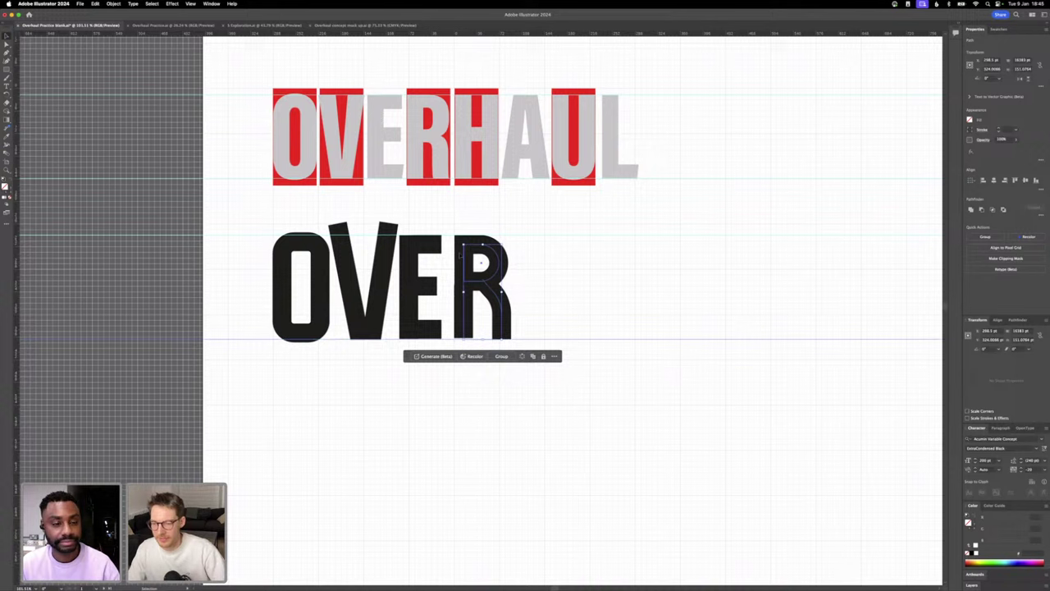
pyautogui.click(549, 312)
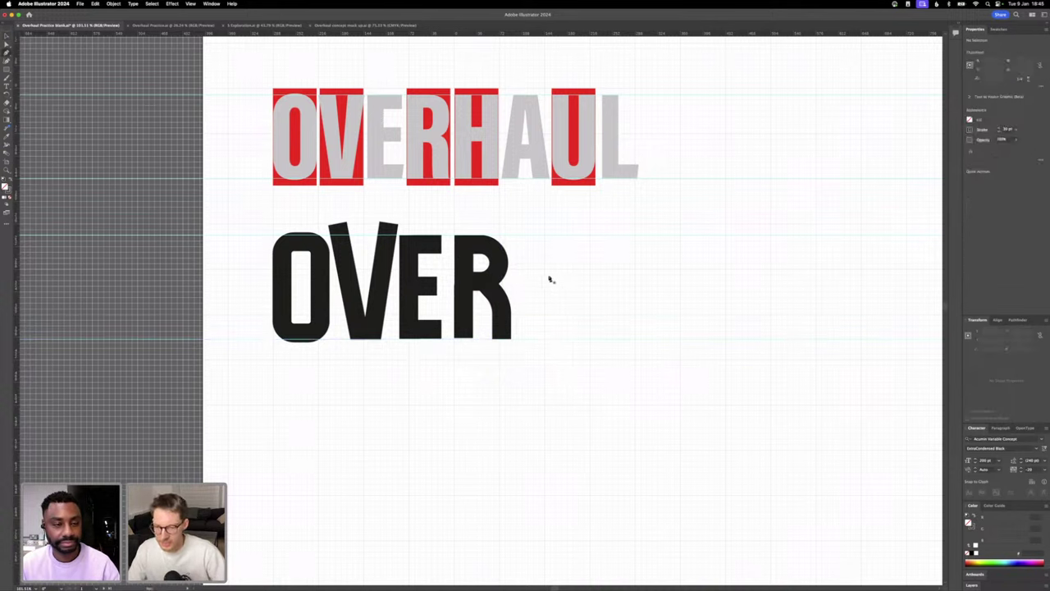
# - Draw a vertical stem for the H beside the R, running from the cap-height guide to the baseline guide
pyautogui.click(532, 235)
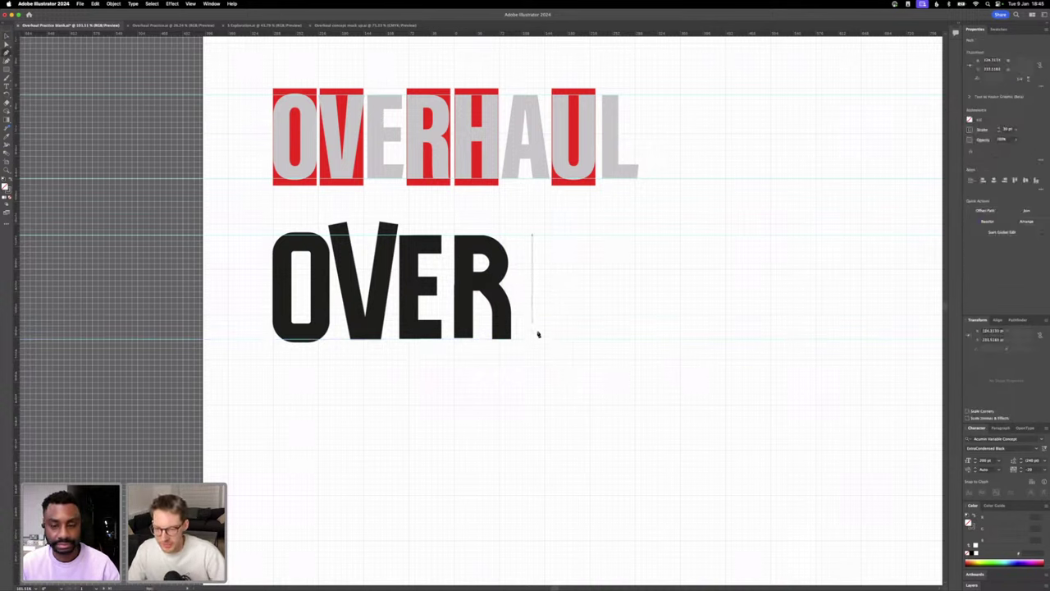
pyautogui.click(536, 338)
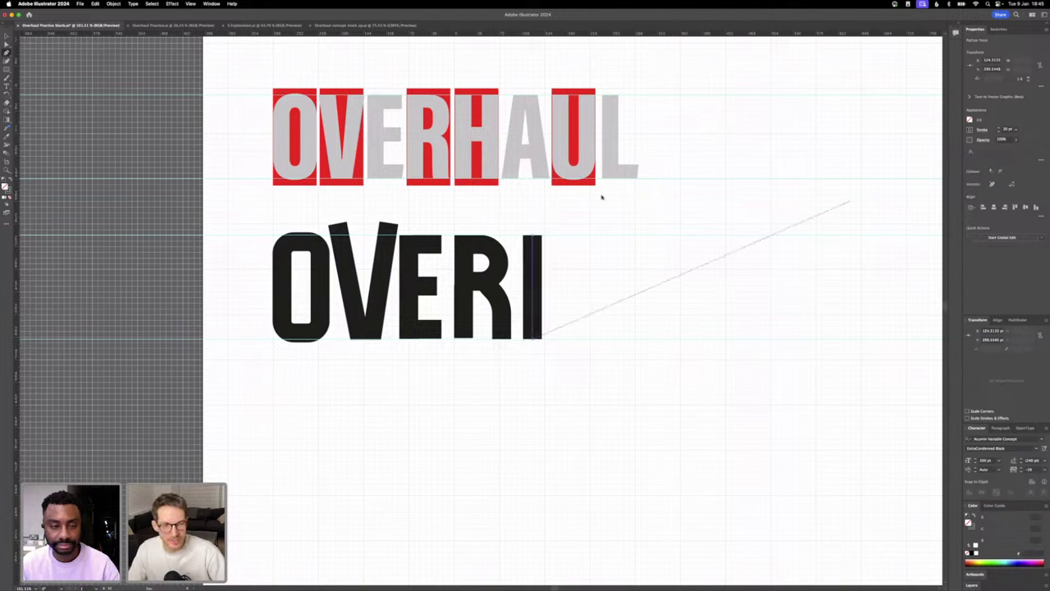
pyautogui.click(6, 36)
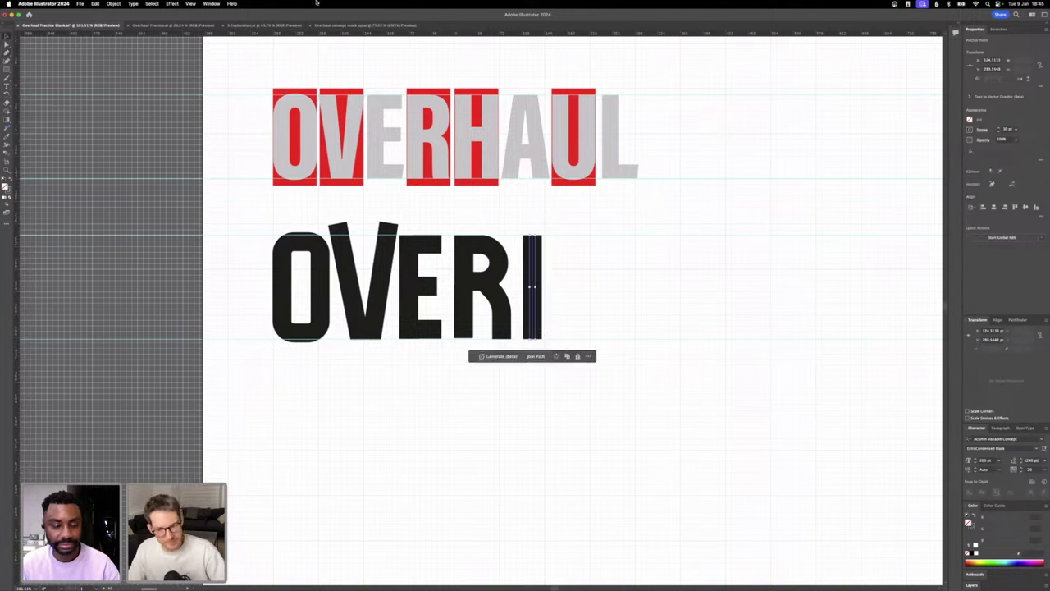
# - Duplicate the vertical stem as the H's second upright and join both with a horizontal crossbar about 70 pt long
pyautogui.press('v')
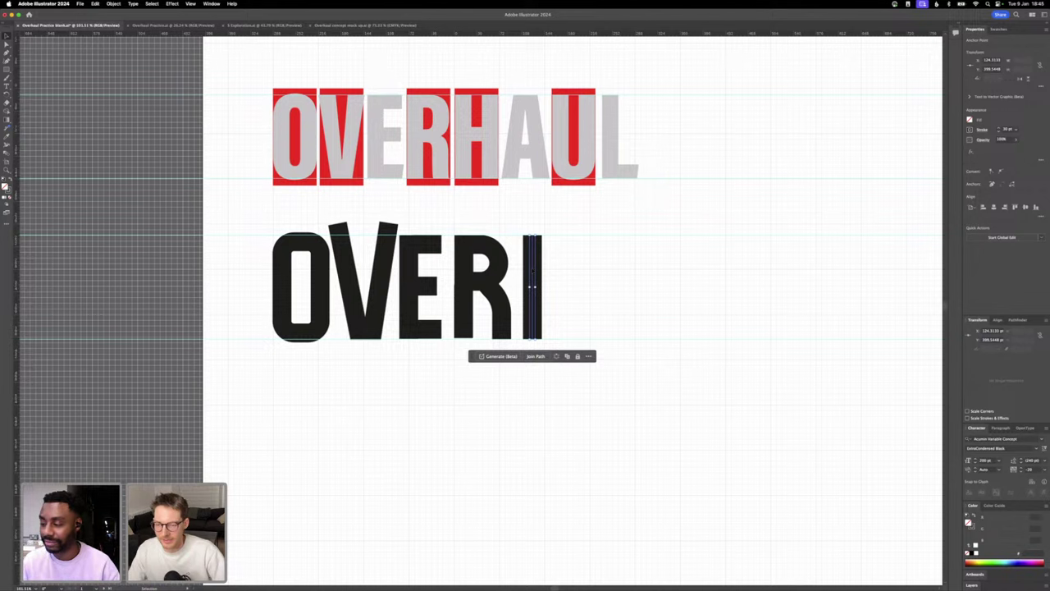
pyautogui.moveTo(533, 271); pyautogui.dragTo(568, 285)
pyautogui.click(613, 305)
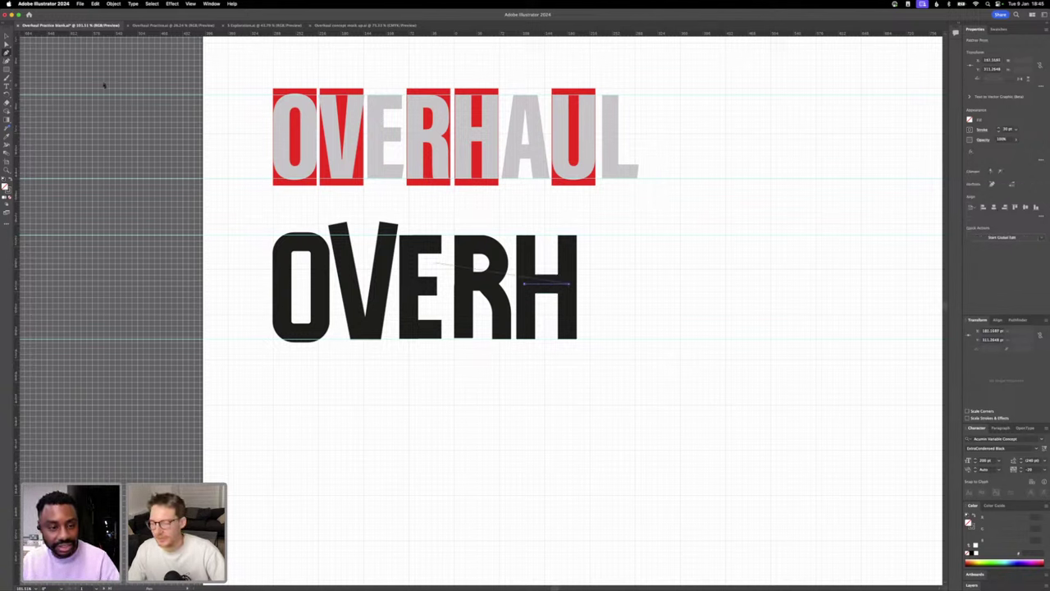
pyautogui.click(6, 36)
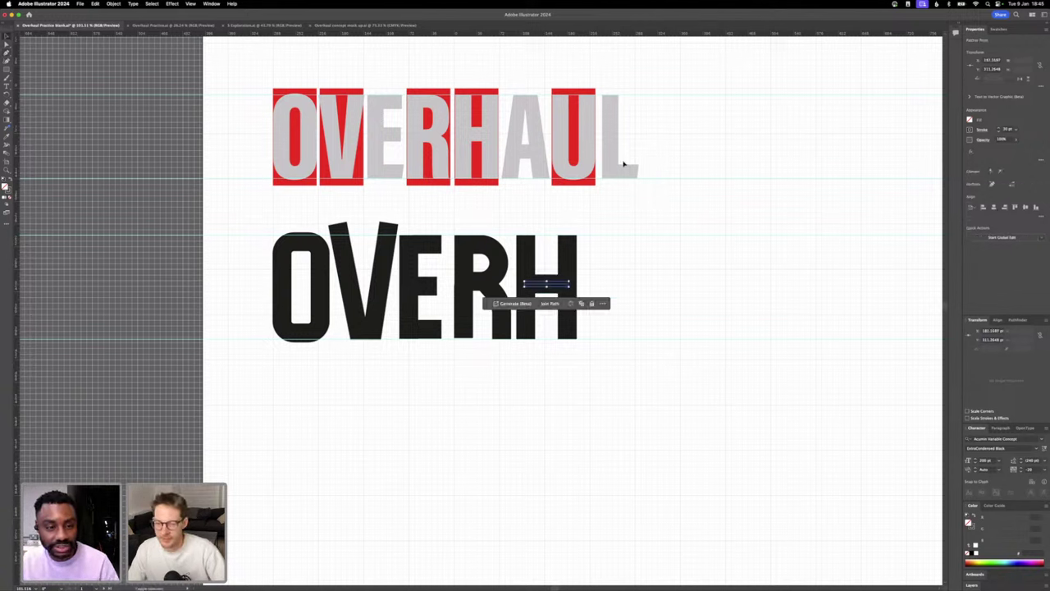
pyautogui.click(660, 317)
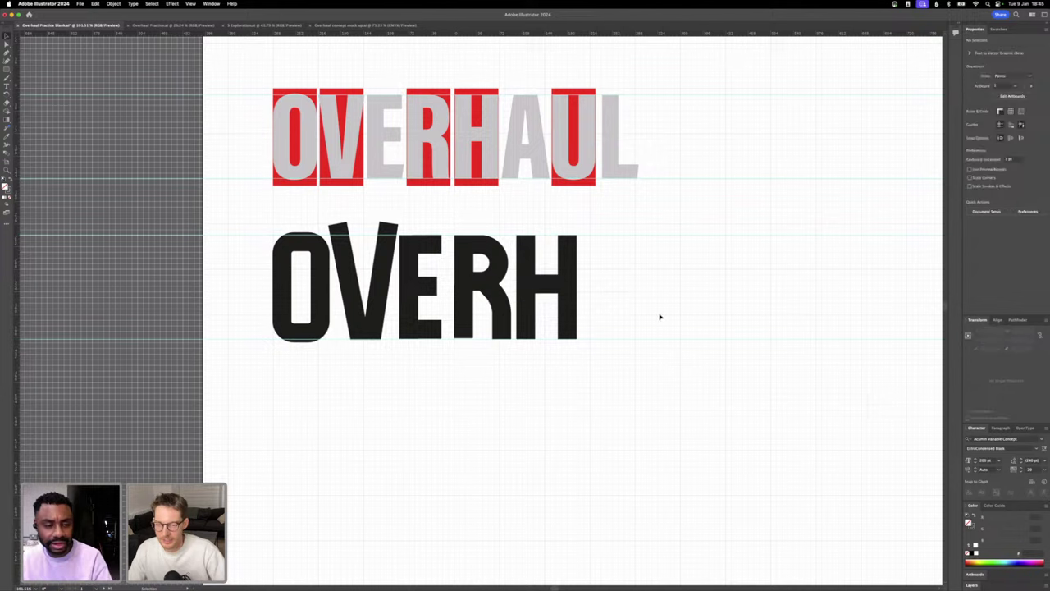
# - Lower the H's crossbar slightly between its two uprights
pyautogui.click(546, 281)
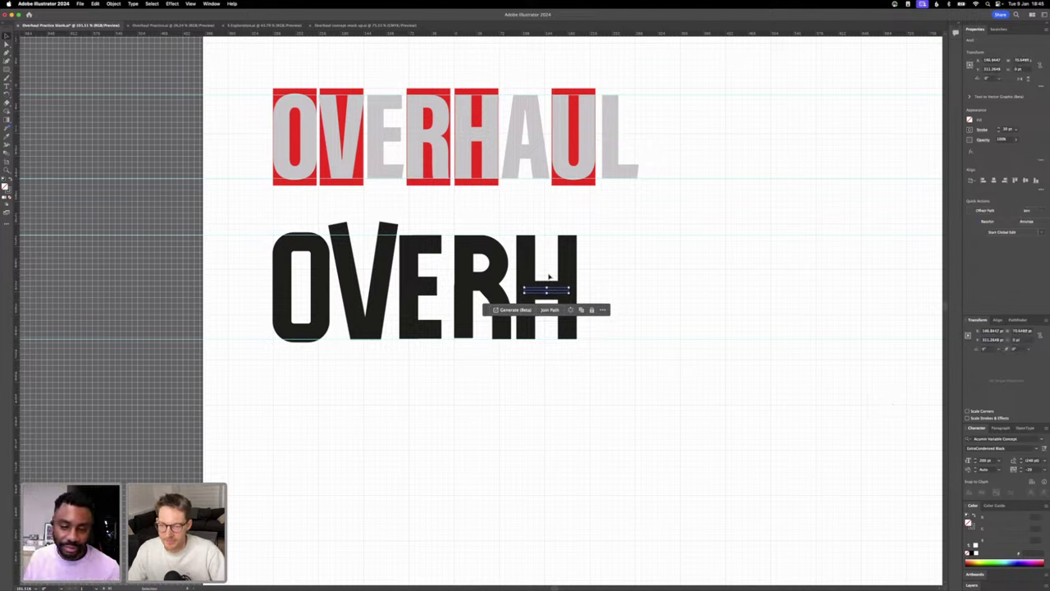
pyautogui.click(670, 286)
pyautogui.scroll(3, 632, 312)
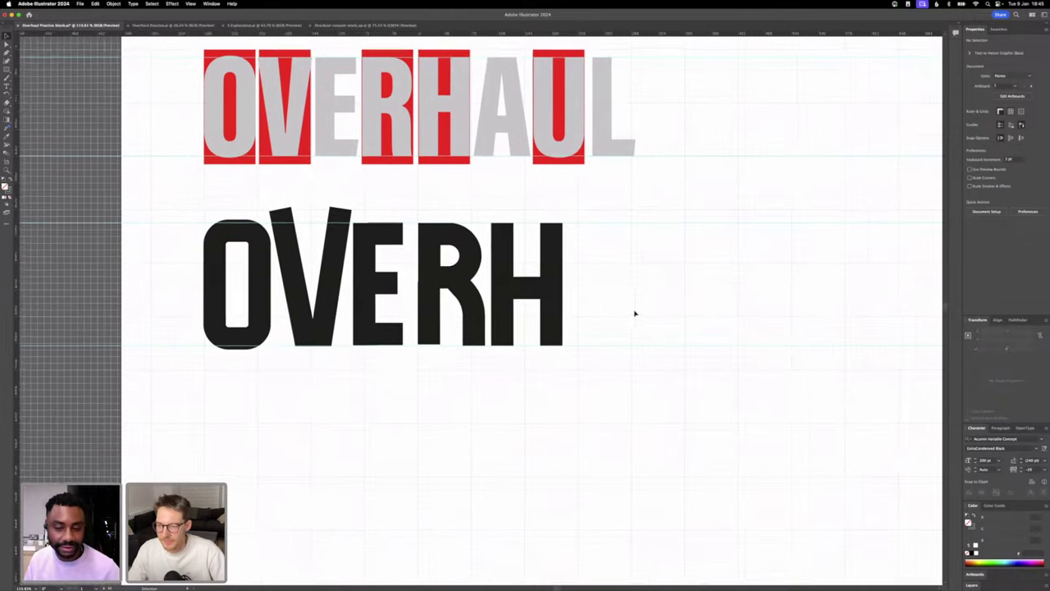
# - Duplicate the V to the space after the H and turn it upside down to form the A's legs
pyautogui.hscroll(2, 635, 313)
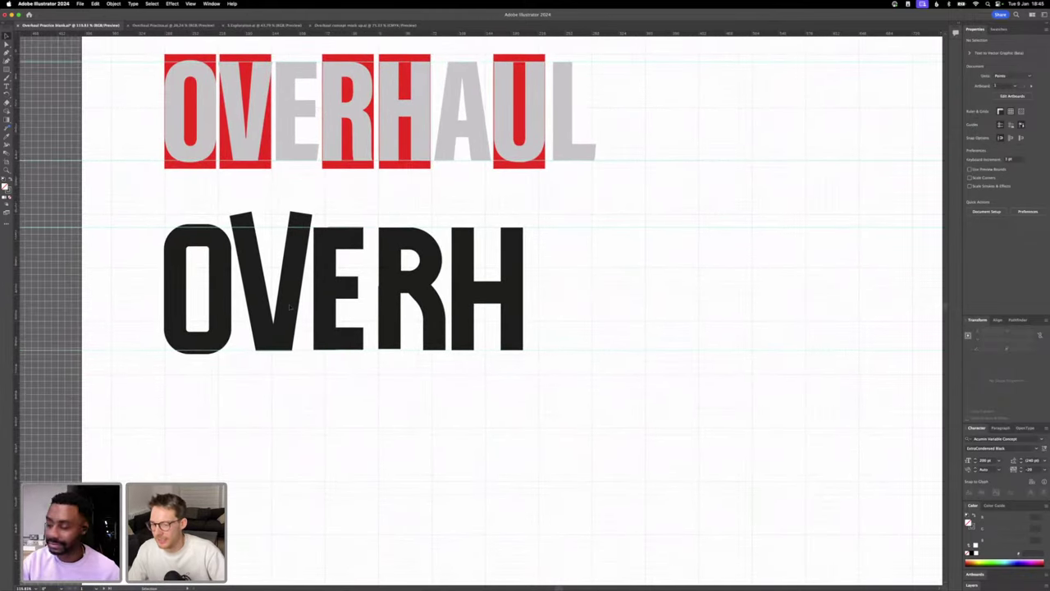
pyautogui.moveTo(287, 309); pyautogui.dragTo(584, 270)
pyautogui.click(633, 300)
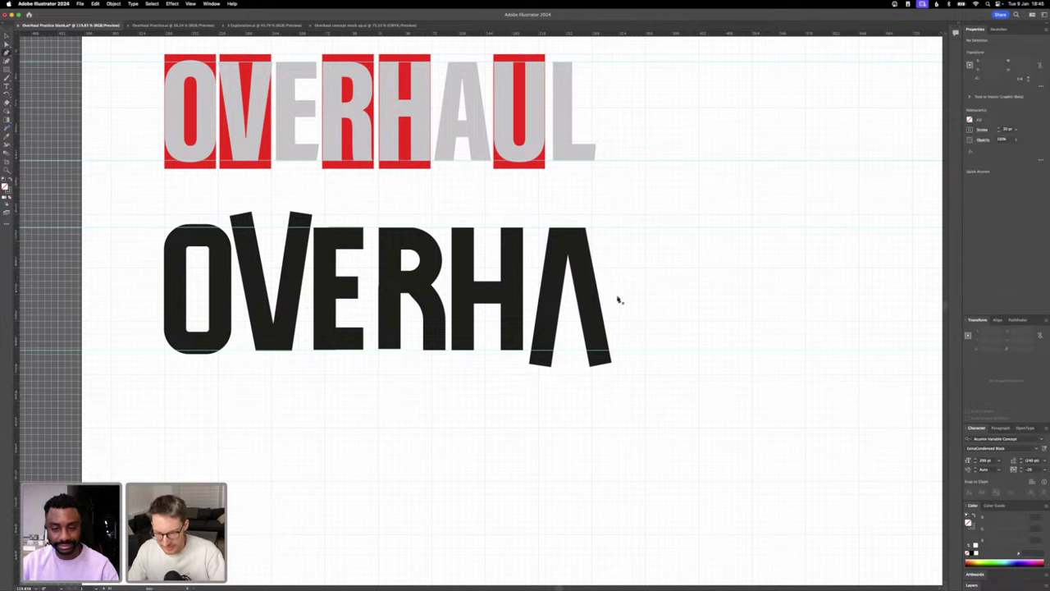
# - Draw a horizontal crossbar between the A's two legs, low on the letter
pyautogui.click(546, 322)
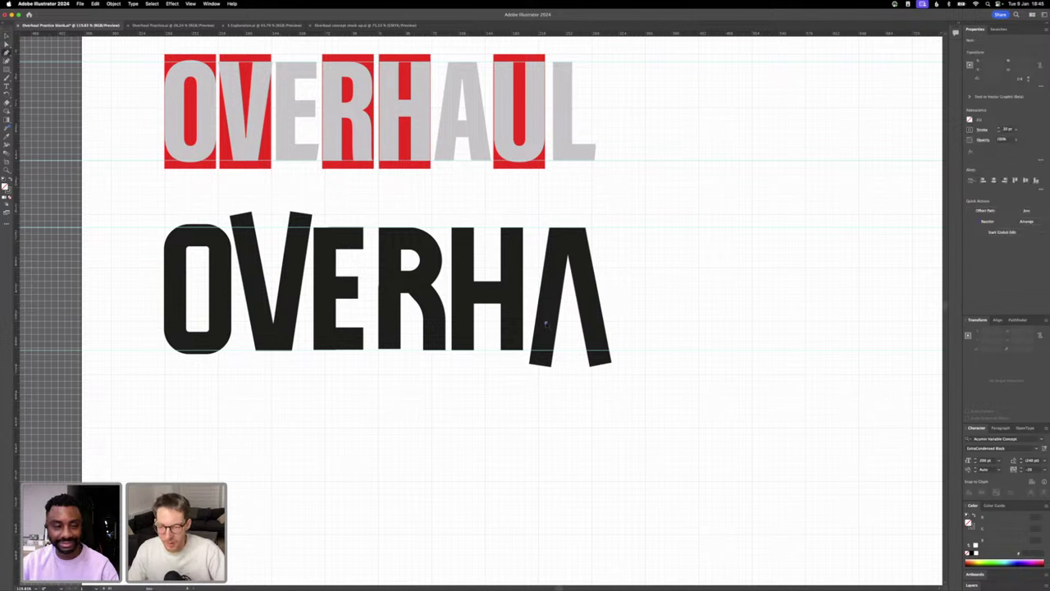
pyautogui.click(591, 321)
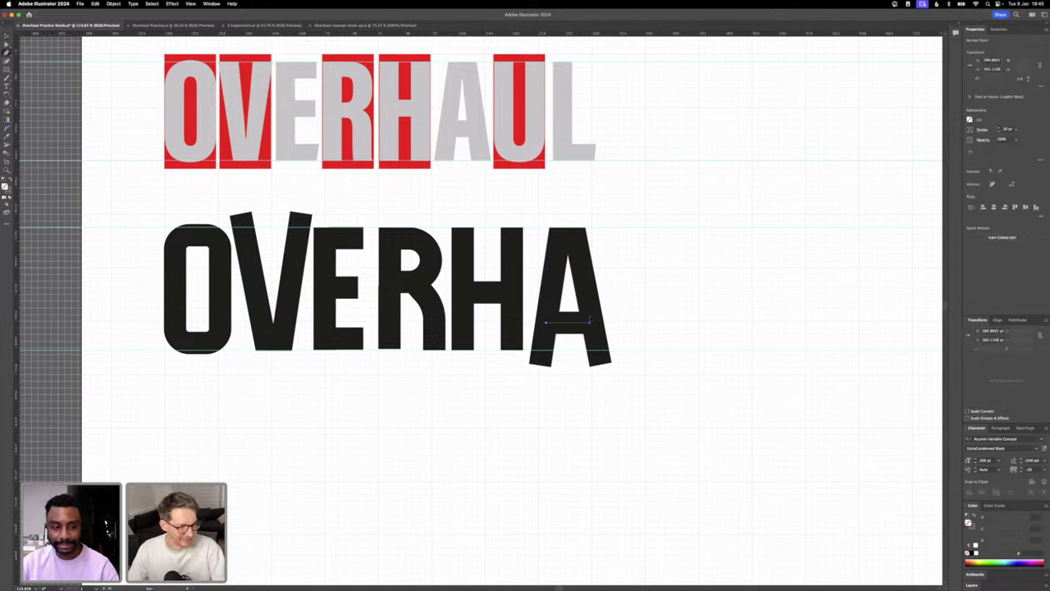
pyautogui.click(7, 36)
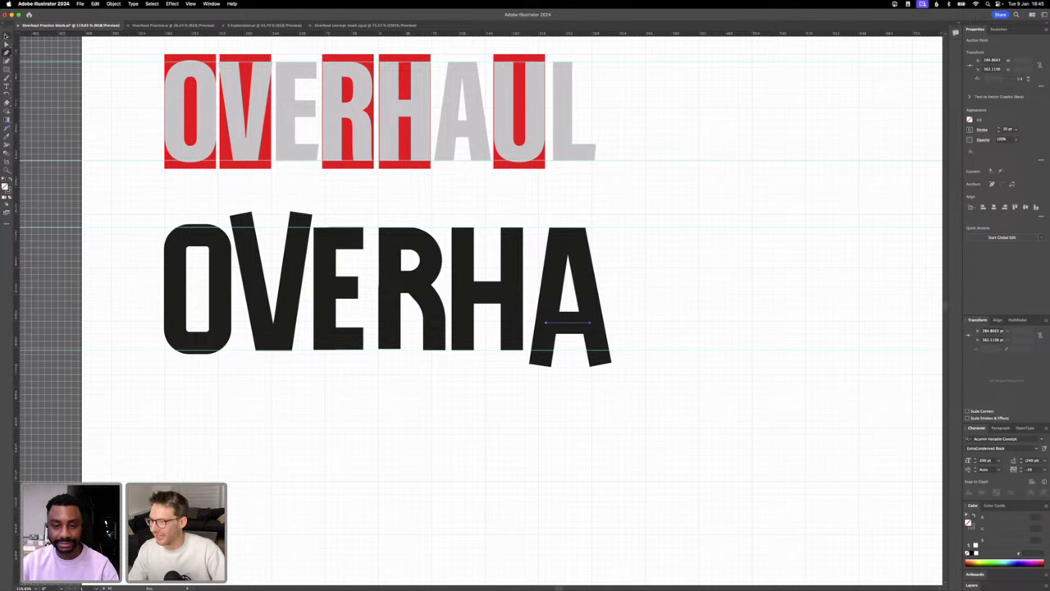
pyautogui.click(630, 199)
# - Duplicate the O to the right of the A as the base shape for the U
pyautogui.hscroll(2, 621, 211)
pyautogui.hscroll(1, 621, 210)
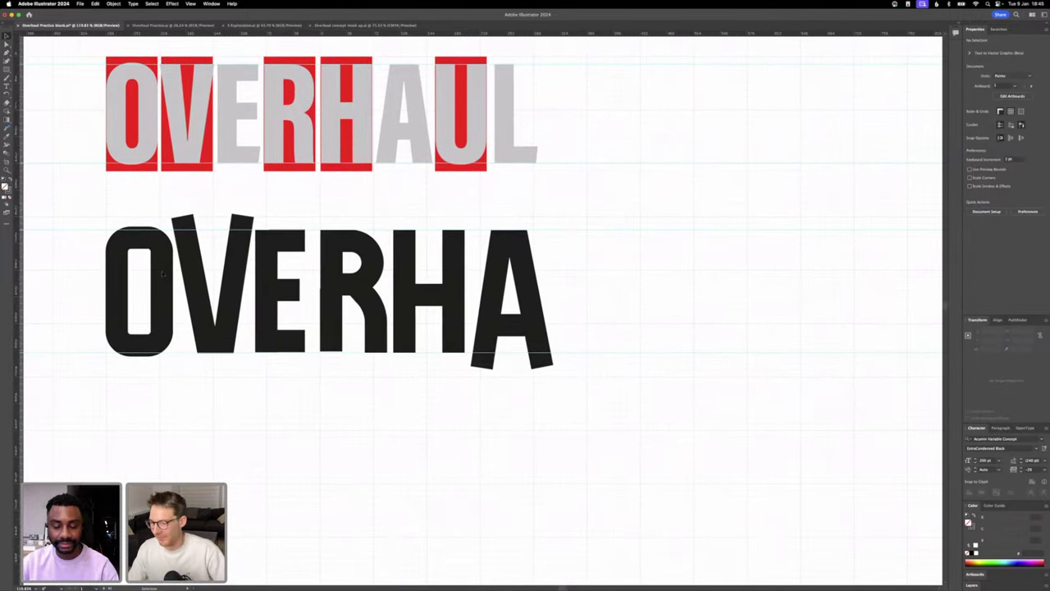
pyautogui.moveTo(162, 271); pyautogui.dragTo(617, 284)
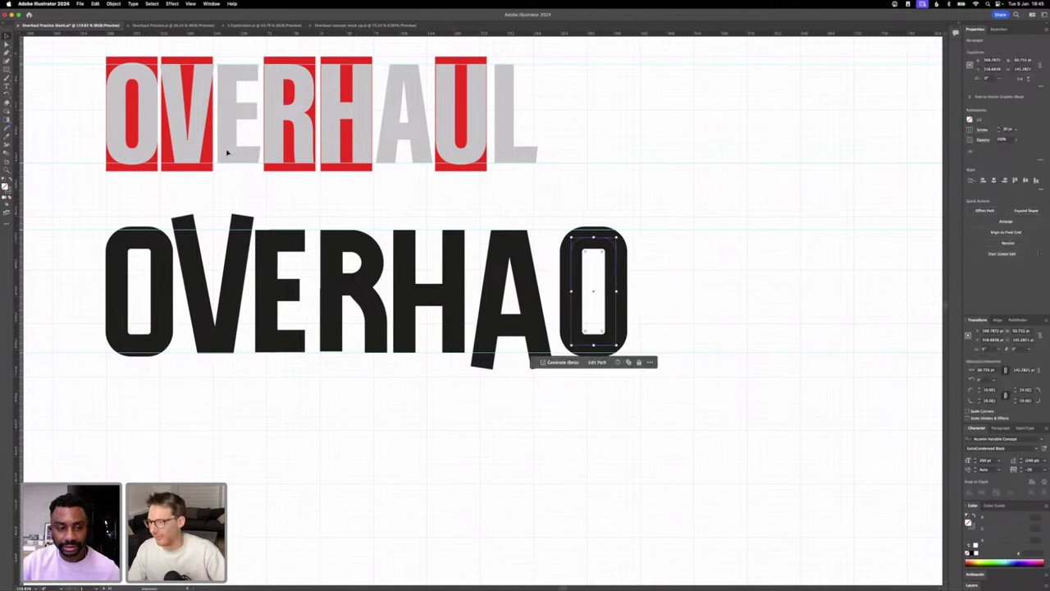
# - Cut the duplicated O at the same height on both sides with the Scissors tool and delete its upper part
pyautogui.press('c')
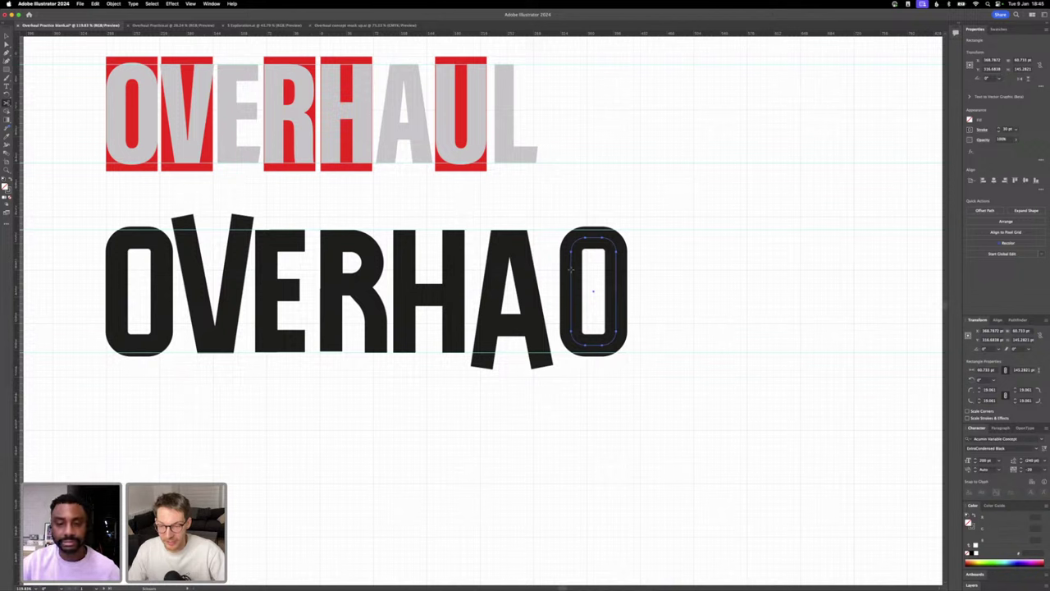
pyautogui.click(571, 269)
pyautogui.click(616, 269)
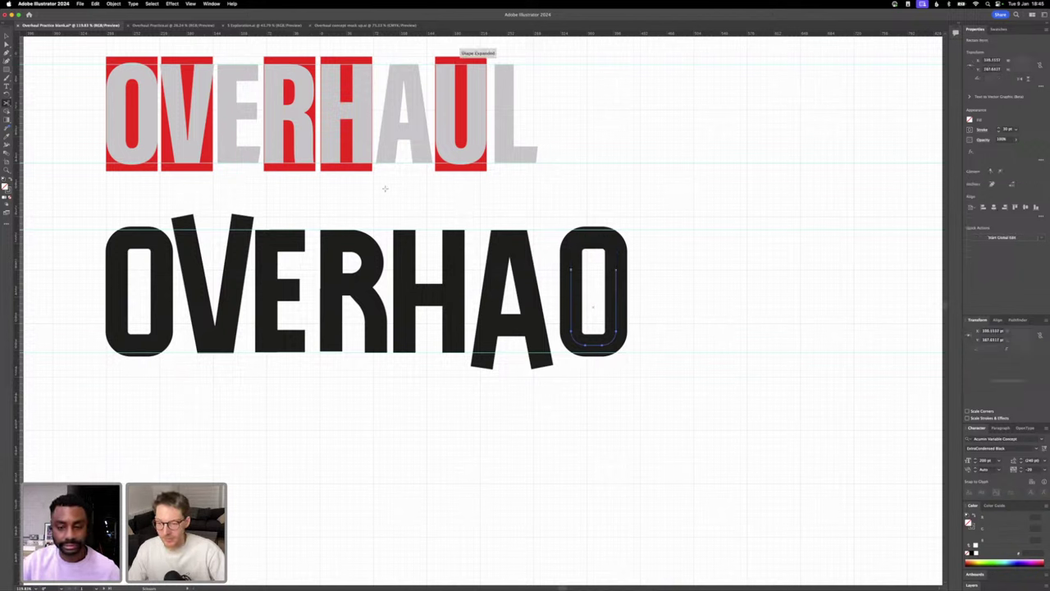
pyautogui.click(6, 36)
pyautogui.click(7, 44)
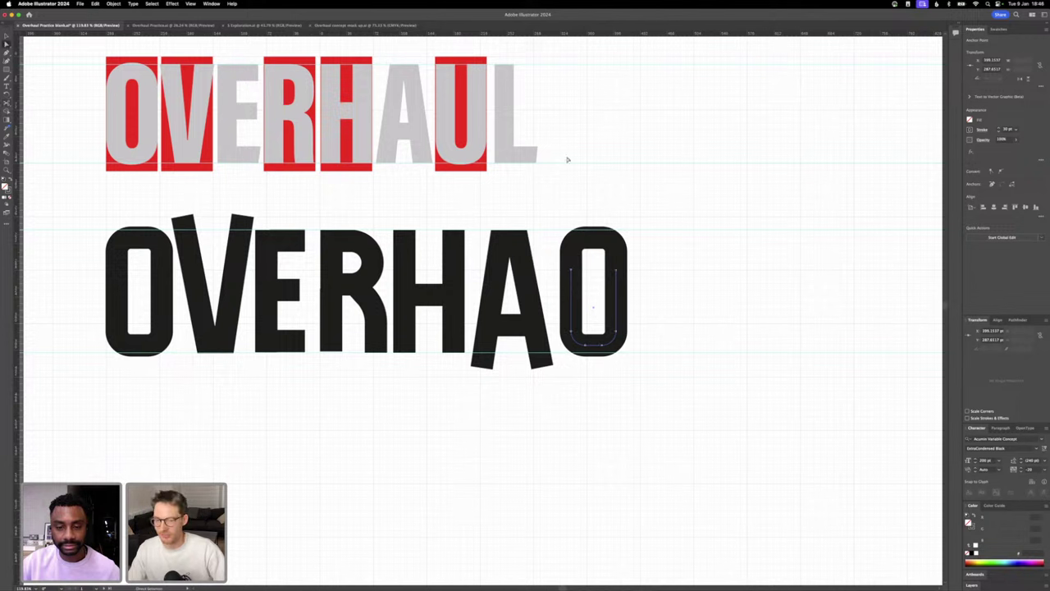
pyautogui.moveTo(576, 215); pyautogui.dragTo(640, 288)
pyautogui.press('Delete')
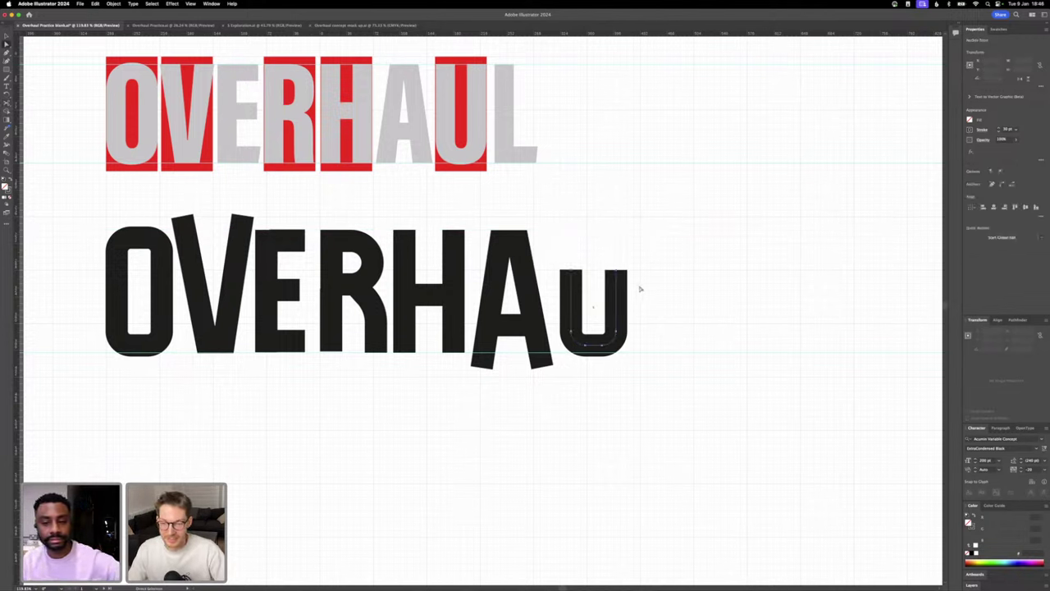
# - Extend both open ends of the U upward until they meet the cap-height guide
pyautogui.hotkey('shift', 'Up')
pyautogui.hotkey('shift', 'Up')
pyautogui.hotkey('shift', 'Up')
pyautogui.hotkey('shift', 'Up')
pyautogui.hotkey('shift', 'Up')
pyautogui.hotkey('shift', 'Up')
pyautogui.hotkey('shift', 'Down')
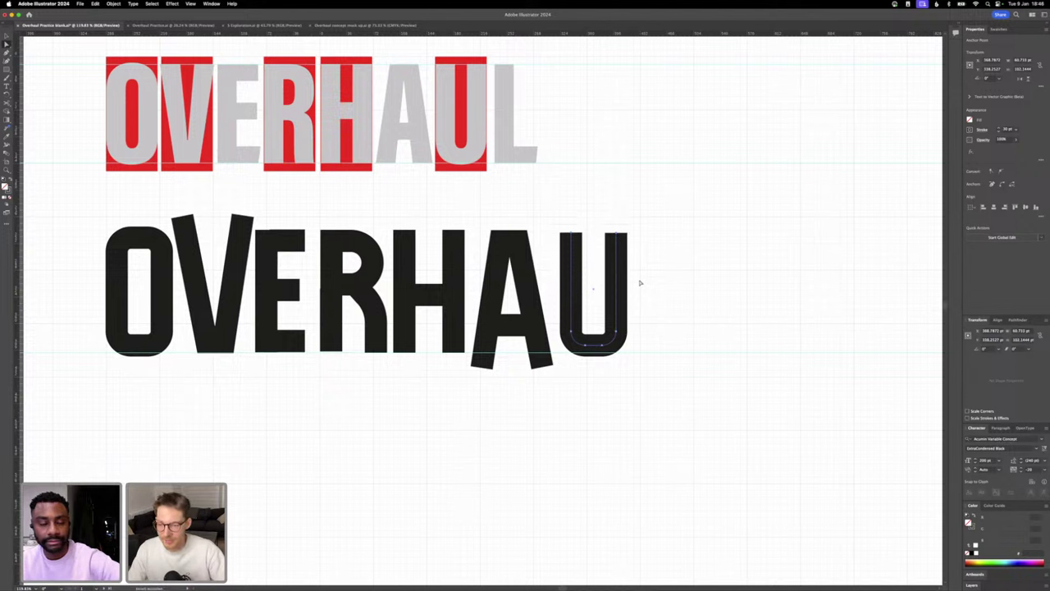
pyautogui.press('Up')
pyautogui.press('Up')
pyautogui.press('Up')
pyautogui.press('Up')
pyautogui.click(694, 301)
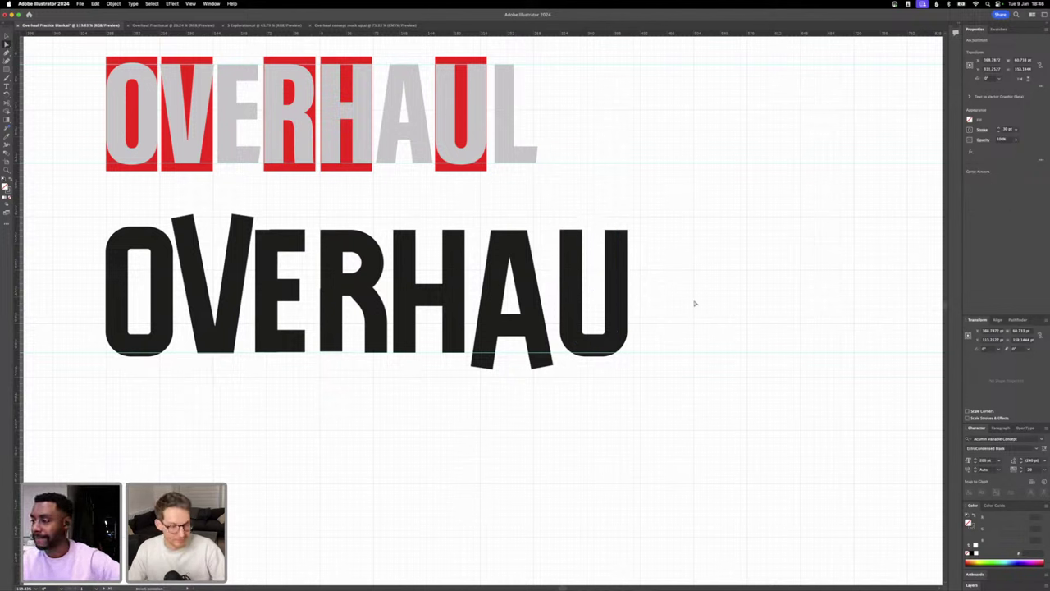
# - Draw the L beside the U with the Pen tool, its stem running from cap height to the baseline and ending in a horizontal foot
pyautogui.press('p')
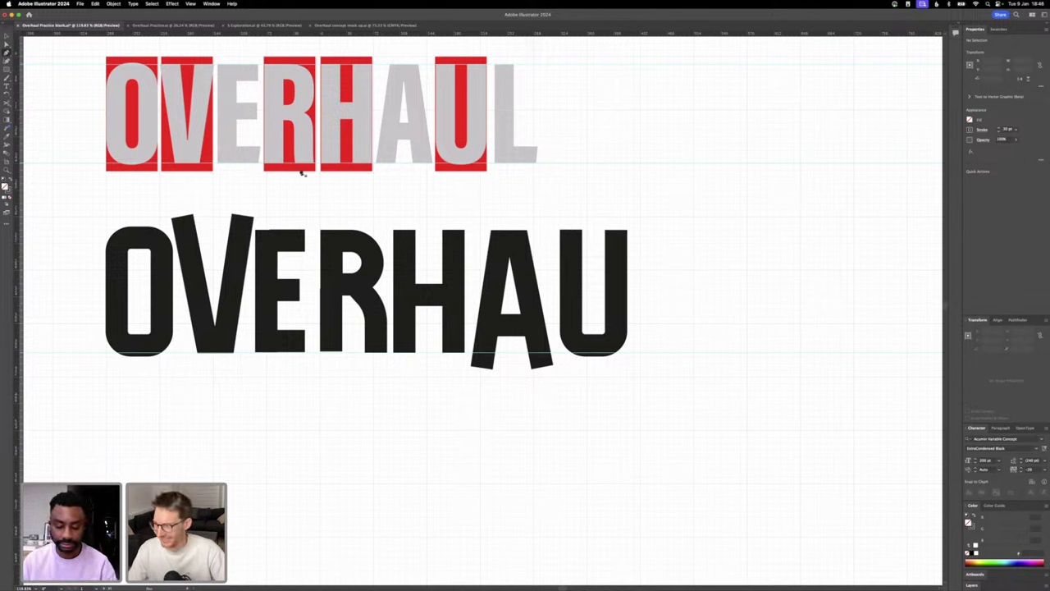
pyautogui.click(640, 229)
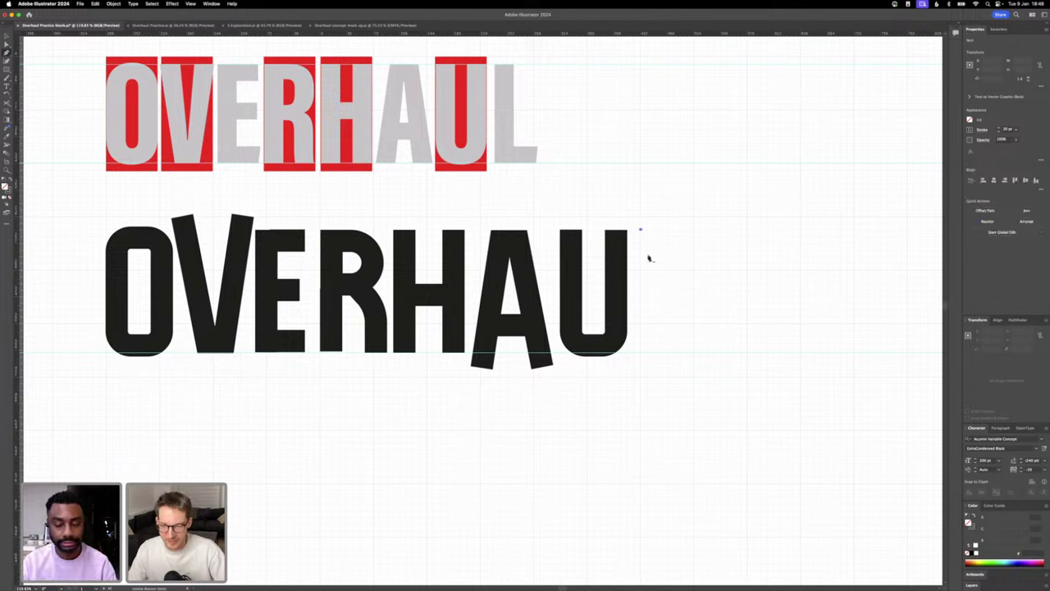
pyautogui.click(641, 344)
pyautogui.click(692, 345)
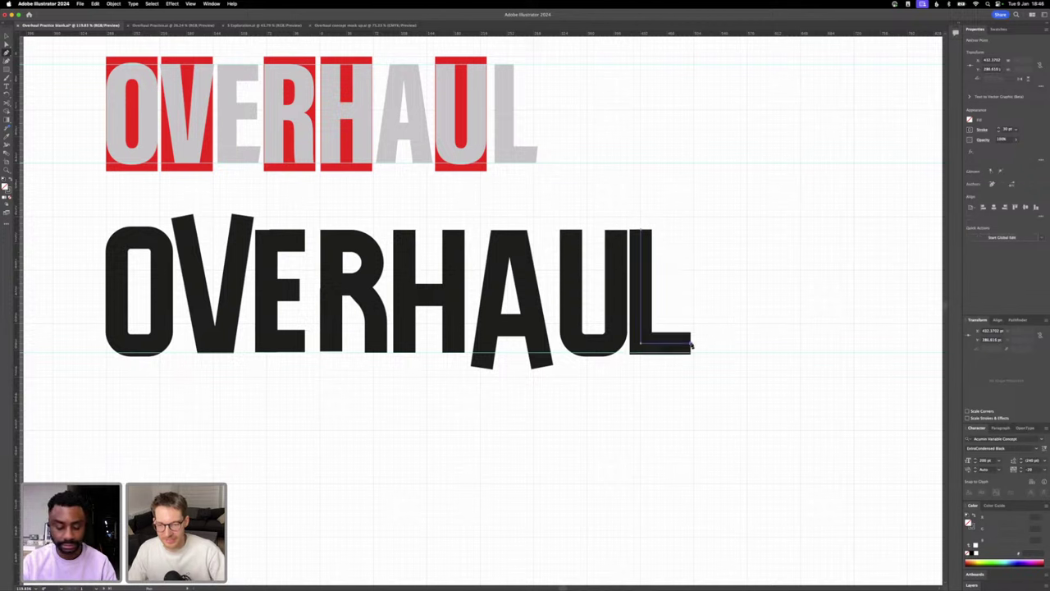
pyautogui.click(6, 37)
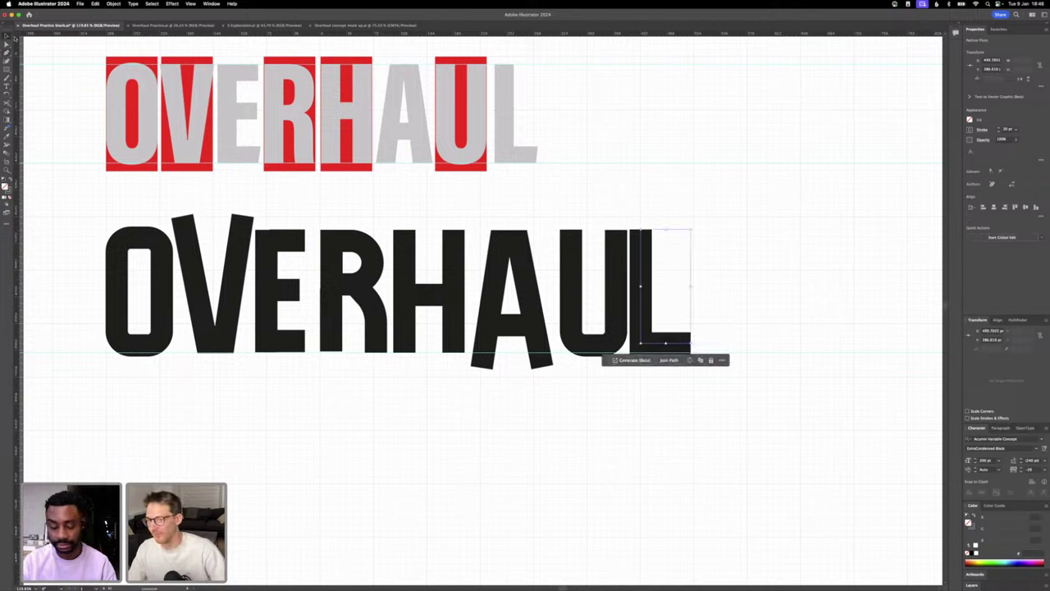
# - Try a longer foot on the L
pyautogui.hotkey('shift', 'Right')
pyautogui.hotkey('shift', 'Down')
pyautogui.hotkey('shift', 'Up')
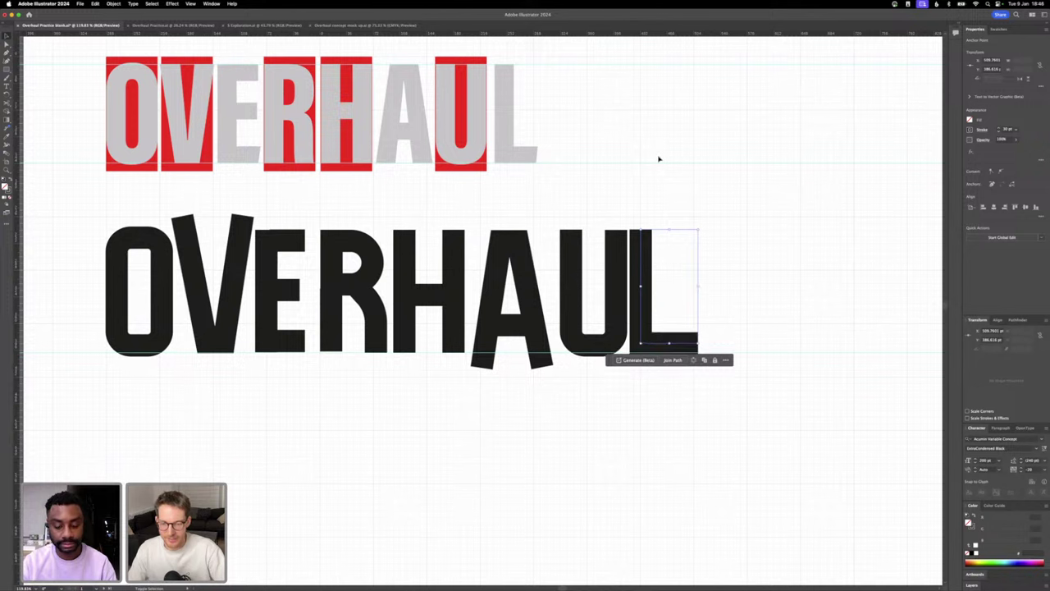
pyautogui.hotkey('shift', 'Left')
pyautogui.click(801, 267)
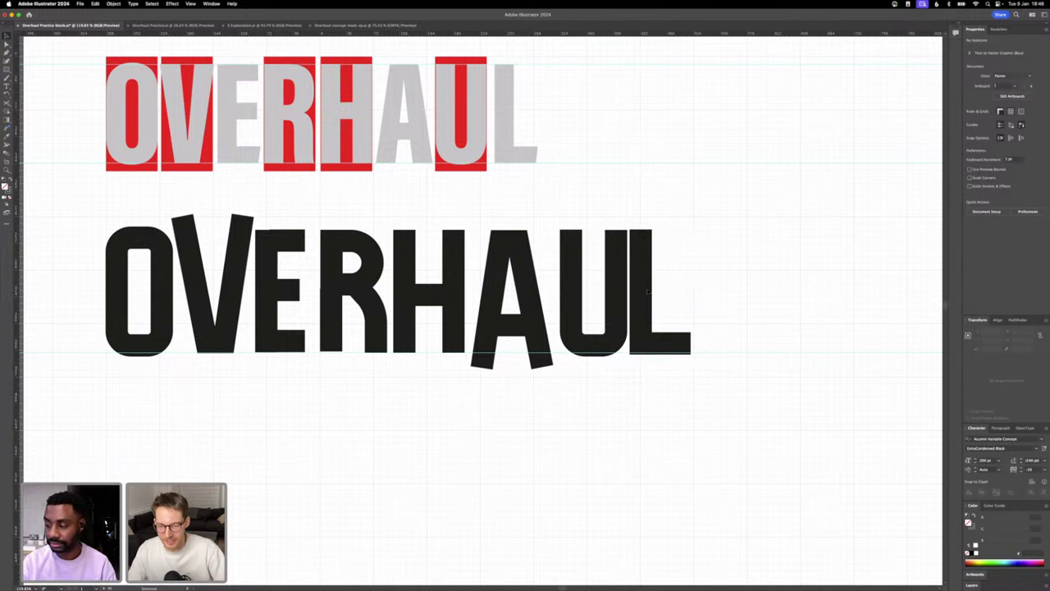
# - Move the L slightly to the right to open a gap after the U
pyautogui.moveTo(641, 290); pyautogui.dragTo(649, 290)
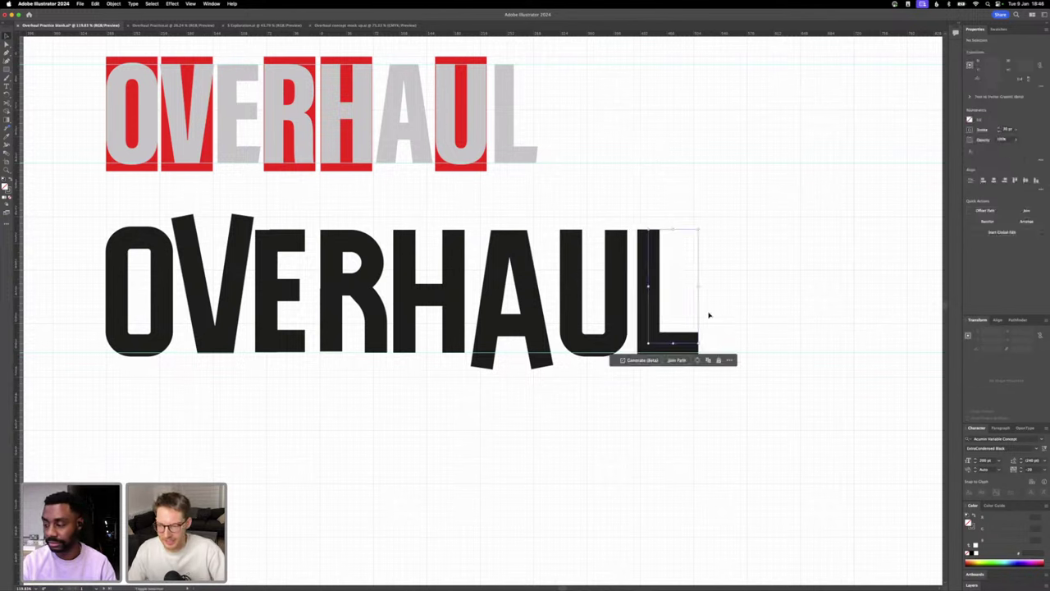
pyautogui.click(763, 335)
pyautogui.scroll(-2, 763, 335)
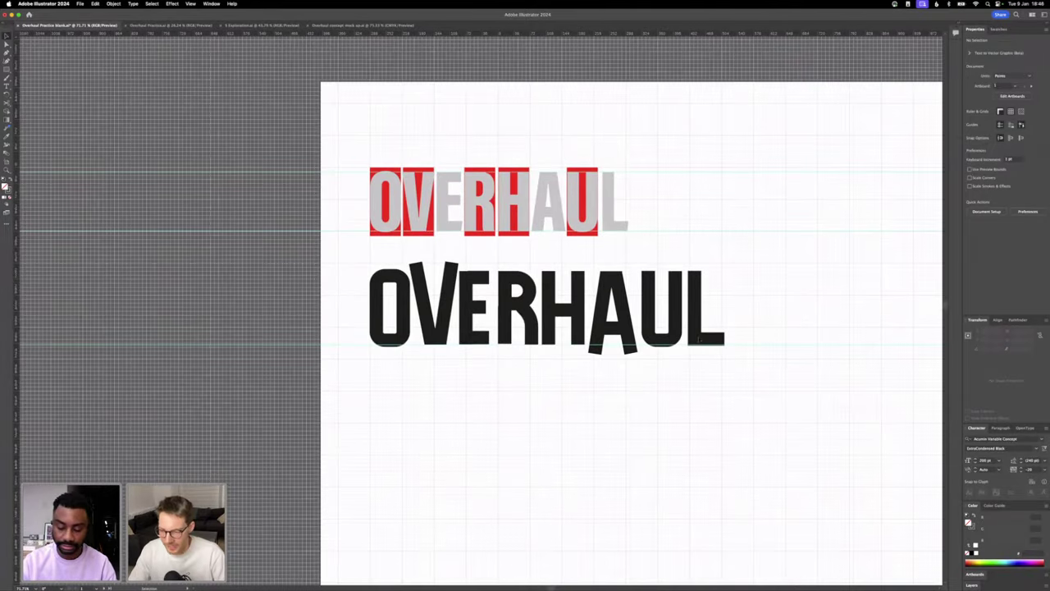
# - Draw a rectangle about 241 by 96 pt below the A and give it a white fill with no stroke
pyautogui.press('r')
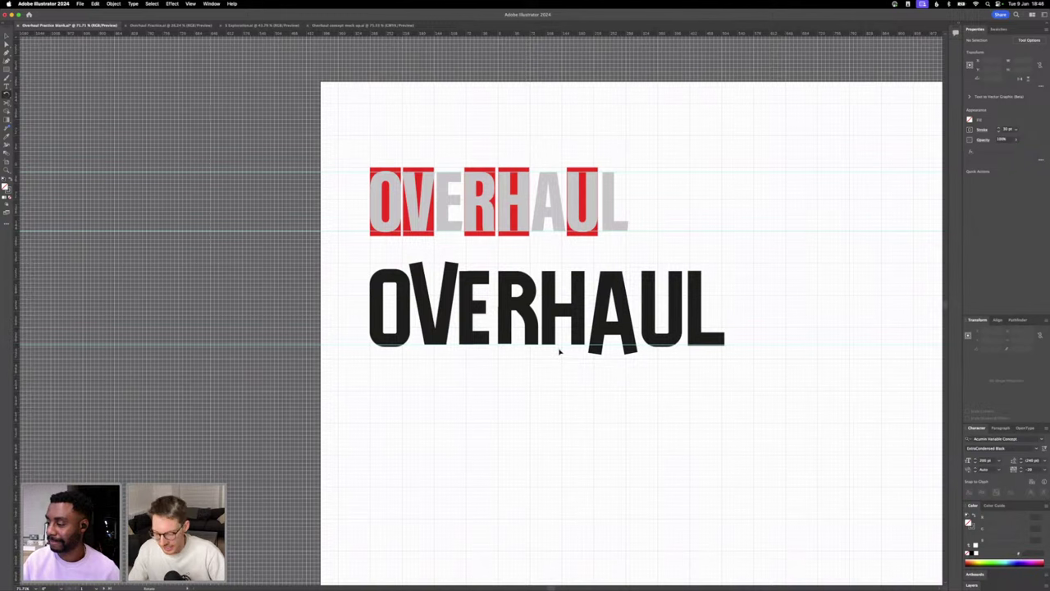
pyautogui.moveTo(669, 394); pyautogui.dragTo(560, 349)
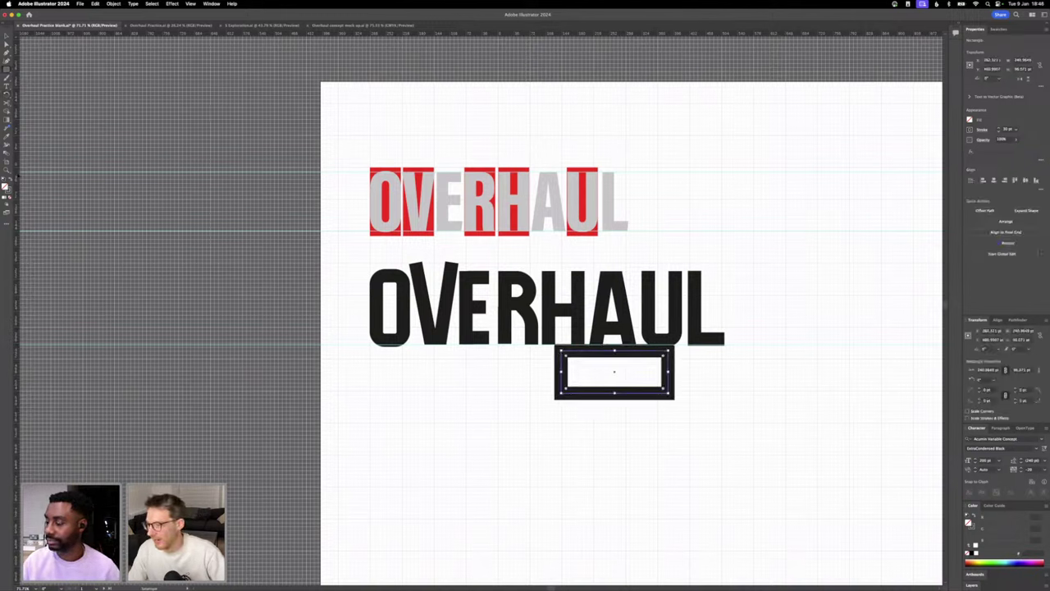
pyautogui.click(11, 179)
pyautogui.doubleClick(5, 187)
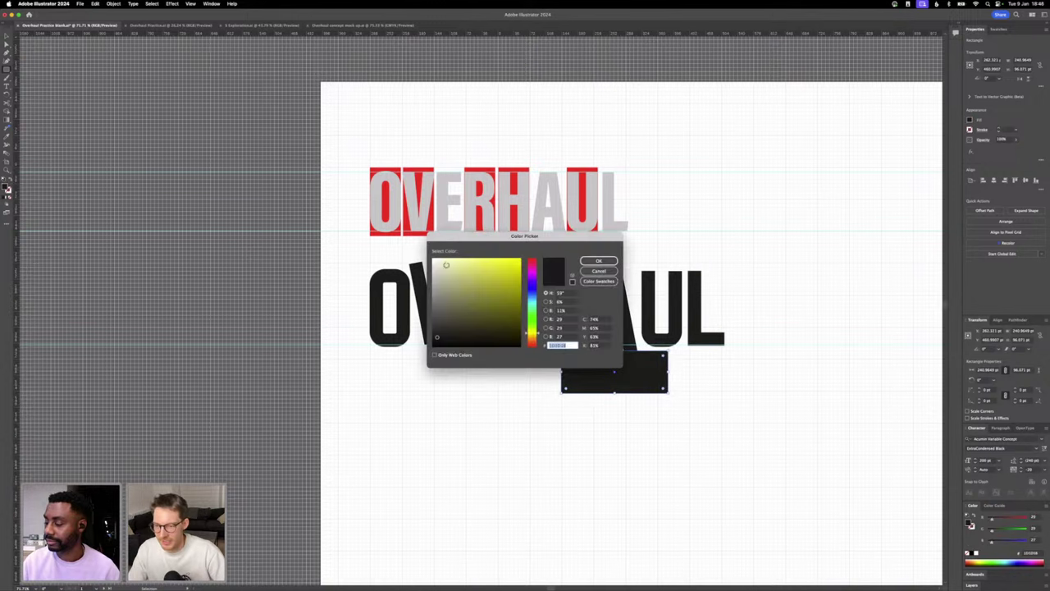
pyautogui.moveTo(444, 263); pyautogui.dragTo(418, 246)
pyautogui.press('Return')
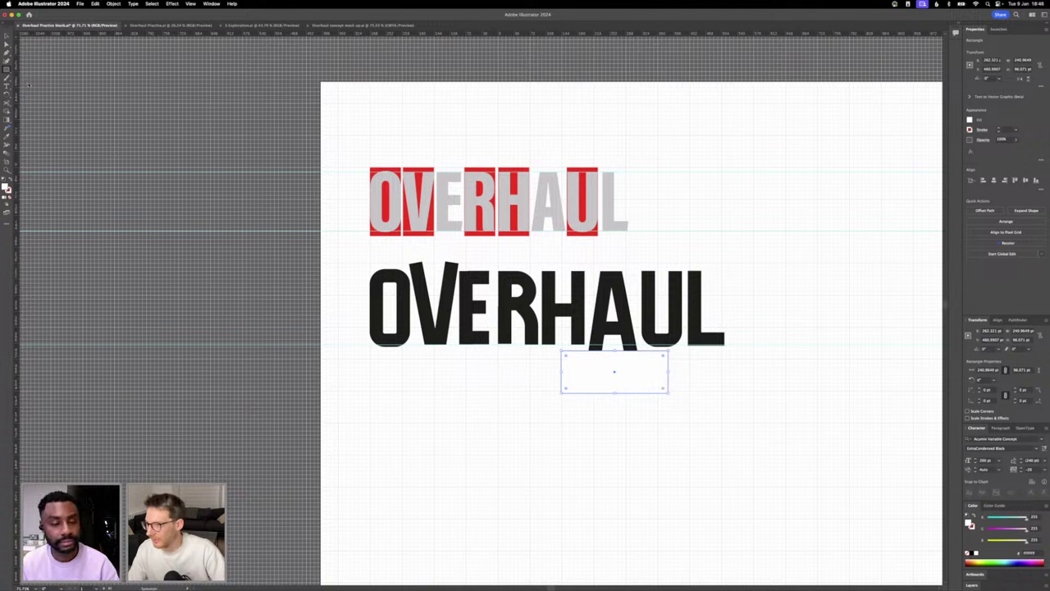
# - Move the white rectangle up to the baseline guide so it masks the overhanging ends of the A's legs
pyautogui.press('v')
pyautogui.click(690, 390)
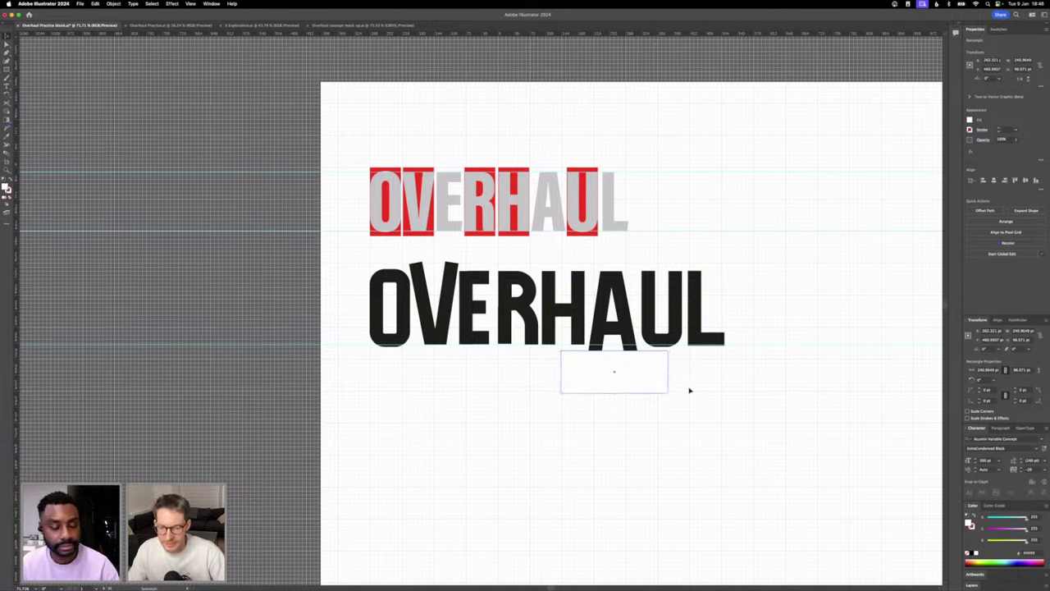
pyautogui.press('Delete')
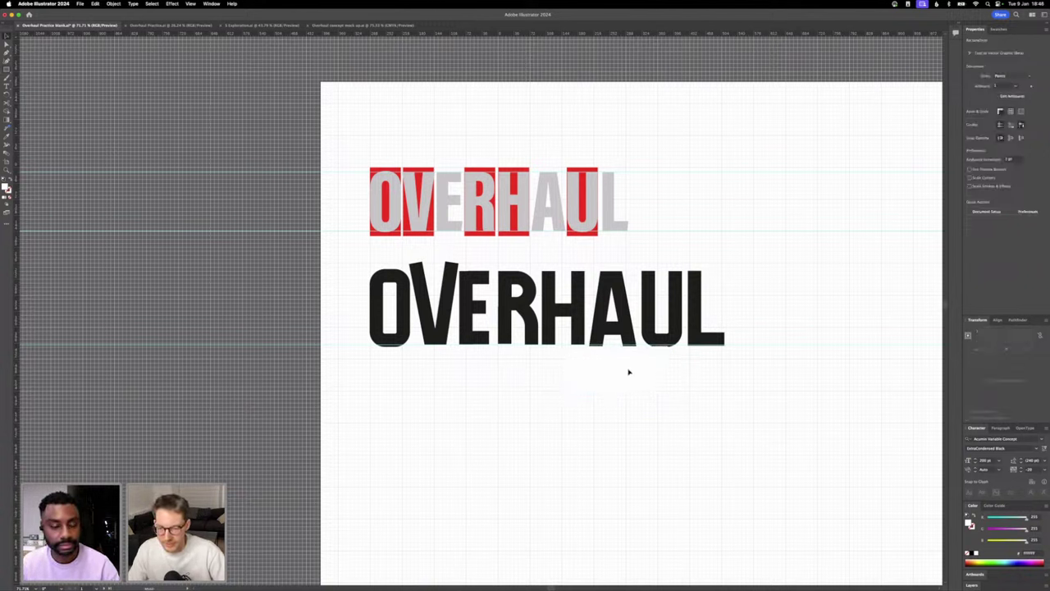
pyautogui.press('super+z')
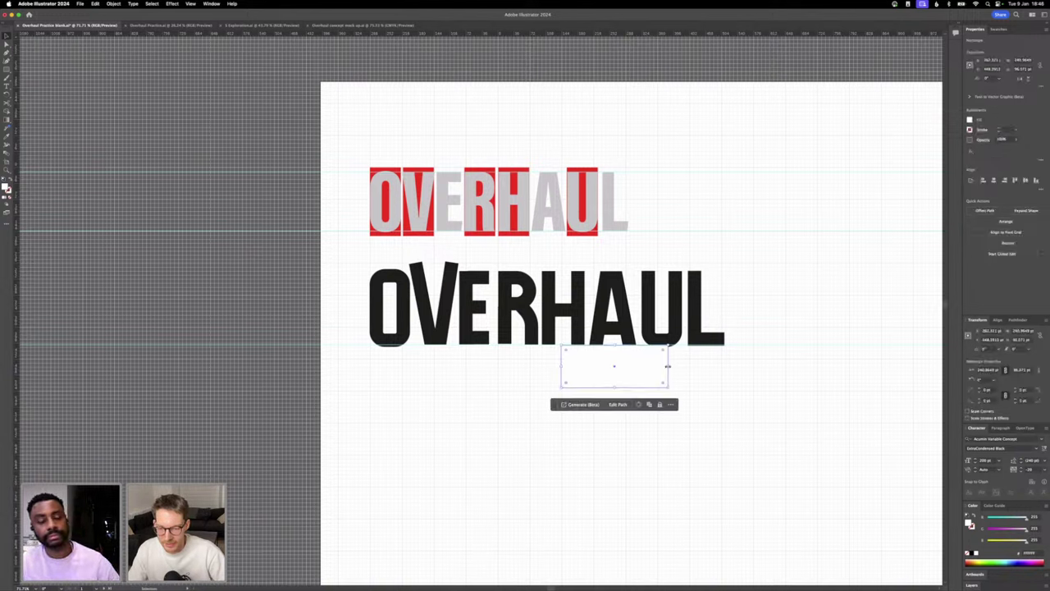
# - Mask the V's ends above the cap-height guide with a narrower copy of the white rectangle, keeping the reference text uncovered
pyautogui.moveTo(667, 367); pyautogui.dragTo(439, 255)
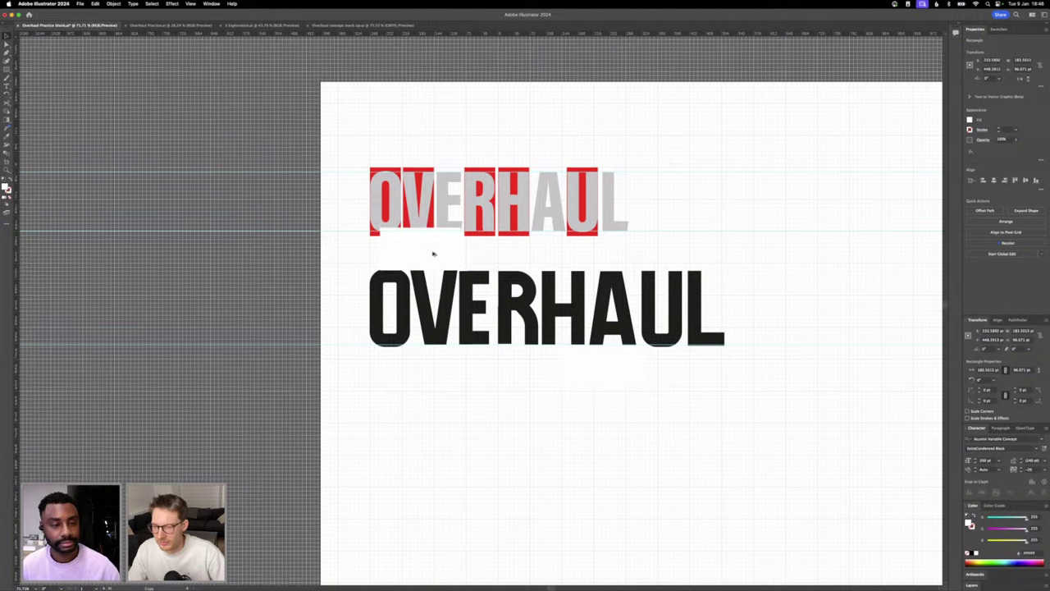
pyautogui.moveTo(433, 253); pyautogui.dragTo(422, 238)
pyautogui.click(620, 390)
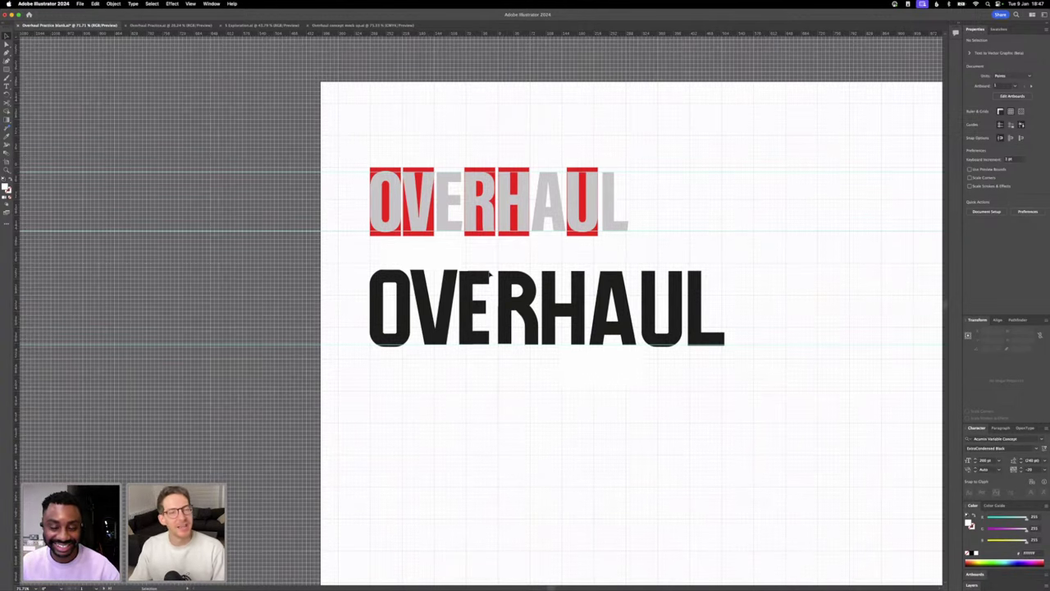
pyautogui.click(479, 280)
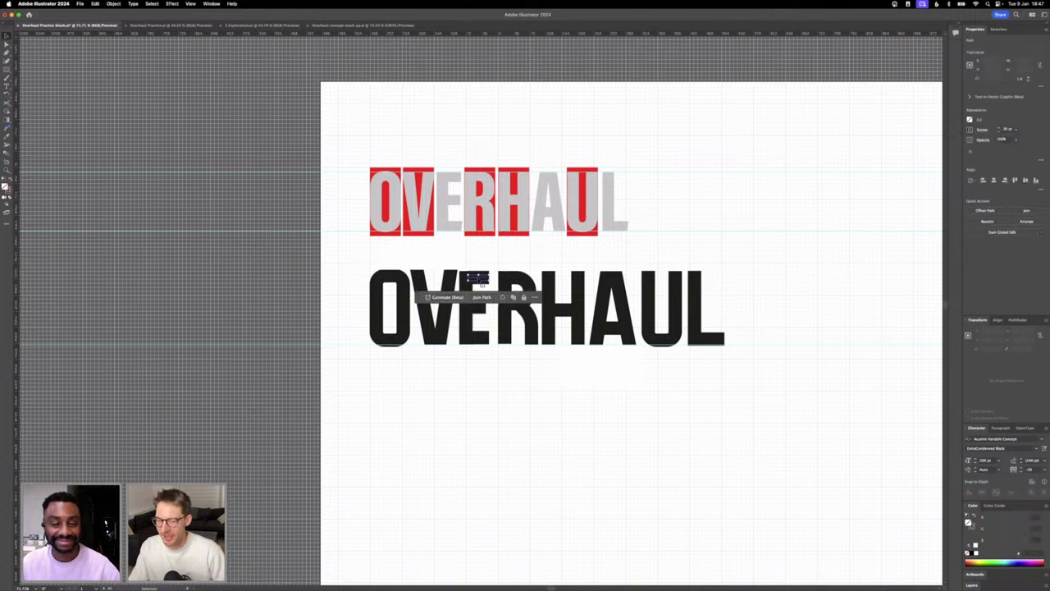
pyautogui.click(606, 403)
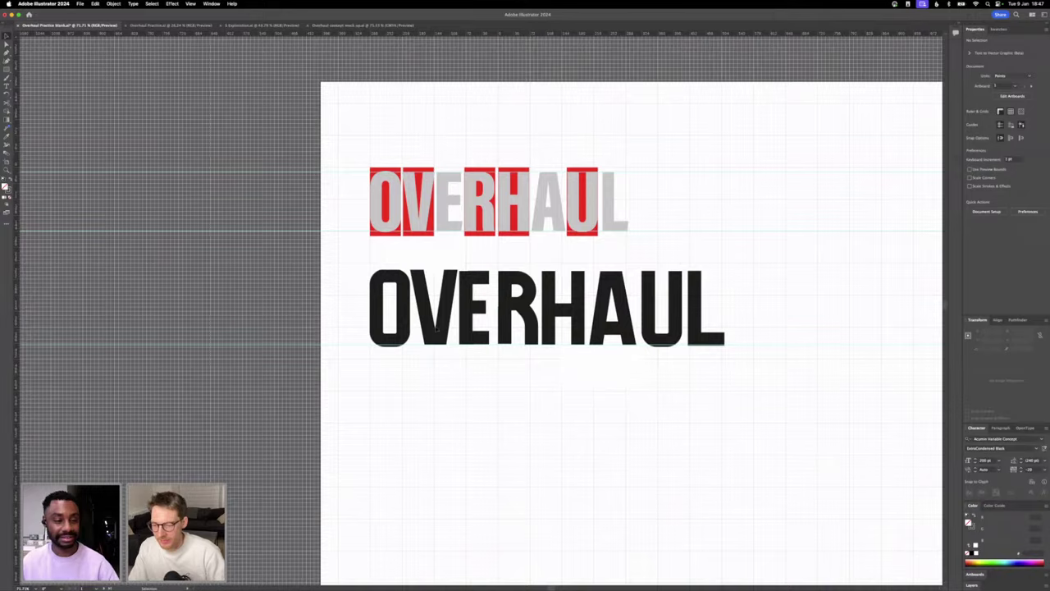
pyautogui.scroll(3, 438, 332)
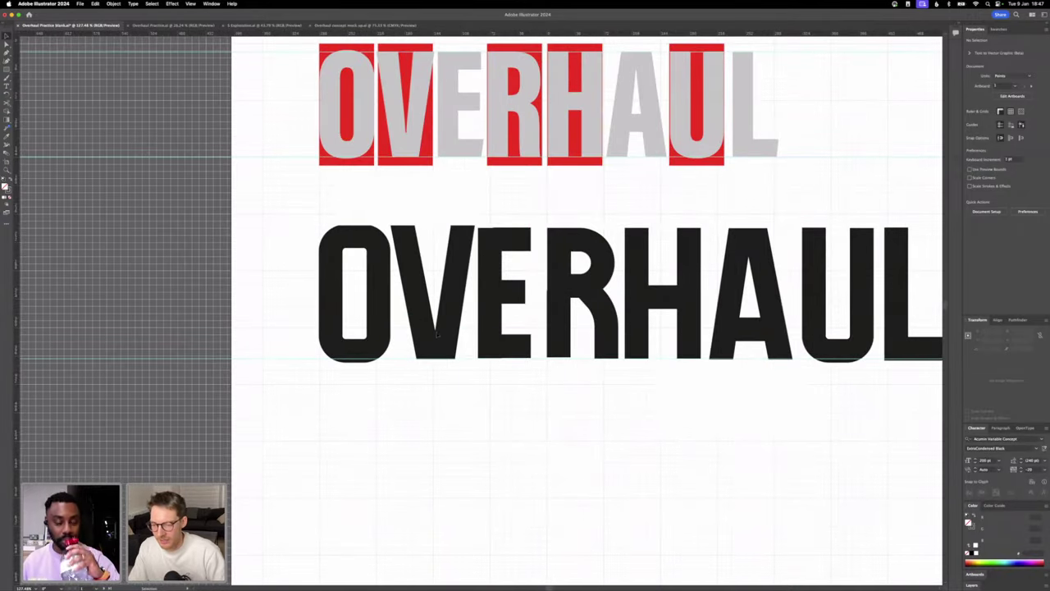
pyautogui.hscroll(3, 549, 332)
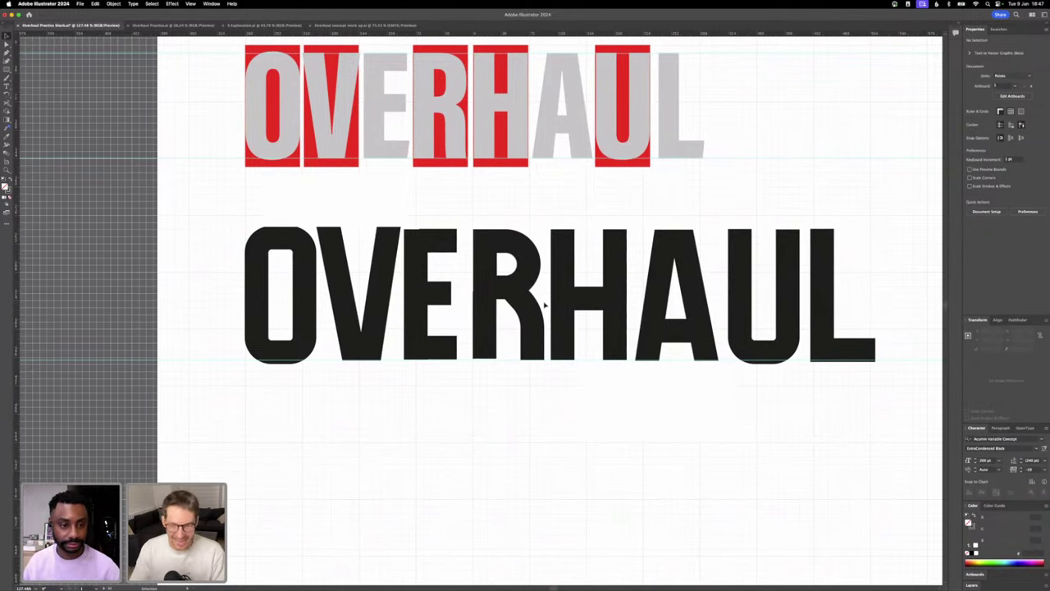
pyautogui.scroll(-5, 545, 305)
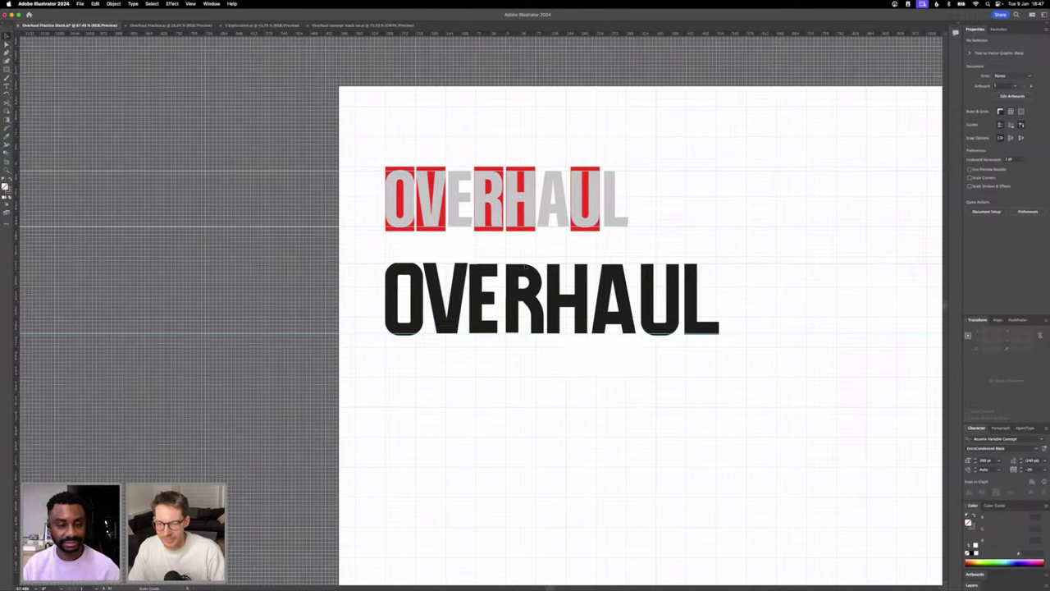
# - Place a copy of the wordmark's O directly below the original
pyautogui.moveTo(525, 266); pyautogui.dragTo(527, 263)
pyautogui.click(839, 339)
pyautogui.scroll(-5, 839, 339)
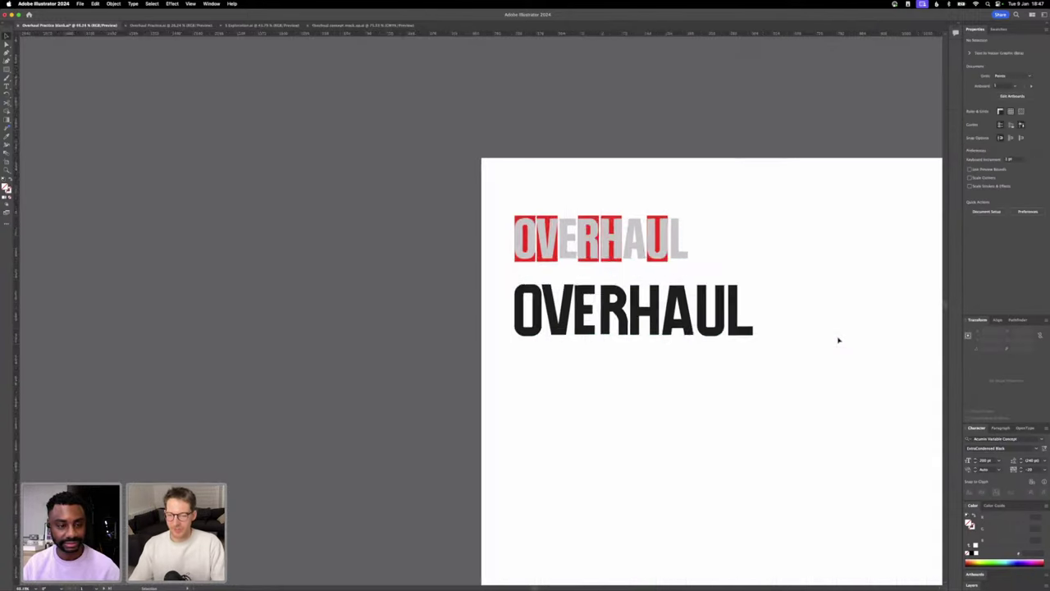
pyautogui.hscroll(3, 714, 307)
pyautogui.scroll(2, 714, 305)
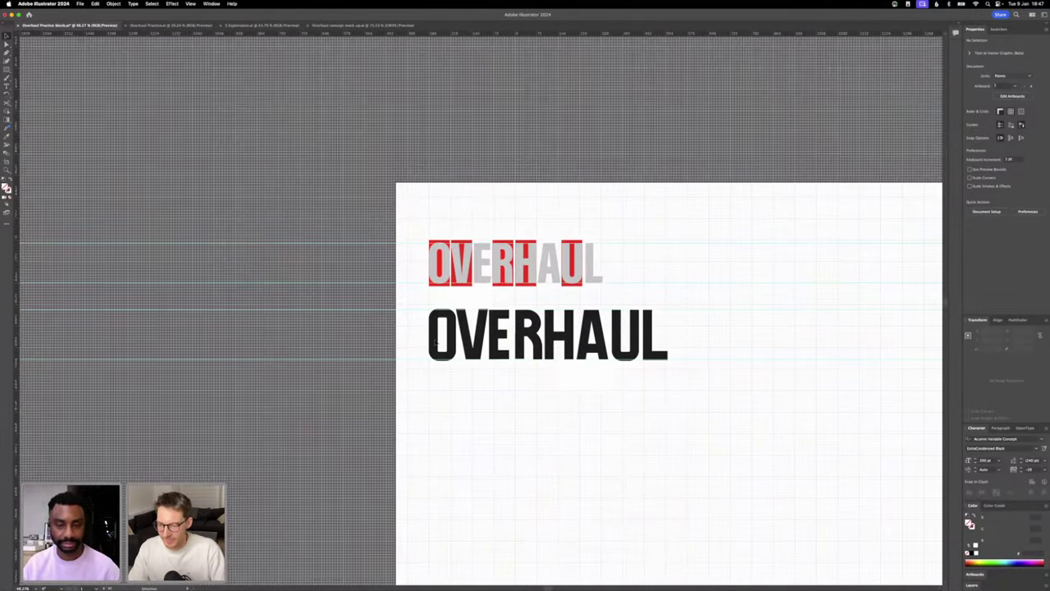
pyautogui.click(458, 352)
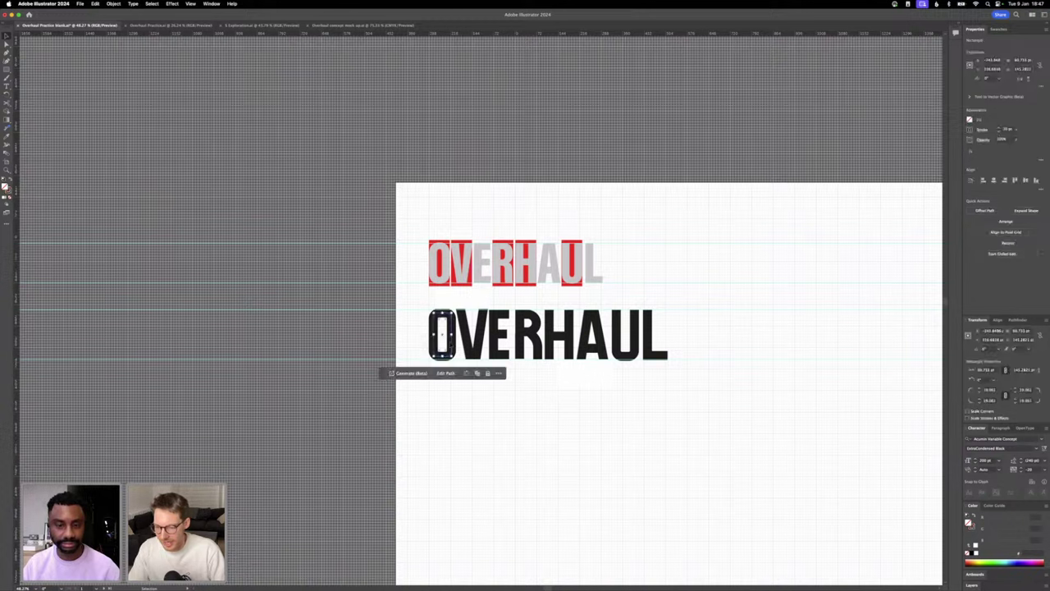
pyautogui.moveTo(458, 351); pyautogui.dragTo(457, 425)
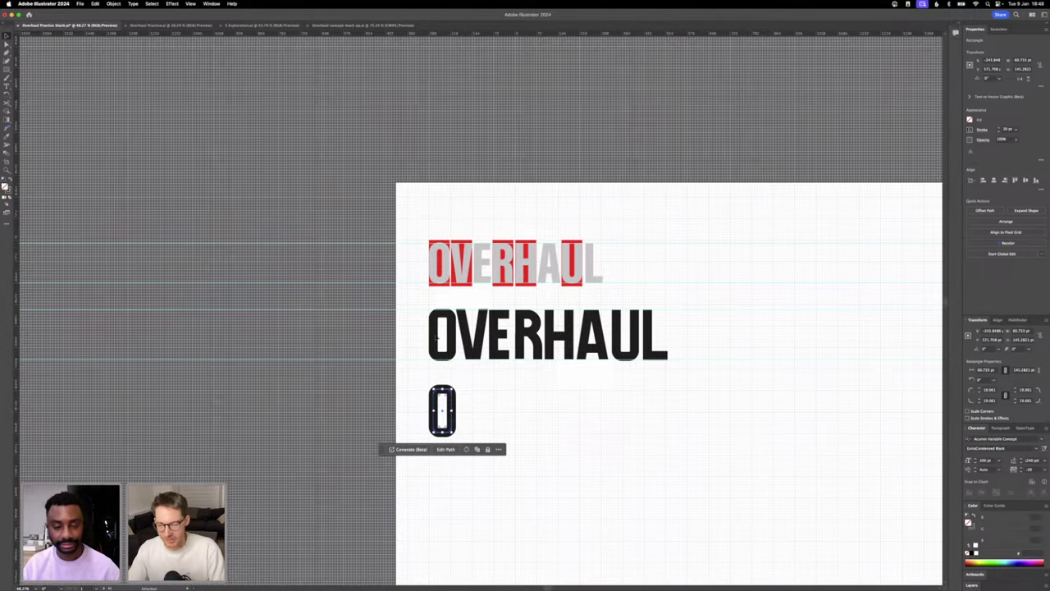
# - Nudge the copied O up 10 pt and right 1 pt
pyautogui.scroll(6, 448, 385)
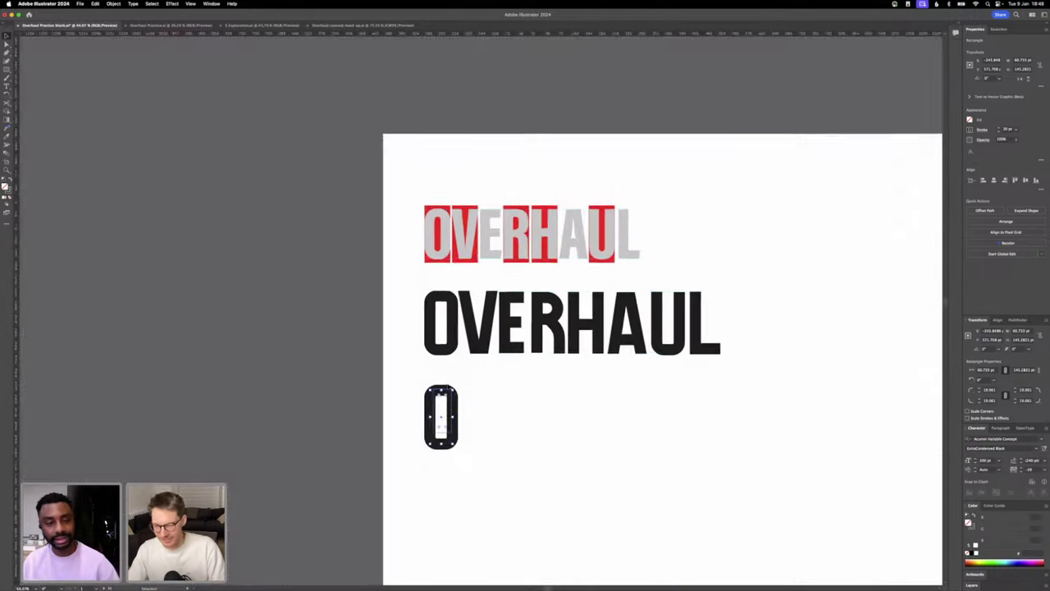
pyautogui.scroll(-5, 448, 384)
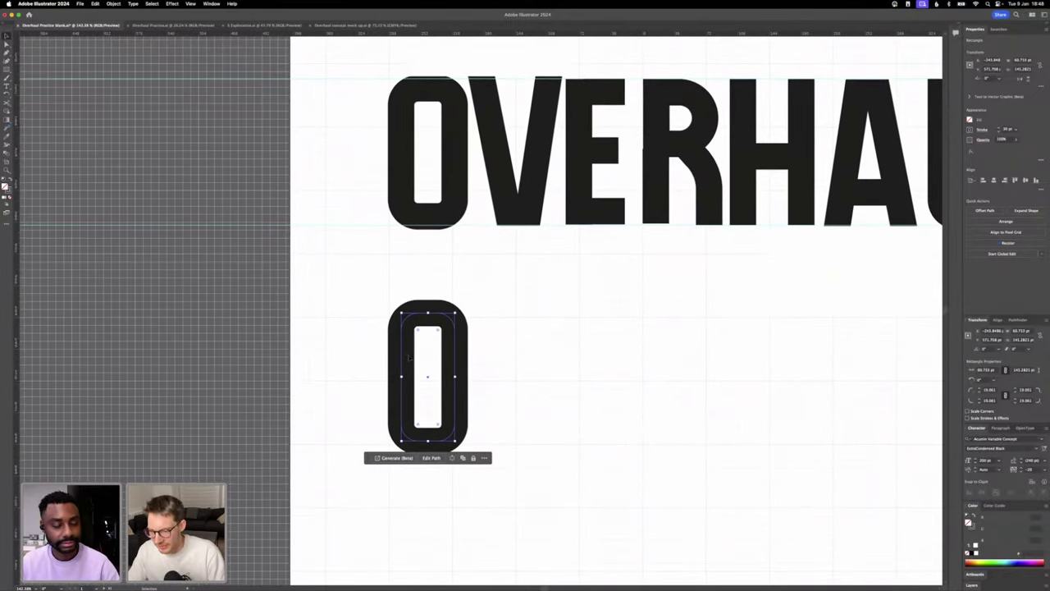
pyautogui.press('super+shift+a')
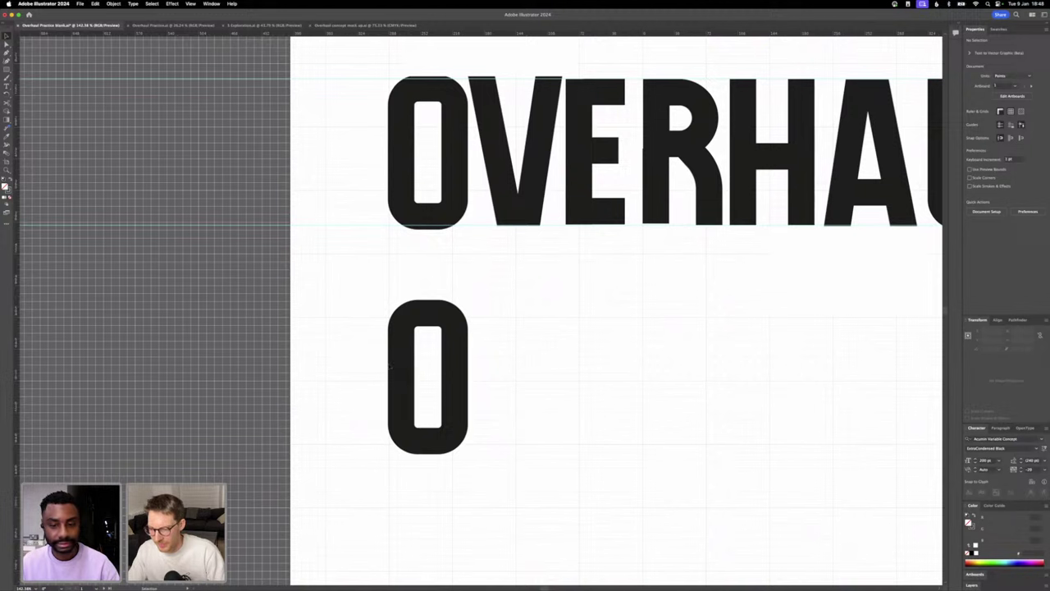
pyautogui.click(392, 367)
pyautogui.hotkey('shift', 'Up')
pyautogui.press('Right')
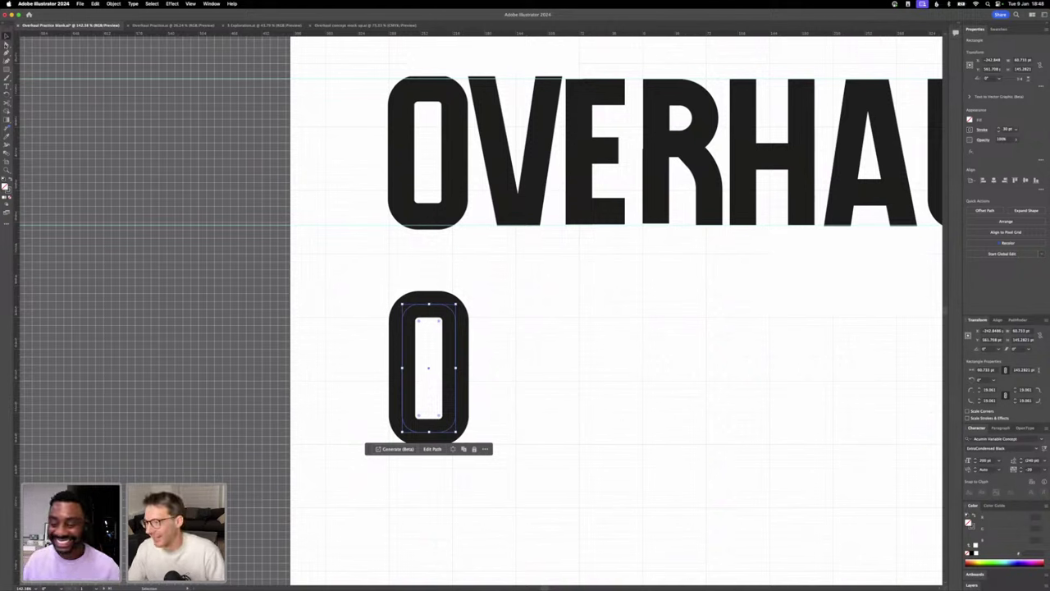
# - Round all corners of the copied O further, to a radius of about 26 pt
pyautogui.press('a')
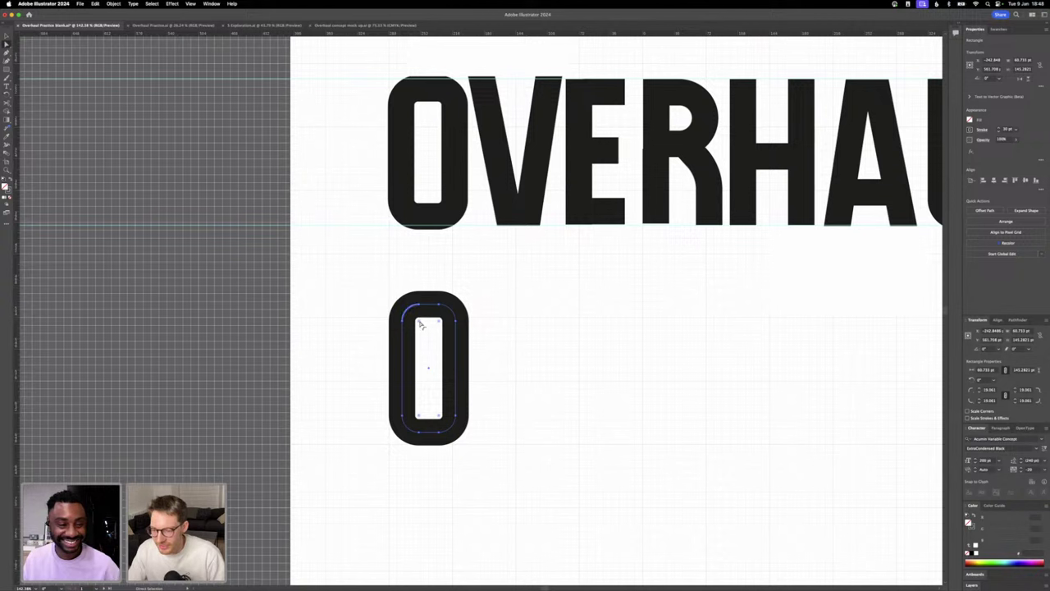
pyautogui.moveTo(419, 323); pyautogui.dragTo(425, 330)
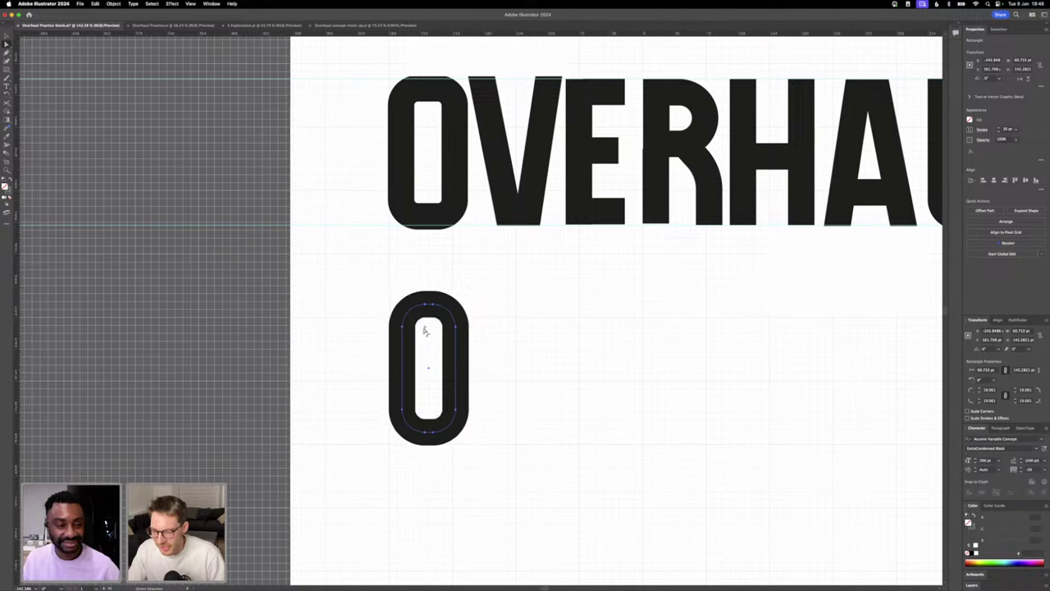
pyautogui.press('v')
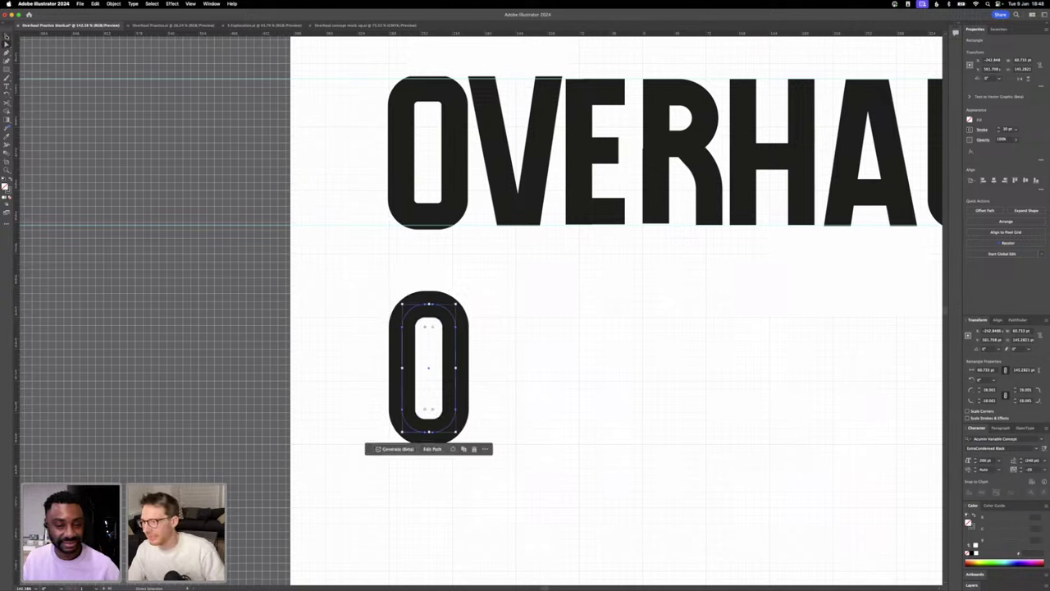
pyautogui.click(427, 335)
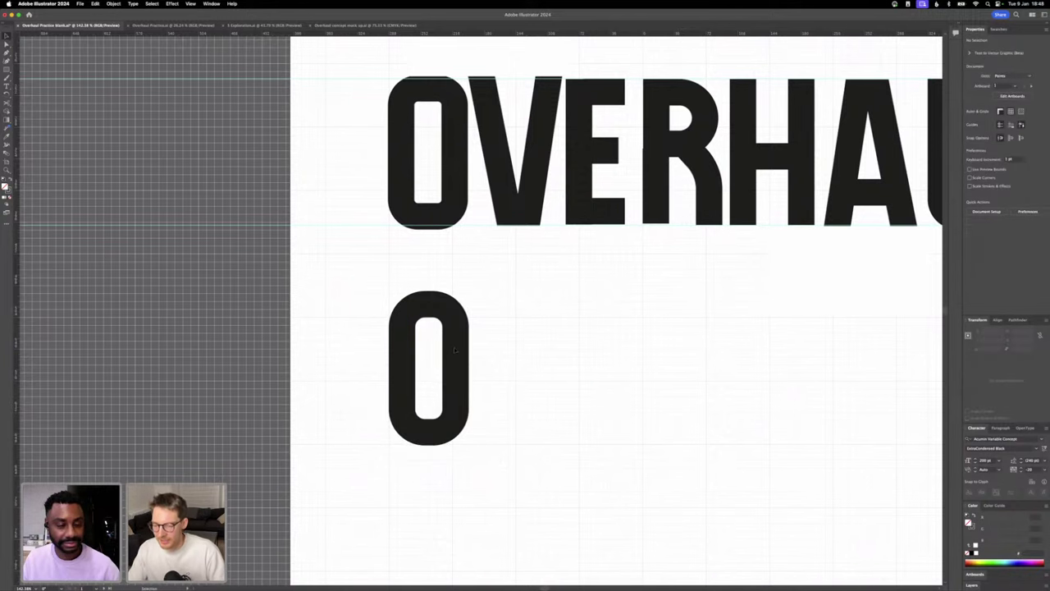
# - Duplicate the rounded O horizontally, placing the second copy beside it below the wordmark
pyautogui.scroll(-1, 454, 348)
pyautogui.scroll(3, 455, 351)
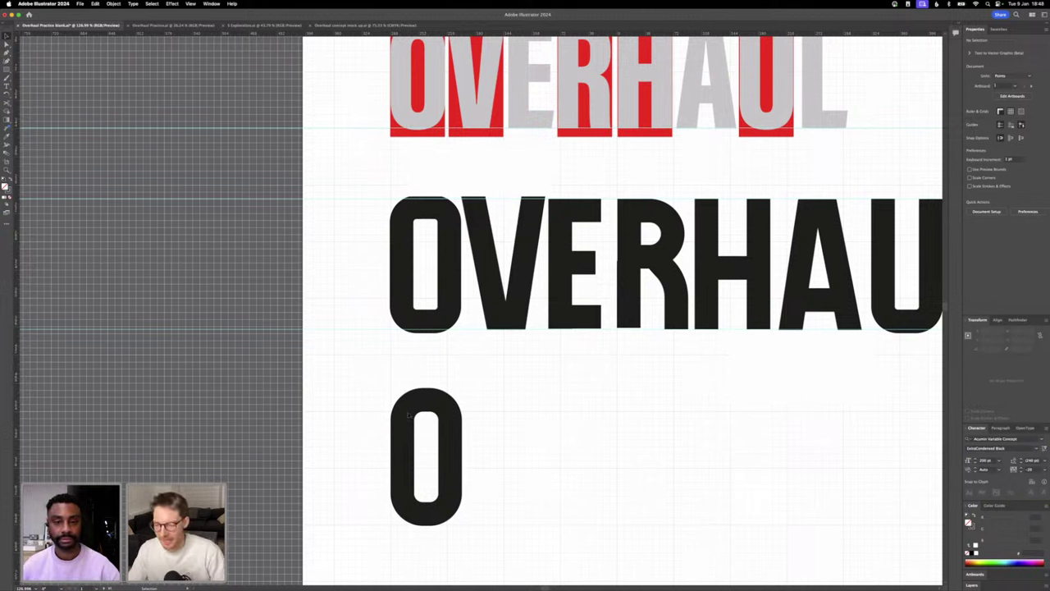
pyautogui.click(403, 417)
pyautogui.moveTo(404, 417); pyautogui.dragTo(518, 416)
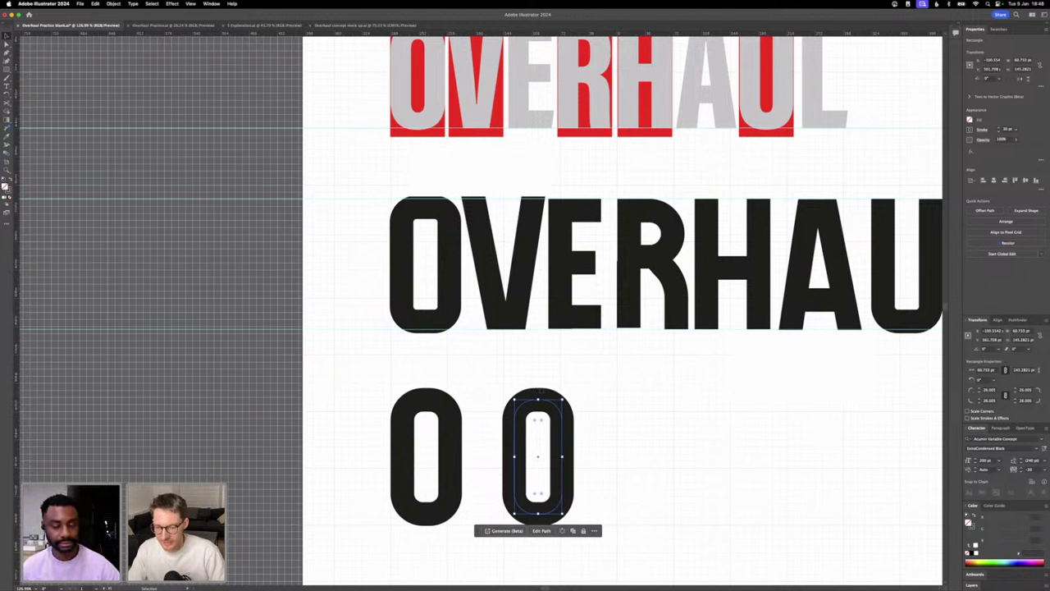
# - Swap the second copy's fill and stroke to make a solid black capsule, and move it closer to the rounded O
pyautogui.scroll(5, 535, 392)
pyautogui.scroll(3, 535, 391)
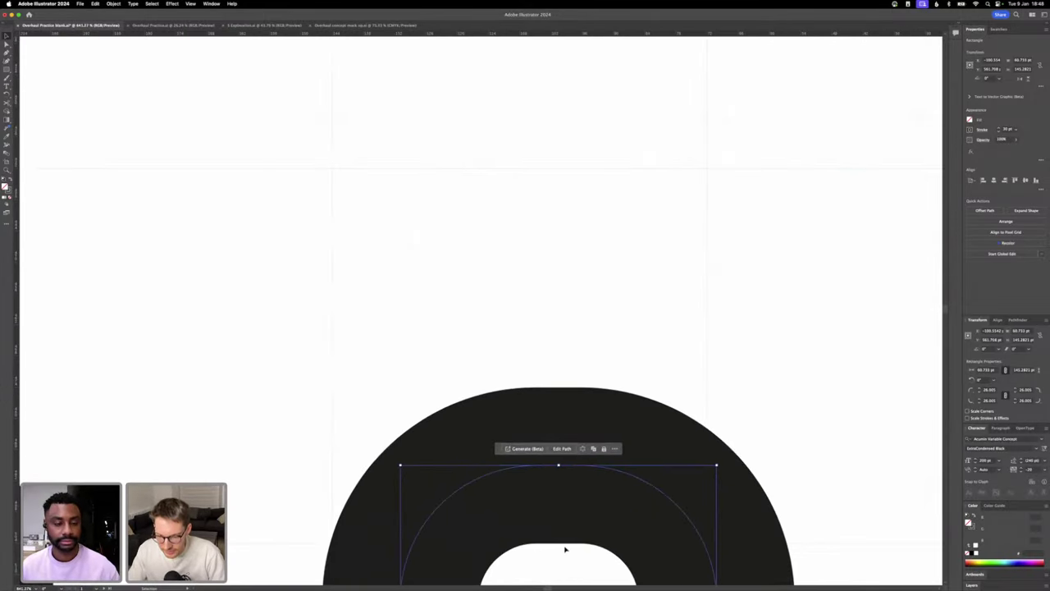
pyautogui.scroll(-8, 565, 549)
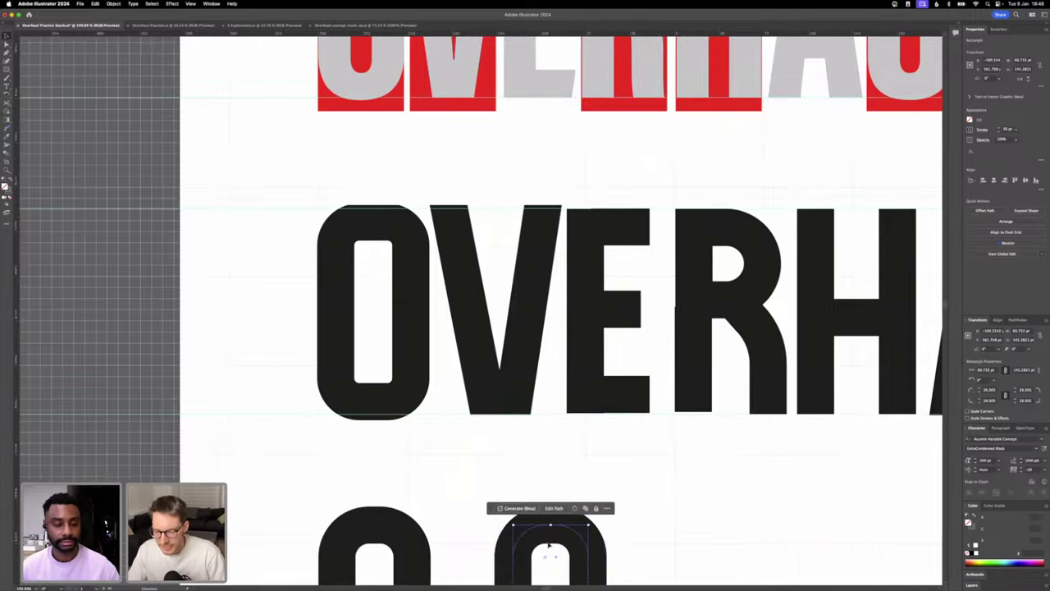
pyautogui.scroll(-3, 550, 544)
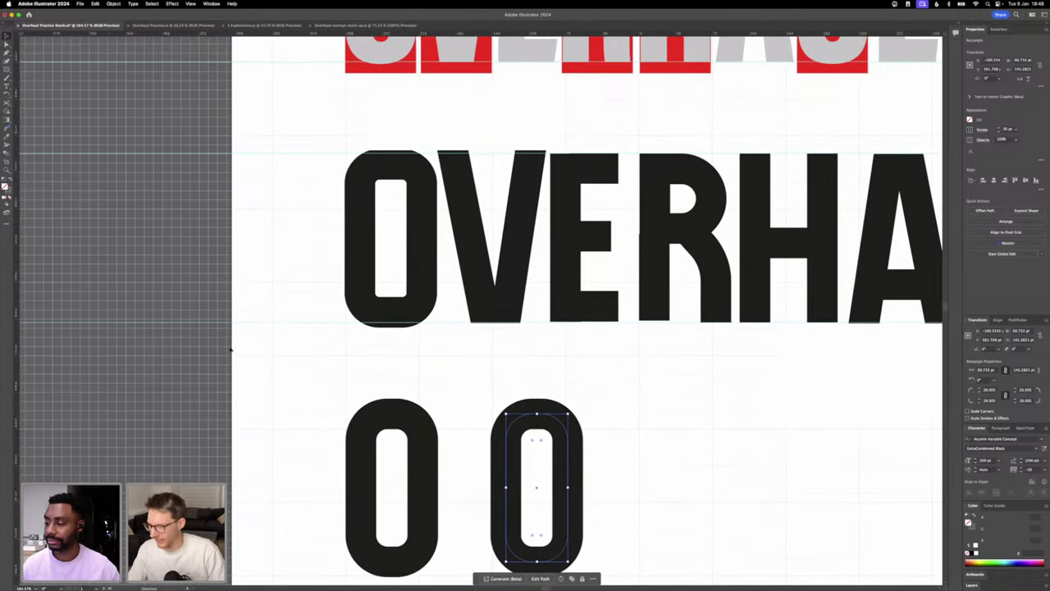
pyautogui.click(8, 179)
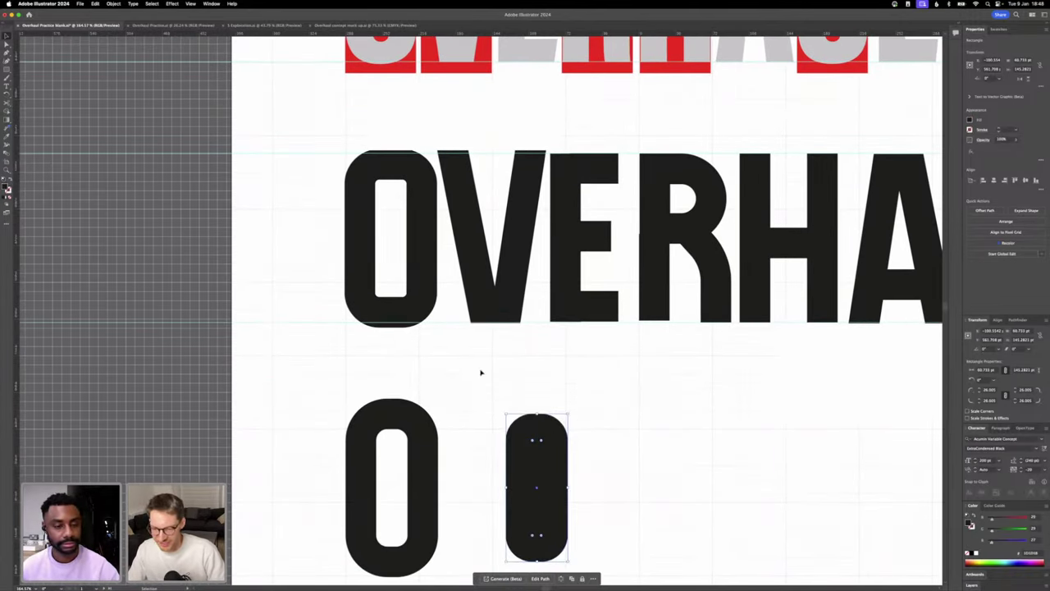
pyautogui.moveTo(525, 433)
pyautogui.mouseDown()
pyautogui.moveTo(379, 431)
pyautogui.moveTo(488, 466)
pyautogui.mouseUp()
pyautogui.click(445, 474)
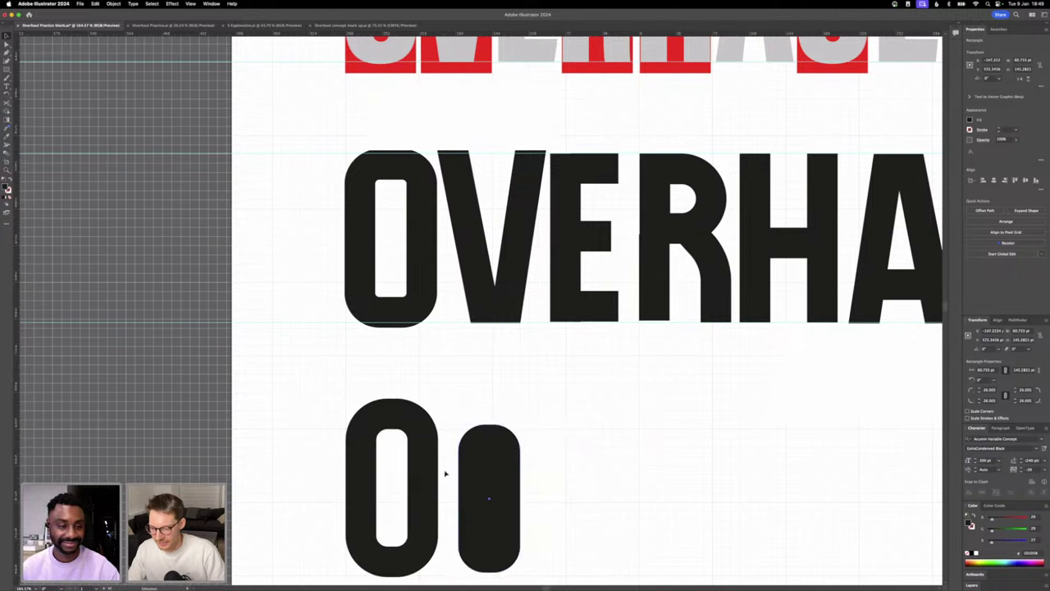
# - Outline the stroke of the rounded O beside the solid capsule
pyautogui.click(423, 466)
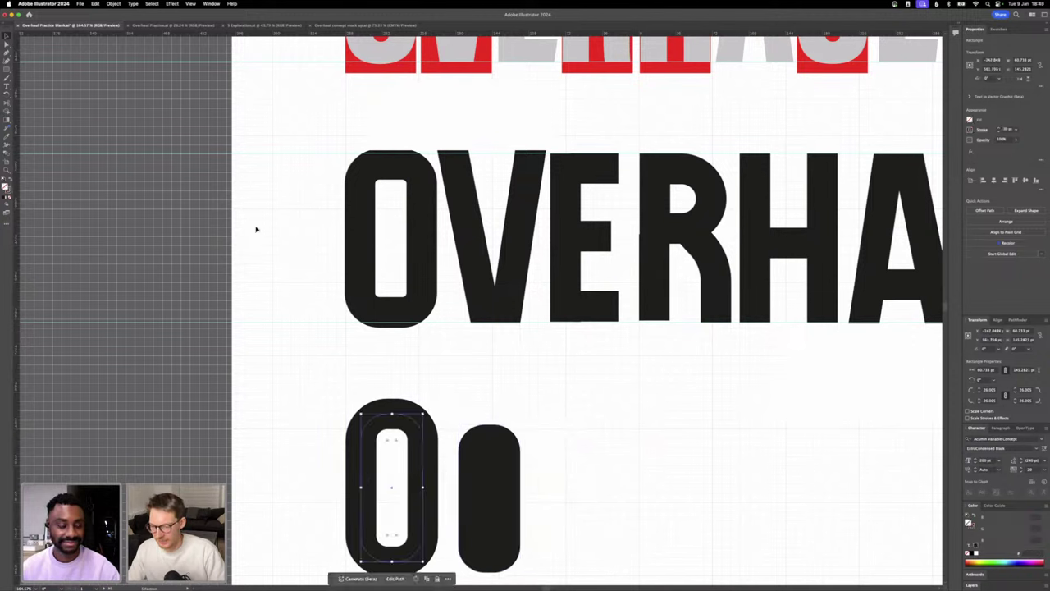
pyautogui.click(114, 4)
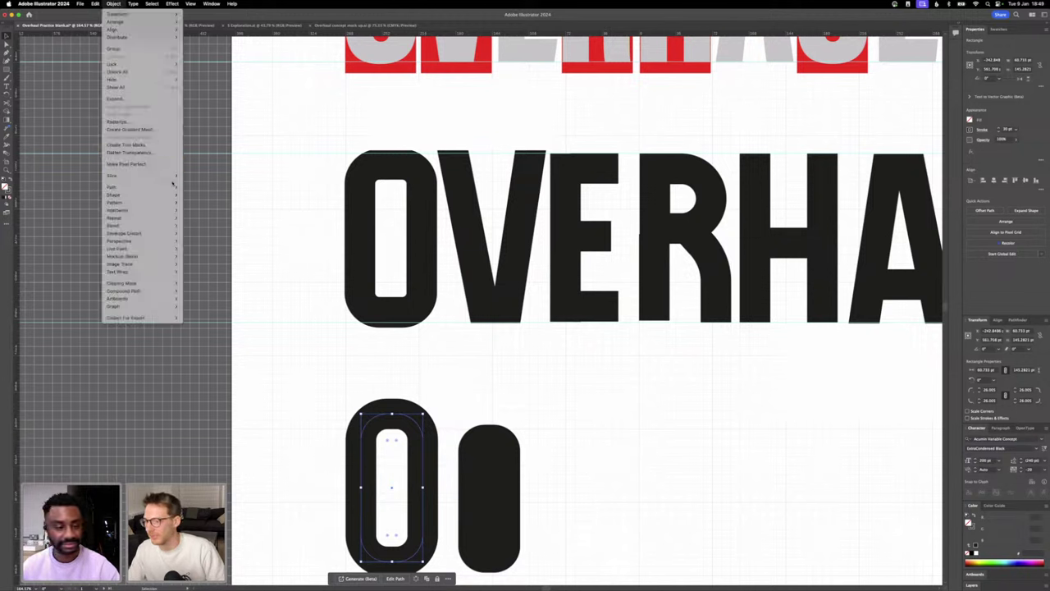
pyautogui.moveTo(174, 187)
pyautogui.click(220, 206)
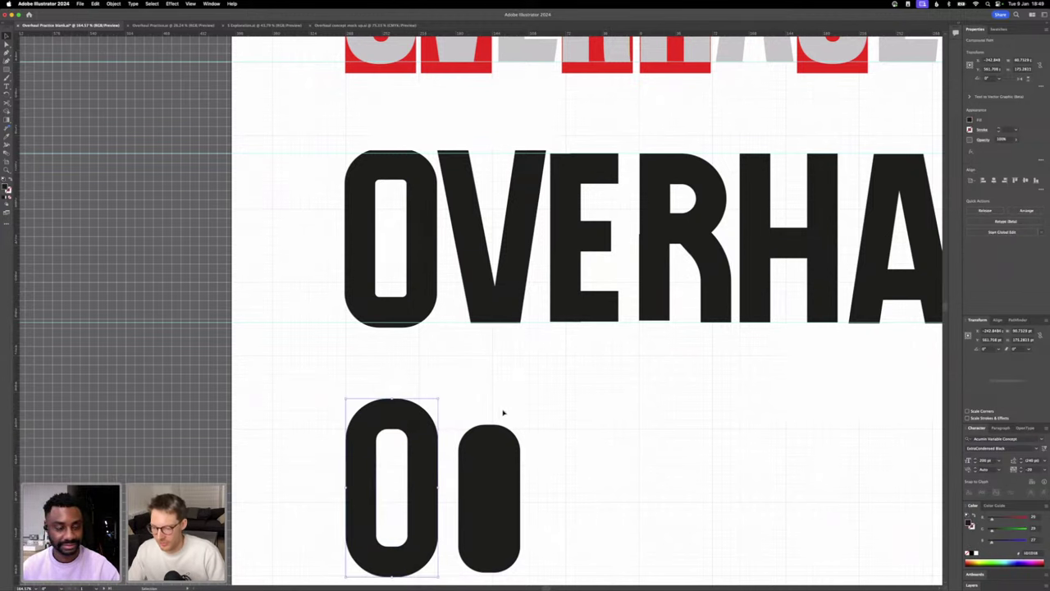
pyautogui.click(501, 443)
pyautogui.scroll(-5, 504, 402)
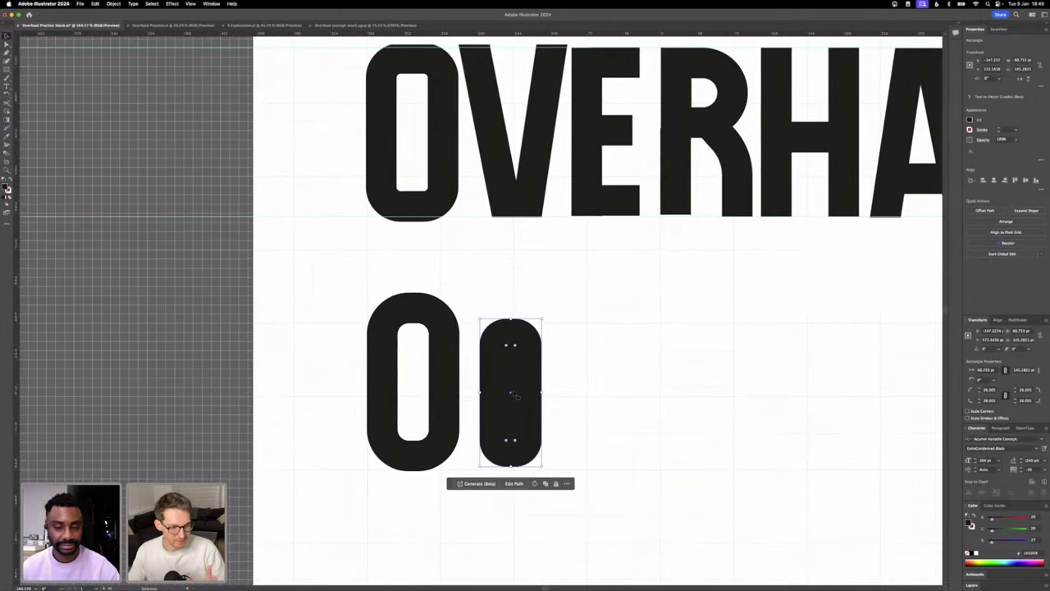
pyautogui.moveTo(499, 374); pyautogui.dragTo(404, 357)
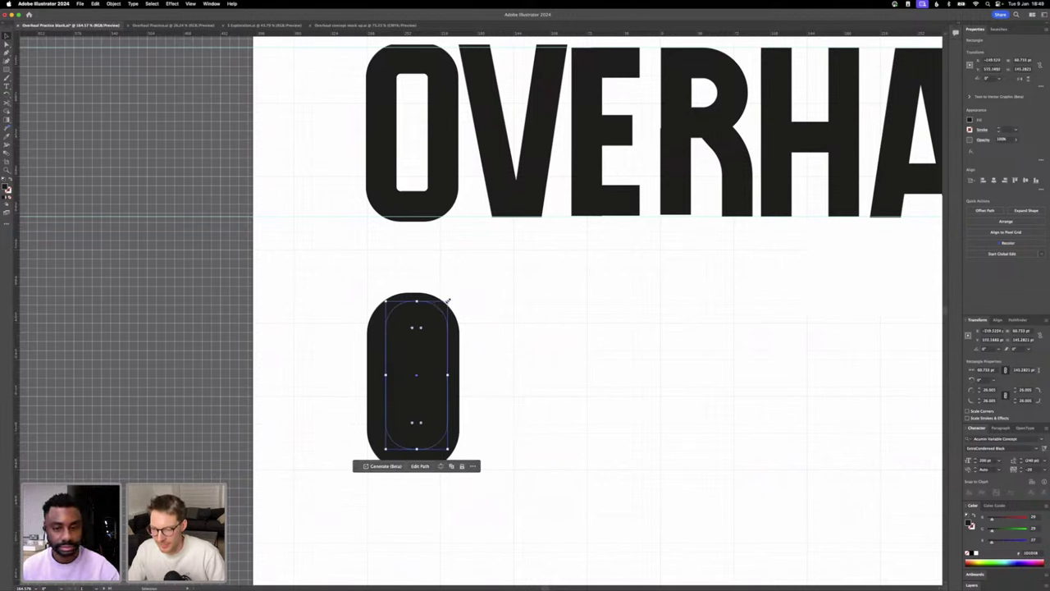
pyautogui.moveTo(447, 300)
pyautogui.mouseDown()
pyautogui.moveTo(434, 315)
pyautogui.moveTo(441, 308)
pyautogui.mouseUp()
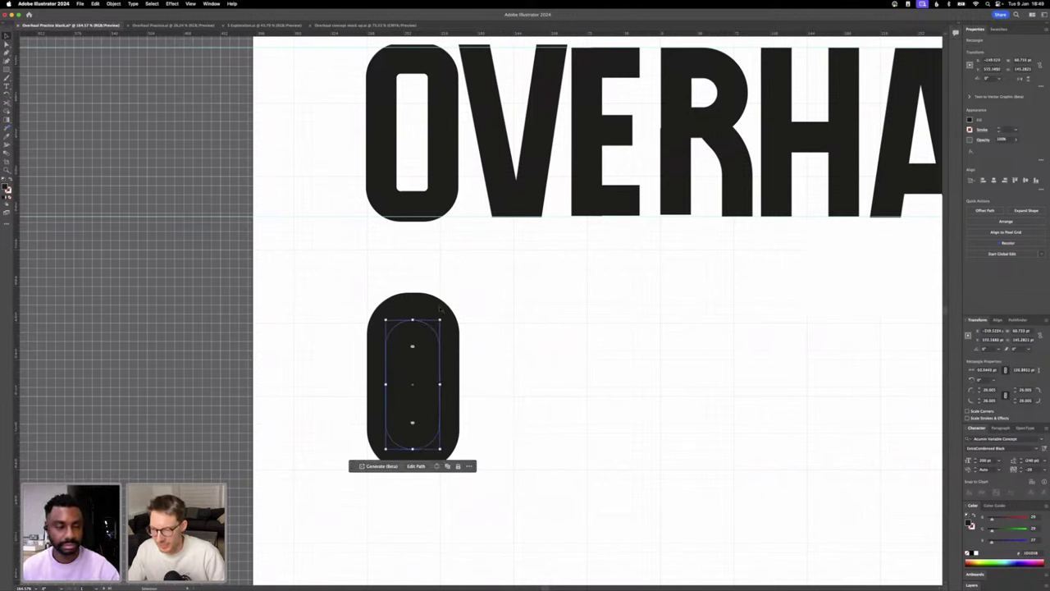
pyautogui.press('super+z')
pyautogui.press('super+z')
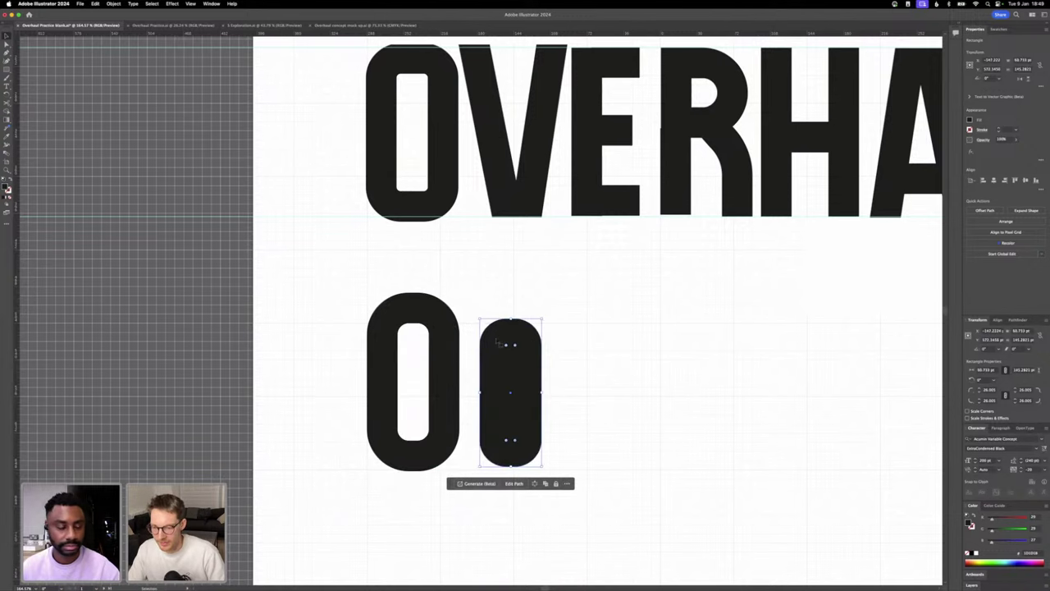
pyautogui.moveTo(499, 342); pyautogui.dragTo(485, 323)
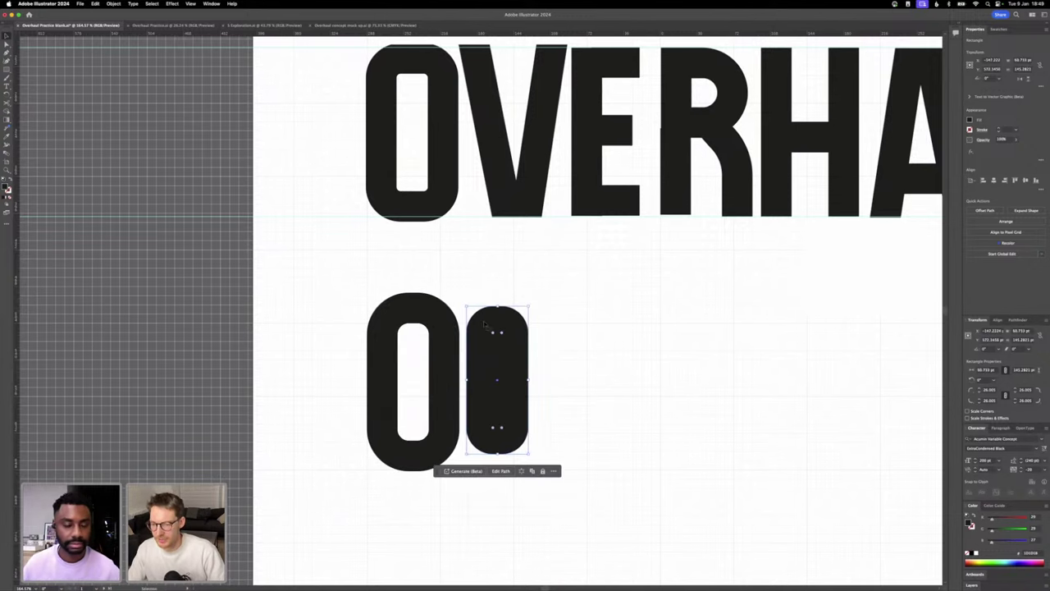
pyautogui.hotkey('ctrl', 'Right')
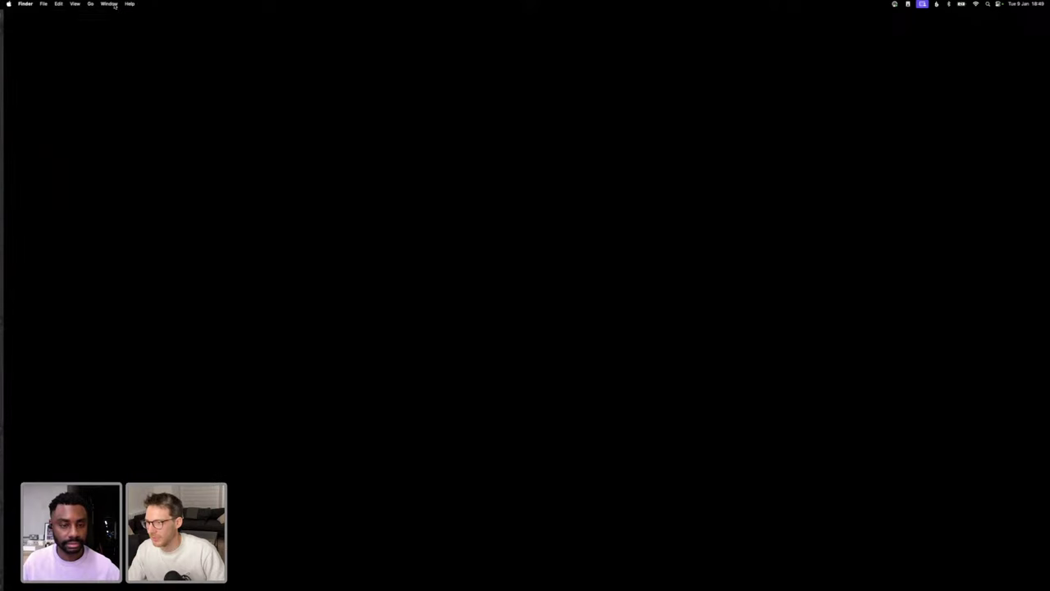
pyautogui.click(110, 4)
pyautogui.click(45, 78)
pyautogui.click(5, 4)
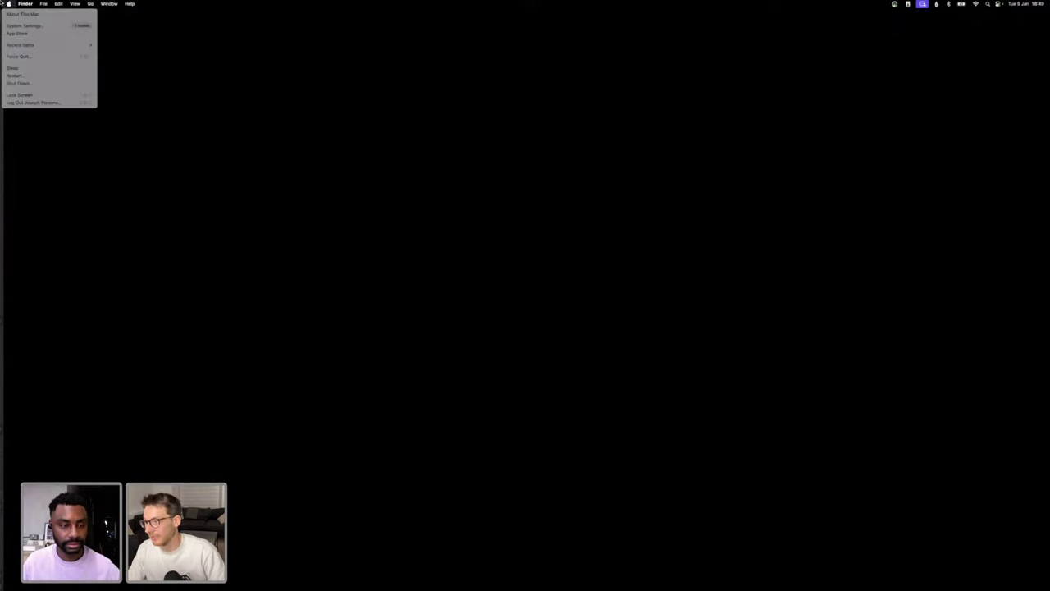
pyautogui.press('Escape')
pyautogui.hotkey('ctrl', 'Left')
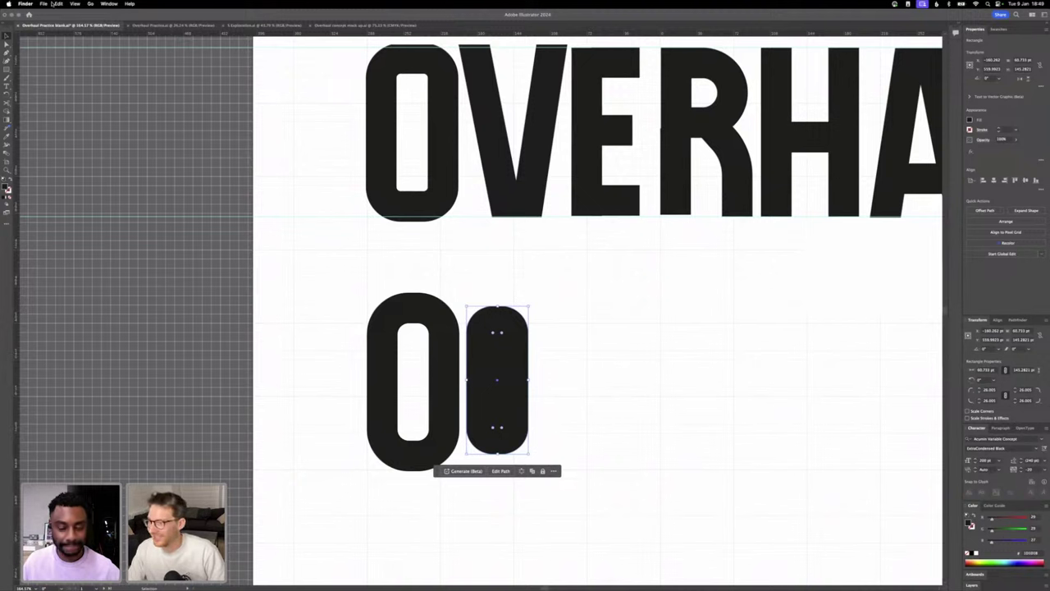
# - Place the solid capsule over the outlined O's counter and resize it to about 52 by 127 pt
pyautogui.click(309, 286)
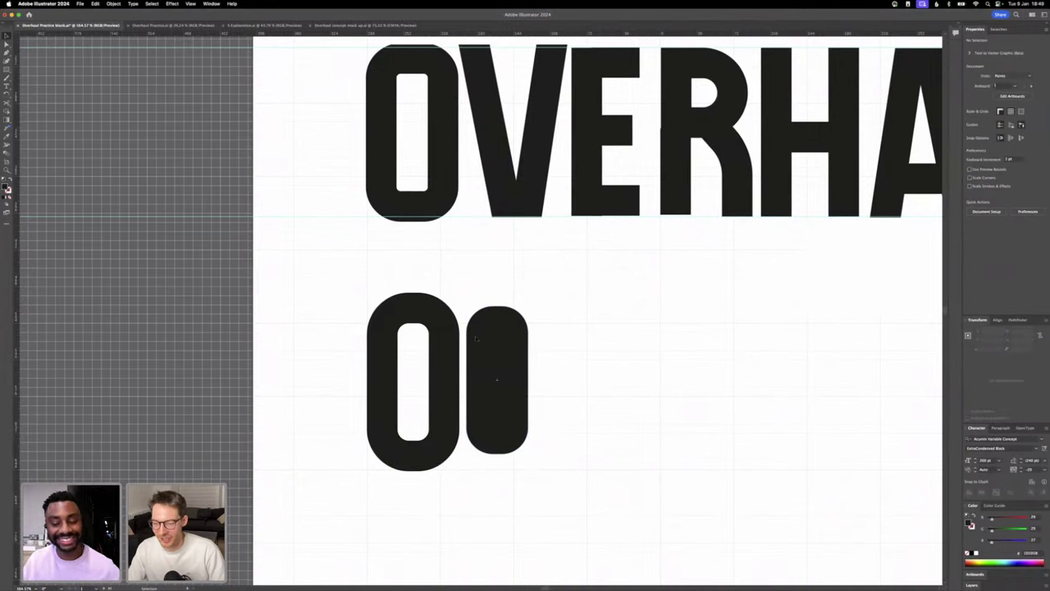
pyautogui.click(496, 373)
pyautogui.click(113, 4)
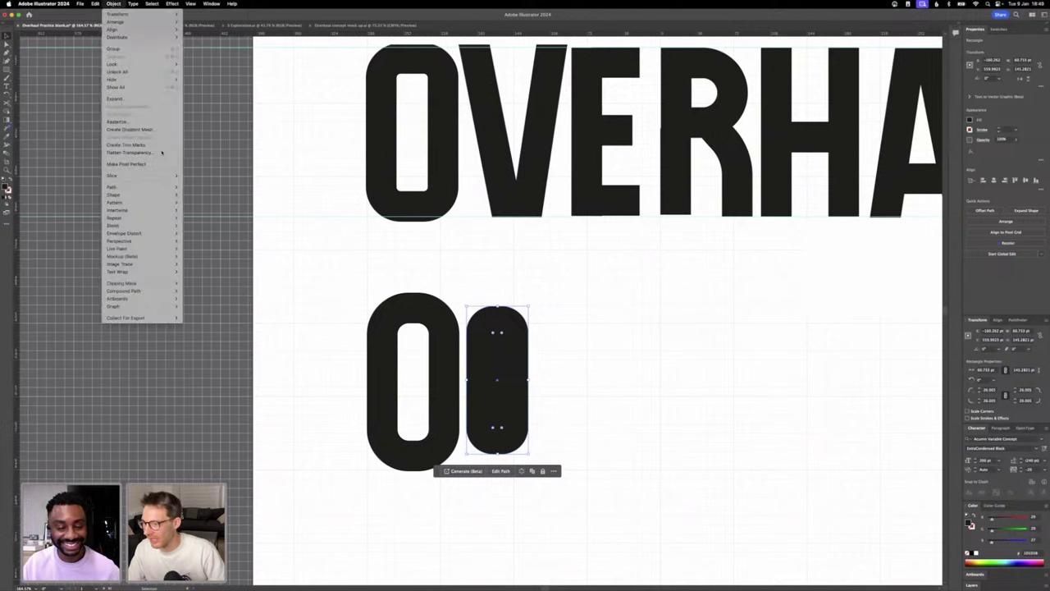
pyautogui.moveTo(155, 187)
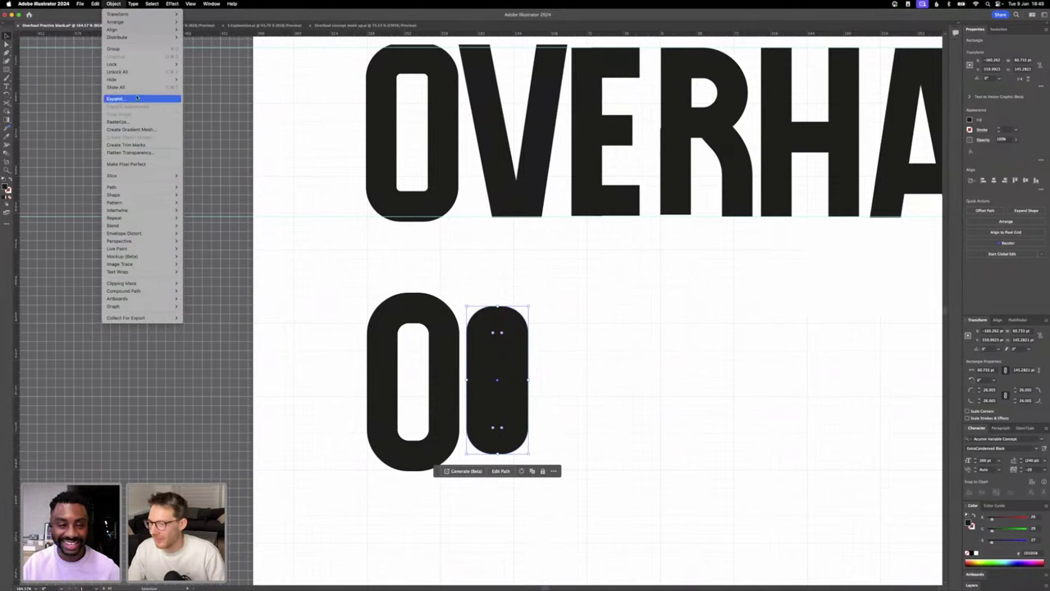
pyautogui.click(377, 202)
pyautogui.moveTo(517, 359); pyautogui.dragTo(435, 364)
pyautogui.moveTo(449, 460); pyautogui.dragTo(438, 448)
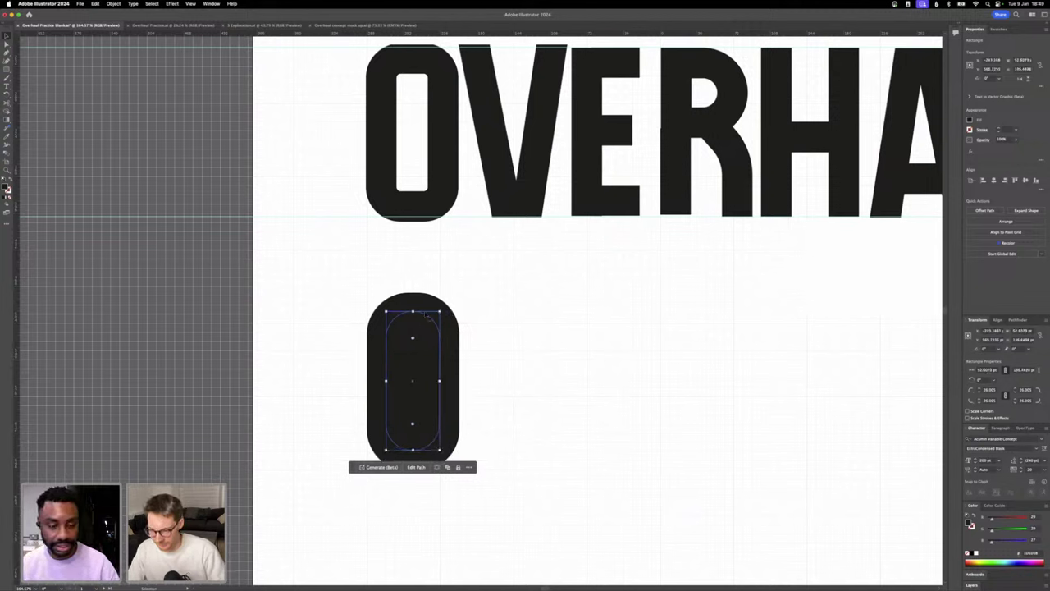
pyautogui.moveTo(440, 311); pyautogui.dragTo(440, 320)
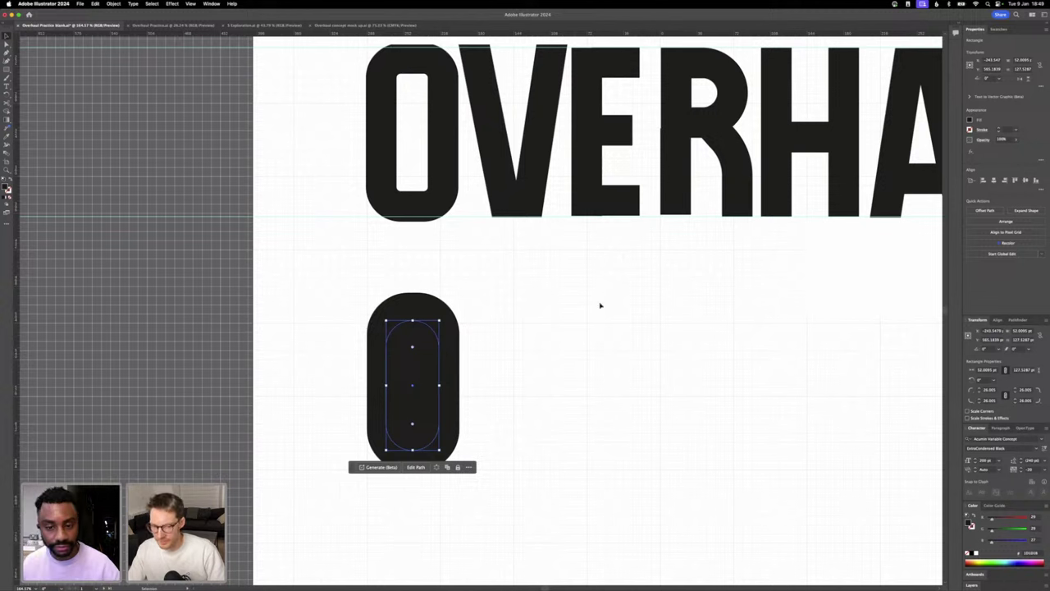
# - Nudge the solid capsule in small increments to centre it within the rounded O
pyautogui.press('Right')
pyautogui.press('Down')
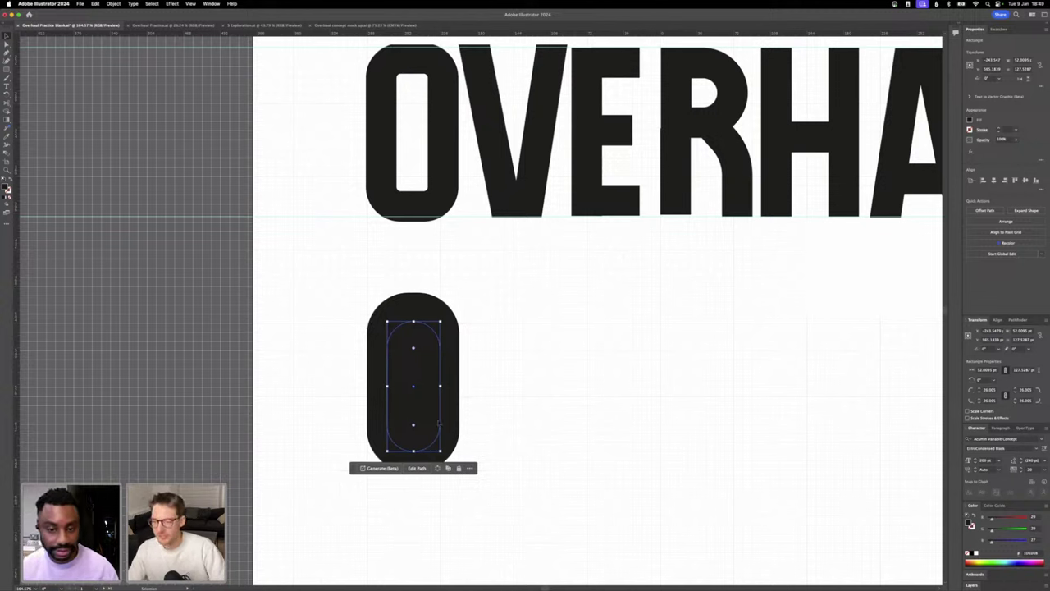
pyautogui.press('Up')
pyautogui.press('Up')
pyautogui.press('Up')
pyautogui.press('Up')
pyautogui.press('Down')
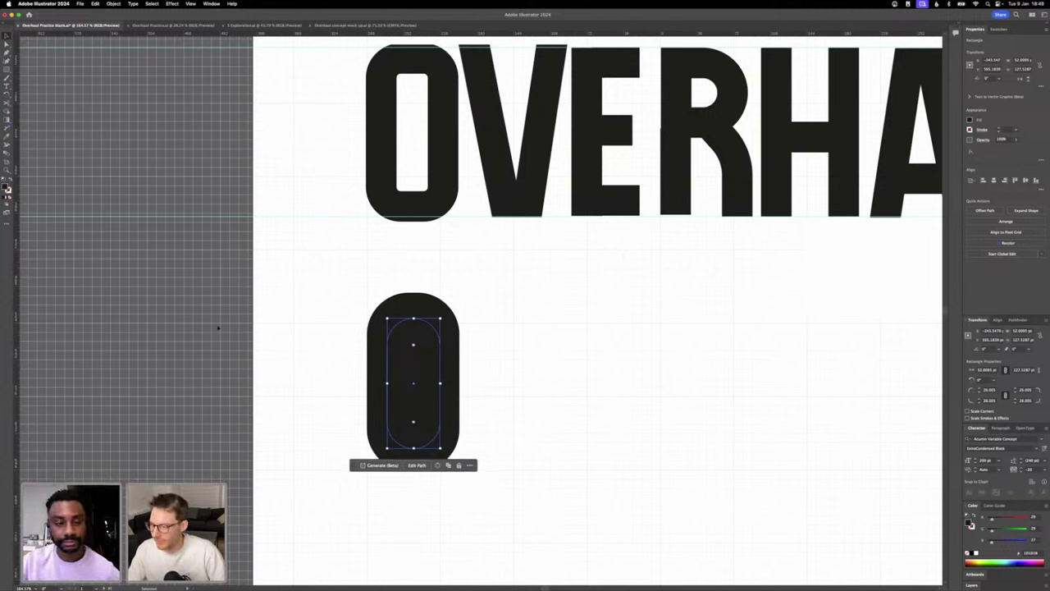
# - Fill the capsule over the rounded O with white to preview it as the counter
pyautogui.doubleClick(7, 188)
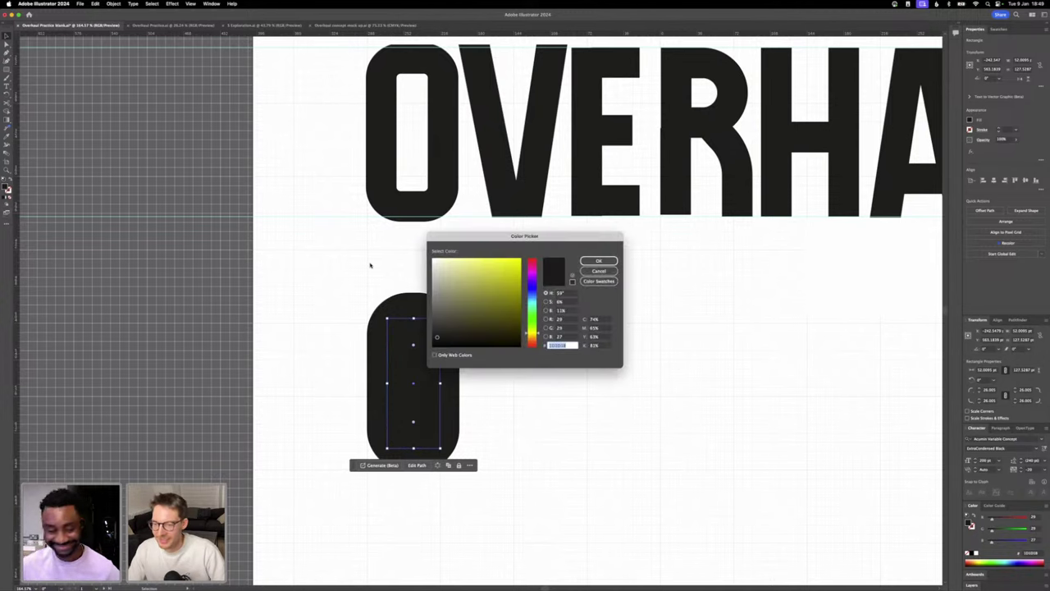
pyautogui.moveTo(456, 289); pyautogui.dragTo(425, 247)
pyautogui.press('Return')
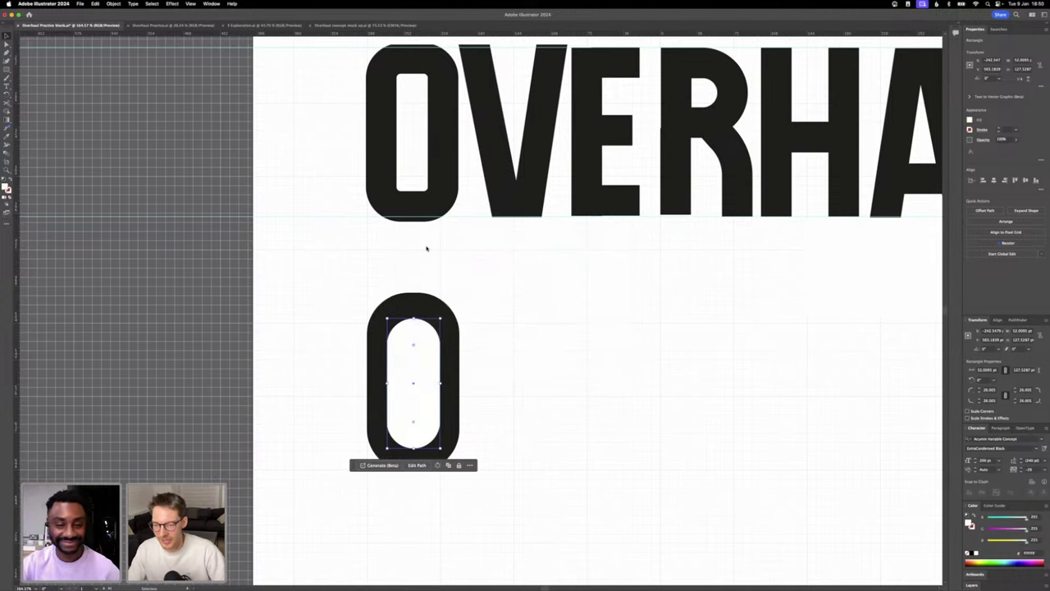
pyautogui.click(516, 308)
pyautogui.scroll(-2, 516, 311)
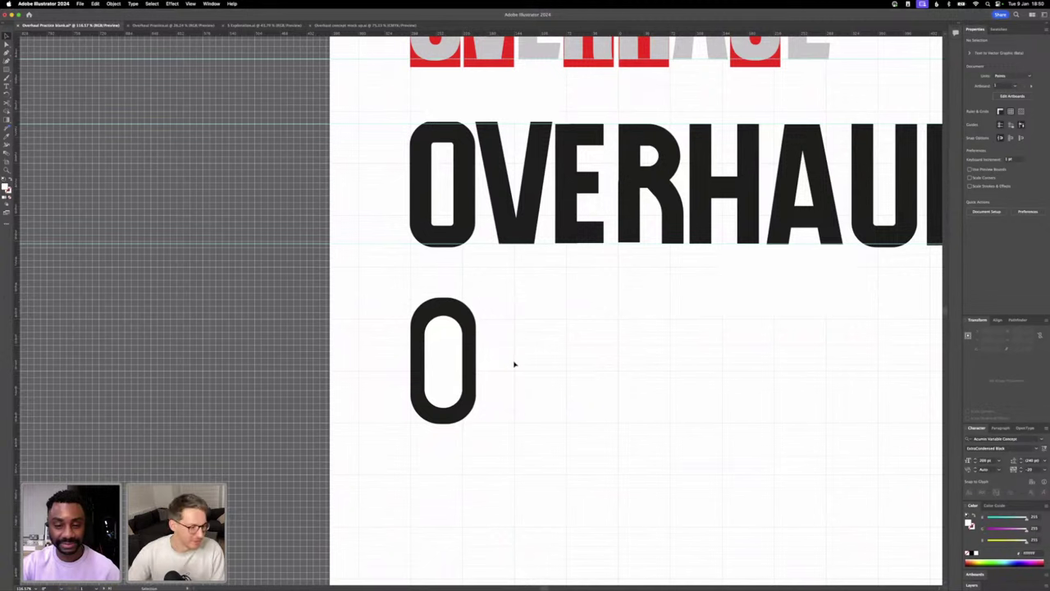
# - Try shortening the white capsule from its centre to about 52 by 103 pt, and undo the resize and the white fill
pyautogui.click(453, 341)
pyautogui.scroll(3, 452, 342)
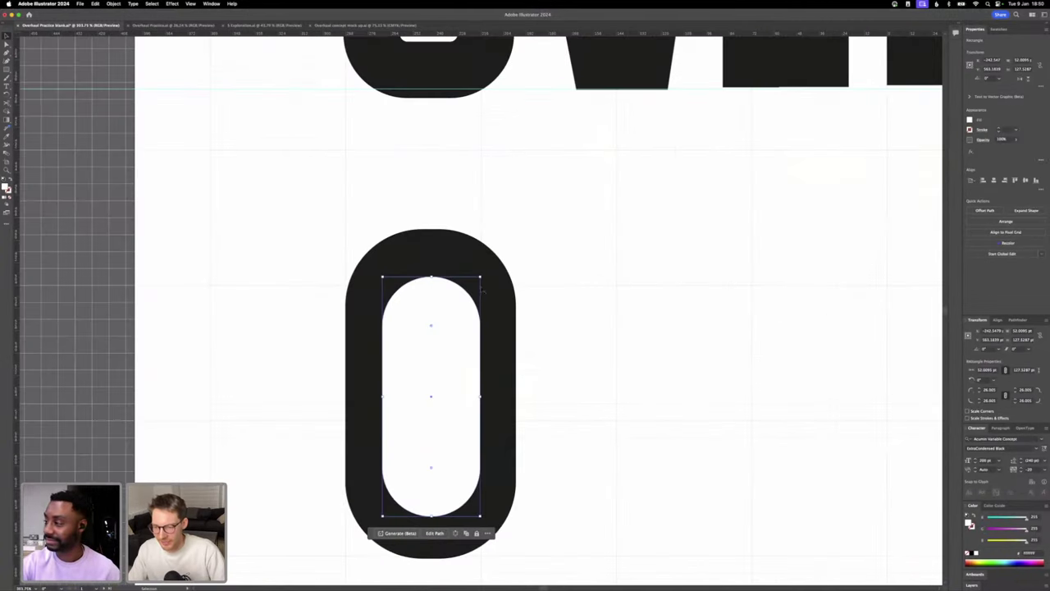
pyautogui.moveTo(480, 276); pyautogui.dragTo(481, 299)
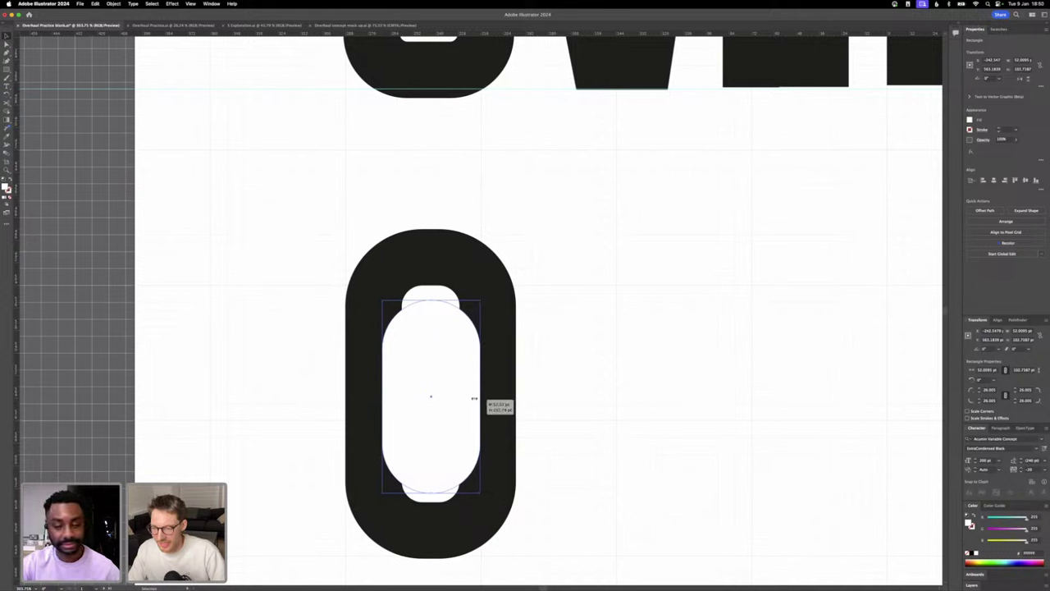
pyautogui.press('super+z')
pyautogui.press('super+z')
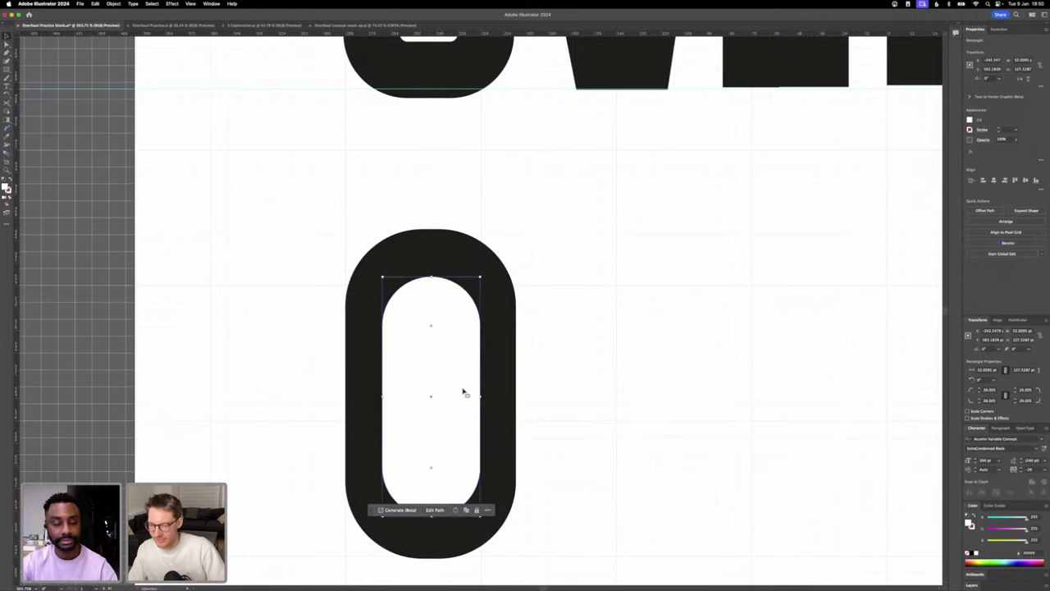
pyautogui.press('v')
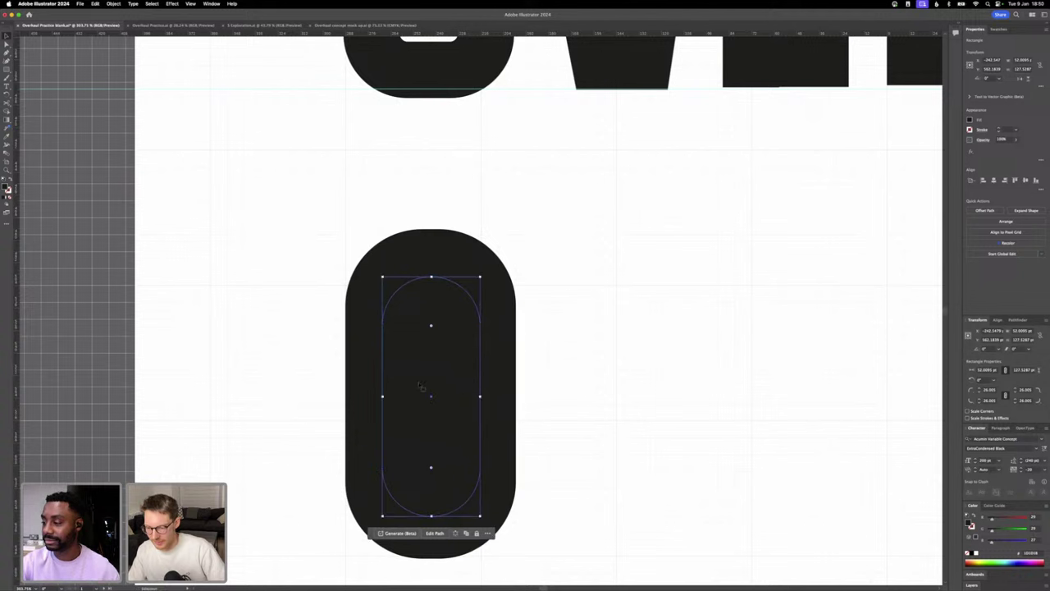
pyautogui.click(82, 4)
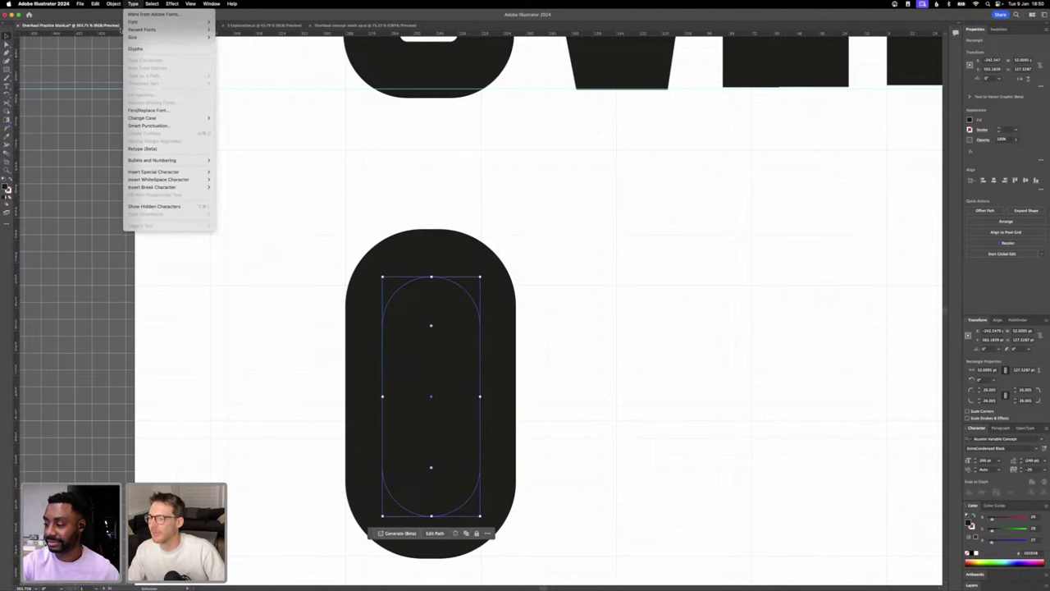
pyautogui.moveTo(113, 3)
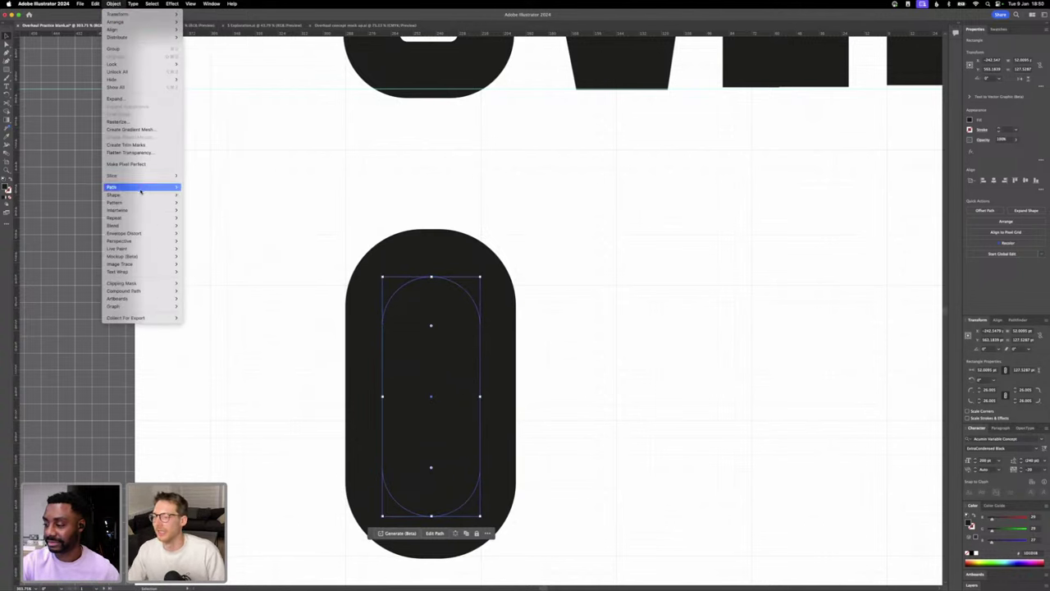
pyautogui.moveTo(139, 187)
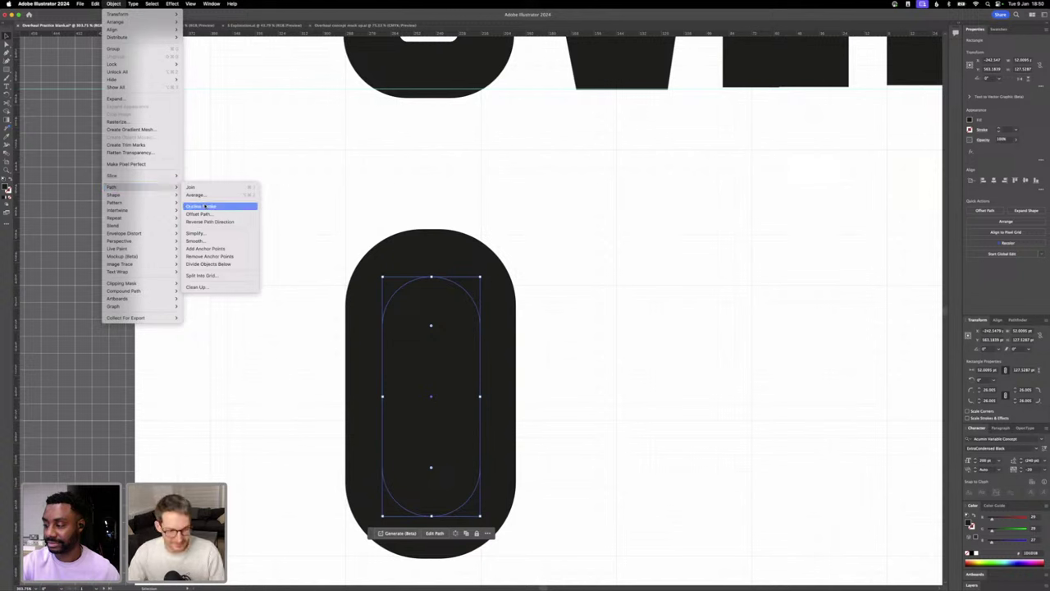
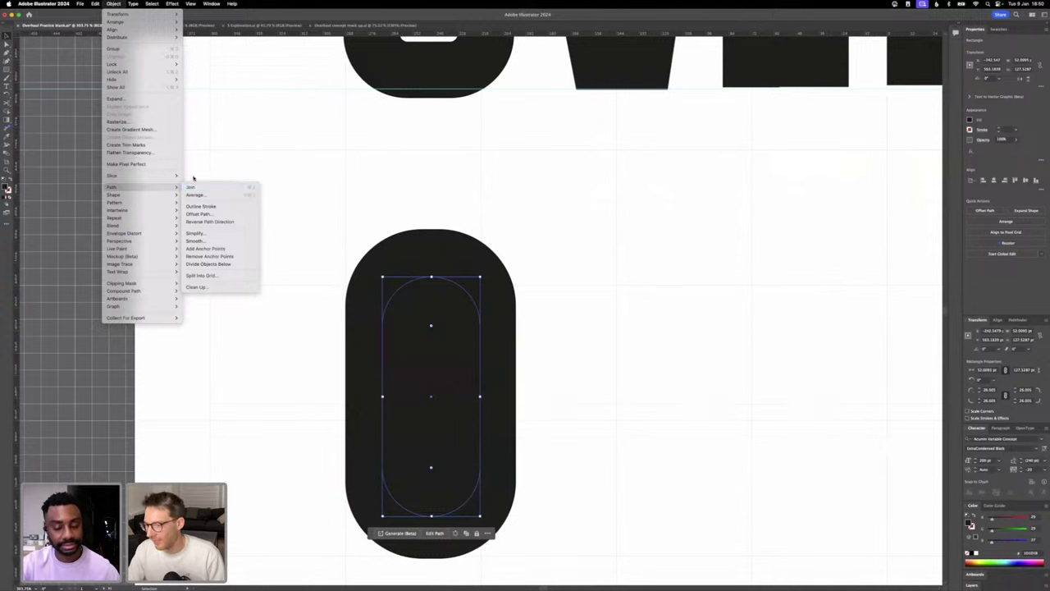
pyautogui.click(146, 101)
# - Move the black capsule out beside the O and back over its counter, and select it there
pyautogui.moveTo(450, 320); pyautogui.dragTo(627, 317)
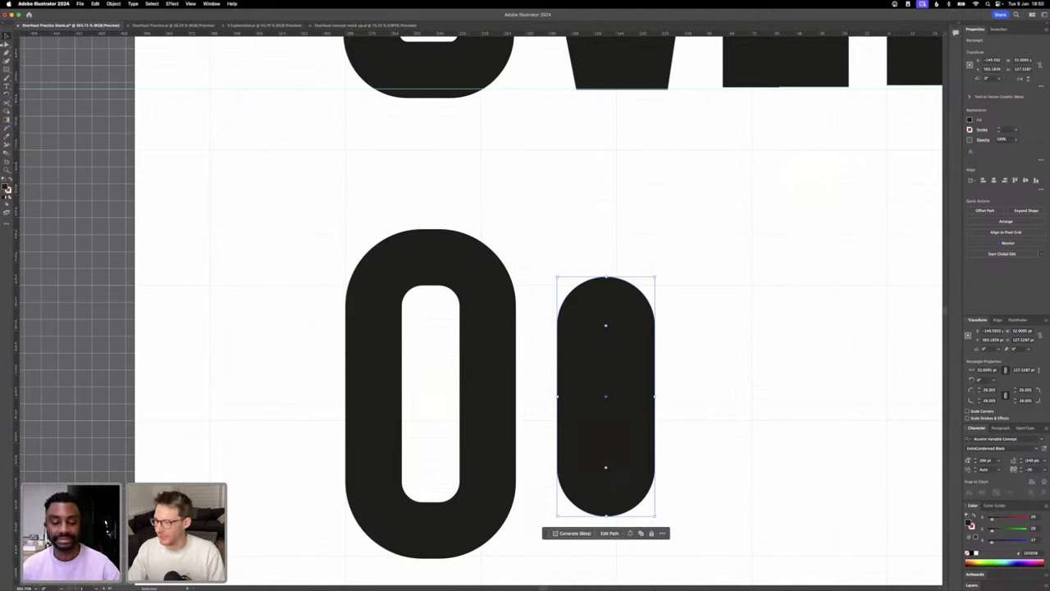
pyautogui.click(493, 187)
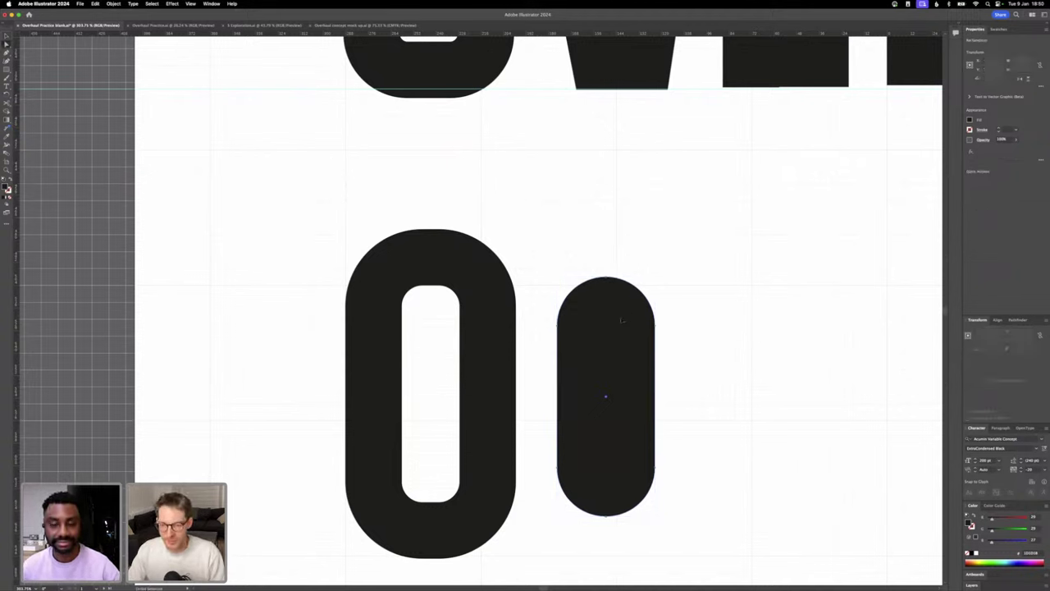
pyautogui.moveTo(622, 320); pyautogui.dragTo(449, 312)
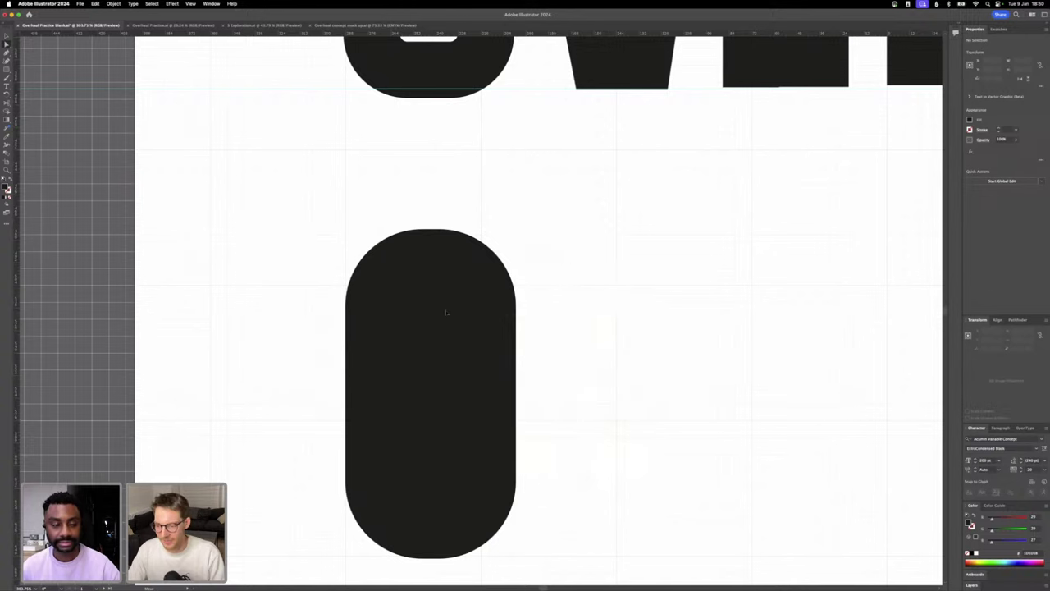
pyautogui.click(446, 312)
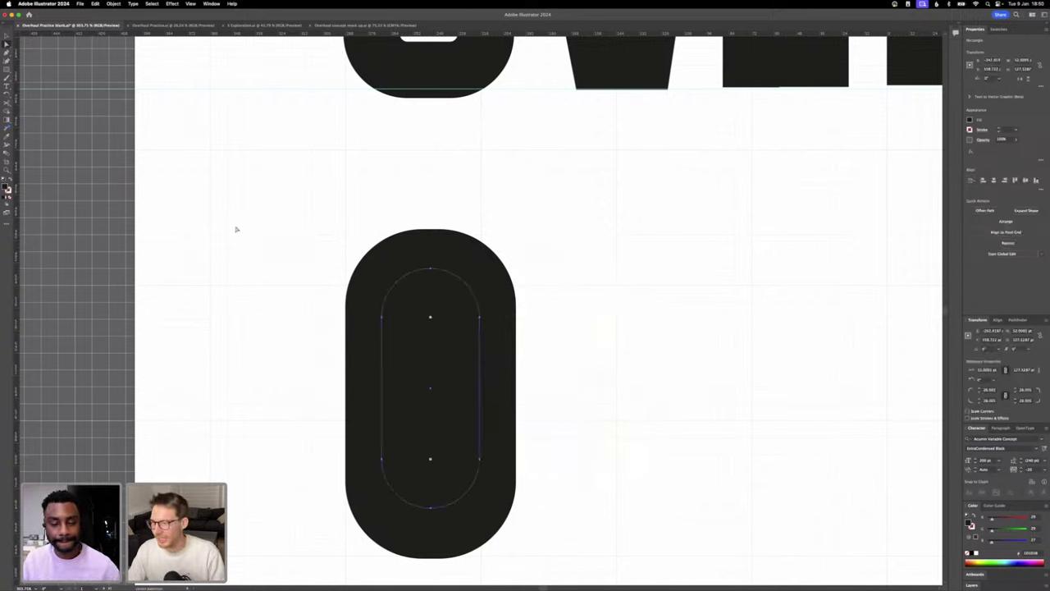
# - Set the fill of the repositioned capsule inside the O to white
pyautogui.press('a')
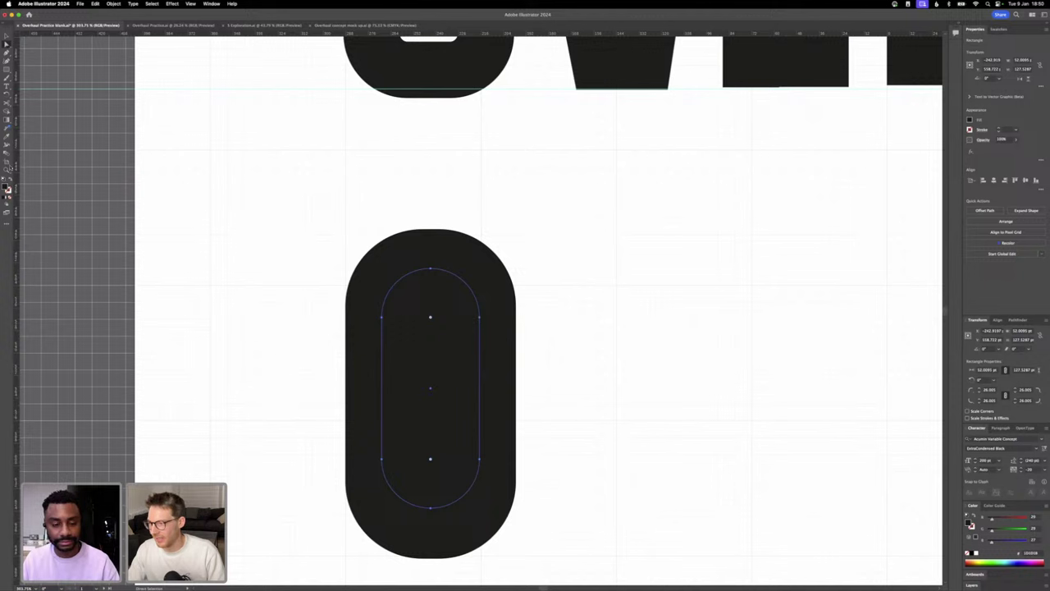
pyautogui.doubleClick(5, 188)
pyautogui.moveTo(469, 282); pyautogui.dragTo(391, 223)
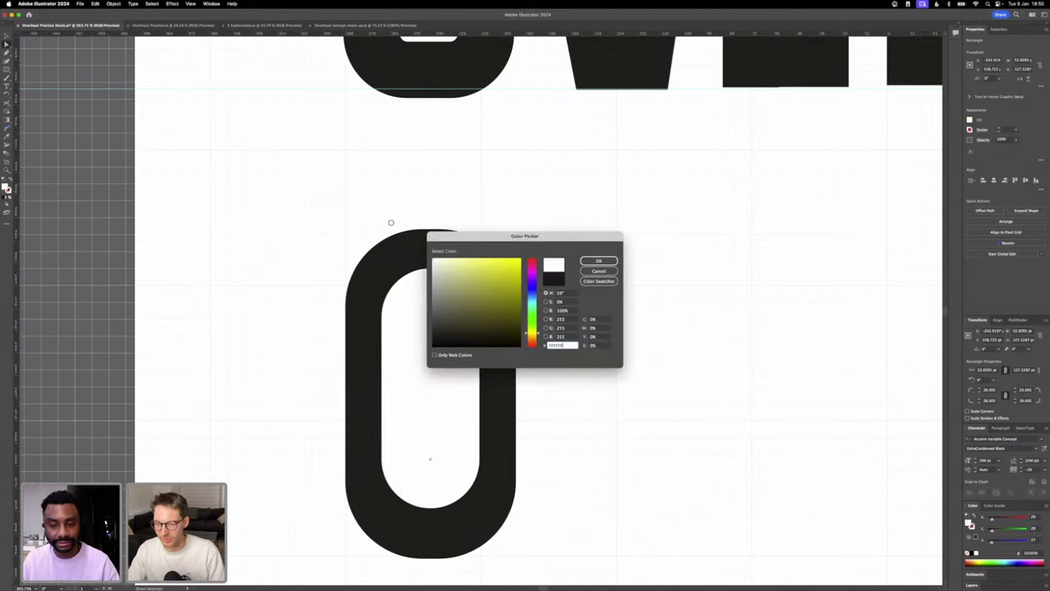
pyautogui.click(598, 260)
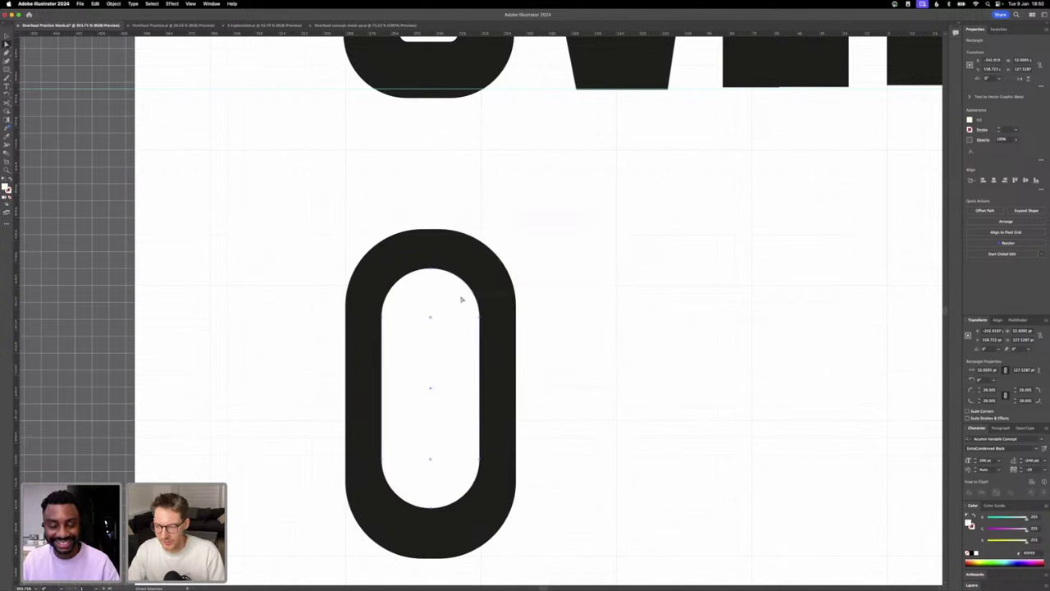
# - Try shortening the white capsule from its upper end to about 52 by 93 pt
pyautogui.click(6, 38)
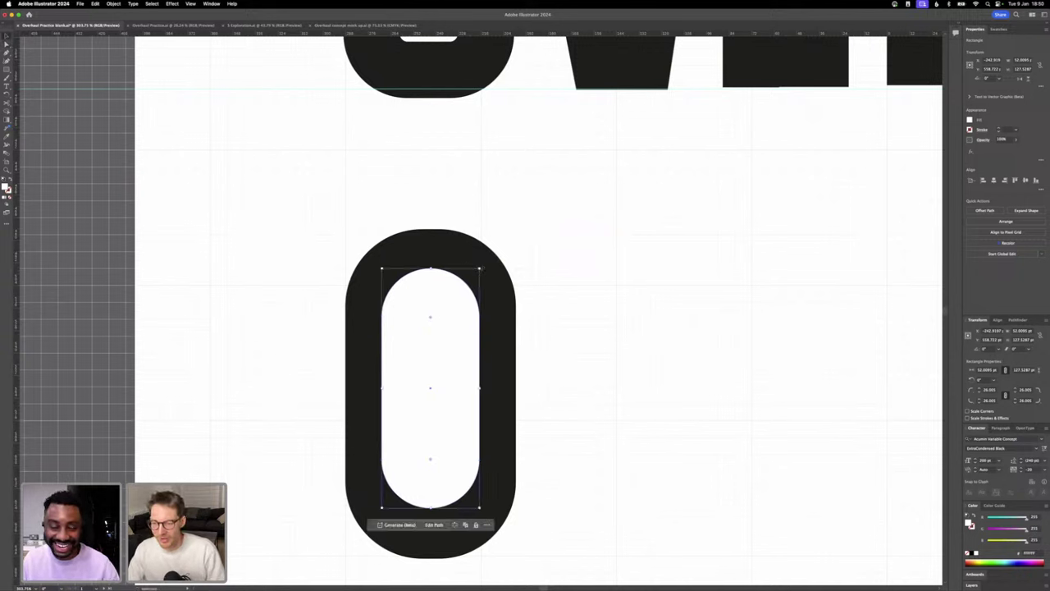
pyautogui.moveTo(480, 267); pyautogui.dragTo(480, 333)
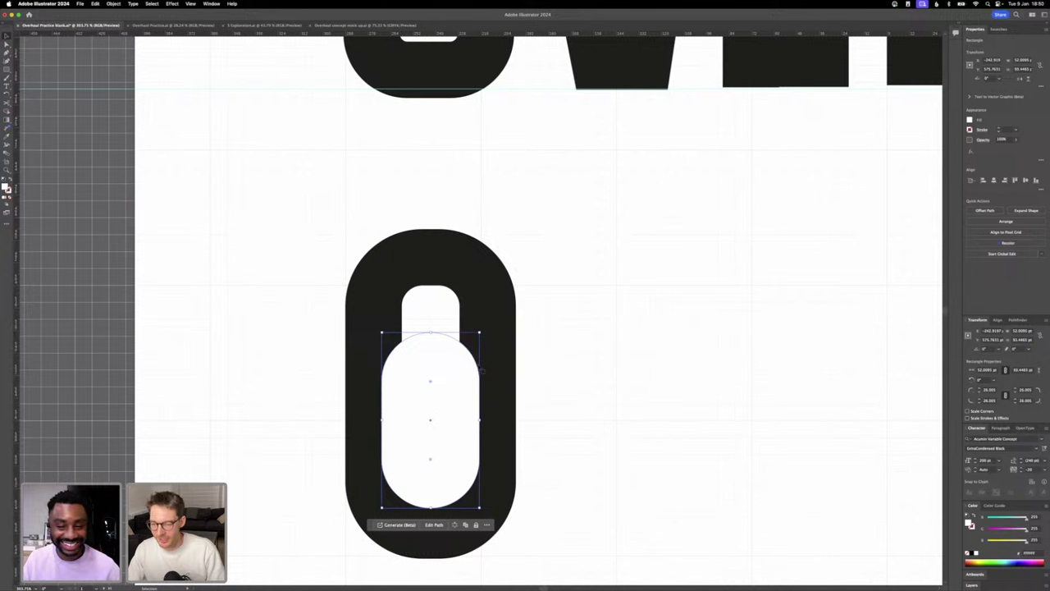
pyautogui.click(484, 384)
pyautogui.click(473, 395)
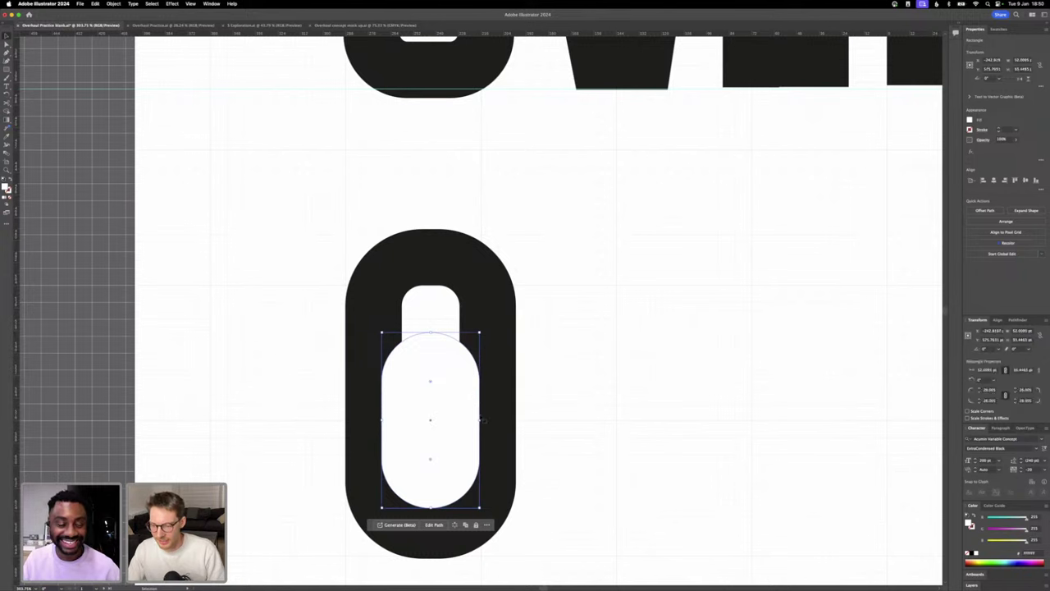
pyautogui.moveTo(479, 420); pyautogui.dragTo(448, 417)
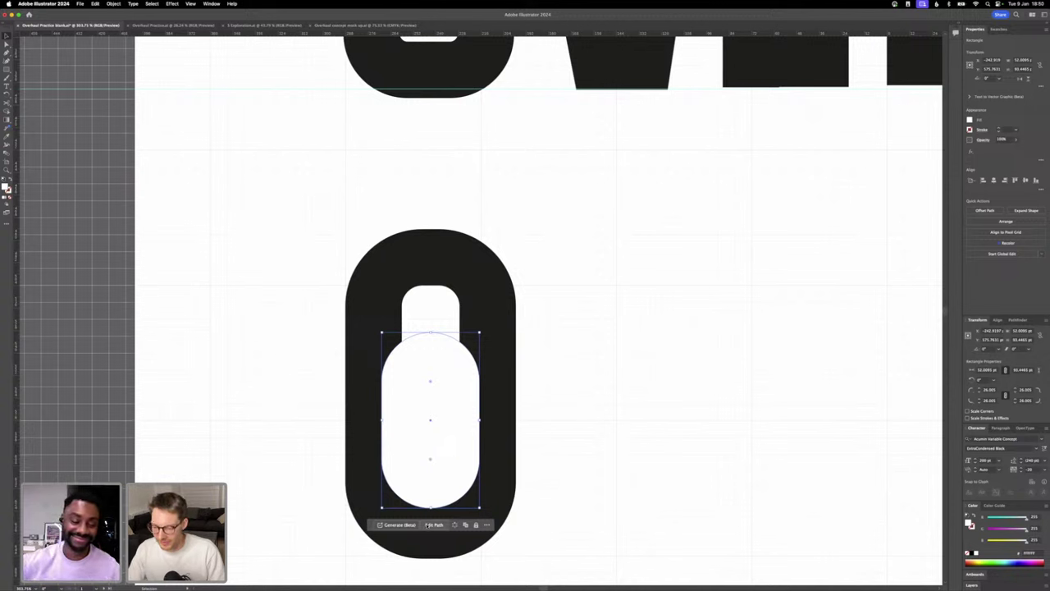
# - Delete the white capsule covering the O's original counter
pyautogui.click(487, 525)
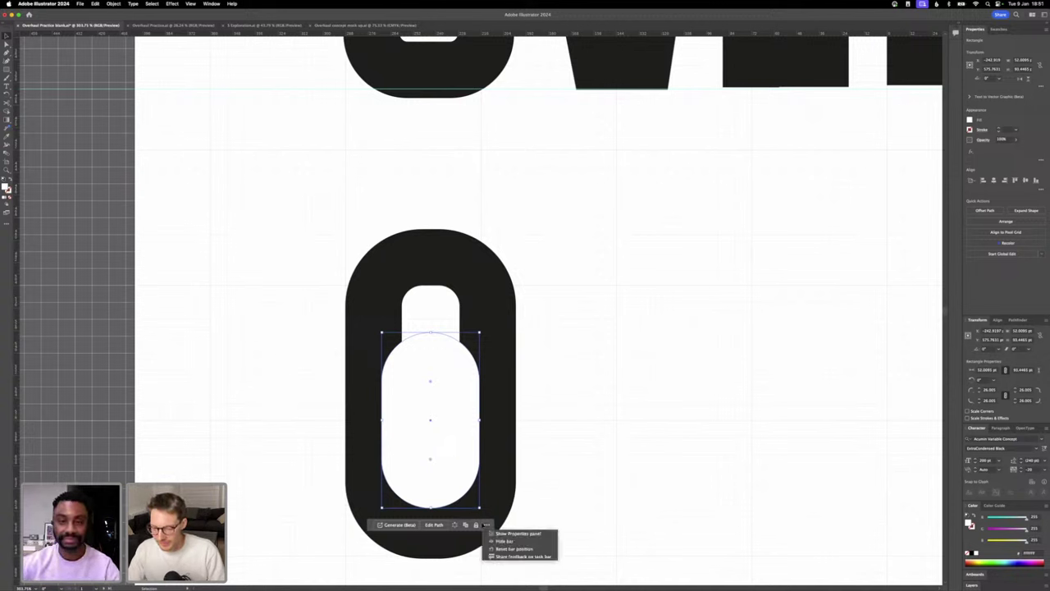
pyautogui.press('Delete')
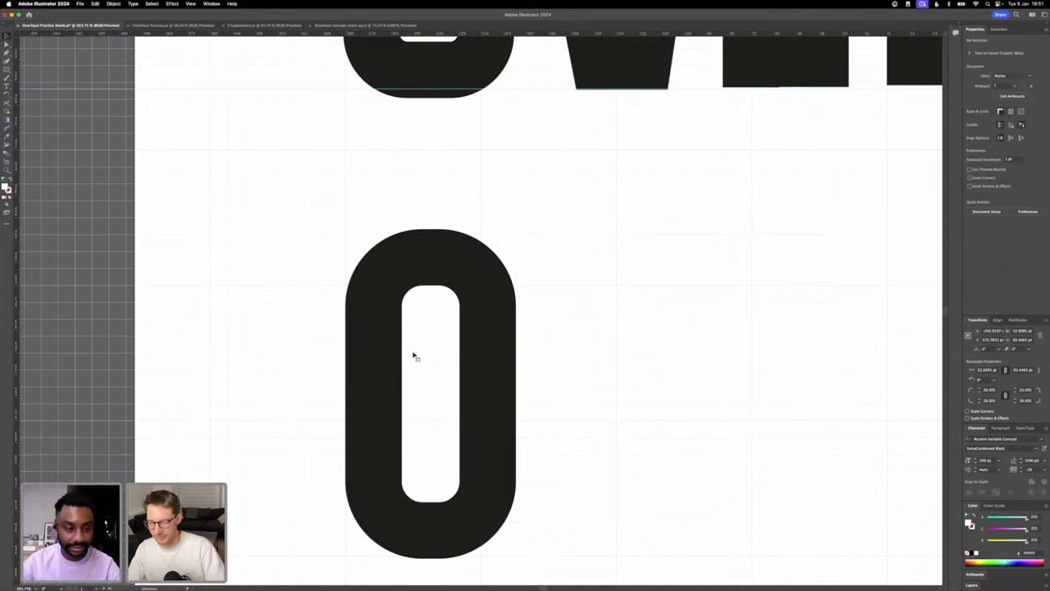
# - Move the two anchor points on the upper edge of the O's counter 3 pt inward each, narrowing the flat segment between them
pyautogui.scroll(-2, 430, 355)
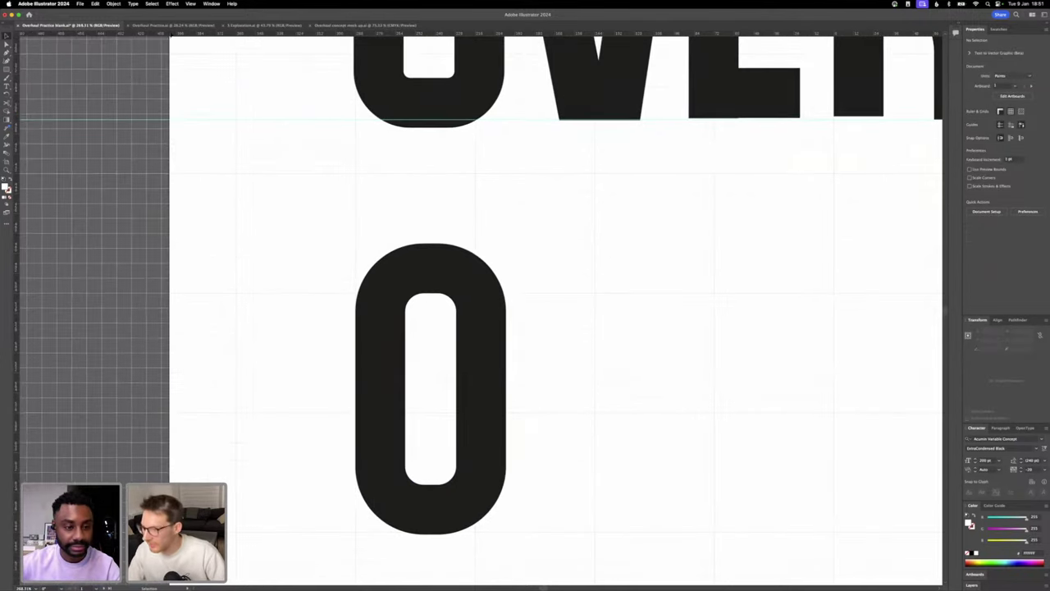
pyautogui.press('a')
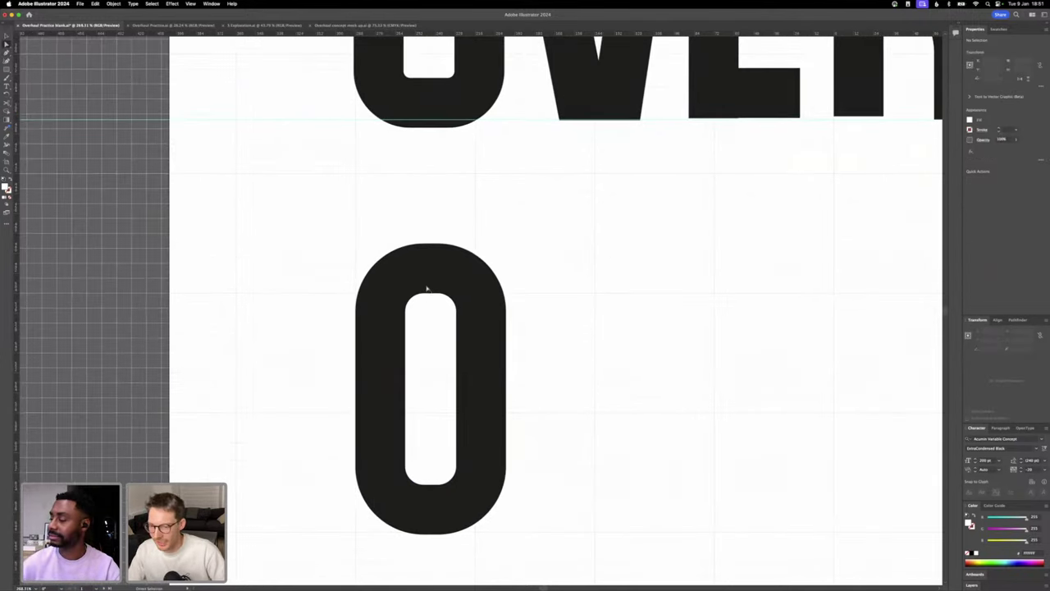
pyautogui.click(429, 292)
pyautogui.scroll(5, 430, 295)
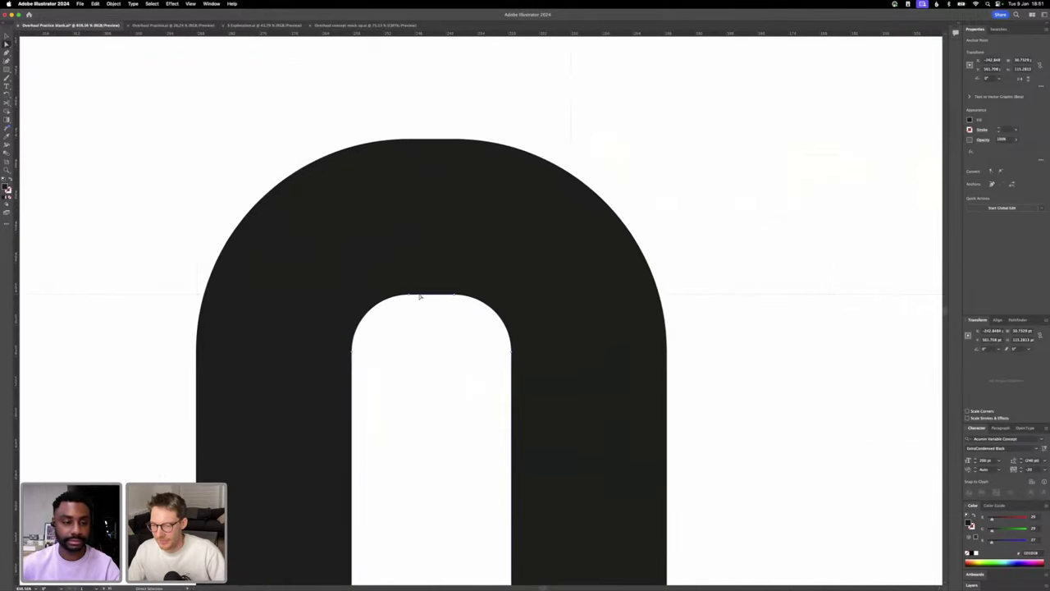
pyautogui.click(408, 295)
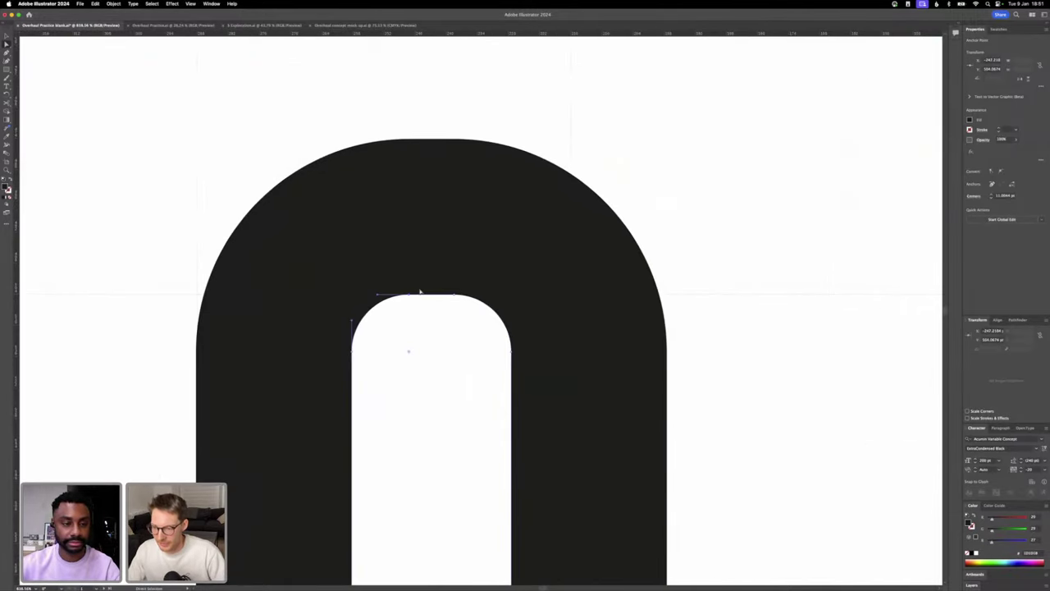
pyautogui.press('Right')
pyautogui.press('Right')
pyautogui.press('Right')
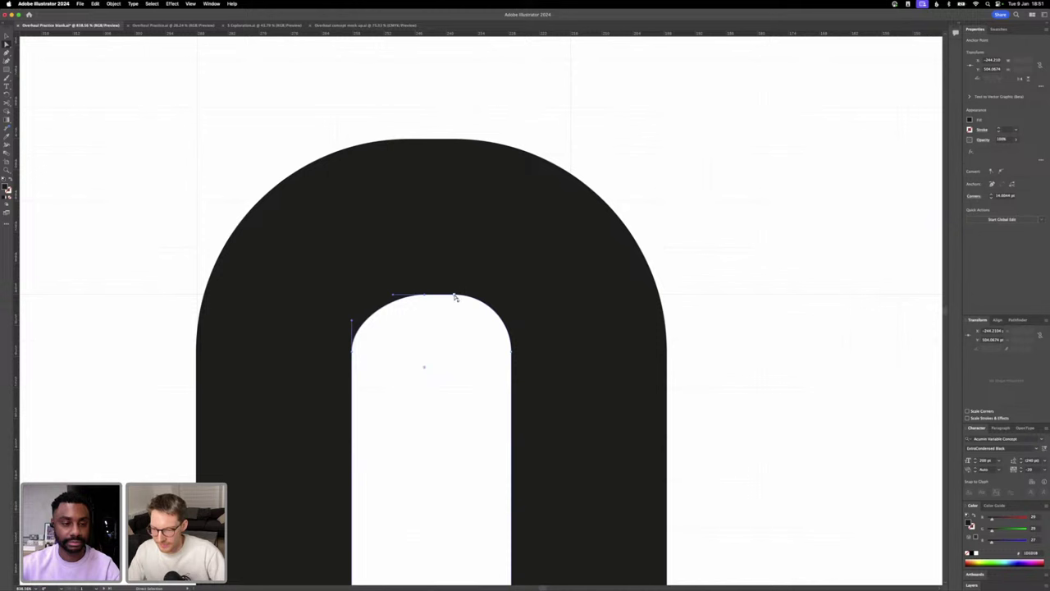
pyautogui.press('Right')
pyautogui.press('Right')
pyautogui.press('Right')
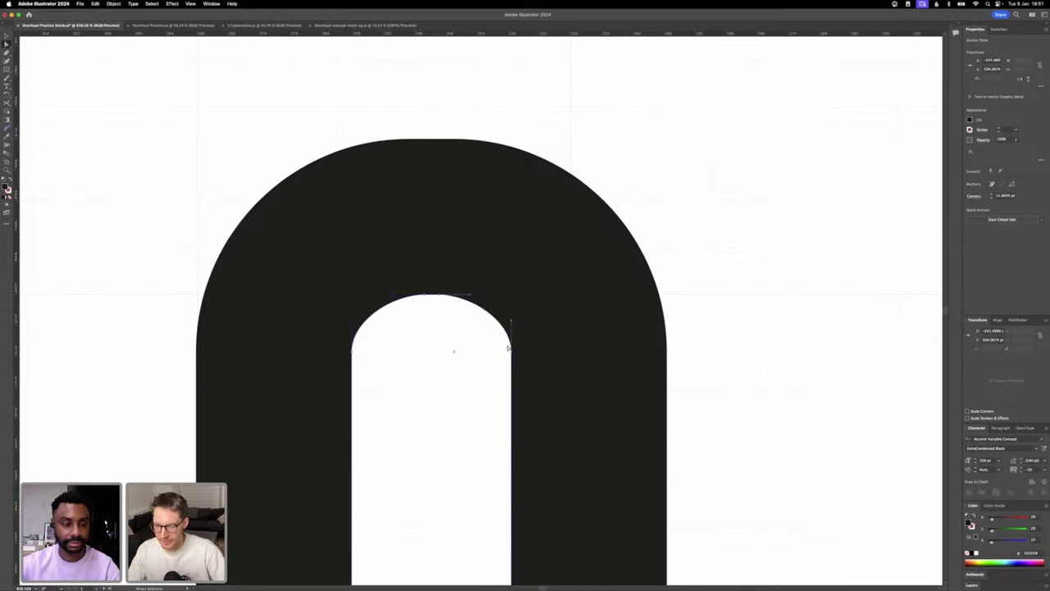
# - Move the counter's two upper side anchor points down 10 pt together, and select the left one for curve adjustment
pyautogui.click(511, 351)
pyautogui.keyDown('shift'); pyautogui.click(352, 352); pyautogui.keyUp('shift')
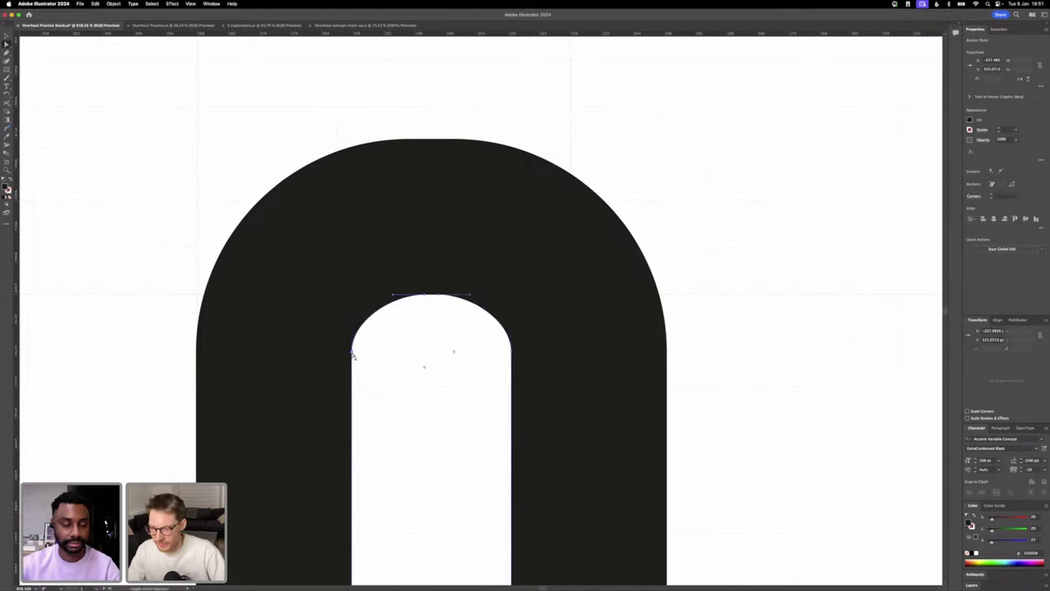
pyautogui.hotkey('shift', 'Down')
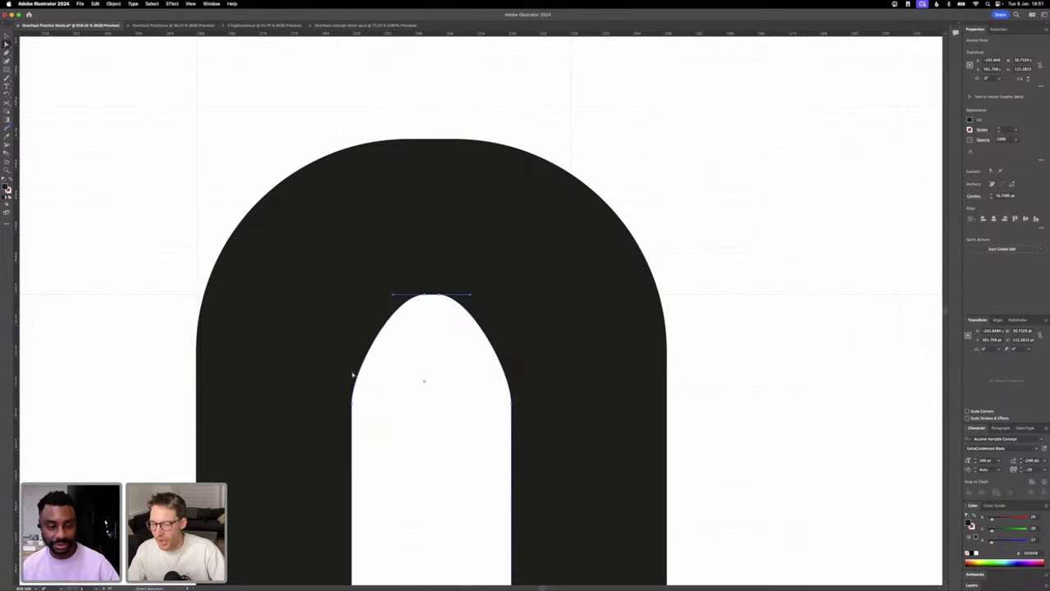
pyautogui.click(352, 402)
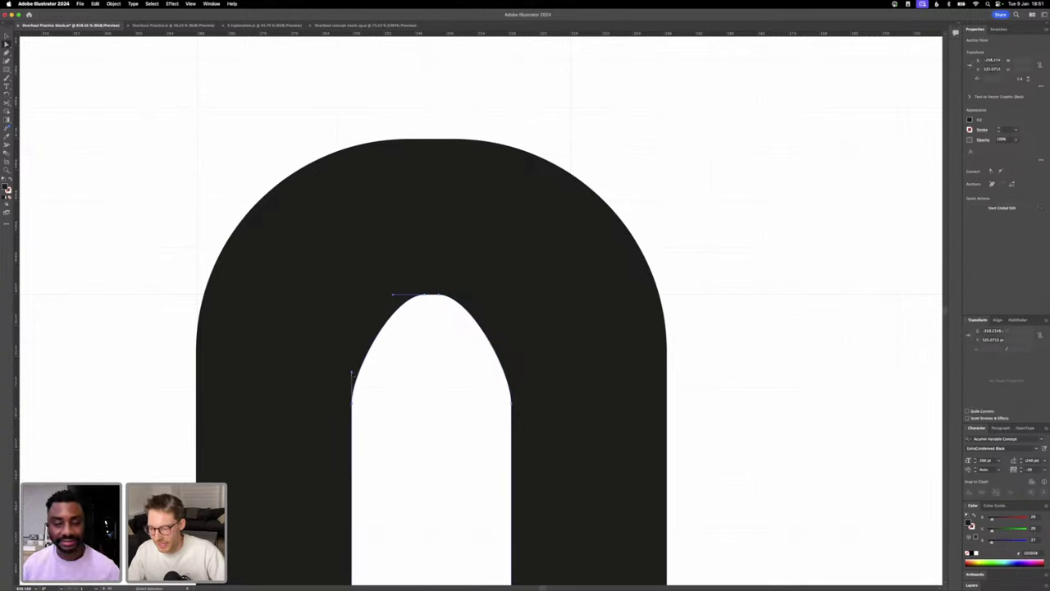
# - Try lengthening the upward curve handle on the left side anchor of the counter's upper end
pyautogui.moveTo(352, 373); pyautogui.dragTo(352, 321)
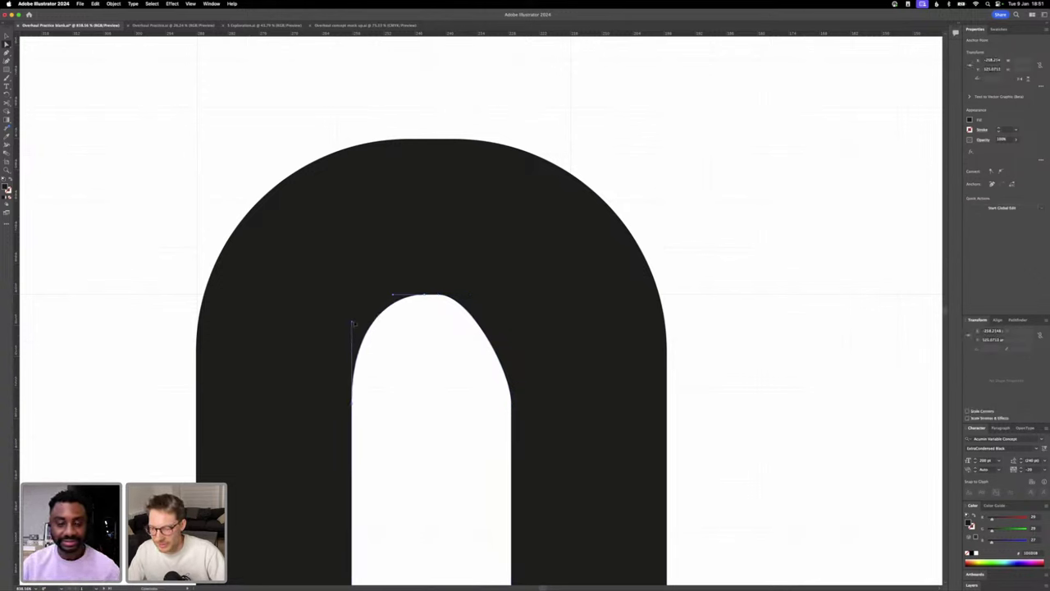
pyautogui.click(511, 405)
pyautogui.press('super+z')
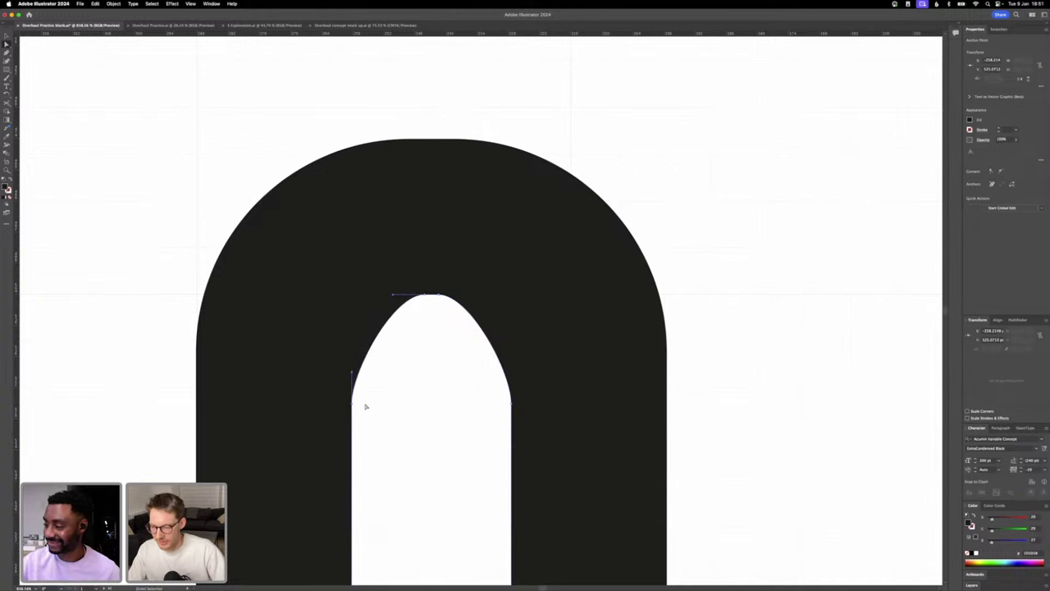
# - Lengthen the vertical curve handle of the counter's upper right side anchor upward to round that shoulder
pyautogui.click(511, 403)
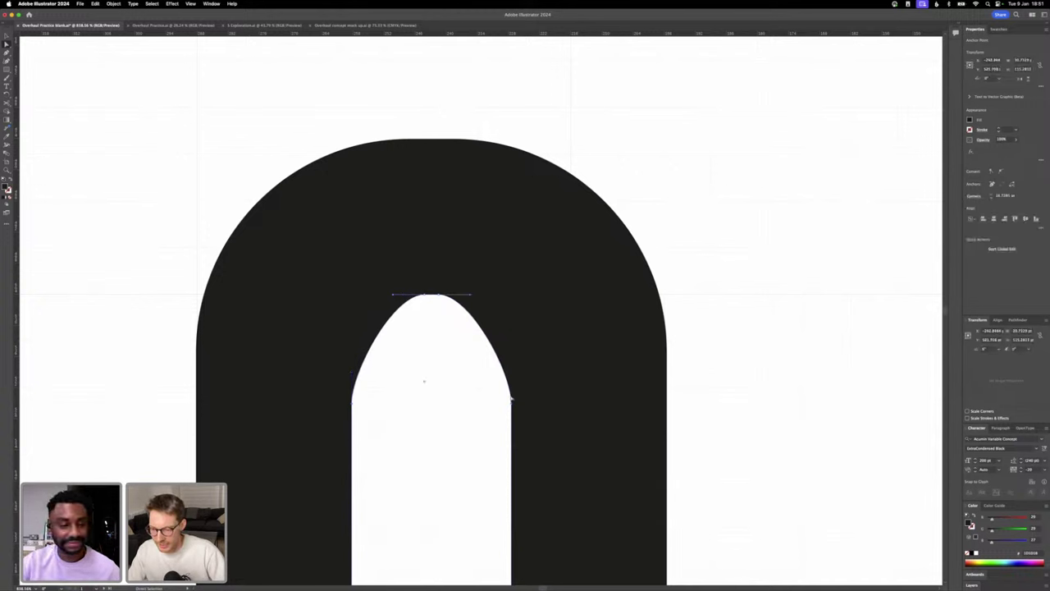
pyautogui.click(511, 402)
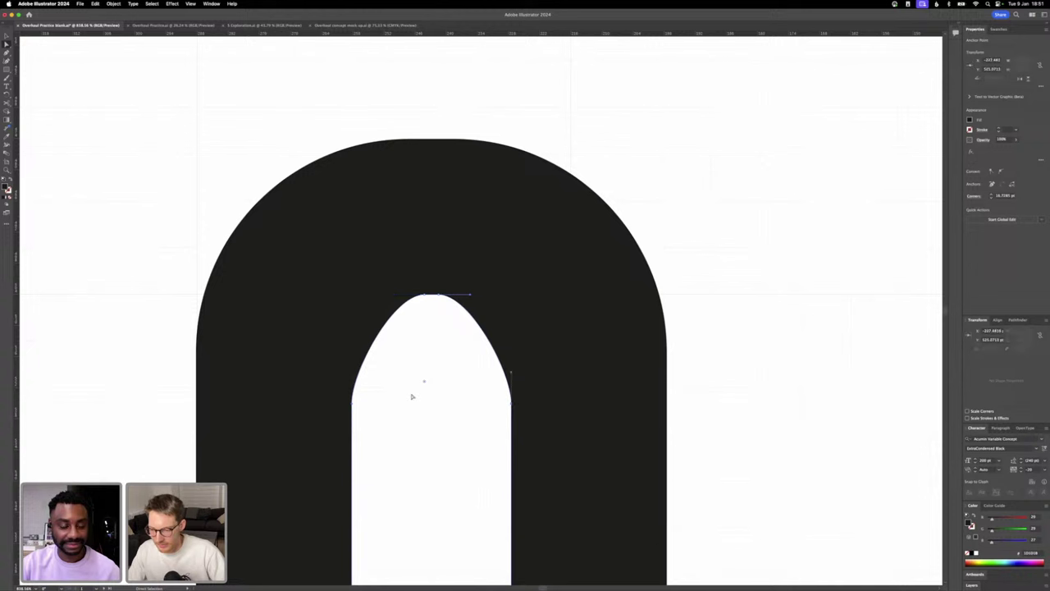
pyautogui.keyDown('shift'); pyautogui.click(354, 403); pyautogui.keyUp('shift')
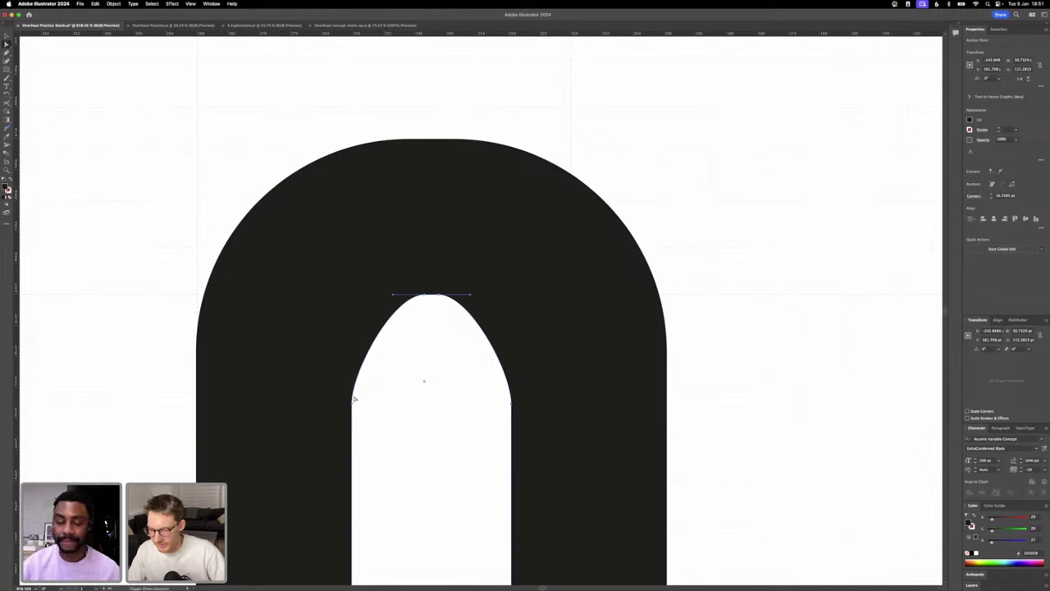
pyautogui.click(512, 402)
pyautogui.moveTo(511, 373); pyautogui.dragTo(511, 318)
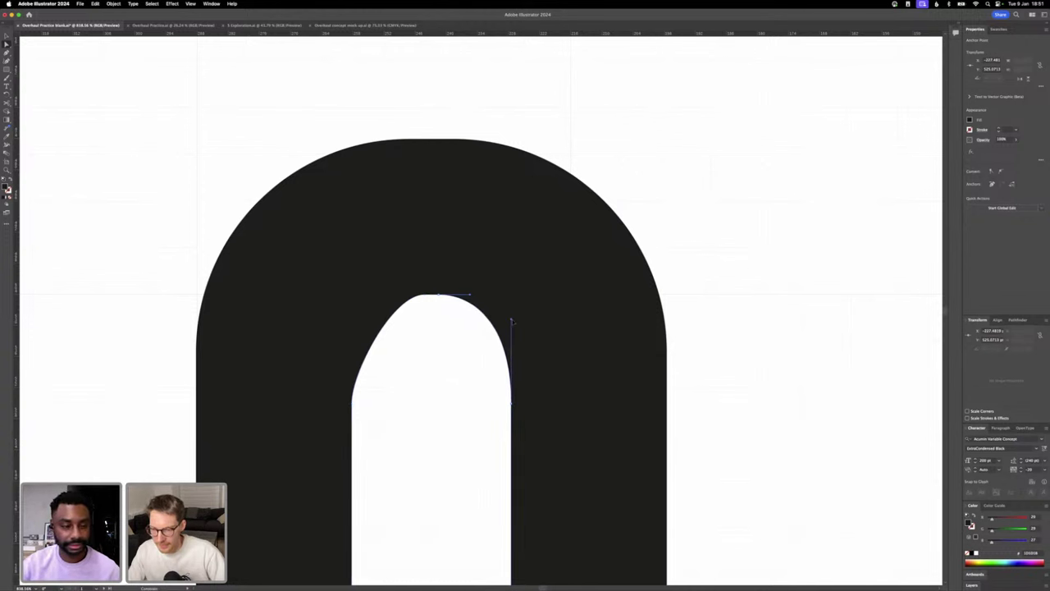
# - Lengthen the vertical curve handle of the counter's upper left side anchor to match the right shoulder, and clear the selection
pyautogui.keyDown('shift'); pyautogui.click(354, 404); pyautogui.keyUp('shift')
pyautogui.click(353, 404)
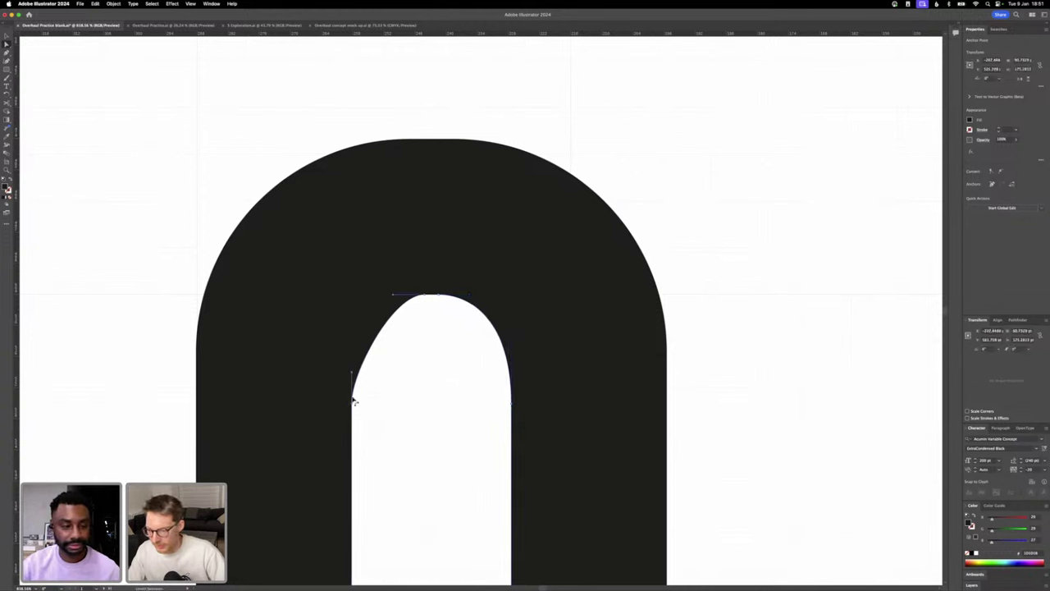
pyautogui.click(352, 372)
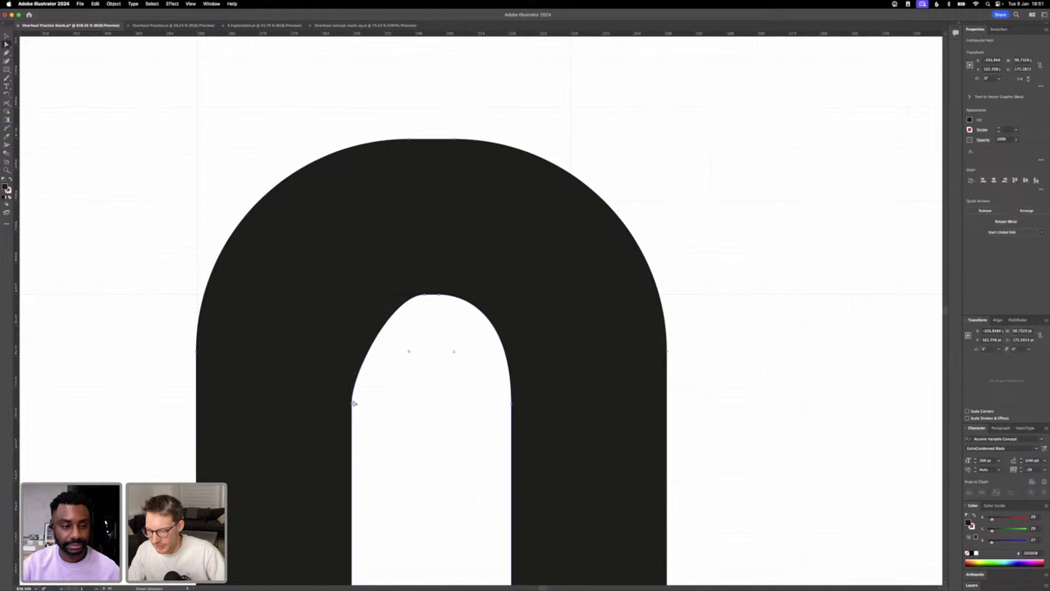
pyautogui.click(352, 376)
pyautogui.moveTo(352, 375); pyautogui.dragTo(352, 314)
pyautogui.click(413, 352)
pyautogui.scroll(-4, 413, 352)
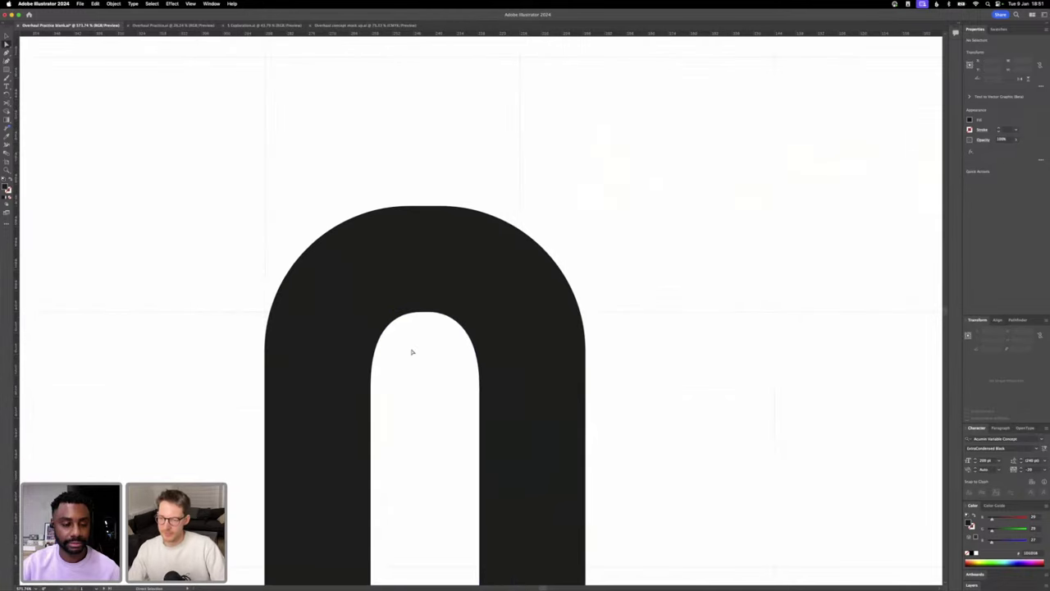
pyautogui.scroll(-5, 411, 354)
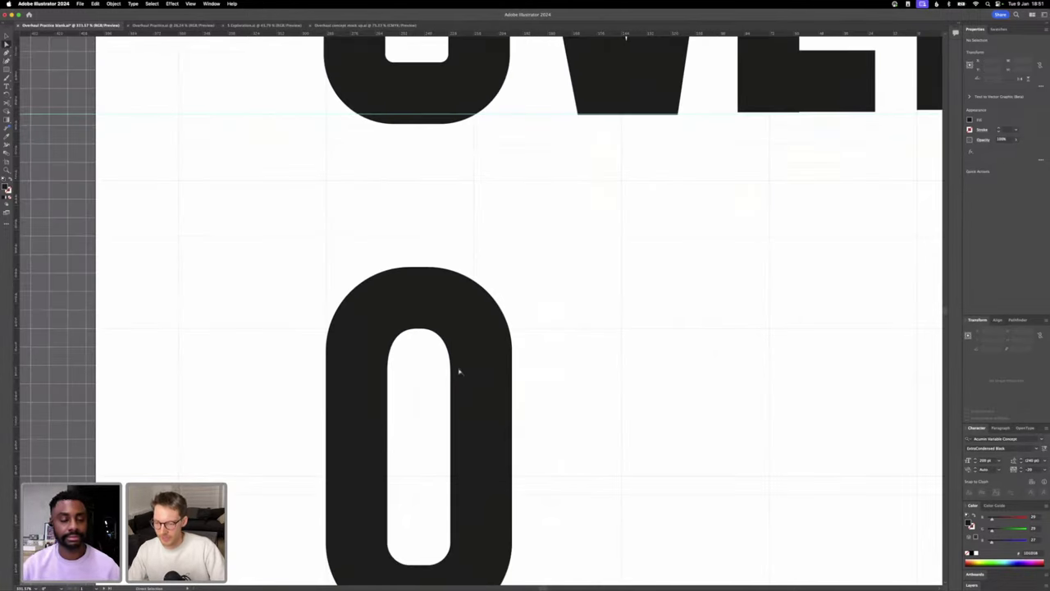
# - Display the artwork in outline view with nothing selected
pyautogui.moveTo(459, 371); pyautogui.dragTo(433, 362)
pyautogui.press('super+z')
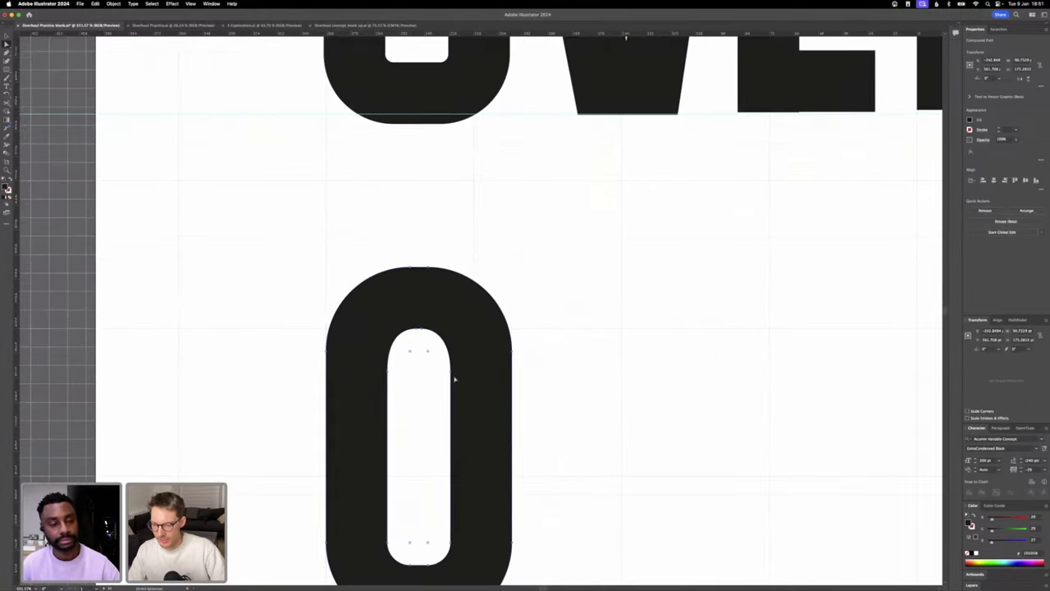
pyautogui.click(414, 378)
pyautogui.press('super+y')
pyautogui.press('a')
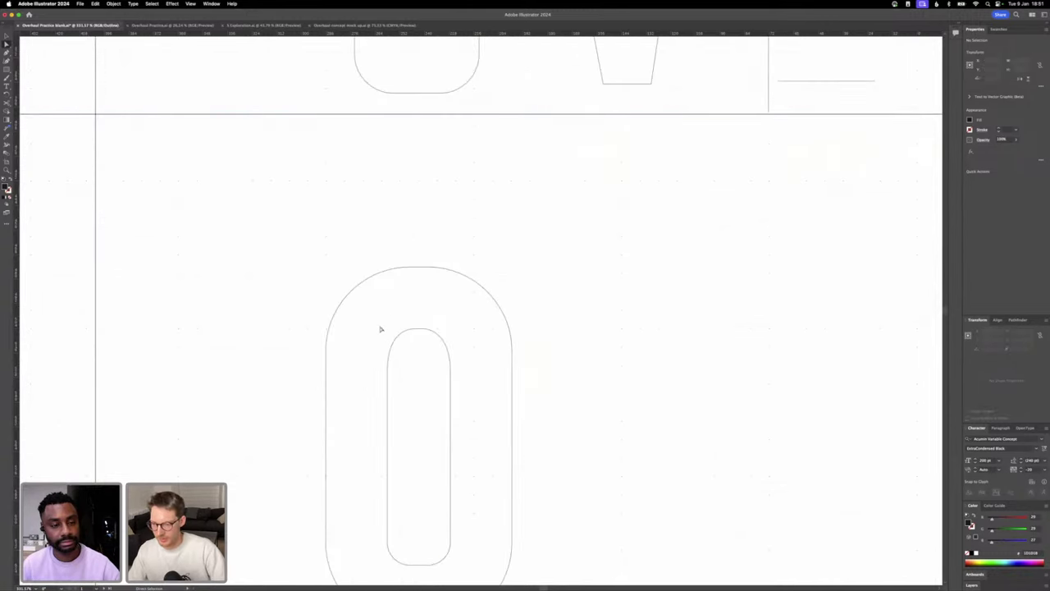
# - Move the four anchor points of the counter's upper end up 25 pt in total, making the counter about 140 pt tall
pyautogui.moveTo(457, 380); pyautogui.dragTo(471, 383)
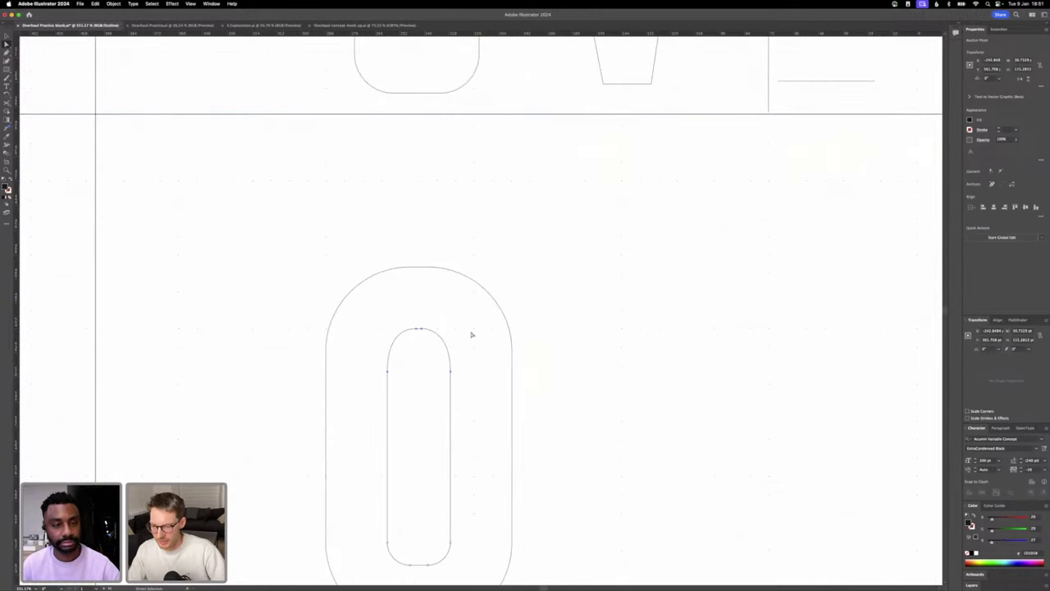
pyautogui.press('Up')
pyautogui.press('Up')
pyautogui.press('Up')
pyautogui.press('Up')
pyautogui.press('Up')
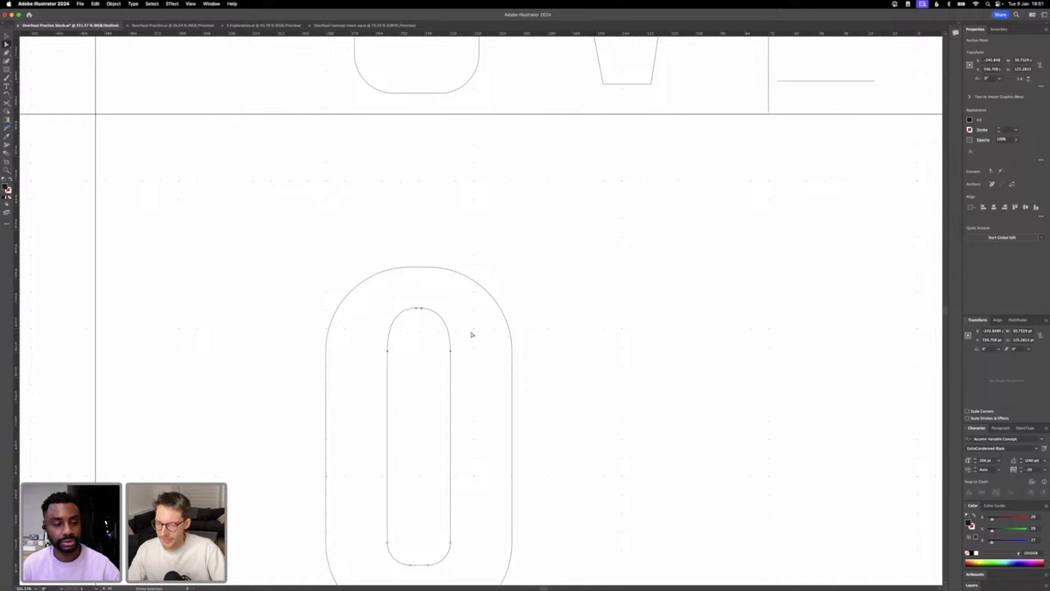
pyautogui.press('Down')
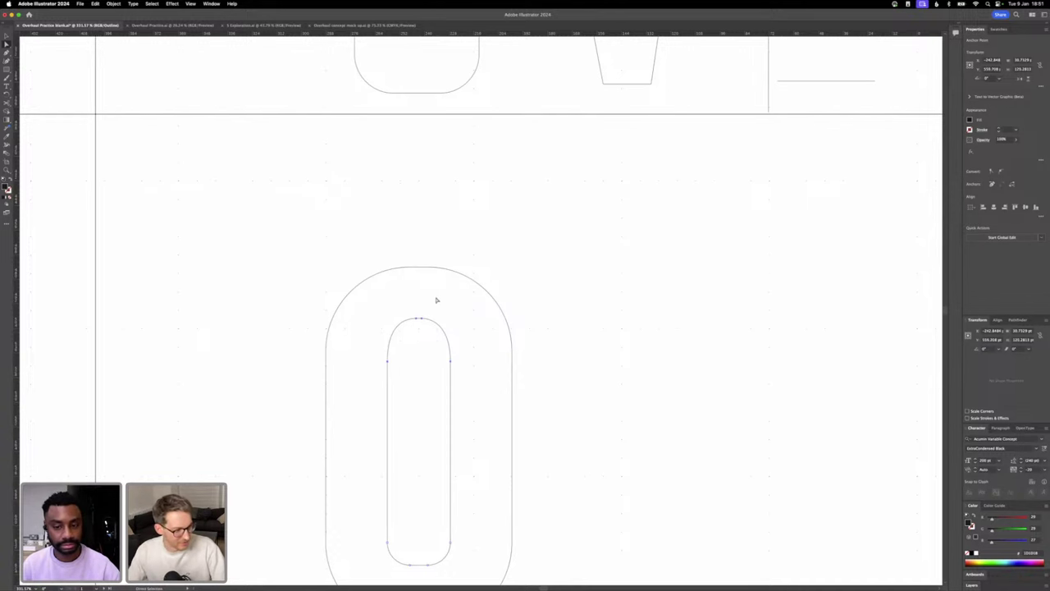
pyautogui.hotkey('shift', 'Down')
pyautogui.hotkey('shift', 'Up')
pyautogui.hotkey('shift', 'Up')
pyautogui.hotkey('shift', 'Up')
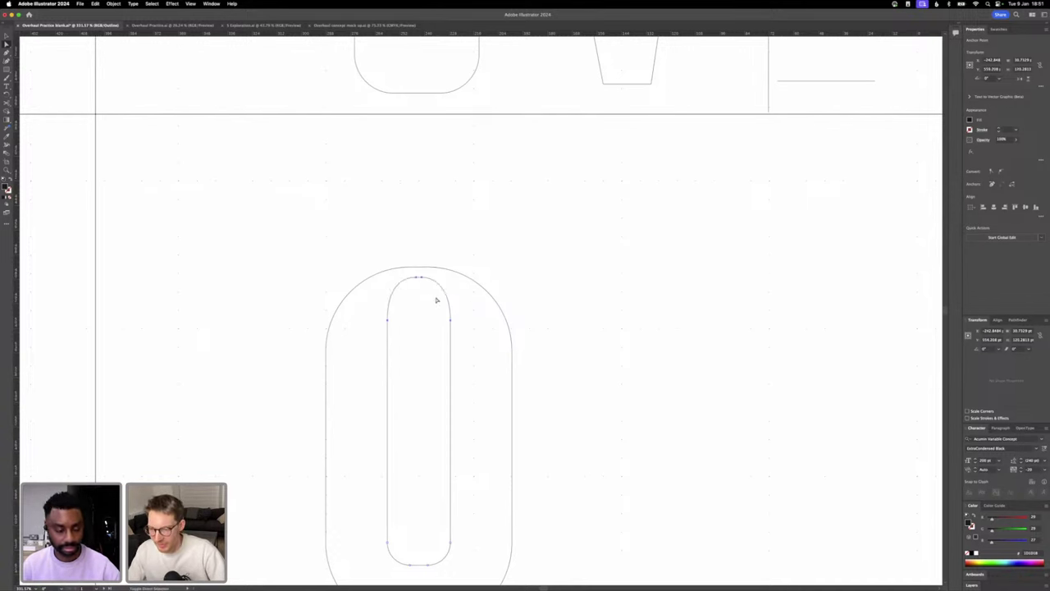
pyautogui.hotkey('shift', 'Down')
pyautogui.hotkey('shift', 'Down')
pyautogui.hotkey('shift', 'Up')
pyautogui.hotkey('shift', 'Up')
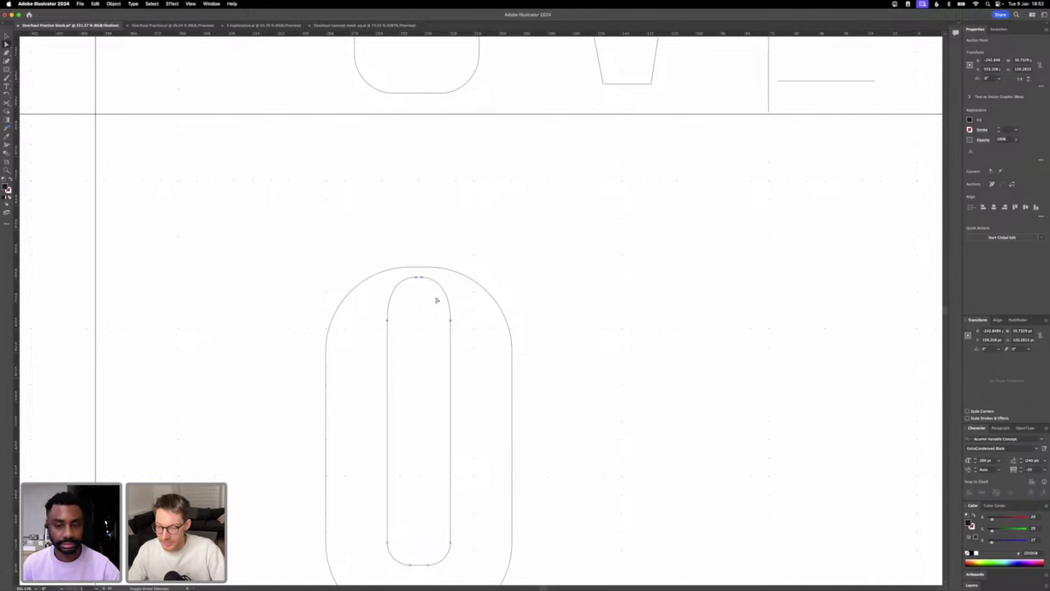
# - Move the two anchor points on the counter's lower edge 3 pt inward each, narrowing the flat segment between them
pyautogui.scroll(-5, 431, 404)
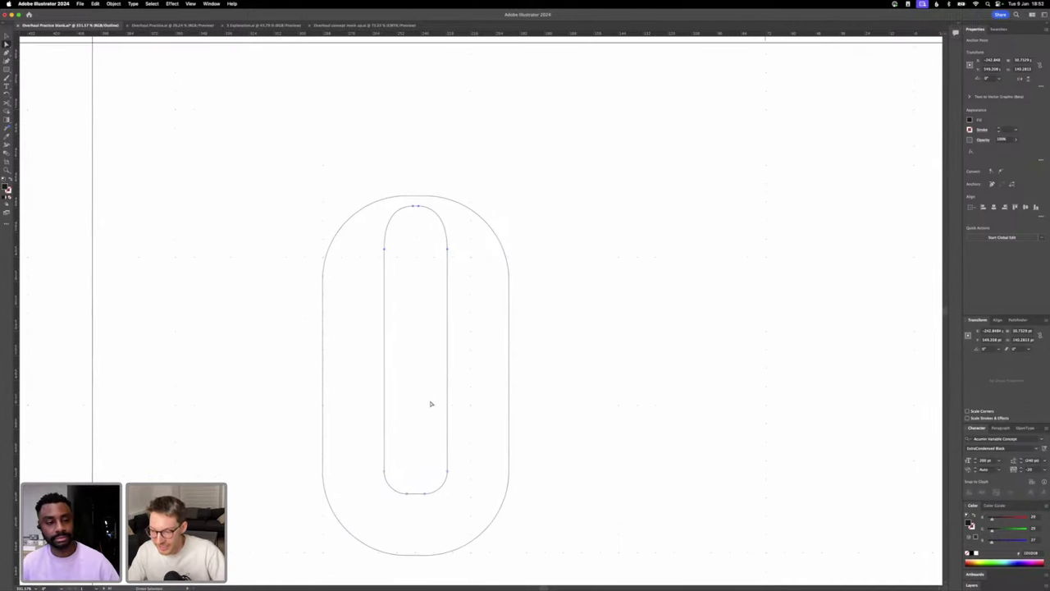
pyautogui.click(407, 468)
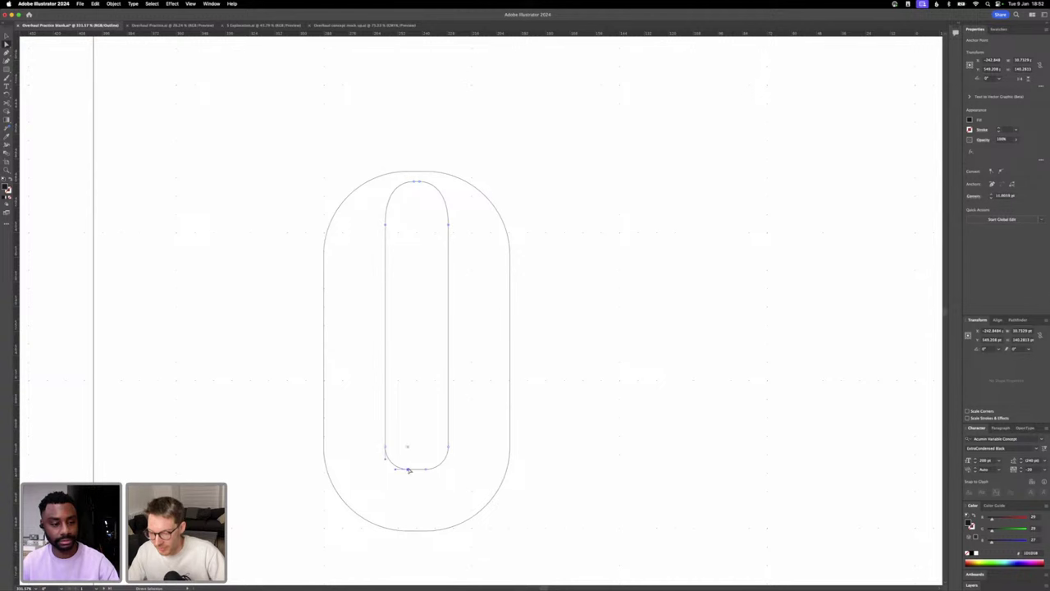
pyautogui.press('Right')
pyautogui.press('Right')
pyautogui.press('Right')
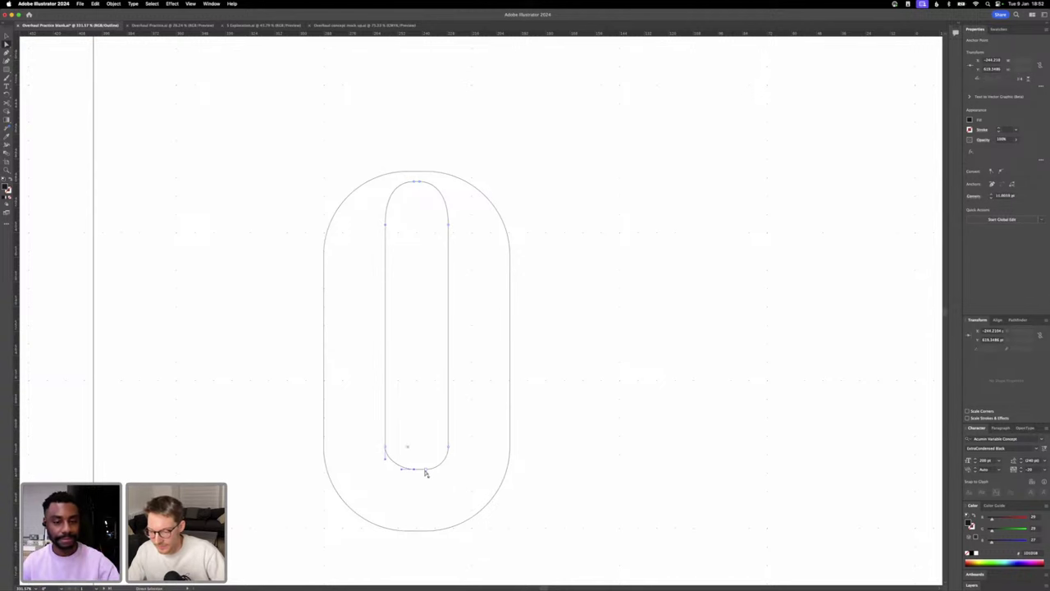
pyautogui.press('Right')
pyautogui.press('Right')
pyautogui.press('Right')
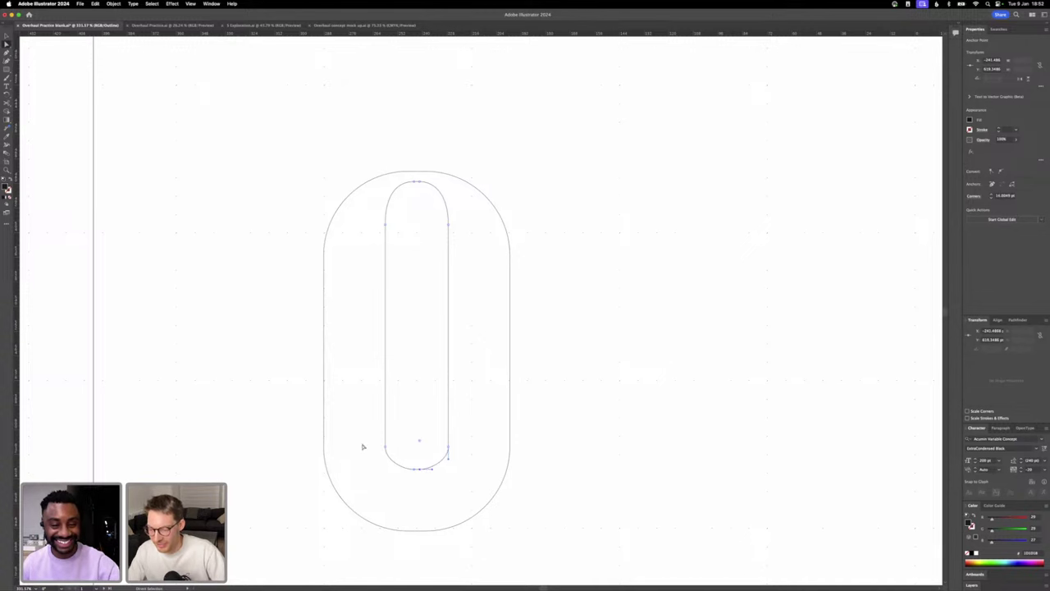
# - Move the counter's two lower side anchor points up 20 pt together
pyautogui.click(387, 449)
pyautogui.keyDown('shift'); pyautogui.click(448, 448); pyautogui.keyUp('shift')
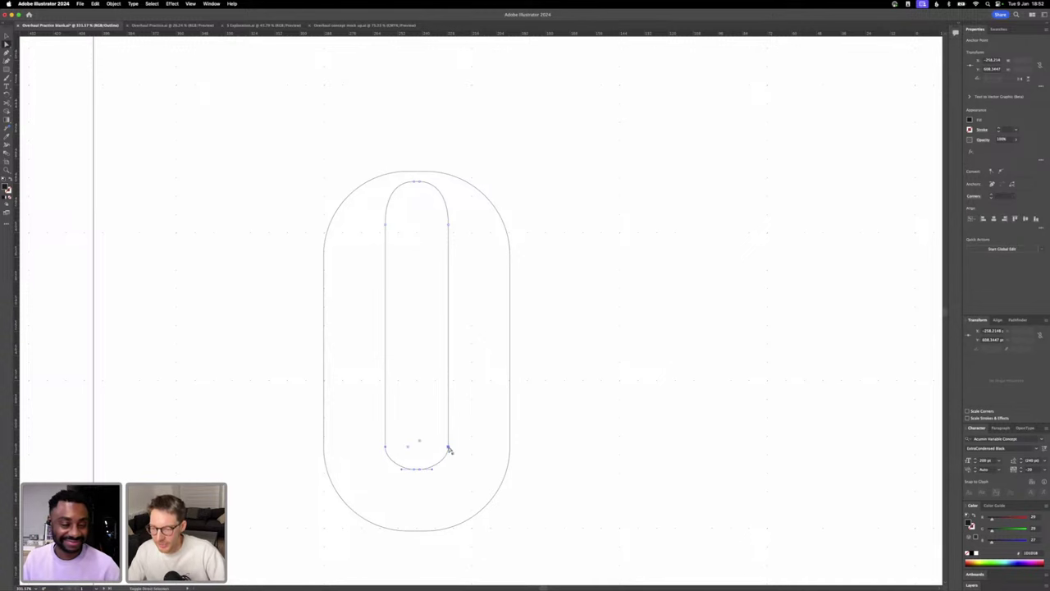
pyautogui.hotkey('shift', 'Up')
pyautogui.hotkey('shift', 'Up')
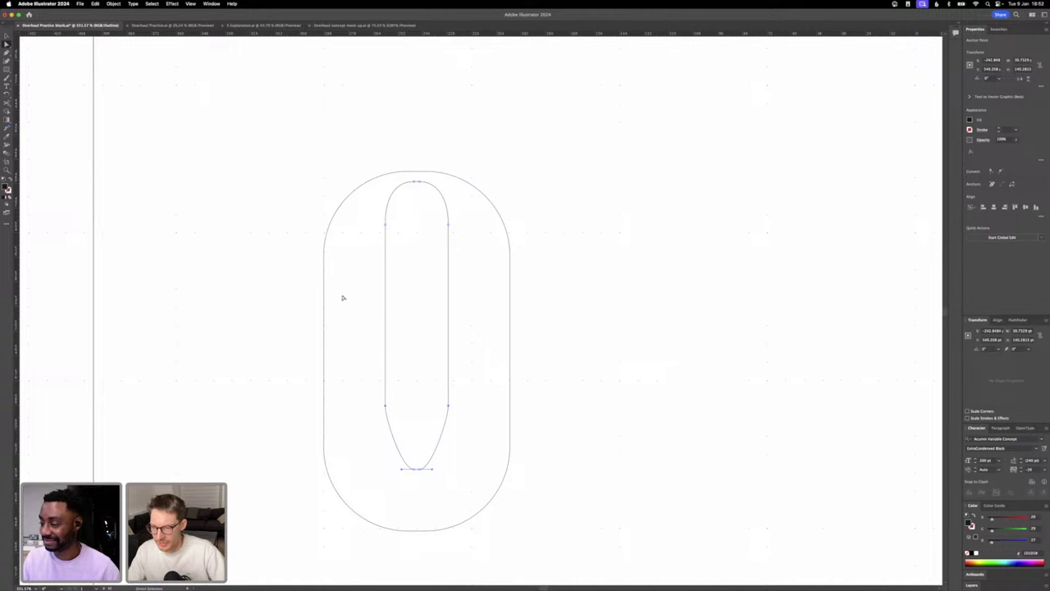
# - Lengthen the horizontal curve handles of the two lower-edge anchors outward to the counter's sides, rounding its lower end
pyautogui.hotkey('shift', 'c')
pyautogui.moveTo(401, 469); pyautogui.dragTo(449, 470)
pyautogui.press('a')
pyautogui.click(420, 469)
pyautogui.hotkey('shift', 'c')
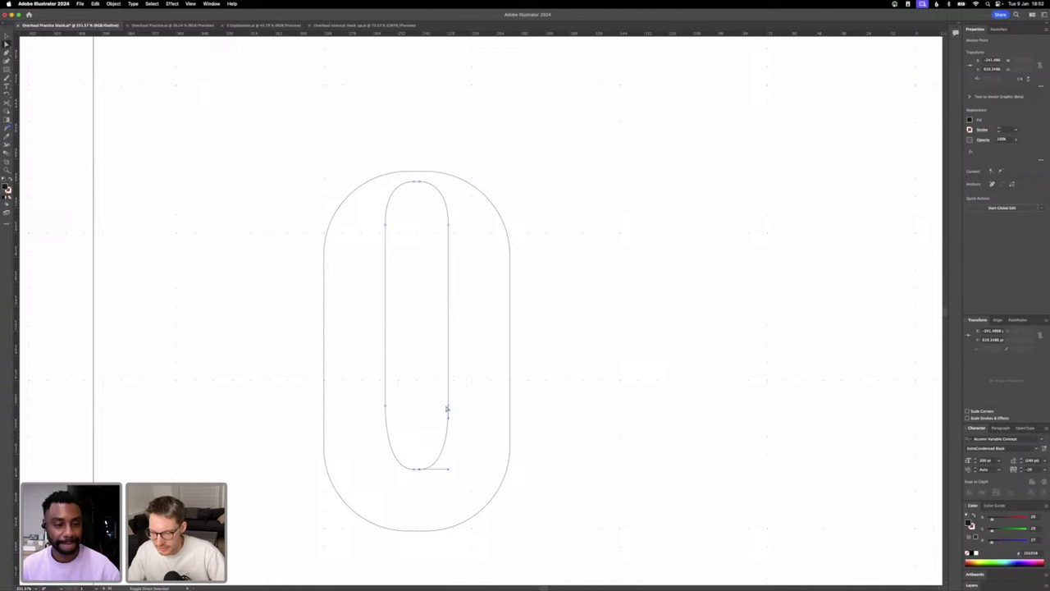
# - Move the four anchor points of the counter's lower end down 20 pt together, making the counter about 160 pt tall
pyautogui.moveTo(468, 479); pyautogui.dragTo(354, 401)
pyautogui.press('Down')
pyautogui.press('Down')
pyautogui.press('Down')
pyautogui.press('Down')
pyautogui.press('Down')
pyautogui.press('Down')
pyautogui.press('Down')
pyautogui.press('Down')
pyautogui.press('Down')
pyautogui.press('Down')
pyautogui.press('Down')
pyautogui.press('Down')
pyautogui.press('Down')
pyautogui.press('Down')
pyautogui.press('Down')
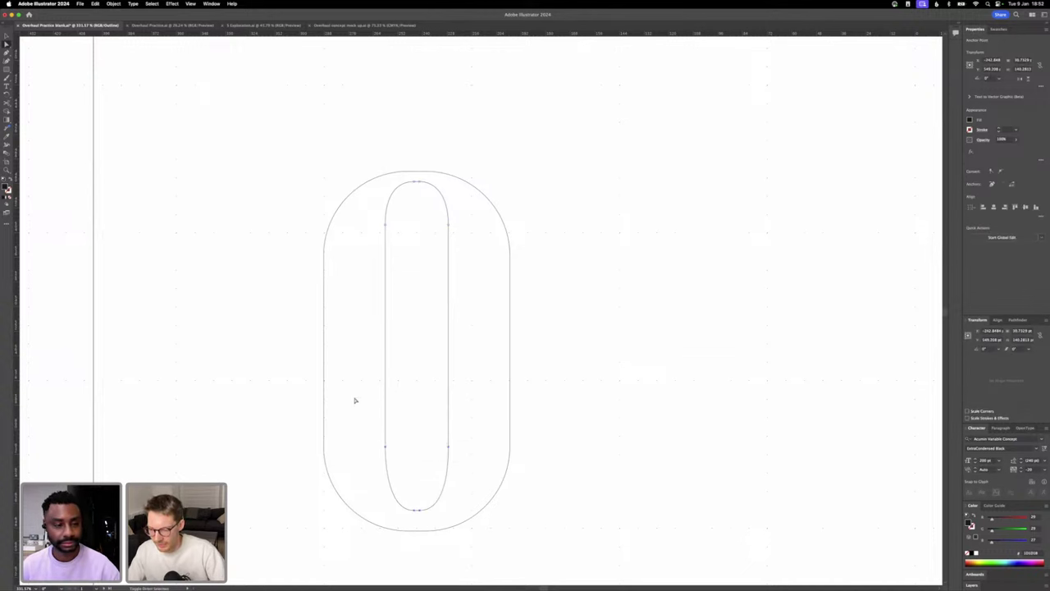
# - Show the filled preview and adjust the counter's lower-end anchors upward until the counter is about 143 pt tall
pyautogui.press('super+y')
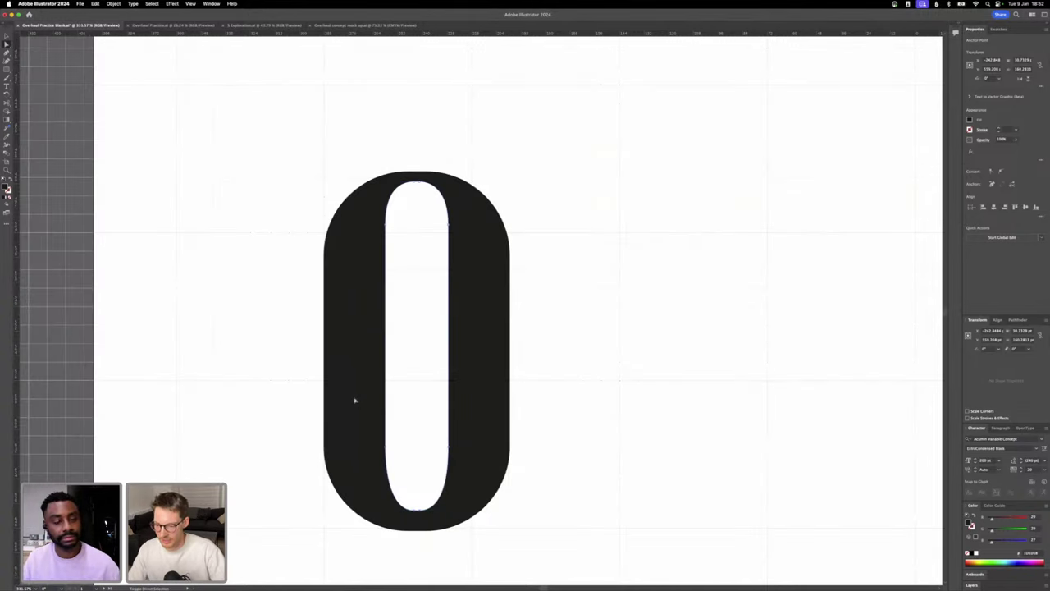
pyautogui.press('Down')
pyautogui.press('Down')
pyautogui.press('Down')
pyautogui.press('Up')
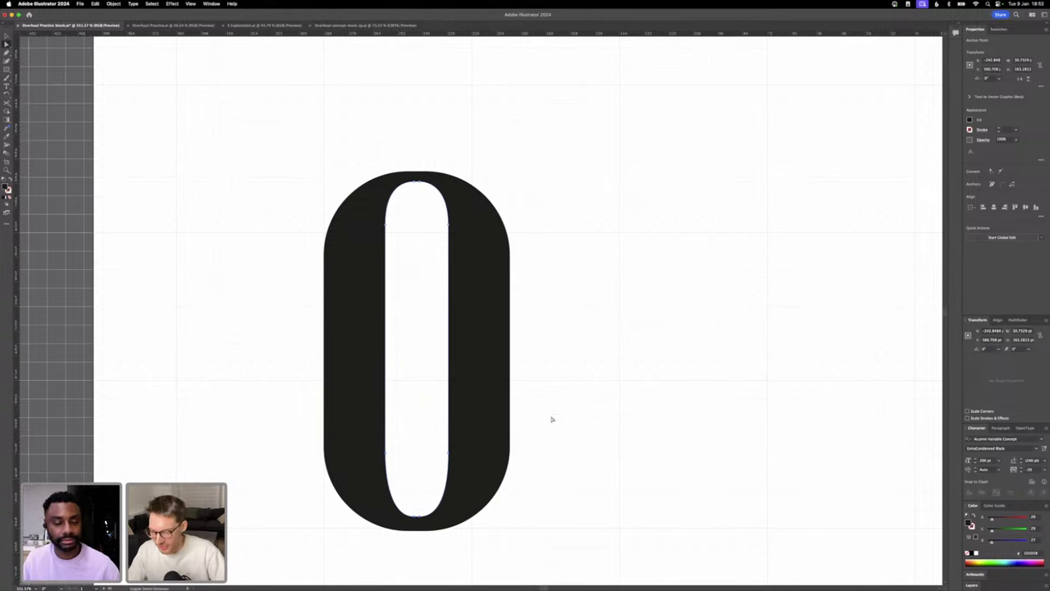
pyautogui.press('Up')
pyautogui.press('Up')
pyautogui.press('Up')
pyautogui.press('Up')
pyautogui.press('Up')
pyautogui.press('Up')
pyautogui.press('Up')
pyautogui.press('Up')
pyautogui.press('Up')
pyautogui.press('Up')
pyautogui.press('Up')
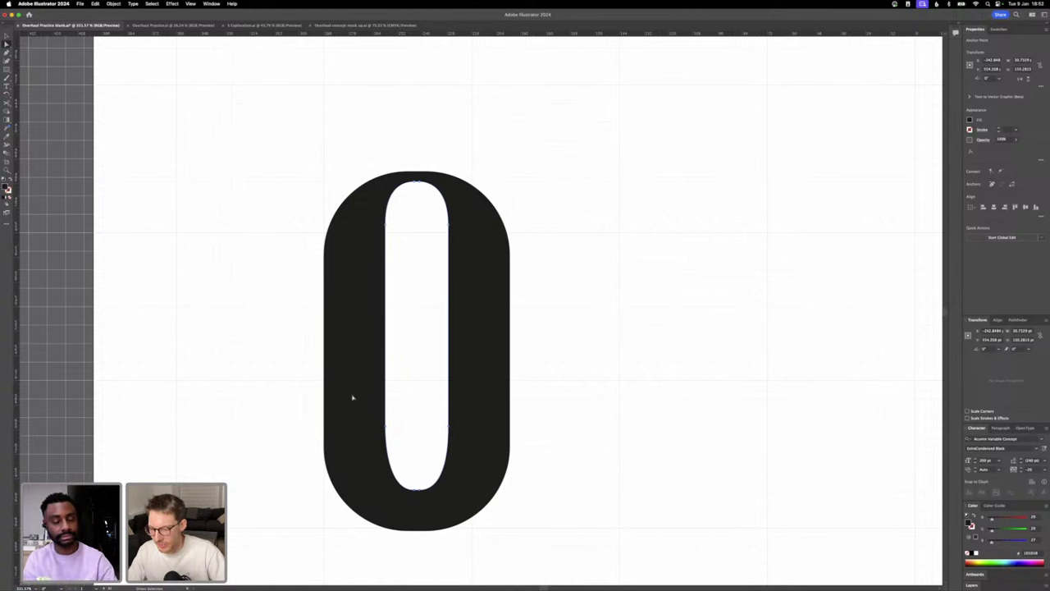
pyautogui.press('Up')
pyautogui.press('Up')
pyautogui.press('Up')
pyautogui.press('Up')
pyautogui.press('Up')
pyautogui.press('Up')
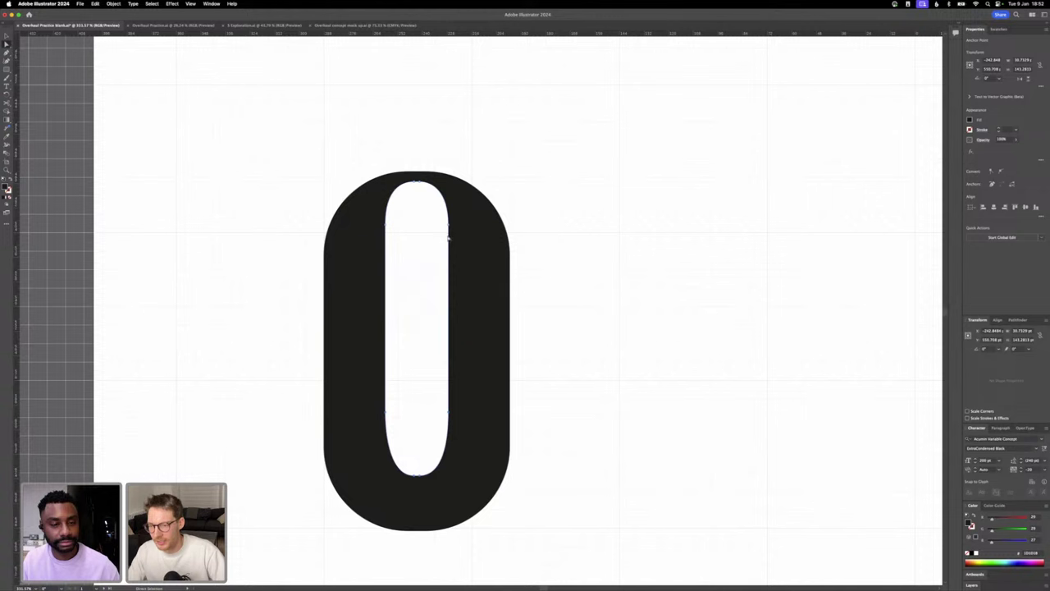
# - Return the canvas to outline view to expose the O's paths
pyautogui.press('super+y')
pyautogui.rightClick(447, 246)
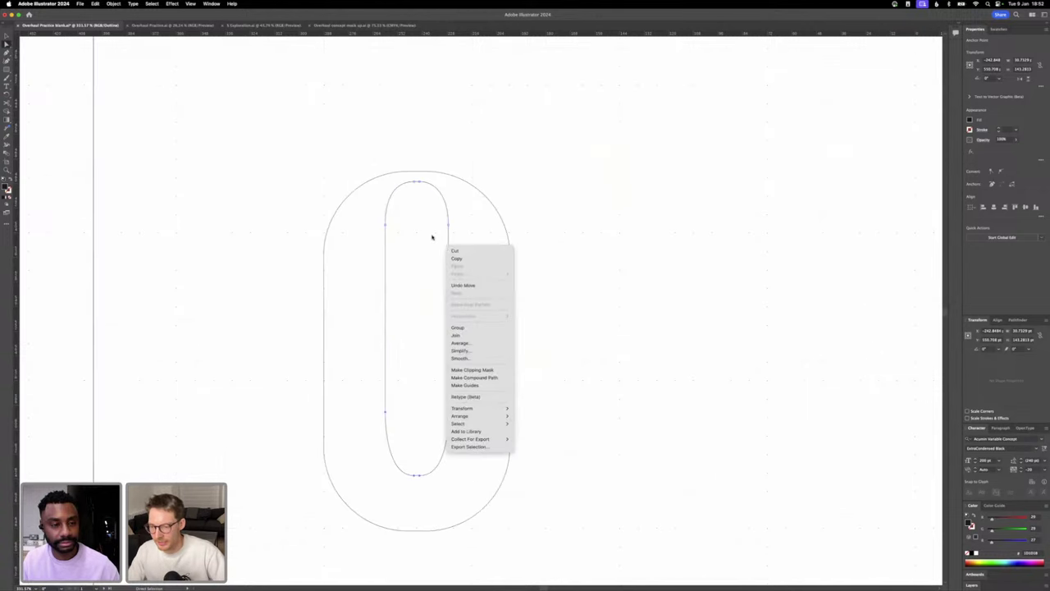
pyautogui.press('Escape')
pyautogui.click(372, 180)
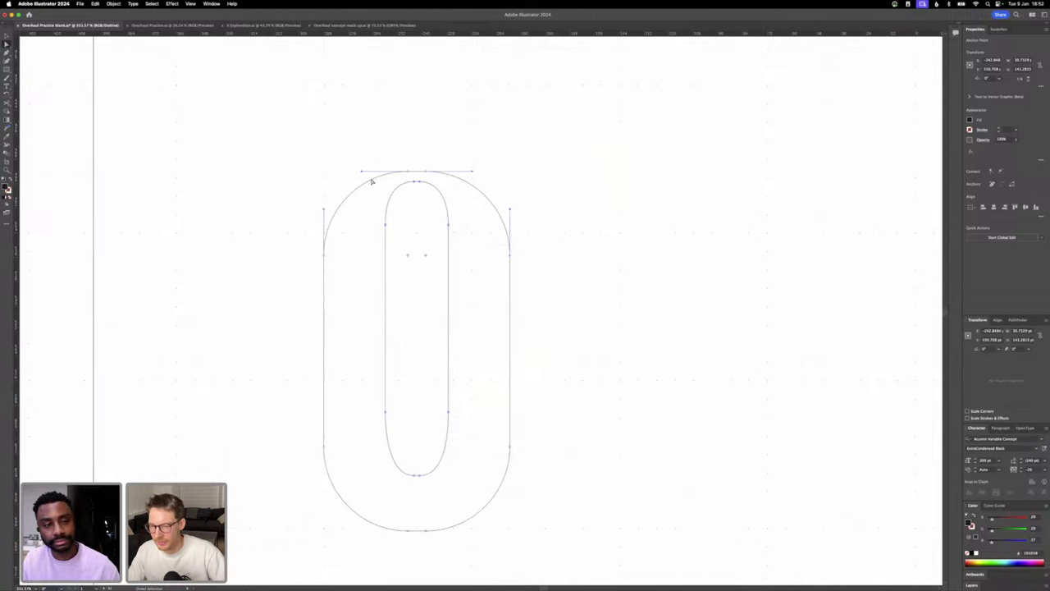
pyautogui.hotkey('shift', 'Down')
pyautogui.press('super+z')
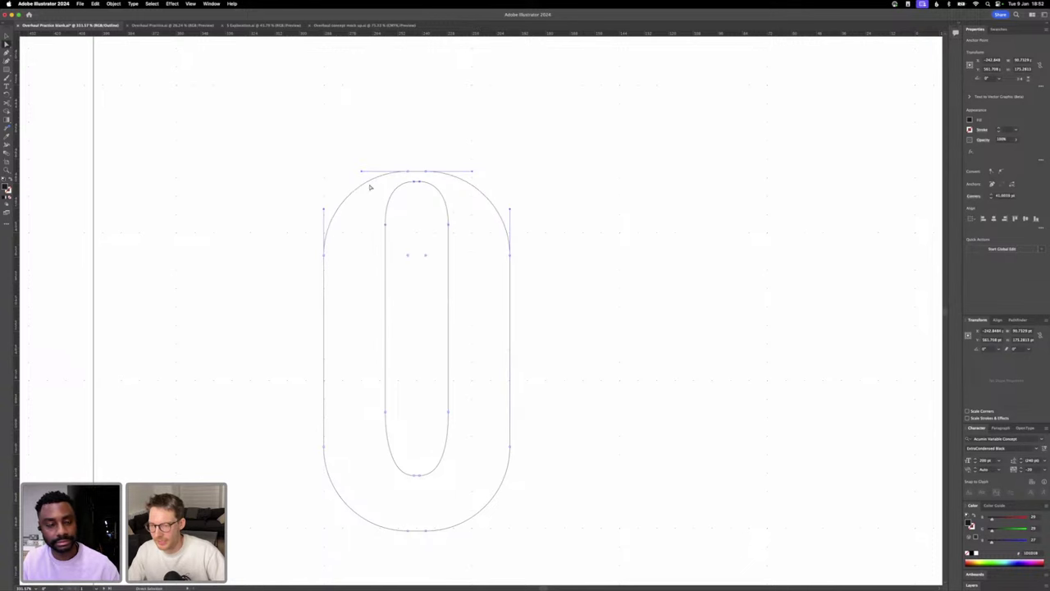
pyautogui.click(432, 224)
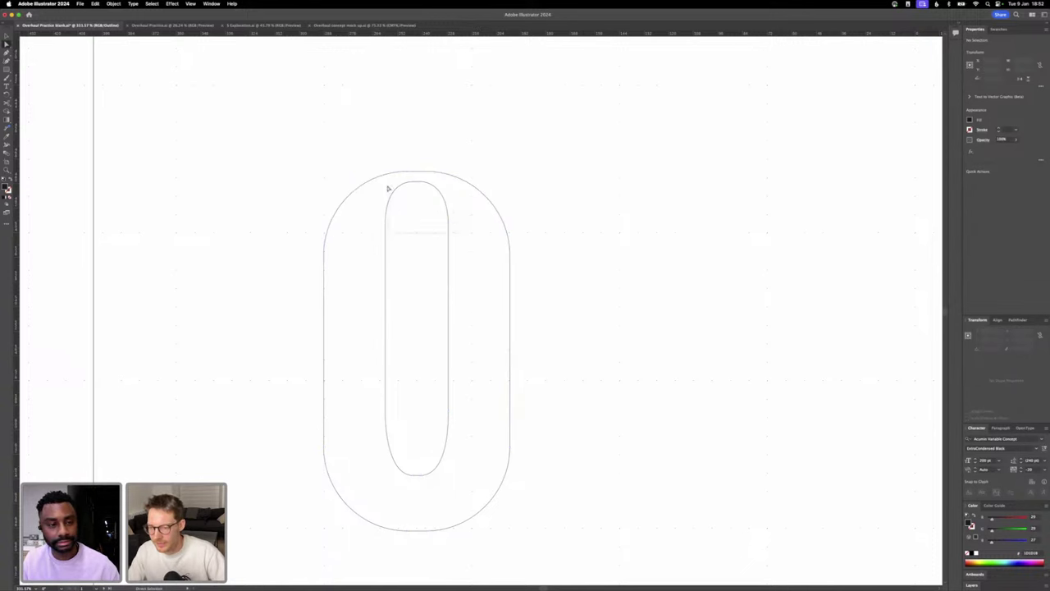
# - Move only the four anchor points of the counter's upper end down 10 pt, leaving the outer contour in place
pyautogui.moveTo(381, 181); pyautogui.dragTo(381, 181)
pyautogui.hotkey('shift', 'Down')
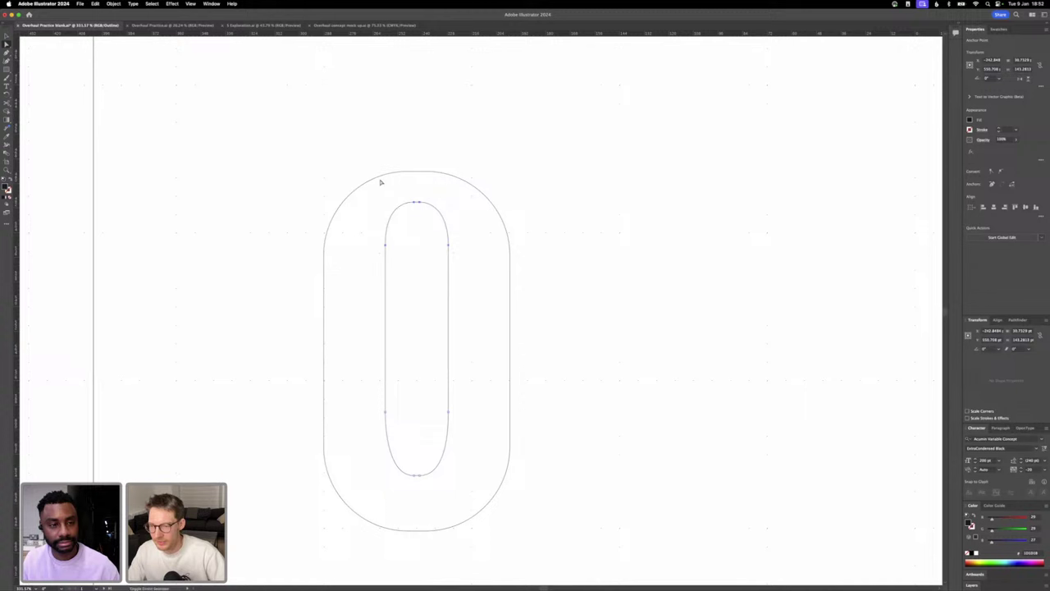
pyautogui.hotkey('shift', 'Down')
pyautogui.hotkey('shift', 'Up')
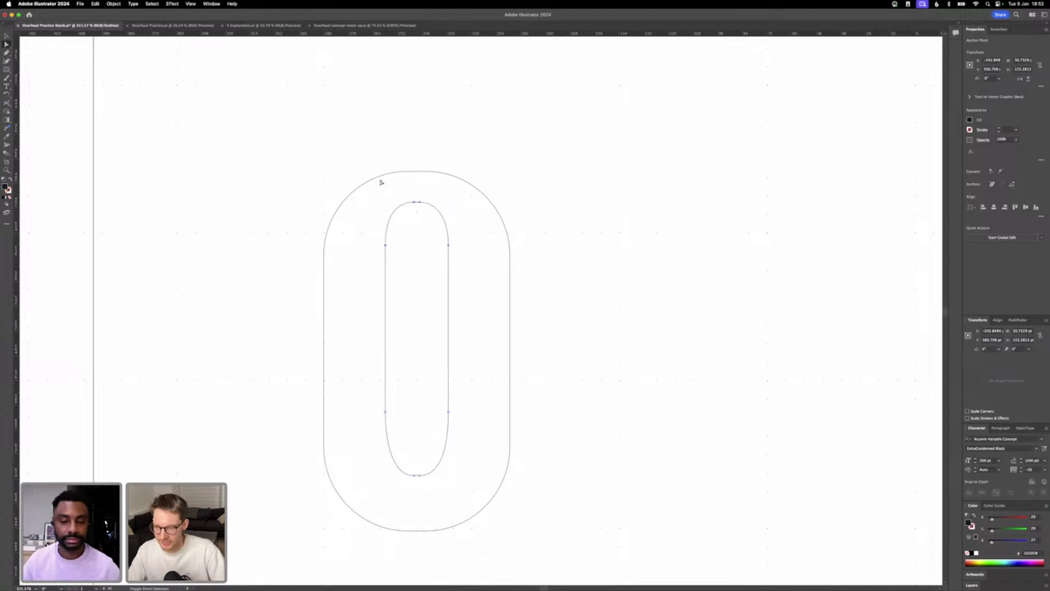
# - Move the four anchor points of the counter's upper end down another 10 pt and show the filled preview
pyautogui.hotkey('shift', 'Down')
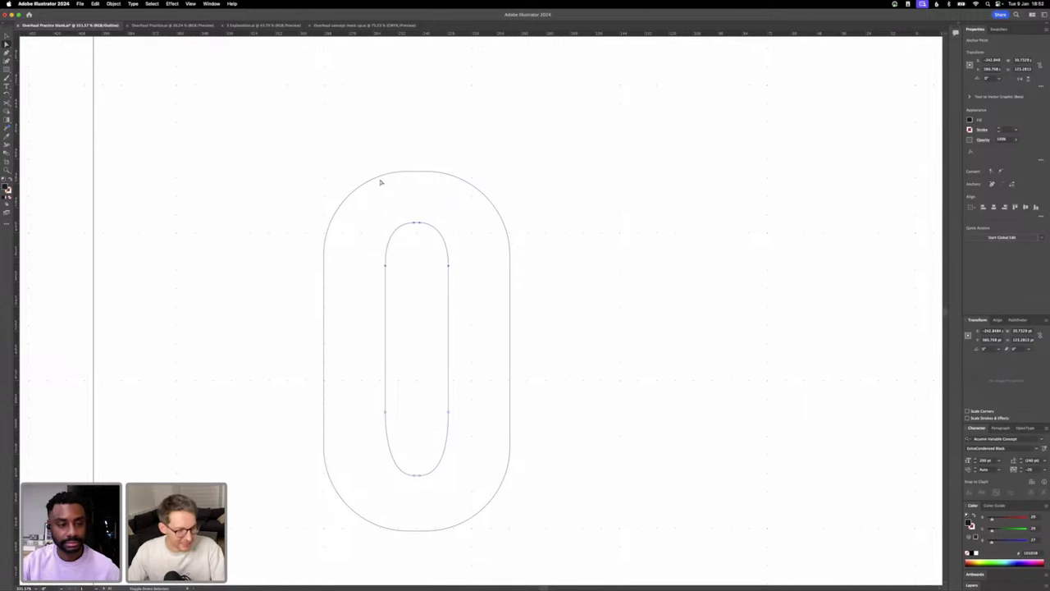
pyautogui.press('super+y')
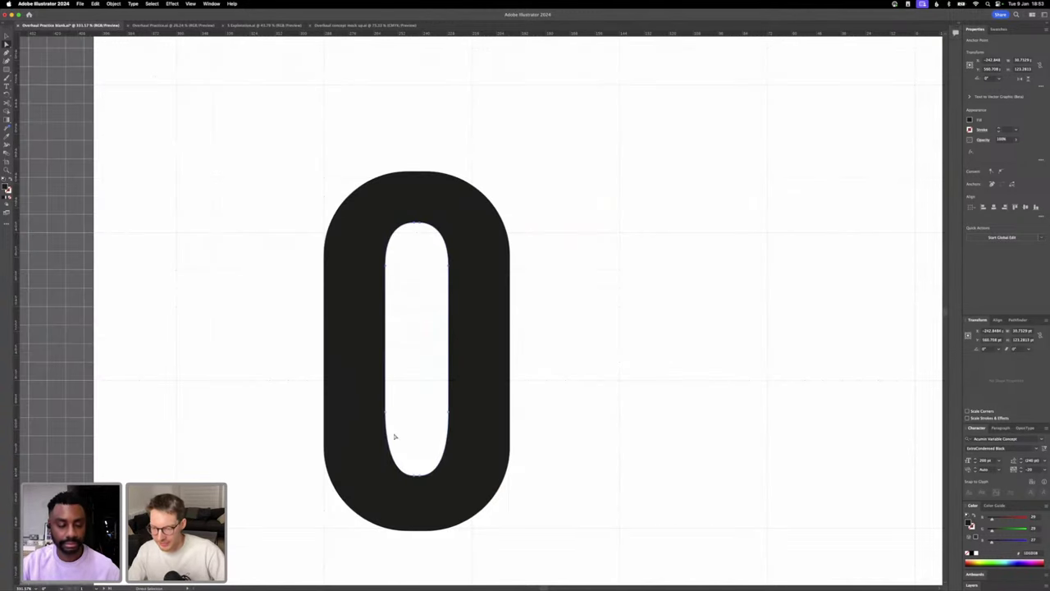
pyautogui.click(563, 358)
# - Examine the filled O beneath the OVERHAUL wordmark, comparing its proportions with the original O
pyautogui.scroll(-5, 562, 359)
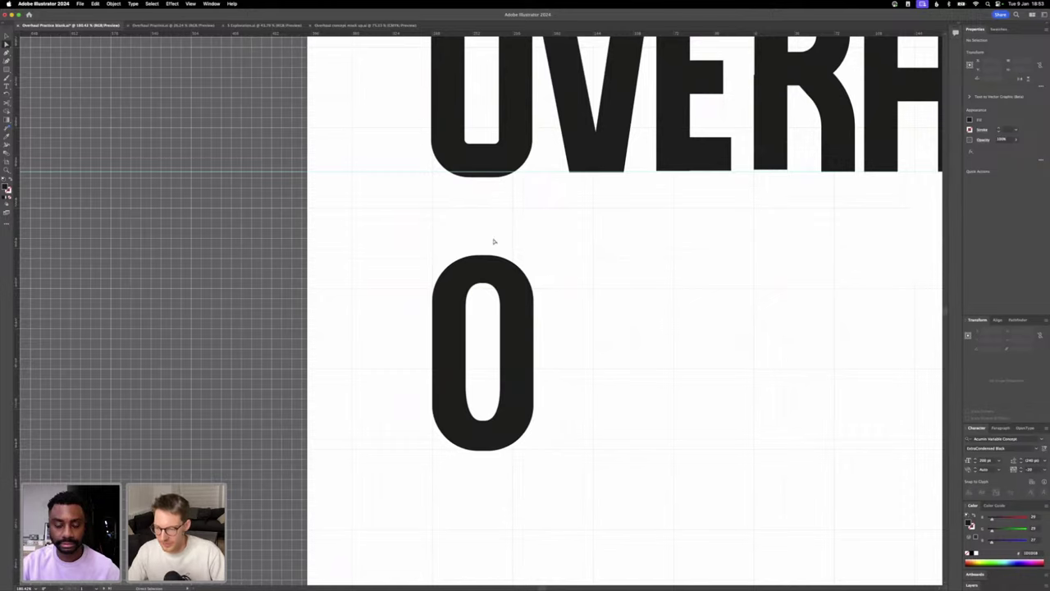
pyautogui.scroll(-5, 513, 276)
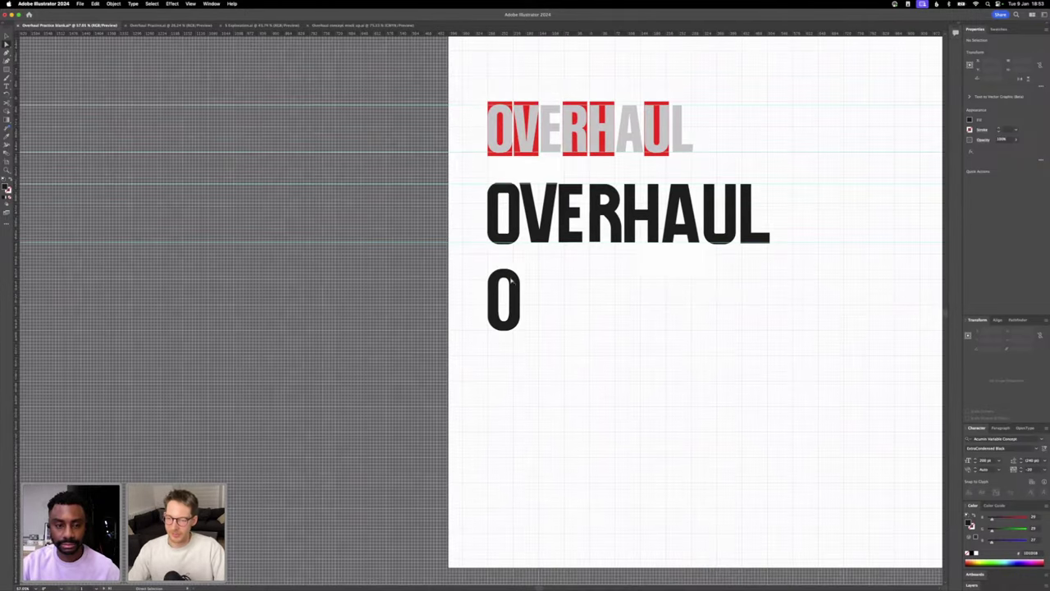
pyautogui.scroll(5, 511, 280)
pyautogui.click(510, 305)
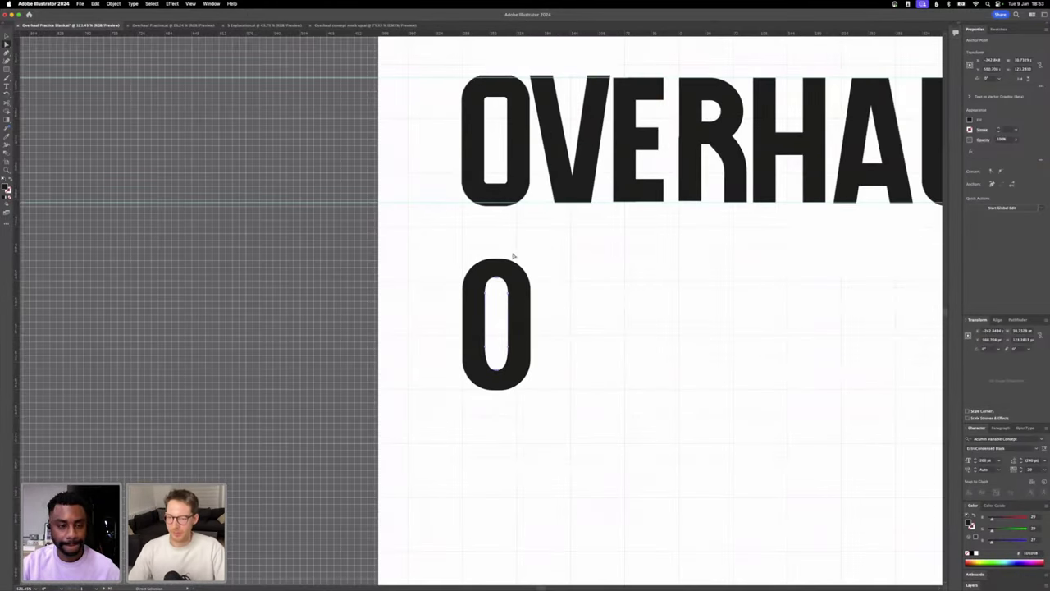
pyautogui.click(551, 257)
pyautogui.scroll(-2, 520, 192)
pyautogui.scroll(3, 539, 297)
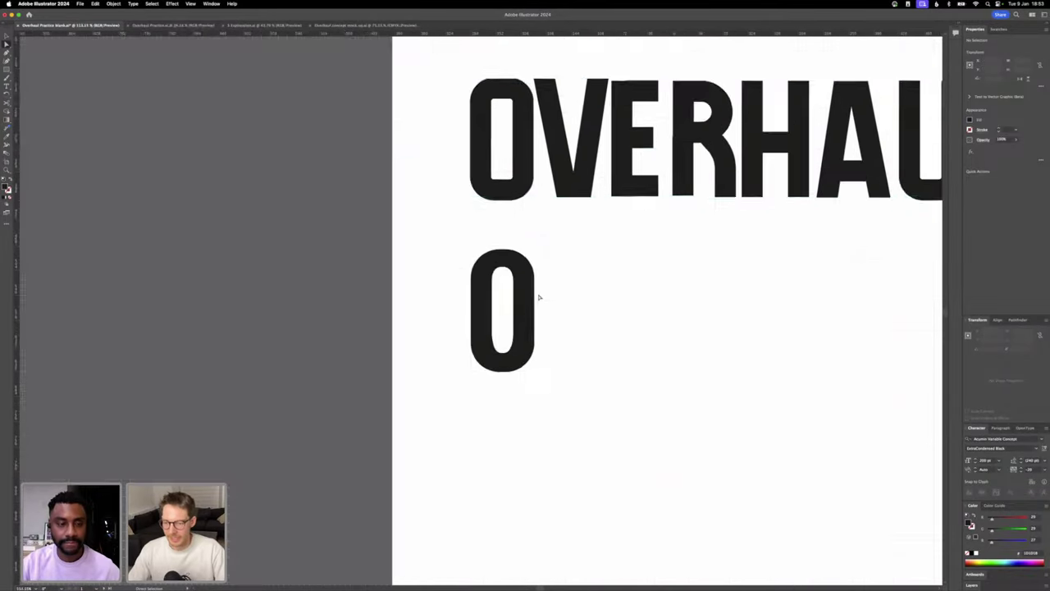
# - Nudge the whole refined O up about 2 pt
pyautogui.click(7, 38)
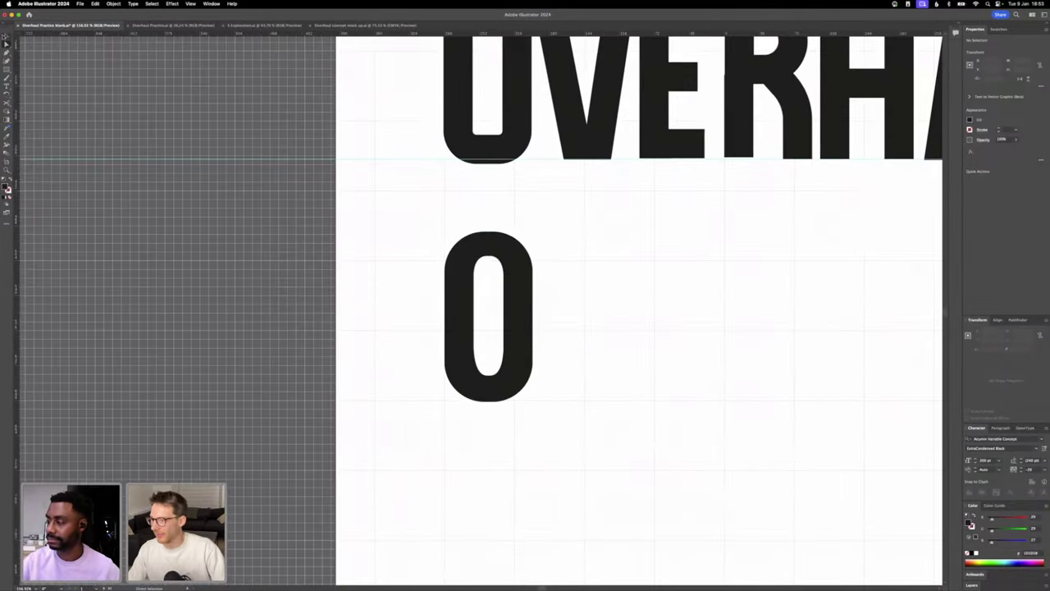
pyautogui.click(518, 353)
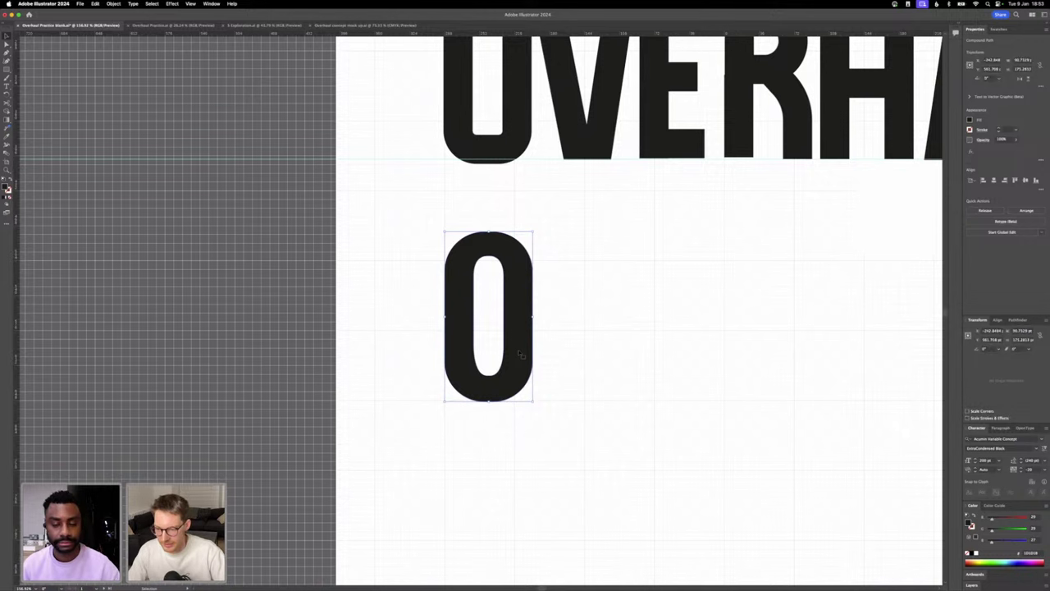
pyautogui.press('Up')
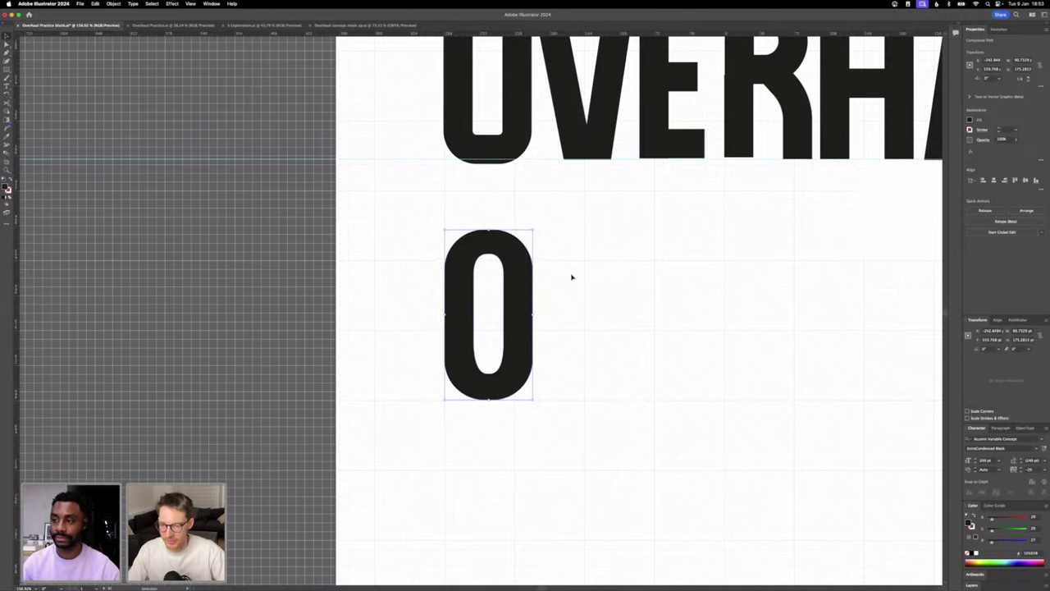
# - Copy the V from the OVERHAUL wordmark down beside the refined O
pyautogui.scroll(-4, 572, 277)
pyautogui.scroll(2, 571, 278)
pyautogui.hscroll(2, 571, 278)
pyautogui.click(534, 194)
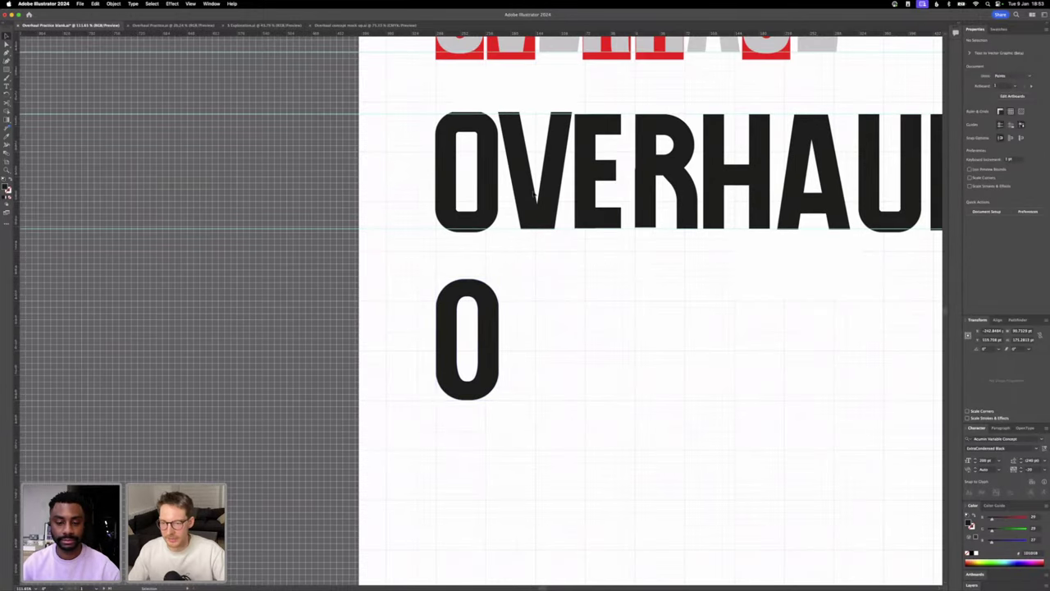
pyautogui.click(535, 194)
pyautogui.moveTo(534, 194); pyautogui.dragTo(549, 366)
# - Outline the stroke of the copied V so that it becomes a filled shape
pyautogui.click(113, 4)
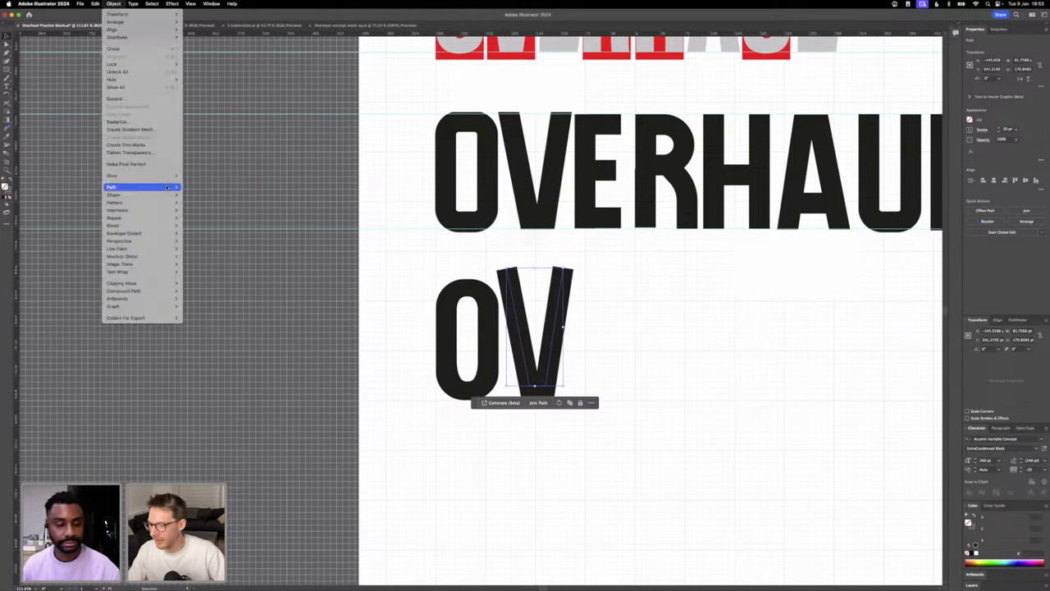
pyautogui.moveTo(155, 187)
pyautogui.click(212, 206)
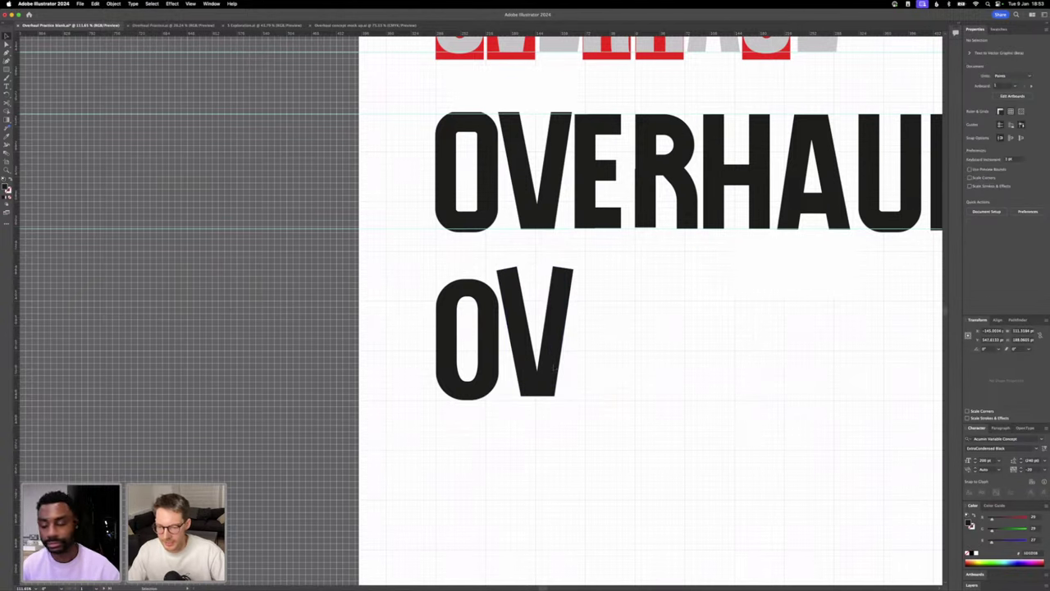
# - Move the outlined V down 7 pt to bring its base level with the bottom of the O
pyautogui.moveTo(541, 370); pyautogui.dragTo(540, 377)
pyautogui.hotkey('shift', 'Up')
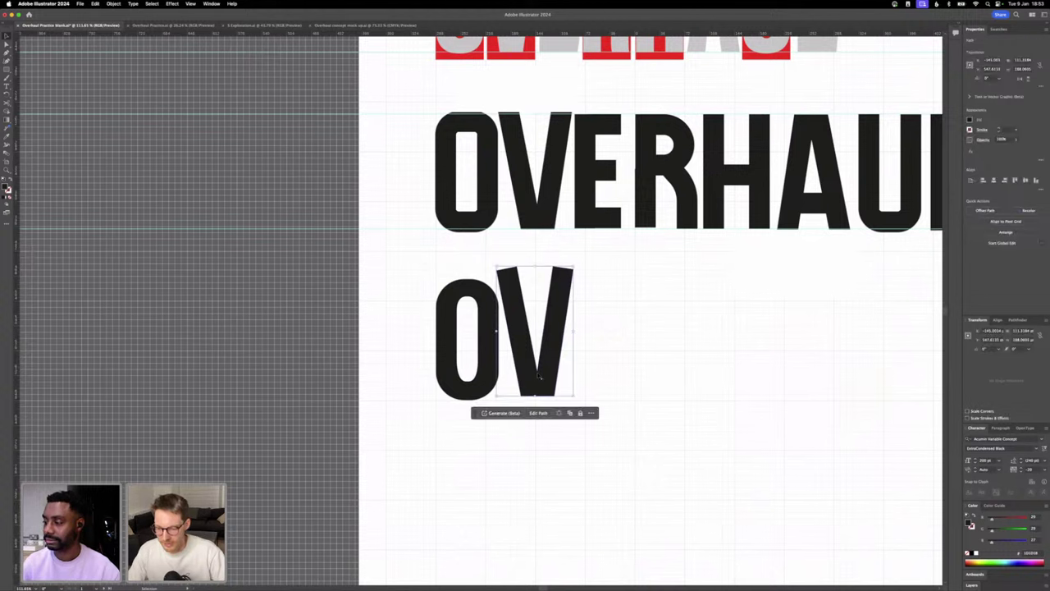
pyautogui.press('Down')
pyautogui.press('Down')
pyautogui.press('Down')
pyautogui.press('Down')
pyautogui.press('Down')
pyautogui.press('Down')
pyautogui.press('Down')
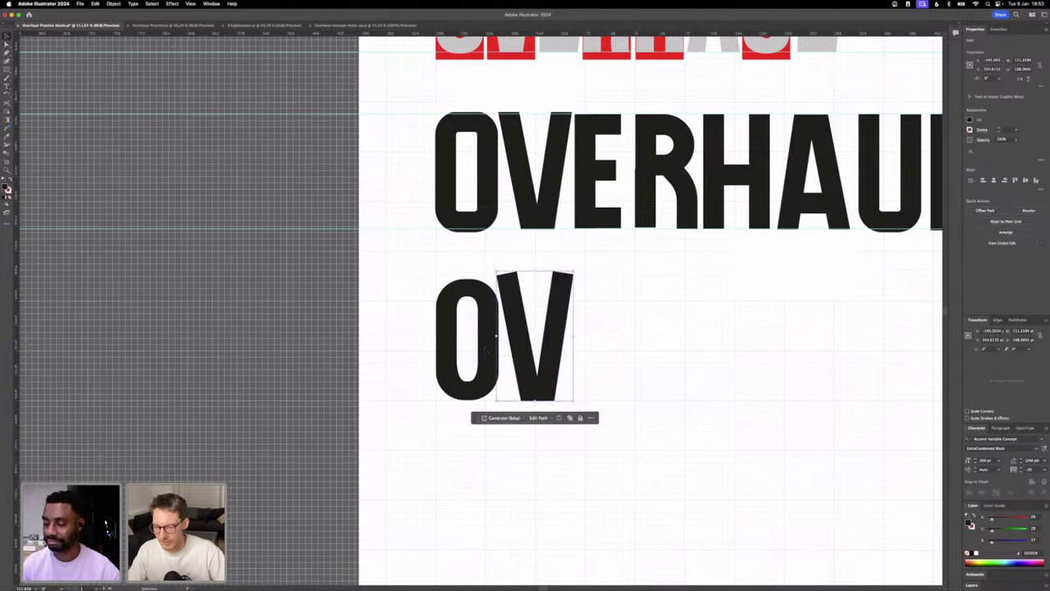
# - Lower the O slightly and raise the V by 1 pt so the O overshoots the V's base
pyautogui.click(479, 397)
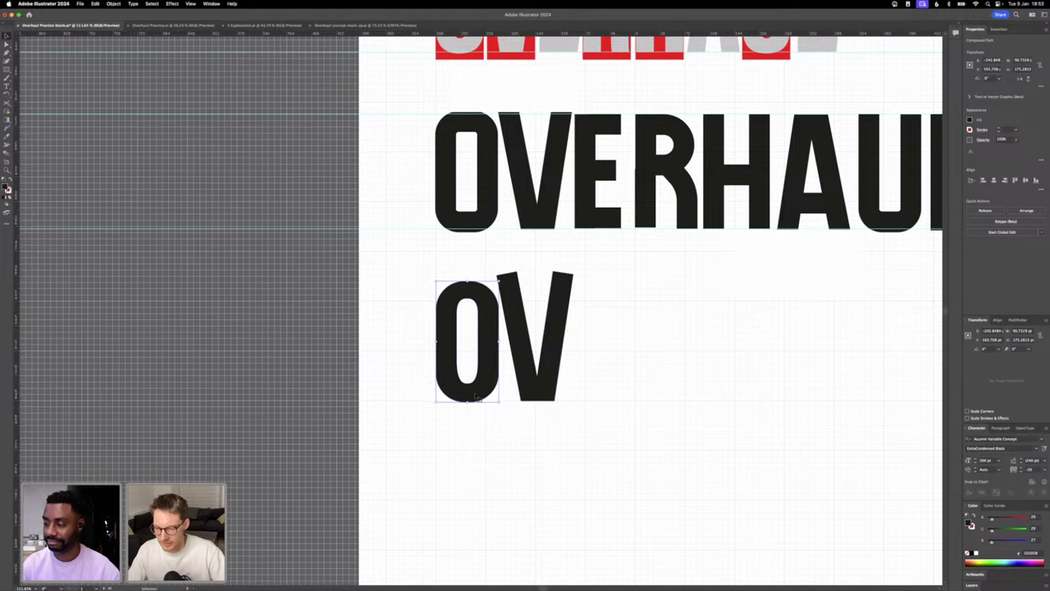
pyautogui.scroll(3, 476, 400)
pyautogui.scroll(3, 476, 401)
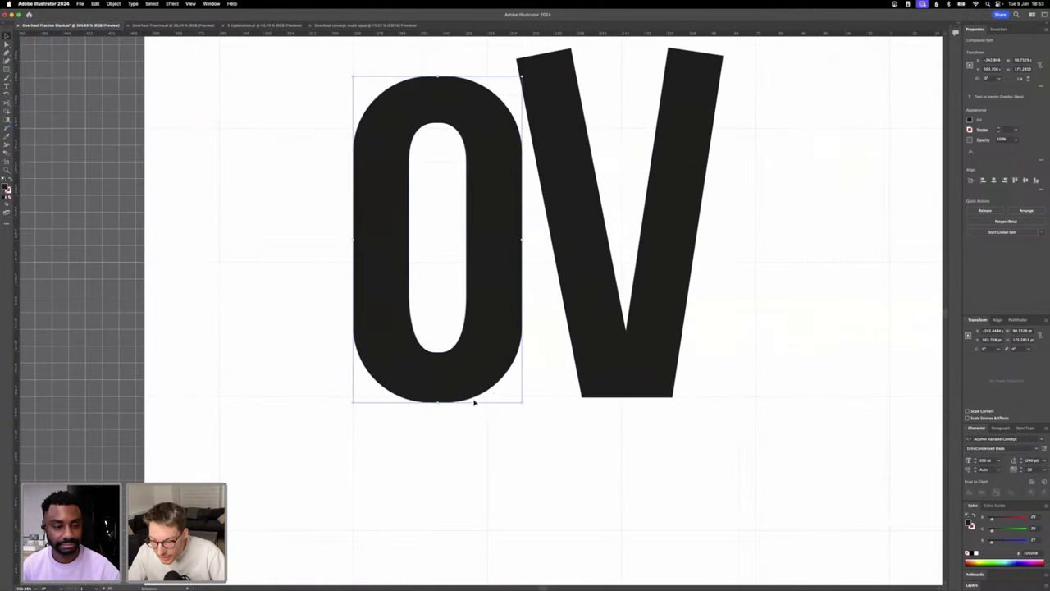
pyautogui.click(574, 371)
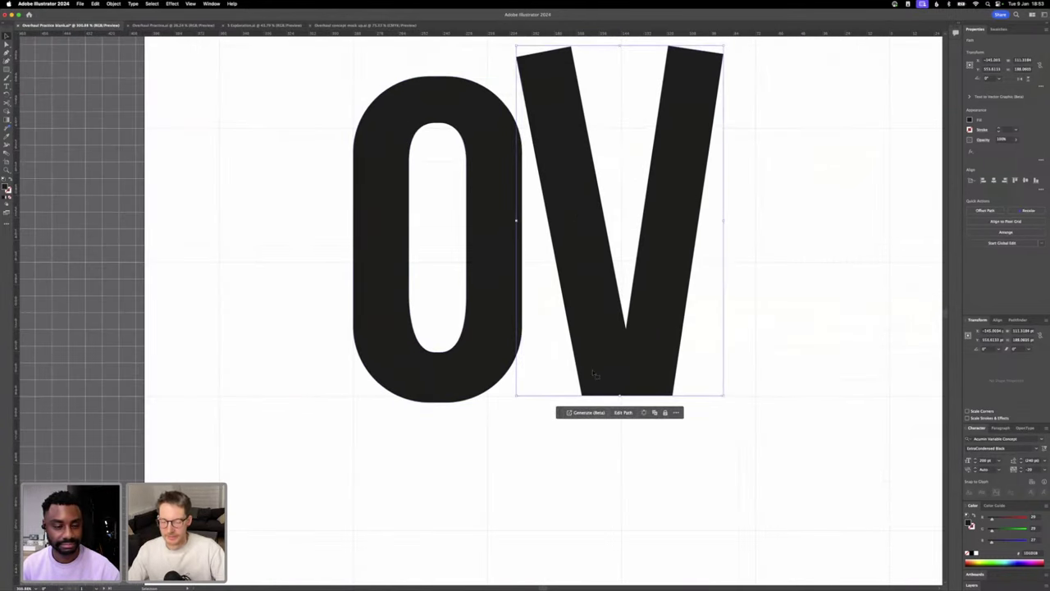
pyautogui.scroll(3, 593, 373)
pyautogui.scroll(-4, 593, 374)
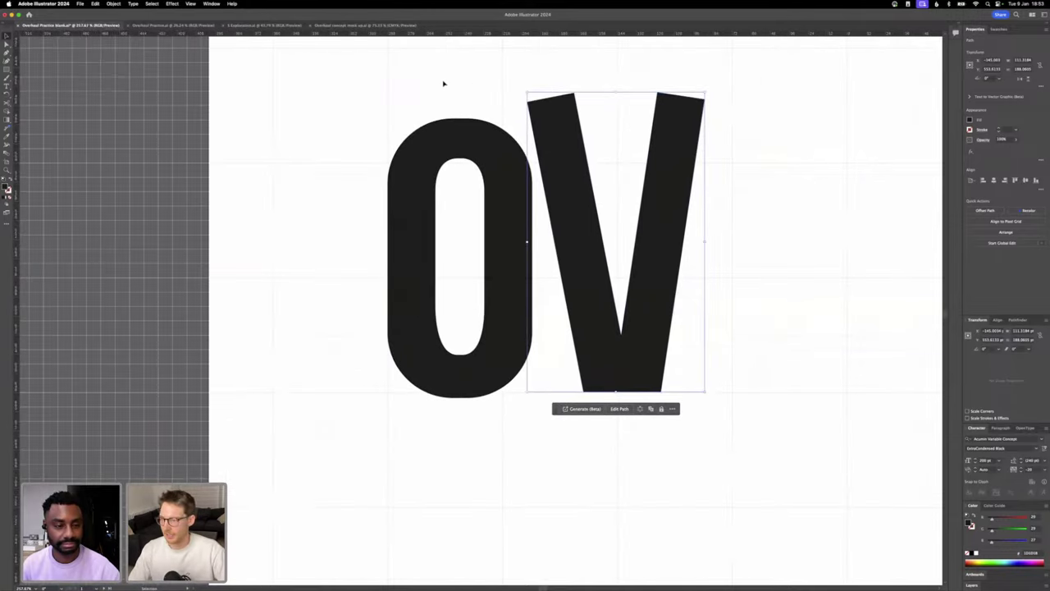
# - Trim the V's slanted upper ends flat with a straight Eraser cut just below the top of the O, then deselect it
pyautogui.hotkey('shift', 'e')
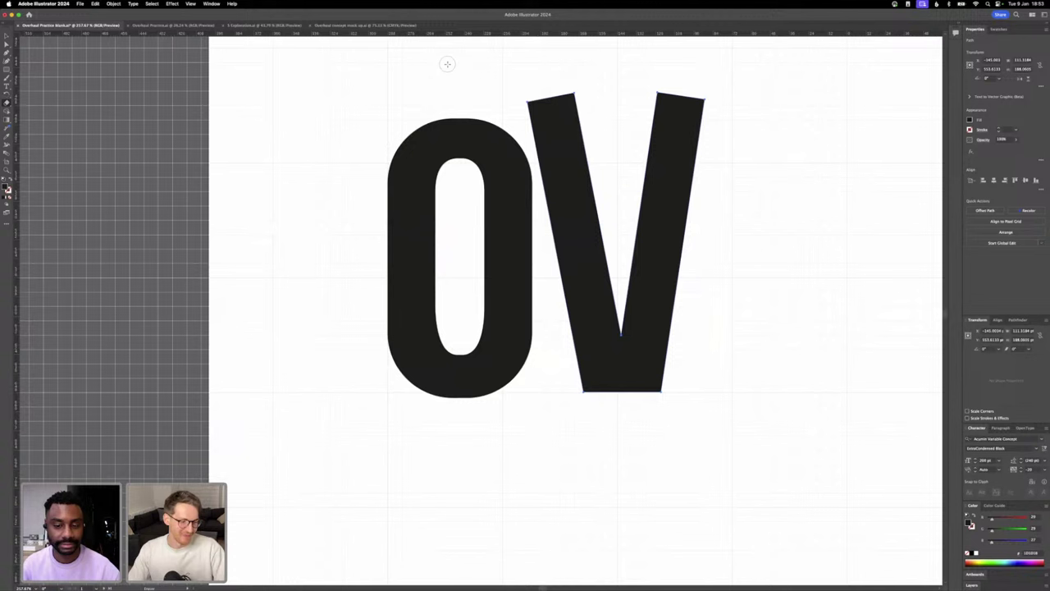
pyautogui.moveTo(444, 60)
pyautogui.mouseDown()
pyautogui.moveTo(574, 105)
pyautogui.moveTo(745, 110)
pyautogui.moveTo(759, 120)
pyautogui.mouseUp()
pyautogui.rightClick(716, 69)
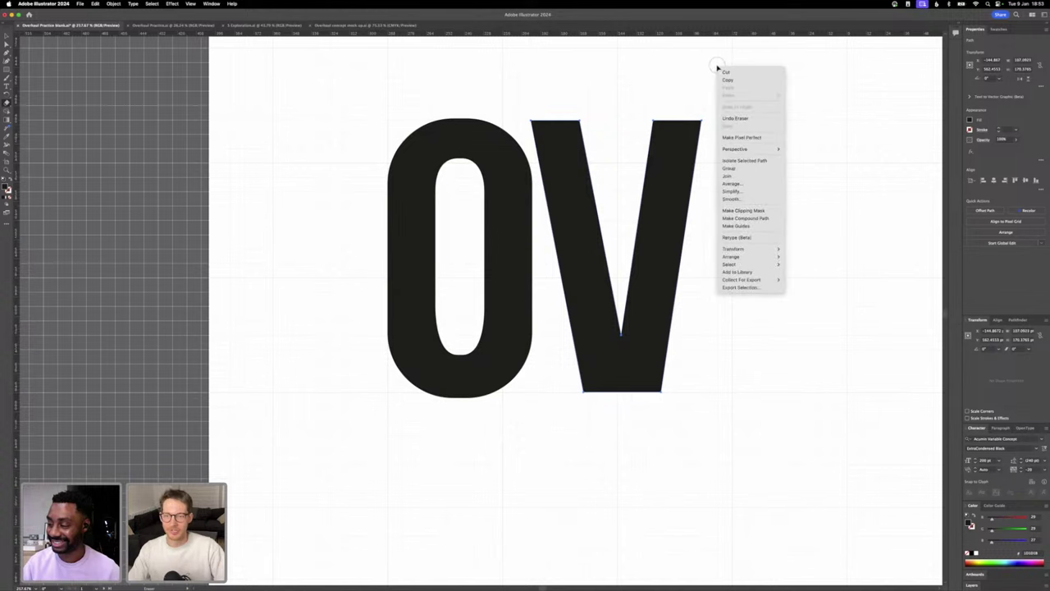
pyautogui.click(677, 75)
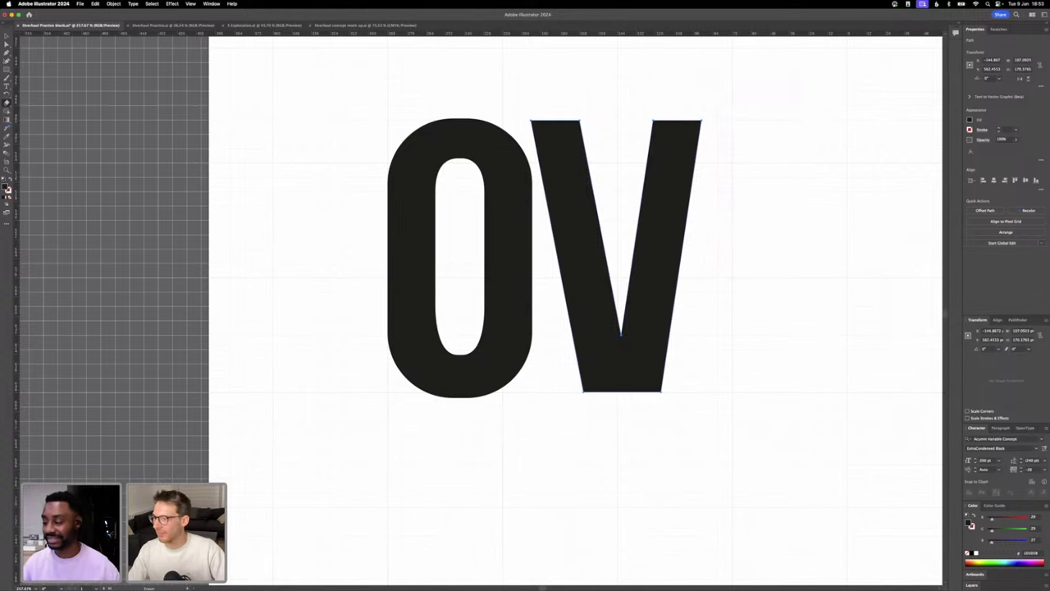
pyautogui.press('v')
pyautogui.click(634, 239)
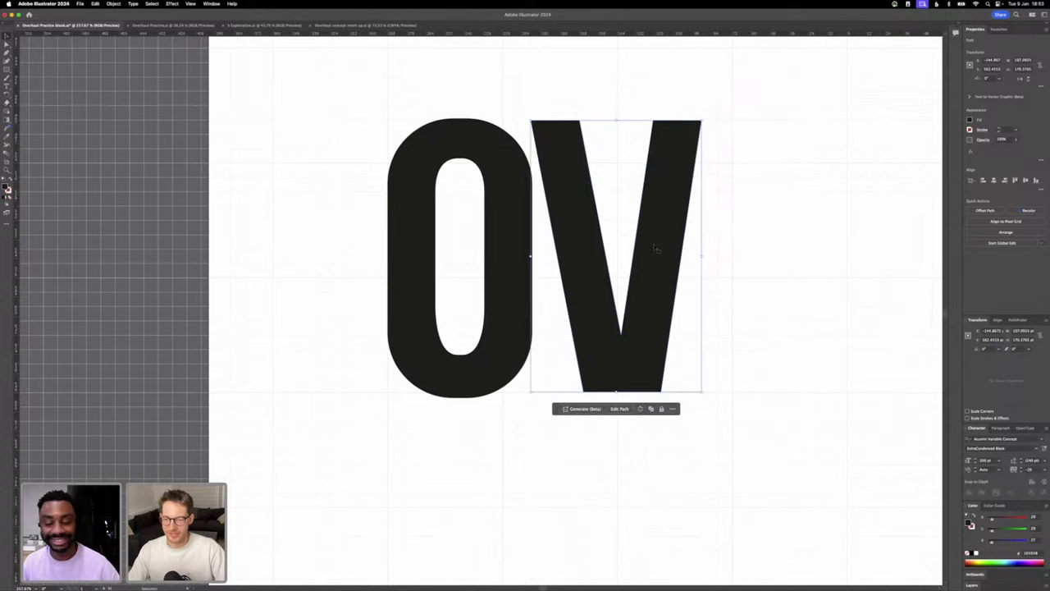
pyautogui.scroll(-2, 657, 248)
pyautogui.click(730, 257)
# - Lower the anchor at the V's inner vertex about 12 pt, in line with the bottom of the O's counter
pyautogui.scroll(-2, 729, 257)
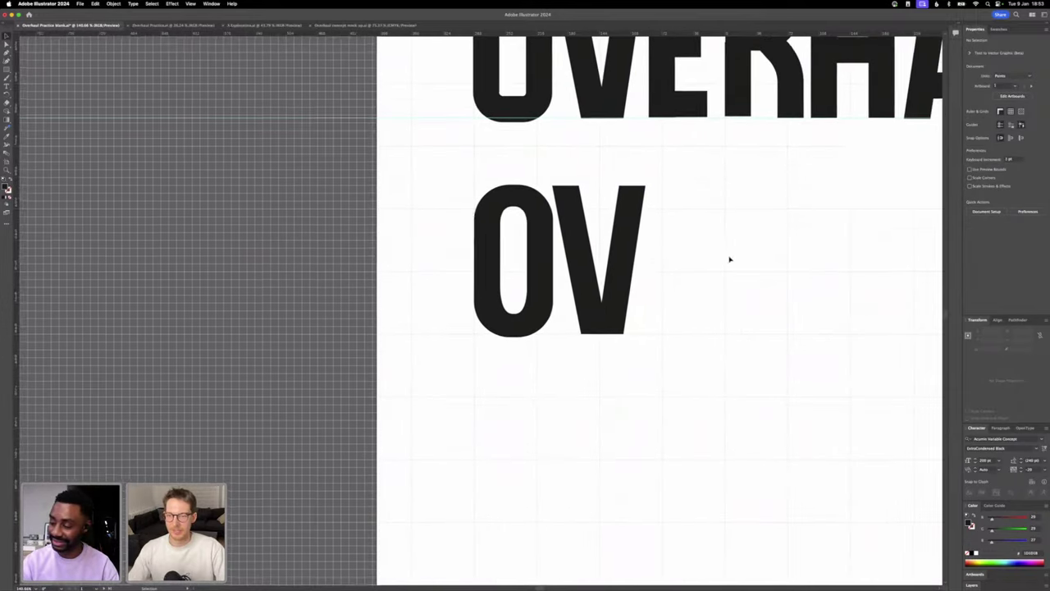
pyautogui.hscroll(2, 729, 259)
pyautogui.scroll(2, 729, 258)
pyautogui.scroll(5, 534, 344)
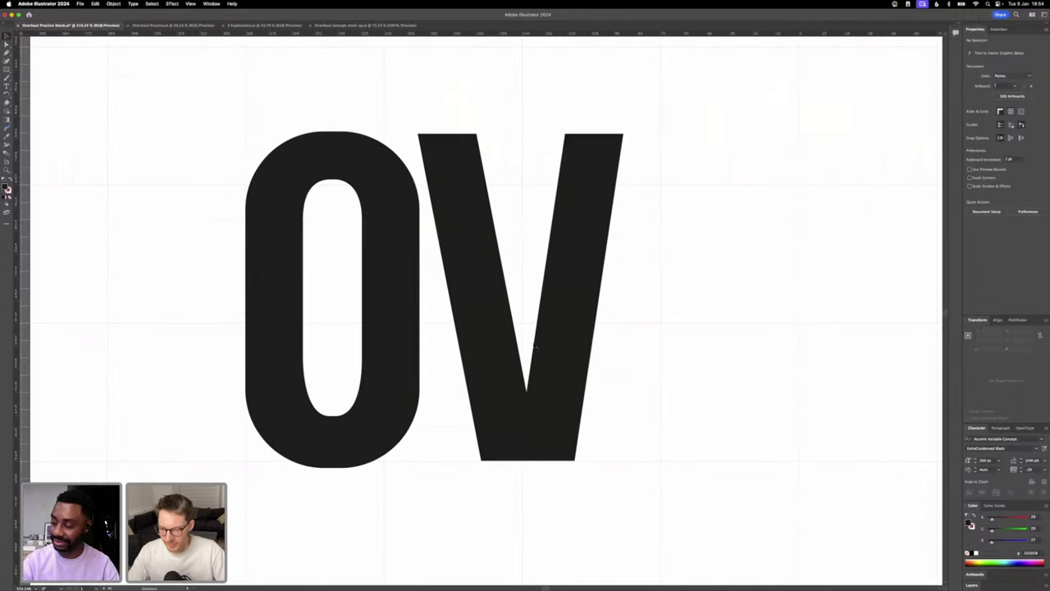
pyautogui.scroll(2, 535, 346)
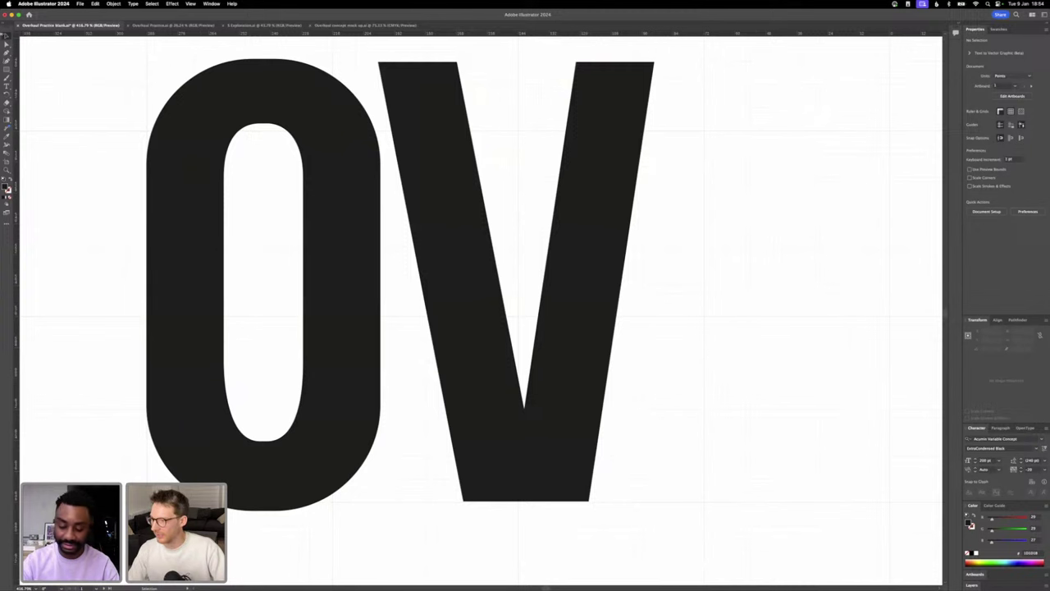
pyautogui.click(6, 44)
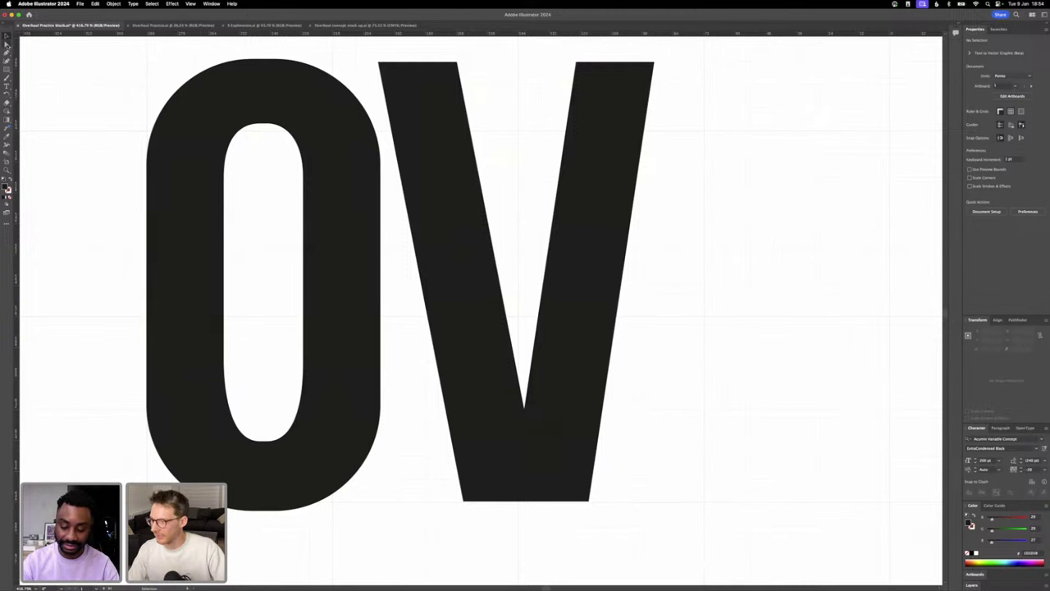
pyautogui.click(524, 411)
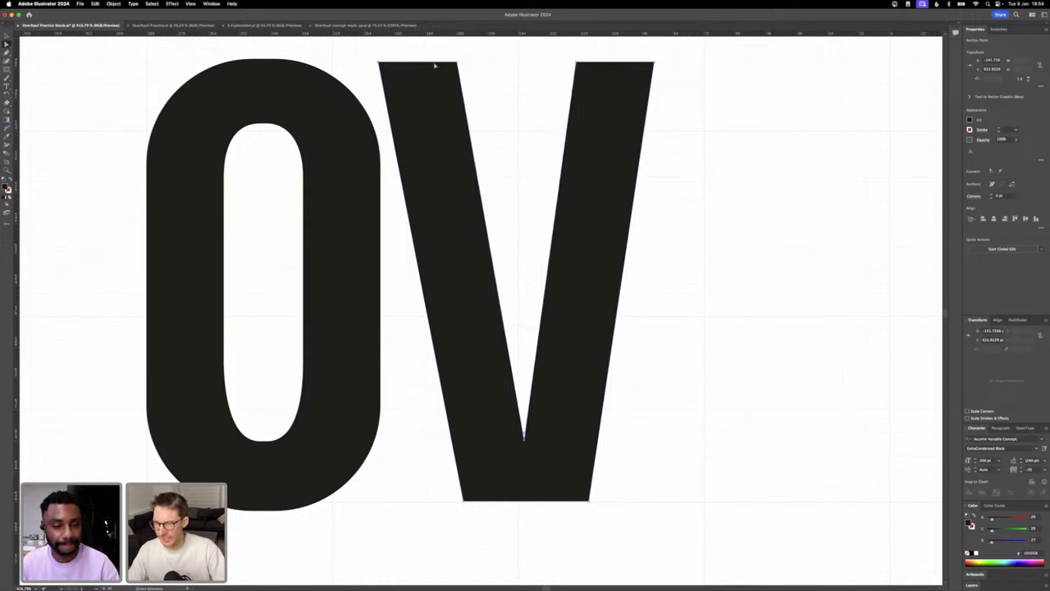
# - Place a horizontal guide at the bottom of the O's counter and fine-tune the V's inner vertex against it
pyautogui.moveTo(428, 32); pyautogui.dragTo(429, 91)
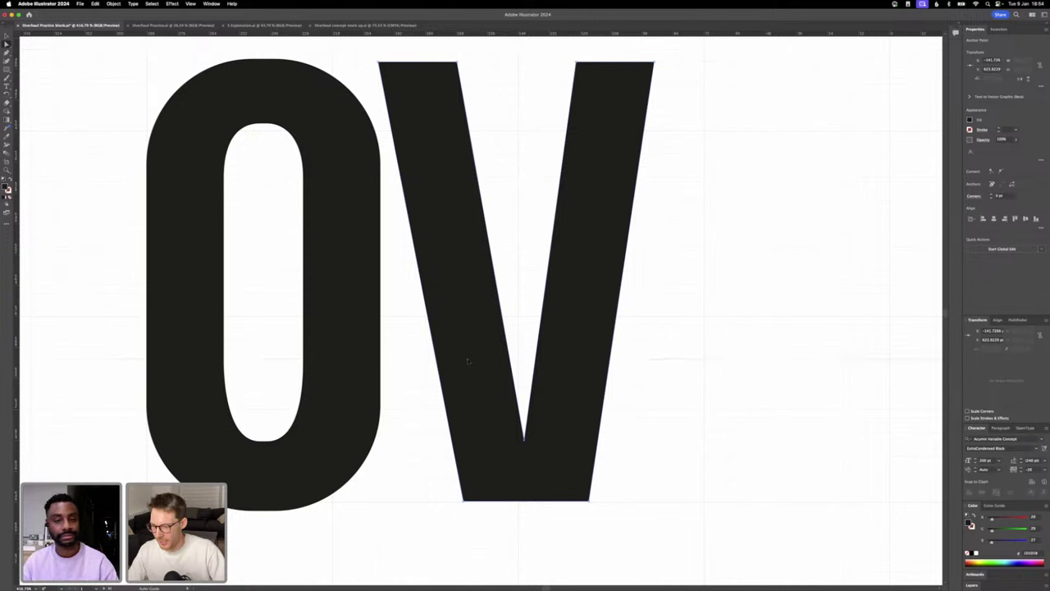
pyautogui.moveTo(468, 361); pyautogui.dragTo(468, 440)
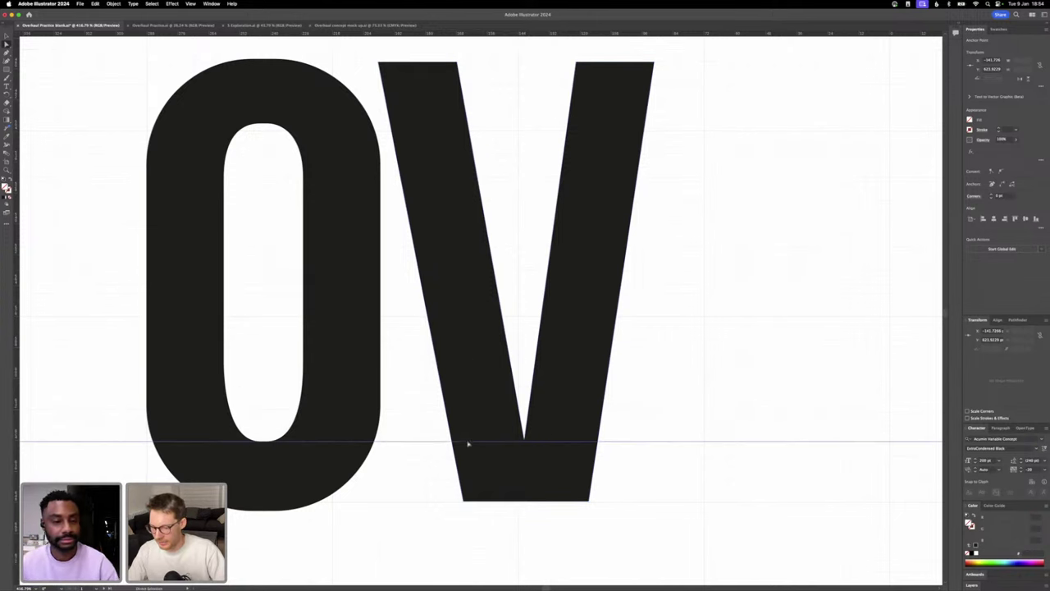
pyautogui.click(525, 441)
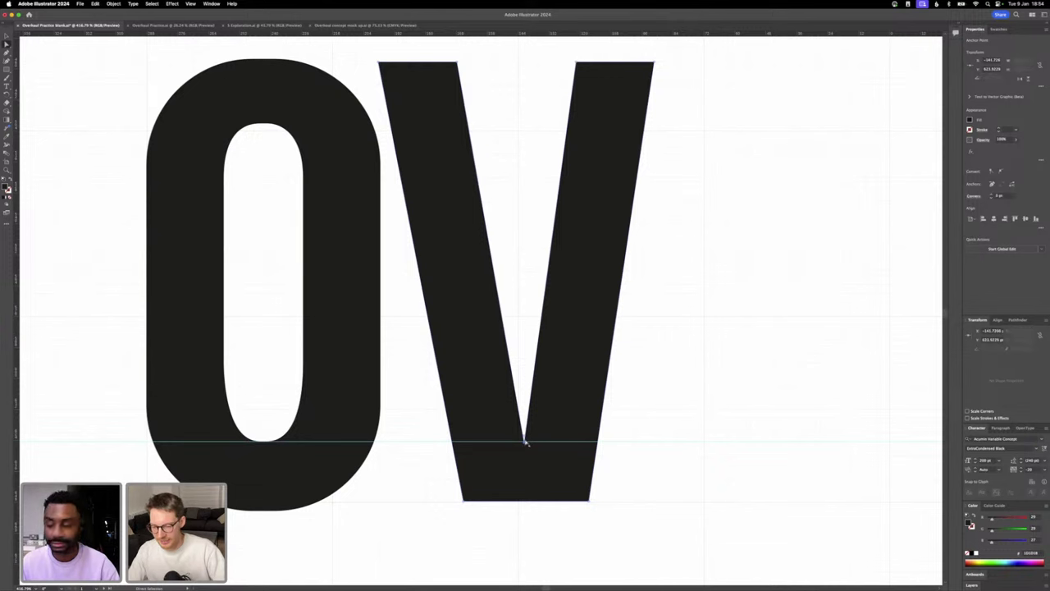
pyautogui.press('Down')
pyautogui.click(656, 451)
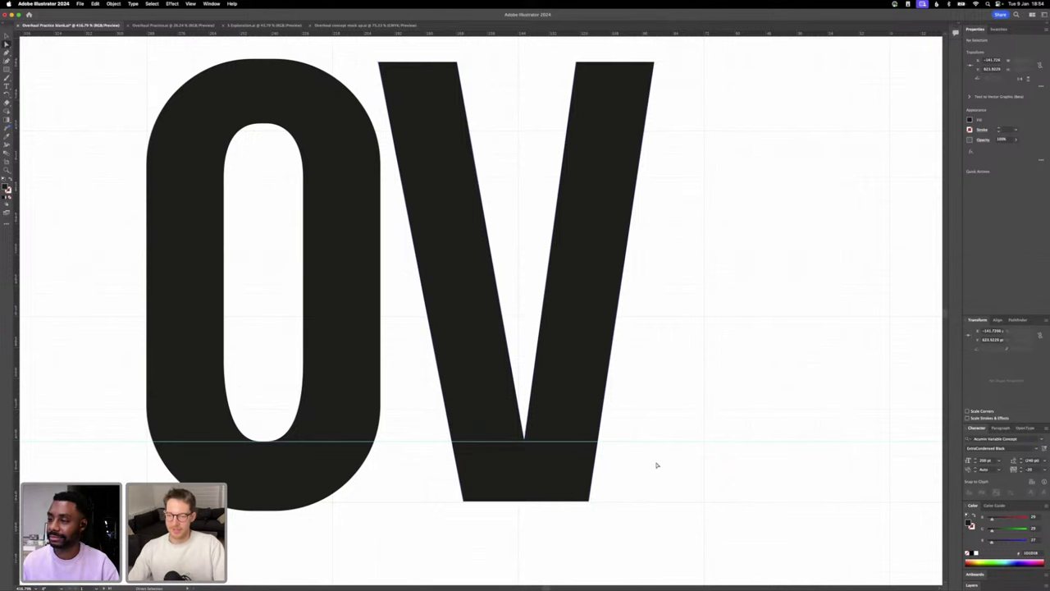
# - Move the V 4 pt right to widen the gap between it and the O
pyautogui.scroll(-5, 657, 463)
pyautogui.scroll(-2, 656, 465)
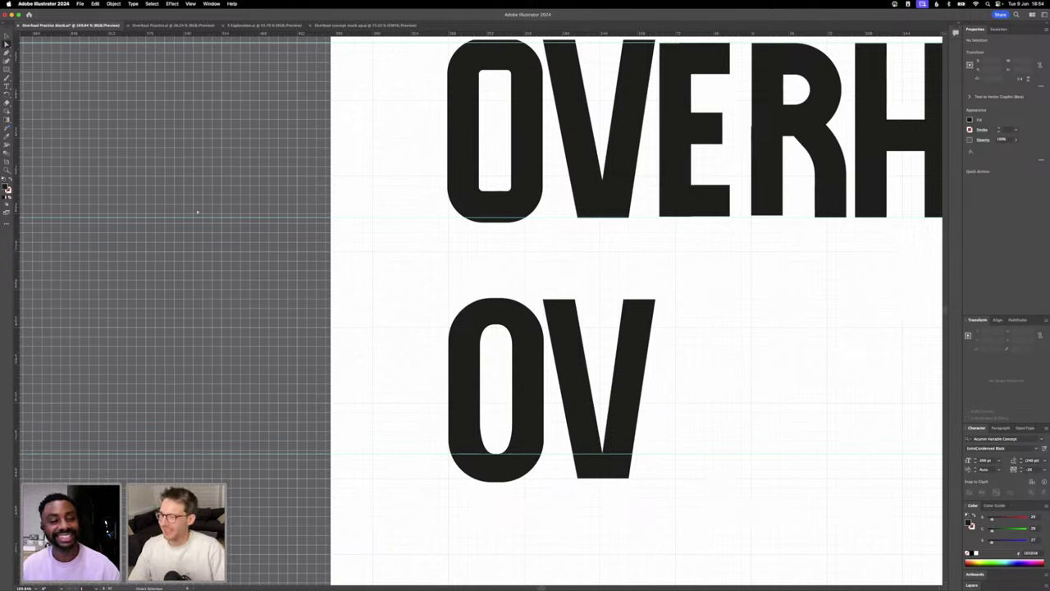
pyautogui.press('v')
pyautogui.click(580, 351)
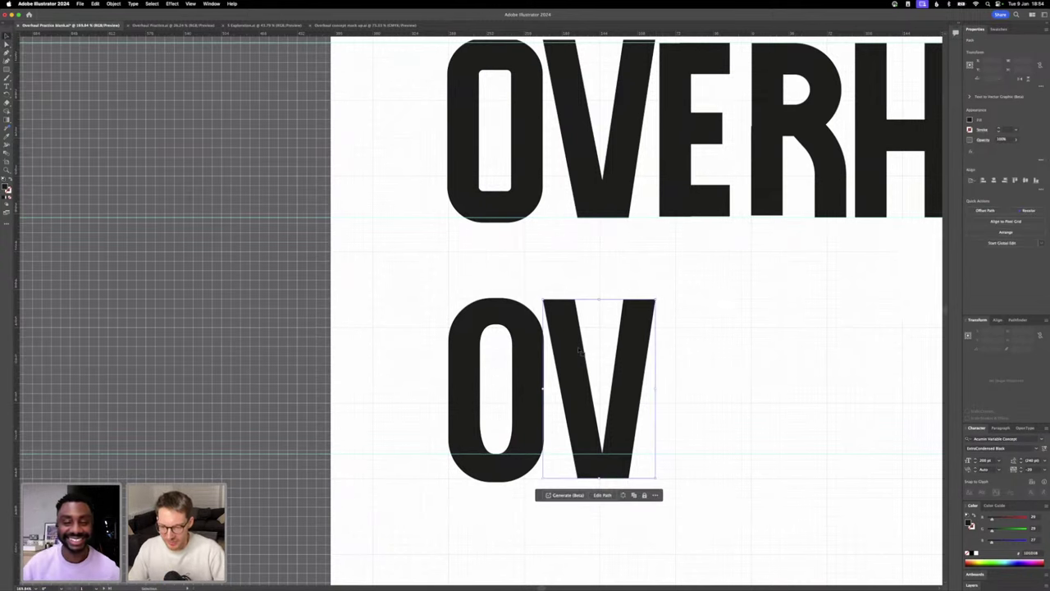
pyautogui.press('Right')
pyautogui.press('Right')
pyautogui.press('Right')
pyautogui.press('Right')
pyautogui.scroll(-2, 733, 349)
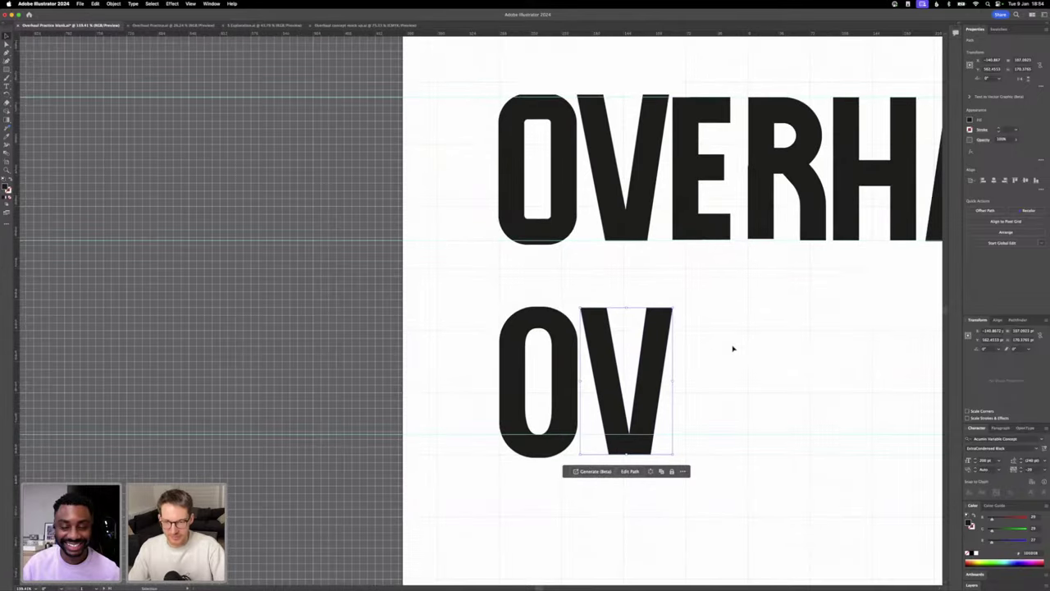
pyautogui.hscroll(4, 733, 348)
pyautogui.click(733, 348)
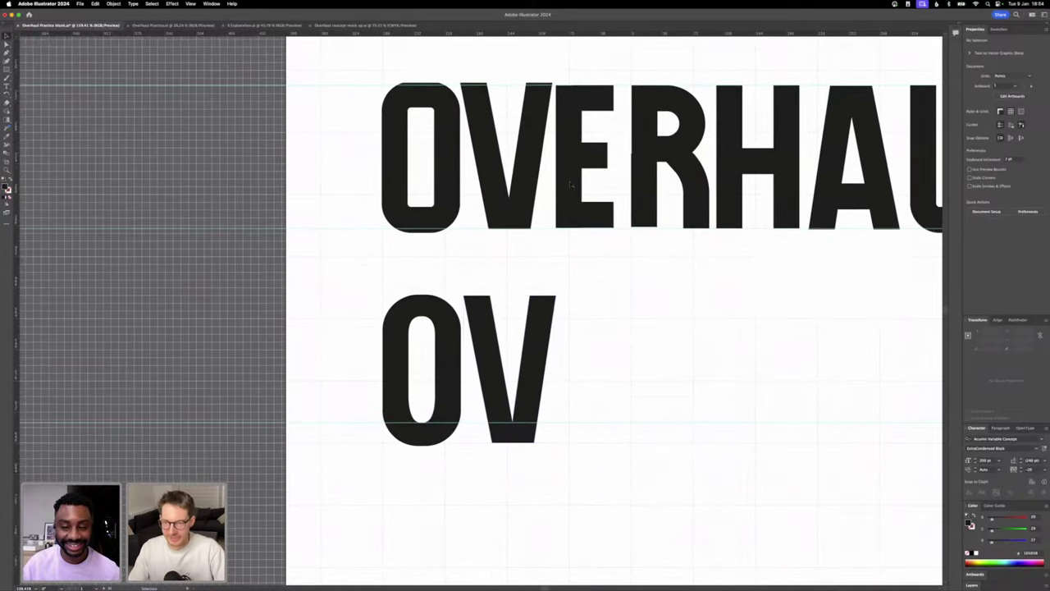
# - Select the strokes that form the E in the OVERHAUL wordmark
pyautogui.click(571, 184)
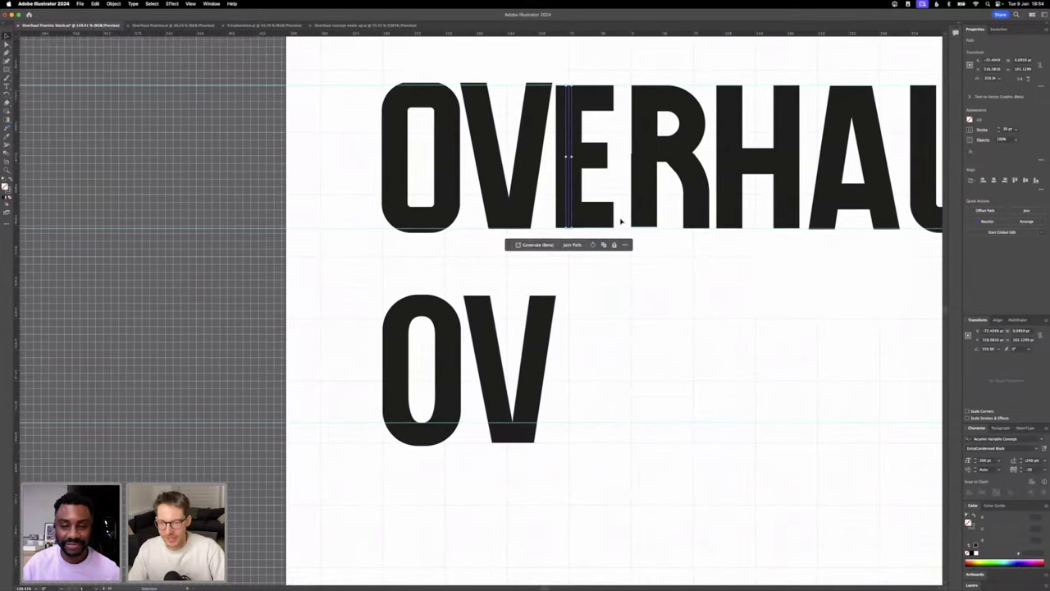
pyautogui.click(622, 222)
pyautogui.click(573, 115)
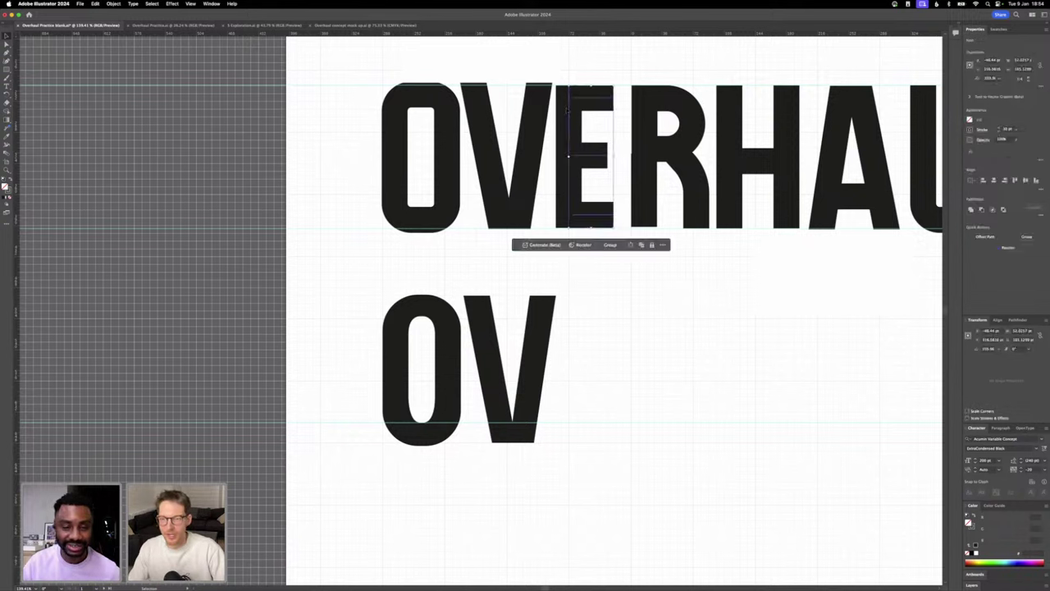
pyautogui.click(622, 227)
pyautogui.click(571, 115)
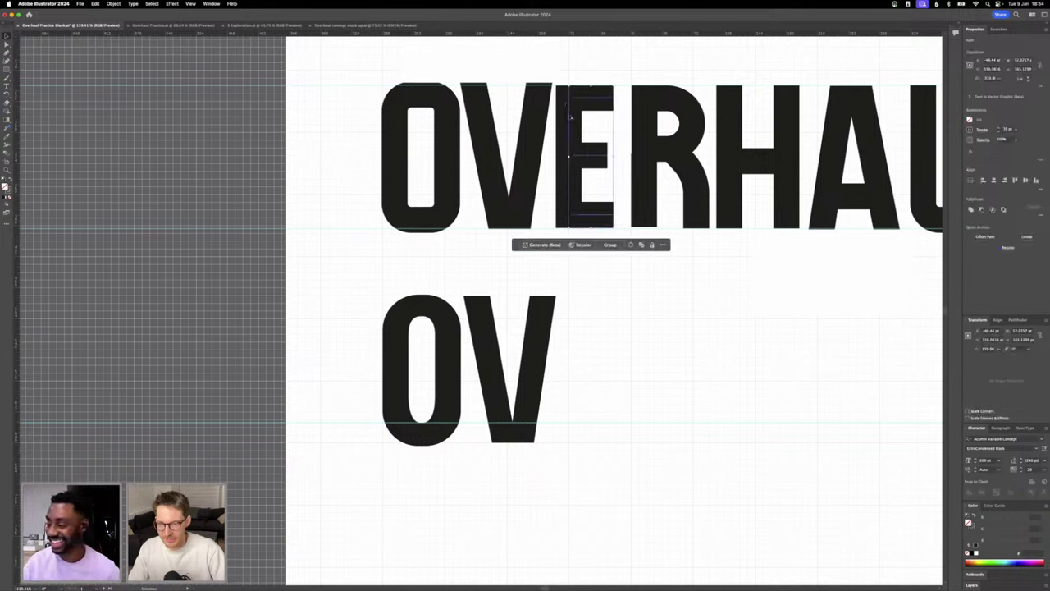
# - Duplicate the upper word's E strokes beside the lower OV and convert the copy's strokes to outlines
pyautogui.moveTo(571, 119); pyautogui.dragTo(584, 388)
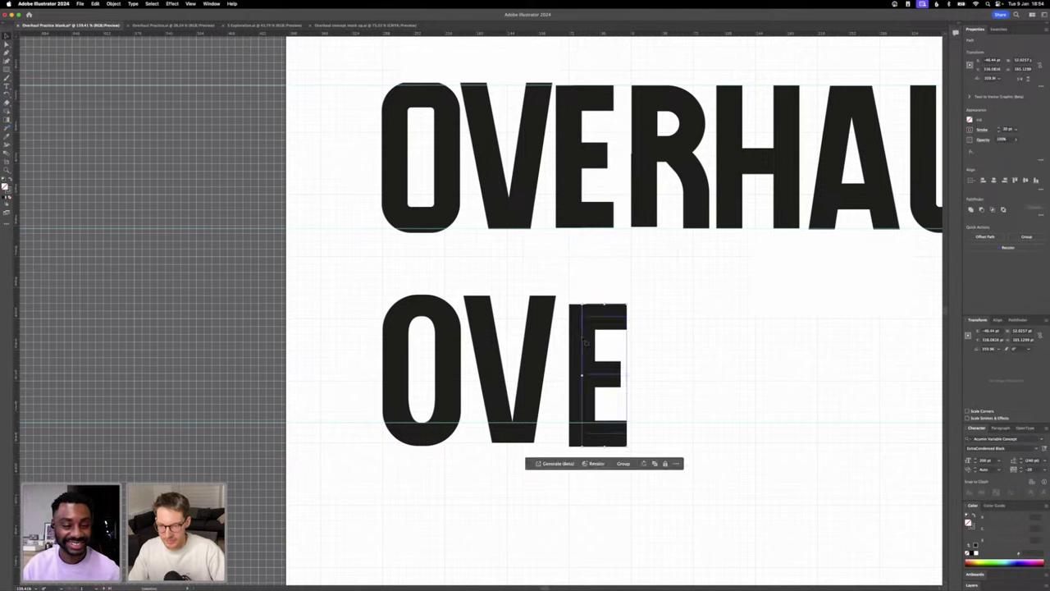
pyautogui.click(580, 376)
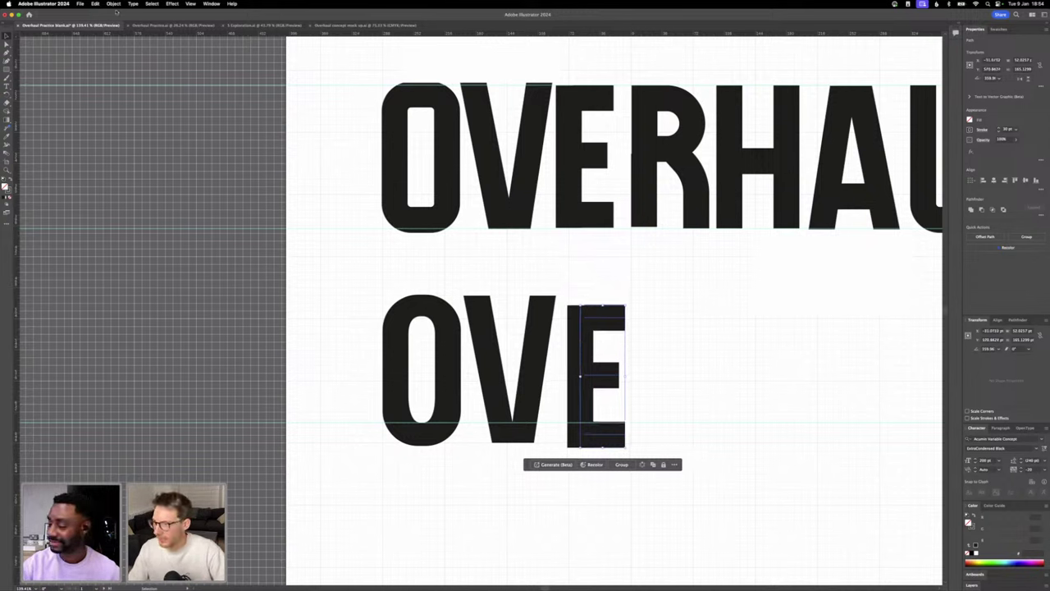
pyautogui.click(114, 3)
pyautogui.moveTo(166, 187)
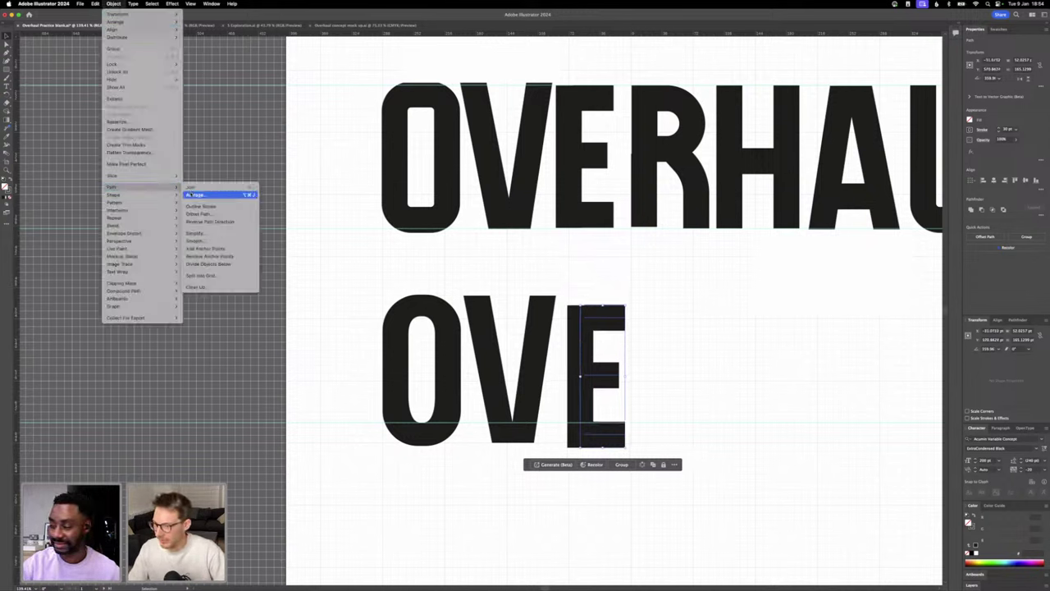
pyautogui.click(212, 205)
pyautogui.click(695, 356)
# - Align the tops of the copied E's stem and top arm and move both up level with the V's top
pyautogui.scroll(5, 645, 341)
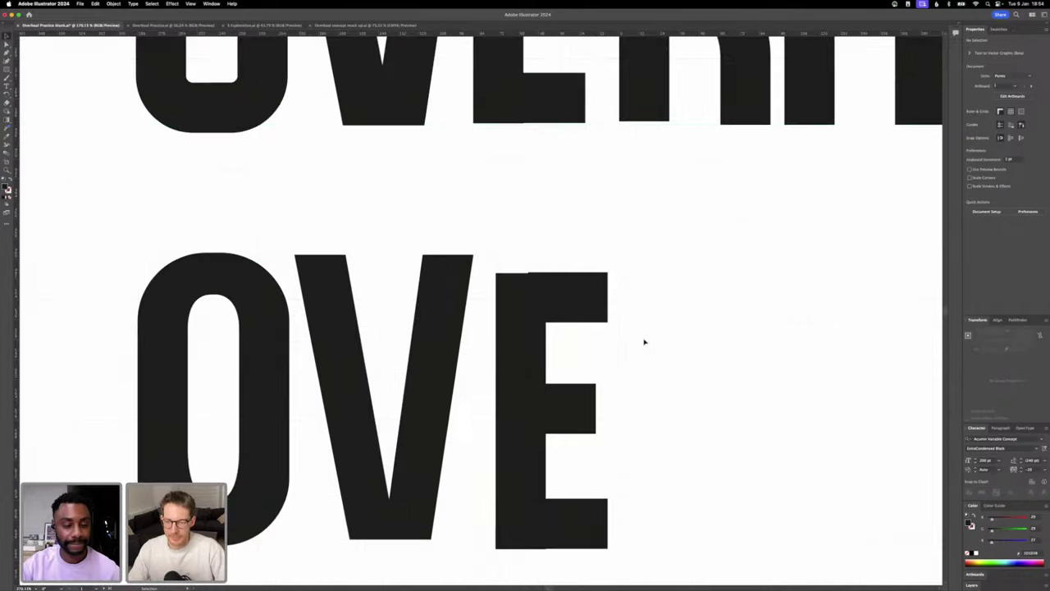
pyautogui.click(566, 301)
pyautogui.keyDown('shift'); pyautogui.click(523, 295); pyautogui.keyUp('shift')
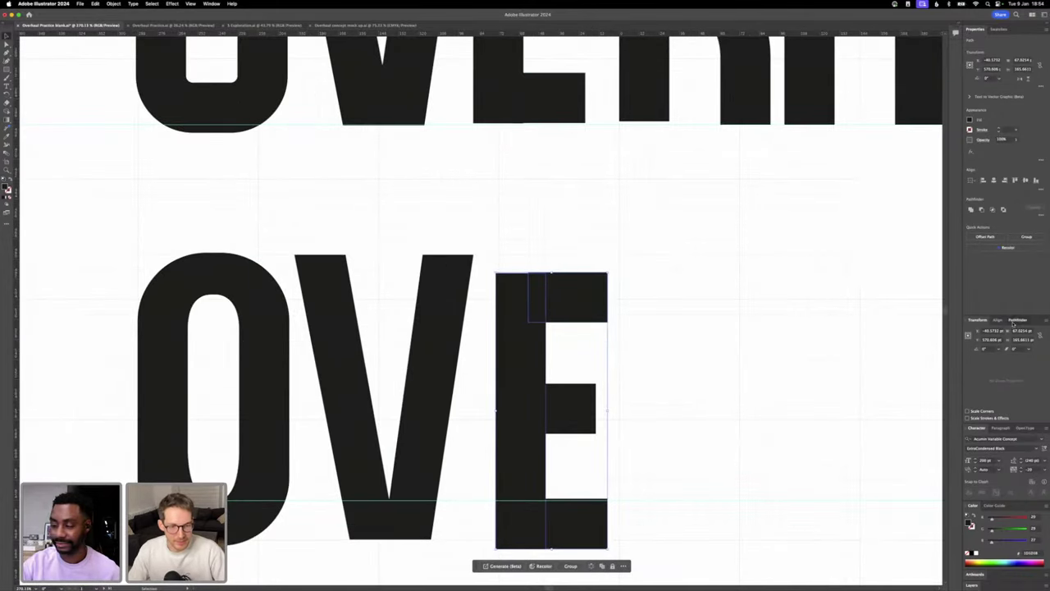
pyautogui.click(1016, 319)
pyautogui.click(996, 322)
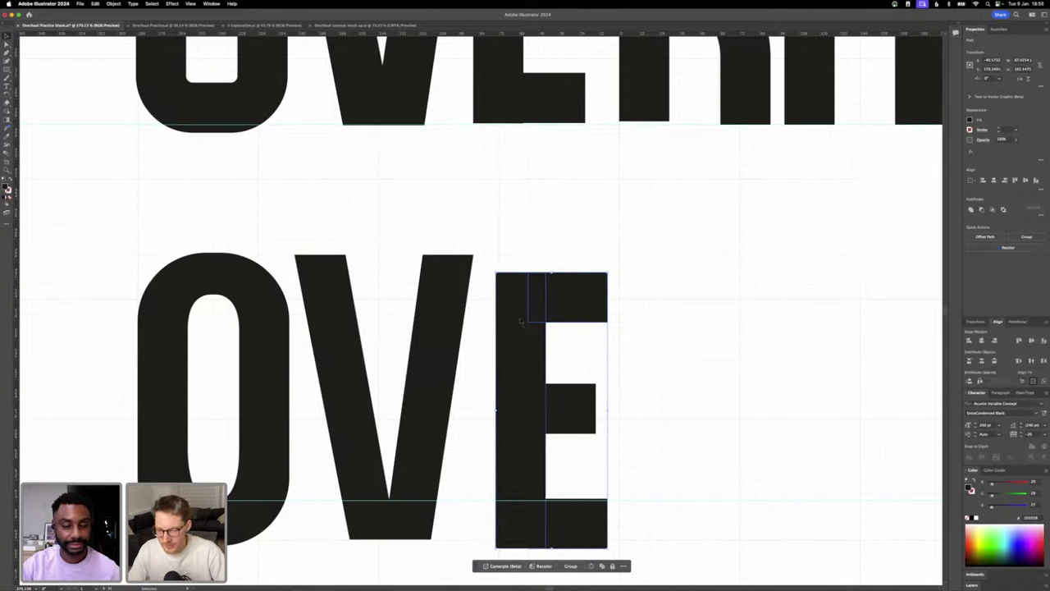
pyautogui.moveTo(526, 337); pyautogui.dragTo(529, 321)
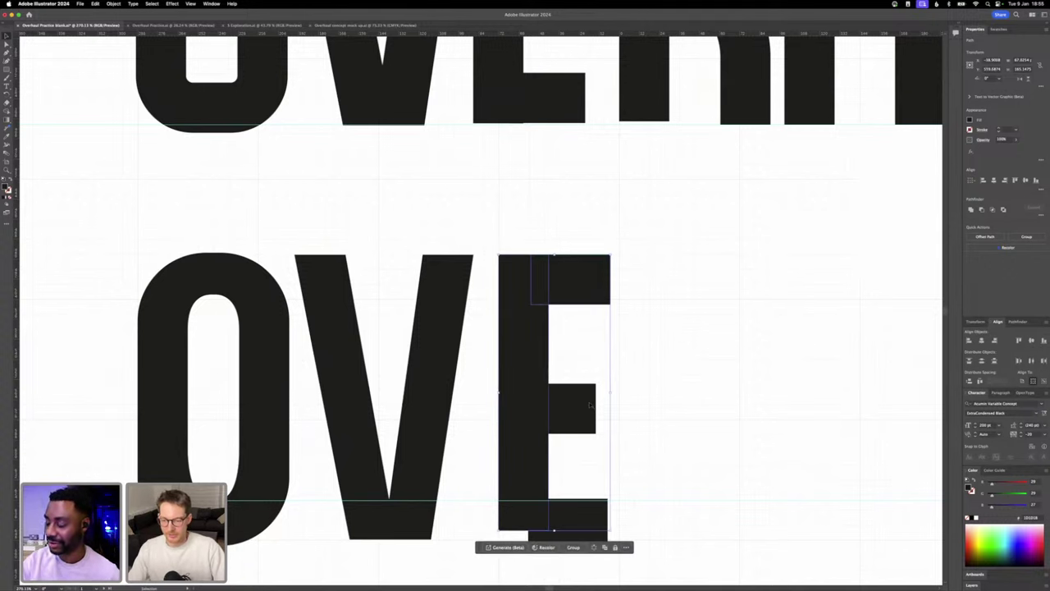
# - Extend the lower E's stem down to the V's baseline
pyautogui.scroll(-2, 590, 403)
pyautogui.click(633, 421)
pyautogui.click(515, 443)
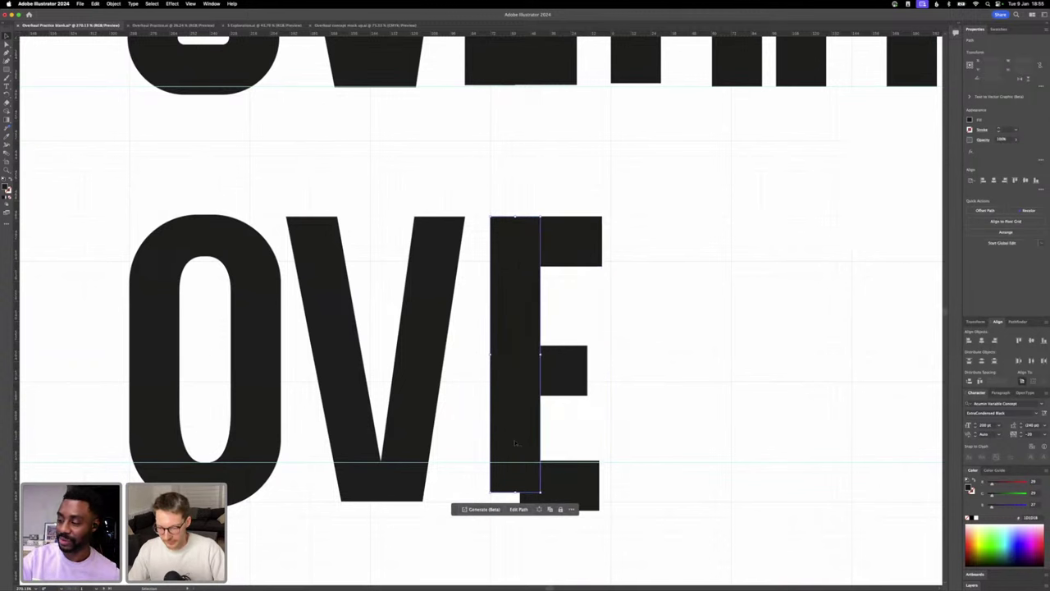
pyautogui.moveTo(516, 492); pyautogui.dragTo(517, 504)
# - Move the E's bottom arm up to the baseline and align its right edge with the top arm
pyautogui.click(581, 490)
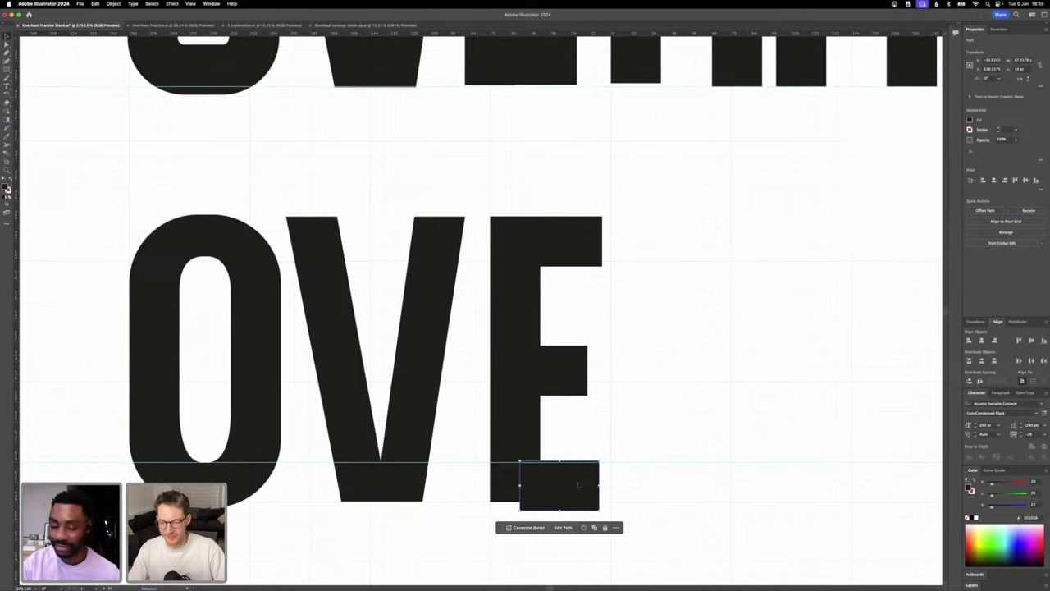
pyautogui.moveTo(579, 488)
pyautogui.mouseDown()
pyautogui.moveTo(578, 469)
pyautogui.moveTo(578, 479)
pyautogui.mouseUp()
pyautogui.keyDown('shift'); pyautogui.click(584, 251); pyautogui.keyUp('shift')
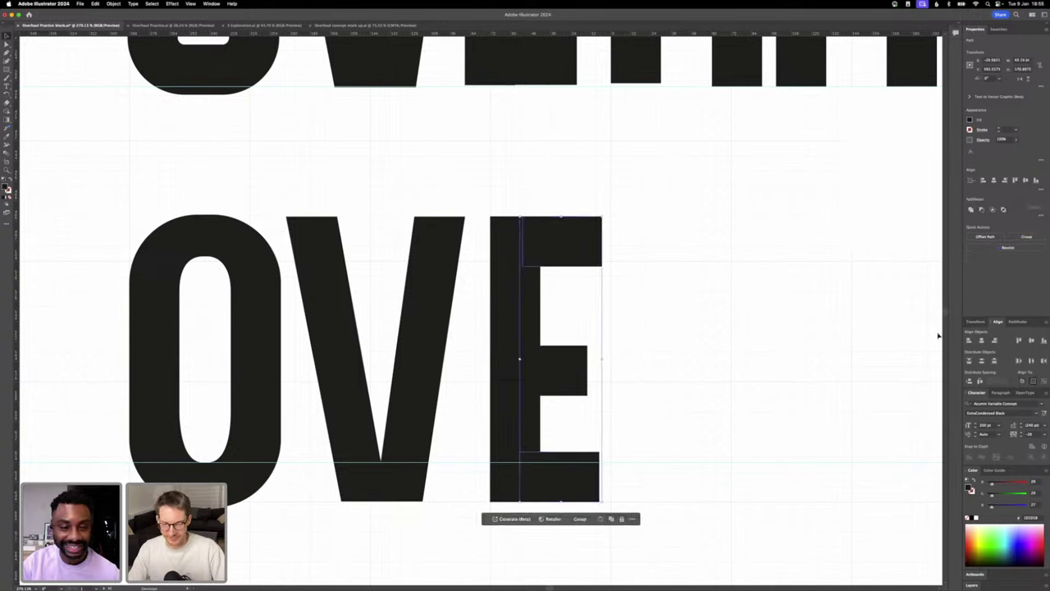
pyautogui.click(994, 340)
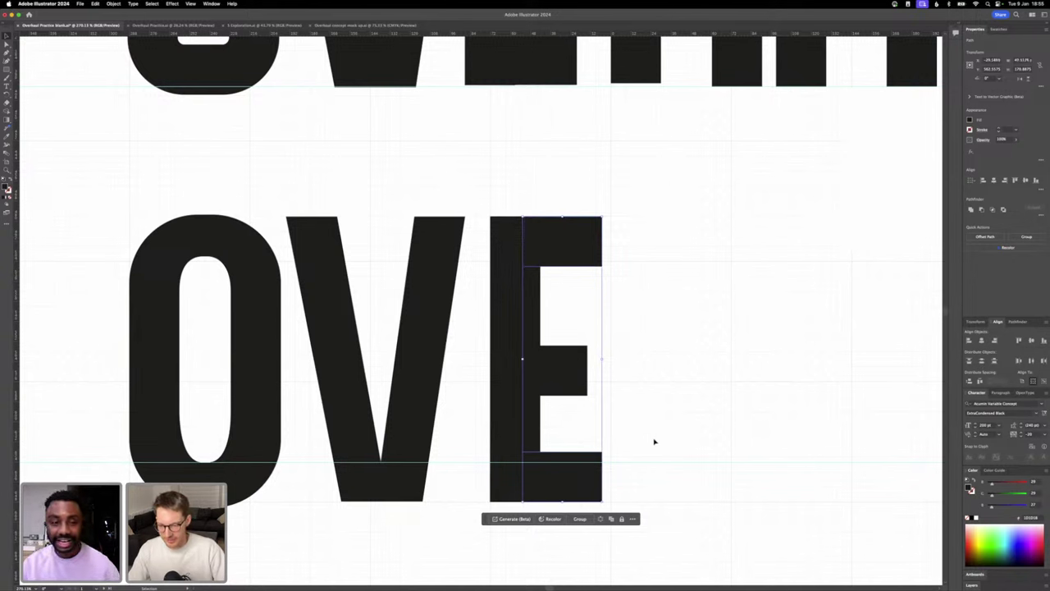
pyautogui.click(651, 497)
# - Move the E's middle arm up slightly and distribute the three arms evenly by their vertical centers
pyautogui.click(571, 370)
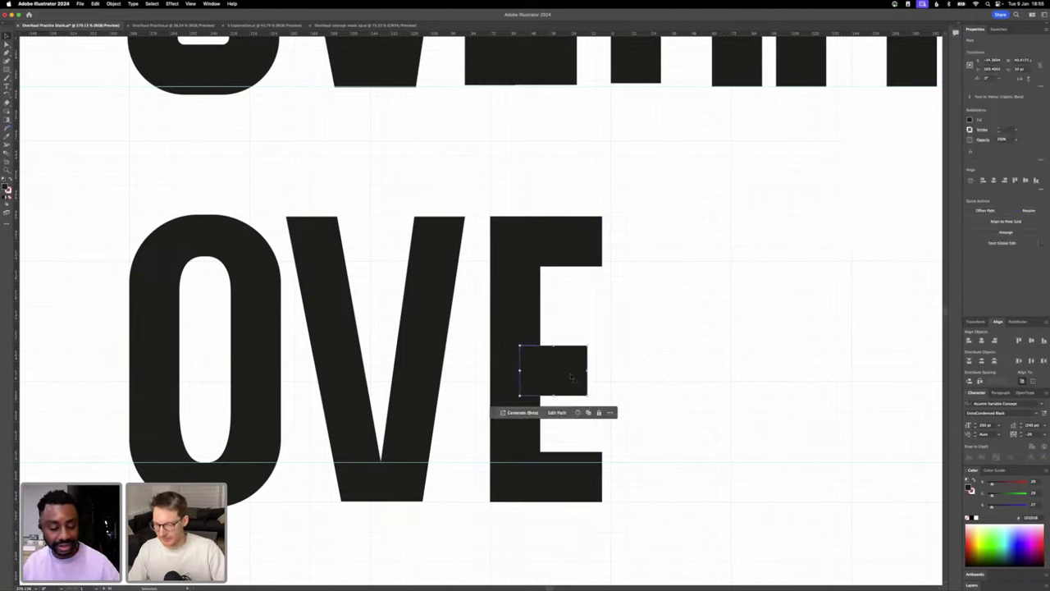
pyautogui.moveTo(571, 371); pyautogui.dragTo(572, 361)
pyautogui.keyDown('shift'); pyautogui.click(574, 464); pyautogui.keyUp('shift')
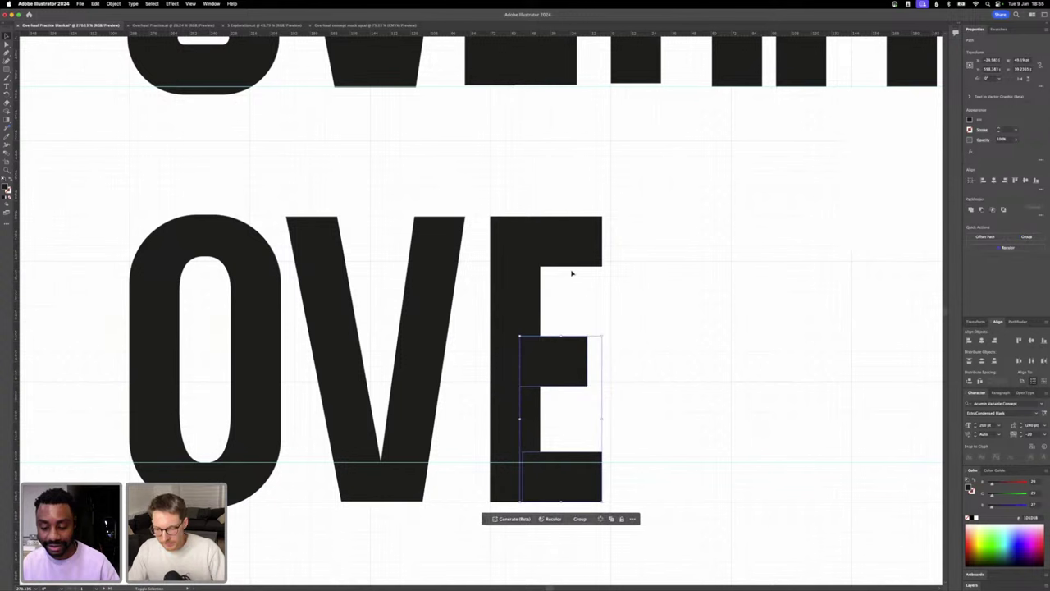
pyautogui.keyDown('shift'); pyautogui.click(571, 254); pyautogui.keyUp('shift')
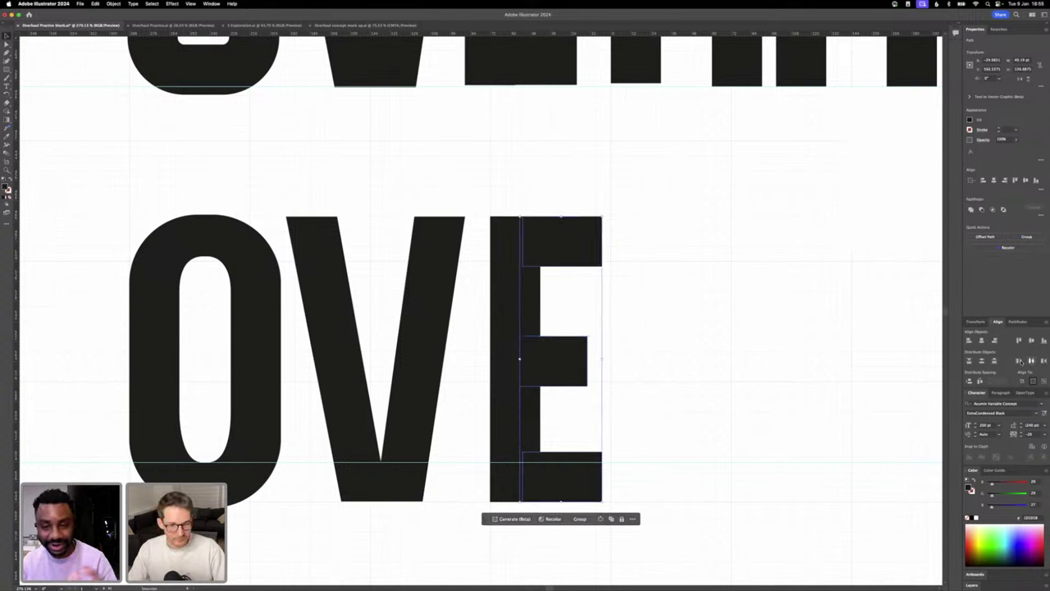
pyautogui.click(982, 361)
pyautogui.click(778, 381)
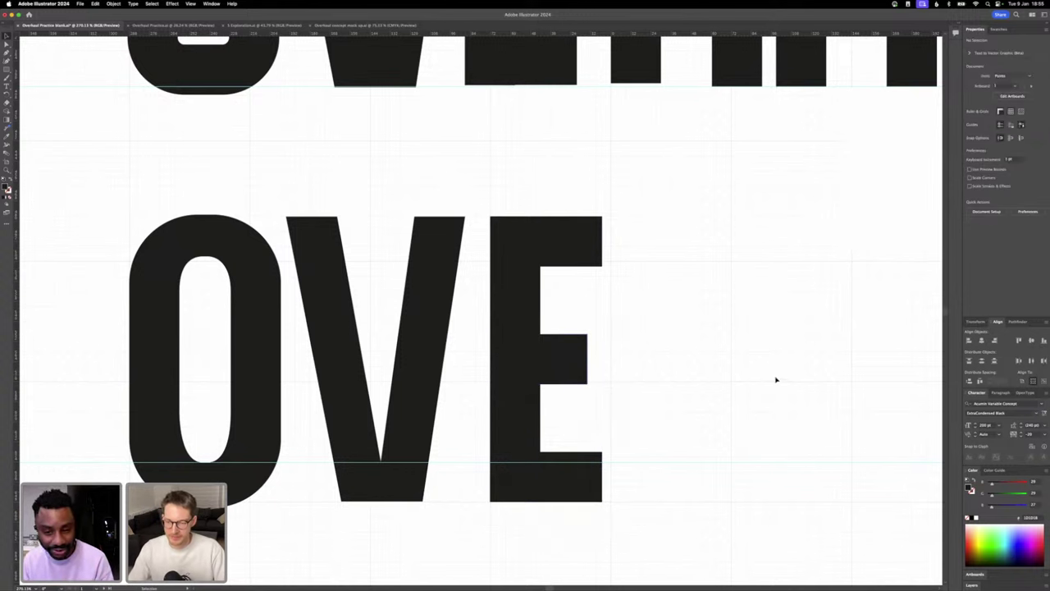
# - Shift the E's middle arm slightly to the right, keeping it shorter than the outer arms
pyautogui.click(575, 368)
pyautogui.moveTo(582, 367); pyautogui.dragTo(598, 354)
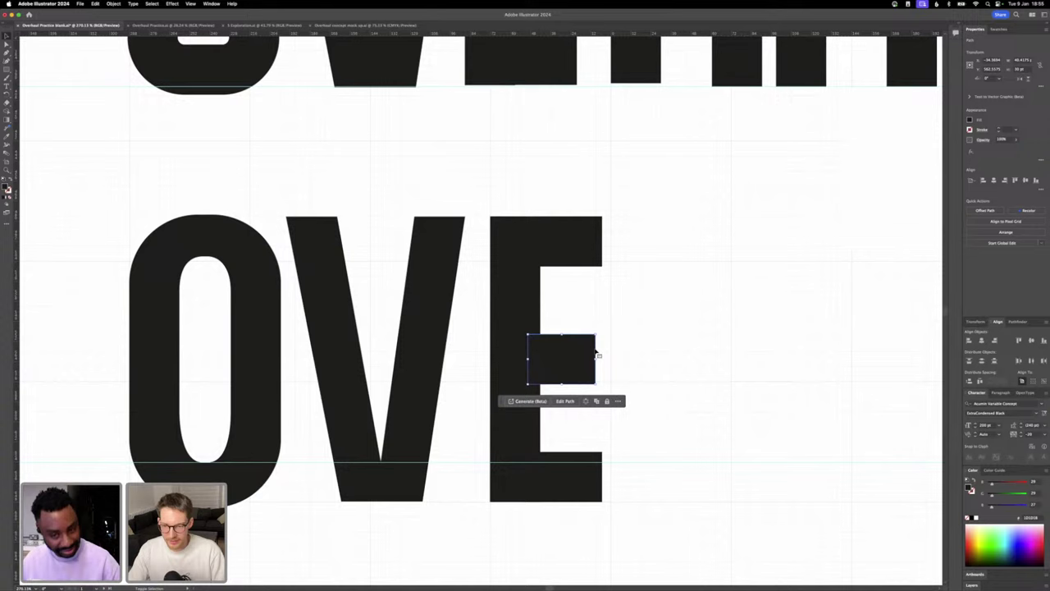
pyautogui.click(632, 333)
# - Unite the lower E's stem and three arms into a single shape
pyautogui.scroll(-2, 632, 333)
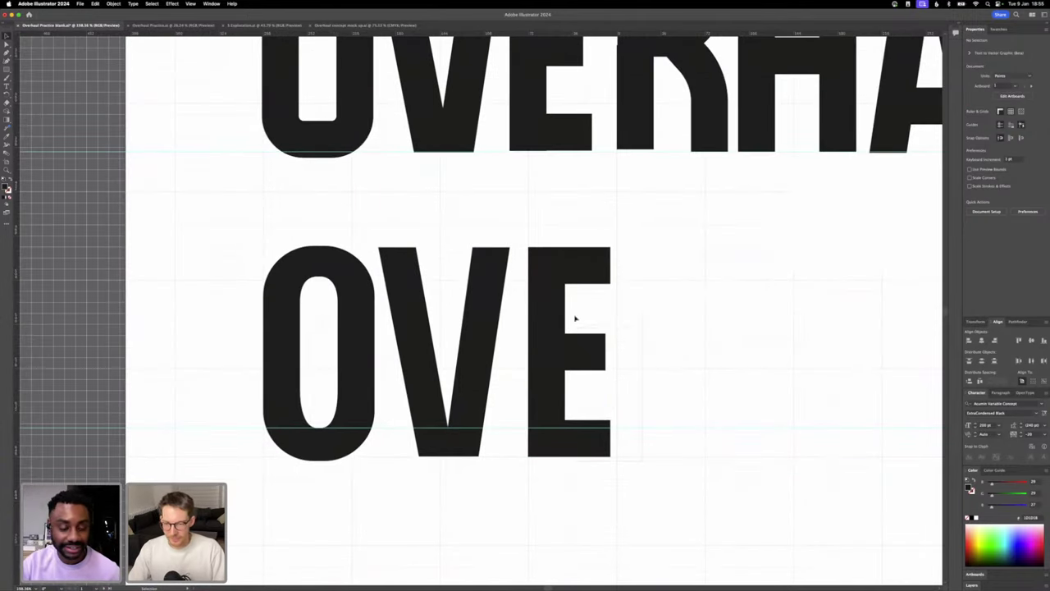
pyautogui.click(544, 273)
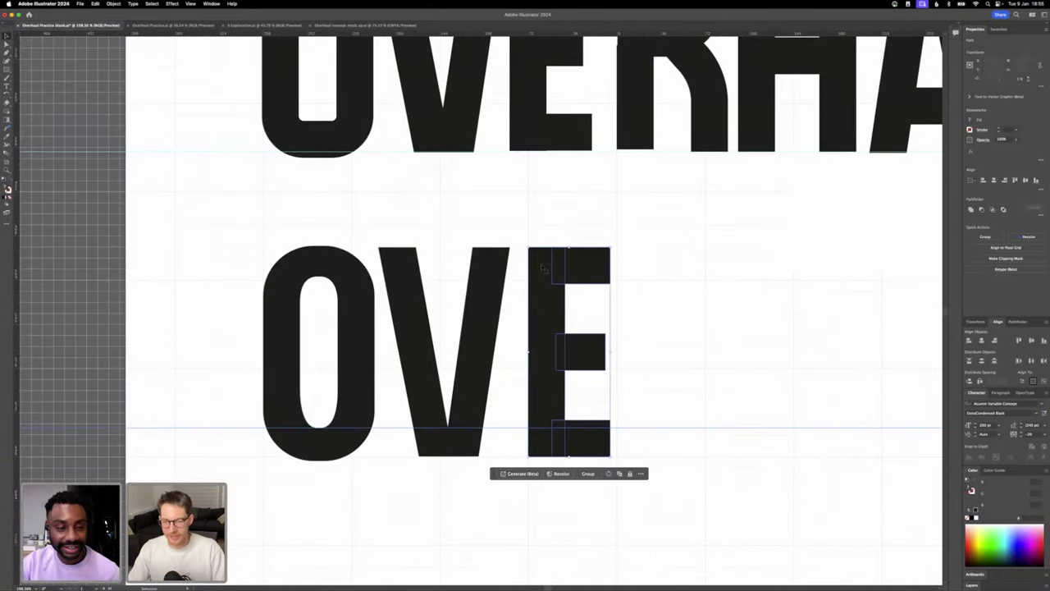
pyautogui.click(880, 392)
pyautogui.click(578, 447)
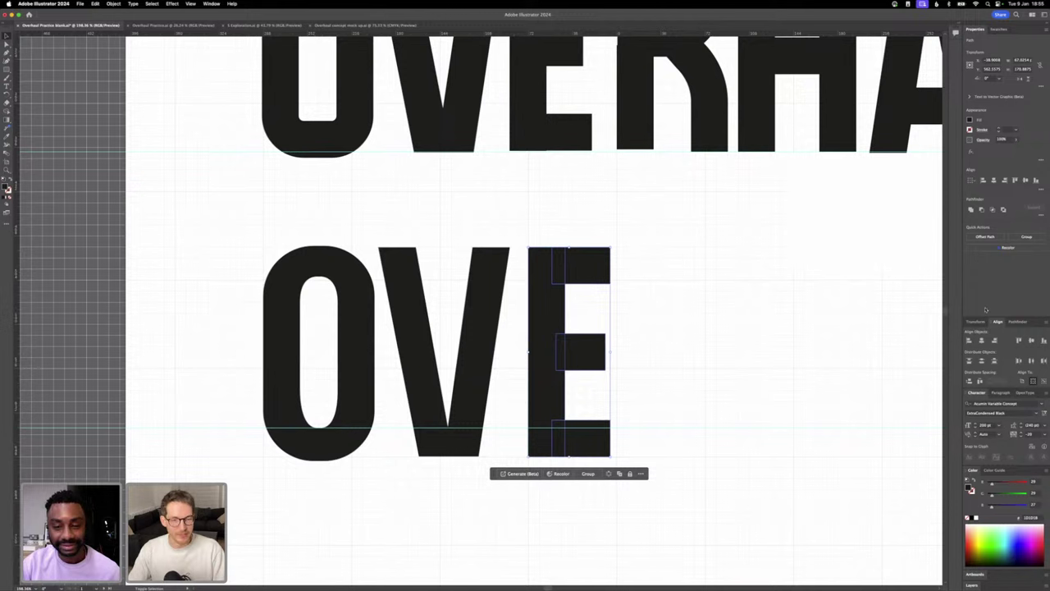
pyautogui.click(970, 210)
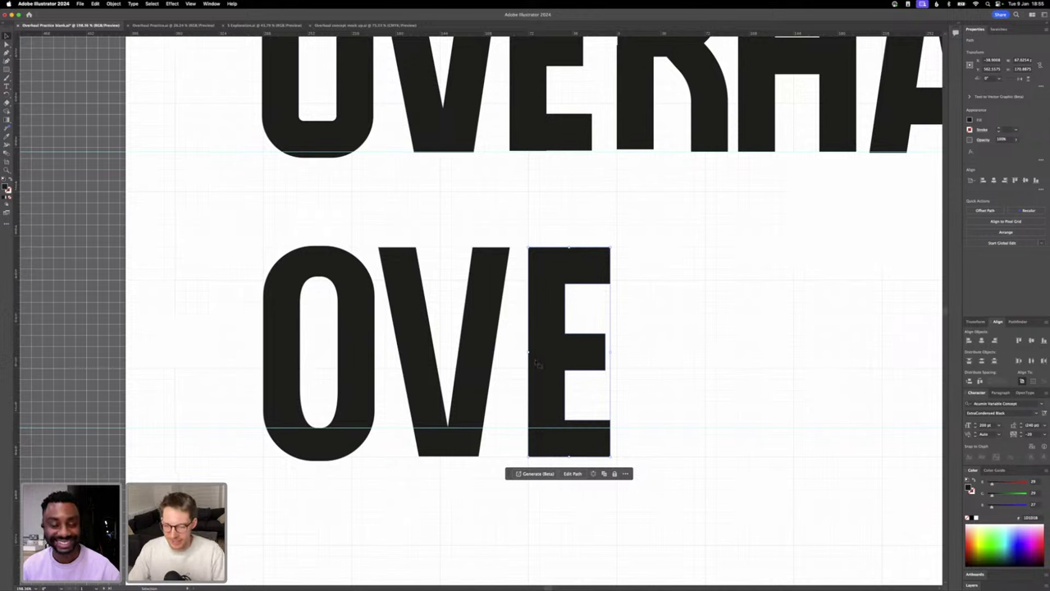
# - Nudge the united E left to tighten its spacing with the V
pyautogui.press('Left')
pyautogui.press('Left')
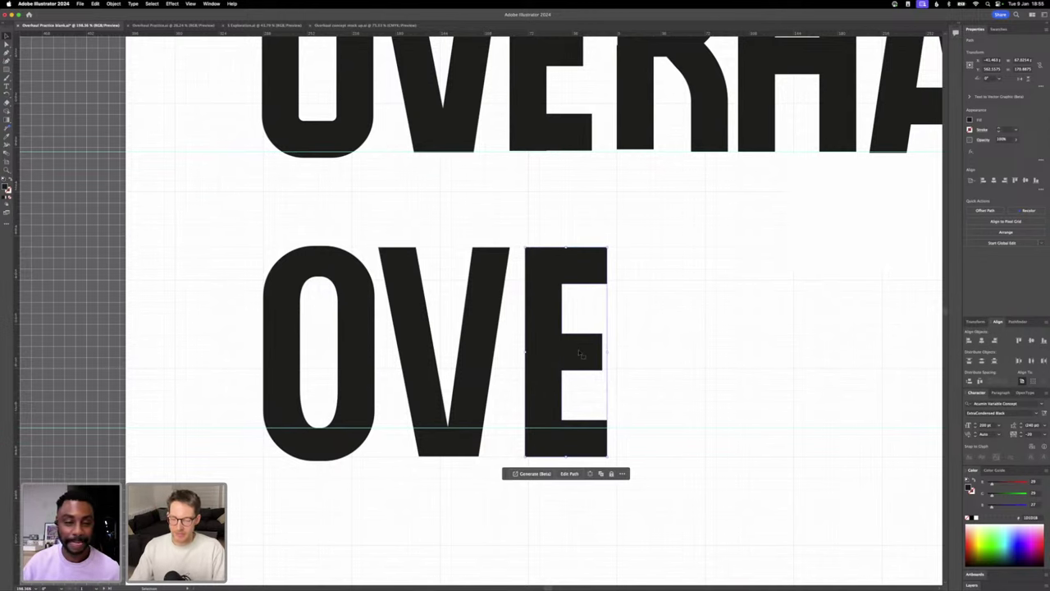
pyautogui.scroll(-2, 580, 353)
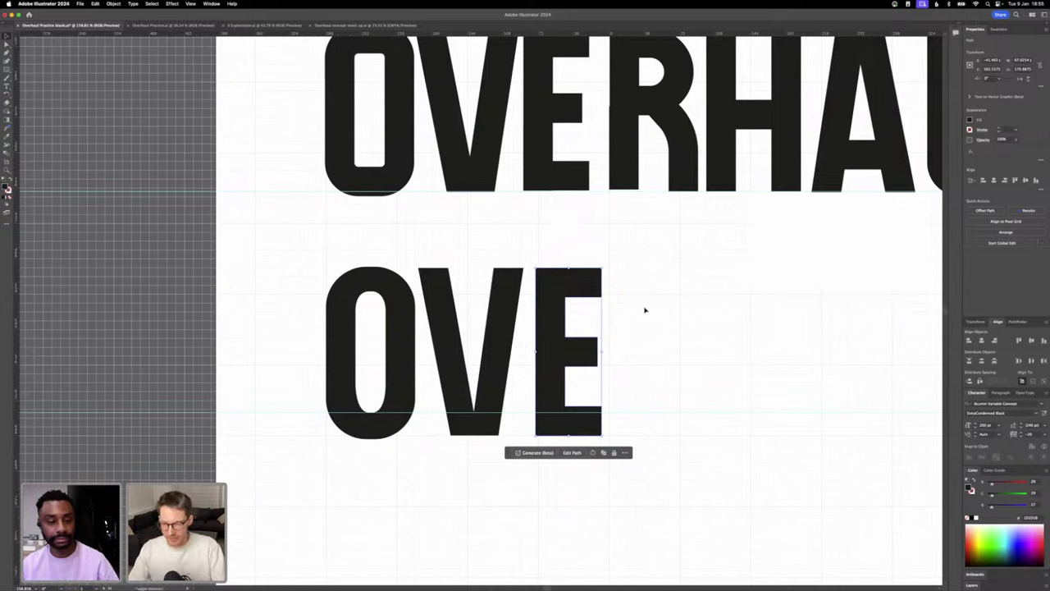
pyautogui.press('Left')
pyautogui.press('Left')
pyautogui.press('Left')
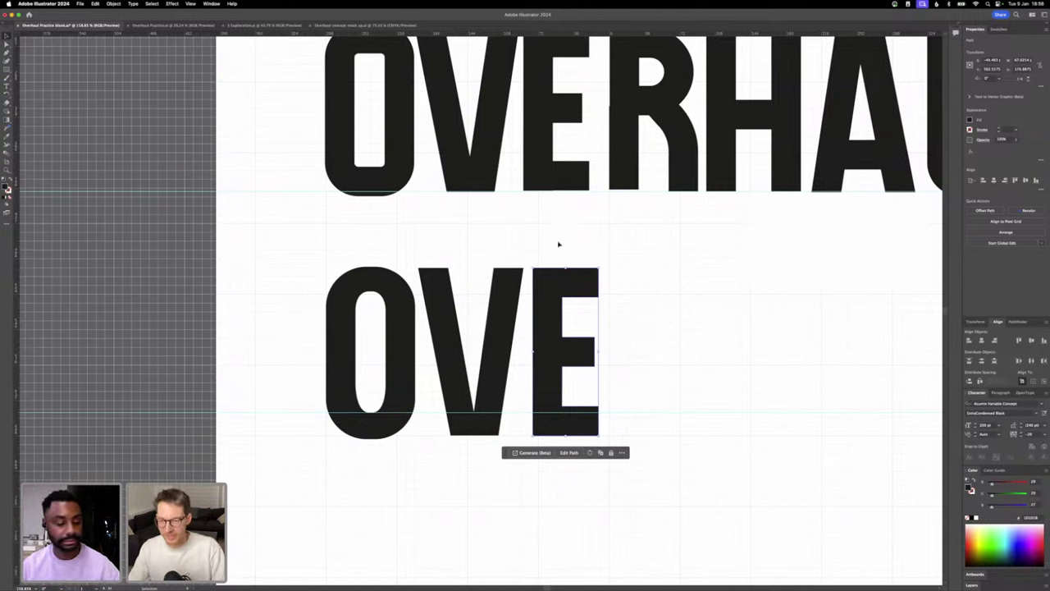
pyautogui.hscroll(3, 588, 292)
pyautogui.click(588, 292)
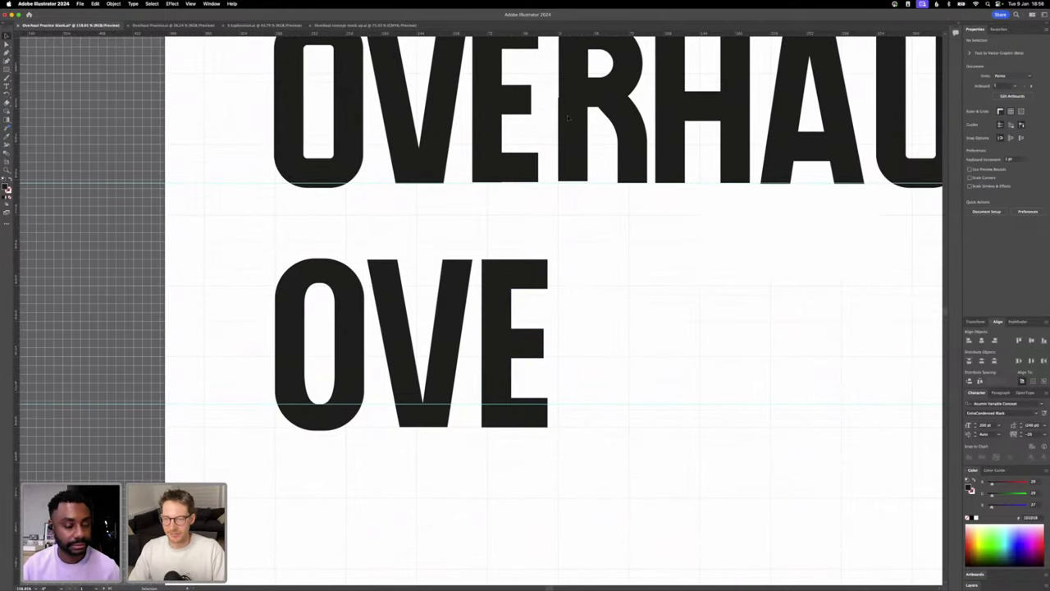
# - Duplicate the upper word's R strokes into the lower row beside the E, with its top level with the E
pyautogui.click(566, 60)
pyautogui.scroll(2, 567, 66)
pyautogui.moveTo(572, 83); pyautogui.dragTo(570, 329)
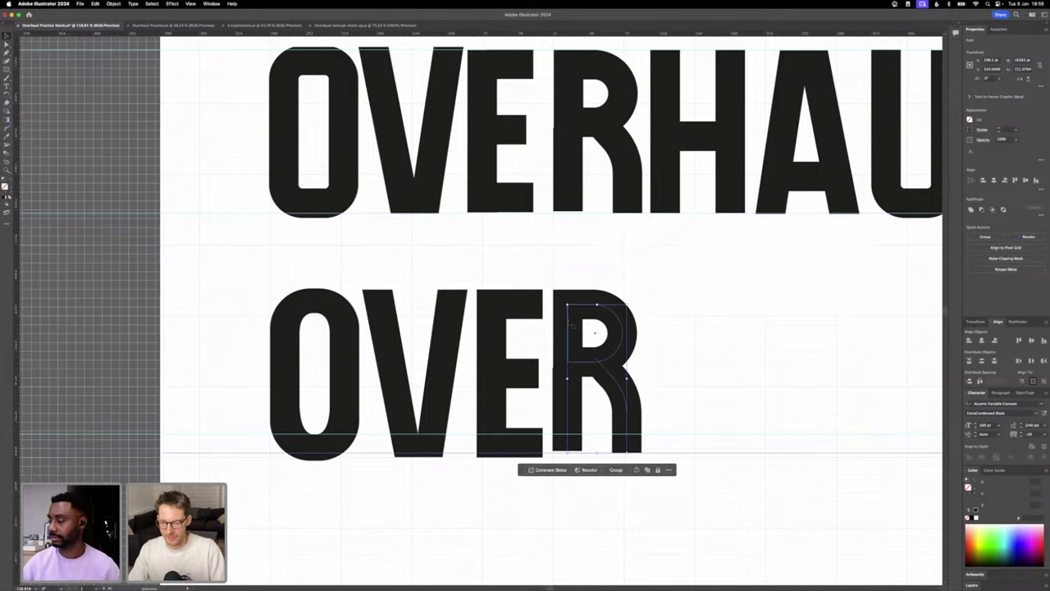
pyautogui.scroll(2, 568, 326)
pyautogui.hscroll(2, 593, 342)
pyautogui.click(593, 341)
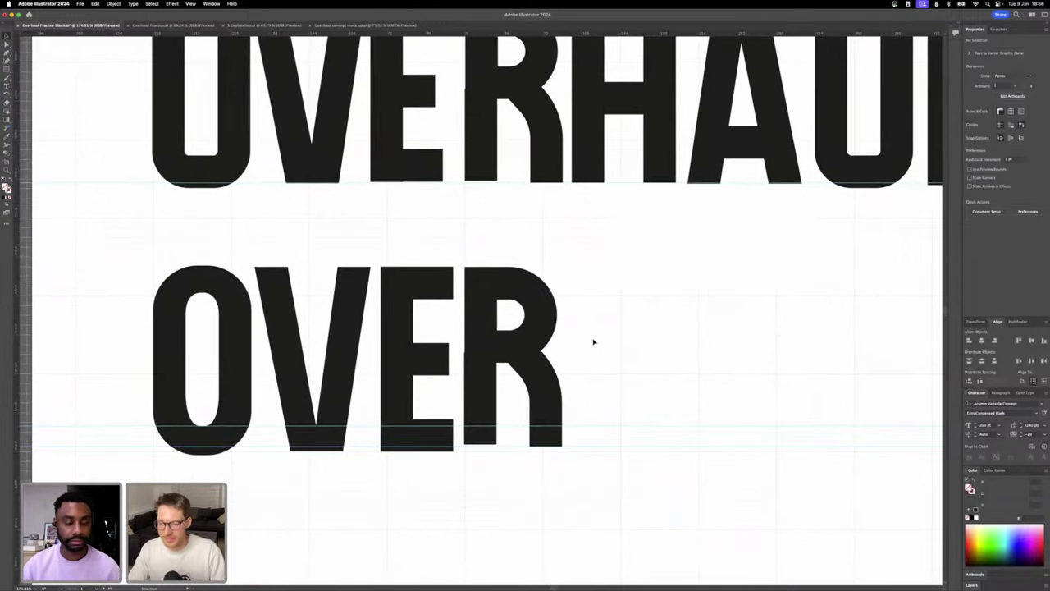
# - Nudge the lower R's bottom stem strokes down toward the E's baseline and slightly right
pyautogui.scroll(3, 549, 332)
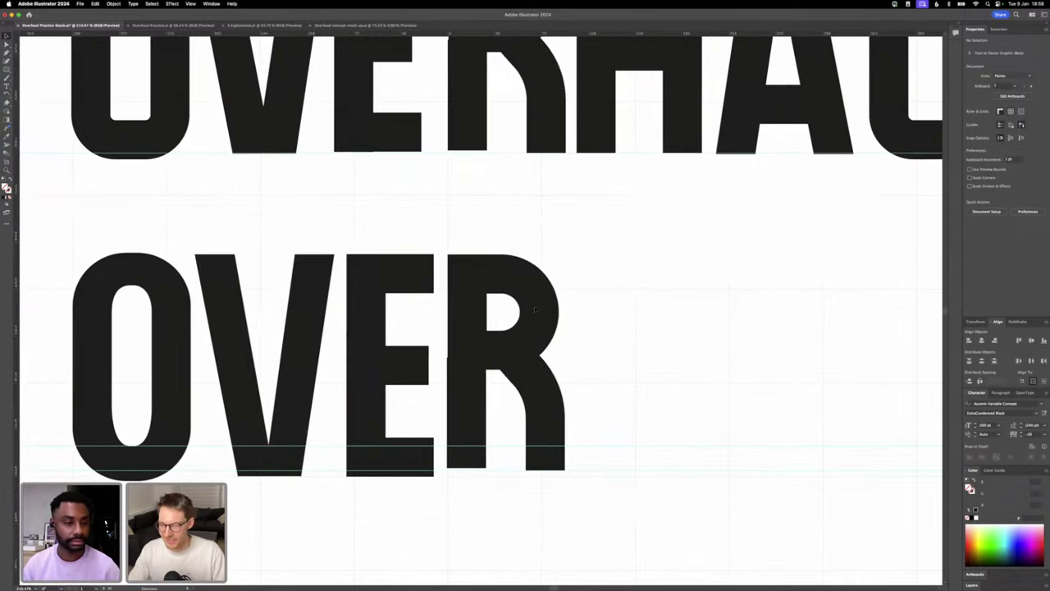
pyautogui.click(547, 332)
pyautogui.click(471, 379)
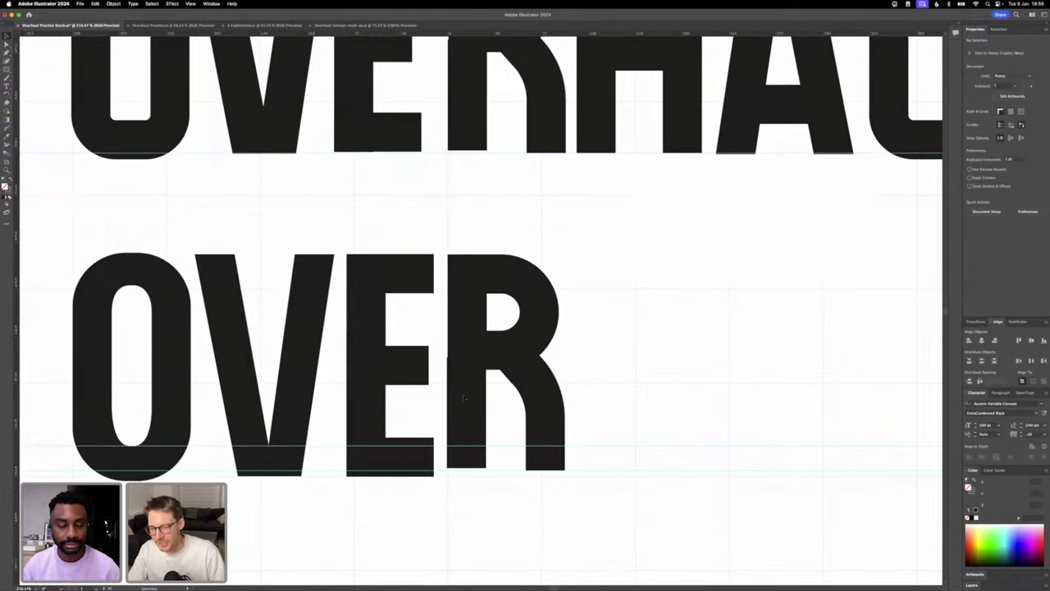
pyautogui.click(464, 400)
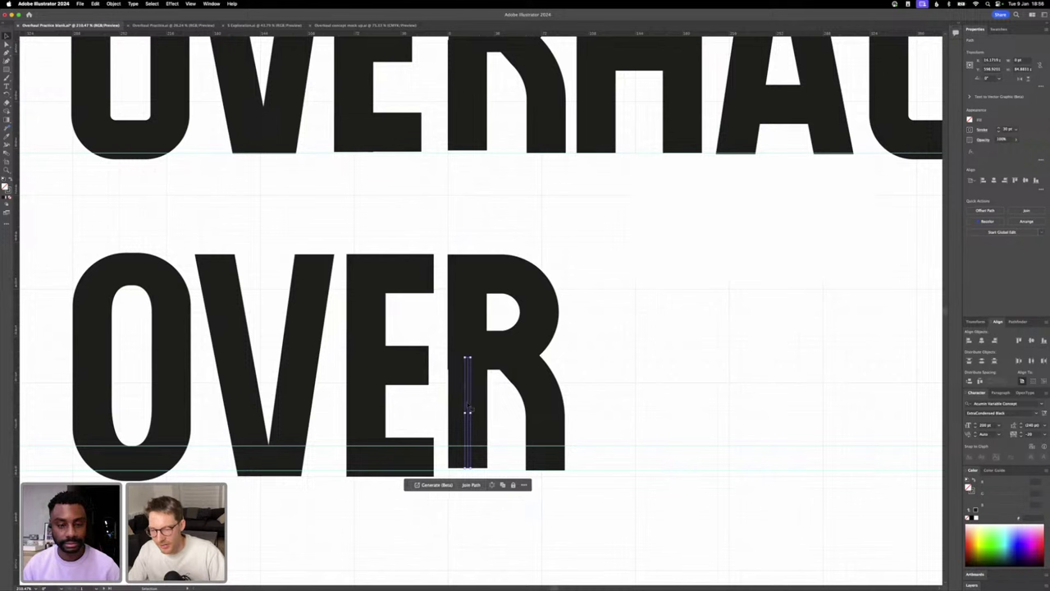
pyautogui.press('Down')
pyautogui.press('Down')
pyautogui.press('Down')
pyautogui.press('Down')
pyautogui.press('Right')
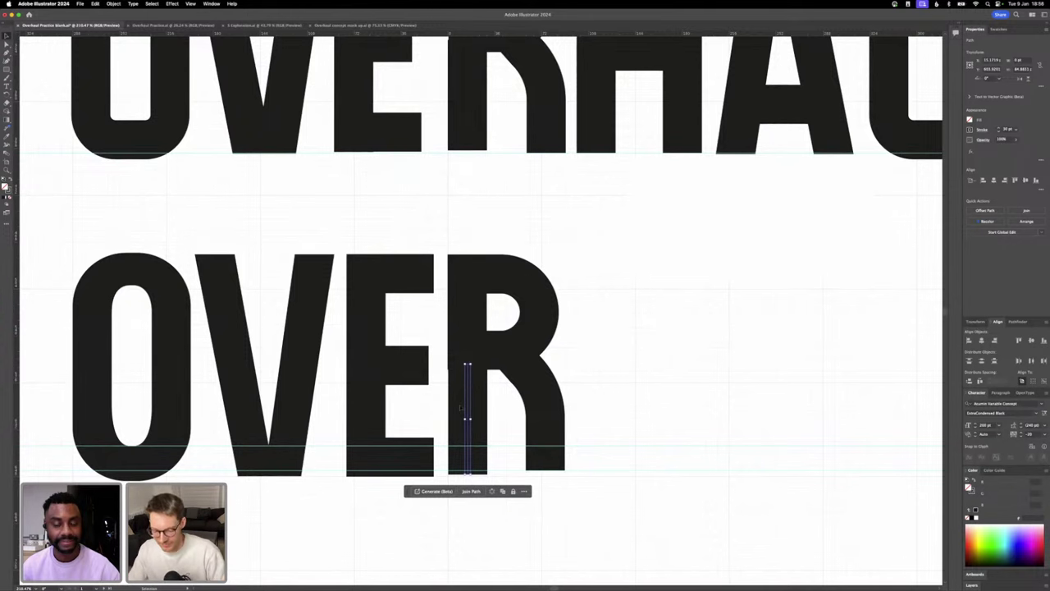
pyautogui.scroll(3, 492, 392)
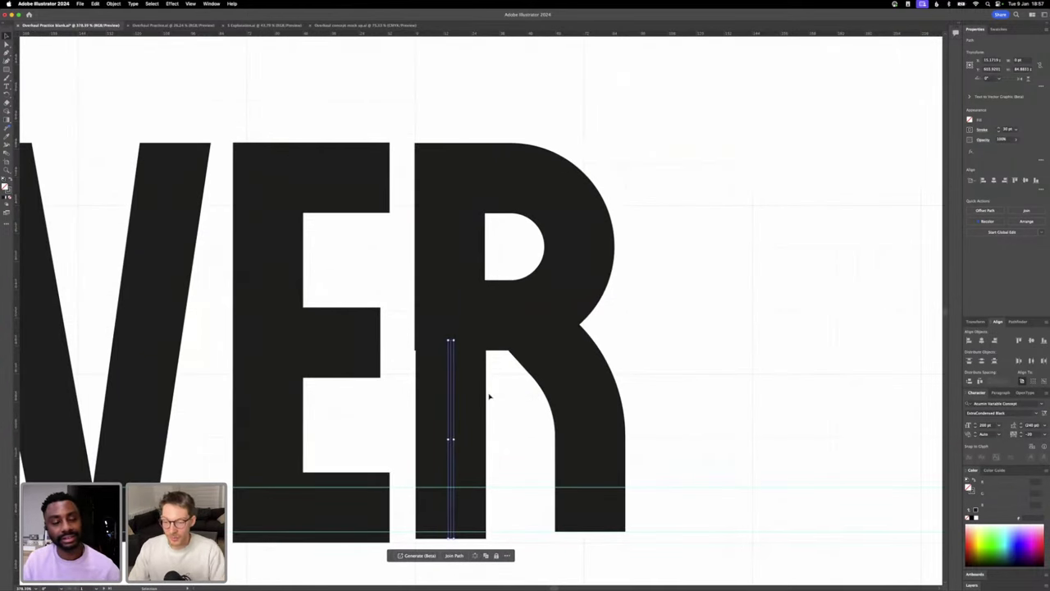
pyautogui.press('super+shift+a')
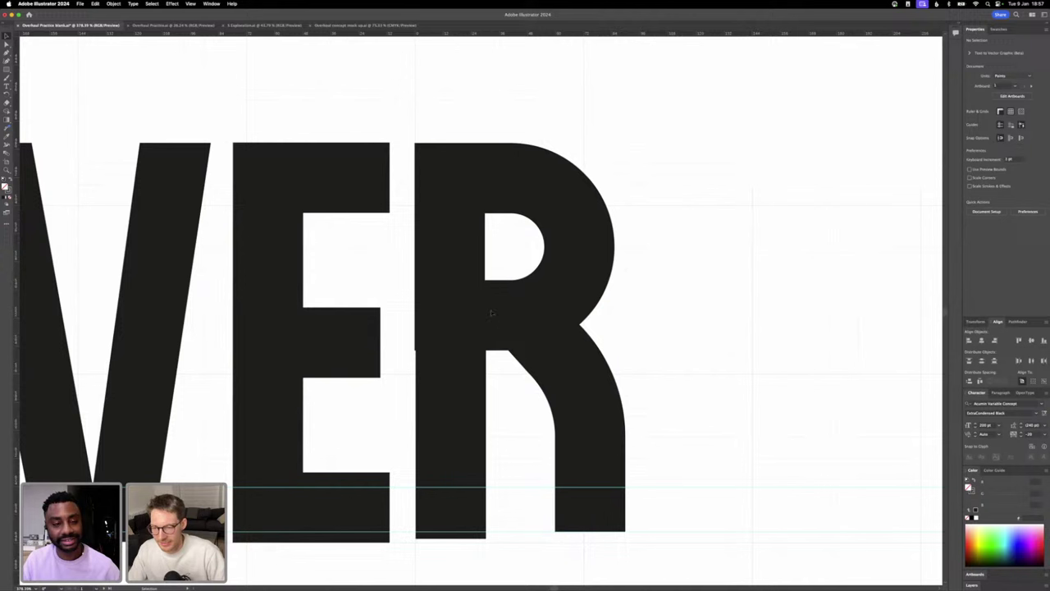
# - Convert the lower R's bowl stroke into an outlined shape
pyautogui.click(579, 270)
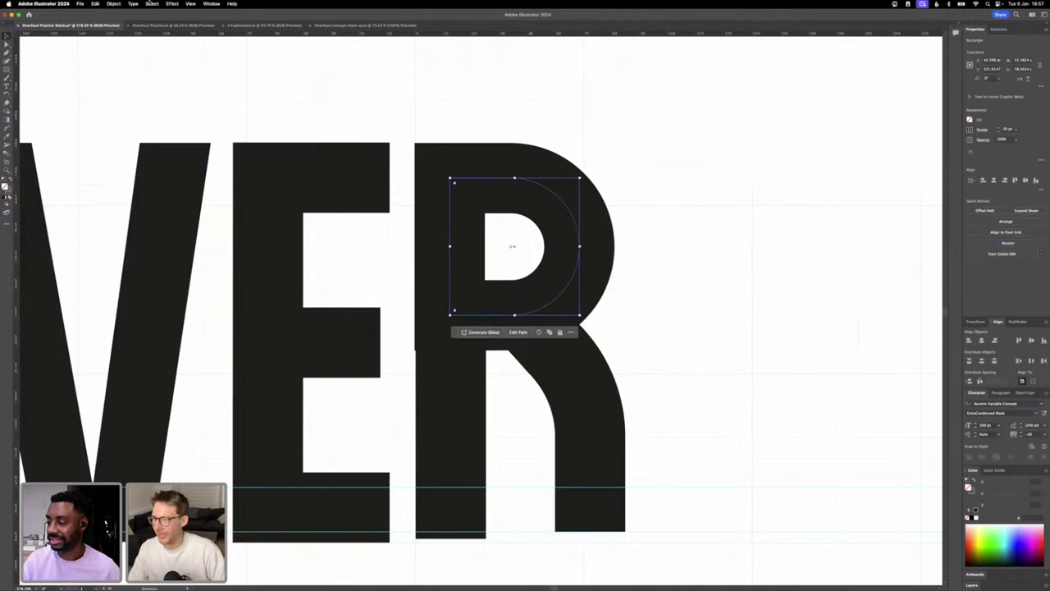
pyautogui.click(113, 5)
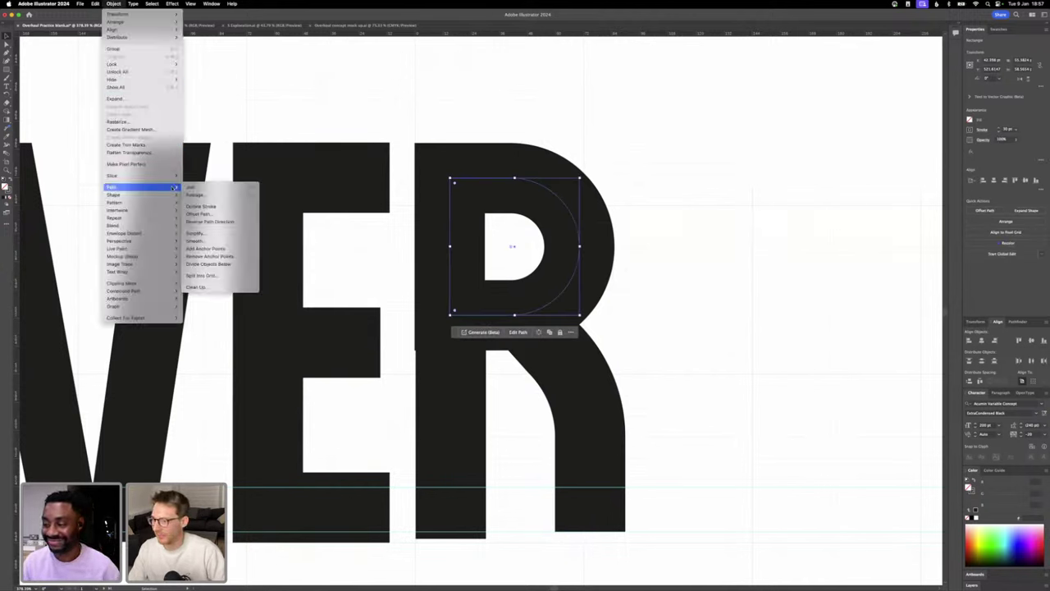
pyautogui.moveTo(139, 187)
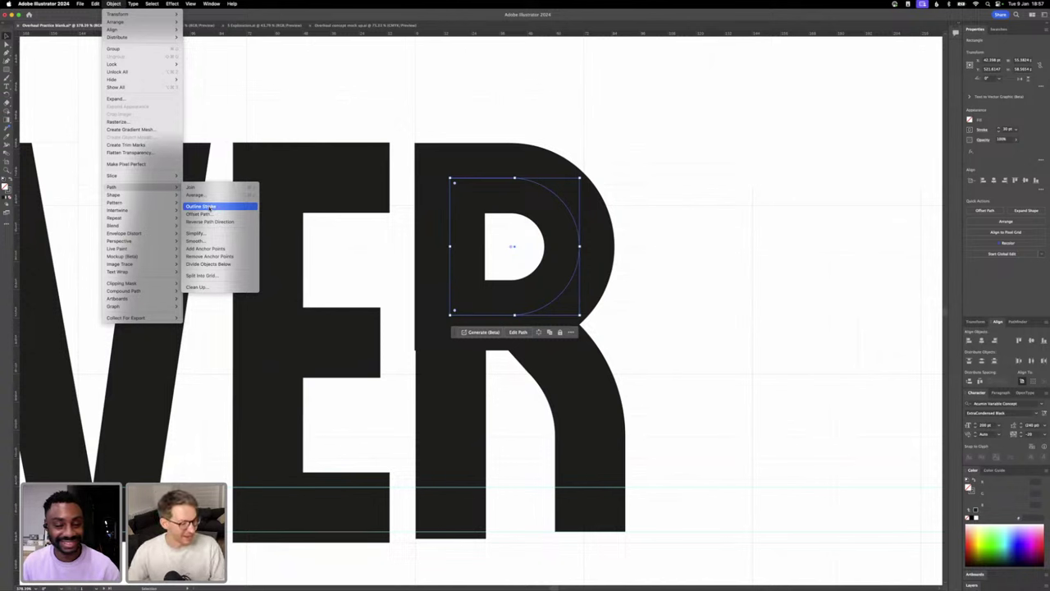
pyautogui.click(209, 207)
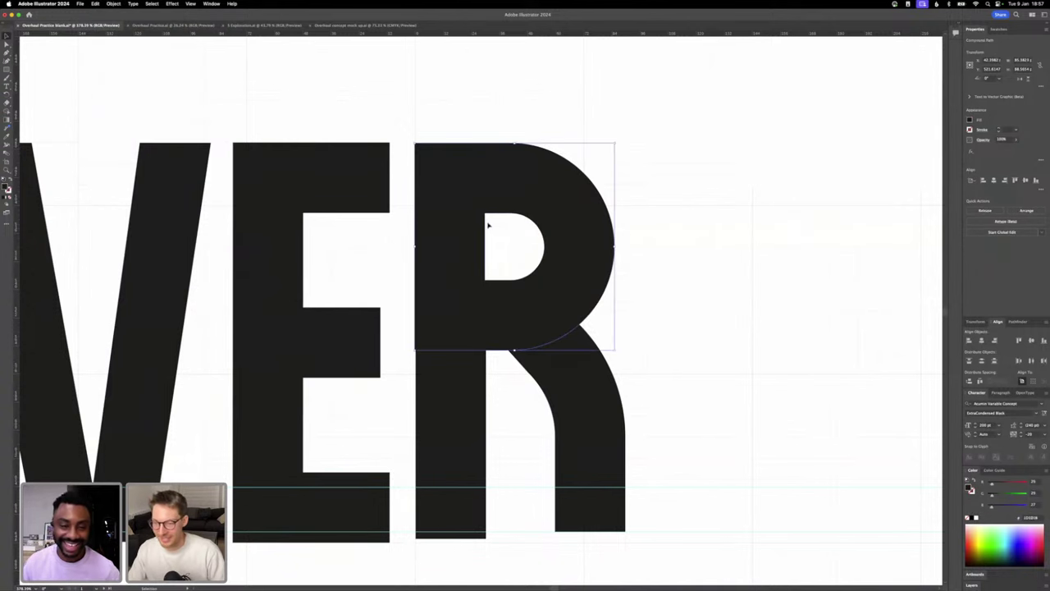
# - Shift the outlined R bowl slightly so its left edge lines up with the stem below it
pyautogui.moveTo(469, 210); pyautogui.dragTo(471, 209)
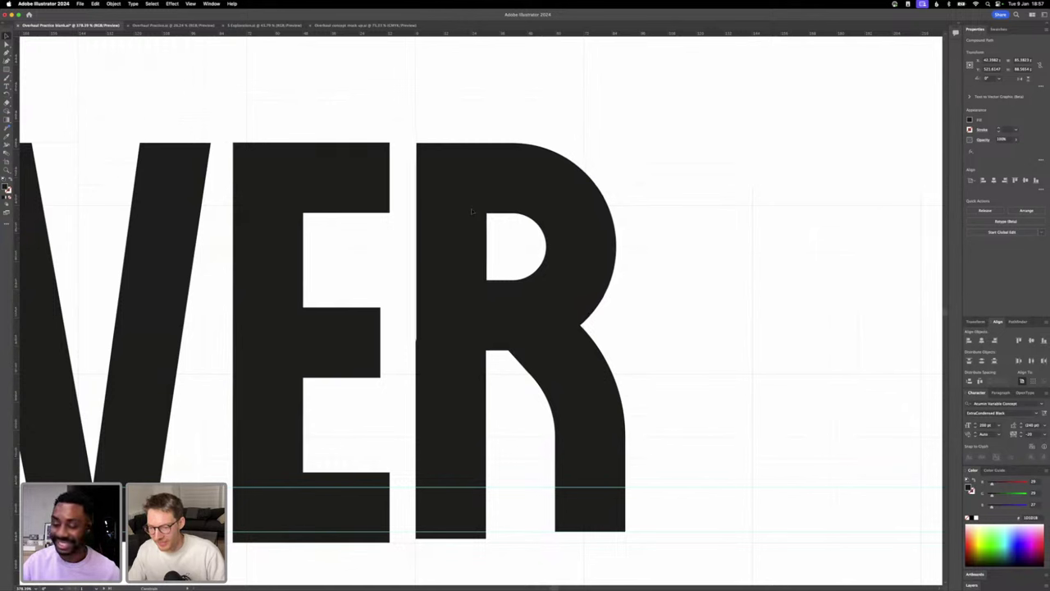
pyautogui.moveTo(471, 209); pyautogui.dragTo(471, 209)
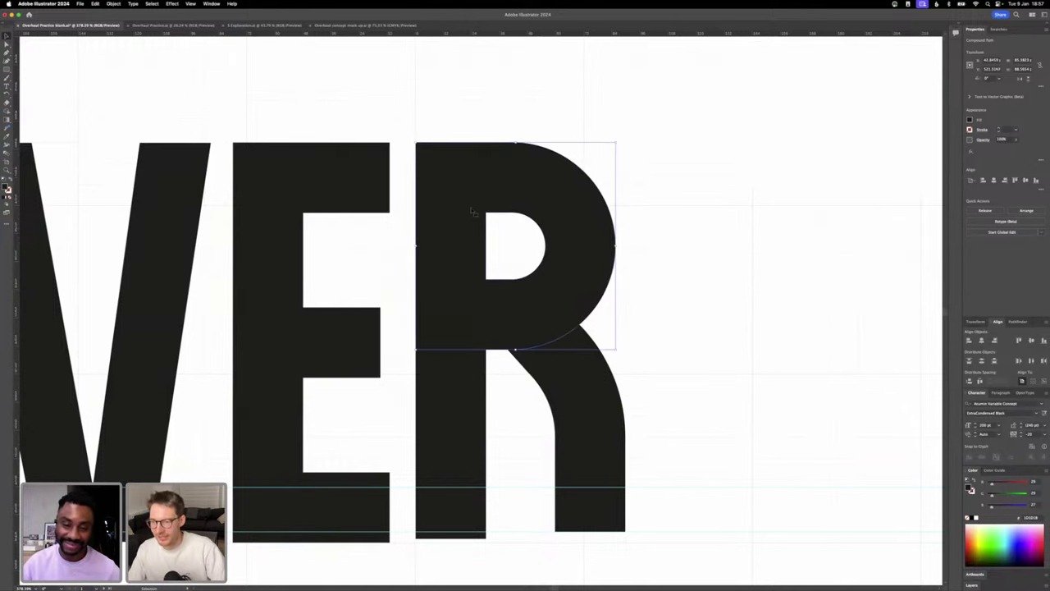
pyautogui.press('Left')
pyautogui.press('Right')
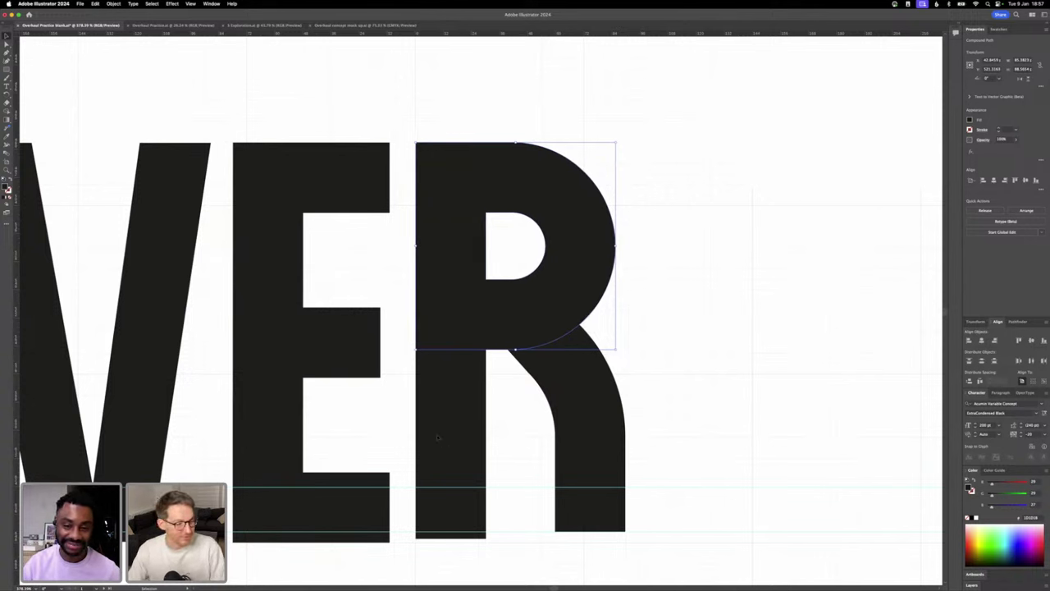
# - Outline the strokes of the lower R's two overlapping stem paths
pyautogui.press('alt+super+2')
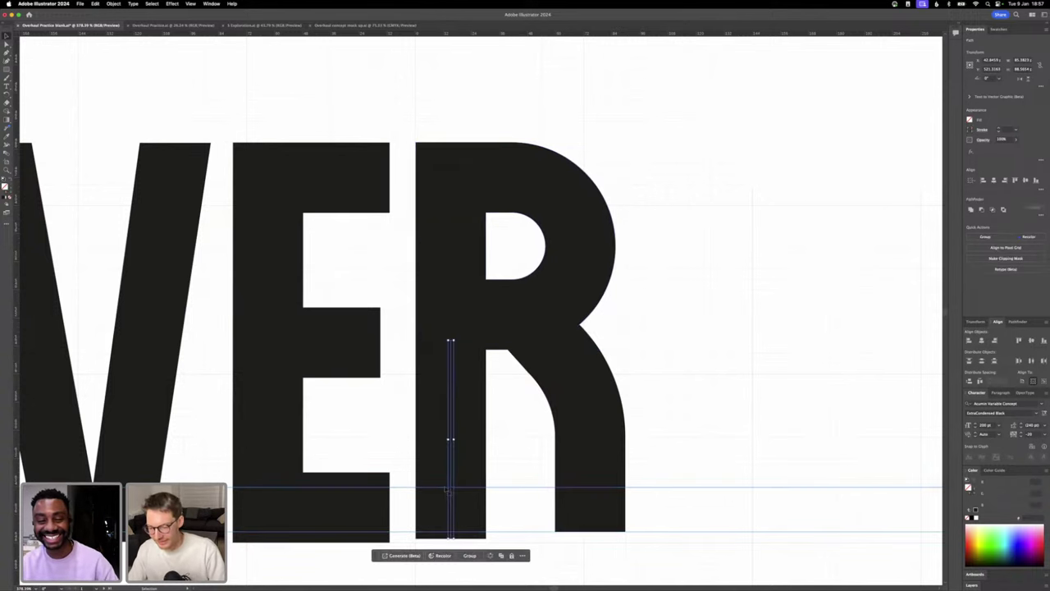
pyautogui.click(511, 375)
pyautogui.click(450, 389)
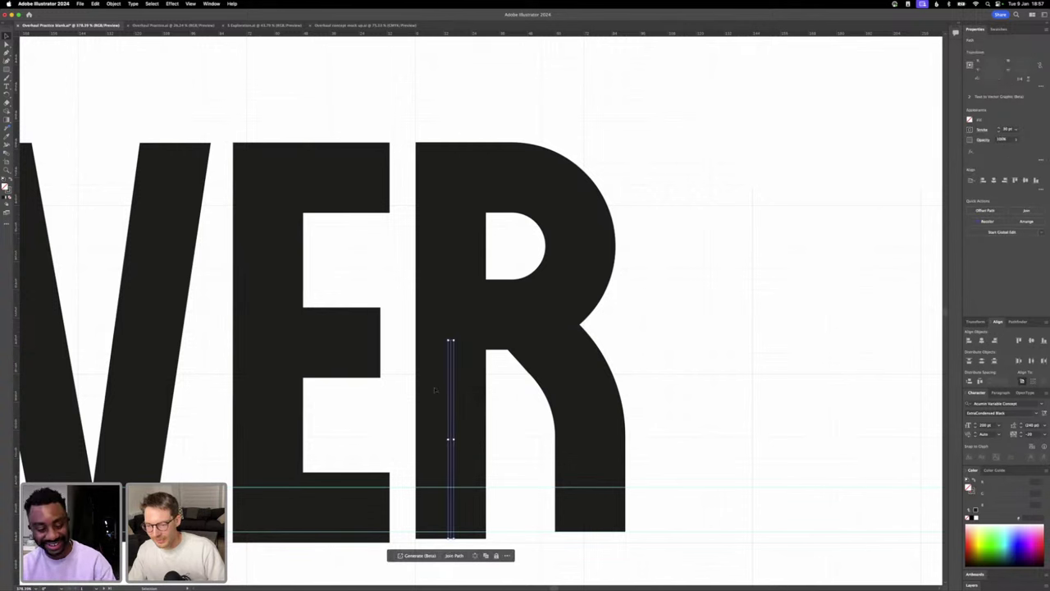
pyautogui.click(114, 4)
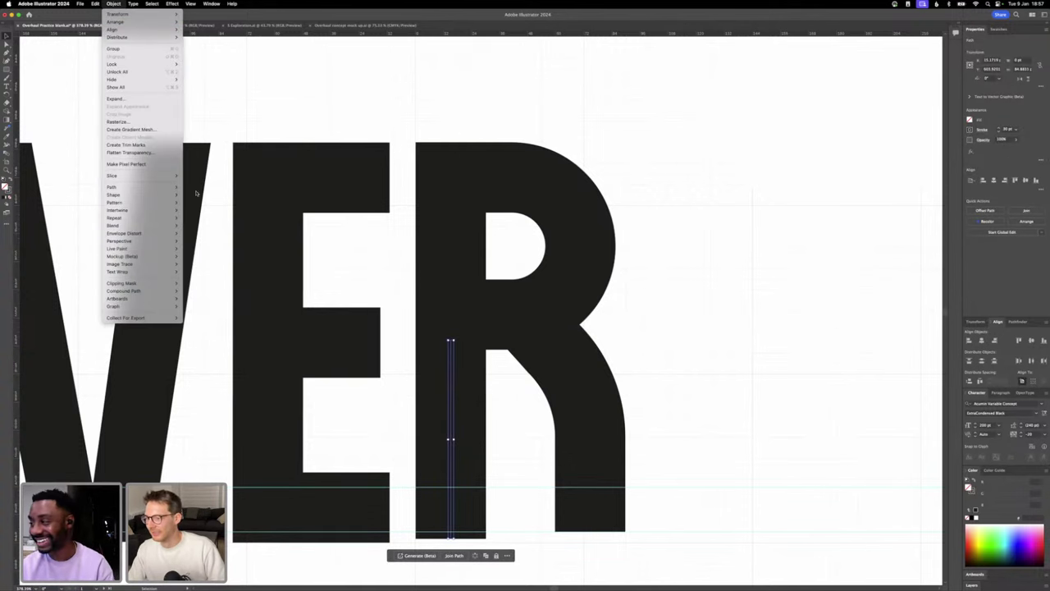
pyautogui.moveTo(164, 188)
pyautogui.click(203, 206)
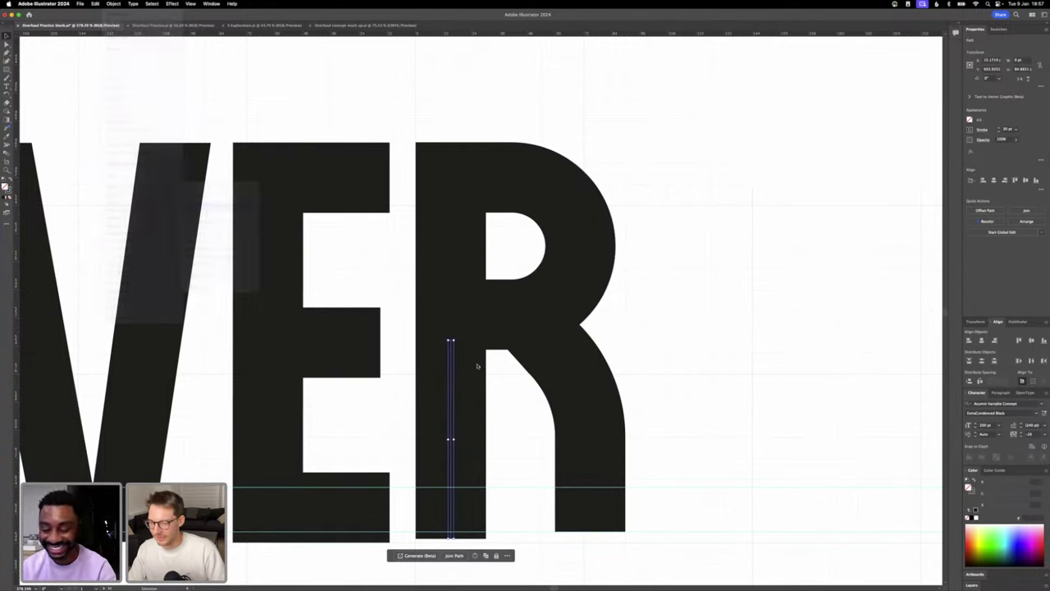
# - Stretch the bottom edge of the R's outlined stem down to the E's baseline
pyautogui.click(504, 394)
pyautogui.scroll(-2, 504, 394)
pyautogui.click(447, 402)
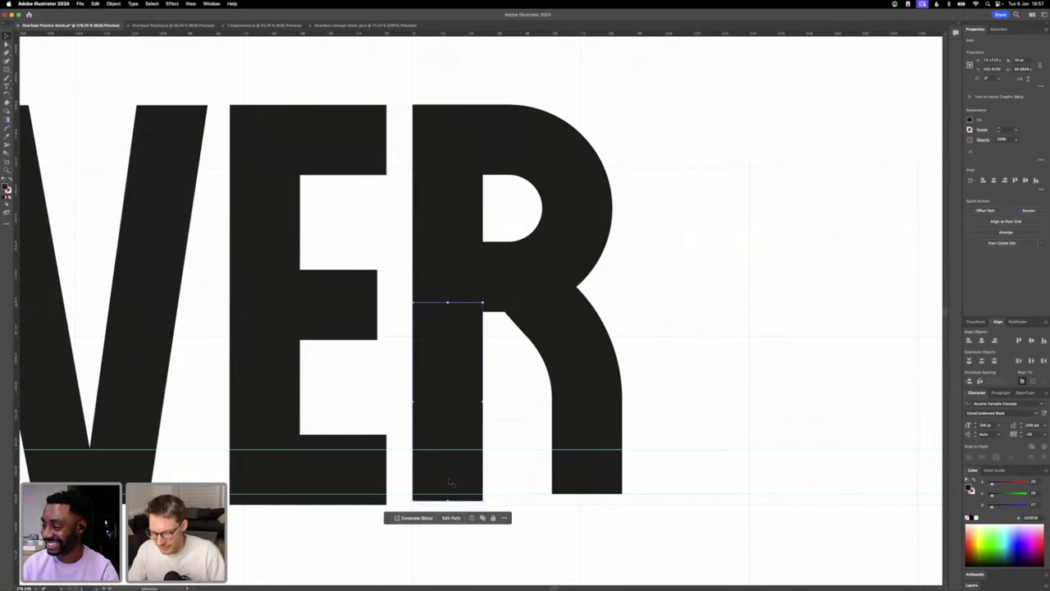
pyautogui.moveTo(447, 501); pyautogui.dragTo(447, 507)
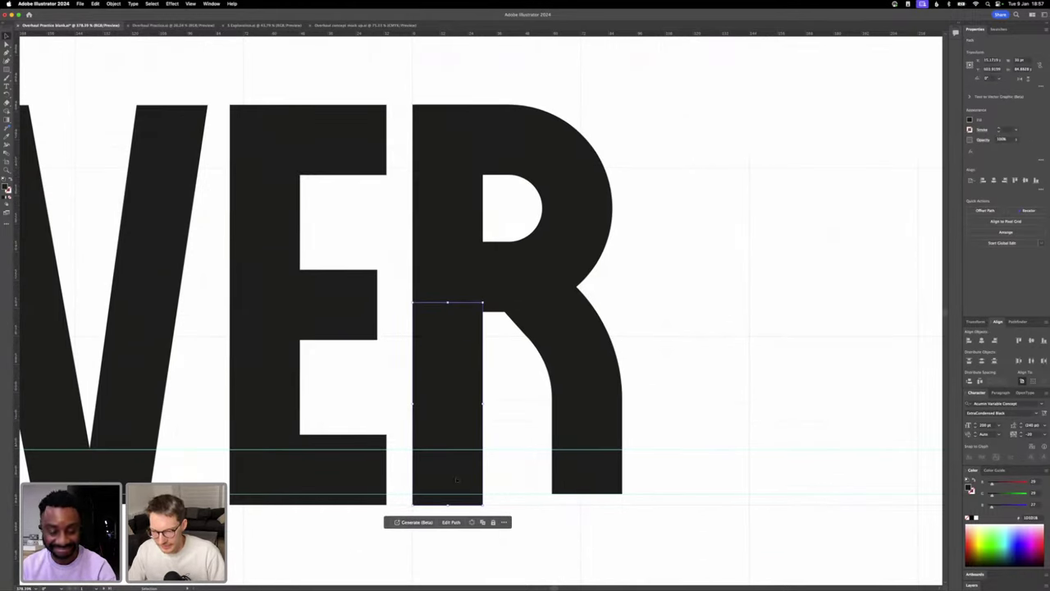
# - Delete the lower R's curved diagonal leg path
pyautogui.click(522, 369)
pyautogui.hscroll(2, 523, 370)
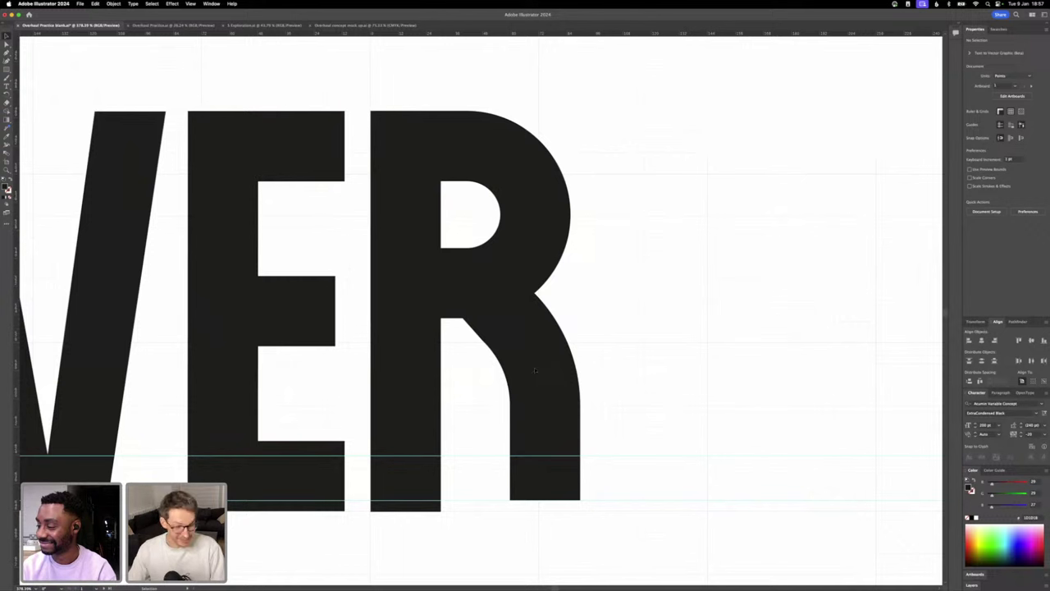
pyautogui.click(543, 416)
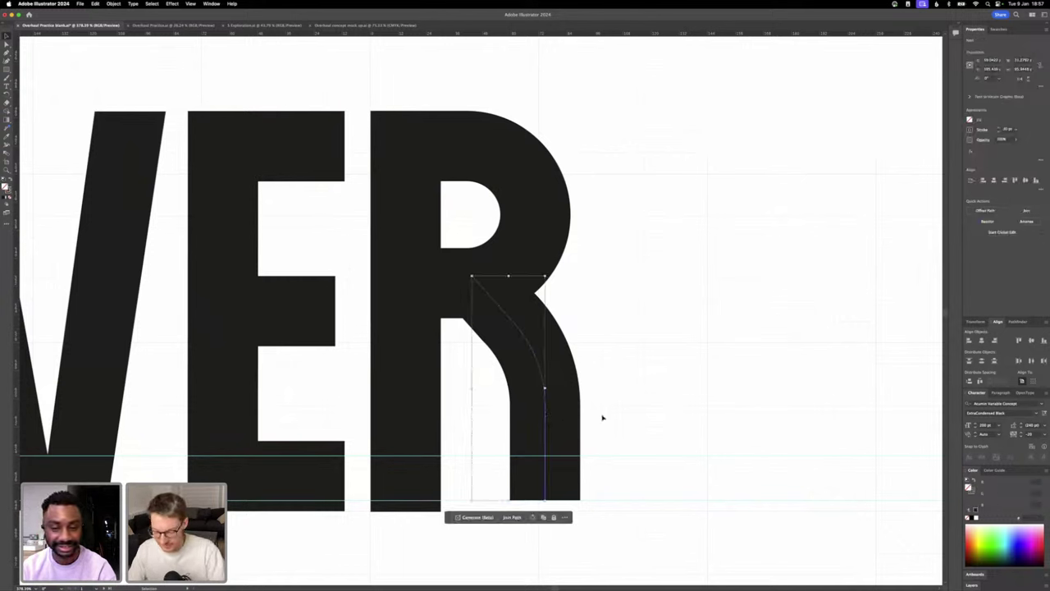
pyautogui.press('+')
pyautogui.press('BackSpace')
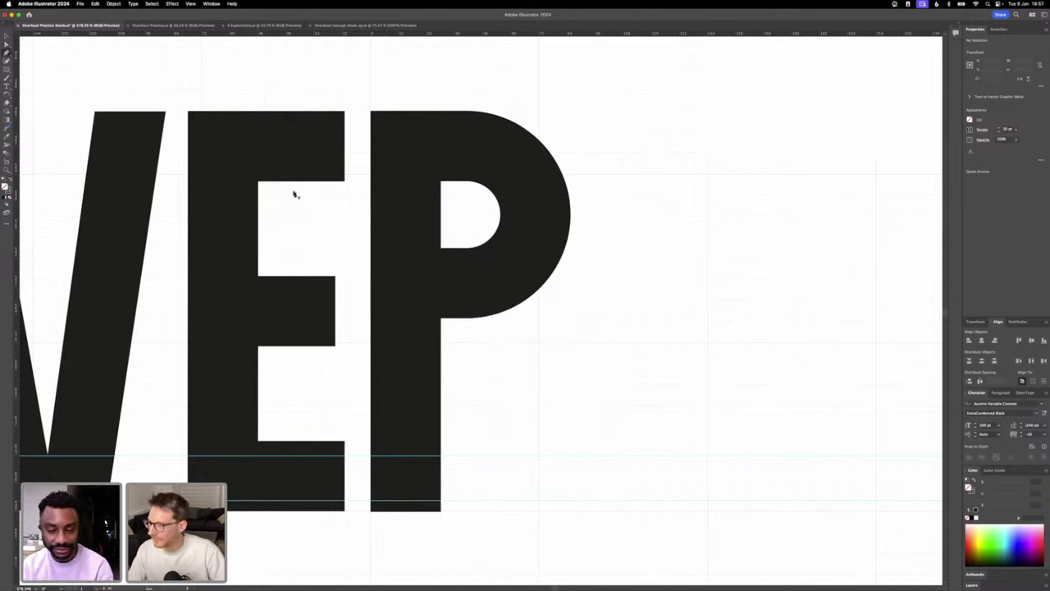
# - Draw a right-angled leg for the R with the Pen tool, from the stem across beneath the counter and down to the baseline
pyautogui.click(402, 283)
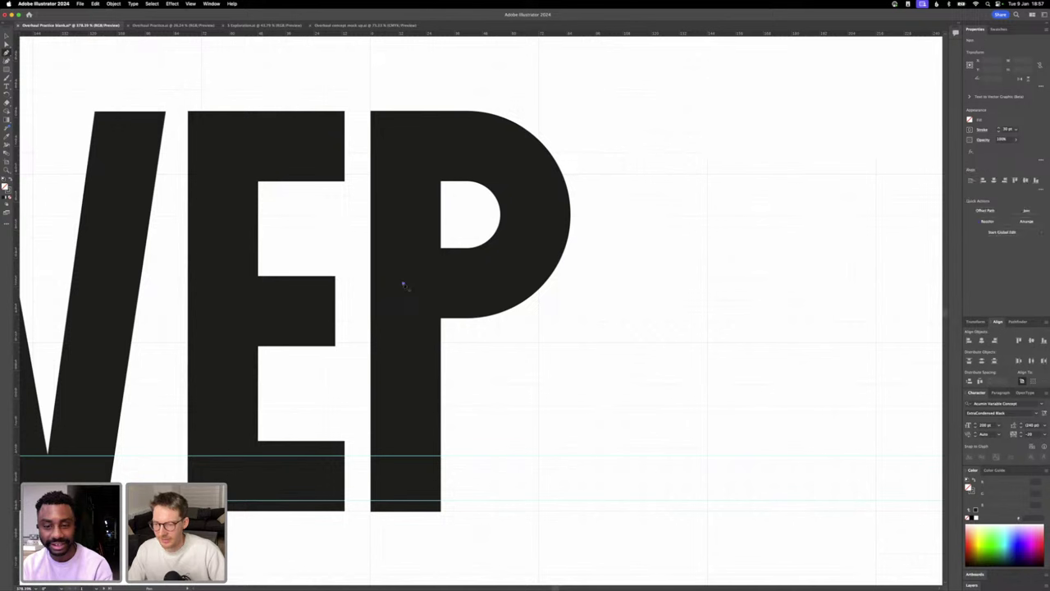
pyautogui.keyDown('shift'); pyautogui.click(563, 290); pyautogui.keyUp('shift')
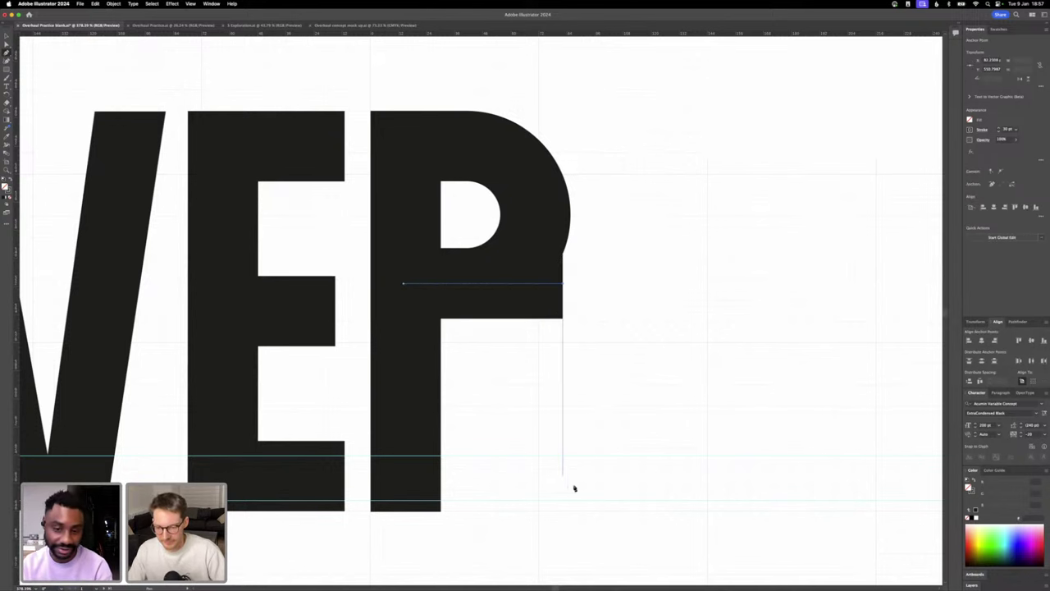
pyautogui.keyDown('shift'); pyautogui.click(561, 513); pyautogui.keyUp('shift')
pyautogui.click(562, 510)
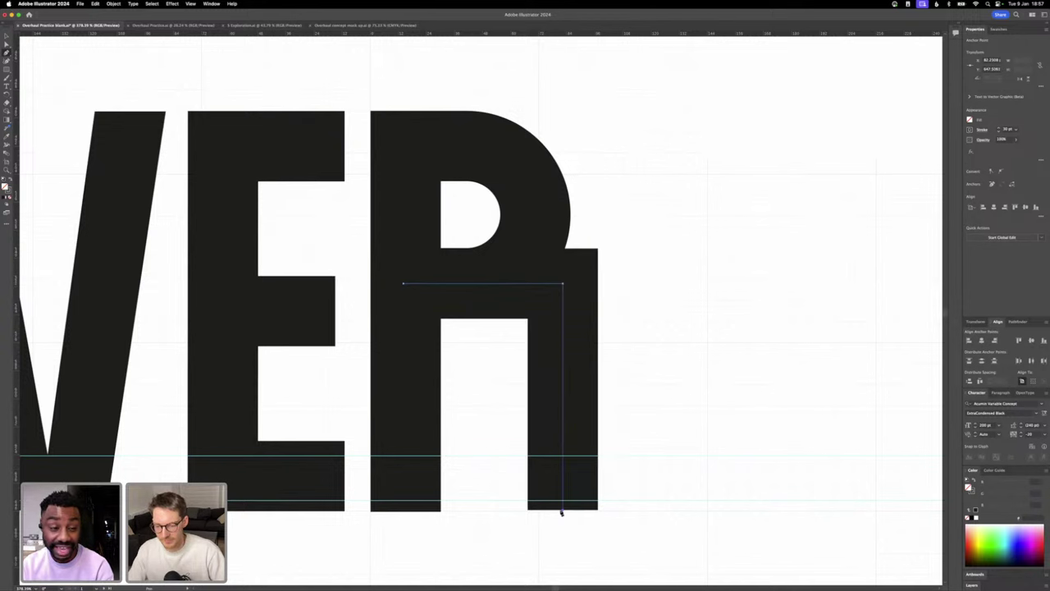
# - Try rounding the corner of the R's new leg path, and undo the change
pyautogui.press('a')
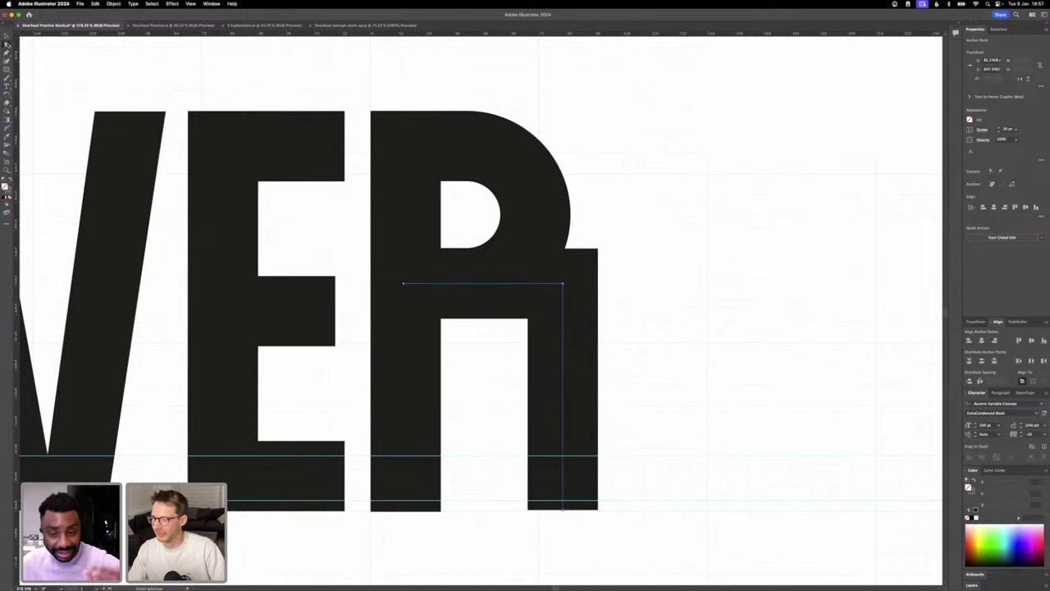
pyautogui.click(562, 287)
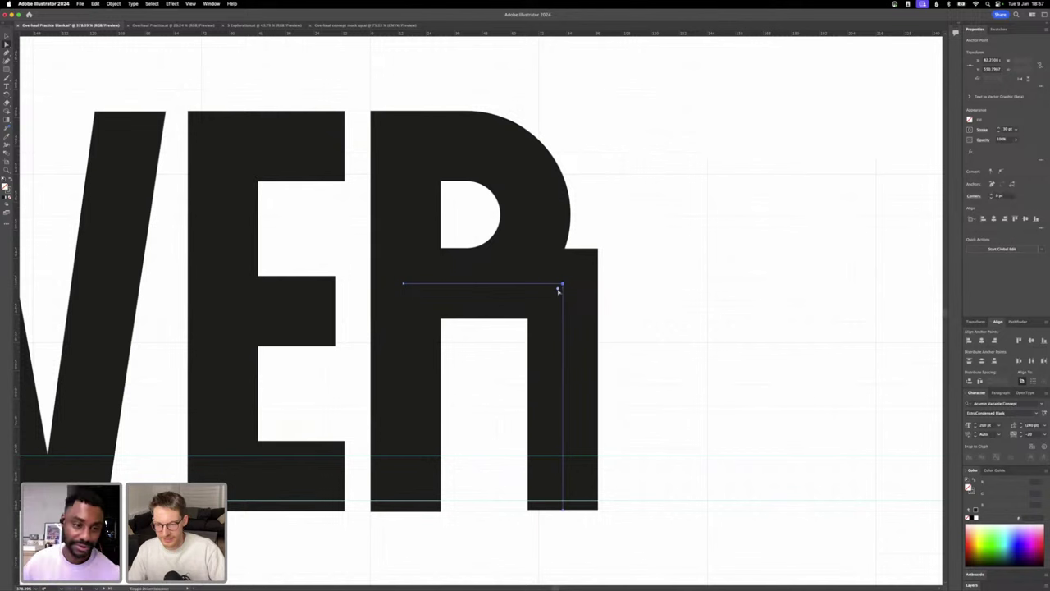
pyautogui.moveTo(558, 291); pyautogui.dragTo(464, 381)
pyautogui.press('super+z')
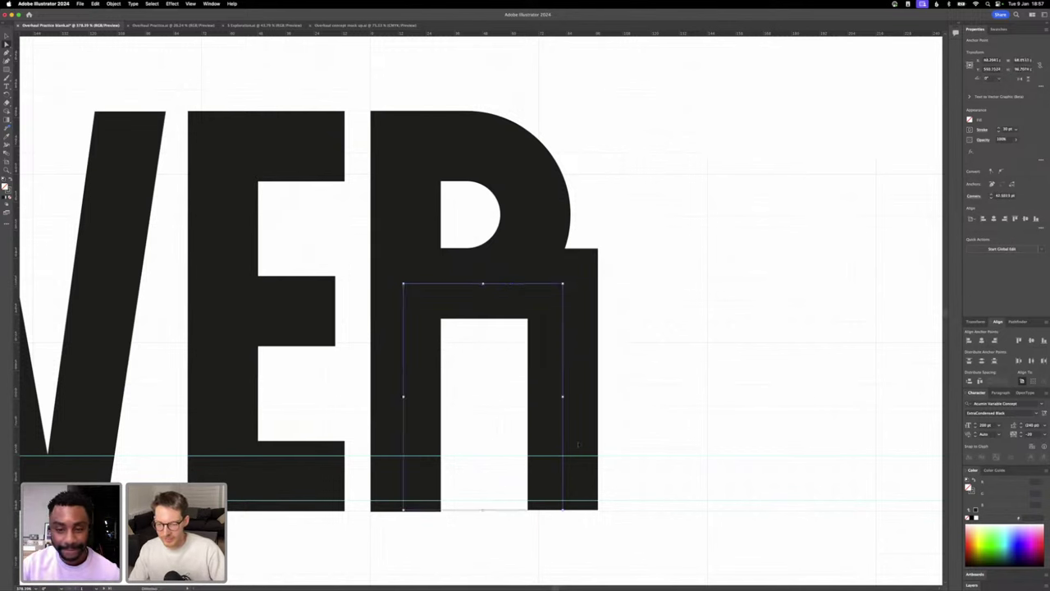
# - Nudge the bottom end point of the R's new leg down to the baseline
pyautogui.click(565, 515)
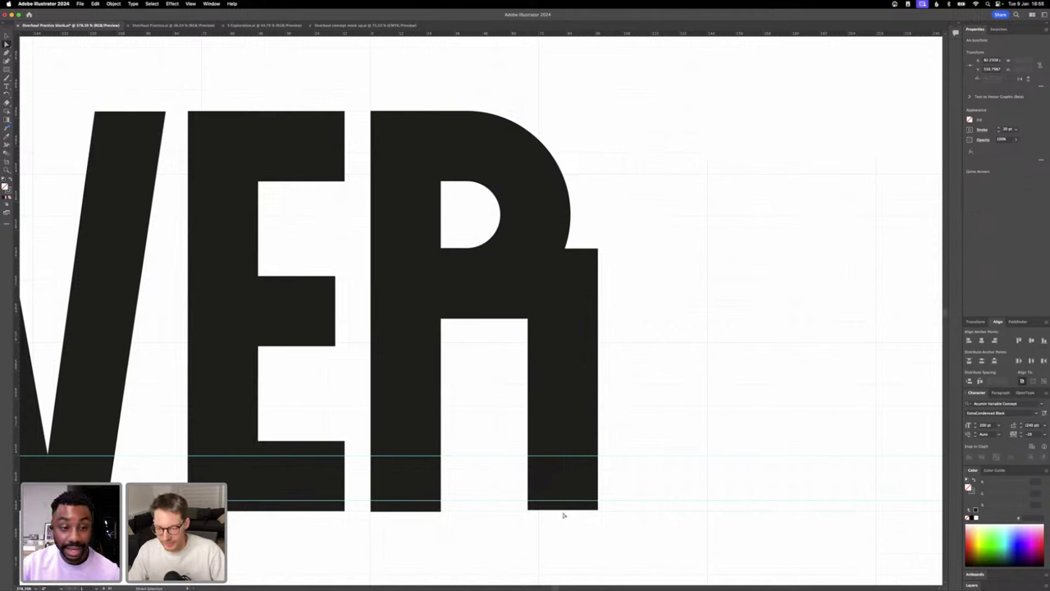
pyautogui.click(564, 510)
pyautogui.press('Down')
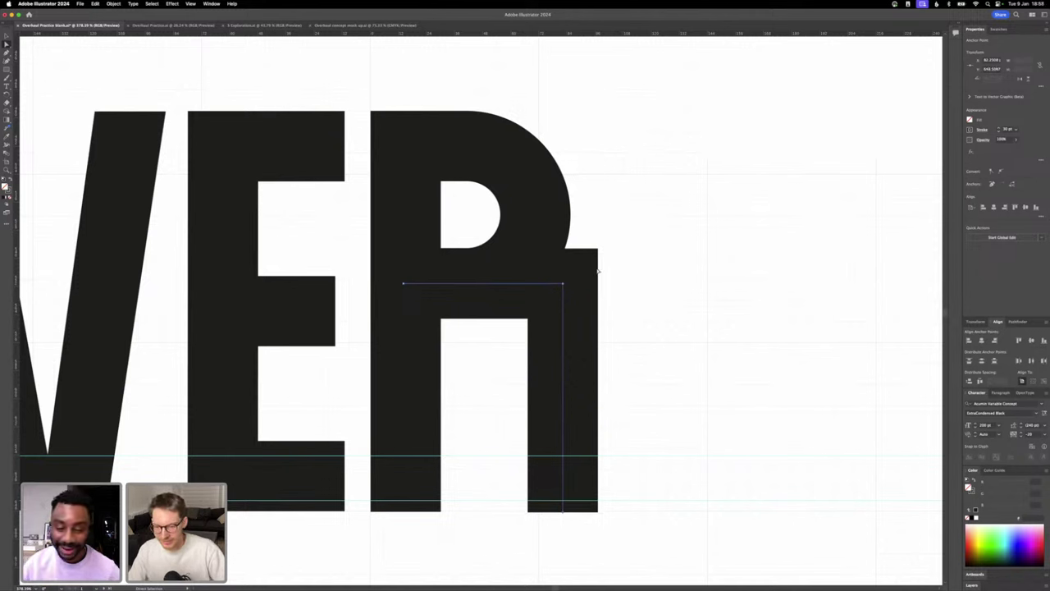
# - Move the R's vertical leg segment left until its outer edge lines up with the bowl's right edge
pyautogui.keyDown('shift'); pyautogui.click(563, 285); pyautogui.keyUp('shift')
pyautogui.hotkey('shift', 'Left')
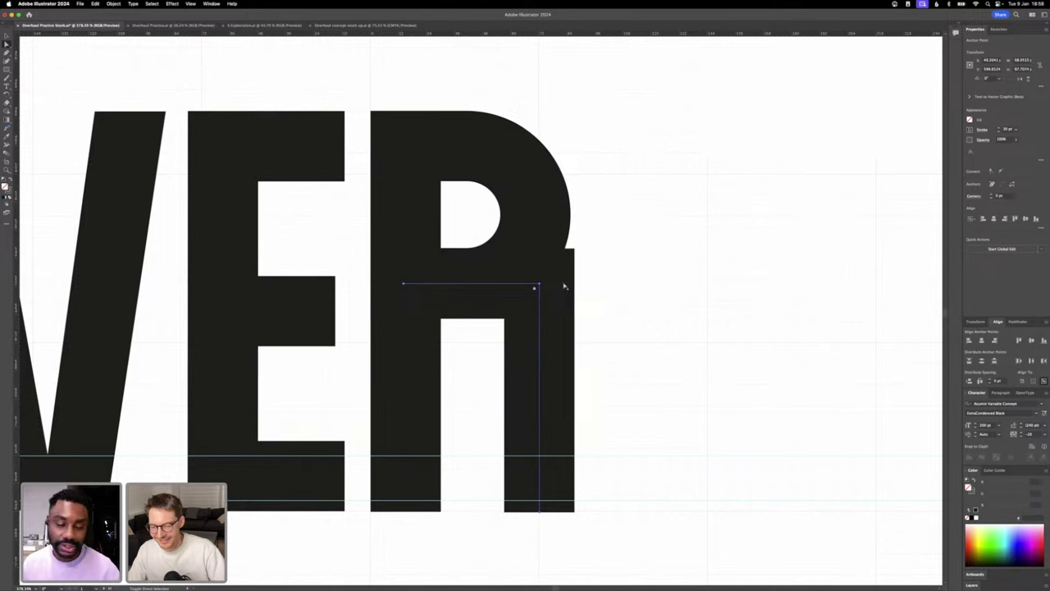
pyautogui.press('Left')
pyautogui.press('Left')
pyautogui.press('Right')
pyautogui.press('Left')
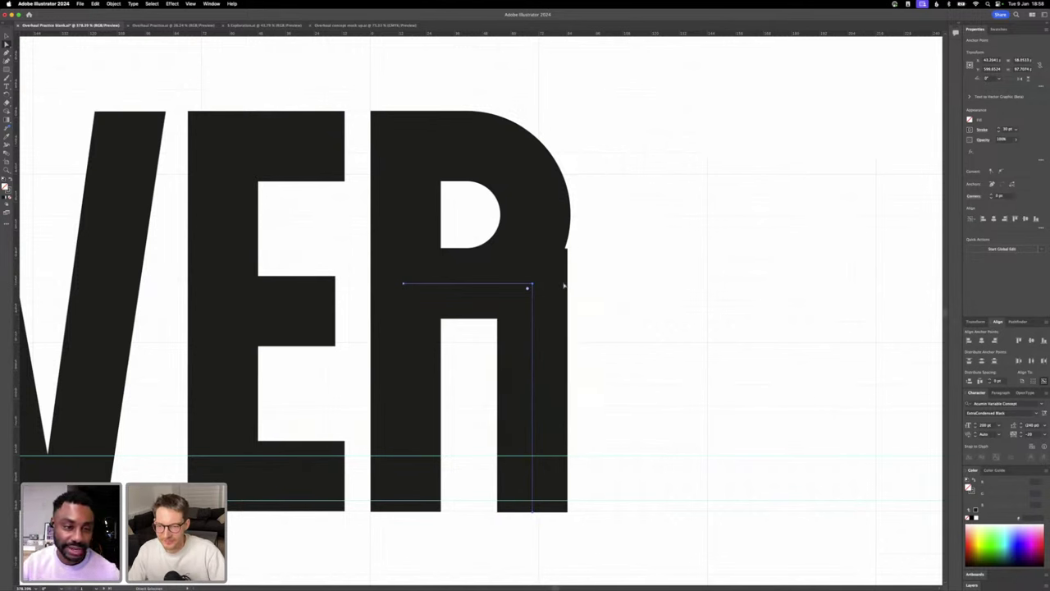
pyautogui.press('Right')
# - Round the corner of the R's leg path to the largest radius so it curves out from under the bowl
pyautogui.click(535, 284)
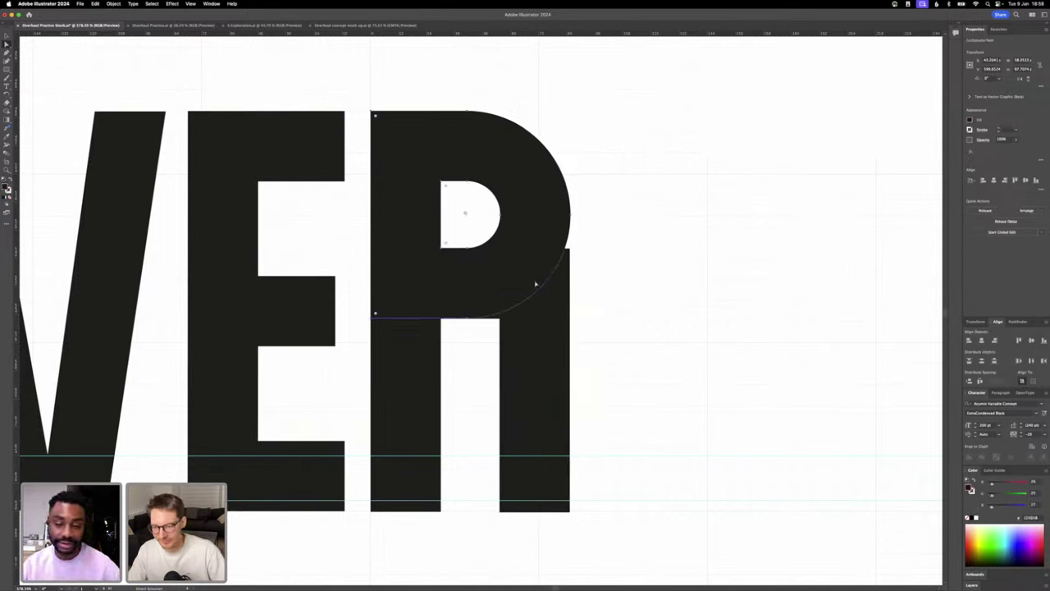
pyautogui.click(539, 340)
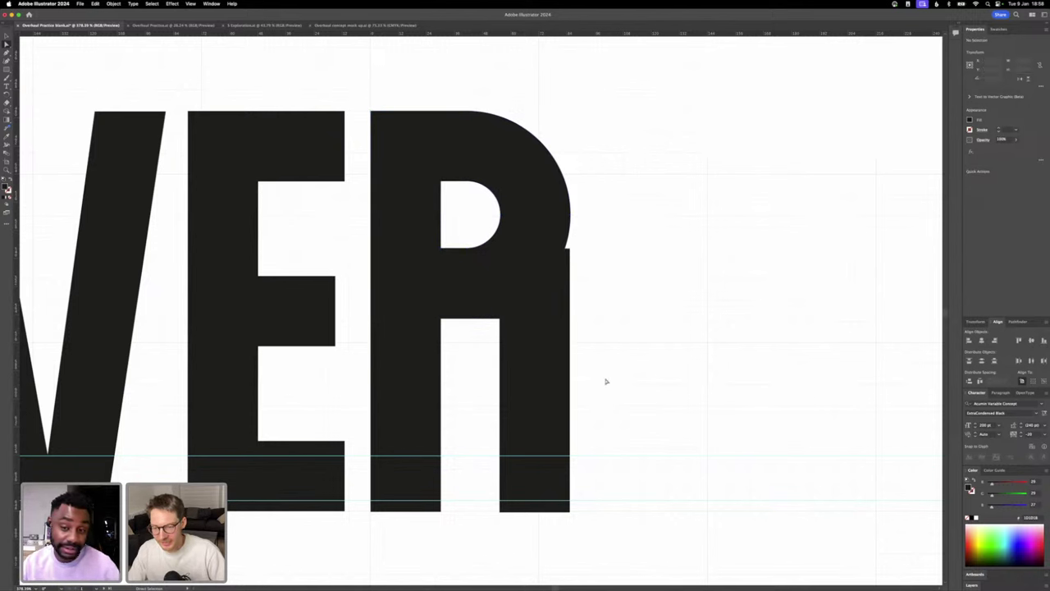
pyautogui.click(509, 304)
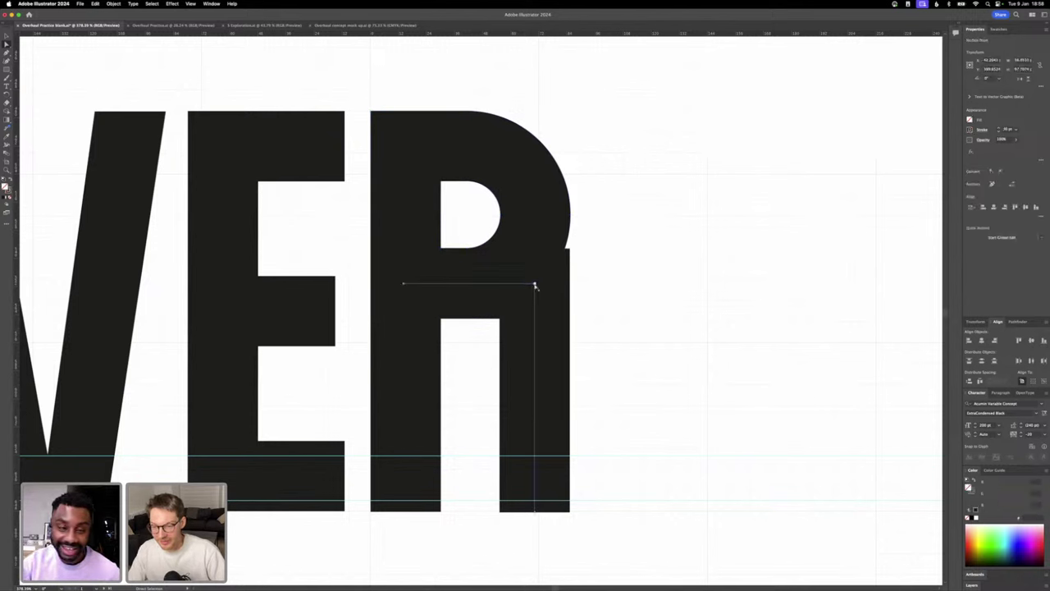
pyautogui.click(532, 285)
pyautogui.moveTo(530, 288); pyautogui.dragTo(462, 356)
pyautogui.click(623, 361)
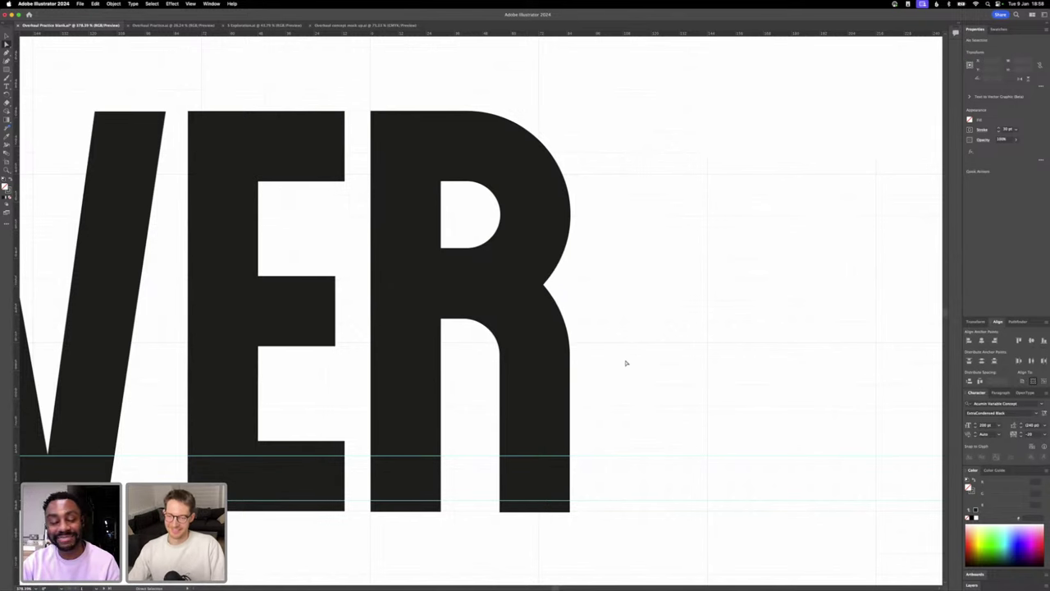
# - Convert the R's rounded leg stroke into an outlined shape
pyautogui.scroll(-3, 625, 365)
pyautogui.scroll(-2, 624, 365)
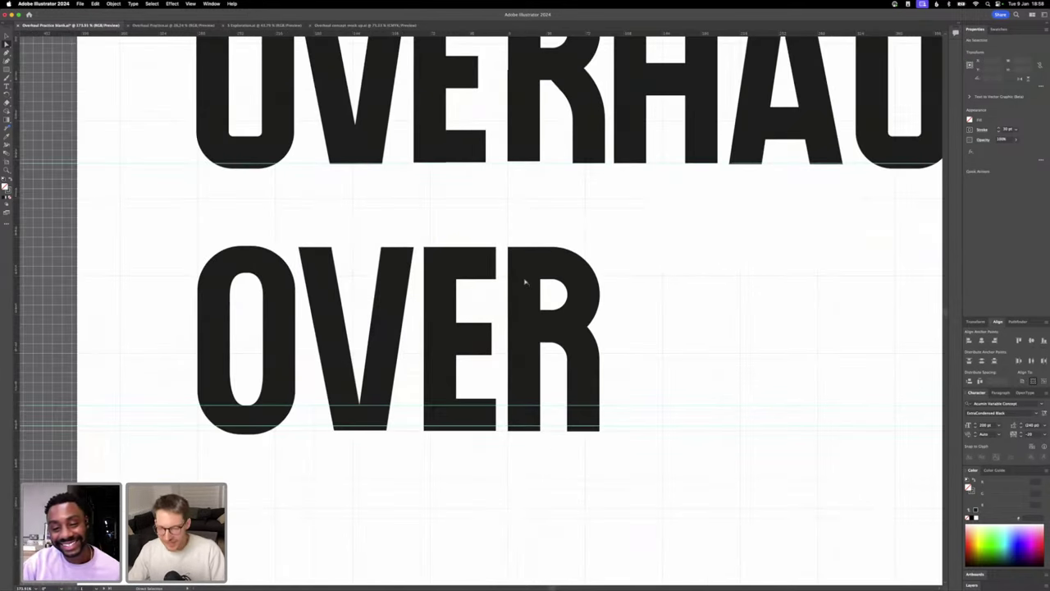
pyautogui.click(7, 37)
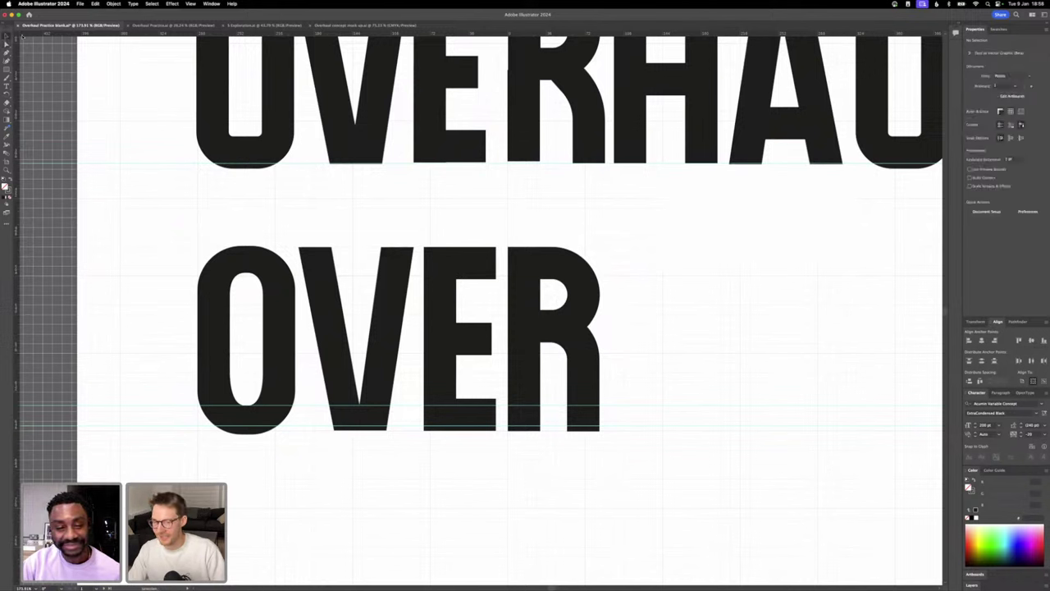
pyautogui.click(578, 355)
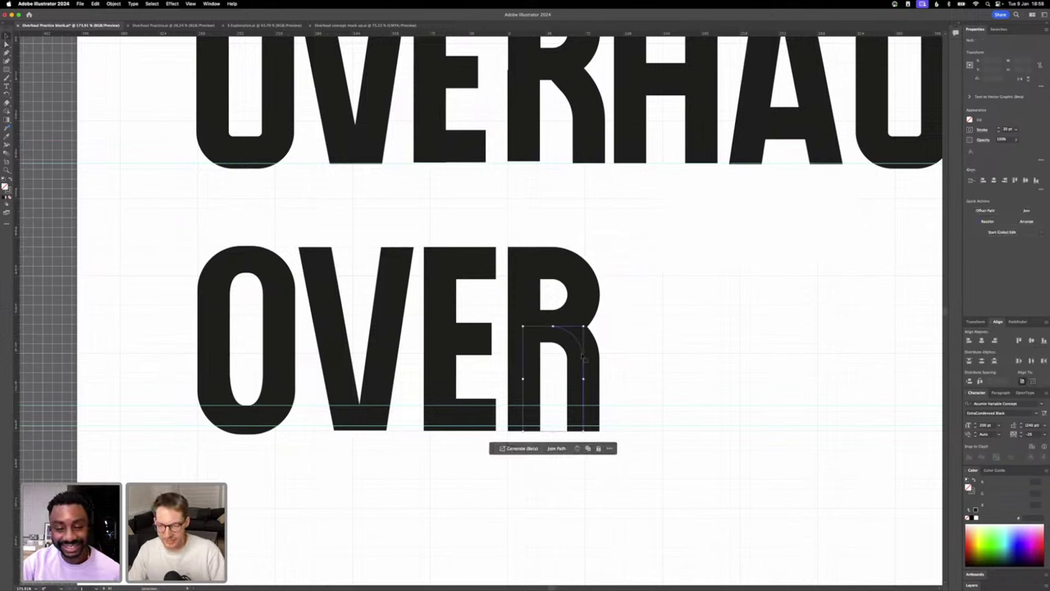
pyautogui.click(105, 4)
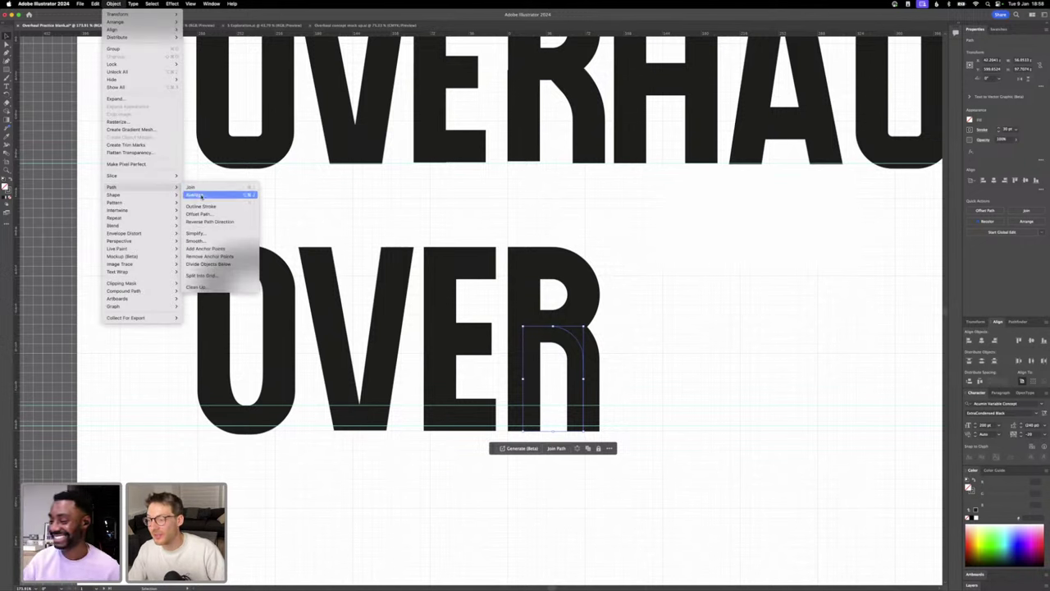
pyautogui.click(192, 187)
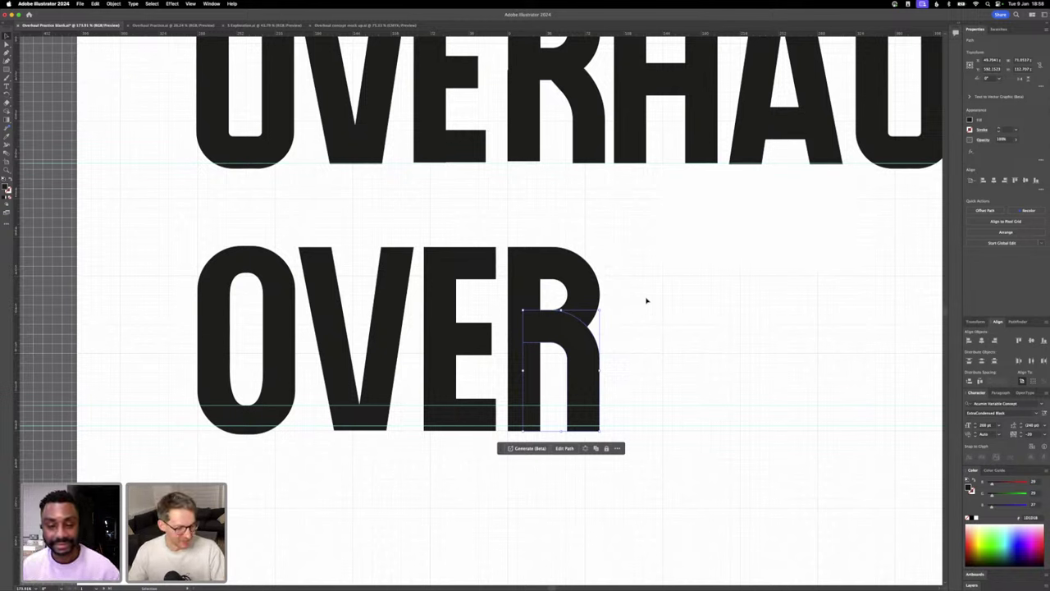
# - Move the R's outlined leg straight down so its end extends below the baseline
pyautogui.click(650, 371)
pyautogui.click(583, 348)
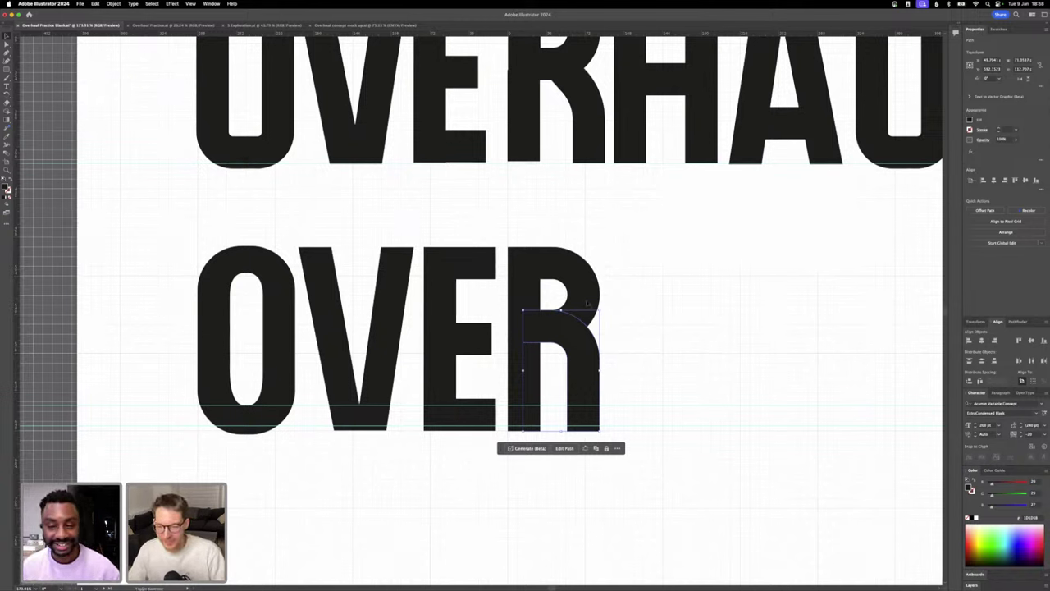
pyautogui.moveTo(566, 329); pyautogui.dragTo(566, 342)
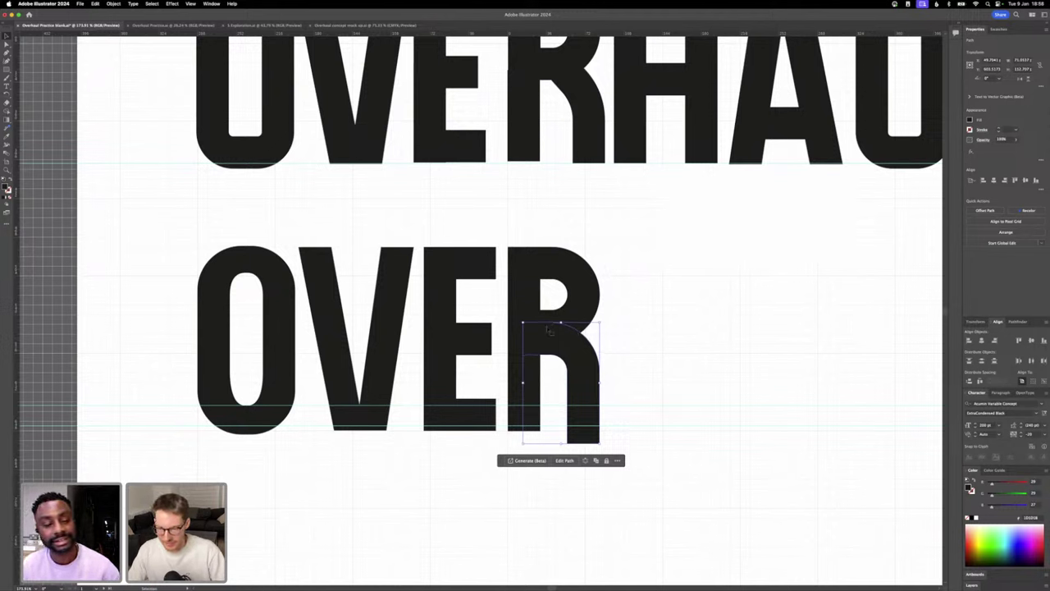
# - Lock the guides so they cannot be selected while editing the letters
pyautogui.click(656, 405)
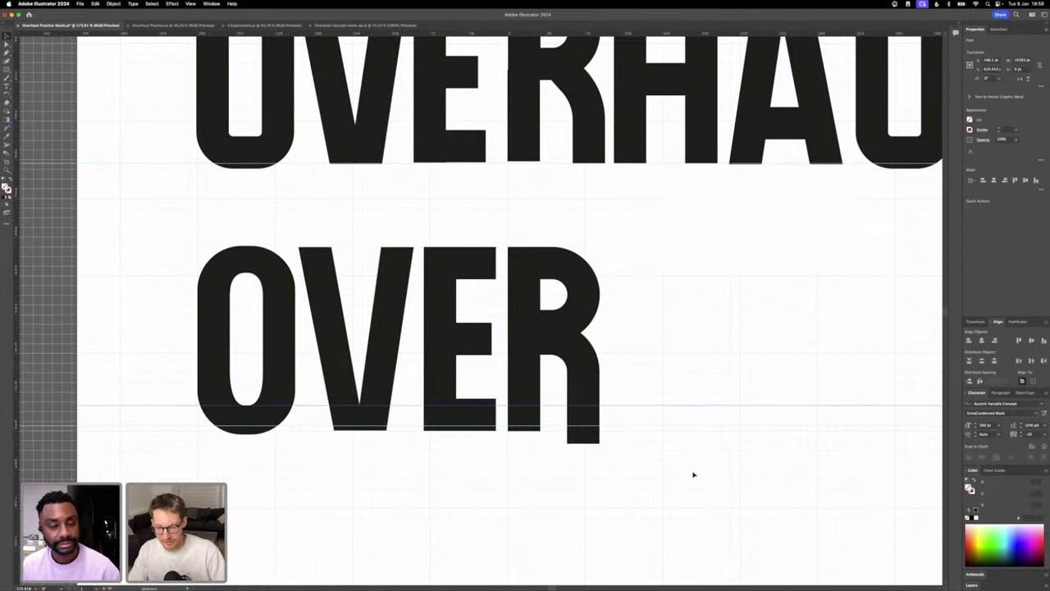
pyautogui.rightClick(669, 409)
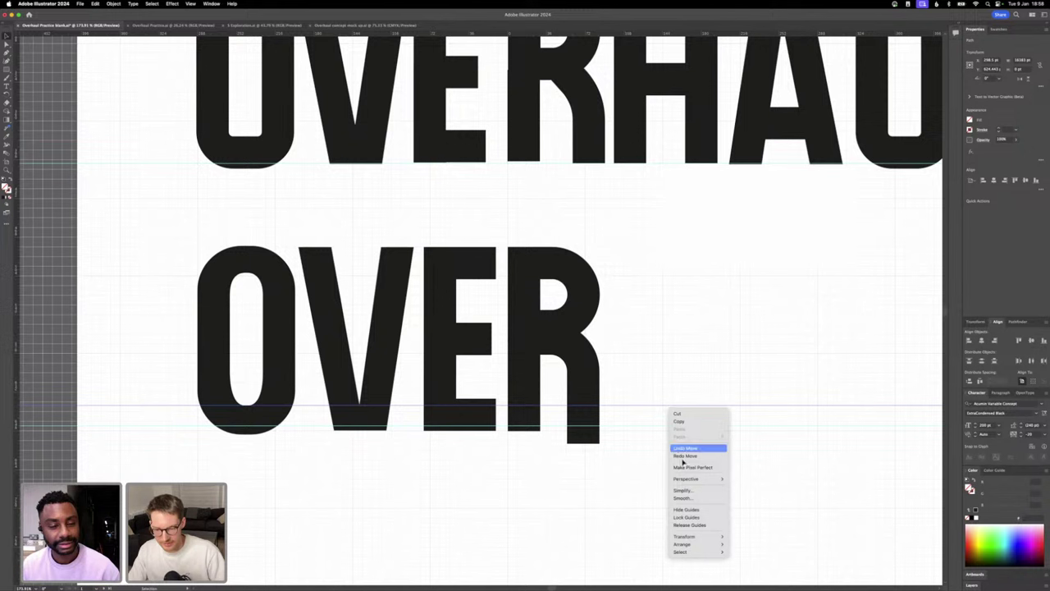
pyautogui.click(652, 455)
pyautogui.rightClick(658, 408)
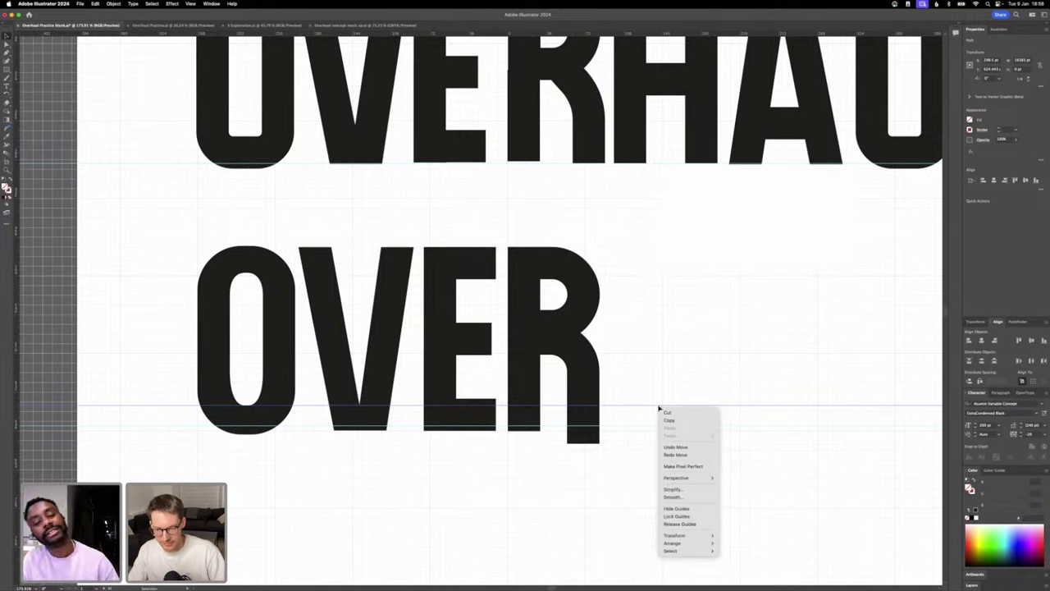
pyautogui.click(676, 517)
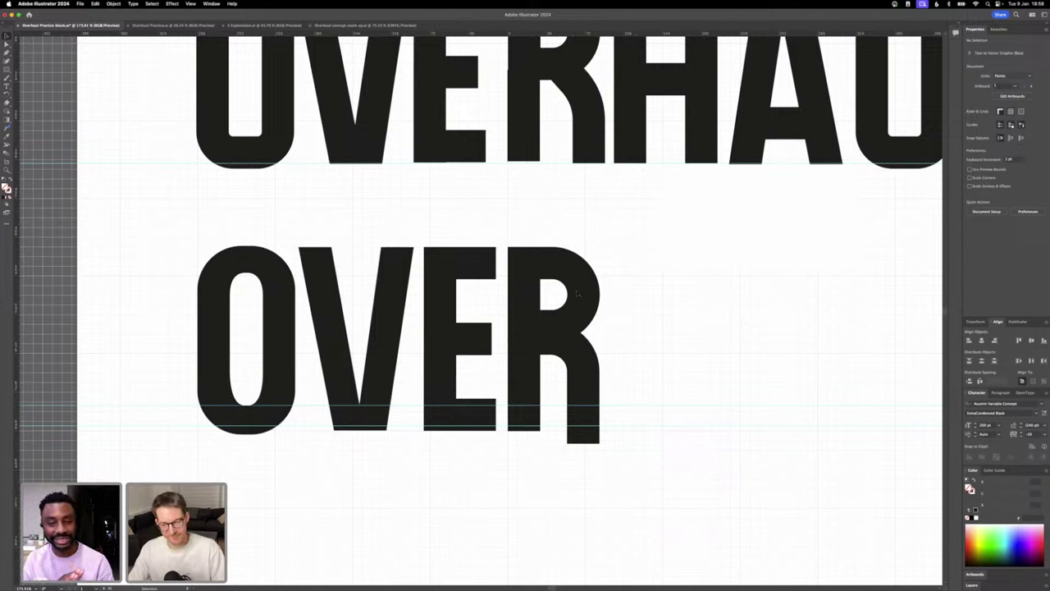
# - Erase the part of the R's leg that hangs below the baseline
pyautogui.click(583, 366)
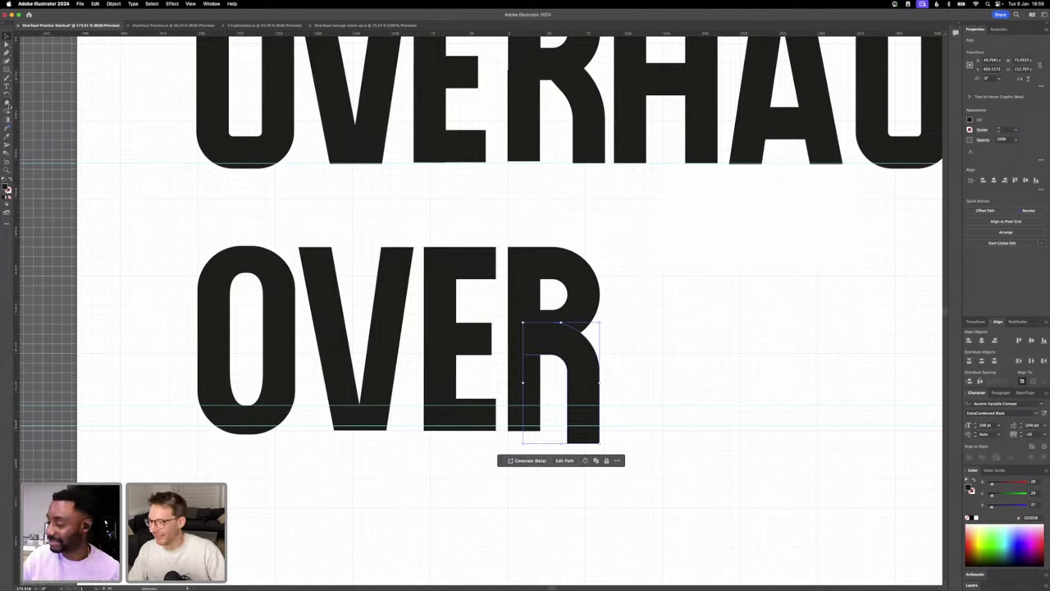
pyautogui.click(7, 103)
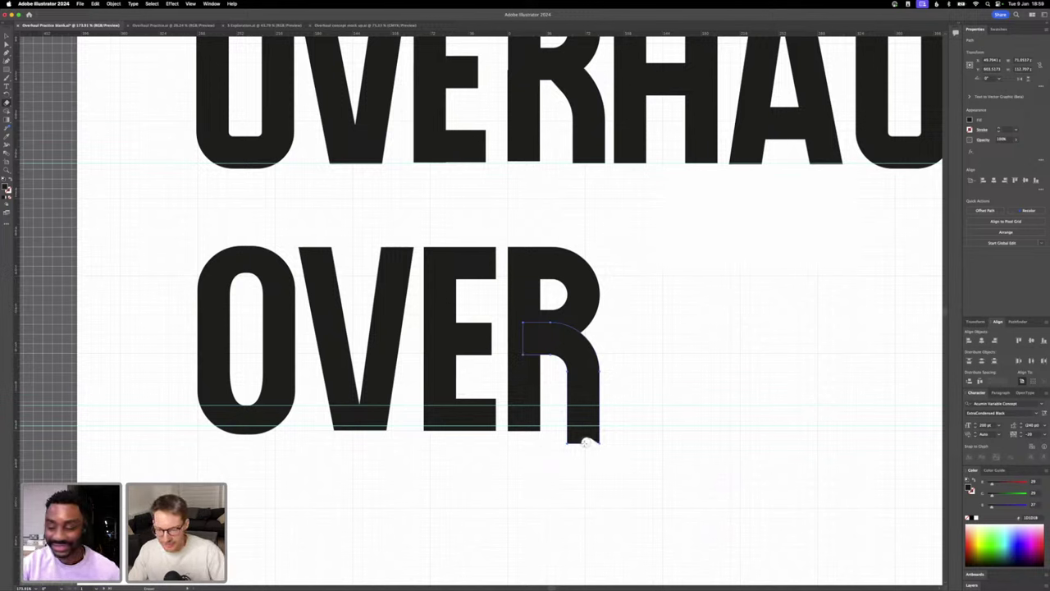
pyautogui.moveTo(586, 443)
pyautogui.mouseDown()
pyautogui.moveTo(570, 448)
pyautogui.moveTo(549, 430)
pyautogui.mouseUp()
pyautogui.press('super+z')
pyautogui.scroll(-1, 657, 416)
pyautogui.scroll(5, 657, 417)
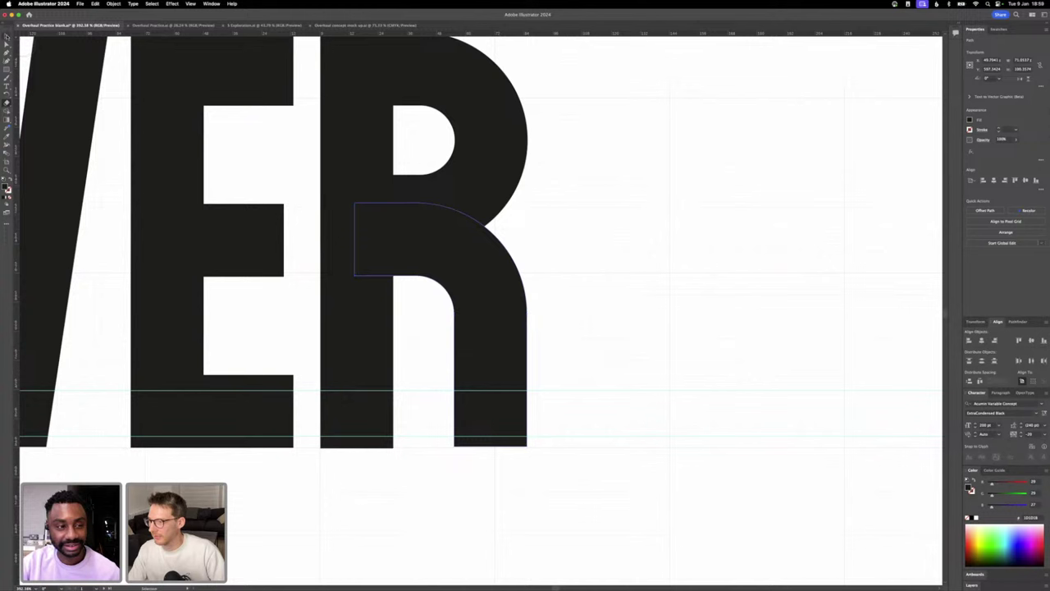
# - Select the R's bowl, stem and leg pieces and combine them into one compound shape
pyautogui.click(6, 36)
pyautogui.click(597, 271)
pyautogui.moveTo(606, 292); pyautogui.dragTo(415, 199)
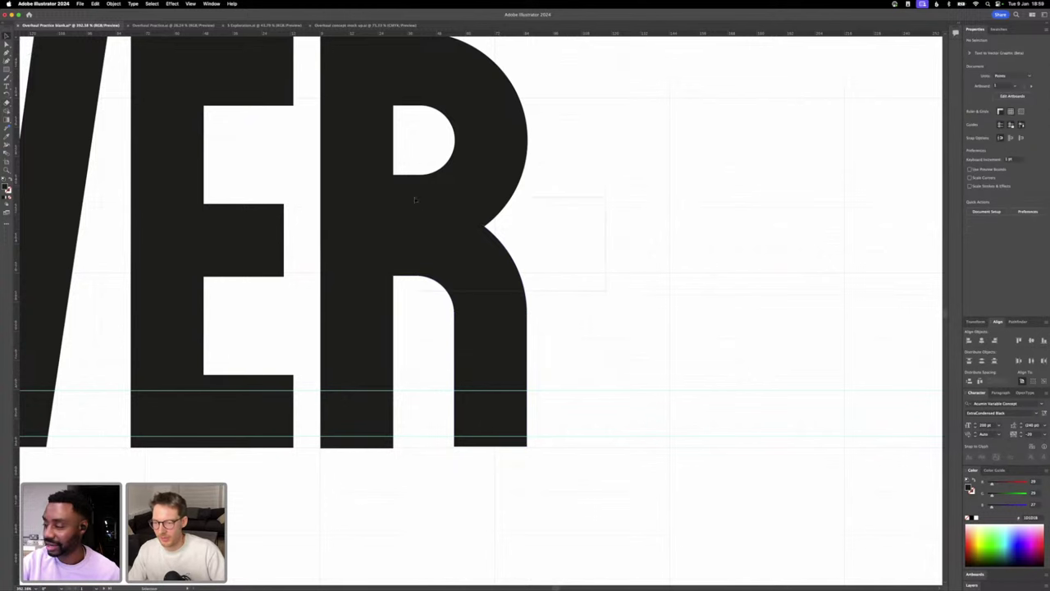
pyautogui.click(369, 180)
pyautogui.scroll(-4, 367, 178)
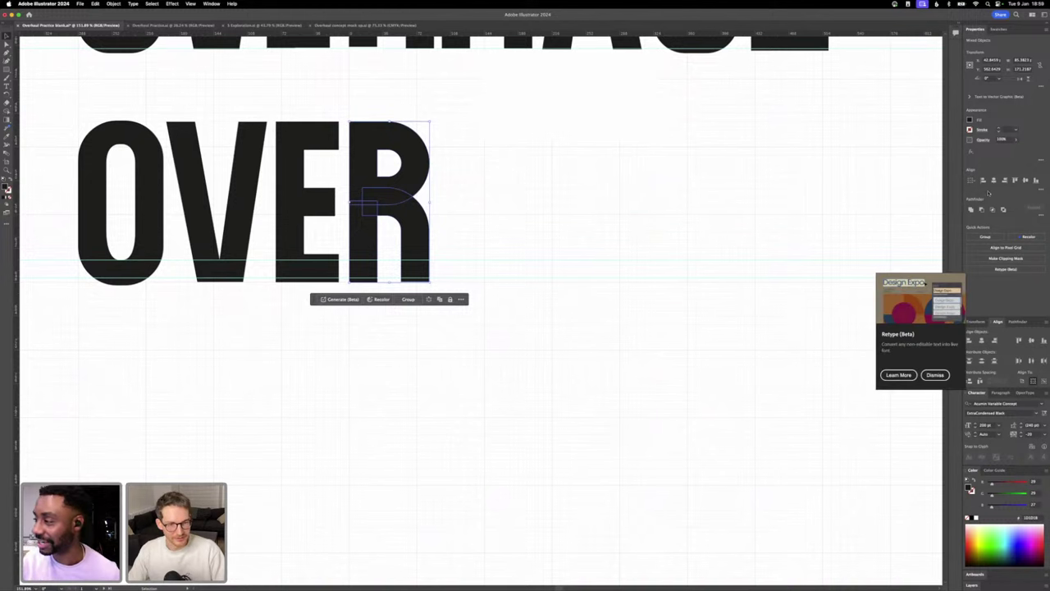
pyautogui.press('super+8')
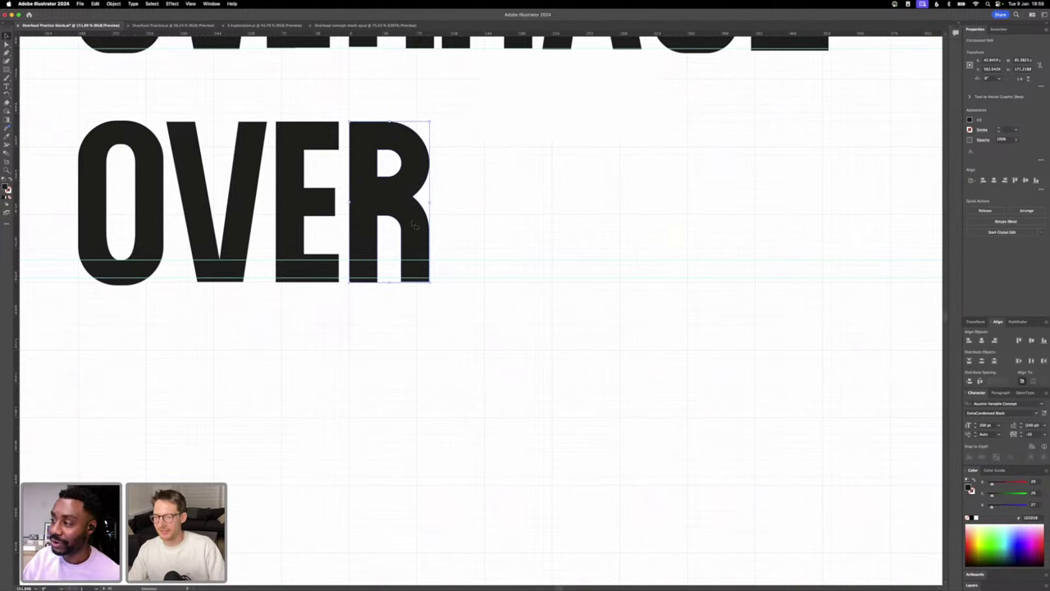
# - Try moving the R's counter out to the right of the letter, then undo the move
pyautogui.scroll(5, 382, 168)
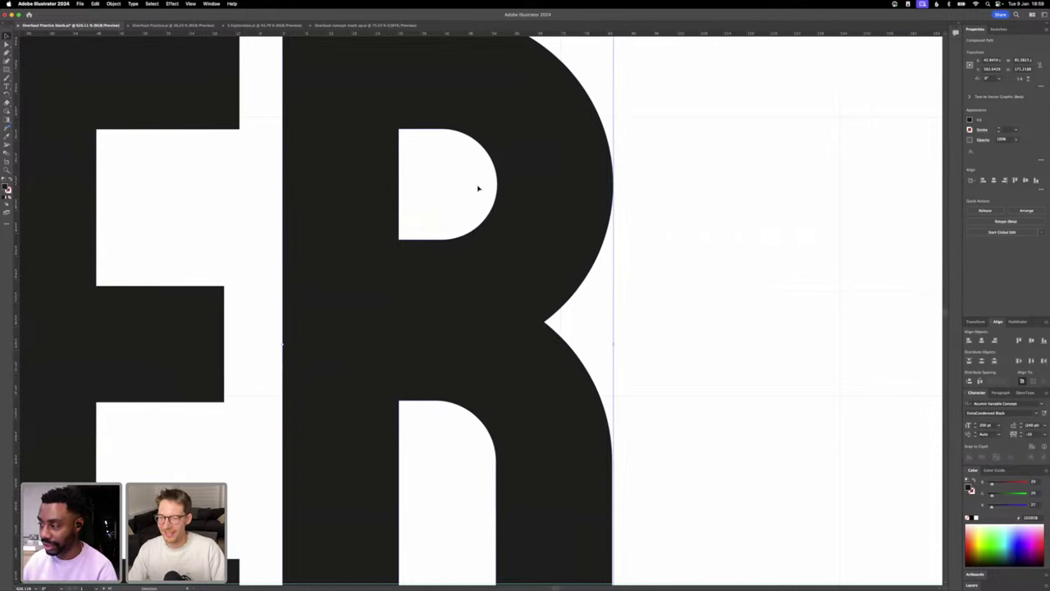
pyautogui.scroll(-3, 500, 186)
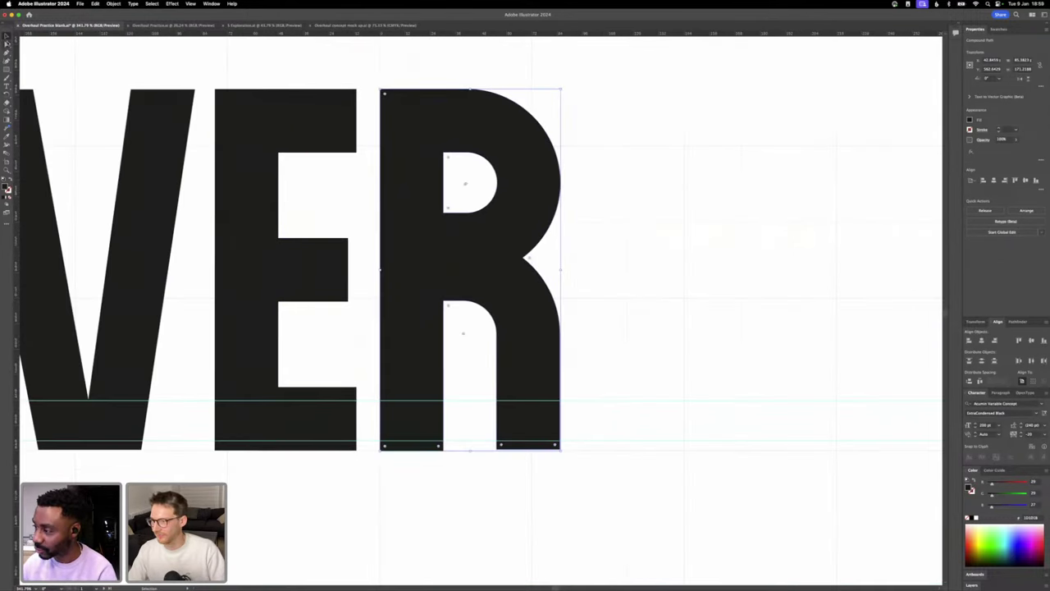
pyautogui.press('a')
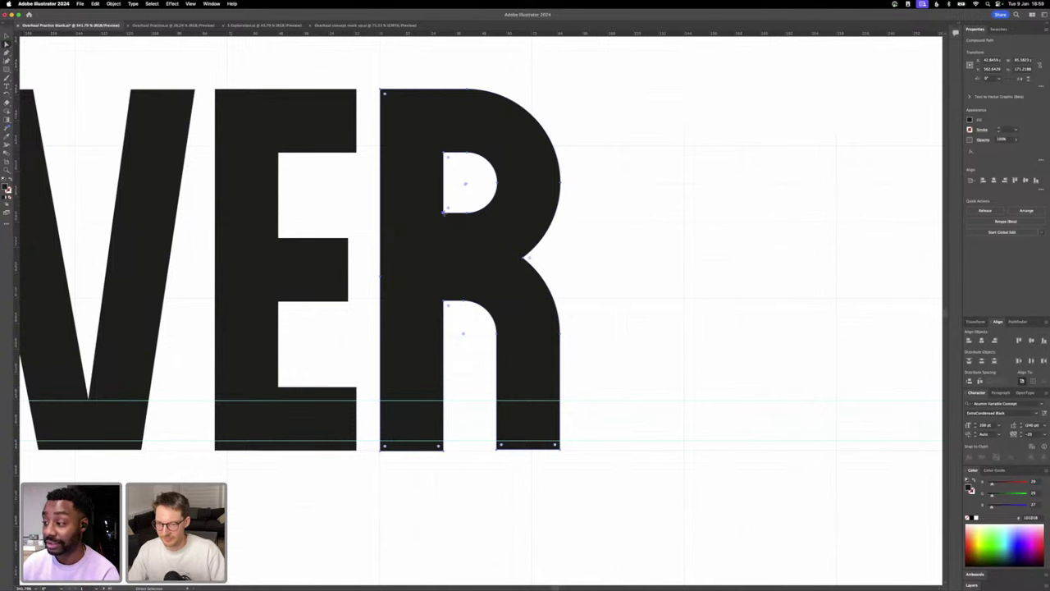
pyautogui.click(445, 213)
pyautogui.scroll(-3, 466, 216)
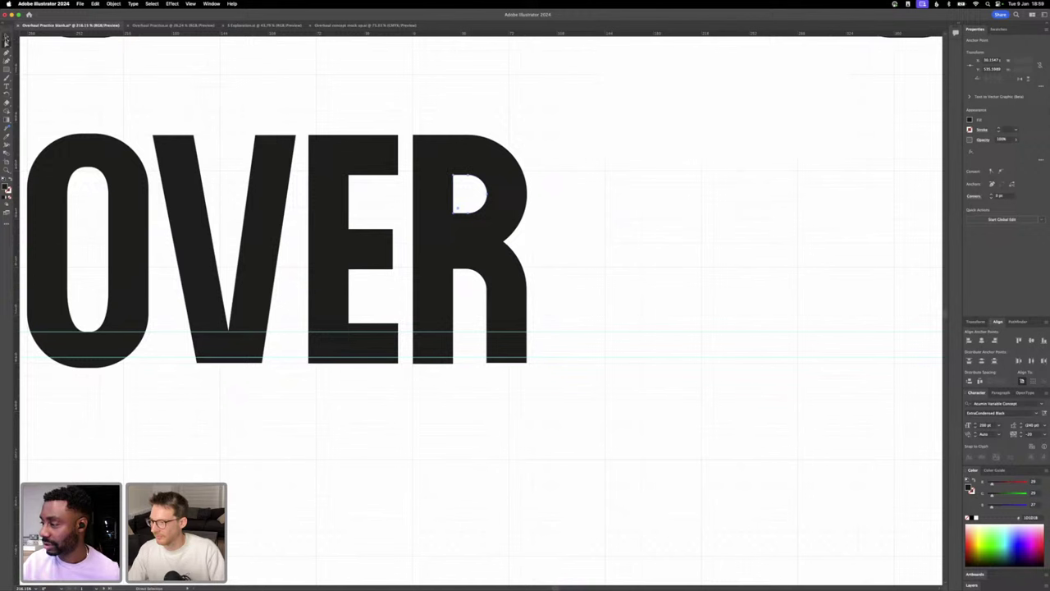
pyautogui.keyDown('alt'); pyautogui.click(476, 194); pyautogui.keyUp('alt')
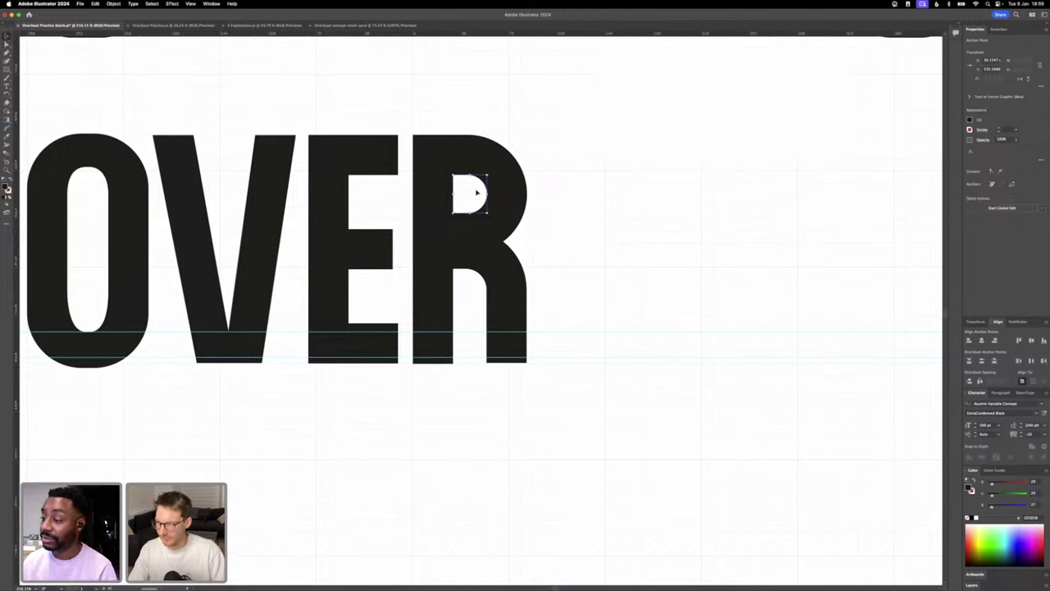
pyautogui.moveTo(486, 190); pyautogui.dragTo(588, 197)
pyautogui.press('super+z')
pyautogui.click(596, 200)
pyautogui.scroll(-5, 596, 199)
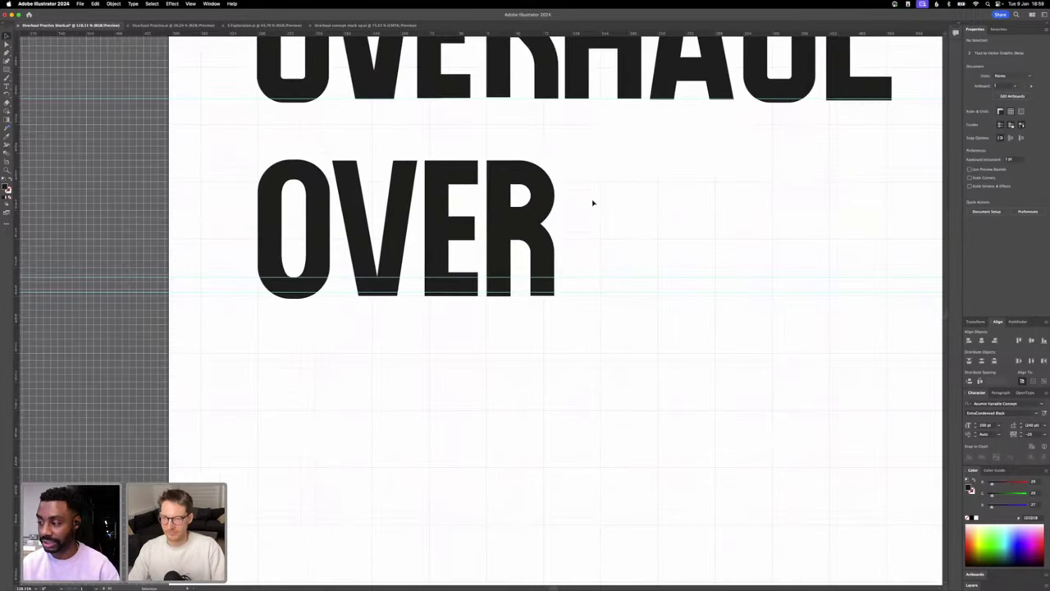
# - Undo the merging of the R's pieces and the trimming of its leg
pyautogui.scroll(3, 594, 202)
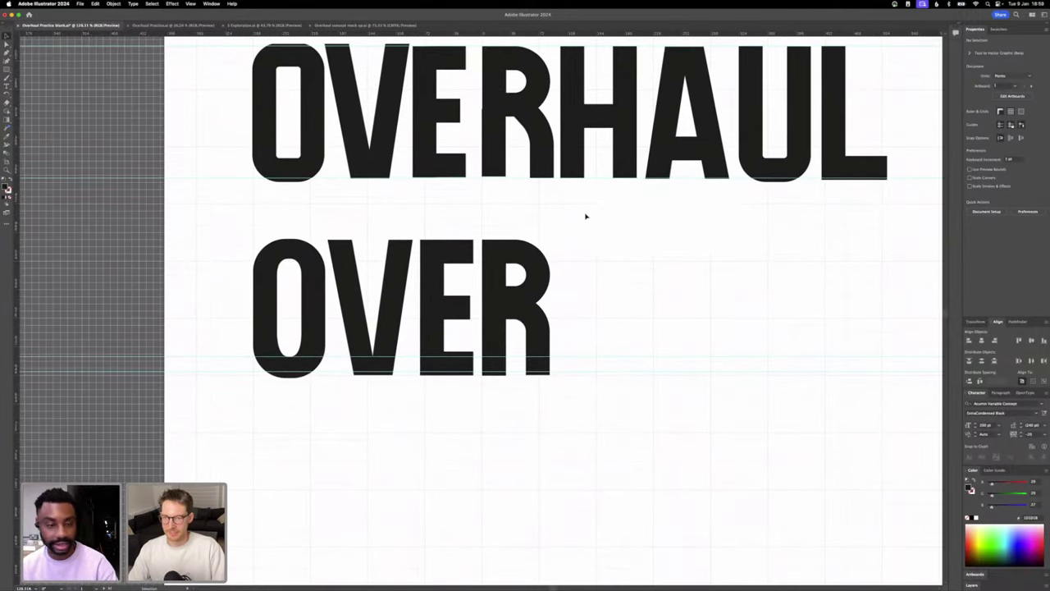
pyautogui.scroll(5, 586, 216)
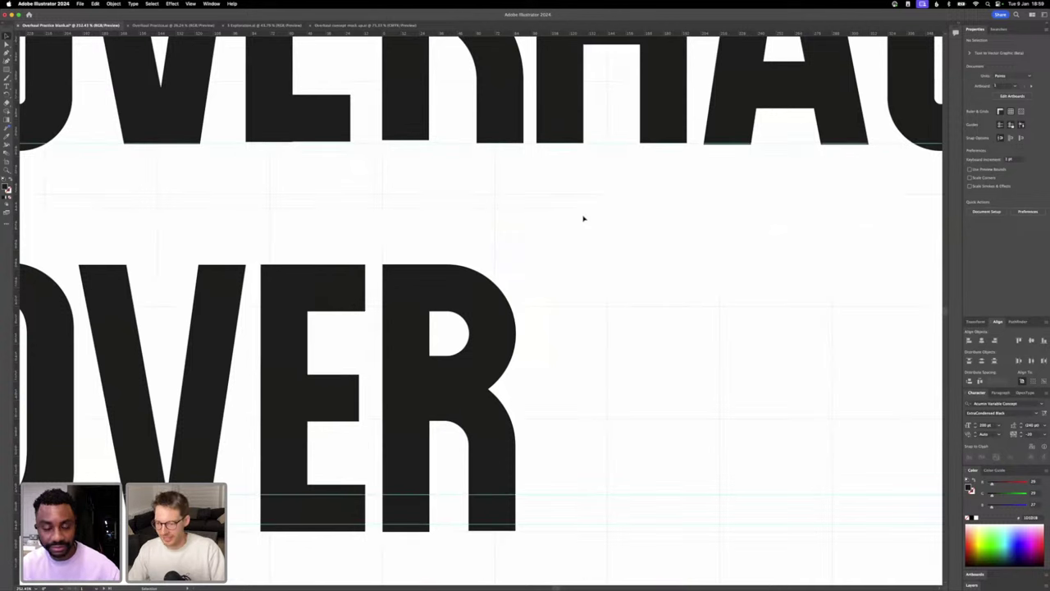
pyautogui.press('r')
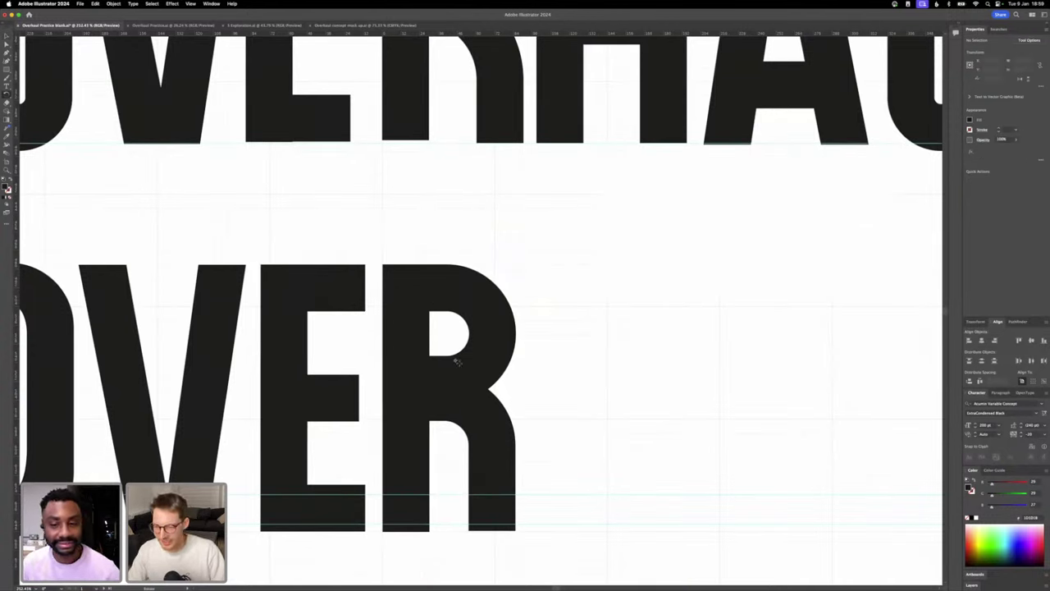
pyautogui.click(503, 354)
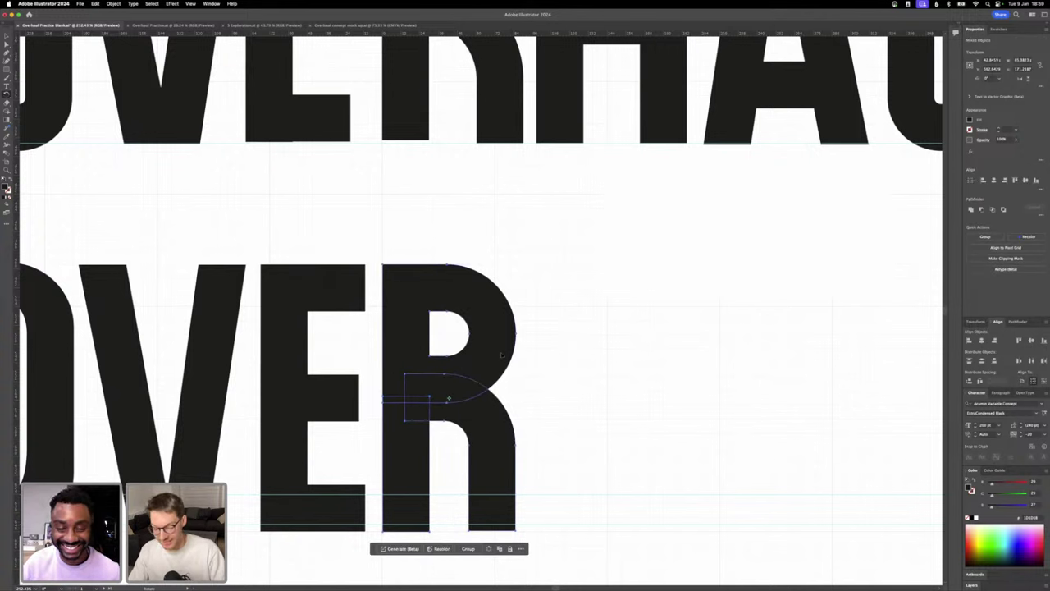
pyautogui.hotkey('shift', 'm')
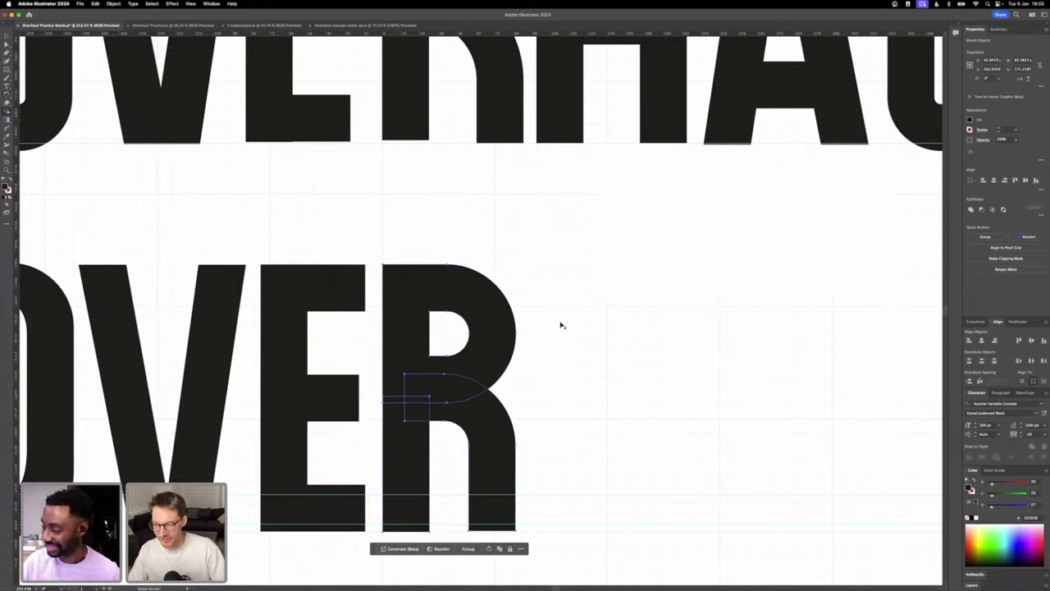
pyautogui.press('super+z')
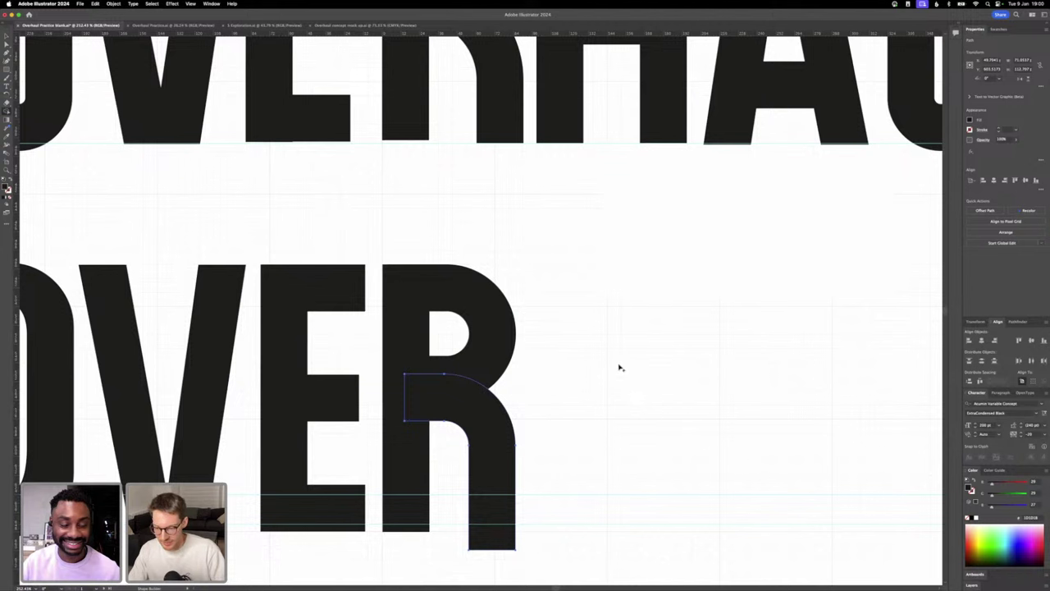
pyautogui.press('v')
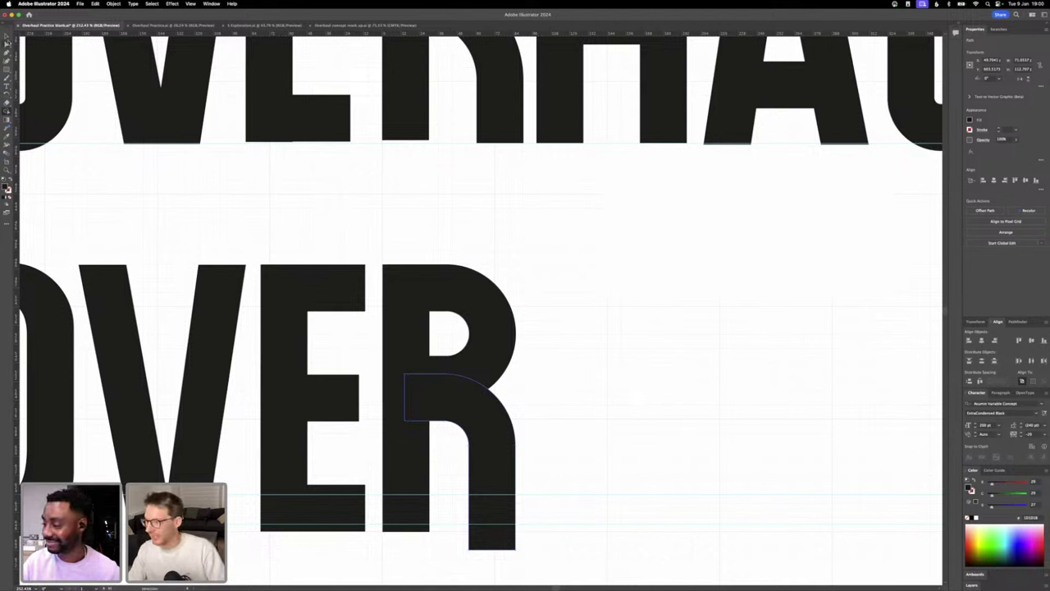
pyautogui.click(585, 282)
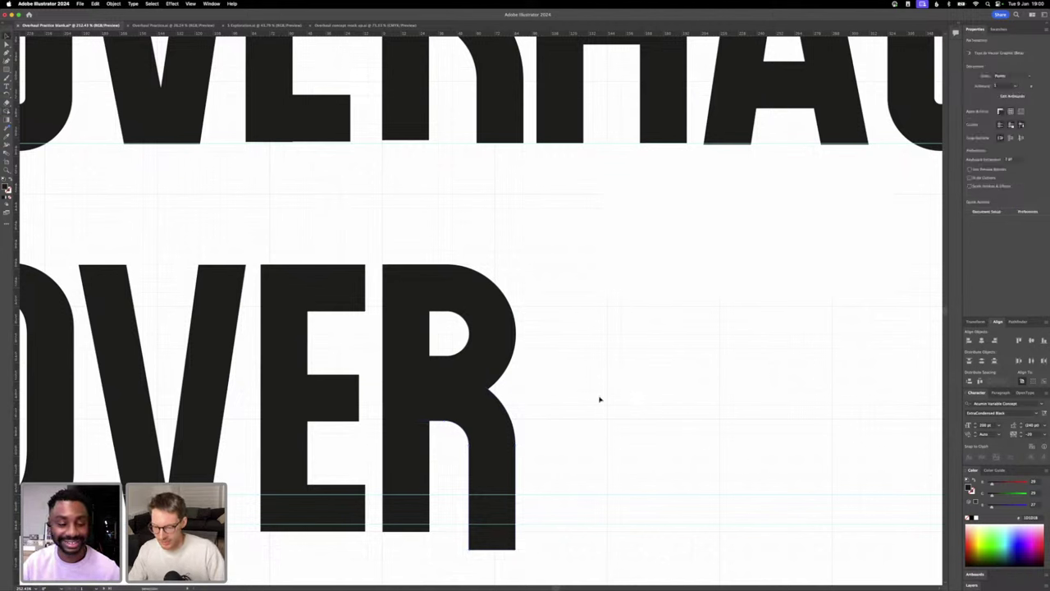
# - Undo the downward shift of the R's leg so it ends at the baseline again
pyautogui.press('super+z')
pyautogui.press('super+z')
pyautogui.press('super+z')
pyautogui.press('super+z')
pyautogui.press('super+z')
pyautogui.press('super+z')
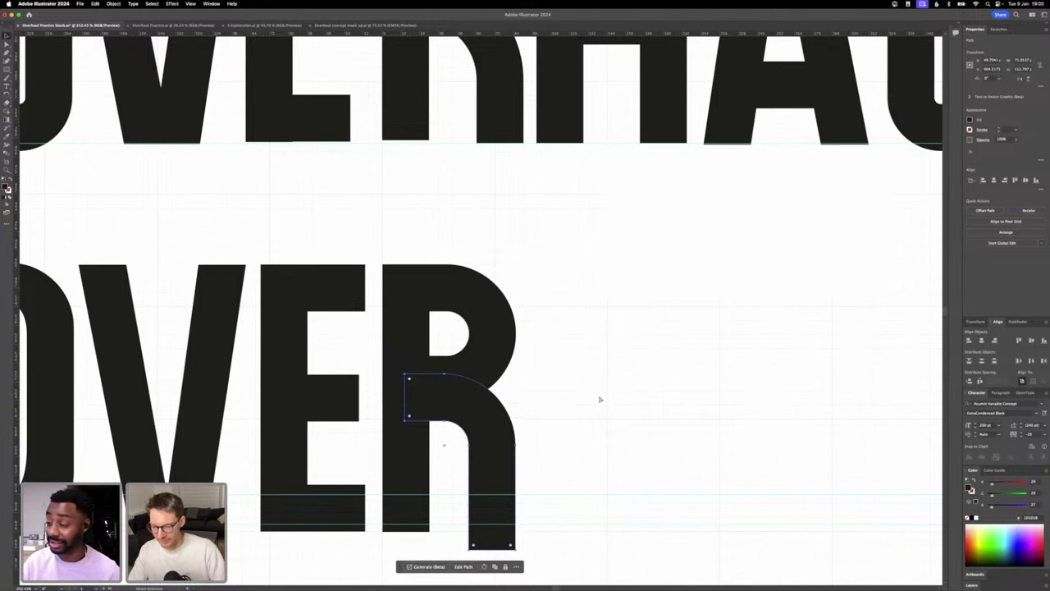
pyautogui.press('super+z')
pyautogui.press('super+z')
pyautogui.press('super+z')
pyautogui.press('super+z')
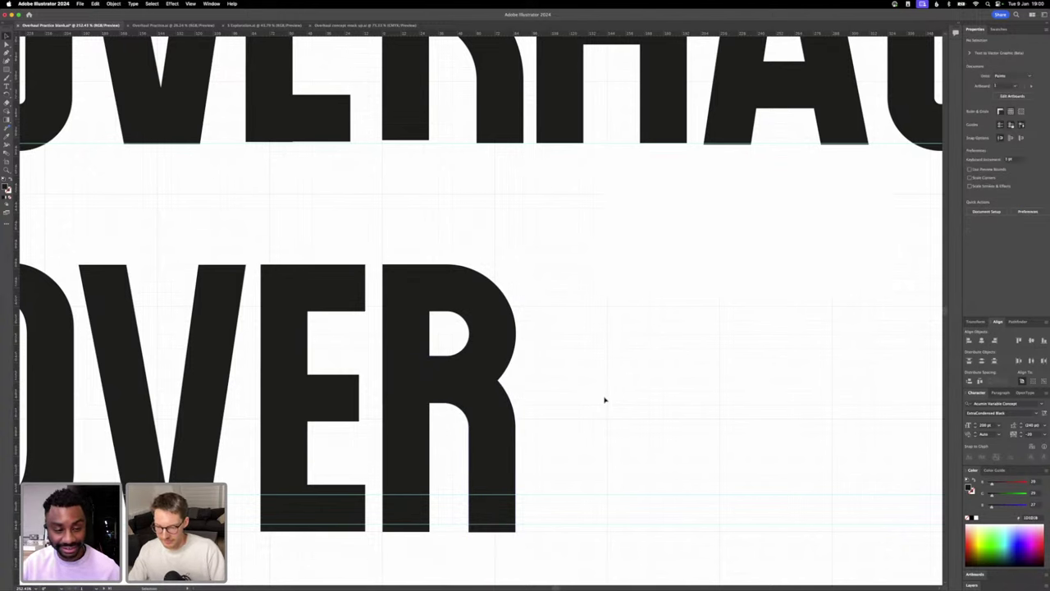
# - Unite the R's bowl, stem and leg pieces into a single shape with Pathfinder
pyautogui.scroll(-3, 605, 400)
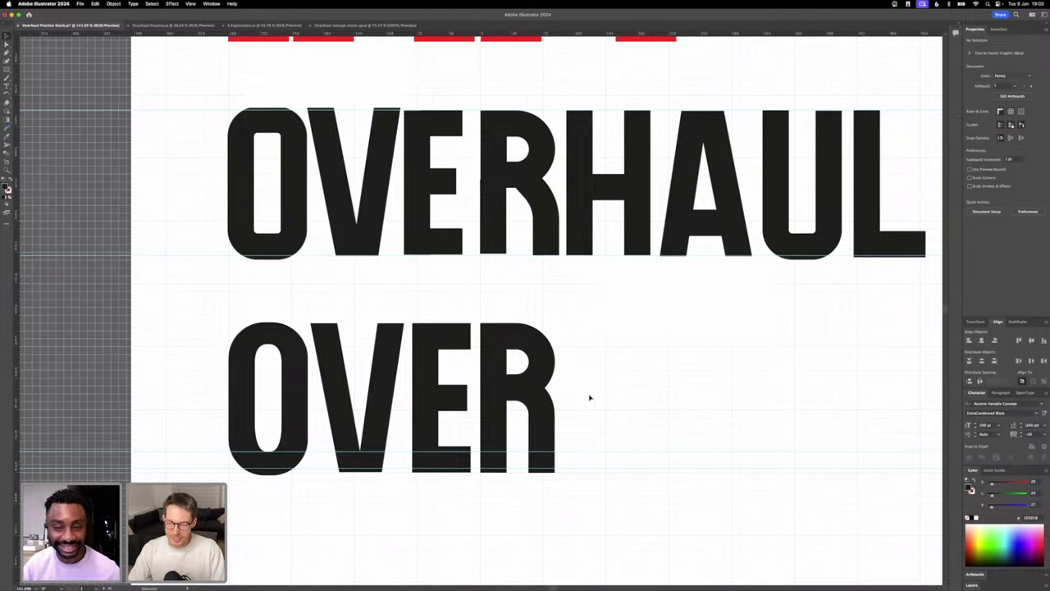
pyautogui.click(499, 364)
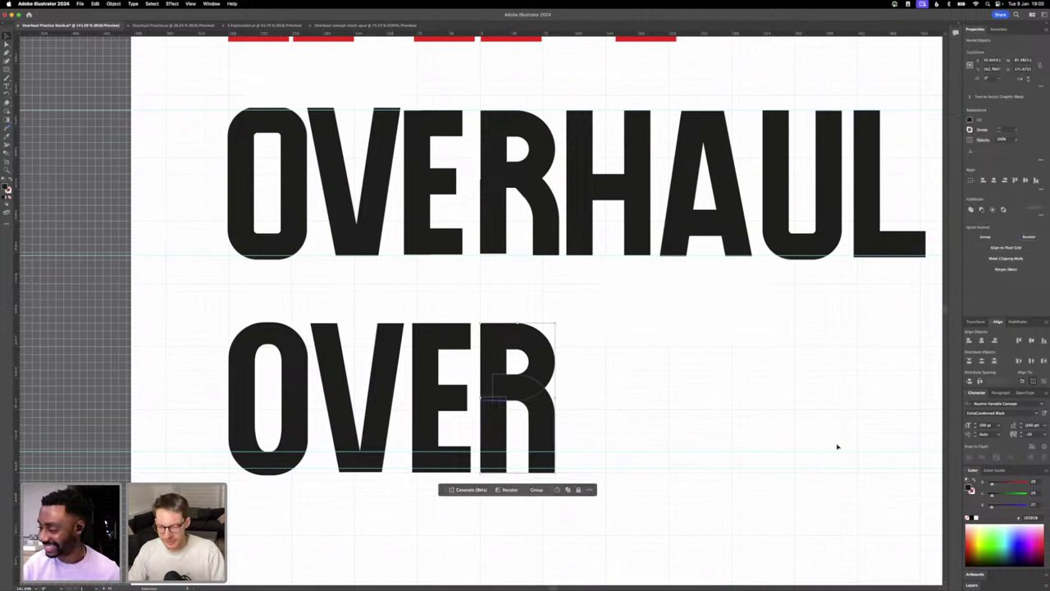
pyautogui.click(1009, 322)
pyautogui.click(970, 341)
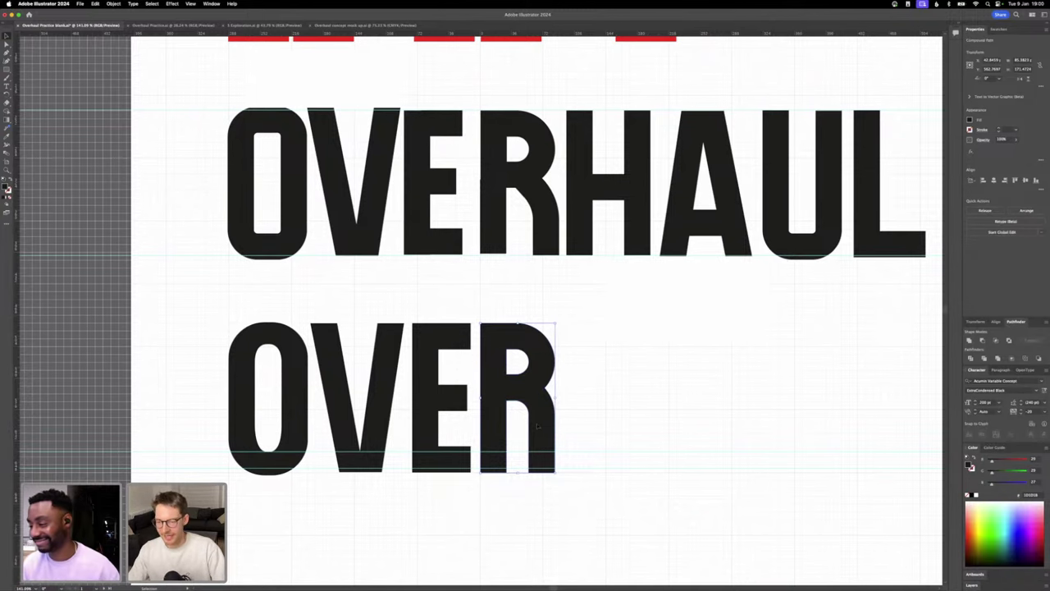
# - Delete the redundant anchor point midway along the left edge of the R's stem
pyautogui.scroll(5, 518, 408)
pyautogui.click(517, 408)
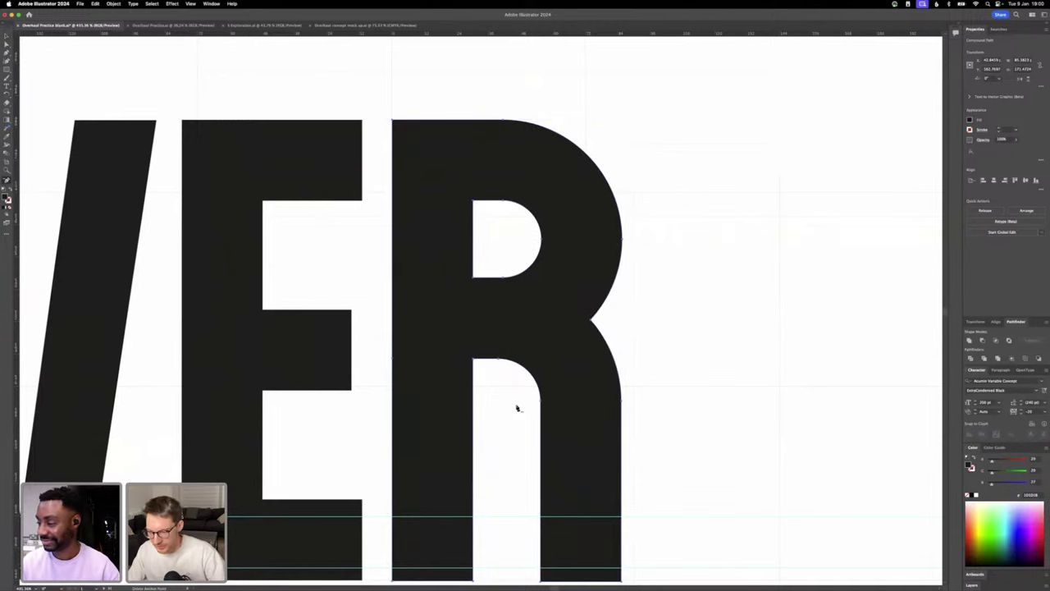
pyautogui.scroll(4, 392, 361)
pyautogui.scroll(2, 392, 361)
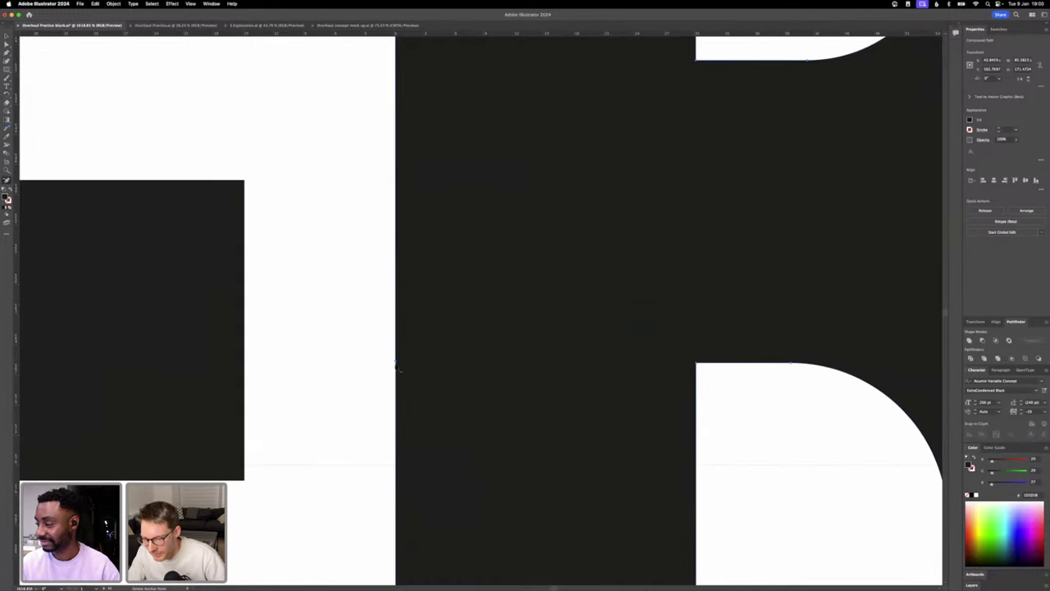
pyautogui.click(395, 366)
pyautogui.scroll(-5, 398, 367)
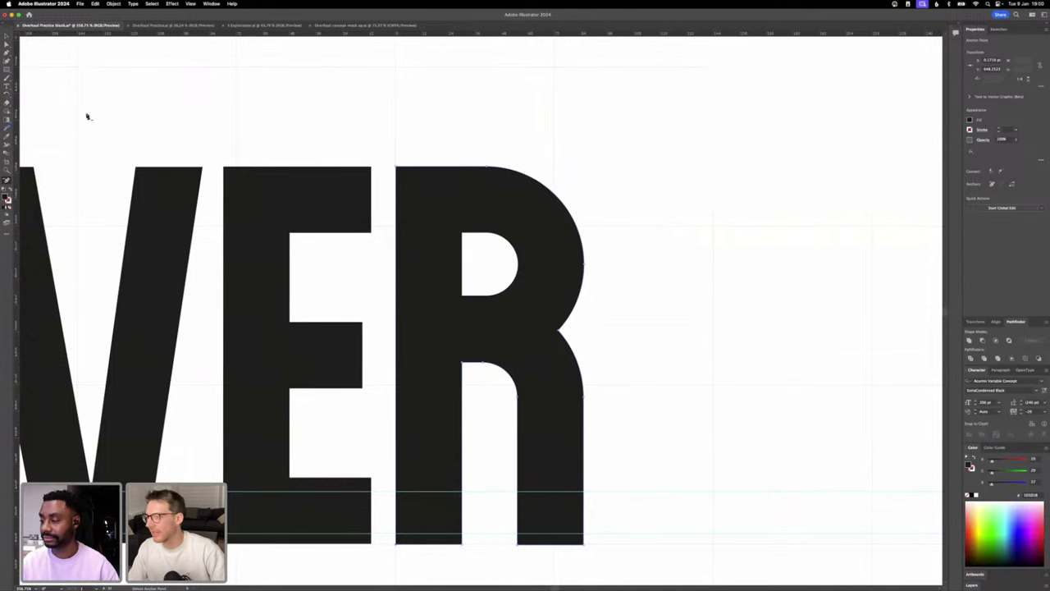
pyautogui.click(7, 44)
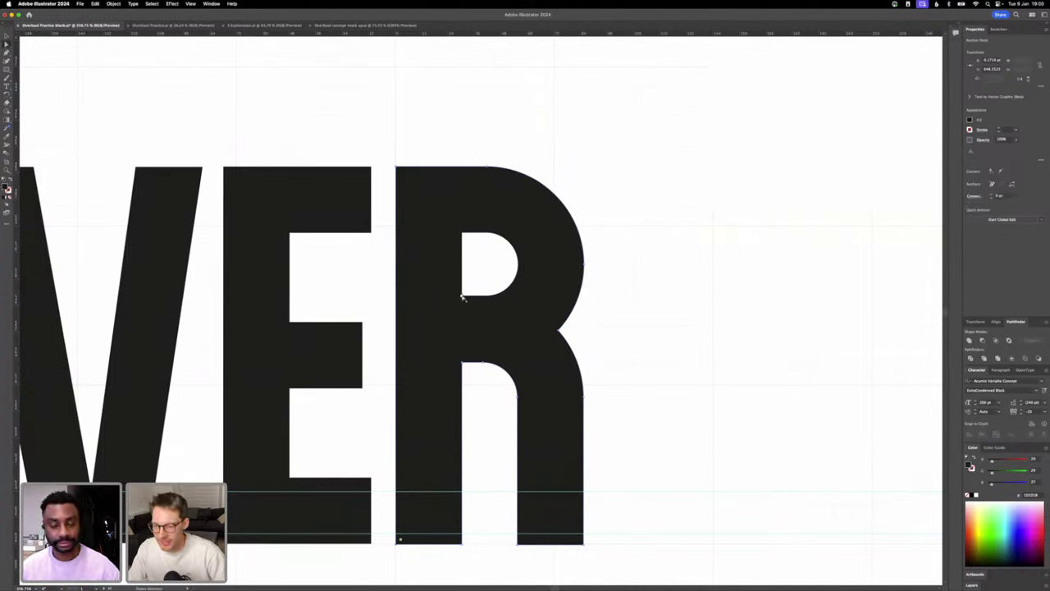
# - Lower the bottom edge of the R's counter slightly by shifting its bottom anchor points downward
pyautogui.click(490, 298)
pyautogui.keyDown('shift'); pyautogui.click(487, 296); pyautogui.keyUp('shift')
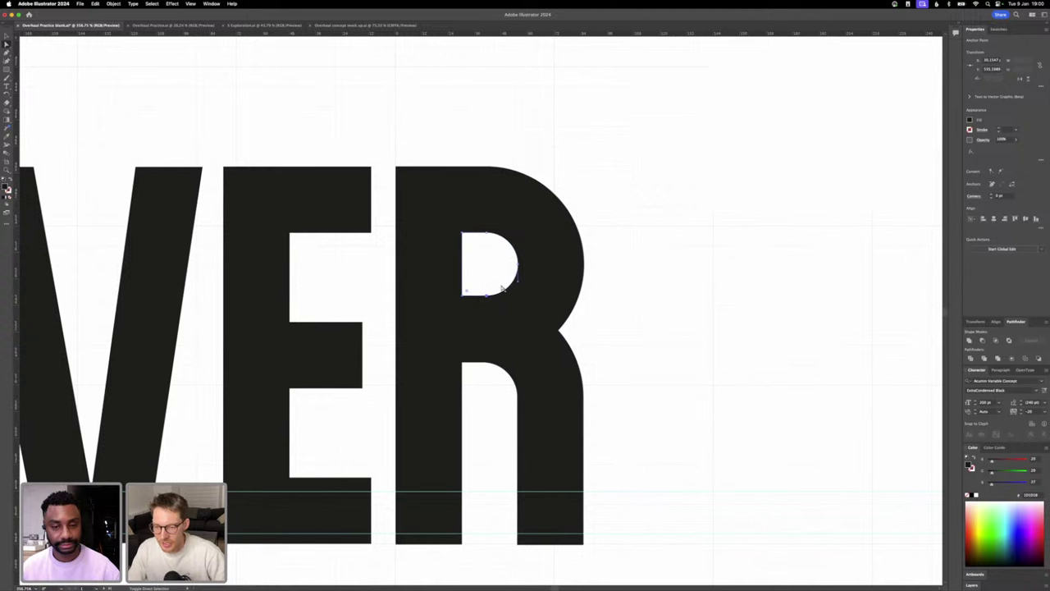
pyautogui.keyDown('shift'); pyautogui.click(518, 266); pyautogui.keyUp('shift')
pyautogui.hotkey('shift', 'Down')
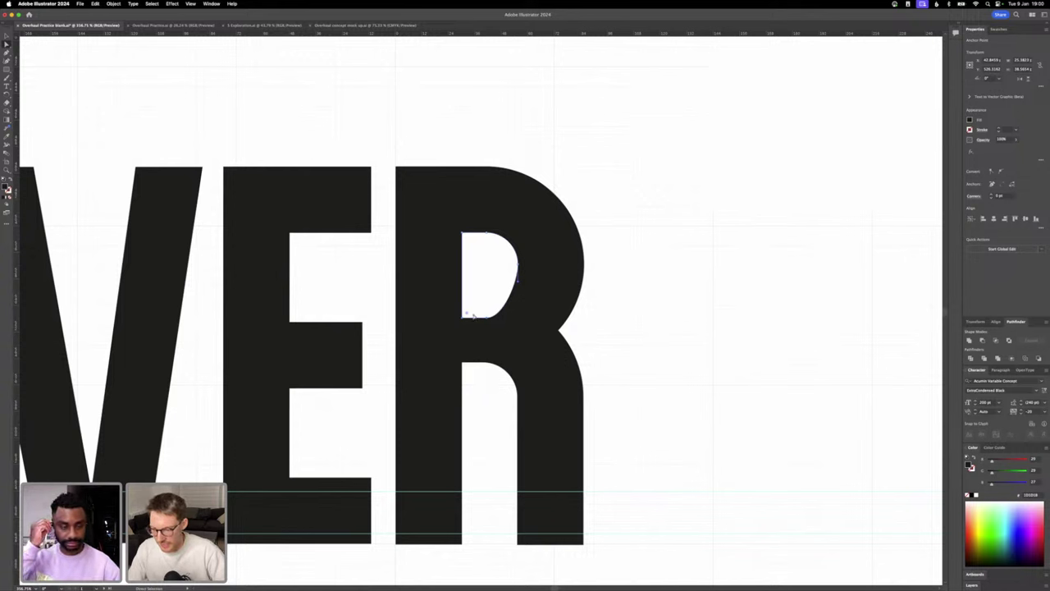
pyautogui.press('Up')
pyautogui.press('Up')
pyautogui.press('Up')
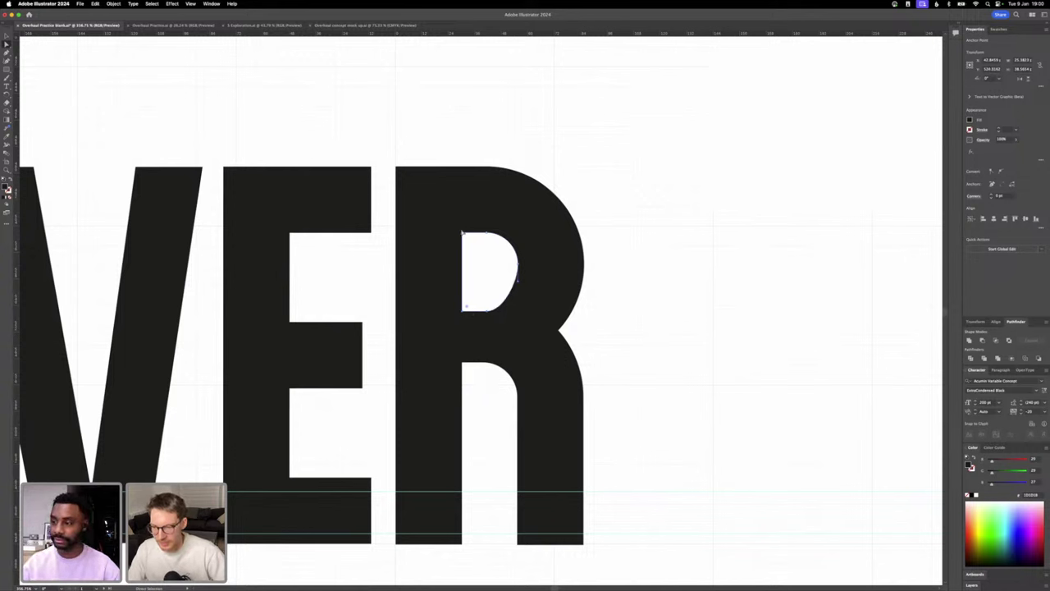
# - Raise the top edge of the R's counter by shifting its two top anchor points upward
pyautogui.click(462, 233)
pyautogui.keyDown('shift'); pyautogui.click(487, 233); pyautogui.keyUp('shift')
pyautogui.press('Down')
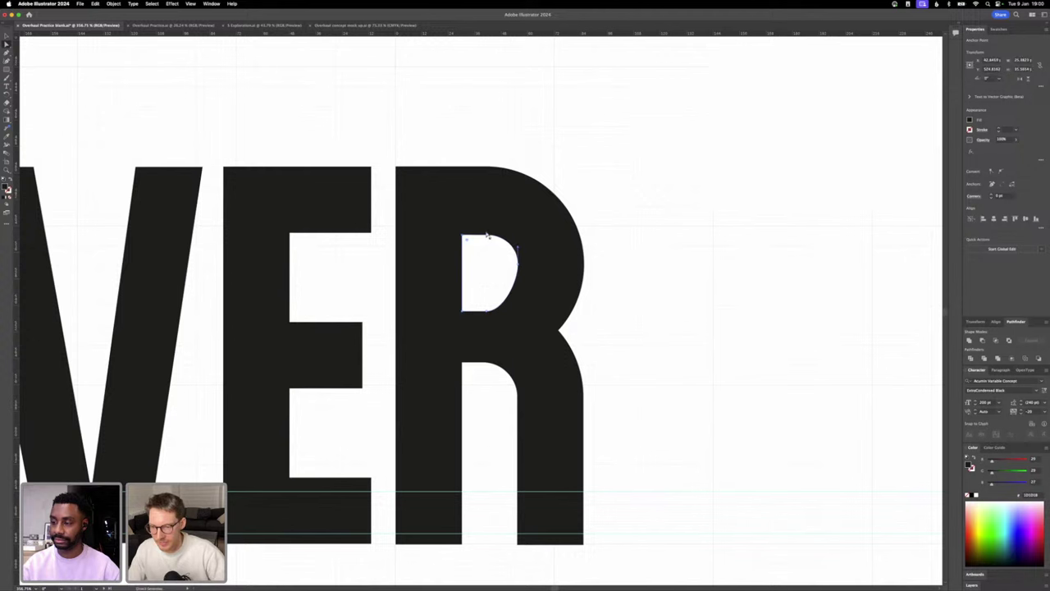
pyautogui.press('Up')
pyautogui.press('Up')
pyautogui.press('Up')
pyautogui.press('Up')
pyautogui.press('Up')
pyautogui.press('Up')
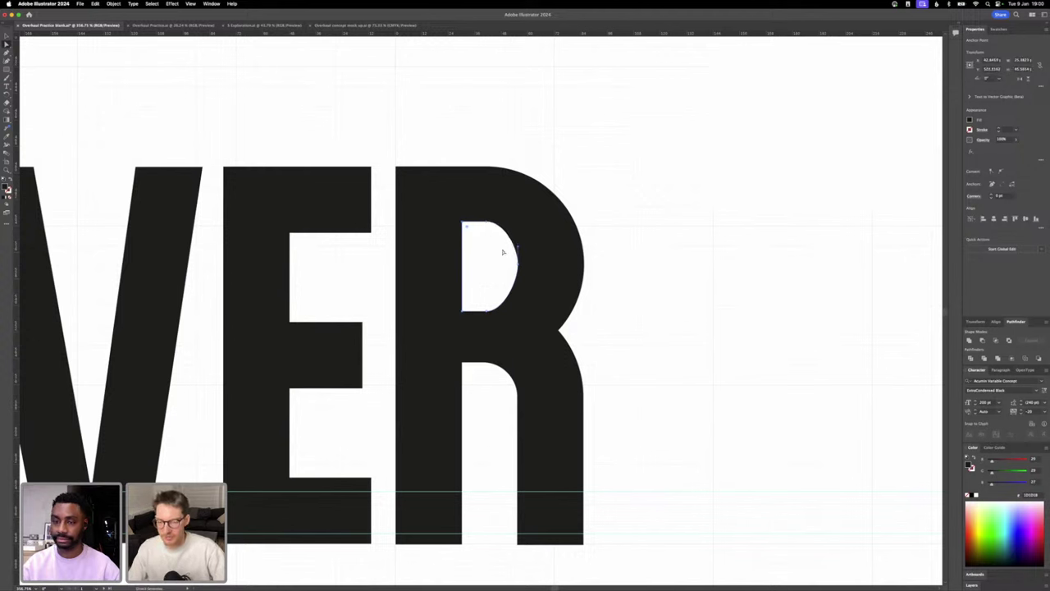
# - Adjust the curve handles of the R's counter so its upper and lower curves form an evenly rounded side
pyautogui.click(519, 252)
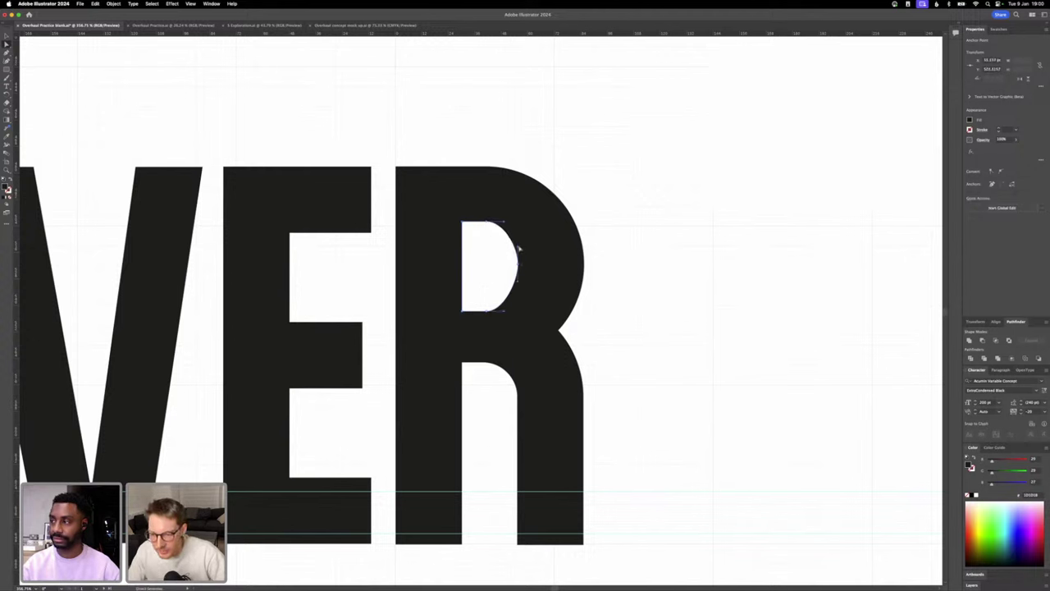
pyautogui.press('Up')
pyautogui.press('Up')
pyautogui.press('Up')
pyautogui.press('Up')
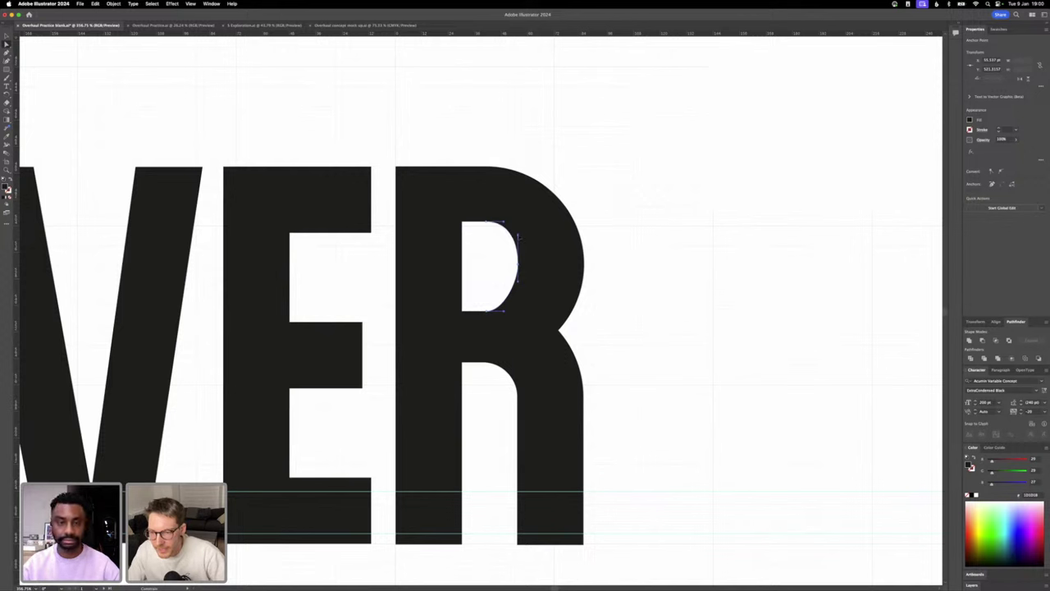
pyautogui.moveTo(503, 222); pyautogui.dragTo(512, 222)
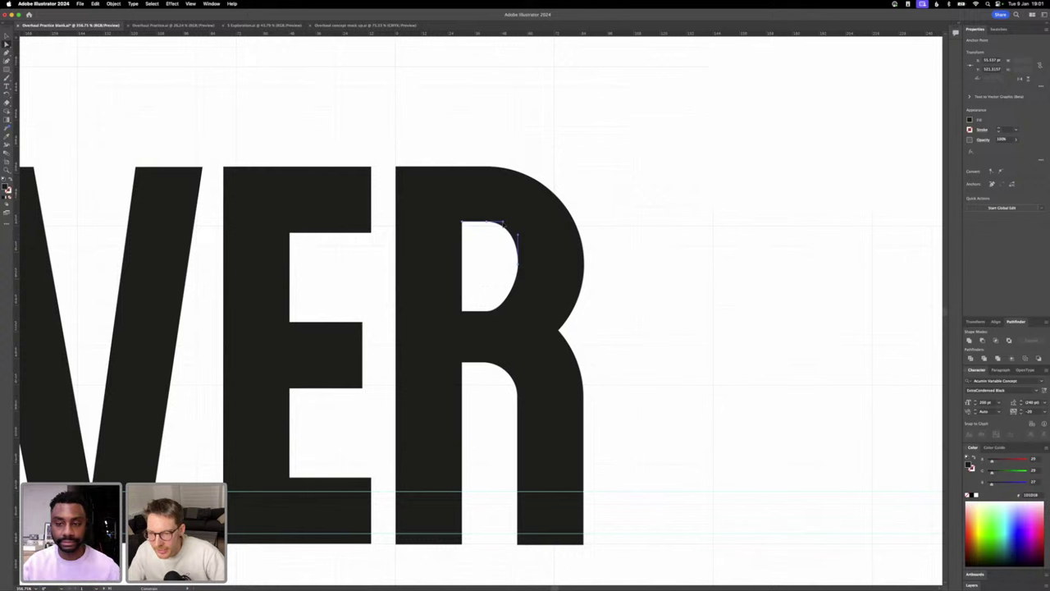
pyautogui.moveTo(518, 283); pyautogui.dragTo(517, 304)
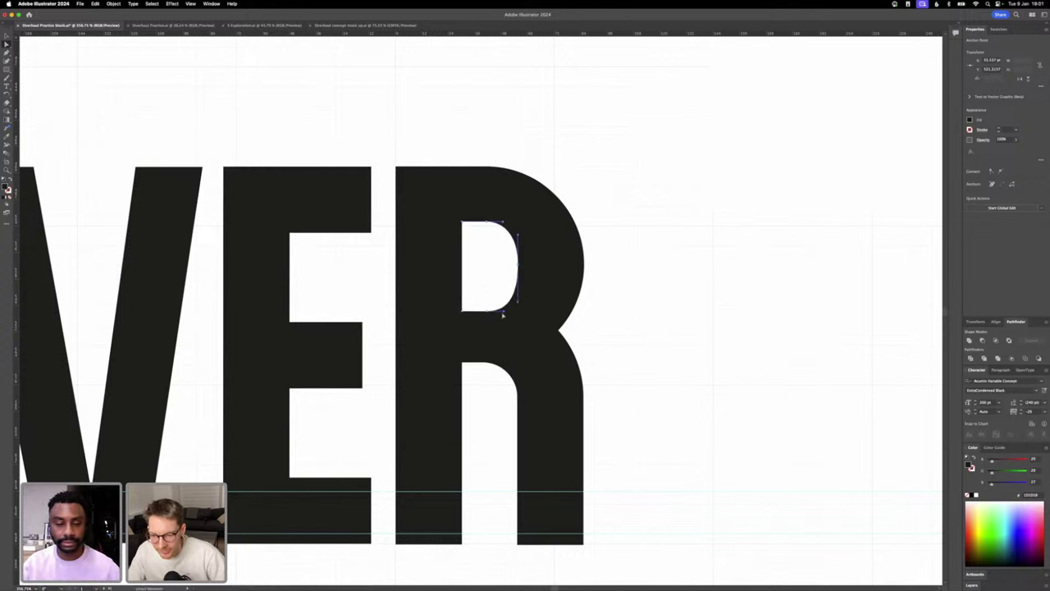
pyautogui.moveTo(504, 312); pyautogui.dragTo(501, 312)
pyautogui.click(639, 333)
pyautogui.scroll(-6, 638, 333)
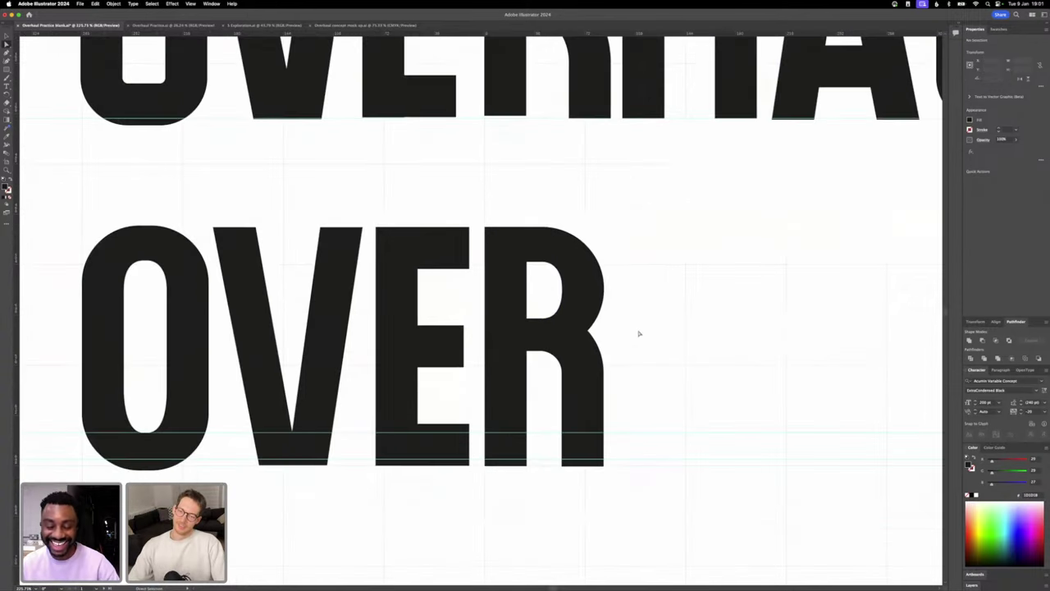
# - Move the notch point between the R's bowl and leg deeper into the letter and level its handles for rounded curves
pyautogui.scroll(5, 639, 334)
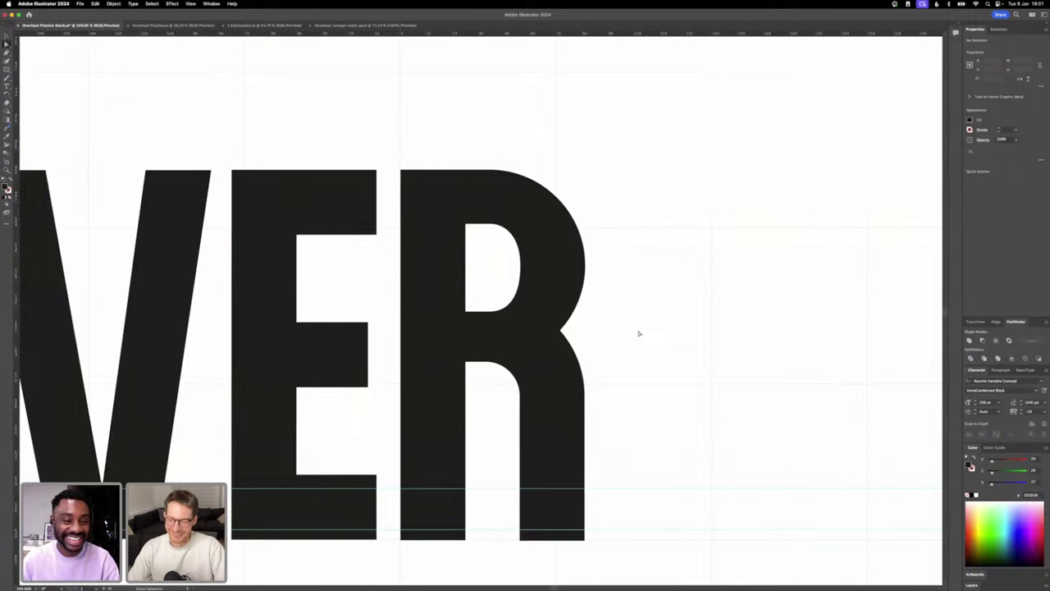
pyautogui.click(560, 332)
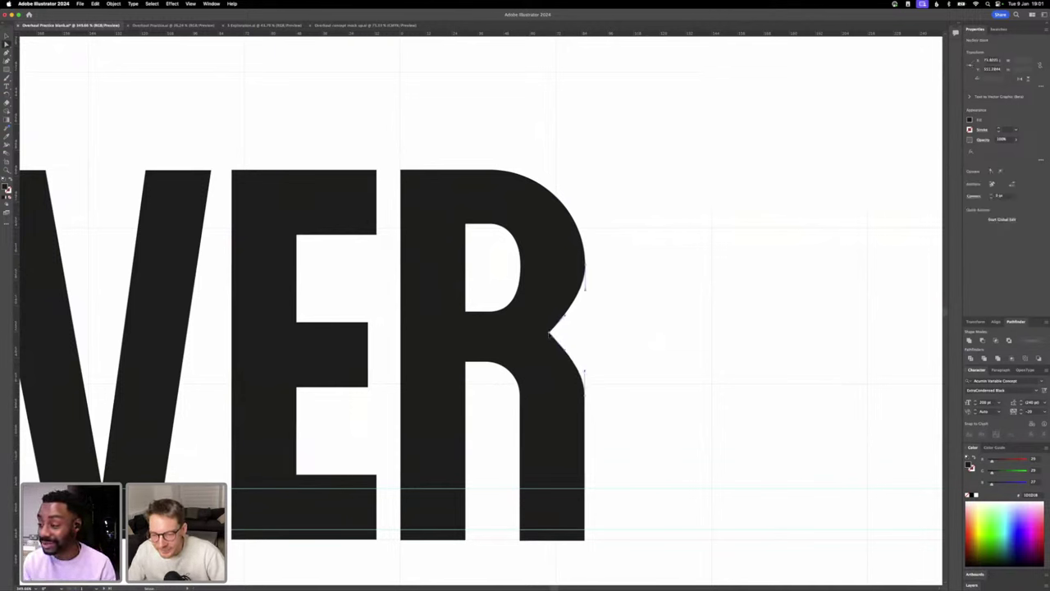
pyautogui.moveTo(549, 334); pyautogui.dragTo(523, 337)
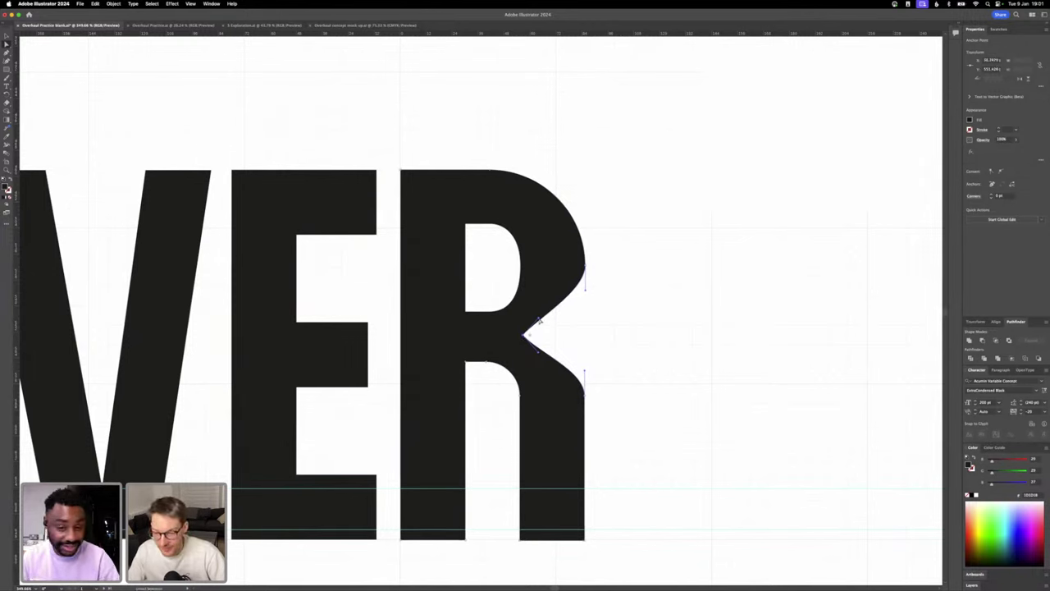
pyautogui.moveTo(538, 319); pyautogui.dragTo(570, 336)
pyautogui.click(624, 346)
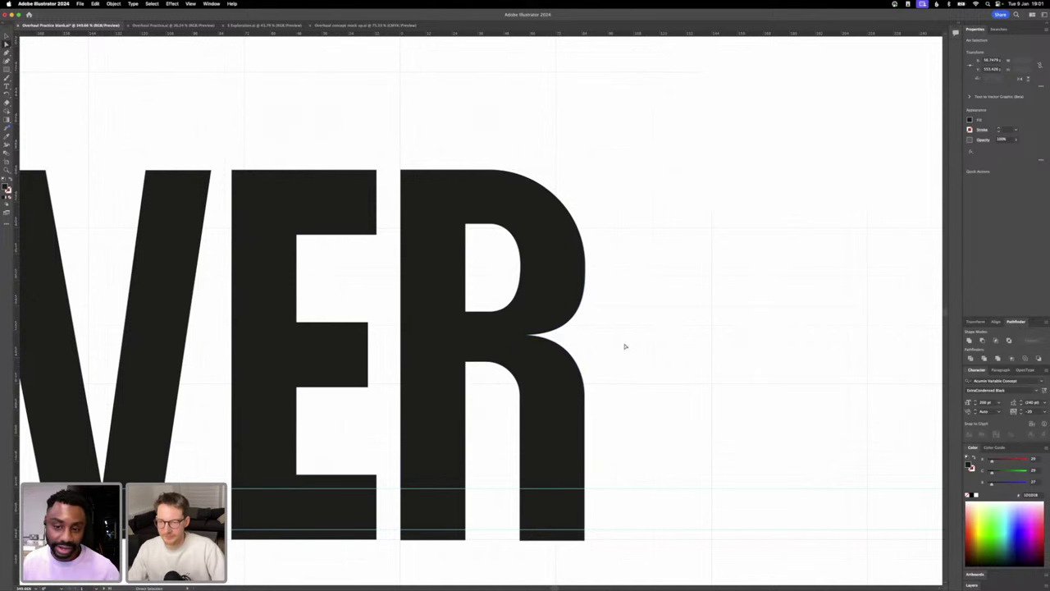
# - Lengthen the horizontal handle at the top of the R's bowl to make its outer shoulder fuller
pyautogui.click(493, 171)
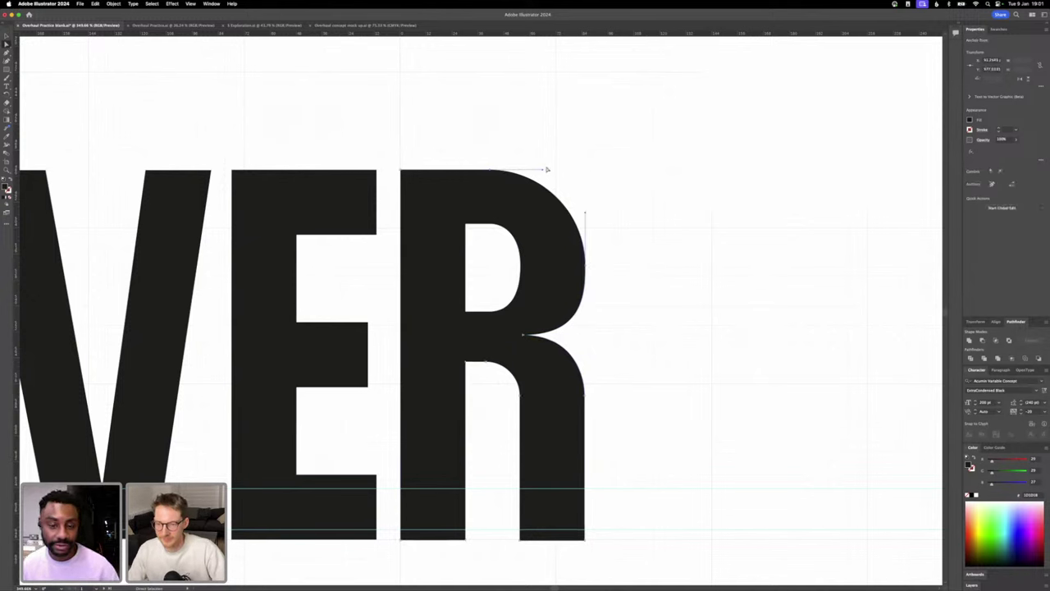
pyautogui.moveTo(543, 172); pyautogui.dragTo(568, 173)
pyautogui.scroll(-6, 614, 226)
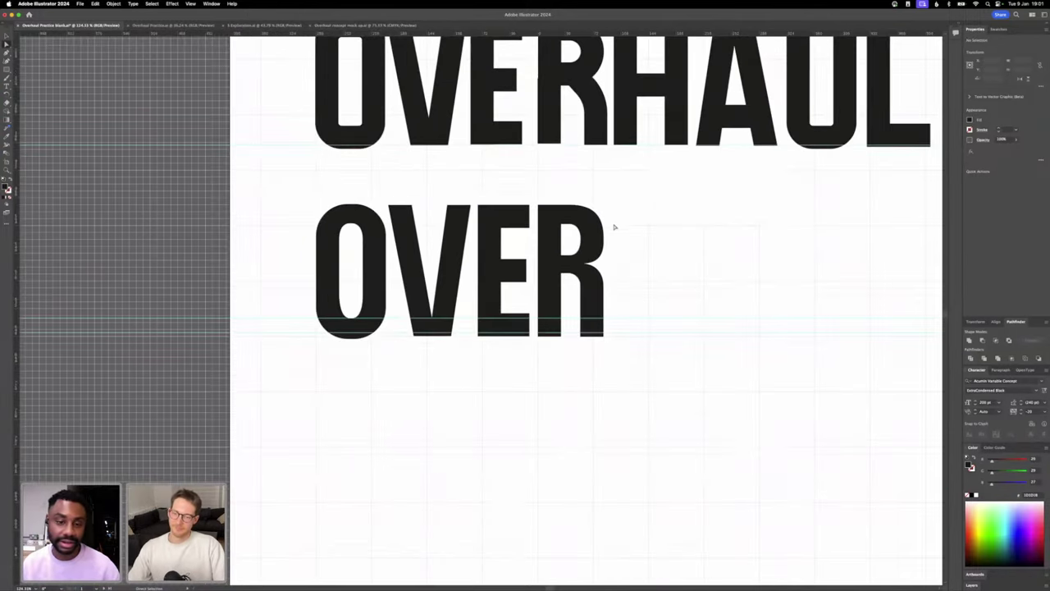
# - Move the R's notch point further toward the stem and extend its handle to fill out the bowl's underside
pyautogui.scroll(5, 642, 261)
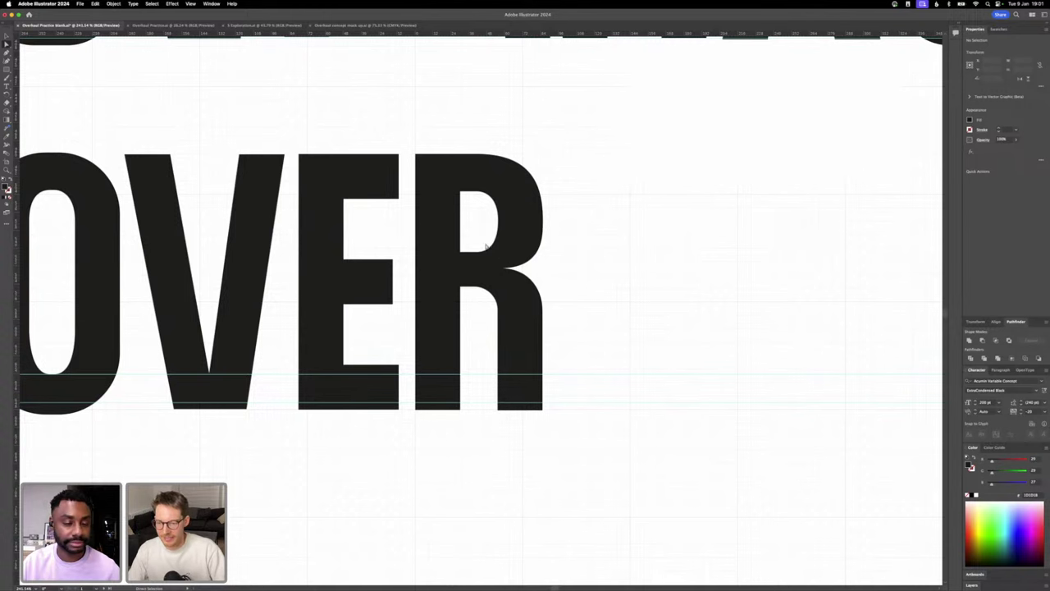
pyautogui.hscroll(1, 512, 270)
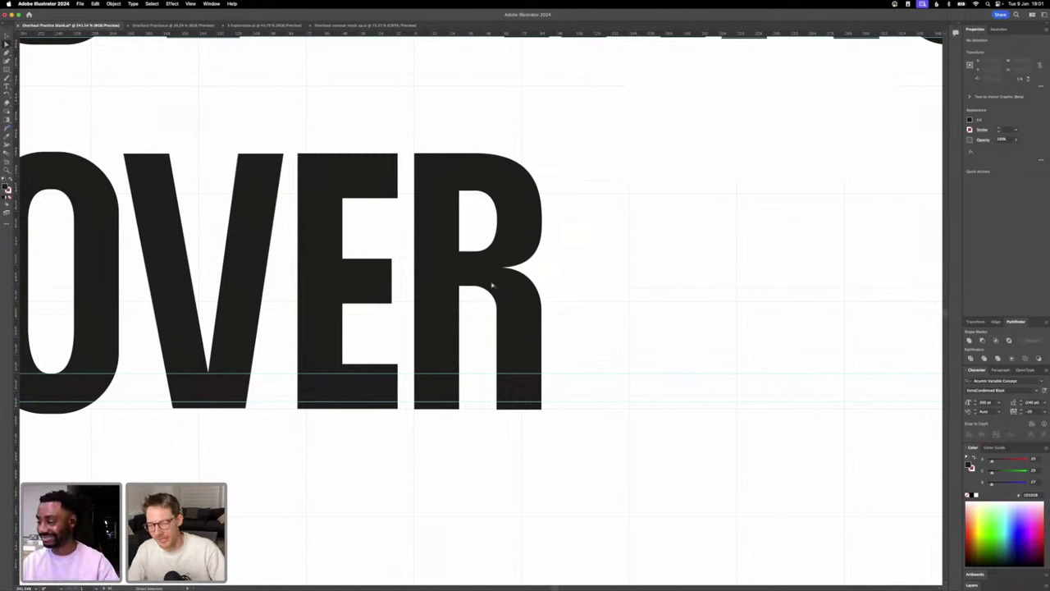
pyautogui.click(499, 268)
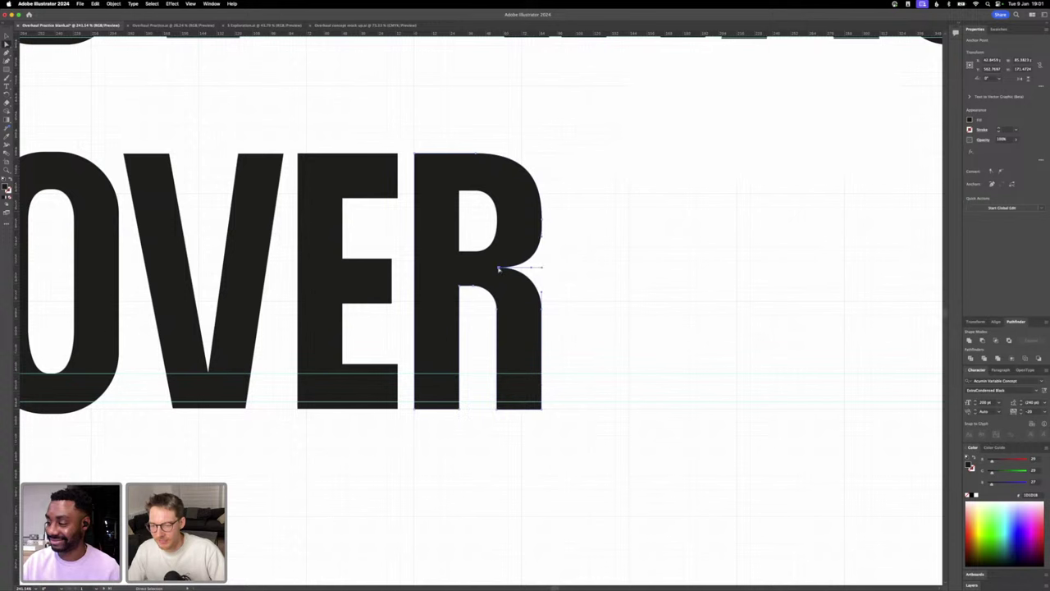
pyautogui.moveTo(499, 268); pyautogui.dragTo(489, 268)
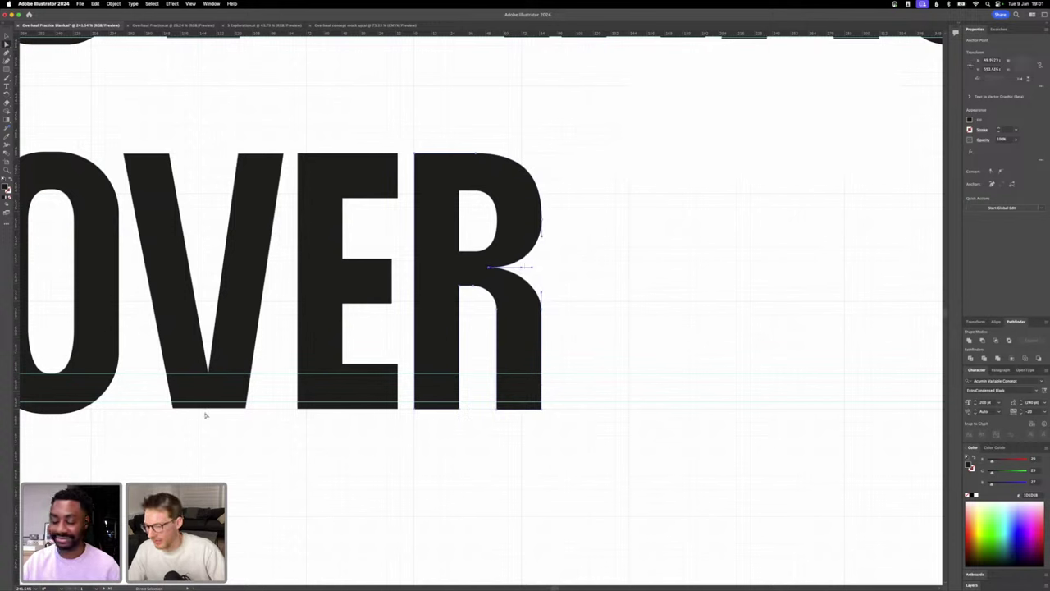
pyautogui.click(519, 268)
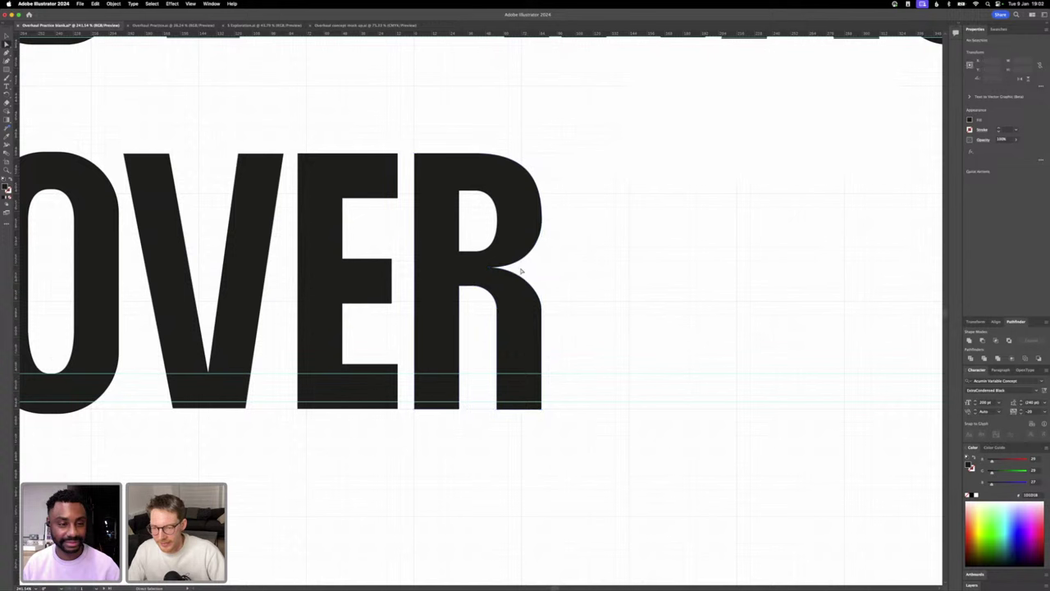
pyautogui.click(492, 268)
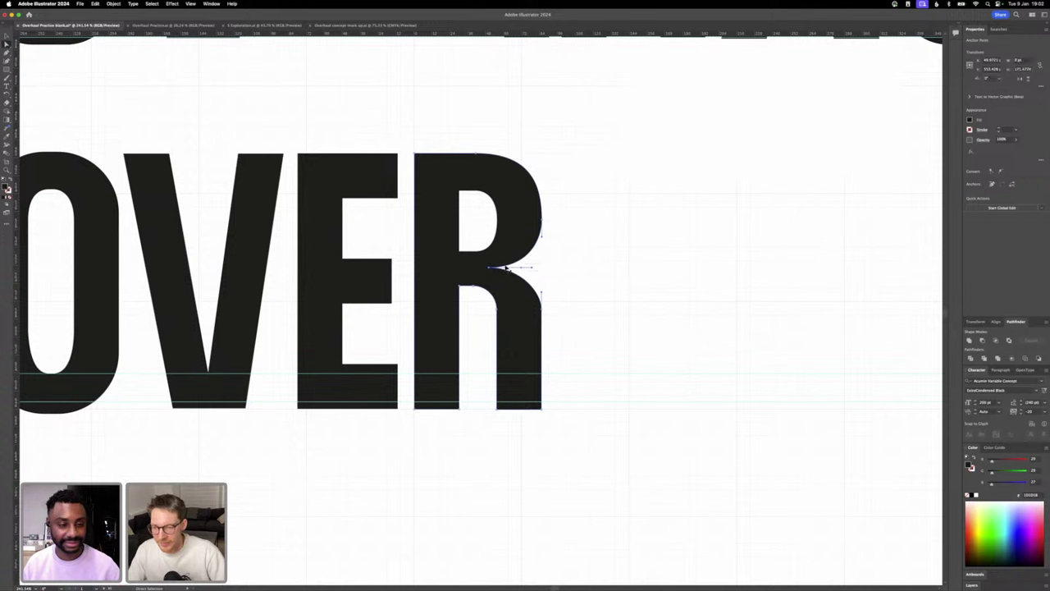
pyautogui.moveTo(531, 269); pyautogui.dragTo(543, 269)
pyautogui.click(545, 296)
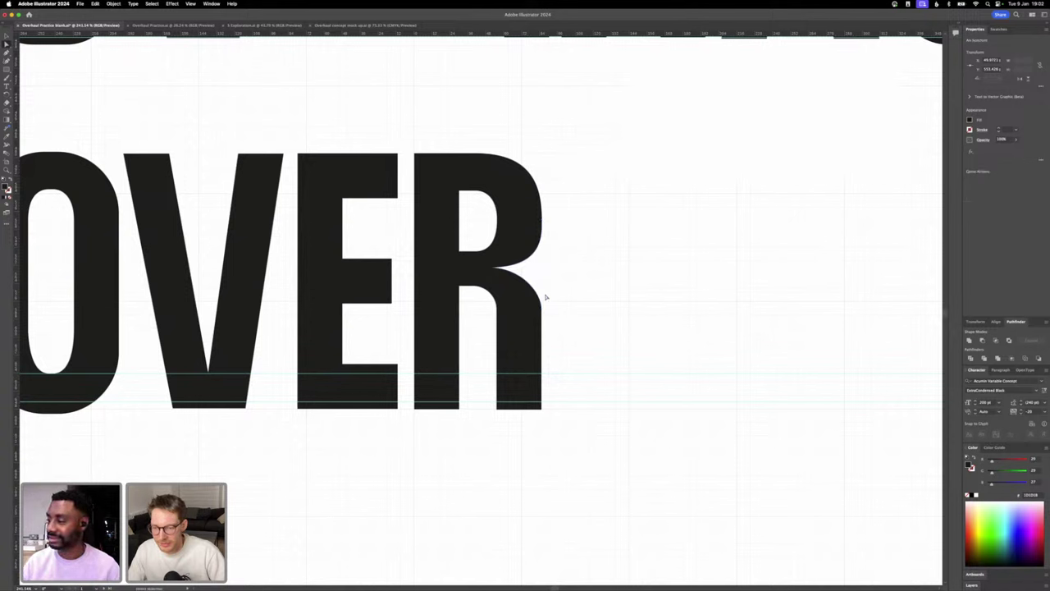
# - Lengthen the upward handle on the outer edge of the R's leg to round its shoulder
pyautogui.click(542, 310)
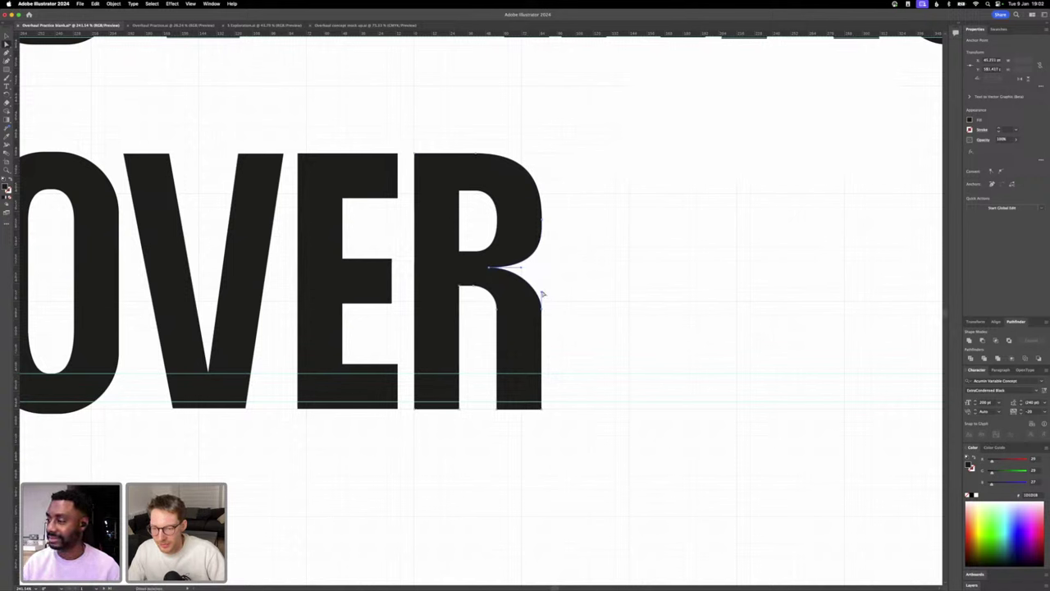
pyautogui.moveTo(542, 292); pyautogui.dragTo(541, 279)
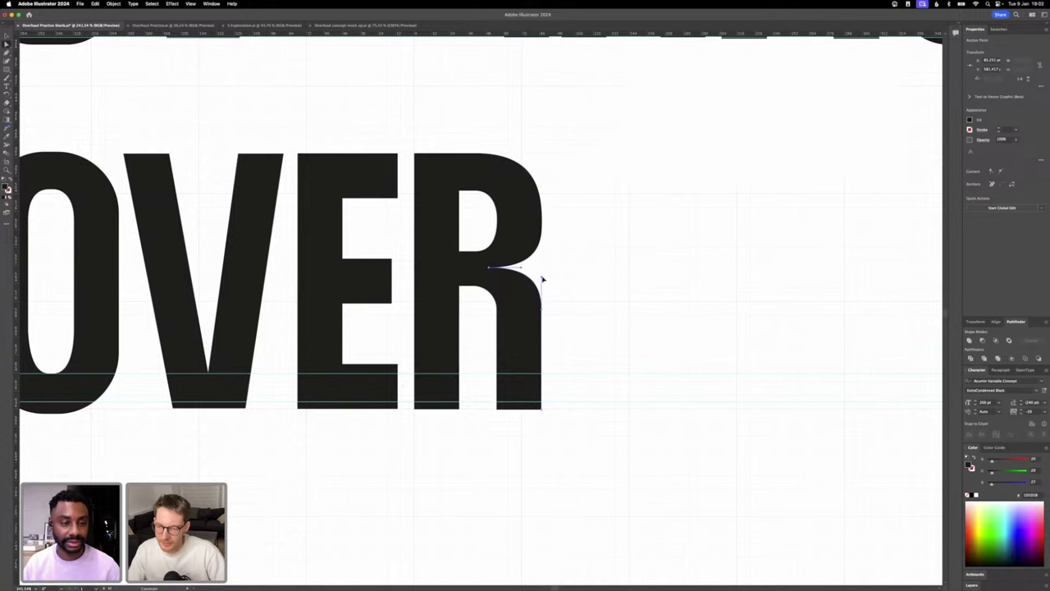
pyautogui.click(581, 312)
pyautogui.scroll(-5, 581, 312)
pyautogui.scroll(-4, 582, 313)
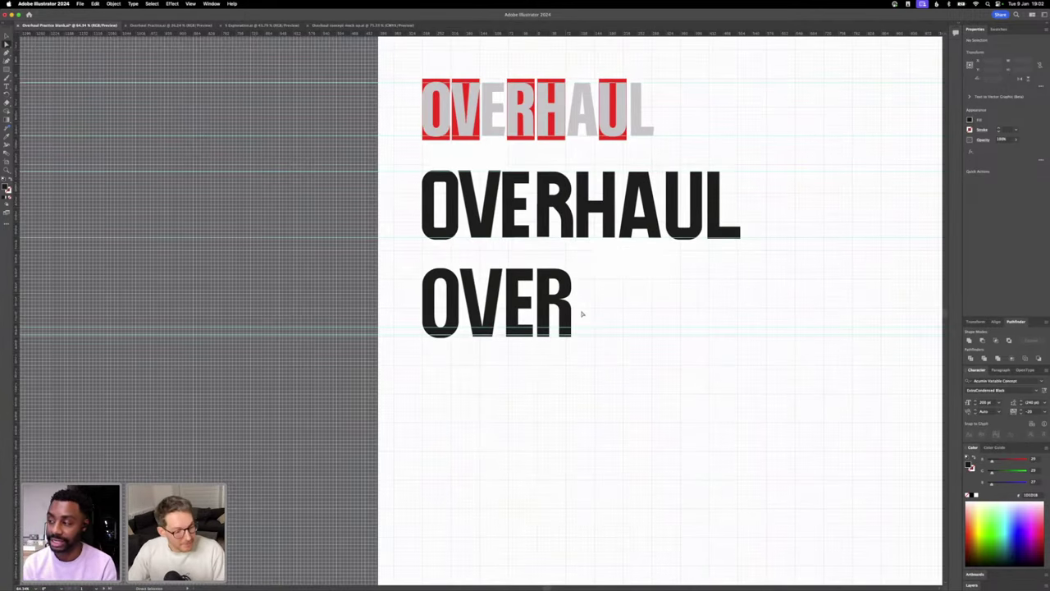
pyautogui.click(6, 38)
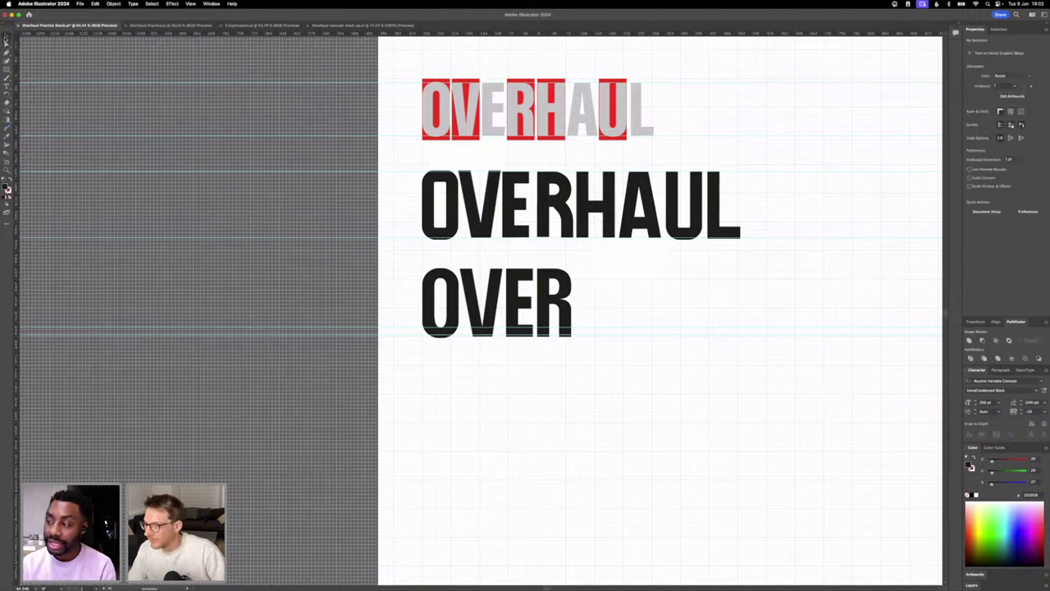
pyautogui.click(564, 305)
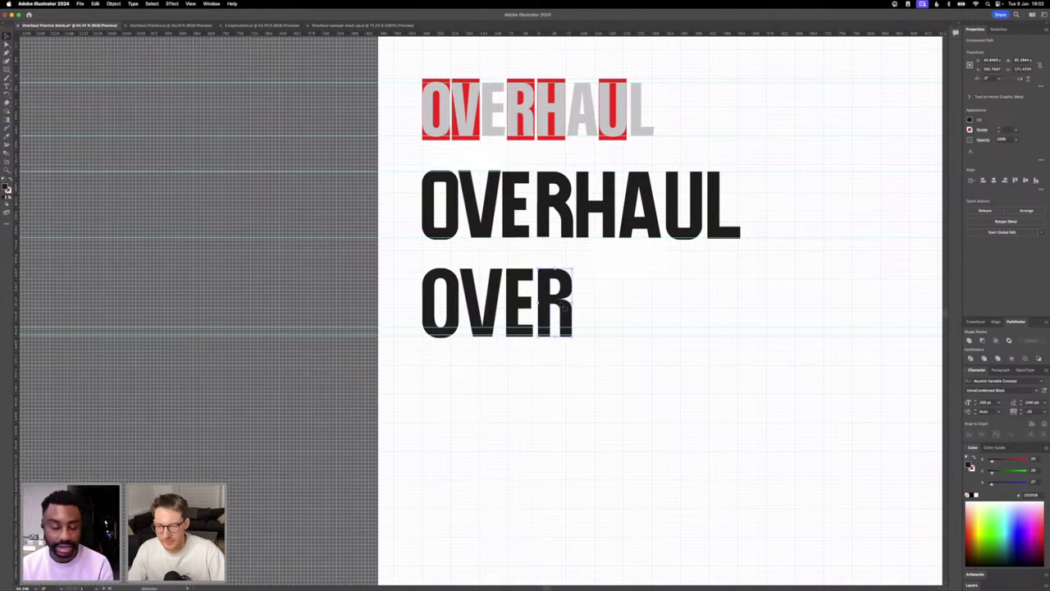
pyautogui.click(595, 208)
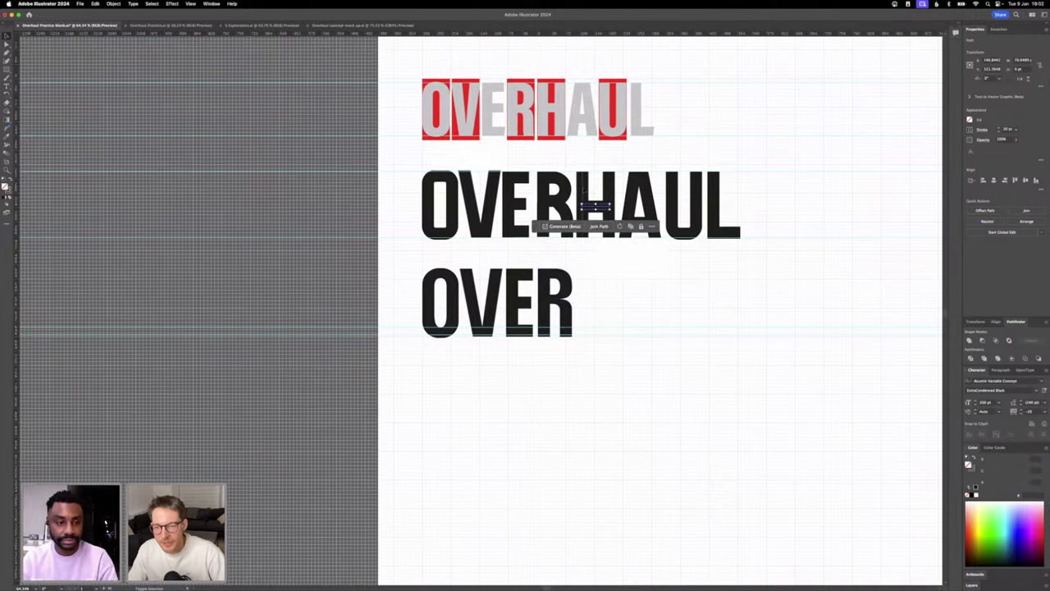
pyautogui.scroll(3, 584, 324)
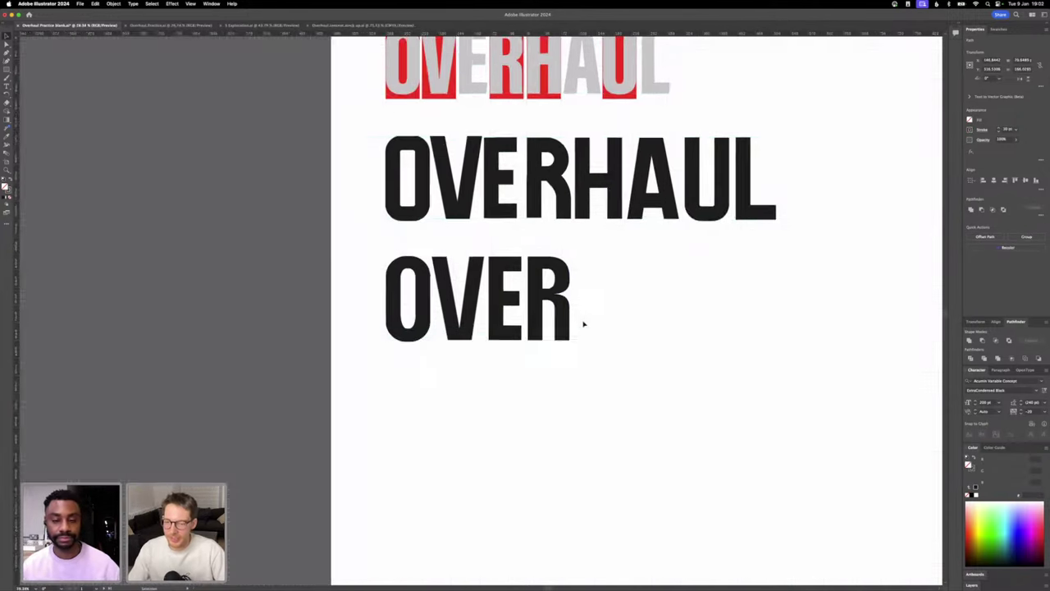
pyautogui.hscroll(2, 583, 323)
pyautogui.click(582, 305)
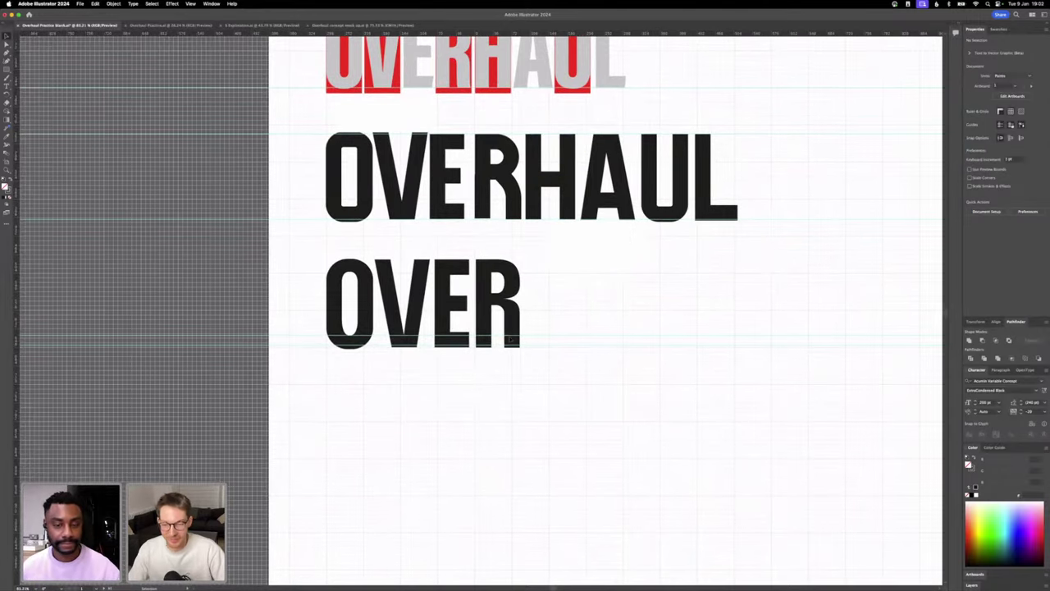
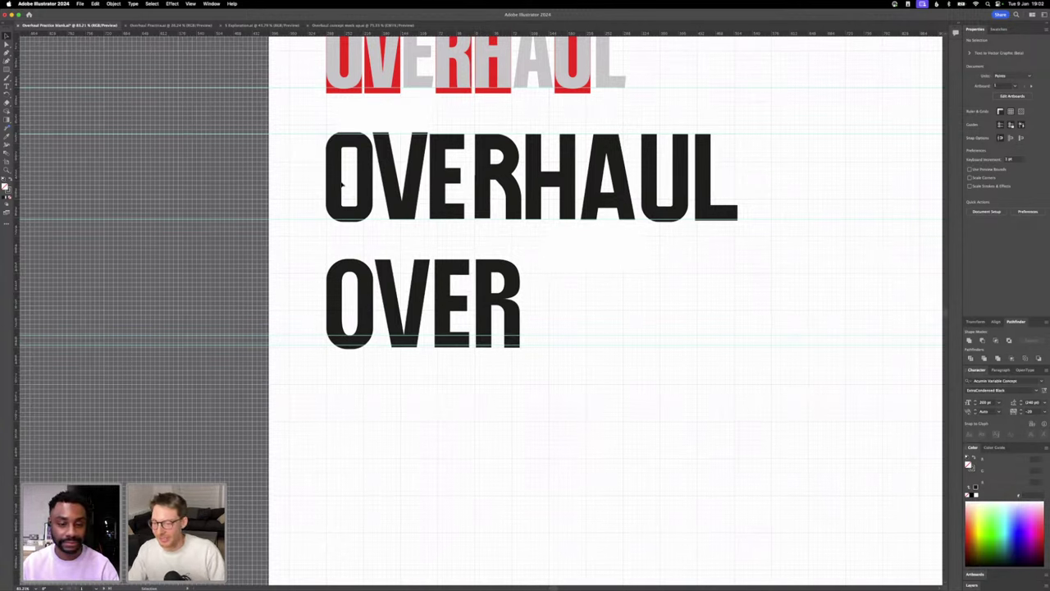
# - Lower the R's waist slightly by moving the notch, the counter's lower edge and the leg's upper curve points down together
pyautogui.press('a')
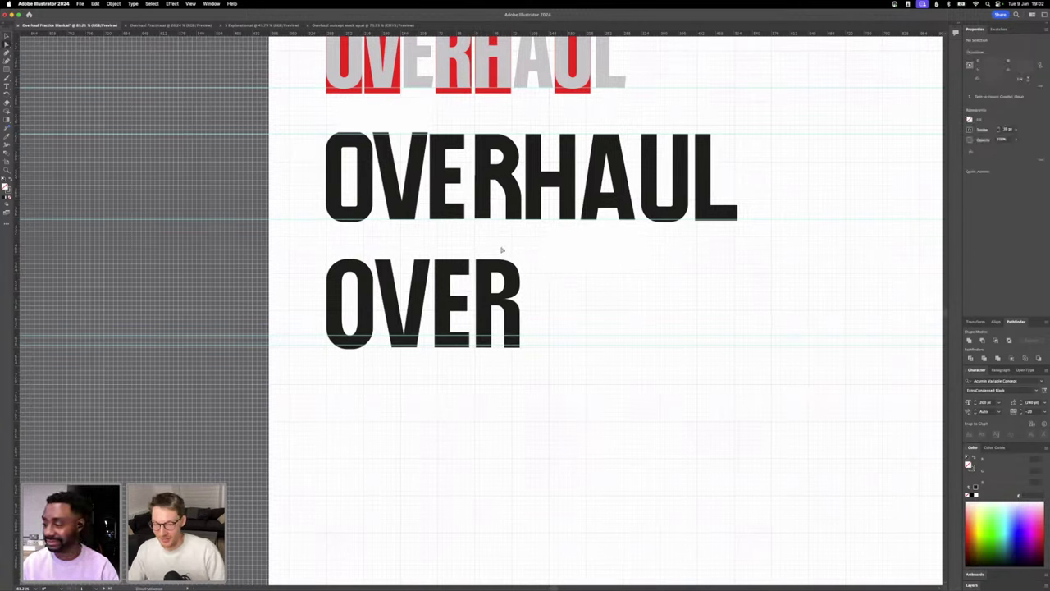
pyautogui.scroll(3, 522, 299)
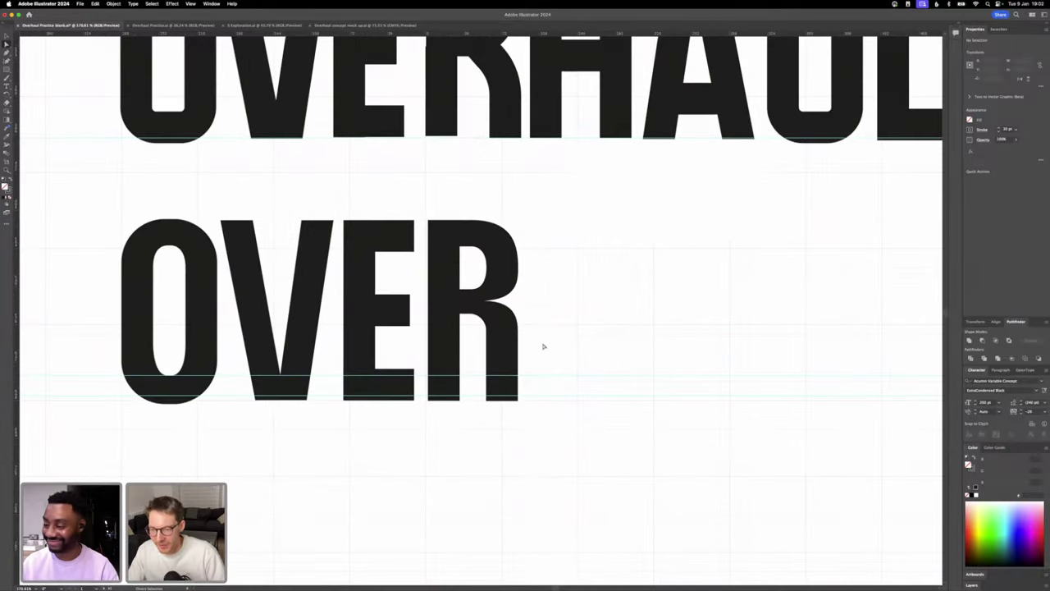
pyautogui.moveTo(542, 347); pyautogui.dragTo(446, 270)
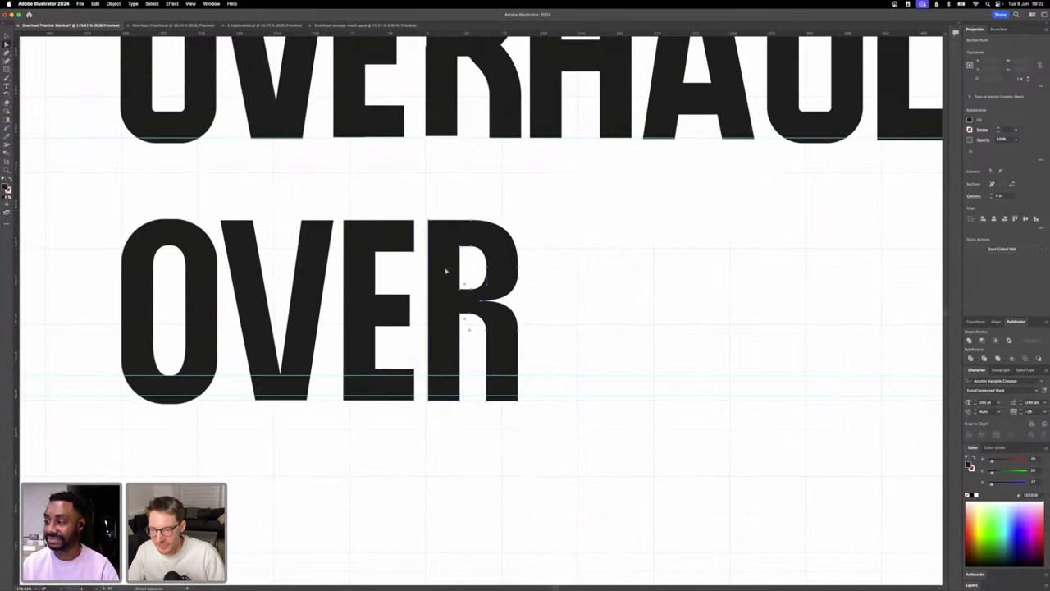
pyautogui.press('Down')
pyautogui.press('Down')
pyautogui.press('Down')
pyautogui.press('Down')
pyautogui.press('Down')
pyautogui.press('Down')
pyautogui.press('Down')
pyautogui.press('Down')
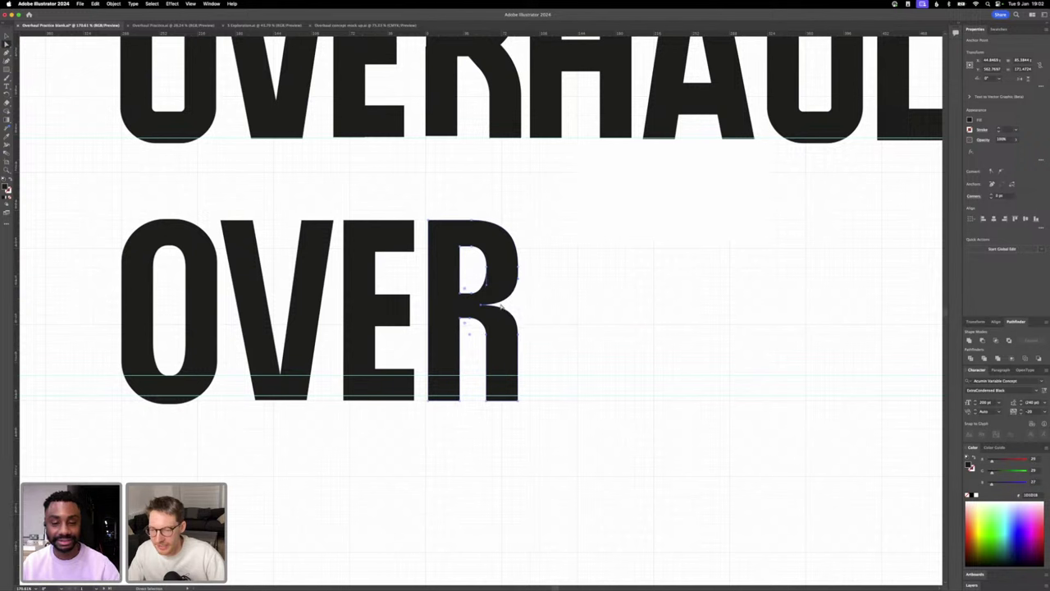
pyautogui.press('Down')
pyautogui.press('Down')
pyautogui.press('Down')
pyautogui.press('Up')
pyautogui.press('Up')
pyautogui.press('Up')
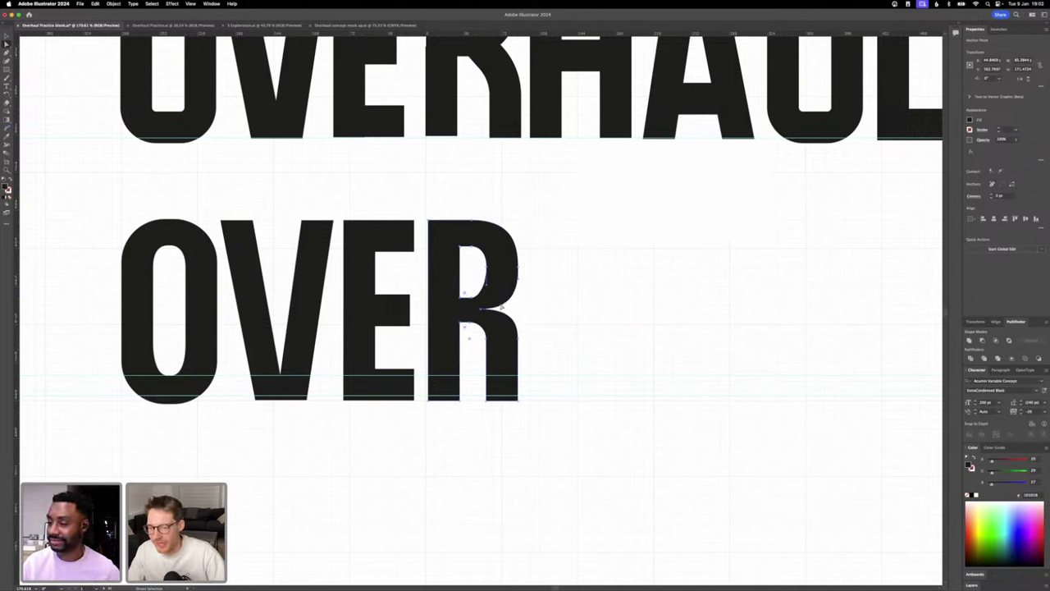
pyautogui.press('Down')
pyautogui.press('Down')
pyautogui.press('Up')
pyautogui.press('Up')
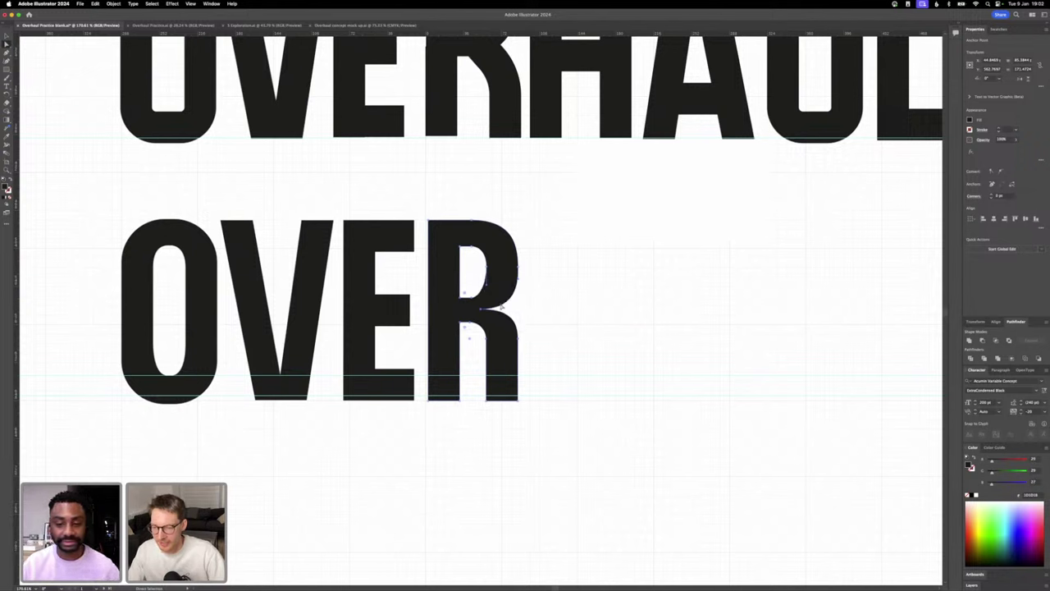
pyautogui.click(547, 326)
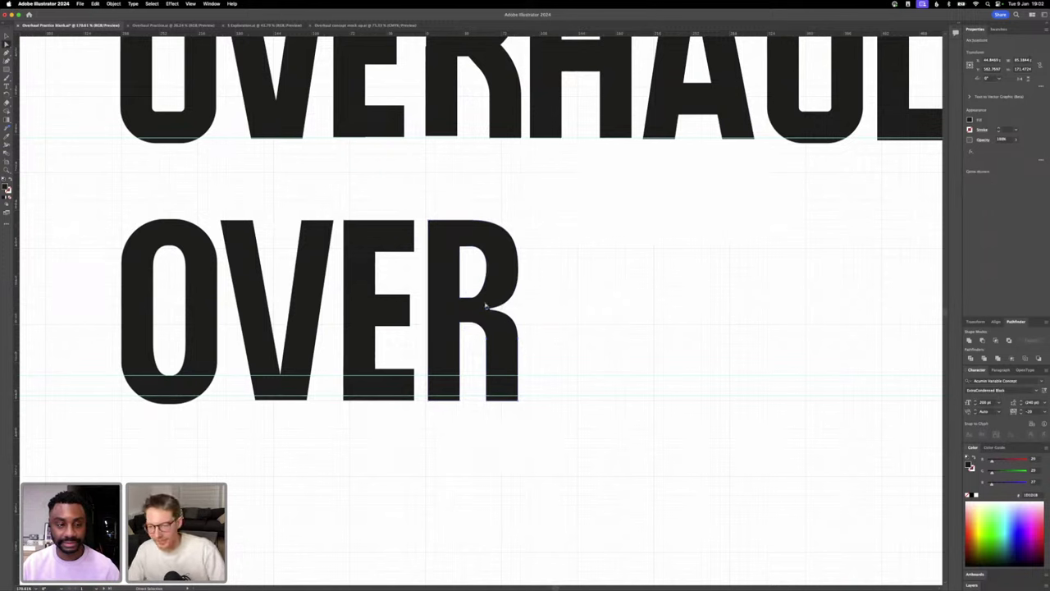
# - Reshape the lower outer curve of the R's counter by adjusting its anchor points and handles
pyautogui.click(486, 308)
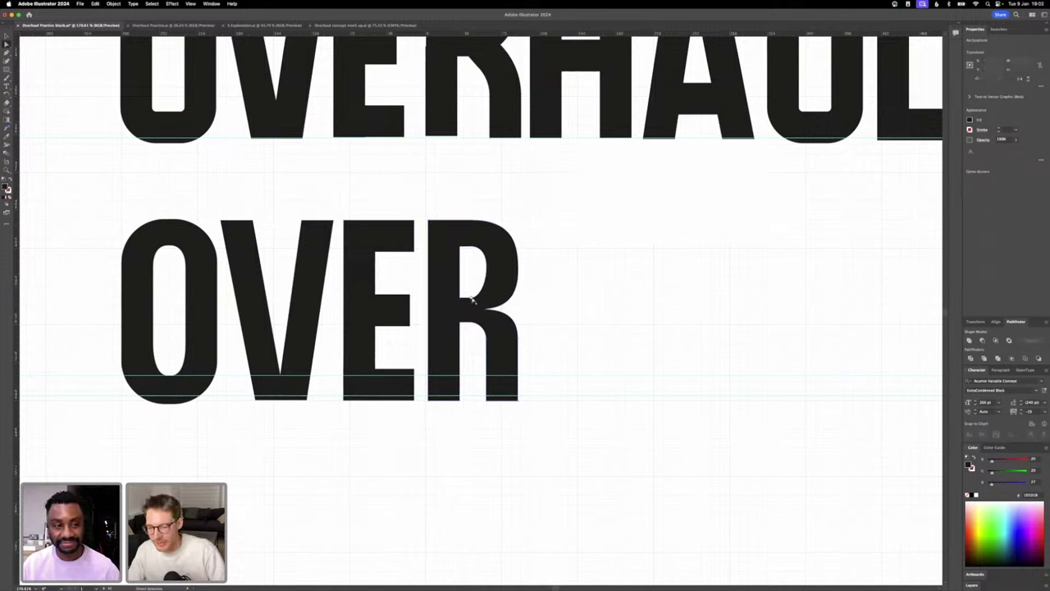
pyautogui.click(482, 299)
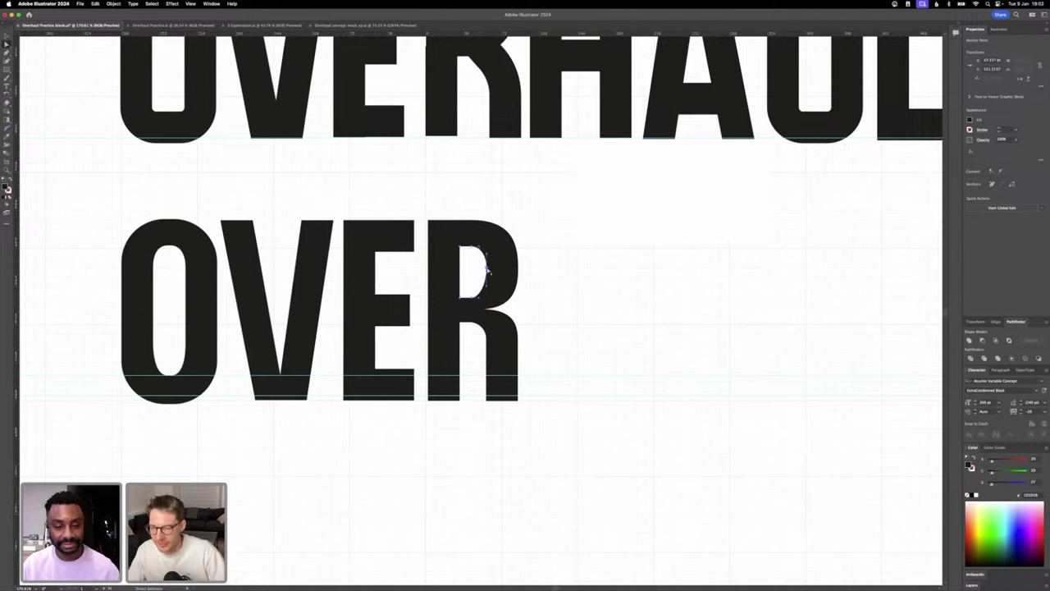
pyautogui.click(488, 272)
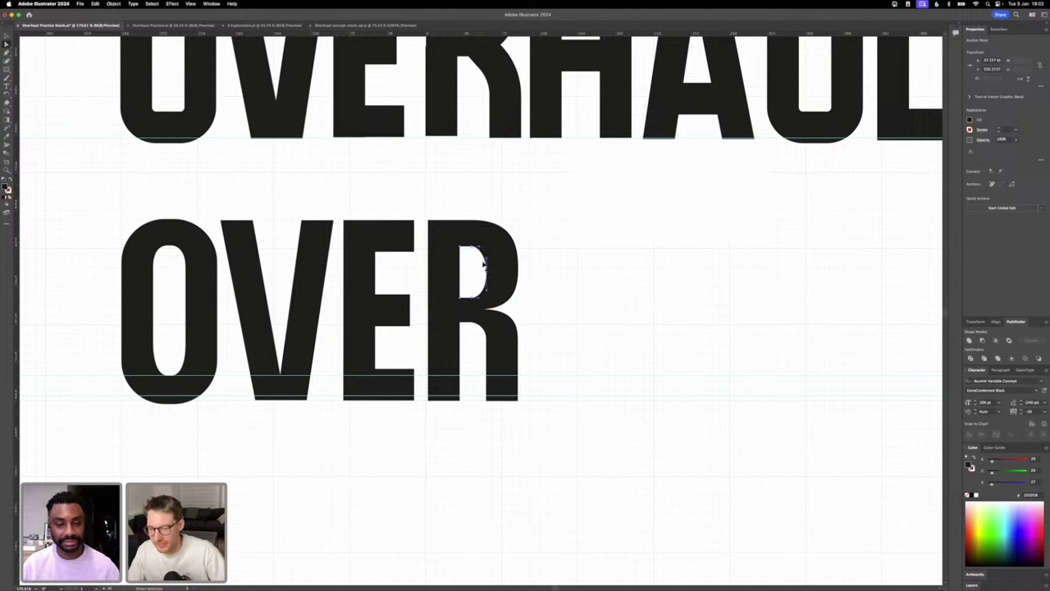
pyautogui.moveTo(487, 260); pyautogui.dragTo(489, 253)
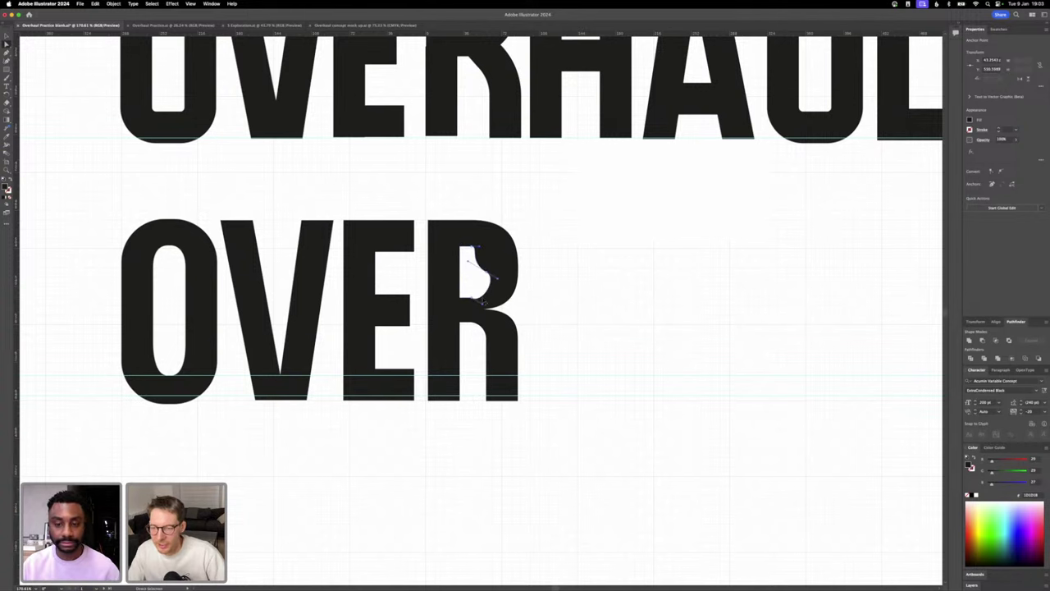
pyautogui.click(484, 301)
# - Compare the rebuilt OVER letters with the stroked OVERHAUL row and the reference wordmark at different zoom levels
pyautogui.click(575, 275)
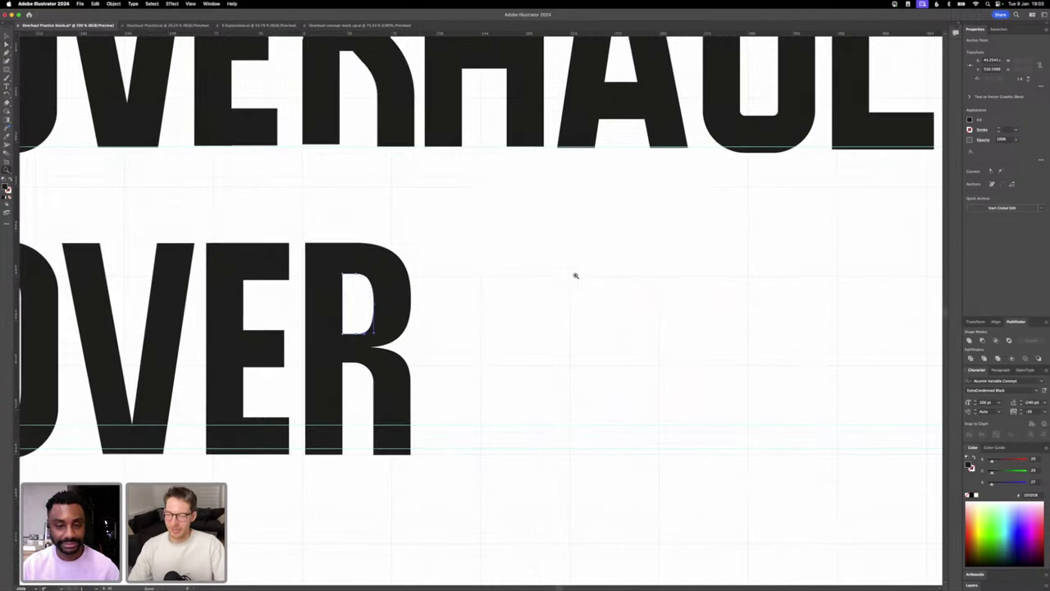
pyautogui.click(458, 326)
pyautogui.hscroll(-2, 458, 326)
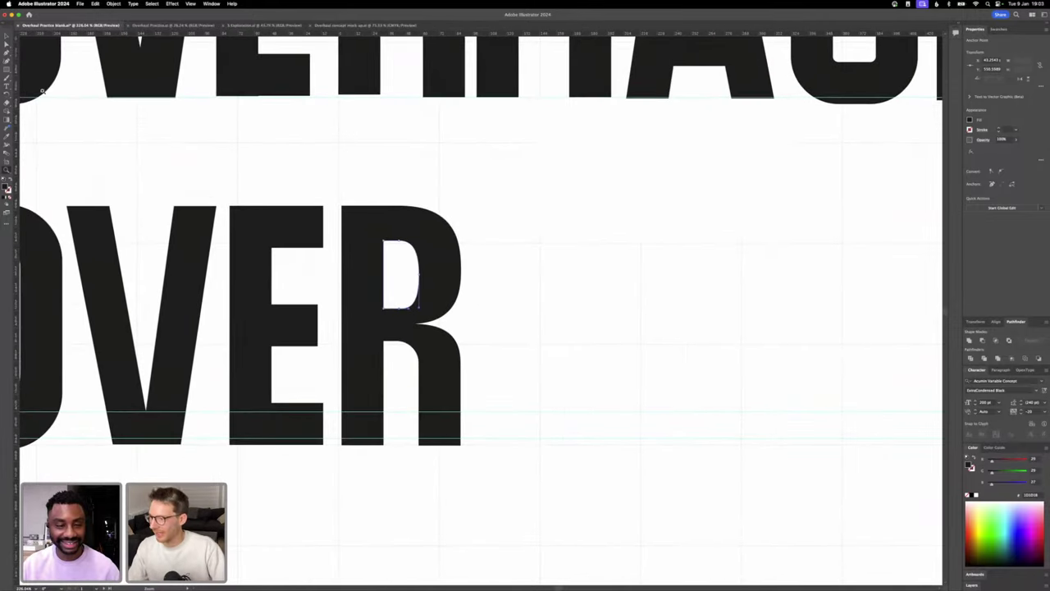
pyautogui.press('v')
pyautogui.click(500, 275)
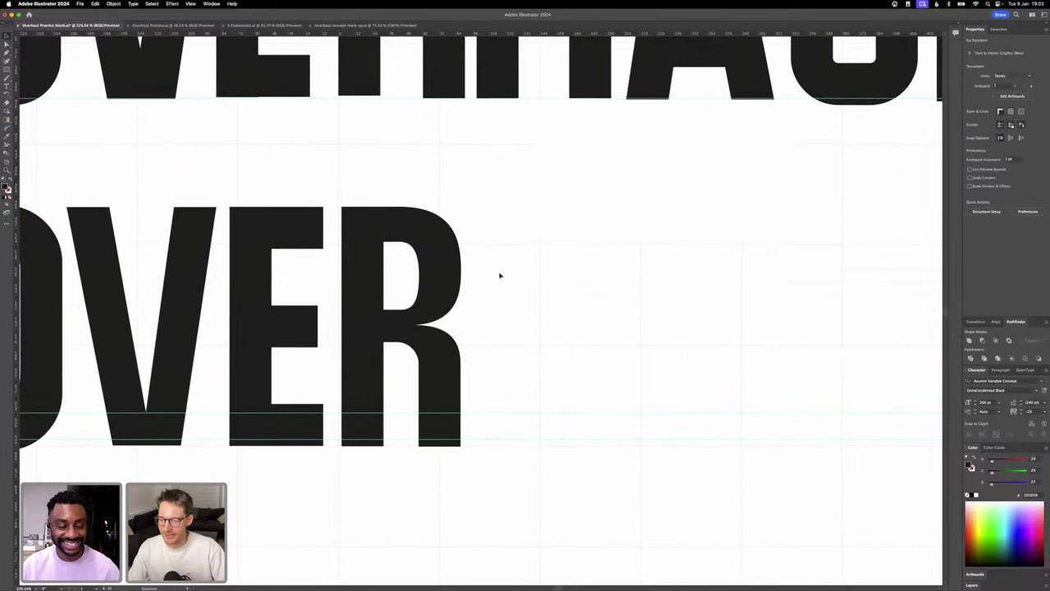
pyautogui.scroll(-3, 500, 275)
pyautogui.scroll(-4, 500, 288)
pyautogui.scroll(3, 499, 287)
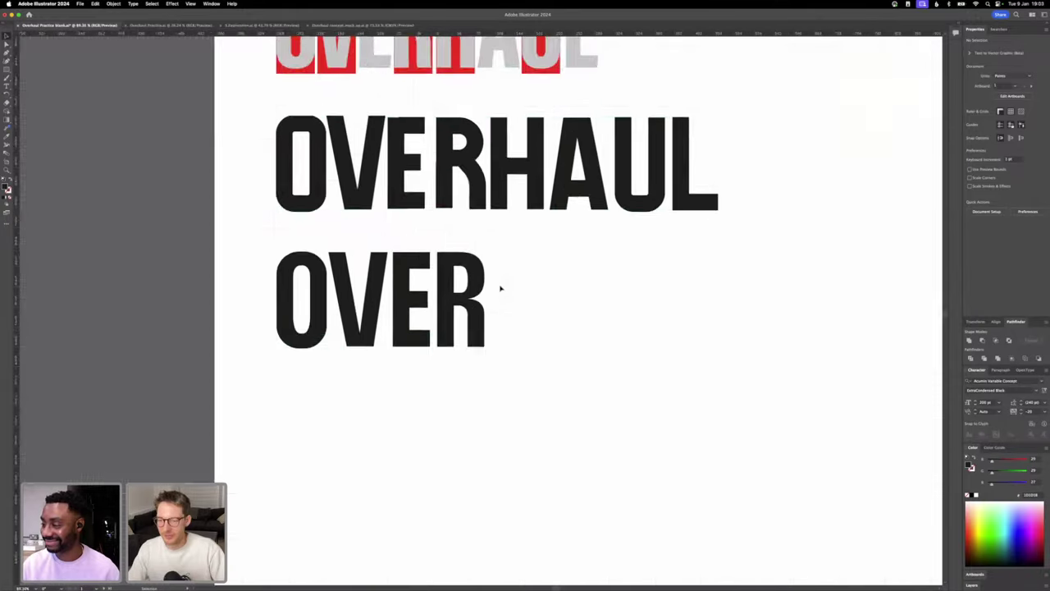
pyautogui.hscroll(3, 456, 281)
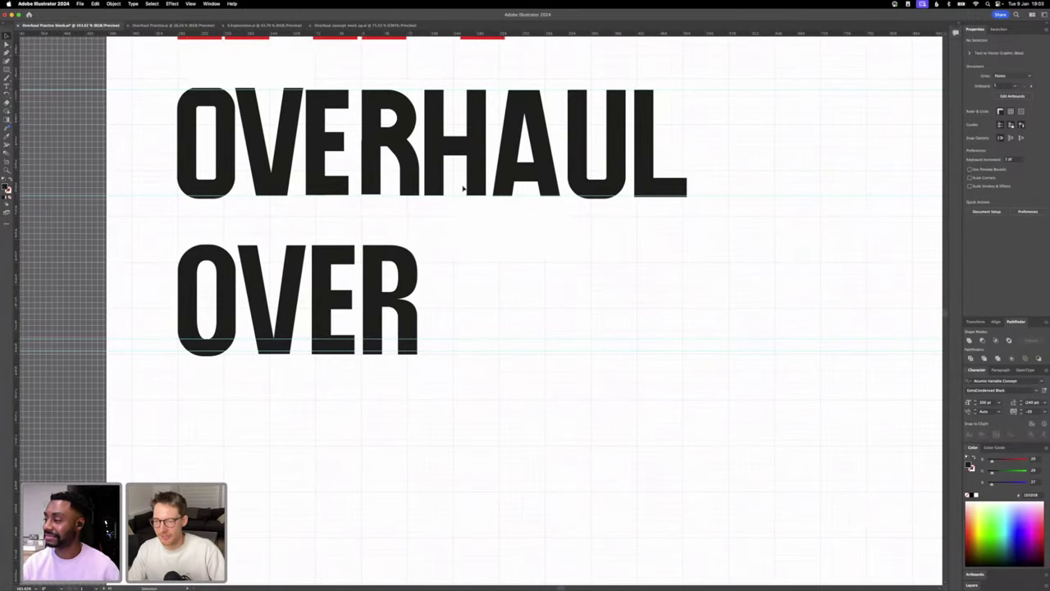
pyautogui.scroll(-3, 486, 185)
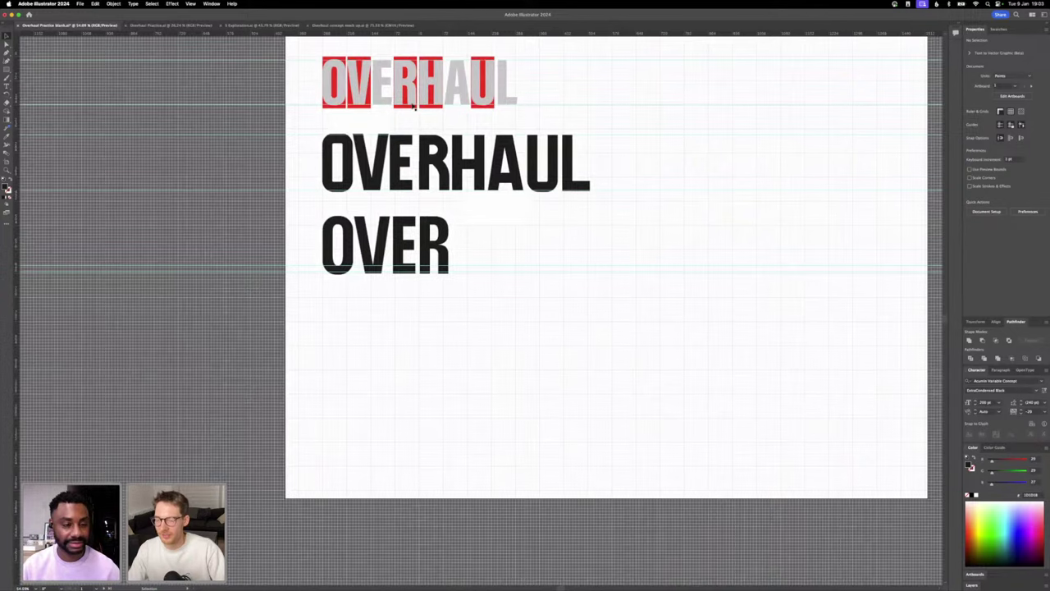
pyautogui.scroll(3, 414, 107)
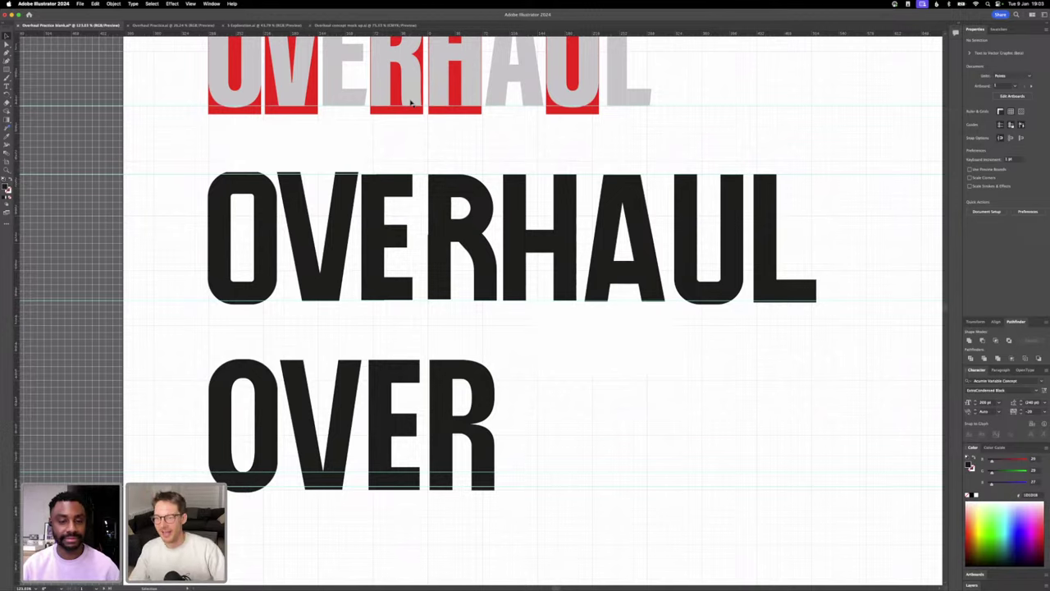
pyautogui.scroll(-2, 412, 102)
pyautogui.scroll(2, 412, 103)
pyautogui.scroll(-2, 438, 193)
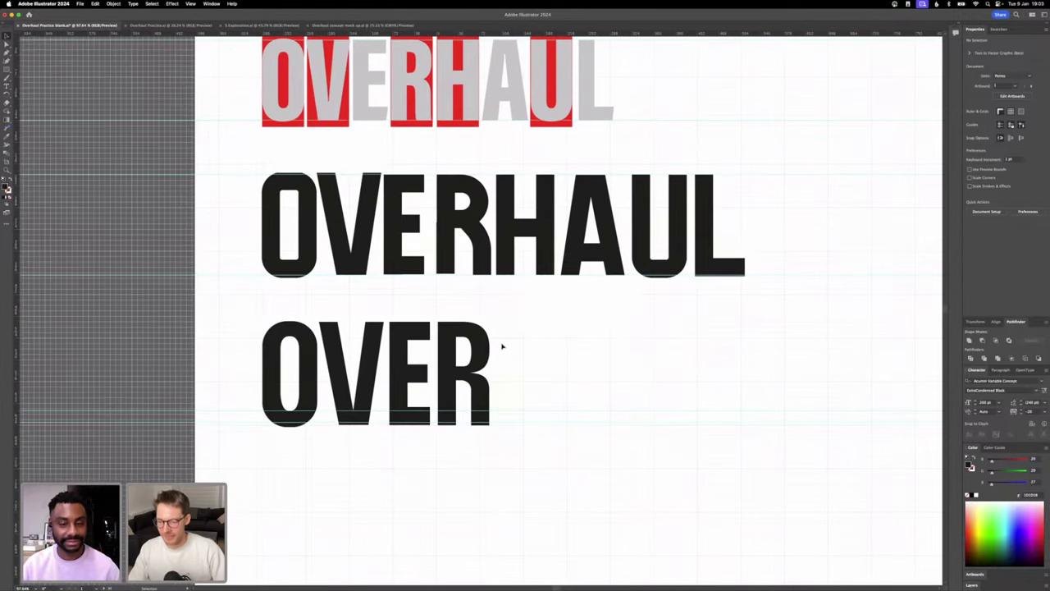
# - Copy the H from the upper OVERHAUL row straight down into the second row beside the R
pyautogui.moveTo(549, 290); pyautogui.dragTo(514, 204)
pyautogui.press('super+z')
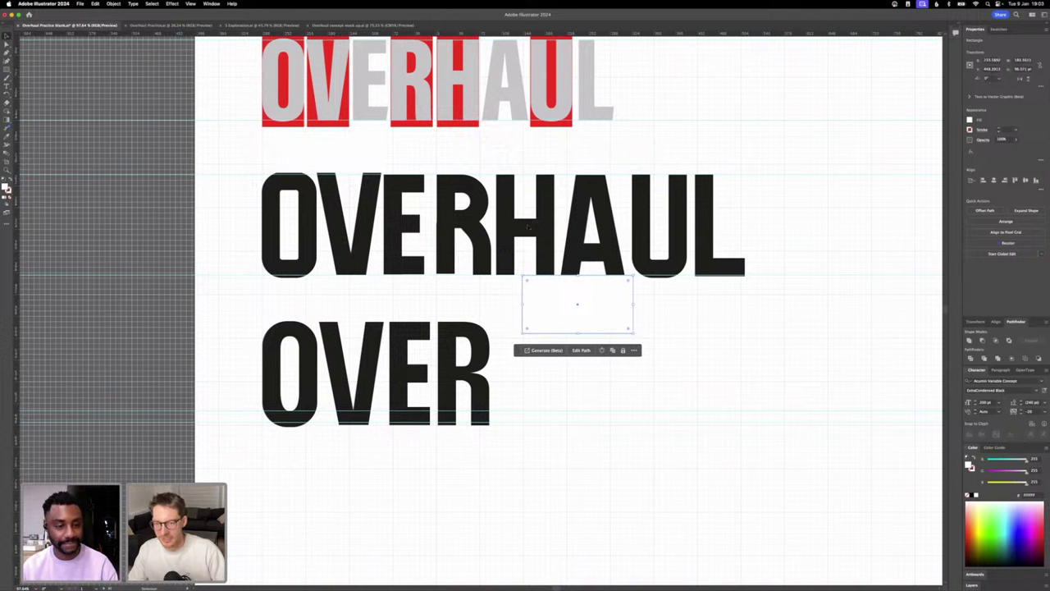
pyautogui.click(506, 237)
pyautogui.moveTo(520, 233); pyautogui.dragTo(527, 385)
pyautogui.moveTo(528, 380); pyautogui.dragTo(527, 377)
# - Shorten the white rectangle between the rows from its lower edge to uncover the copied H
pyautogui.click(569, 324)
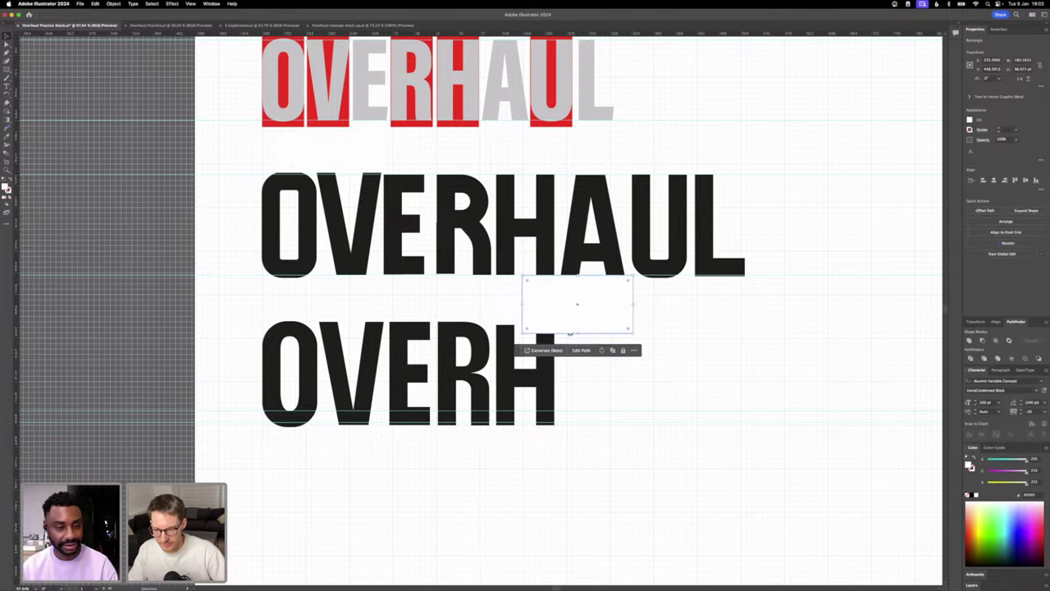
pyautogui.moveTo(579, 333); pyautogui.dragTo(580, 300)
pyautogui.click(585, 356)
# - Convert the strokes of the copied H's stems and crossbar to filled shapes with Outline Stroke
pyautogui.scroll(3, 586, 356)
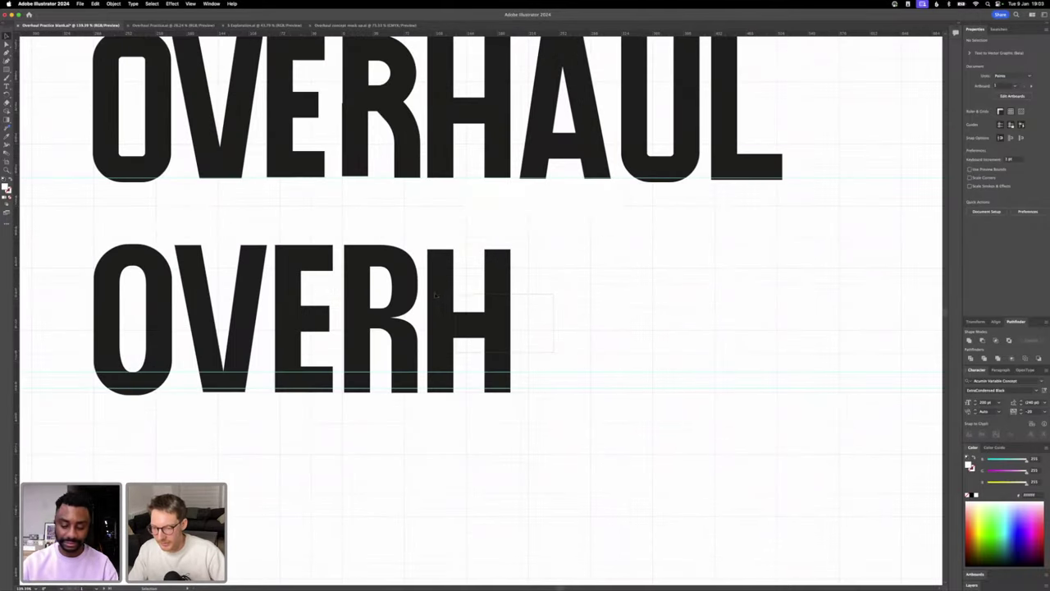
pyautogui.click(435, 297)
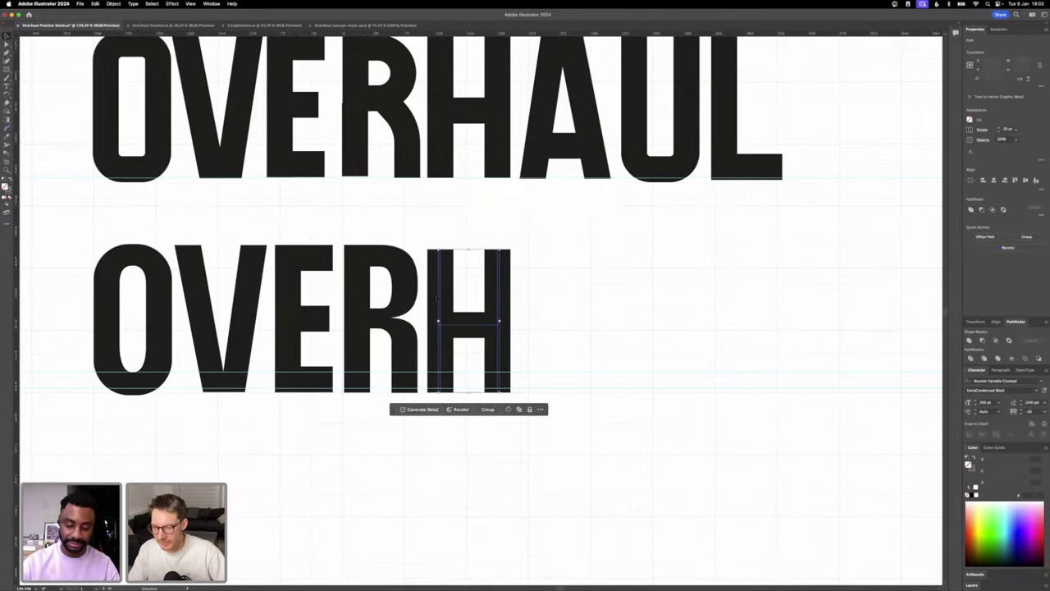
pyautogui.click(114, 4)
pyautogui.moveTo(115, 187)
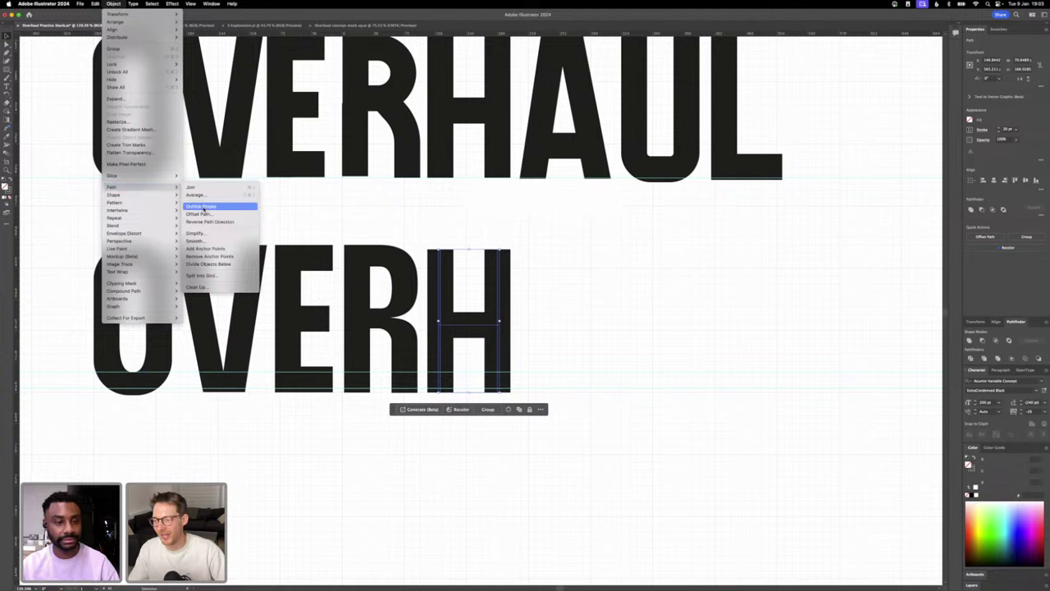
pyautogui.click(201, 206)
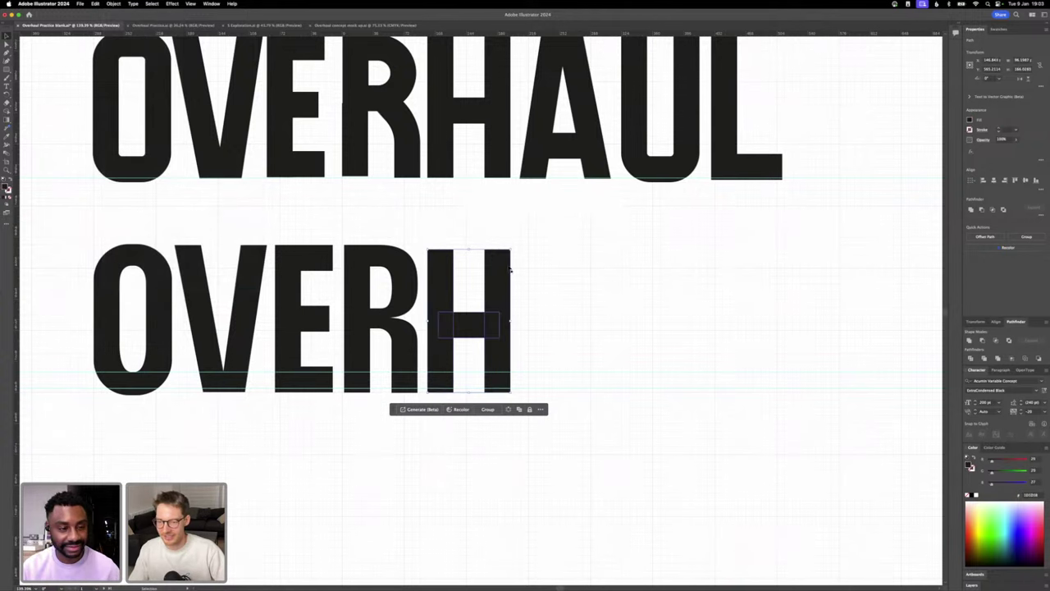
pyautogui.click(536, 302)
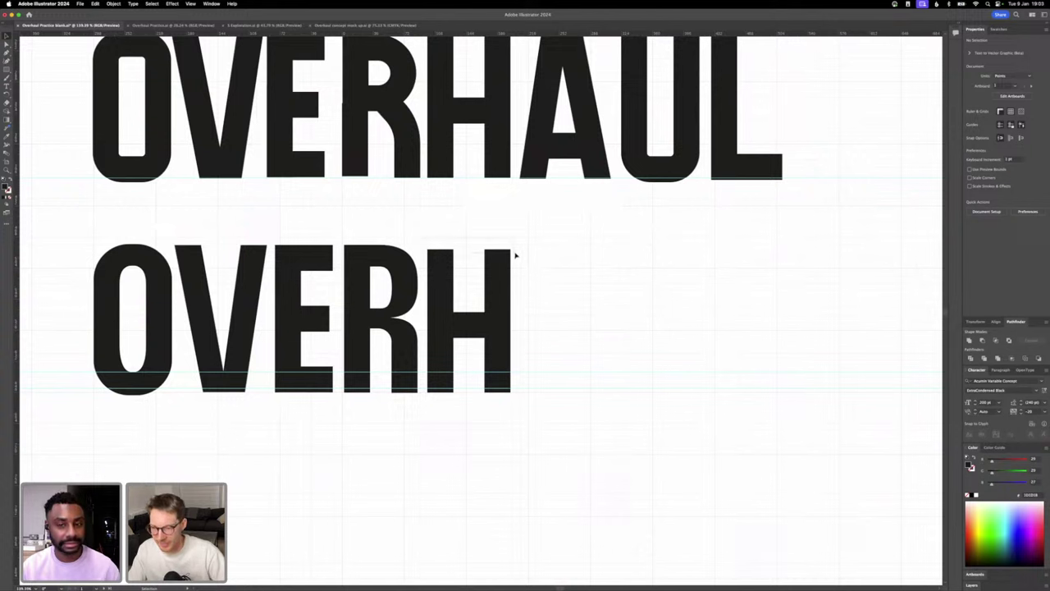
# - Stretch the H's stems upward so their tops align with the tops of the neighbouring second-row letters
pyautogui.click(501, 260)
pyautogui.moveTo(468, 249); pyautogui.dragTo(469, 245)
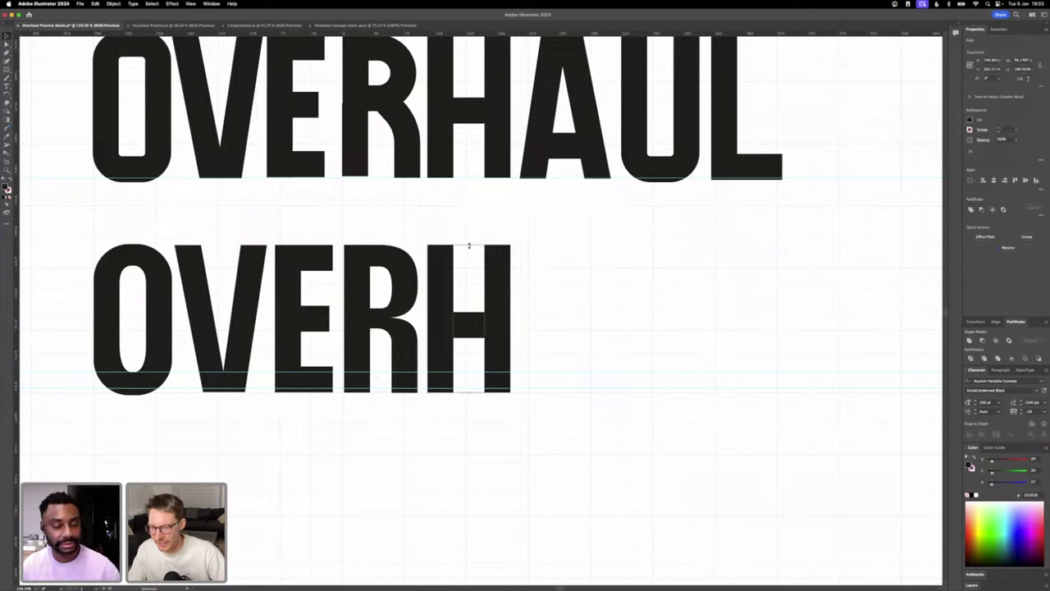
pyautogui.click(468, 246)
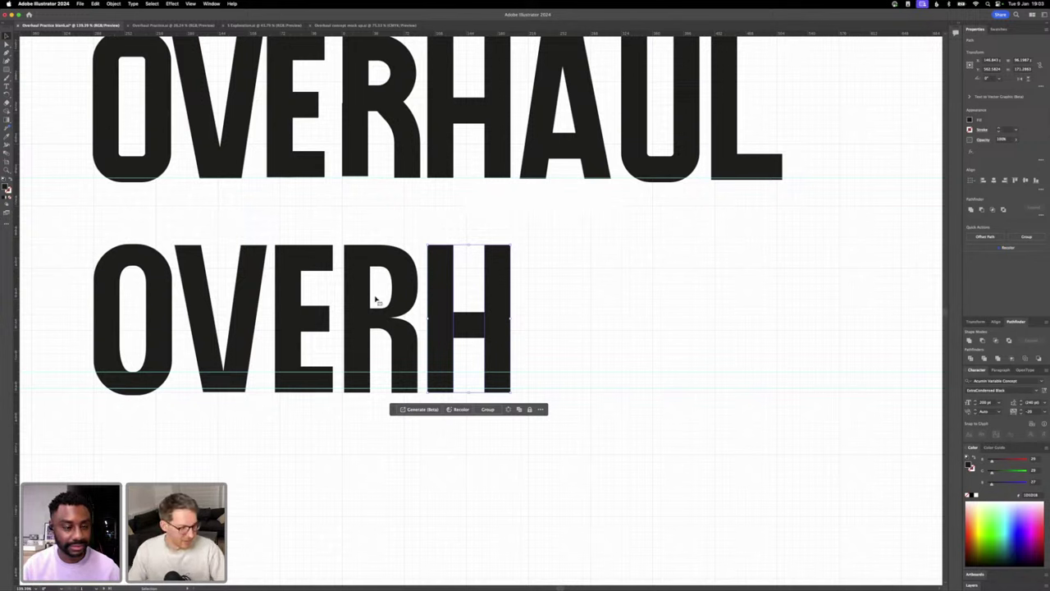
pyautogui.click(514, 331)
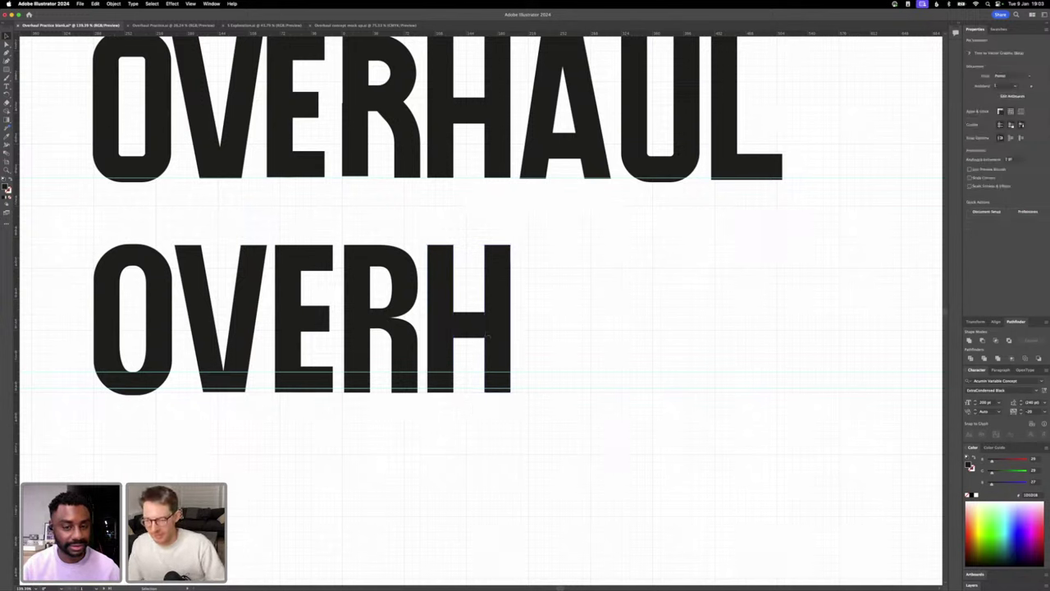
# - Raise the H's crossbar slightly and compare its height with the E's middle arm
pyautogui.moveTo(483, 333); pyautogui.dragTo(481, 330)
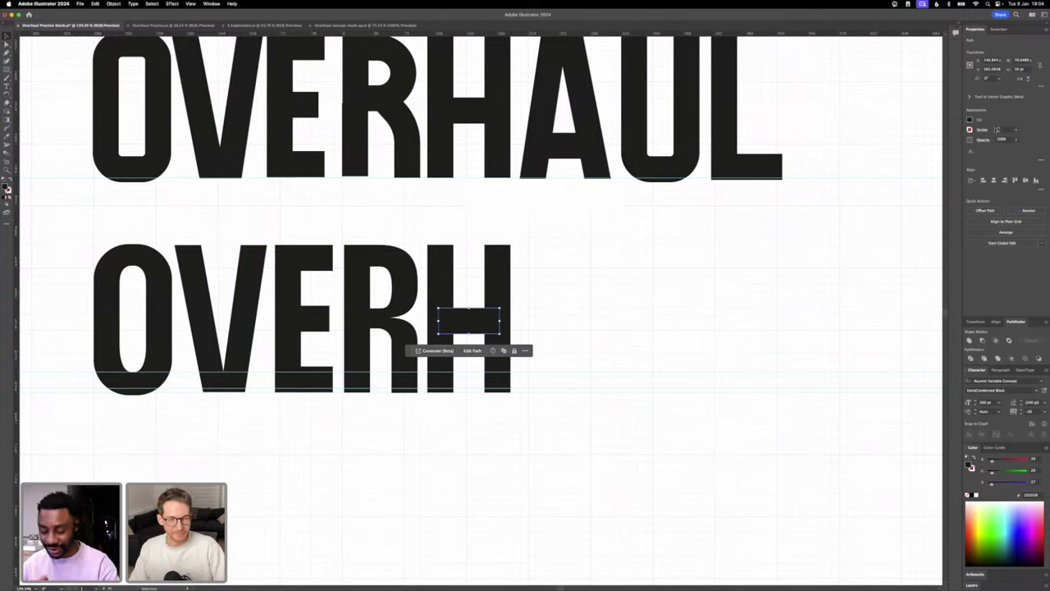
pyautogui.click(614, 334)
pyautogui.scroll(-3, 515, 321)
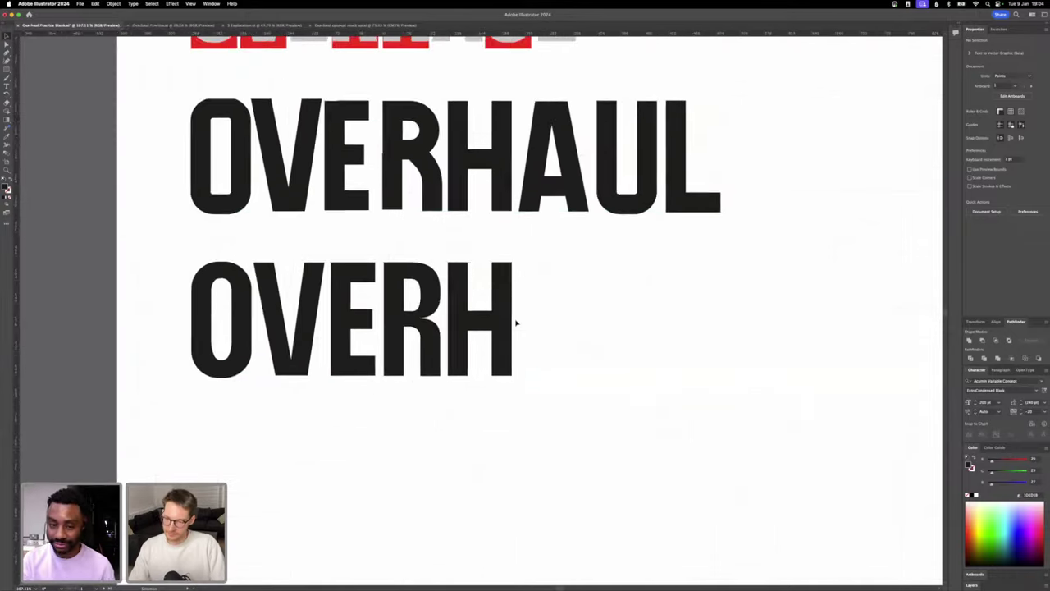
pyautogui.click(482, 322)
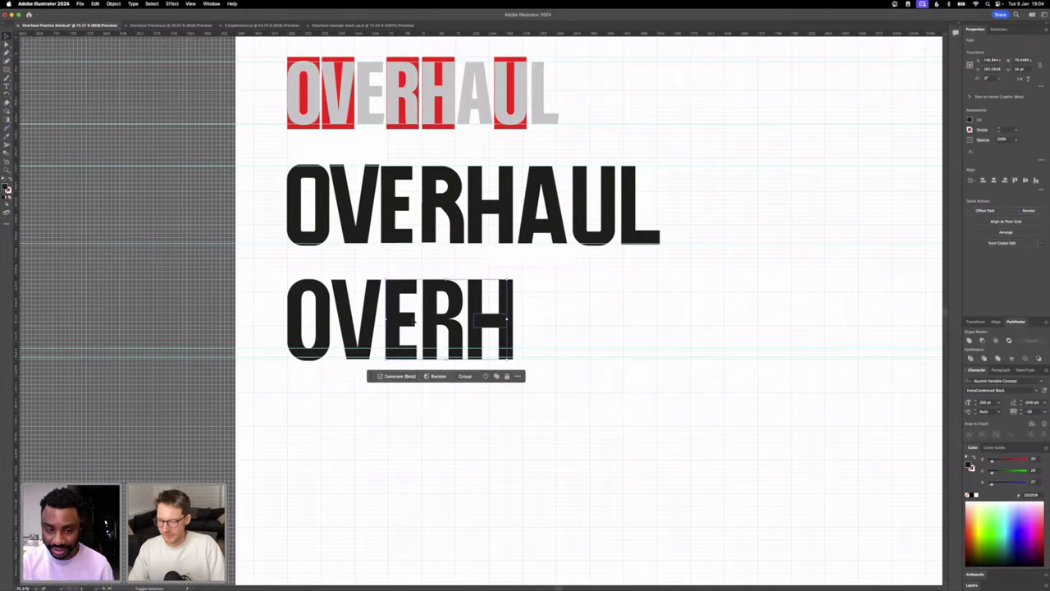
pyautogui.click(540, 324)
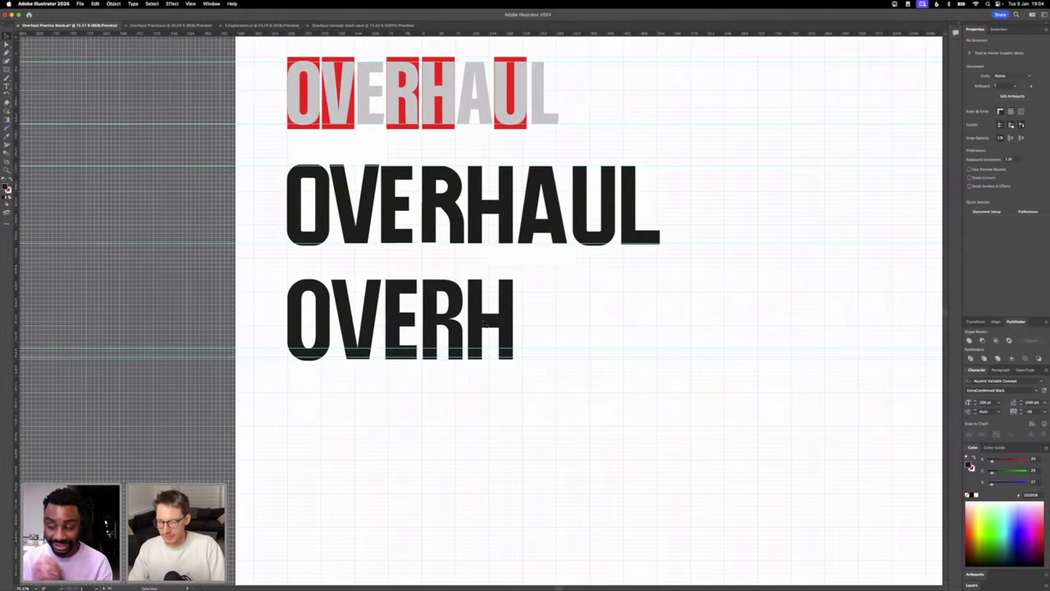
pyautogui.click(484, 323)
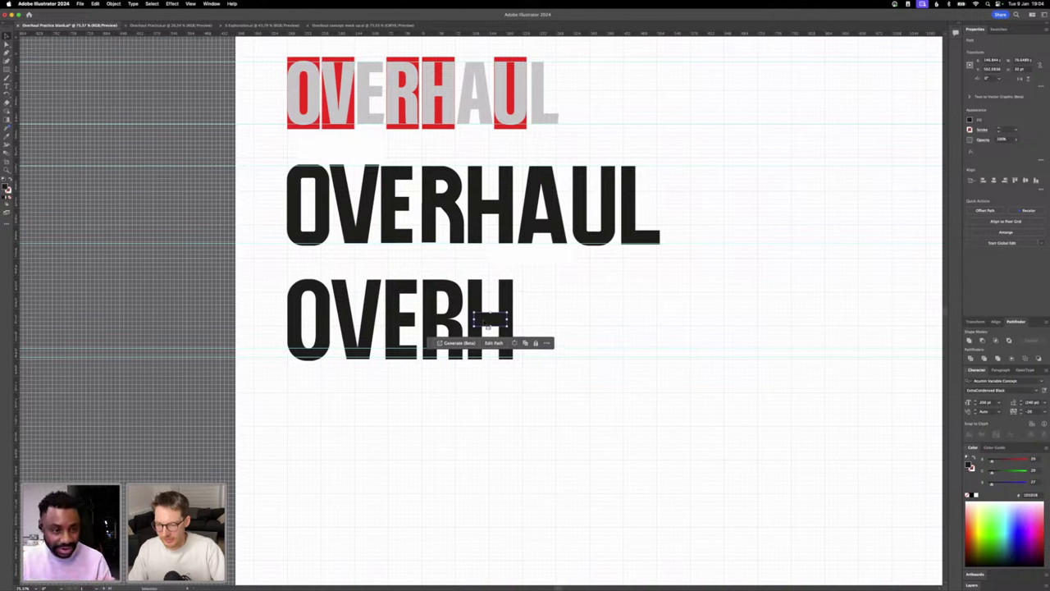
pyautogui.click(561, 317)
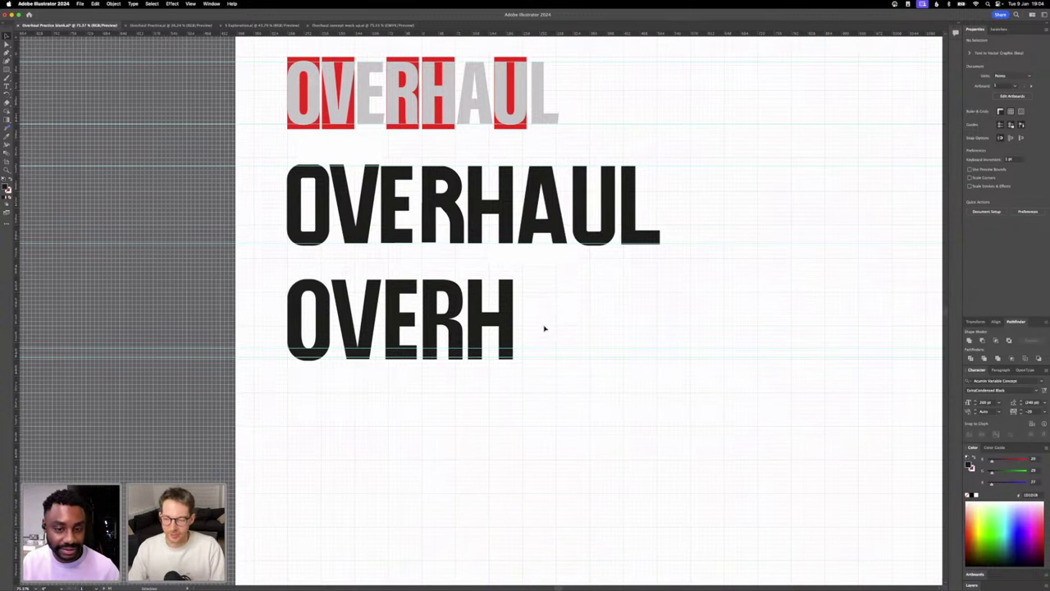
# - Duplicate the second row's V, rotate the copy 180 degrees and place it just after the H as an A without a crossbar
pyautogui.scroll(-1, 539, 302)
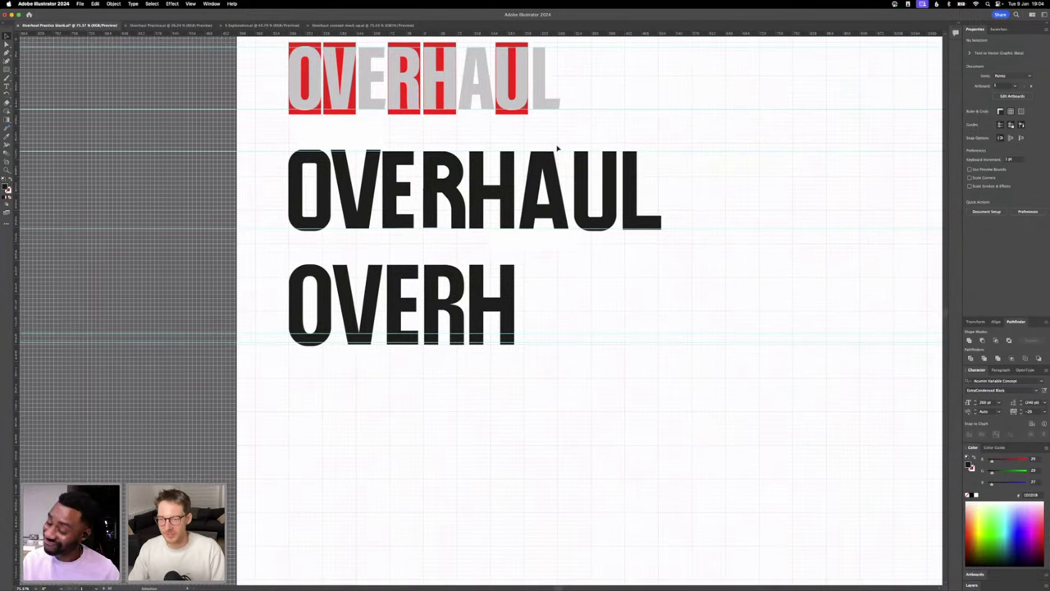
pyautogui.moveTo(369, 304); pyautogui.dragTo(562, 305)
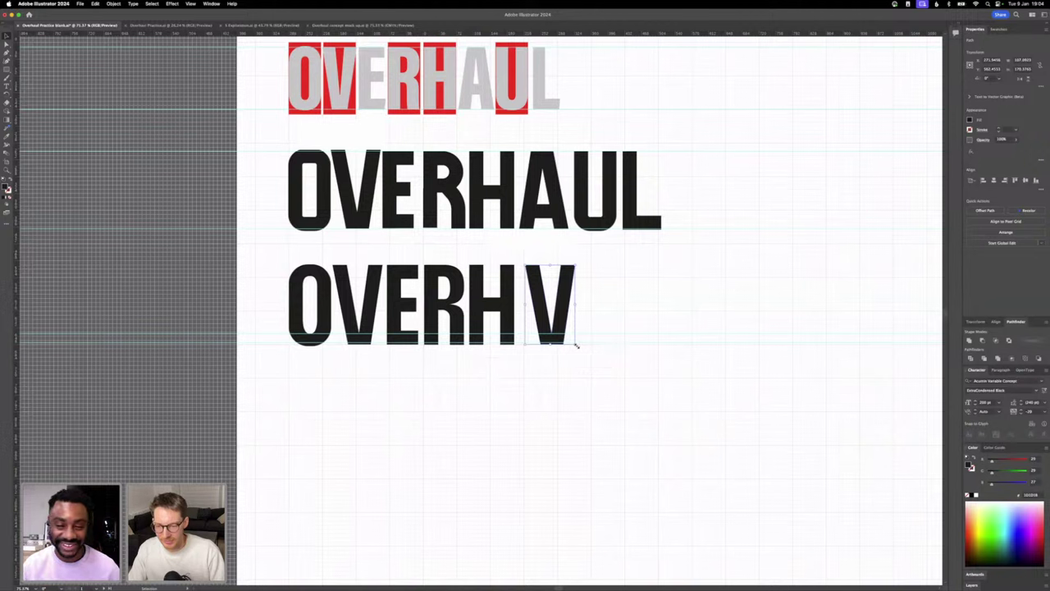
pyautogui.moveTo(577, 345); pyautogui.dragTo(525, 253)
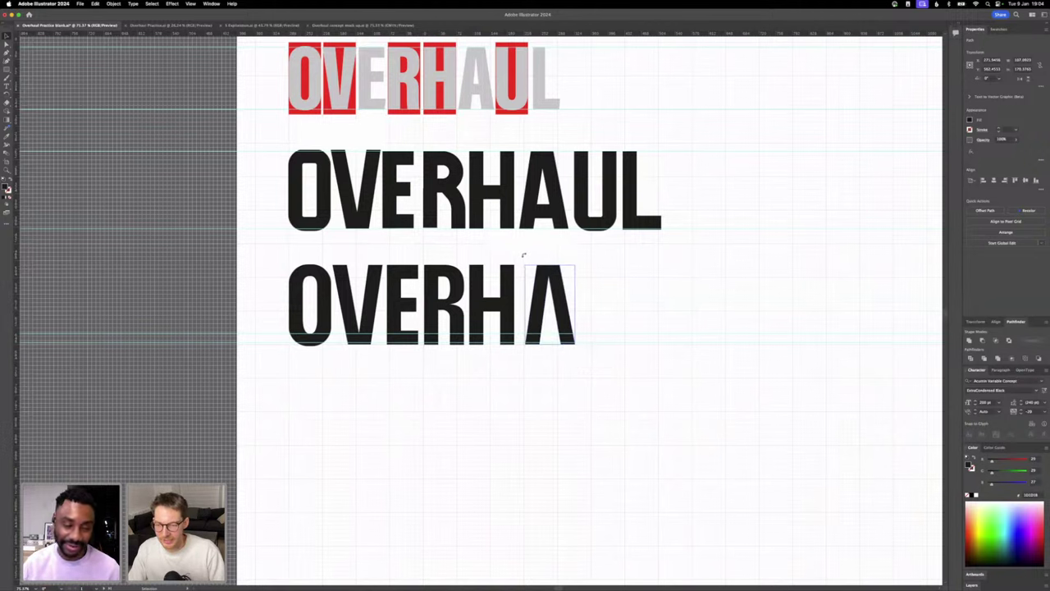
pyautogui.moveTo(556, 302); pyautogui.dragTo(551, 302)
pyautogui.click(593, 313)
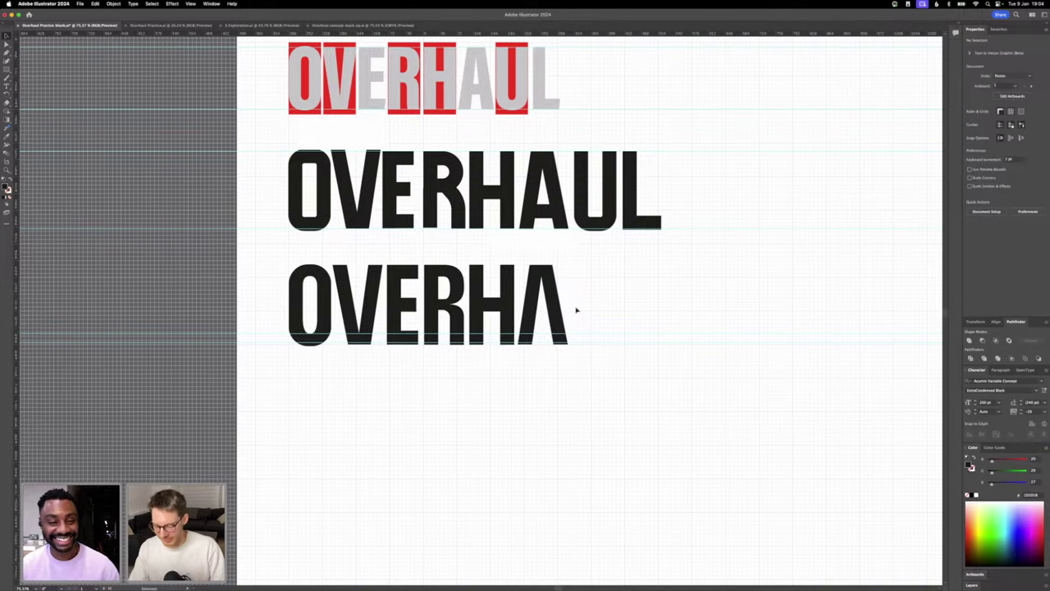
# - Draw a straight horizontal crossbar line between the lower legs of the inverted V and swap its fill to a stroke
pyautogui.scroll(3, 539, 302)
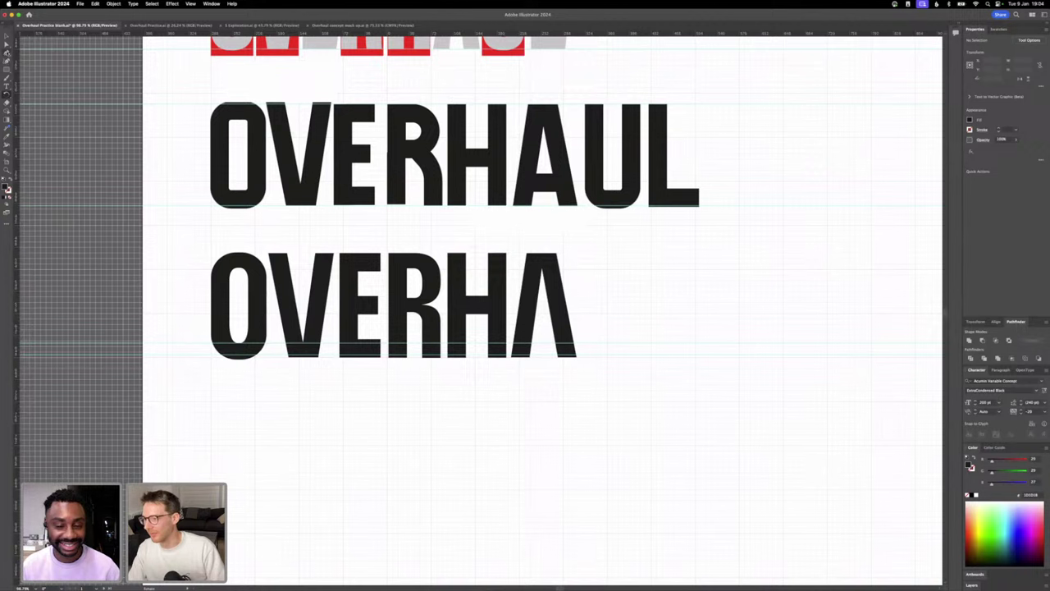
pyautogui.click(6, 53)
pyautogui.click(526, 333)
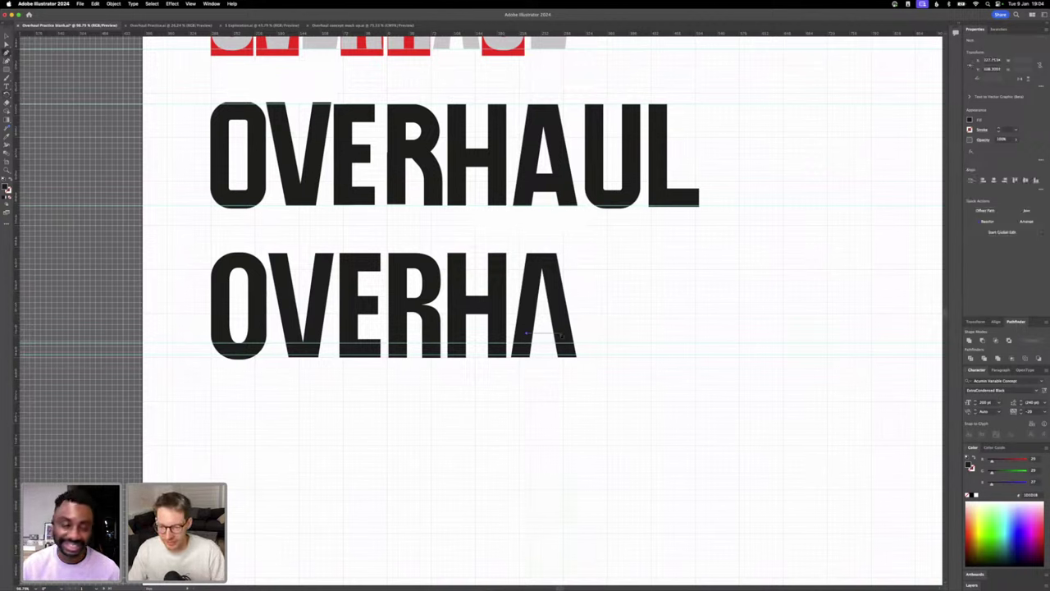
pyautogui.click(560, 333)
pyautogui.click(560, 333)
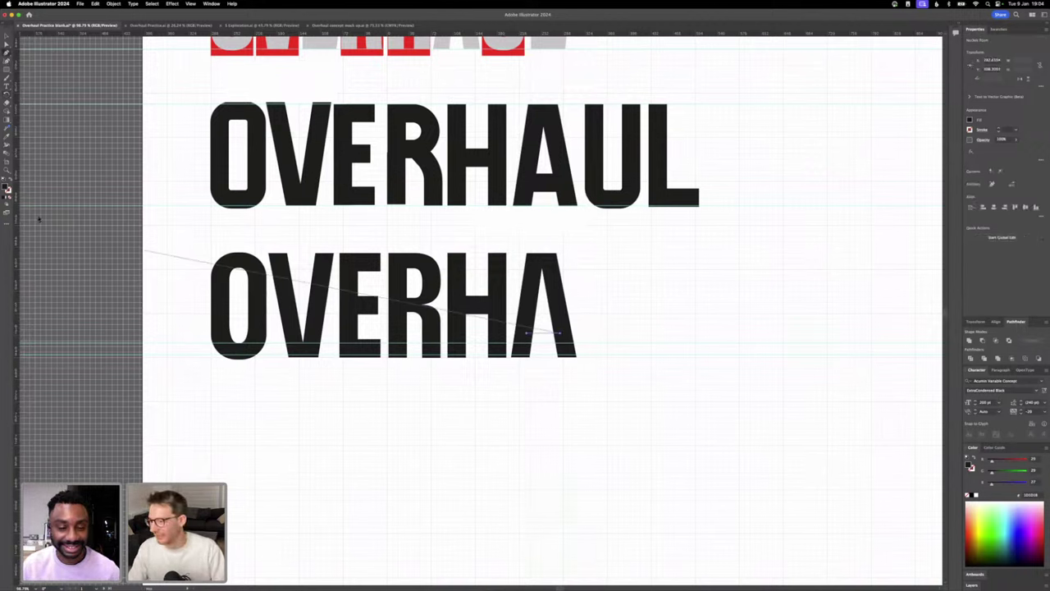
pyautogui.click(10, 180)
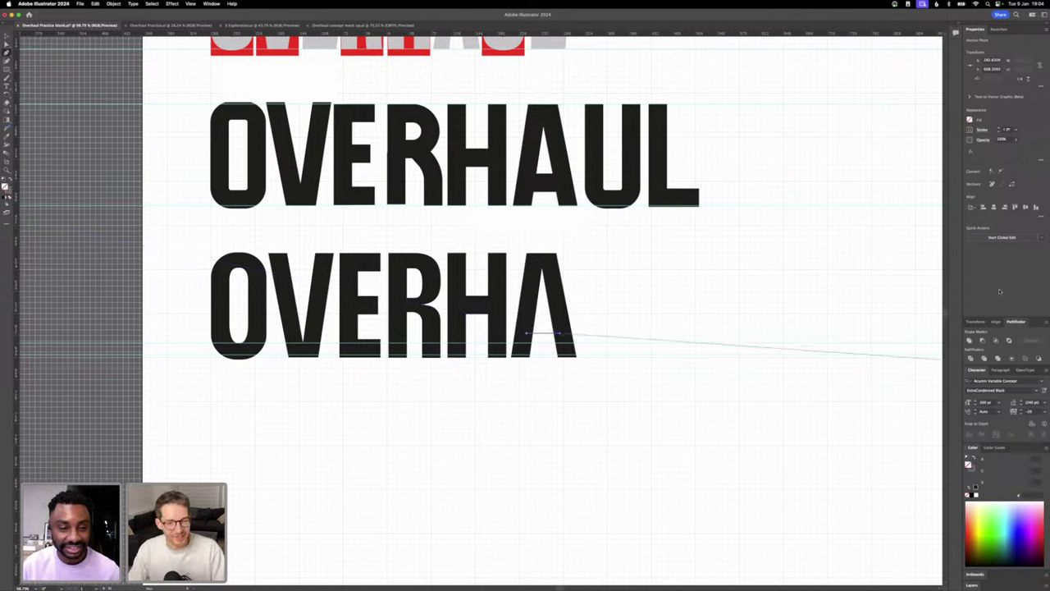
# - Set the A's crossbar stroke weight to 30 pt
pyautogui.click(1007, 129)
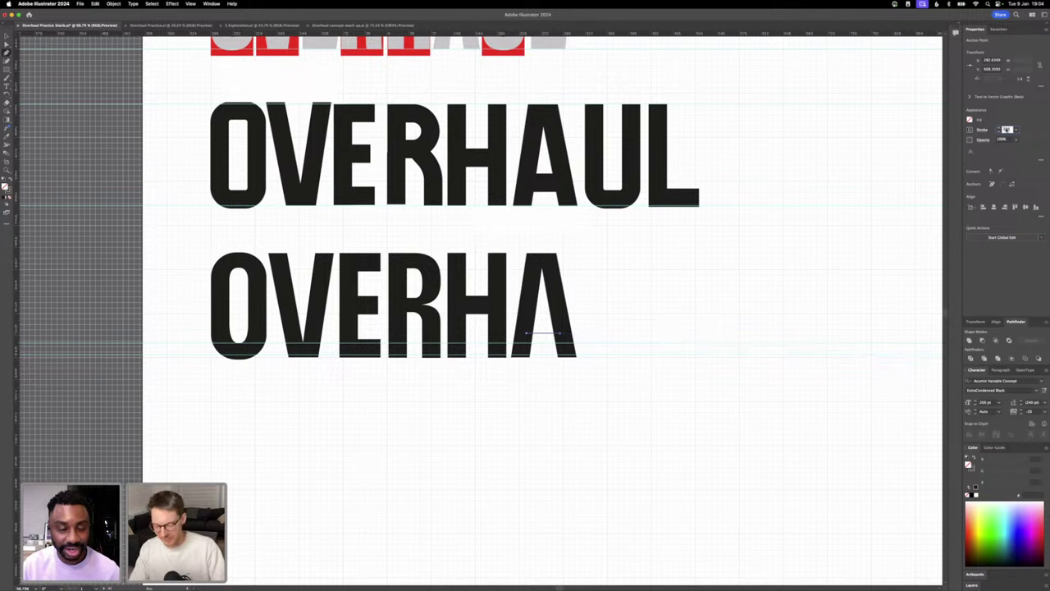
pyautogui.write('30')
pyautogui.press('Return')
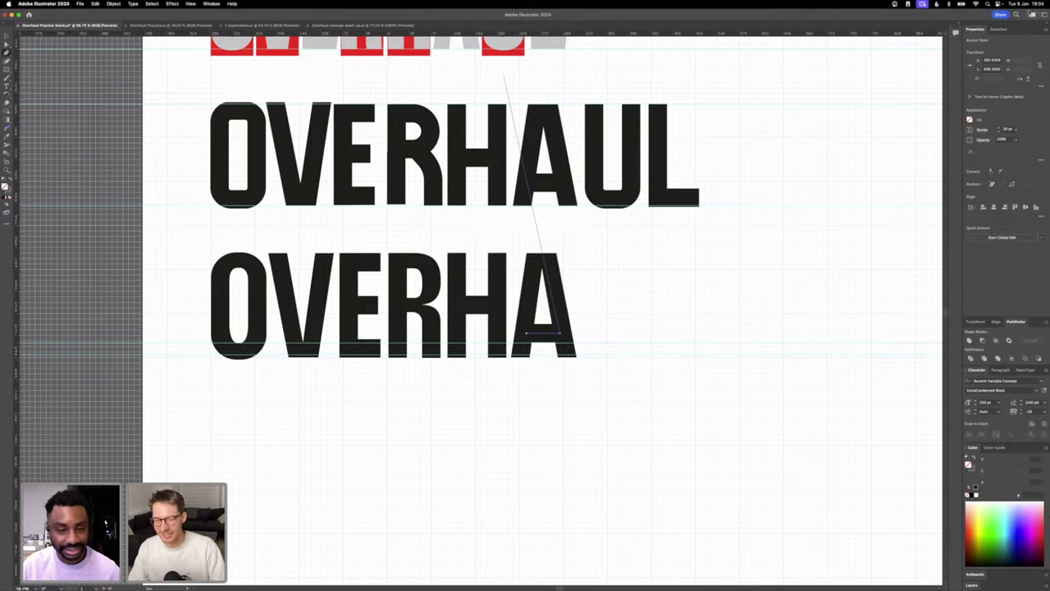
# - Set the A's crossbar stroke weight to 25 pt
pyautogui.click(1007, 129)
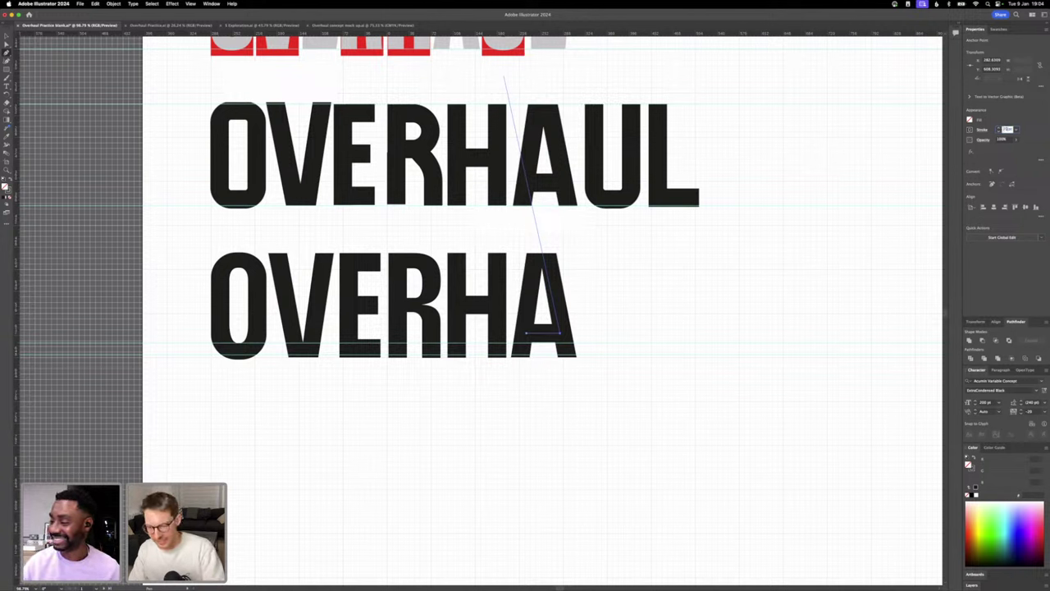
pyautogui.write('25')
pyautogui.press('Return')
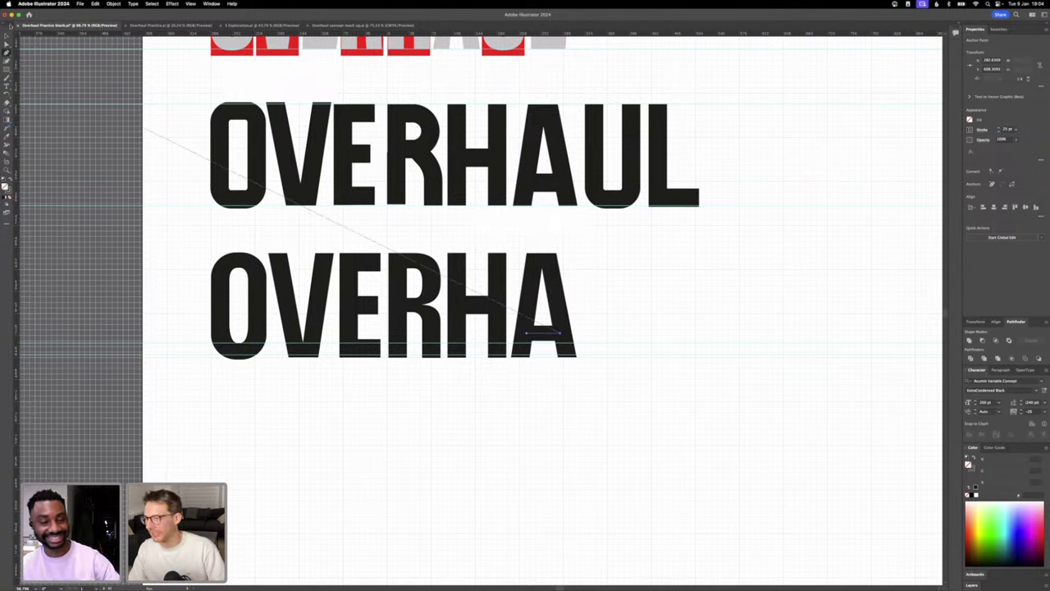
pyautogui.press('v')
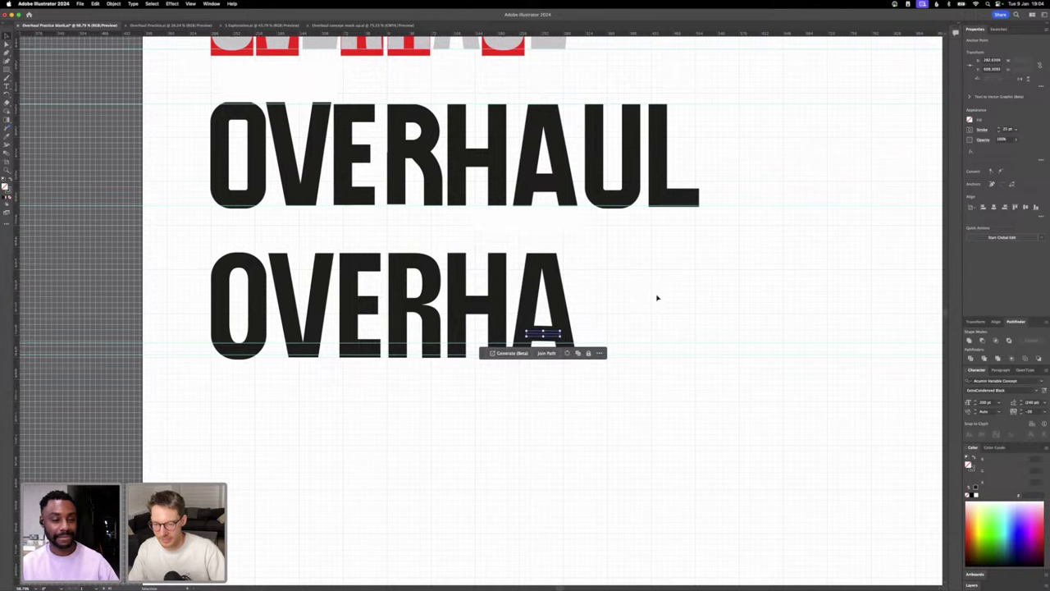
# - Examine the second-row A's legs and crossbar up close and alongside the other letters
pyautogui.click(574, 333)
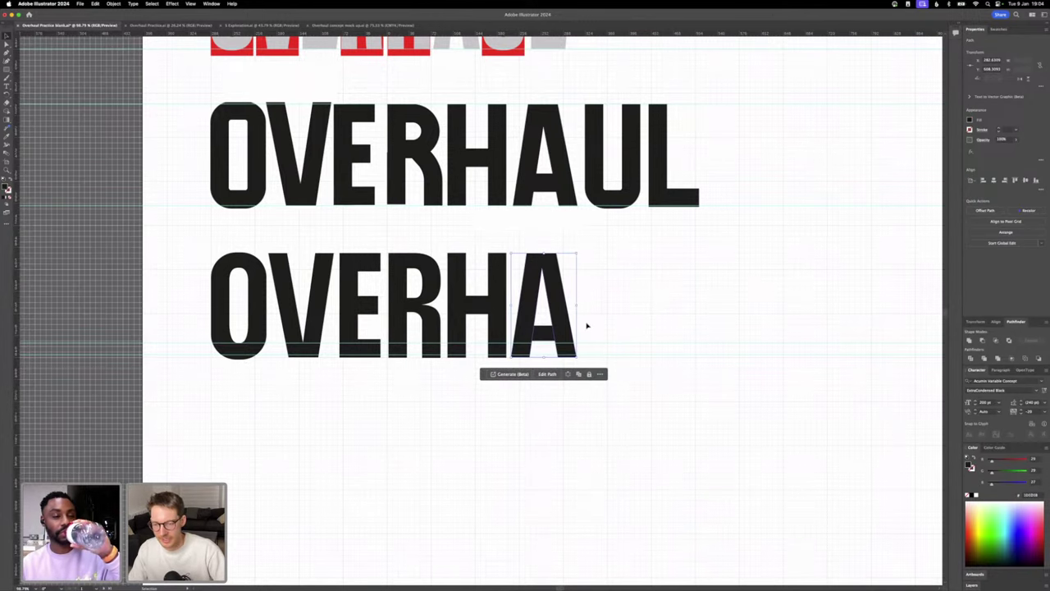
pyautogui.scroll(2, 609, 328)
pyautogui.click(517, 337)
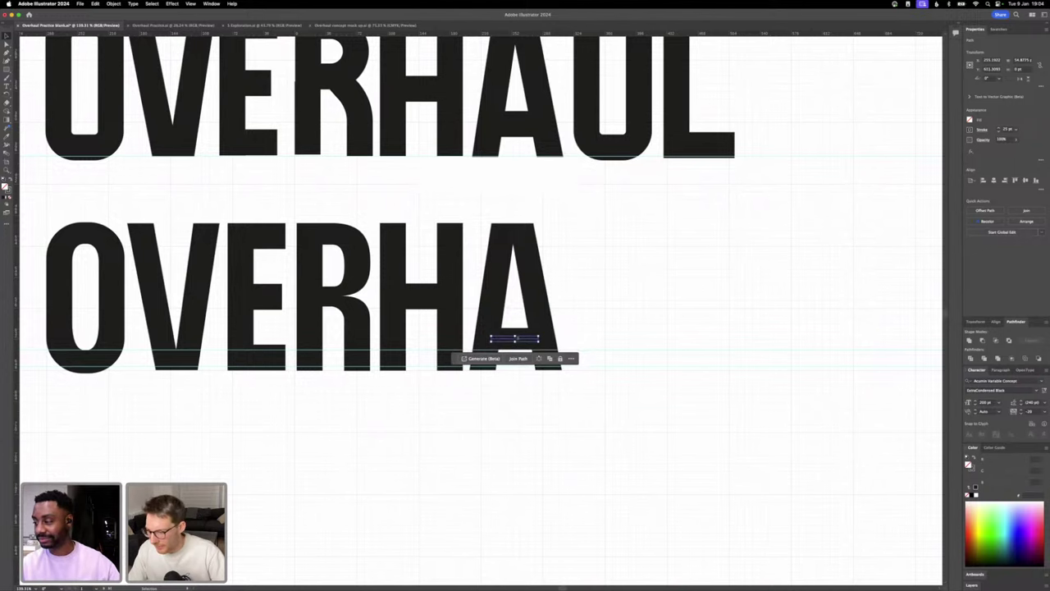
pyautogui.scroll(-3, 630, 395)
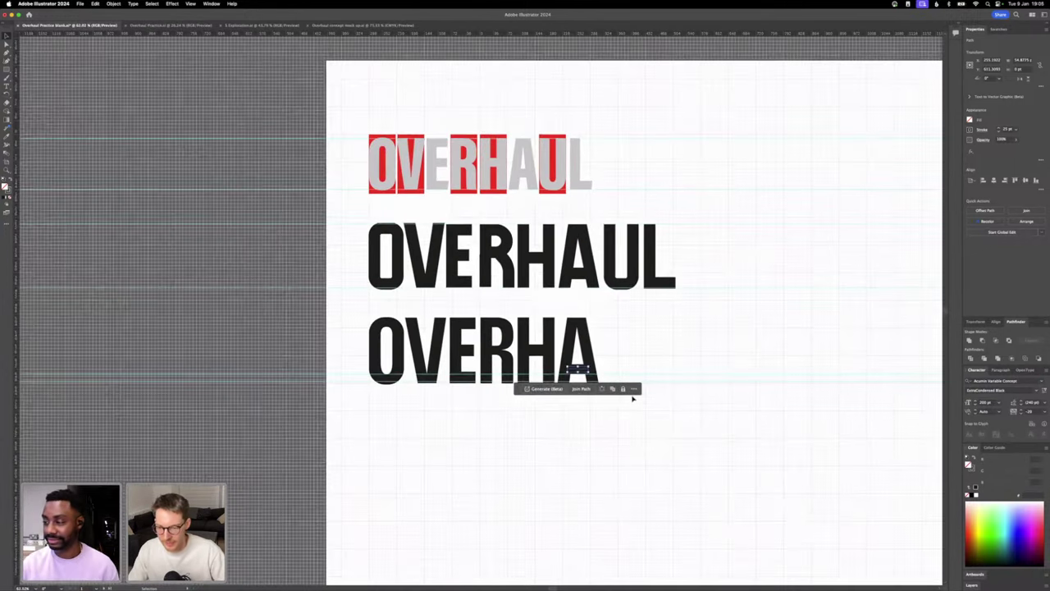
pyautogui.click(633, 432)
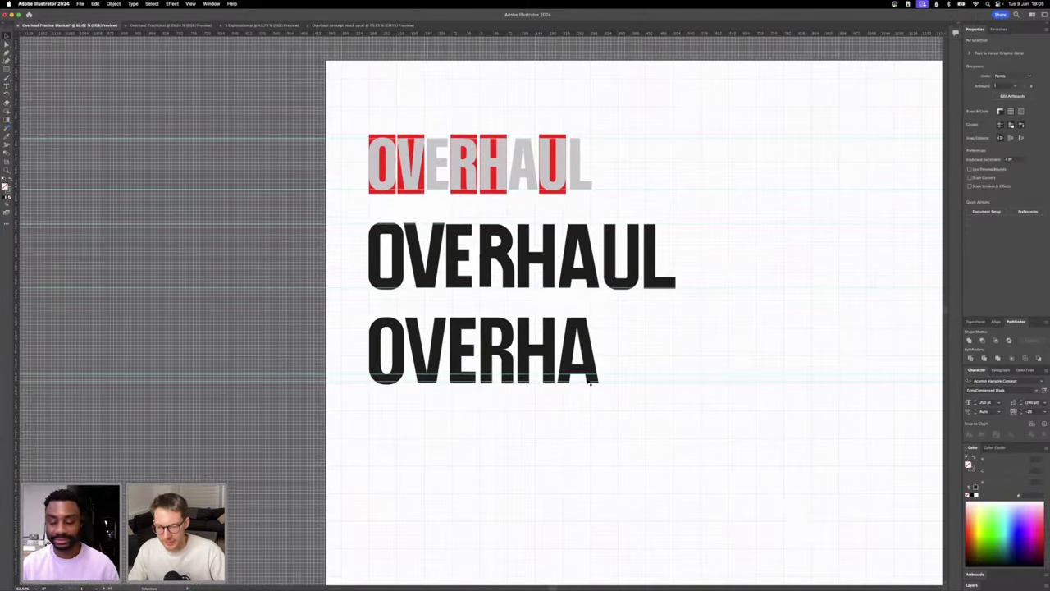
pyautogui.click(571, 325)
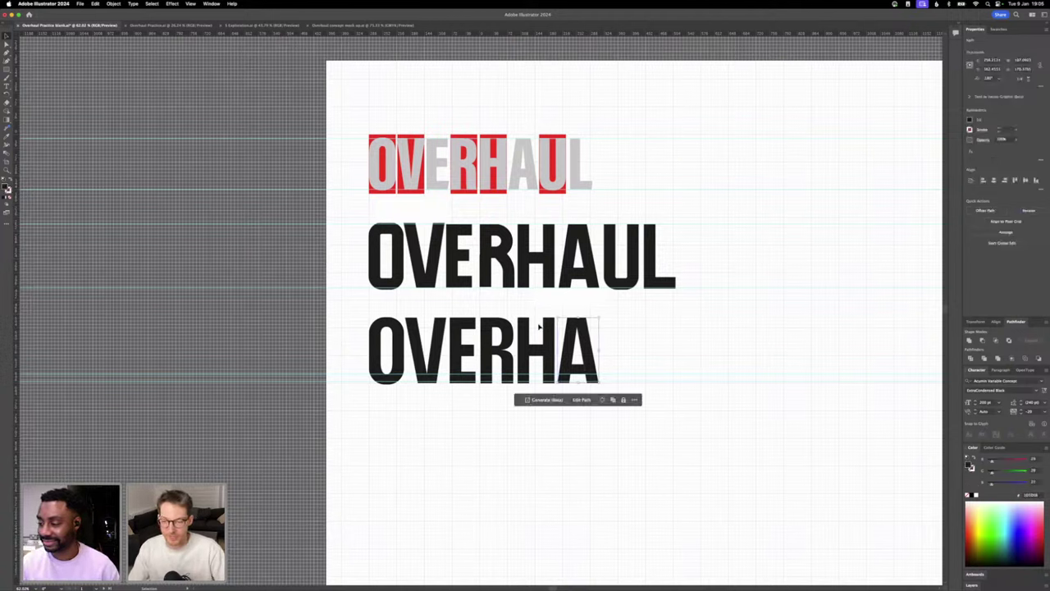
pyautogui.click(542, 485)
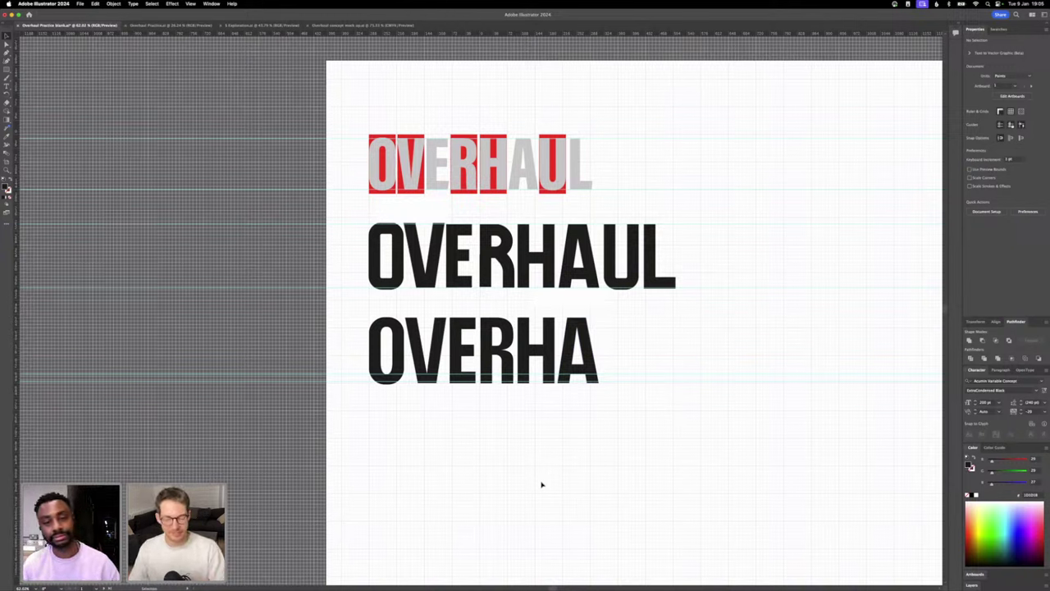
# - Copy the second row's O to just after the A and erase the copy's upper part to form a short U
pyautogui.click(400, 364)
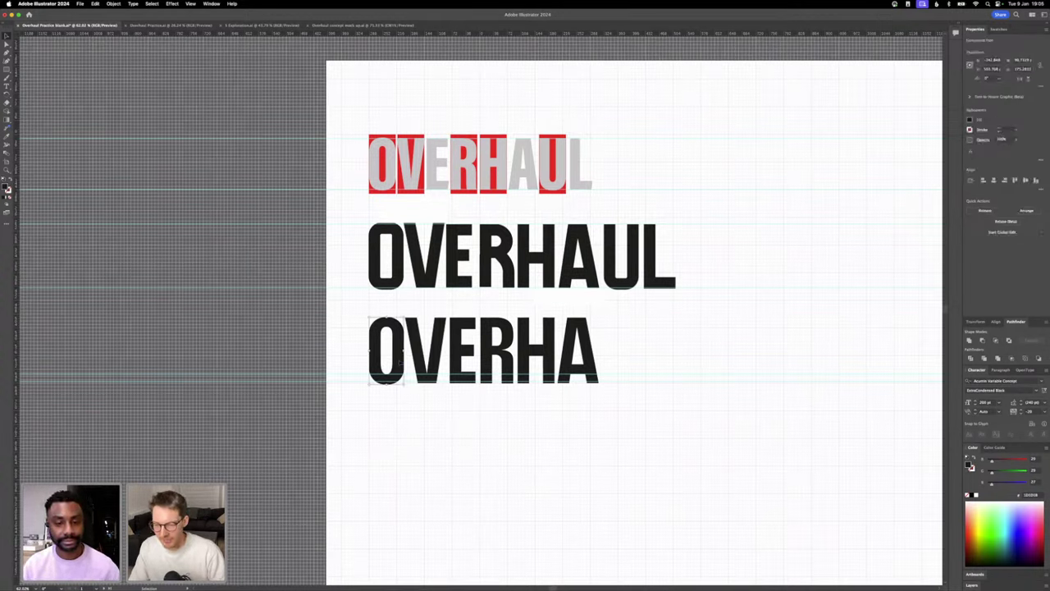
pyautogui.moveTo(399, 365); pyautogui.dragTo(632, 348)
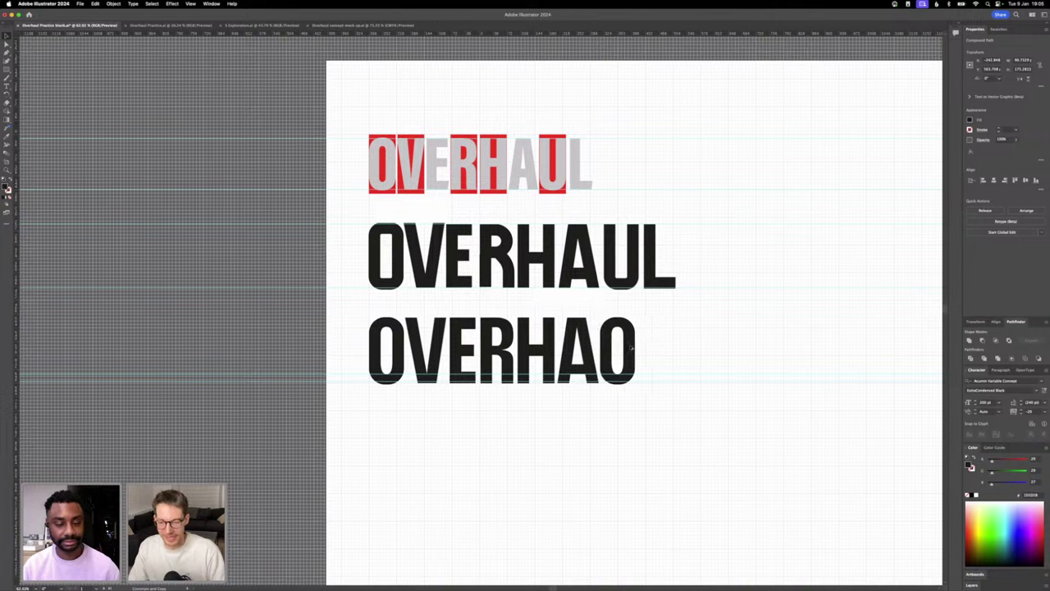
pyautogui.hotkey('shift', 'e')
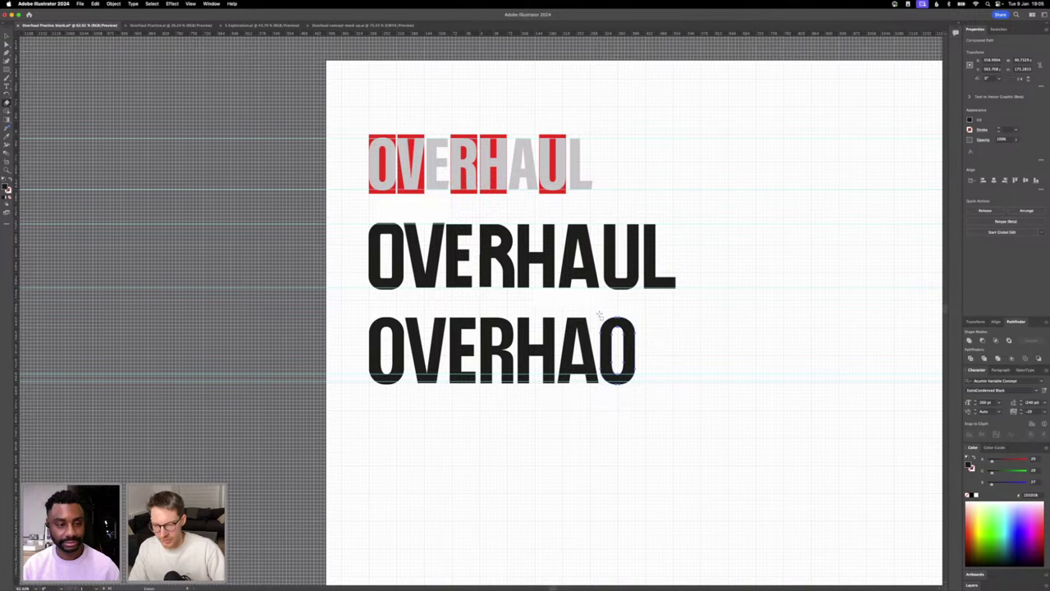
pyautogui.moveTo(595, 309)
pyautogui.mouseDown()
pyautogui.moveTo(644, 344)
pyautogui.moveTo(647, 335)
pyautogui.mouseUp()
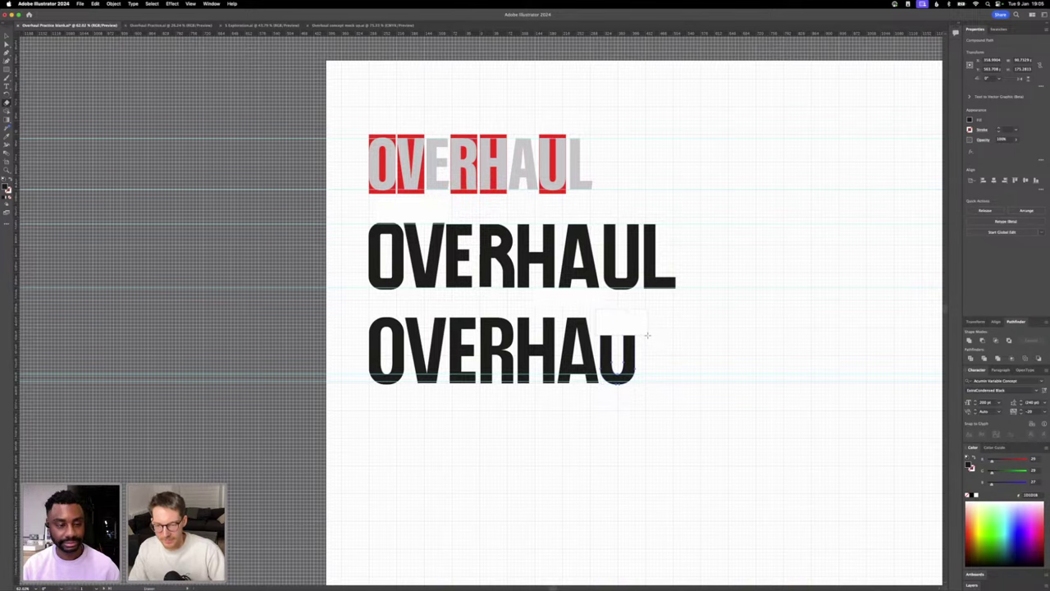
# - Extend the short U's stems upward by their end points so they align with the top of the neighbouring A
pyautogui.scroll(3, 647, 334)
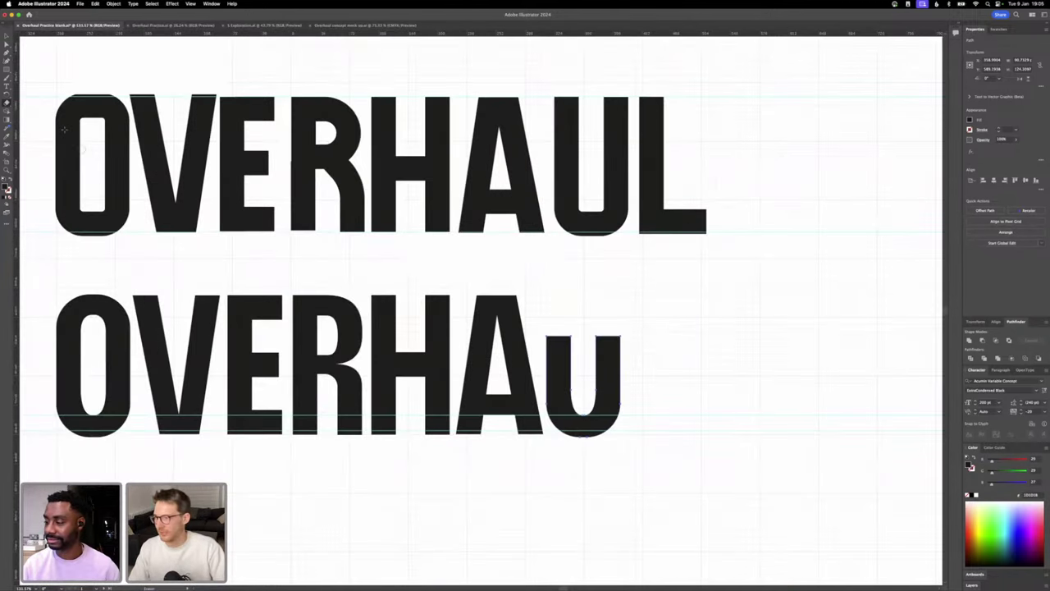
pyautogui.click(7, 44)
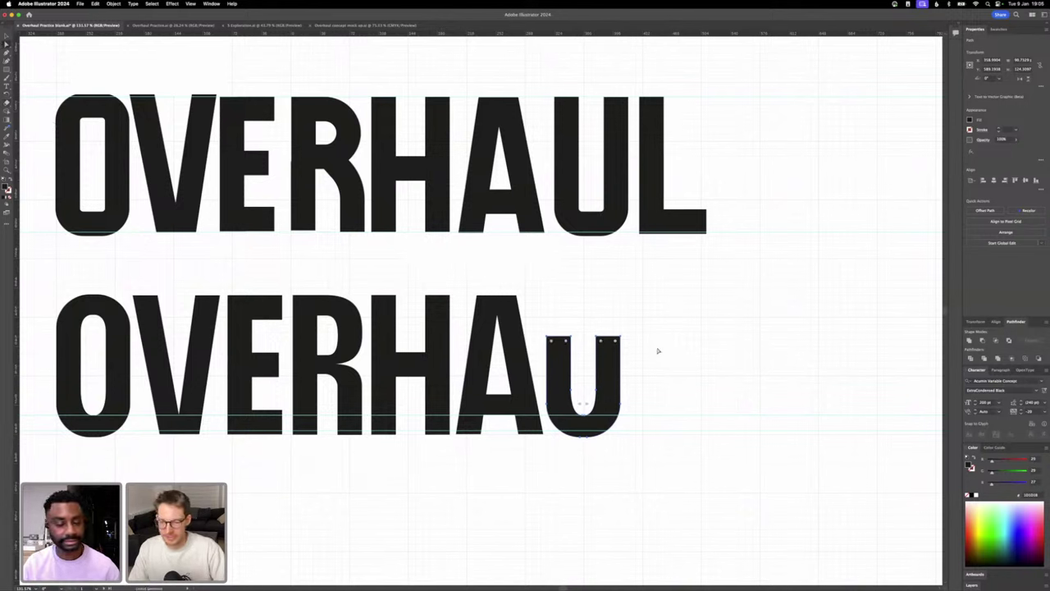
pyautogui.moveTo(658, 351); pyautogui.dragTo(537, 317)
pyautogui.hotkey('shift', 'Down')
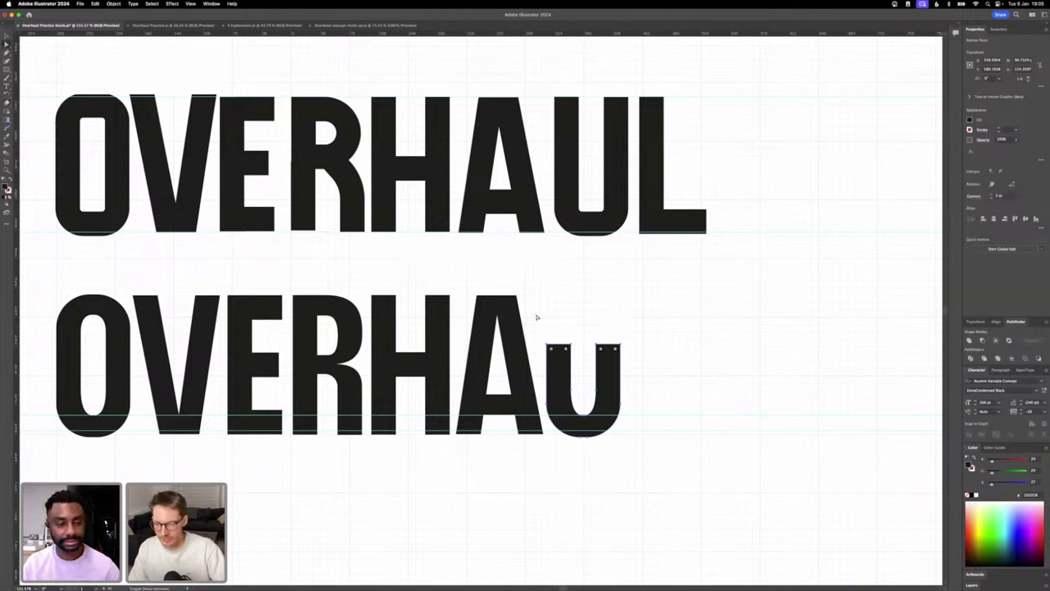
pyautogui.hotkey('shift', 'Up')
pyautogui.hotkey('shift', 'Up')
pyautogui.hotkey('shift', 'Up')
pyautogui.hotkey('shift', 'Up')
pyautogui.hotkey('shift', 'Up')
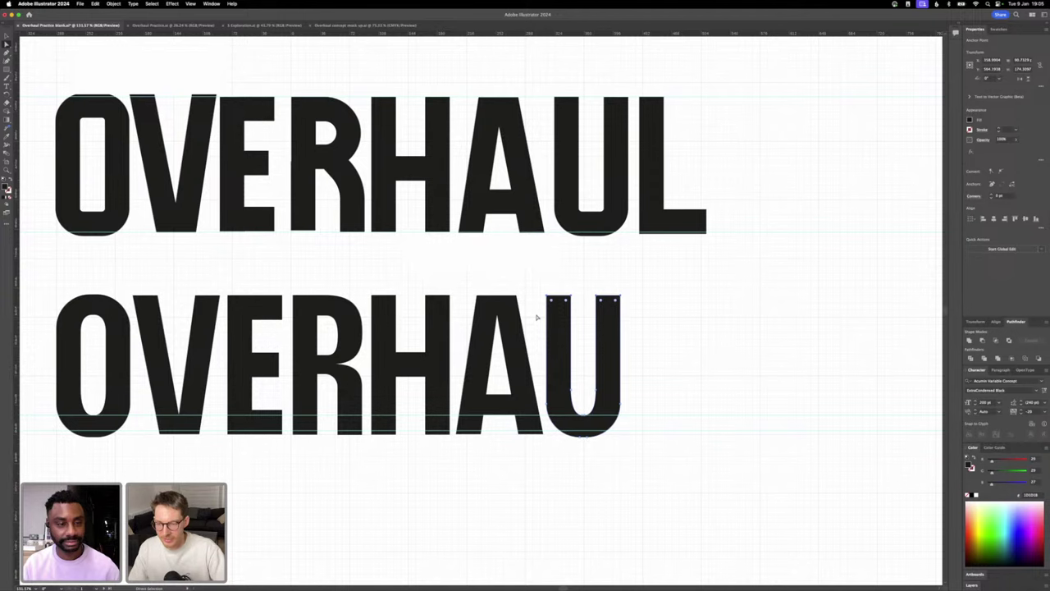
pyautogui.click(790, 391)
# - Examine the second-row U's bowl and its fit with the rest of the word
pyautogui.scroll(-5, 787, 388)
pyautogui.scroll(5, 763, 389)
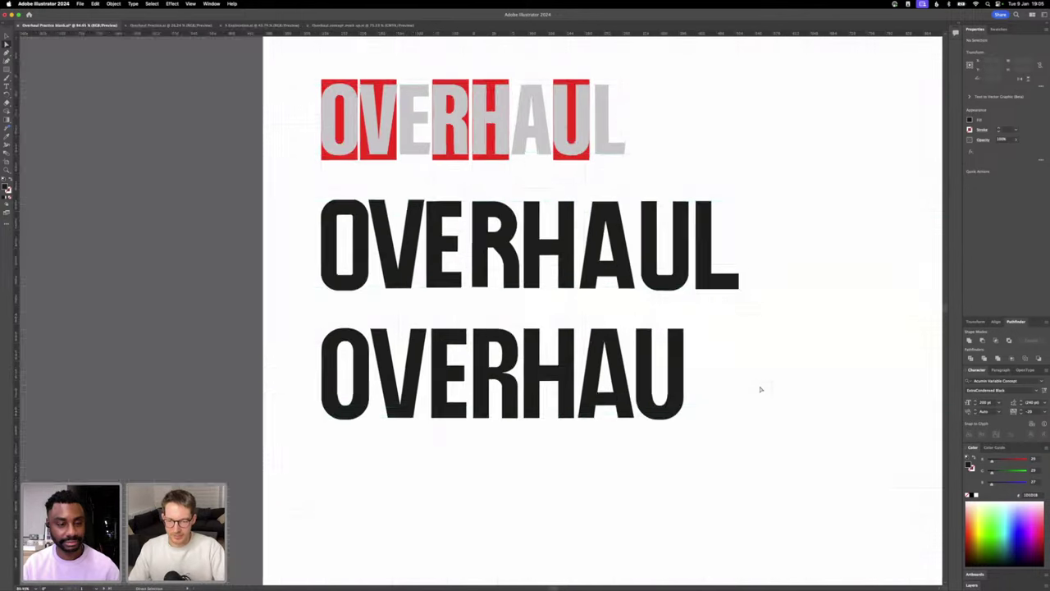
pyautogui.scroll(2, 622, 441)
pyautogui.click(615, 402)
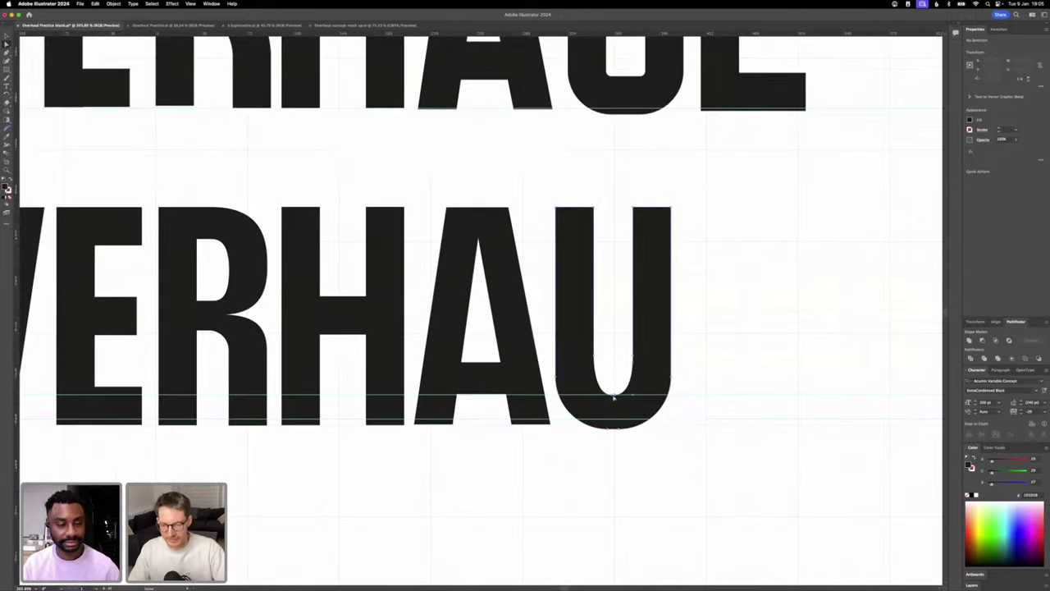
pyautogui.click(713, 408)
pyautogui.scroll(-4, 713, 408)
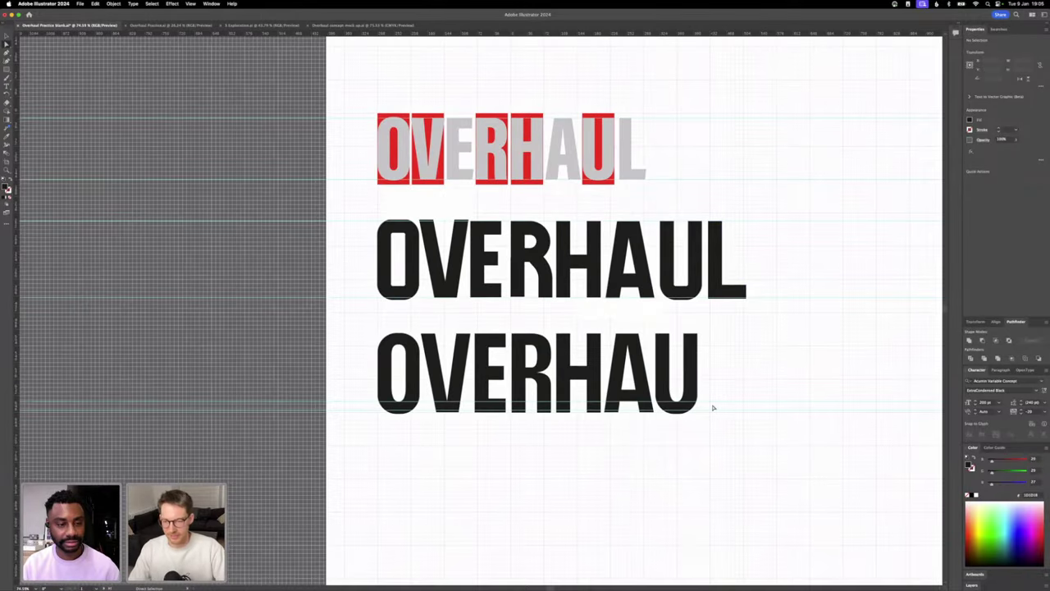
# - Copy the first row's L to the end of the second row and convert its stroke to a filled shape with Outline Stroke
pyautogui.hscroll(5, 713, 407)
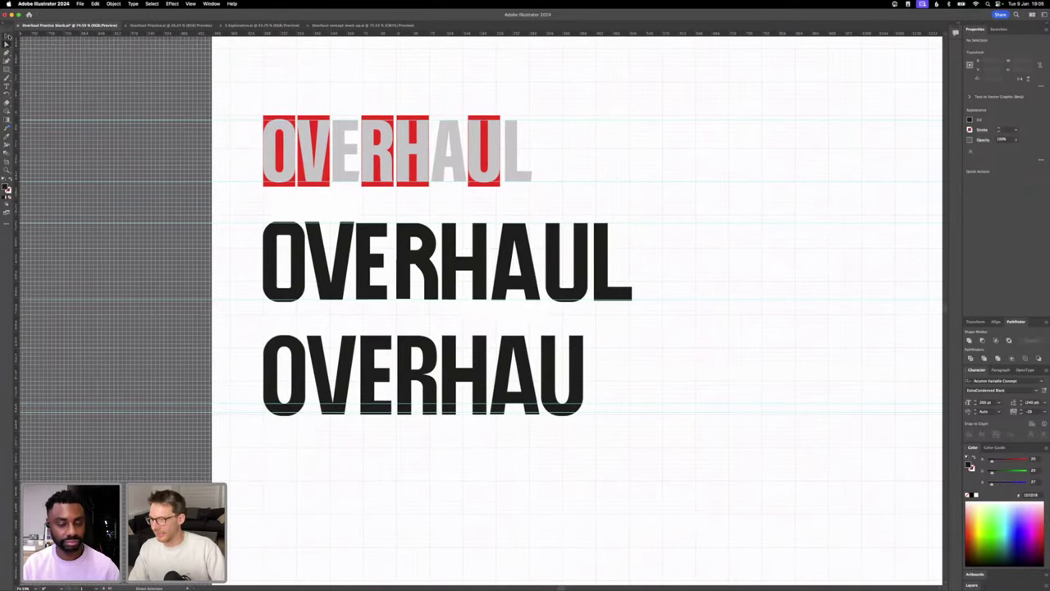
pyautogui.moveTo(620, 299); pyautogui.dragTo(618, 409)
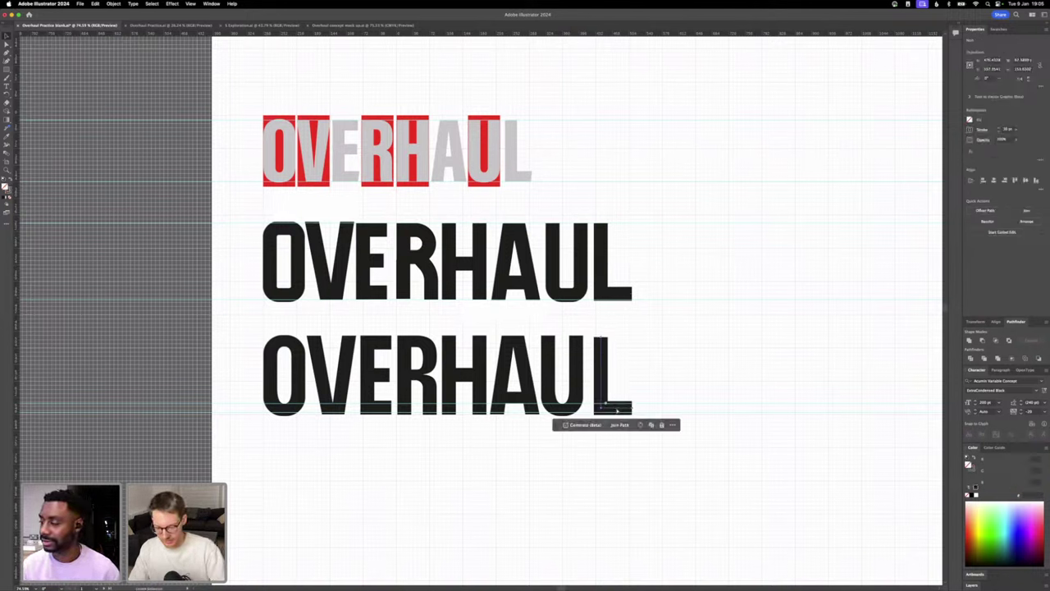
pyautogui.click(113, 4)
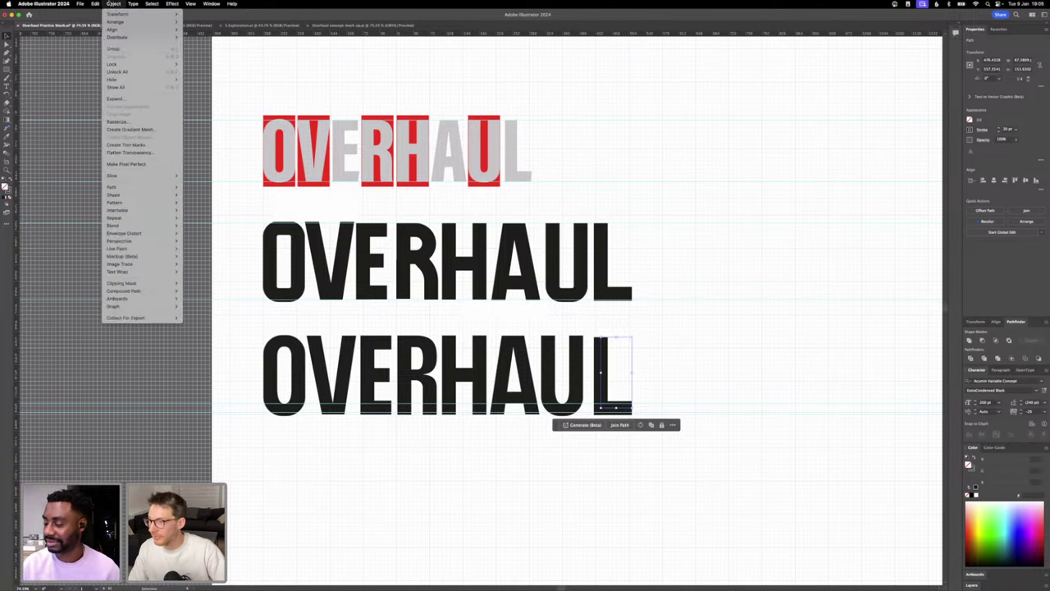
pyautogui.moveTo(174, 187)
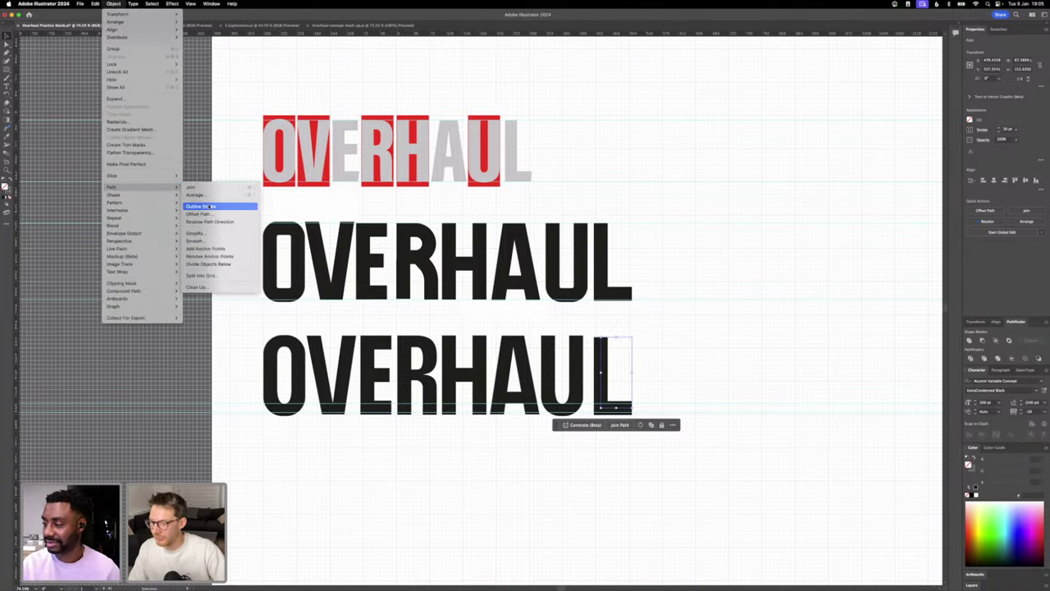
pyautogui.click(215, 206)
pyautogui.scroll(3, 701, 336)
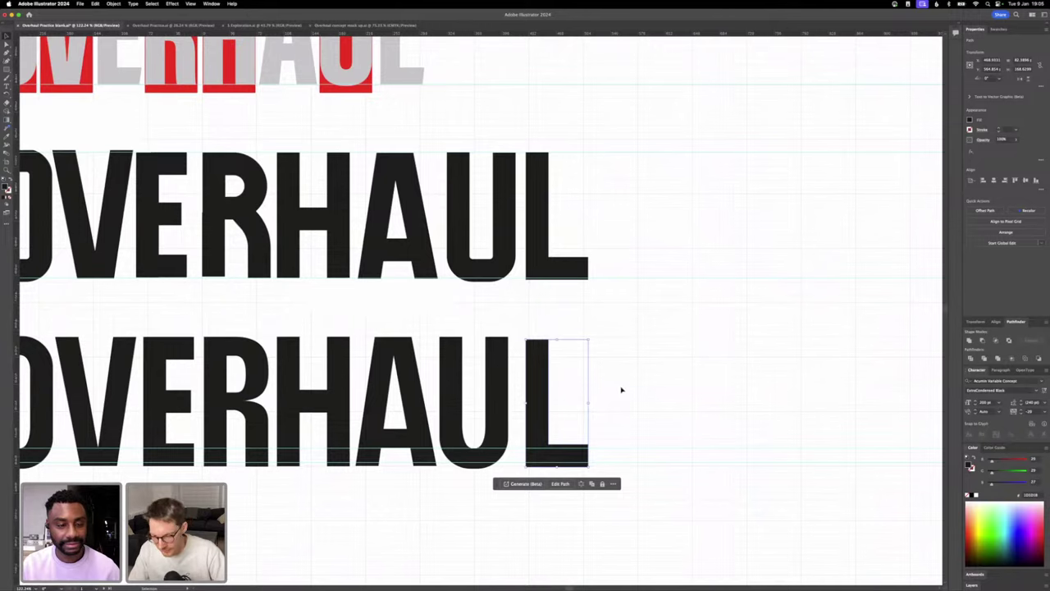
# - Raise the top edge of the second-row L by its two upper anchor points so it aligns with the top of the U
pyautogui.scroll(2, 575, 437)
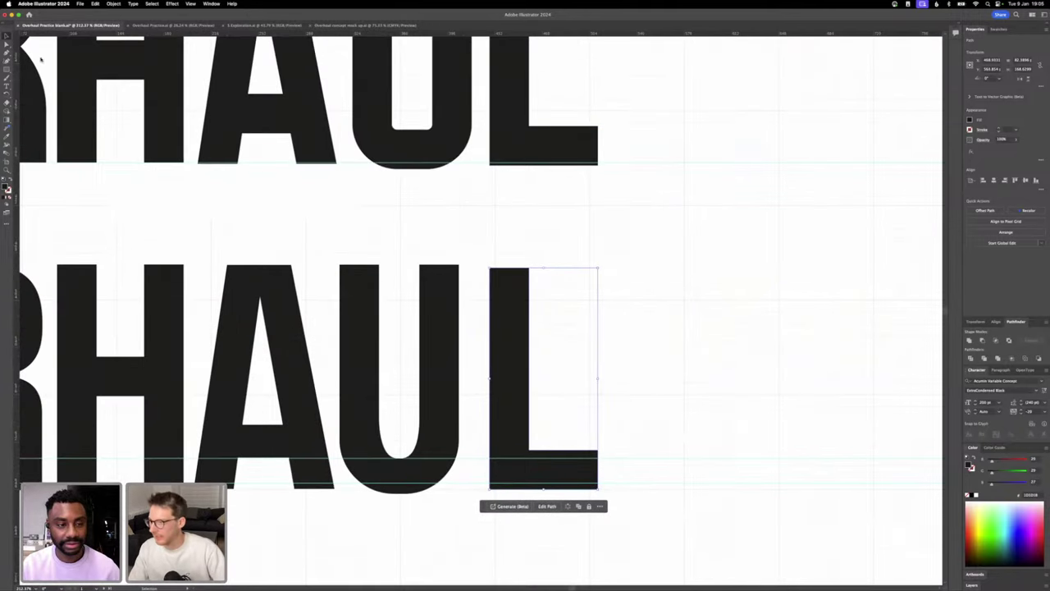
pyautogui.click(7, 45)
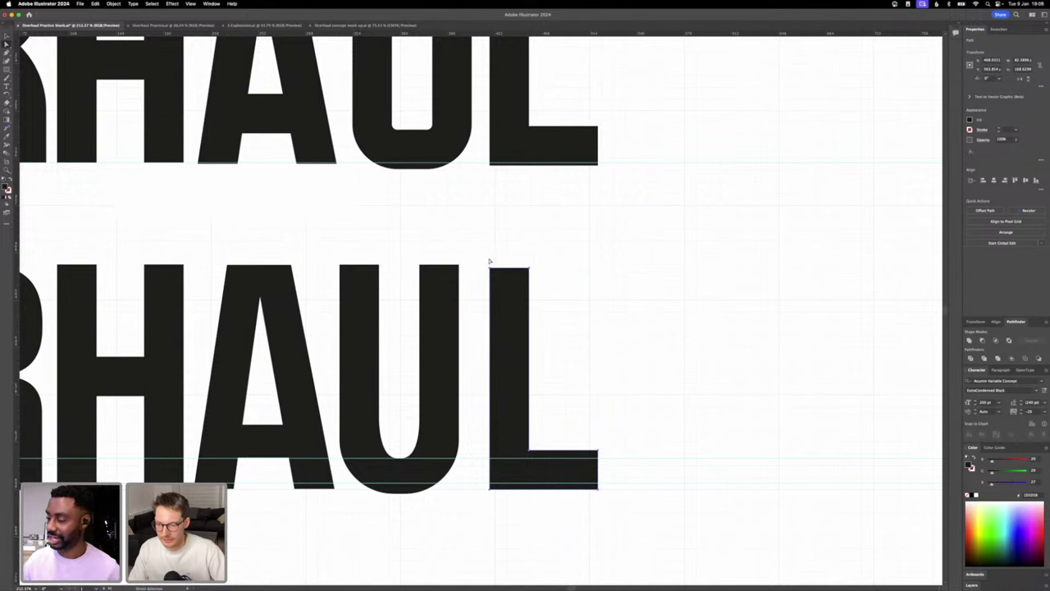
pyautogui.moveTo(489, 261); pyautogui.dragTo(543, 278)
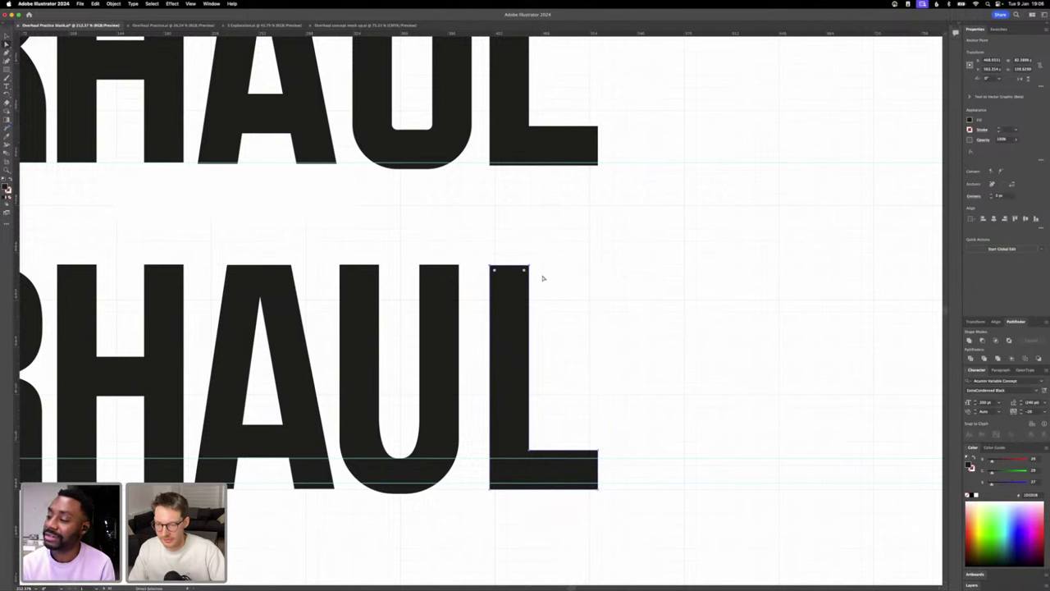
pyautogui.click(602, 293)
pyautogui.scroll(-5, 602, 293)
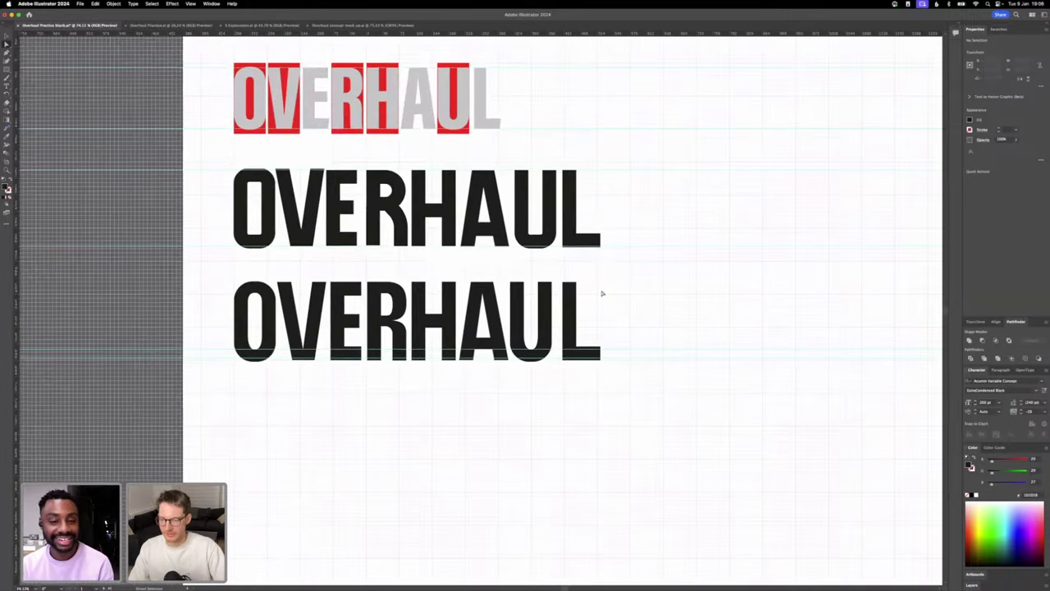
# - Move the second-row L slightly closer to the U to tighten the spacing between them
pyautogui.press('v')
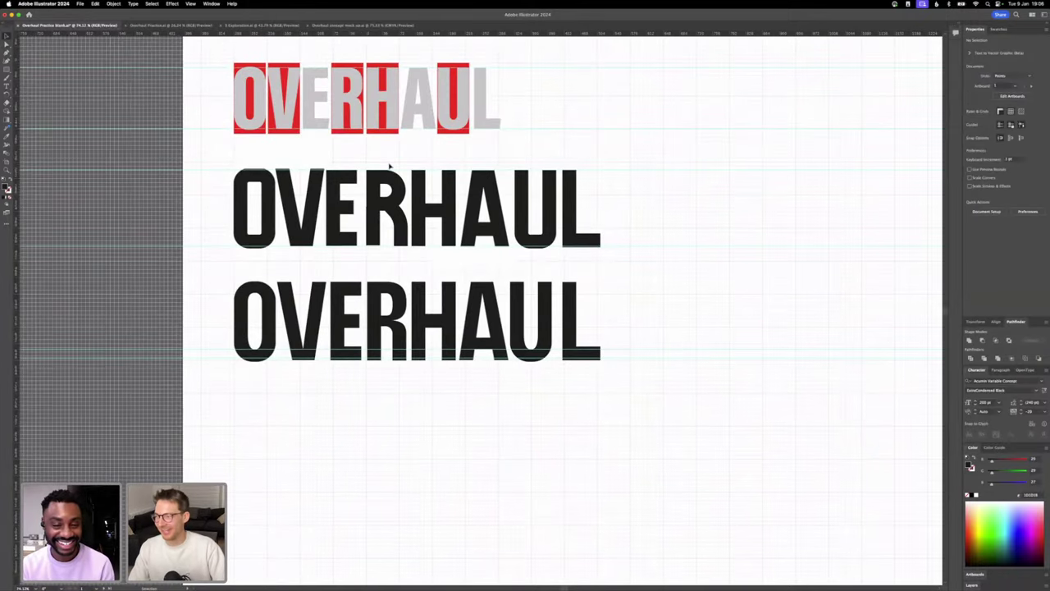
pyautogui.click(563, 323)
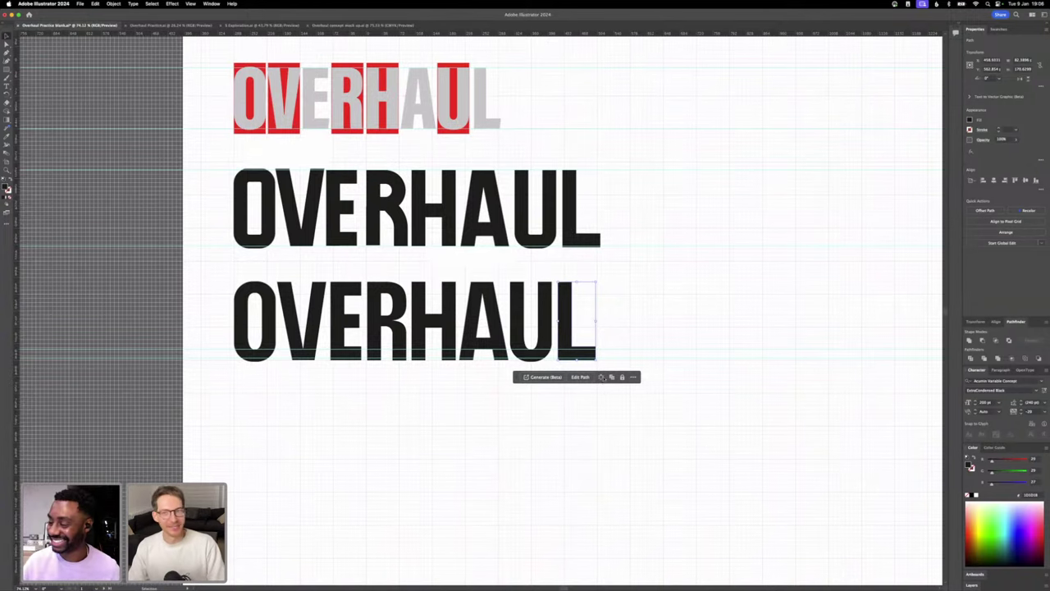
pyautogui.click(604, 415)
# - Hide the guides and the grid to view the wordmark rows on a clean artboard
pyautogui.scroll(-3, 605, 415)
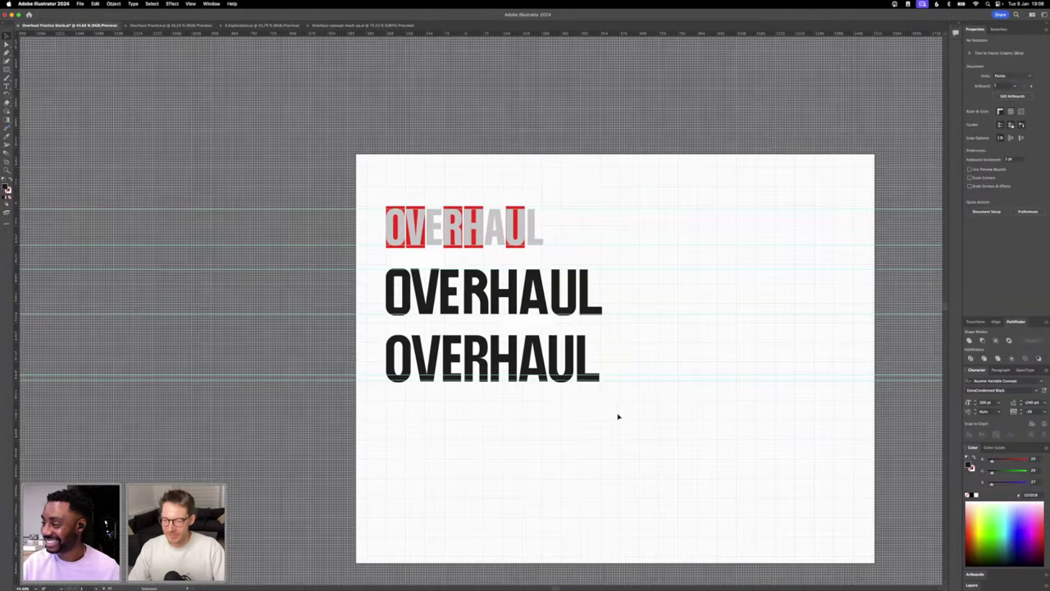
pyautogui.scroll(-2, 618, 417)
pyautogui.click(404, 351)
pyautogui.scroll(3, 404, 351)
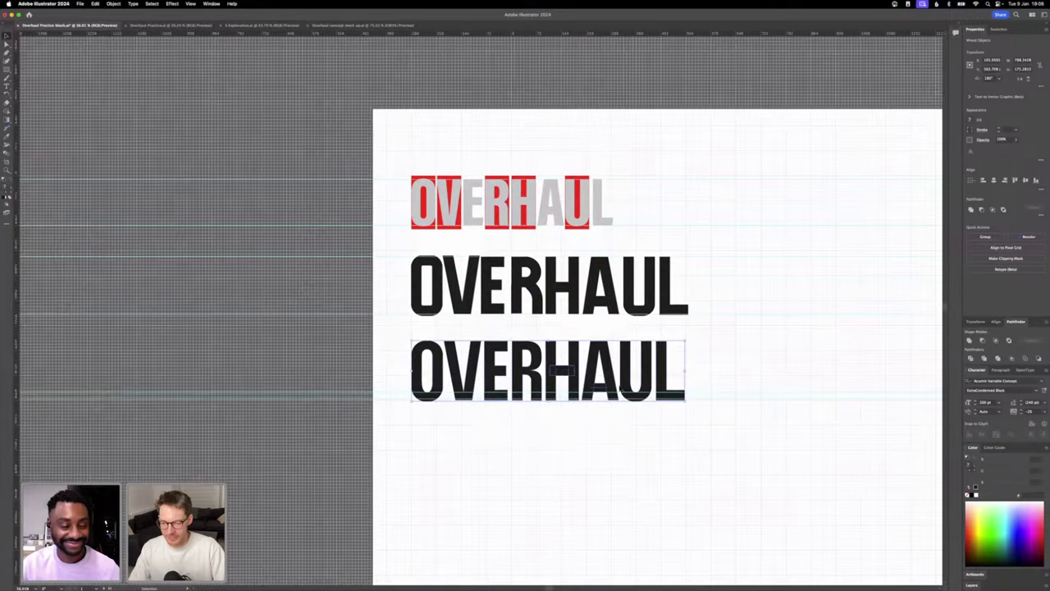
pyautogui.click(696, 377)
pyautogui.hscroll(5, 696, 377)
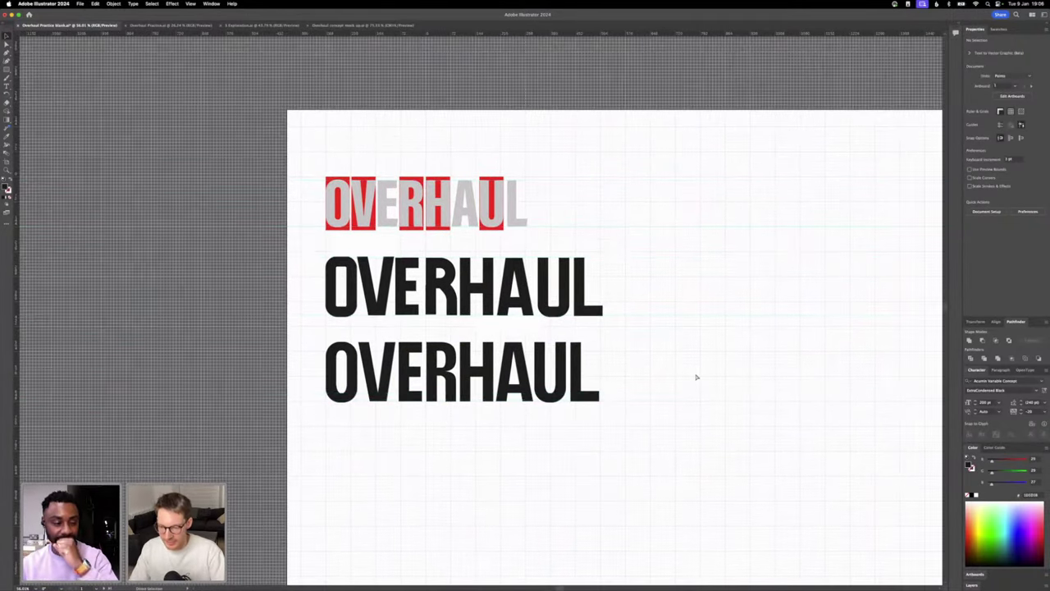
pyautogui.hscroll(3, 696, 376)
pyautogui.scroll(-2, 696, 376)
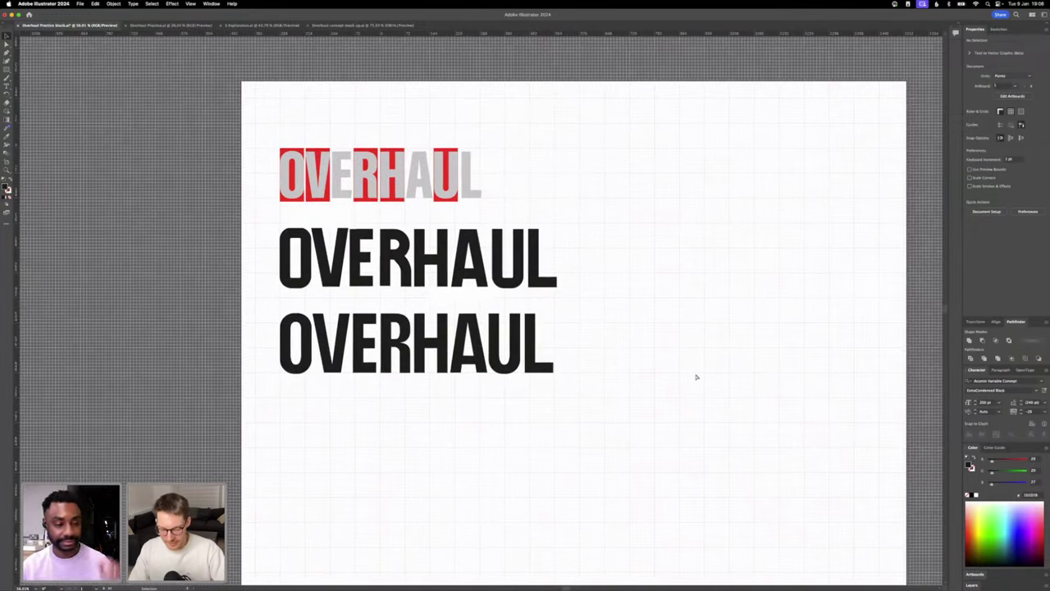
pyautogui.scroll(-3, 602, 350)
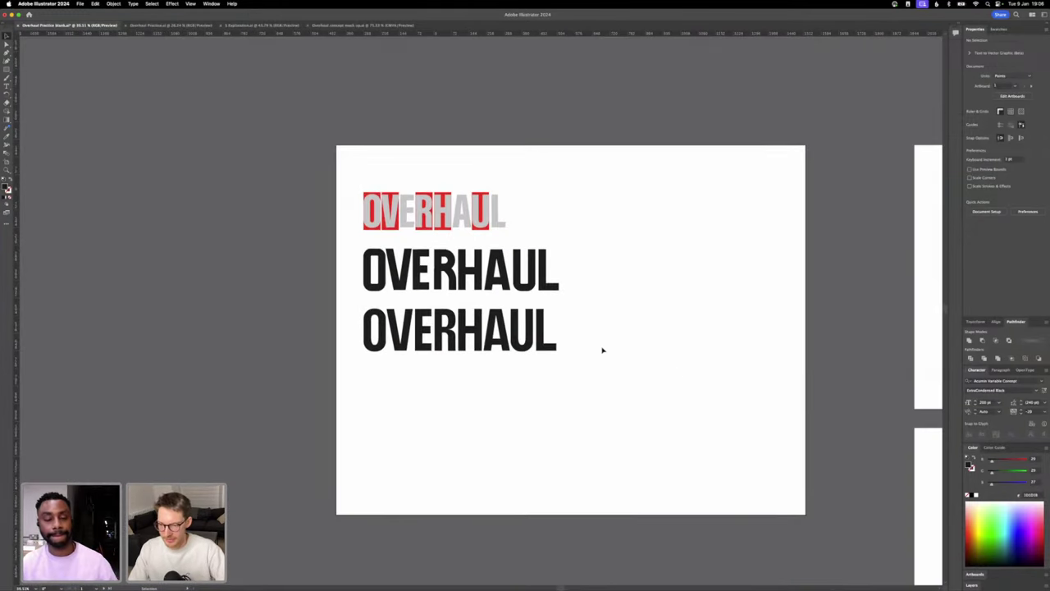
pyautogui.hscroll(1, 602, 351)
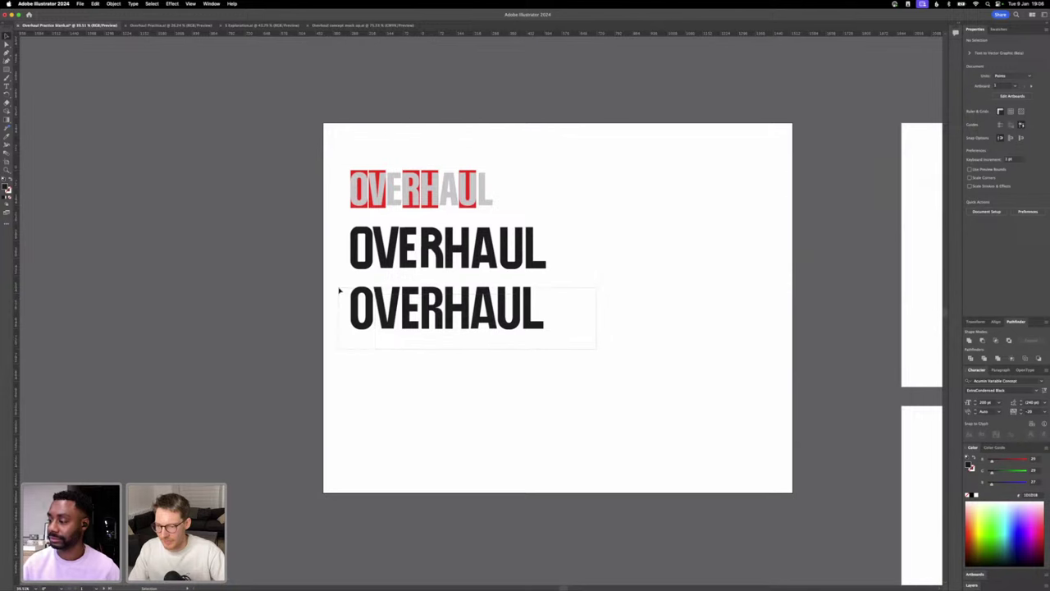
# - Convert the stroke of the second-row A's crossbar to a filled shape with Outline Stroke and unite it with the A
pyautogui.moveTo(340, 289); pyautogui.dragTo(554, 337)
pyautogui.scroll(2, 539, 329)
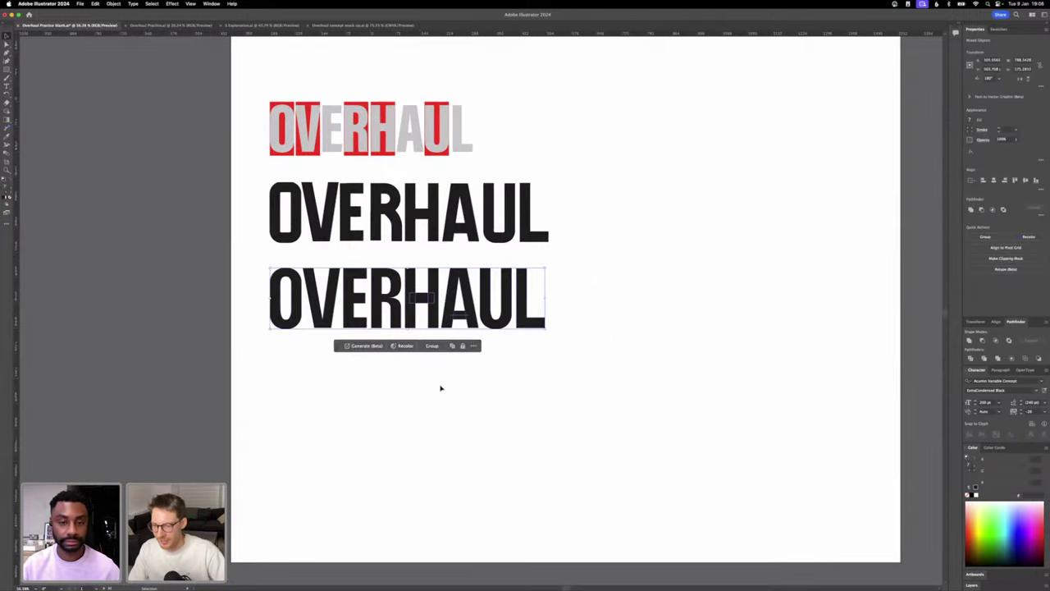
pyautogui.click(438, 381)
pyautogui.scroll(2, 437, 361)
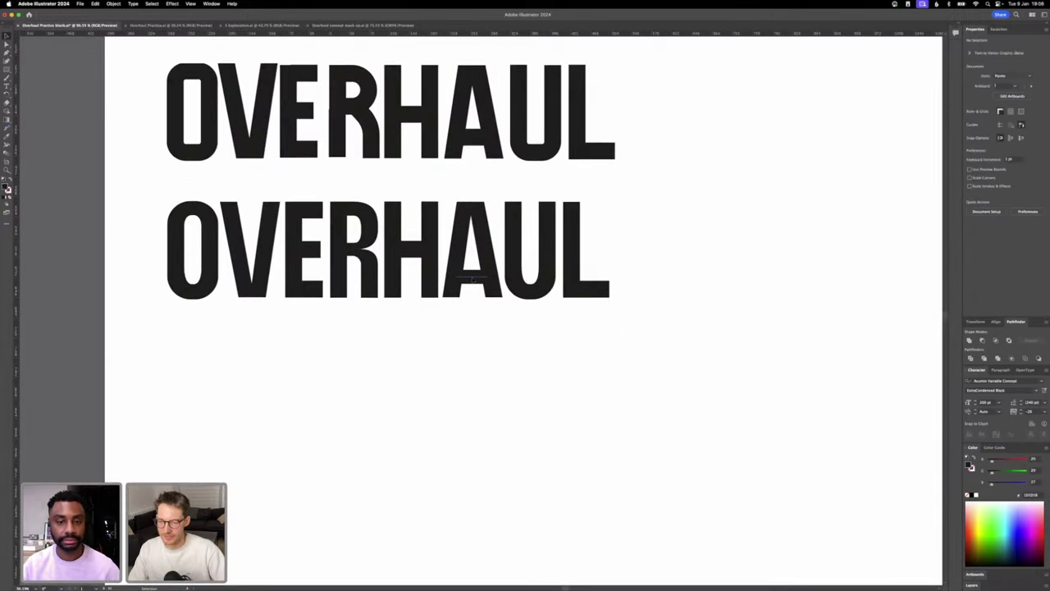
pyautogui.click(470, 278)
pyautogui.scroll(-3, 470, 277)
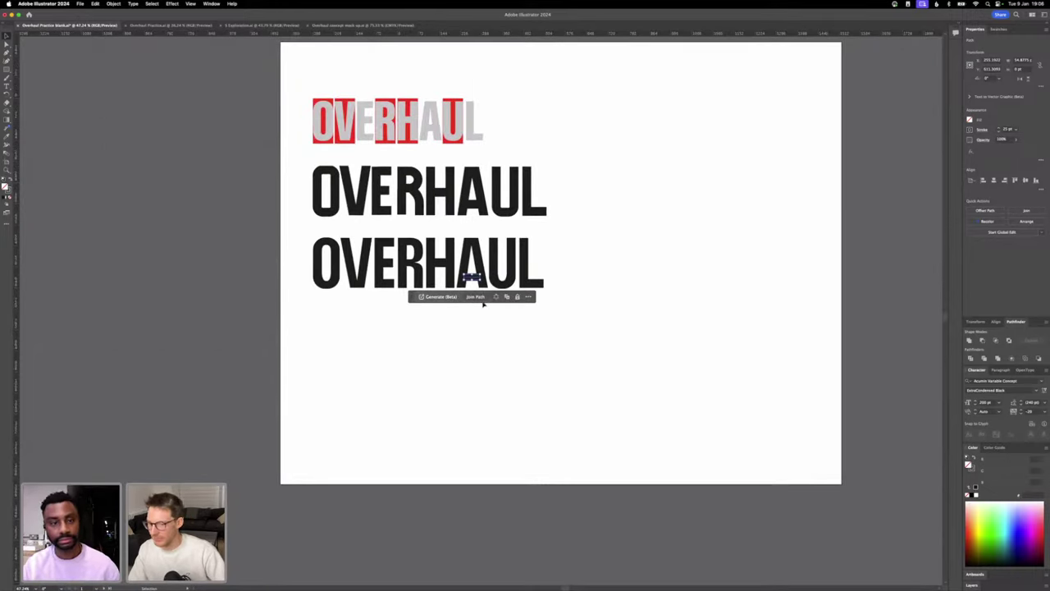
pyautogui.click(114, 4)
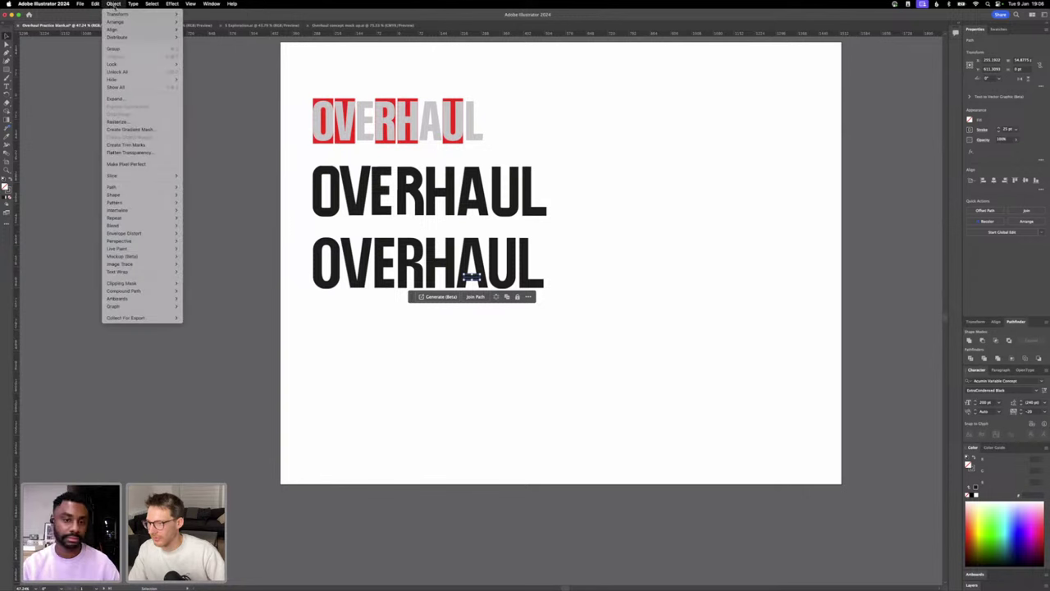
pyautogui.moveTo(168, 187)
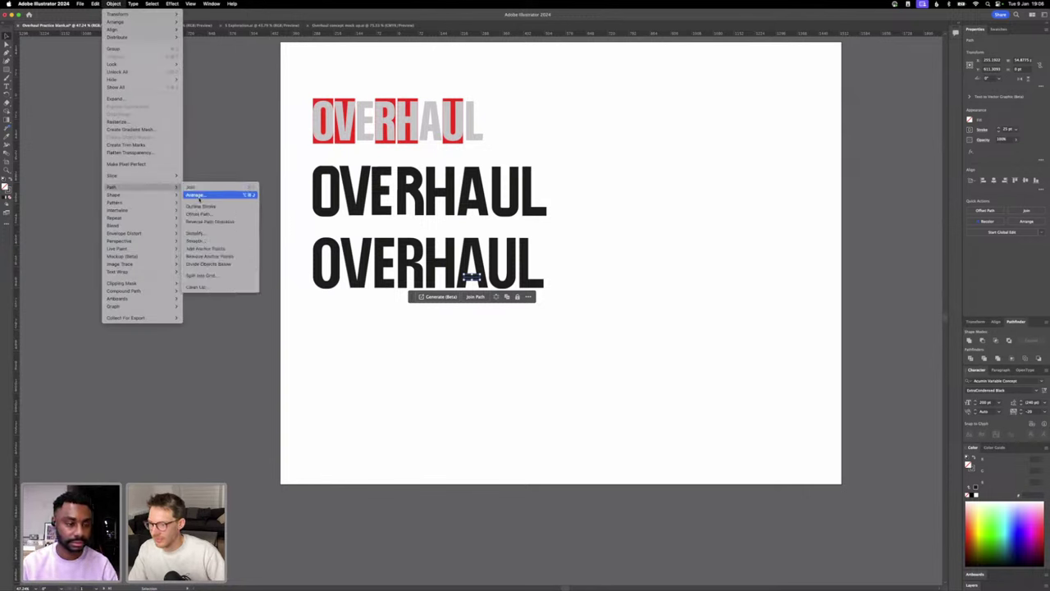
pyautogui.click(200, 206)
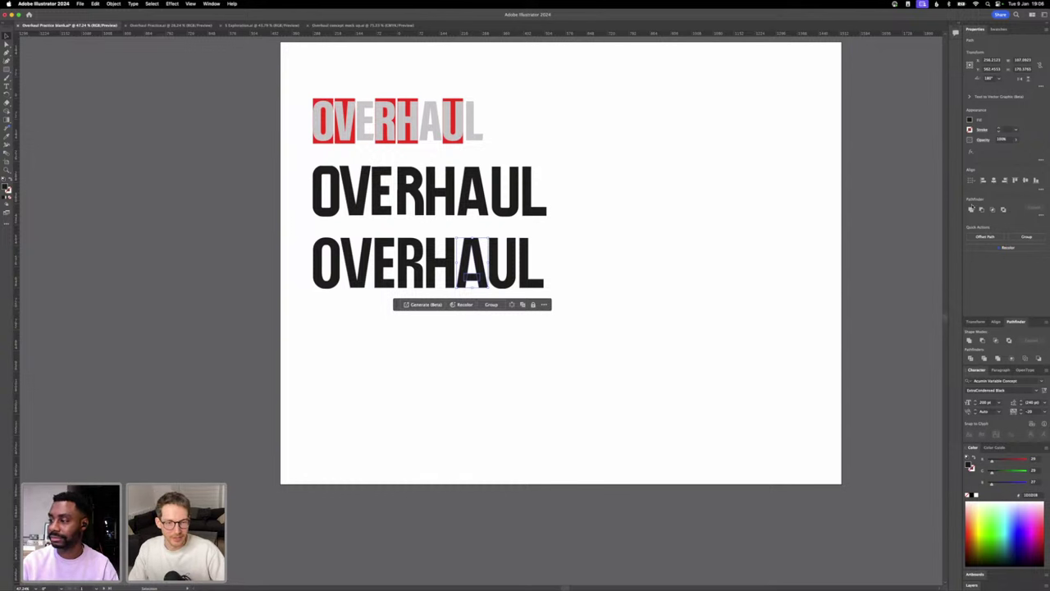
pyautogui.click(645, 338)
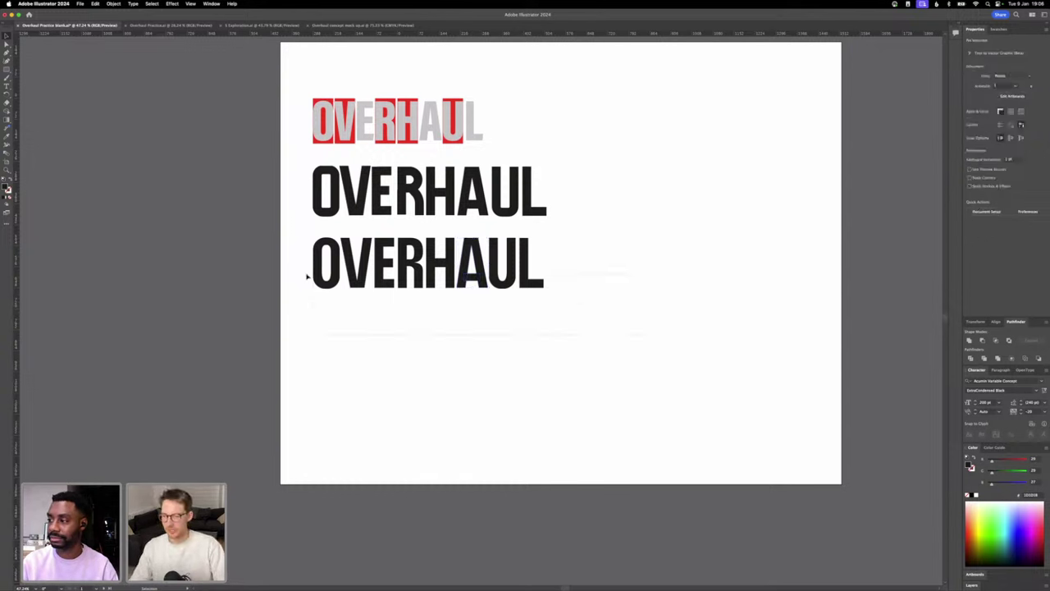
# - Duplicate the whole second black OVERHAUL wordmark straight down to form a new row in the empty area below
pyautogui.moveTo(244, 242); pyautogui.dragTo(244, 238)
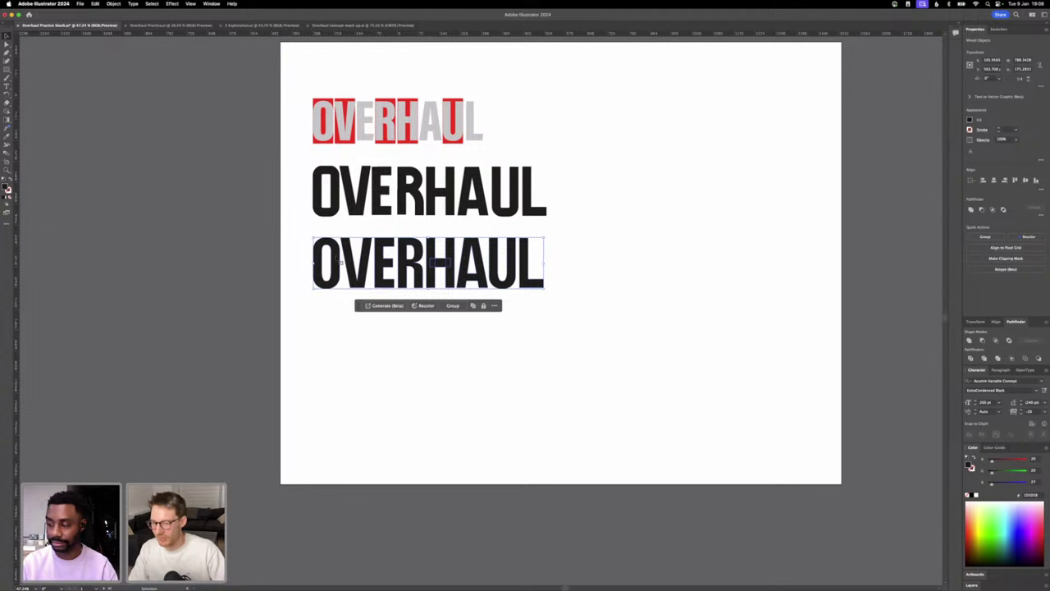
pyautogui.moveTo(339, 261); pyautogui.dragTo(339, 370)
pyautogui.click(440, 418)
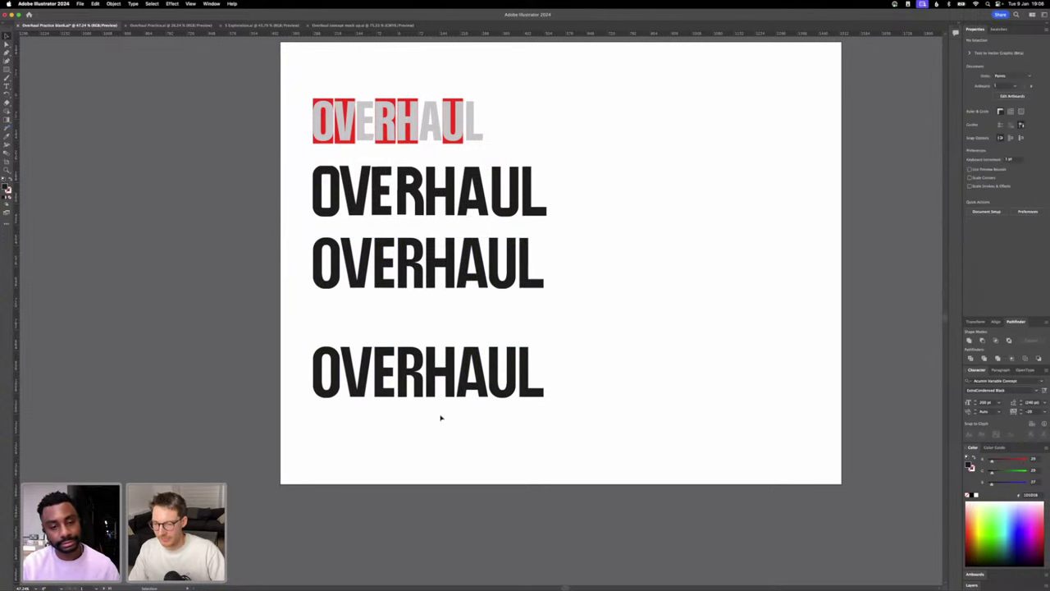
# - Unite the stems and crossbar of the bottom-row H into one shape
pyautogui.click(436, 346)
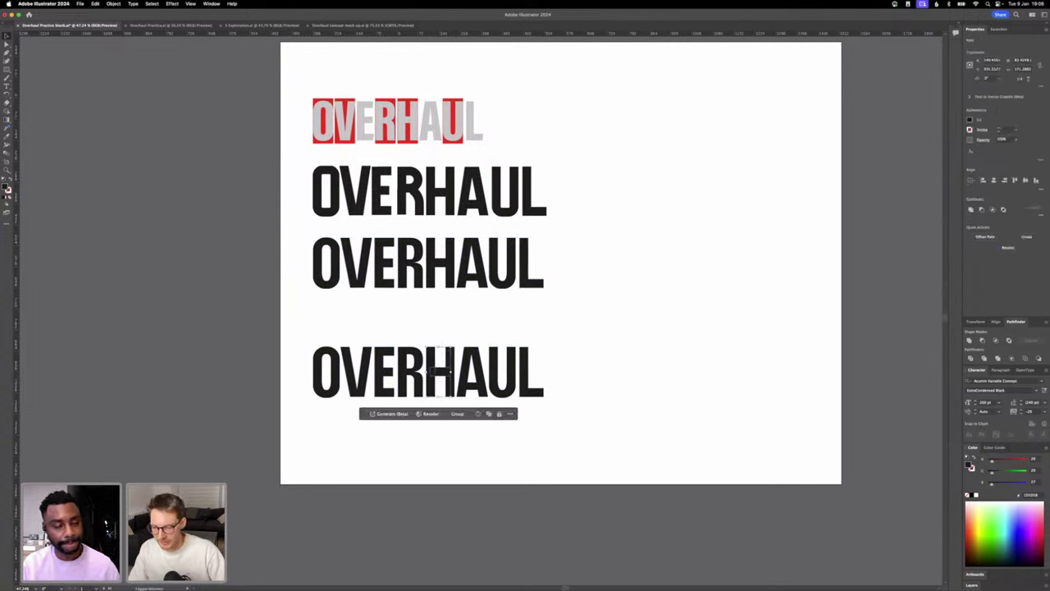
pyautogui.press('super+z')
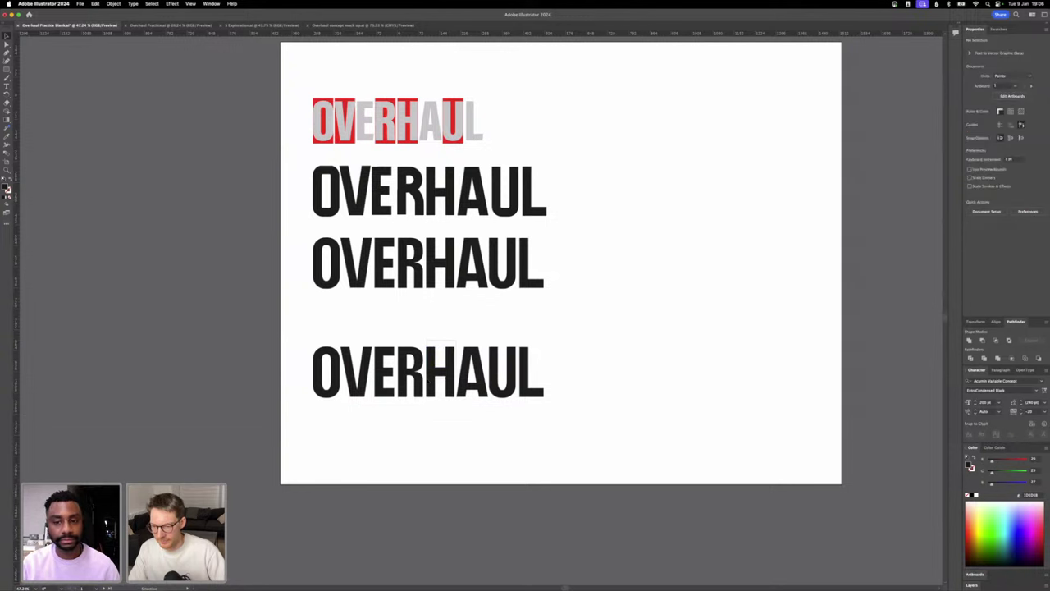
pyautogui.click(432, 380)
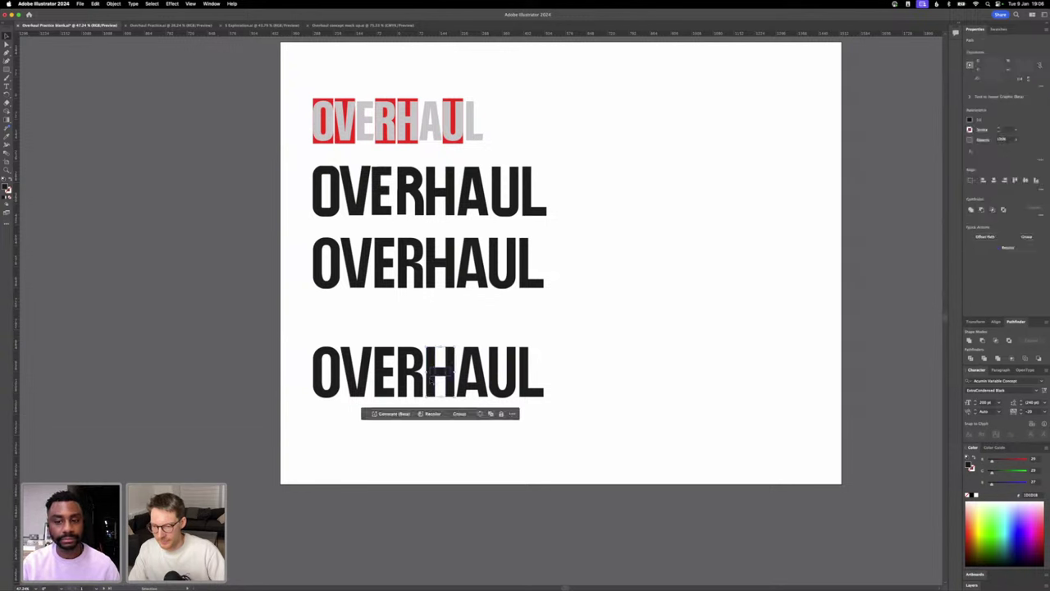
pyautogui.click(969, 340)
pyautogui.scroll(2, 441, 418)
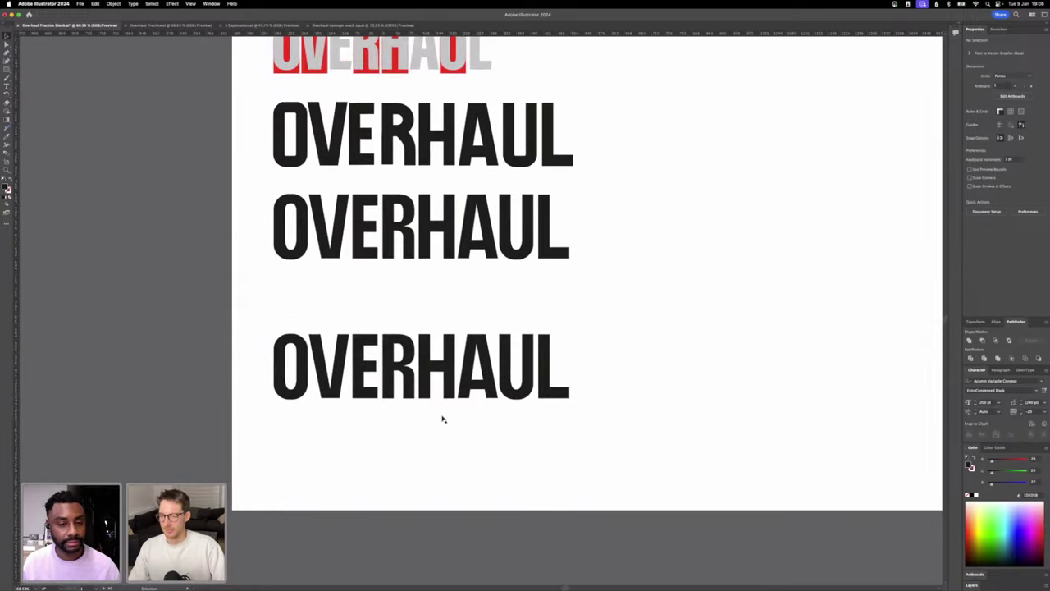
# - Pull the inner anchor point of the bottom-row V down to the baseline so its notch cuts through the full letter
pyautogui.scroll(5, 468, 332)
pyautogui.hscroll(-3, 394, 367)
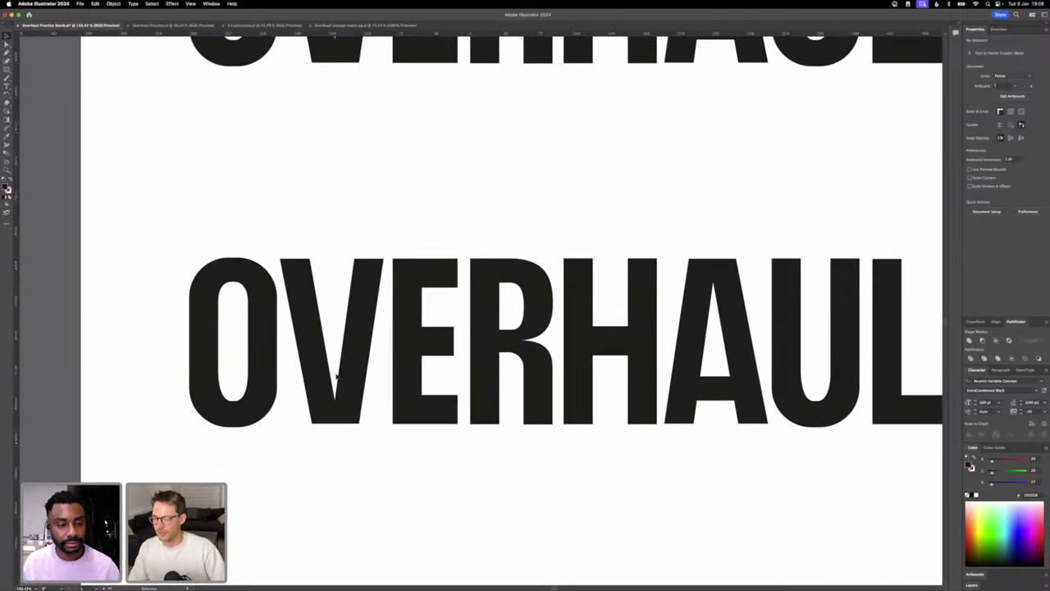
pyautogui.press('a')
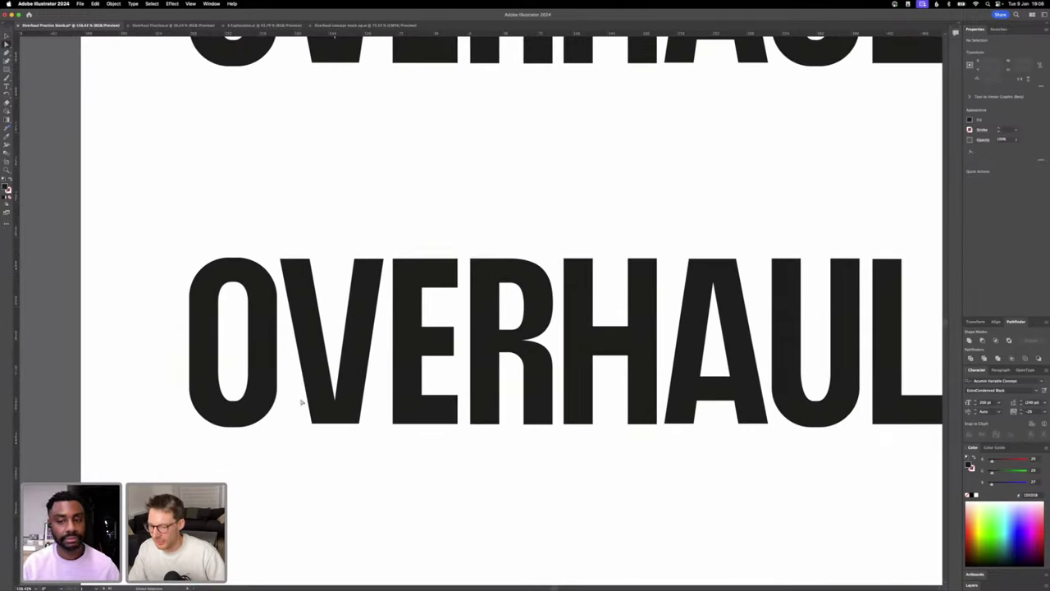
pyautogui.click(335, 425)
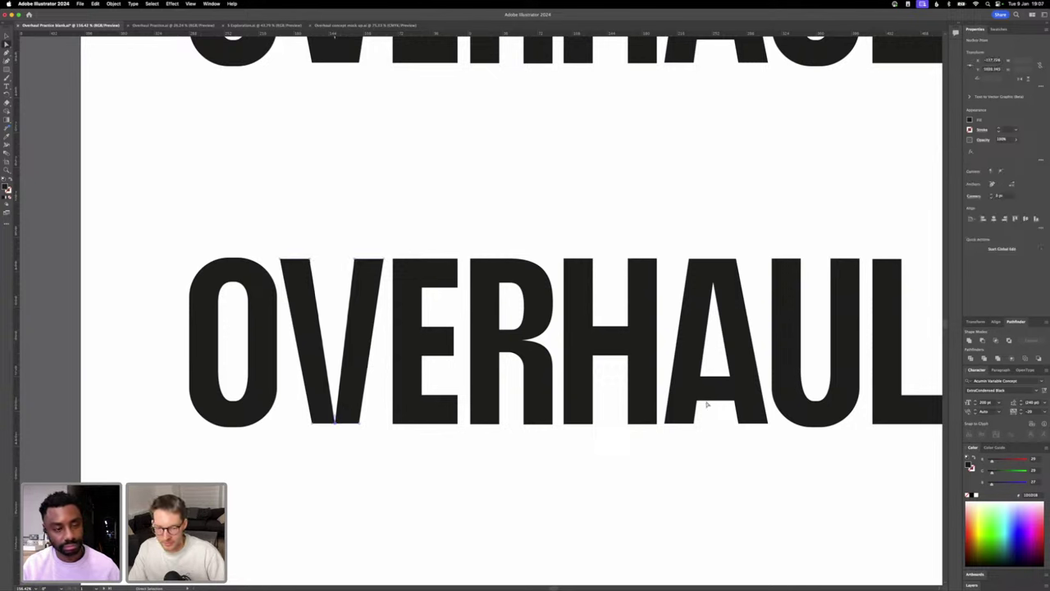
# - Extend the bottom-row R's waist notch inward to the stem's inner edge and adjust the curve handles where bowl and leg meet
pyautogui.click(518, 341)
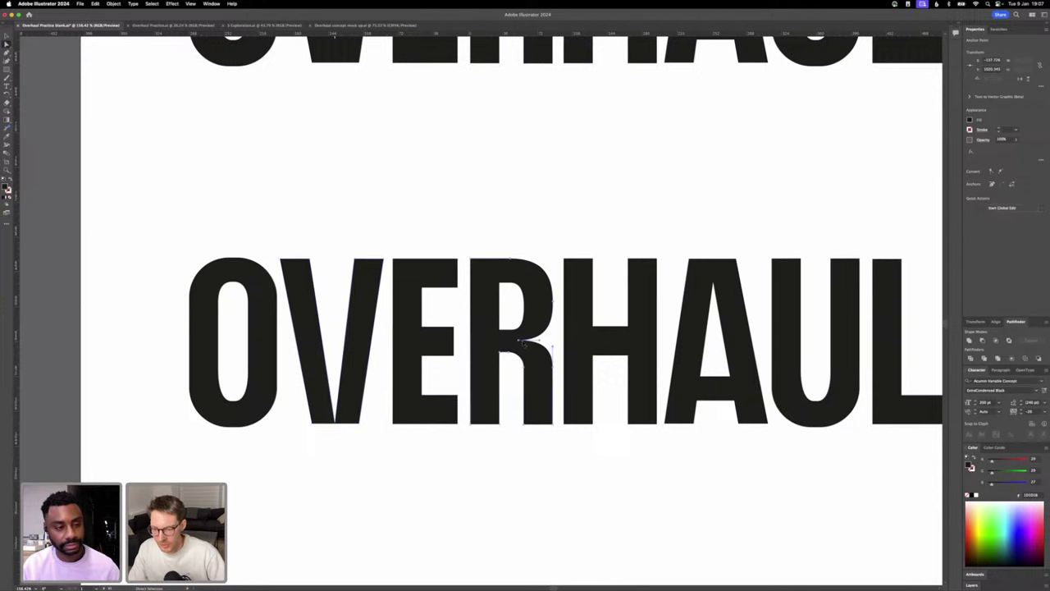
pyautogui.moveTo(518, 342); pyautogui.dragTo(501, 342)
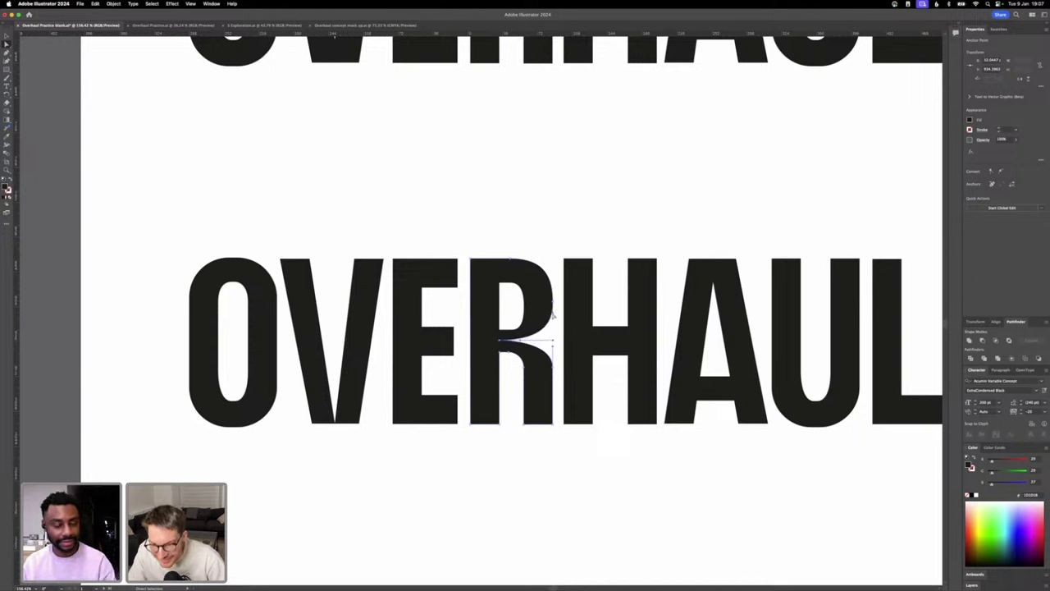
pyautogui.click(554, 325)
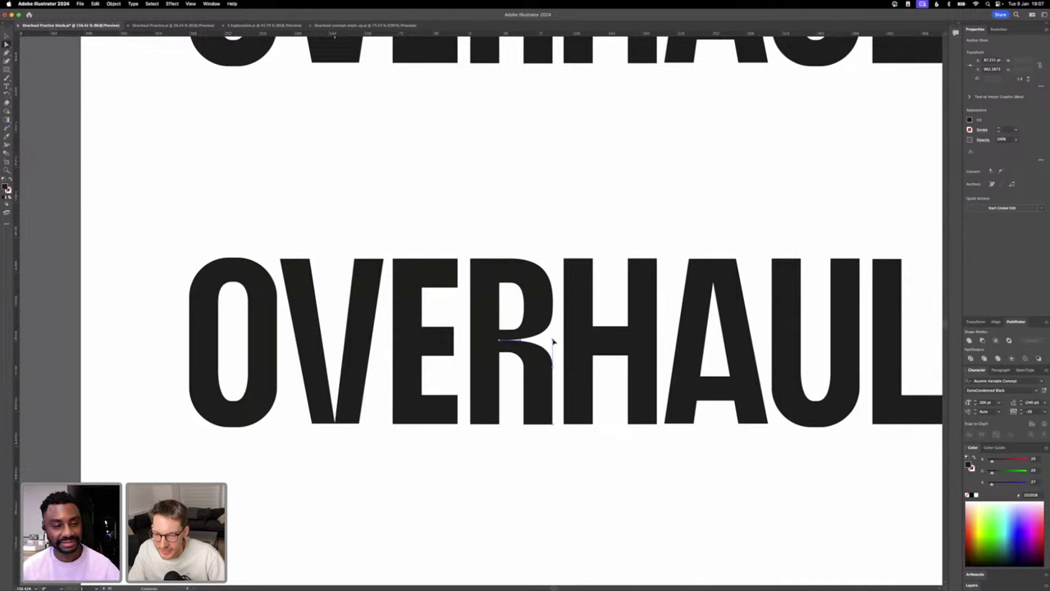
pyautogui.moveTo(553, 342); pyautogui.dragTo(553, 338)
pyautogui.click(555, 313)
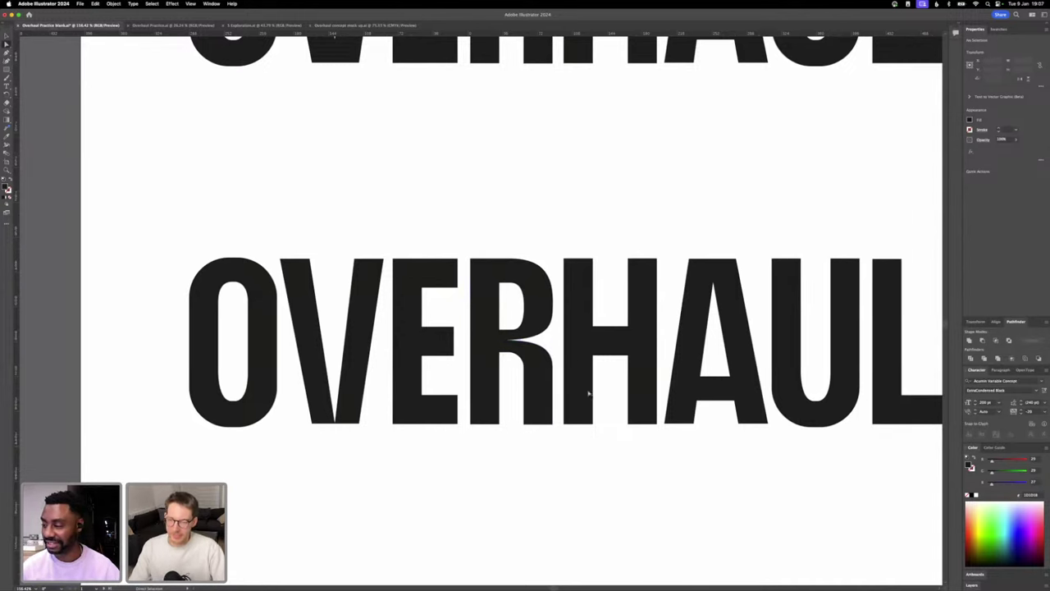
# - Adjust the lower curve handle of the bottom-row R's enclosed counter to reshape the inside of its bowl
pyautogui.scroll(-5, 596, 514)
pyautogui.hscroll(2, 596, 514)
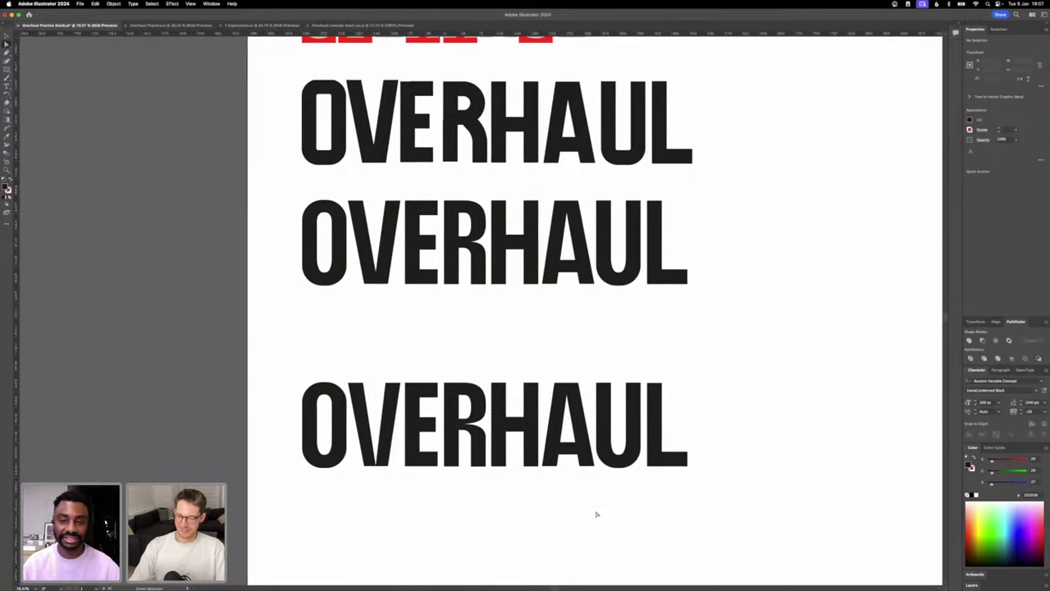
pyautogui.hscroll(1, 596, 514)
pyautogui.scroll(3, 441, 408)
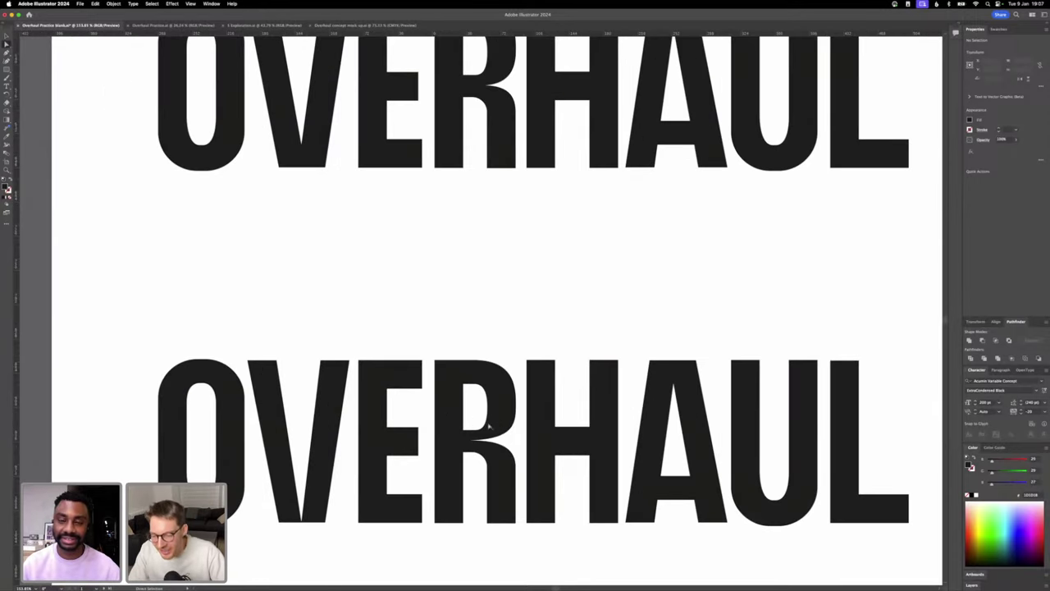
pyautogui.click(484, 425)
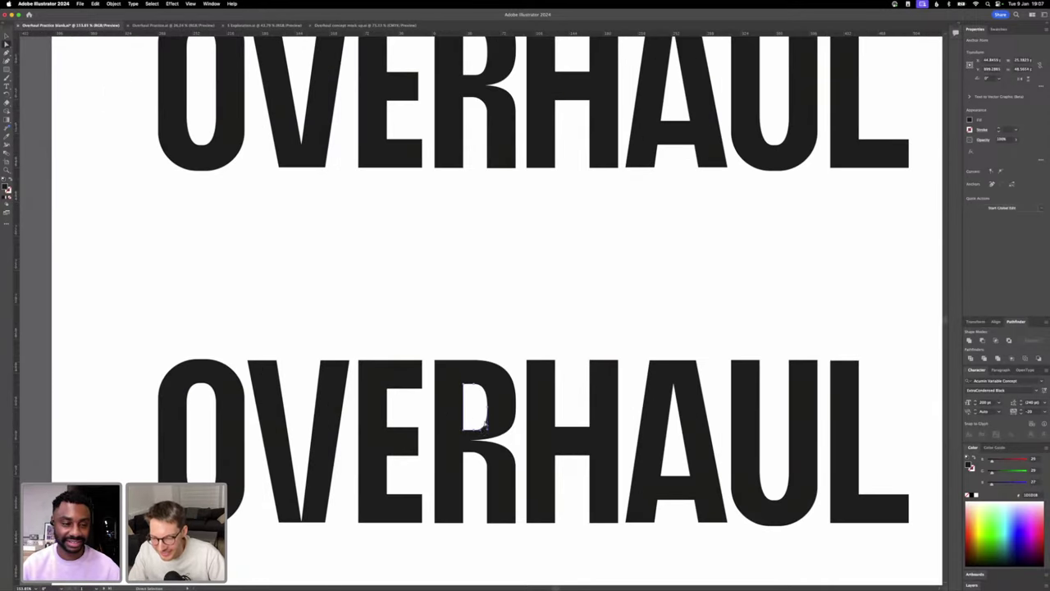
pyautogui.click(470, 430)
pyautogui.moveTo(487, 429); pyautogui.dragTo(488, 422)
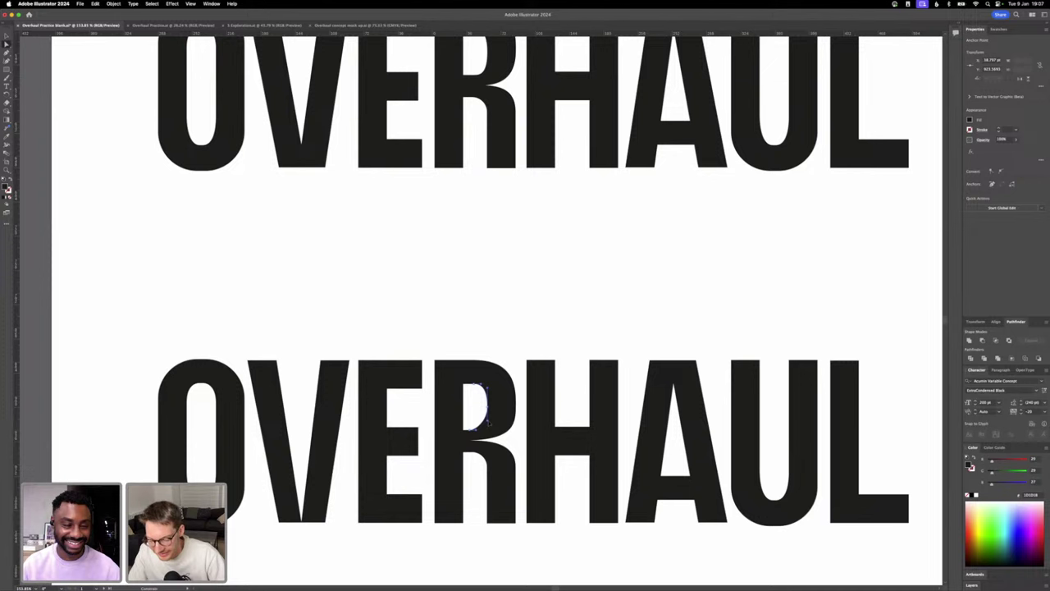
pyautogui.click(510, 355)
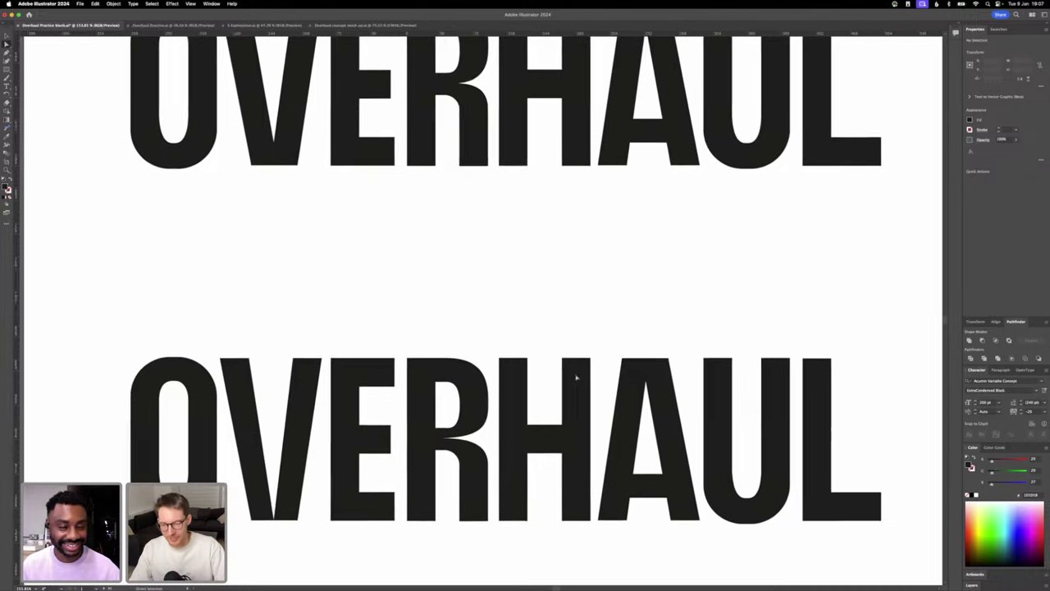
# - Pull the apex of the bottom-row A's counter up to the letter's top edge so it splits the peak
pyautogui.hscroll(5, 577, 375)
pyautogui.scroll(-3, 577, 375)
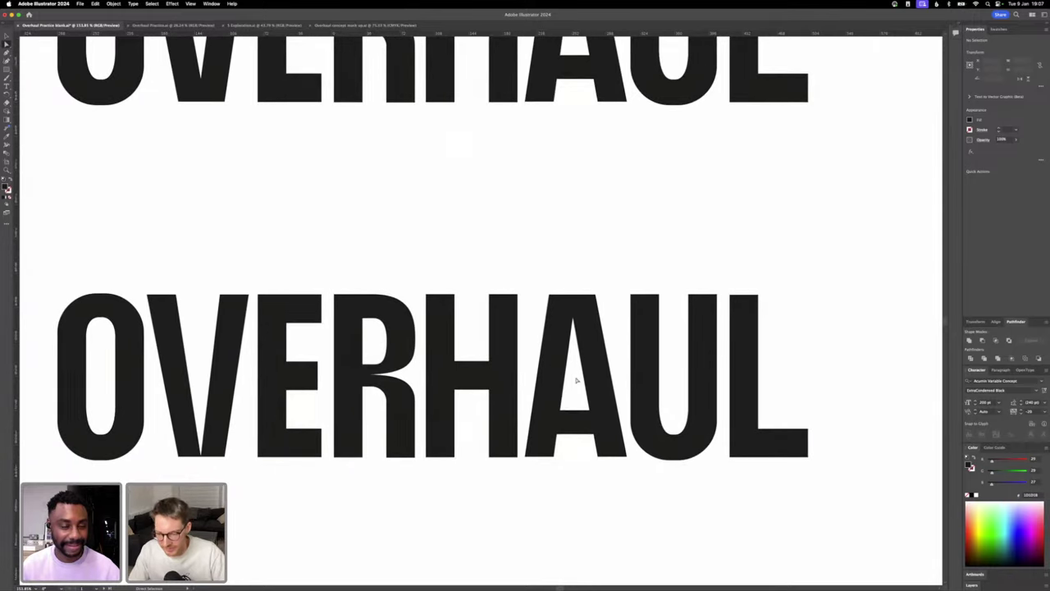
pyautogui.click(573, 320)
pyautogui.moveTo(572, 320); pyautogui.dragTo(573, 297)
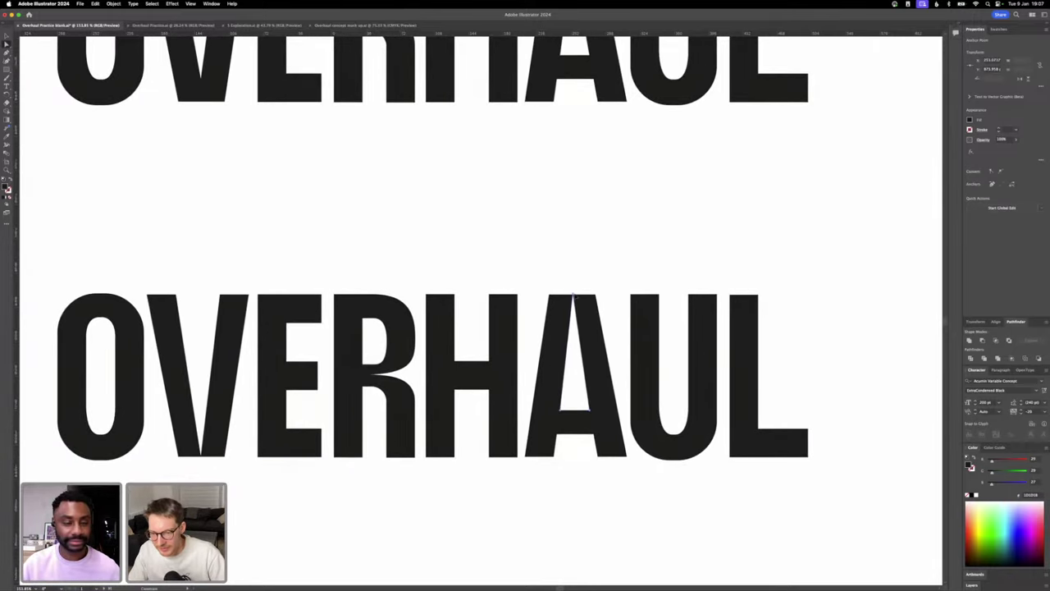
pyautogui.click(575, 287)
# - Extend the rounded inner end of the bottom-row U's counter down to the letter's bottom edge
pyautogui.scroll(-5, 575, 286)
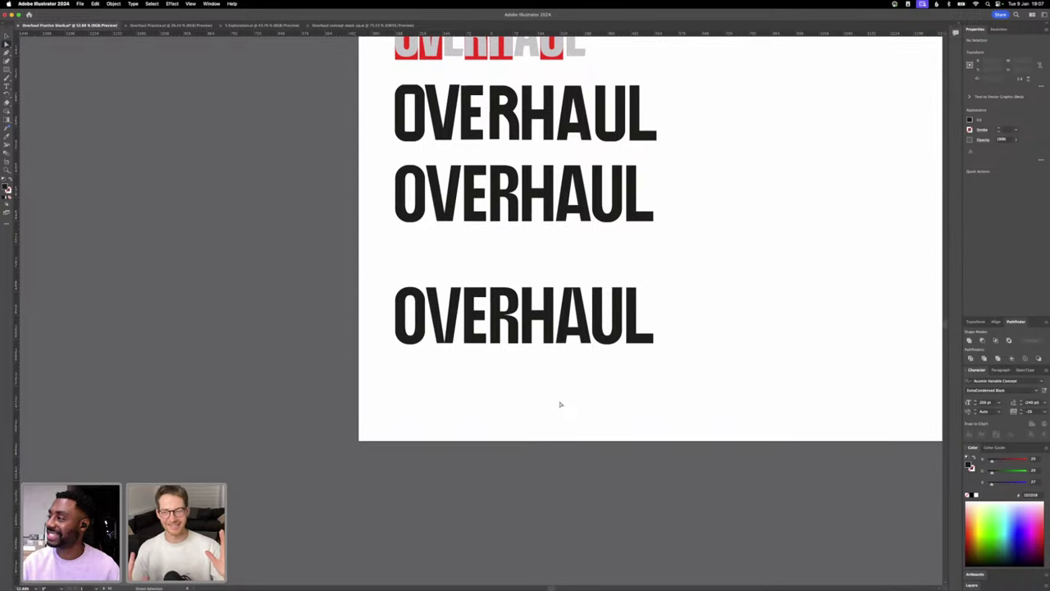
pyautogui.scroll(5, 607, 358)
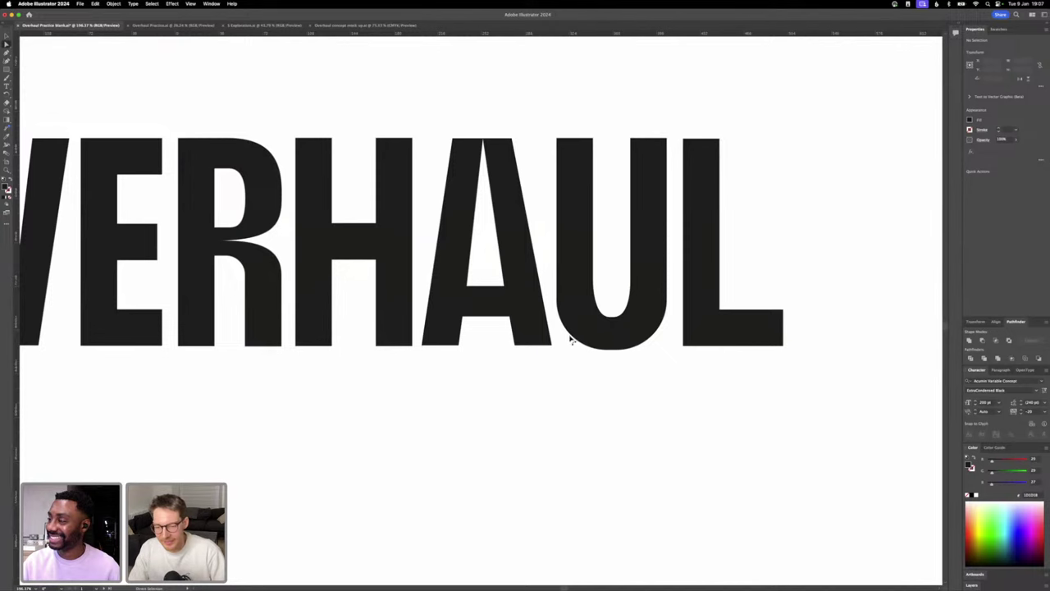
pyautogui.click(581, 338)
pyautogui.scroll(-5, 581, 338)
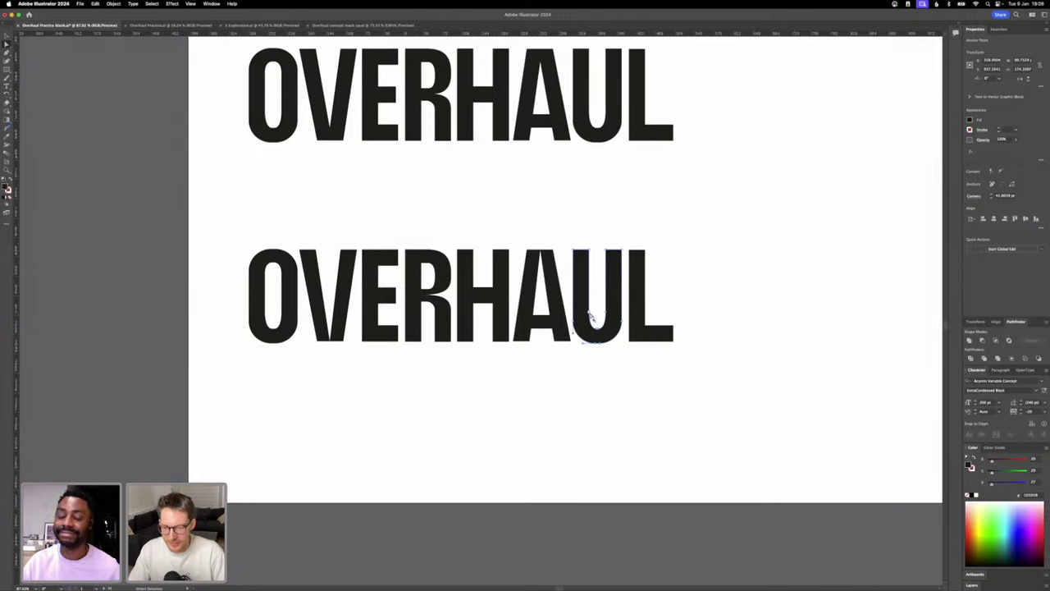
pyautogui.click(589, 313)
pyautogui.scroll(3, 597, 326)
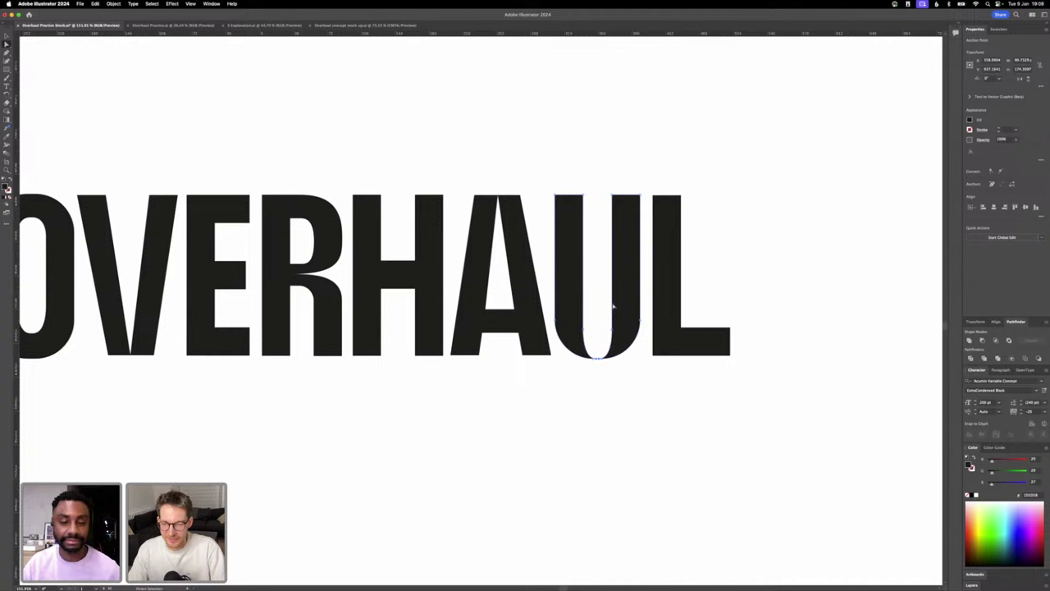
pyautogui.click(617, 426)
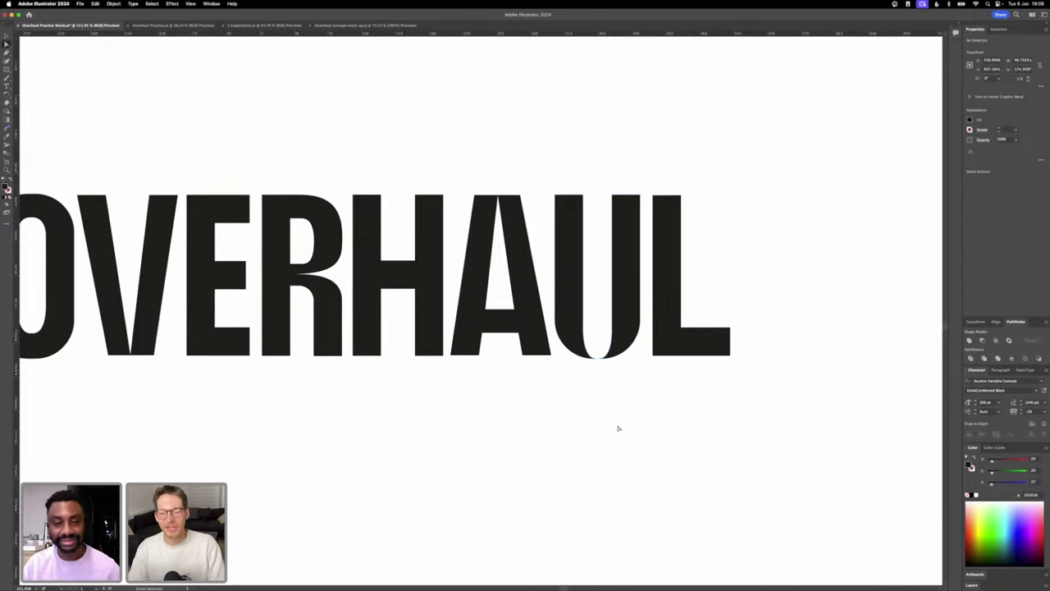
# - Raise the lower edge of the bottom-row R's counter and adjust its curve handles to smooth the bowl's inside
pyautogui.scroll(-3, 618, 427)
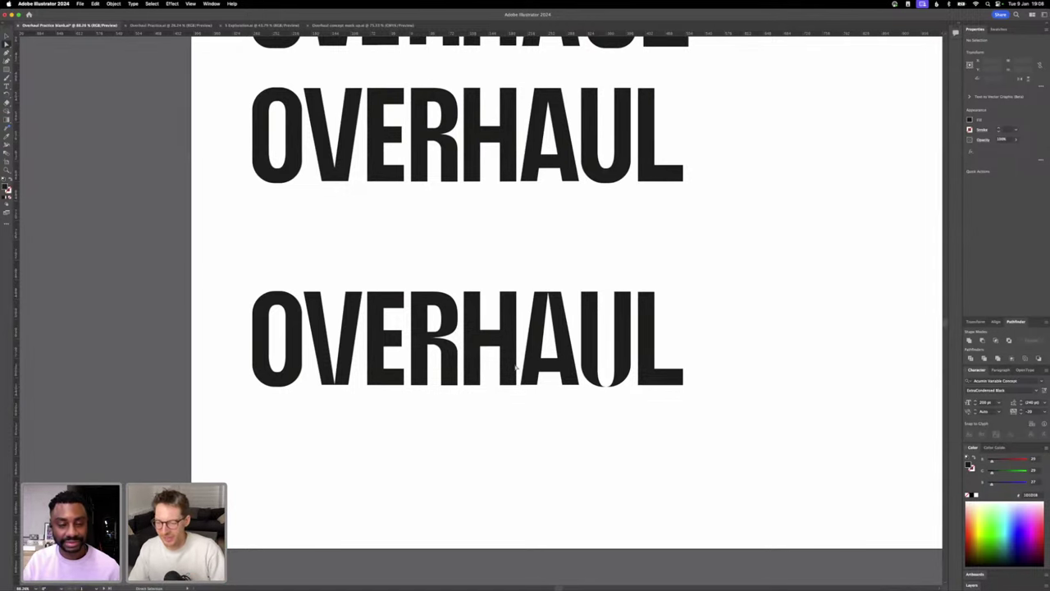
pyautogui.hscroll(-2, 516, 368)
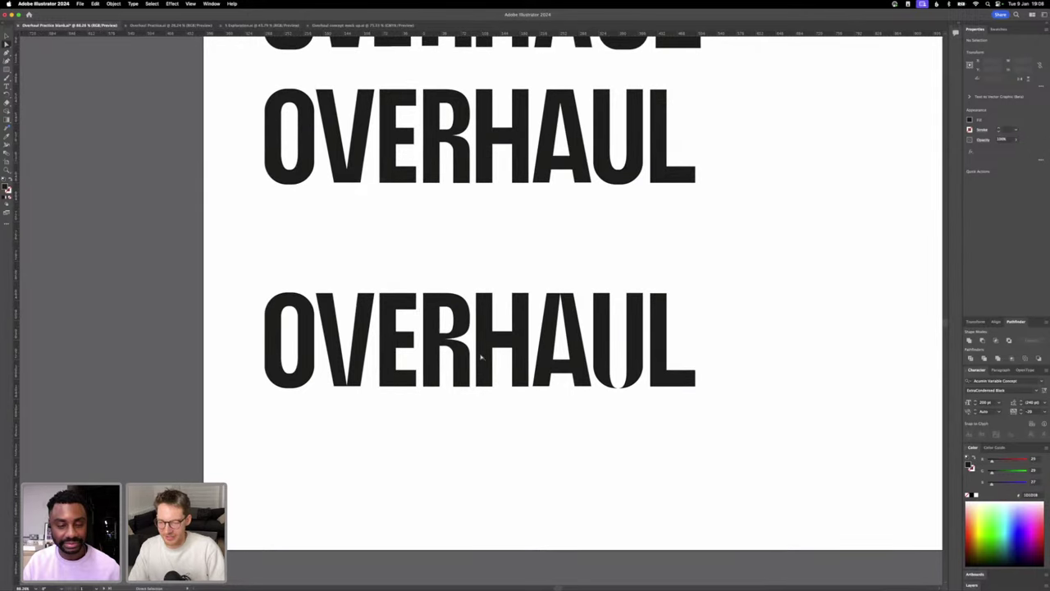
pyautogui.click(440, 330)
pyautogui.scroll(3, 440, 331)
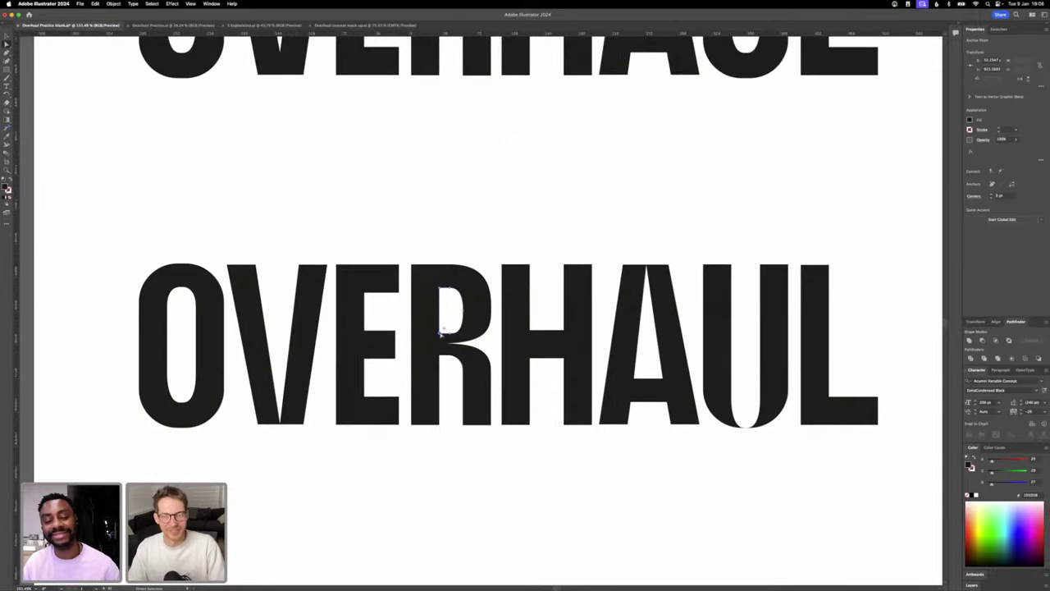
pyautogui.keyDown('shift'); pyautogui.click(451, 335); pyautogui.keyUp('shift')
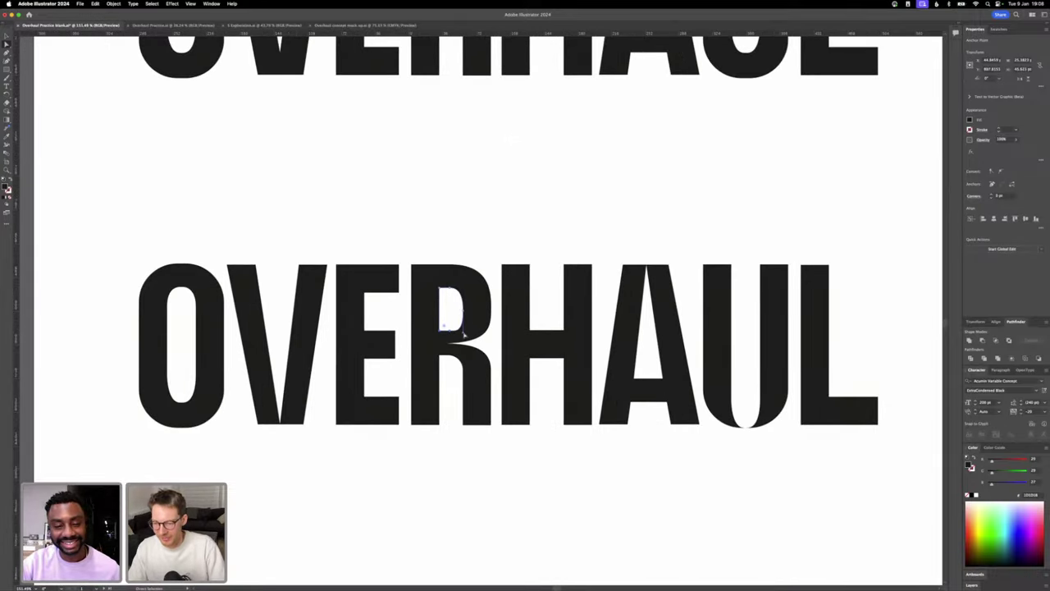
pyautogui.moveTo(463, 332); pyautogui.dragTo(465, 324)
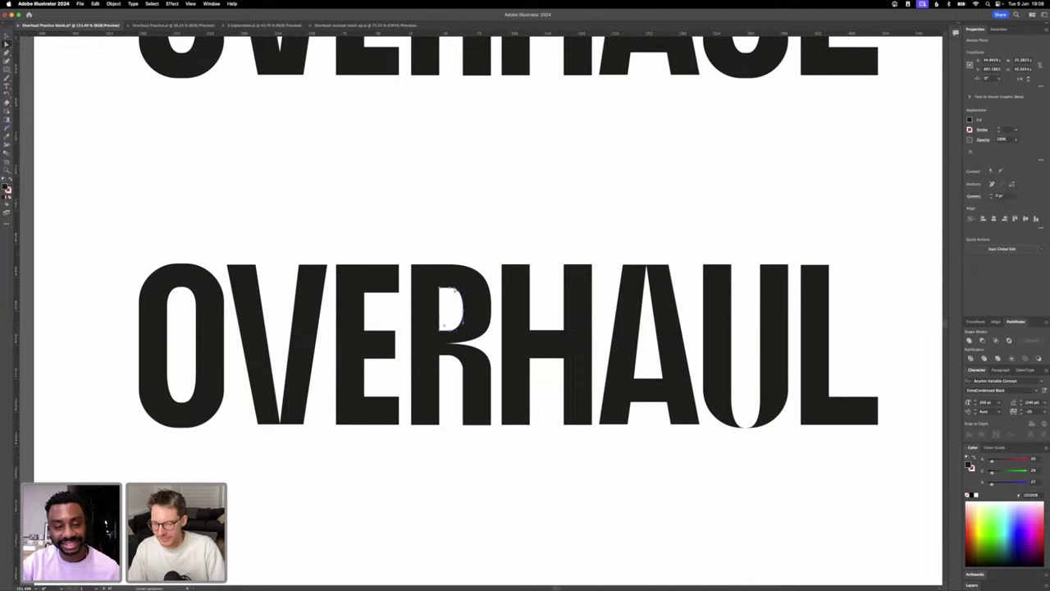
pyautogui.click(451, 287)
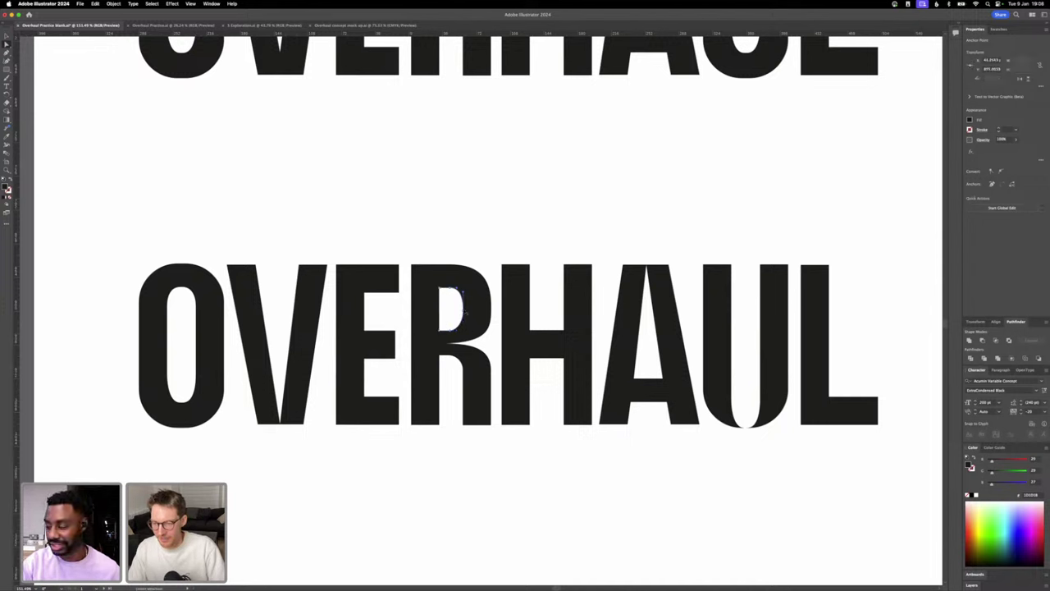
pyautogui.moveTo(464, 313); pyautogui.dragTo(466, 296)
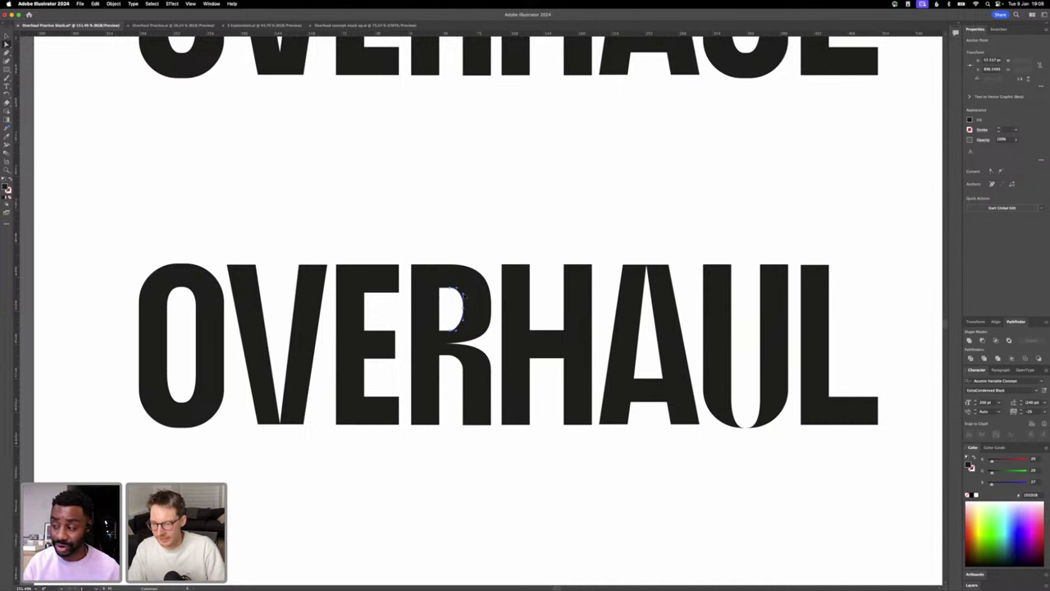
pyautogui.click(503, 435)
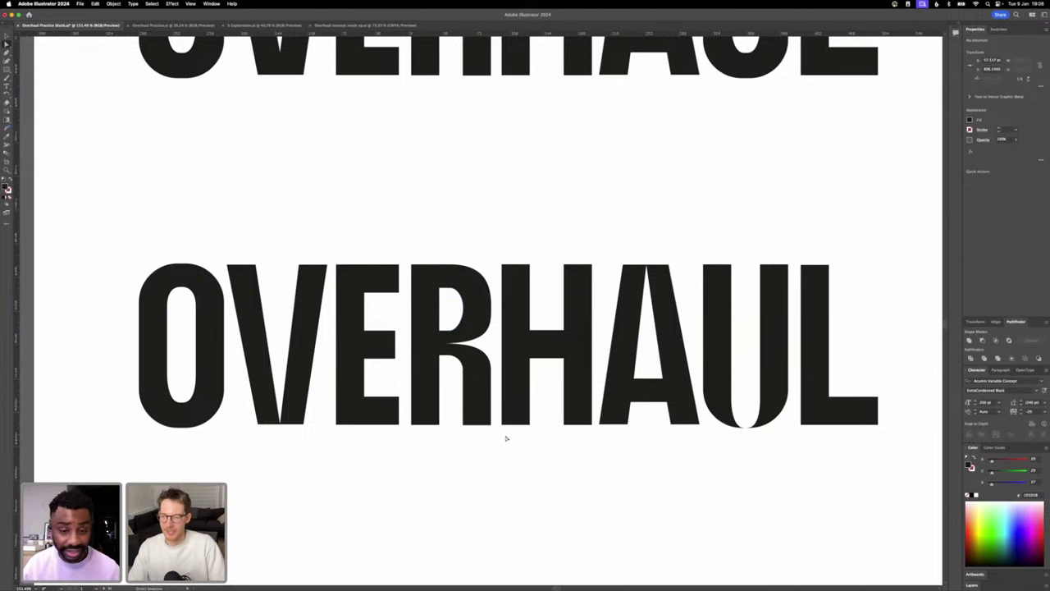
# - Round the two lower corners of the bottom-row A's counter fully, turning its flat base into a curve
pyautogui.scroll(-5, 503, 436)
pyautogui.scroll(5, 506, 439)
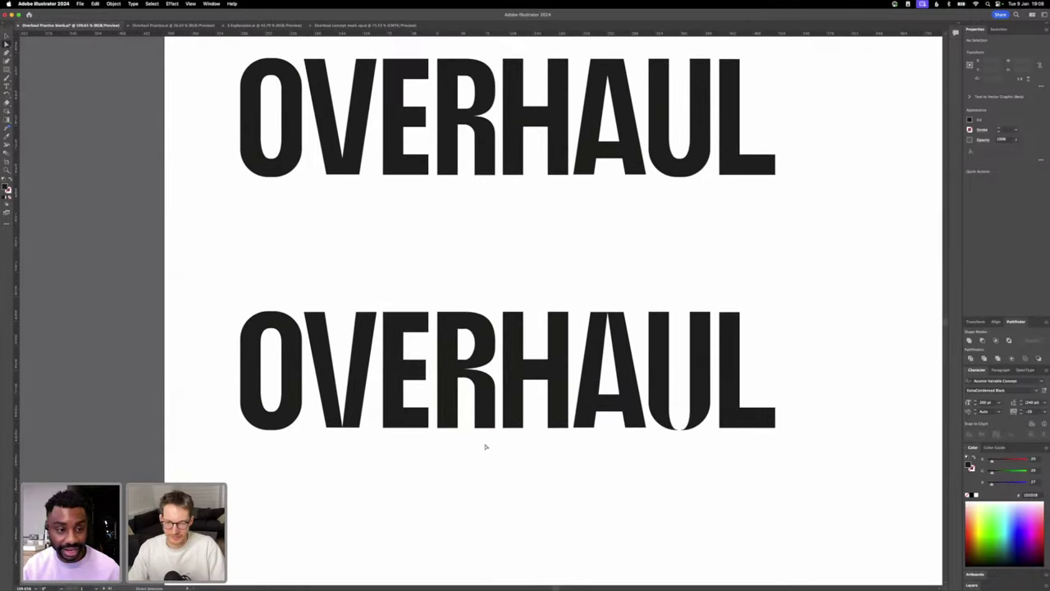
pyautogui.hscroll(3, 485, 443)
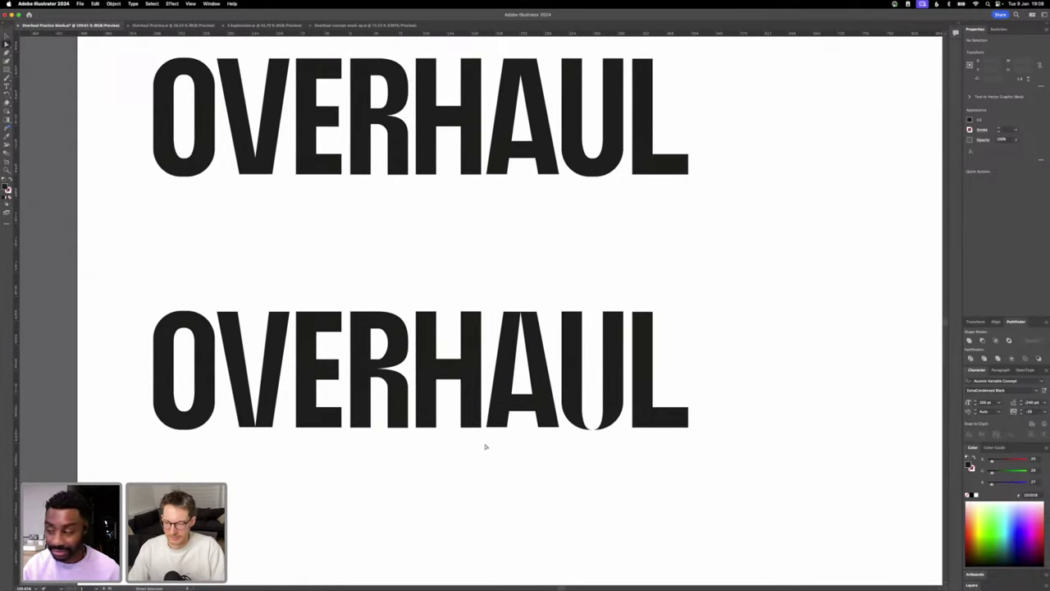
pyautogui.click(513, 397)
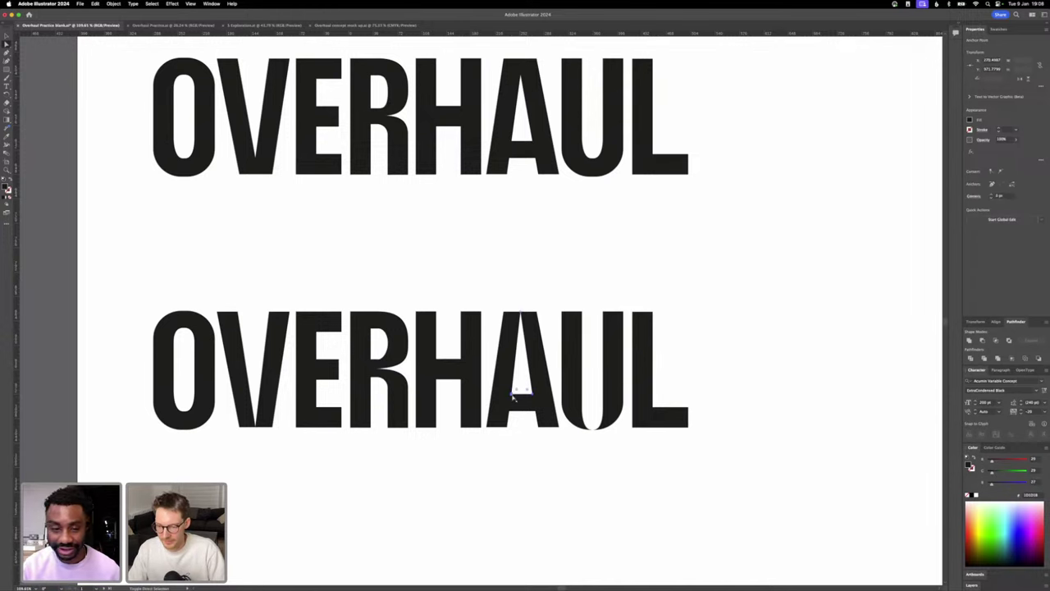
pyautogui.moveTo(517, 389); pyautogui.dragTo(537, 362)
pyautogui.click(553, 325)
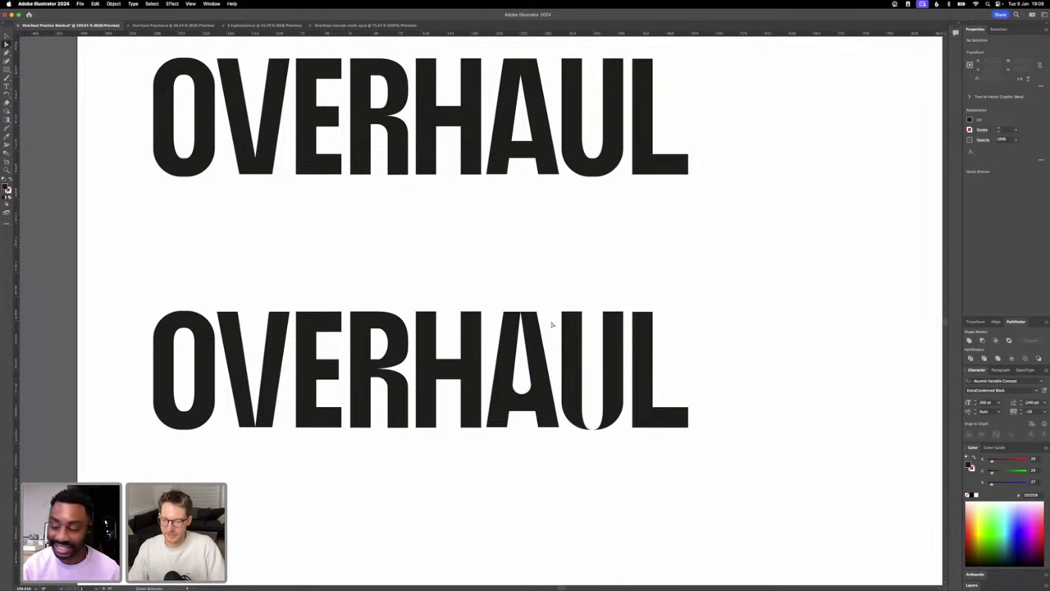
# - Compare the customised bottom-row letters with the wordmark above, checking the notches in the R, A and U
pyautogui.scroll(-2, 551, 325)
pyautogui.hscroll(-3, 534, 329)
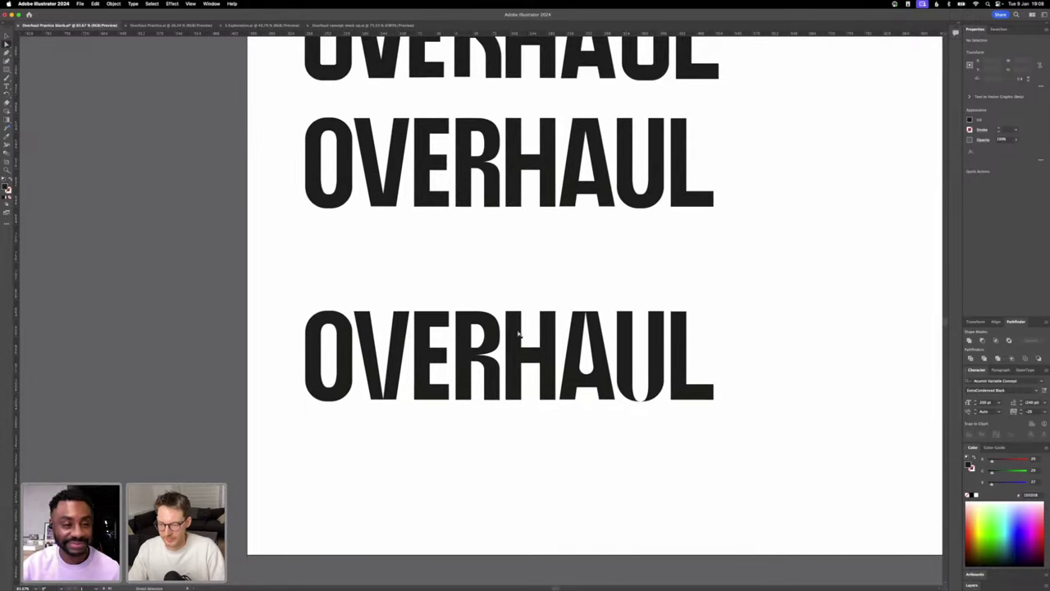
pyautogui.hscroll(3, 518, 333)
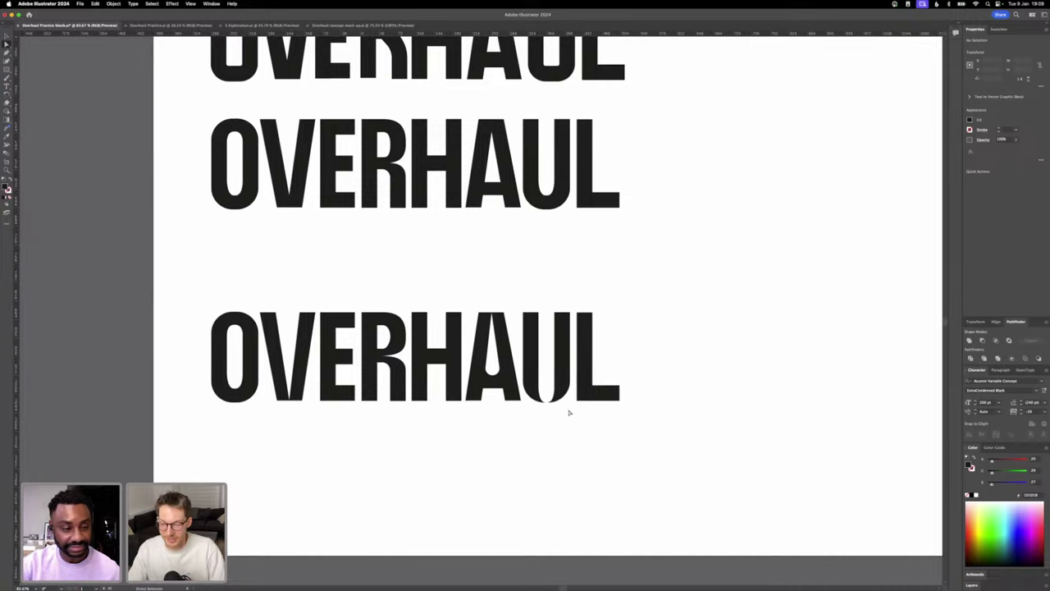
pyautogui.scroll(3, 568, 412)
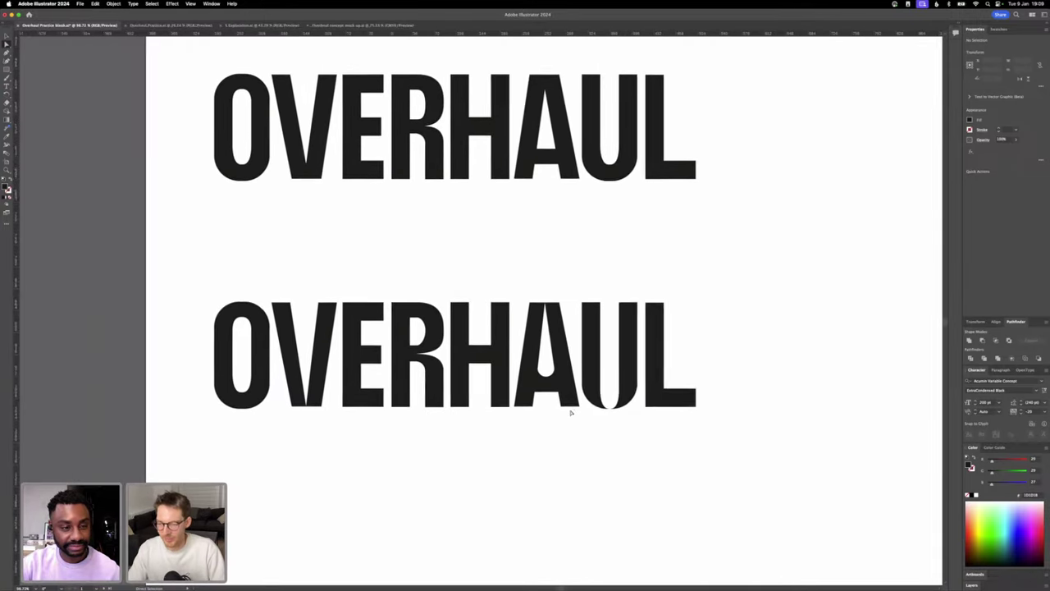
pyautogui.hscroll(1, 571, 412)
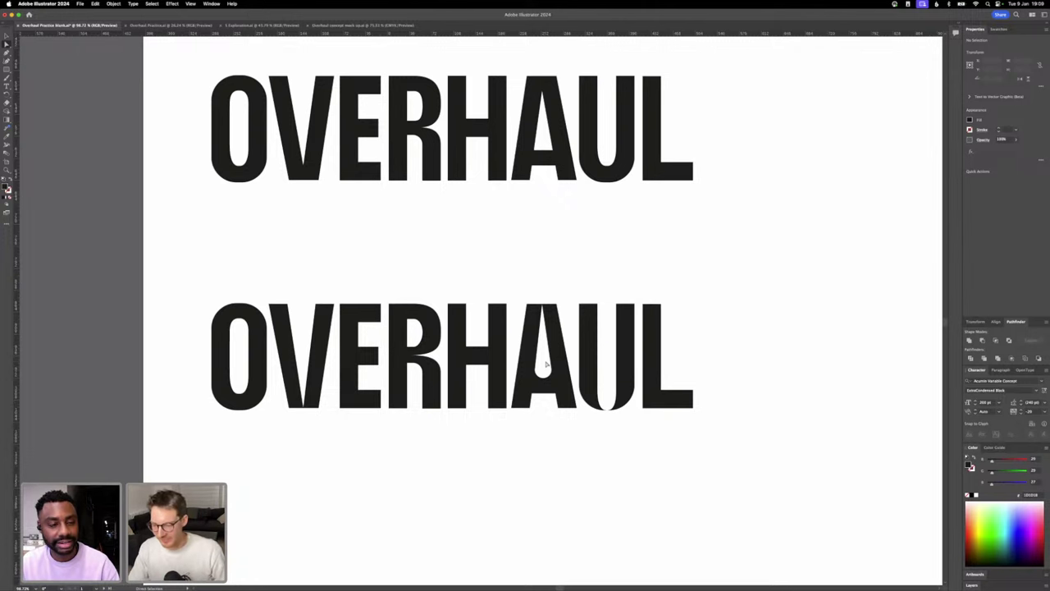
pyautogui.scroll(2, 406, 344)
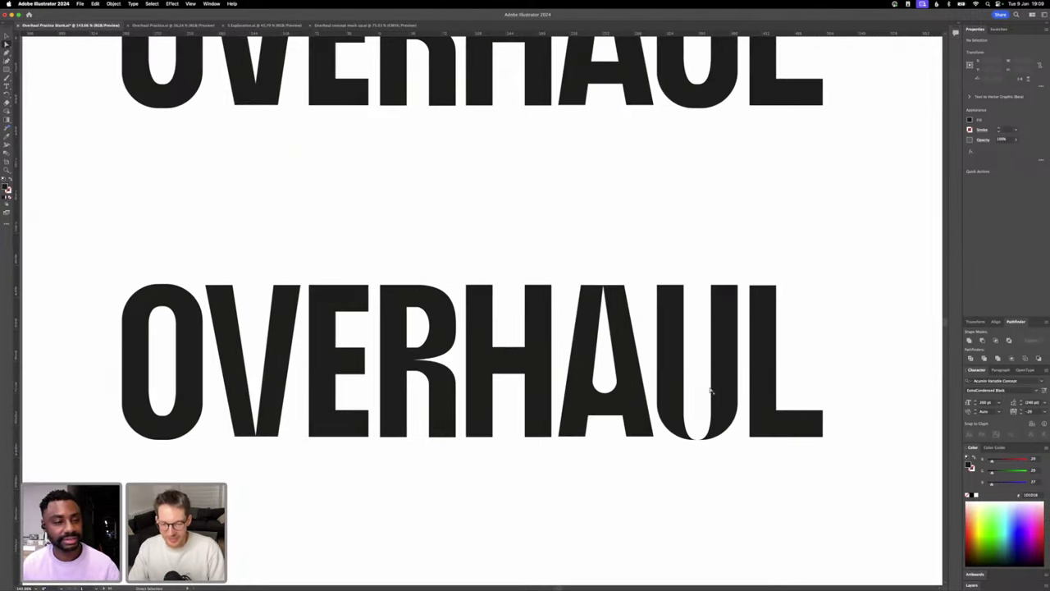
pyautogui.scroll(-2, 711, 439)
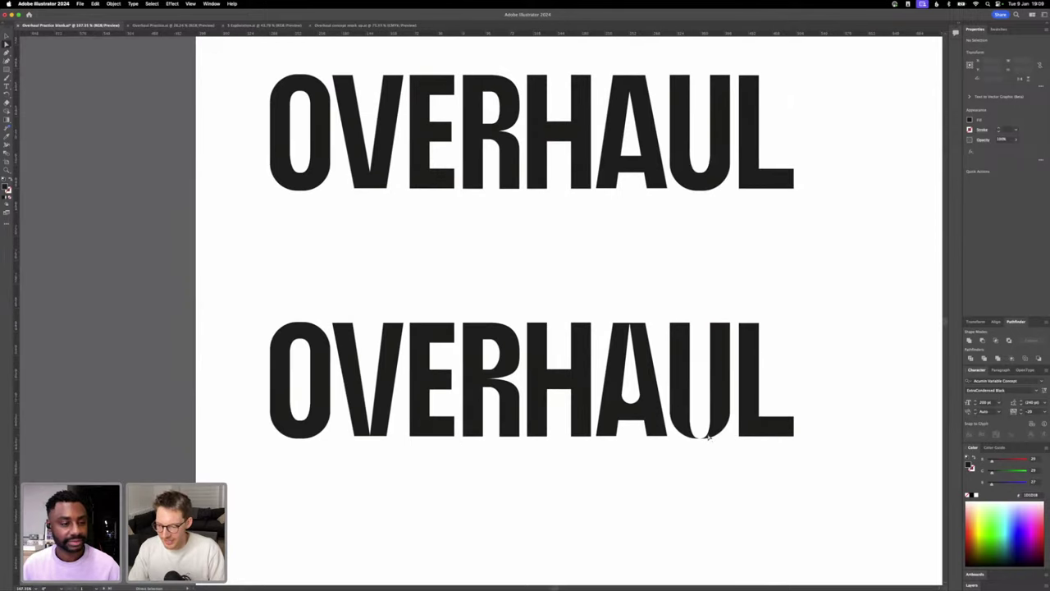
pyautogui.click(484, 380)
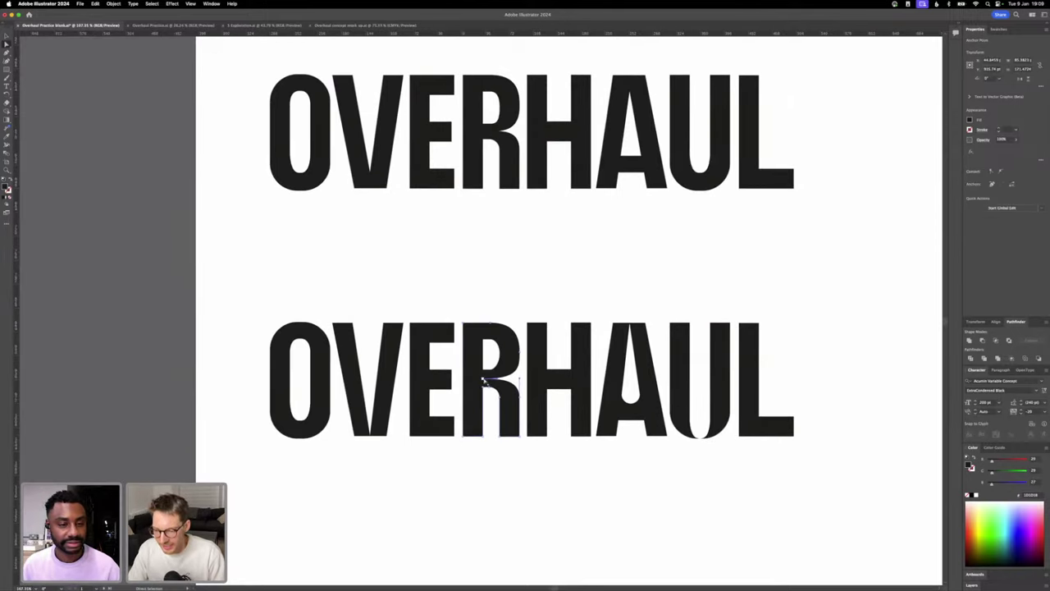
# - In outline view, stretch the top of the bottom-row O's counter upward until it meets the letter's outer top edge
pyautogui.click(301, 343)
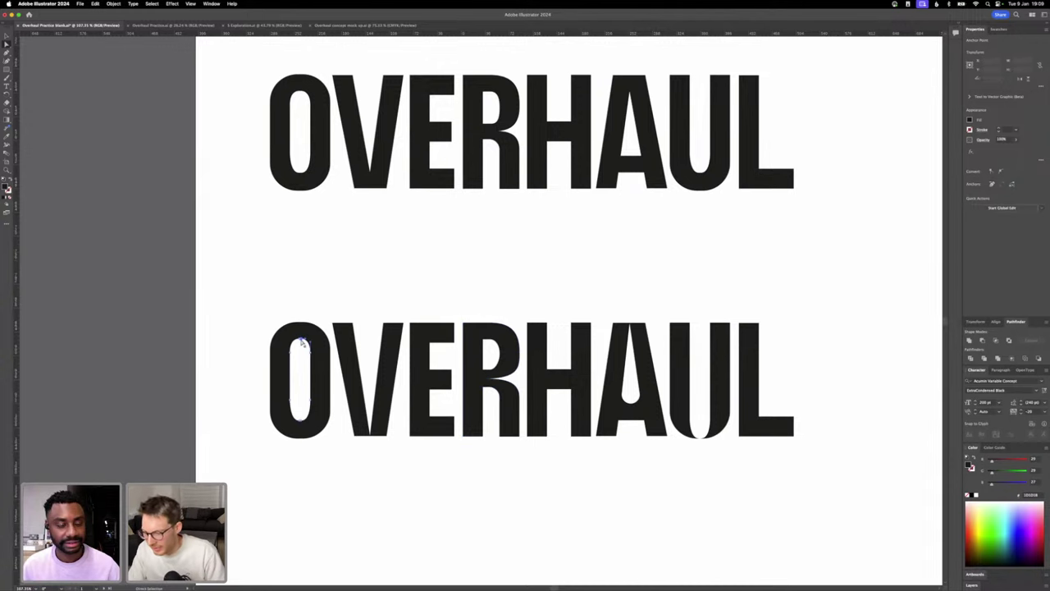
pyautogui.scroll(3, 299, 340)
pyautogui.press('super+y')
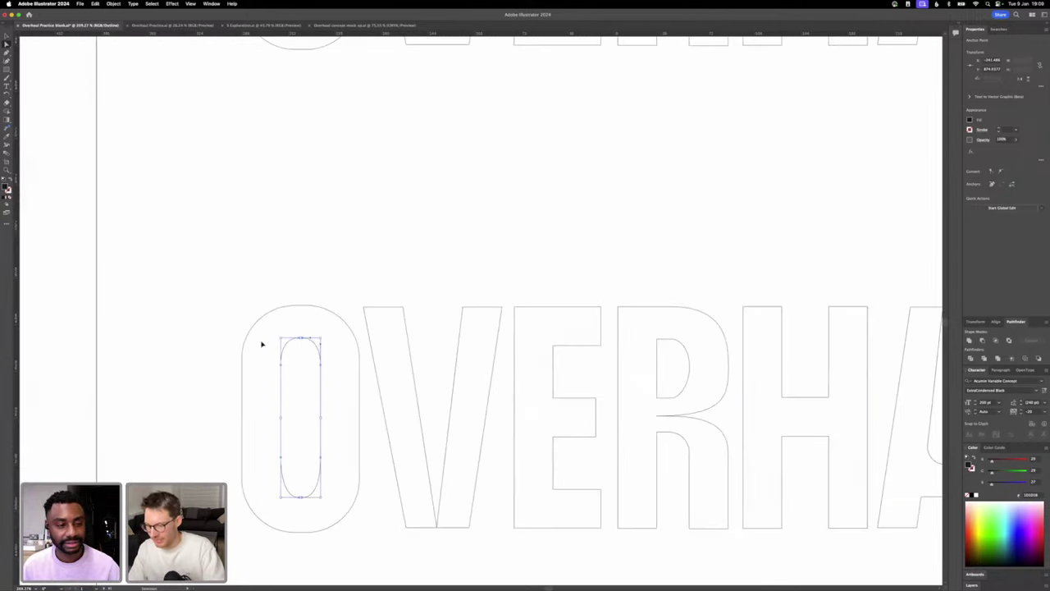
pyautogui.click(268, 338)
pyautogui.moveTo(267, 330); pyautogui.dragTo(331, 375)
pyautogui.press('Up')
pyautogui.press('Up')
pyautogui.press('Up')
pyautogui.press('Up')
pyautogui.press('Up')
pyautogui.press('Up')
pyautogui.press('Up')
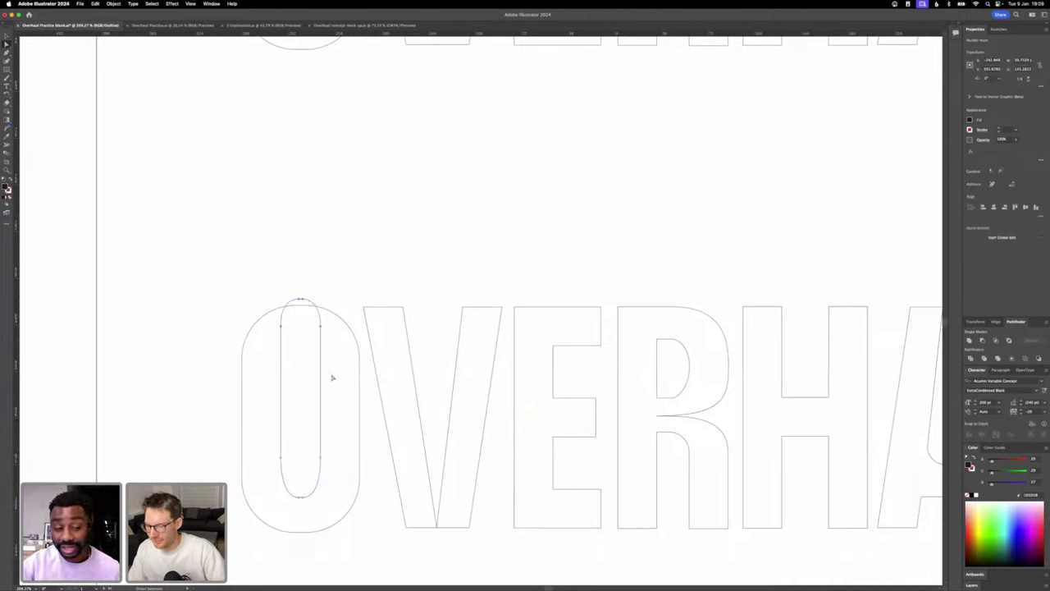
pyautogui.press('Up')
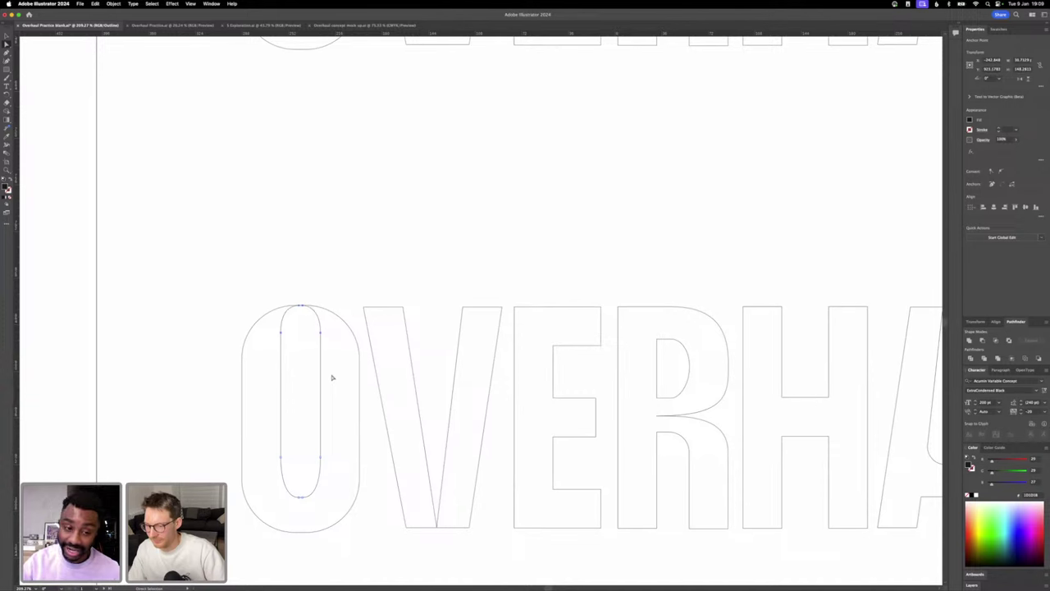
# - Stretch the bottom of the bottom-row O's counter down to the letter's outer edge, then leave outline view
pyautogui.scroll(-2, 304, 443)
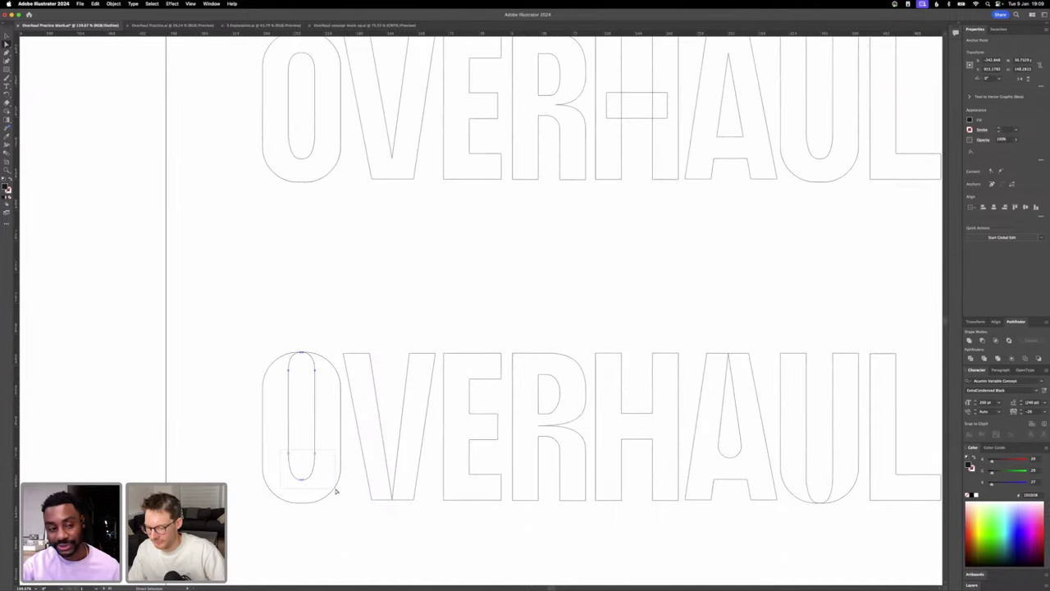
pyautogui.moveTo(336, 491); pyautogui.dragTo(334, 495)
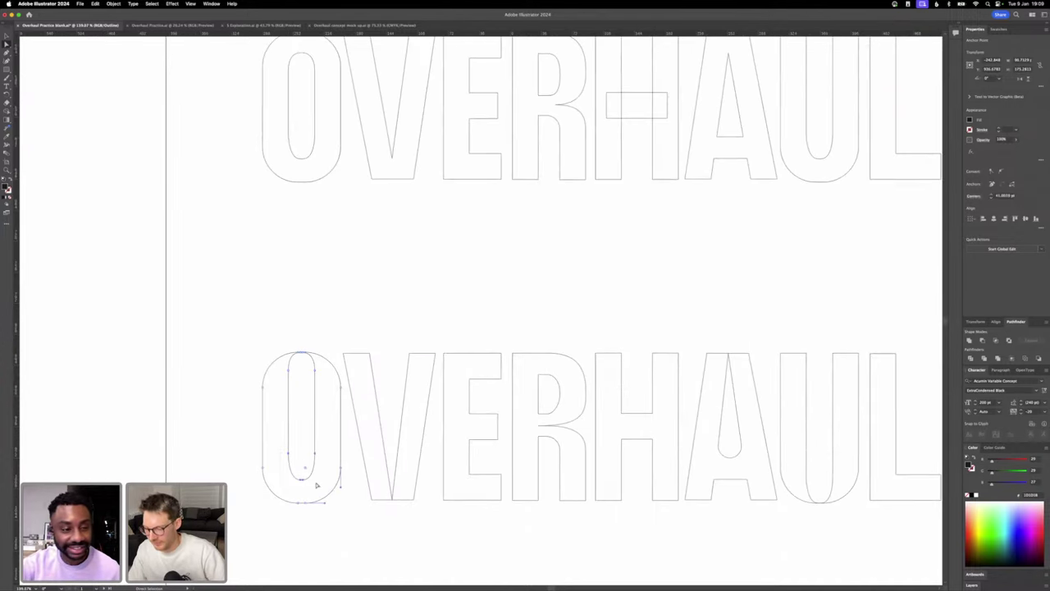
pyautogui.click(279, 457)
pyautogui.moveTo(279, 448); pyautogui.dragTo(323, 487)
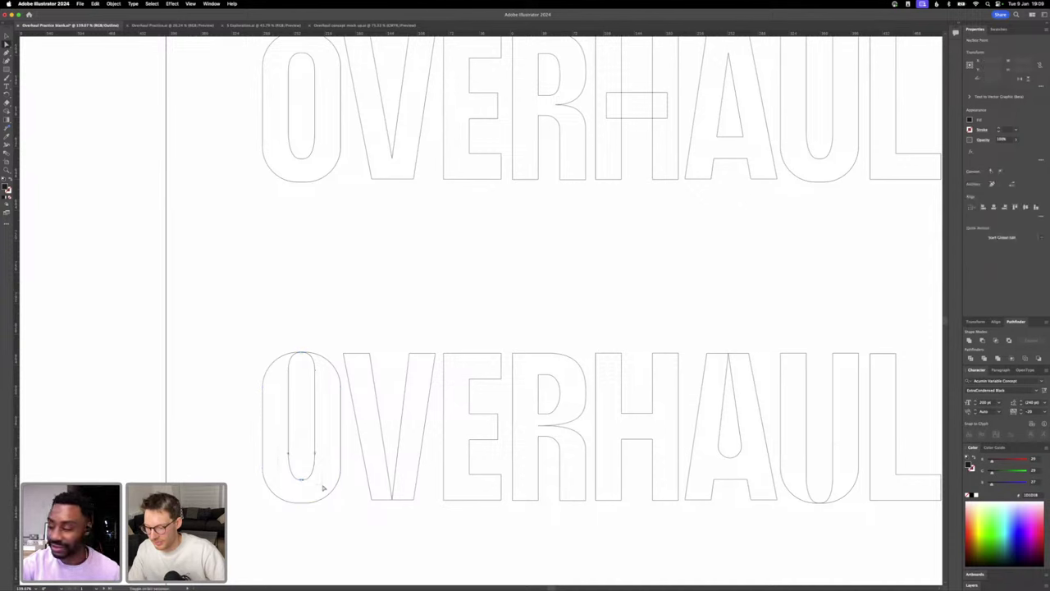
pyautogui.hotkey('shift', 'Down')
pyautogui.press('Down')
pyautogui.press('Down')
pyautogui.press('Down')
pyautogui.press('Down')
pyautogui.press('Down')
pyautogui.press('Down')
pyautogui.press('Down')
pyautogui.press('Down')
pyautogui.press('Down')
pyautogui.press('Down')
pyautogui.press('Down')
pyautogui.press('Down')
pyautogui.press('Down')
pyautogui.press('Down')
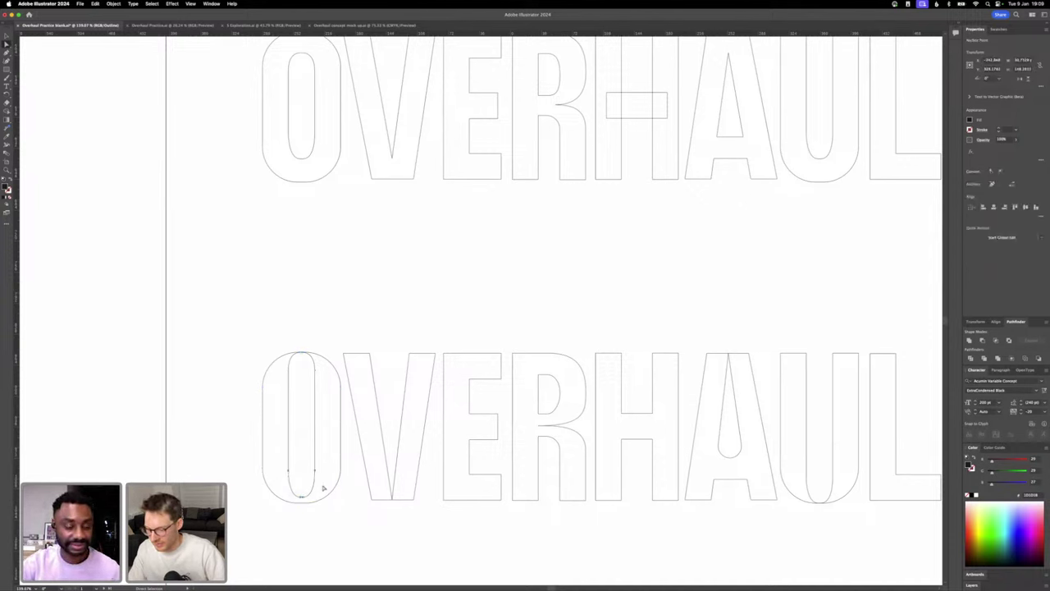
pyautogui.press('Down')
pyautogui.press('Down')
pyautogui.press('Down')
pyautogui.press('Down')
pyautogui.press('Down')
pyautogui.press('Down')
pyautogui.press('Down')
pyautogui.press('Down')
pyautogui.press('Down')
pyautogui.press('Down')
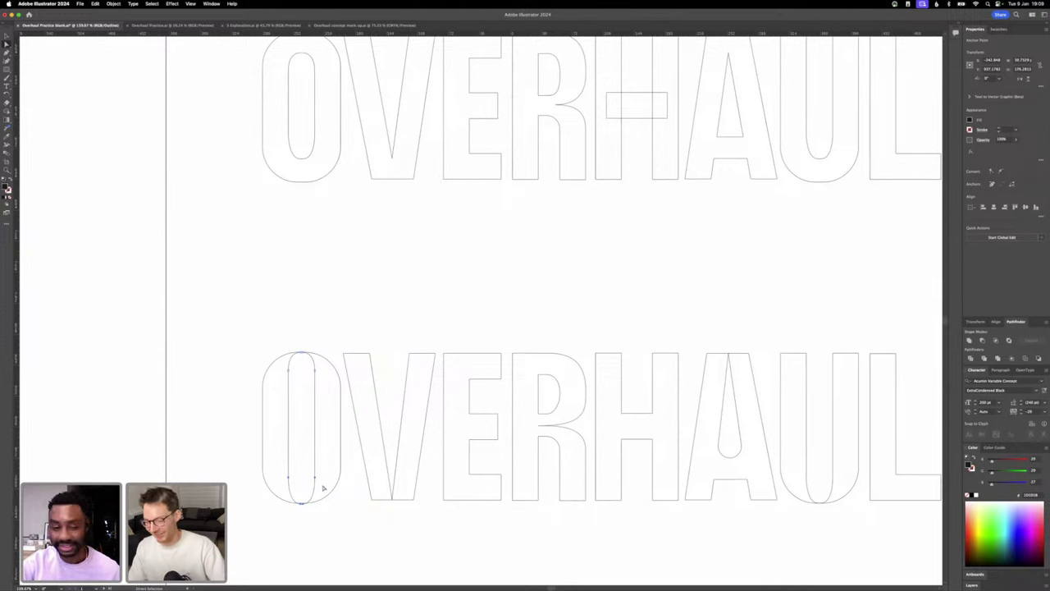
pyautogui.press('Down')
pyautogui.press('super+y')
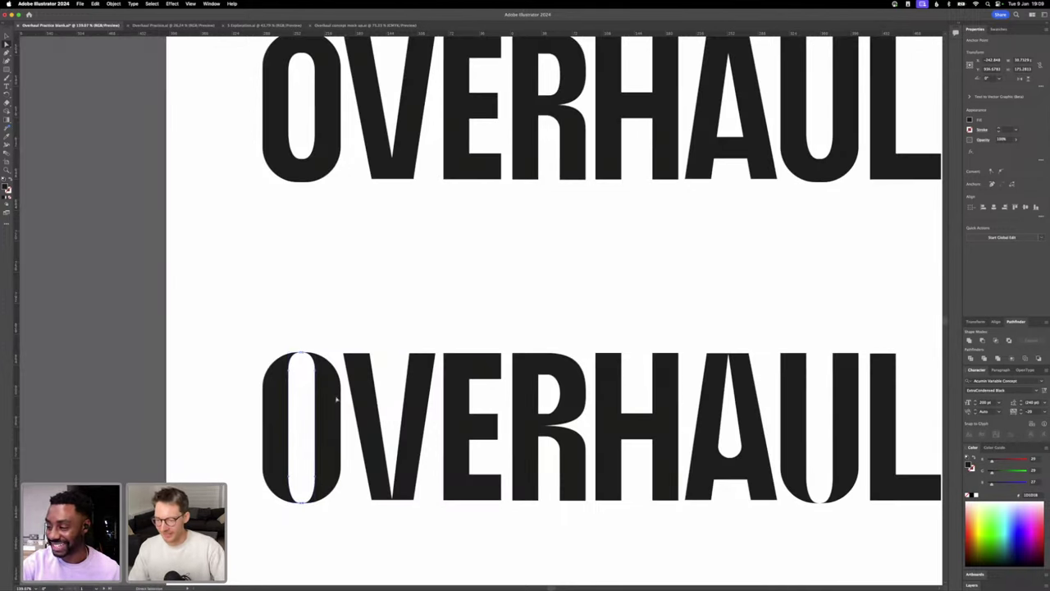
pyautogui.click(347, 323)
# - Try pulling the lower outer corner of the bottom-row E's middle arm inward to slant its end
pyautogui.scroll(-5, 347, 323)
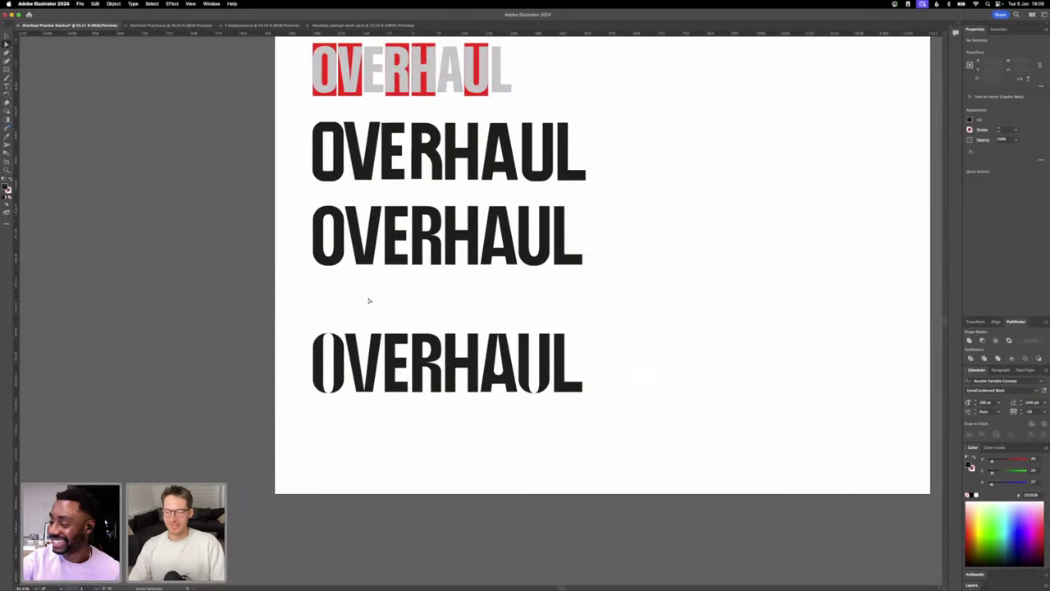
pyautogui.scroll(4, 370, 300)
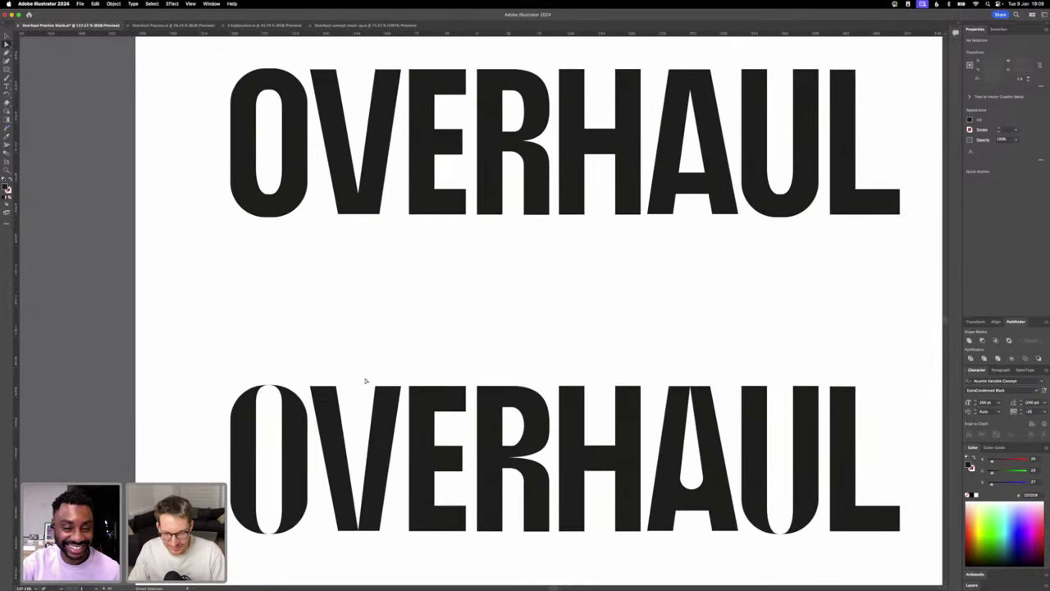
pyautogui.scroll(-2, 366, 380)
pyautogui.scroll(-3, 380, 371)
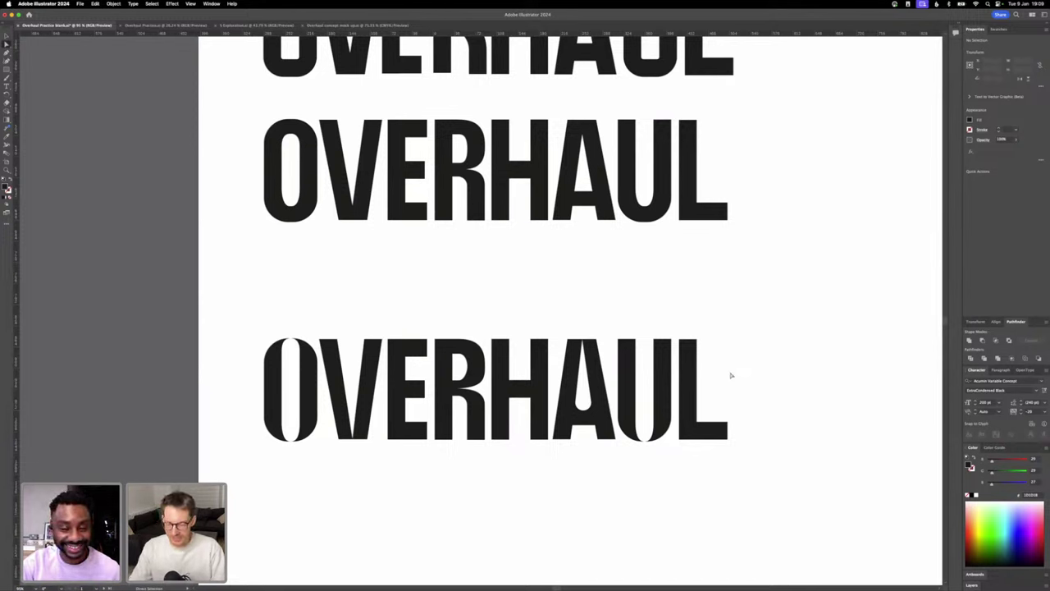
pyautogui.click(524, 389)
pyautogui.click(417, 386)
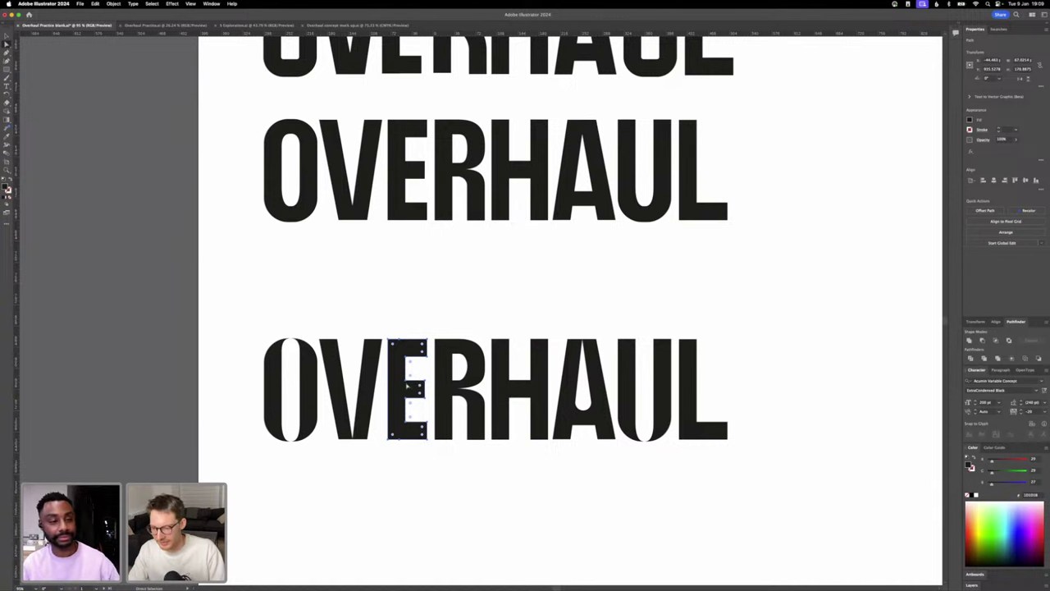
pyautogui.click(406, 381)
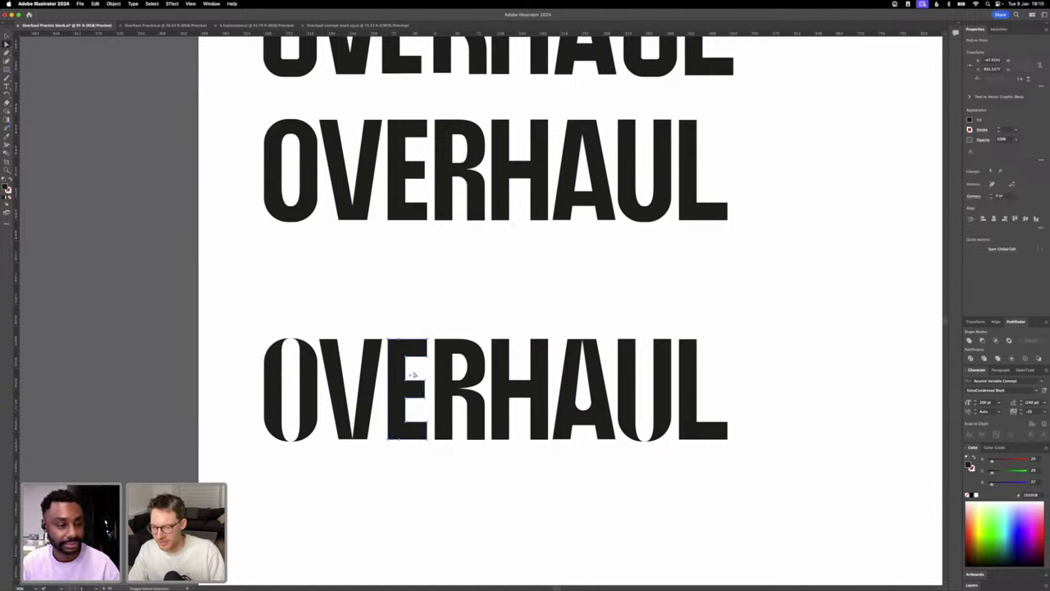
pyautogui.click(410, 377)
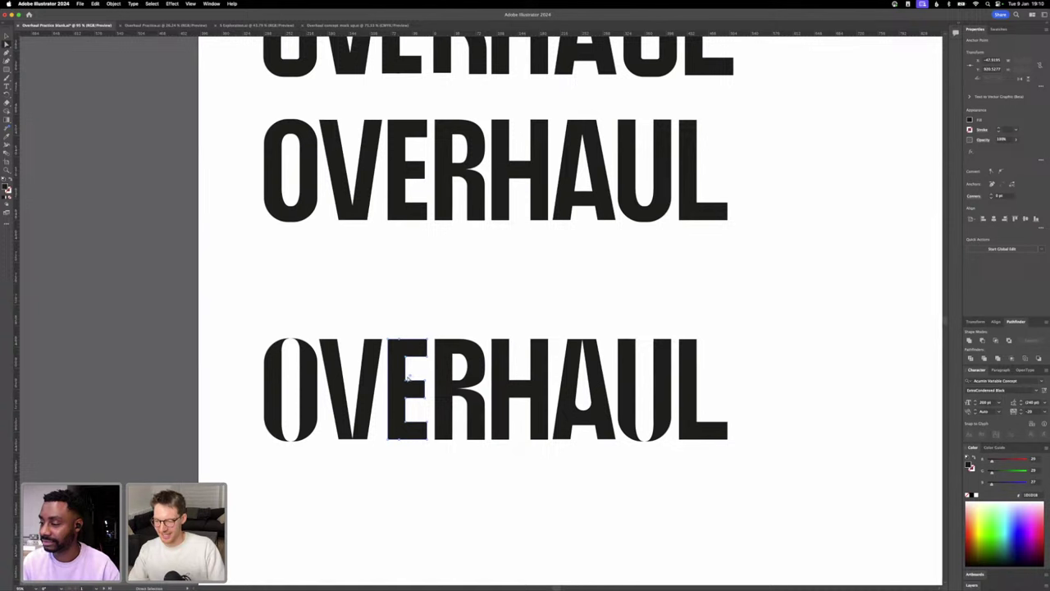
pyautogui.moveTo(425, 400); pyautogui.dragTo(411, 401)
pyautogui.click(438, 478)
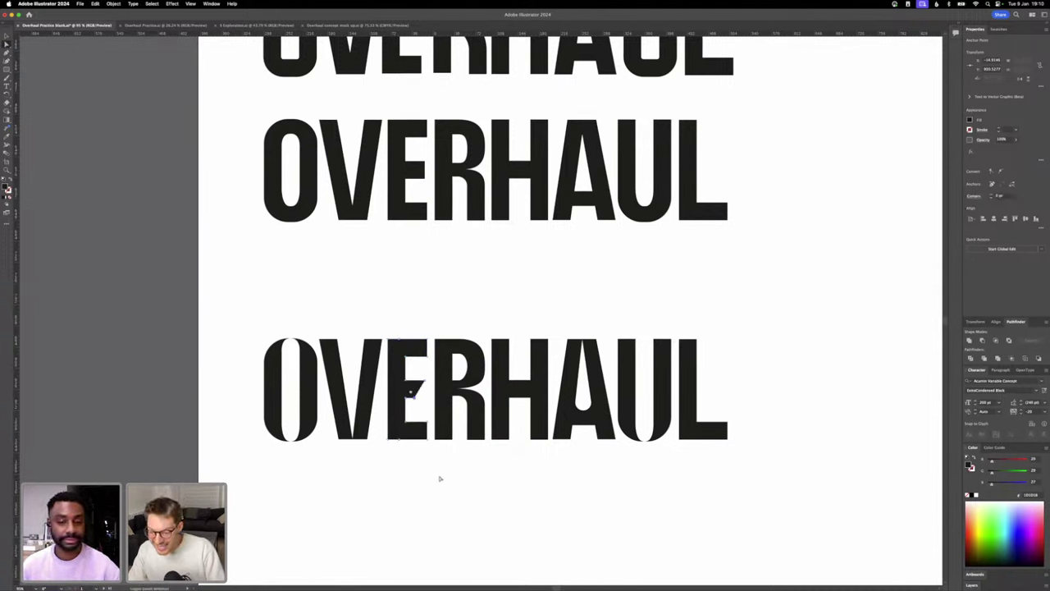
# - Thin the bottom-row E's middle arm by nudging its lower edge up and its upper edge down
pyautogui.click(415, 404)
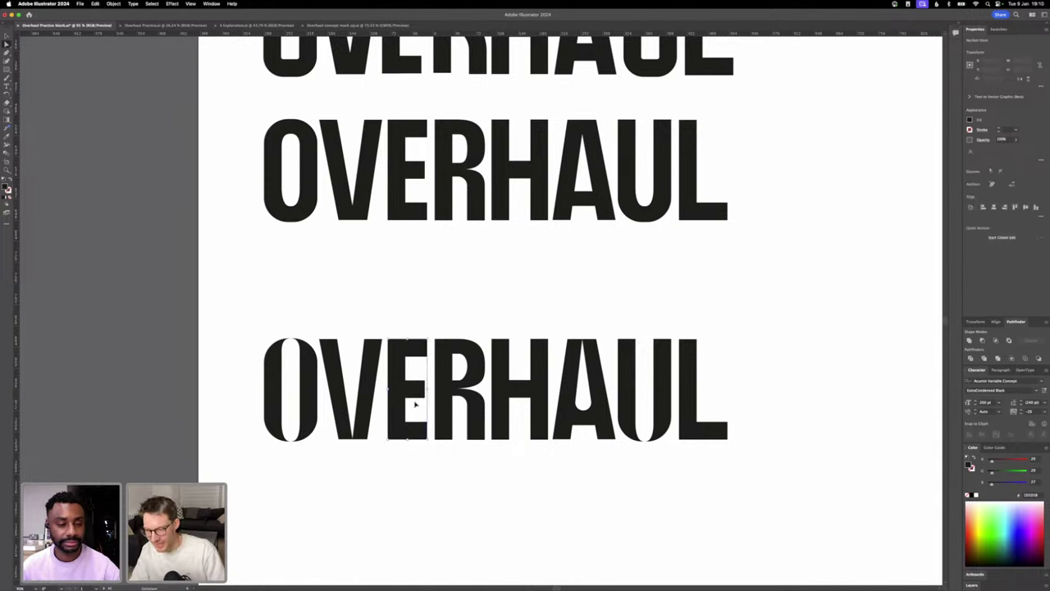
pyautogui.click(415, 402)
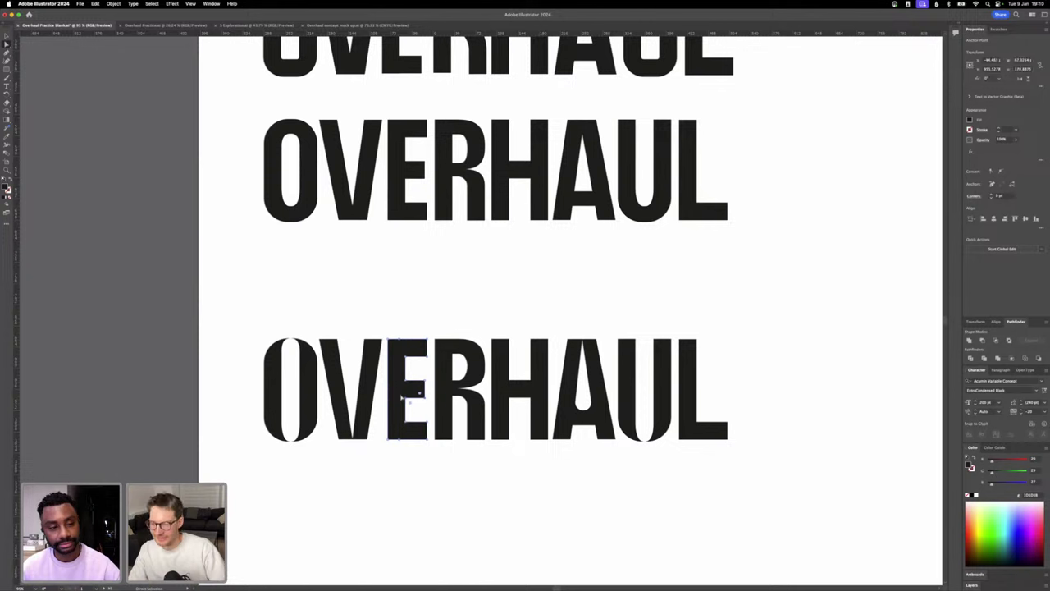
pyautogui.press('Down')
pyautogui.press('Up')
pyautogui.press('Up')
pyautogui.press('Up')
pyautogui.press('Up')
pyautogui.press('Up')
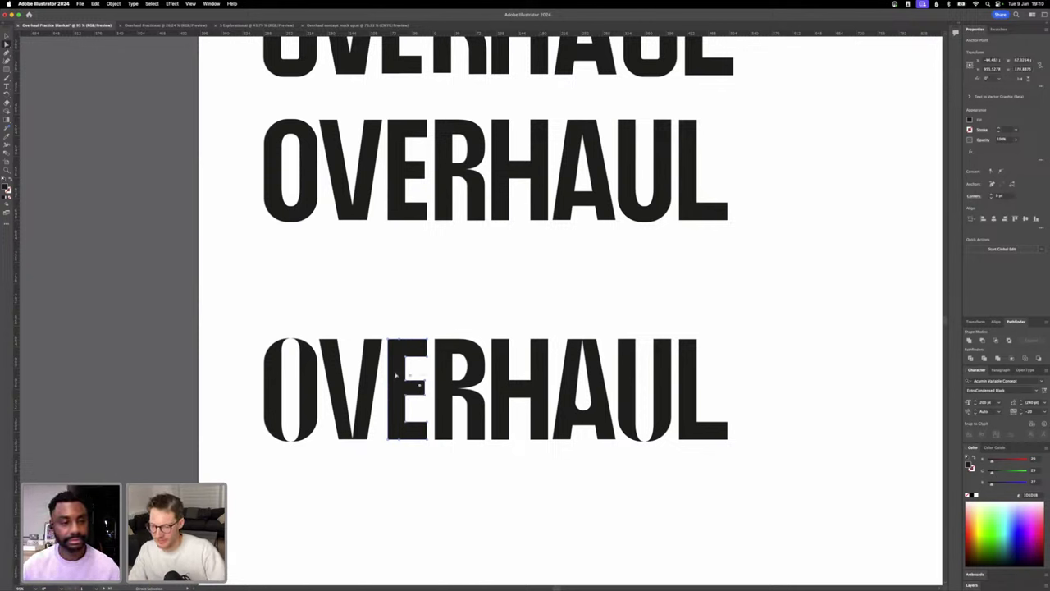
pyautogui.press('Down')
pyautogui.press('Down')
pyautogui.press('Down')
pyautogui.press('Down')
pyautogui.press('Down')
pyautogui.press('Down')
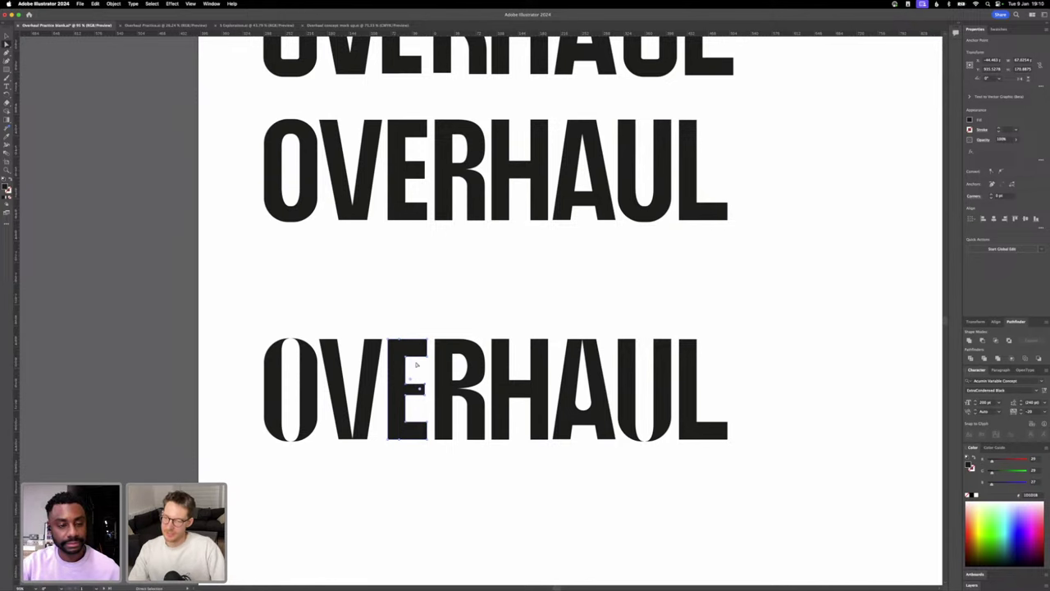
pyautogui.press('super+shift+a')
# - Move the whole plain OVERHAUL wordmark above the customised one downward, widening the gap to the row above
pyautogui.scroll(-3, 420, 378)
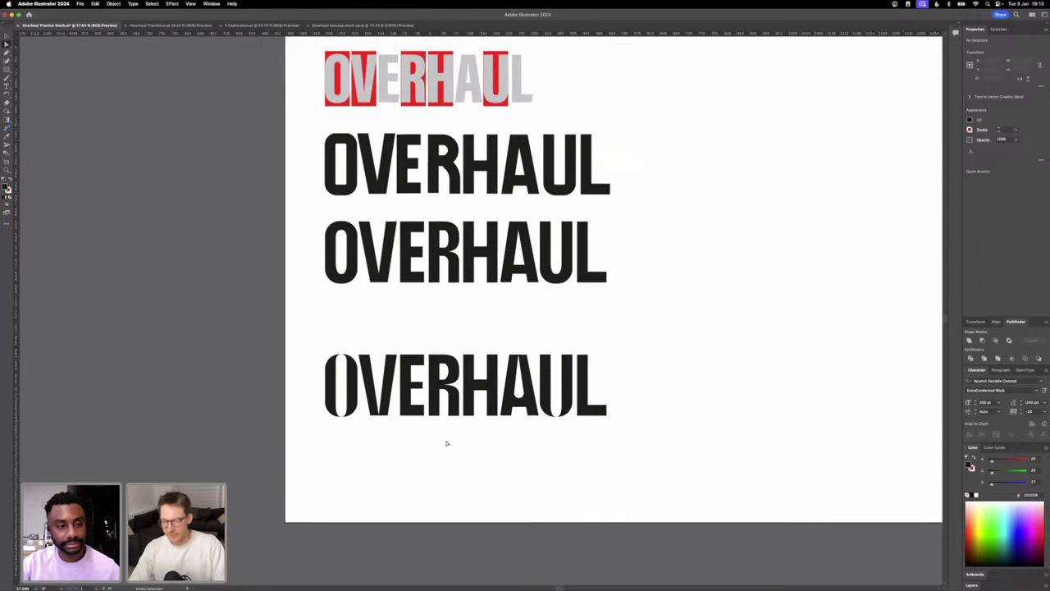
pyautogui.scroll(1, 449, 438)
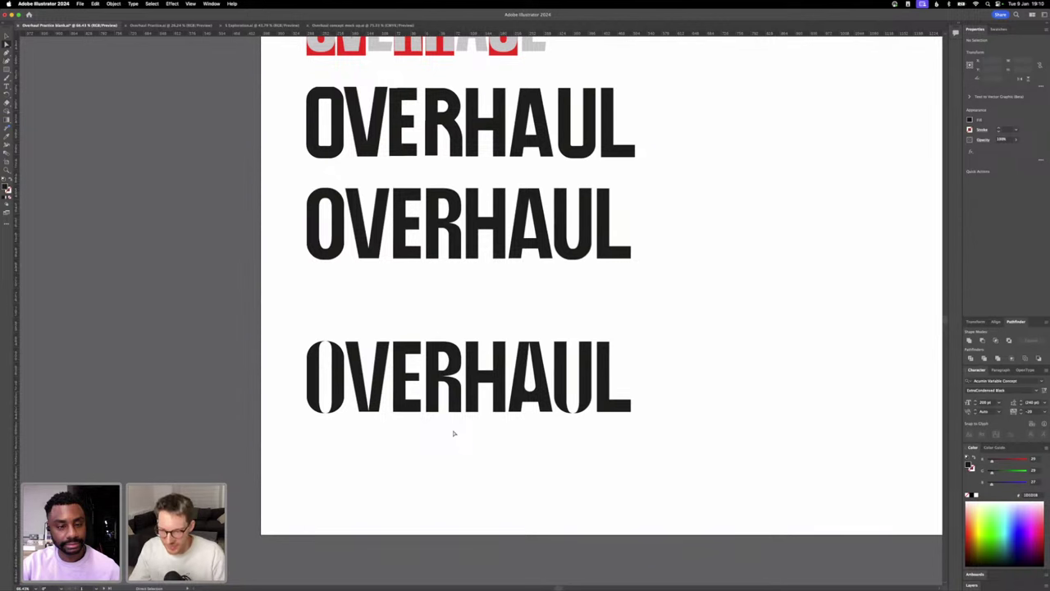
pyautogui.click(6, 37)
pyautogui.scroll(3, 629, 408)
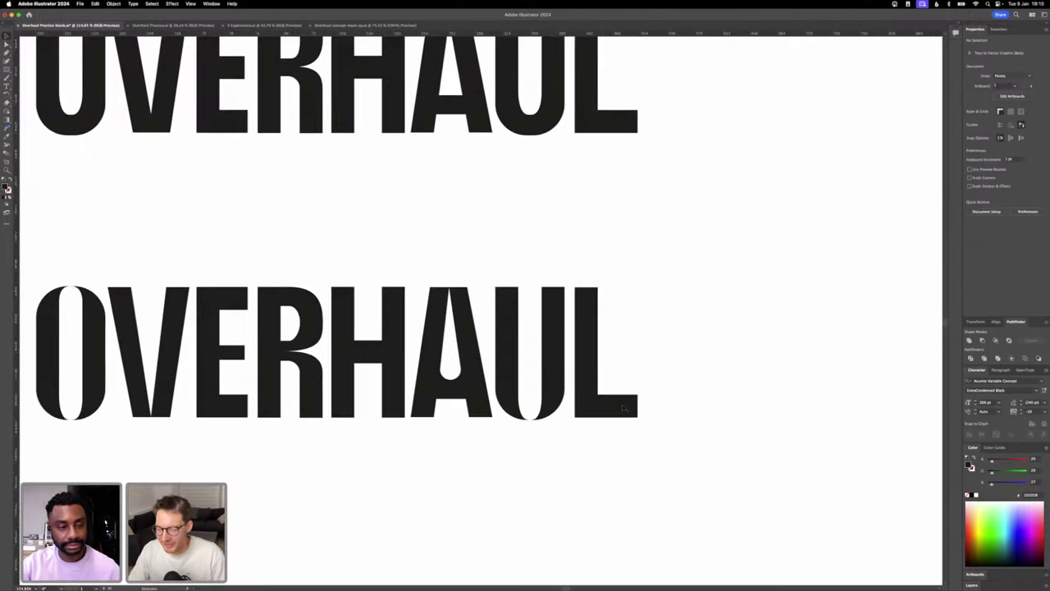
pyautogui.scroll(-2, 624, 407)
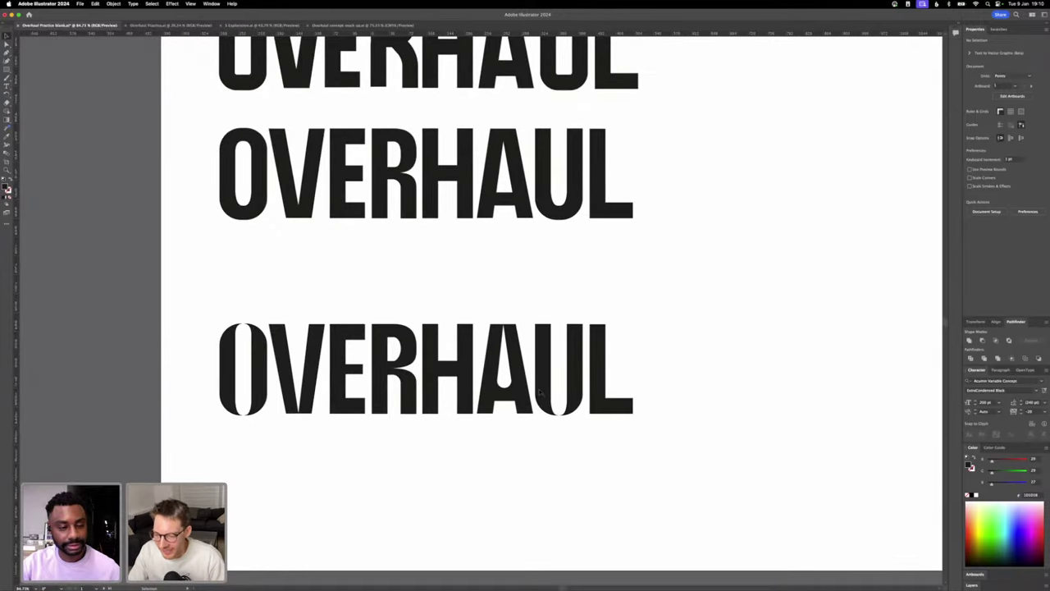
pyautogui.scroll(-2, 512, 388)
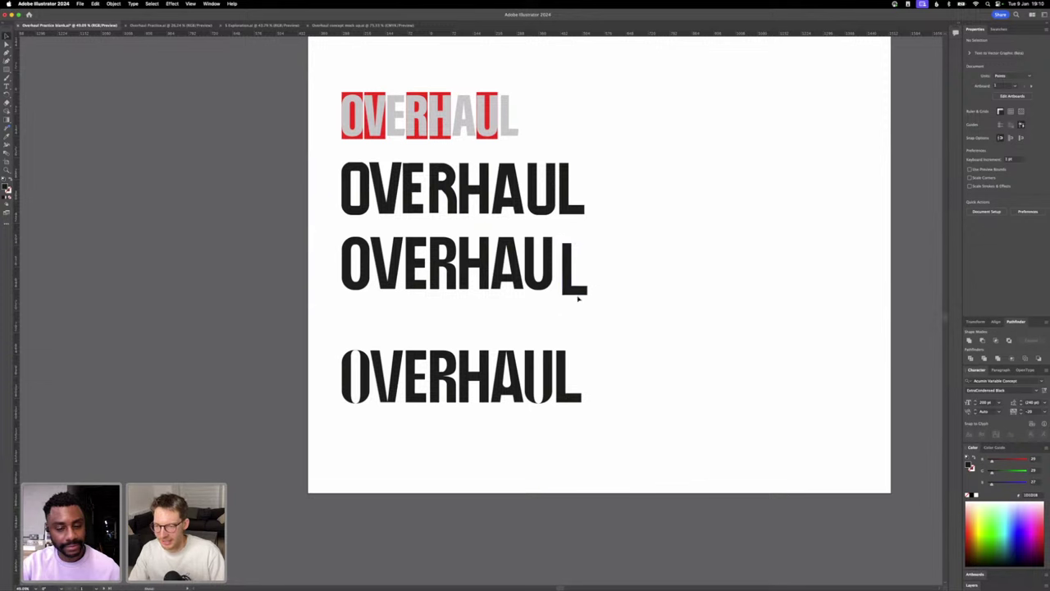
pyautogui.click(576, 287)
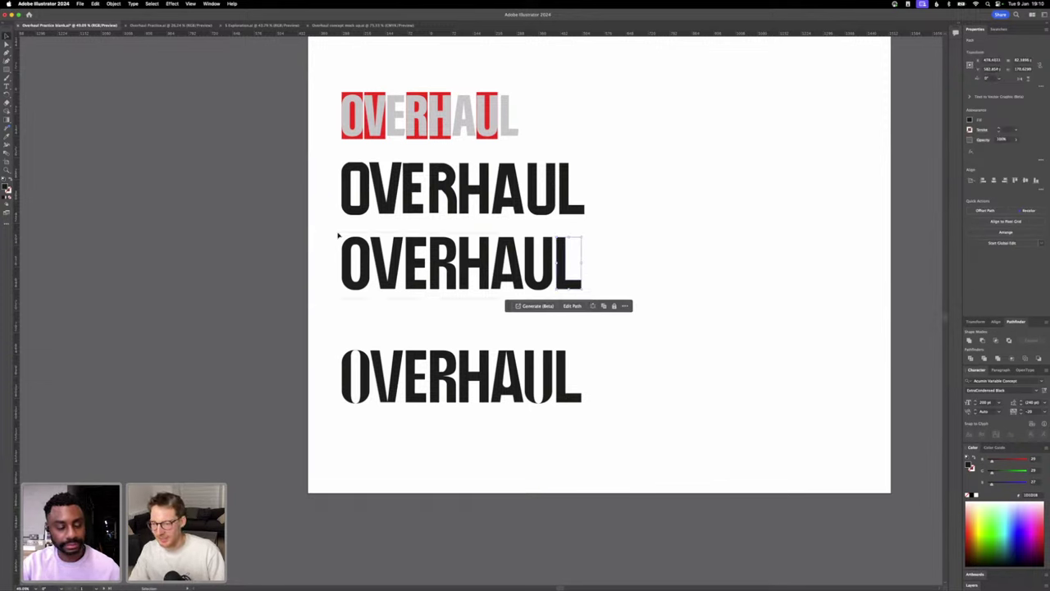
pyautogui.moveTo(338, 236); pyautogui.dragTo(334, 236)
pyautogui.hotkey('shift', 'Right')
pyautogui.hotkey('shift', 'Down')
pyautogui.hotkey('shift', 'Down')
pyautogui.hotkey('shift', 'Down')
pyautogui.hotkey('shift', 'Down')
pyautogui.hotkey('shift', 'Left')
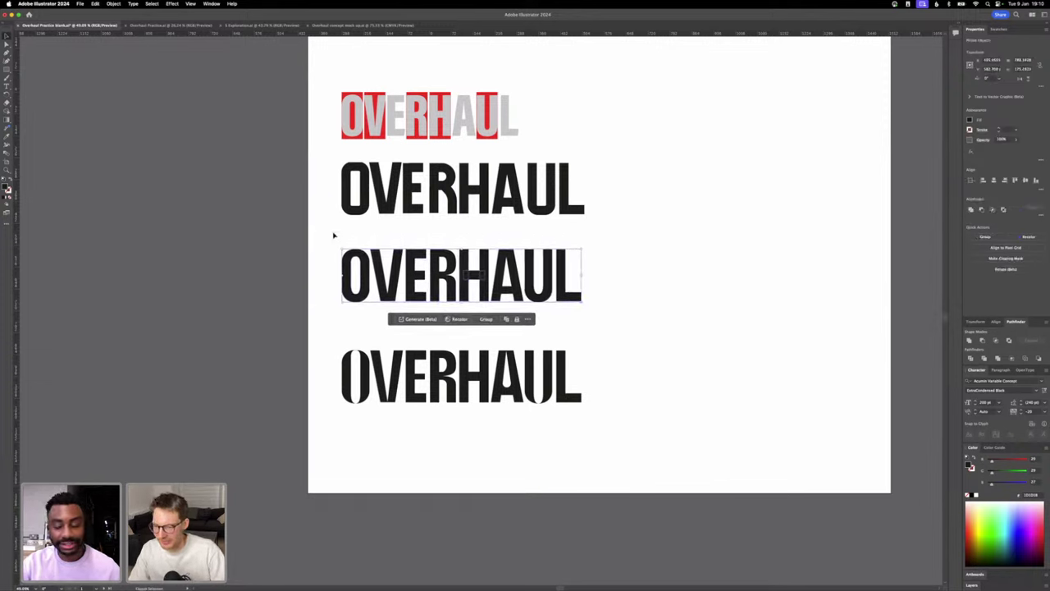
pyautogui.hotkey('shift', 'Down')
pyautogui.hotkey('shift', 'Down')
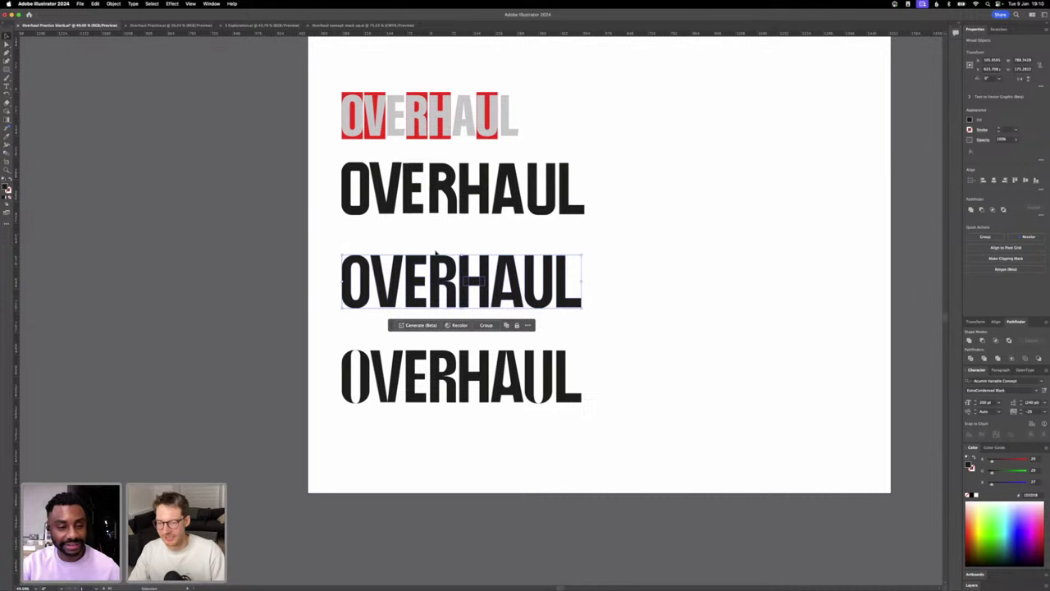
# - Move the plain third-row wordmark up towards the second, and bring the customised wordmark up beneath it
pyautogui.hscroll(3, 476, 264)
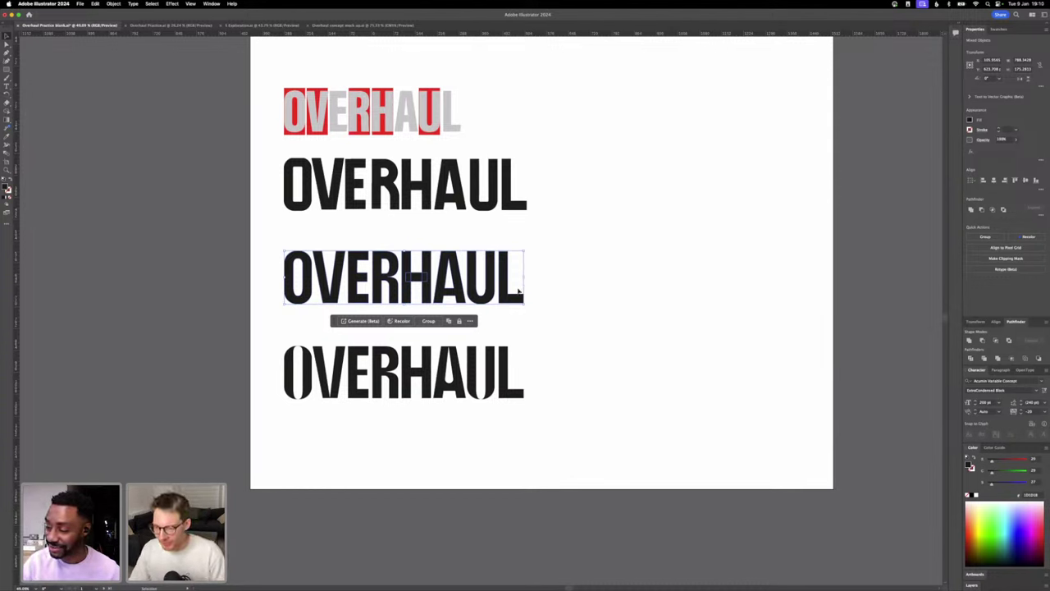
pyautogui.moveTo(430, 287); pyautogui.dragTo(431, 271)
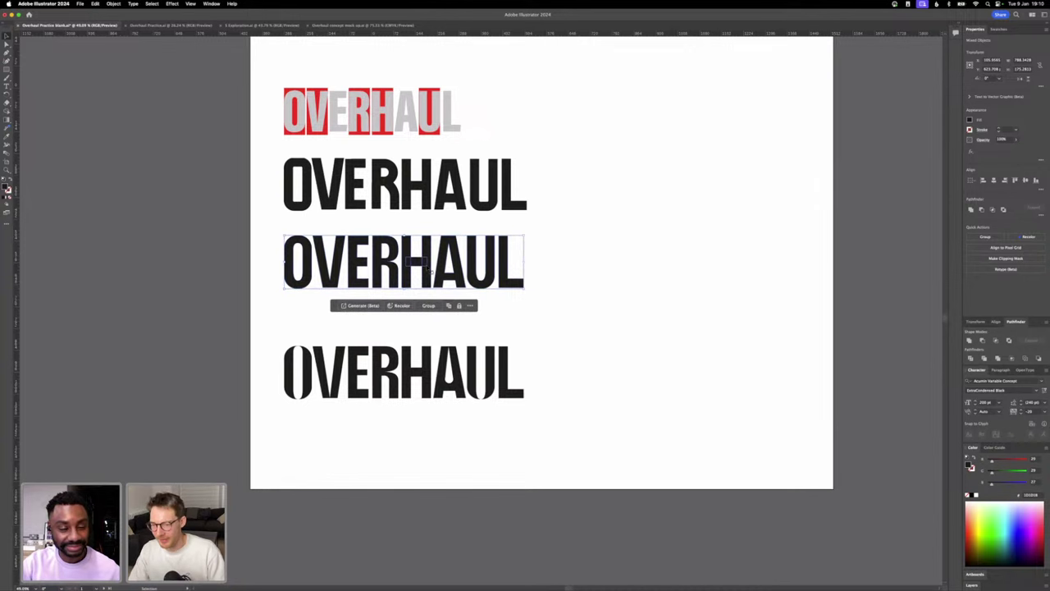
pyautogui.click(284, 344)
pyautogui.moveTo(284, 352); pyautogui.dragTo(294, 322)
# - Duplicate the plain third-row OVERHAUL wordmark and place the copy below the customised one as a new bottom row
pyautogui.moveTo(569, 300); pyautogui.dragTo(282, 235)
pyautogui.moveTo(307, 275); pyautogui.dragTo(327, 418)
pyautogui.scroll(3, 327, 419)
pyautogui.scroll(-3, 327, 418)
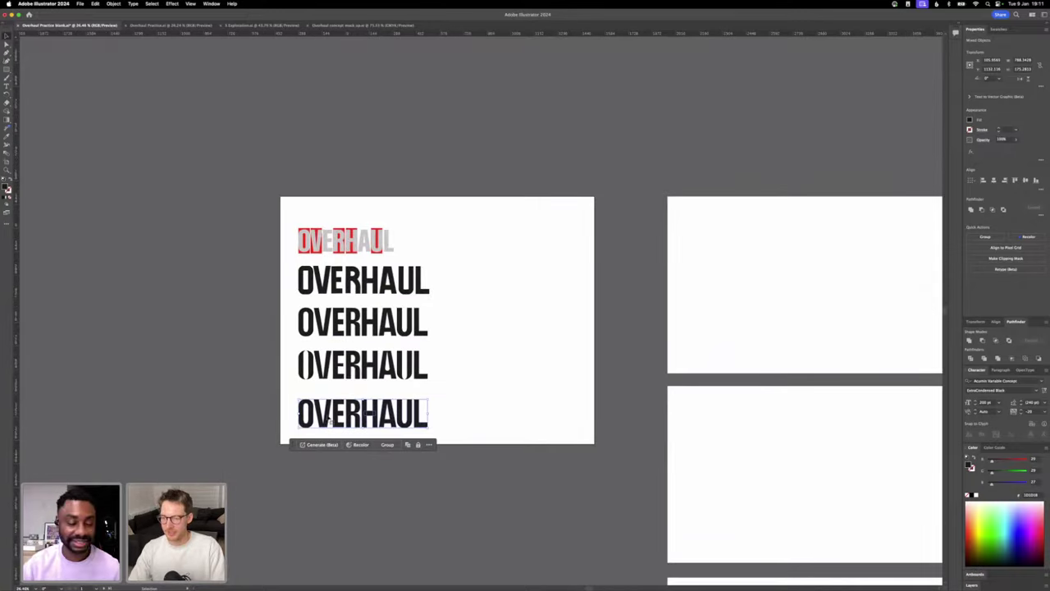
pyautogui.moveTo(322, 414); pyautogui.dragTo(321, 407)
# - Unite the H of the new bottom-row wordmark with its separate crossbar rectangle
pyautogui.scroll(3, 326, 423)
pyautogui.scroll(2, 326, 423)
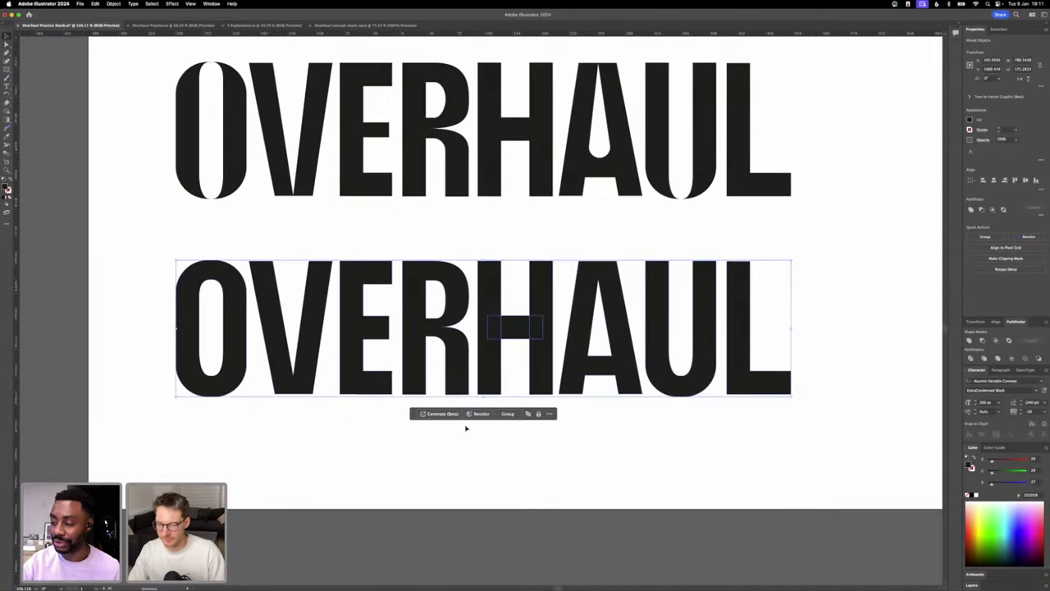
pyautogui.click(513, 455)
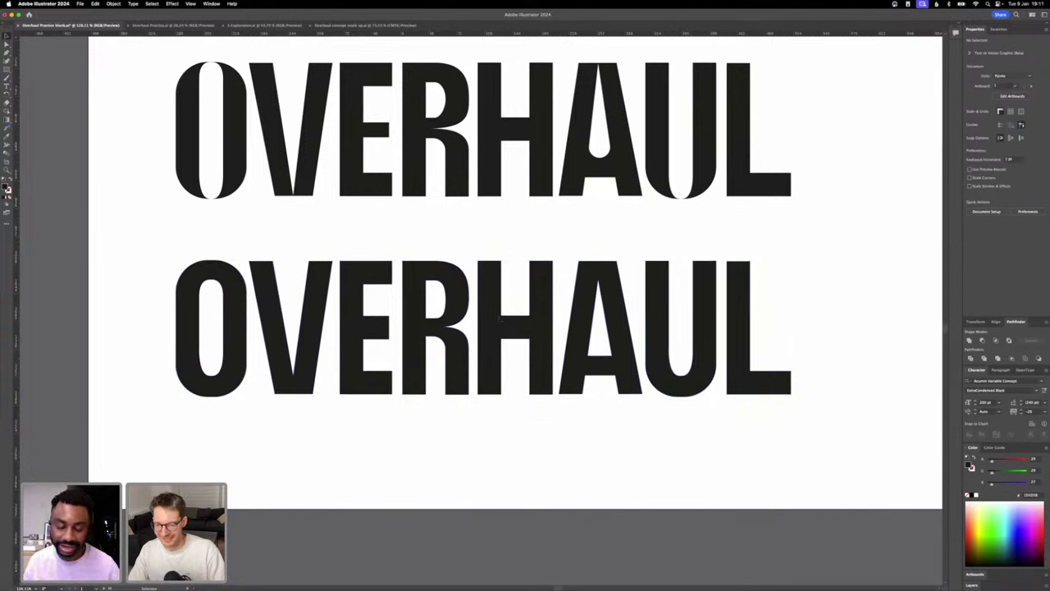
pyautogui.click(490, 309)
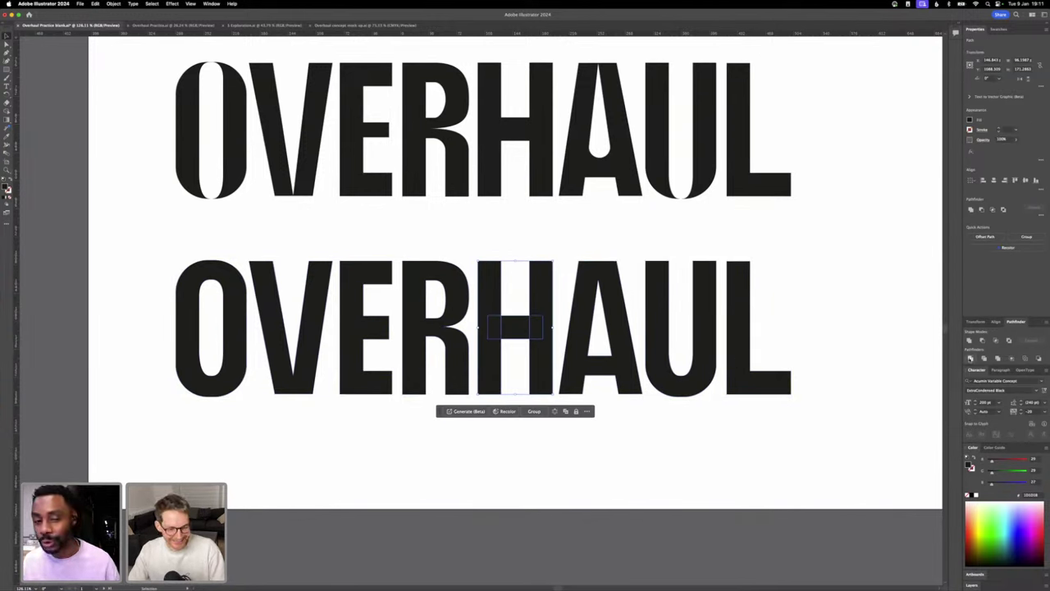
pyautogui.click(970, 341)
pyautogui.click(672, 448)
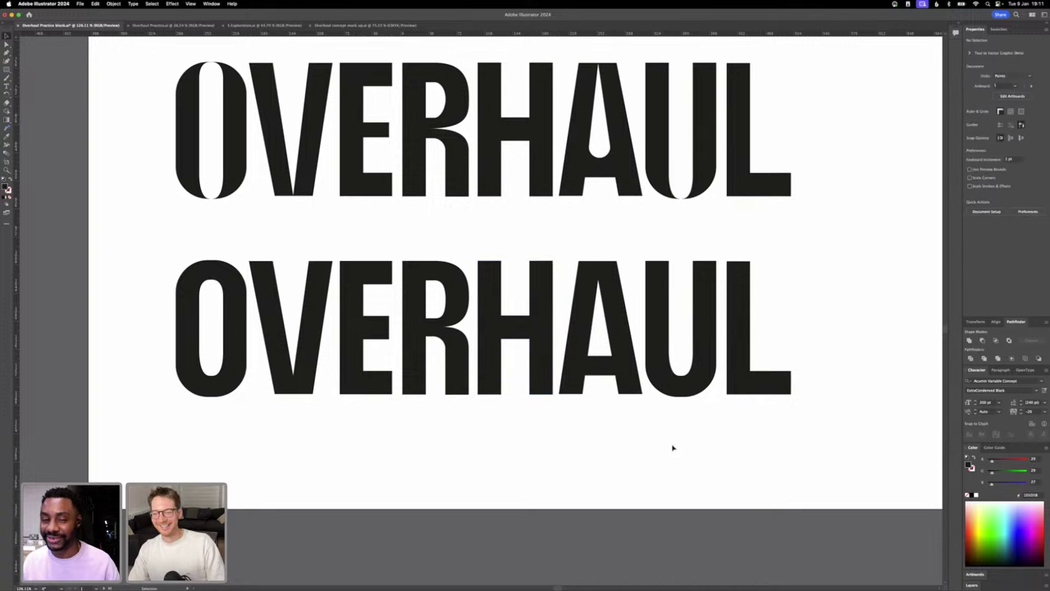
# - Fully round the two upper corners of the left stem of the bottom-row V
pyautogui.press('a')
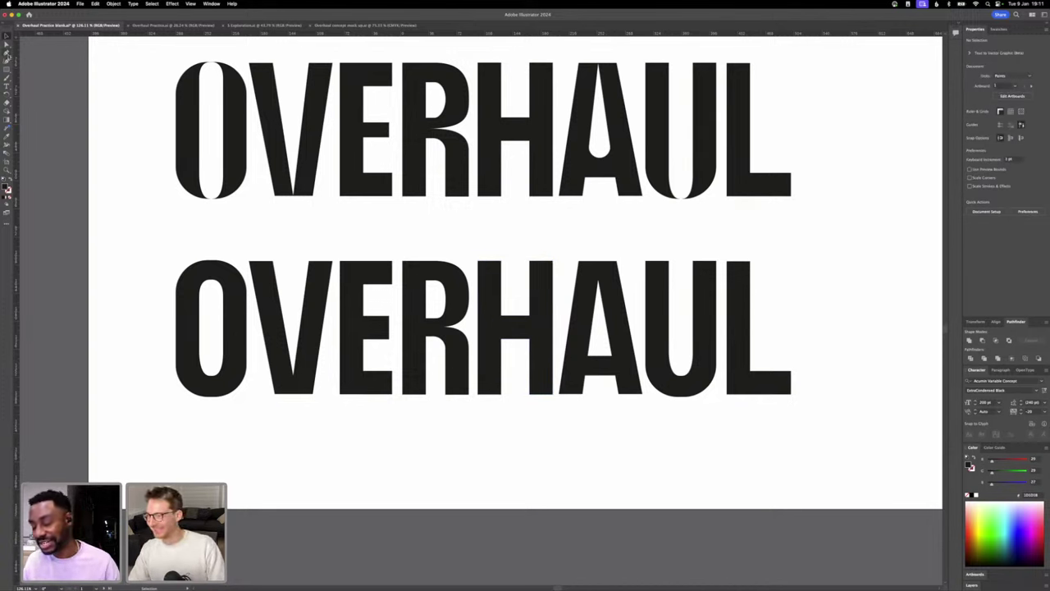
pyautogui.click(263, 266)
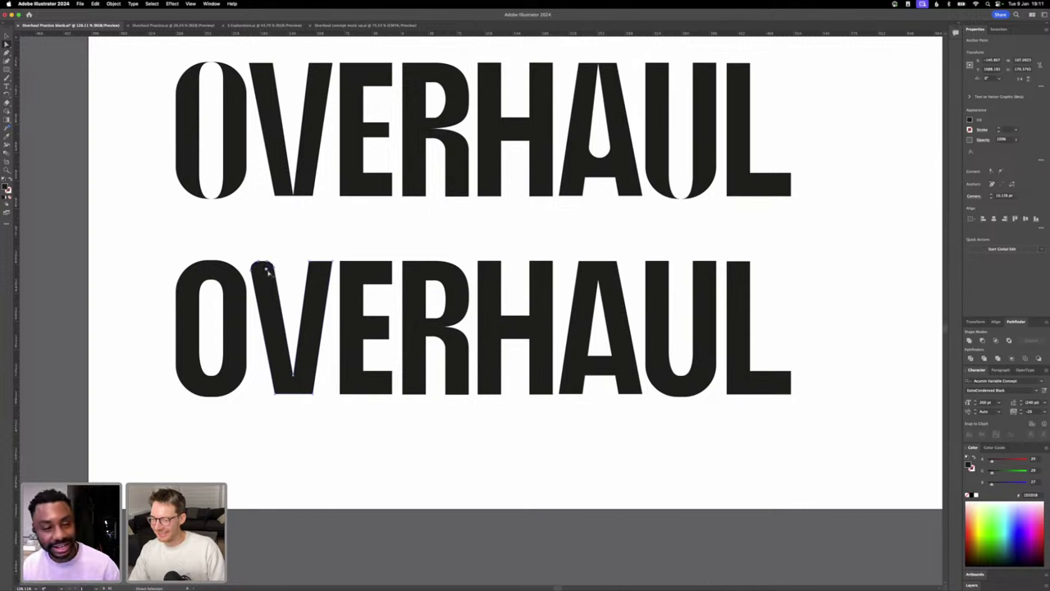
pyautogui.moveTo(266, 271); pyautogui.dragTo(267, 279)
pyautogui.click(298, 256)
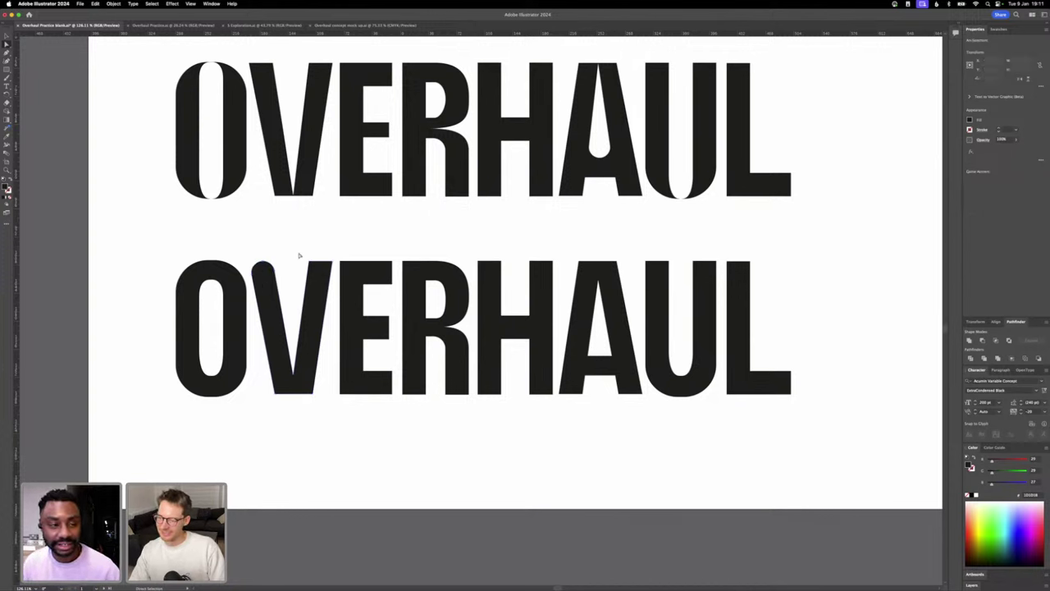
# - Fully round the two upper corners of the bottom-row V's right stem and raise its inner notch point slightly
pyautogui.click(330, 264)
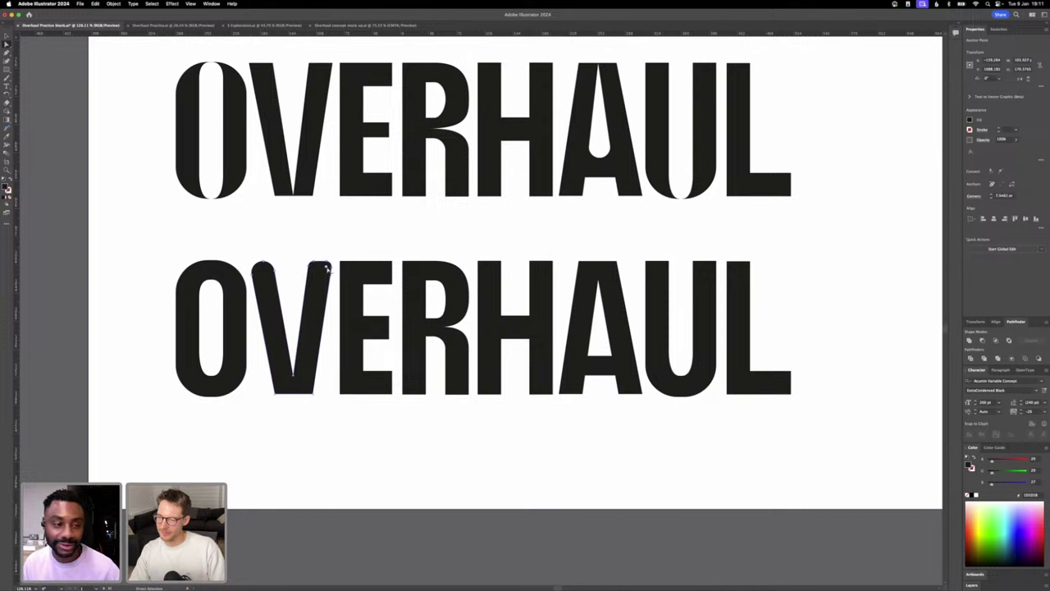
pyautogui.click(293, 374)
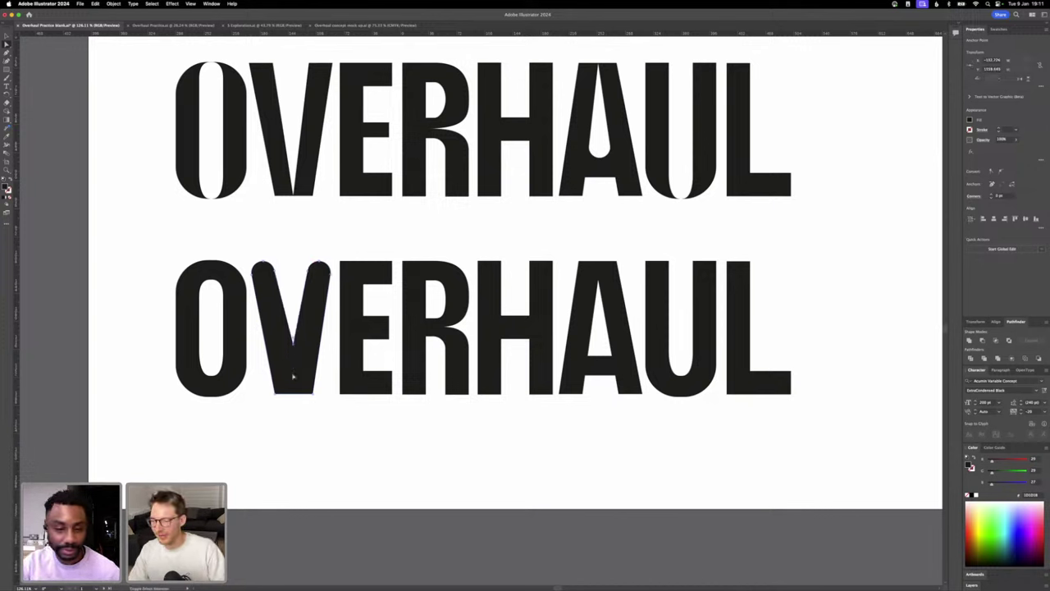
pyautogui.hotkey('shift', 'Down')
pyautogui.hotkey('shift', 'Down')
pyautogui.hotkey('shift', 'Down')
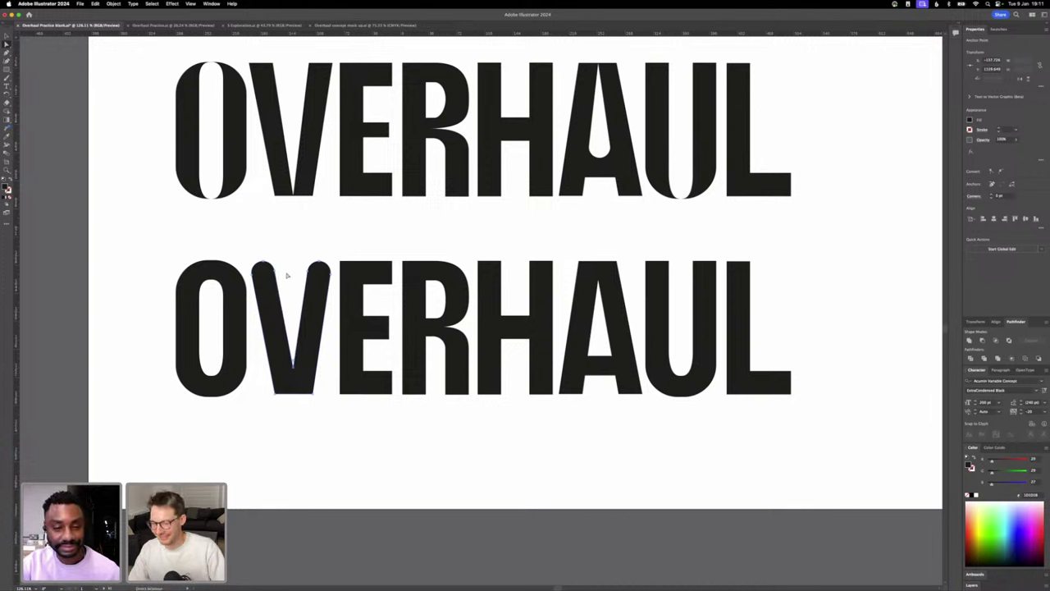
pyautogui.click(287, 275)
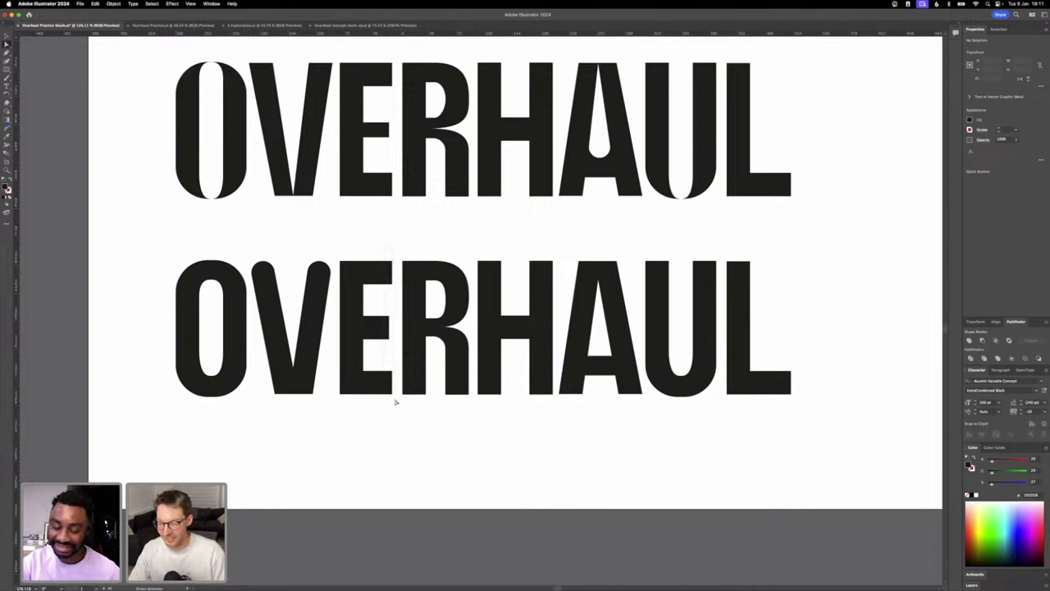
# - Fully round the free ends of all three arms of the bottom-row E
pyautogui.moveTo(396, 400); pyautogui.dragTo(314, 346)
pyautogui.click(406, 461)
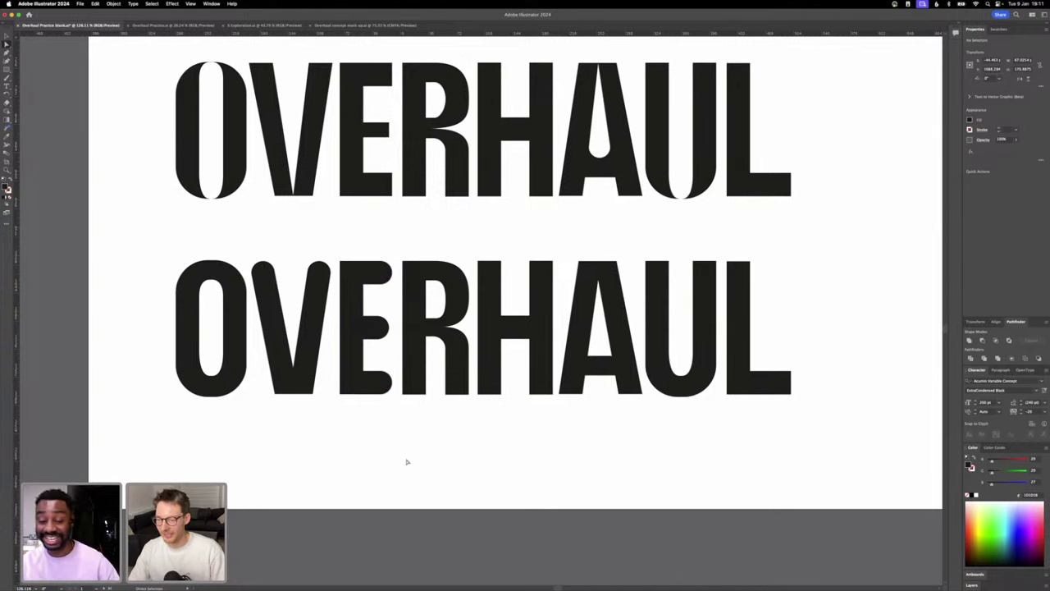
pyautogui.click(406, 462)
pyautogui.scroll(-2, 407, 462)
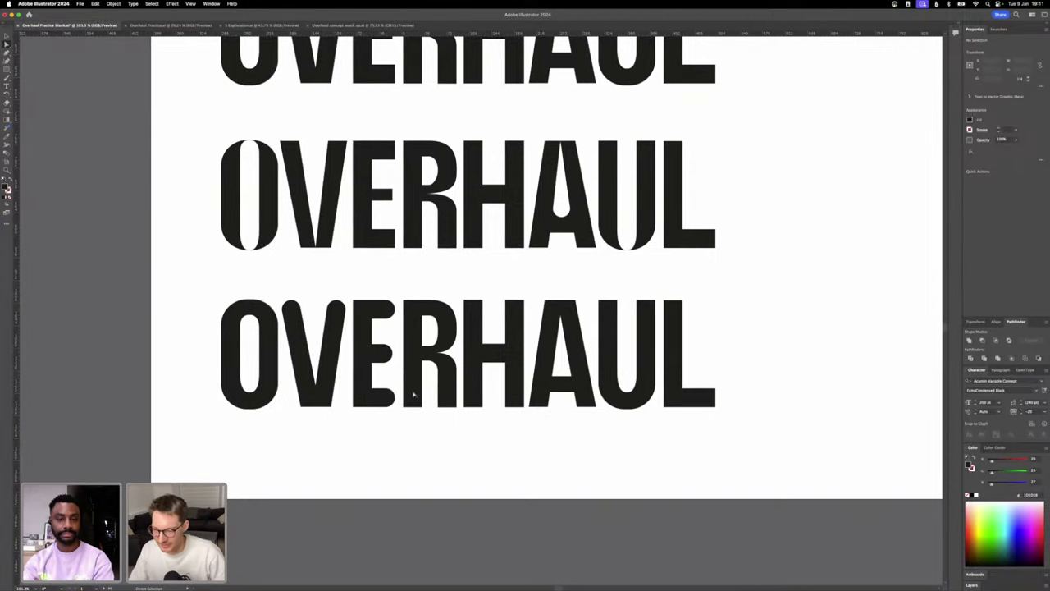
# - Fully round the lower ends of both legs of the bottom-row R
pyautogui.scroll(2, 415, 402)
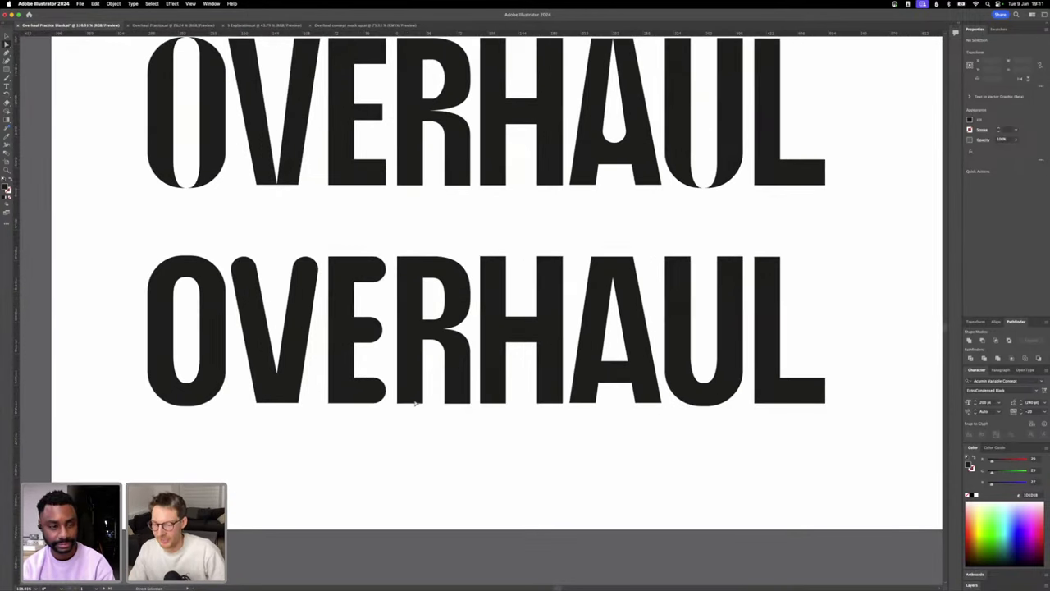
pyautogui.click(400, 399)
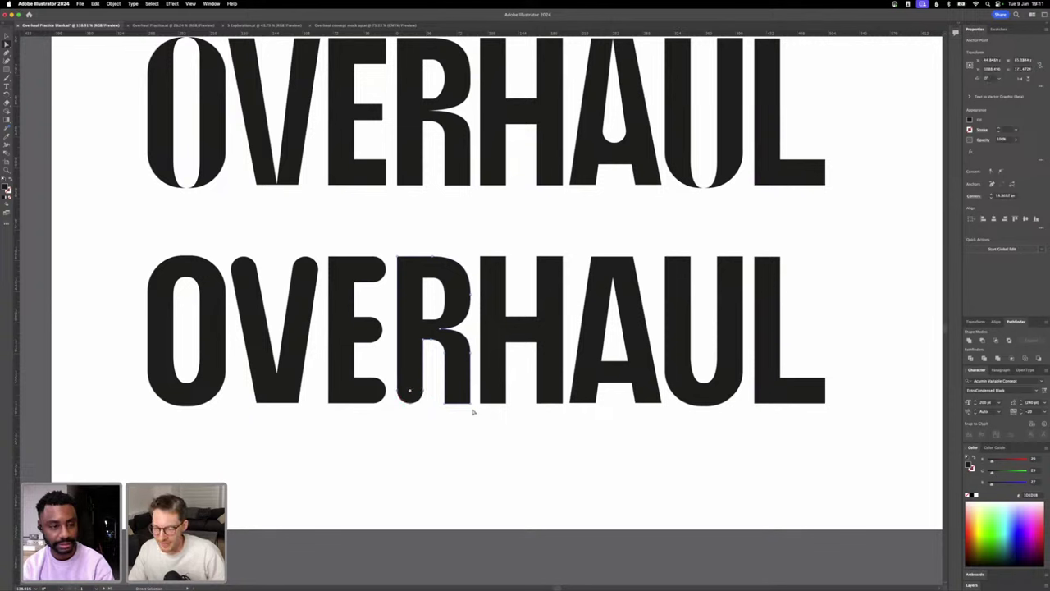
pyautogui.moveTo(470, 410); pyautogui.dragTo(464, 359)
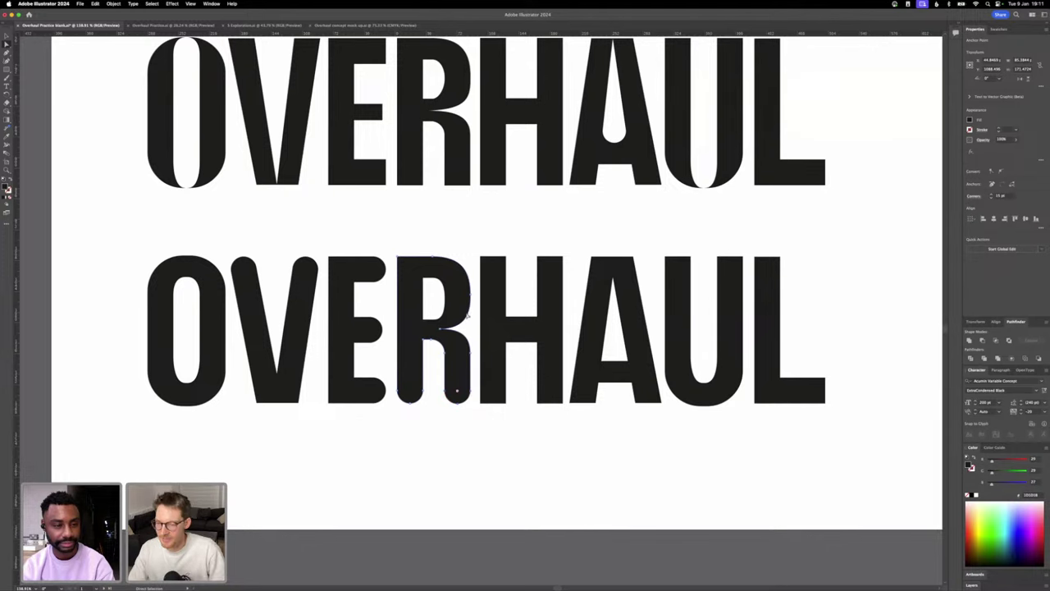
pyautogui.click(449, 238)
pyautogui.scroll(-3, 449, 239)
pyautogui.hscroll(3, 449, 250)
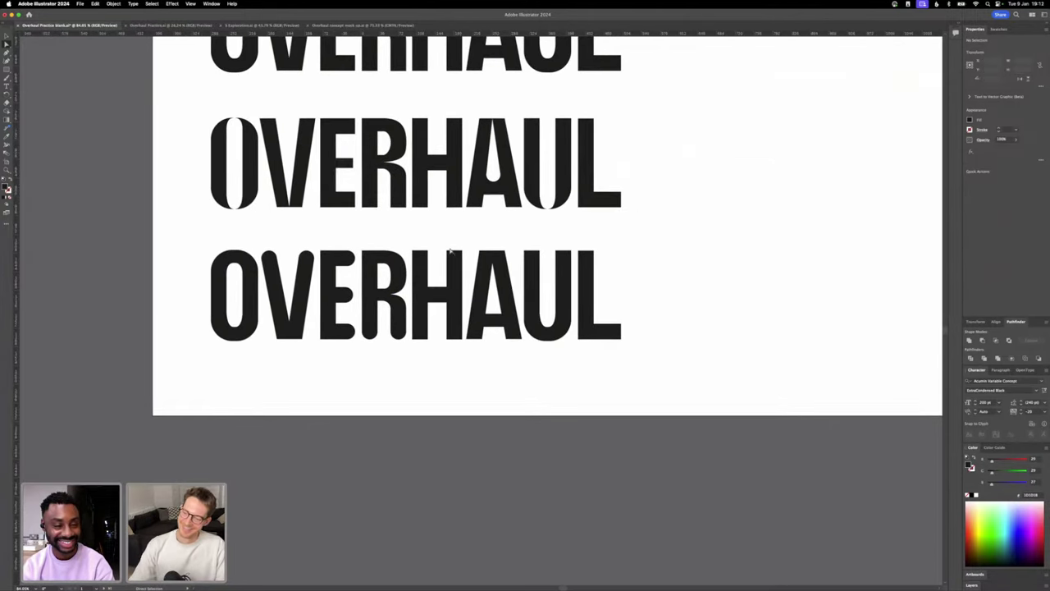
# - Try rounding only the inner lower corner of the bottom-row R's left leg, with square leg ends otherwise
pyautogui.scroll(5, 373, 343)
pyautogui.click(387, 355)
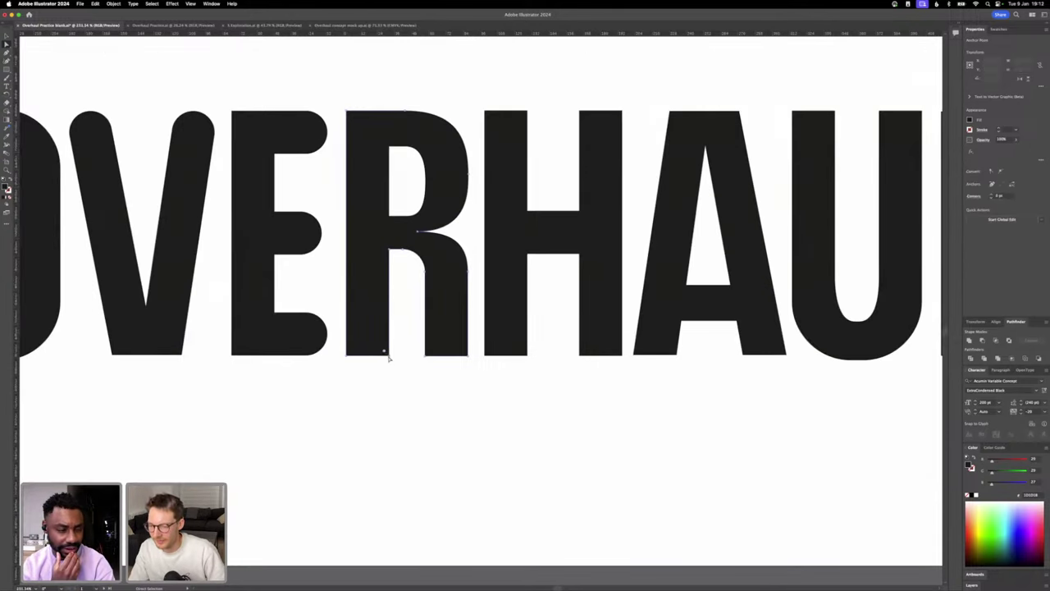
pyautogui.moveTo(387, 355); pyautogui.dragTo(328, 324)
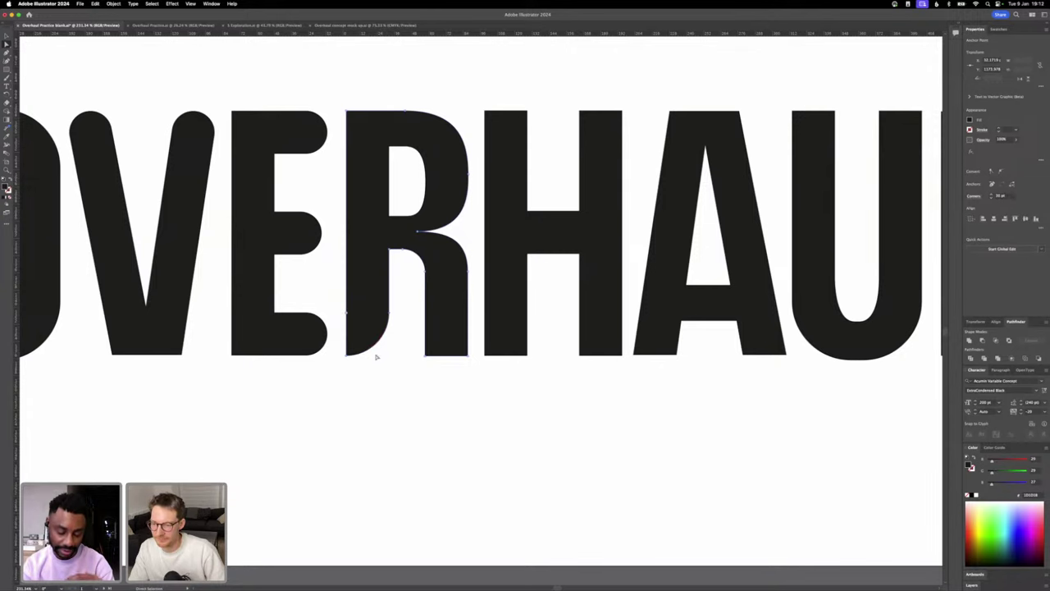
pyautogui.click(424, 383)
pyautogui.scroll(-4, 425, 383)
pyautogui.hscroll(-2, 425, 383)
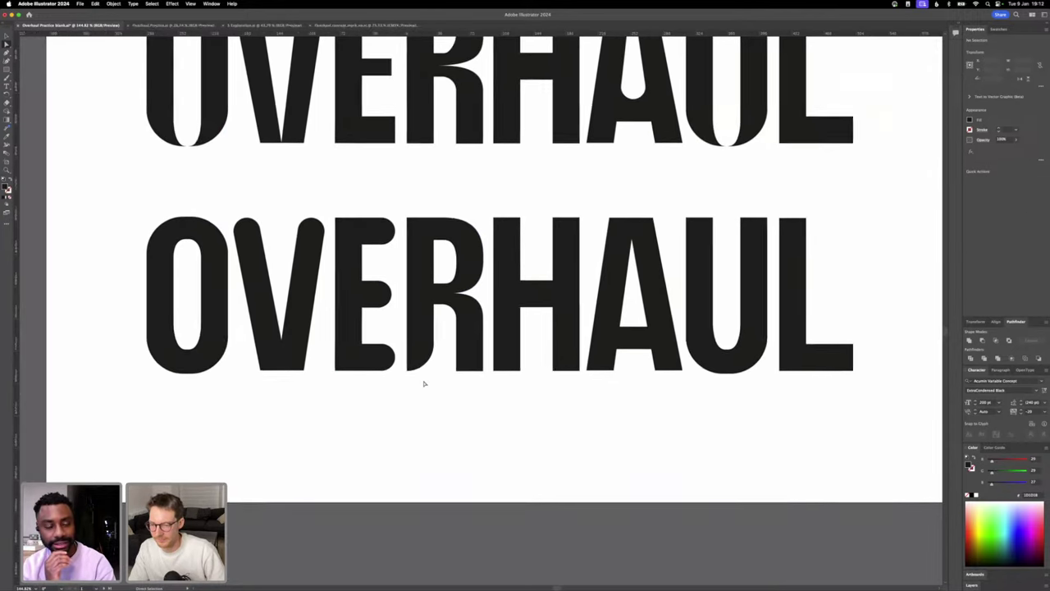
# - Round only the inner lower corner of the bottom-row R's right leg, with square corners on the left leg
pyautogui.click(482, 371)
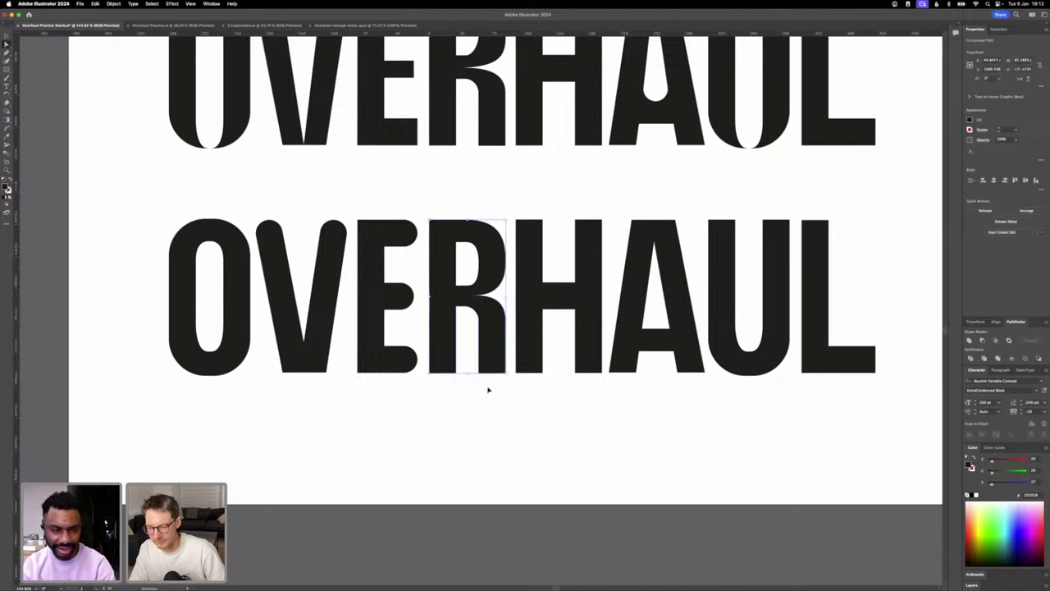
pyautogui.click(483, 379)
pyautogui.click(482, 368)
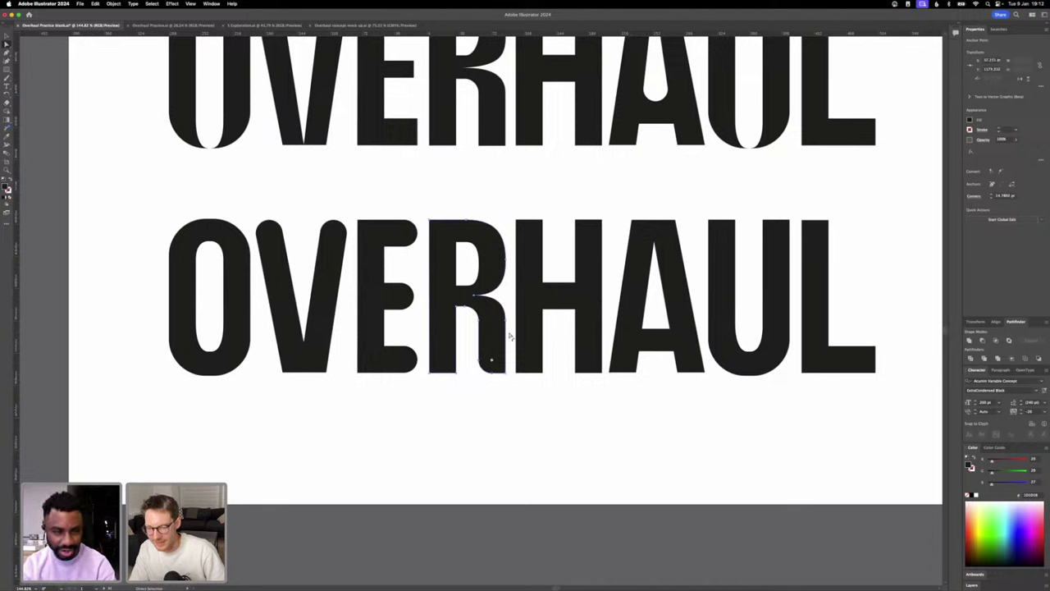
pyautogui.click(499, 403)
pyautogui.scroll(-2, 496, 406)
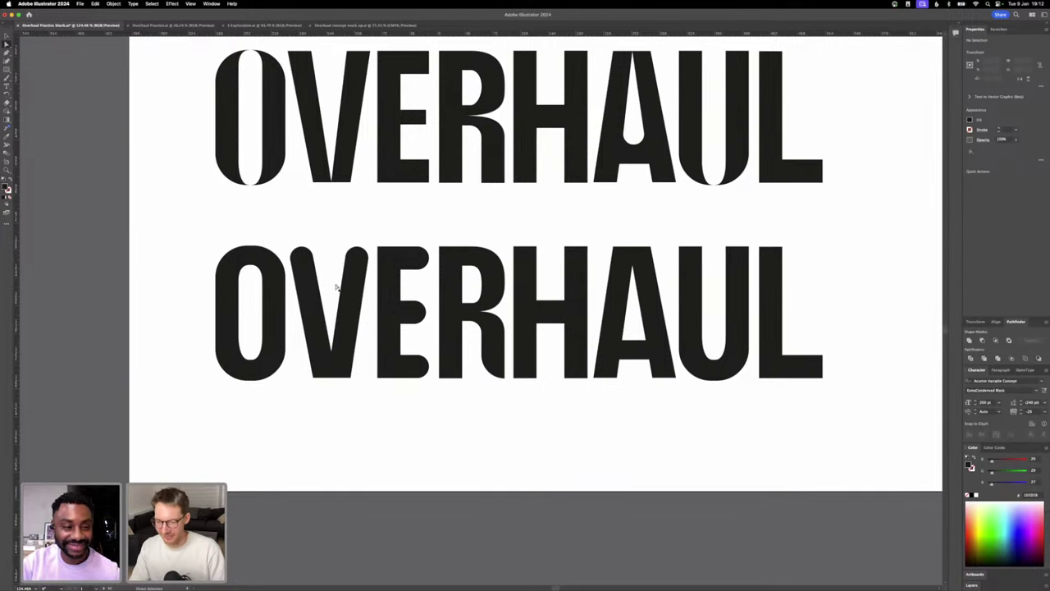
# - Square off the outer upper corners of both stems of the bottom-row V
pyautogui.click(302, 256)
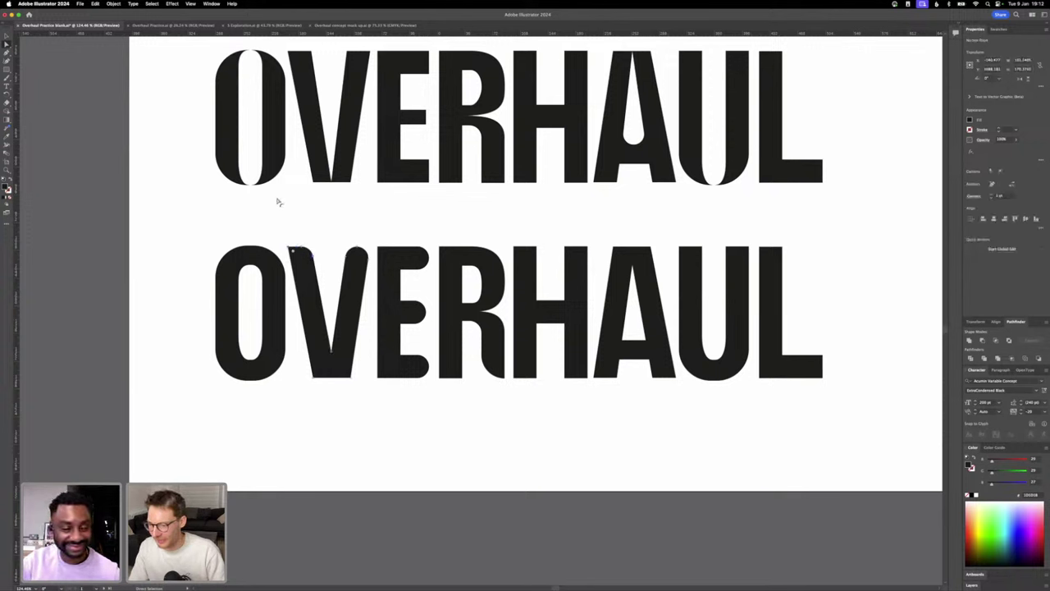
pyautogui.click(309, 219)
pyautogui.click(365, 261)
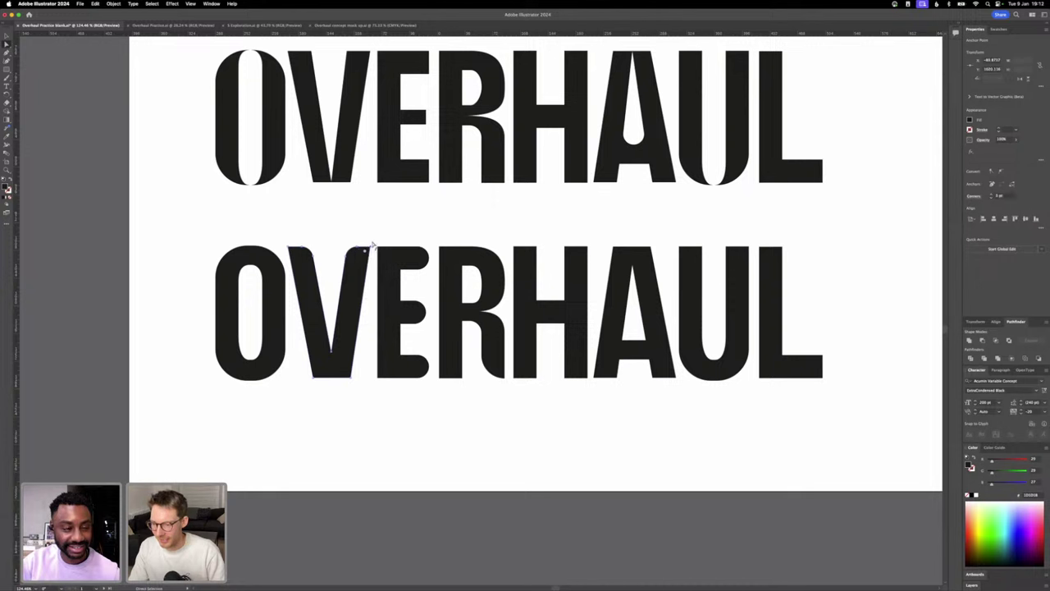
pyautogui.click(397, 243)
pyautogui.click(418, 256)
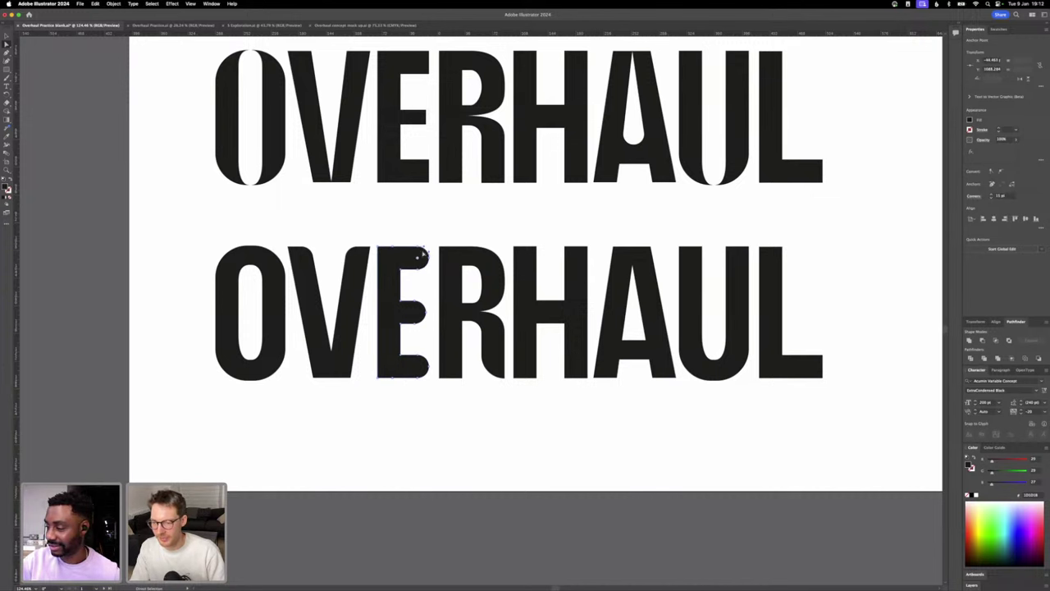
pyautogui.moveTo(422, 250); pyautogui.dragTo(441, 237)
pyautogui.press('super+z')
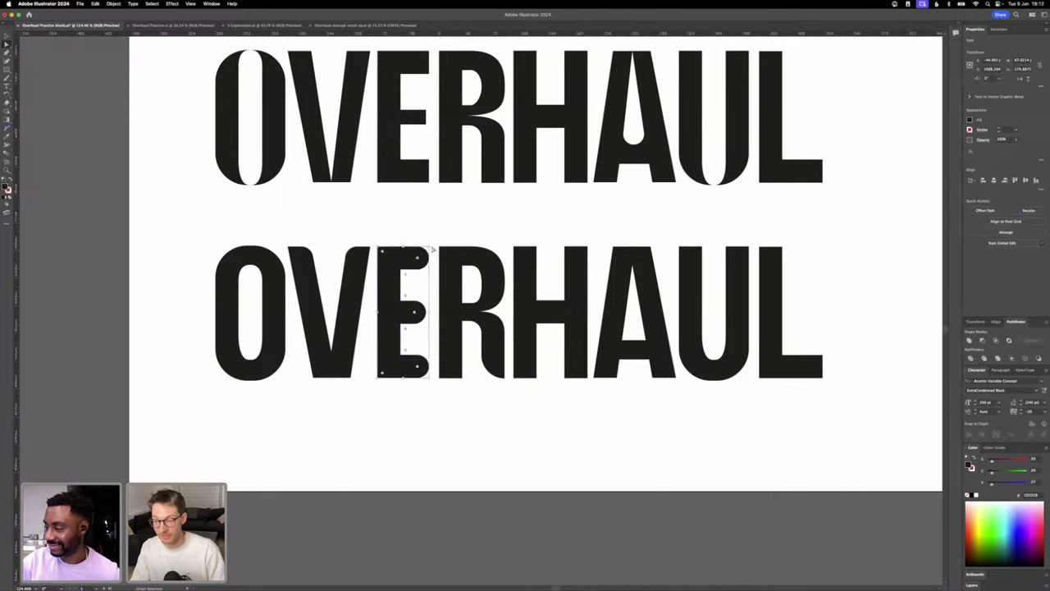
# - Square off the upper corner of the bottom-row E's top arm and the lower corner of its bottom arm
pyautogui.scroll(3, 432, 249)
pyautogui.scroll(4, 423, 231)
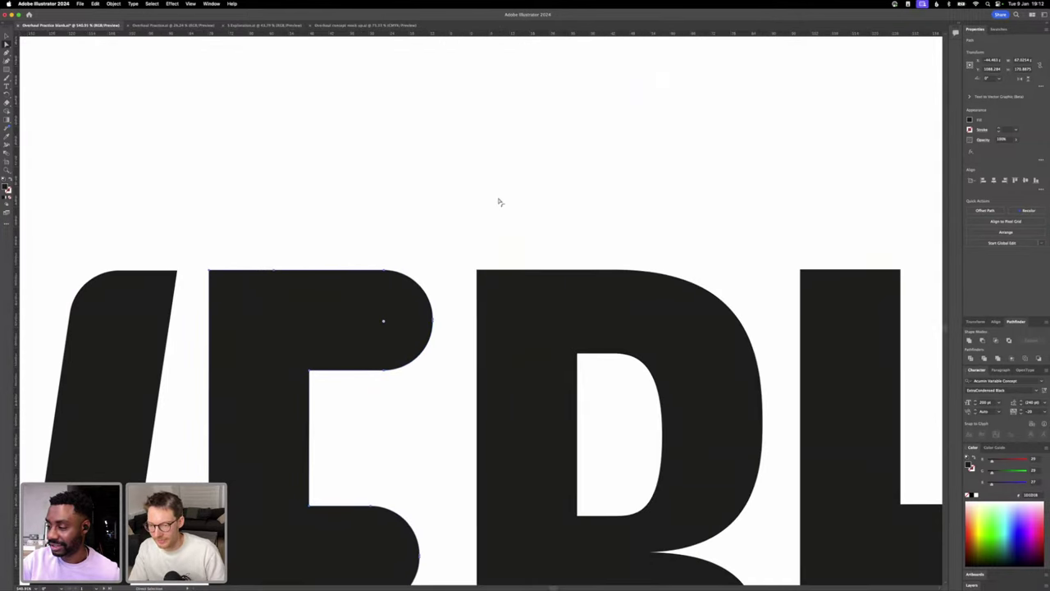
pyautogui.click(450, 251)
pyautogui.click(420, 285)
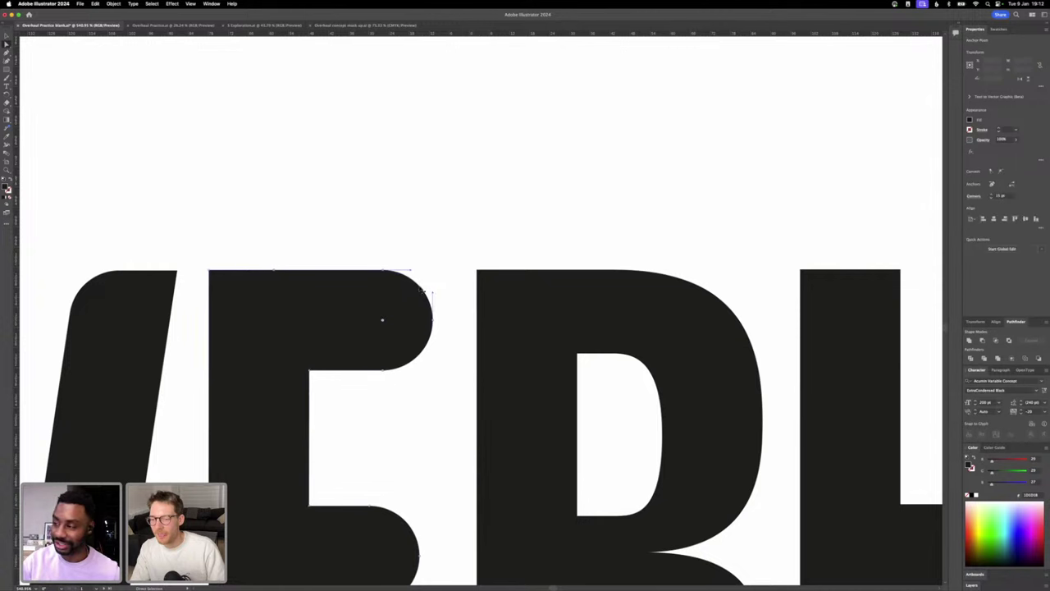
pyautogui.moveTo(382, 319); pyautogui.dragTo(442, 268)
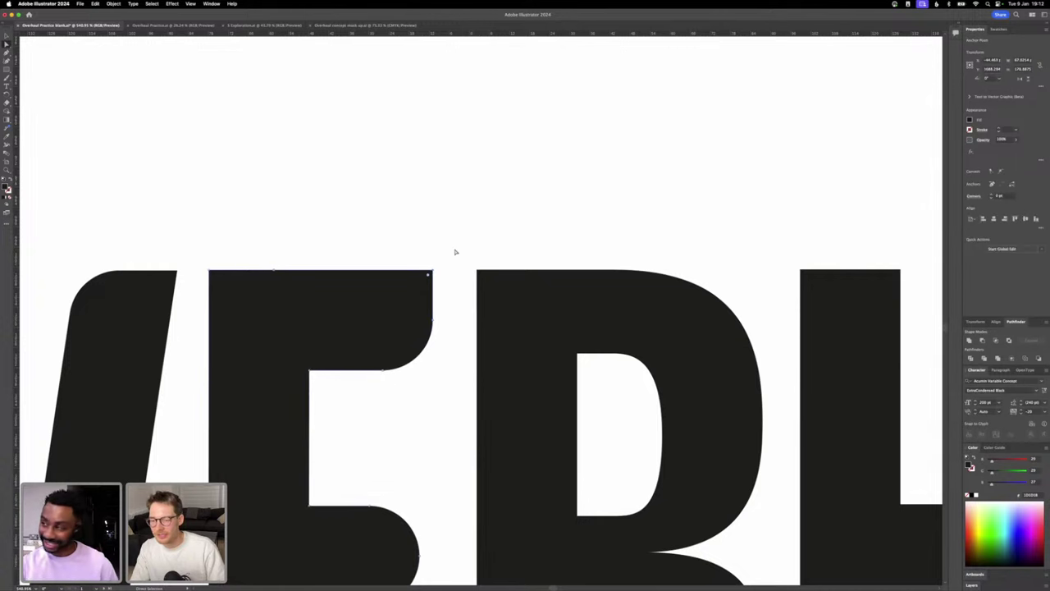
pyautogui.click(454, 251)
pyautogui.scroll(-2, 454, 251)
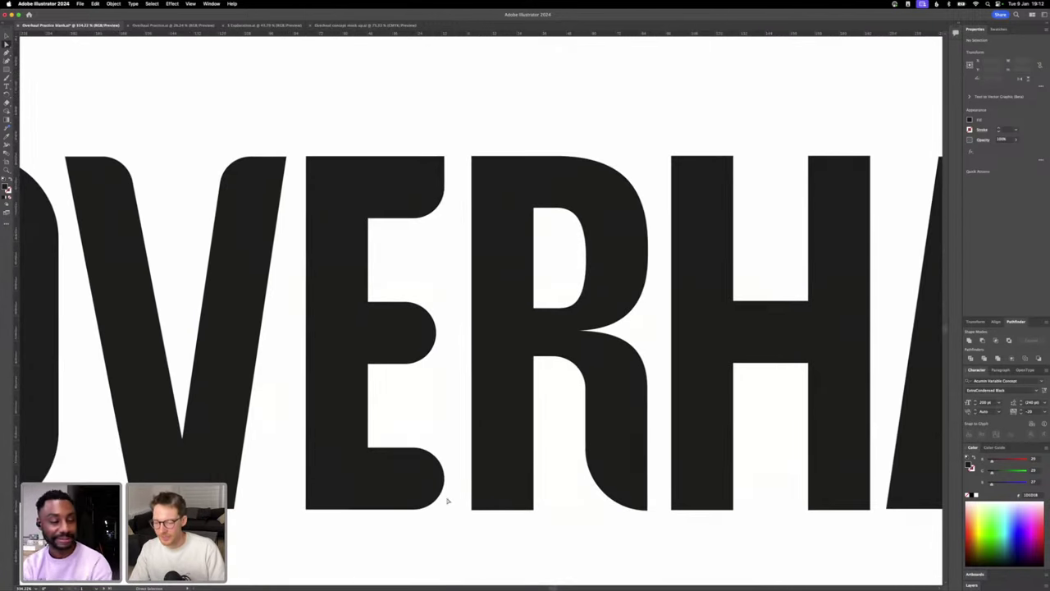
pyautogui.click(435, 500)
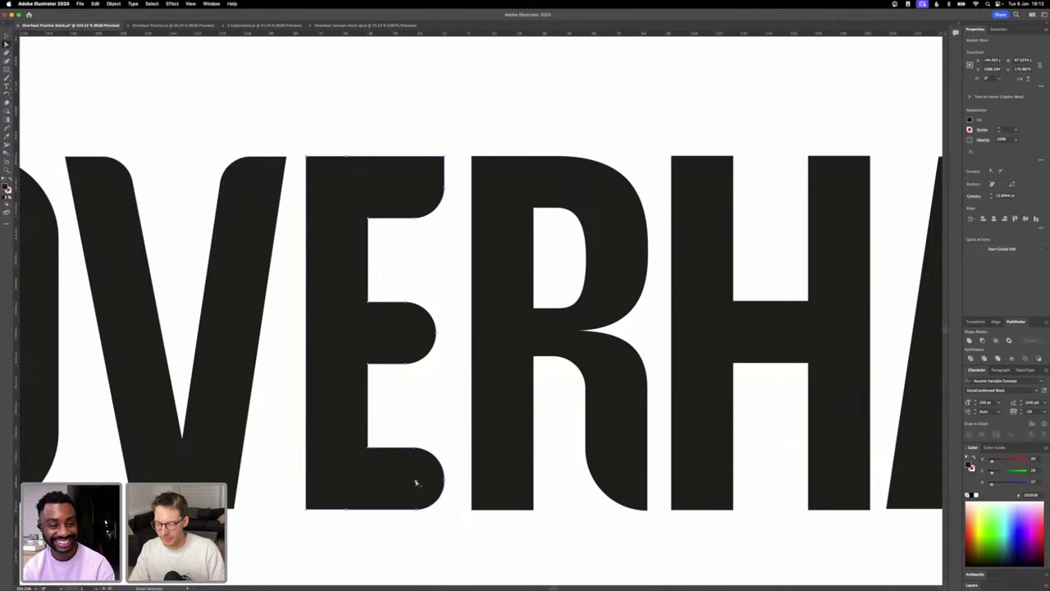
pyautogui.click(462, 533)
pyautogui.scroll(-2, 455, 530)
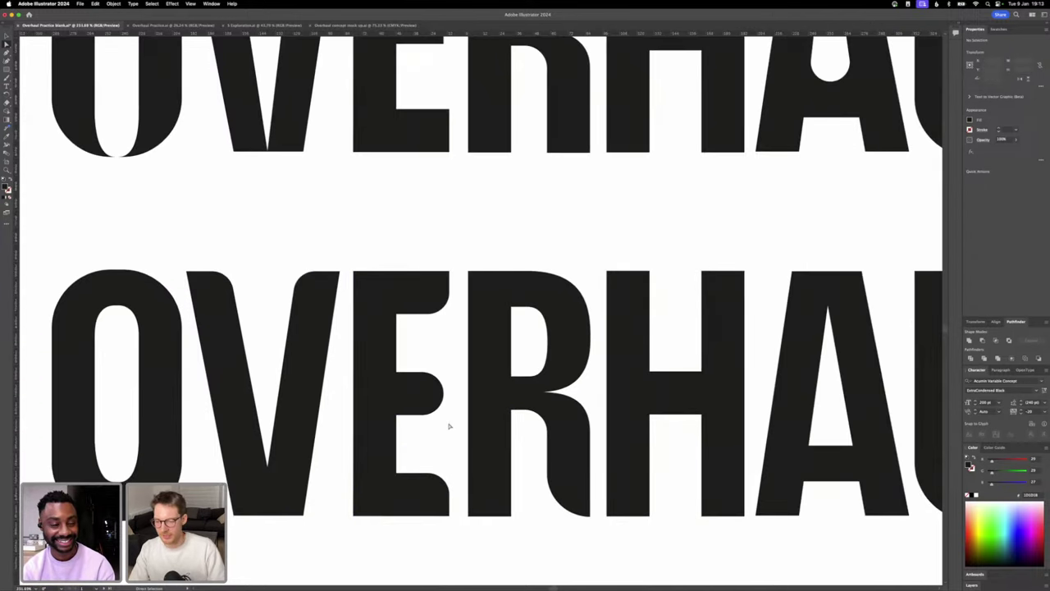
# - Square off the end of the bottom-row E's middle arm and shorten the arm slightly
pyautogui.moveTo(423, 370); pyautogui.dragTo(463, 397)
pyautogui.hotkey('shift', 'Left')
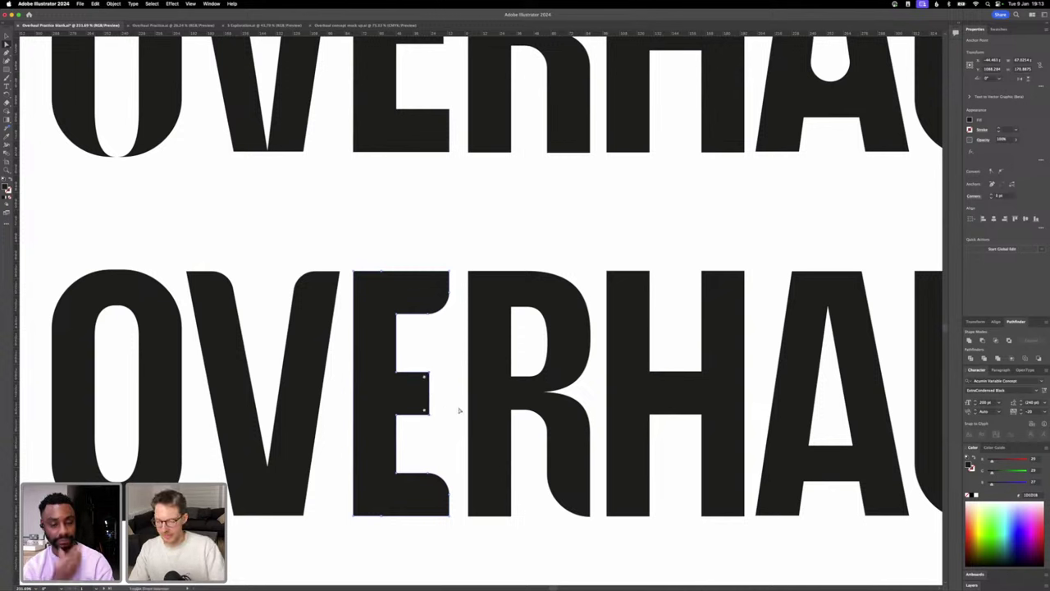
pyautogui.press('Right')
pyautogui.press('Right')
pyautogui.press('Right')
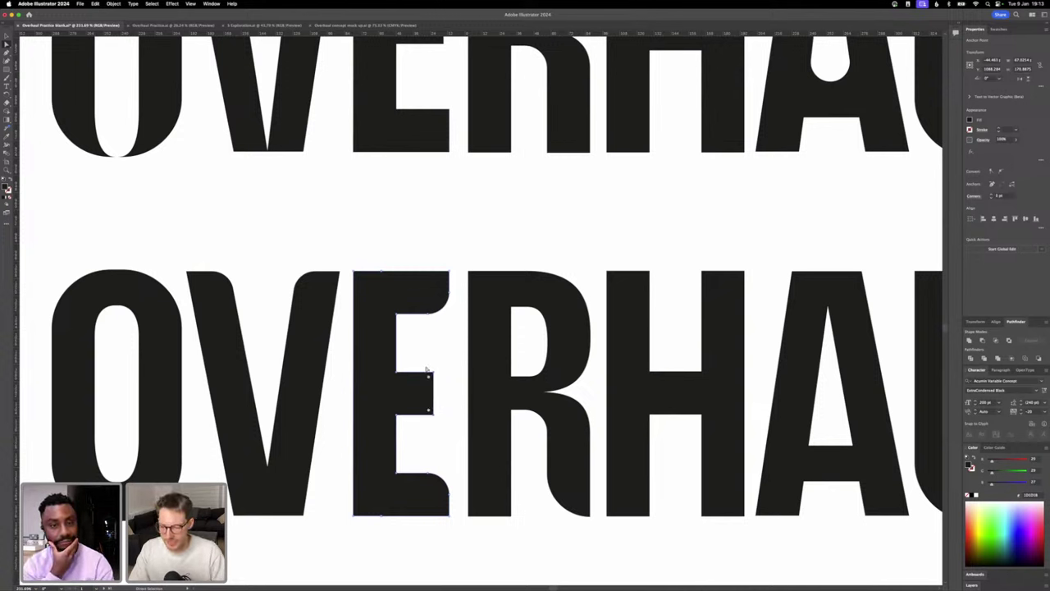
pyautogui.click(428, 349)
pyautogui.scroll(-5, 429, 349)
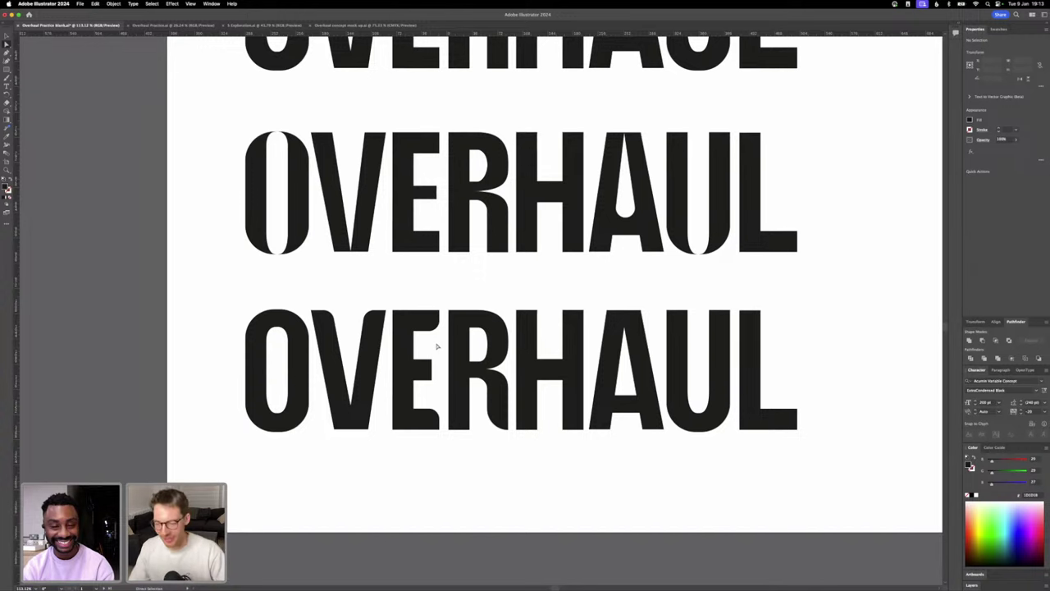
# - Move the waist notch point of the bottom-row R about 10 pt to the right, making the notch shallower
pyautogui.click(484, 370)
pyautogui.scroll(10, 484, 370)
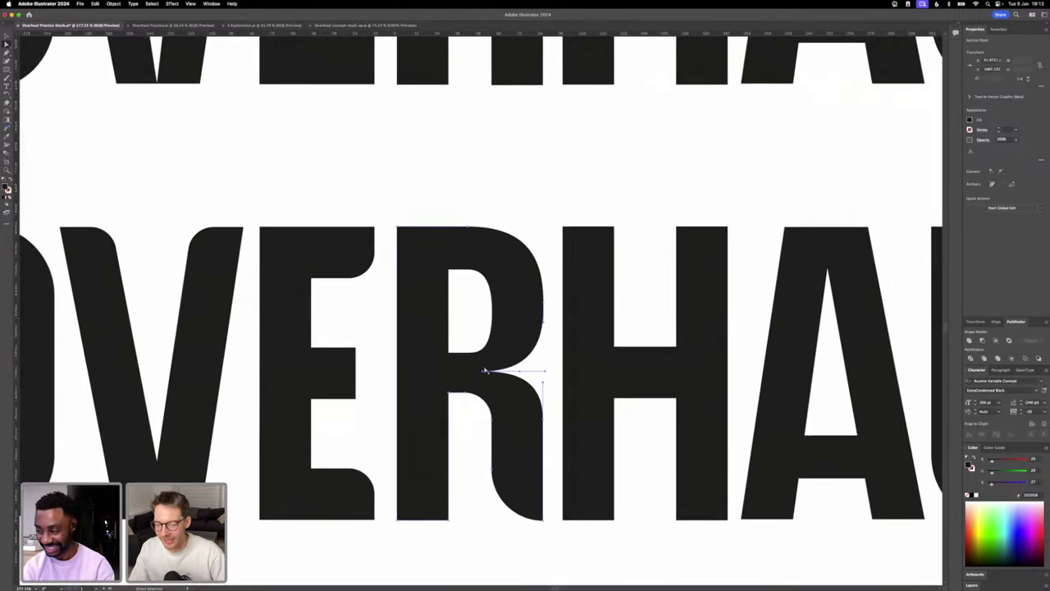
pyautogui.press('Right')
pyautogui.press('Right')
pyautogui.press('Right')
pyautogui.press('Right')
pyautogui.press('Right')
pyautogui.press('Right')
pyautogui.press('Right')
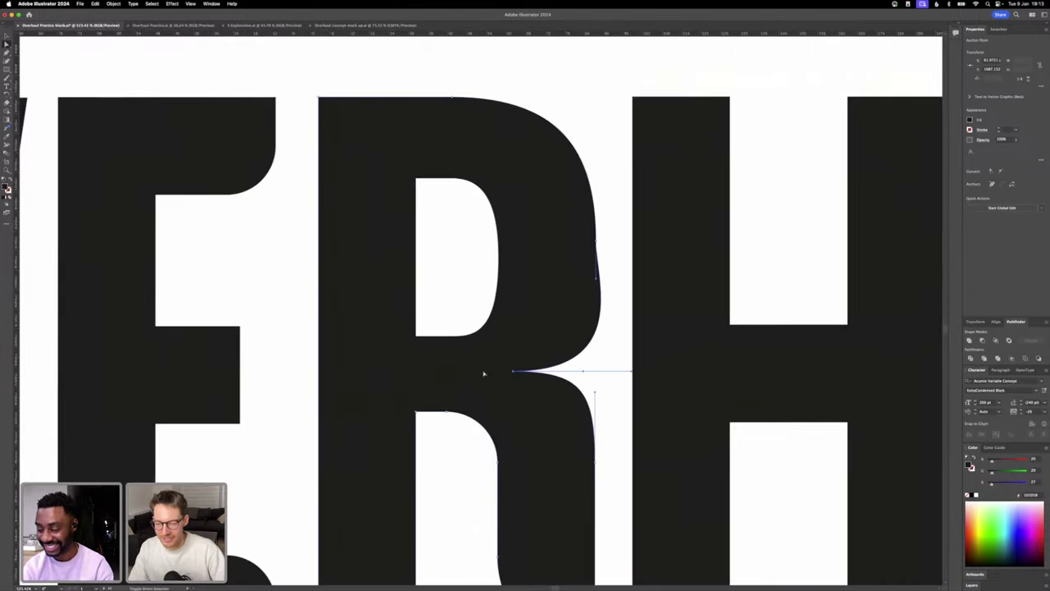
pyautogui.hotkey('shift', 'Right')
pyautogui.hotkey('shift', 'Left')
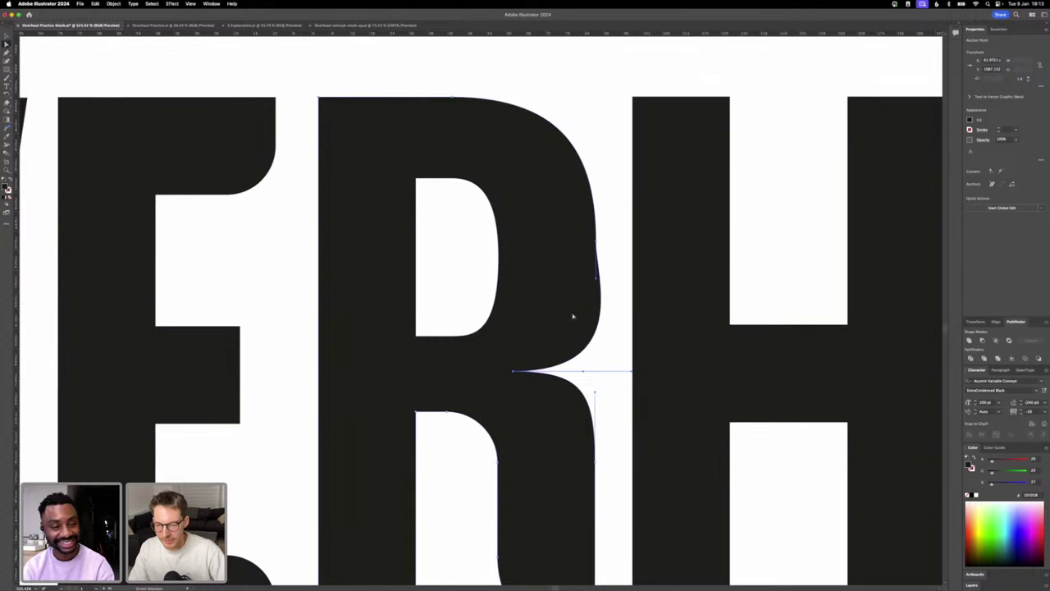
# - Shorten the curve handle at the R's waist notch to smooth the bulge in the upper bowl
pyautogui.click(610, 253)
pyautogui.click(517, 372)
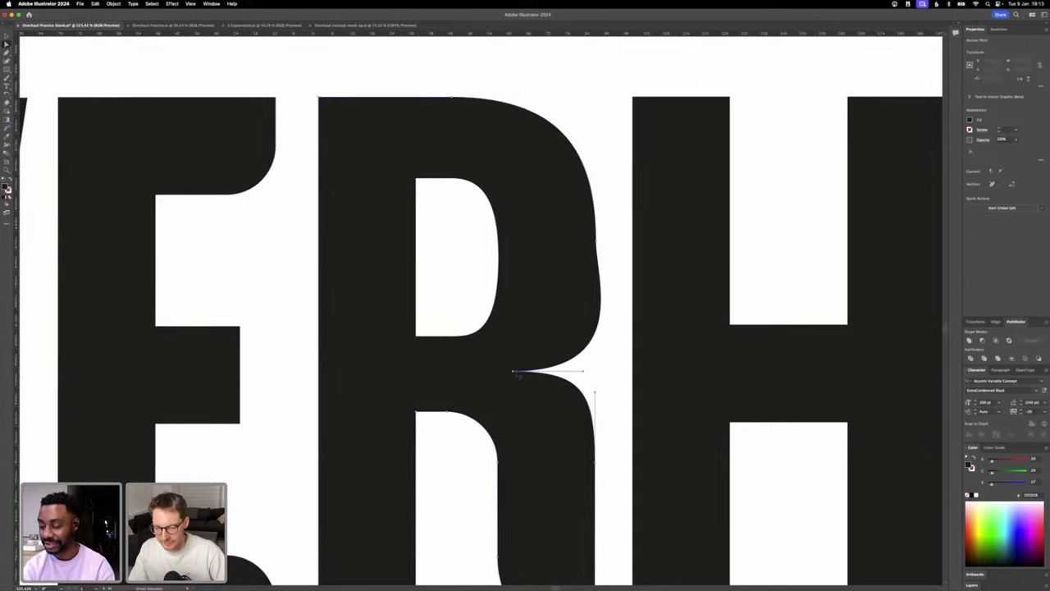
pyautogui.click(513, 372)
pyautogui.click(583, 374)
pyautogui.moveTo(633, 373); pyautogui.dragTo(592, 371)
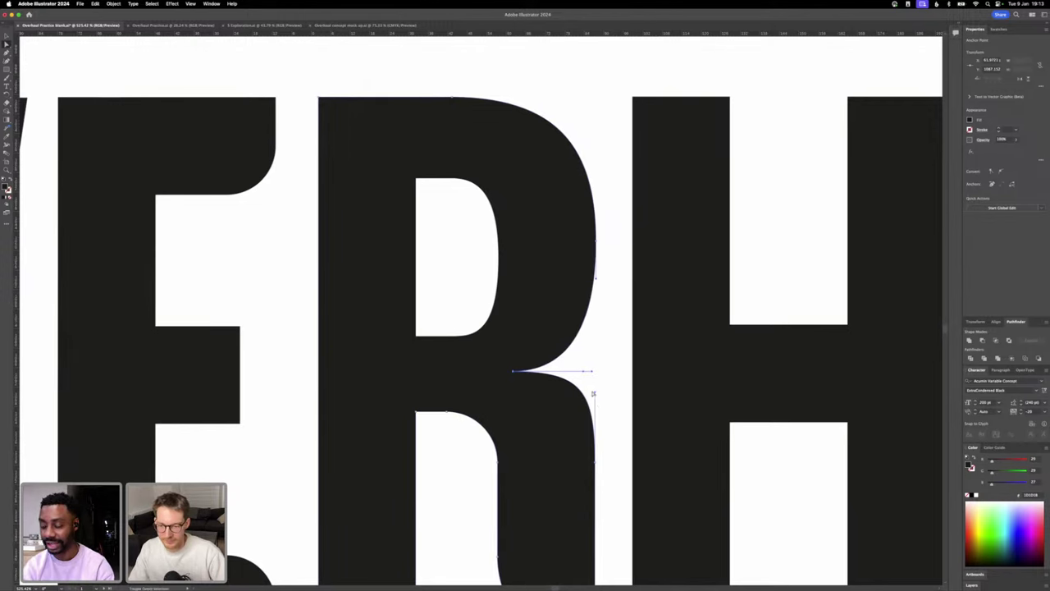
pyautogui.scroll(-6, 607, 377)
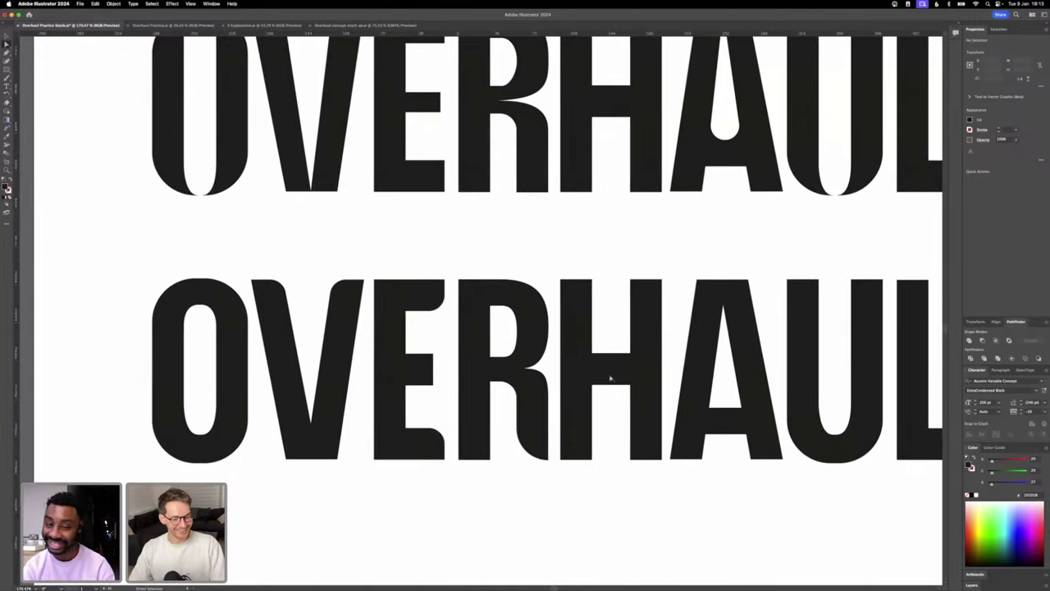
# - Round the lower inner corner of the bottom-row H's right stem into a large curve spanning the stem's width
pyautogui.click(587, 458)
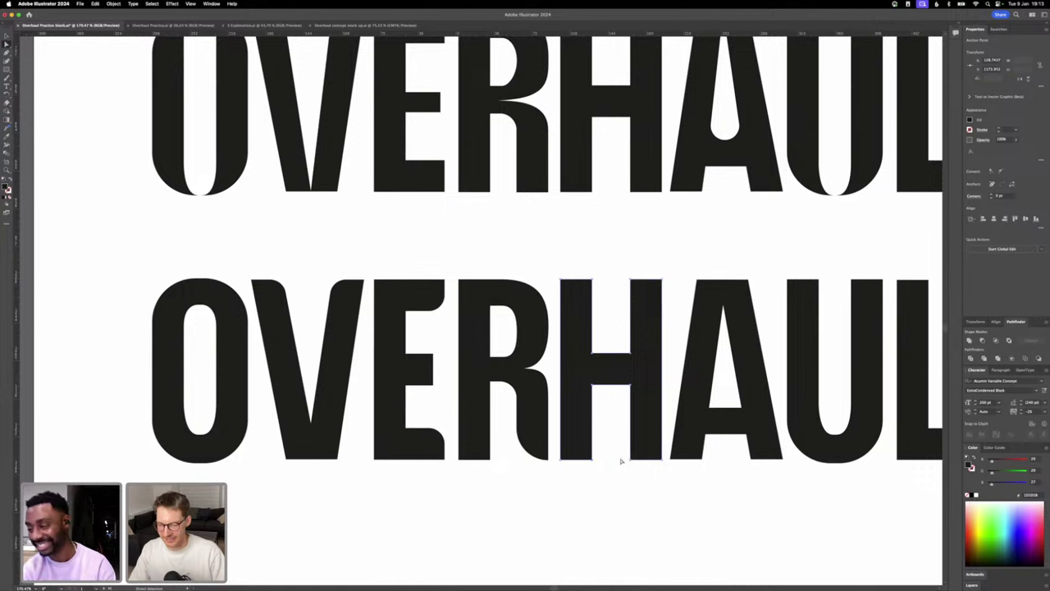
pyautogui.click(630, 460)
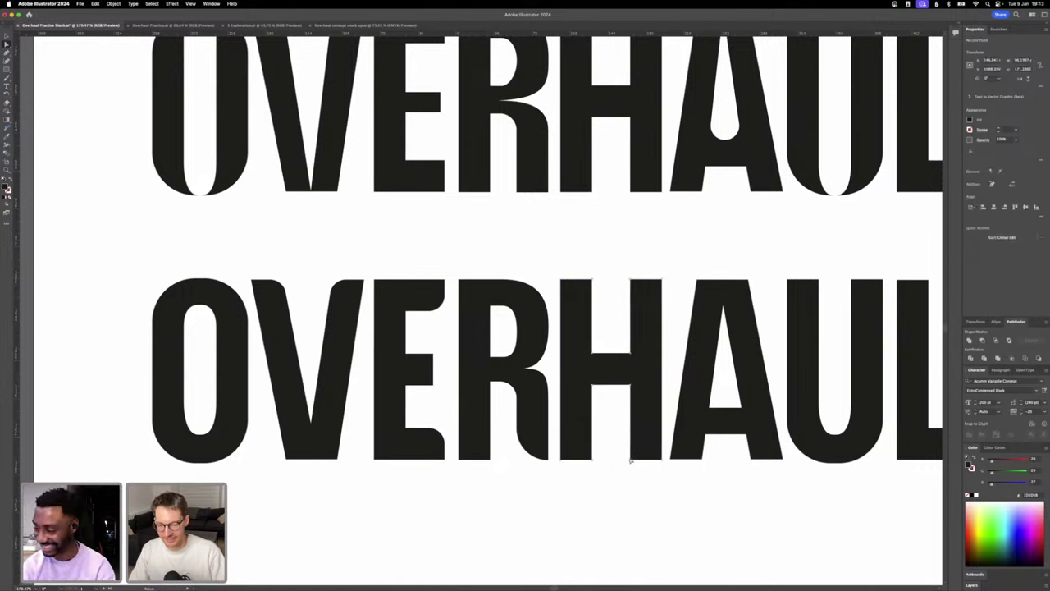
pyautogui.moveTo(635, 455); pyautogui.dragTo(664, 405)
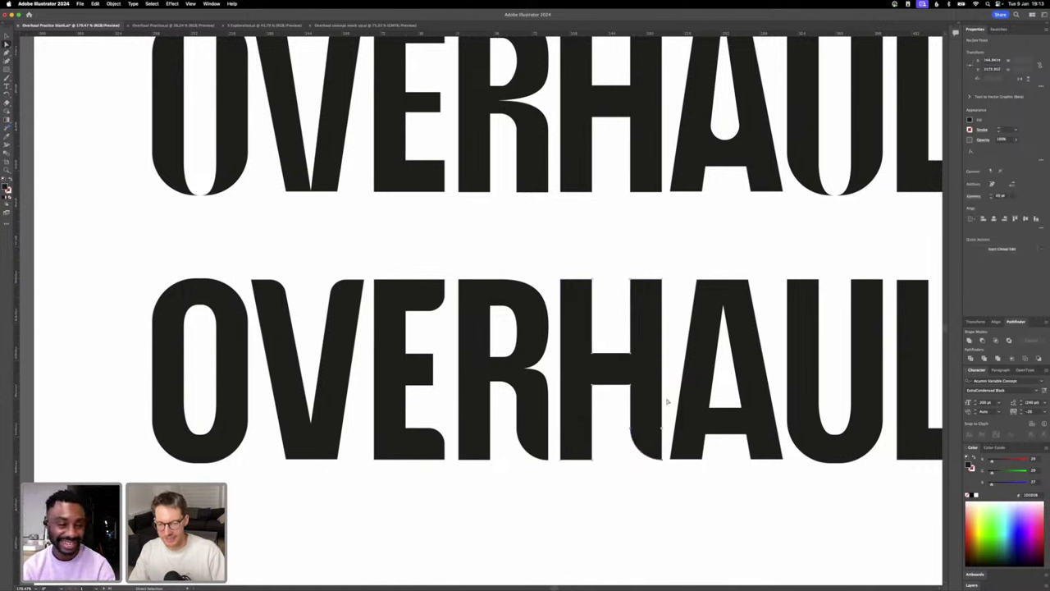
pyautogui.click(607, 290)
# - Select the upper inner corner point of the left stem on the bottom-row H
pyautogui.scroll(-5, 601, 311)
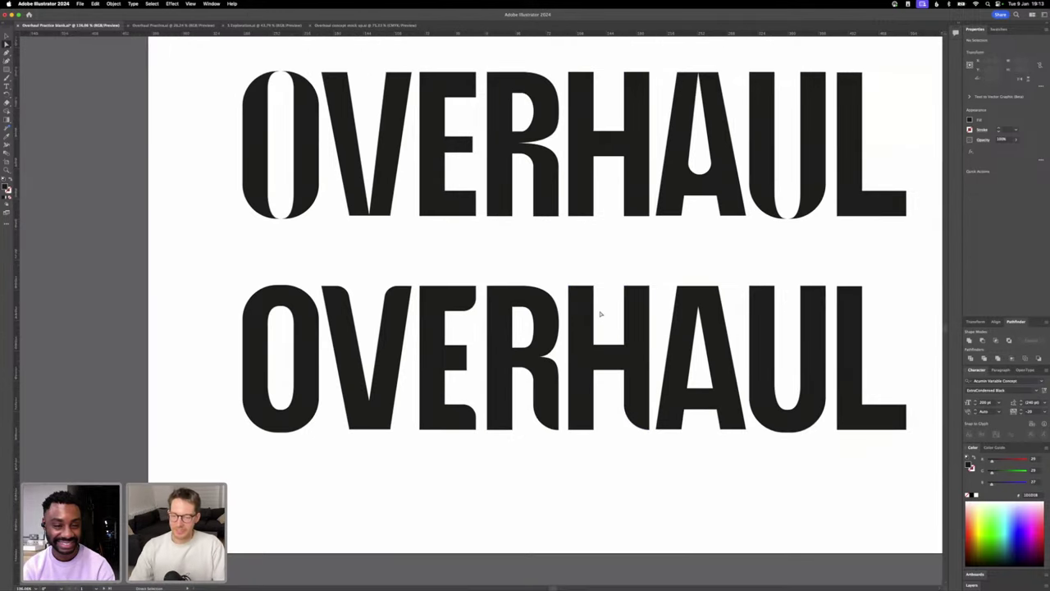
pyautogui.hscroll(3, 601, 313)
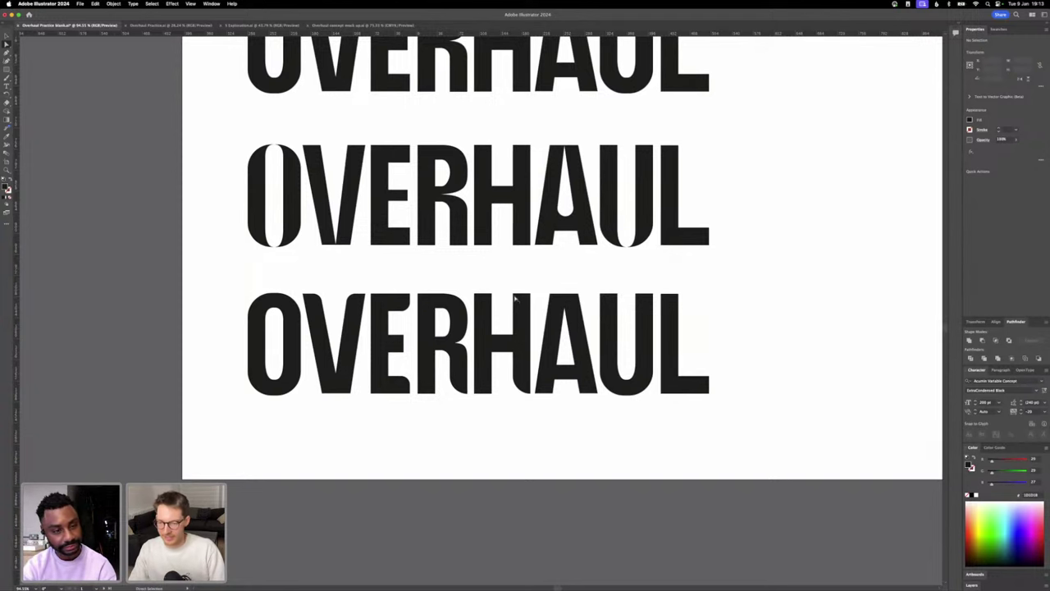
pyautogui.scroll(4, 527, 340)
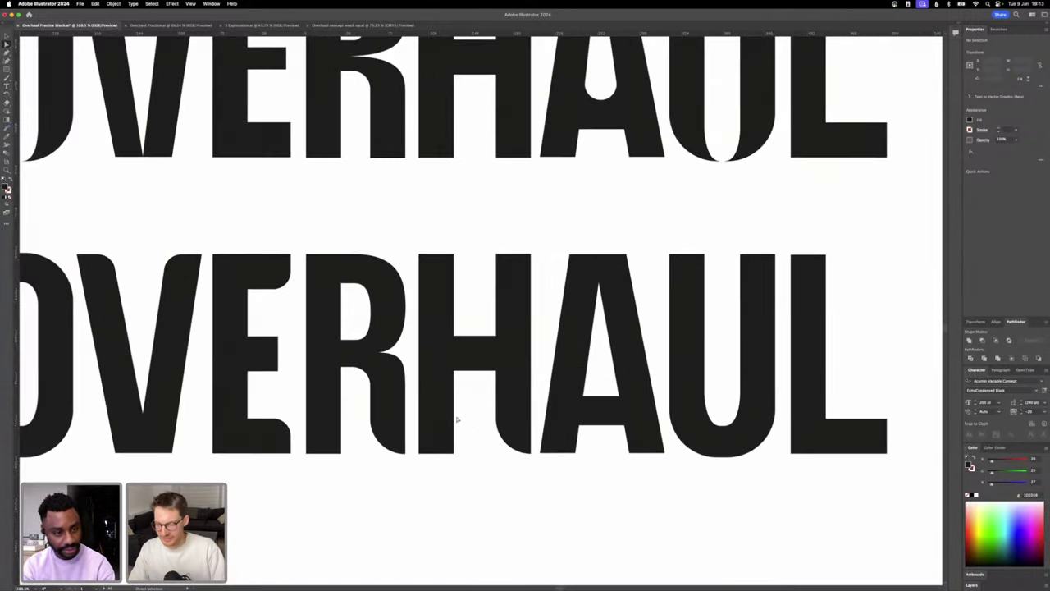
pyautogui.click(450, 259)
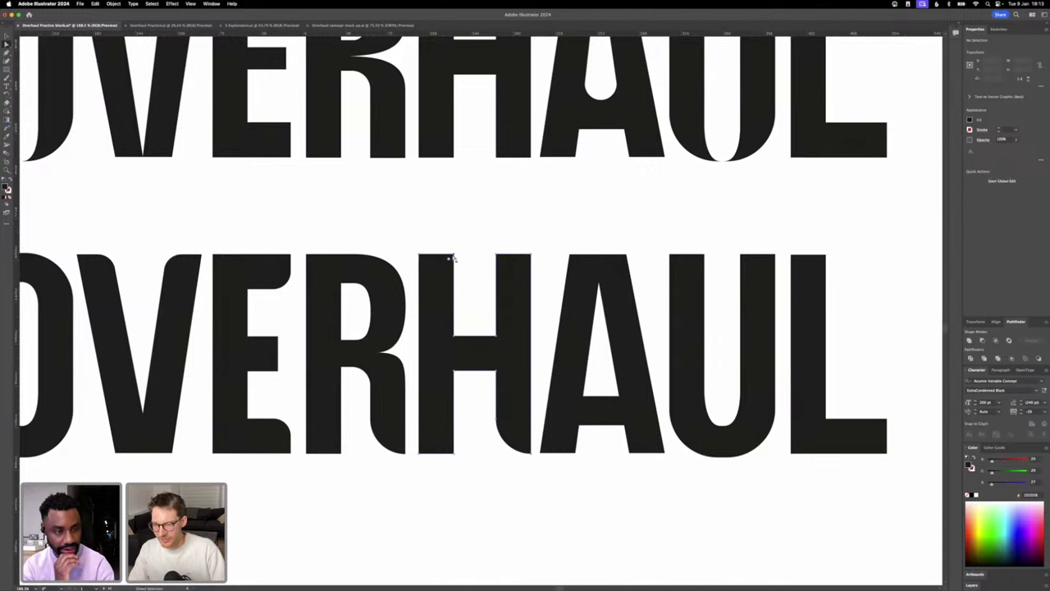
# - Round the inner upper corner of the H's left stem to a full curve in the lowest OVERHAUL wordmark
pyautogui.moveTo(450, 260); pyautogui.dragTo(406, 313)
pyautogui.click(460, 262)
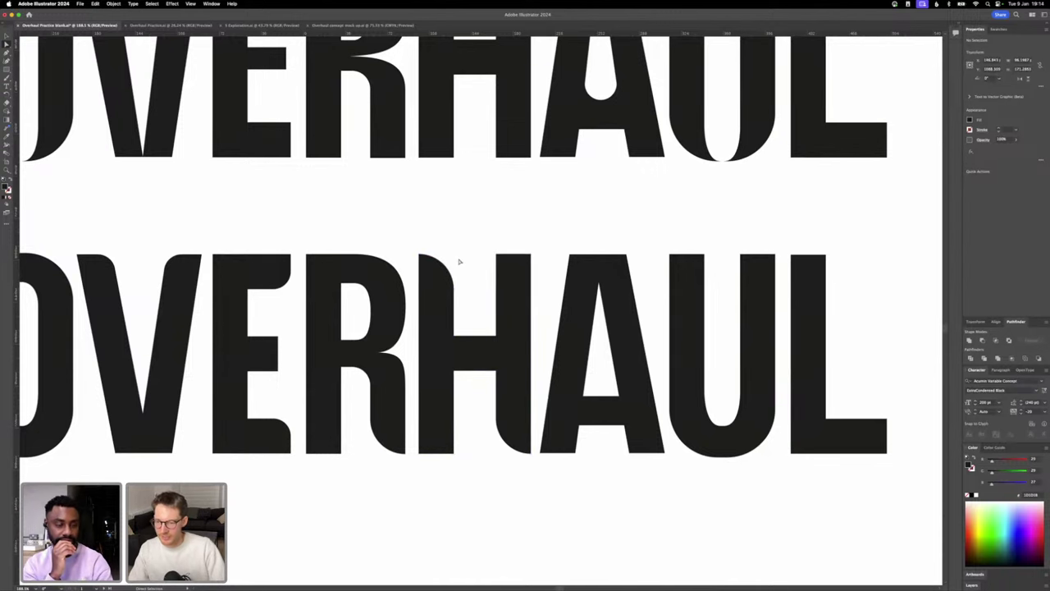
# - Round the inner bottom corners of both feet of the A in the lowest OVERHAUL wordmark
pyautogui.scroll(-4, 459, 262)
pyautogui.hscroll(2, 457, 330)
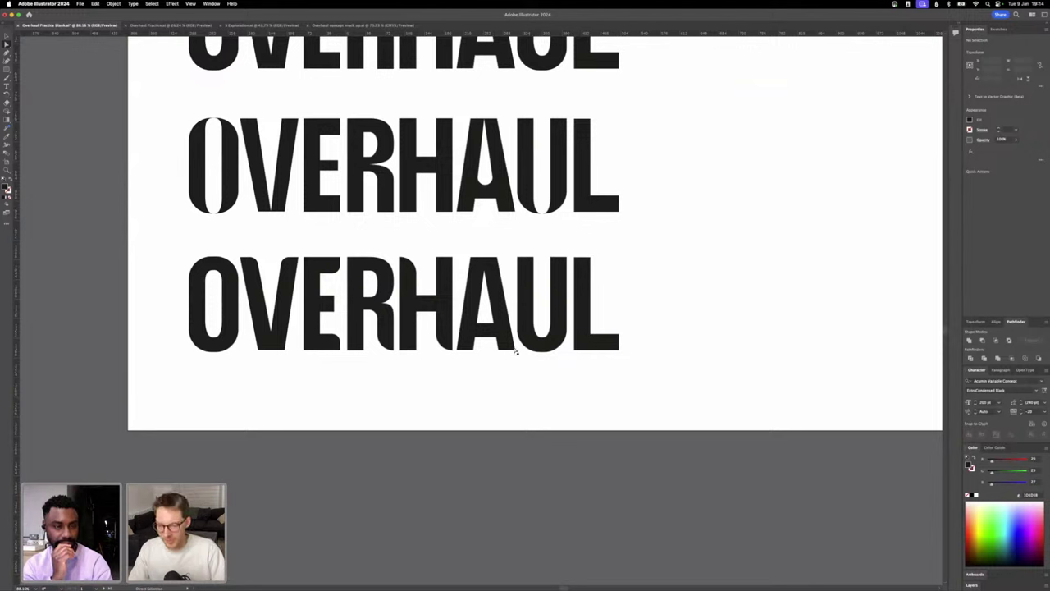
pyautogui.click(495, 327)
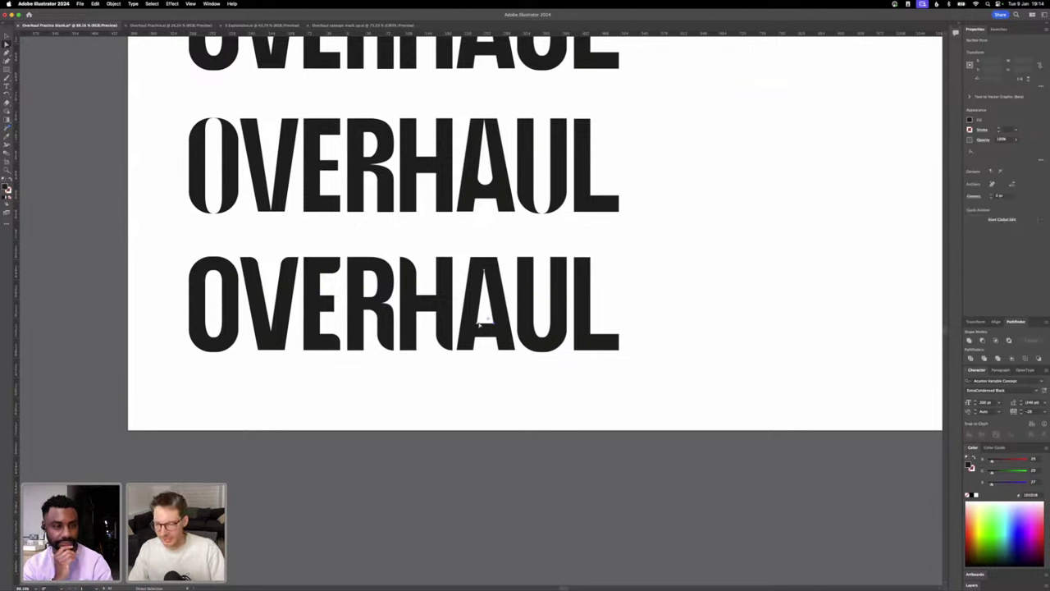
pyautogui.click(535, 379)
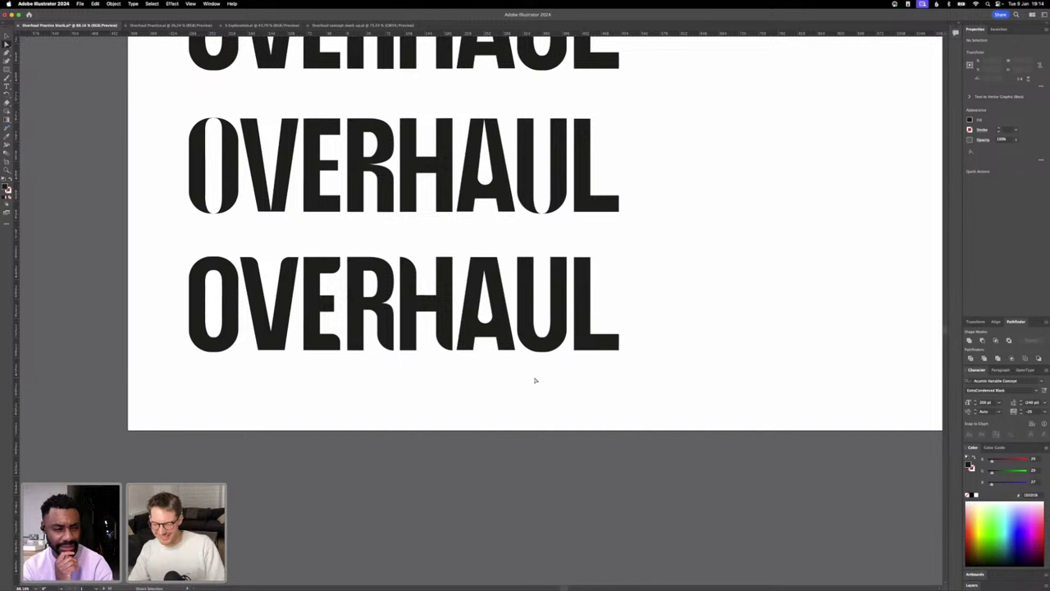
pyautogui.click(500, 347)
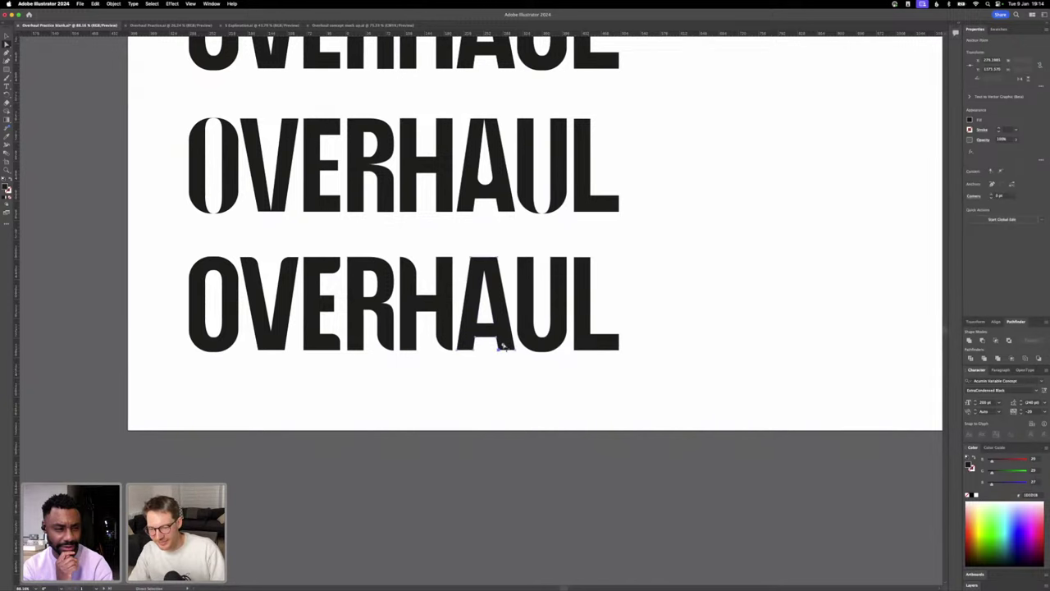
pyautogui.click(529, 393)
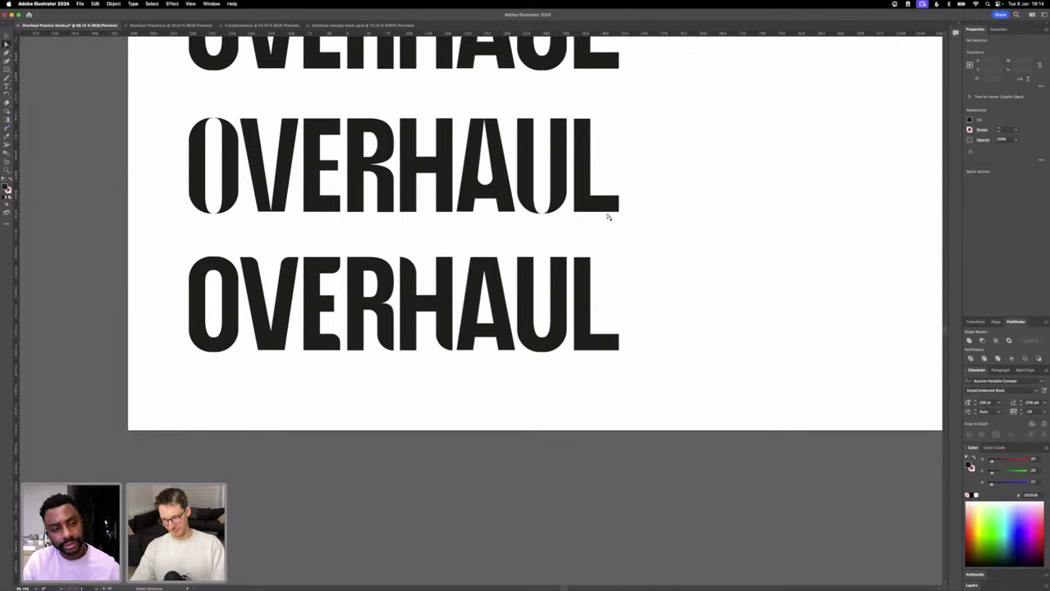
pyautogui.click(473, 351)
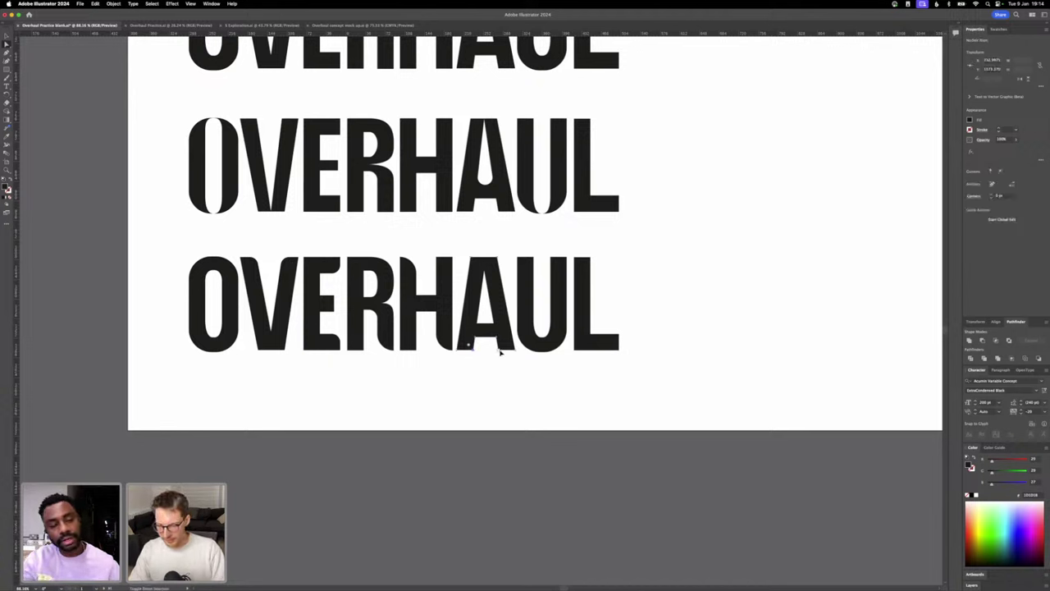
pyautogui.keyDown('shift'); pyautogui.click(498, 350); pyautogui.keyUp('shift')
pyautogui.moveTo(502, 346); pyautogui.dragTo(517, 338)
pyautogui.click(540, 370)
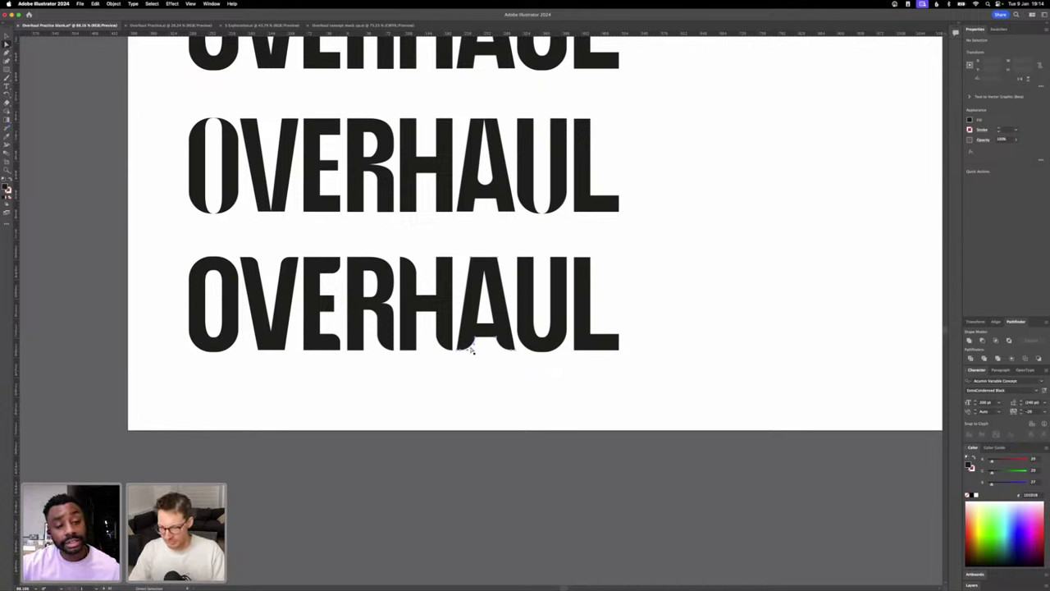
pyautogui.click(470, 350)
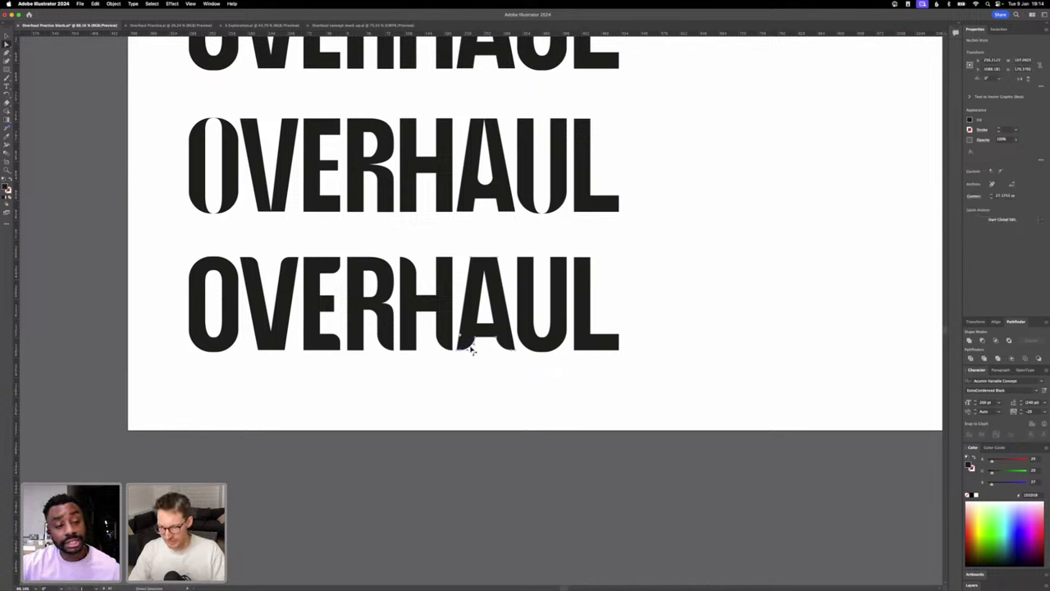
# - Round the inner upper corner of the U's left stem and the upper end corner of the L's foot
pyautogui.click(533, 259)
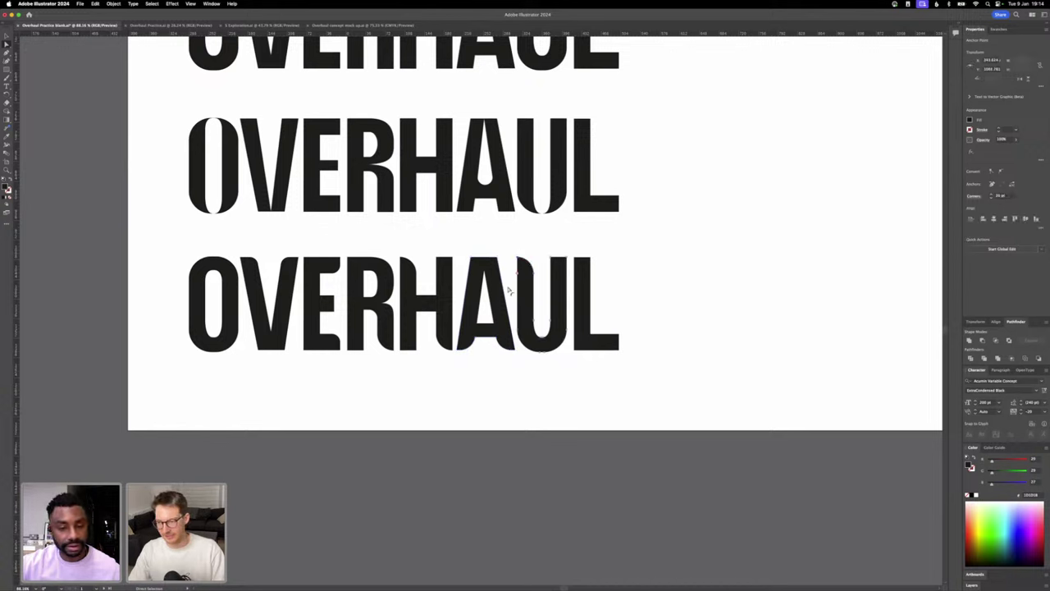
pyautogui.moveTo(508, 289); pyautogui.dragTo(508, 292)
pyautogui.click(605, 310)
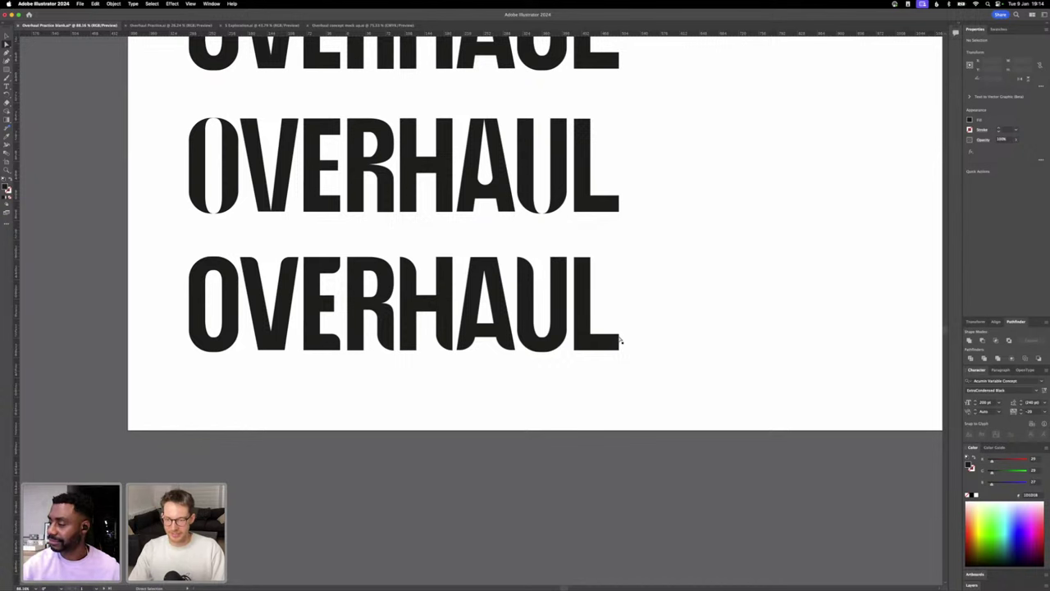
pyautogui.click(615, 341)
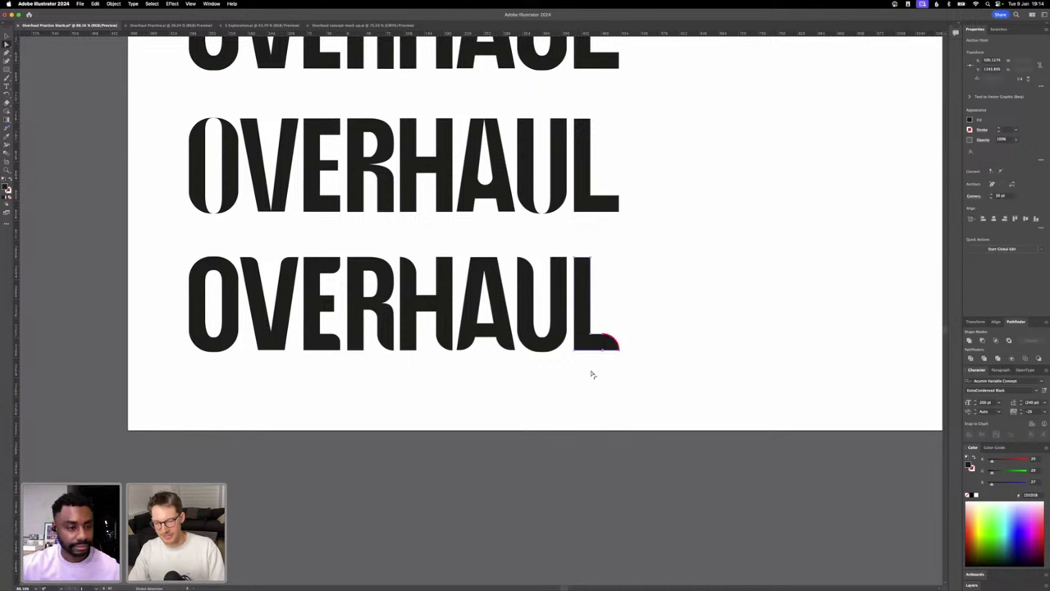
pyautogui.click(615, 421)
# - Try to slim the R's leg by moving the anchor points of its outer curve down and inward
pyautogui.scroll(-2, 623, 429)
pyautogui.scroll(-2, 623, 429)
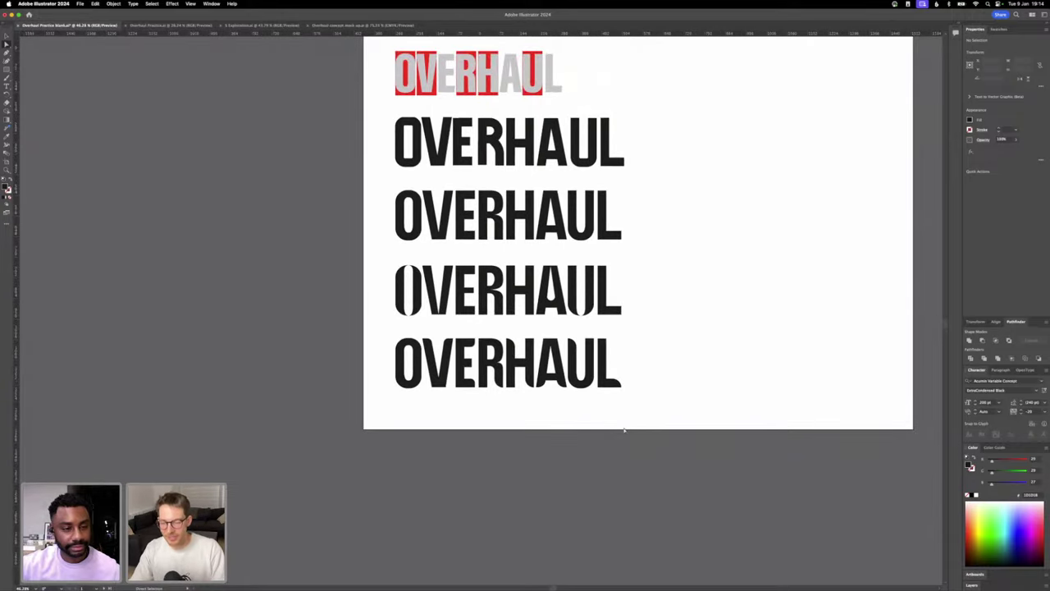
pyautogui.scroll(5, 623, 429)
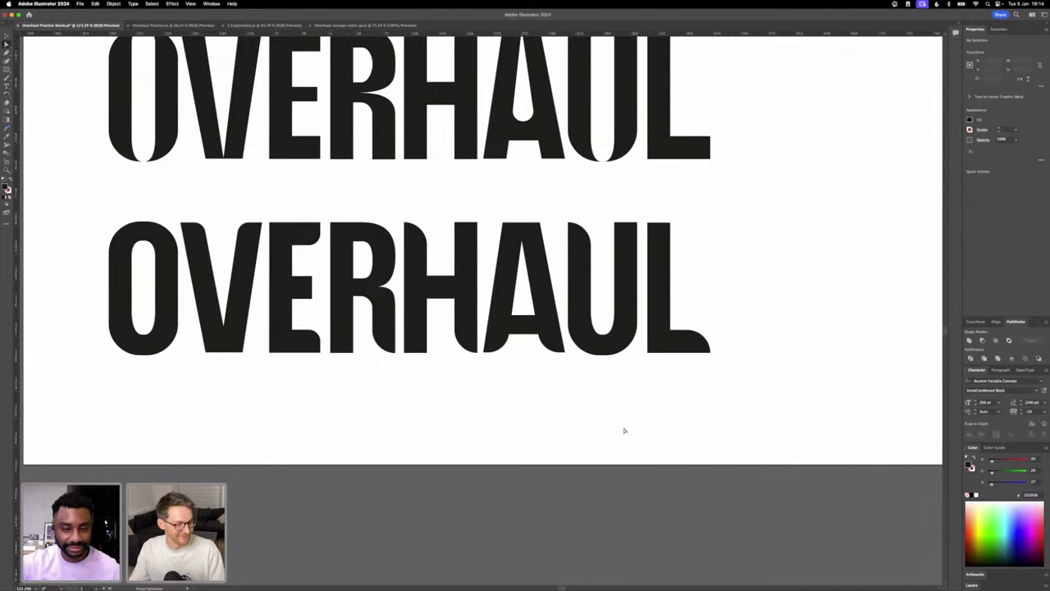
pyautogui.click(400, 300)
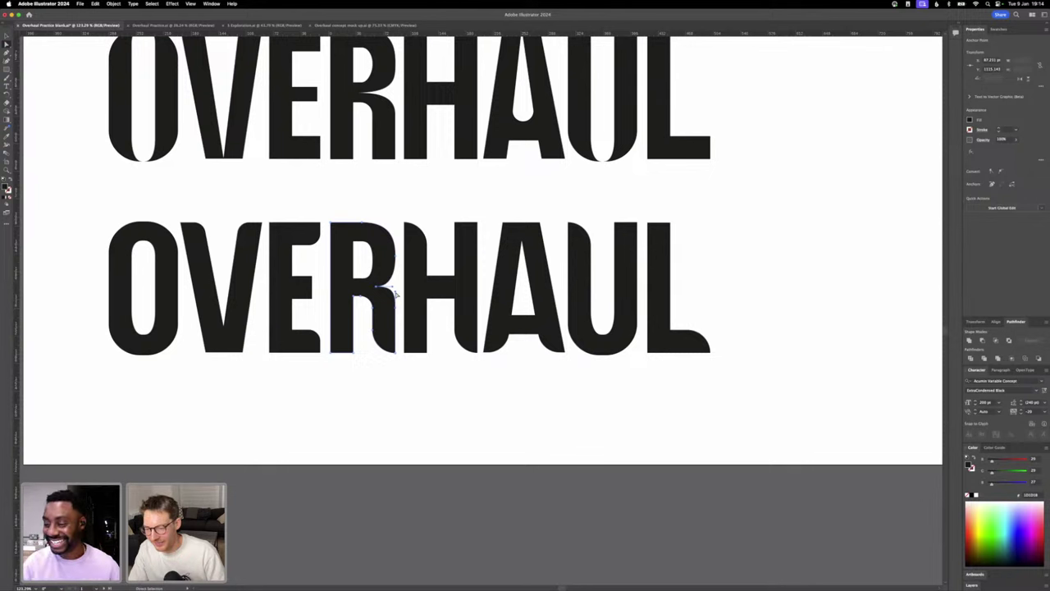
pyautogui.moveTo(395, 294)
pyautogui.mouseDown()
pyautogui.moveTo(395, 334)
pyautogui.moveTo(395, 305)
pyautogui.mouseUp()
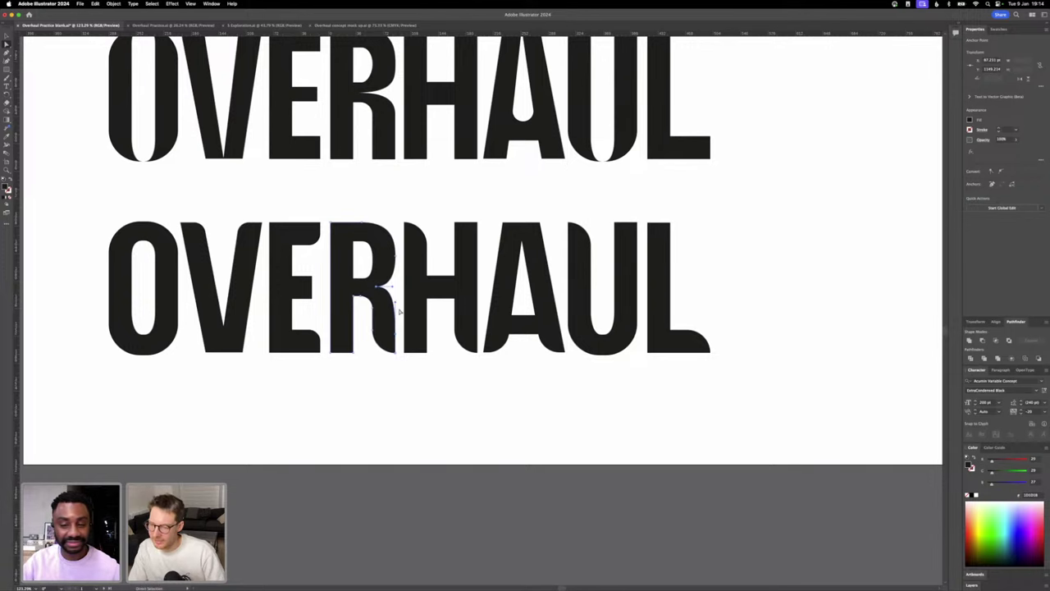
pyautogui.scroll(5, 399, 312)
pyautogui.scroll(1, 399, 312)
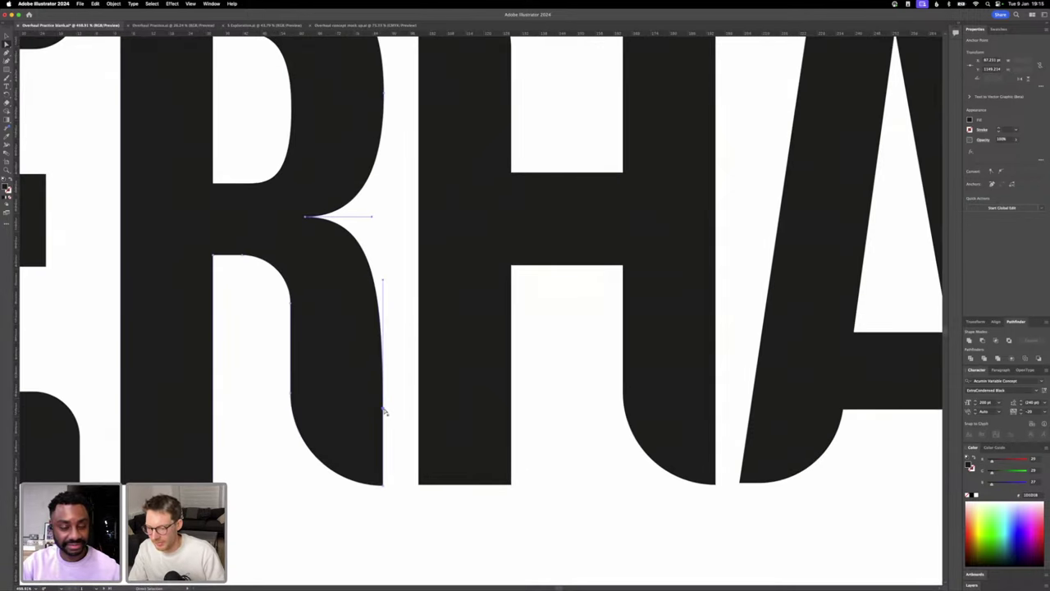
pyautogui.moveTo(383, 410); pyautogui.dragTo(369, 419)
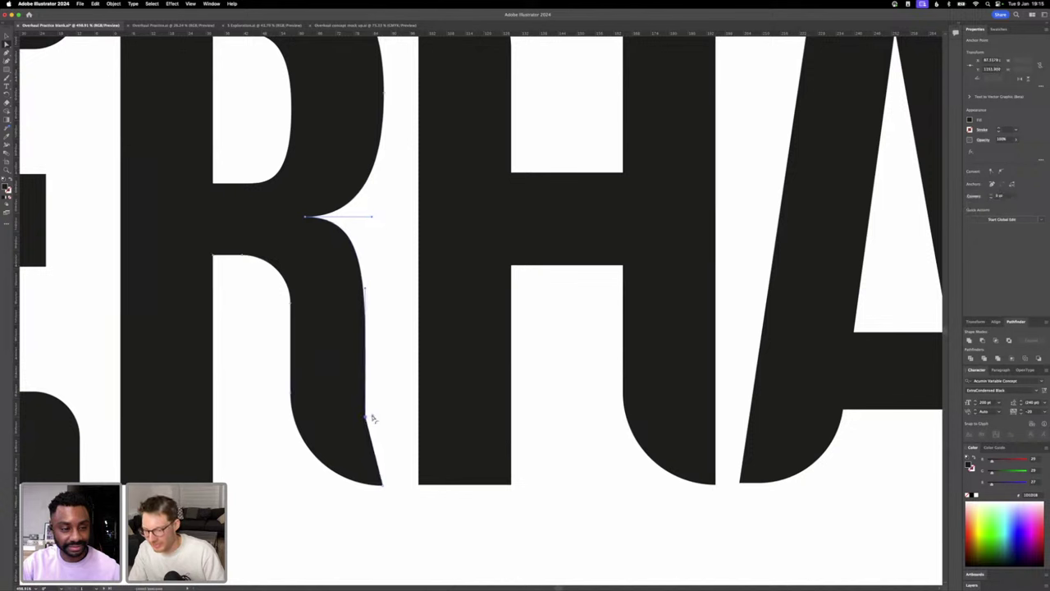
pyautogui.moveTo(438, 414); pyautogui.dragTo(926, 347)
pyautogui.click(644, 499)
pyautogui.scroll(-5, 643, 499)
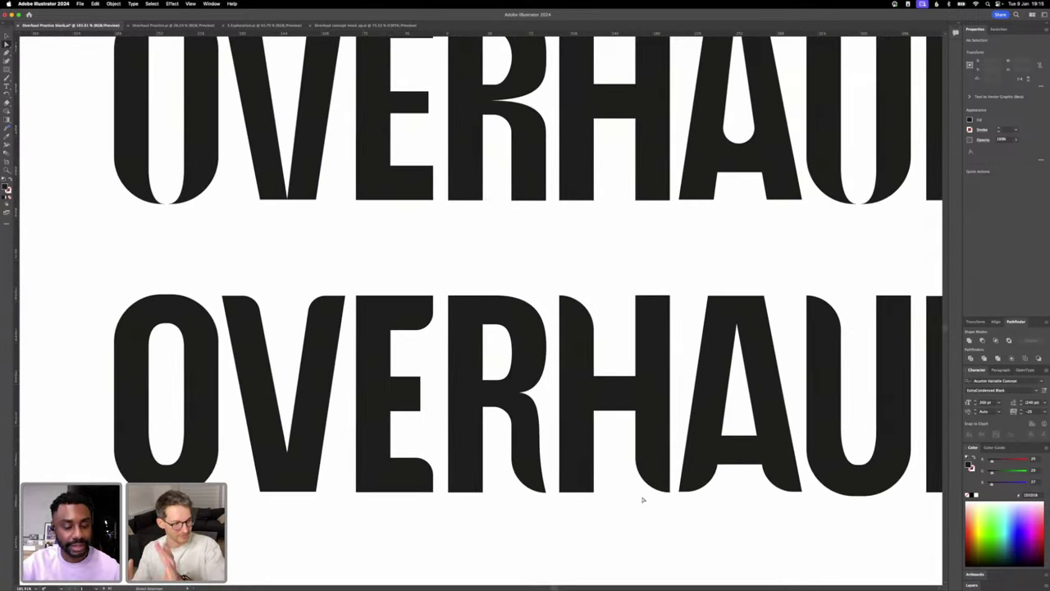
pyautogui.scroll(-4, 643, 499)
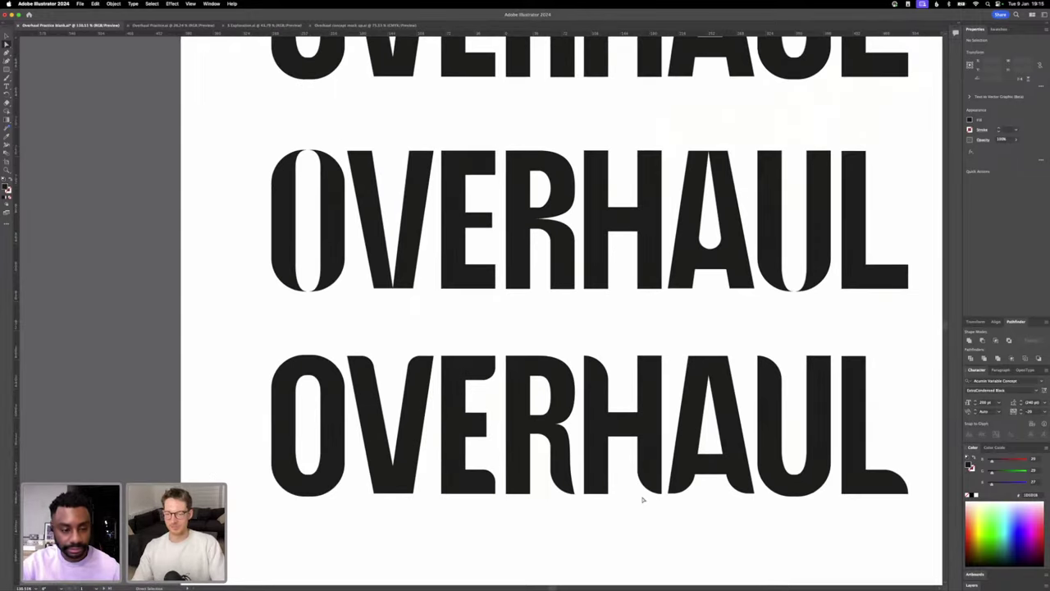
# - Undo the anchor point changes on the R's leg
pyautogui.press('super+z')
pyautogui.press('super+z')
pyautogui.press('super+z')
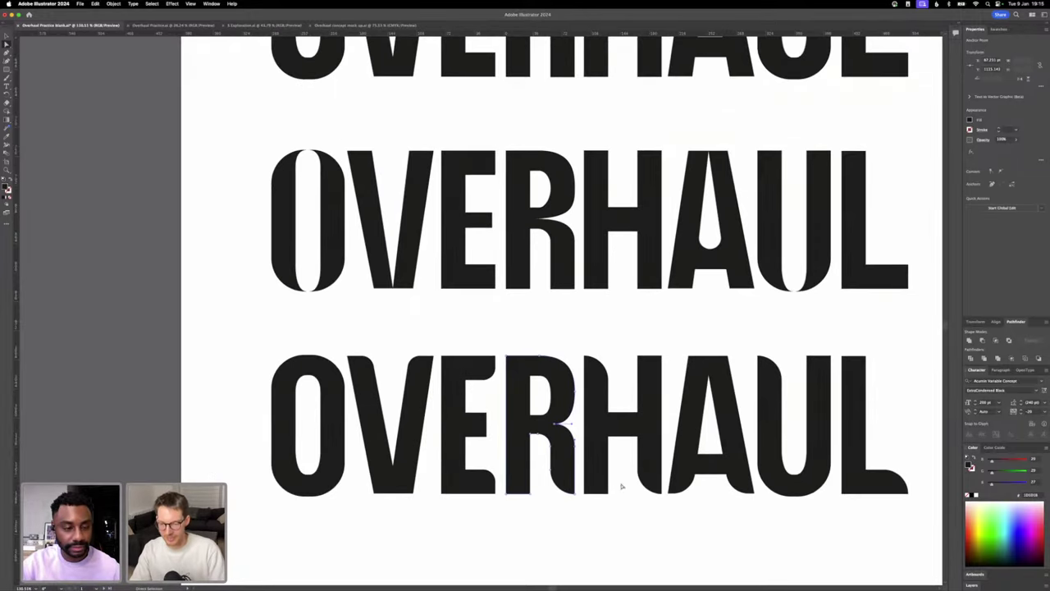
# - Compare the rounded-corner wordmark with the other OVERHAUL variations, both up close and across the whole artboard
pyautogui.scroll(-3, 616, 506)
pyautogui.hscroll(3, 617, 510)
pyautogui.scroll(-1, 617, 511)
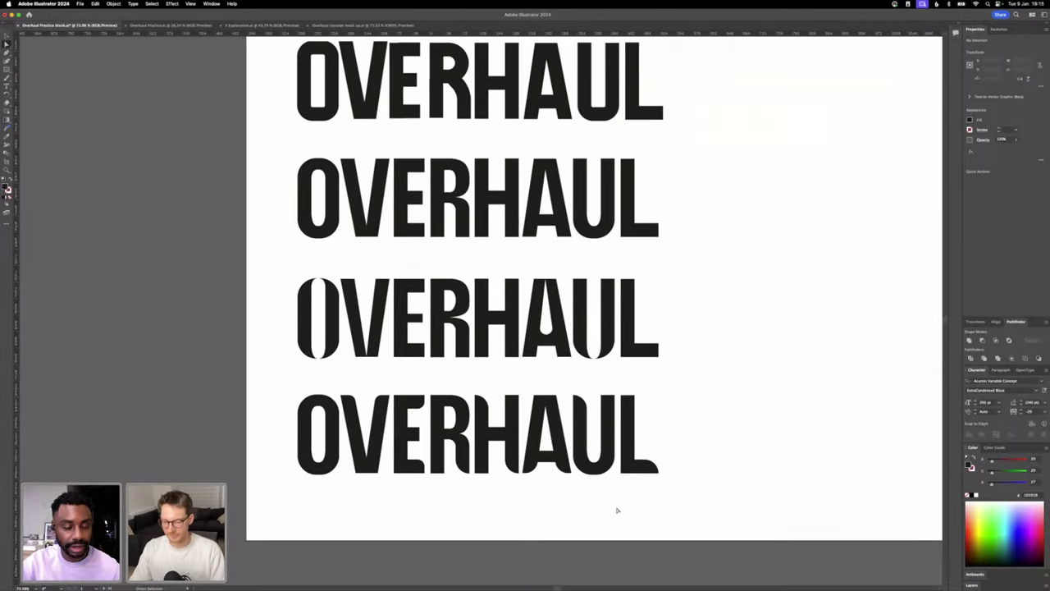
pyautogui.hscroll(1, 617, 510)
pyautogui.scroll(-2, 617, 511)
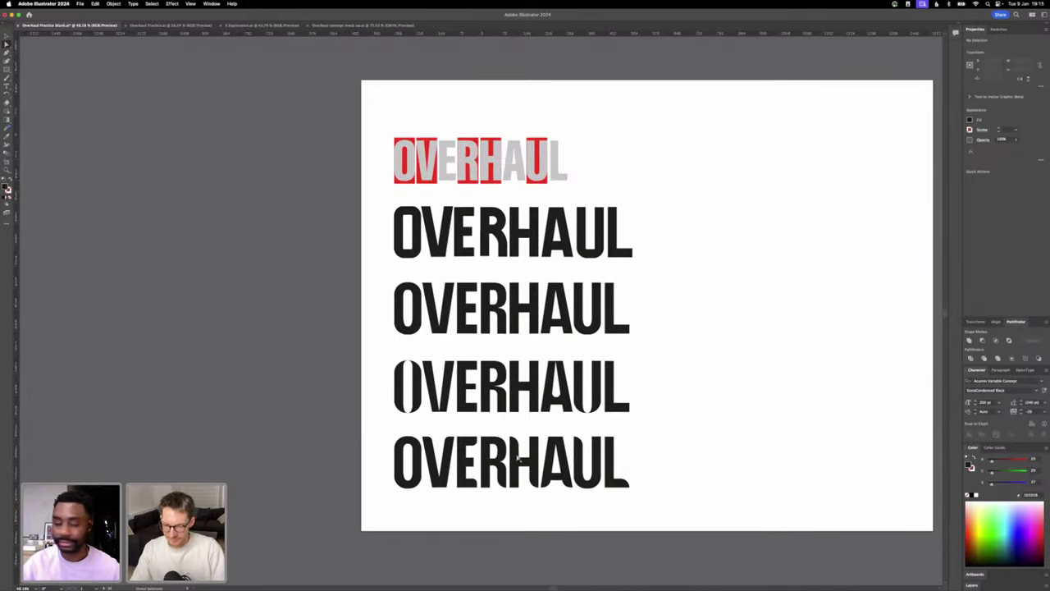
pyautogui.scroll(3, 519, 459)
pyautogui.hscroll(2, 519, 460)
pyautogui.scroll(1, 519, 460)
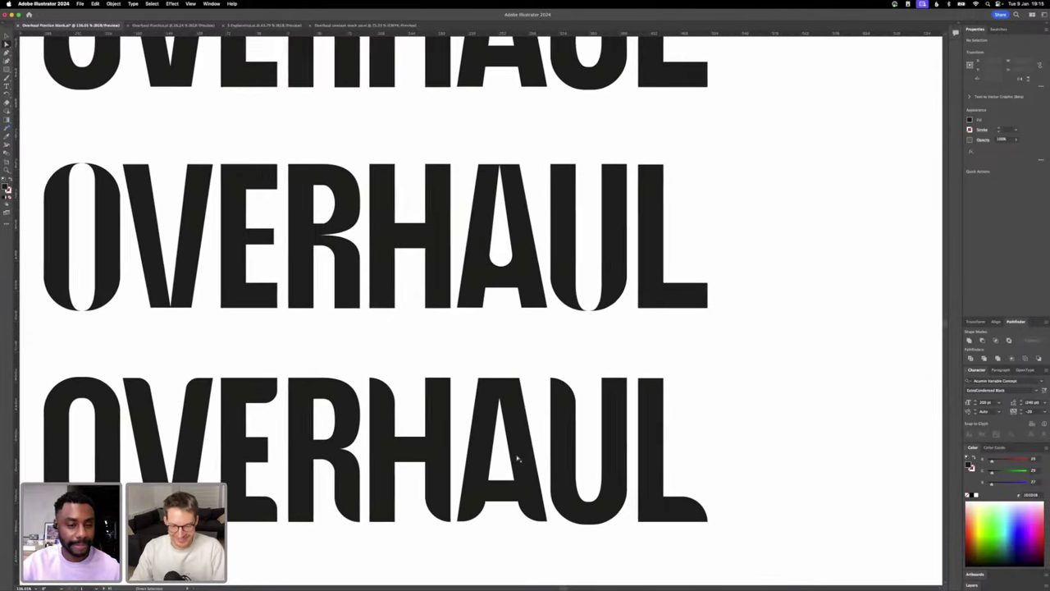
pyautogui.hscroll(1, 518, 459)
pyautogui.scroll(-1, 498, 482)
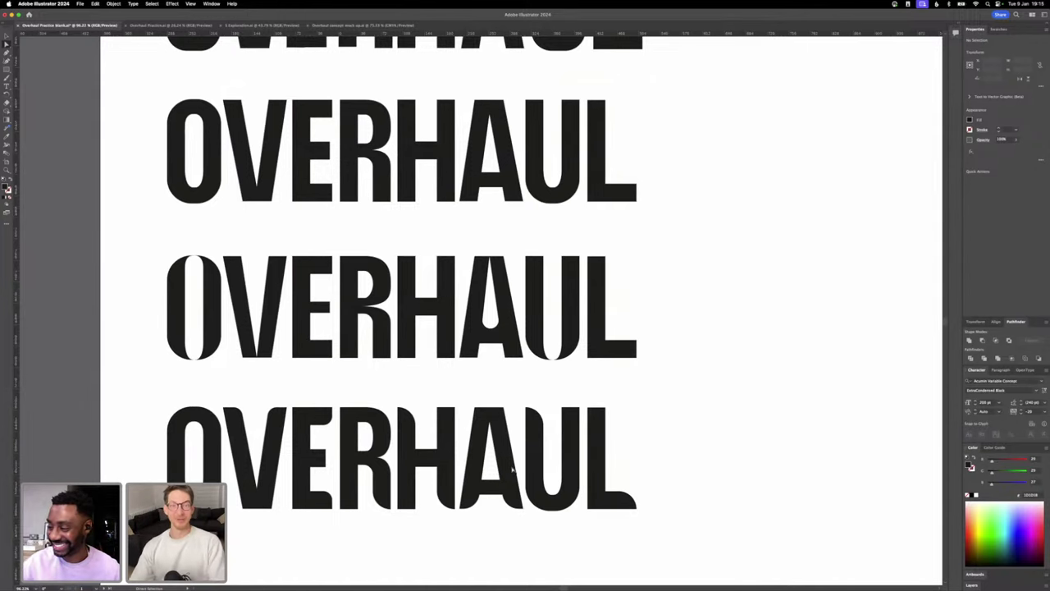
pyautogui.scroll(-5, 511, 471)
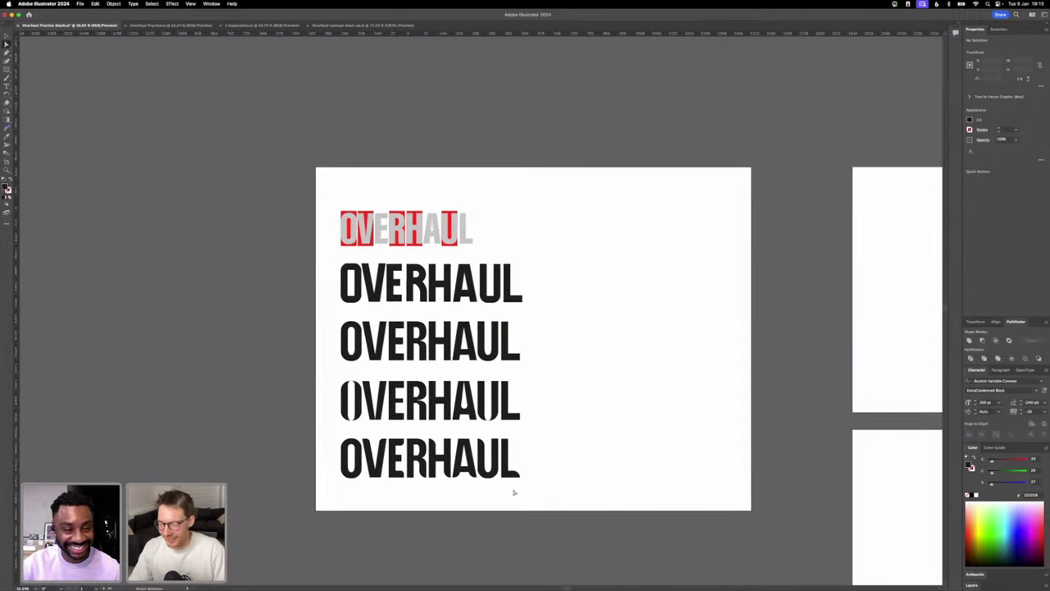
pyautogui.hscroll(2, 373, 443)
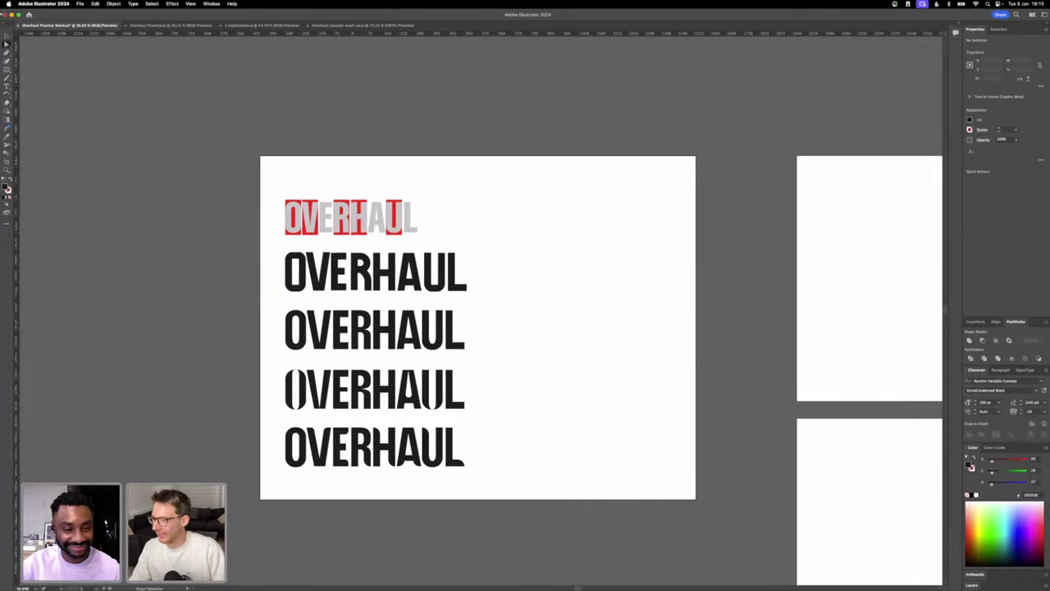
# - Duplicate the unmodified third-row OVERHAUL wordmark into the empty space to its right on the artboard
pyautogui.click(432, 230)
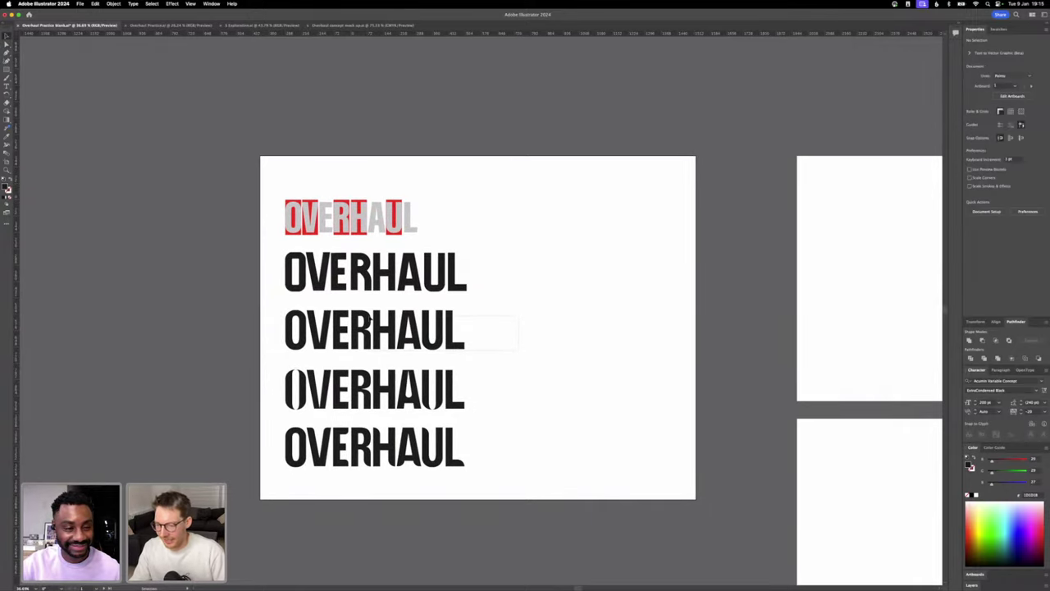
pyautogui.click(285, 315)
pyautogui.moveTo(307, 332); pyautogui.dragTo(525, 332)
pyautogui.scroll(5, 599, 361)
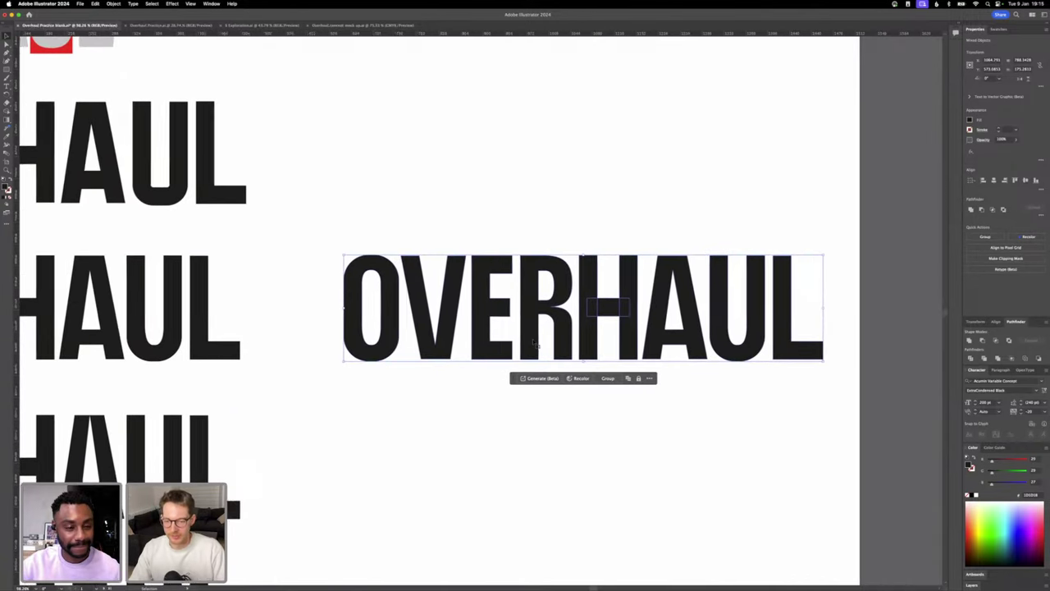
pyautogui.click(613, 408)
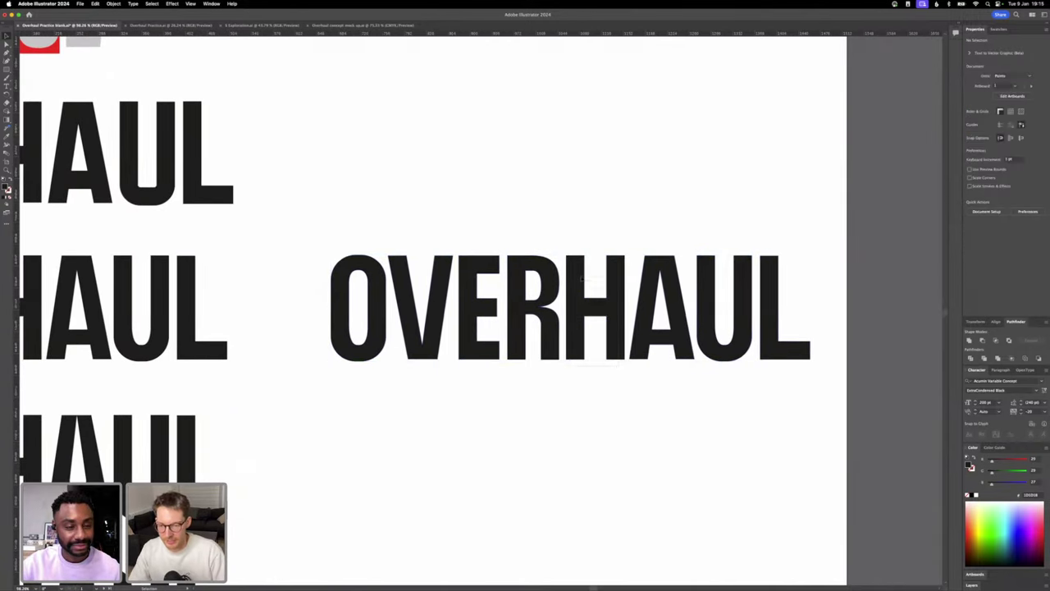
# - Nudge the complete duplicated OVERHAUL wordmark about 20 pt to the left and switch to direct selection
pyautogui.click(581, 280)
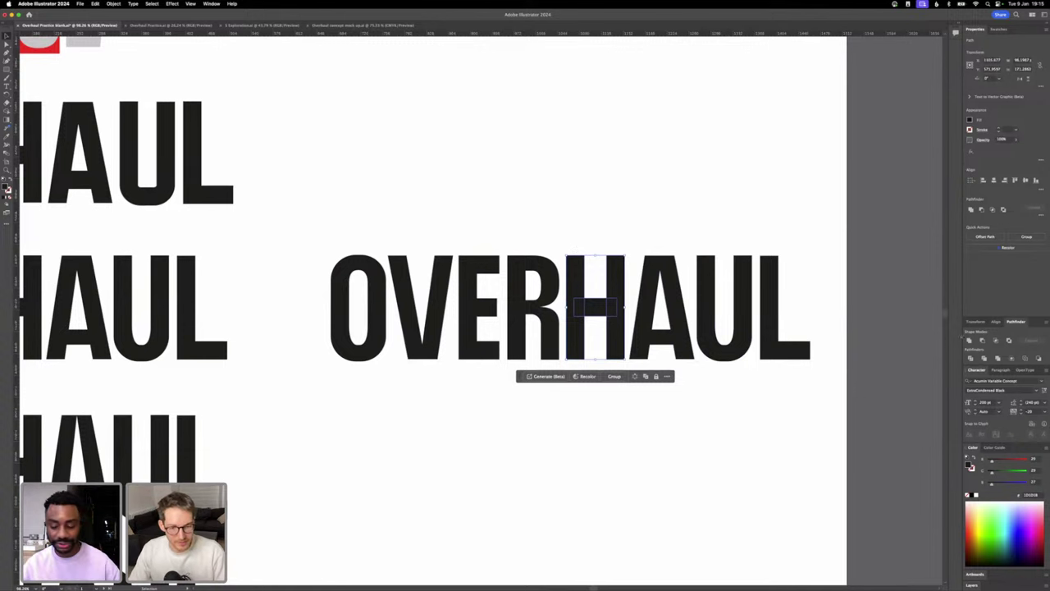
pyautogui.click(820, 415)
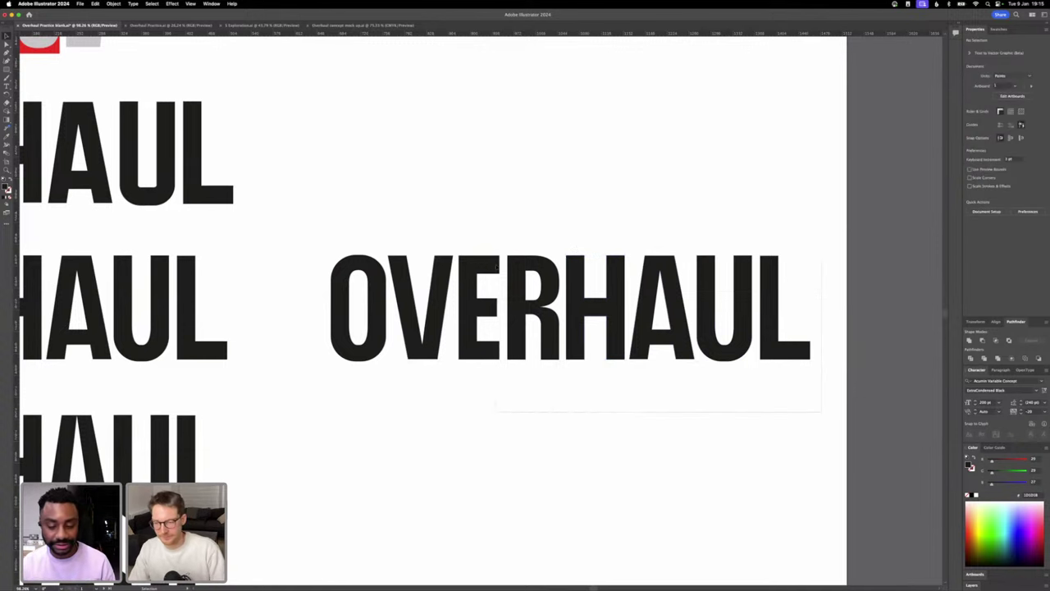
pyautogui.moveTo(353, 229); pyautogui.dragTo(351, 231)
pyautogui.hotkey('shift', 'Left')
pyautogui.hotkey('shift', 'Left')
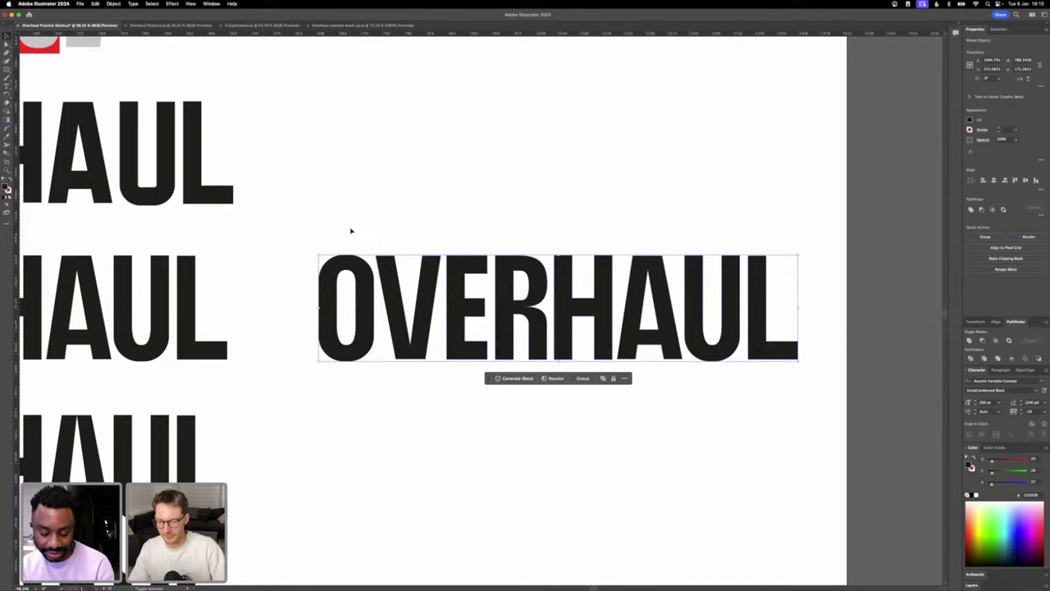
pyautogui.click(387, 388)
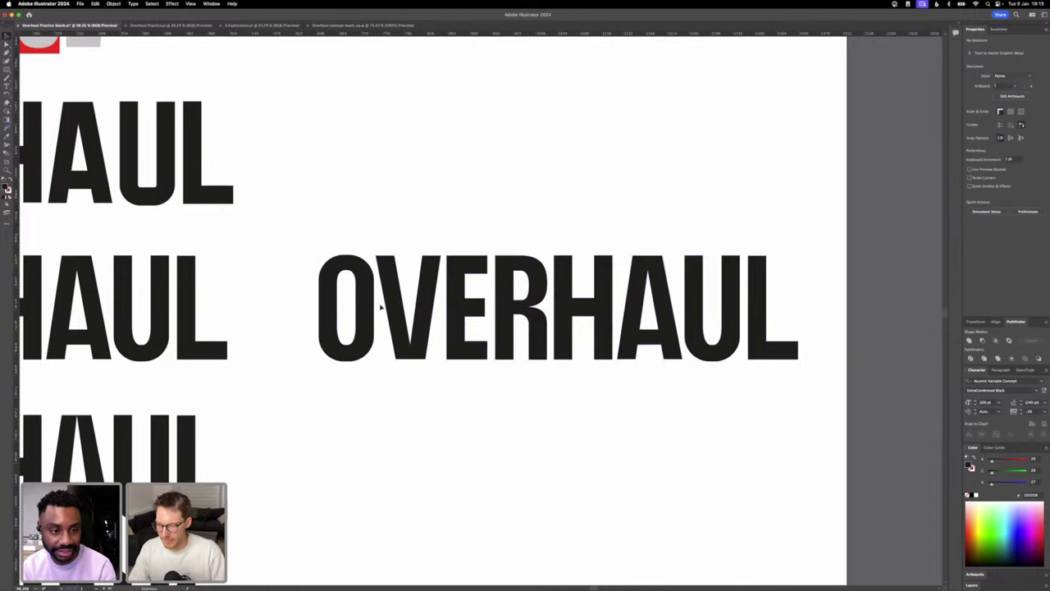
pyautogui.press('a')
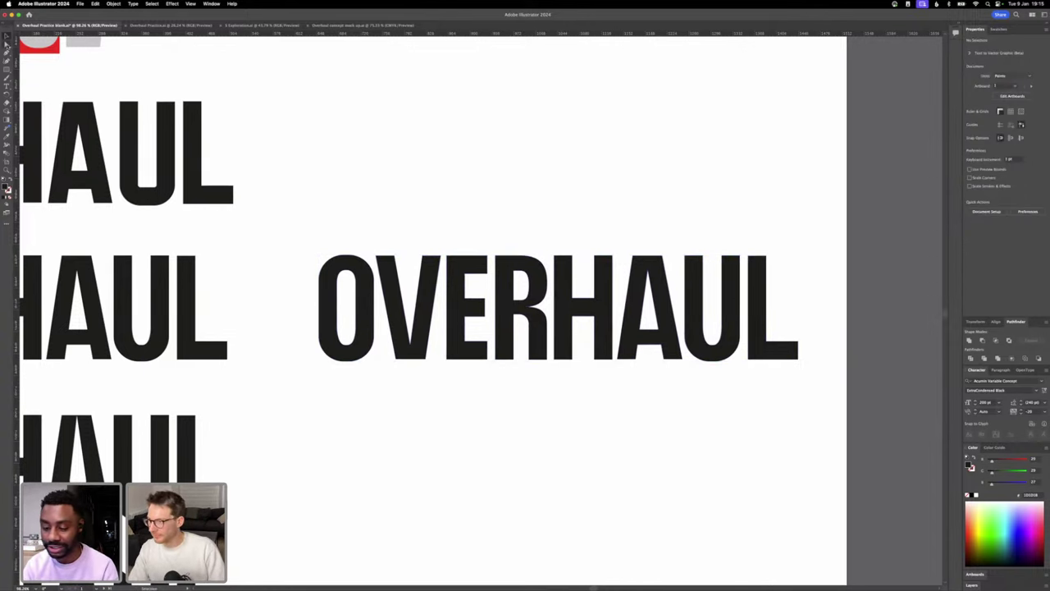
# - Shrink the O's inner counter in the duplicated wordmark to about 26 pt wide and 103 pt high, working in outline view
pyautogui.click(344, 274)
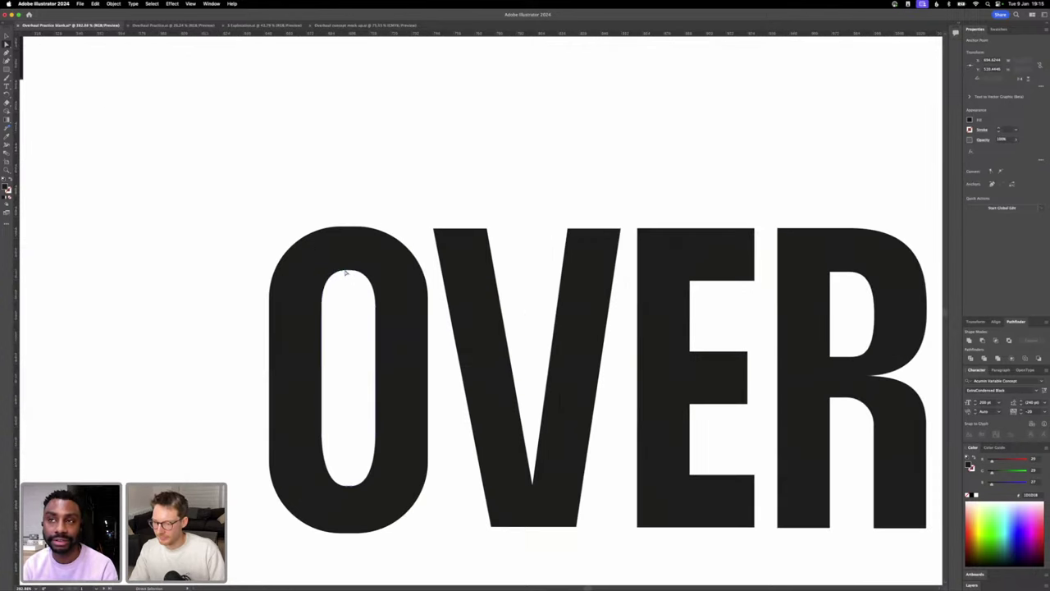
pyautogui.scroll(3, 345, 274)
pyautogui.keyDown('shift'); pyautogui.click(352, 270); pyautogui.keyUp('shift')
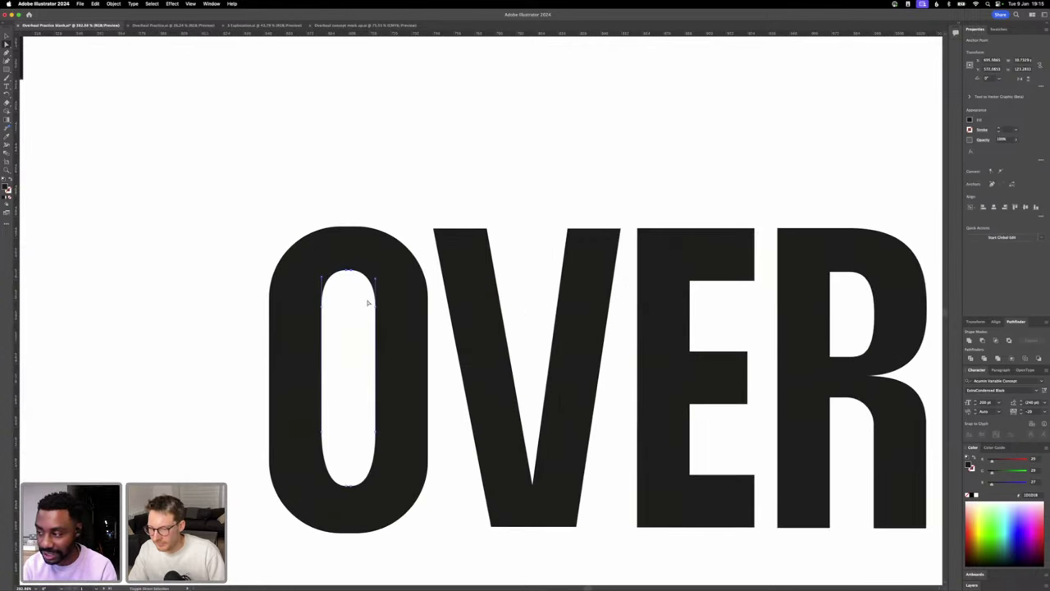
pyautogui.press('super+y')
pyautogui.click(309, 265)
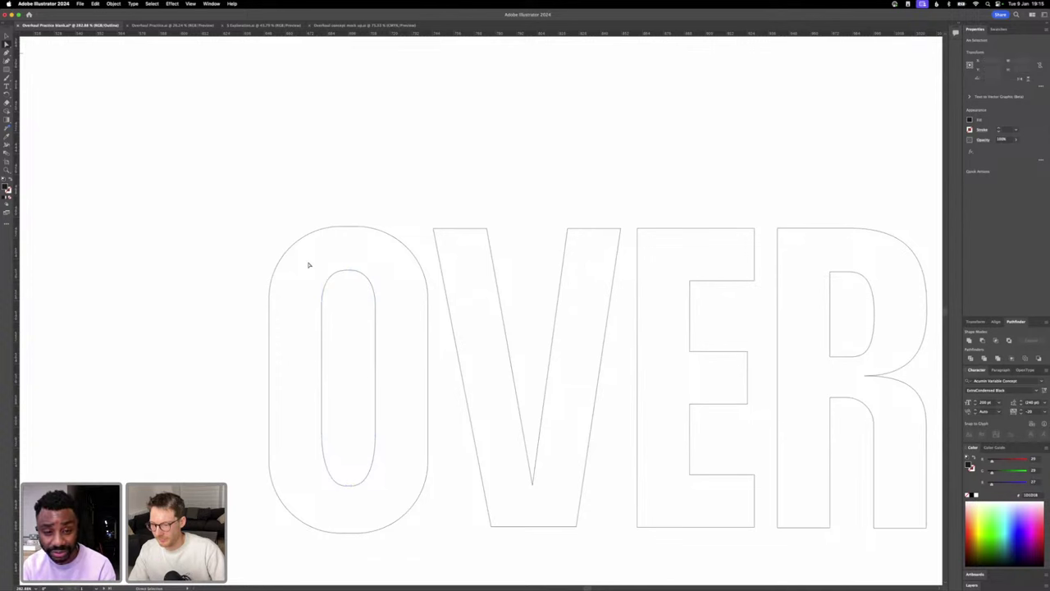
pyautogui.click(322, 344)
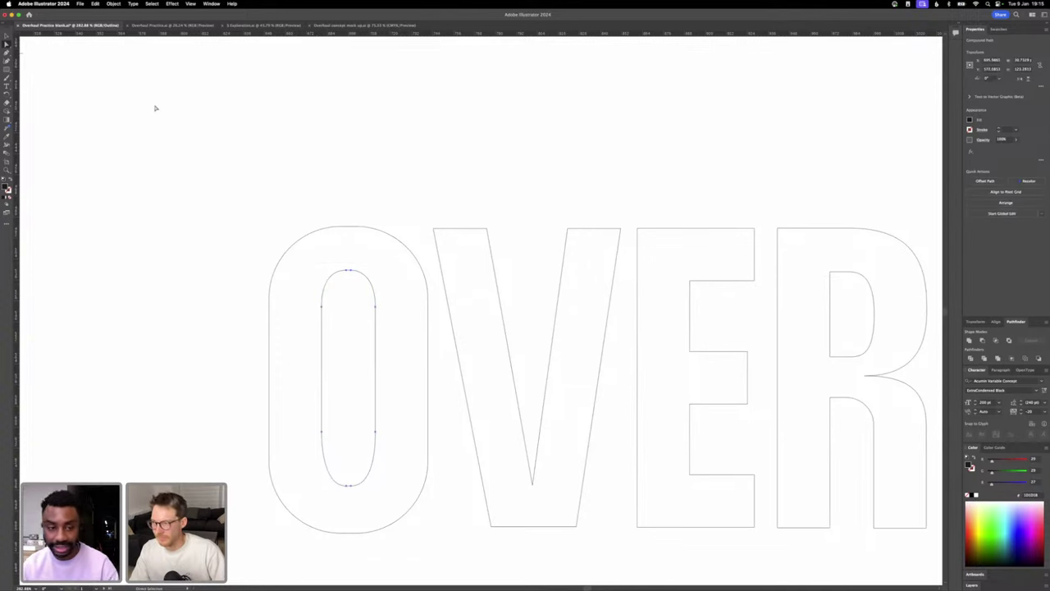
pyautogui.click(7, 38)
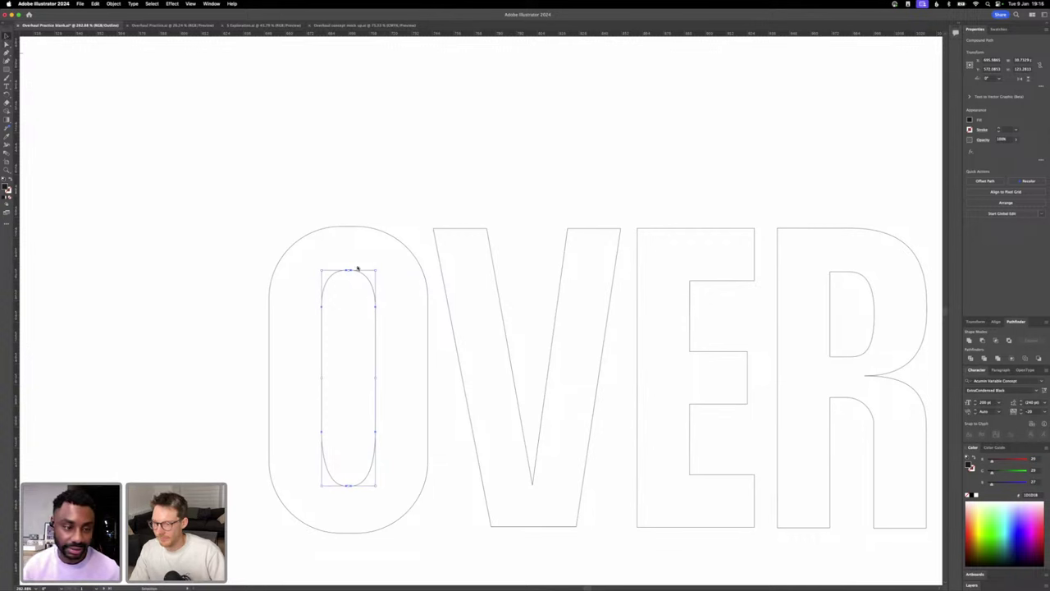
pyautogui.moveTo(374, 271); pyautogui.dragTo(366, 285)
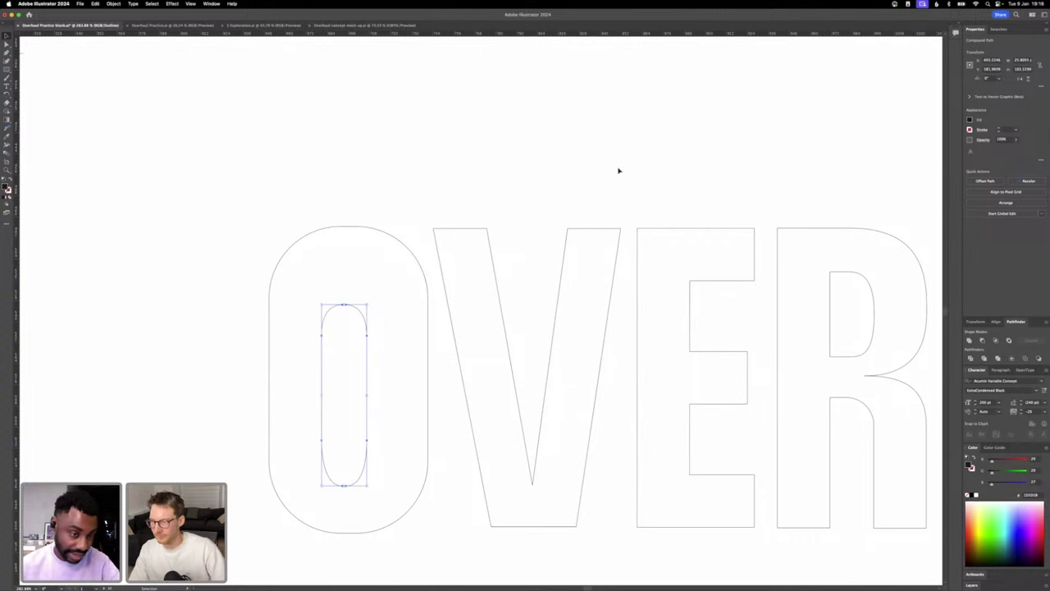
# - Try to align the O's counter and outer shape by their vertical centers
pyautogui.keyDown('shift'); pyautogui.click(380, 230); pyautogui.keyUp('shift')
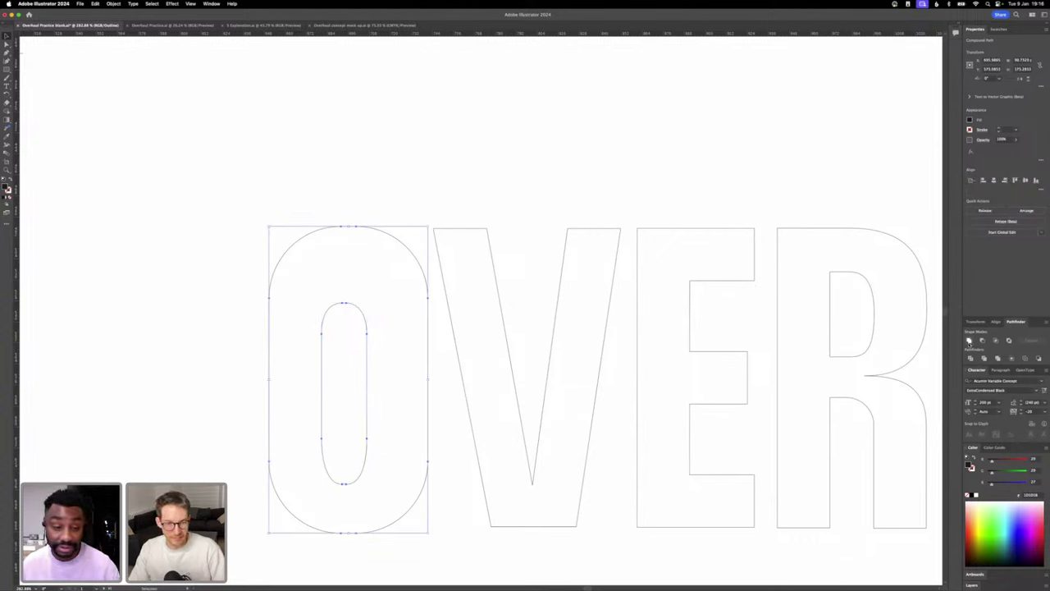
pyautogui.click(1000, 322)
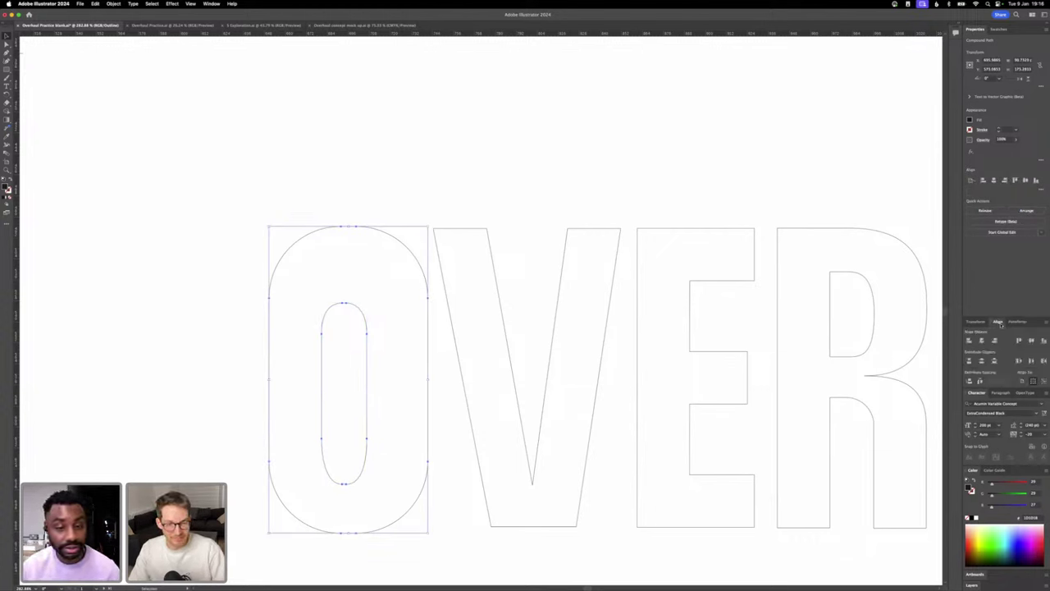
pyautogui.click(1032, 339)
pyautogui.press('a')
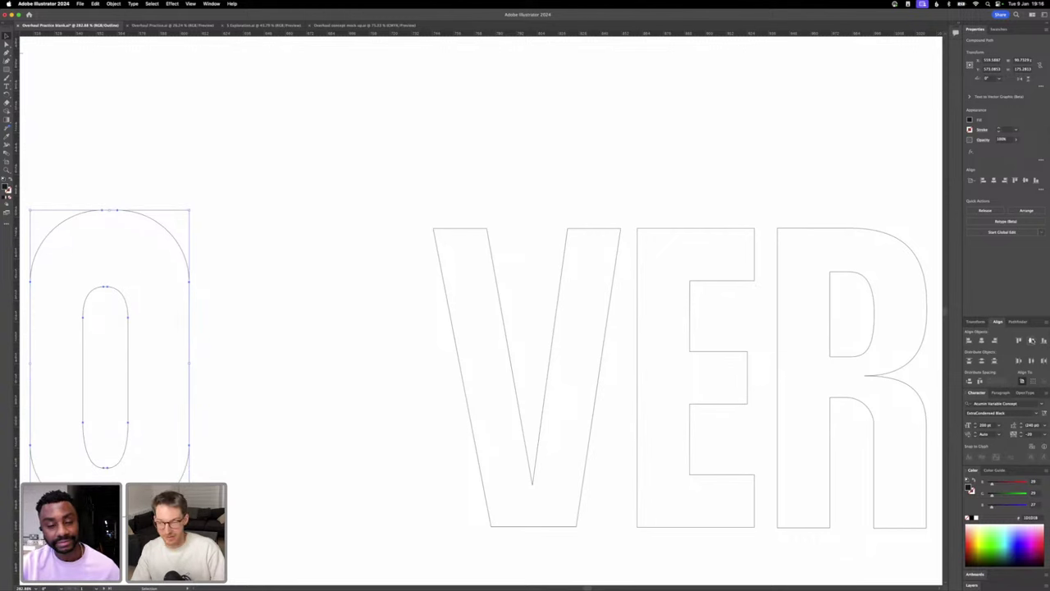
pyautogui.press('super+z')
pyautogui.press('v')
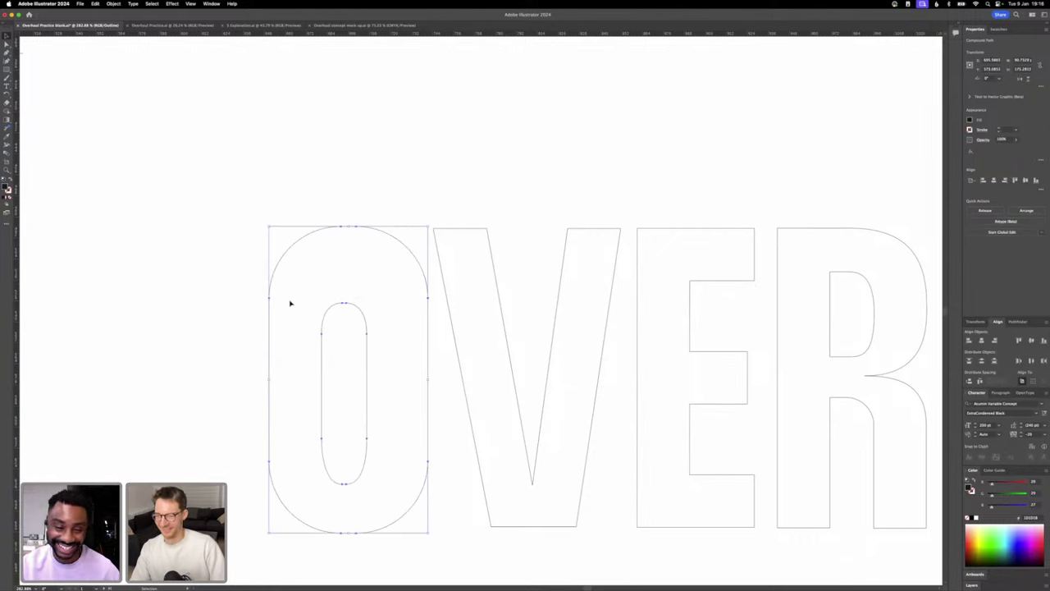
pyautogui.press('super+y')
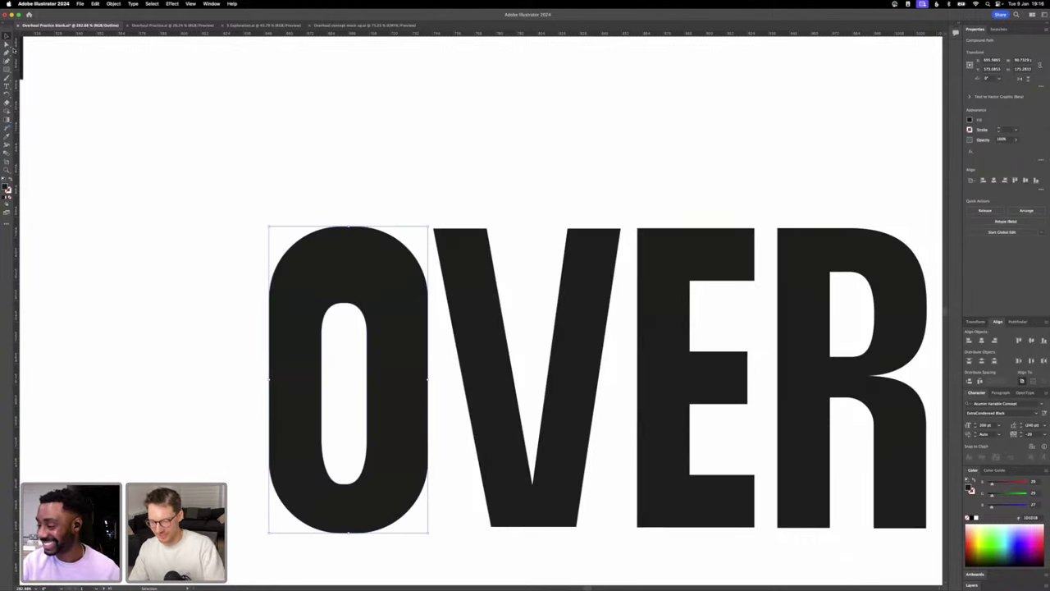
pyautogui.click(262, 289)
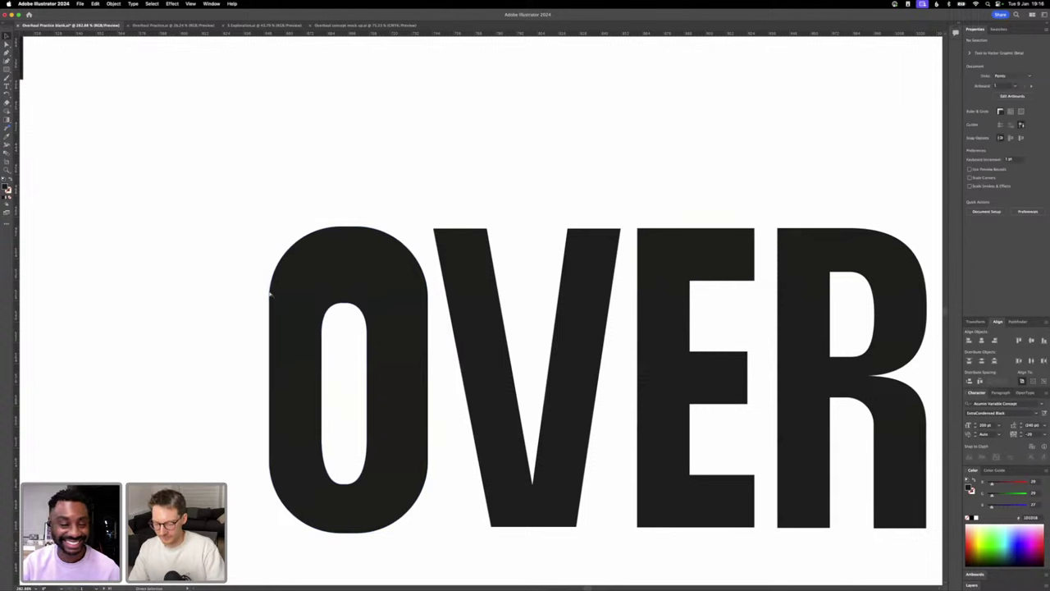
pyautogui.press('super+y')
pyautogui.click(382, 492)
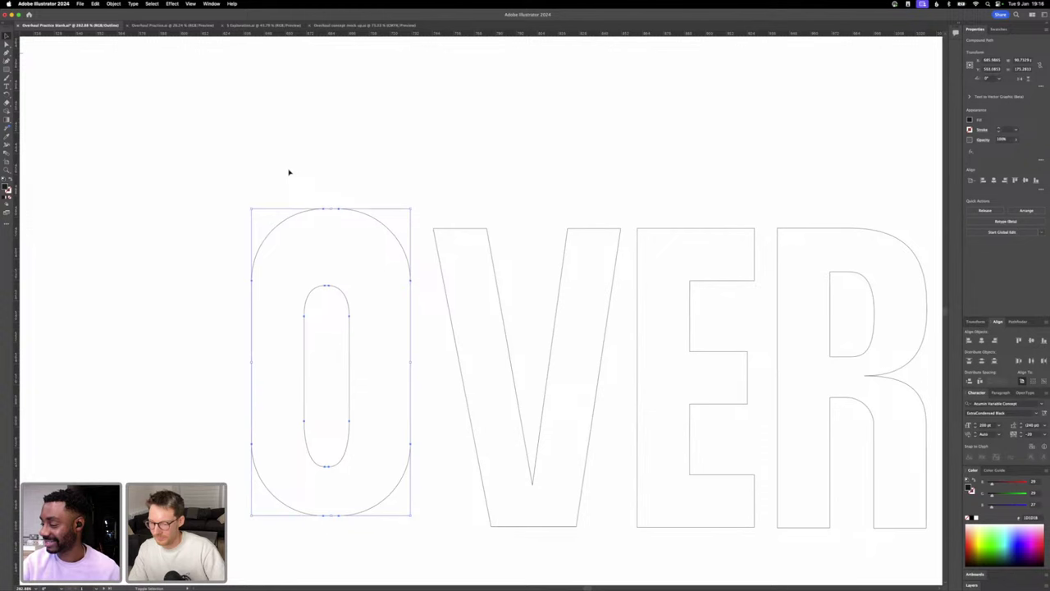
pyautogui.press('a')
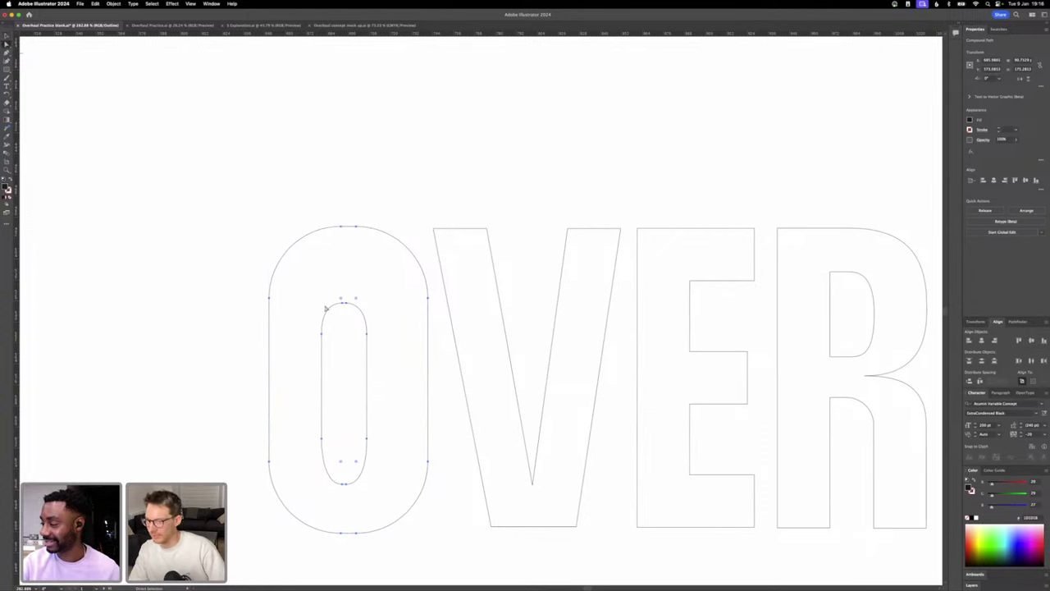
# - Nudge only the O's counter about 2 pt right and 7 pt up to center it in the letter, and return to preview view
pyautogui.click(314, 300)
pyautogui.moveTo(320, 302); pyautogui.dragTo(391, 495)
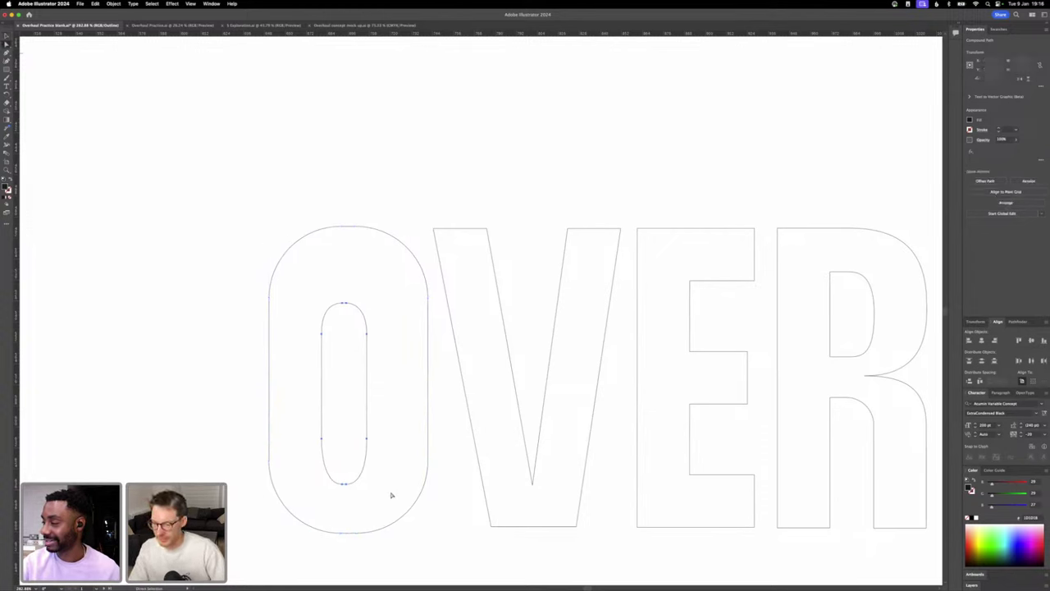
pyautogui.press('Right')
pyautogui.press('Right')
pyautogui.press('Right')
pyautogui.press('Down')
pyautogui.press('Down')
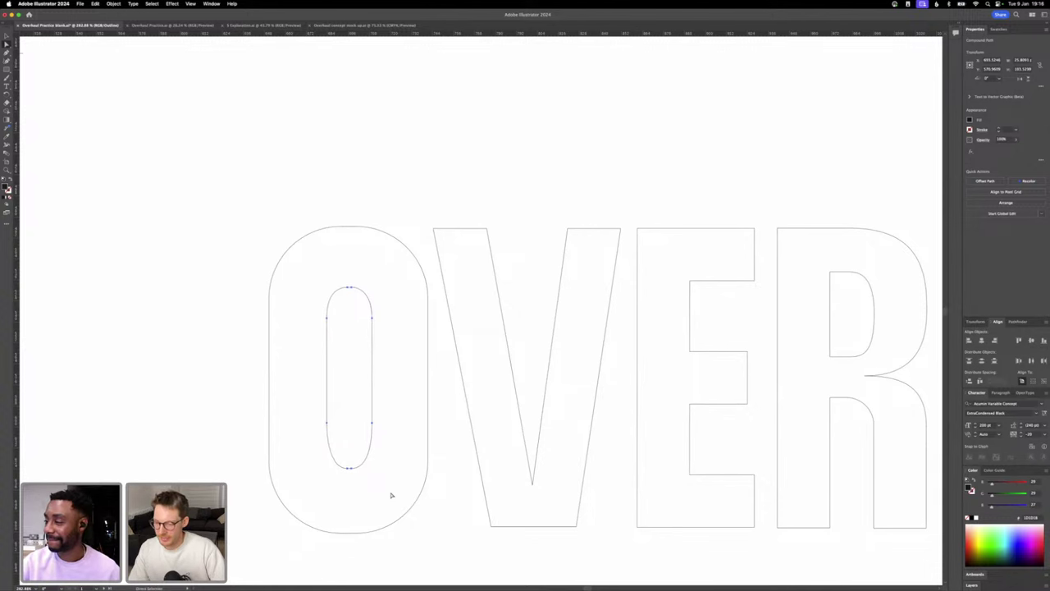
pyautogui.press('Left')
pyautogui.press('Down')
pyautogui.press('Right')
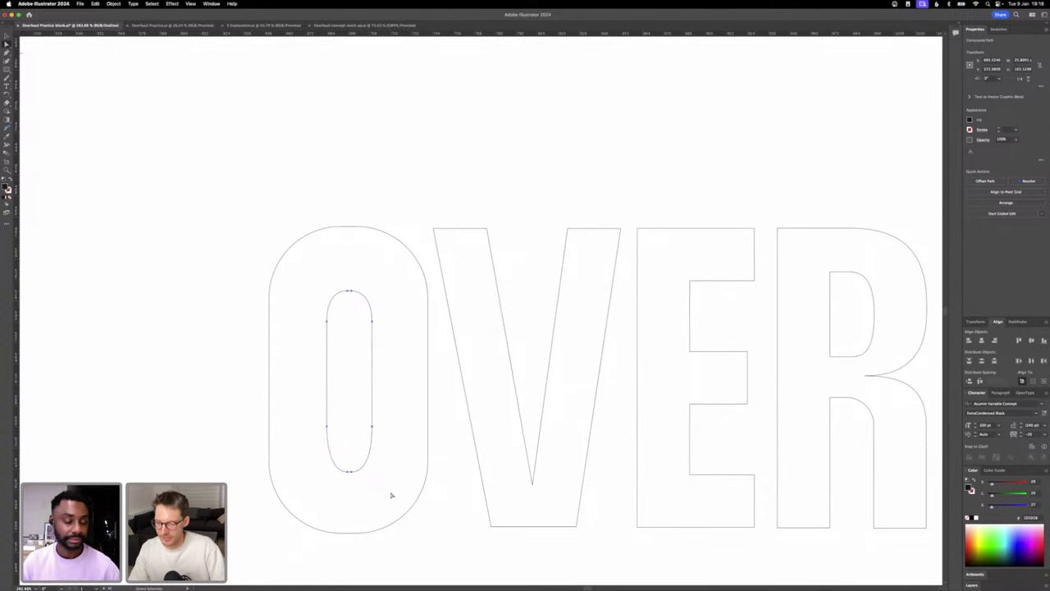
pyautogui.press('Left')
pyautogui.press('super+y')
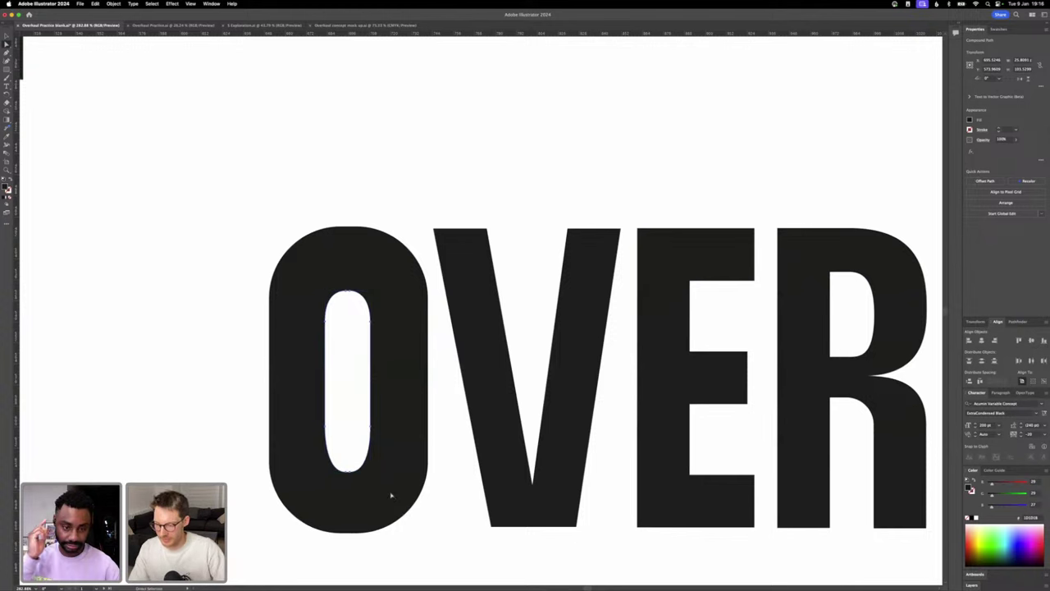
pyautogui.click(427, 481)
# - Thicken the V by moving its two inner top anchor points 10 pt inward and its inner vertex 10 pt up
pyautogui.scroll(-4, 427, 480)
pyautogui.hscroll(1, 427, 480)
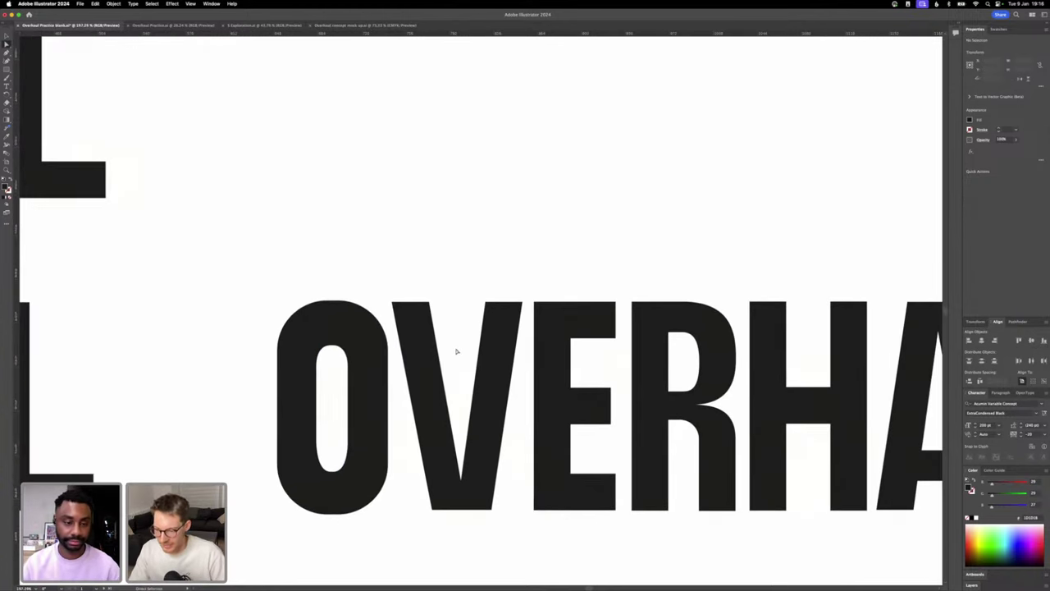
pyautogui.click(434, 307)
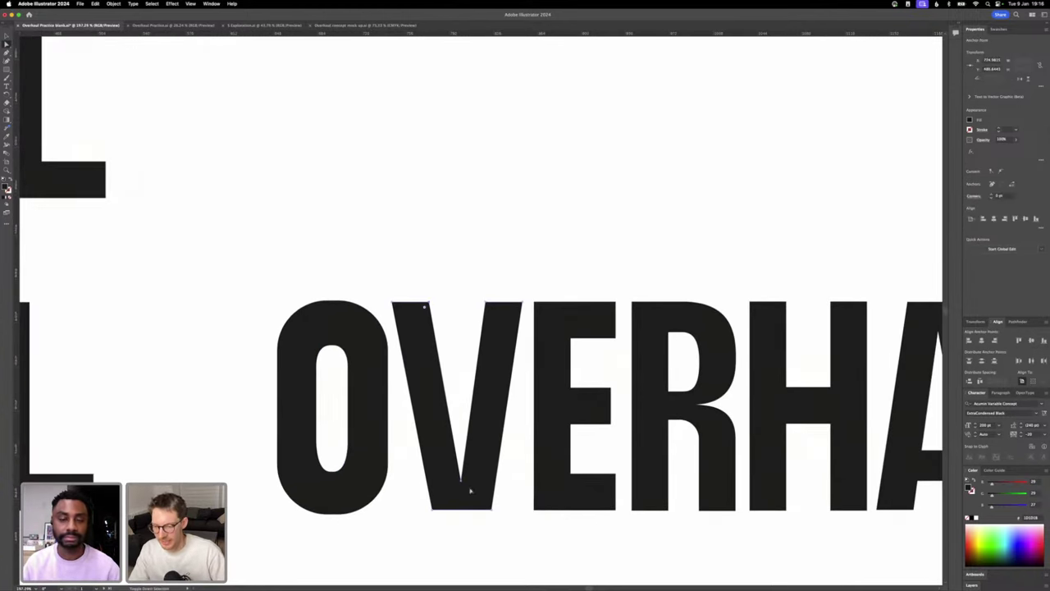
pyautogui.hotkey('shift', 'Right')
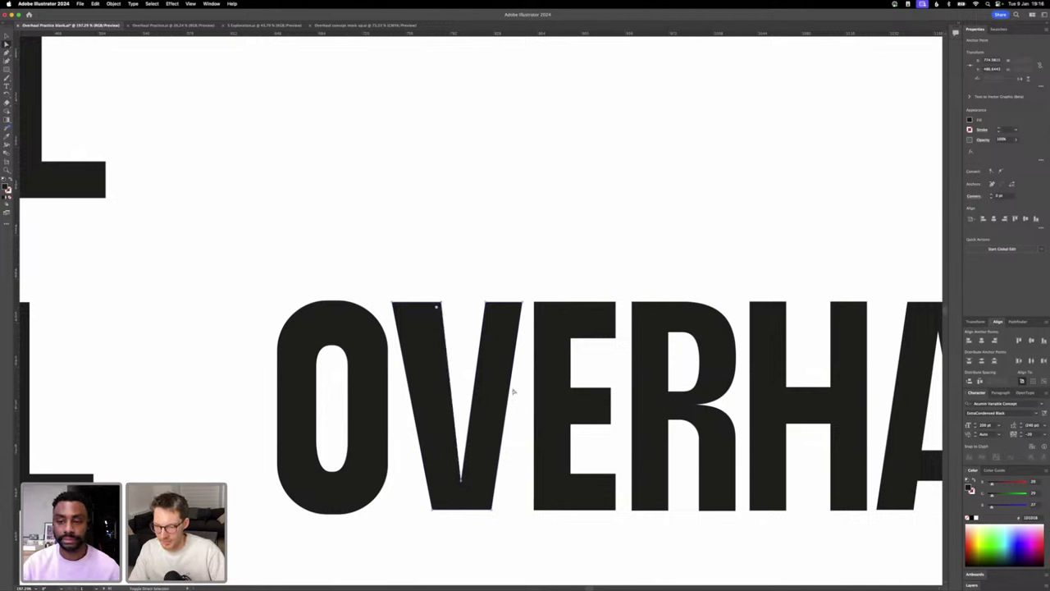
pyautogui.click(485, 304)
pyautogui.hotkey('shift', 'Left')
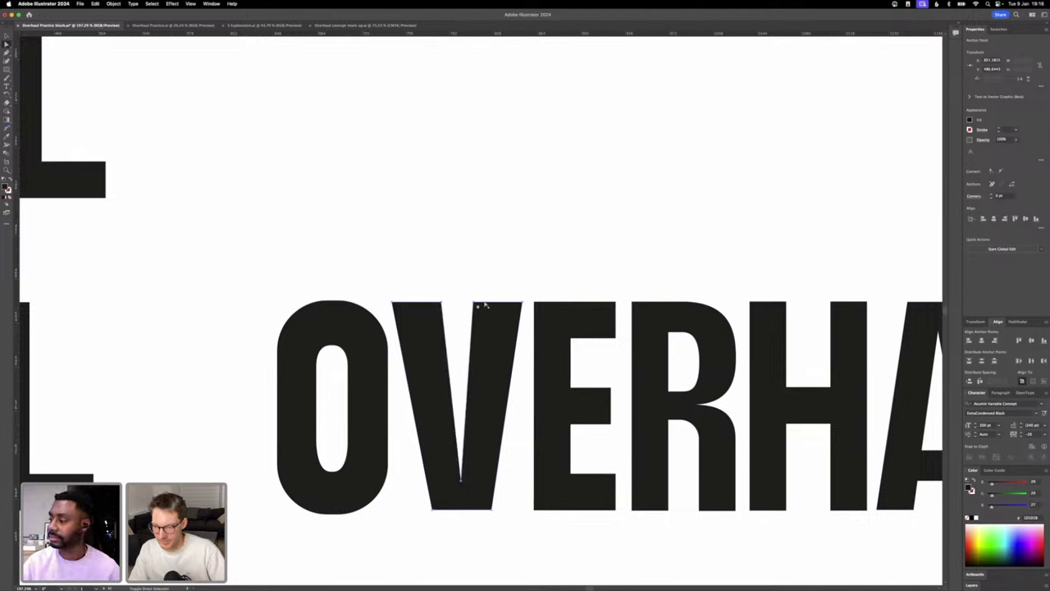
pyautogui.hotkey('shift', 'Up')
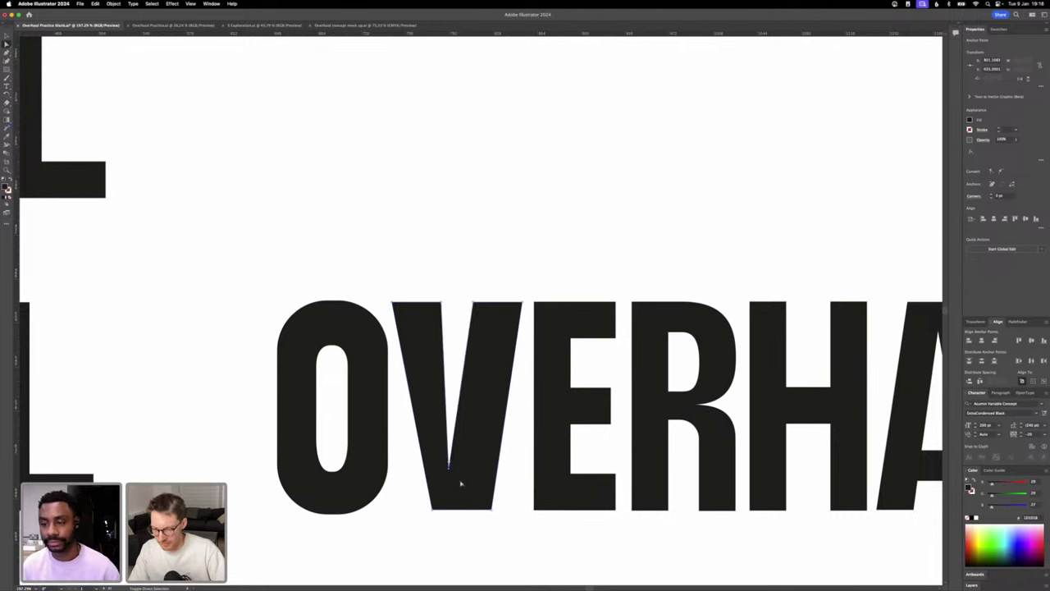
pyautogui.click(486, 551)
# - Try to thicken the E's top arm by lowering the two anchor points along its underside
pyautogui.scroll(-5, 486, 552)
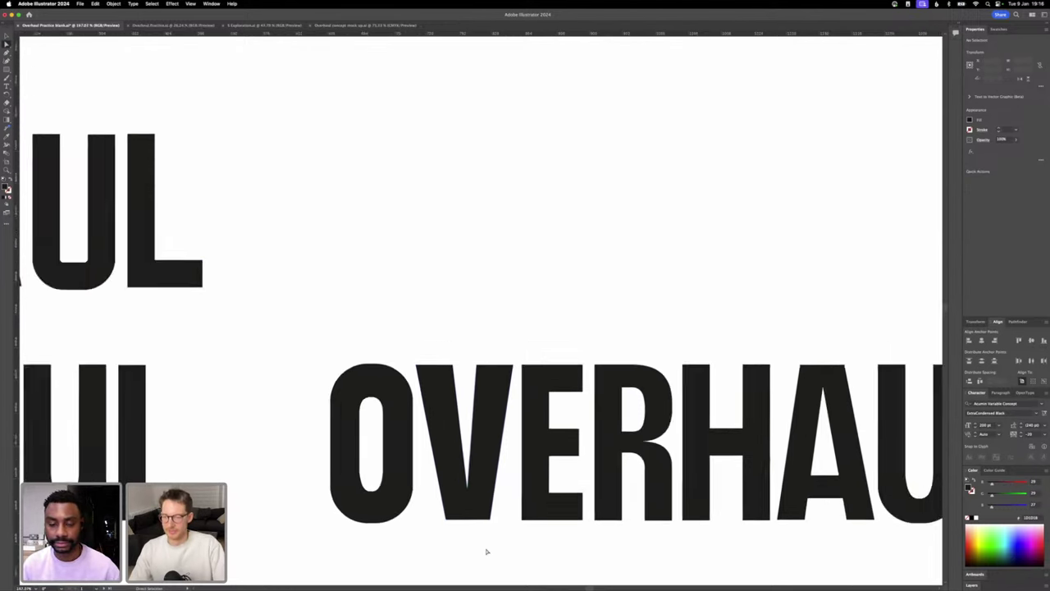
pyautogui.hscroll(3, 486, 551)
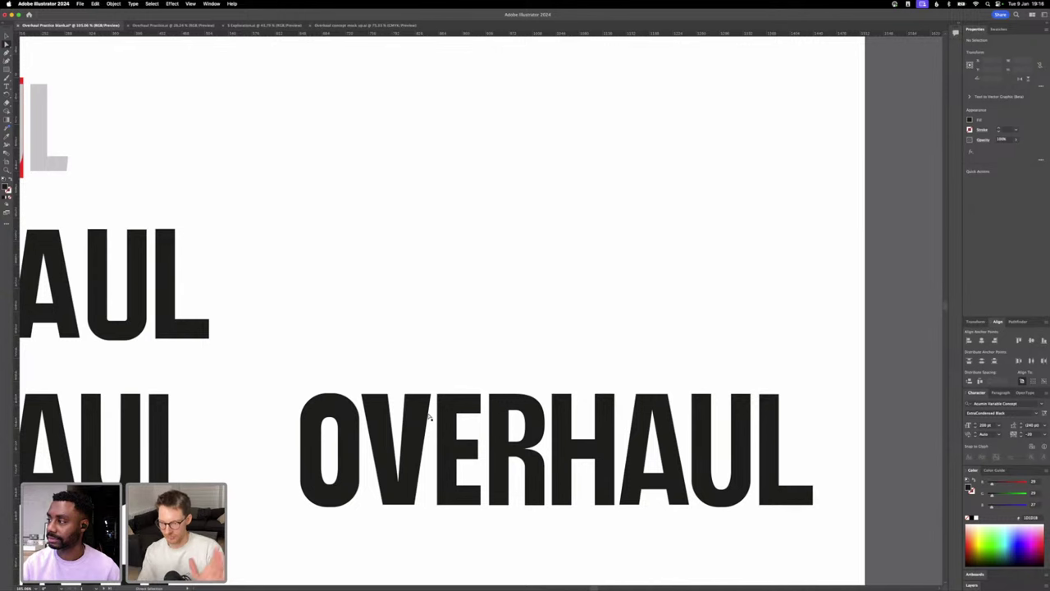
pyautogui.scroll(-3, 428, 416)
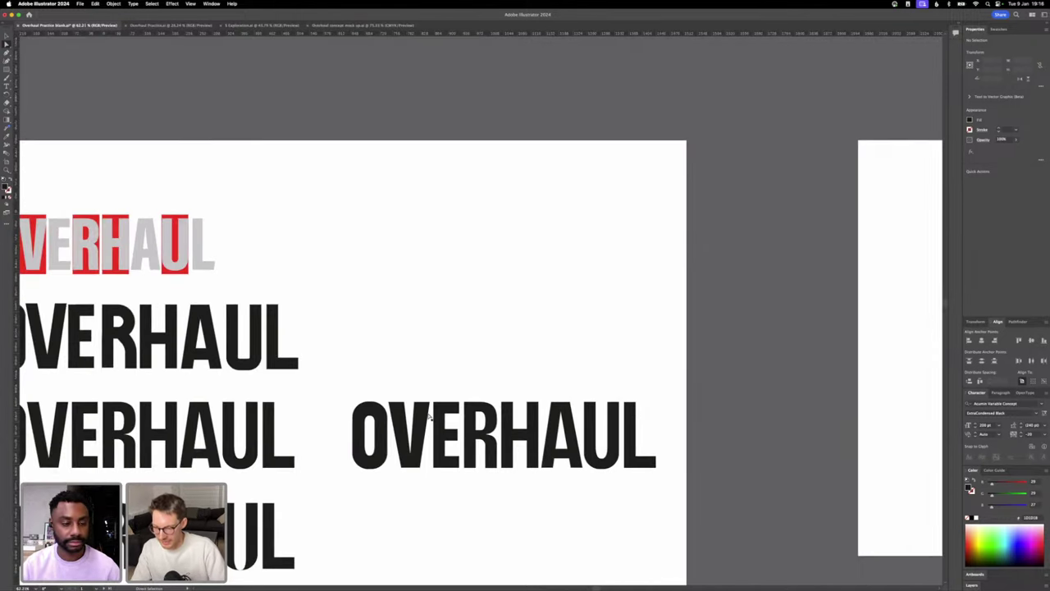
pyautogui.scroll(5, 428, 416)
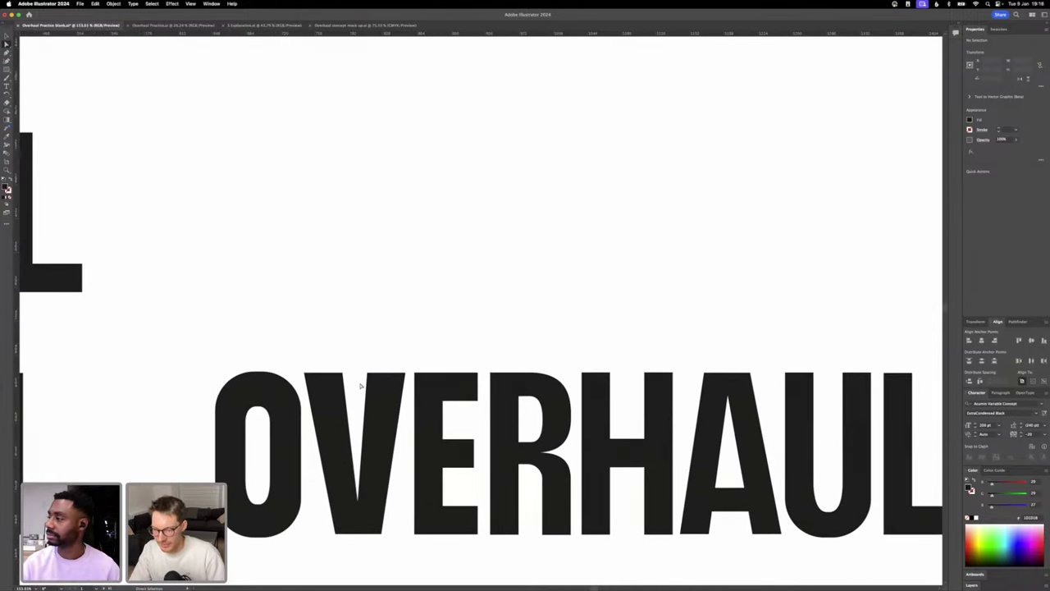
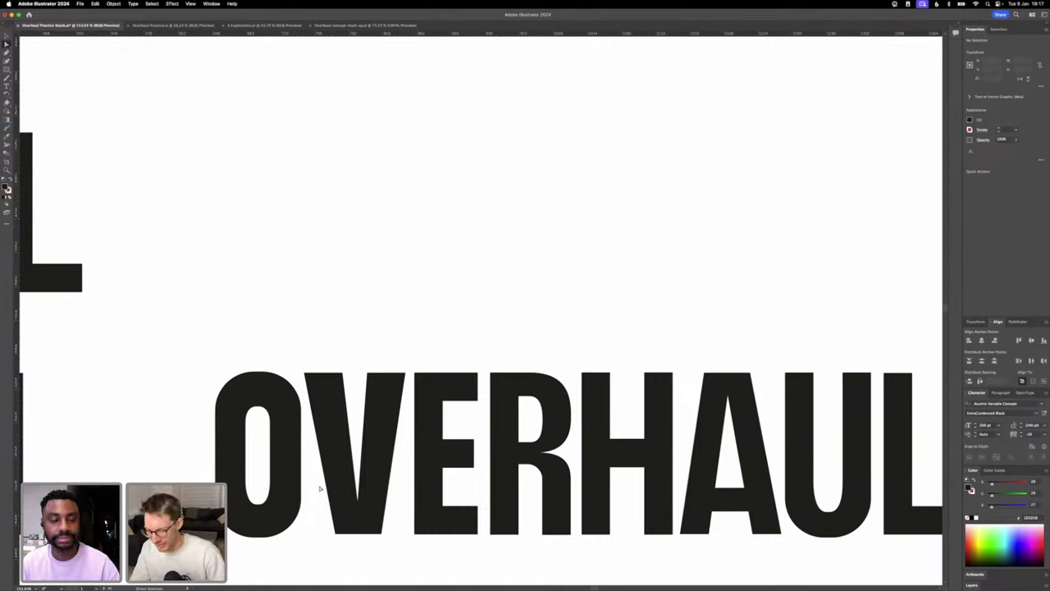
pyautogui.click(354, 489)
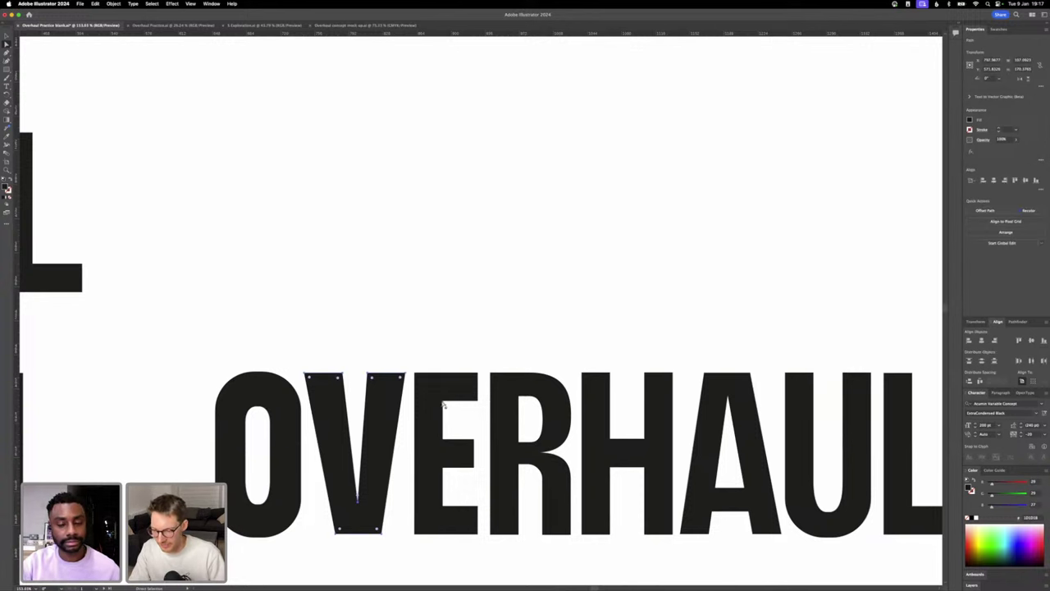
pyautogui.keyDown('shift'); pyautogui.click(442, 401); pyautogui.keyUp('shift')
pyautogui.keyDown('shift'); pyautogui.click(478, 402); pyautogui.keyUp('shift')
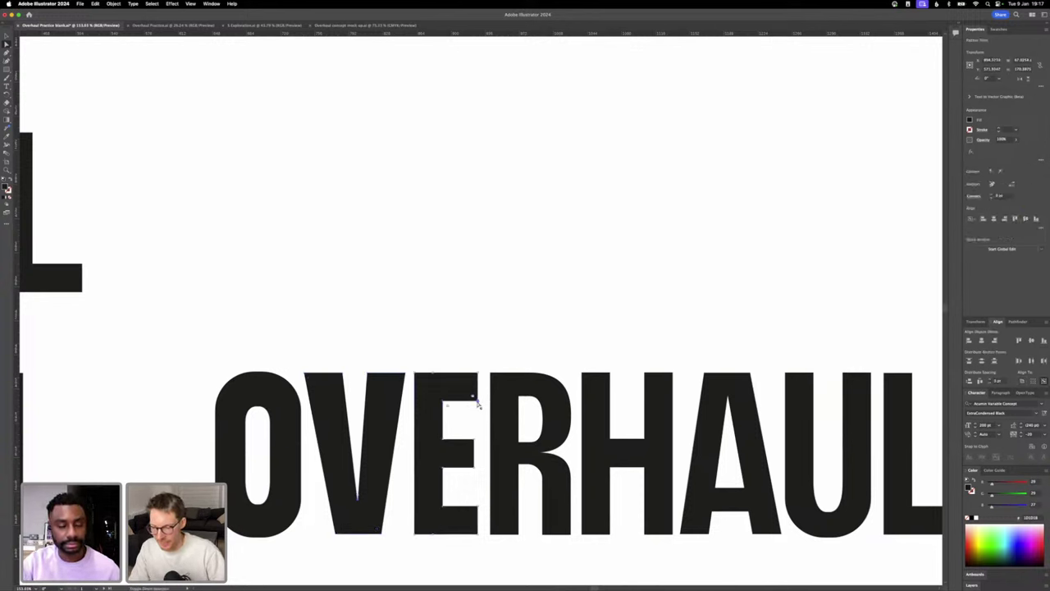
pyautogui.hotkey('shift', 'Down')
pyautogui.press('Up')
pyautogui.press('Up')
pyautogui.hotkey('shift', 'Down')
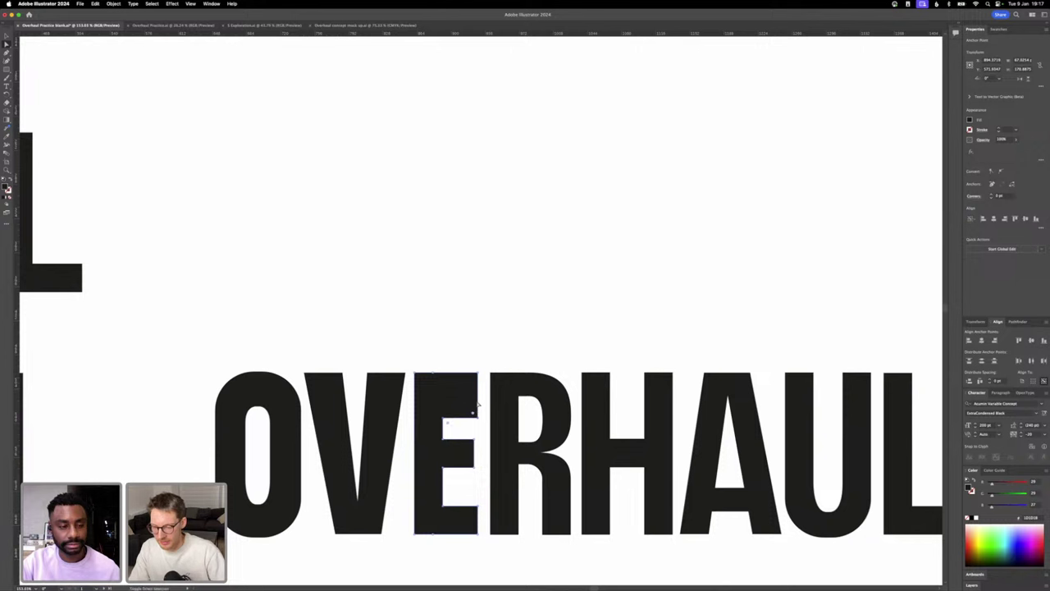
# - Undo the lowering of the E's top arm
pyautogui.press('super+z')
pyautogui.press('super+z')
pyautogui.press('super+z')
pyautogui.press('super+z')
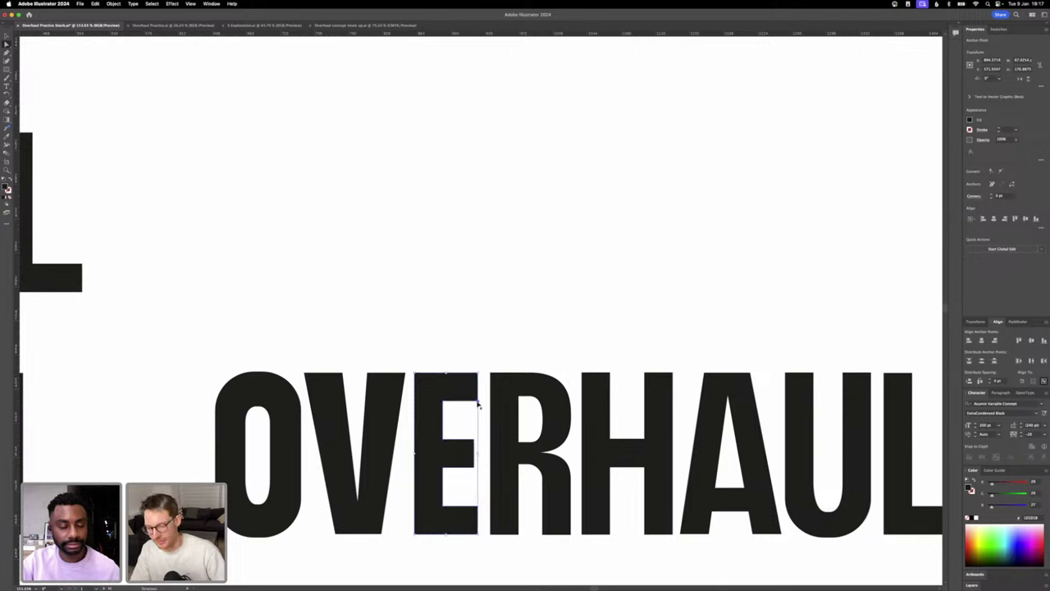
# - Thicken the E's stem by moving its four inner corner anchor points 10 pt to the right
pyautogui.click(443, 507)
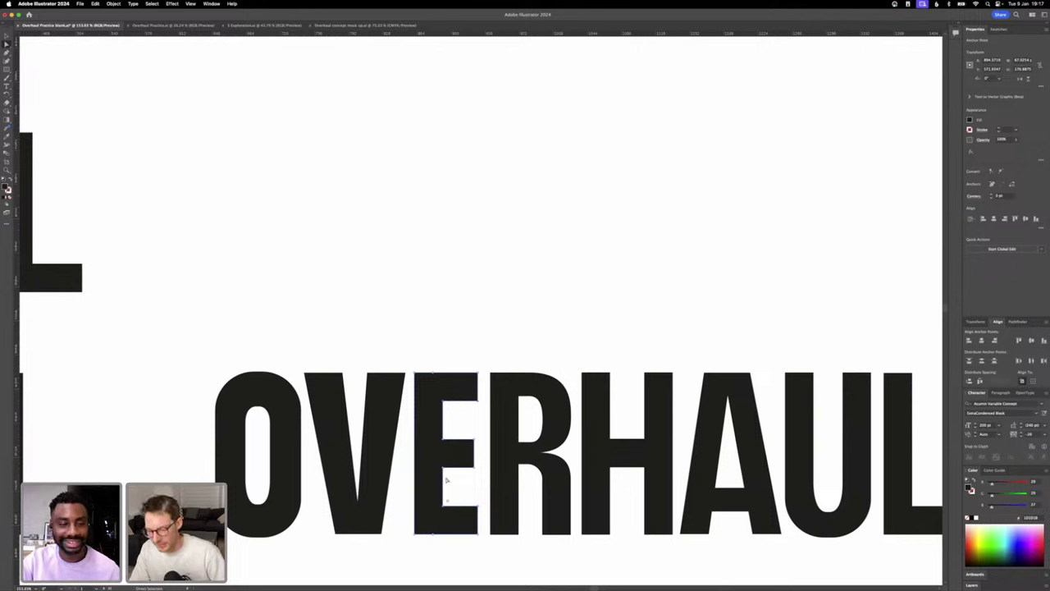
pyautogui.keyDown('shift'); pyautogui.click(443, 468); pyautogui.keyUp('shift')
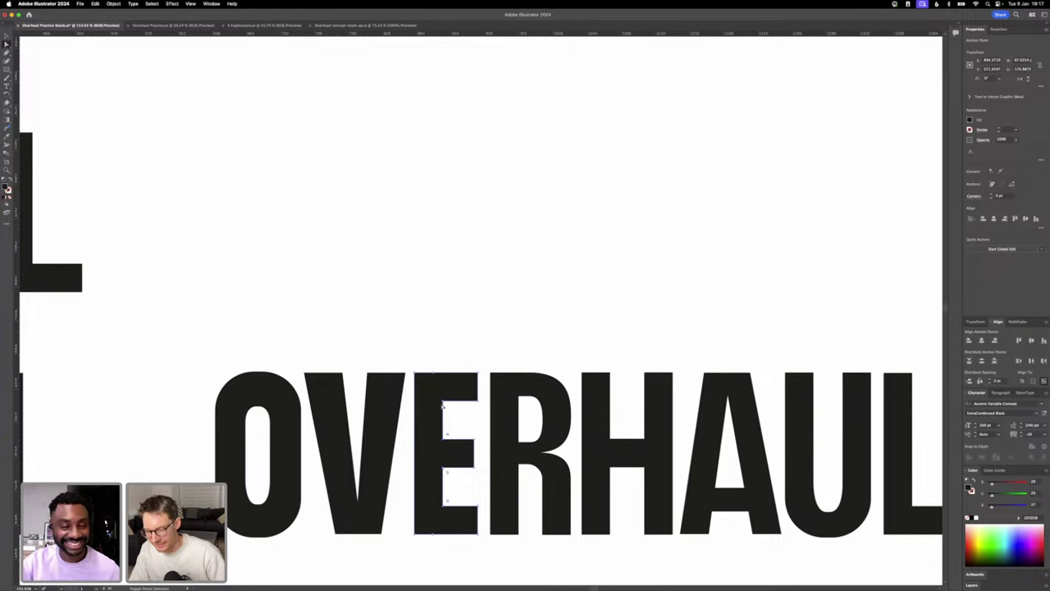
pyautogui.hotkey('shift', 'Right')
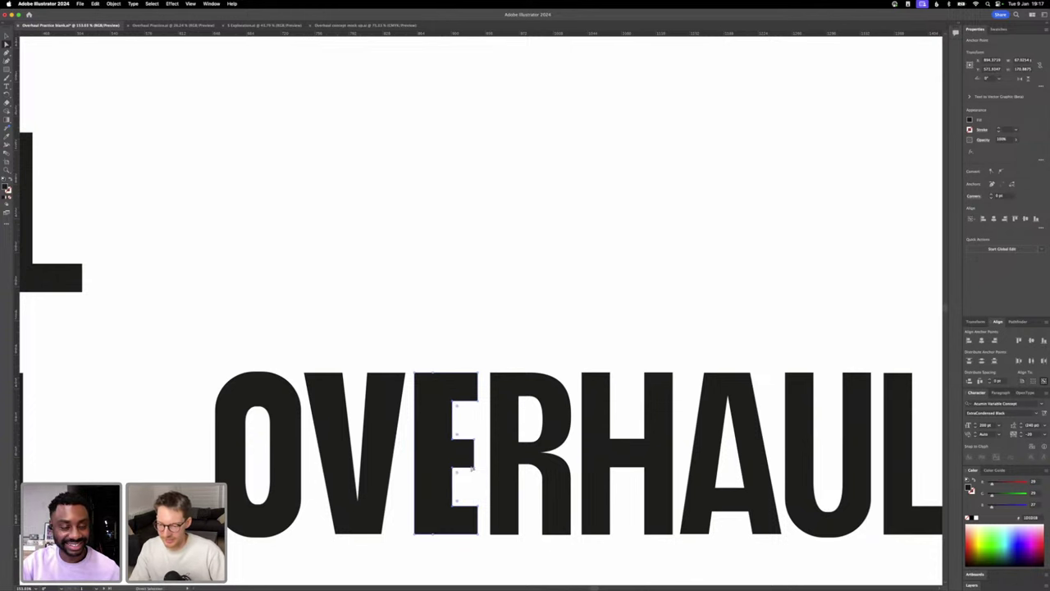
# - Lengthen the E's three arms by moving their outer end points 7 pt to the right
pyautogui.scroll(-2, 471, 470)
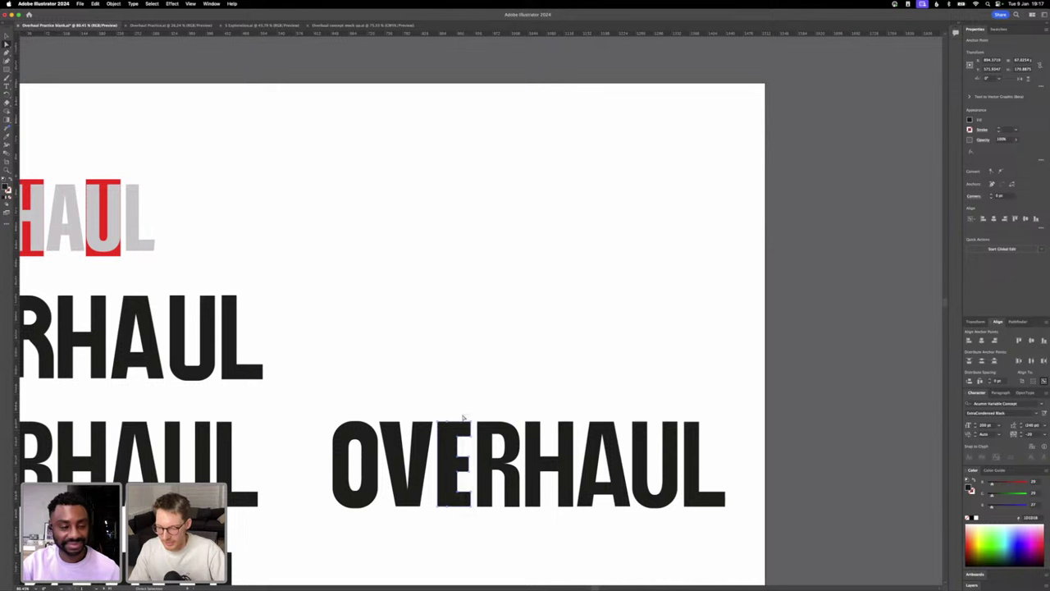
pyautogui.press('Right')
pyautogui.press('Right')
pyautogui.press('Right')
pyautogui.press('Right')
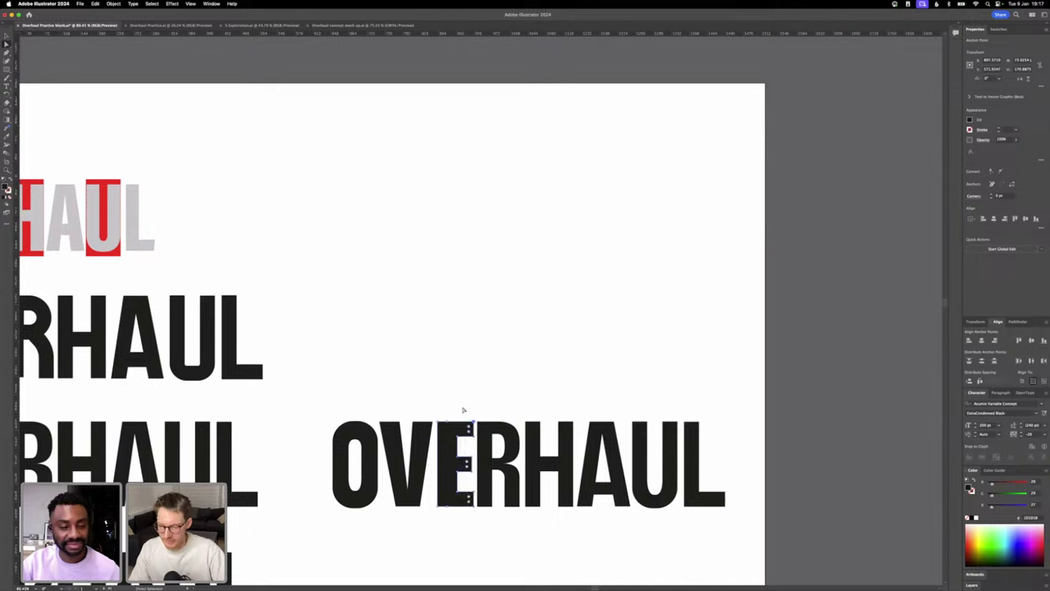
pyautogui.press('Right')
pyautogui.click(745, 531)
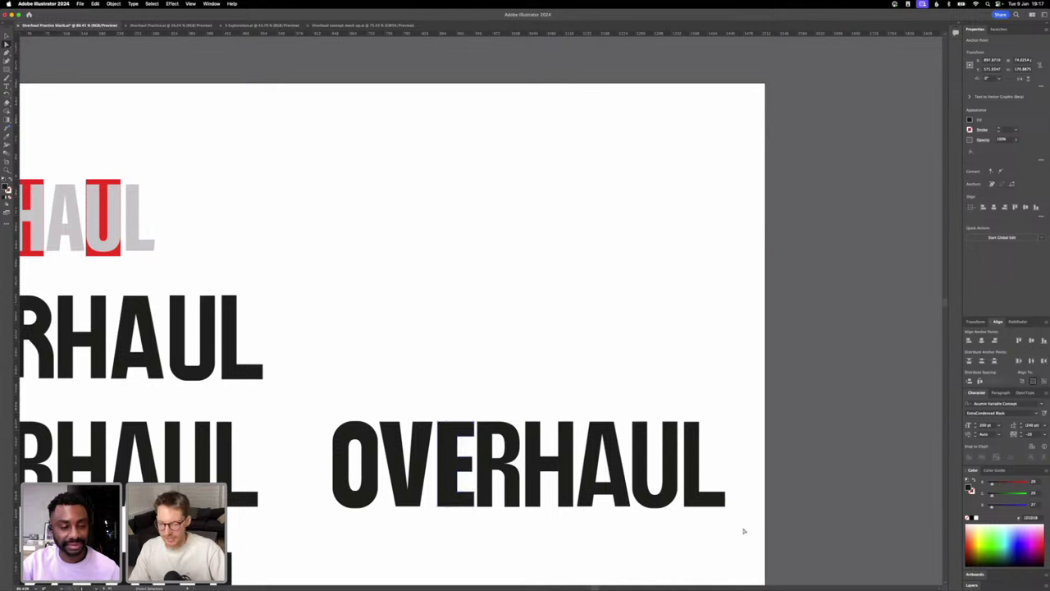
# - Select the letters RHAUL and move them 20 pt to the right, away from the E
pyautogui.click(7, 35)
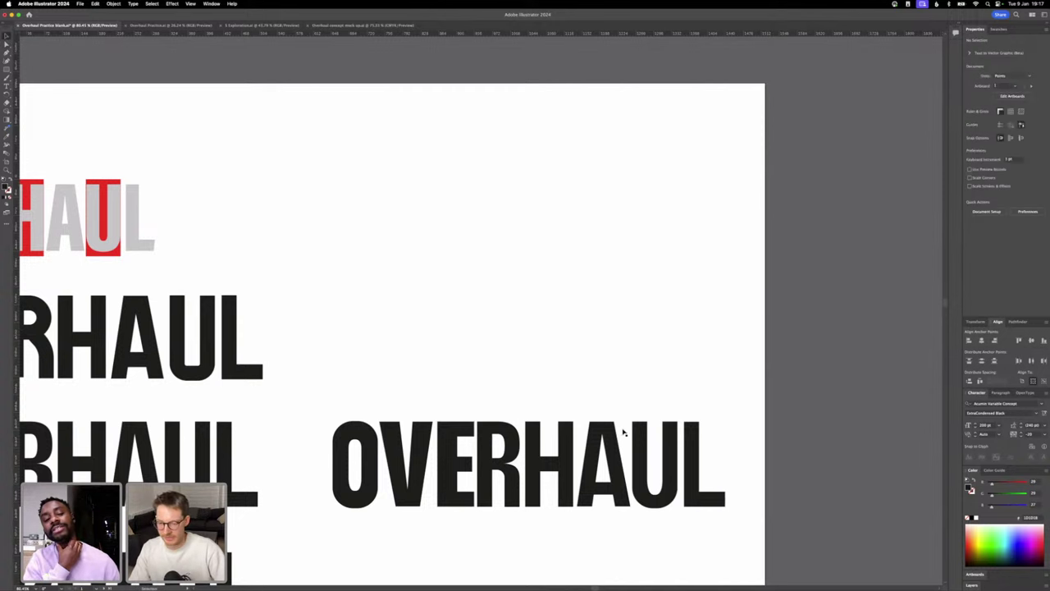
pyautogui.moveTo(494, 390); pyautogui.dragTo(485, 389)
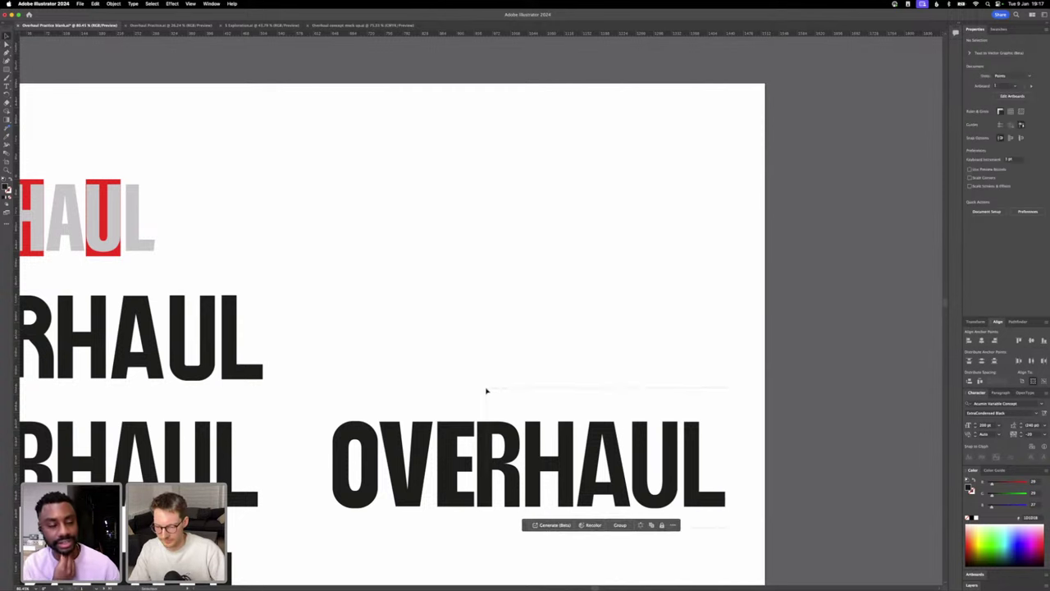
pyautogui.hotkey('shift', 'Right')
pyautogui.hotkey('shift', 'Right')
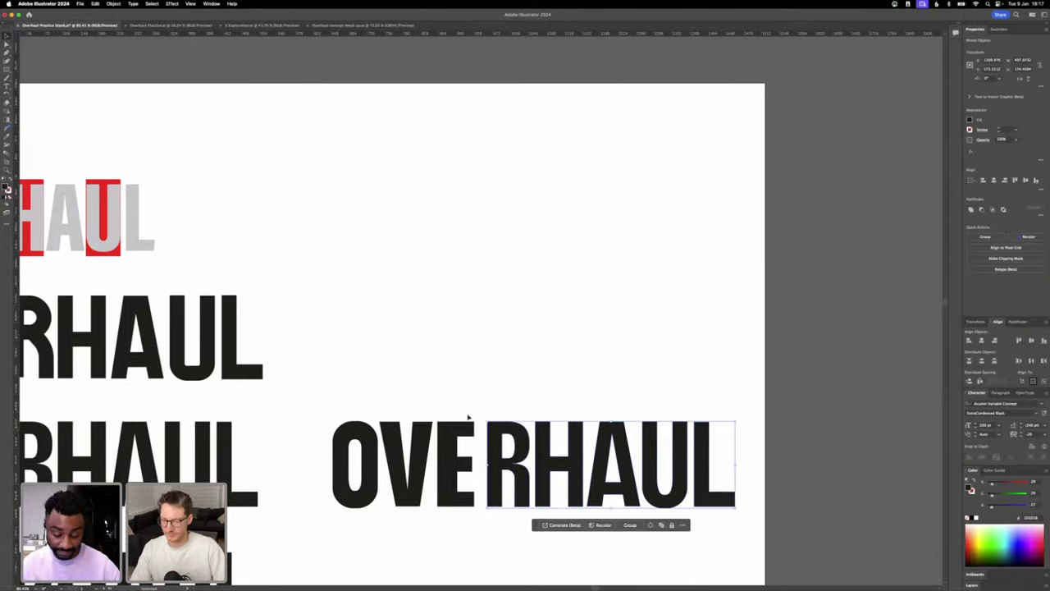
# - Extend the E's three arm ends another 4 pt to the right
pyautogui.scroll(6, 468, 417)
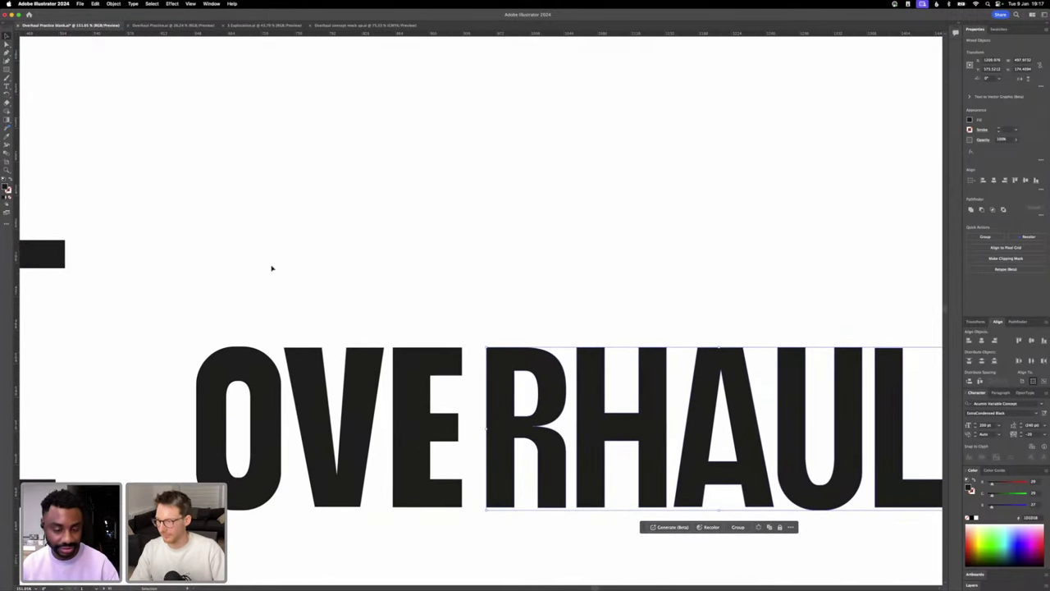
pyautogui.press('a')
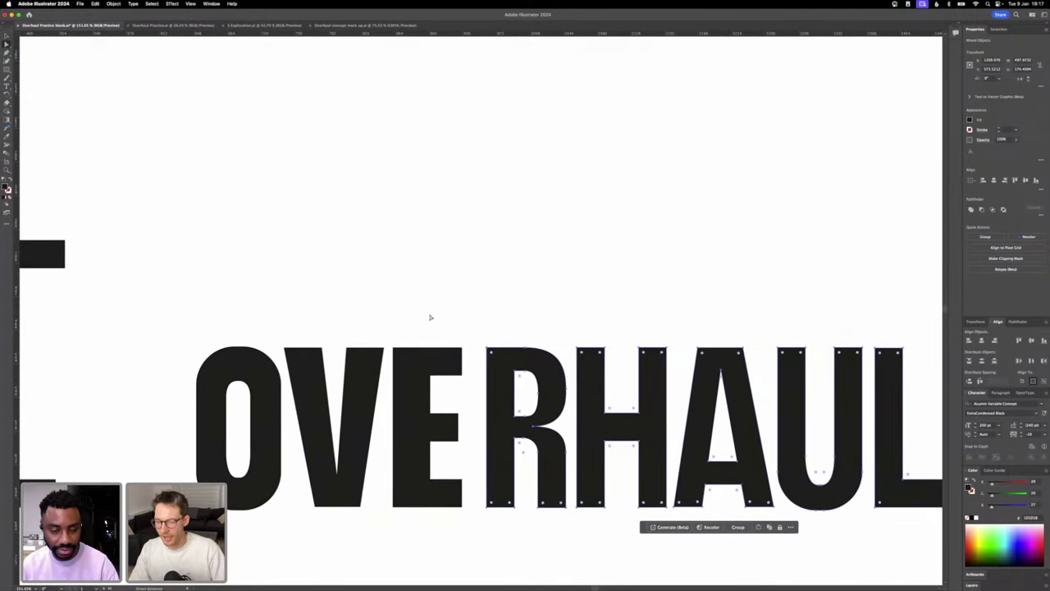
pyautogui.click(438, 337)
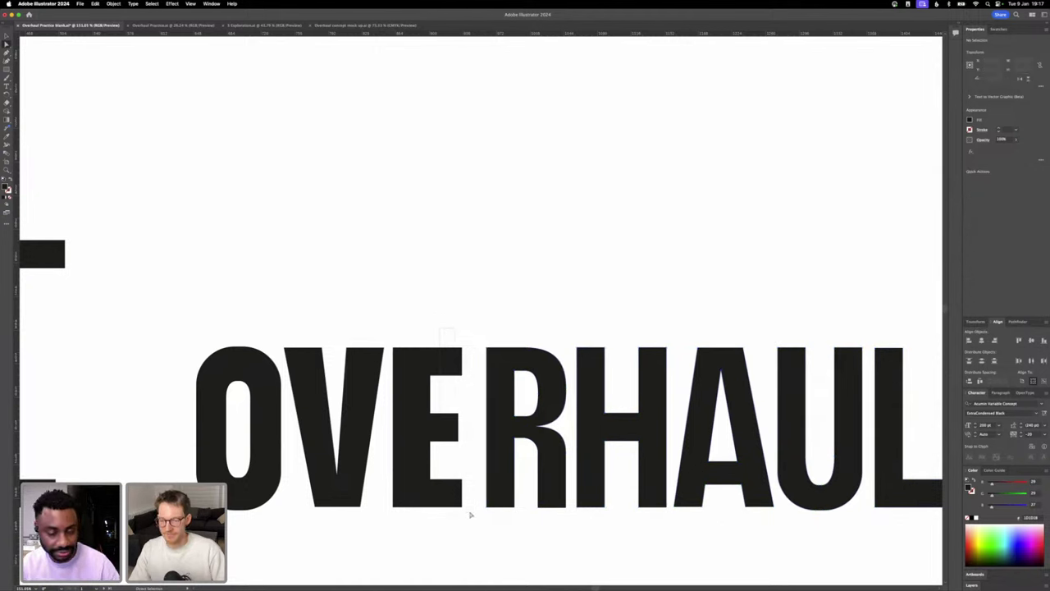
pyautogui.moveTo(470, 514); pyautogui.dragTo(474, 531)
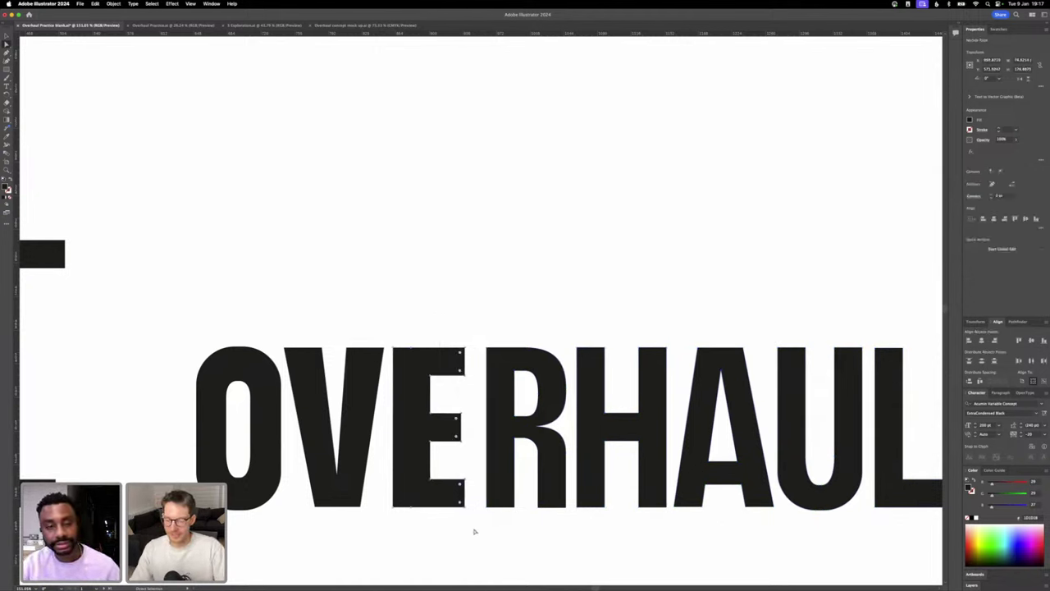
pyautogui.press('Right')
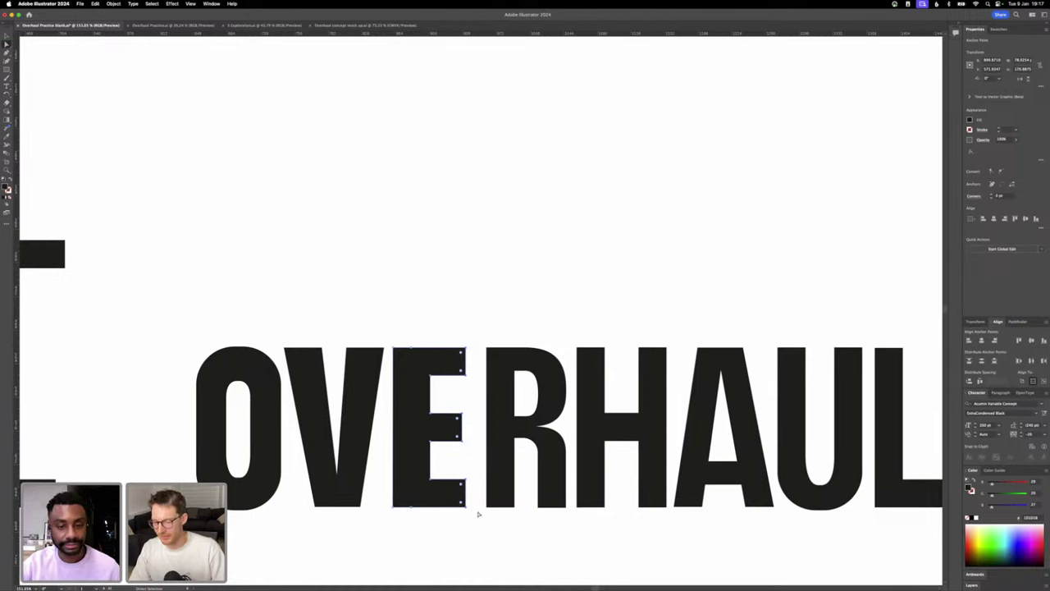
pyautogui.click(479, 515)
pyautogui.scroll(-2, 479, 515)
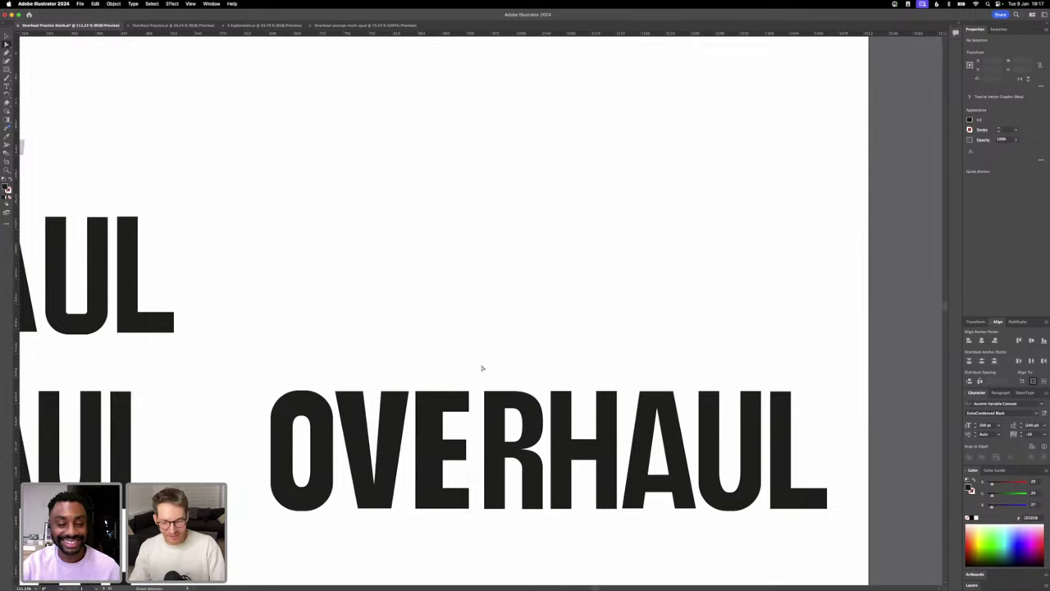
# - Thicken the R's stem by moving its two outer left corner points 10 pt to the left
pyautogui.scroll(3, 482, 369)
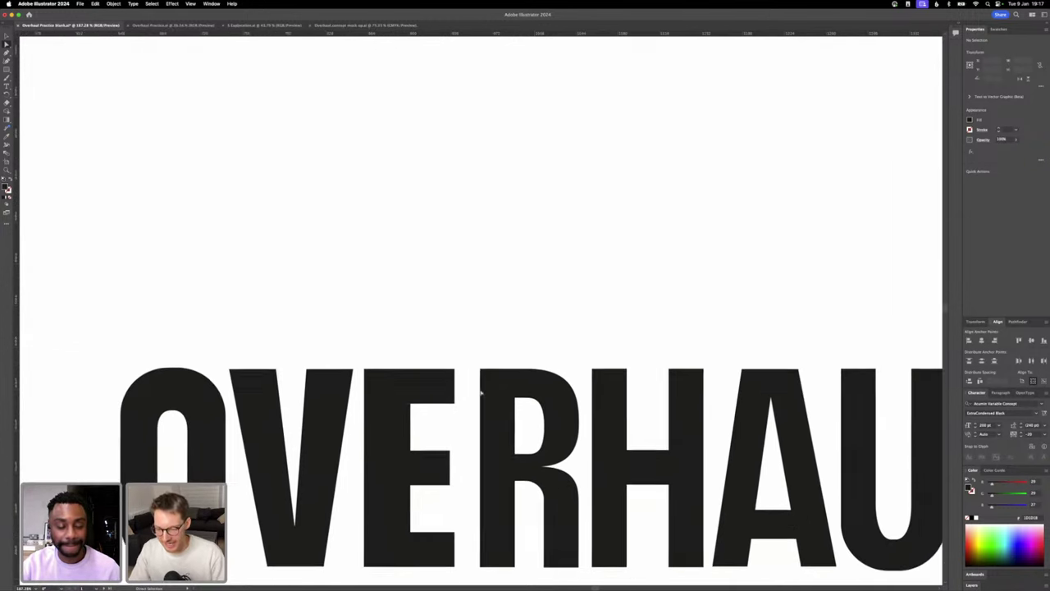
pyautogui.scroll(-3, 481, 392)
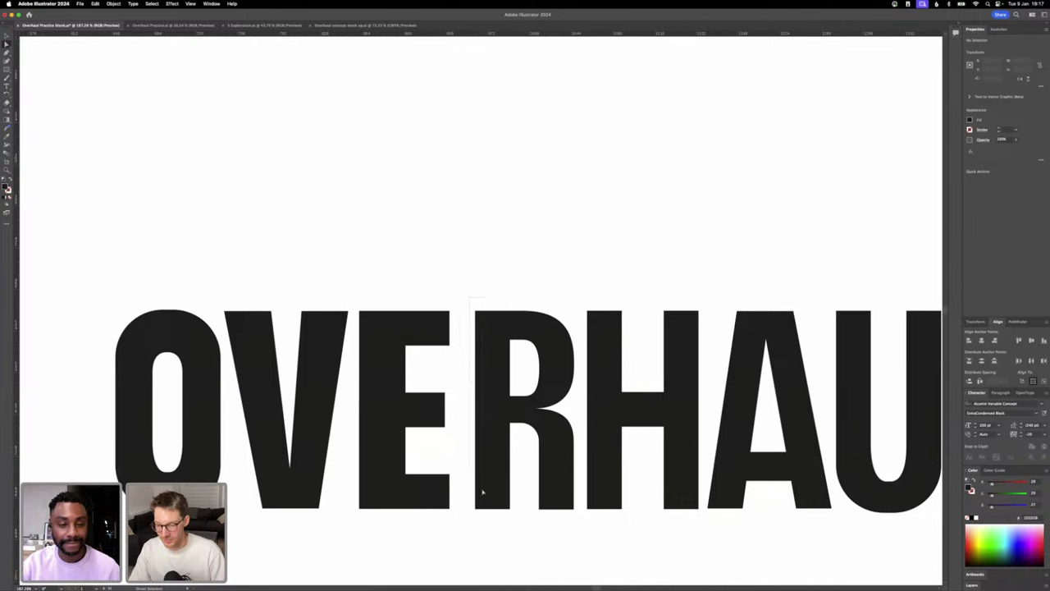
pyautogui.moveTo(469, 297); pyautogui.dragTo(482, 525)
pyautogui.hotkey('shift', 'Left')
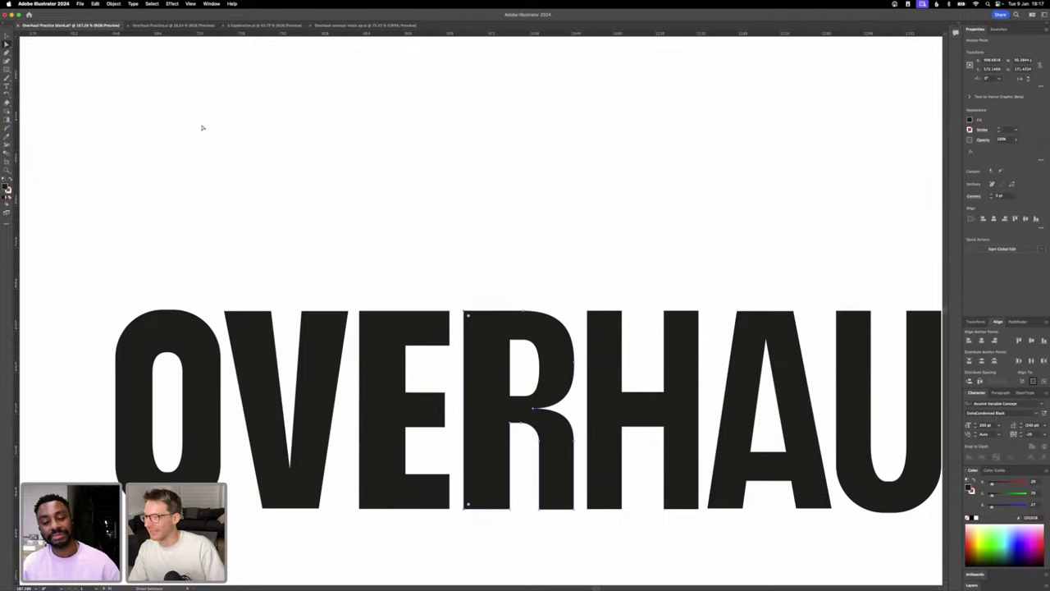
pyautogui.click(507, 340)
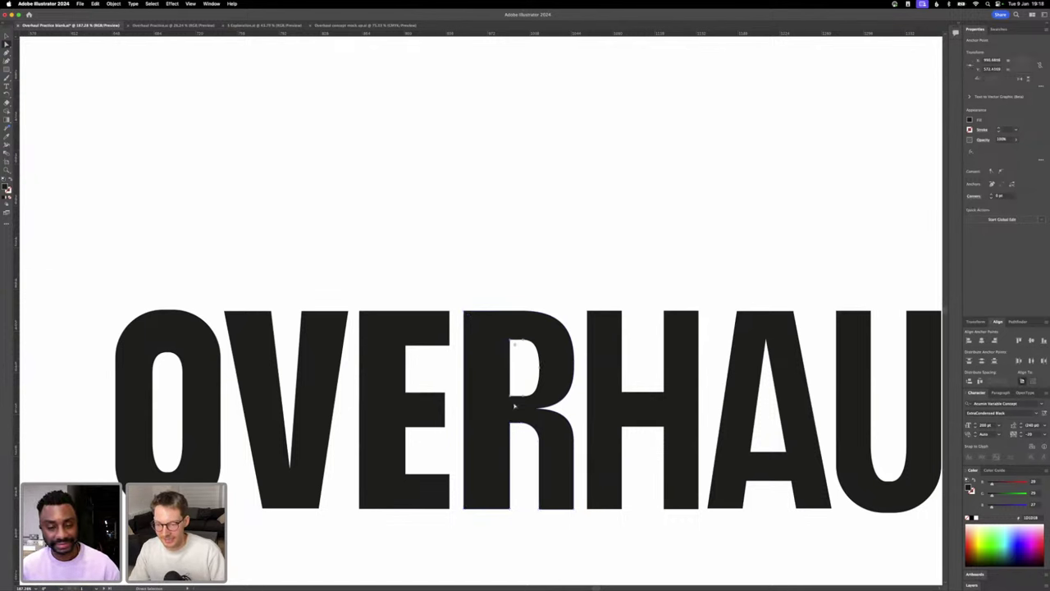
# - Select the letters HAUL and move them 50 pt to the right to make room beside the R
pyautogui.scroll(-6, 522, 396)
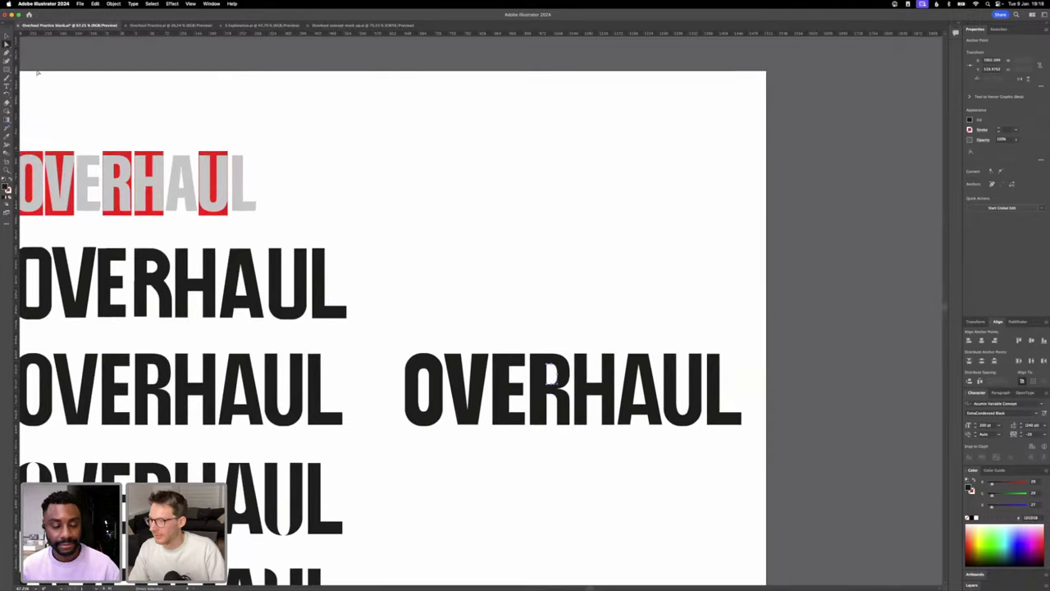
pyautogui.click(6, 36)
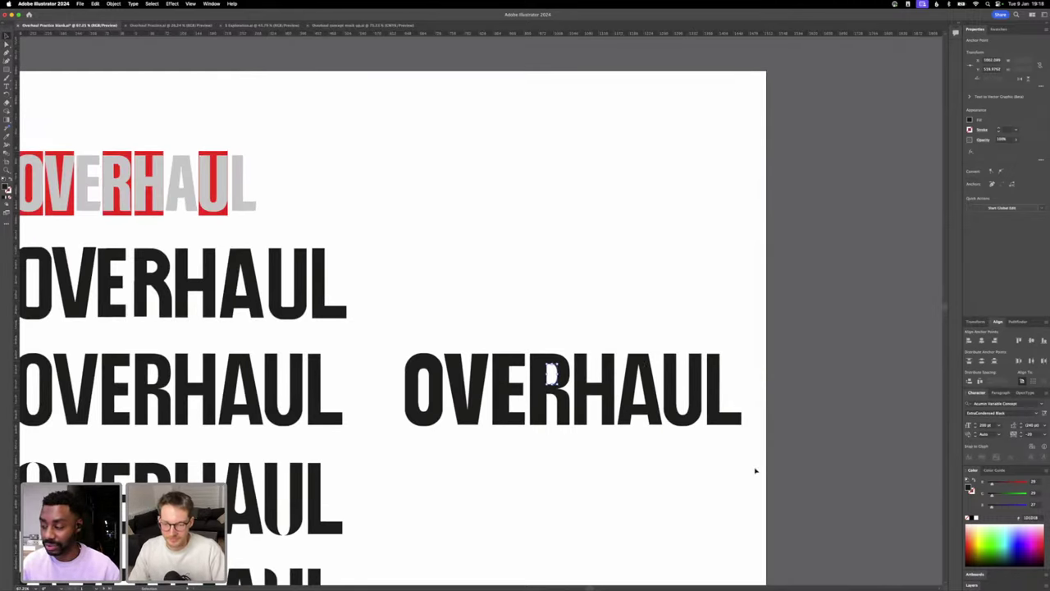
pyautogui.moveTo(754, 468); pyautogui.dragTo(576, 334)
pyautogui.hotkey('shift', 'Right')
pyautogui.hotkey('shift', 'Right')
pyautogui.hotkey('shift', 'Right')
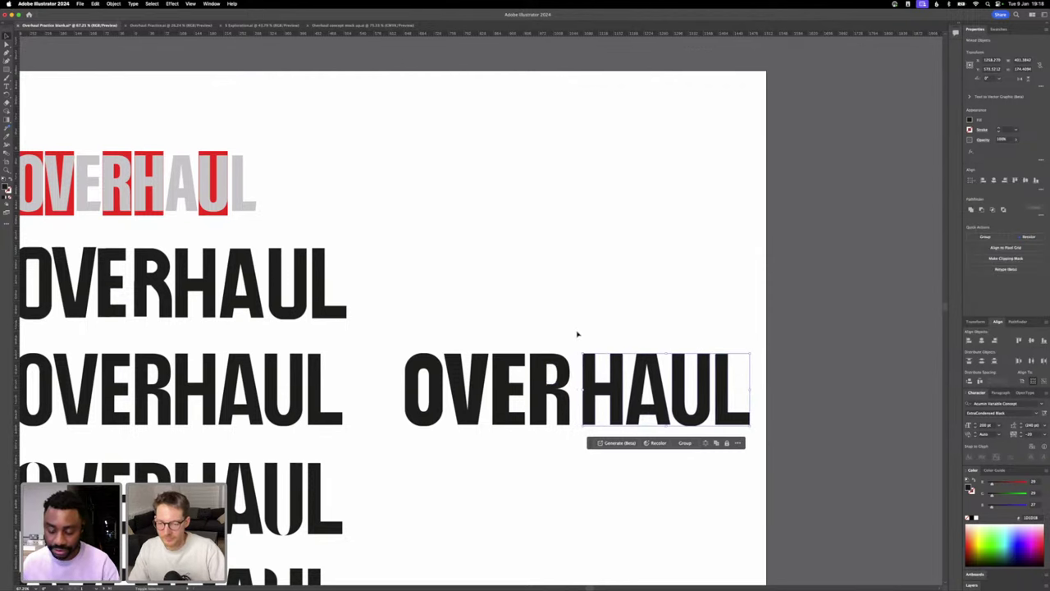
# - Thicken the R's bowl by moving its outer curve points and the notch point 10 pt to the right
pyautogui.scroll(5, 576, 334)
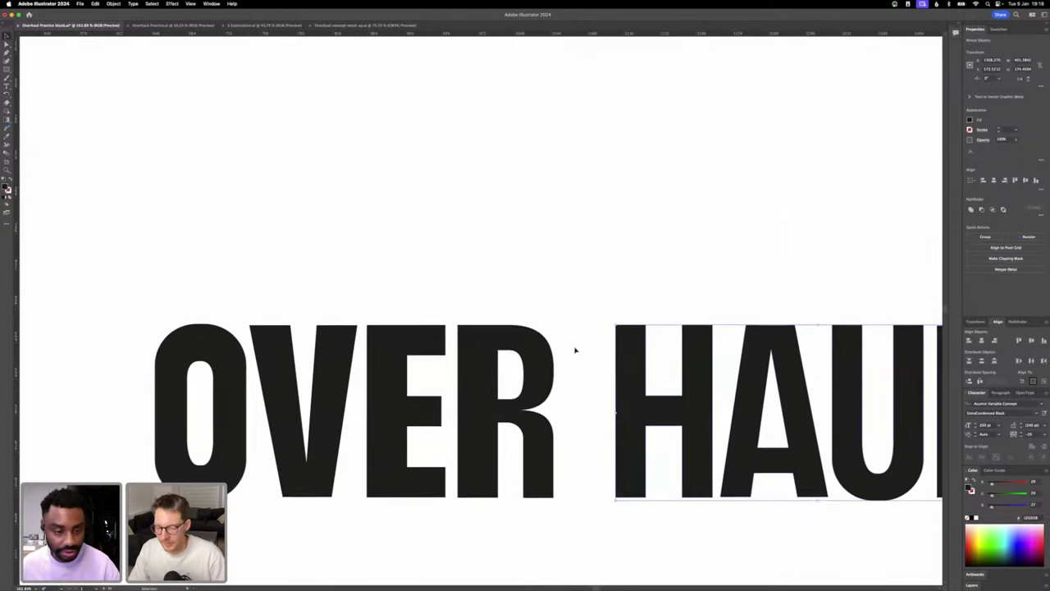
pyautogui.click(475, 331)
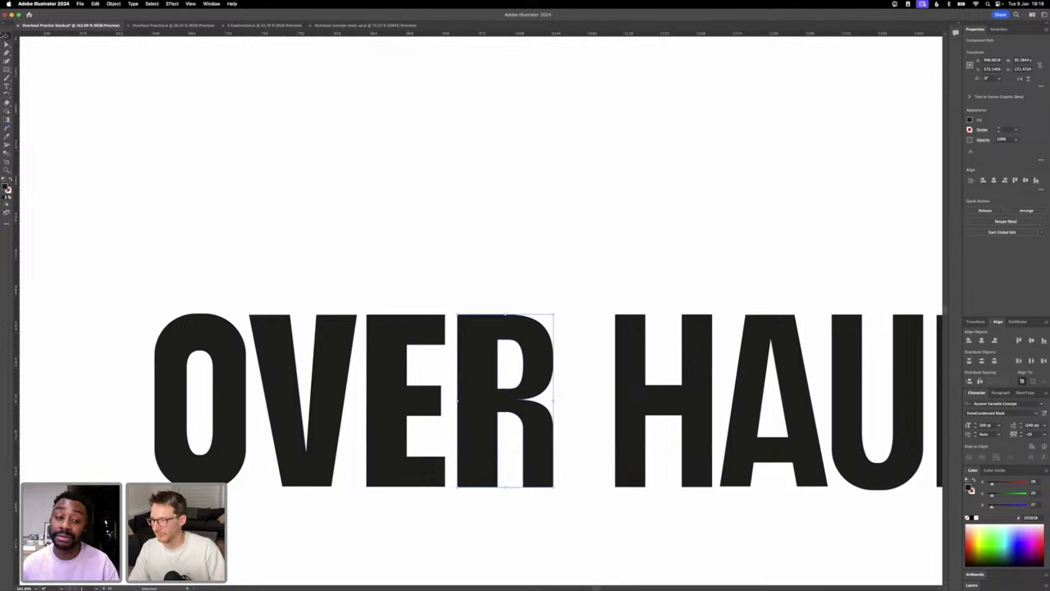
pyautogui.press('a')
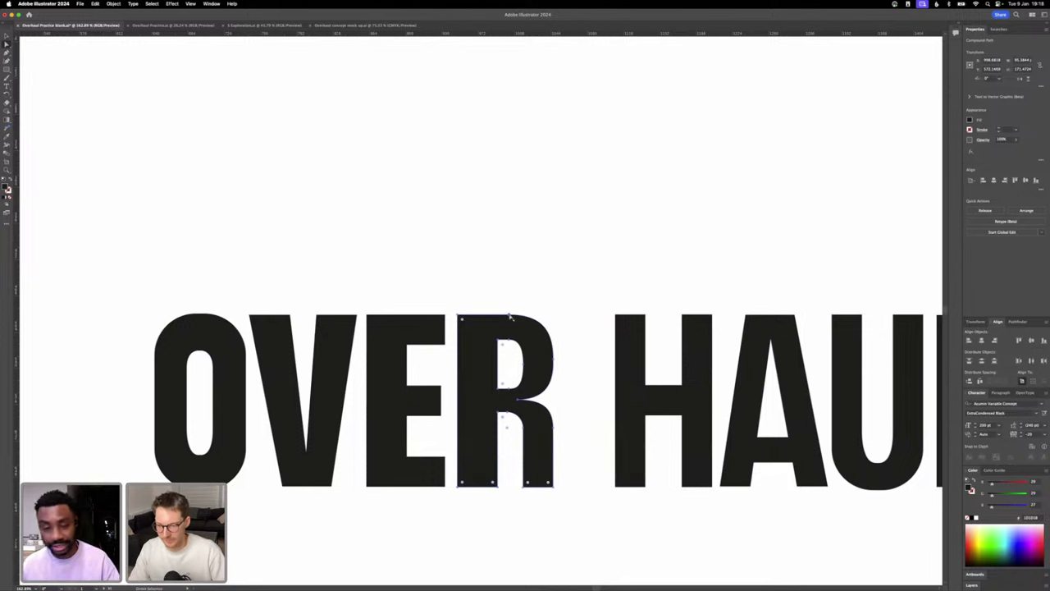
pyautogui.click(518, 316)
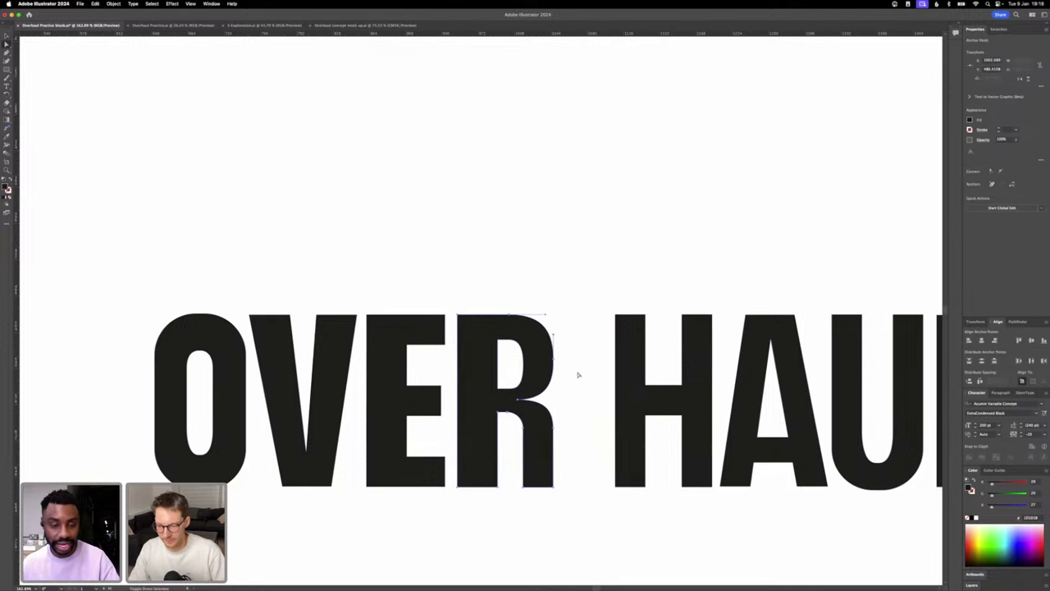
pyautogui.click(518, 401)
pyautogui.hotkey('shift', 'Right')
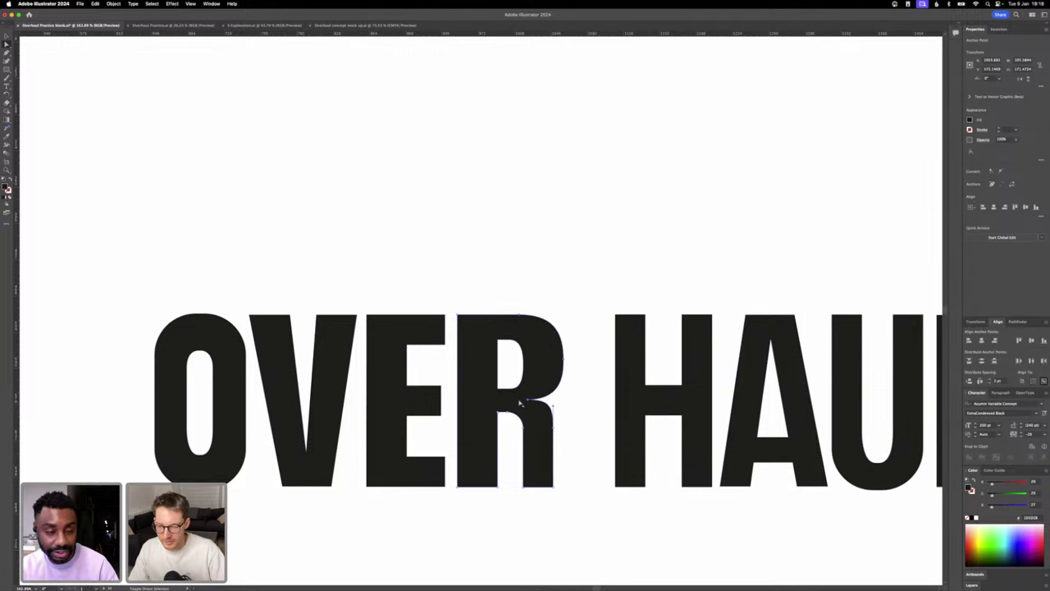
# - Thicken the R's leg by moving its outer edge points 10 pt right, in line with the bowl
pyautogui.click(564, 500)
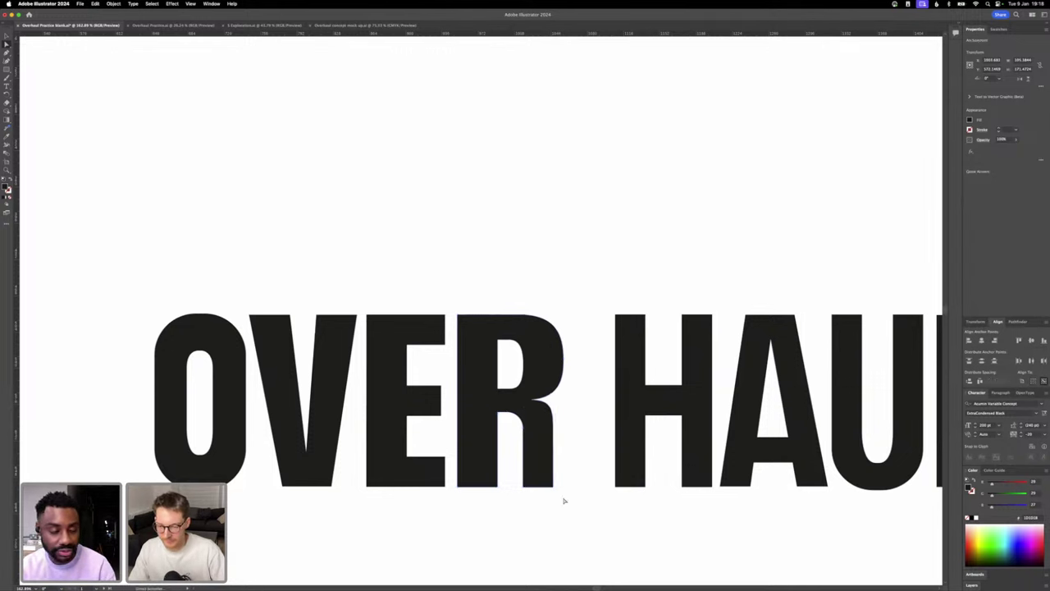
pyautogui.click(549, 419)
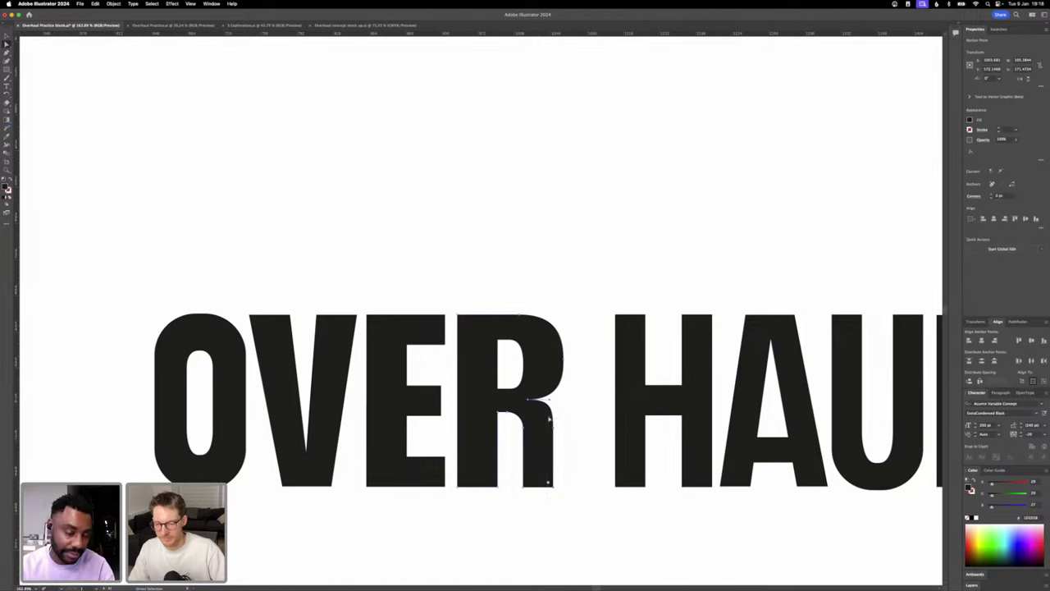
pyautogui.click(590, 447)
# - Examine the widened R's notch and inner counter up close and against the rest of the wordmark
pyautogui.scroll(-5, 590, 447)
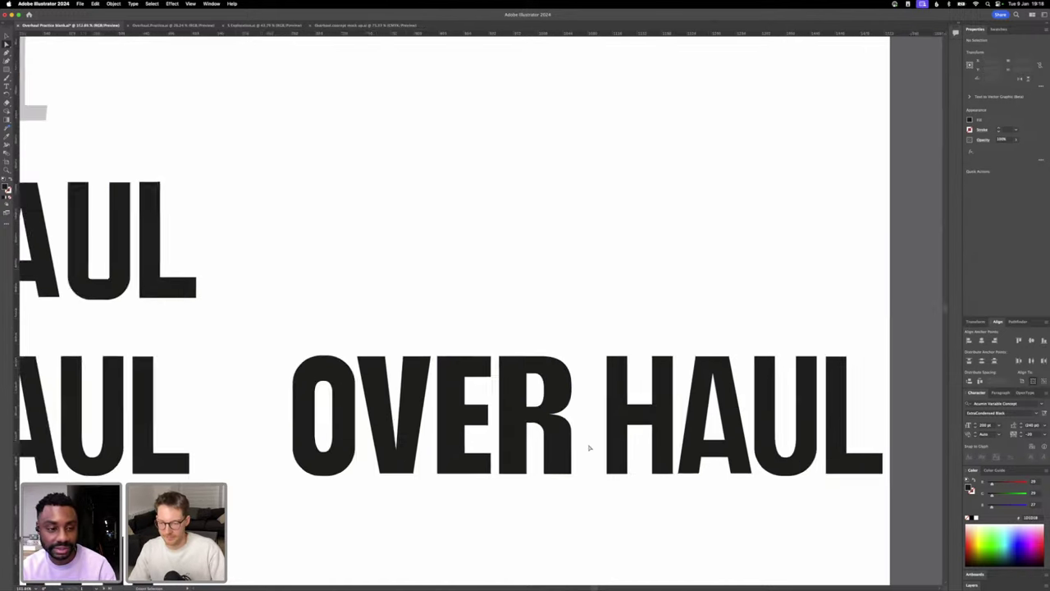
pyautogui.scroll(5, 555, 420)
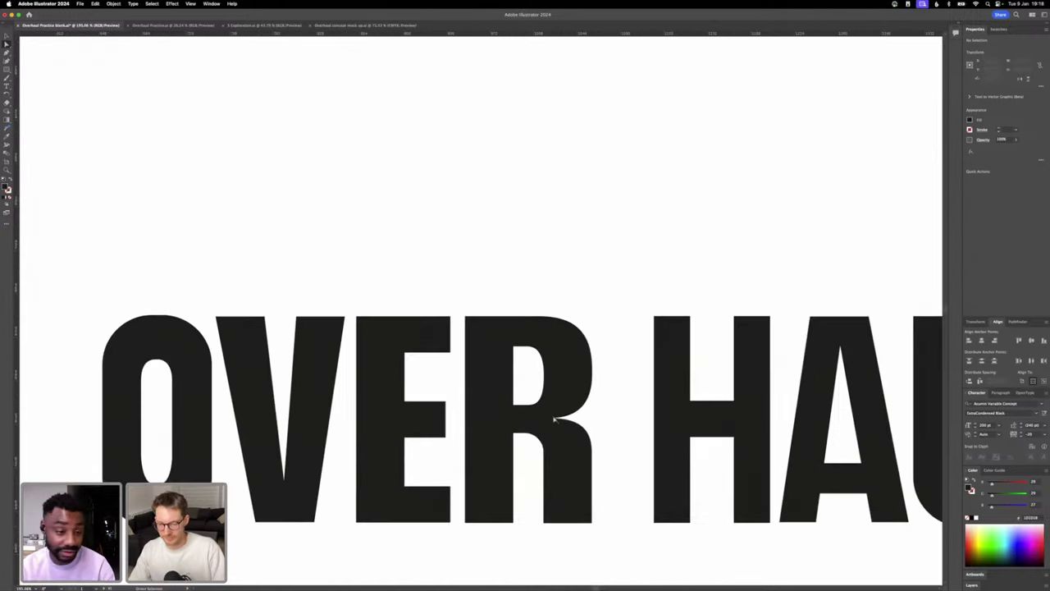
pyautogui.click(552, 420)
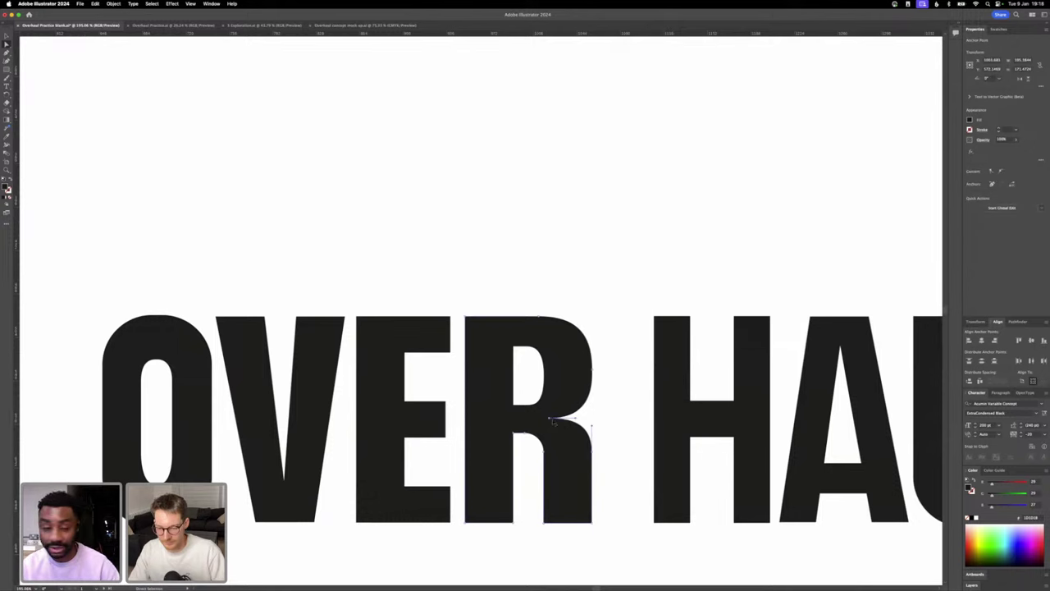
pyautogui.click(610, 411)
pyautogui.scroll(-5, 610, 411)
pyautogui.click(558, 374)
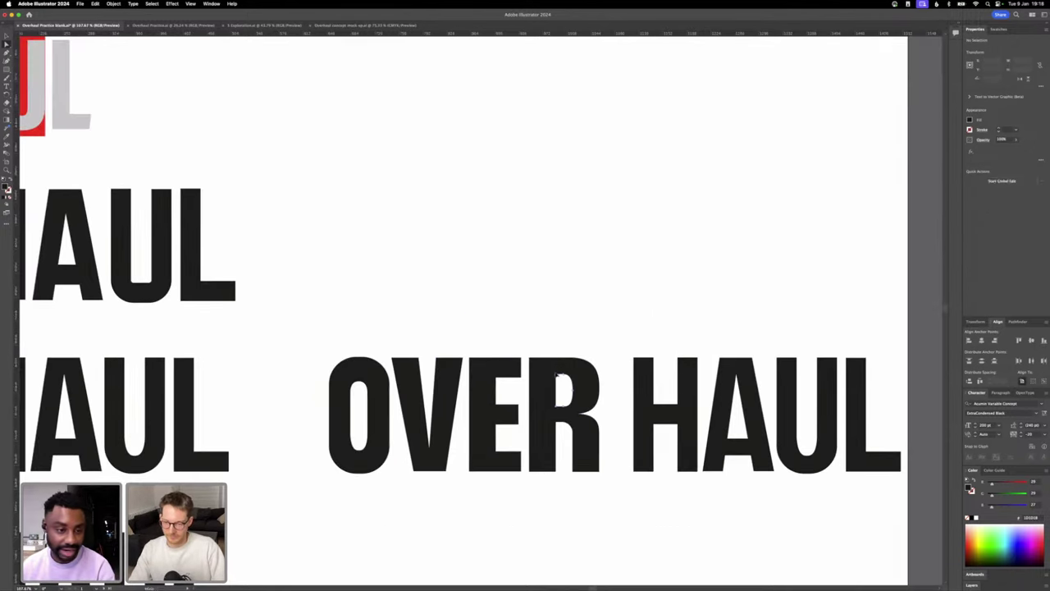
pyautogui.scroll(5, 558, 374)
pyautogui.scroll(-5, 590, 389)
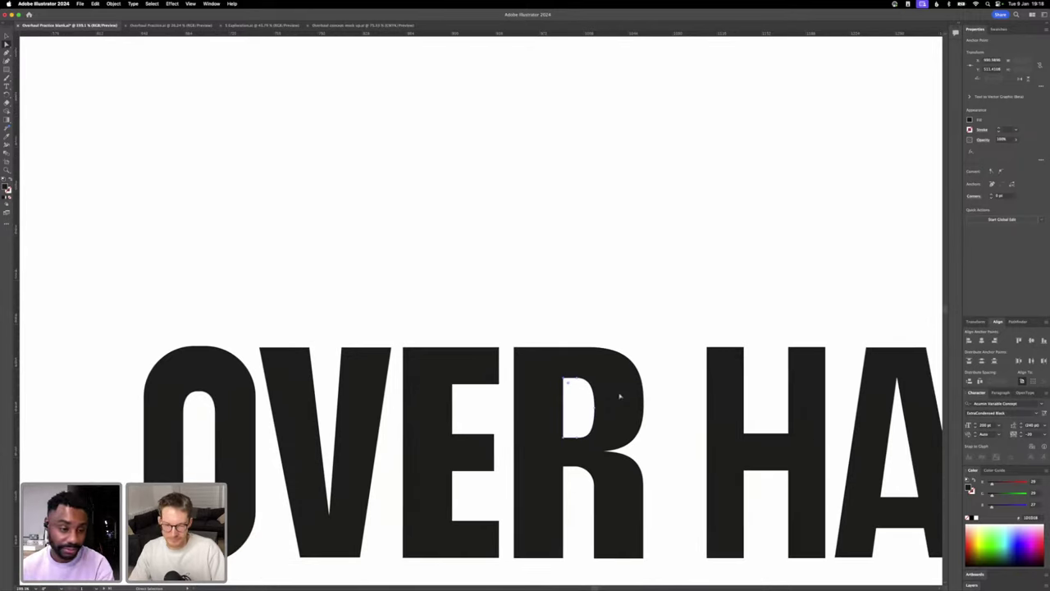
pyautogui.click(578, 300)
# - Thicken the H's left stem by moving its two outer corner points 10 pt to the left
pyautogui.hscroll(5, 578, 299)
pyautogui.scroll(-3, 578, 299)
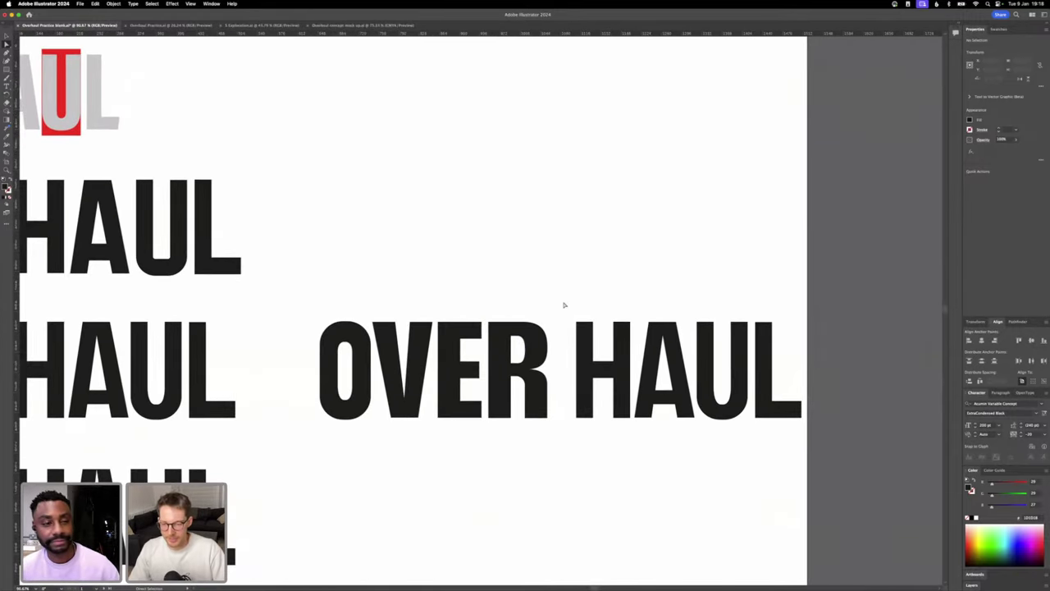
pyautogui.moveTo(575, 440); pyautogui.dragTo(578, 440)
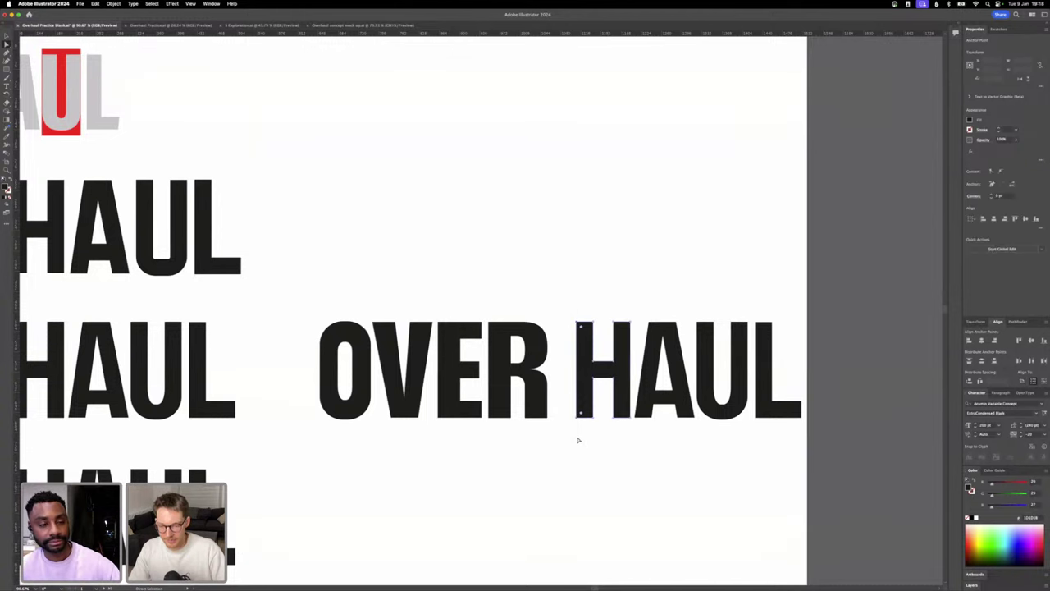
pyautogui.hotkey('shift', 'Left')
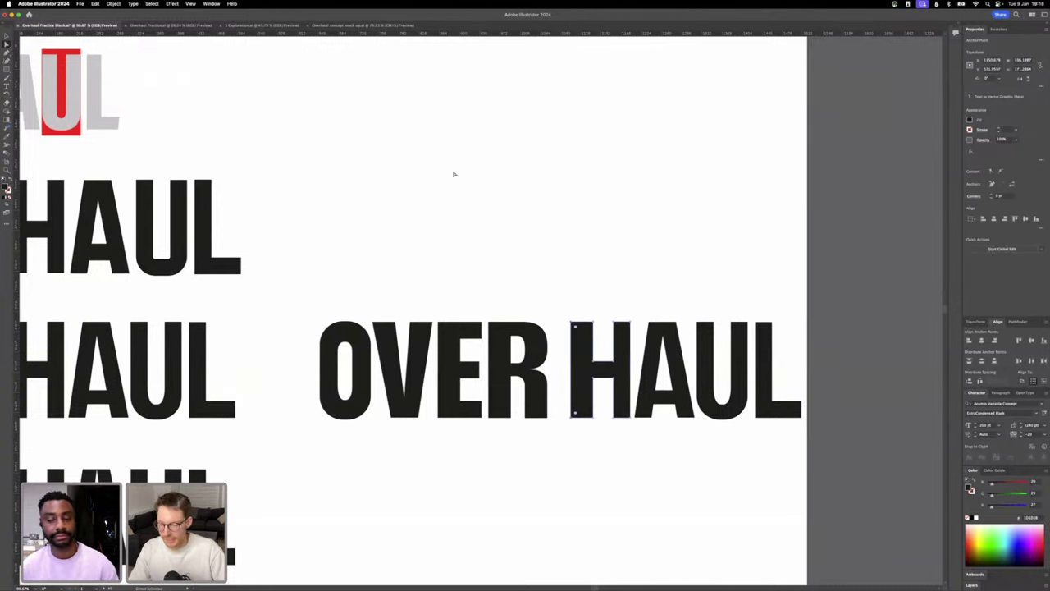
pyautogui.click(6, 36)
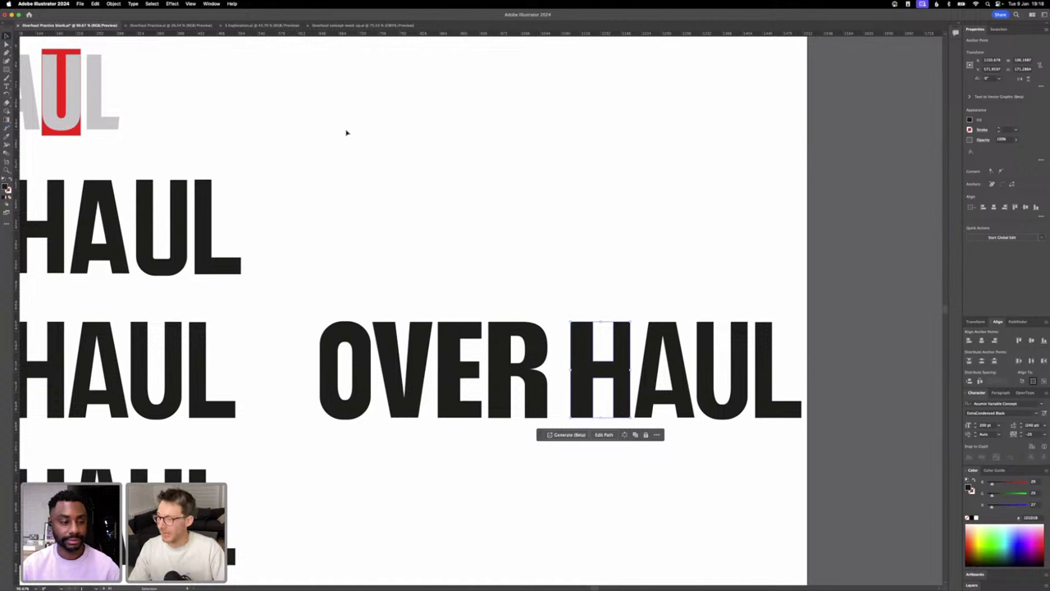
# - Move the H up against the R and thicken its right stem by moving its two outer corner points 10 pt to the right
pyautogui.moveTo(577, 377); pyautogui.dragTo(559, 374)
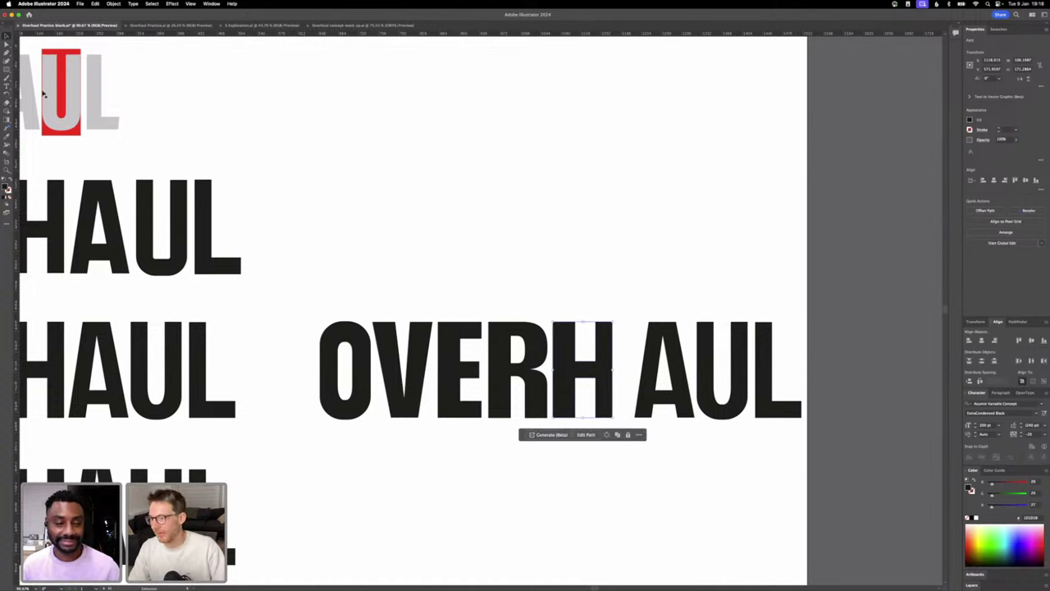
pyautogui.click(6, 45)
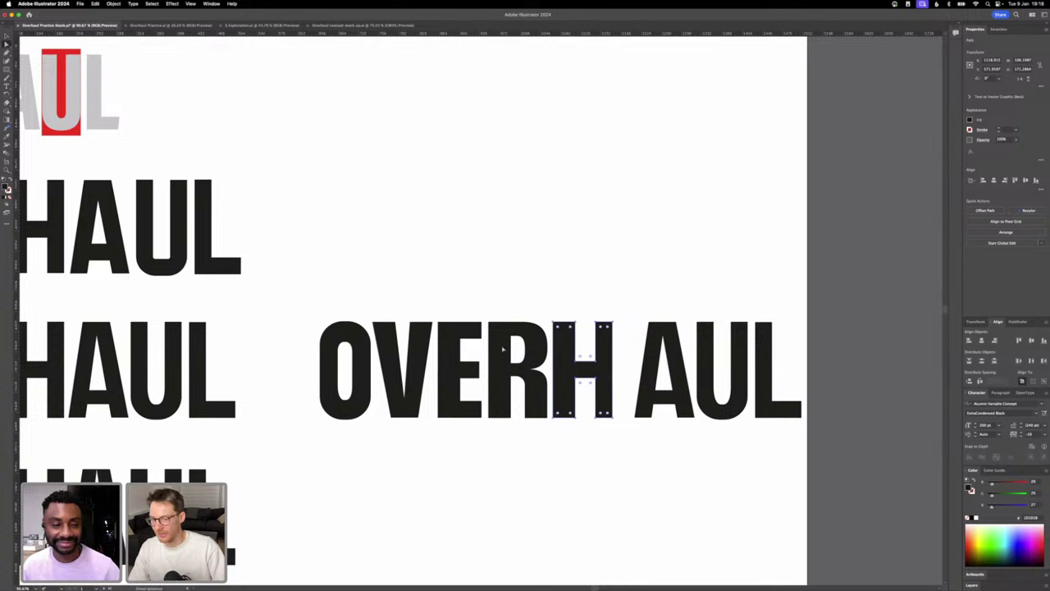
pyautogui.click(626, 435)
pyautogui.moveTo(625, 426); pyautogui.dragTo(610, 303)
pyautogui.hotkey('shift', 'Right')
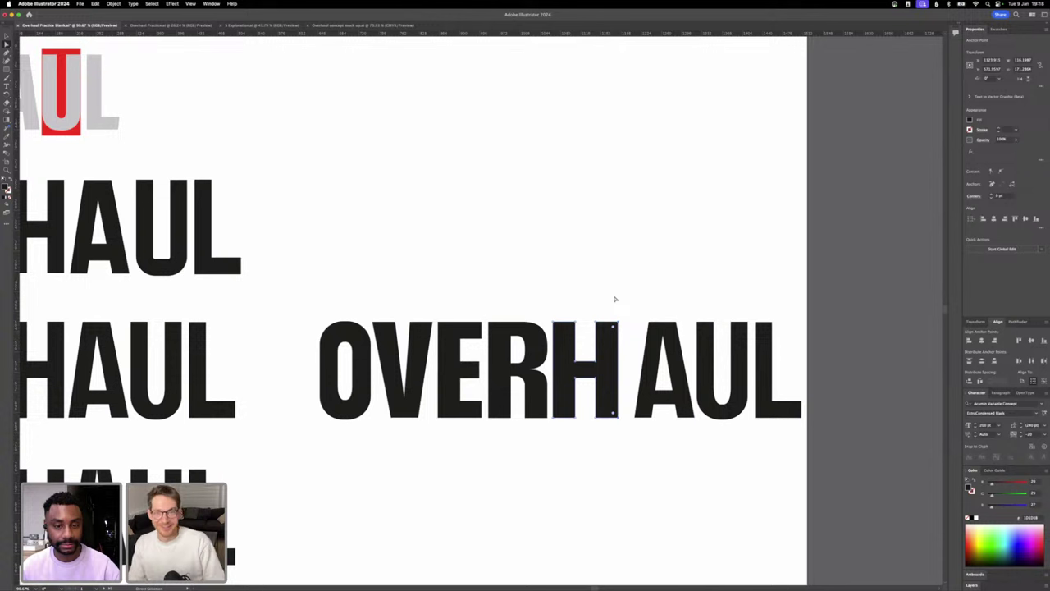
pyautogui.click(654, 319)
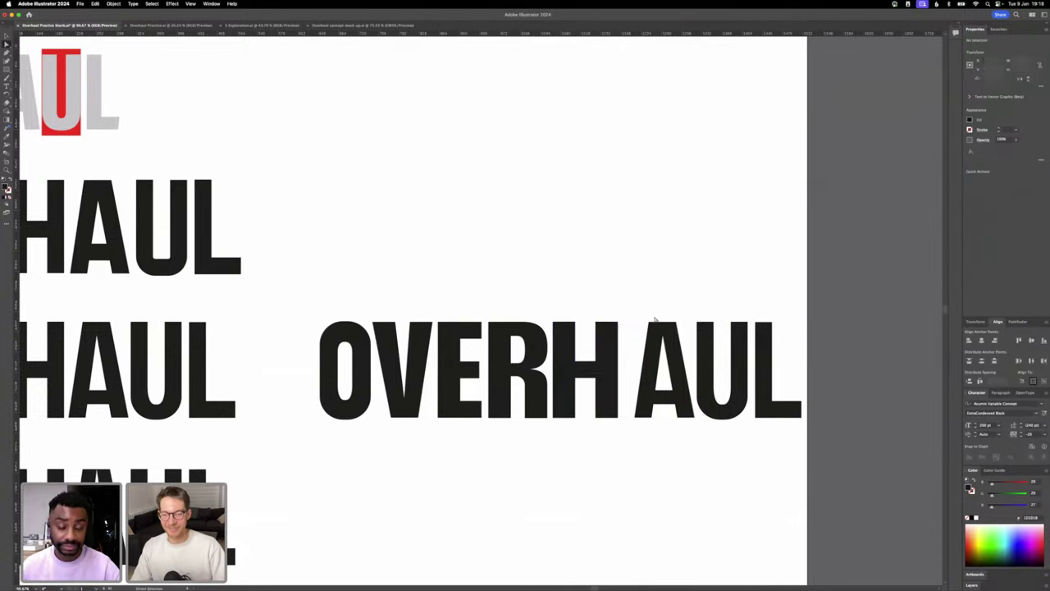
# - Thicken the A's left leg by moving its two outer points 10 pt left and move the letter closer to the H
pyautogui.click(652, 327)
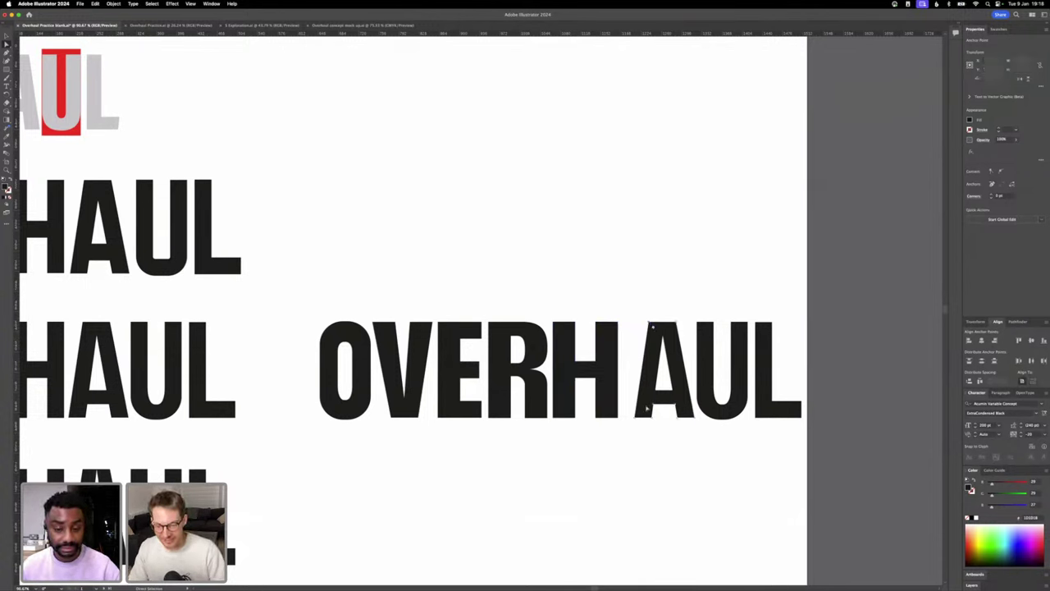
pyautogui.keyDown('shift'); pyautogui.click(634, 420); pyautogui.keyUp('shift')
pyautogui.hotkey('shift', 'Left')
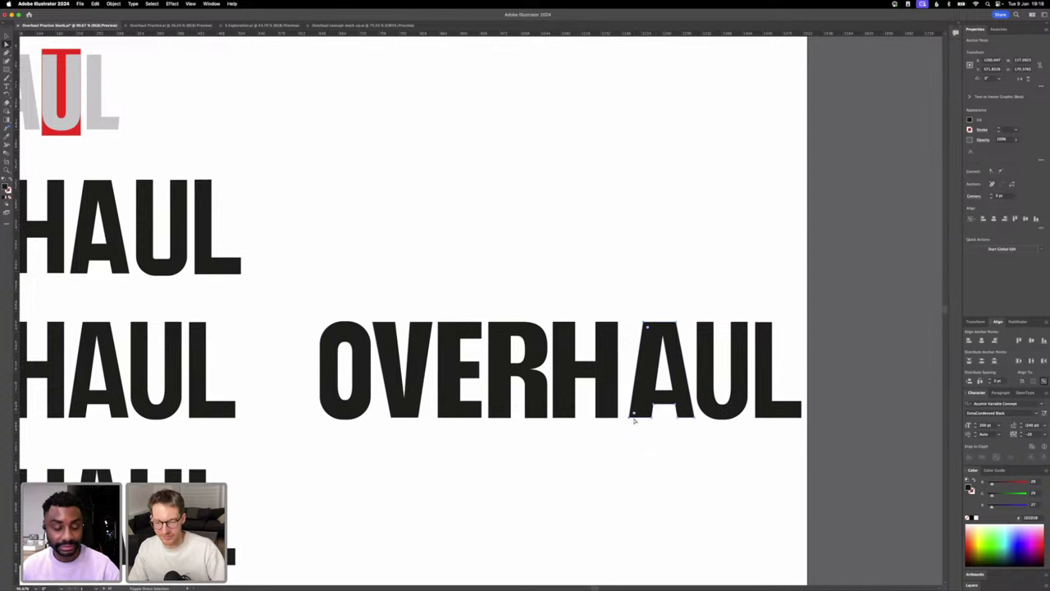
pyautogui.hscroll(2, 634, 421)
pyautogui.hscroll(3, 634, 421)
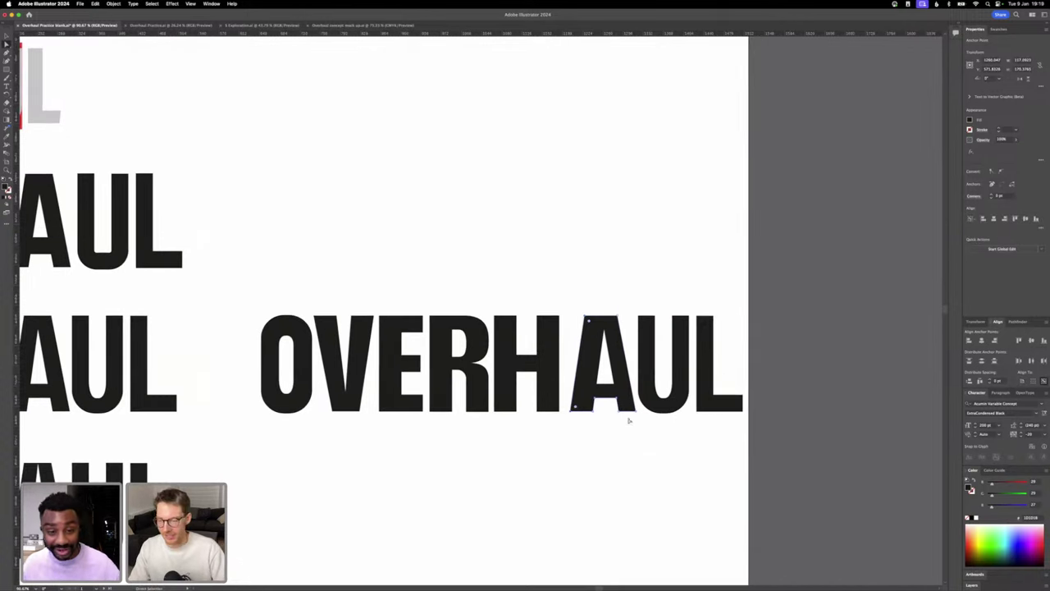
pyautogui.click(8, 36)
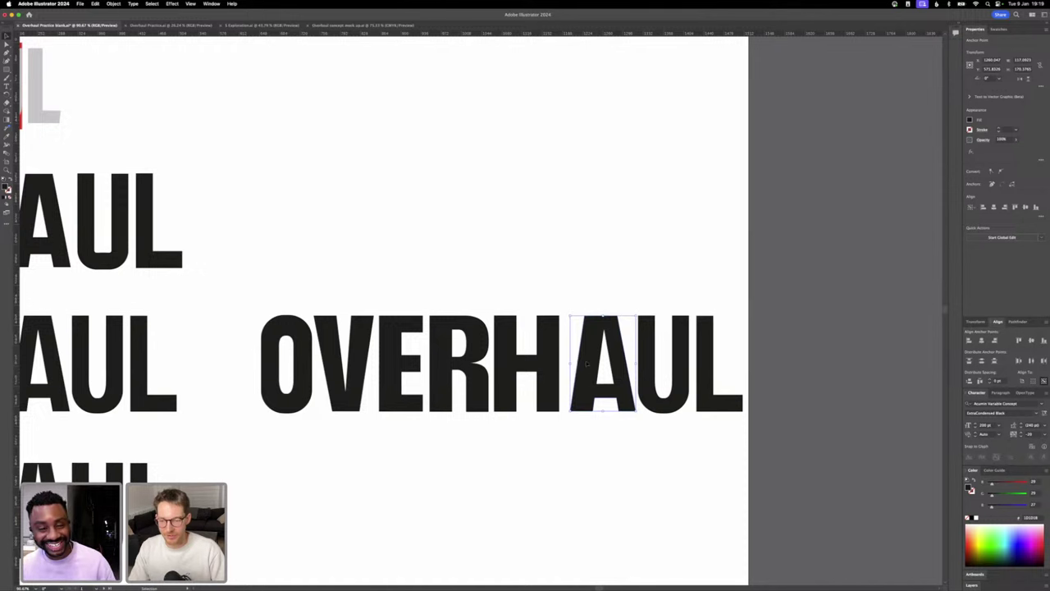
pyautogui.hotkey('shift', 'Left')
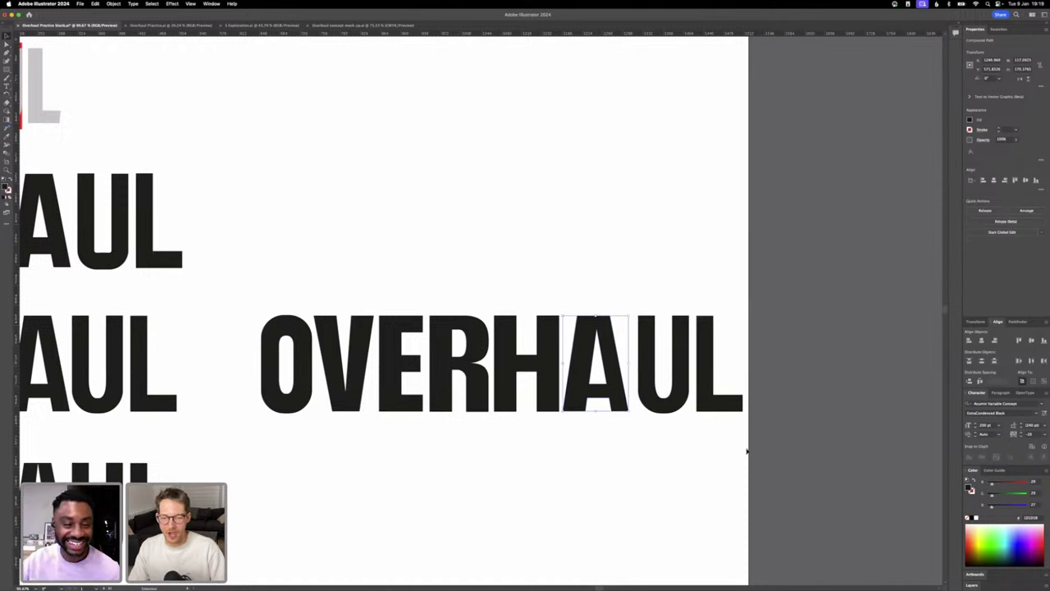
# - Move the U and L right to make room and thicken the A's right leg by moving its outer points 10 pt right
pyautogui.click(648, 318)
pyautogui.hotkey('shift', 'Right')
pyautogui.hotkey('shift', 'Right')
pyautogui.hotkey('shift', 'Right')
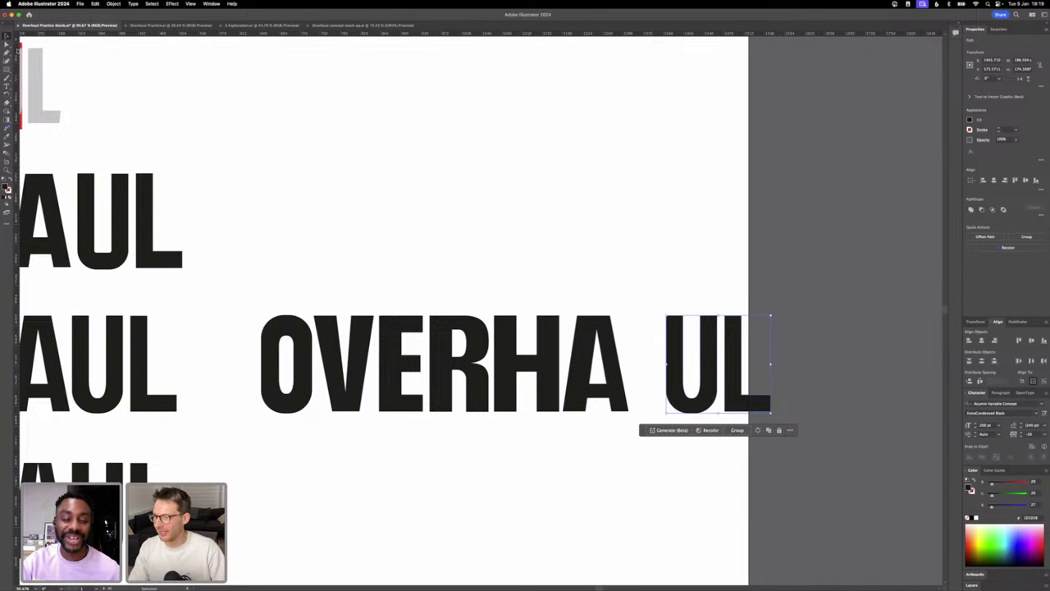
pyautogui.press('a')
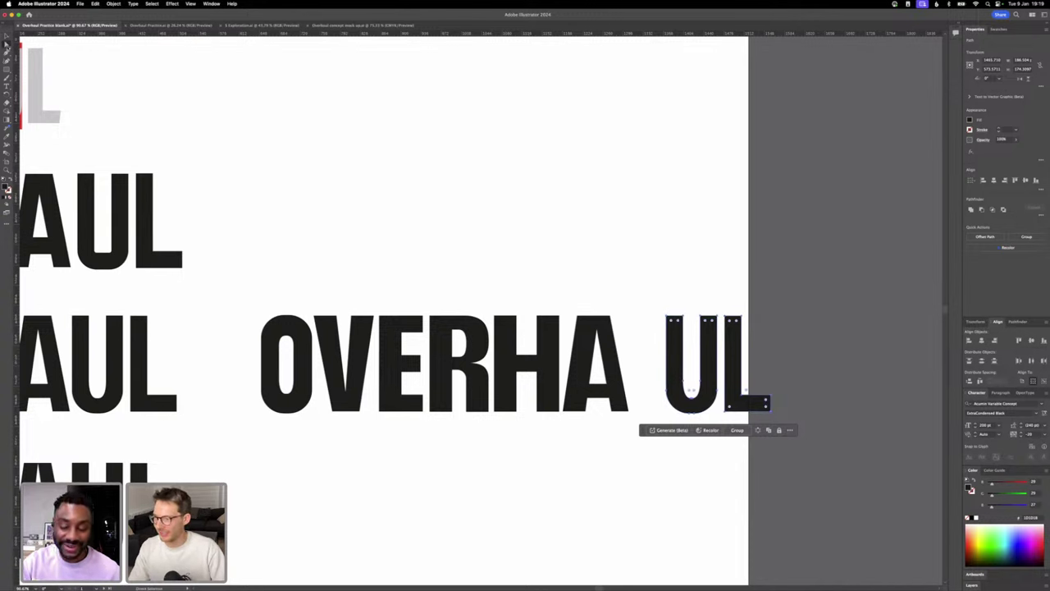
pyautogui.click(628, 411)
pyautogui.keyDown('shift'); pyautogui.click(610, 317); pyautogui.keyUp('shift')
pyautogui.hotkey('shift', 'Right')
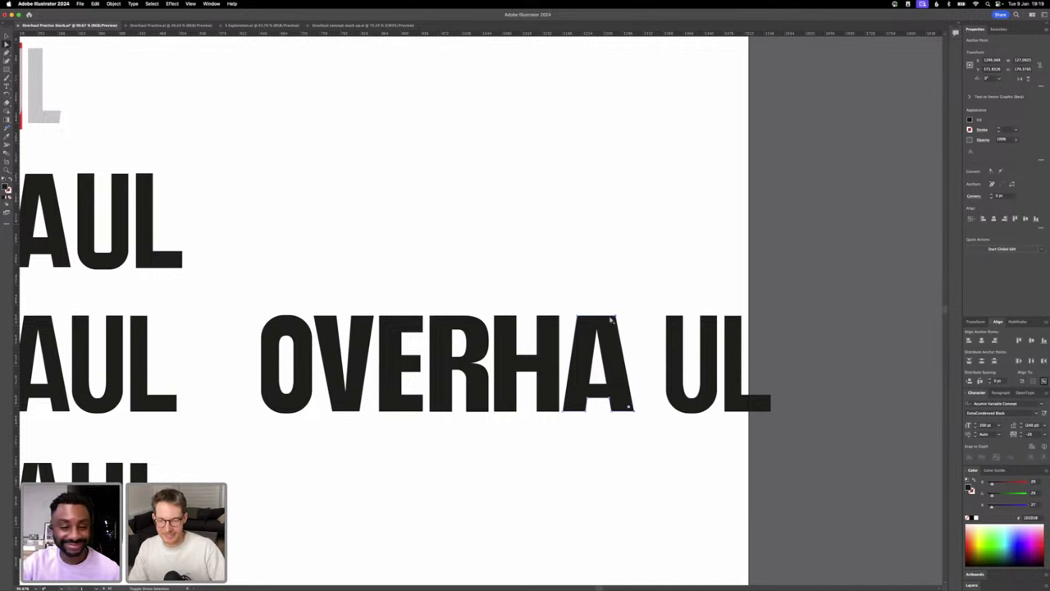
# - Shift the letters OVERHA to the left as a group and move the U closer to the A
pyautogui.press('v')
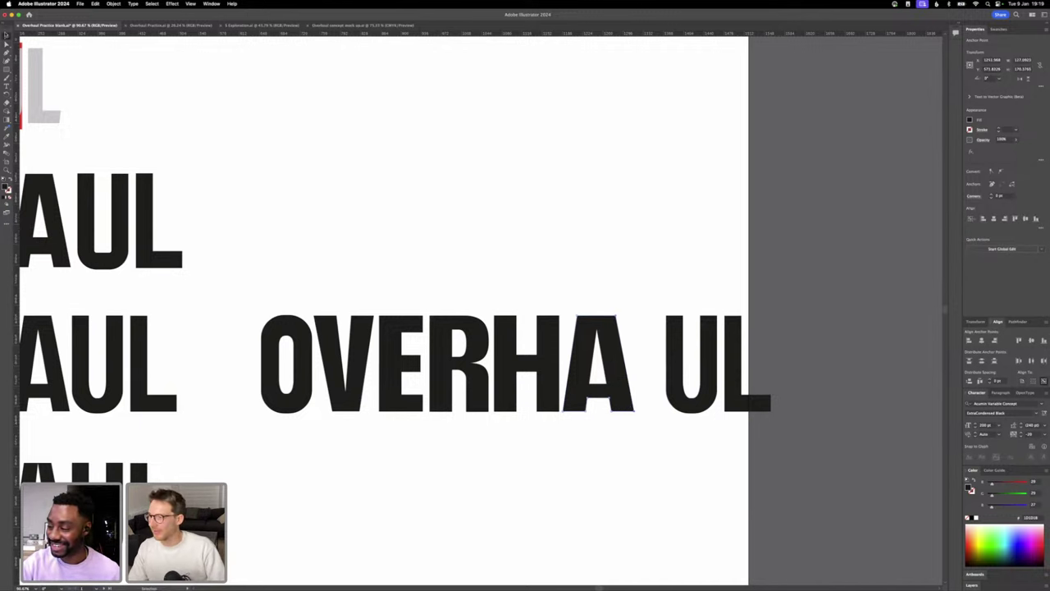
pyautogui.click(318, 178)
pyautogui.scroll(-3, 318, 179)
pyautogui.moveTo(290, 214); pyautogui.dragTo(501, 396)
pyautogui.hotkey('shift', 'Left')
pyautogui.hotkey('shift', 'Left')
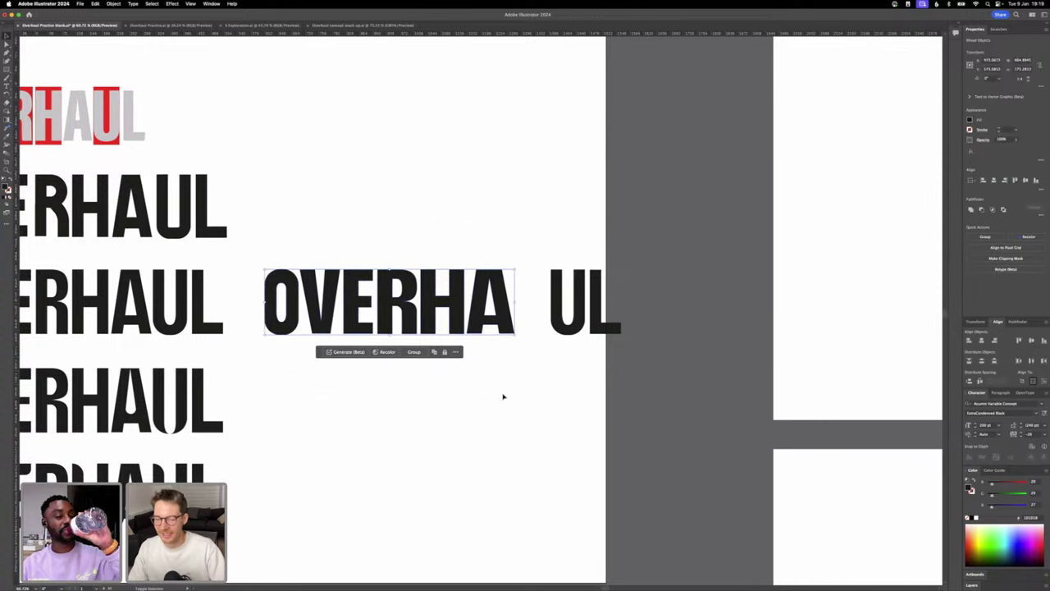
pyautogui.scroll(2, 546, 305)
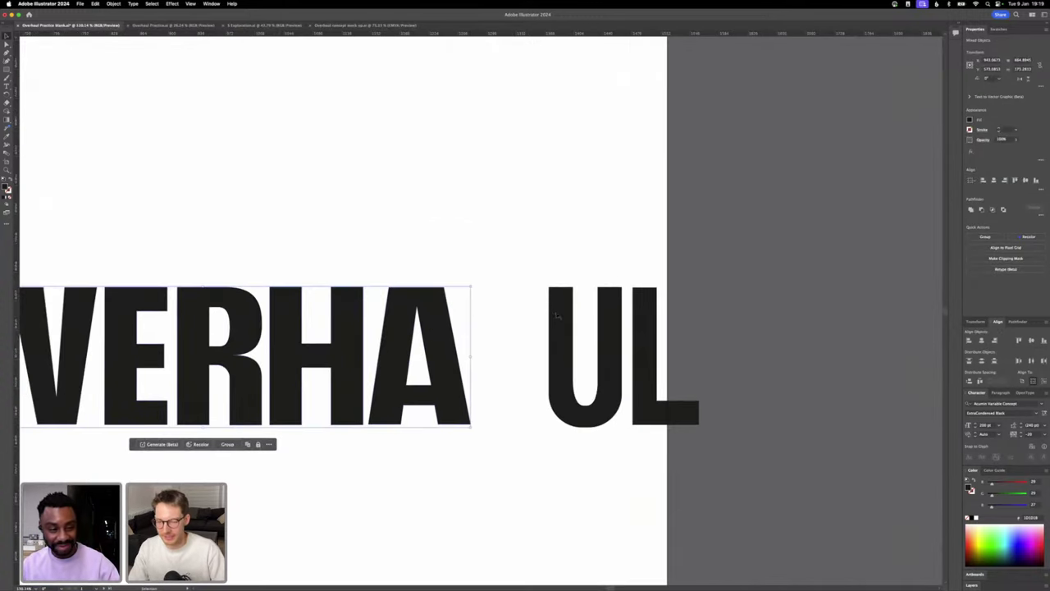
pyautogui.moveTo(547, 305); pyautogui.dragTo(495, 306)
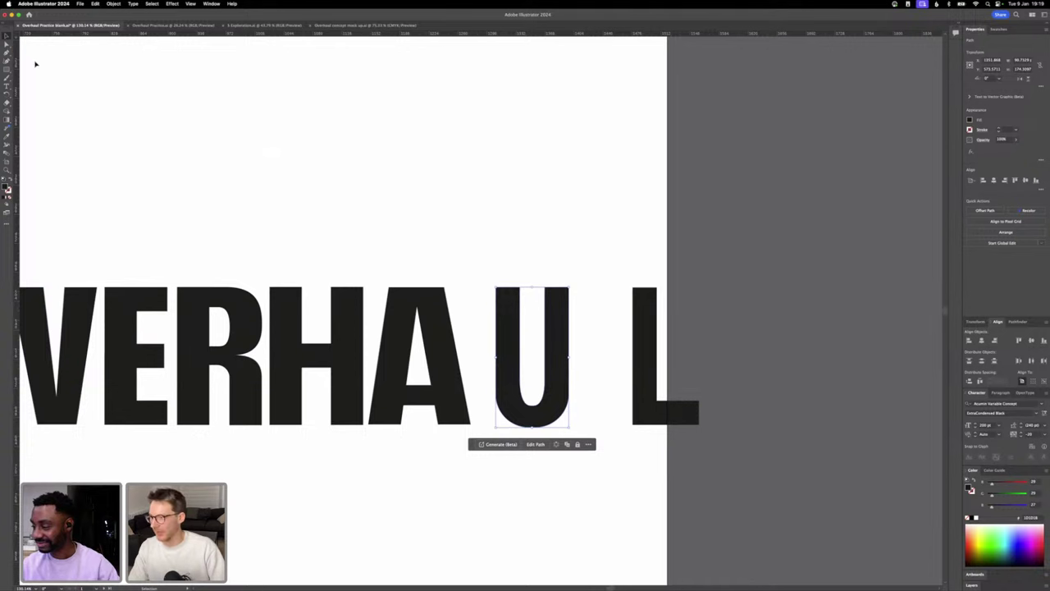
# - Thicken both of the U's stems by moving its left outer points 10 pt left and its right outer points 10 pt right
pyautogui.press('a')
pyautogui.moveTo(492, 255); pyautogui.dragTo(499, 426)
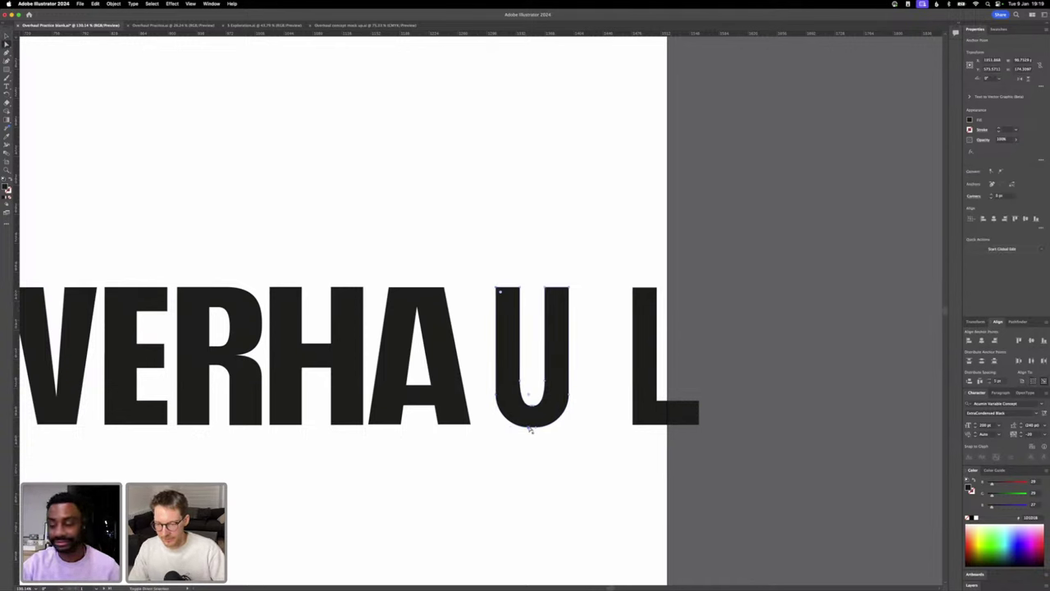
pyautogui.hotkey('shift', 'Left')
pyautogui.click(536, 427)
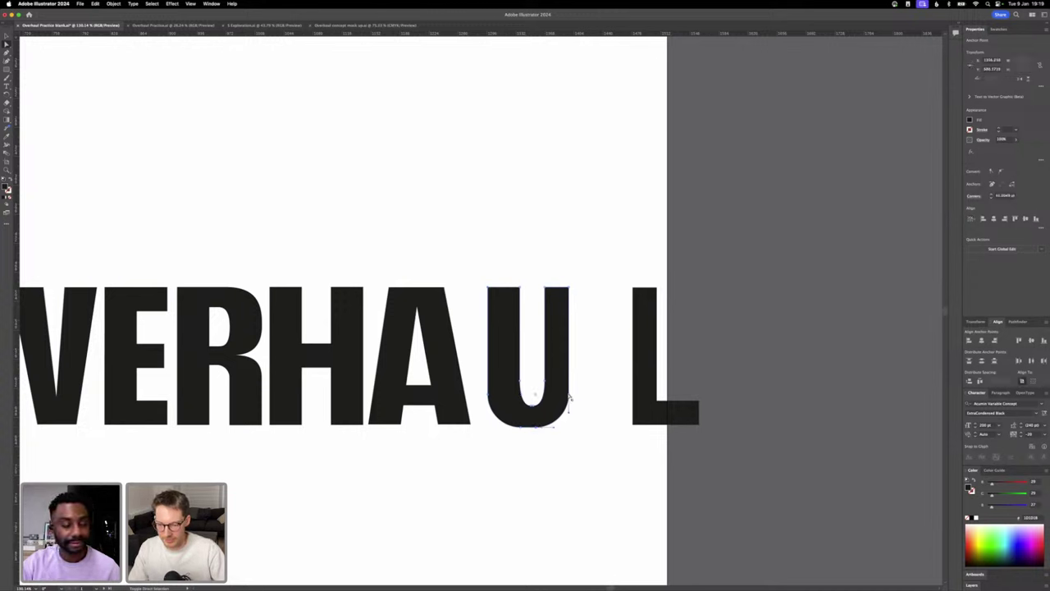
pyautogui.keyDown('shift'); pyautogui.click(569, 394); pyautogui.keyUp('shift')
pyautogui.keyDown('shift'); pyautogui.click(571, 289); pyautogui.keyUp('shift')
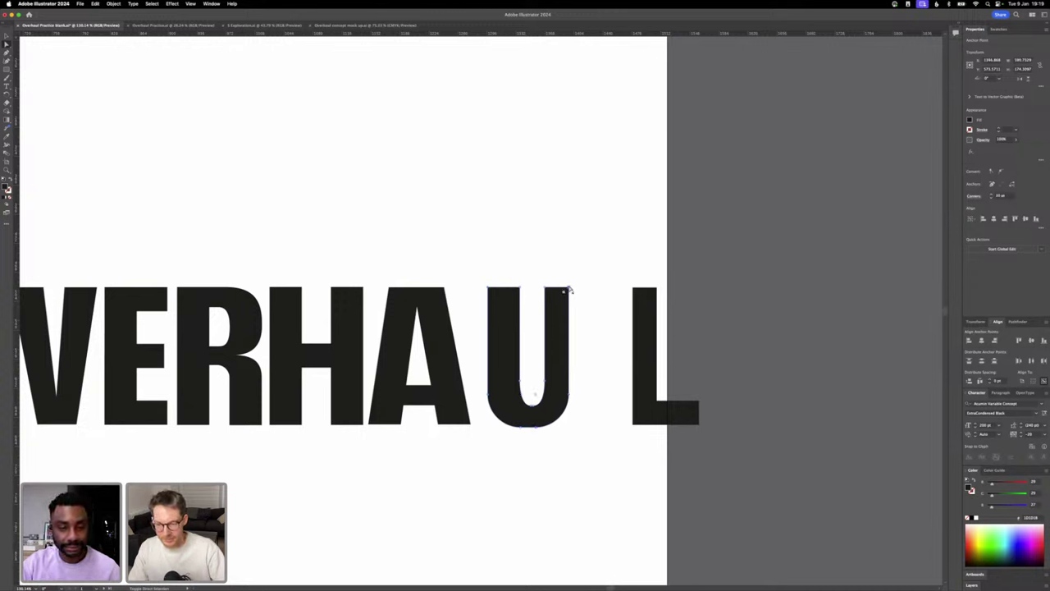
pyautogui.hotkey('shift', 'Right')
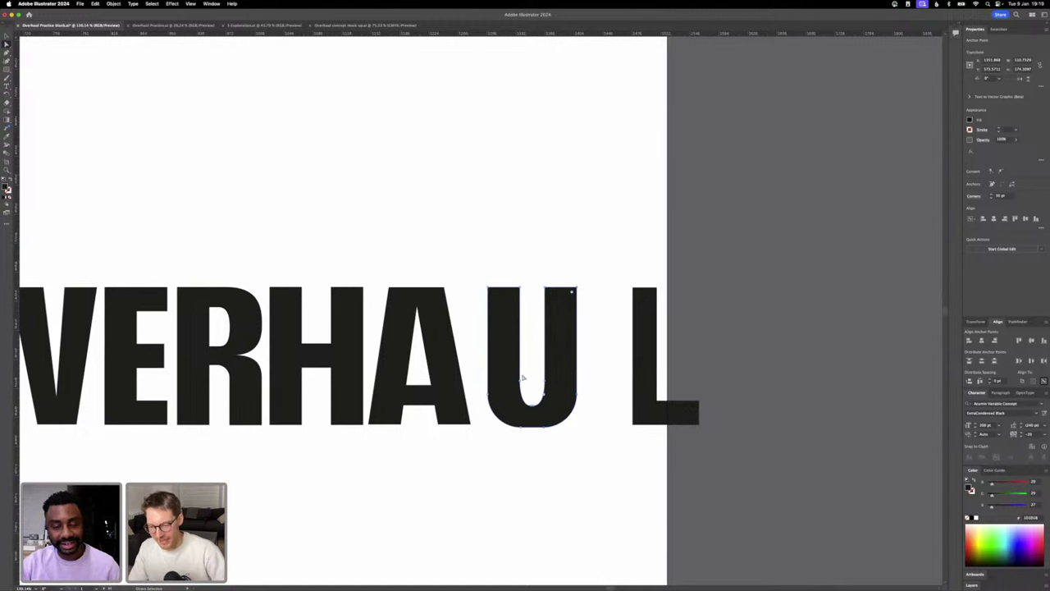
# - Try raising the U's inner curve points by 10 pt in outline view
pyautogui.press('super+y')
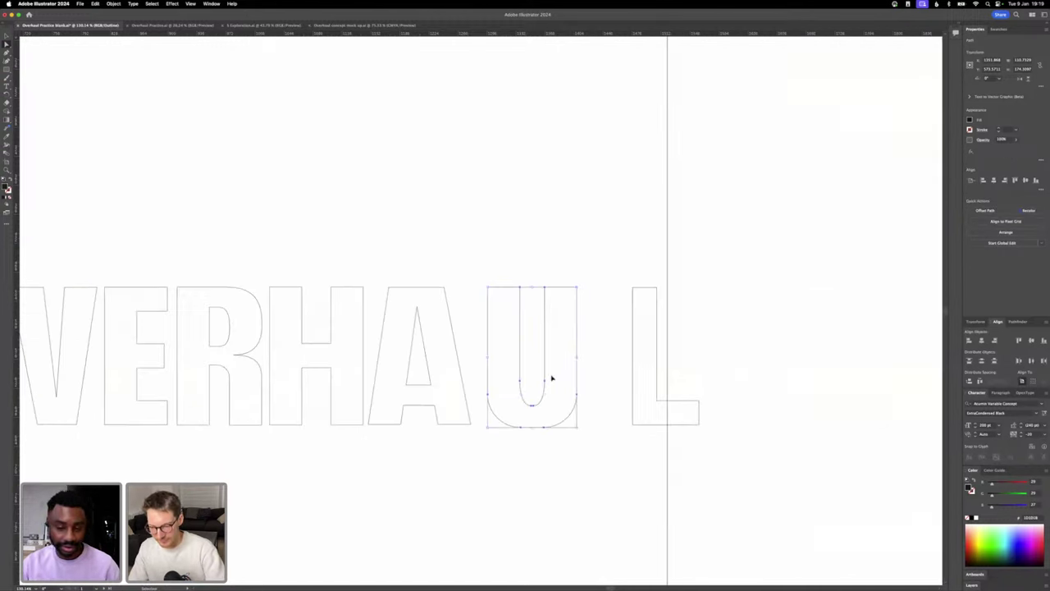
pyautogui.click(506, 416)
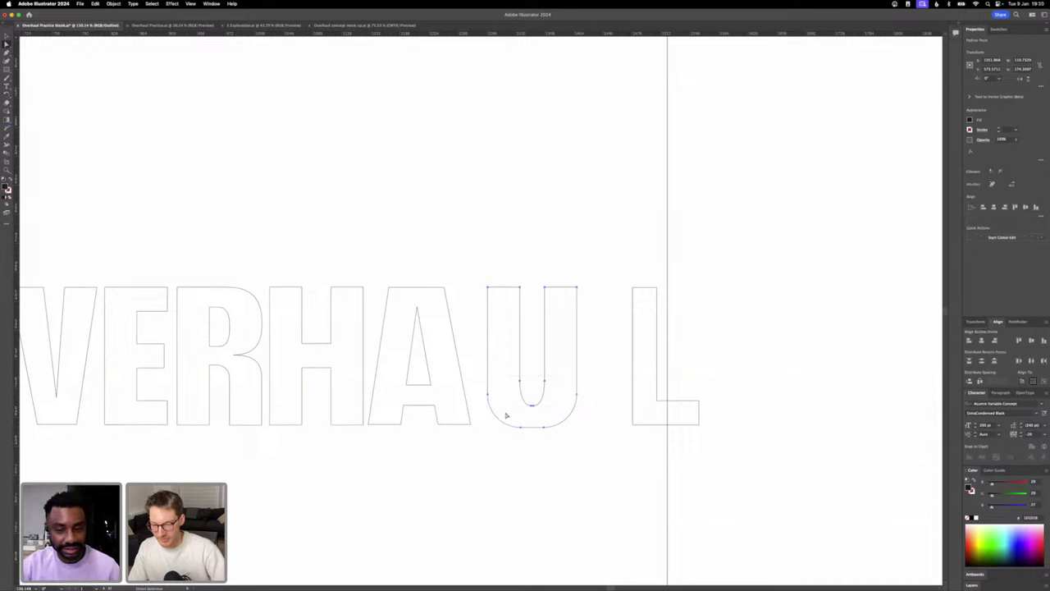
pyautogui.press('Up')
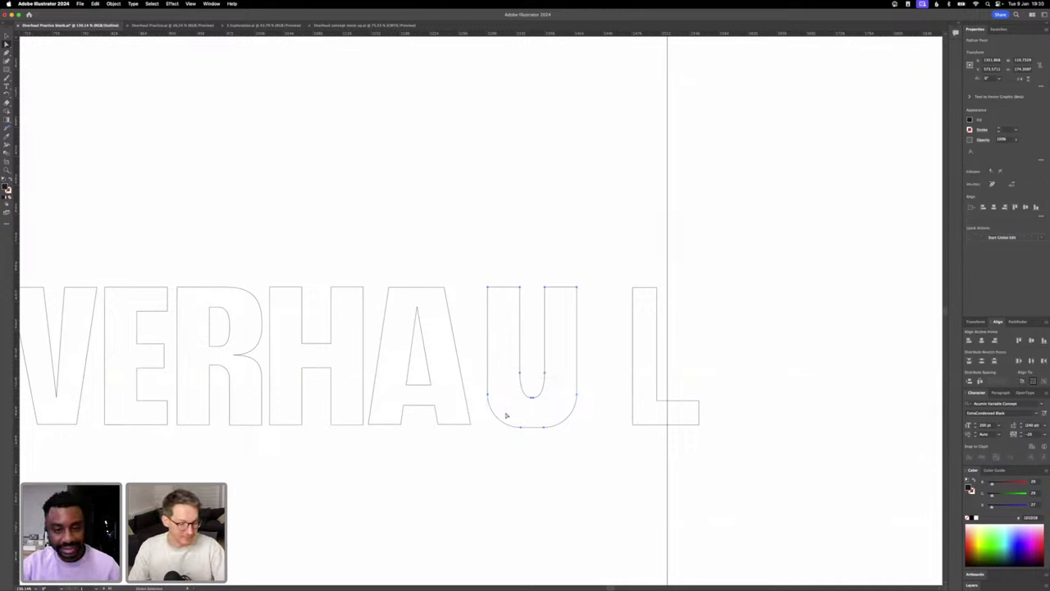
pyautogui.press('Down')
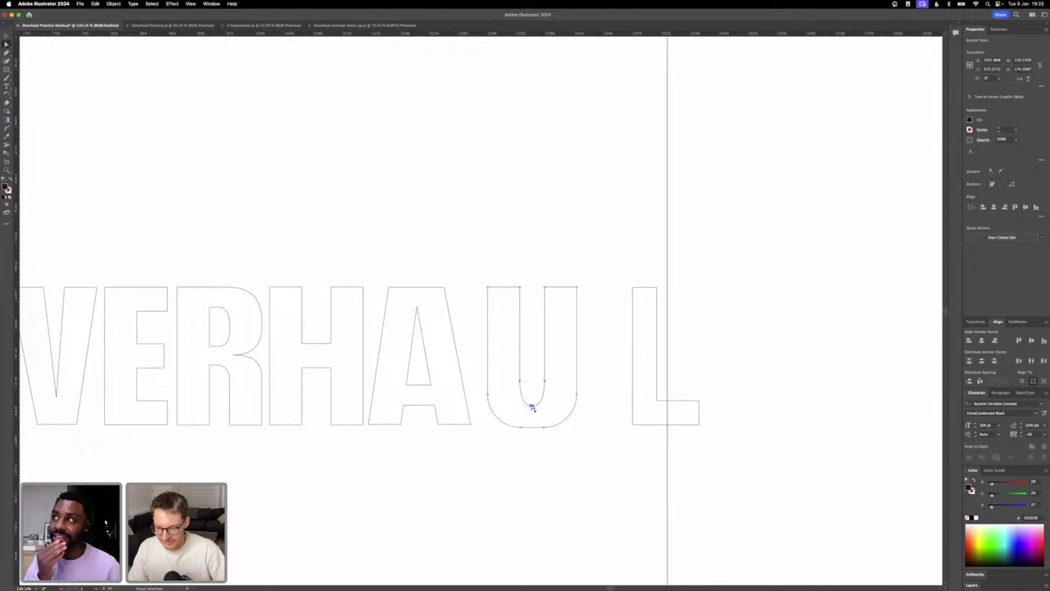
pyautogui.click(531, 405)
pyautogui.click(598, 443)
pyautogui.scroll(-4, 598, 443)
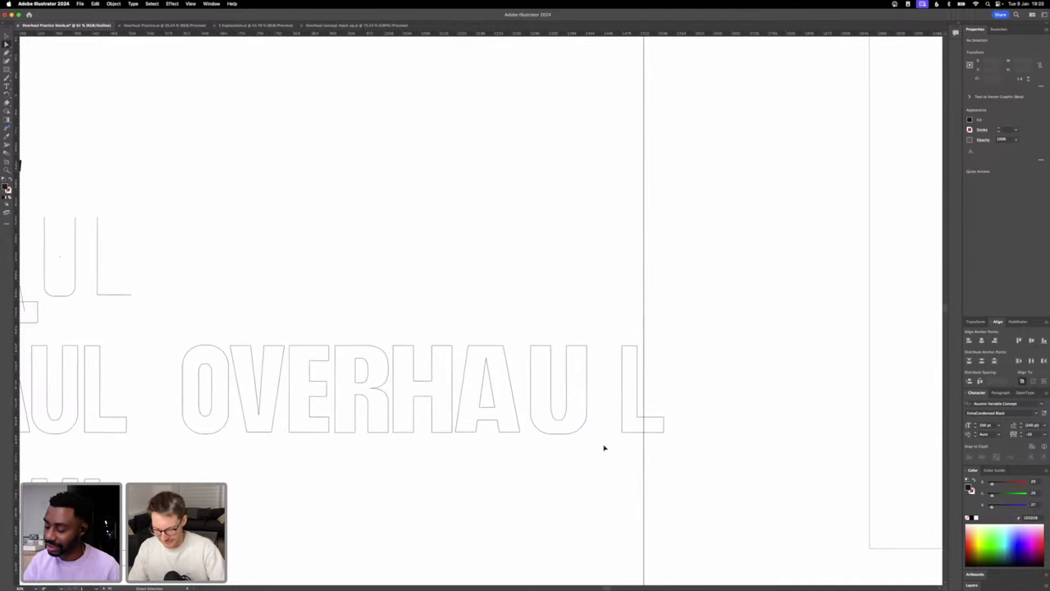
pyautogui.press('super+y')
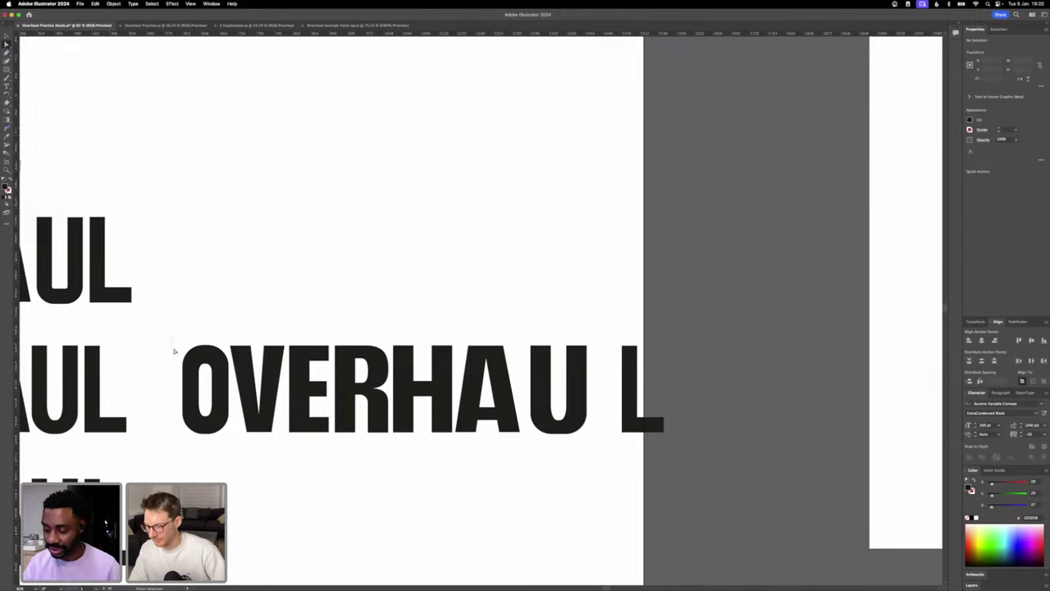
# - Widen the O by moving the left-half points of both its outer shape and counter 10 pt to the left
pyautogui.moveTo(173, 334); pyautogui.dragTo(204, 448)
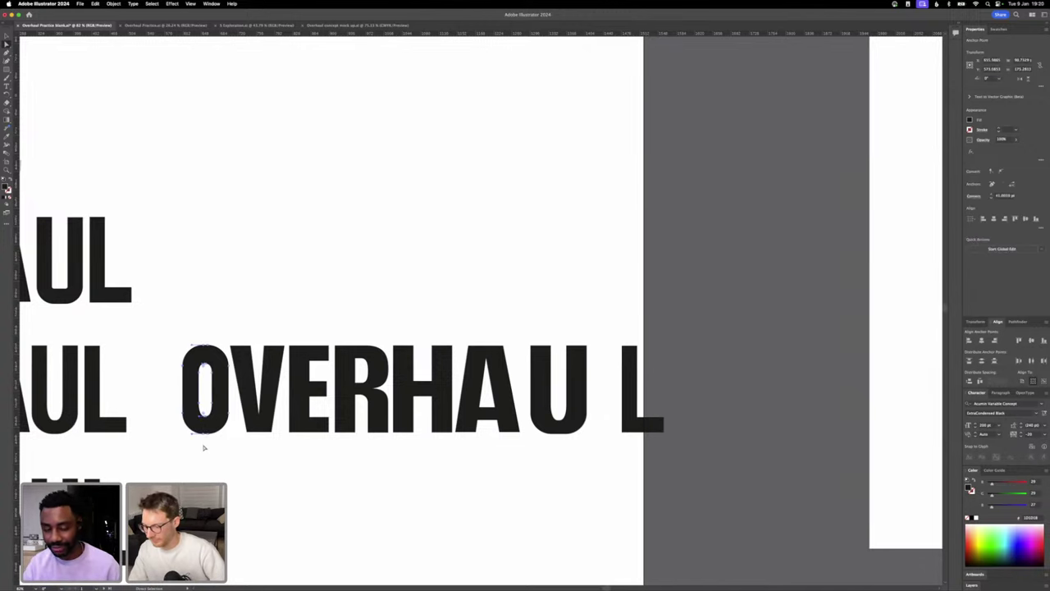
pyautogui.hscroll(-2, 201, 353)
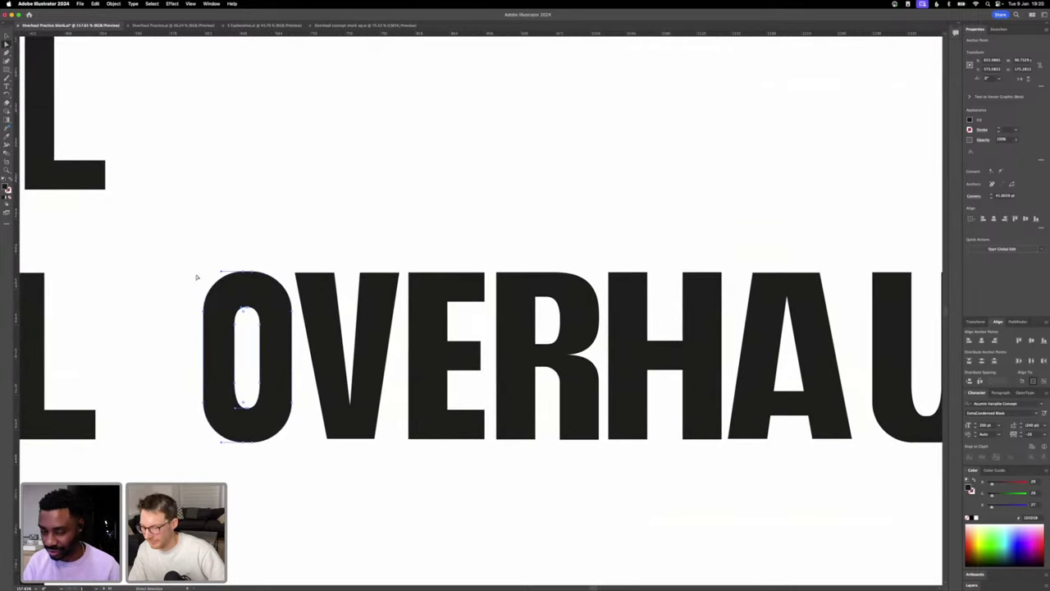
pyautogui.click(193, 248)
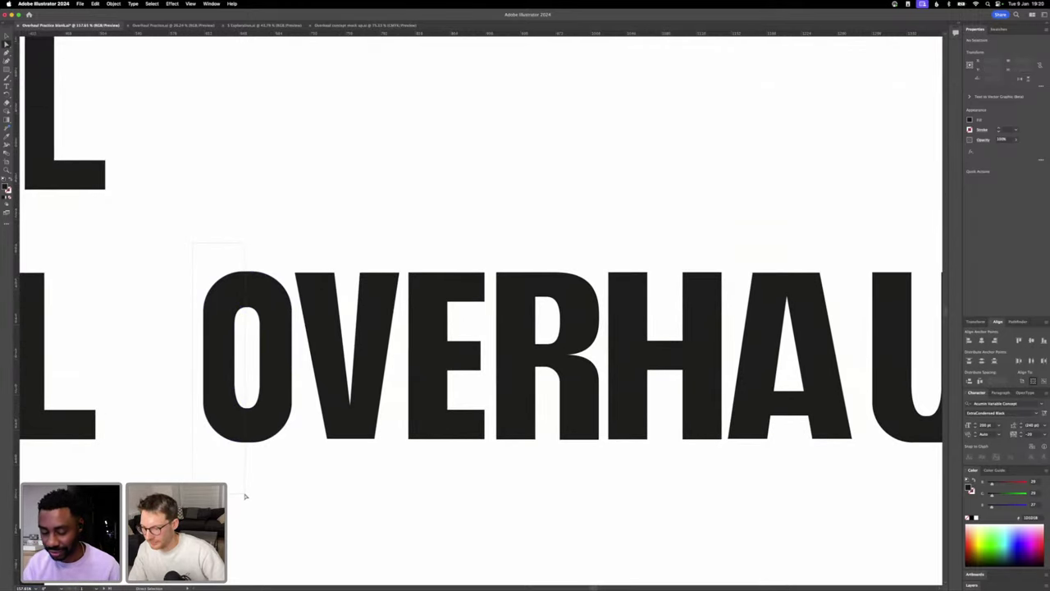
pyautogui.moveTo(248, 496); pyautogui.dragTo(249, 496)
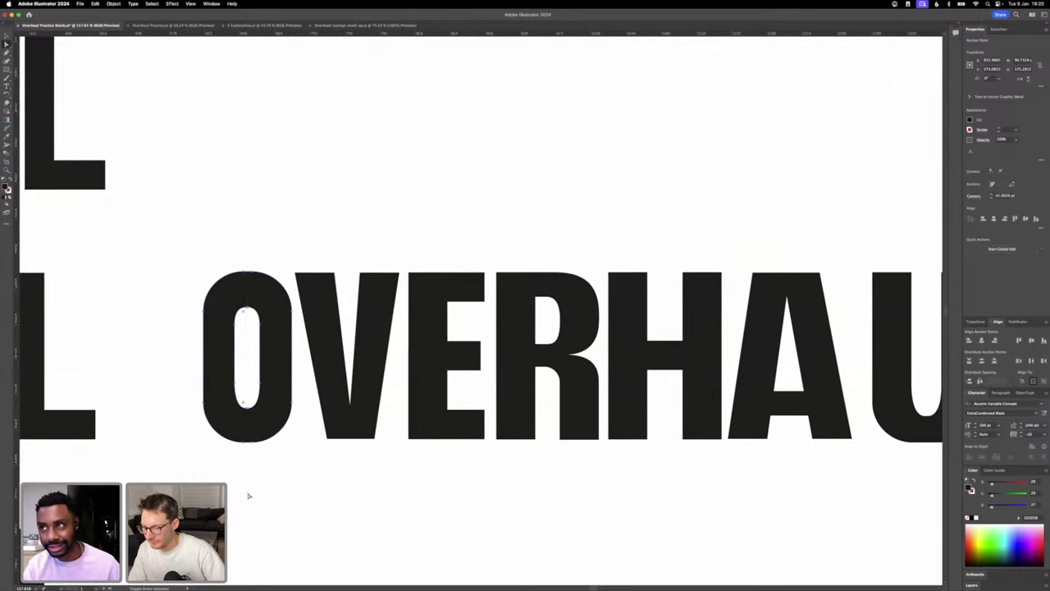
pyautogui.hotkey('shift', 'Left')
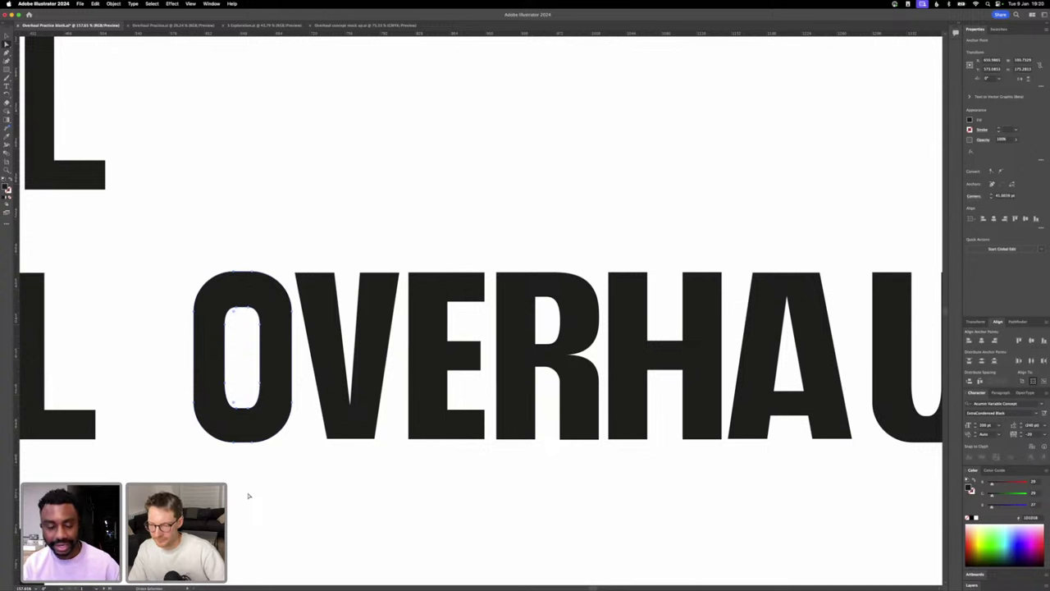
pyautogui.scroll(-3, 301, 438)
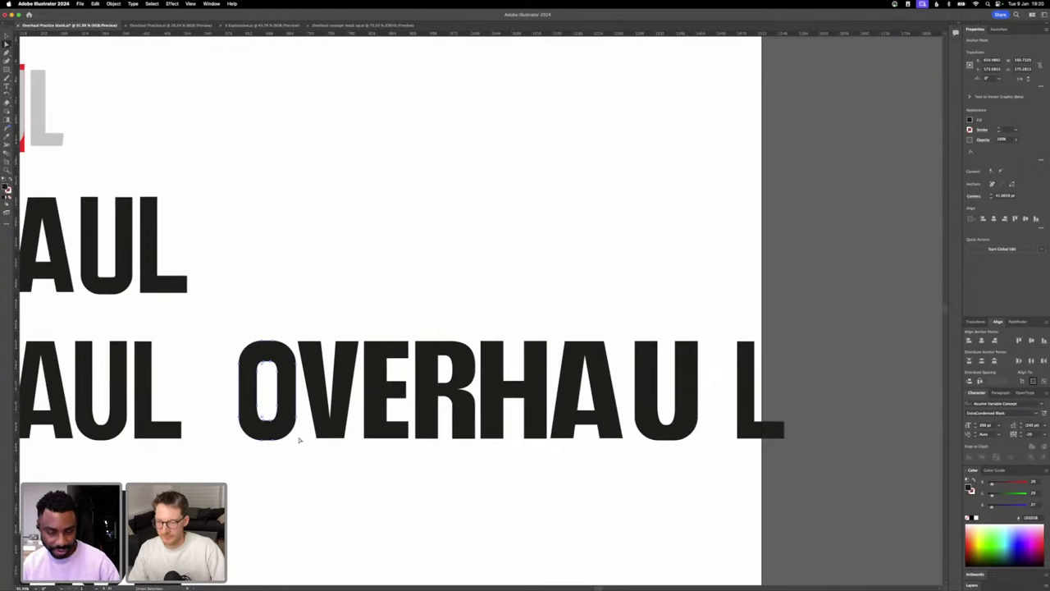
# - Duplicate the widened O below the wordmark and erase the copy's upper part to leave a short U shape
pyautogui.press('v')
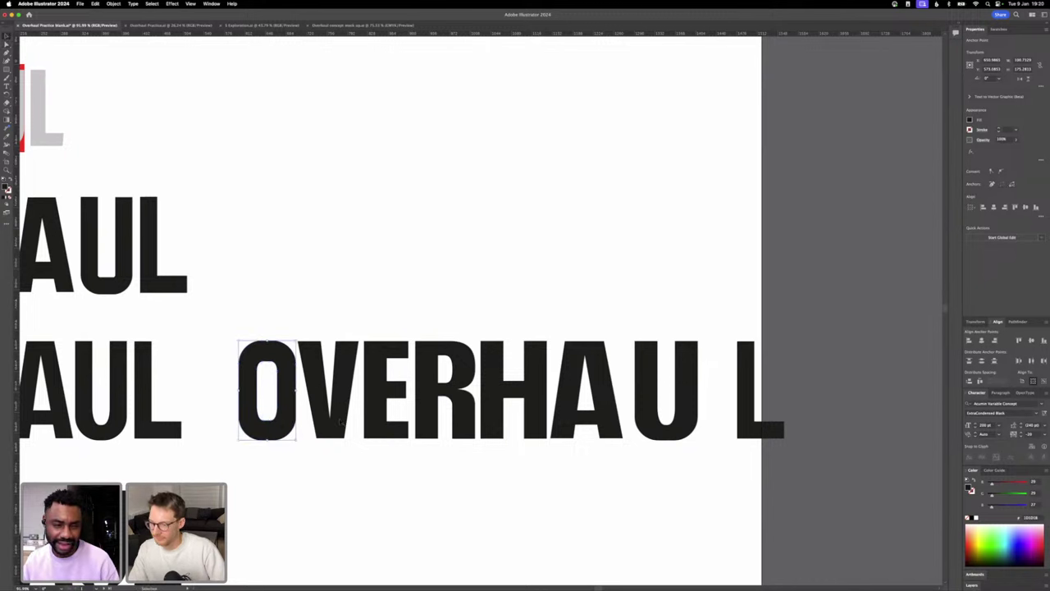
pyautogui.moveTo(288, 388); pyautogui.dragTo(549, 545)
pyautogui.scroll(-3, 549, 544)
pyautogui.scroll(-1, 550, 545)
pyautogui.hscroll(1, 550, 545)
pyautogui.click(548, 541)
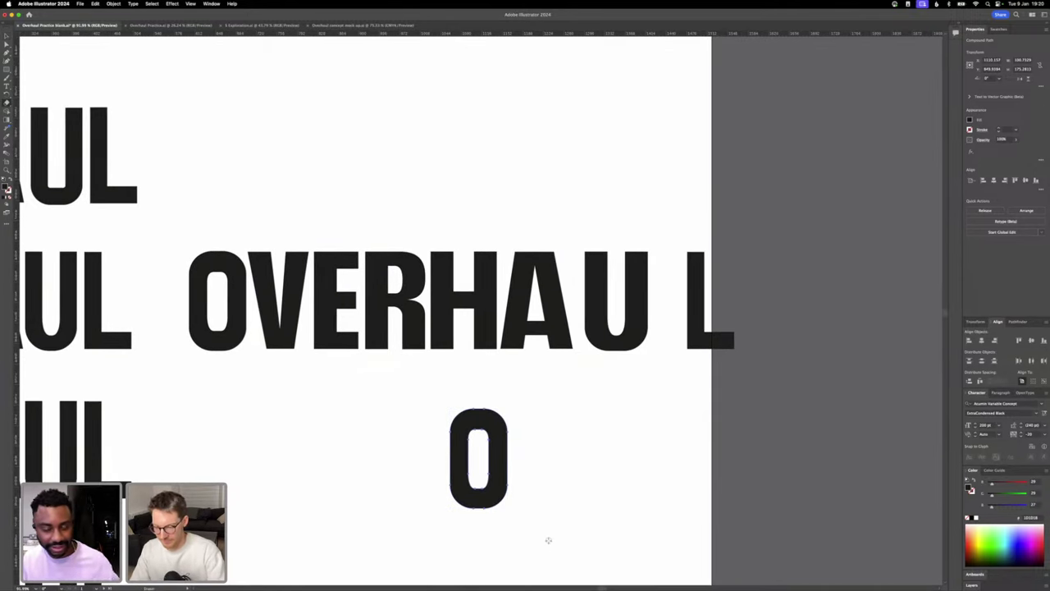
pyautogui.moveTo(426, 394); pyautogui.dragTo(534, 443)
pyautogui.press('v')
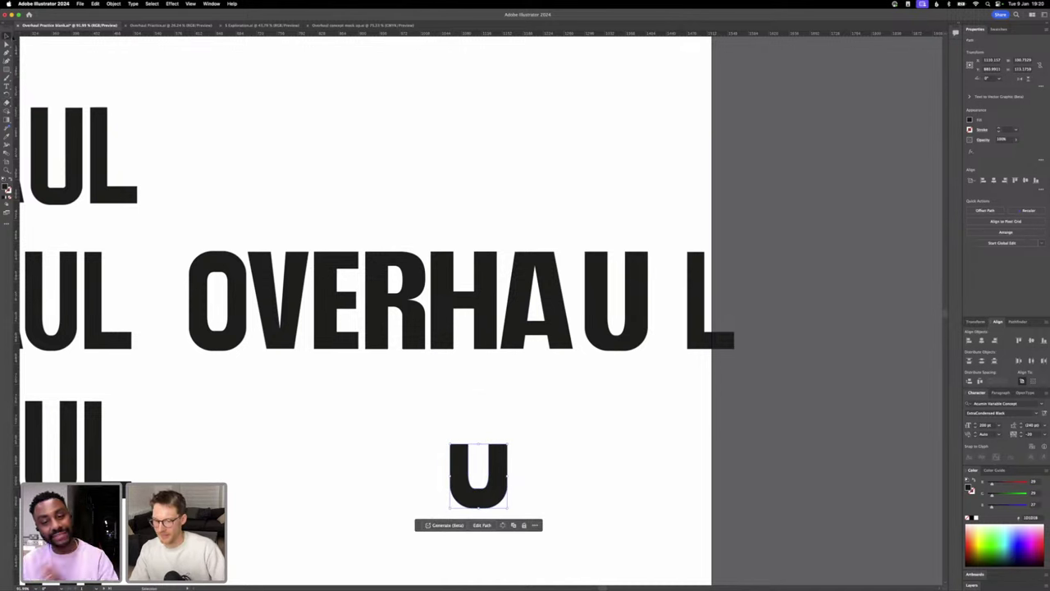
# - Replace the wordmark's existing U with the short U shape, aligned to the baseline and nudged left beside the A
pyautogui.click(493, 472)
pyautogui.moveTo(491, 469); pyautogui.dragTo(597, 311)
pyautogui.click(613, 347)
pyautogui.press('Delete')
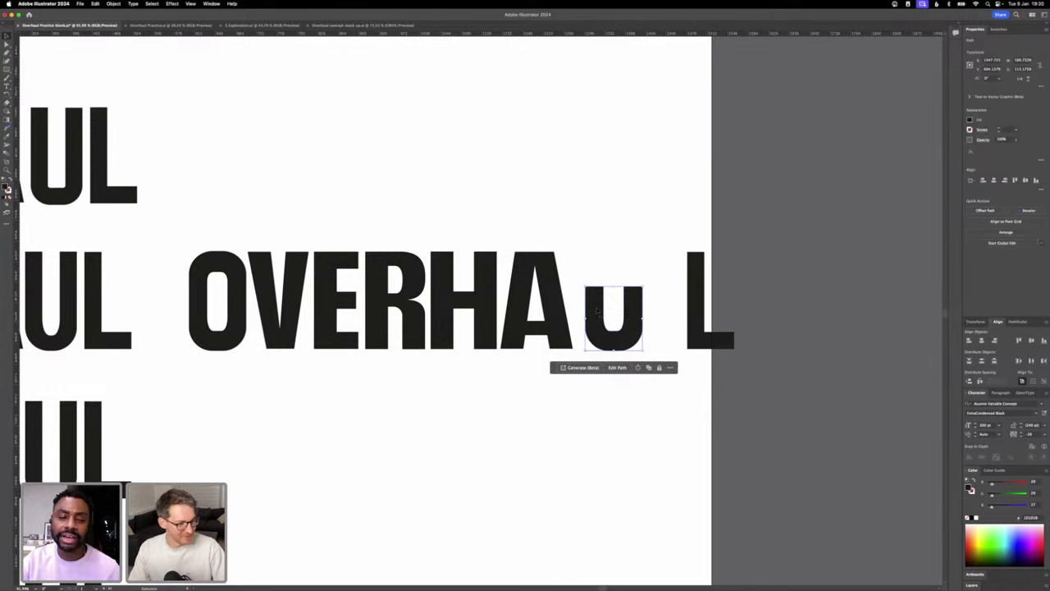
pyautogui.press('Left')
pyautogui.press('Left')
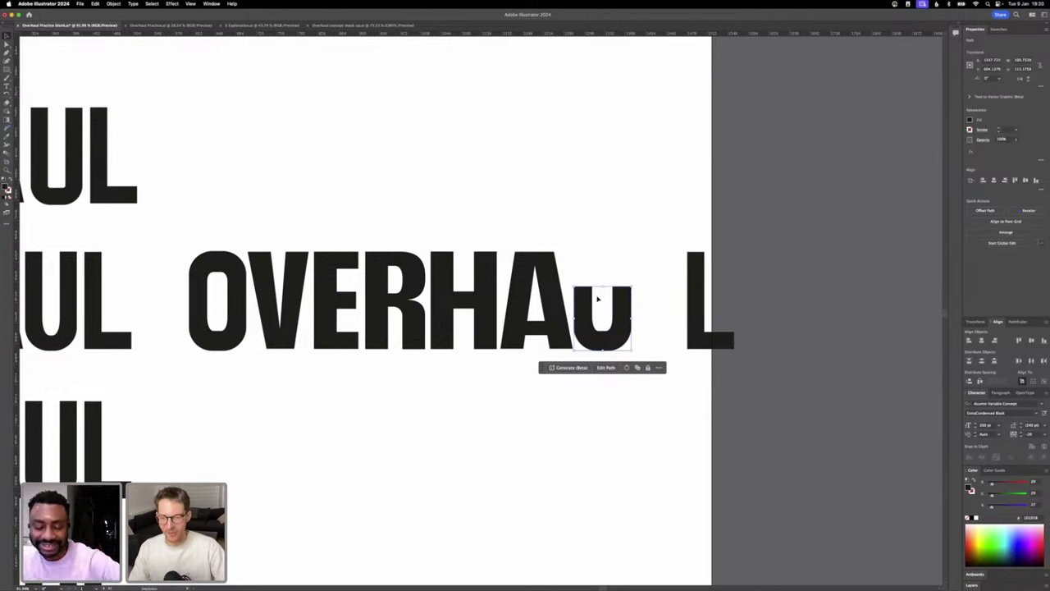
pyautogui.press('Left')
pyautogui.press('Right')
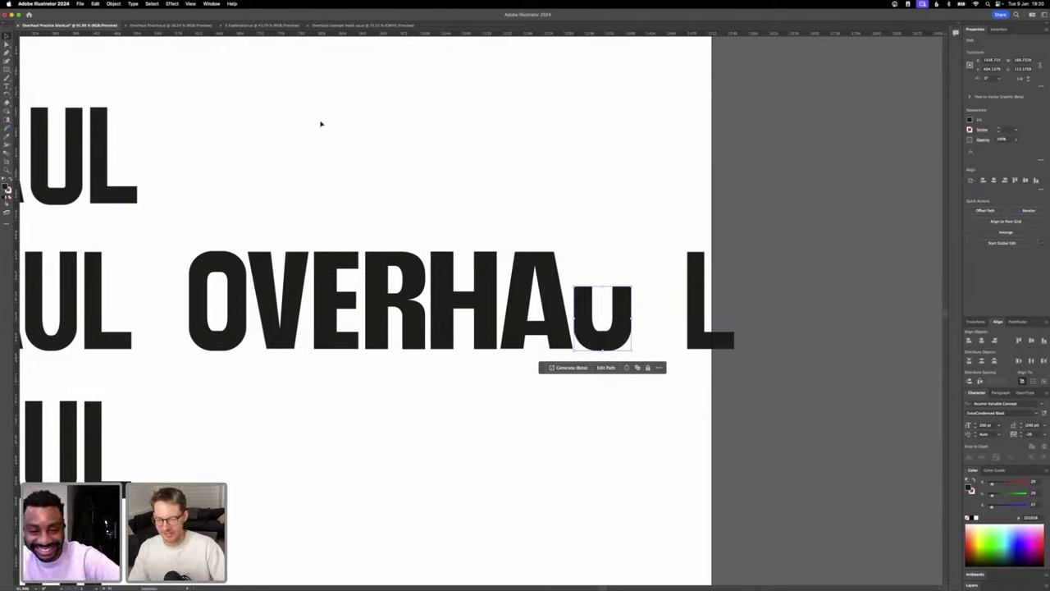
pyautogui.press('Right')
# - Extend the short U's stems by moving their top points up in 10 pt increments to the neighbouring letters' height
pyautogui.press('a')
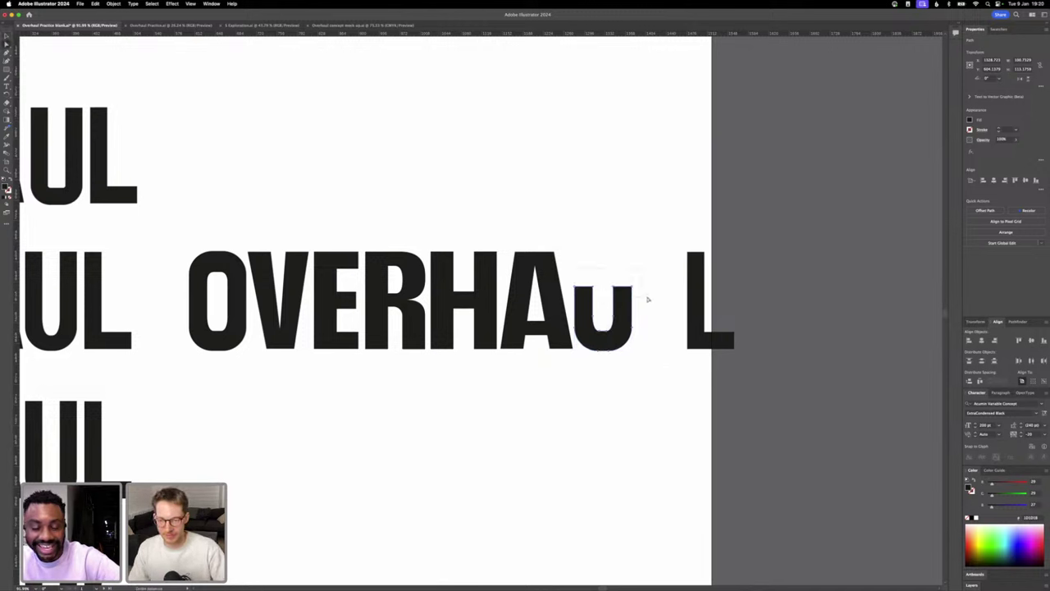
pyautogui.hotkey('shift', 'Up')
pyautogui.hotkey('shift', 'Up')
pyautogui.hotkey('shift', 'Up')
pyautogui.hotkey('shift', 'Up')
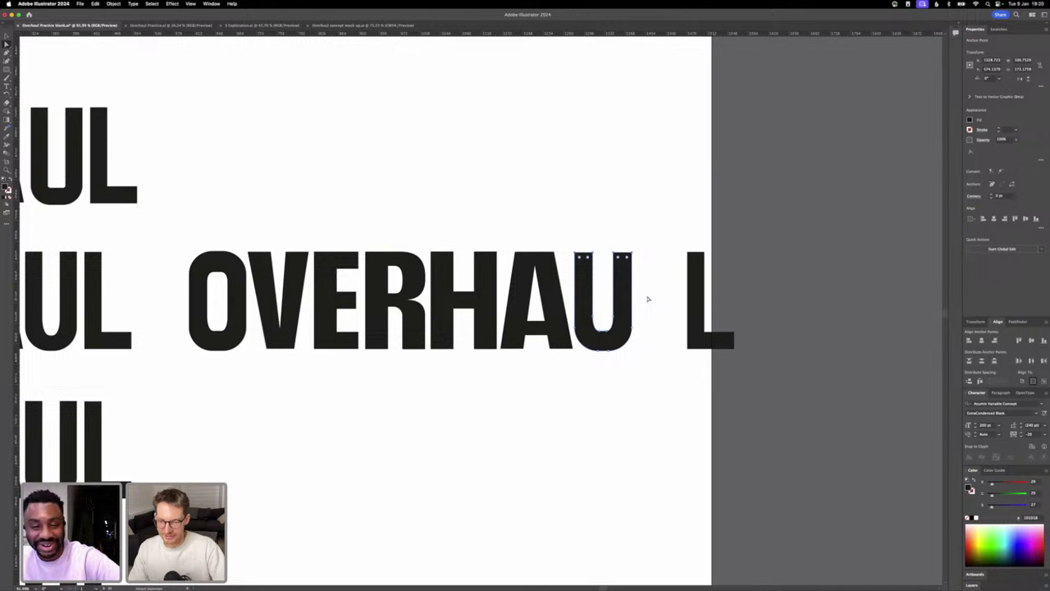
pyautogui.hotkey('shift', 'Up')
pyautogui.click(647, 299)
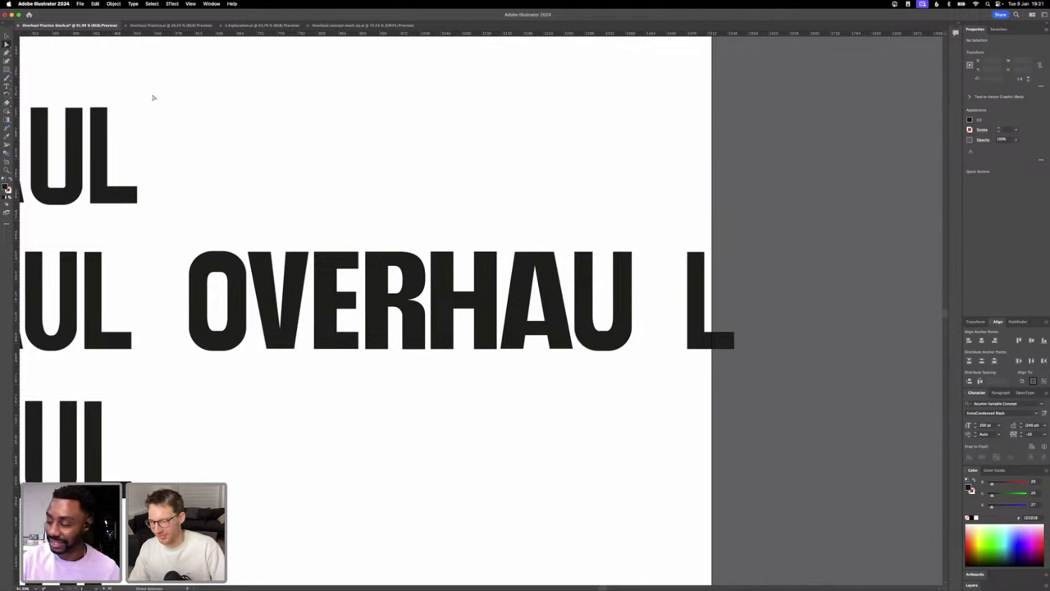
# - Move the L beside the U and thicken its stem by moving the stem's right-hand points 10 pt right
pyautogui.click(7, 36)
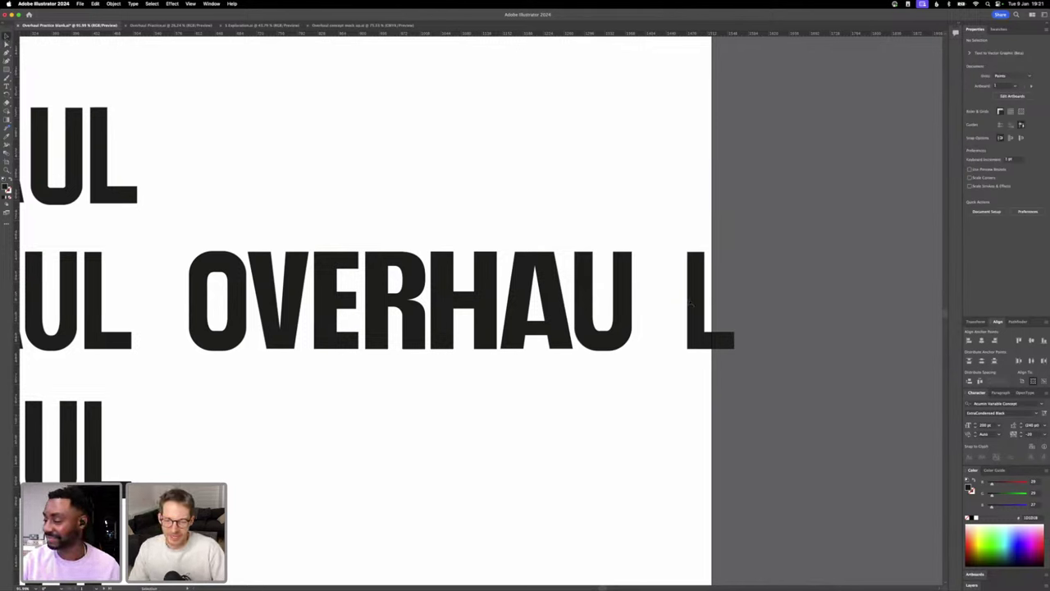
pyautogui.moveTo(689, 302); pyautogui.dragTo(644, 300)
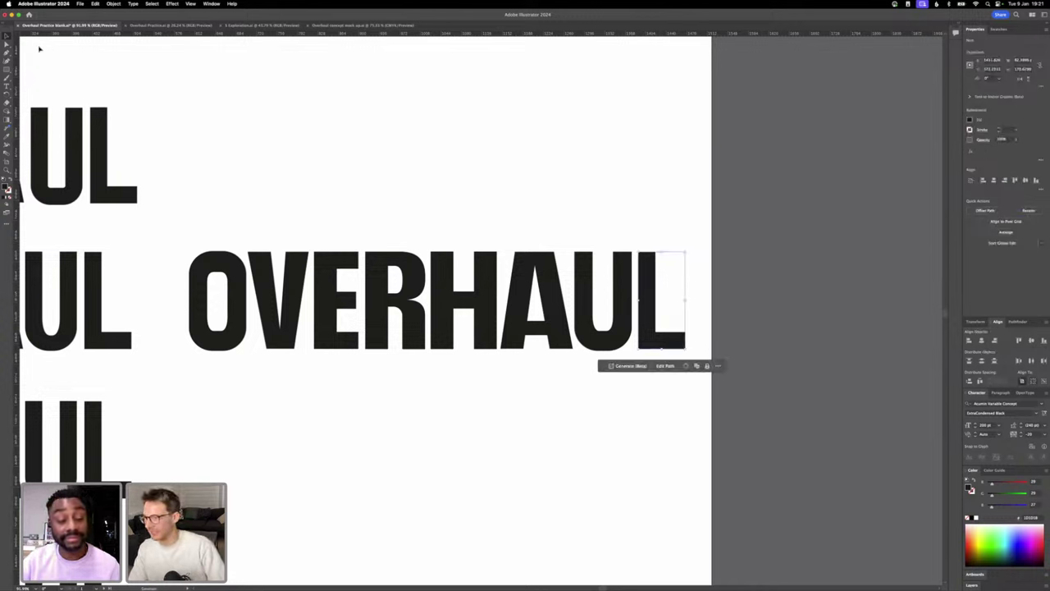
pyautogui.click(7, 45)
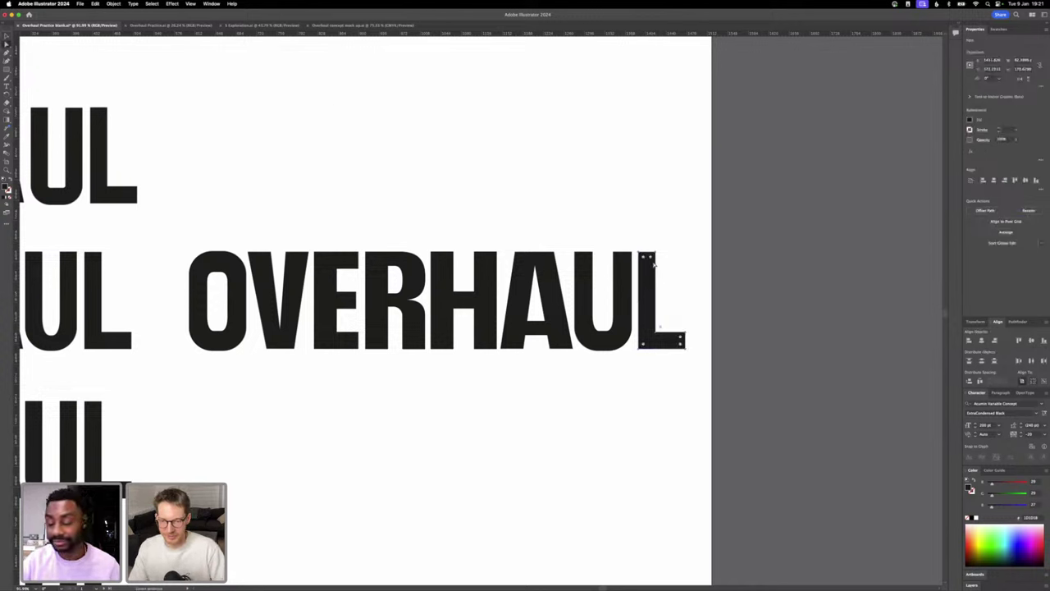
pyautogui.click(669, 339)
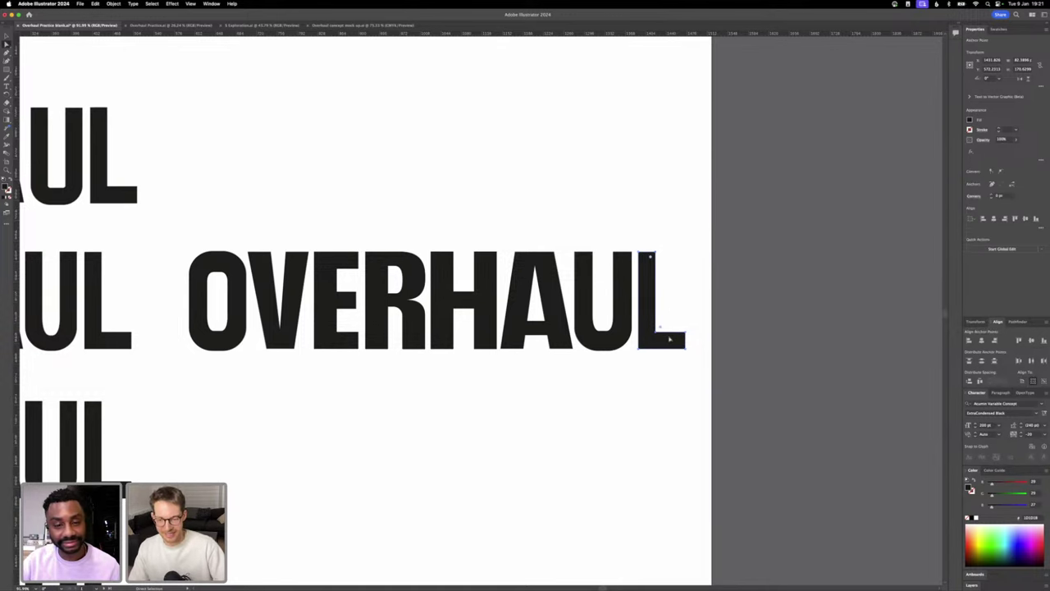
pyautogui.hotkey('shift', 'Right')
pyautogui.click(666, 404)
# - Examine the heavier OVERHAUL wordmark's letter shapes and spacing close up and at small size, compared with the other variations
pyautogui.scroll(-5, 667, 404)
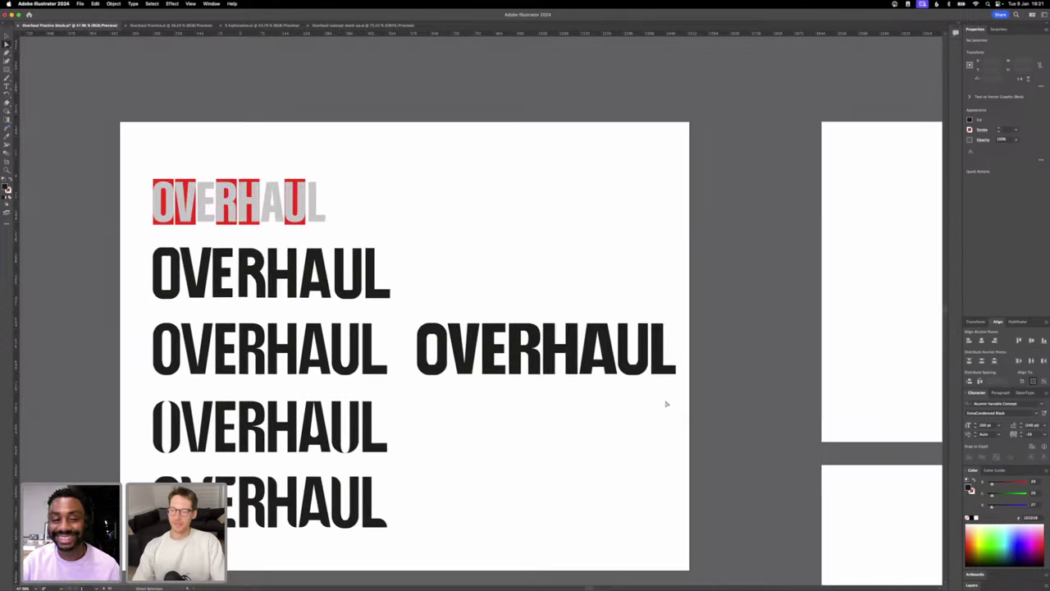
pyautogui.scroll(5, 666, 404)
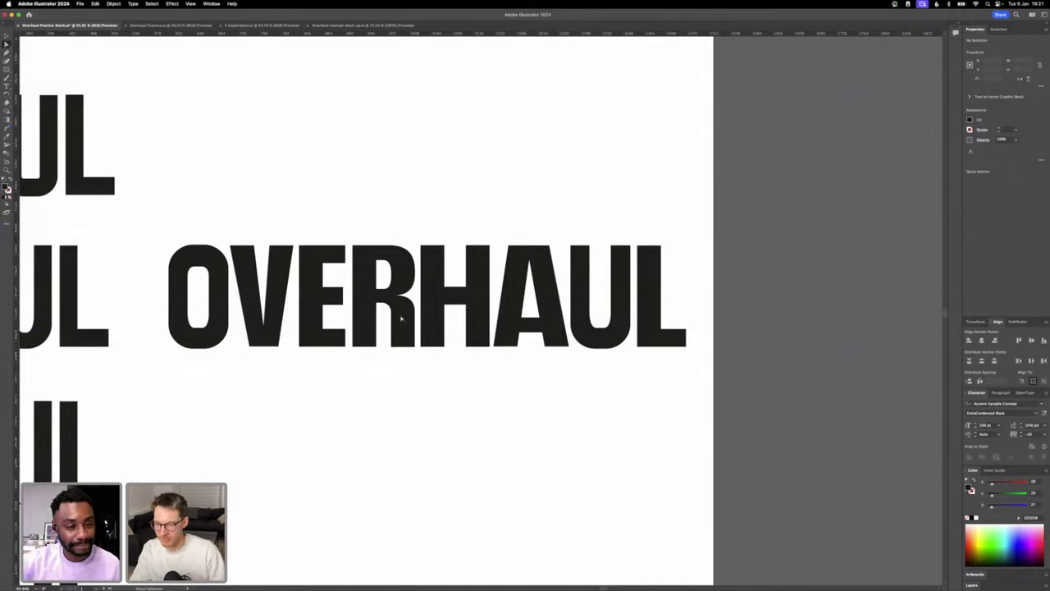
pyautogui.click(444, 288)
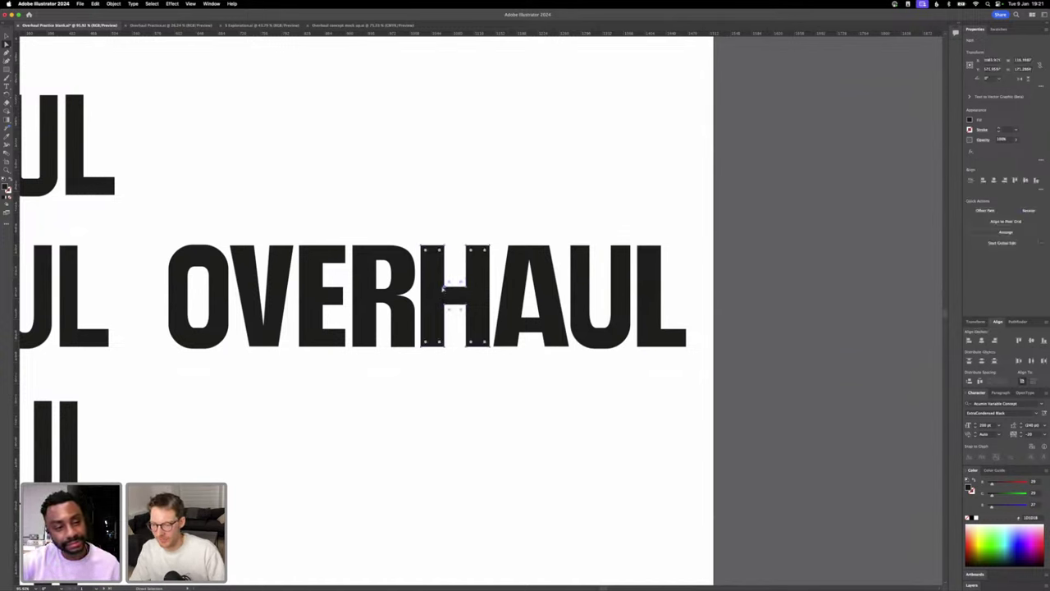
pyautogui.click(459, 275)
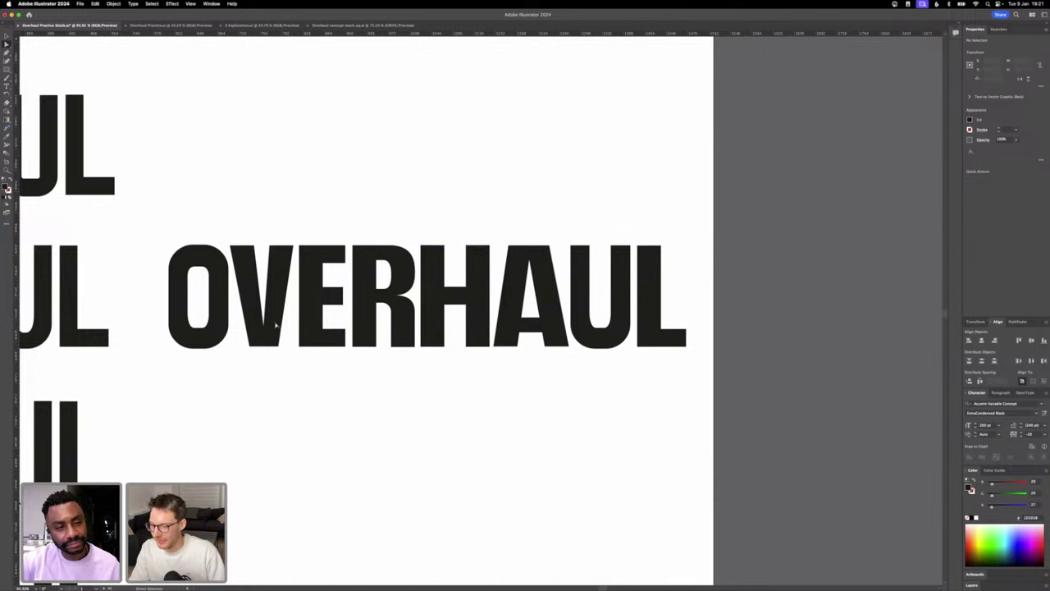
pyautogui.hscroll(-3, 275, 326)
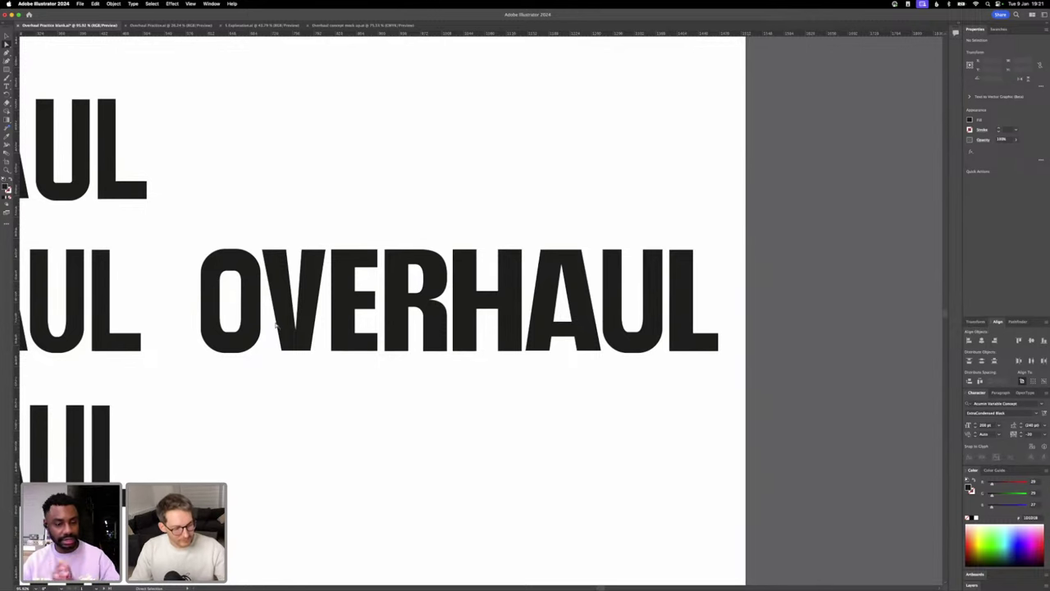
pyautogui.scroll(-5, 277, 323)
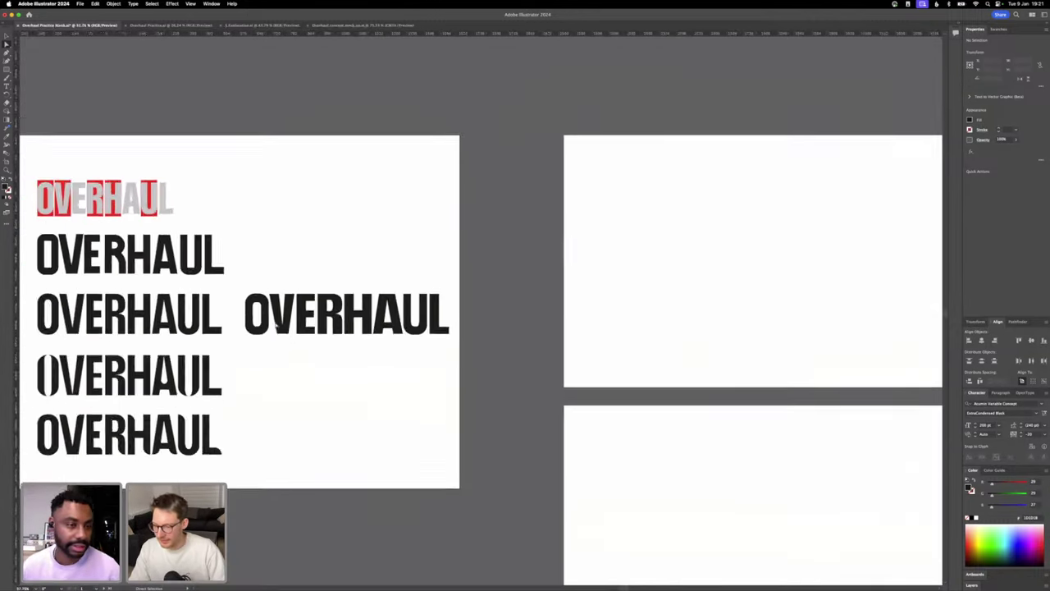
pyautogui.hscroll(-2, 255, 316)
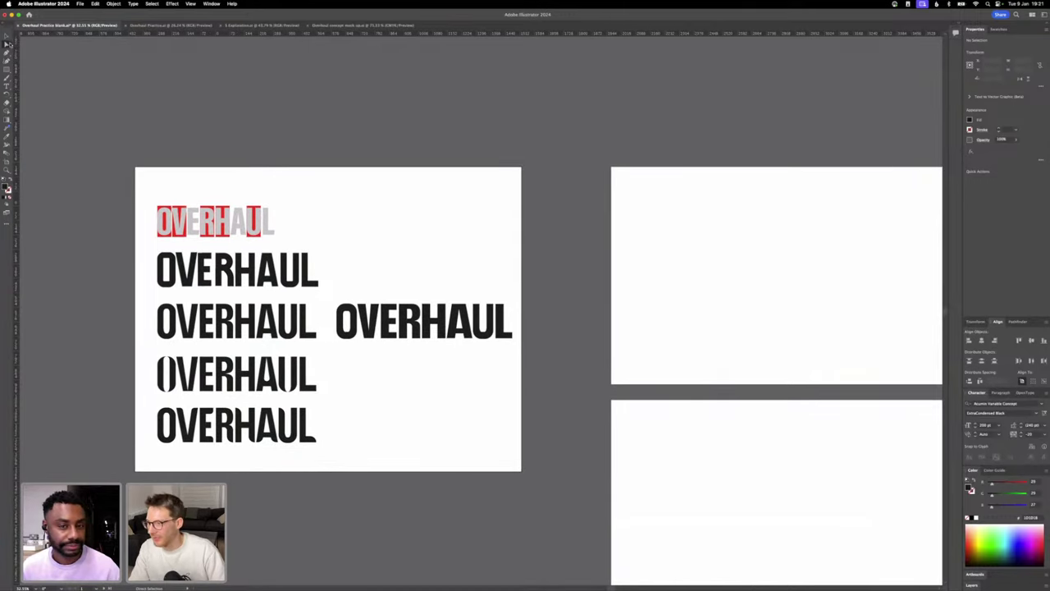
pyautogui.click(6, 39)
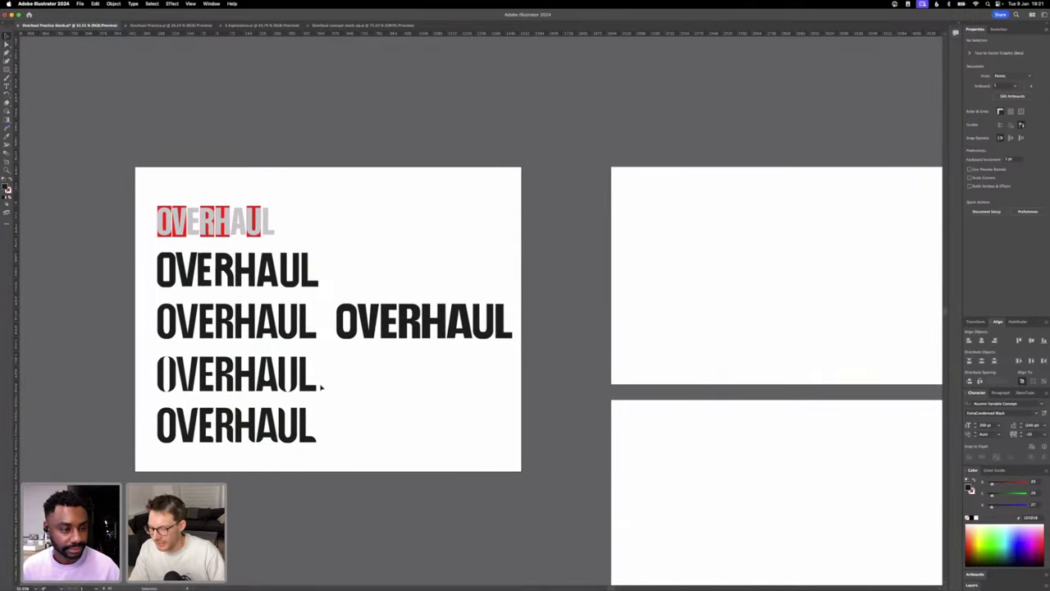
pyautogui.scroll(2, 321, 387)
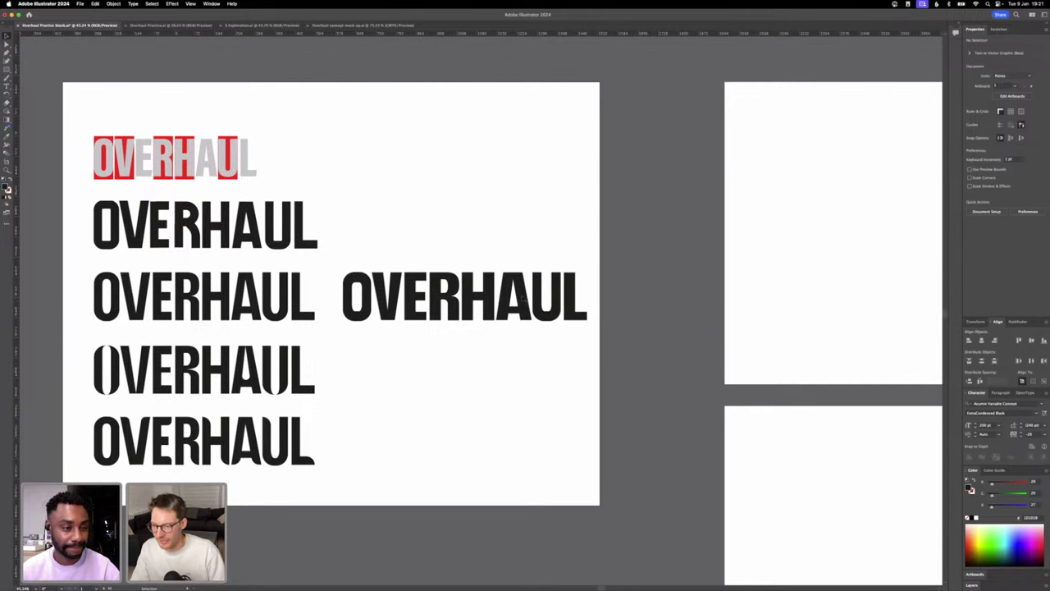
pyautogui.scroll(3, 442, 293)
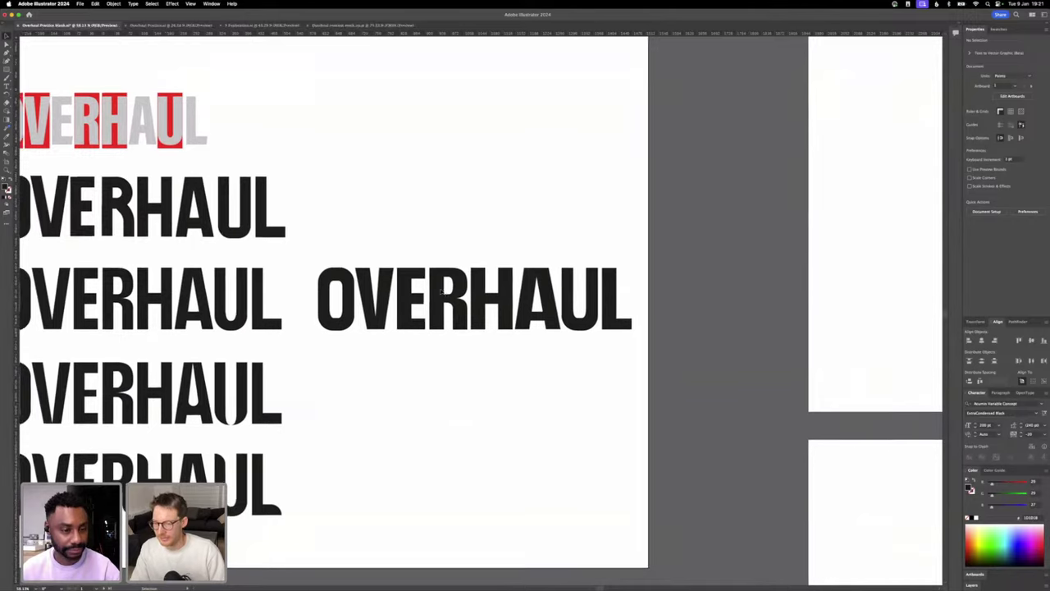
pyautogui.hscroll(-5, 440, 292)
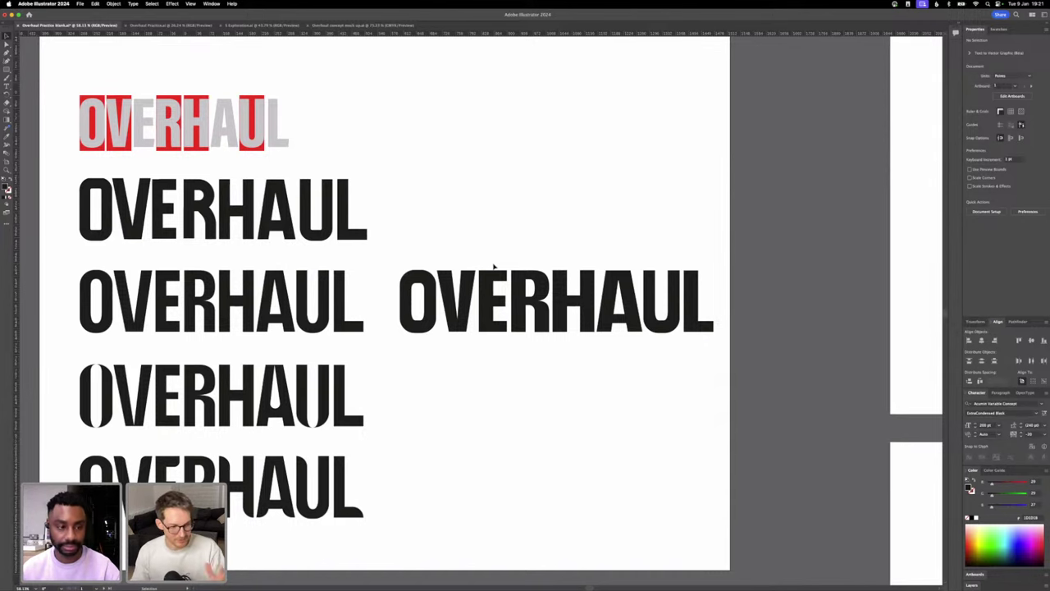
pyautogui.scroll(5, 495, 267)
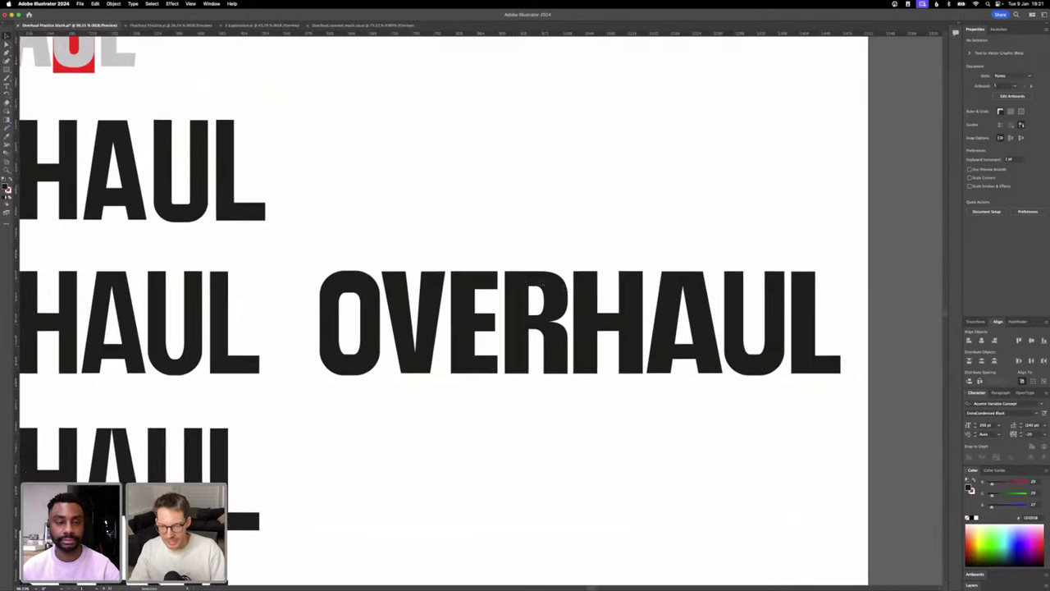
pyautogui.scroll(-10, 540, 283)
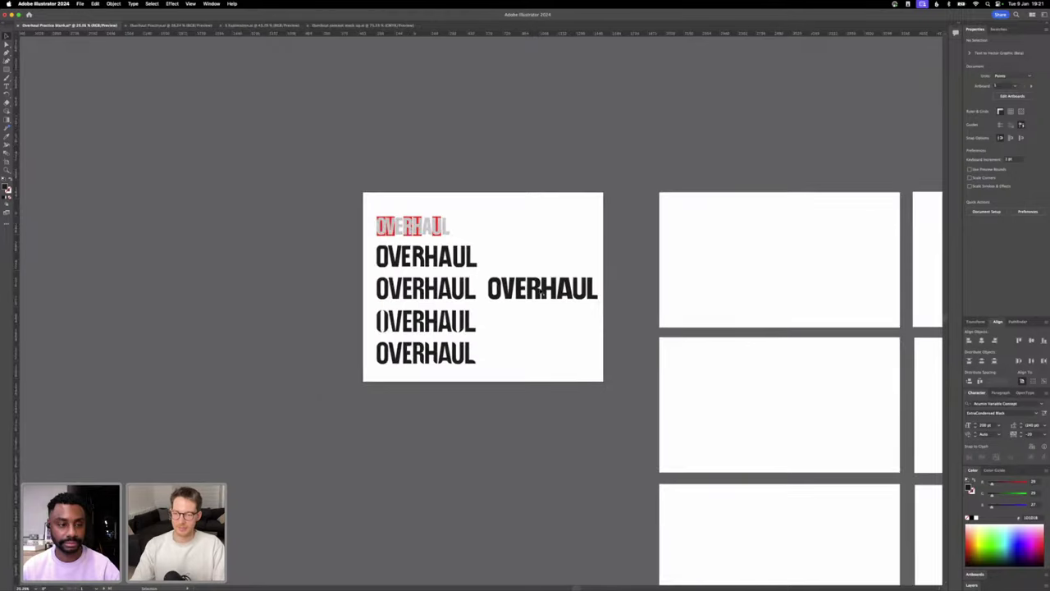
pyautogui.scroll(-10, 540, 288)
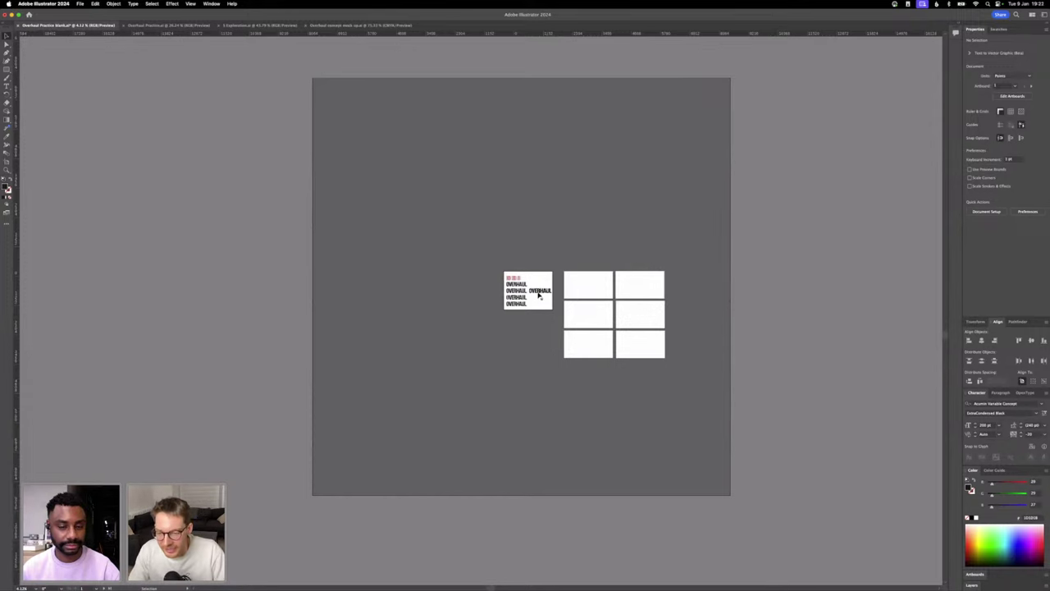
pyautogui.scroll(10, 538, 296)
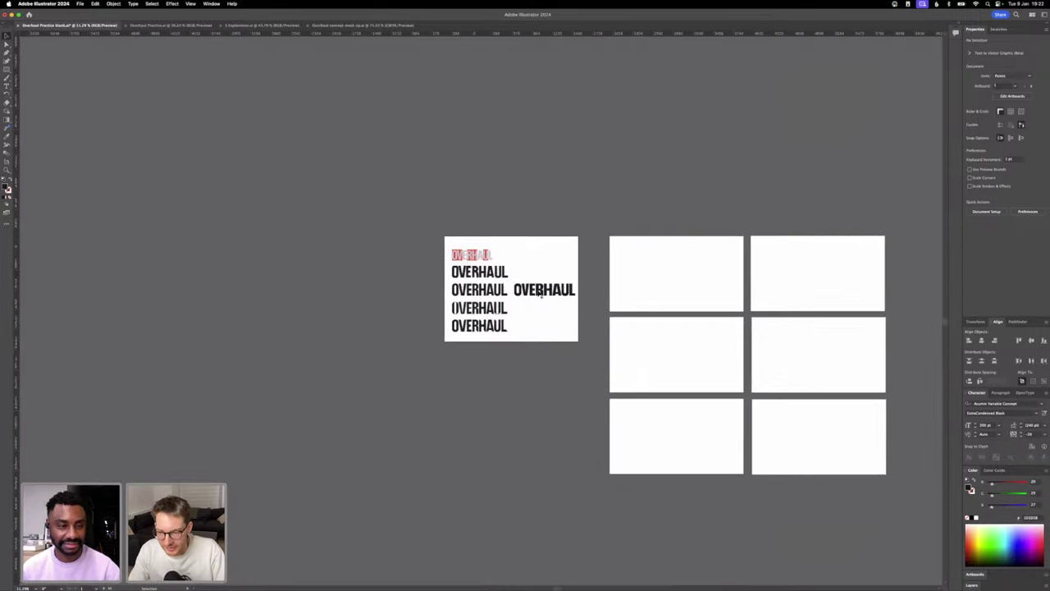
pyautogui.scroll(2, 538, 291)
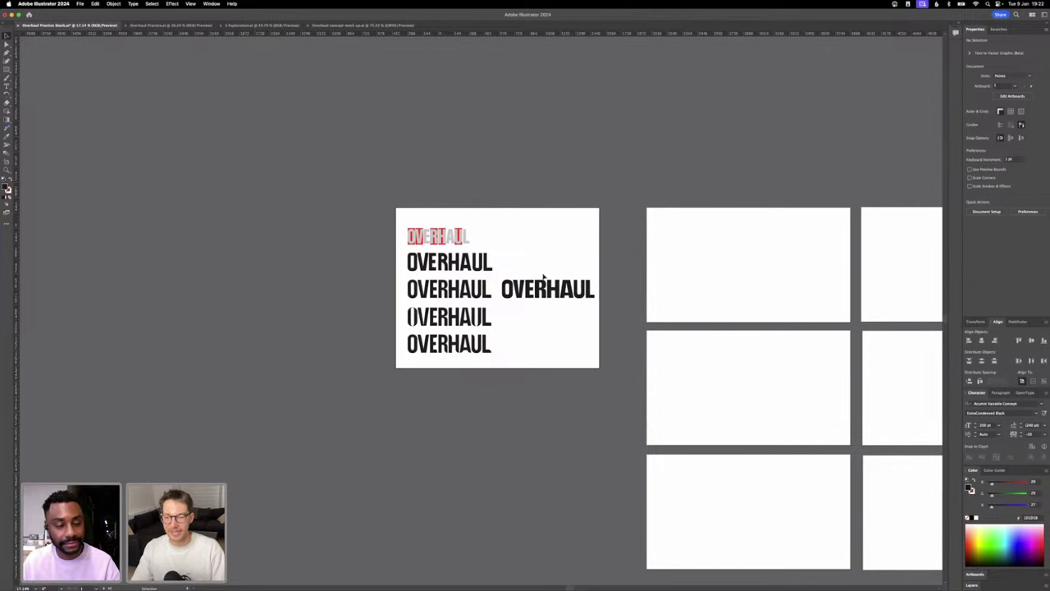
pyautogui.scroll(10, 509, 292)
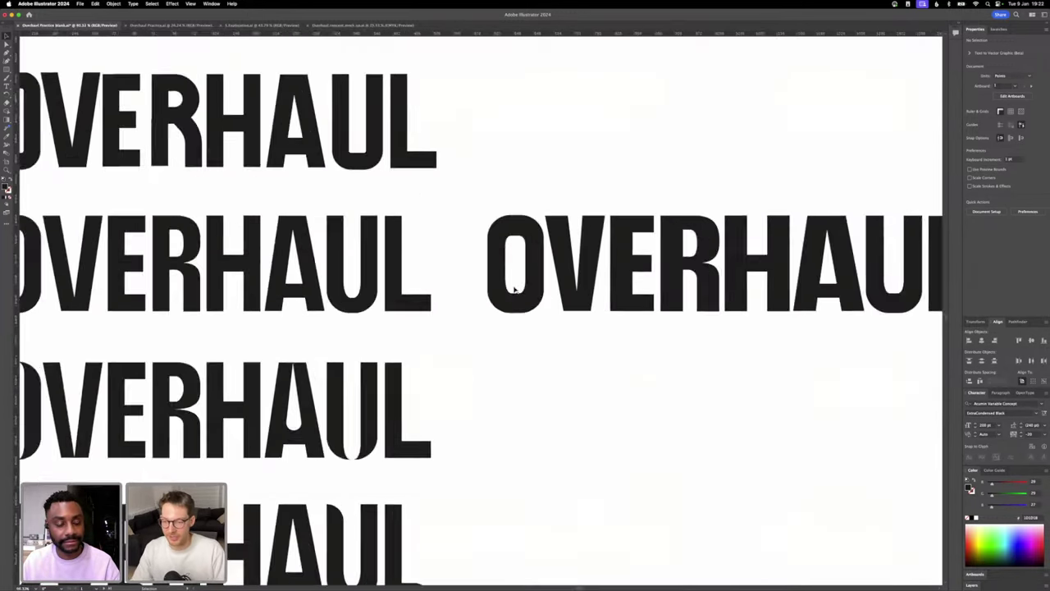
pyautogui.click(512, 294)
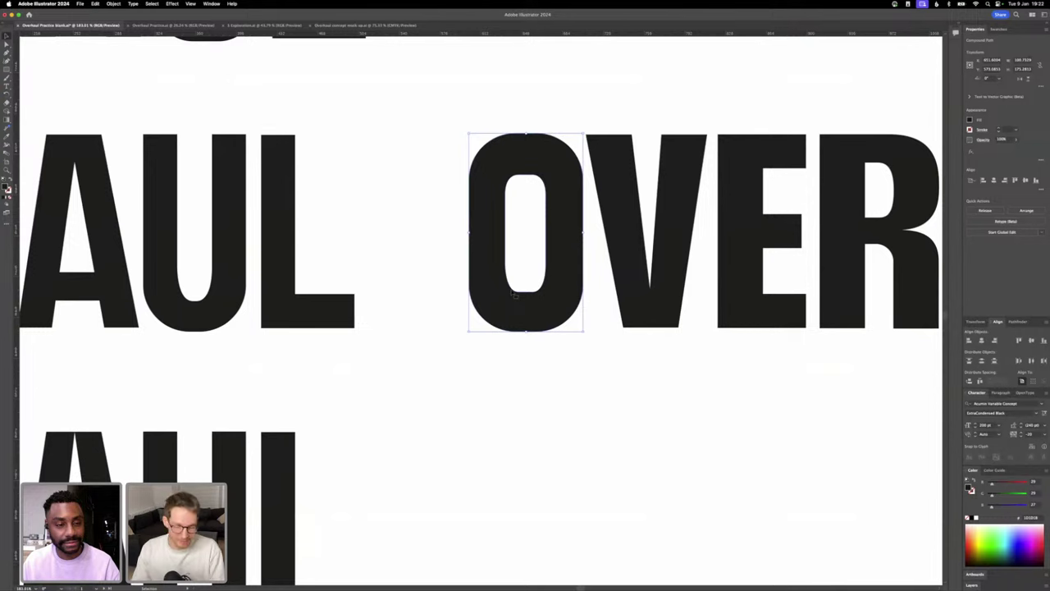
pyautogui.scroll(-10, 513, 295)
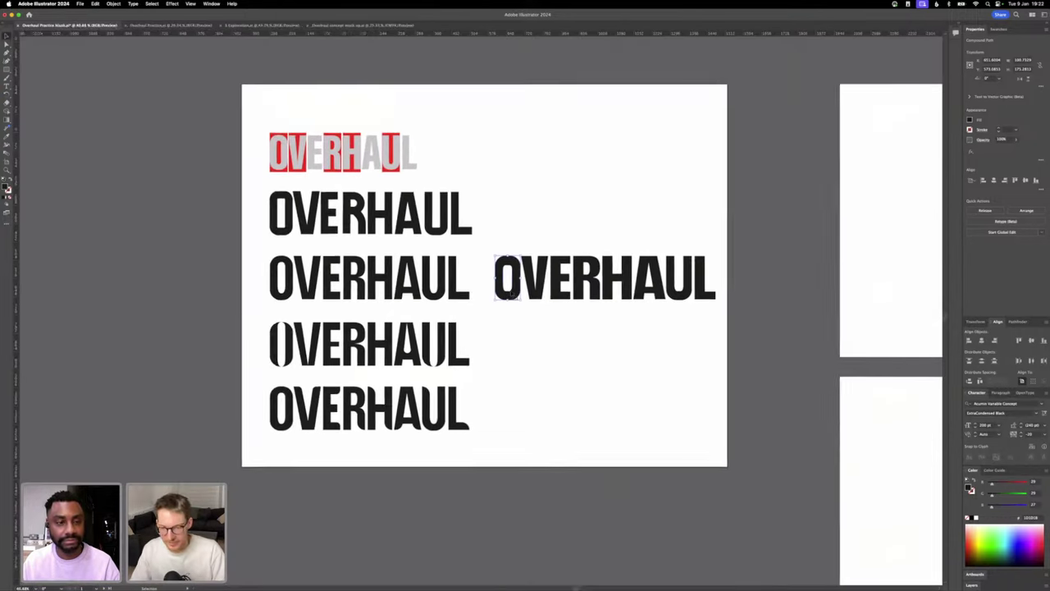
pyautogui.hscroll(3, 514, 294)
pyautogui.click(596, 317)
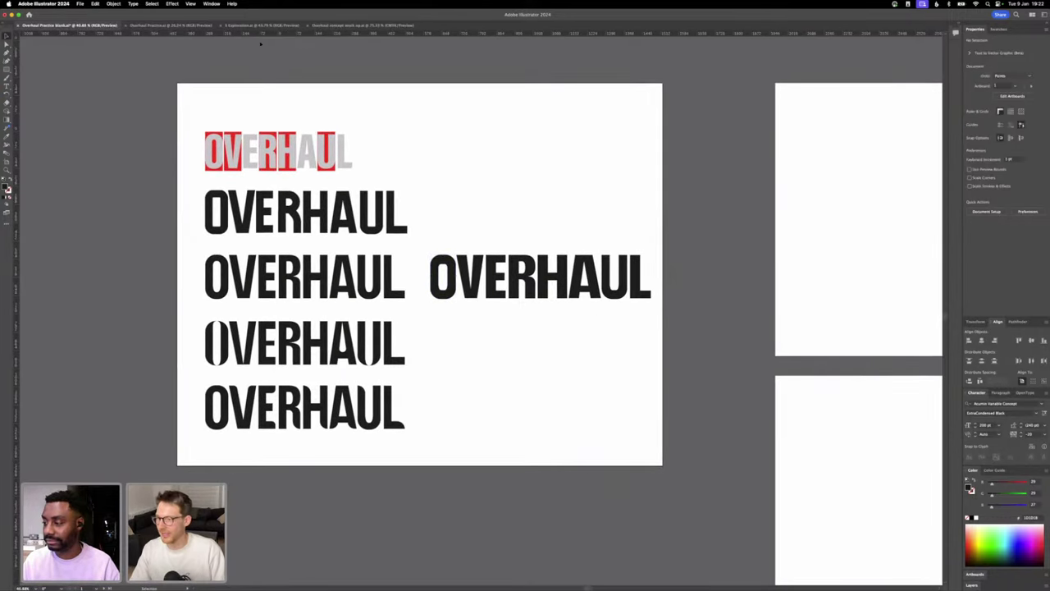
# - Switch to the Overhaul Practice.ai document and examine its wordmark variations, colour layouts and repeated-pattern artboards
pyautogui.click(168, 26)
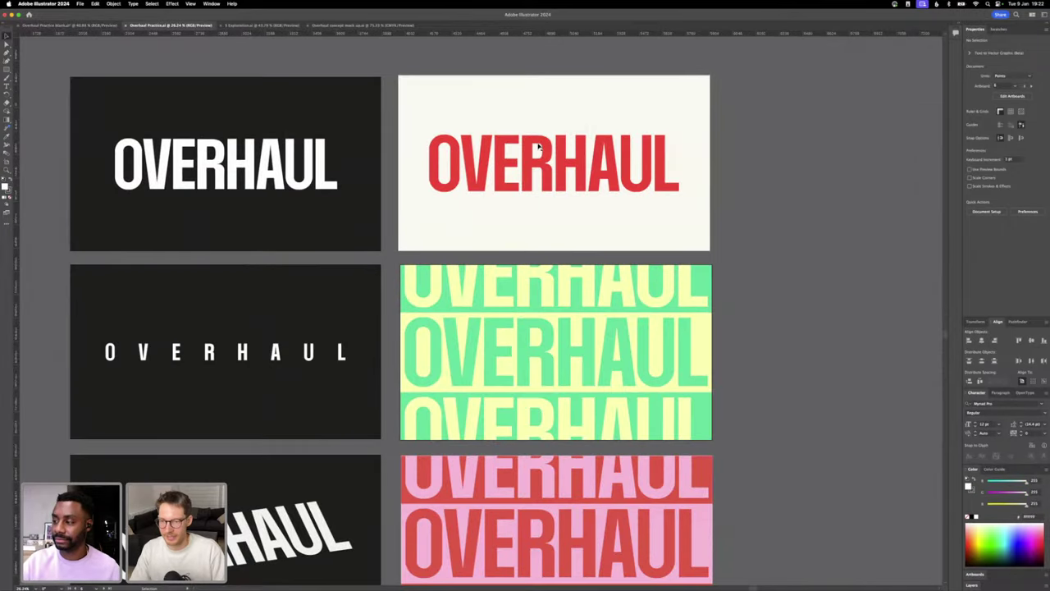
pyautogui.scroll(-8, 539, 146)
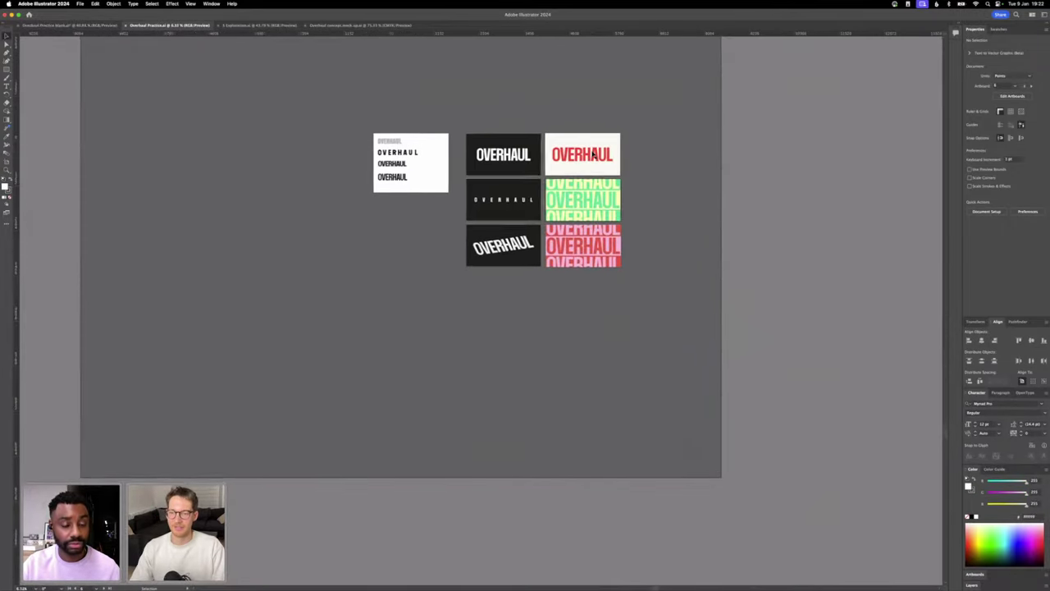
pyautogui.scroll(6, 594, 153)
pyautogui.scroll(-4, 594, 154)
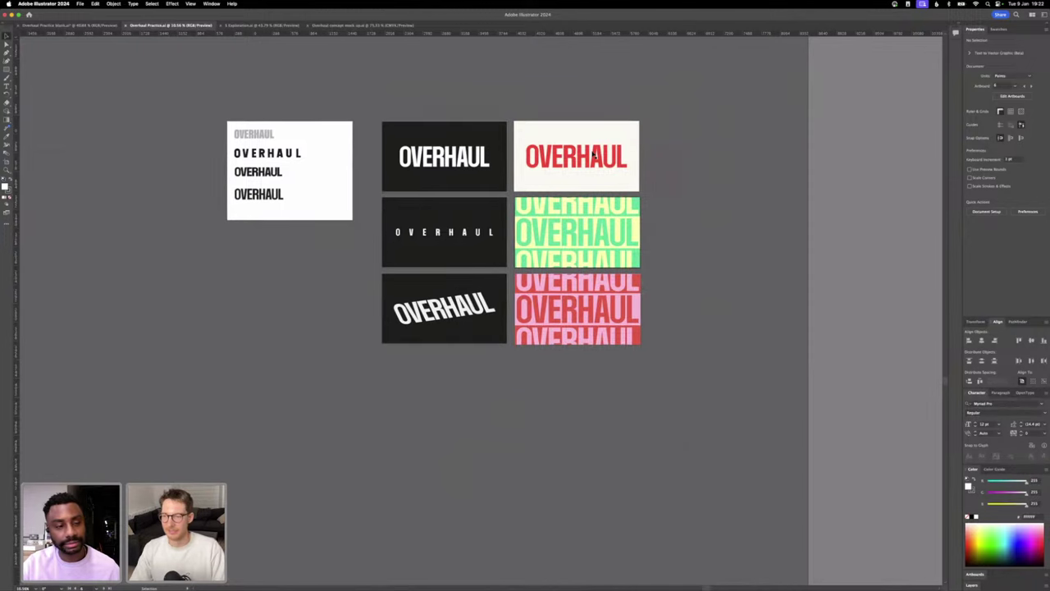
pyautogui.scroll(2, 594, 153)
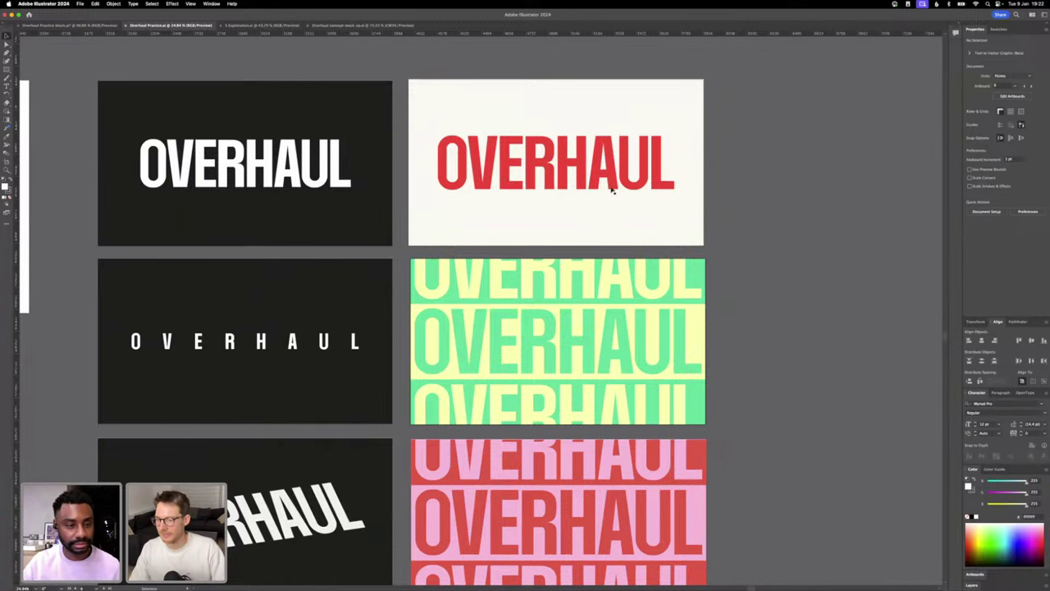
pyautogui.hscroll(-3, 612, 188)
pyautogui.scroll(-5, 612, 187)
pyautogui.scroll(-1, 612, 190)
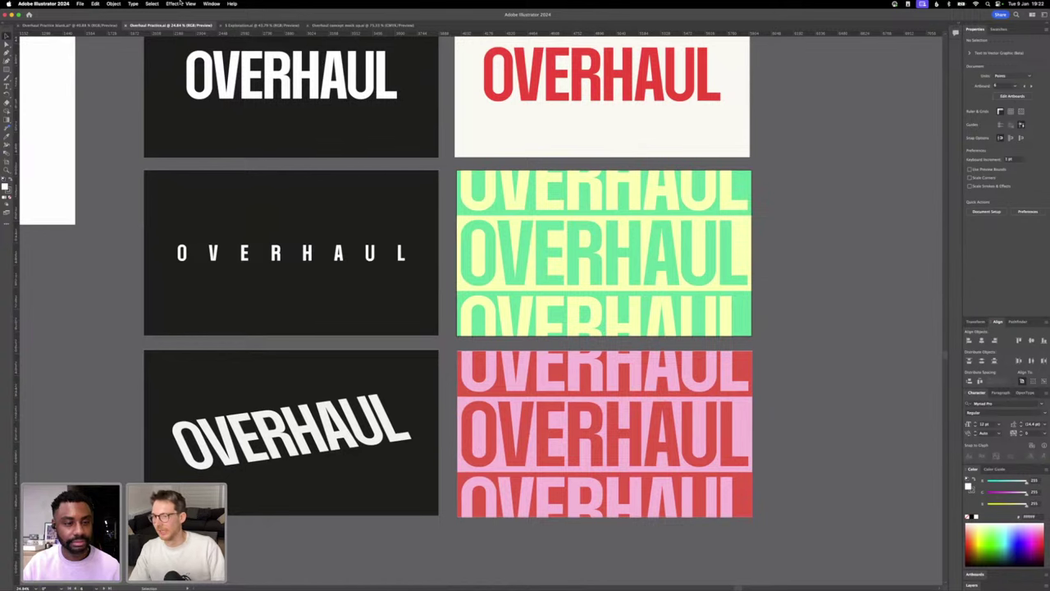
# - Return to the Overhaul Practice blank.ai document and draw a circle about 195 pt wide on the empty artboard, with a dark outline and no fill
pyautogui.click(89, 26)
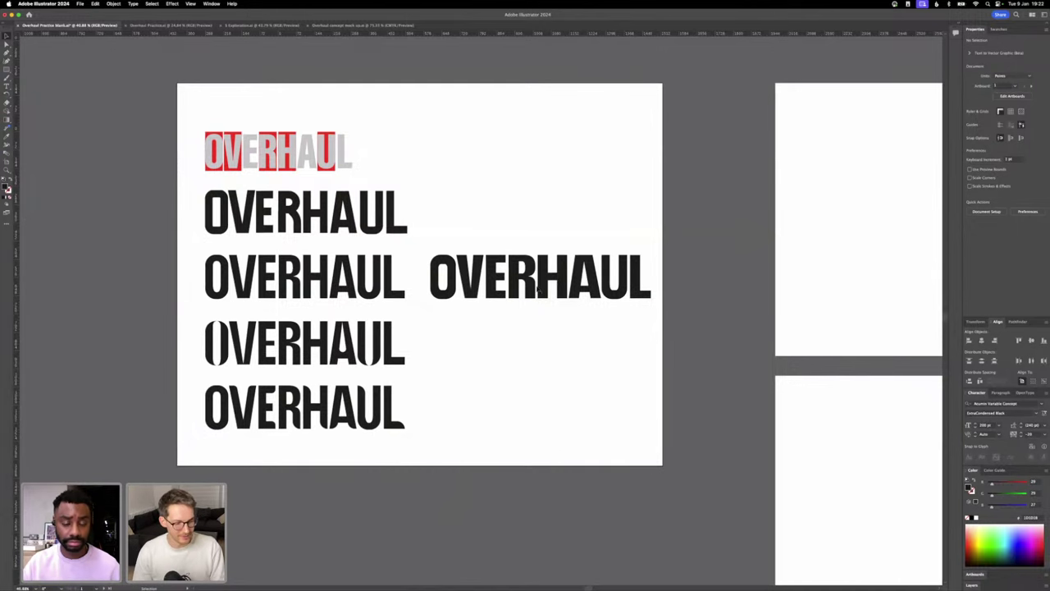
pyautogui.hscroll(3, 538, 288)
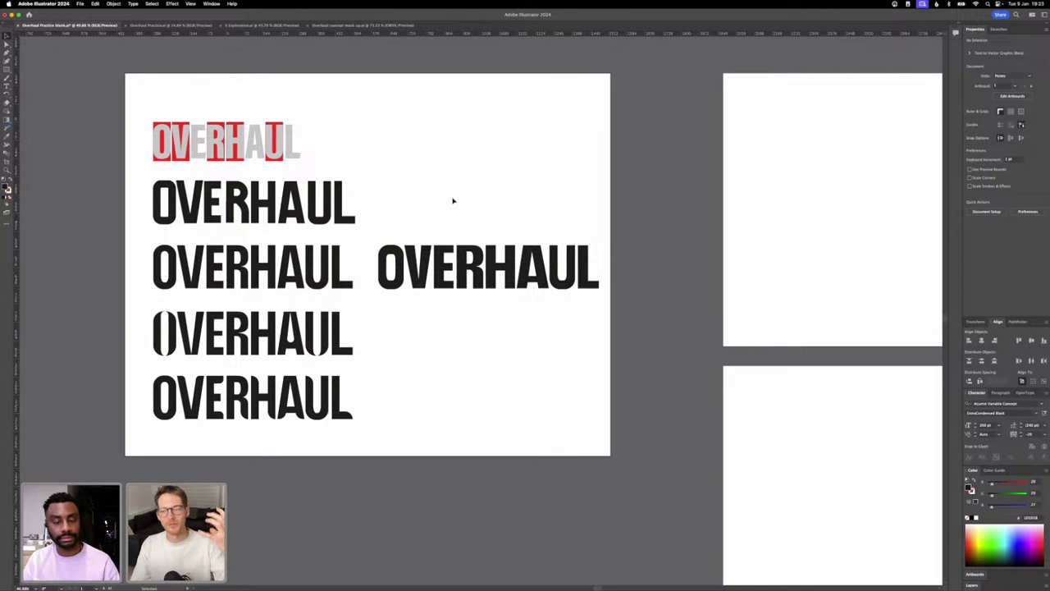
pyautogui.hscroll(5, 452, 200)
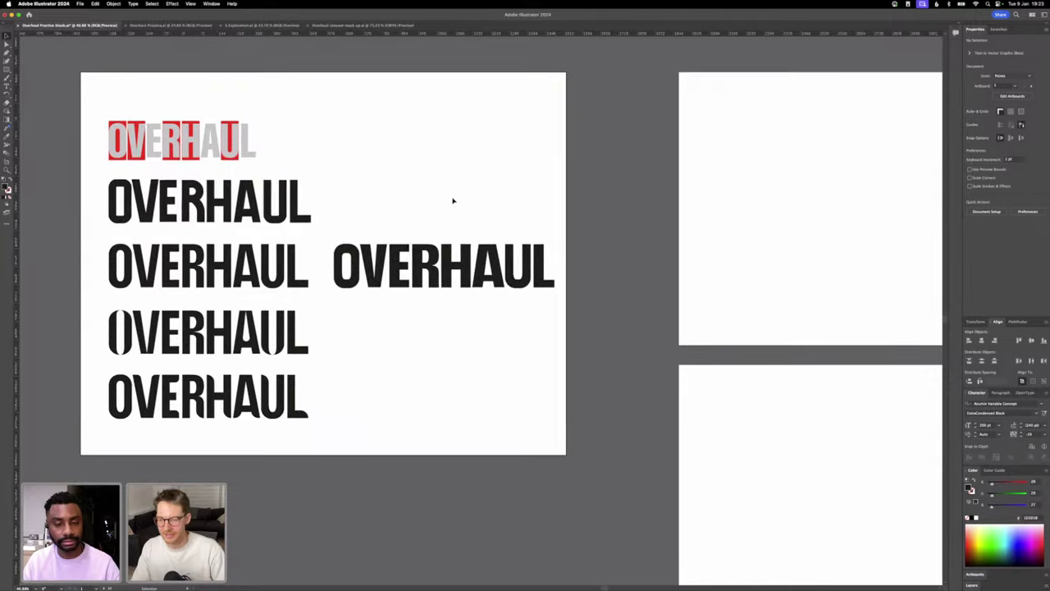
pyautogui.scroll(2, 452, 200)
pyautogui.hscroll(8, 452, 201)
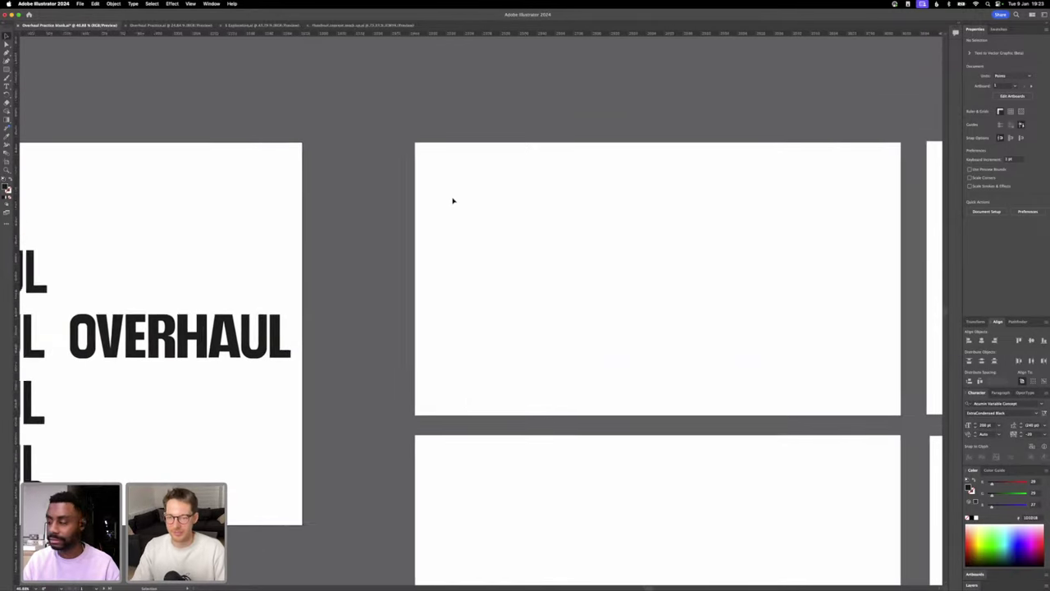
pyautogui.press('super+0')
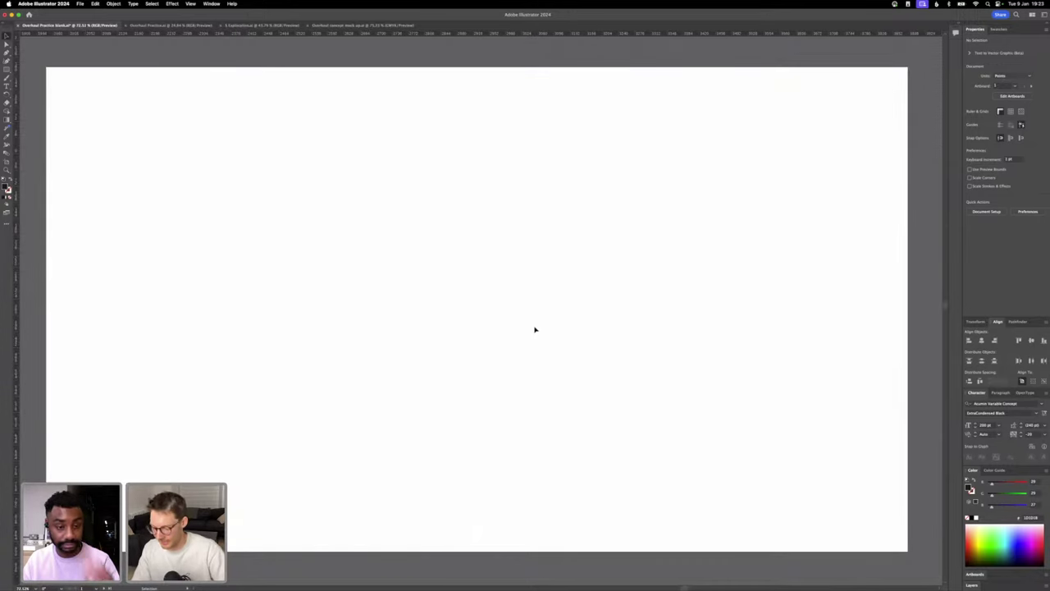
pyautogui.click(7, 70)
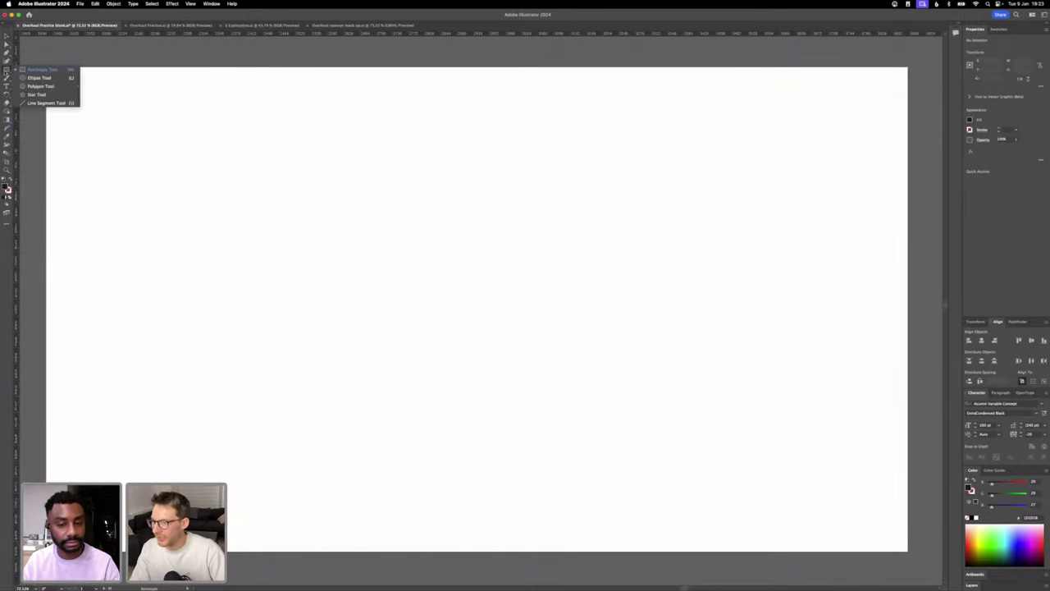
pyautogui.click(35, 78)
pyautogui.moveTo(422, 221); pyautogui.dragTo(512, 308)
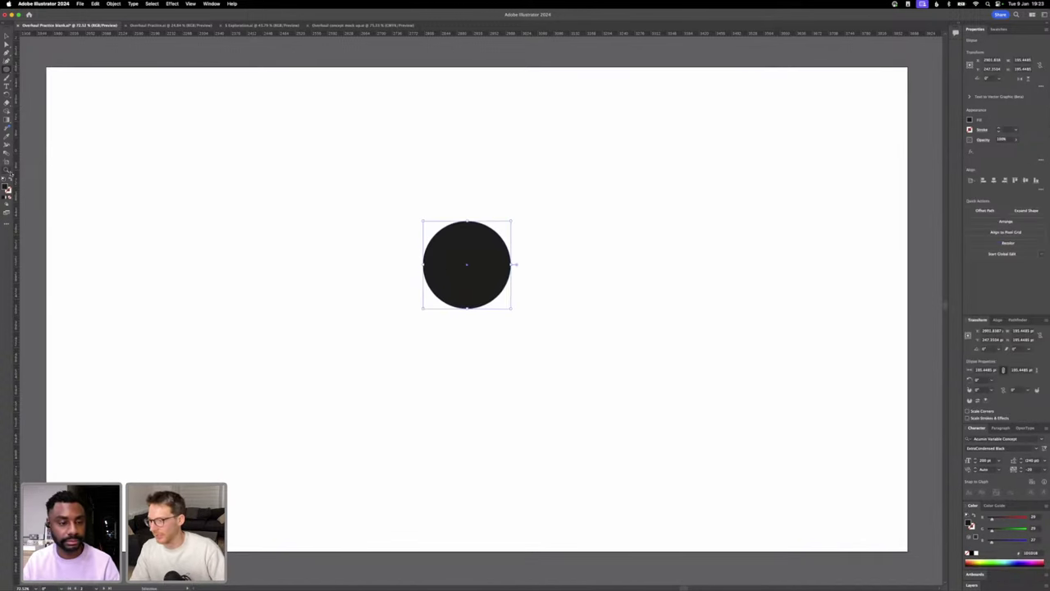
pyautogui.click(11, 183)
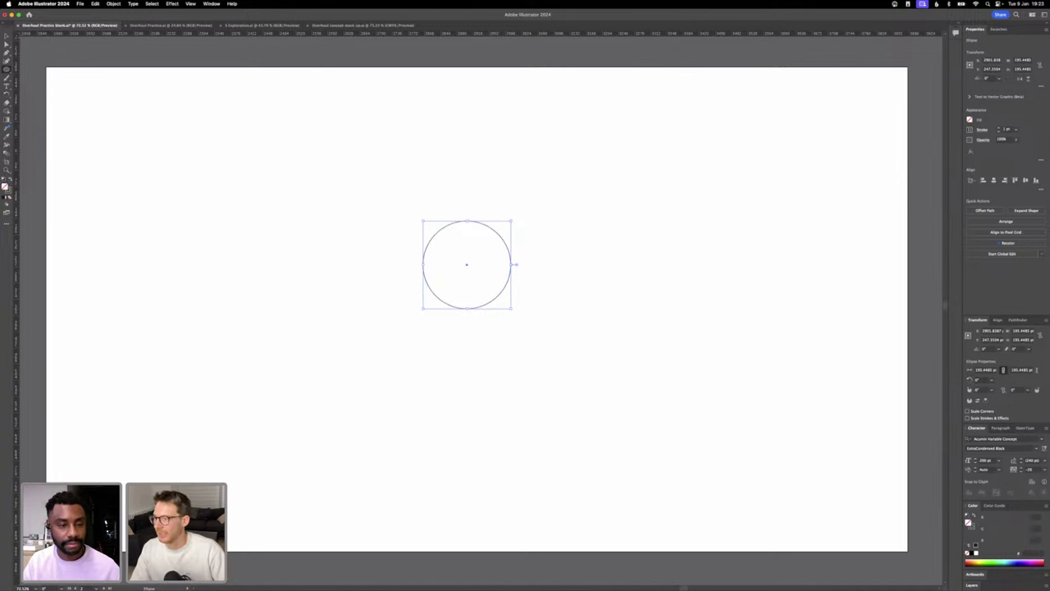
pyautogui.press('v')
pyautogui.click(378, 209)
# - Add a capital S as text beside the circle and set its font style to Regular
pyautogui.press('t')
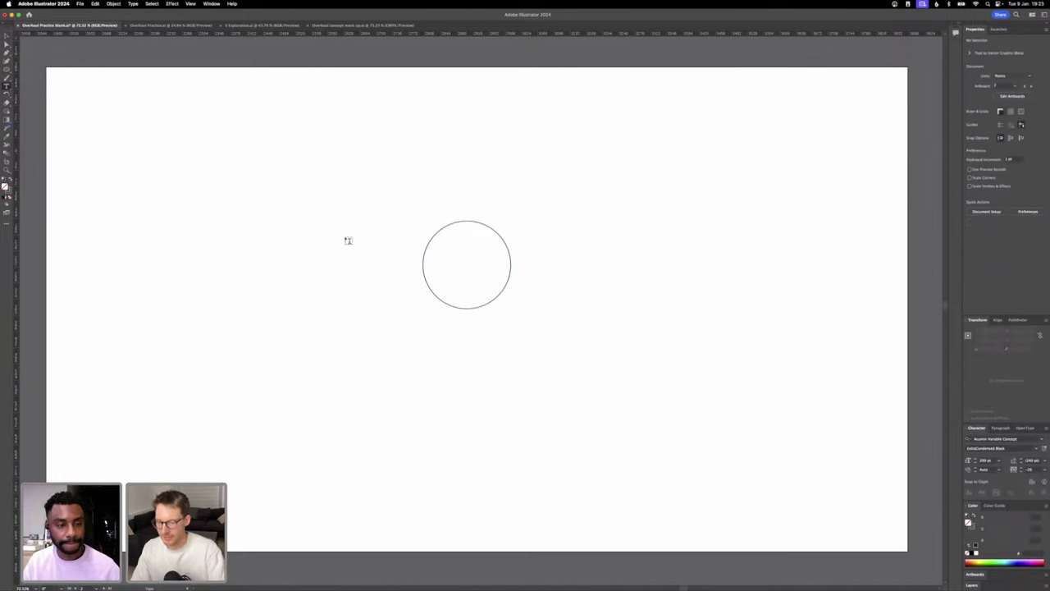
pyautogui.click(280, 250)
pyautogui.write('S')
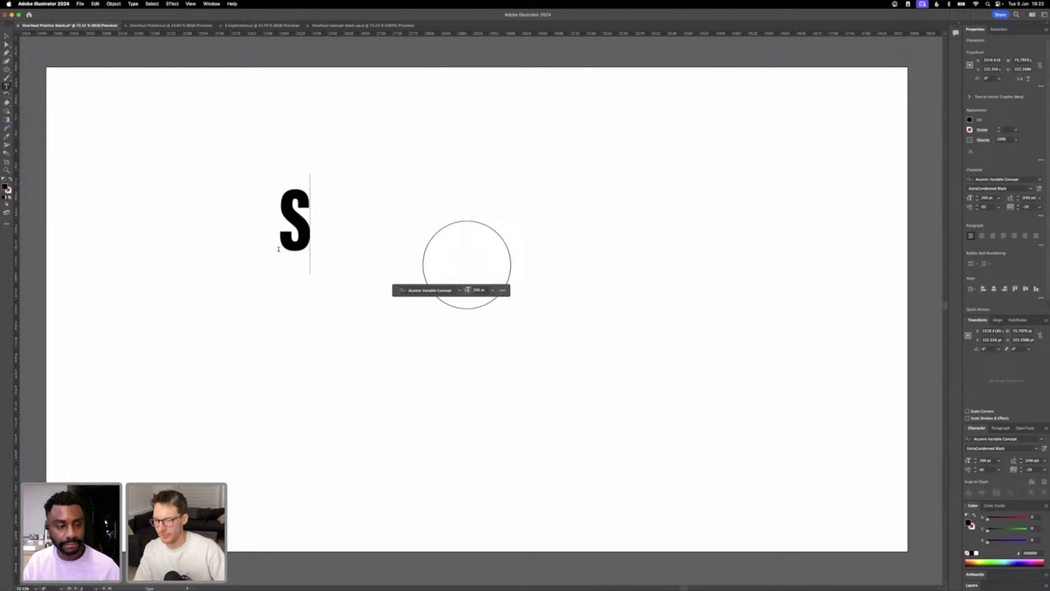
pyautogui.press('super+a')
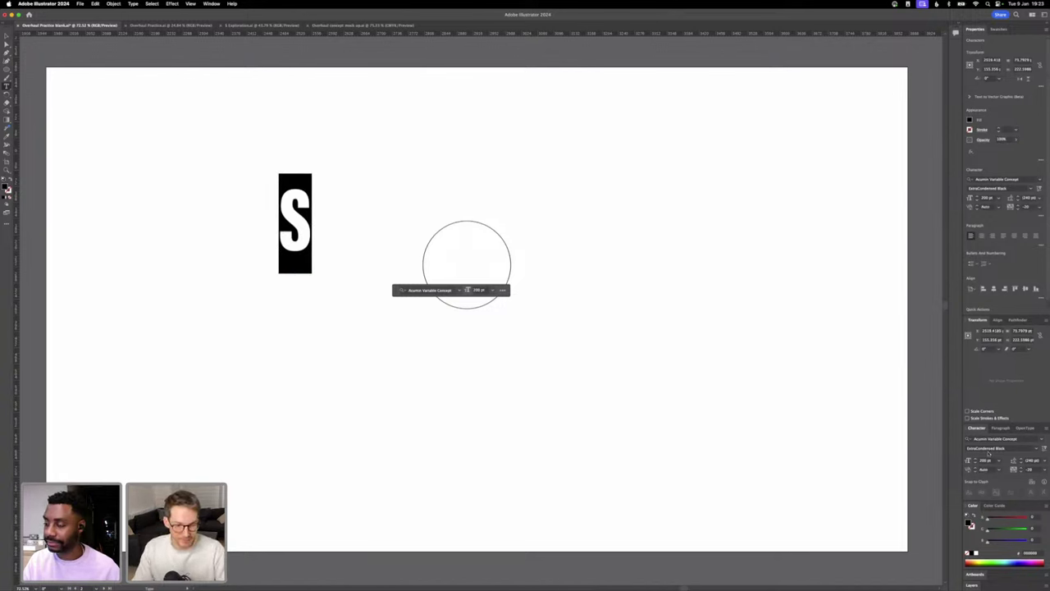
pyautogui.click(988, 449)
pyautogui.write('Regular')
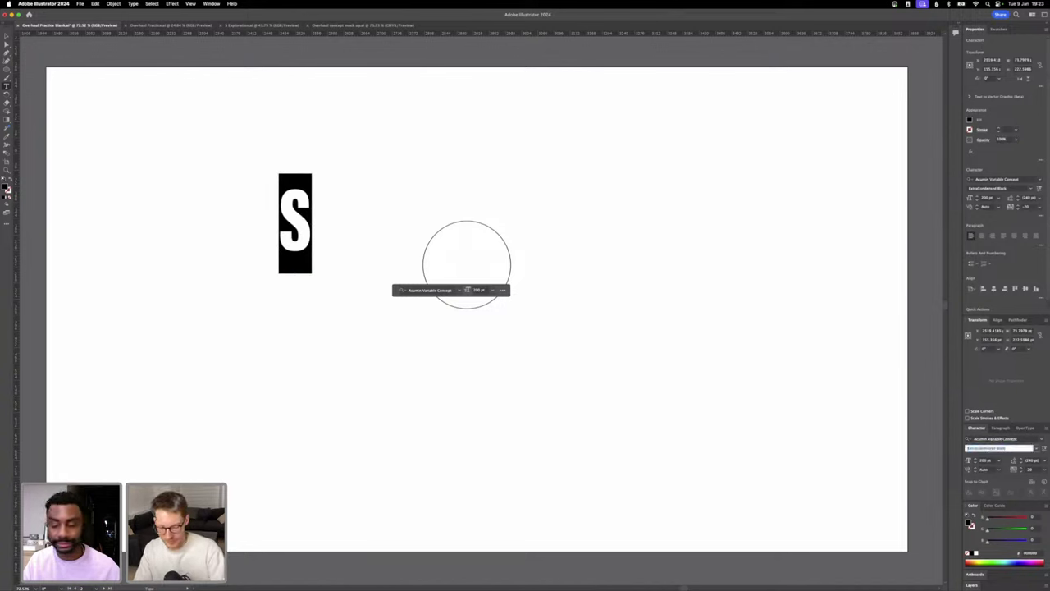
pyautogui.press('Return')
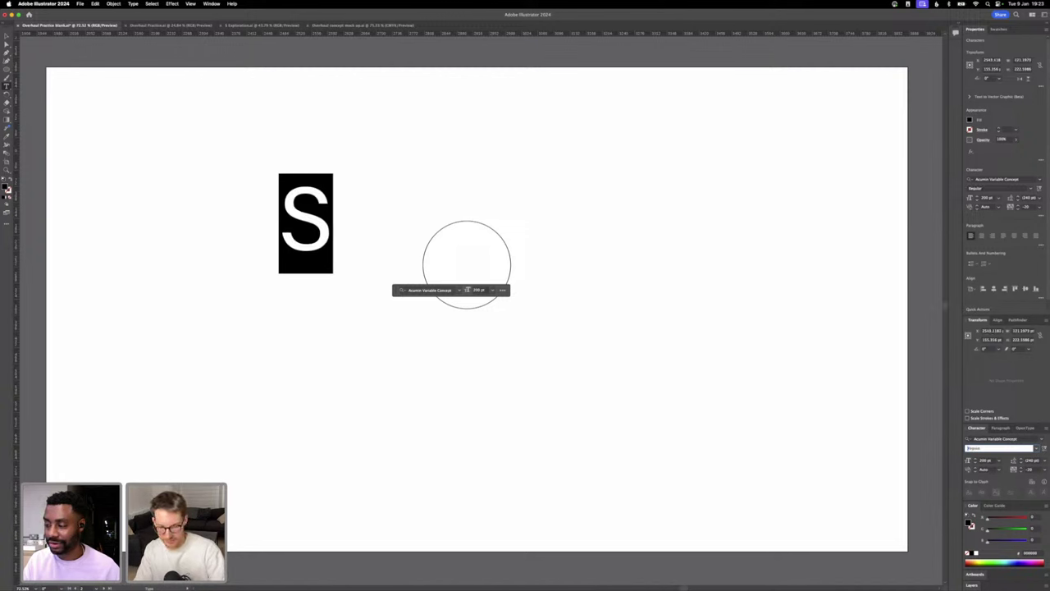
# - Change the S's font to the heavier weight of Parsons Sans Display Trial
pyautogui.click(1016, 440)
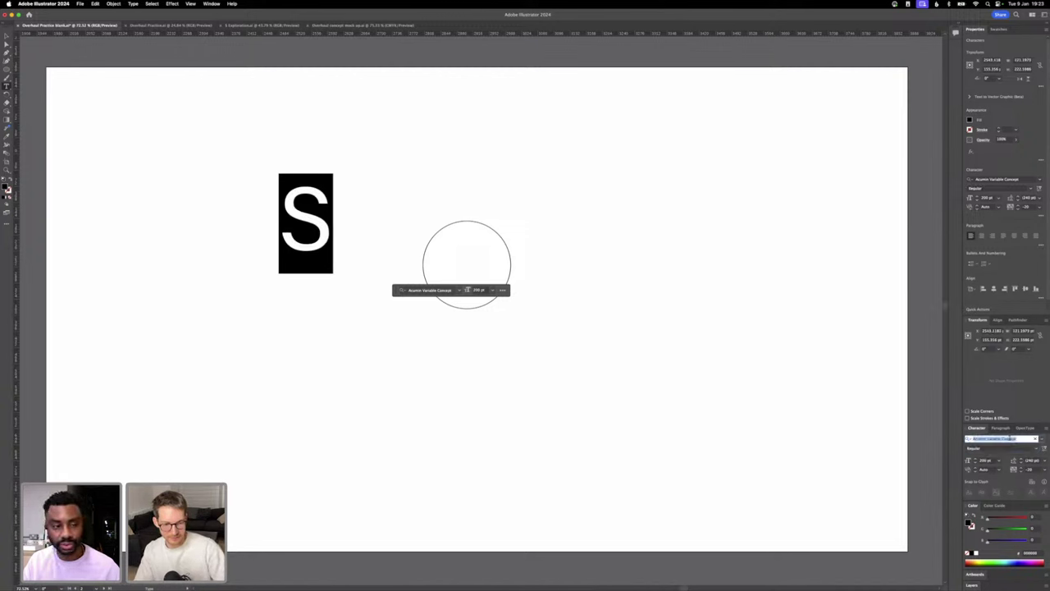
pyautogui.write('parsons')
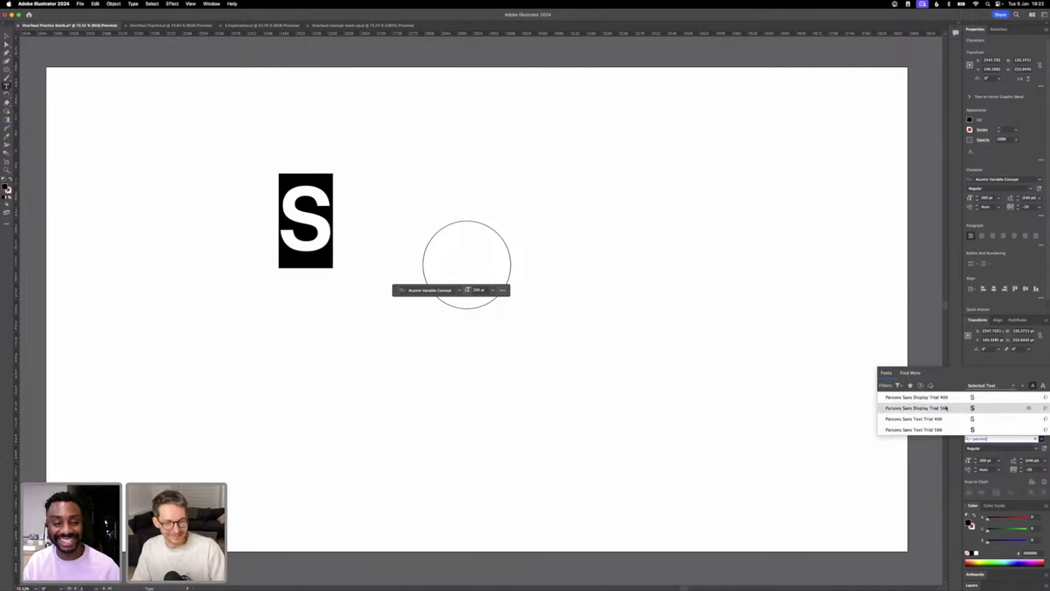
pyautogui.click(945, 407)
pyautogui.click(660, 308)
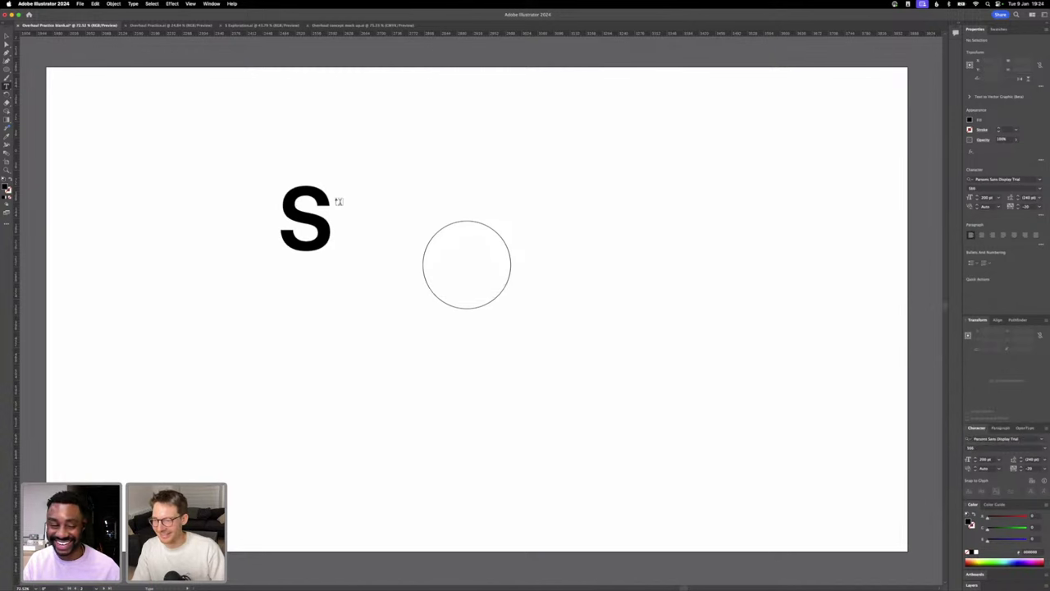
# - Enlarge the S to 400 pt and move it down and away from the circle, towards the artboard's left side
pyautogui.press('v')
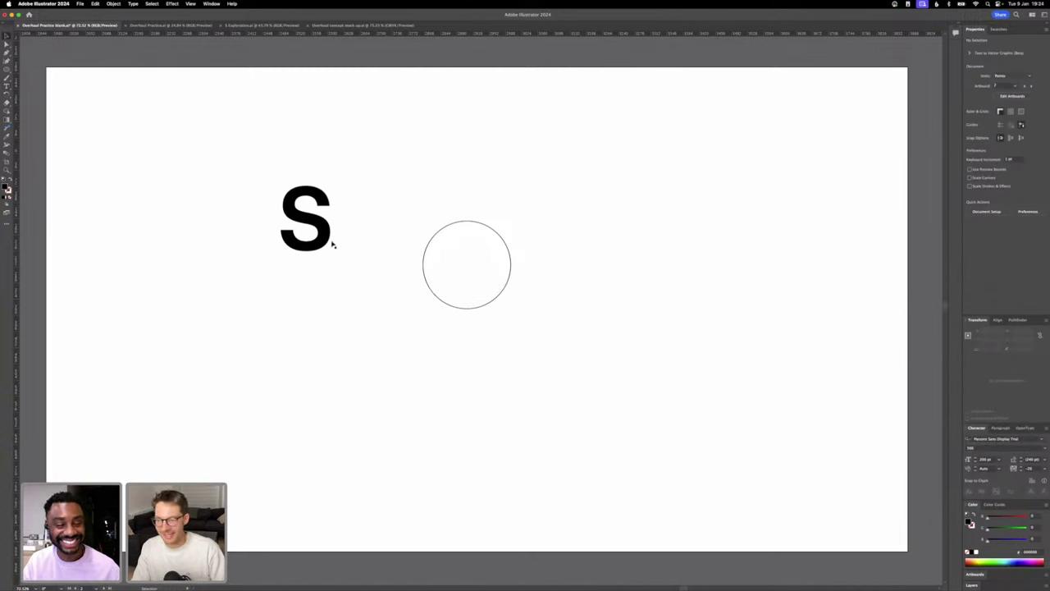
pyautogui.click(328, 240)
pyautogui.click(332, 239)
pyautogui.click(329, 237)
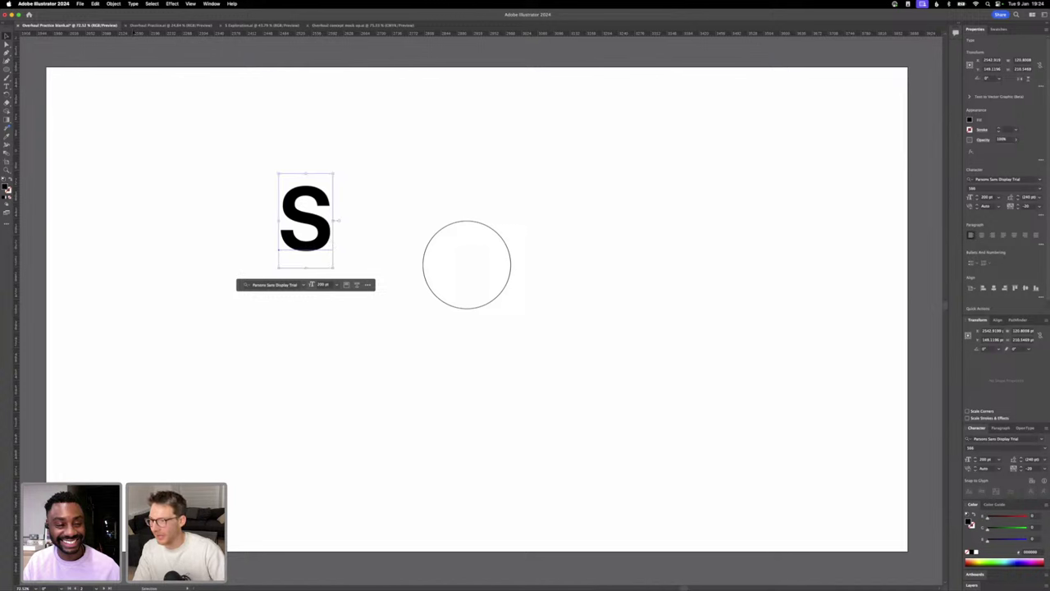
pyautogui.click(117, 5)
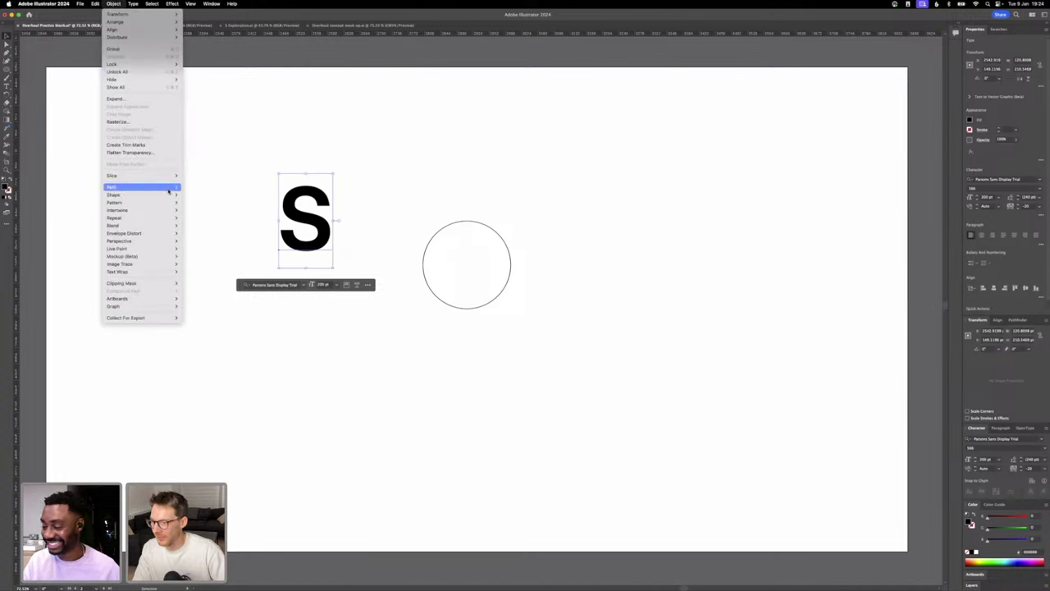
pyautogui.moveTo(144, 187)
pyautogui.click(240, 143)
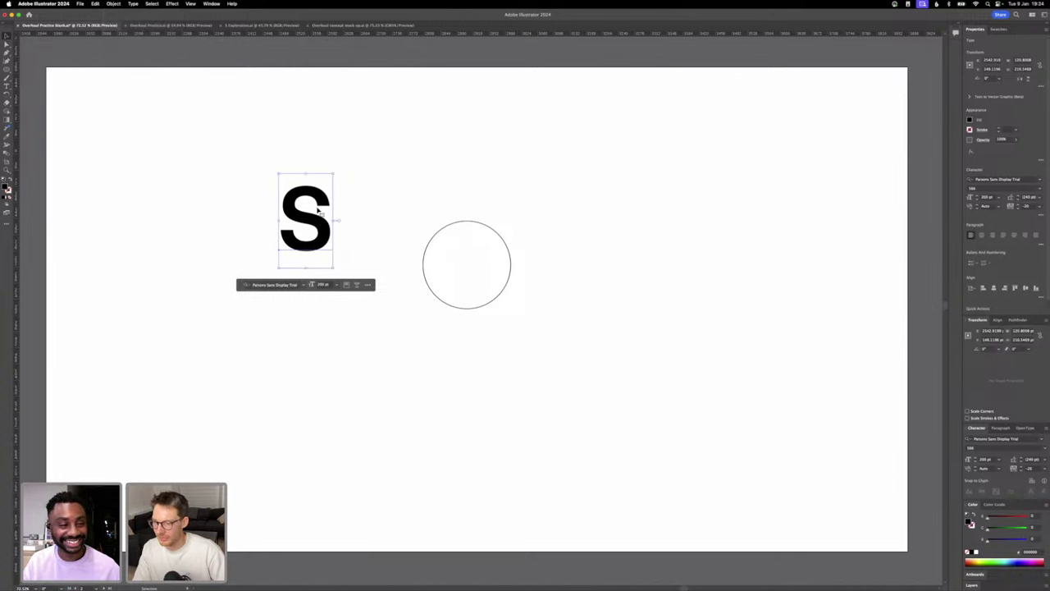
pyautogui.doubleClick(982, 459)
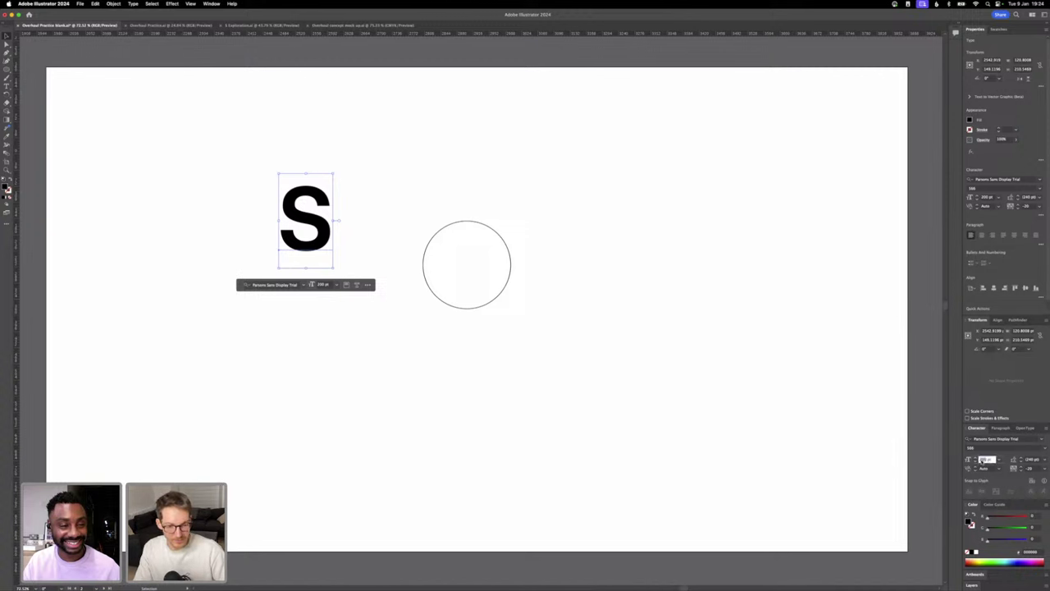
pyautogui.write('400')
pyautogui.press('Return')
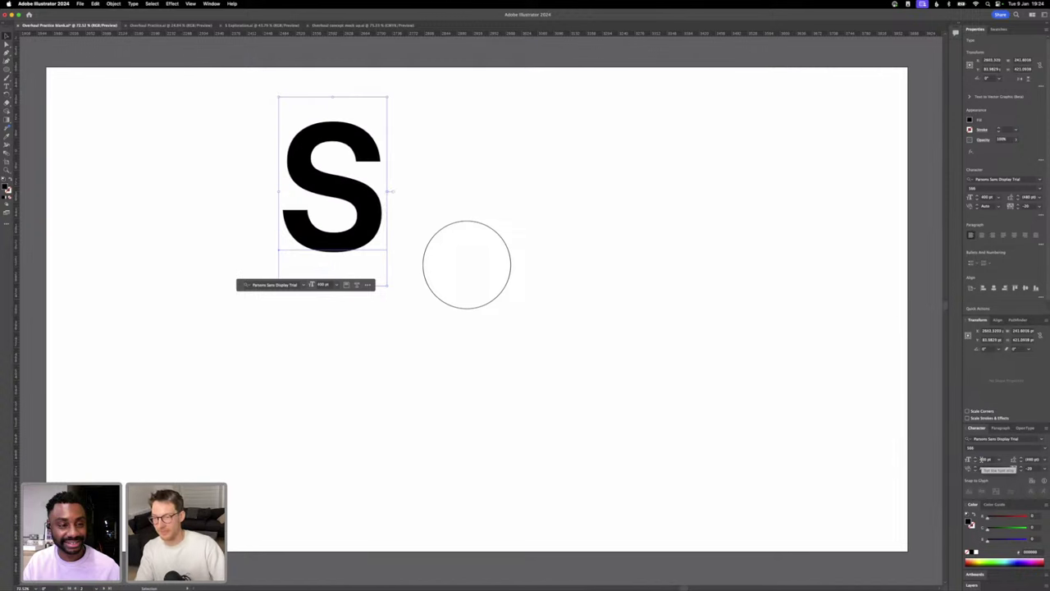
pyautogui.moveTo(371, 221); pyautogui.dragTo(262, 325)
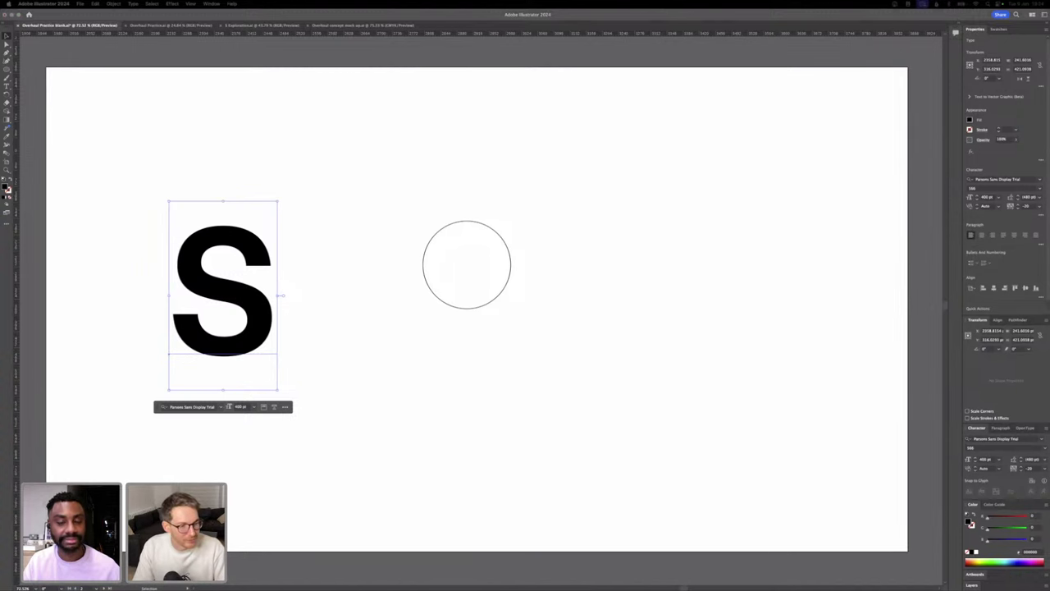
# - Switch to the Universal Sans site in Chrome, set Weight to 460 and Width to 51, and return to the Illustrator artboard
pyautogui.moveTo(1049, 97); pyautogui.dragTo(179, 107)
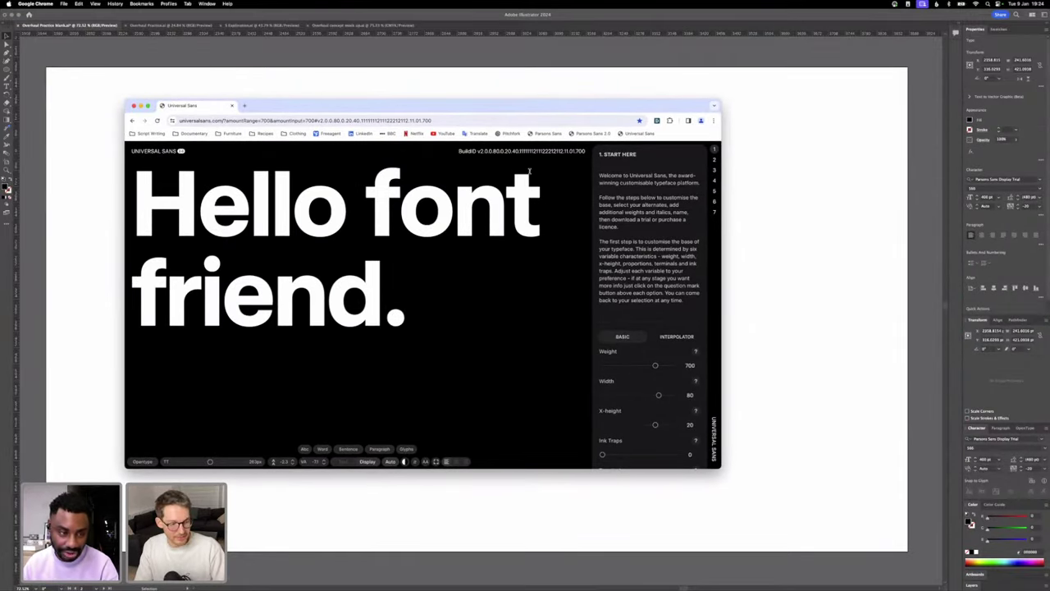
pyautogui.moveTo(479, 108); pyautogui.dragTo(507, 121)
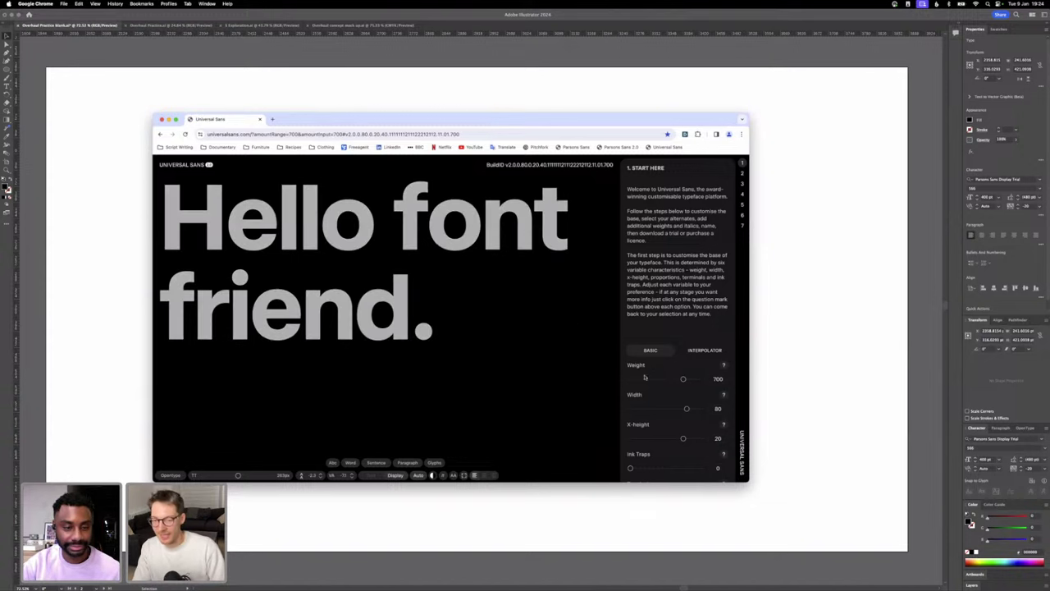
pyautogui.moveTo(698, 380); pyautogui.dragTo(667, 408)
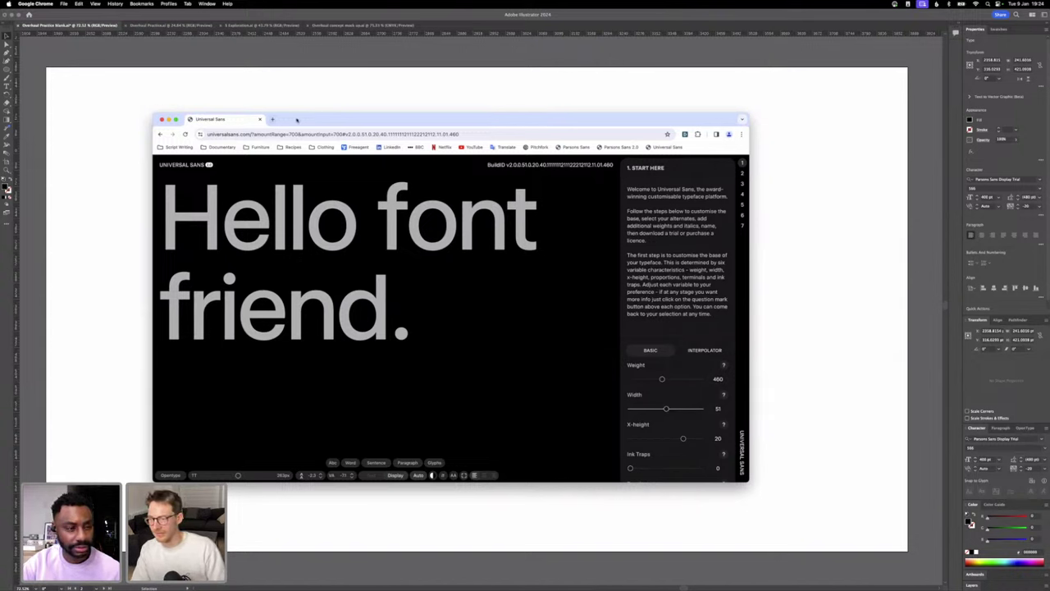
pyautogui.moveTo(297, 120); pyautogui.dragTo(1049, 156)
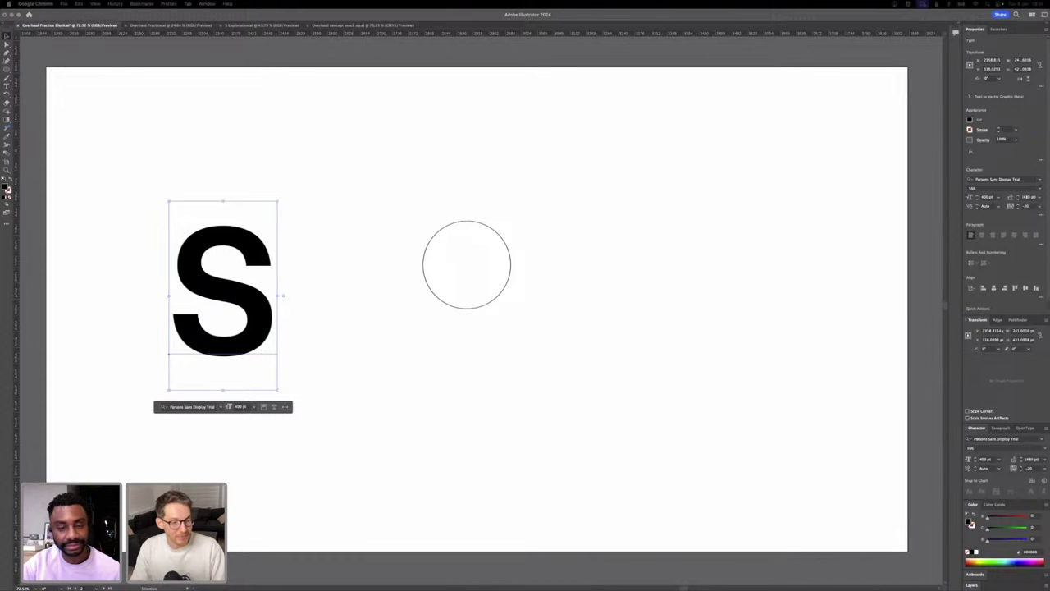
pyautogui.click(717, 151)
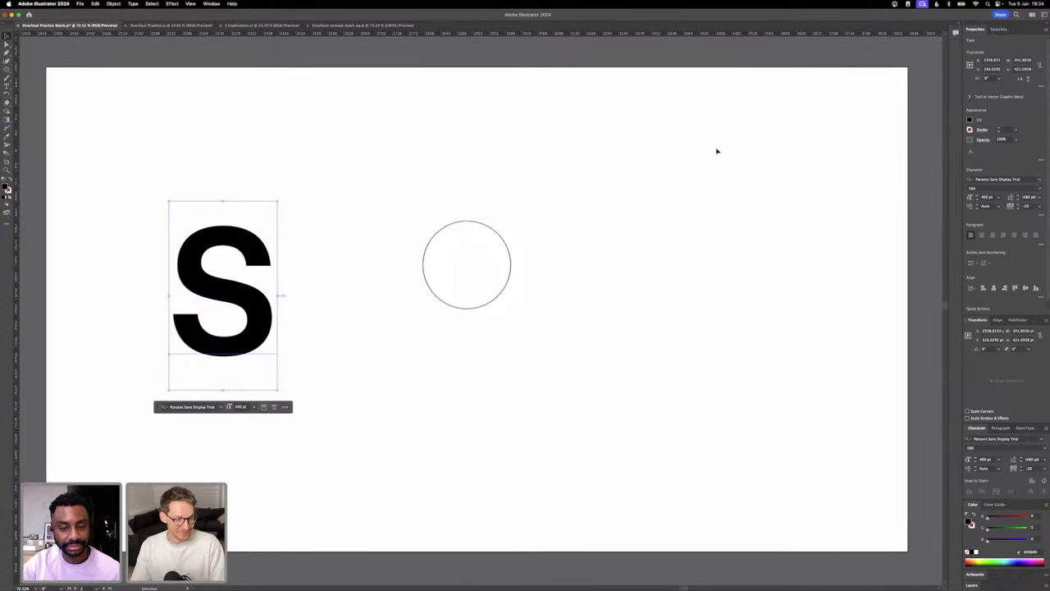
# - Try the circle's outline at 50 pt and restore it to 1 pt
pyautogui.click(417, 275)
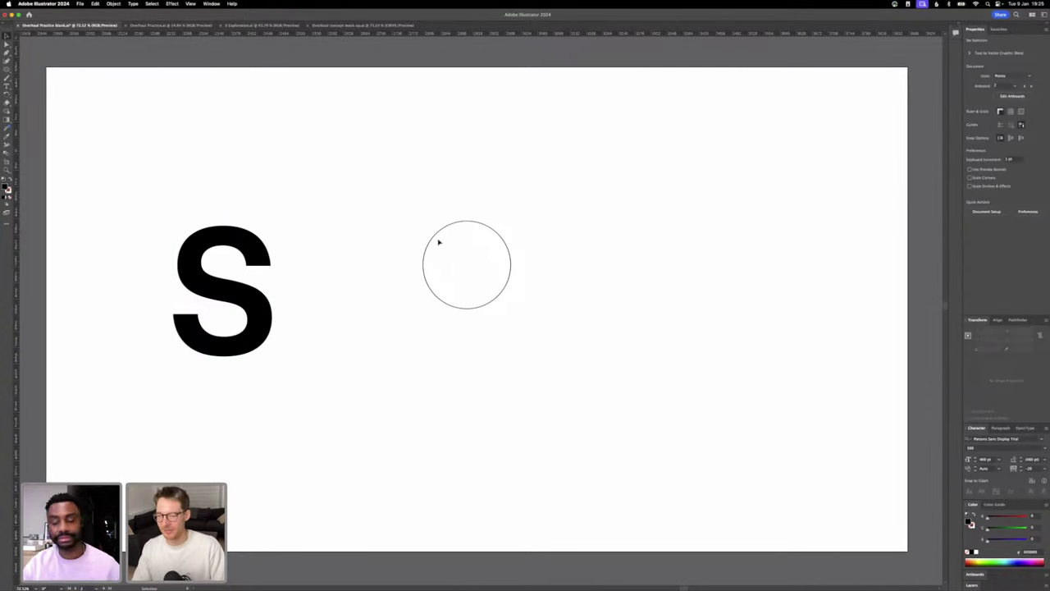
pyautogui.click(437, 241)
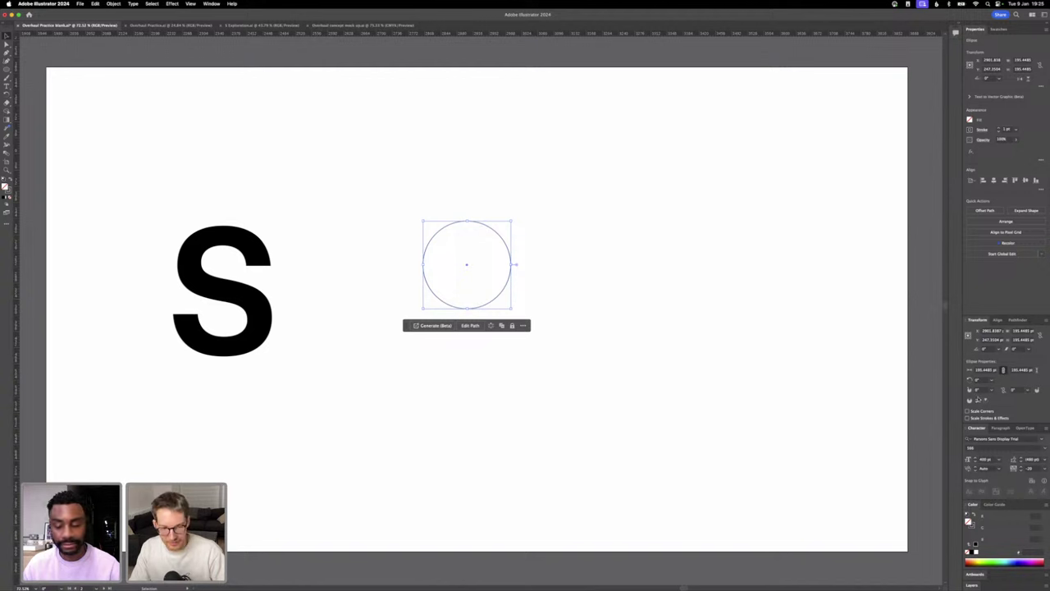
pyautogui.keyDown('shift'); pyautogui.click(999, 128); pyautogui.keyUp('shift')
pyautogui.keyDown('shift'); pyautogui.click(999, 128); pyautogui.keyUp('shift')
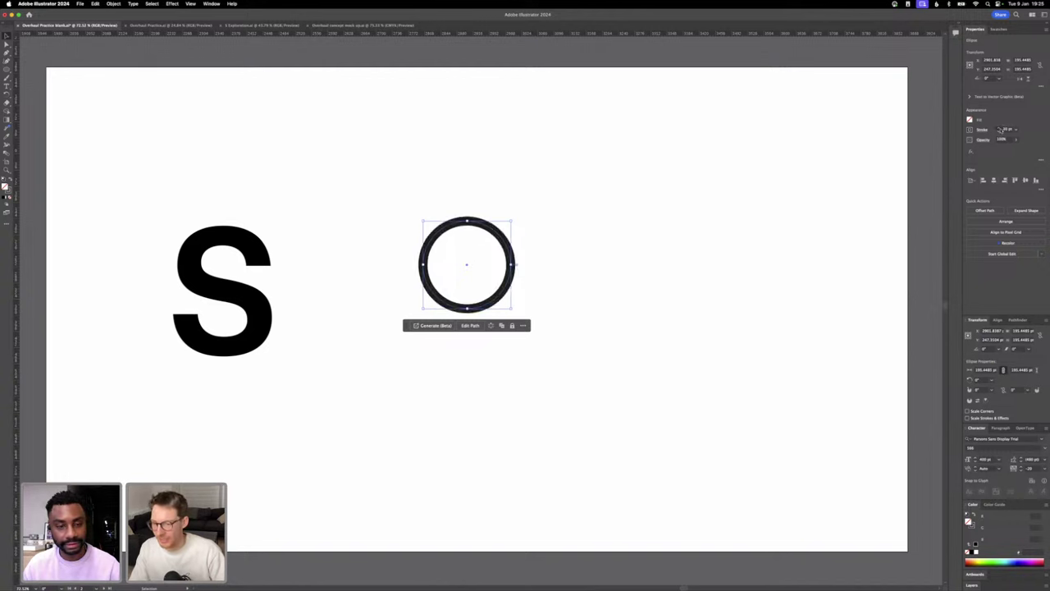
pyautogui.keyDown('shift'); pyautogui.click(999, 128); pyautogui.keyUp('shift')
pyautogui.keyDown('shift'); pyautogui.click(999, 128); pyautogui.keyUp('shift')
pyautogui.keyDown('shift'); pyautogui.click(999, 128); pyautogui.keyUp('shift')
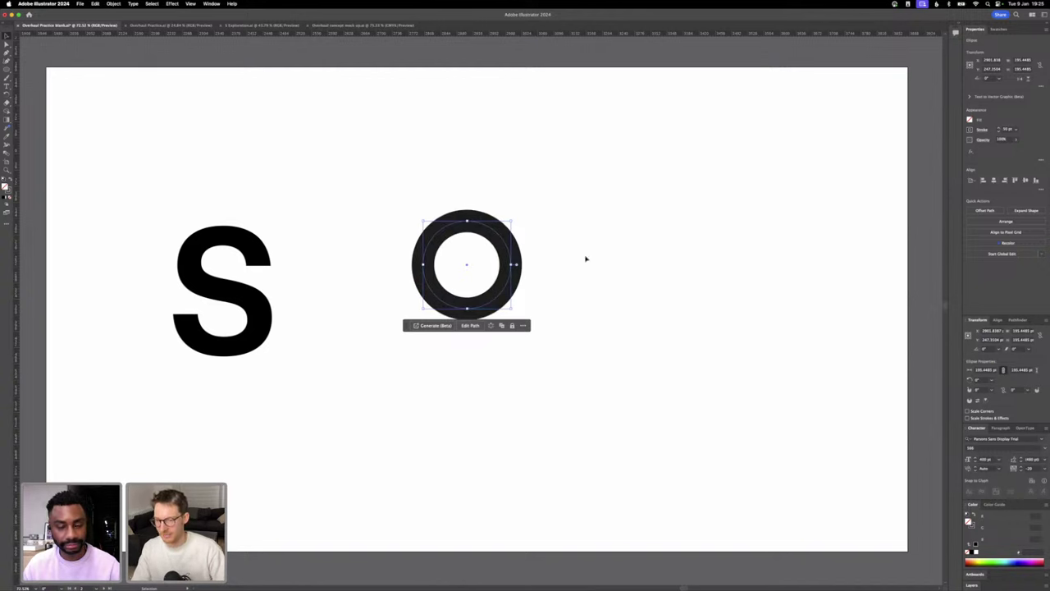
pyautogui.doubleClick(1006, 131)
pyautogui.write('1')
pyautogui.press('Return')
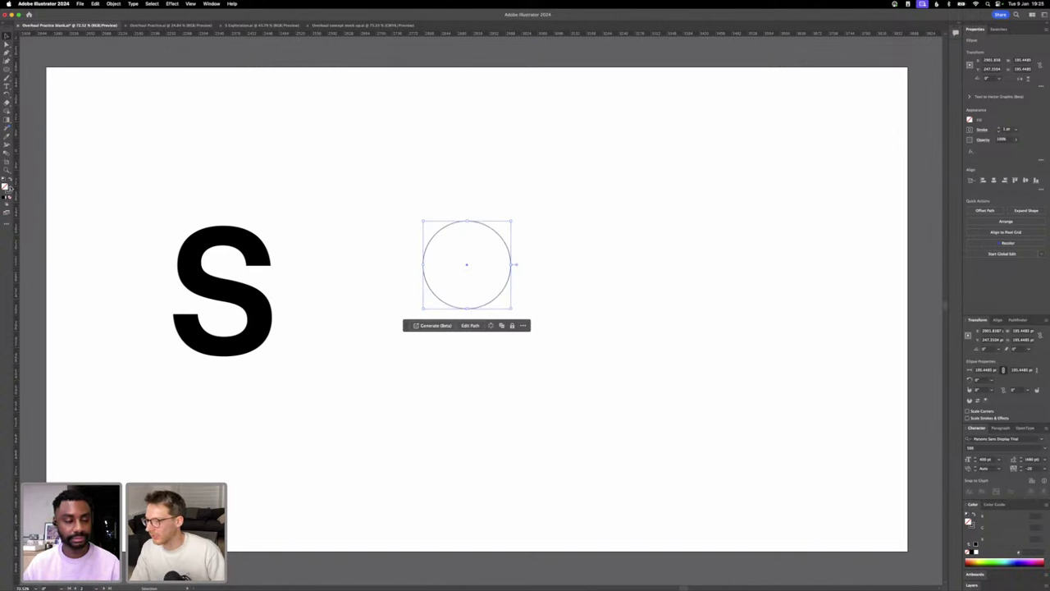
# - Shift the hue of the circle's dark outline colour towards red and deselect the circle
pyautogui.doubleClick(8, 189)
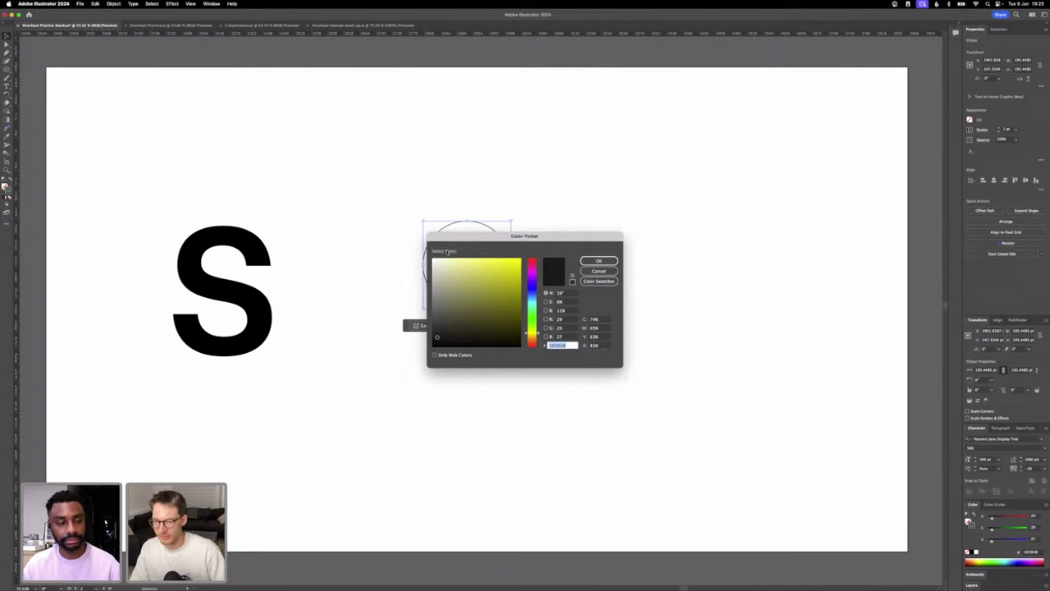
pyautogui.moveTo(534, 269); pyautogui.dragTo(534, 258)
pyautogui.click(590, 260)
pyautogui.click(557, 202)
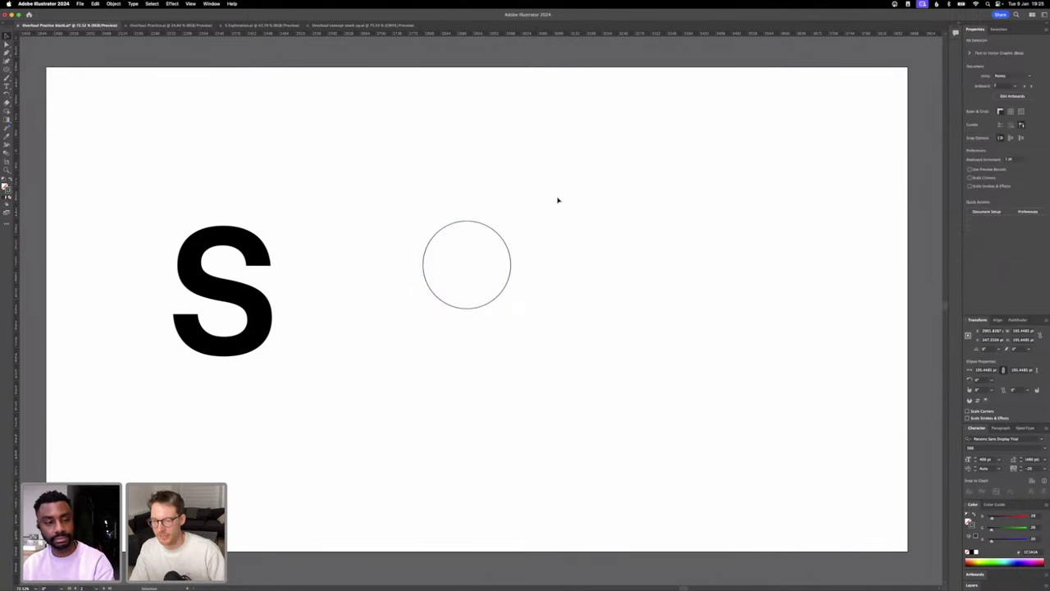
pyautogui.click(196, 249)
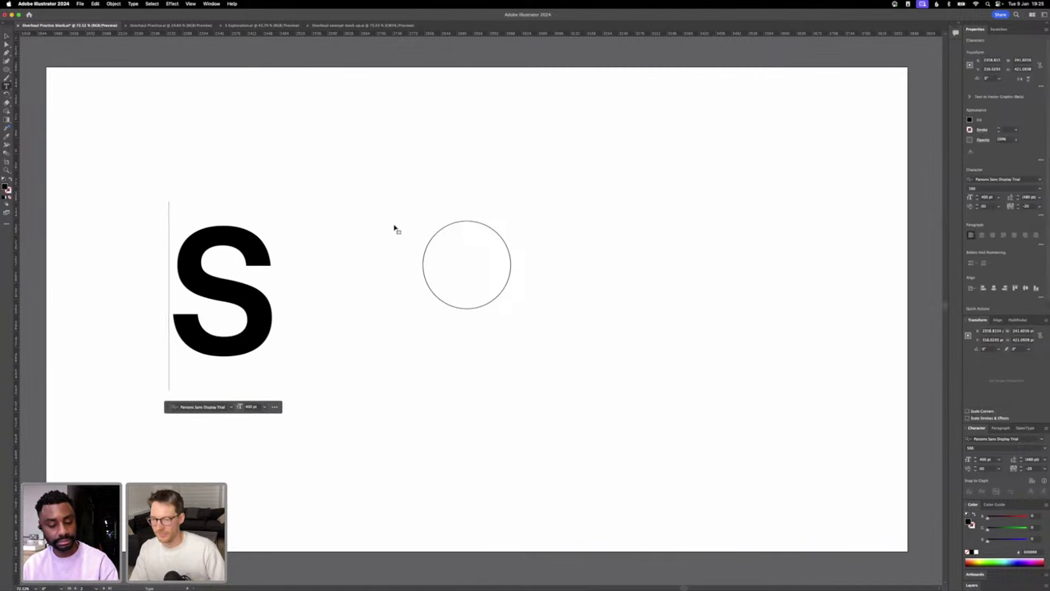
pyautogui.press('t')
pyautogui.doubleClick(225, 231)
pyautogui.write('å`')
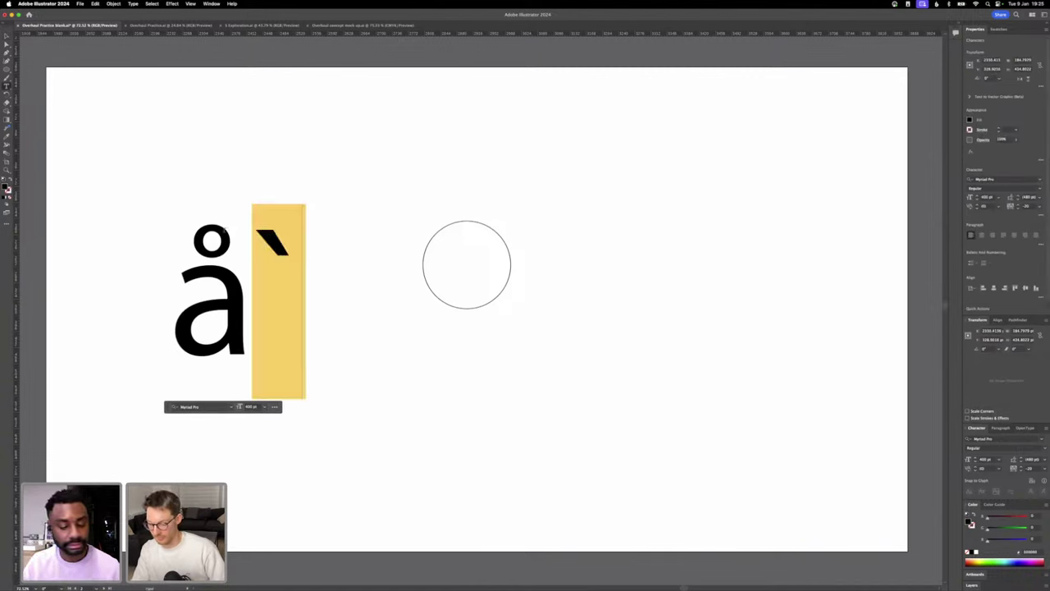
pyautogui.press('super+z')
# - Convert the live text S into vector outlines and deselect everything
pyautogui.press('super+a')
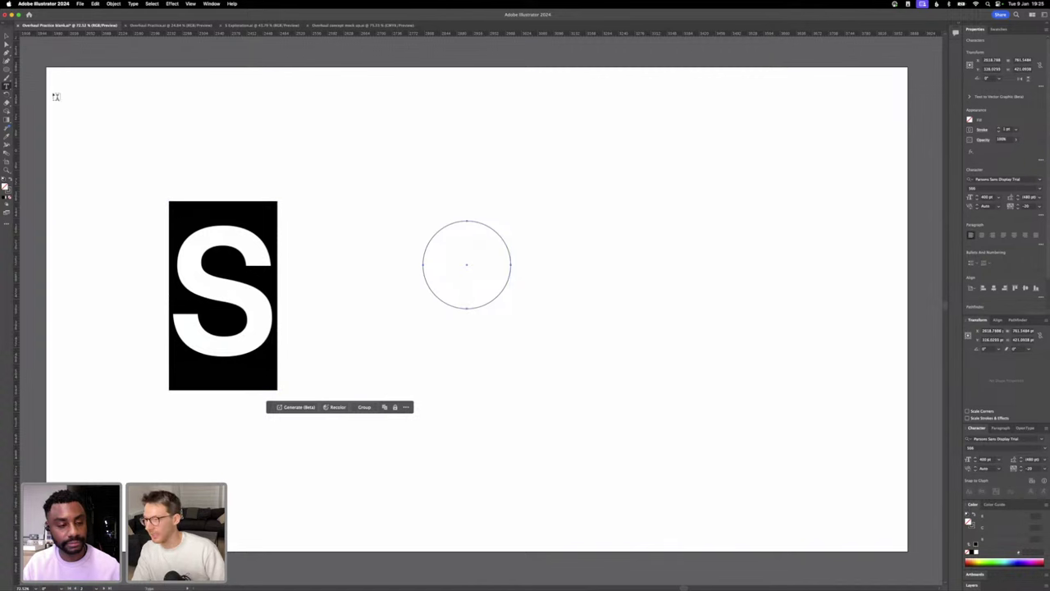
pyautogui.click(7, 37)
pyautogui.hotkey('ctrl', 'shift', 'o')
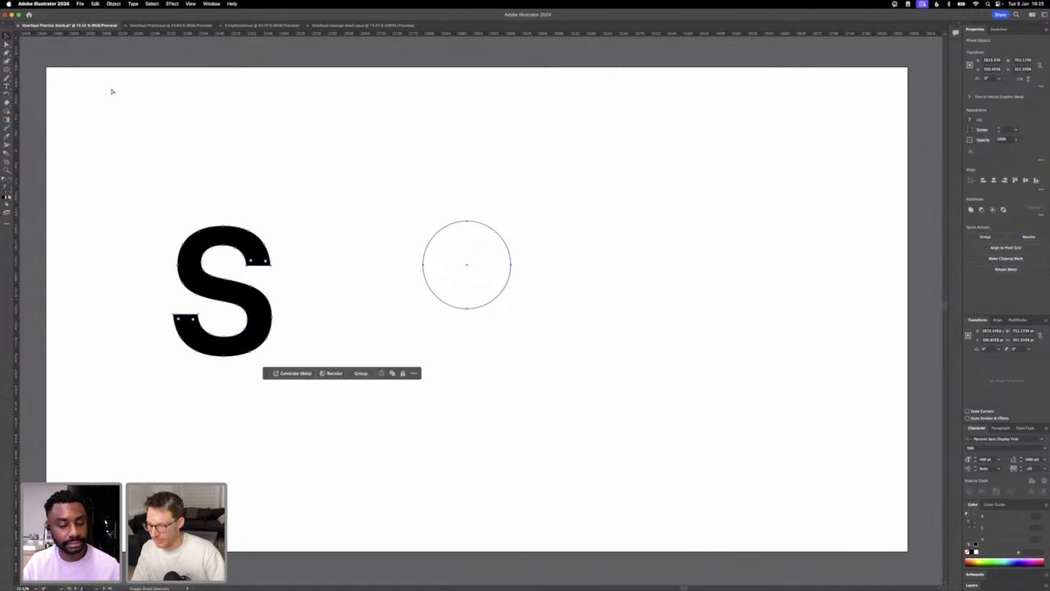
pyautogui.click(353, 241)
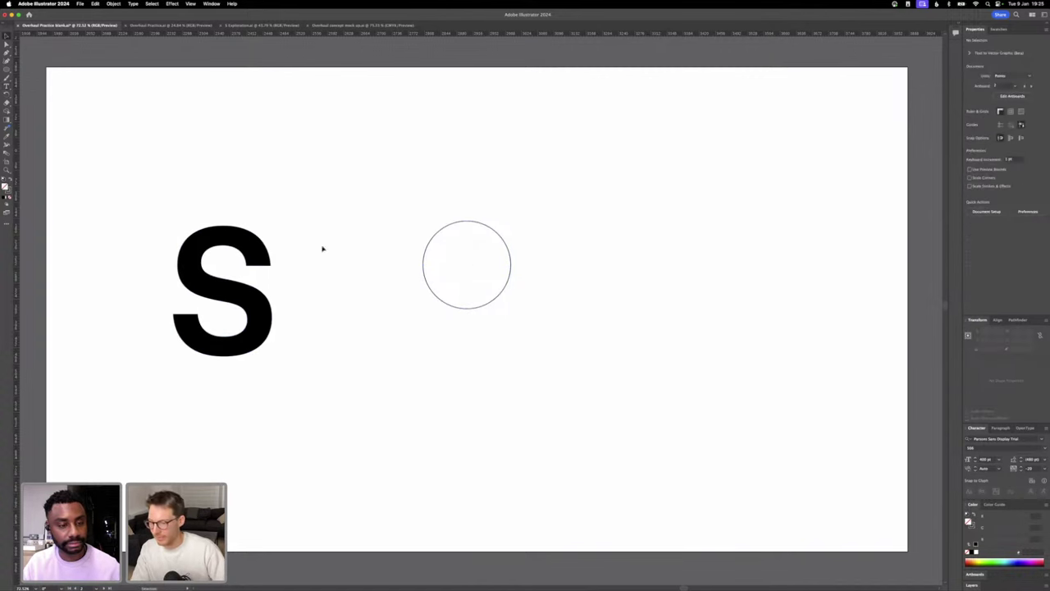
# - Enlarge the outlined S to about 462 by 611 pt and place it over the circle near the artboard's centre
pyautogui.click(266, 248)
pyautogui.moveTo(270, 227); pyautogui.dragTo(382, 153)
pyautogui.moveTo(238, 277); pyautogui.dragTo(483, 296)
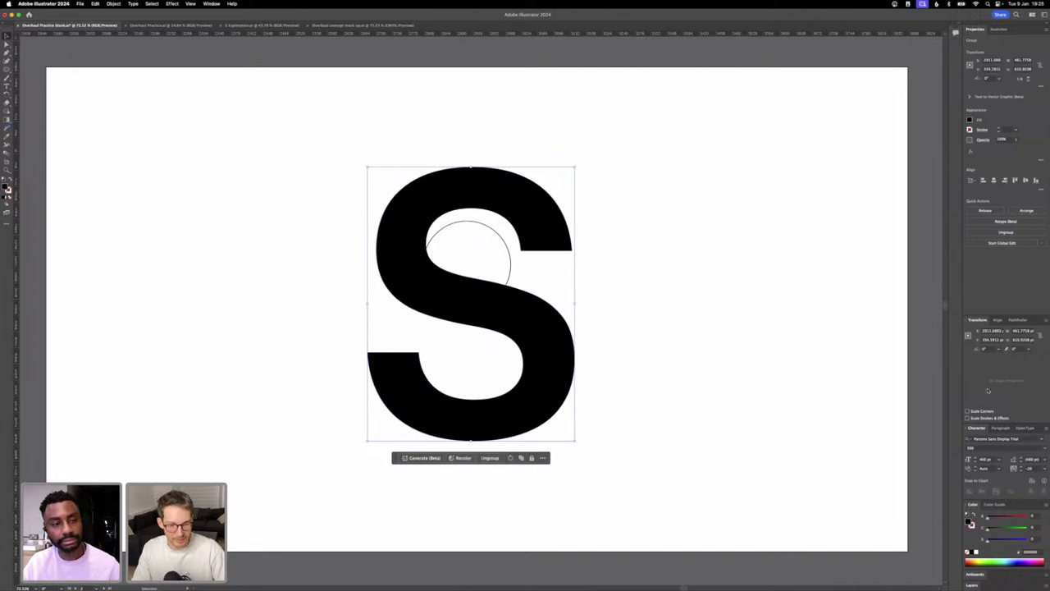
# - Lower the opacity of the large S to 20% so it serves as a faint reference
pyautogui.click(1001, 141)
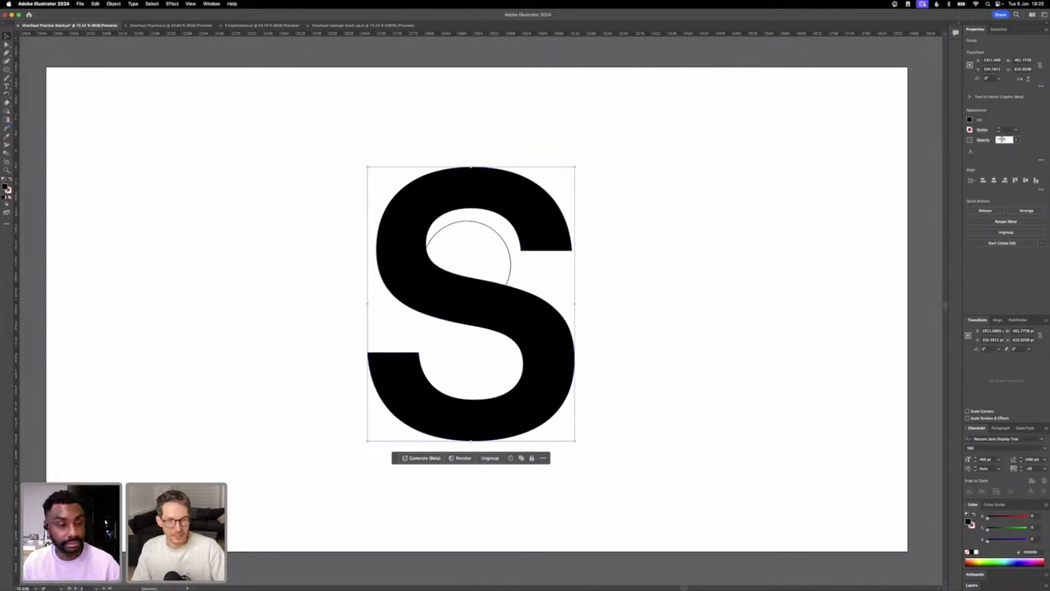
pyautogui.write('60')
pyautogui.press('Return')
pyautogui.hotkey('shift', 'Down')
pyautogui.hotkey('shift', 'Down')
pyautogui.hotkey('shift', 'Down')
pyautogui.hotkey('shift', 'Down')
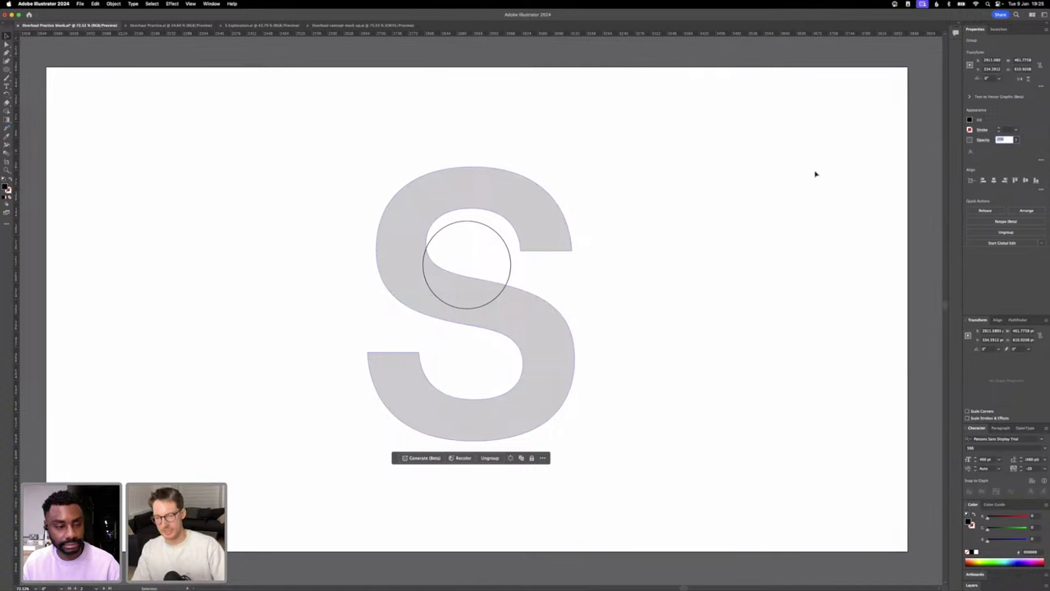
# - Lock the faded S in place on the artboard
pyautogui.click(703, 195)
pyautogui.click(516, 193)
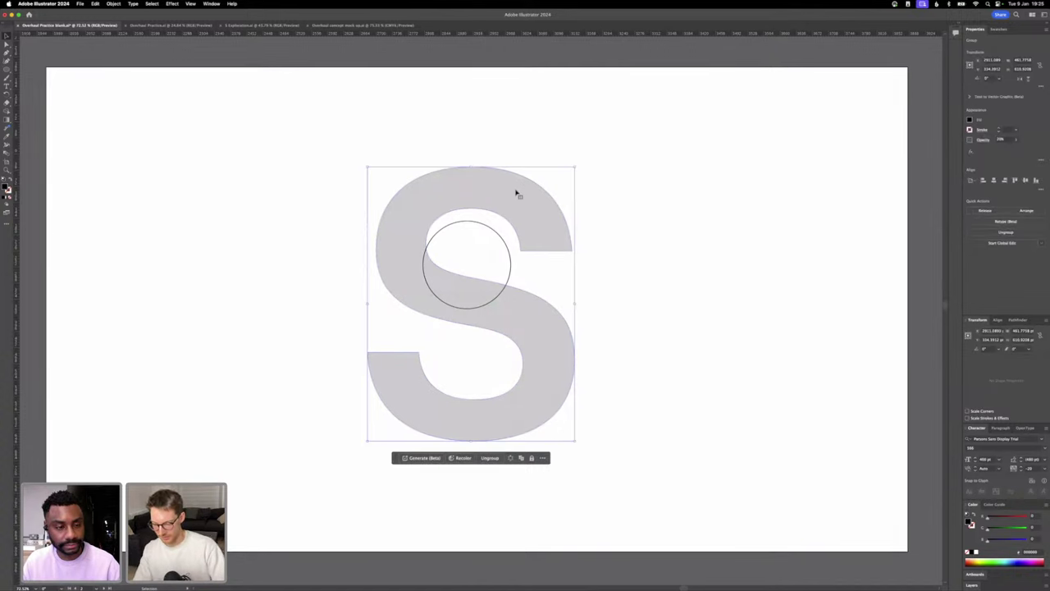
pyautogui.press('super+2')
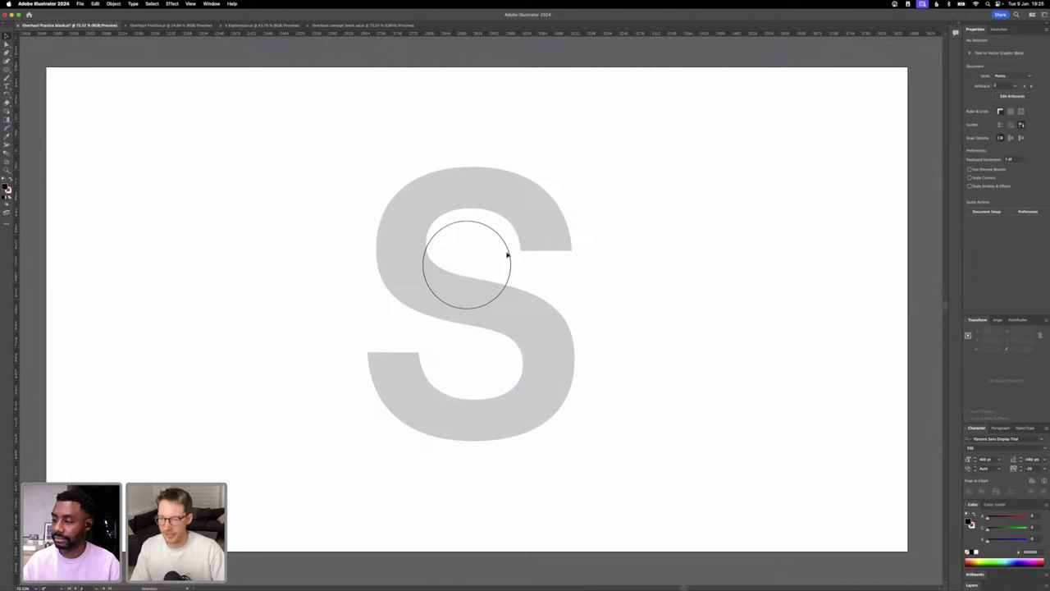
# - Move the circle over the S's upper bowl and stretch it into an ellipse about 321 by 255 pt following the stroke's centre
pyautogui.moveTo(509, 252); pyautogui.dragTo(549, 246)
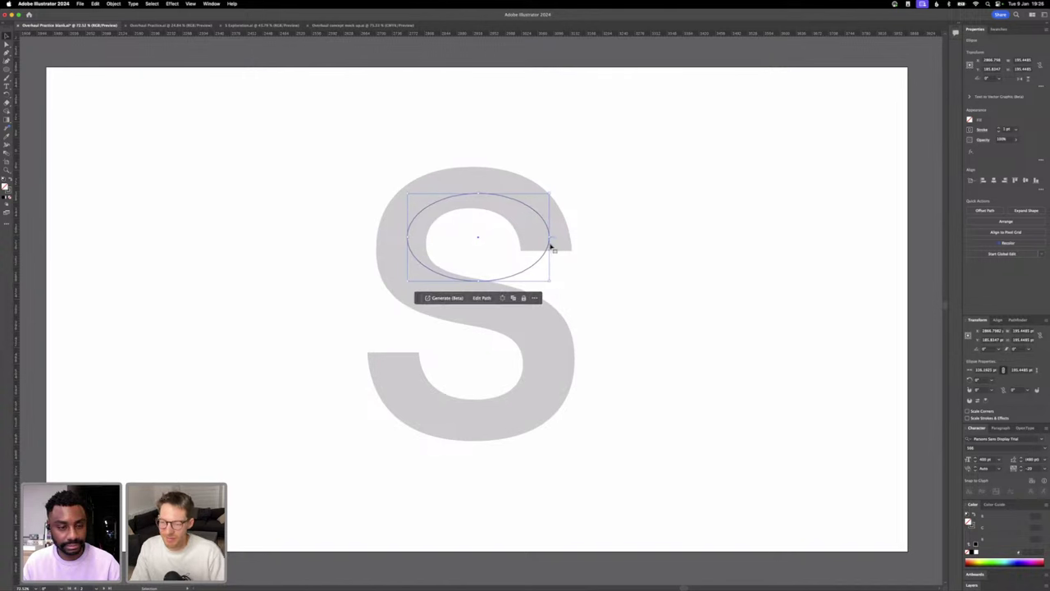
pyautogui.moveTo(481, 280); pyautogui.dragTo(476, 301)
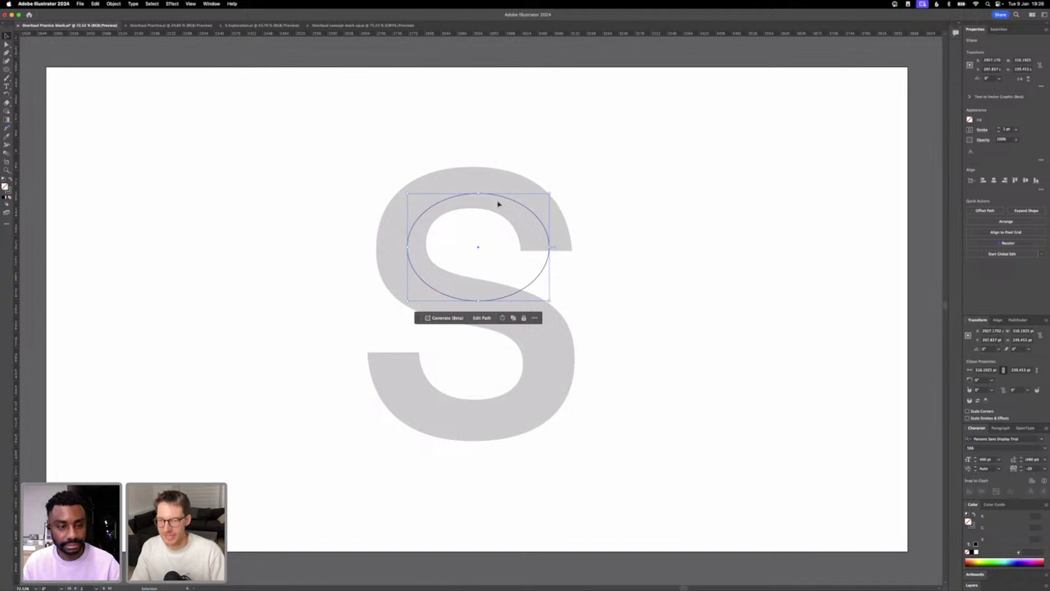
pyautogui.moveTo(478, 191); pyautogui.dragTo(478, 187)
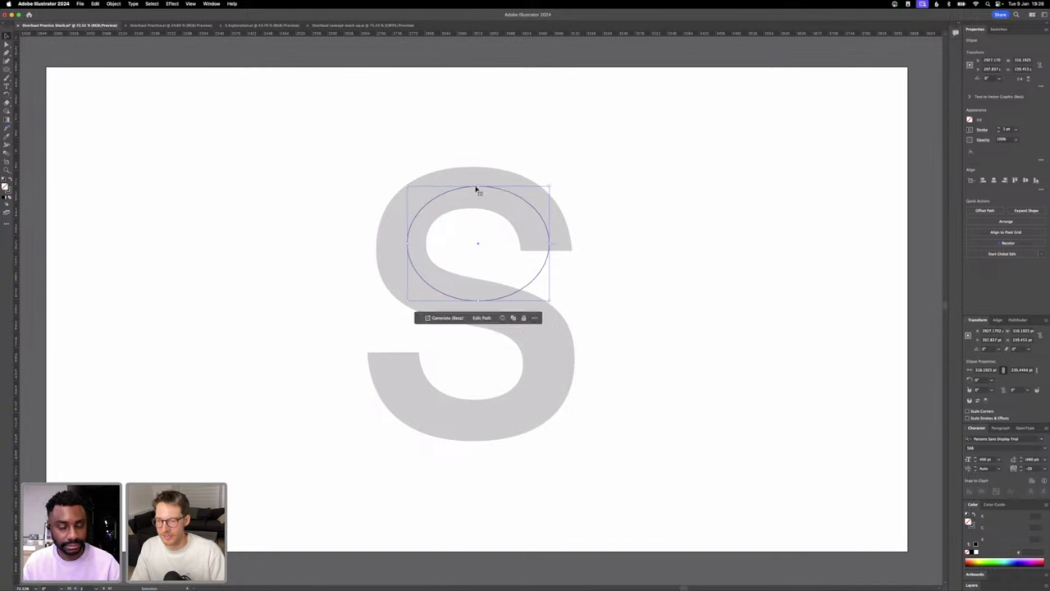
pyautogui.moveTo(407, 243)
pyautogui.mouseDown()
pyautogui.moveTo(392, 244)
pyautogui.moveTo(399, 249)
pyautogui.mouseUp()
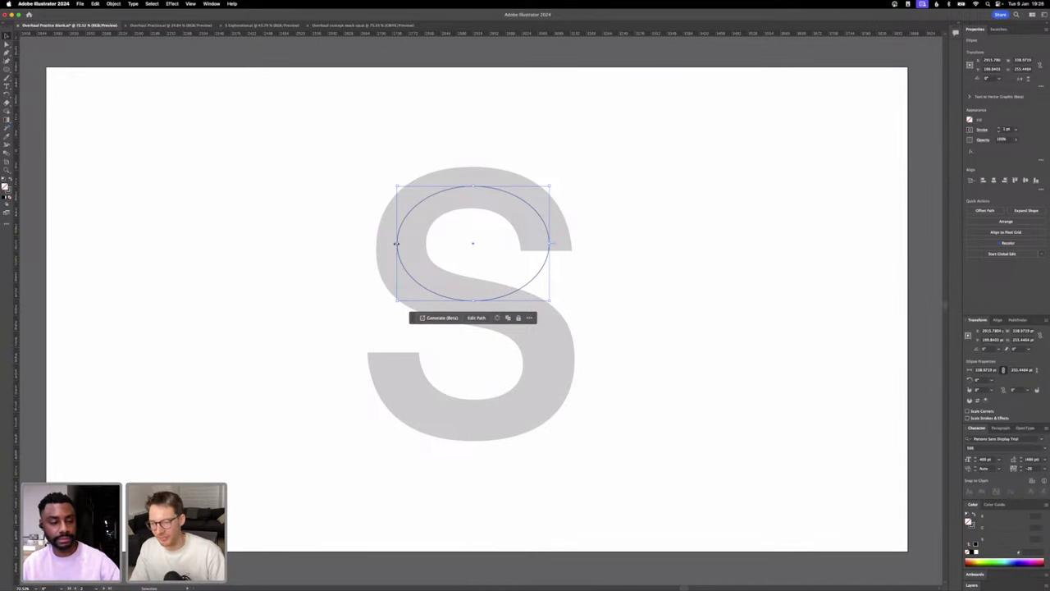
pyautogui.moveTo(397, 243); pyautogui.dragTo(401, 243)
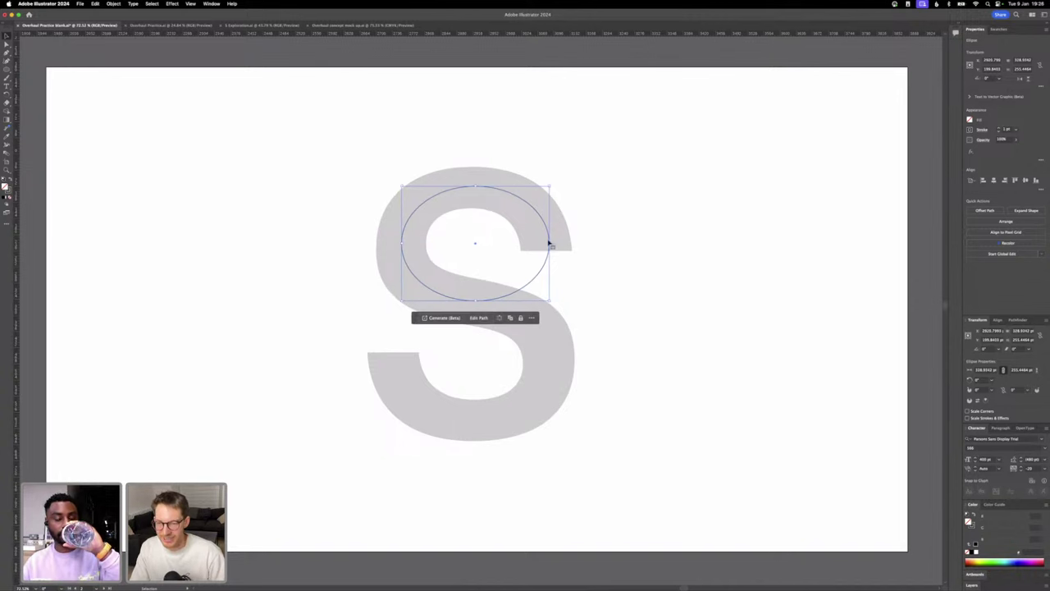
pyautogui.moveTo(549, 242); pyautogui.dragTo(545, 243)
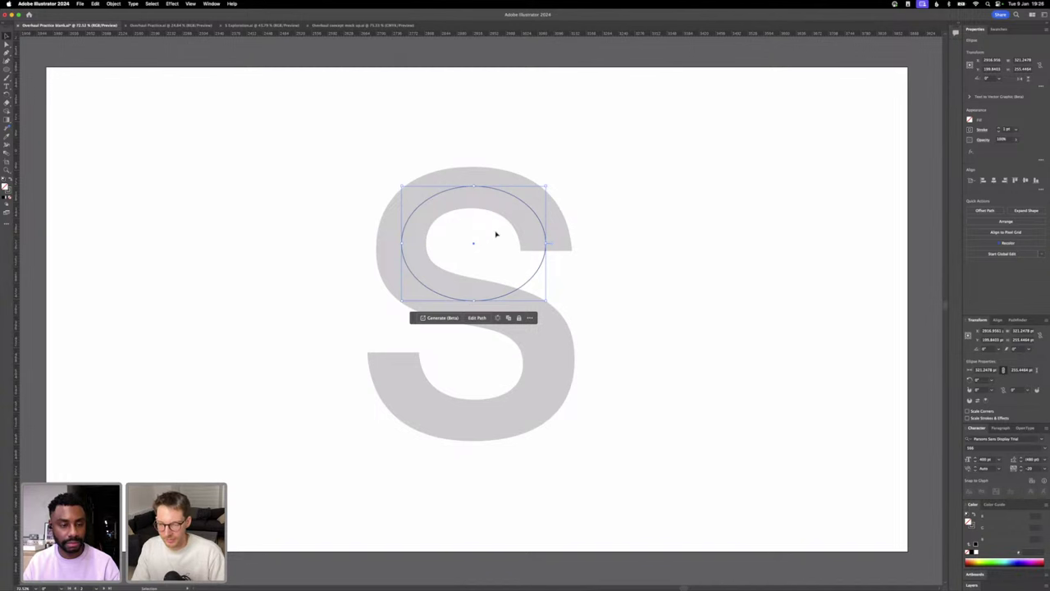
# - Show the guides and place vertical guides at the upper bowl's left edge and at the outer edge of the upper terminal
pyautogui.scroll(-2, 495, 234)
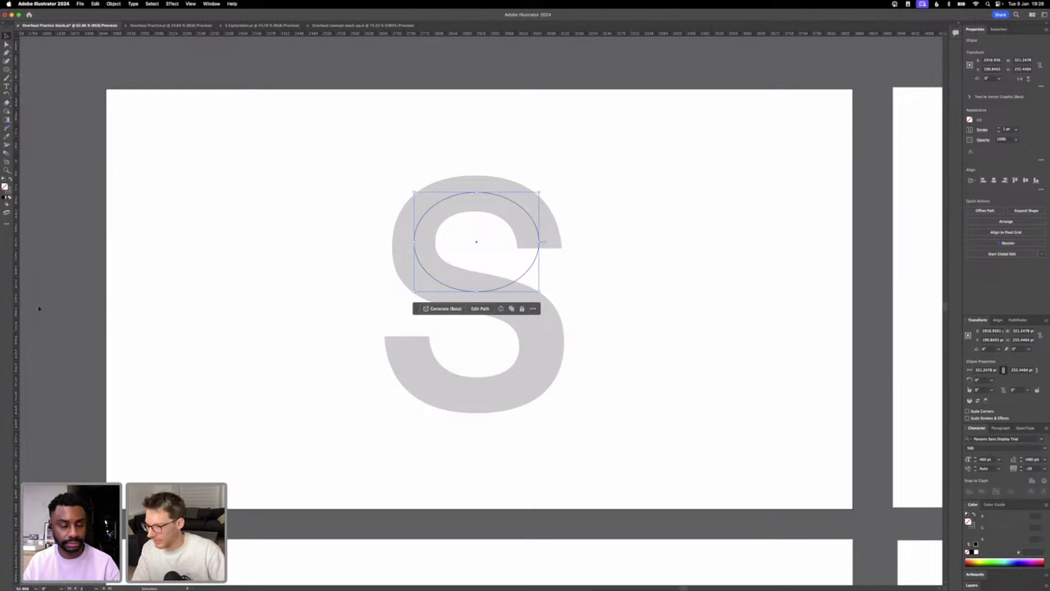
pyautogui.moveTo(16, 322); pyautogui.dragTo(391, 318)
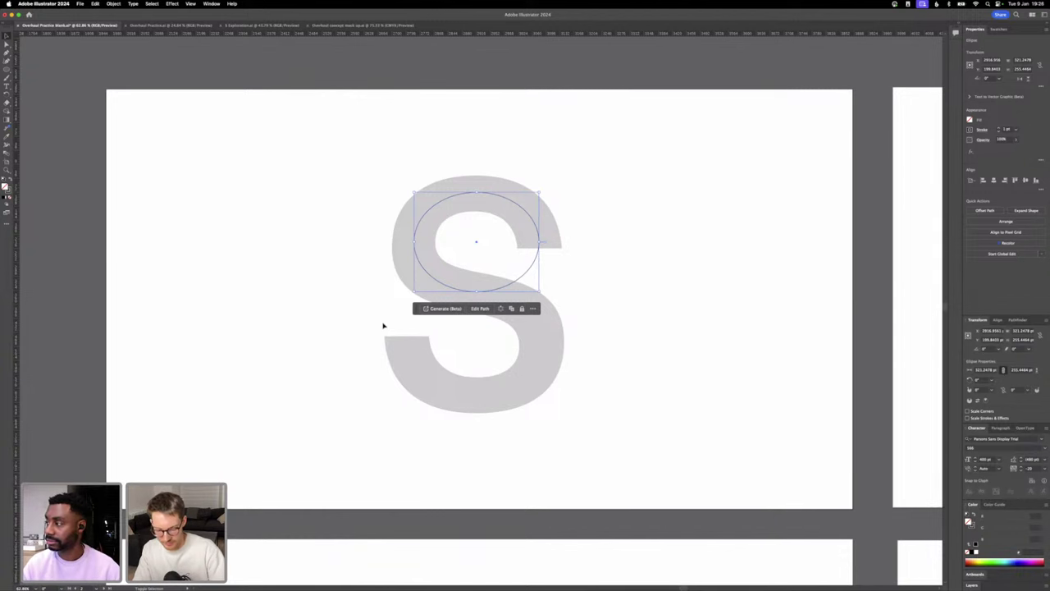
pyautogui.press('super+semicolon')
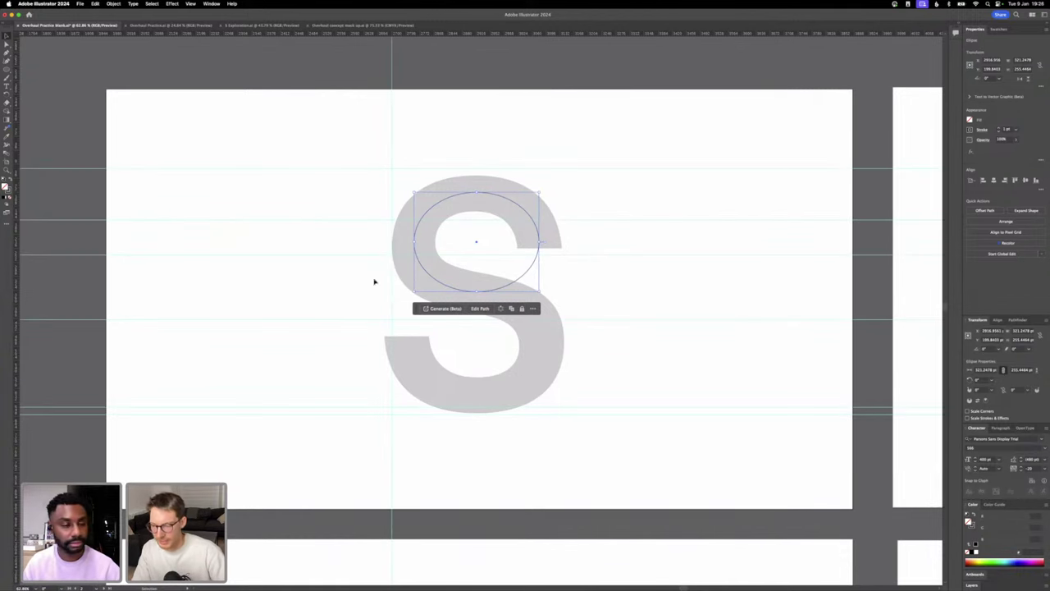
pyautogui.scroll(2, 416, 242)
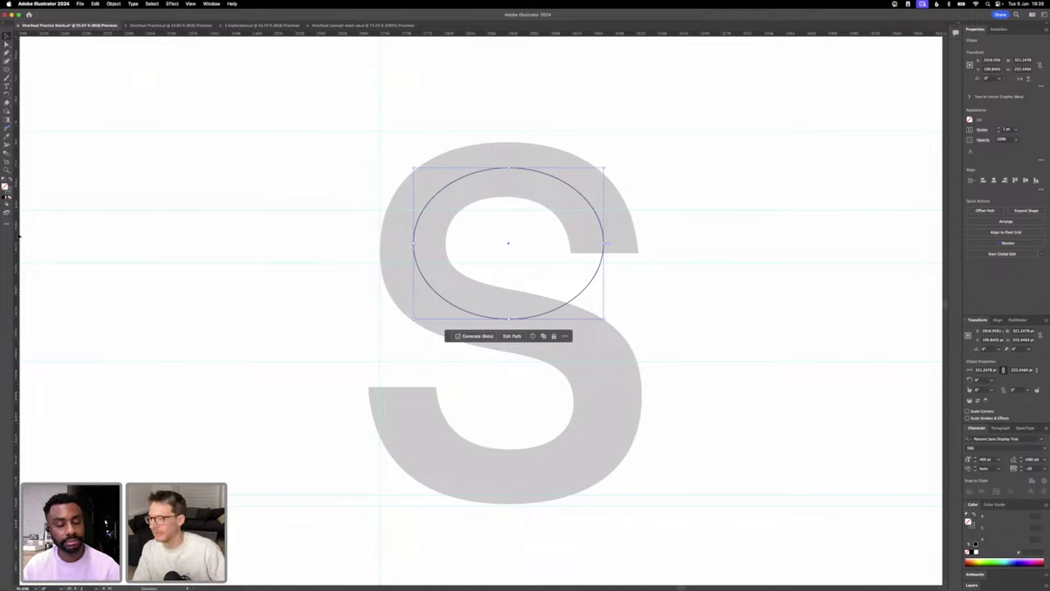
pyautogui.press('a')
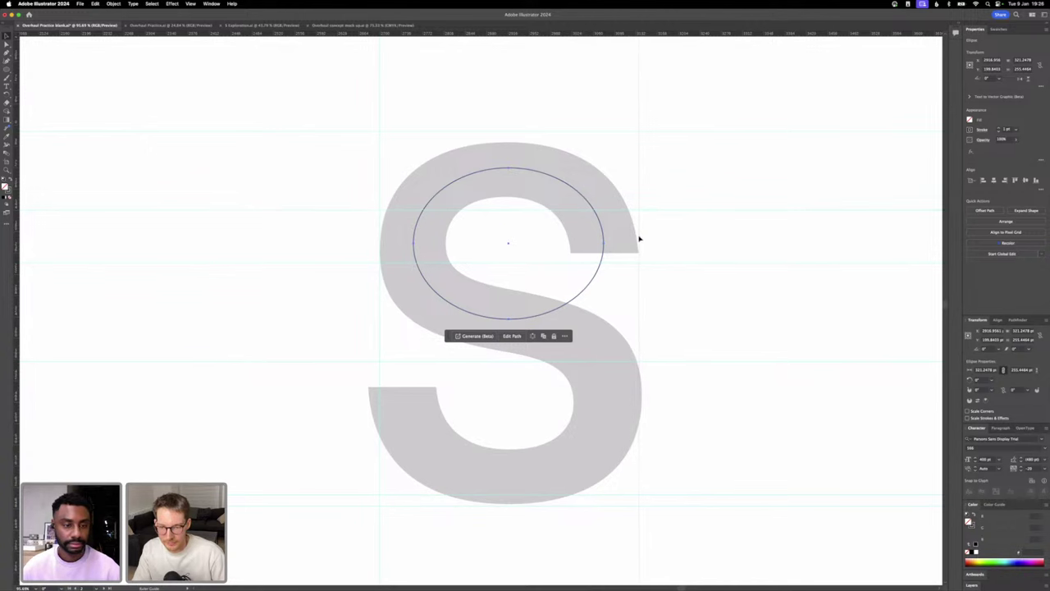
# - Examine the widths of the S's upper and lower bowls against the vertical guides, and hide the guides
pyautogui.scroll(3, 633, 279)
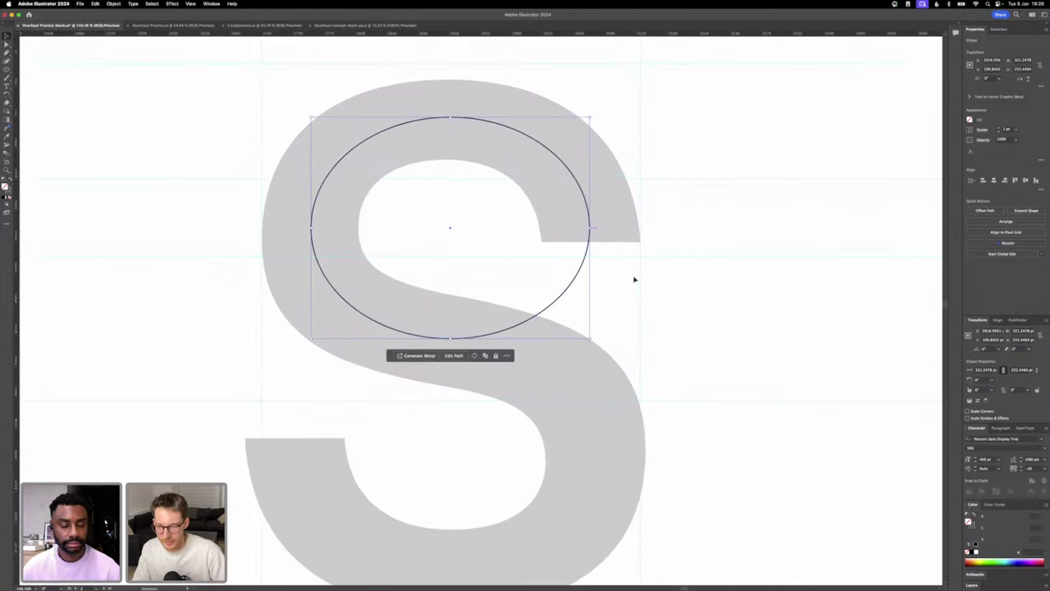
pyautogui.scroll(3, 633, 279)
pyautogui.scroll(-1, 633, 279)
pyautogui.scroll(5, 629, 435)
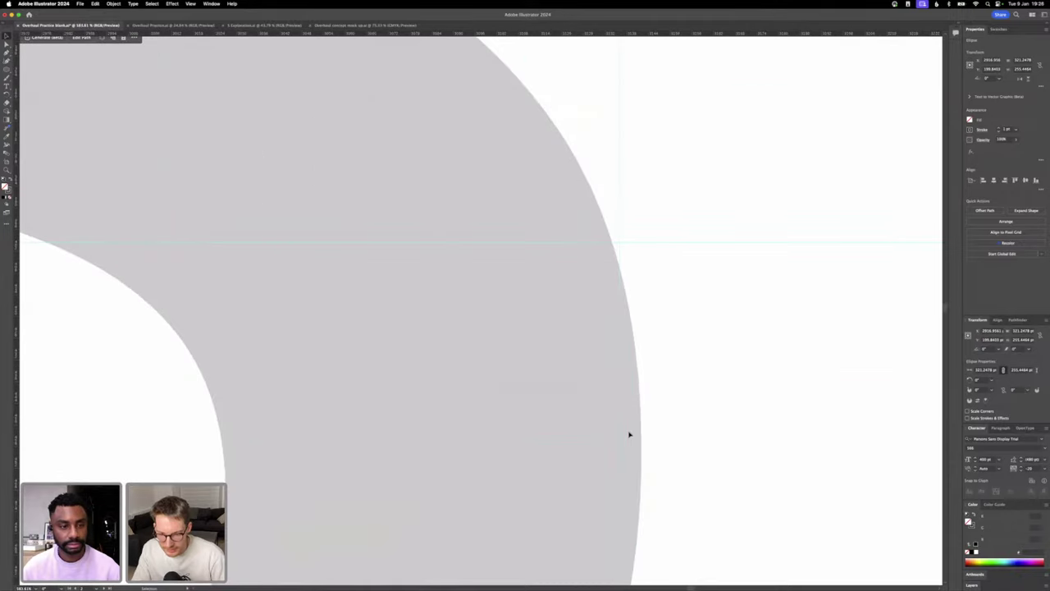
pyautogui.scroll(-5, 624, 418)
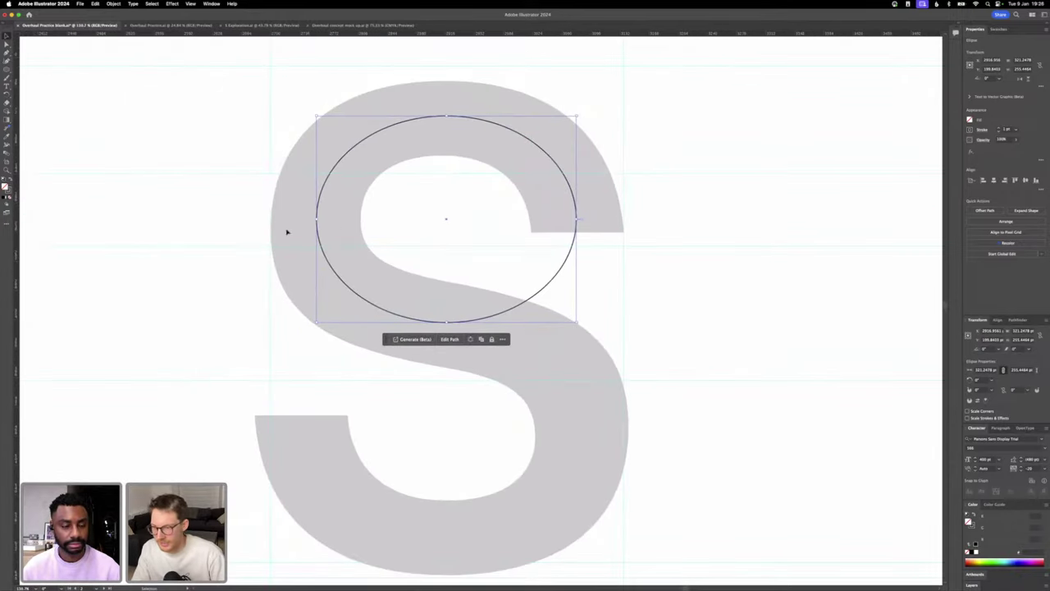
pyautogui.scroll(-5, 429, 200)
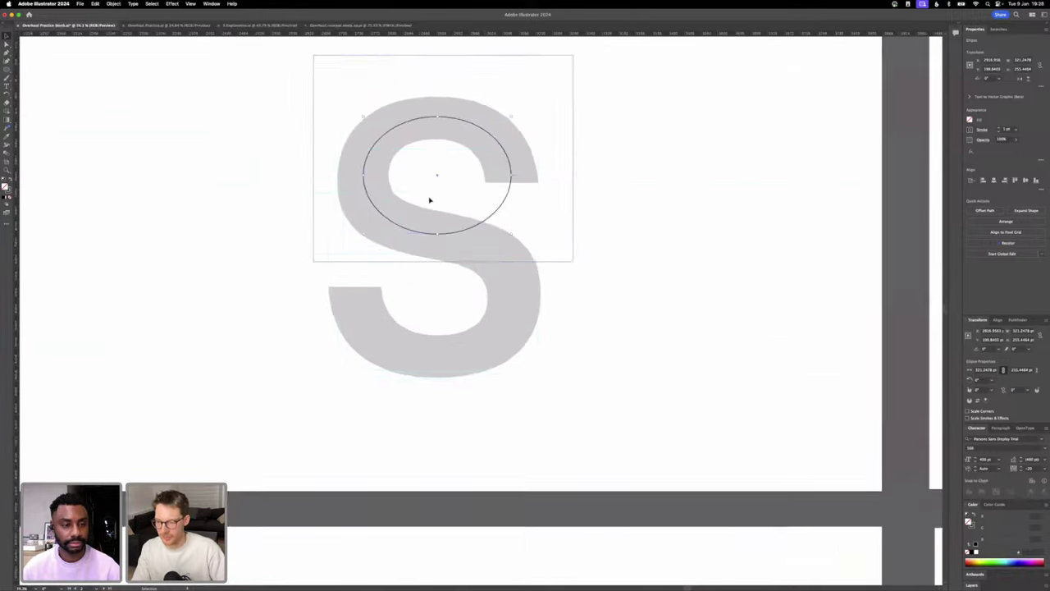
pyautogui.scroll(2, 428, 201)
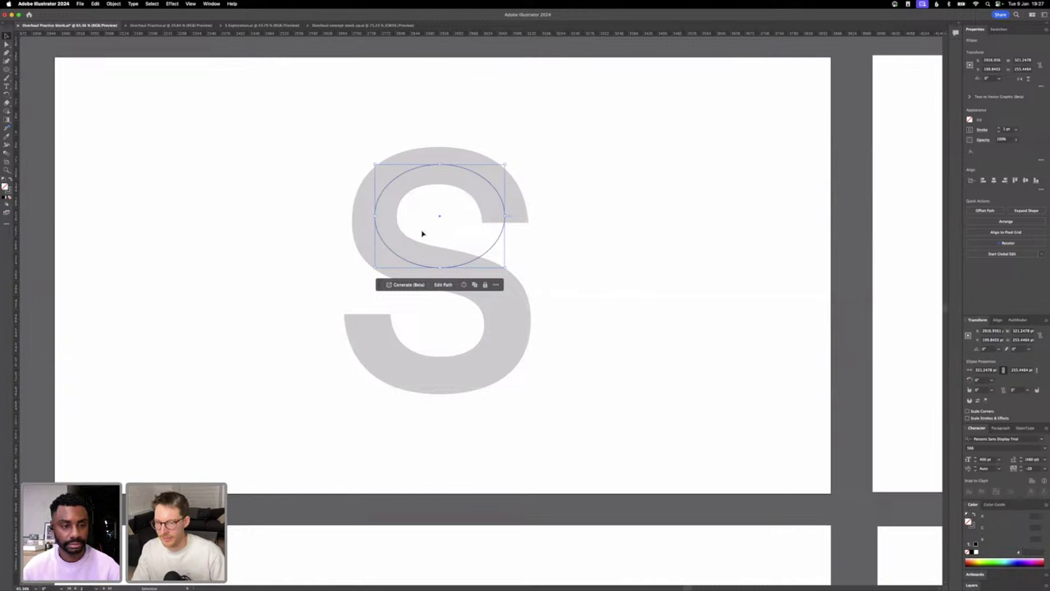
# - Duplicate the ellipse straight down onto the S's lower bowl and enlarge the copy to about 360 by 261 pt, touching the upper ellipse
pyautogui.moveTo(387, 243); pyautogui.dragTo(379, 356)
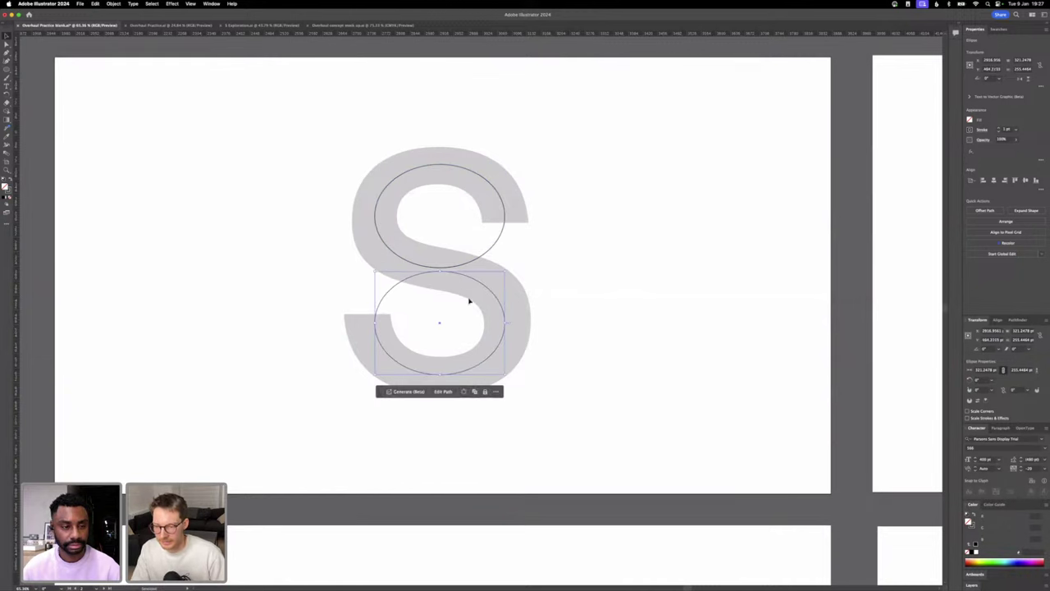
pyautogui.moveTo(505, 272); pyautogui.dragTo(512, 269)
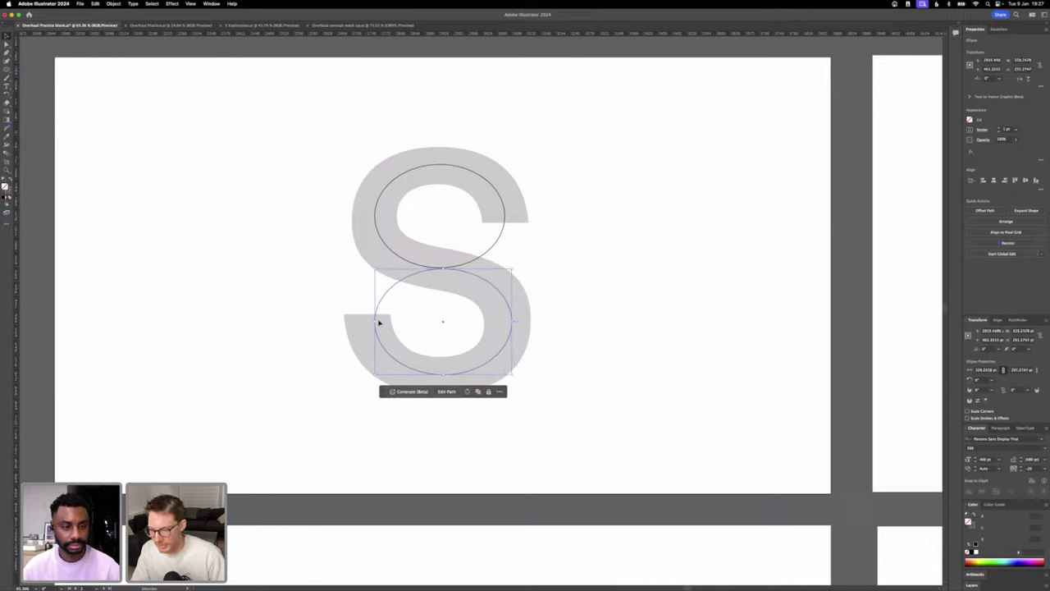
pyautogui.moveTo(376, 322); pyautogui.dragTo(365, 321)
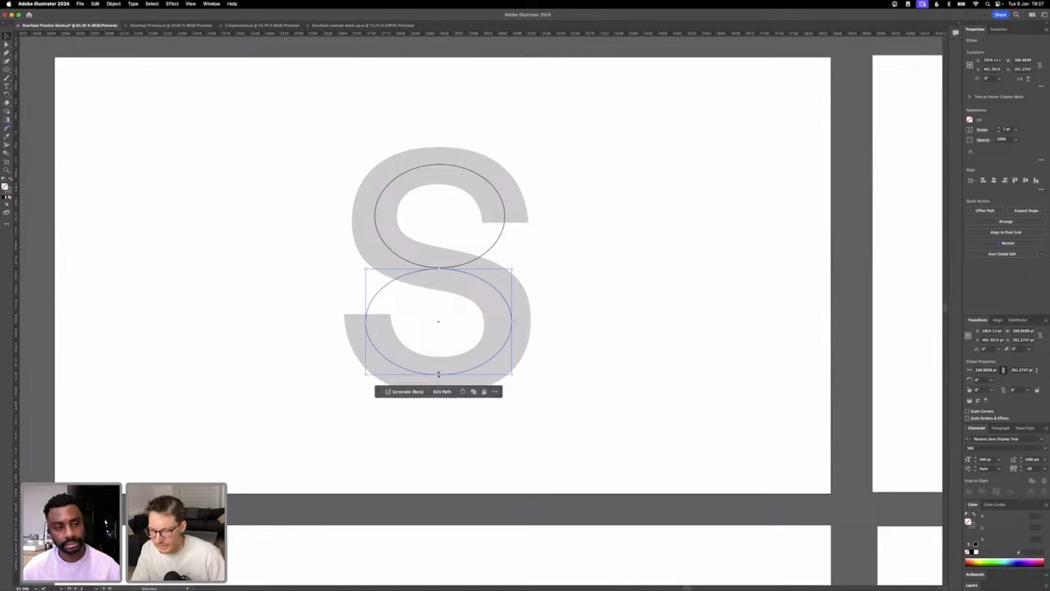
pyautogui.click(591, 337)
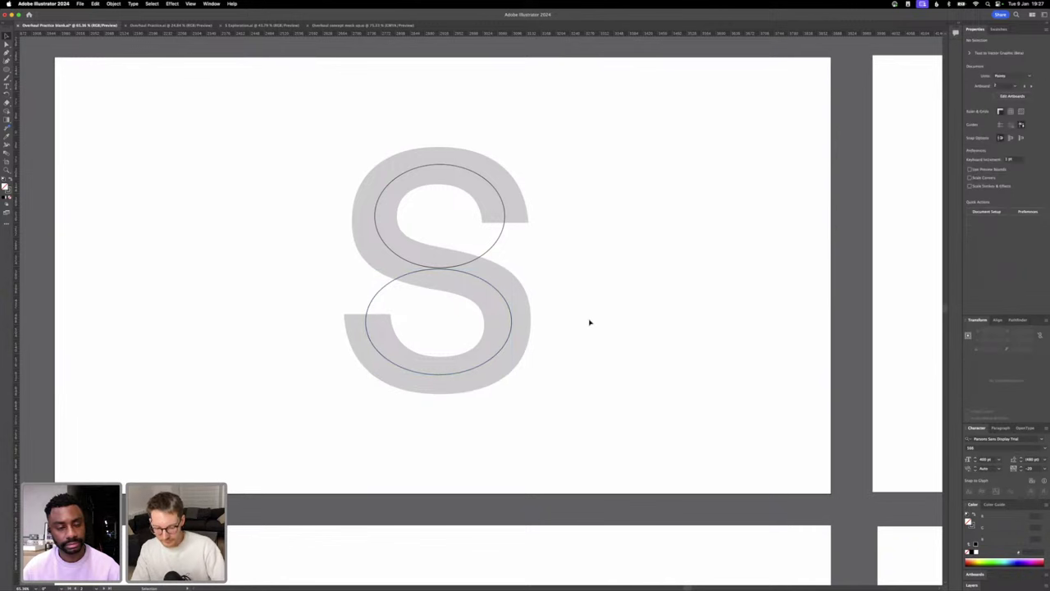
# - Draw a straight diagonal line along the S's spine through the point where the ellipses meet, and shift it slightly upward
pyautogui.press('p')
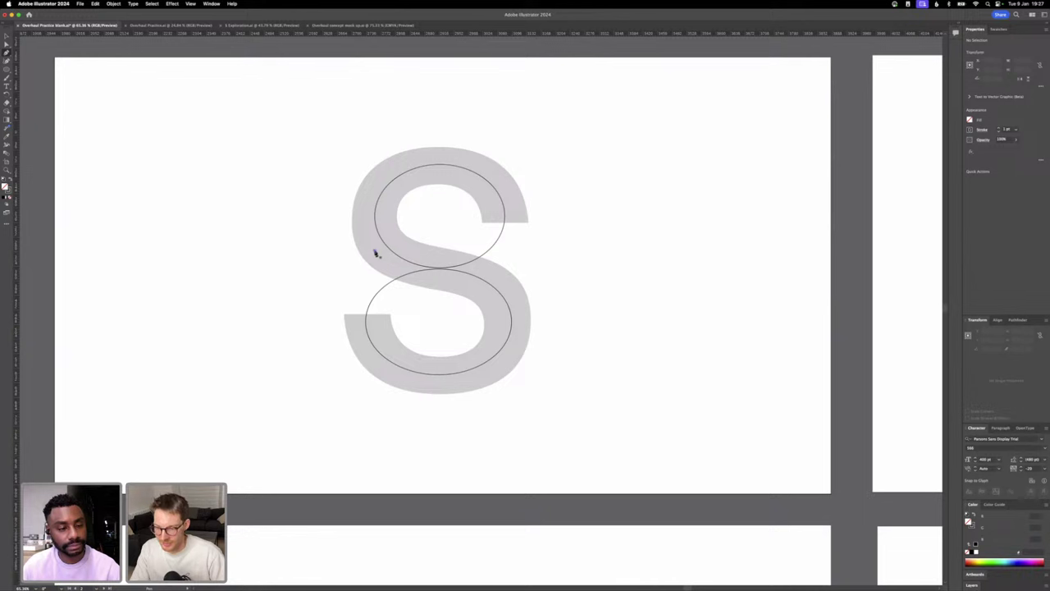
pyautogui.click(375, 253)
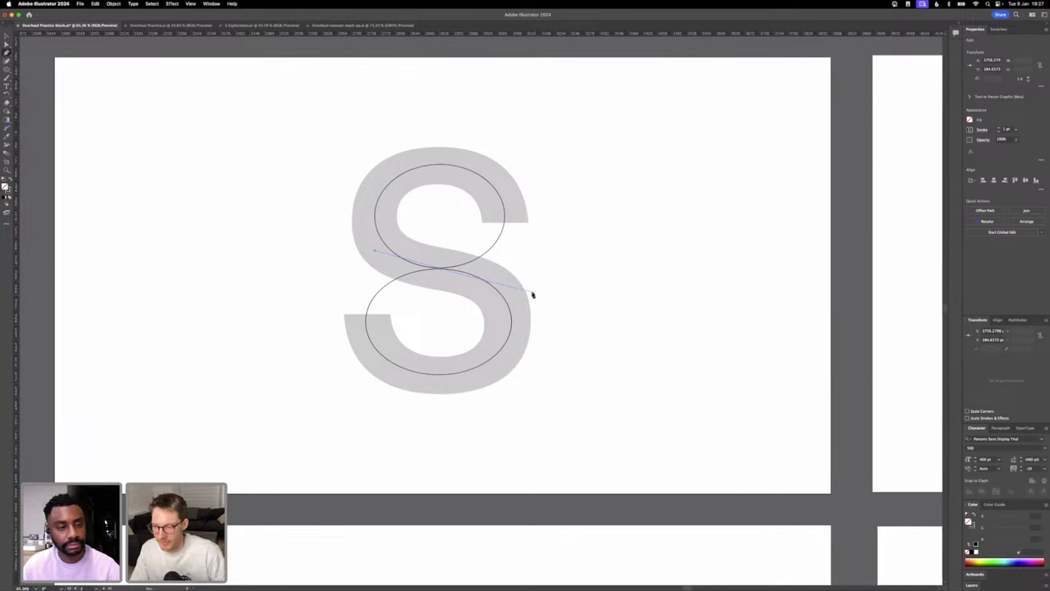
pyautogui.click(532, 292)
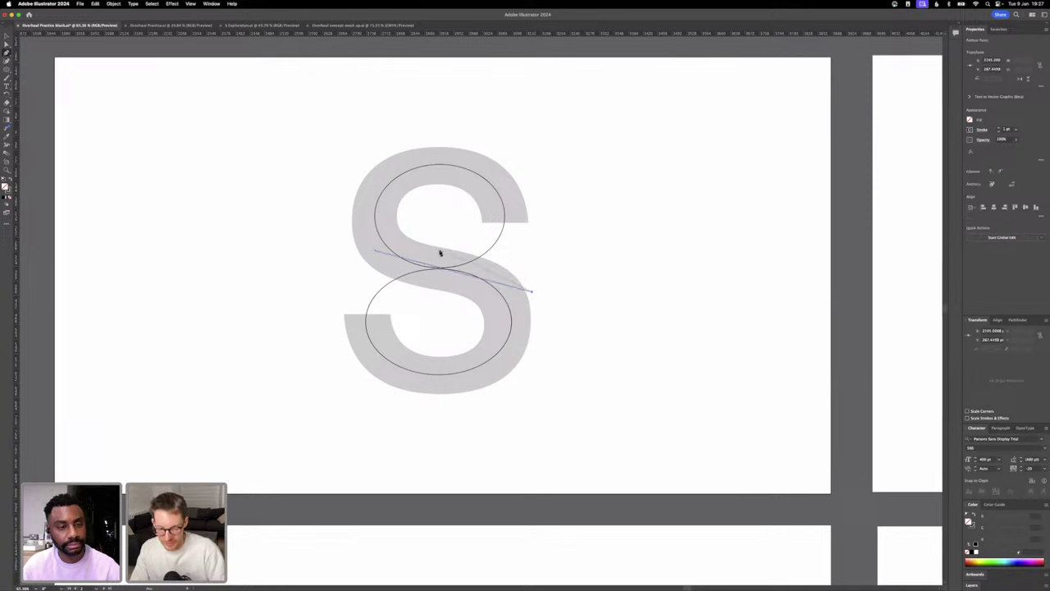
pyautogui.click(6, 45)
pyautogui.click(7, 37)
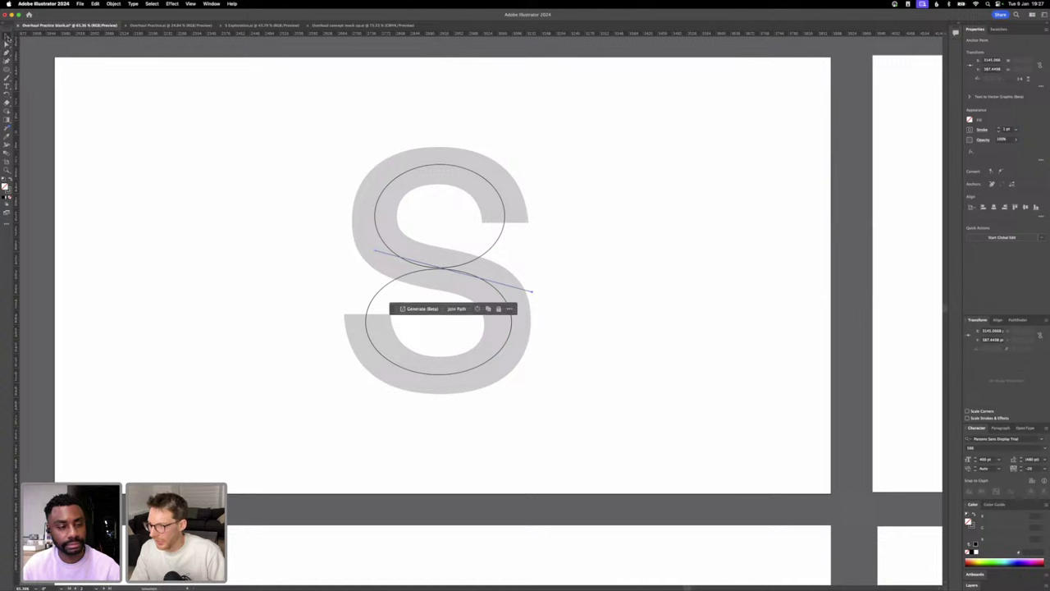
pyautogui.click(503, 284)
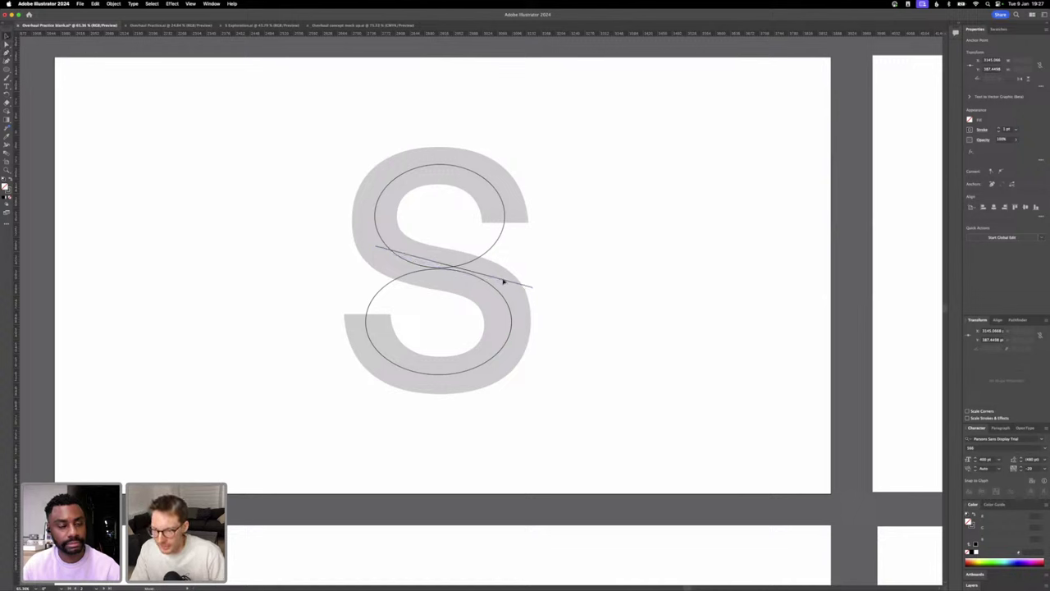
# - Shift the diagonal spine line slightly down and set its stroke colour to red, FF0000
pyautogui.moveTo(502, 280)
pyautogui.mouseDown()
pyautogui.moveTo(508, 268)
pyautogui.moveTo(543, 274)
pyautogui.moveTo(506, 277)
pyautogui.moveTo(504, 289)
pyautogui.mouseUp()
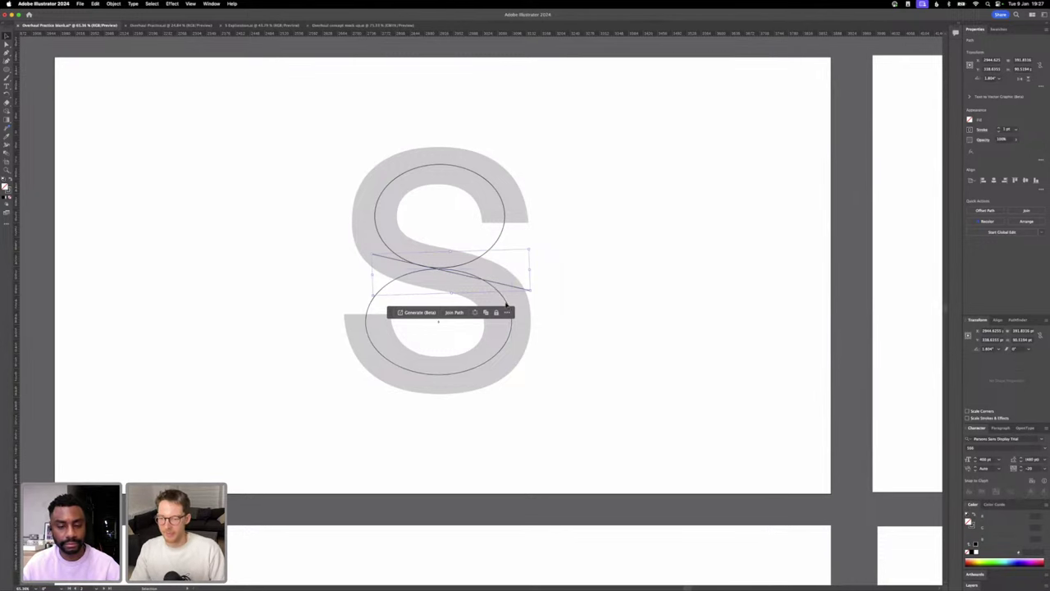
pyautogui.scroll(3, 508, 303)
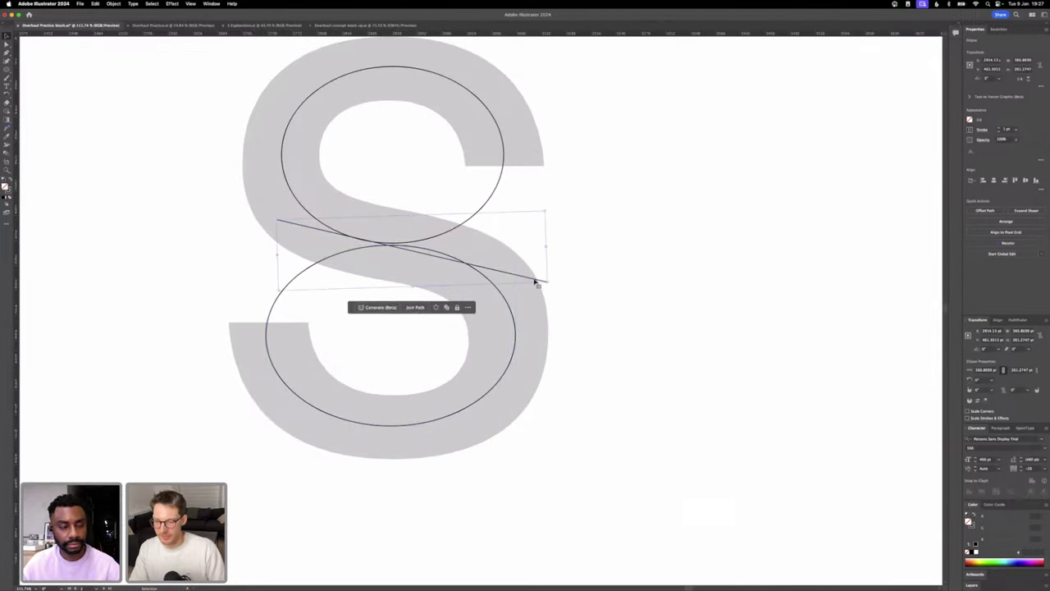
pyautogui.click(537, 283)
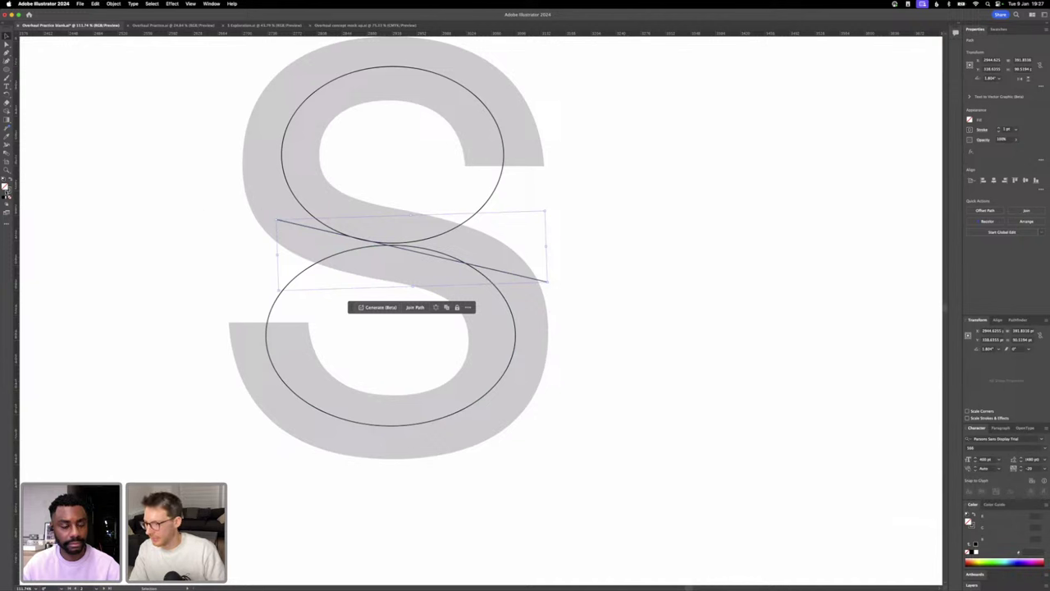
pyautogui.doubleClick(7, 192)
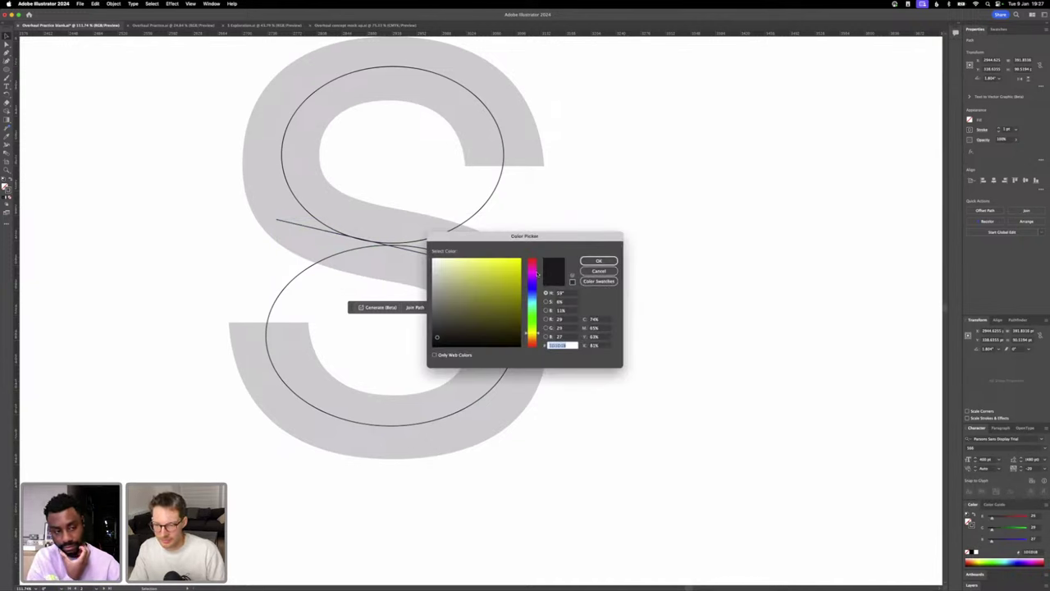
pyautogui.write('FF0000')
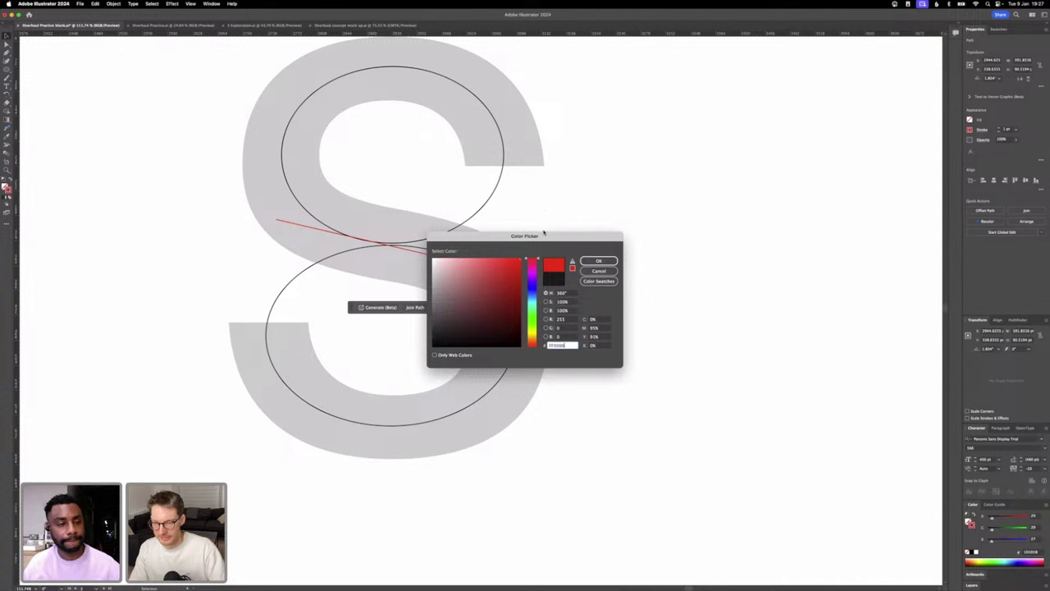
pyautogui.press('Return')
pyautogui.click(557, 238)
# - Set the upper ellipse's stroke colour to a fully saturated violet-blue
pyautogui.click(496, 197)
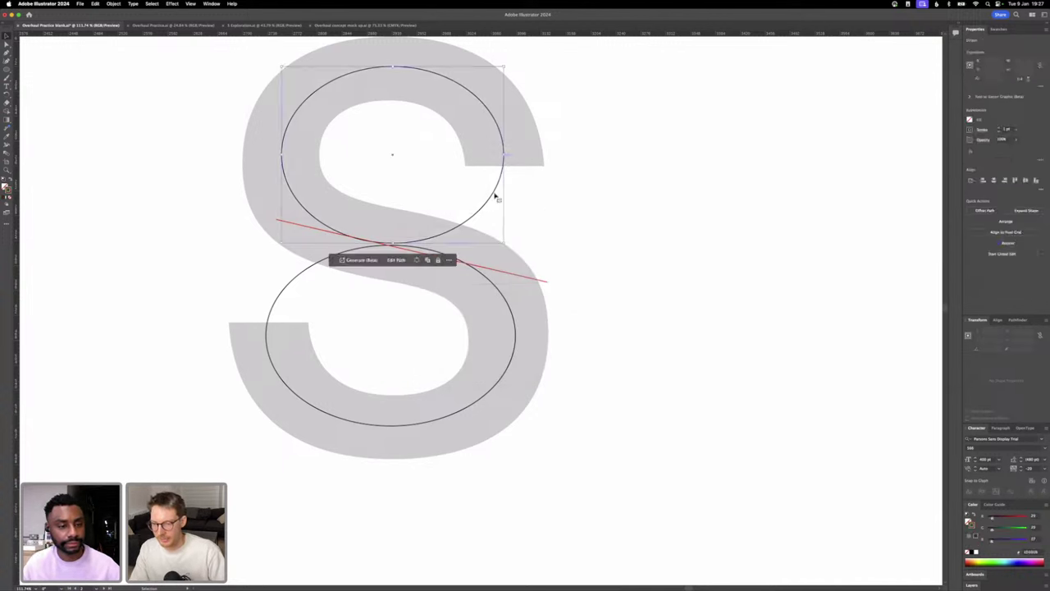
pyautogui.doubleClick(6, 189)
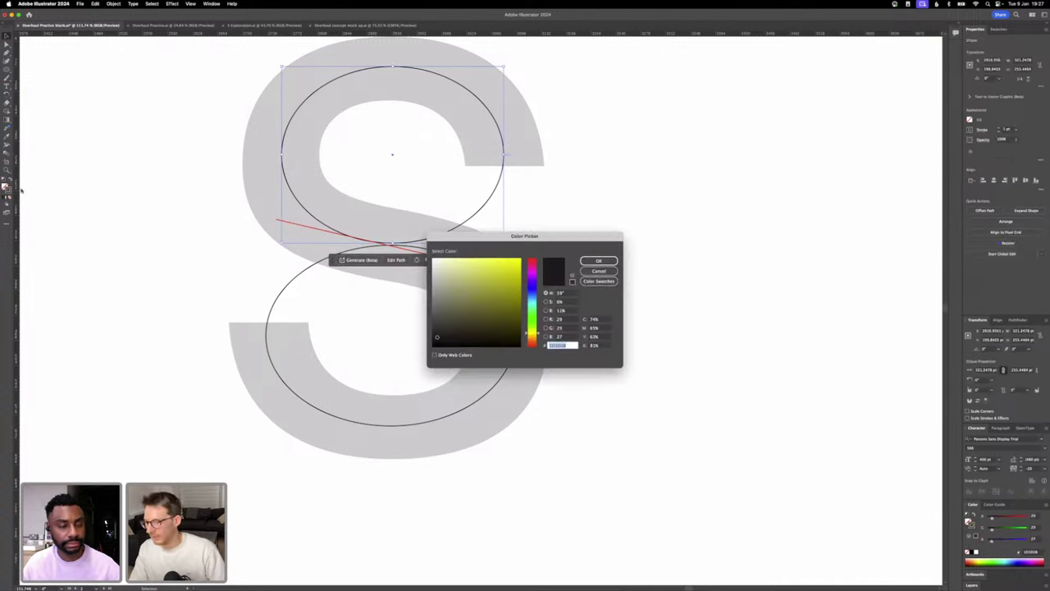
pyautogui.click(536, 285)
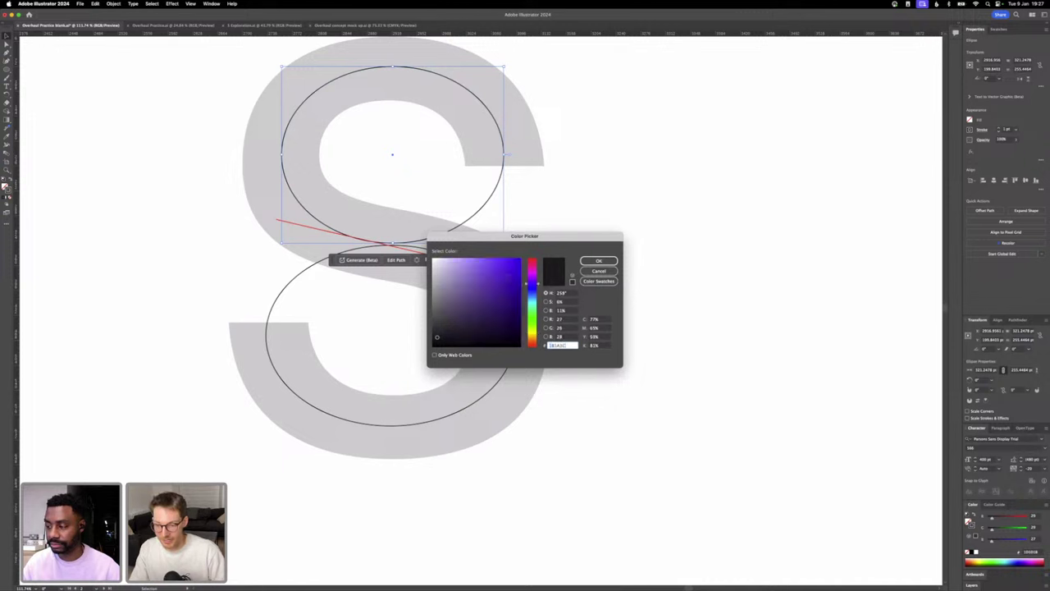
pyautogui.moveTo(508, 275); pyautogui.dragTo(540, 240)
pyautogui.click(598, 260)
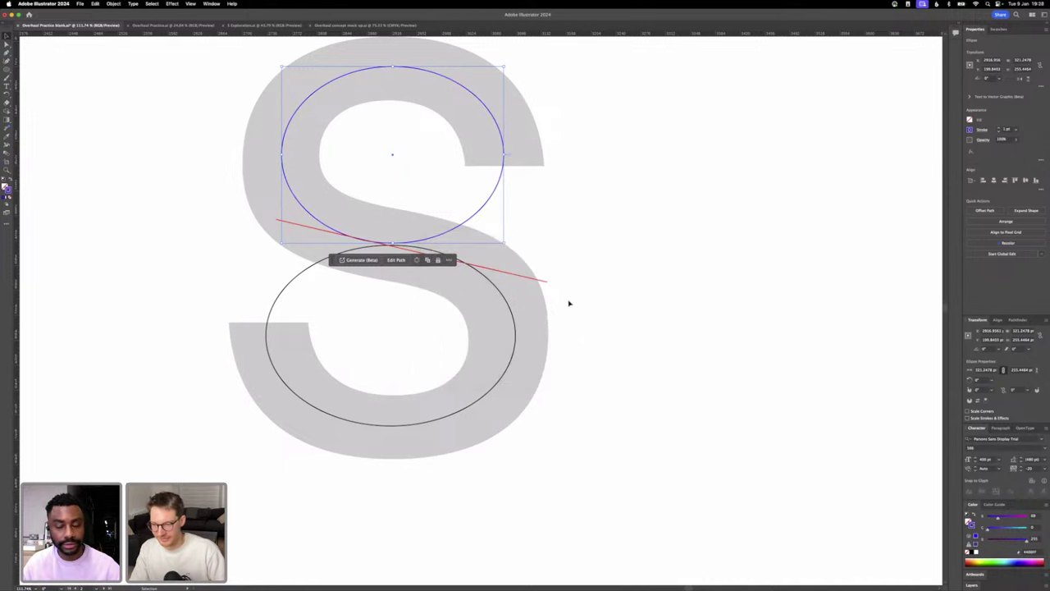
# - Set the lower ellipse's stroke colour to a fully saturated blue to match the upper ellipse
pyautogui.click(507, 310)
pyautogui.click(515, 312)
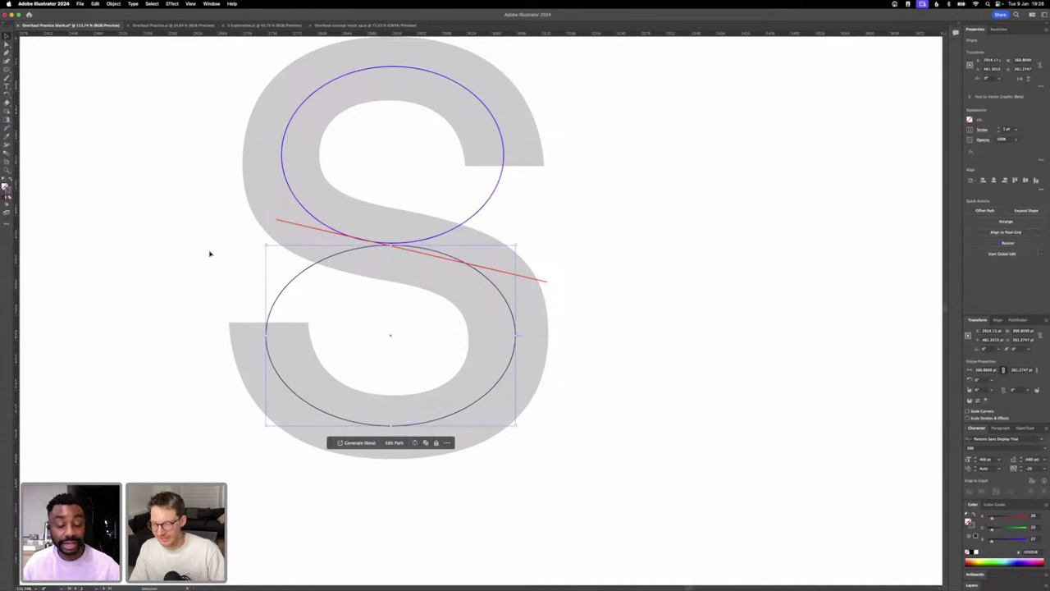
pyautogui.doubleClick(8, 190)
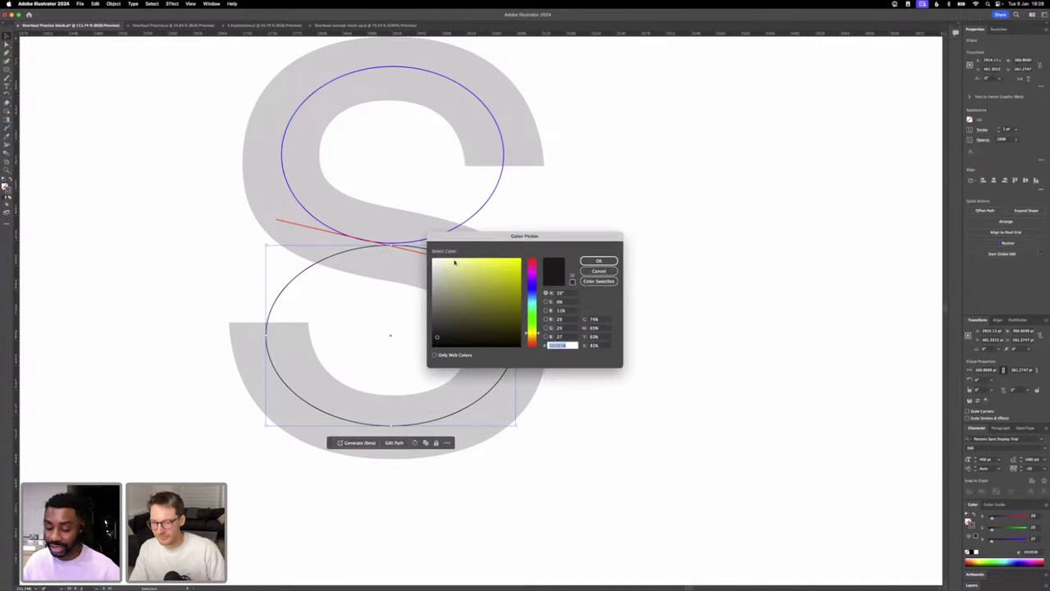
pyautogui.click(531, 293)
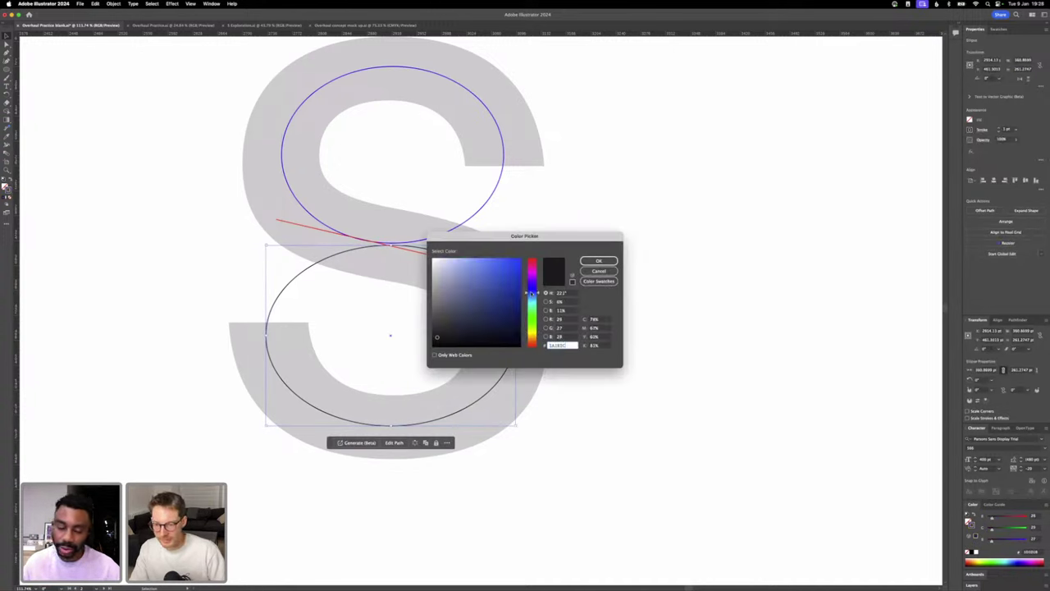
pyautogui.moveTo(531, 293); pyautogui.dragTo(531, 287)
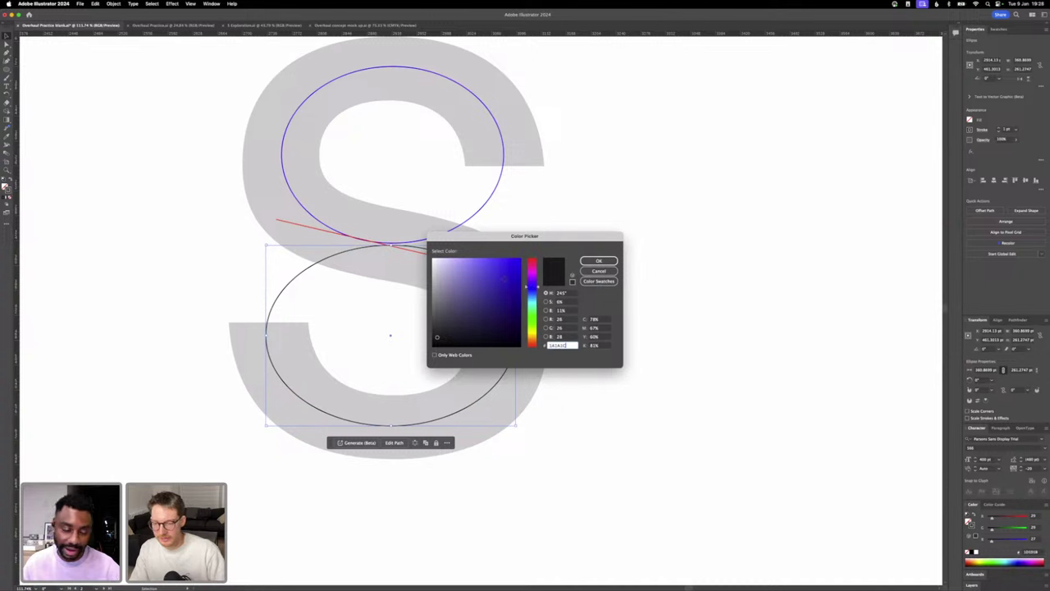
pyautogui.click(597, 260)
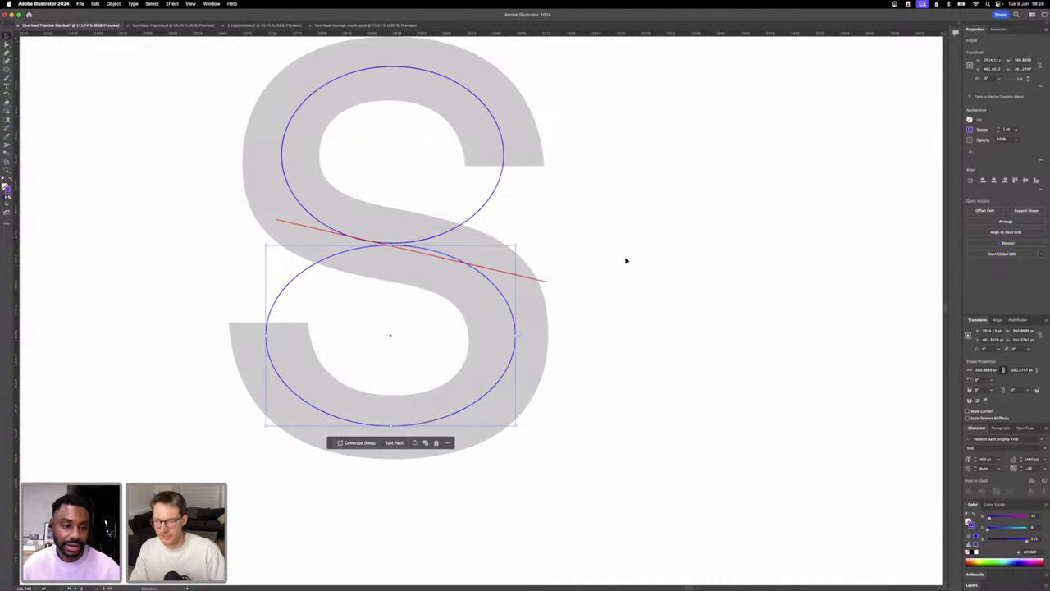
pyautogui.click(615, 260)
# - Move the red spine line slightly up and left so it crosses the point where the two ellipses meet
pyautogui.click(497, 288)
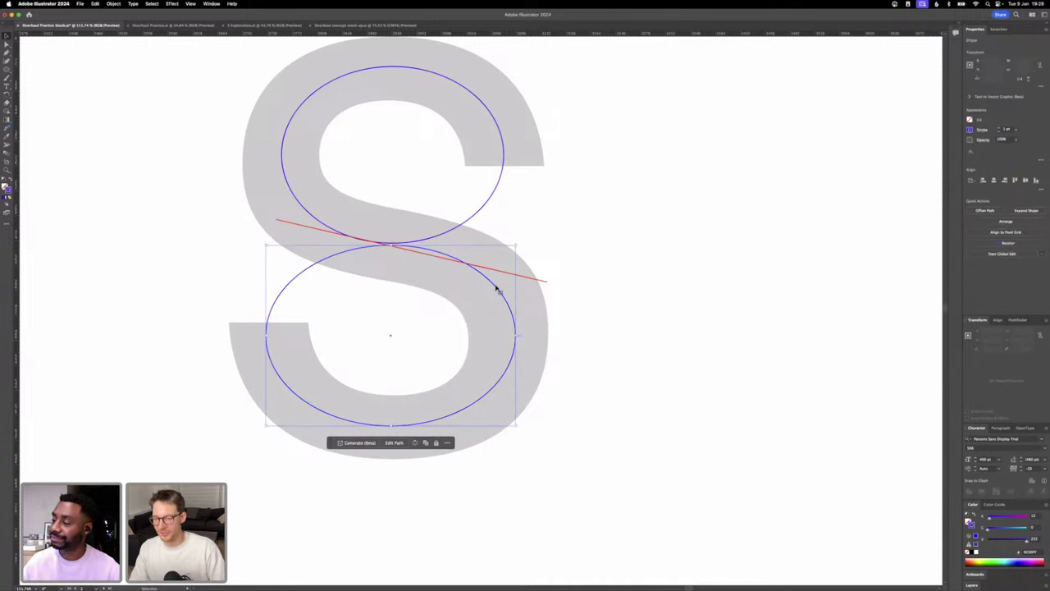
pyautogui.click(530, 280)
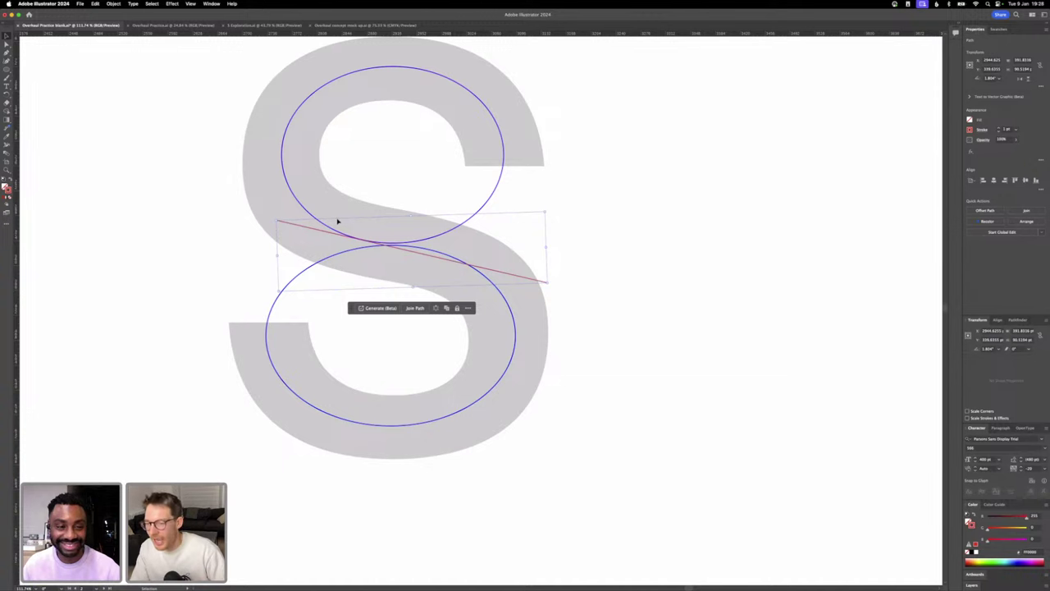
pyautogui.scroll(3, 327, 216)
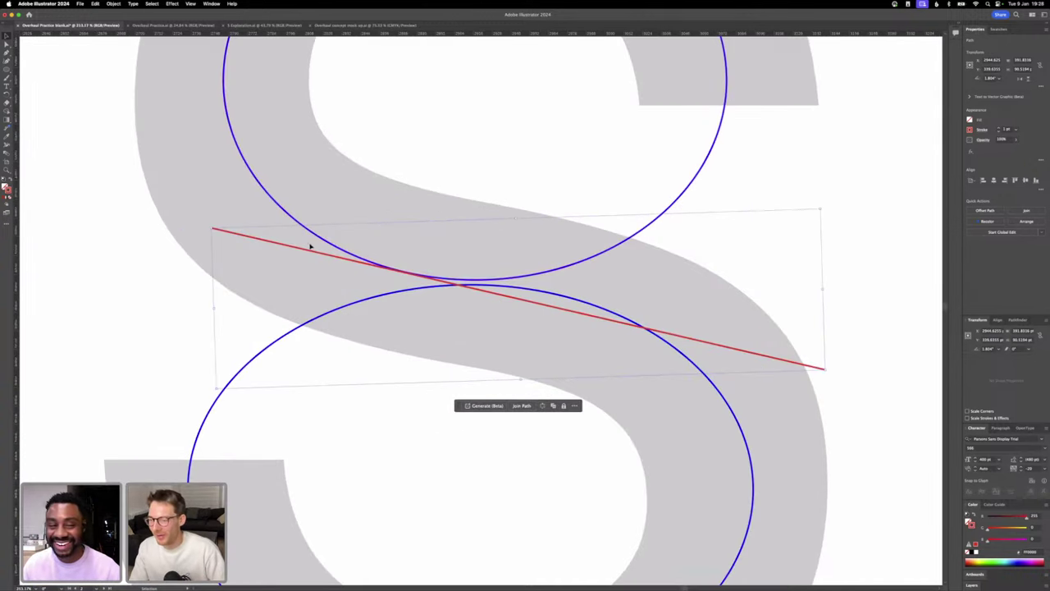
pyautogui.moveTo(305, 251); pyautogui.dragTo(300, 239)
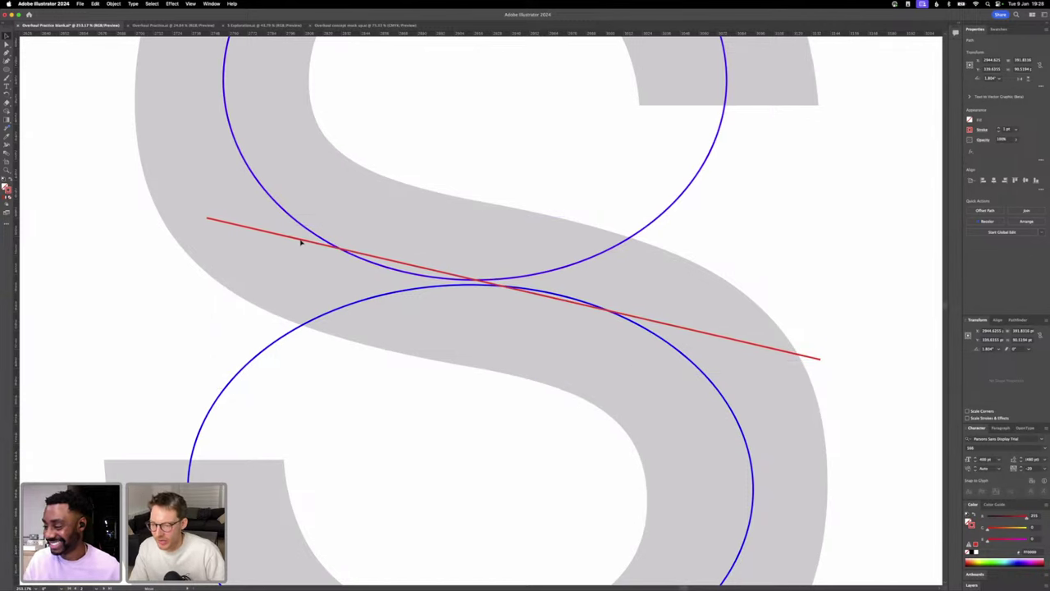
# - Cut the upper ellipse with the Scissors tool on its lower-left curve and at its right anchor point
pyautogui.click(258, 176)
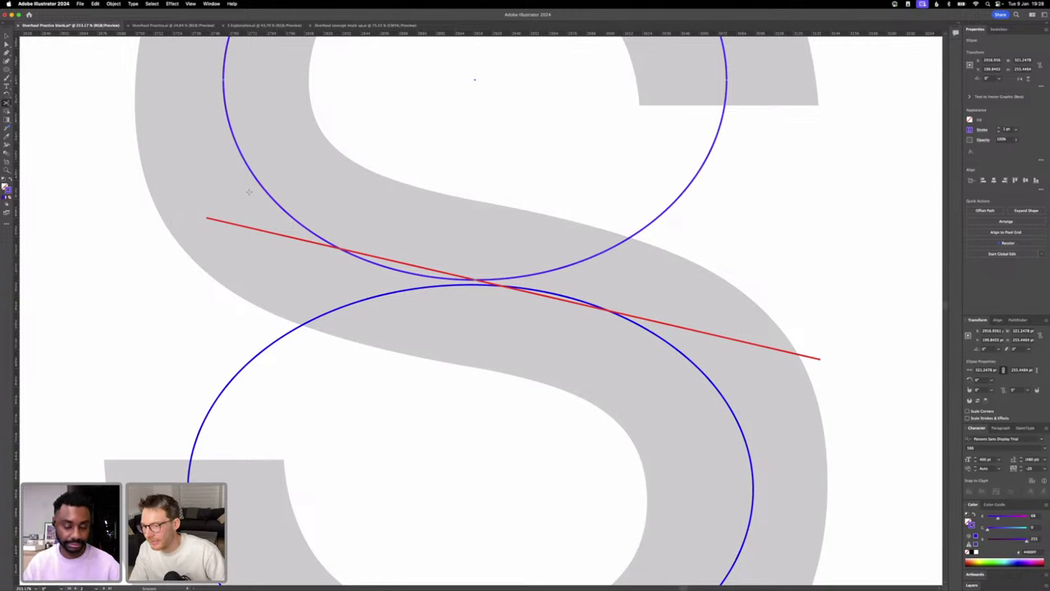
pyautogui.scroll(10, 249, 191)
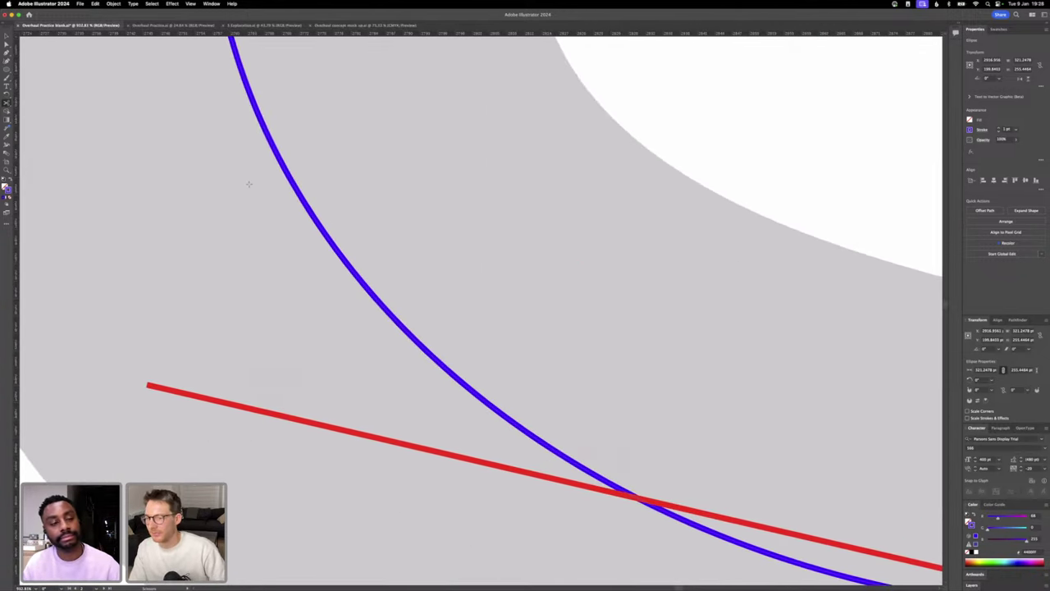
pyautogui.scroll(-6, 248, 184)
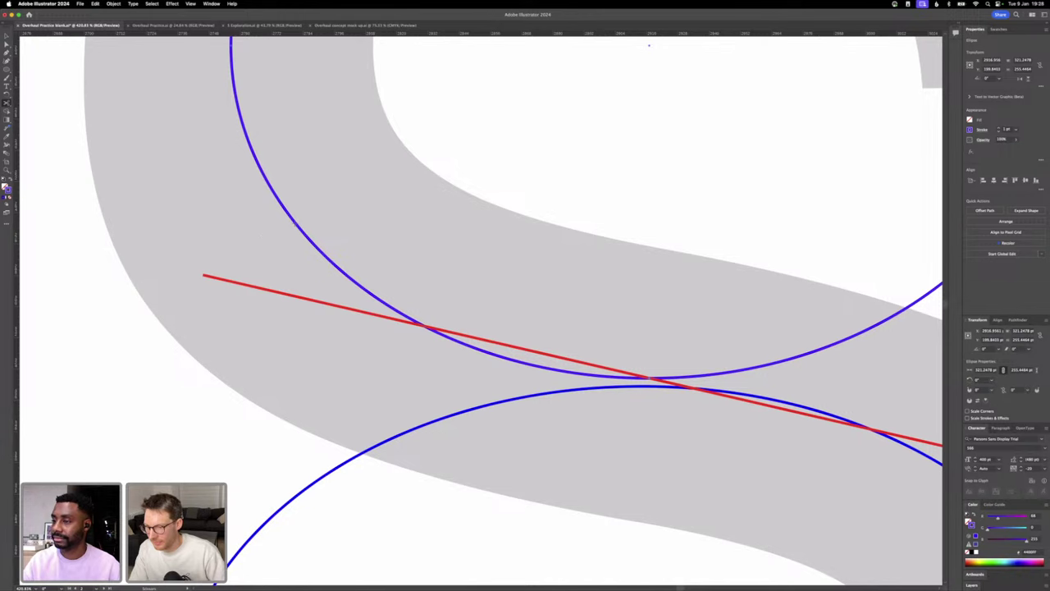
pyautogui.click(295, 222)
pyautogui.scroll(-6, 304, 222)
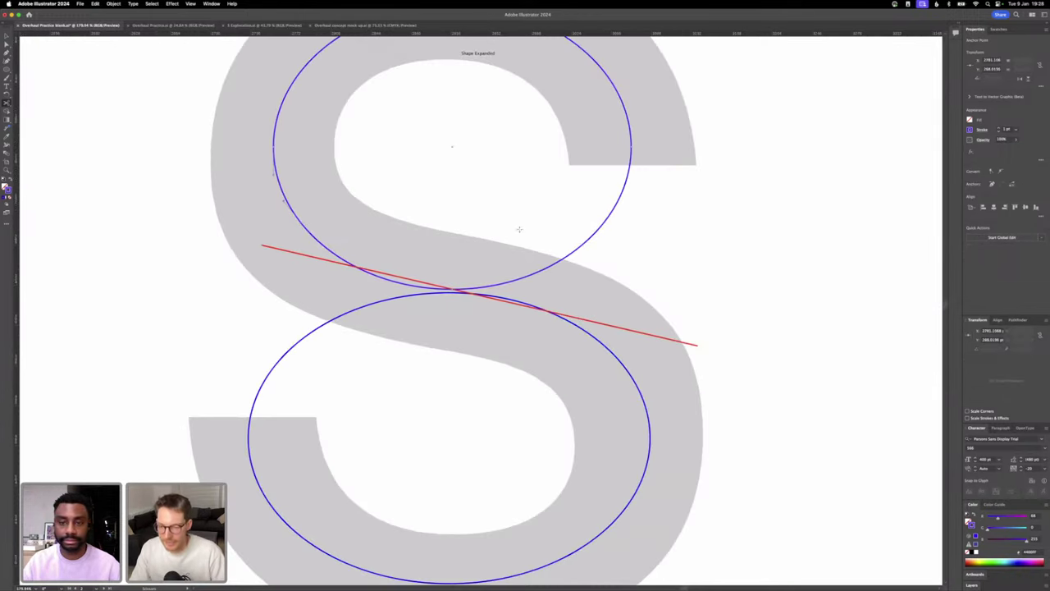
pyautogui.click(632, 146)
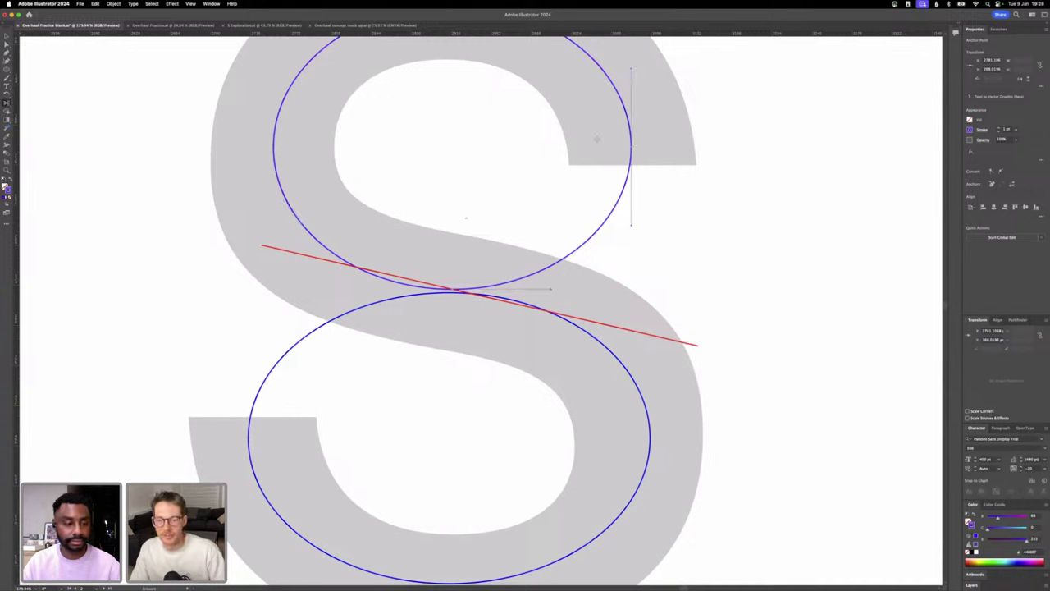
# - Delete the lower segment of the upper ellipse between the two cuts, leaving the open upper arc of the S
pyautogui.click(5, 45)
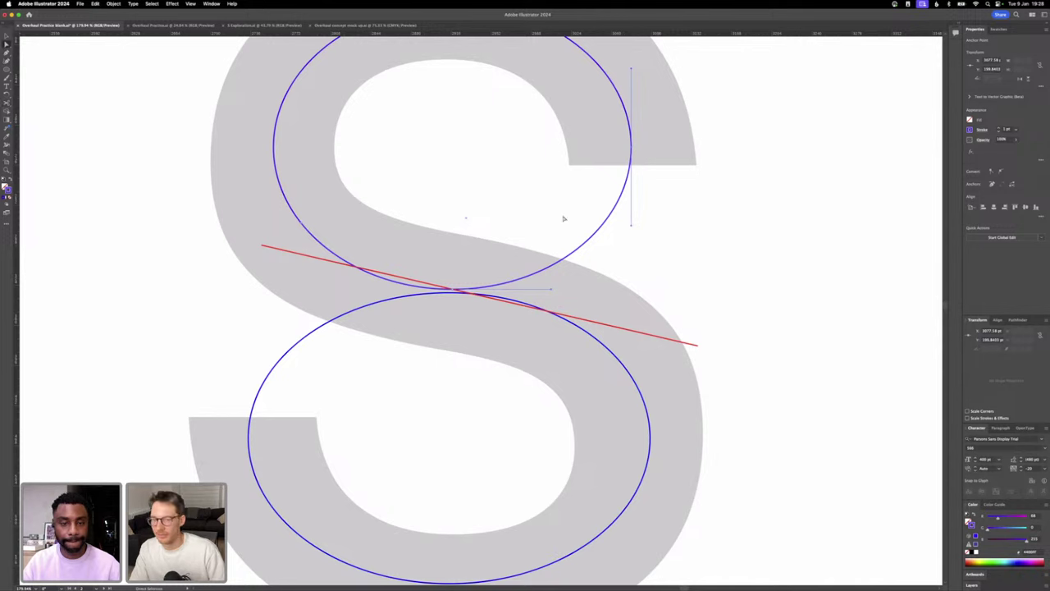
pyautogui.click(615, 240)
pyautogui.moveTo(615, 240); pyautogui.dragTo(585, 219)
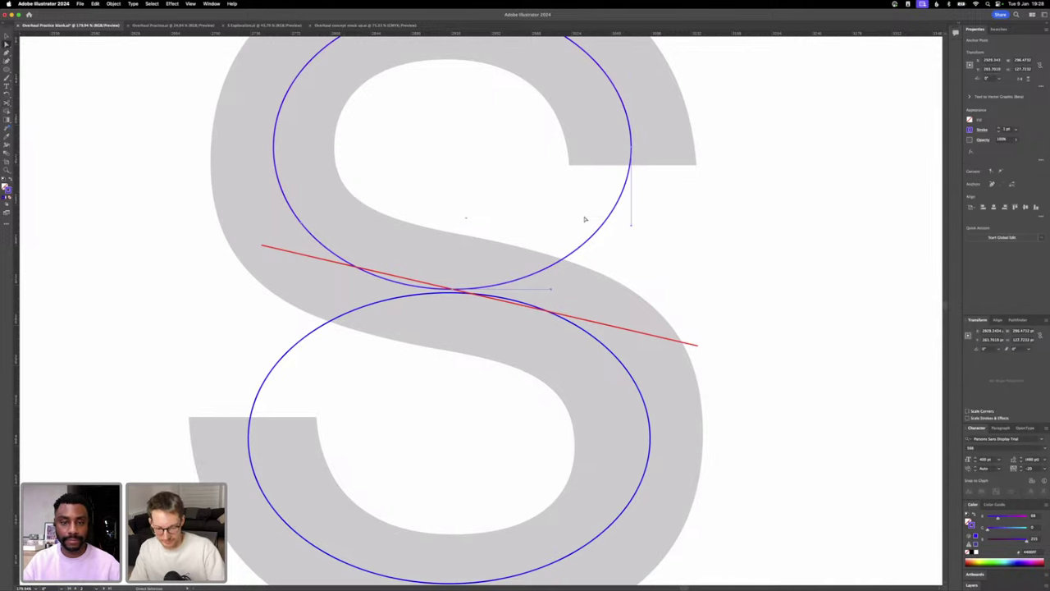
pyautogui.press('Delete')
pyautogui.press('Delete')
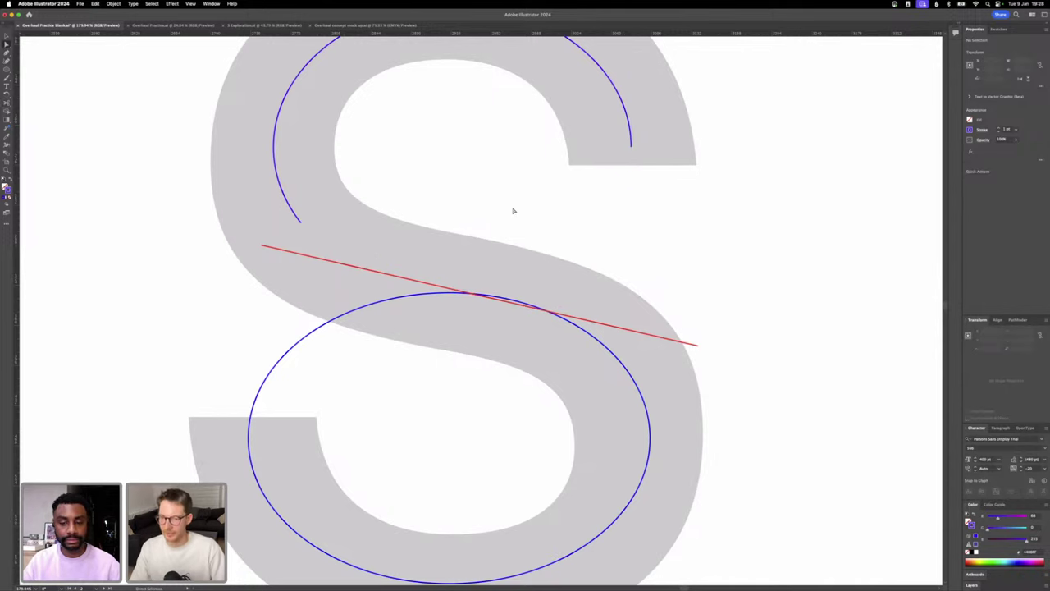
# - Cut the lower ellipse on its upper-right curve and at its left anchor point, and delete the upper segment between the cuts
pyautogui.scroll(2, 513, 210)
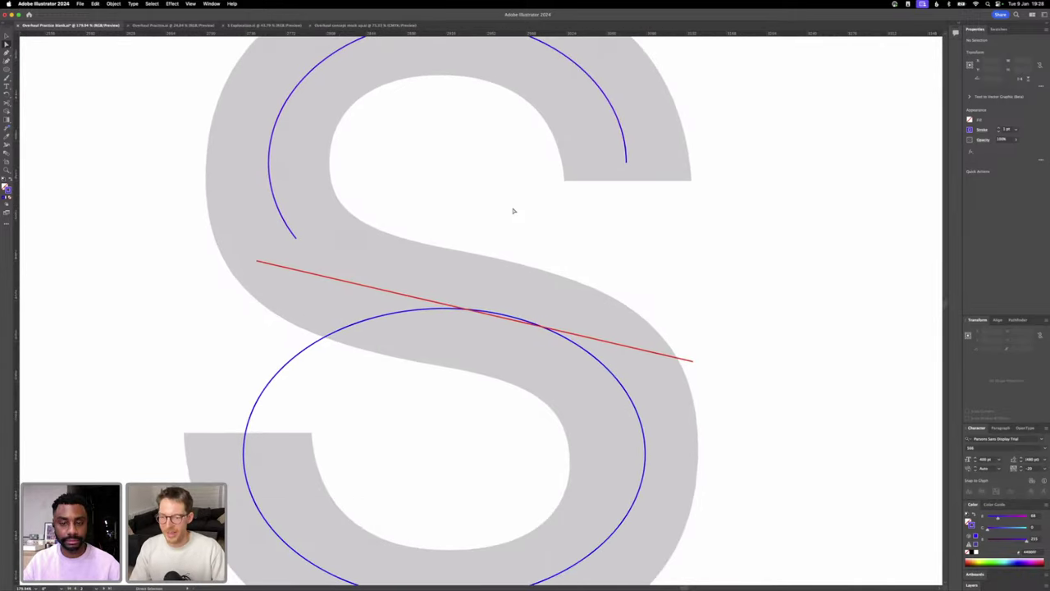
pyautogui.scroll(-8, 514, 211)
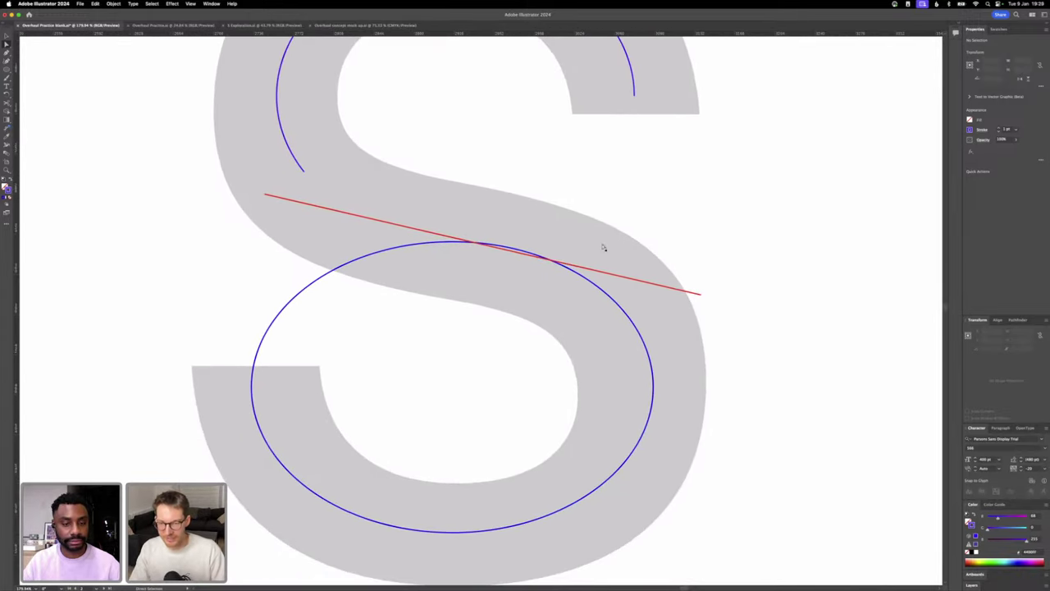
pyautogui.click(628, 316)
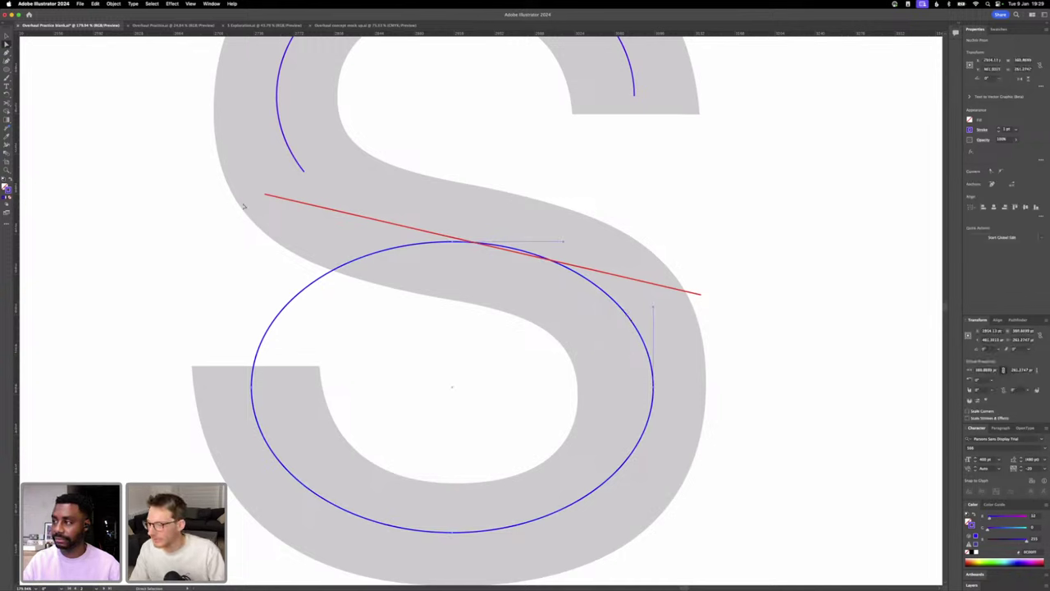
pyautogui.press('c')
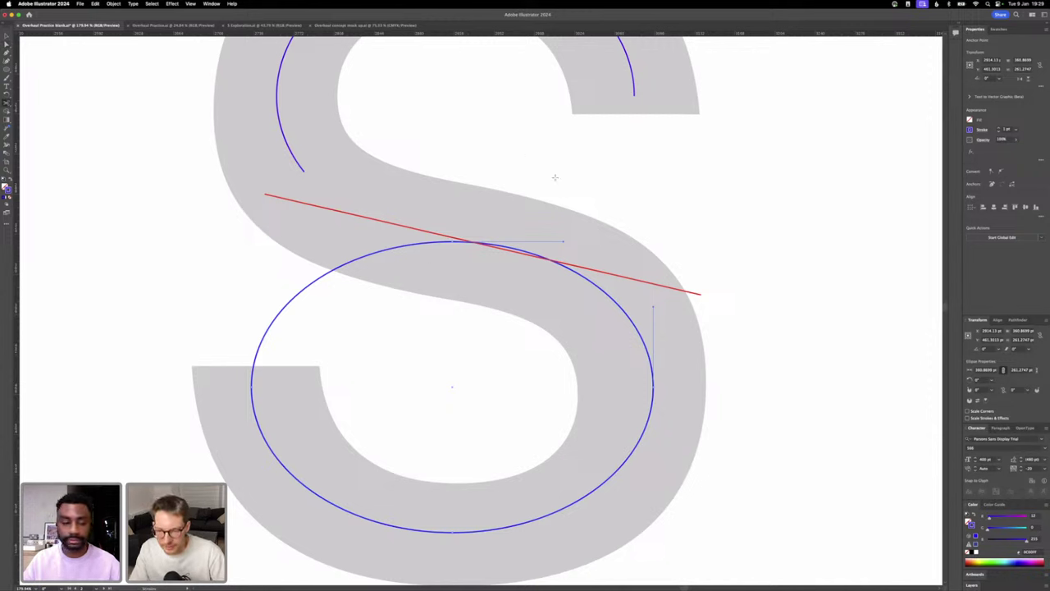
pyautogui.click(605, 293)
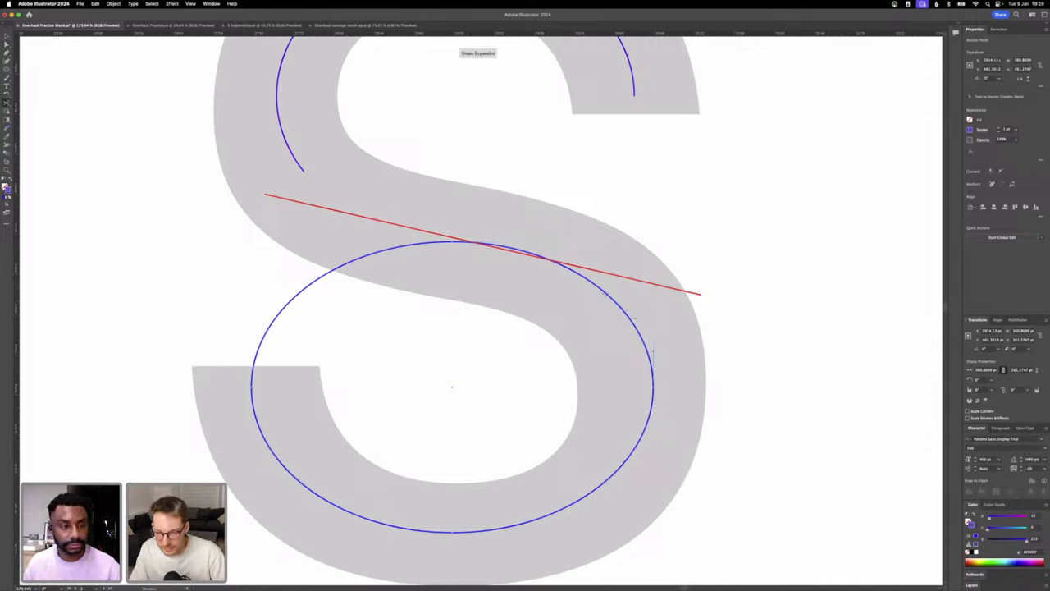
pyautogui.click(252, 386)
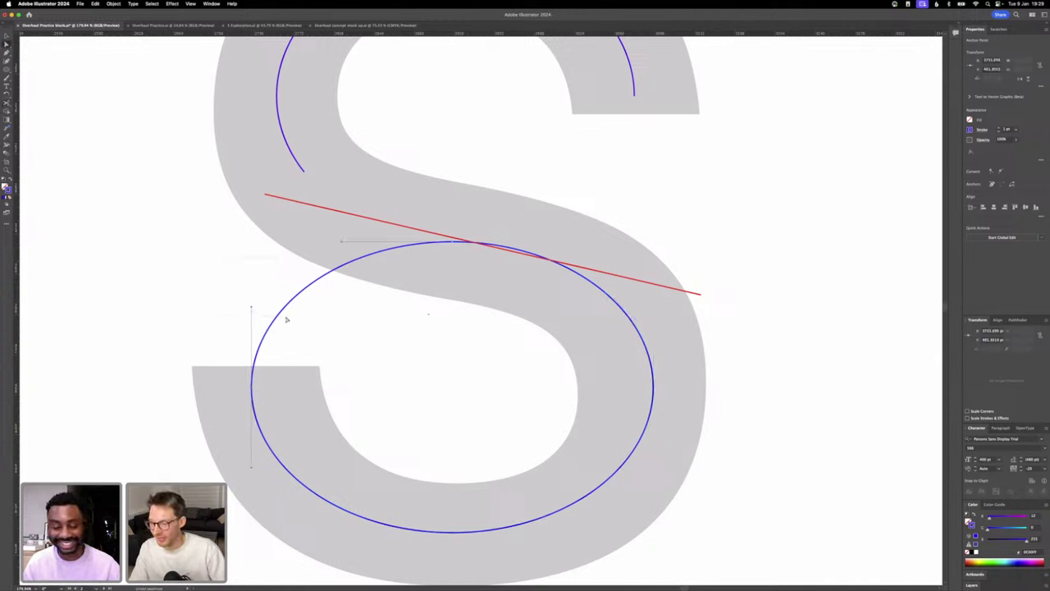
pyautogui.press('Delete')
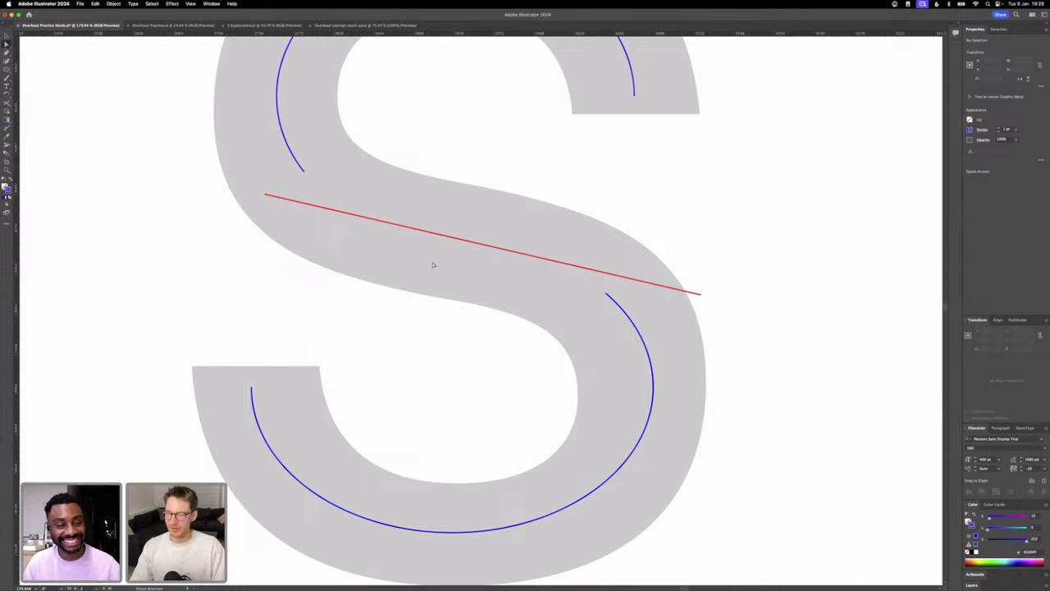
# - Shorten the red spine line by moving both endpoints inward along its diagonal, ending short of the two blue arcs
pyautogui.scroll(4, 425, 241)
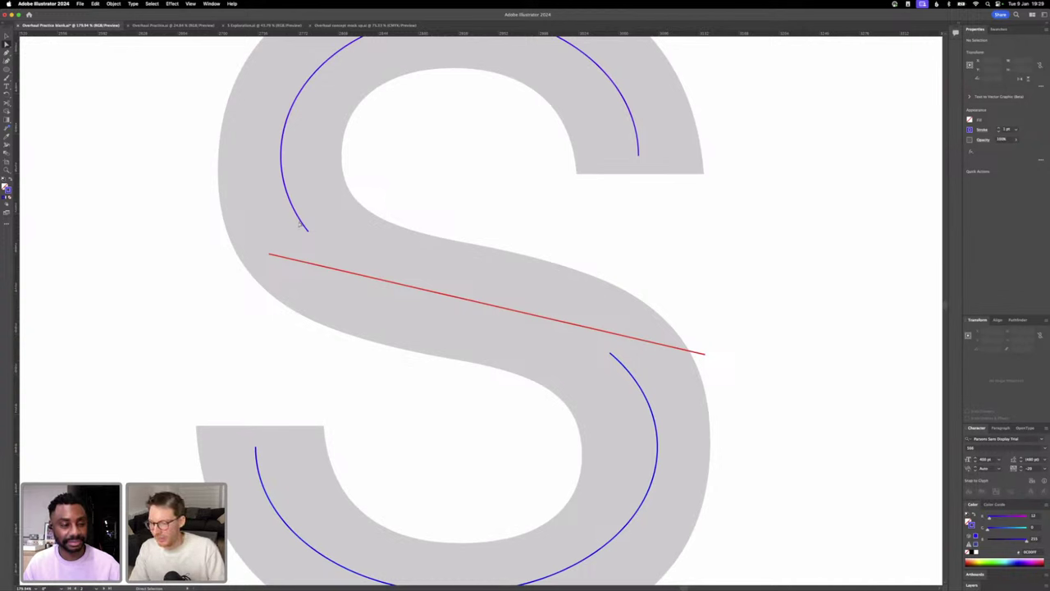
pyautogui.click(310, 234)
pyautogui.click(269, 255)
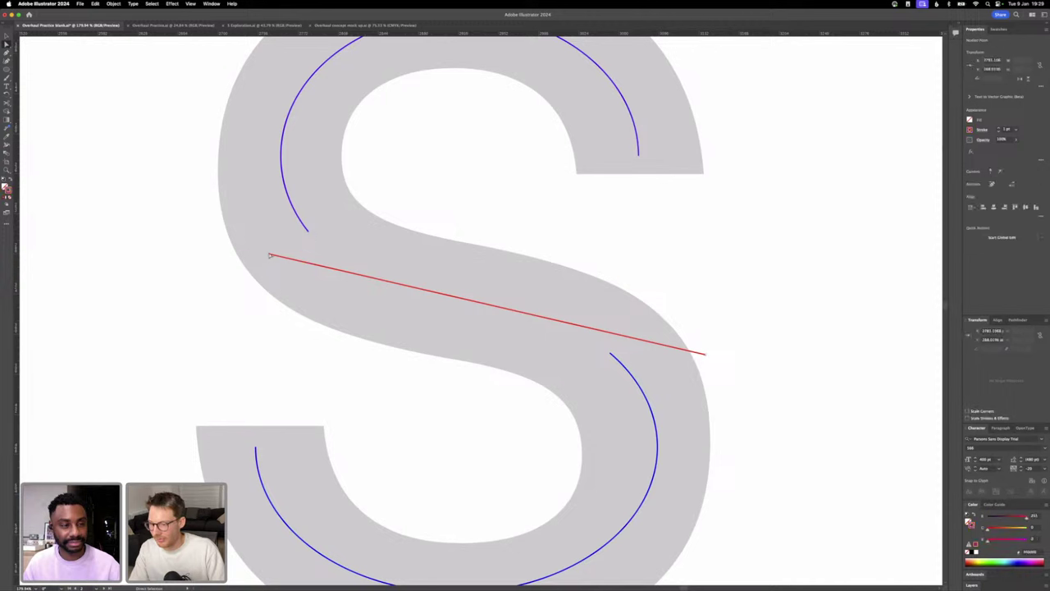
pyautogui.moveTo(270, 255); pyautogui.dragTo(345, 266)
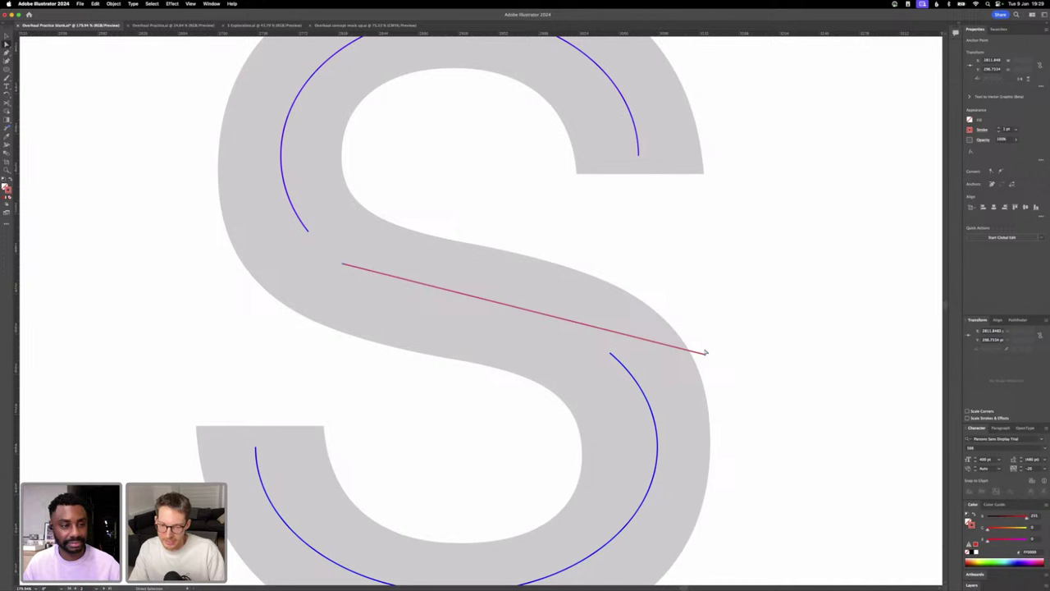
pyautogui.moveTo(704, 355); pyautogui.dragTo(579, 333)
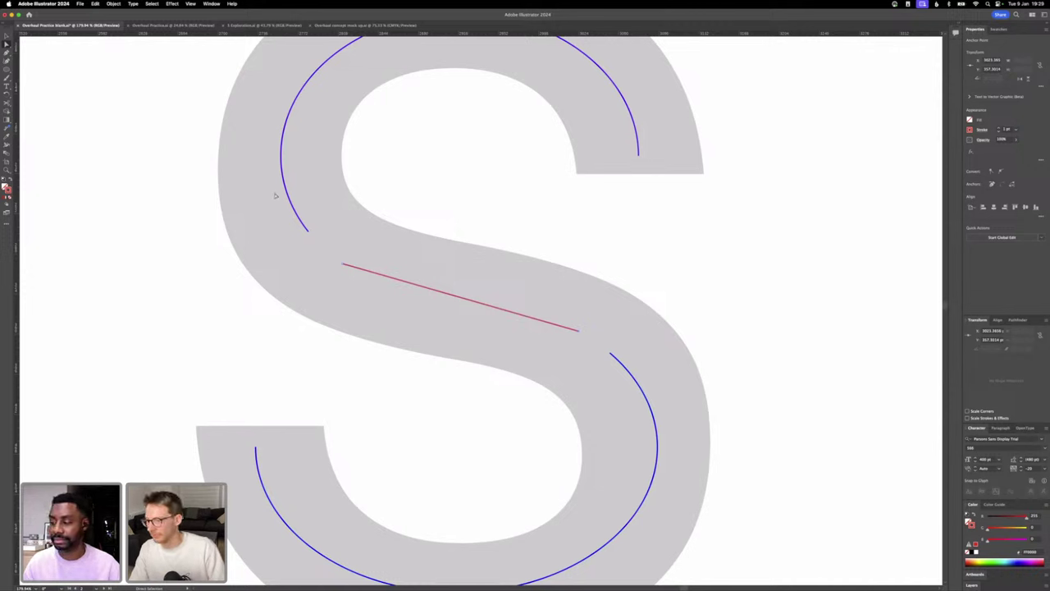
# - Join the red spine to the lower-left end of the upper arc and to the upper-right end of the lower arc
pyautogui.moveTo(282, 227); pyautogui.dragTo(359, 289)
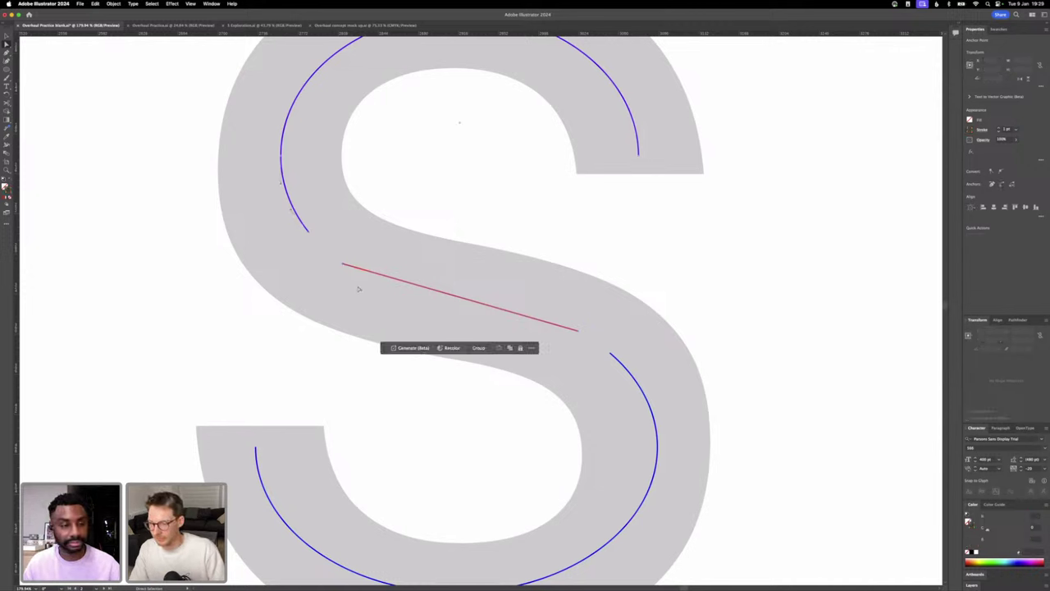
pyautogui.press('super+j')
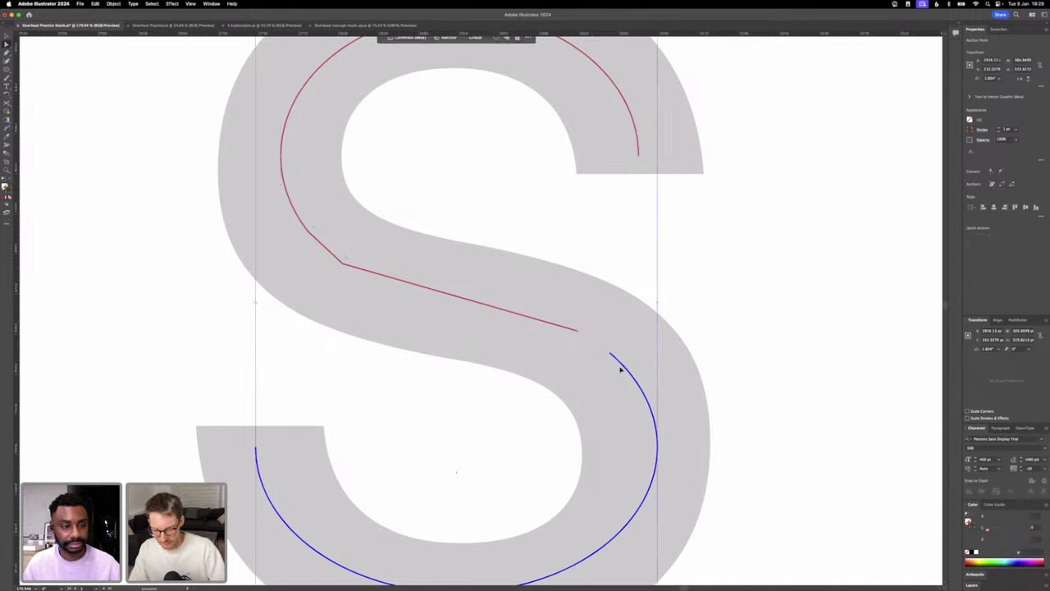
pyautogui.press('super+j')
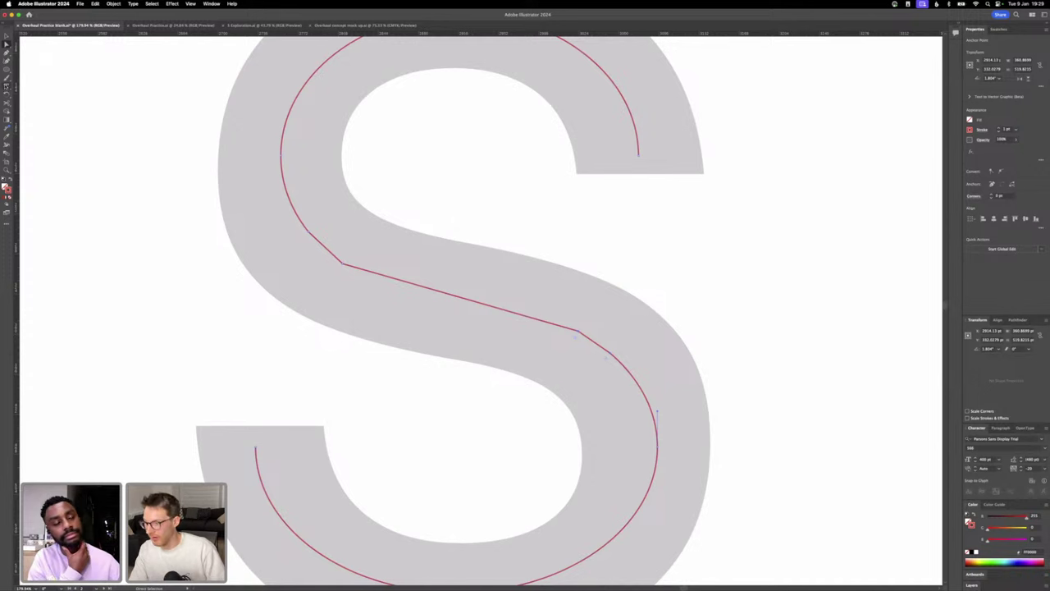
# - Delete the extra anchor points where the lower and upper arcs were cut, keeping the spine's two end anchors
pyautogui.press('-')
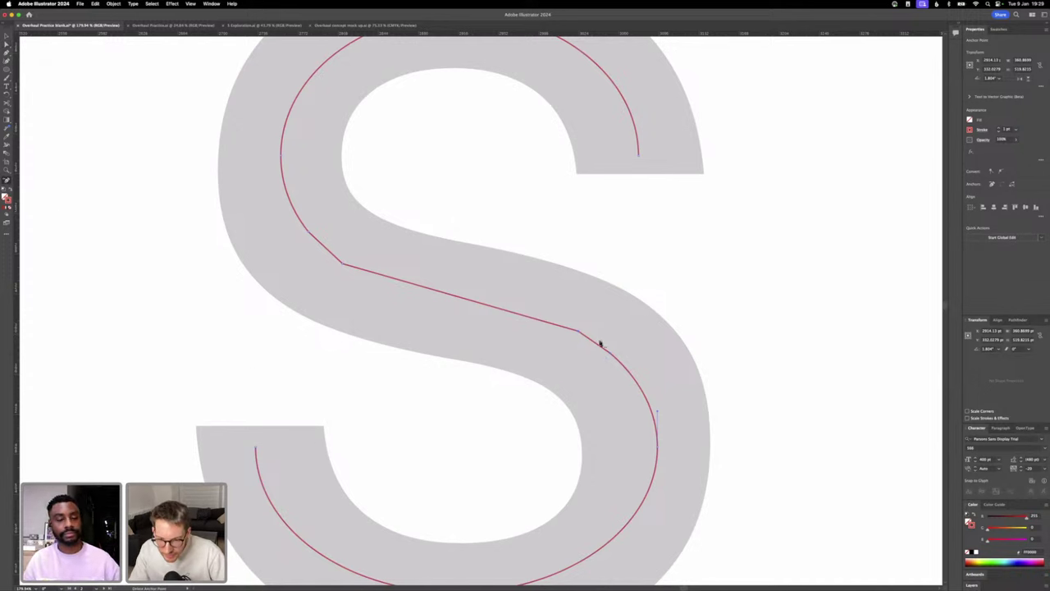
pyautogui.click(611, 355)
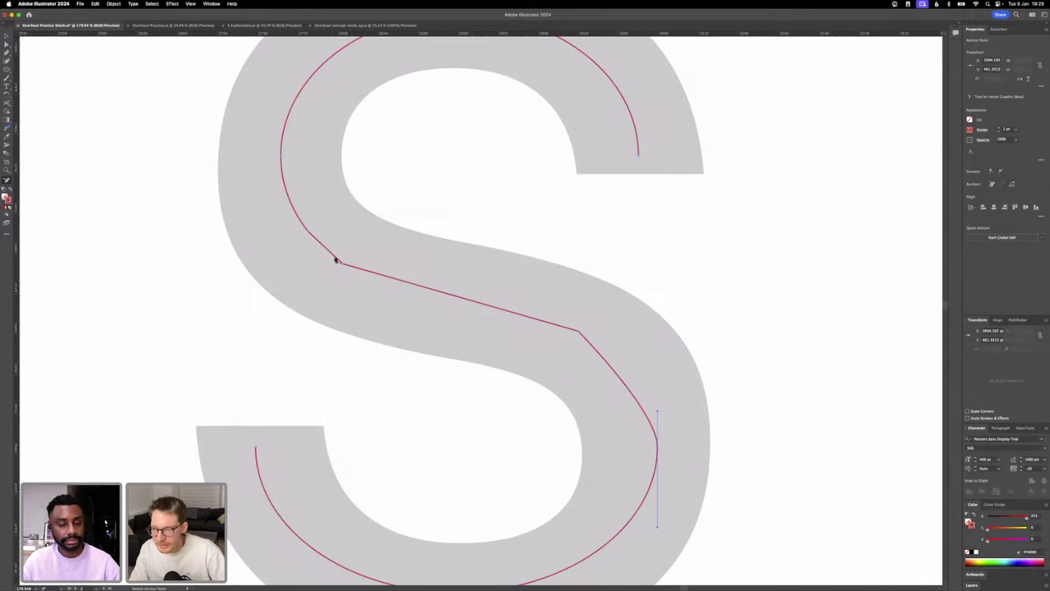
pyautogui.click(308, 234)
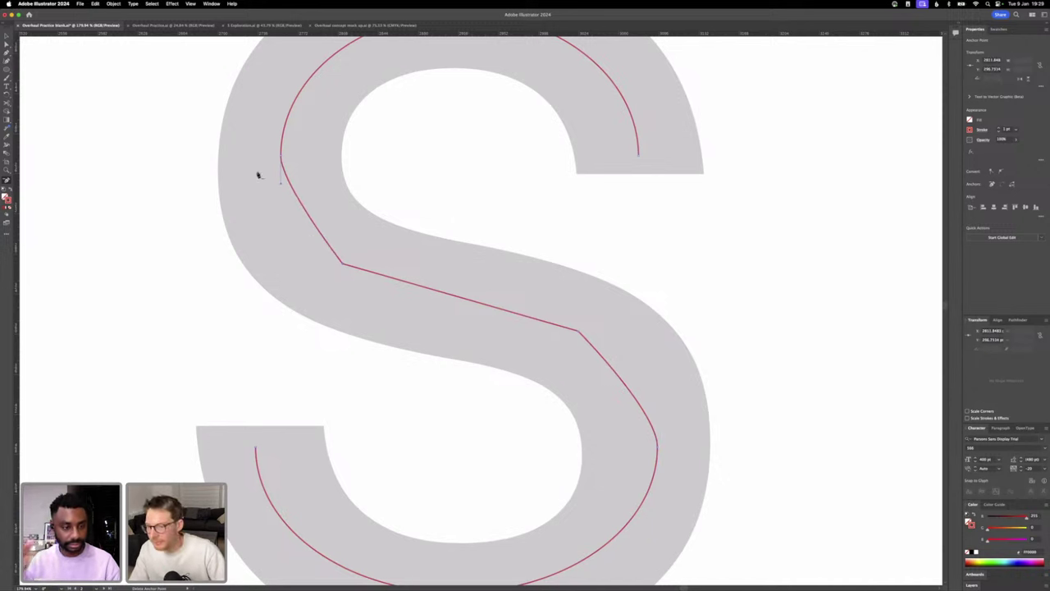
# - Lengthen the vertical handles of the upper bowl's leftmost anchor and the lower bowl's rightmost anchor so both curves flow into the spine
pyautogui.click(7, 44)
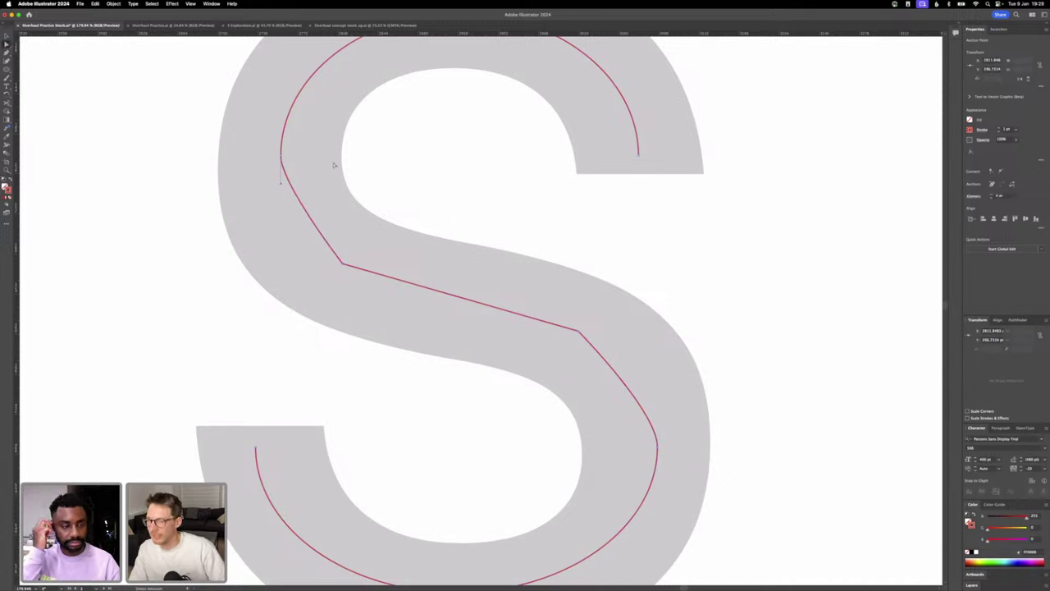
pyautogui.moveTo(280, 184); pyautogui.dragTo(282, 252)
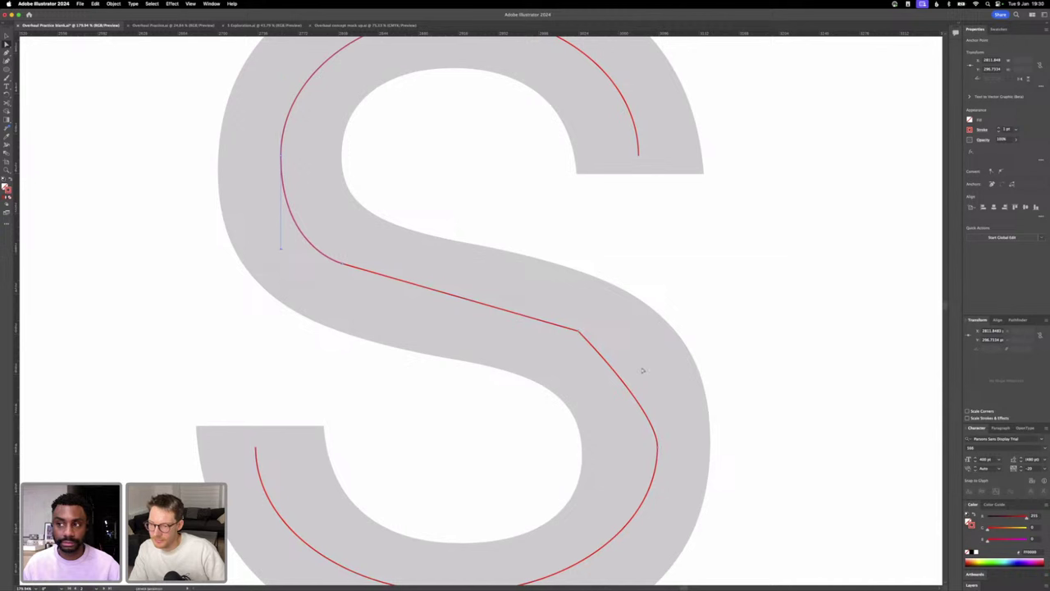
pyautogui.click(580, 333)
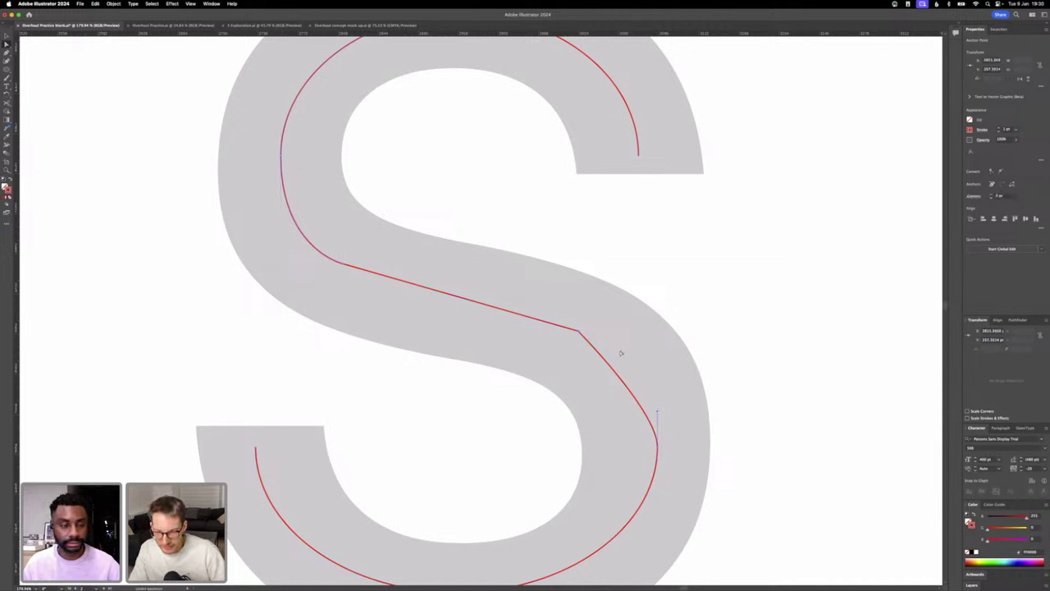
pyautogui.moveTo(657, 416); pyautogui.dragTo(666, 359)
# - Give the S path a 30 pt stroke and increase it in 10 pt increments to 90 pt
pyautogui.scroll(-5, 667, 358)
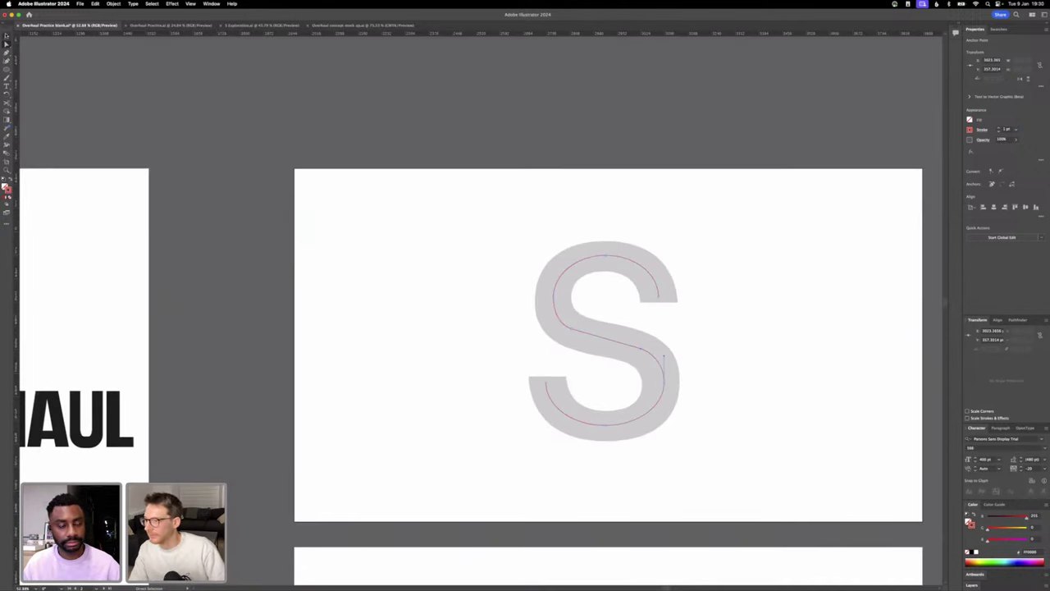
pyautogui.press('v')
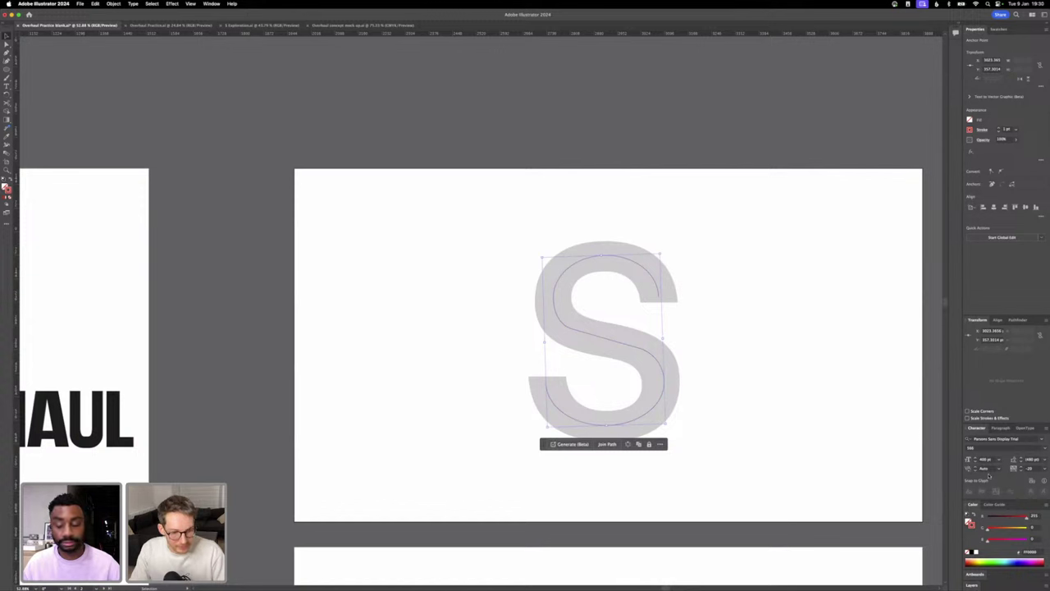
pyautogui.click(1007, 129)
pyautogui.write('30')
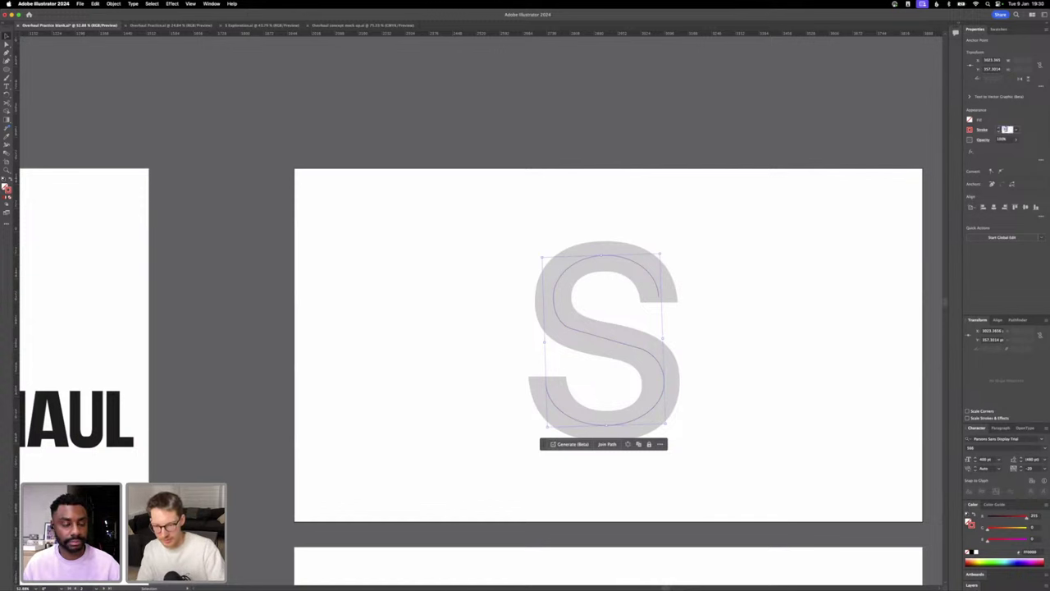
pyautogui.press('Return')
pyautogui.click(1007, 130)
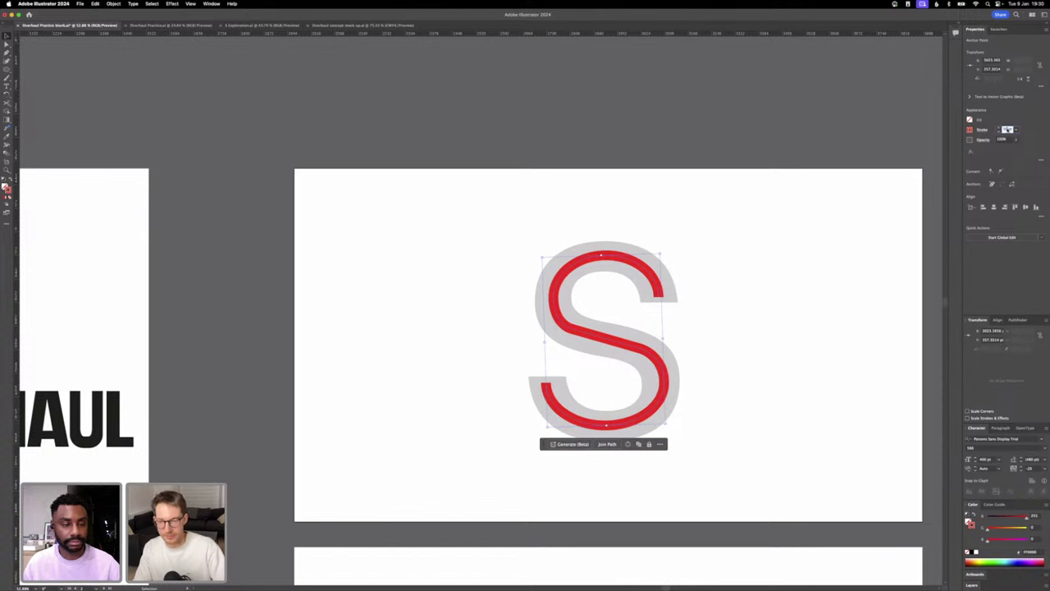
pyautogui.hotkey('shift', 'Up')
pyautogui.hotkey('shift', 'Up')
pyautogui.hotkey('shift', 'Up')
pyautogui.hotkey('shift', 'Up')
pyautogui.hotkey('shift', 'Up')
pyautogui.hotkey('shift', 'Up')
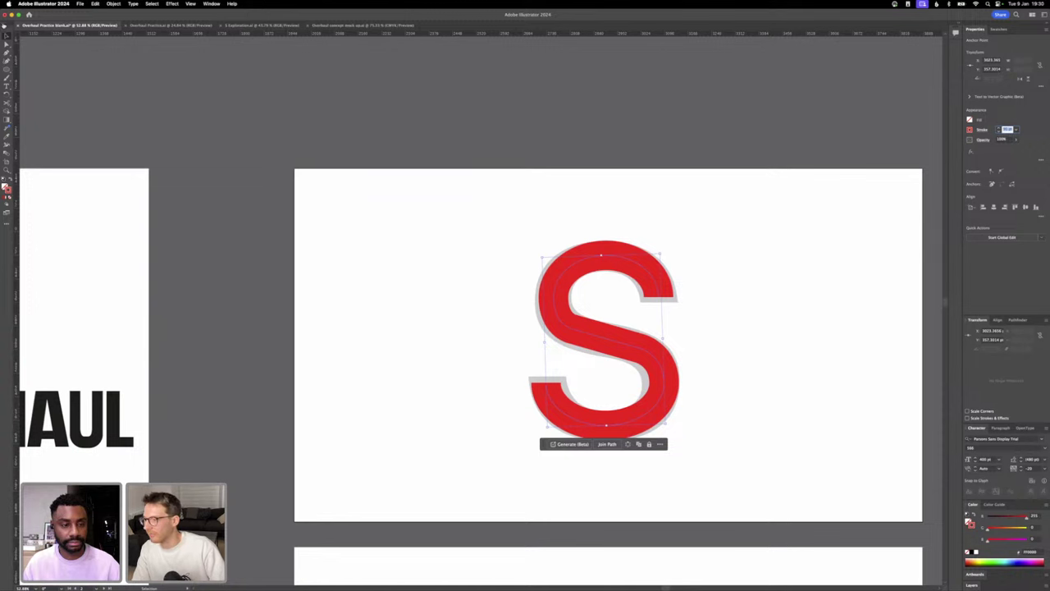
# - Move the spine's upper-left anchor slightly down along the diagonal and lengthen the handle of the leftmost anchor above it
pyautogui.click(7, 45)
pyautogui.scroll(5, 579, 315)
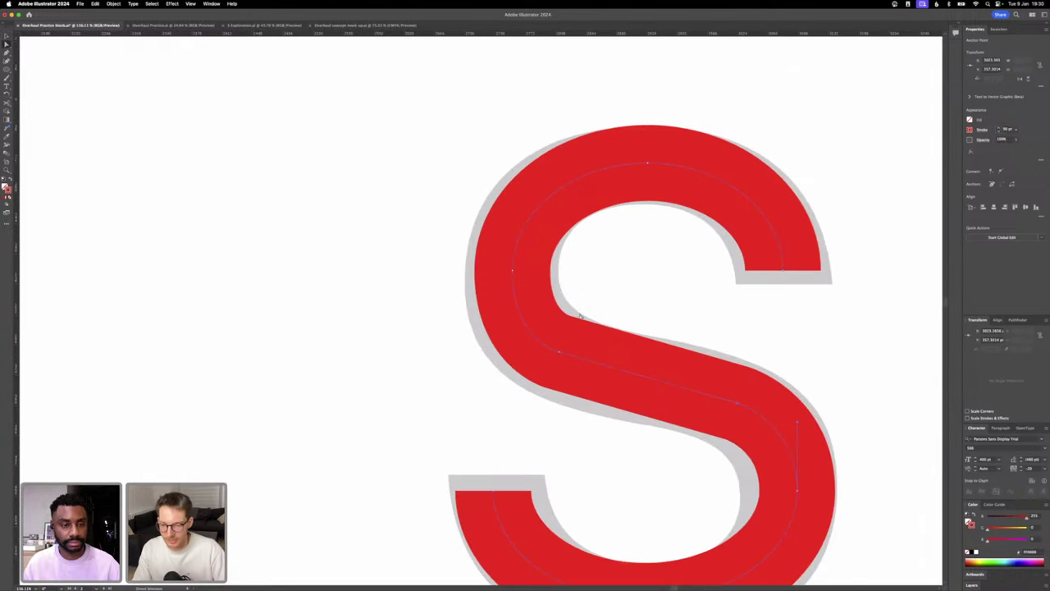
pyautogui.scroll(5, 560, 353)
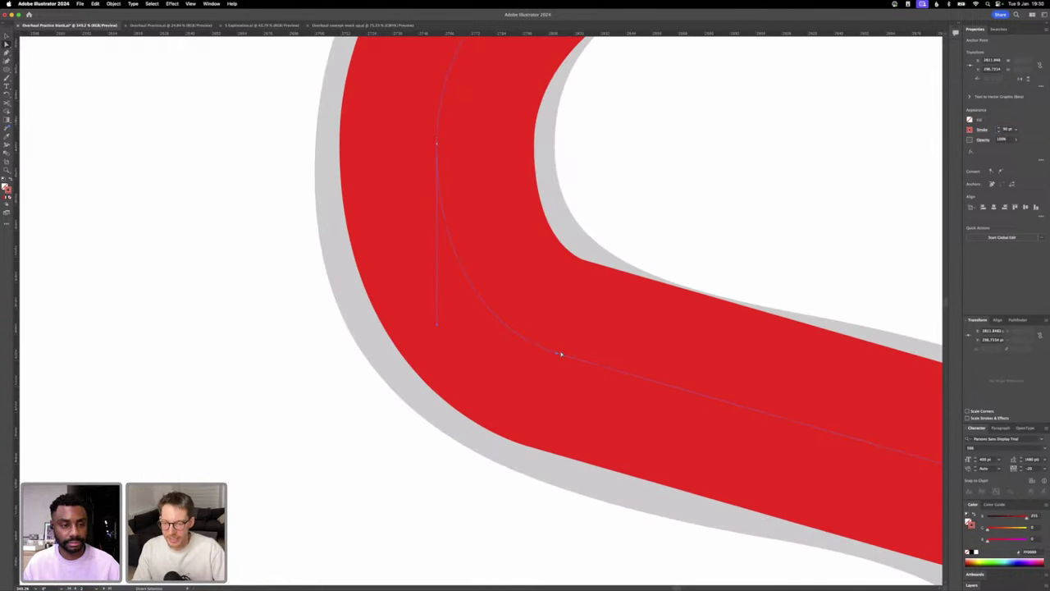
pyautogui.moveTo(557, 356); pyautogui.dragTo(595, 366)
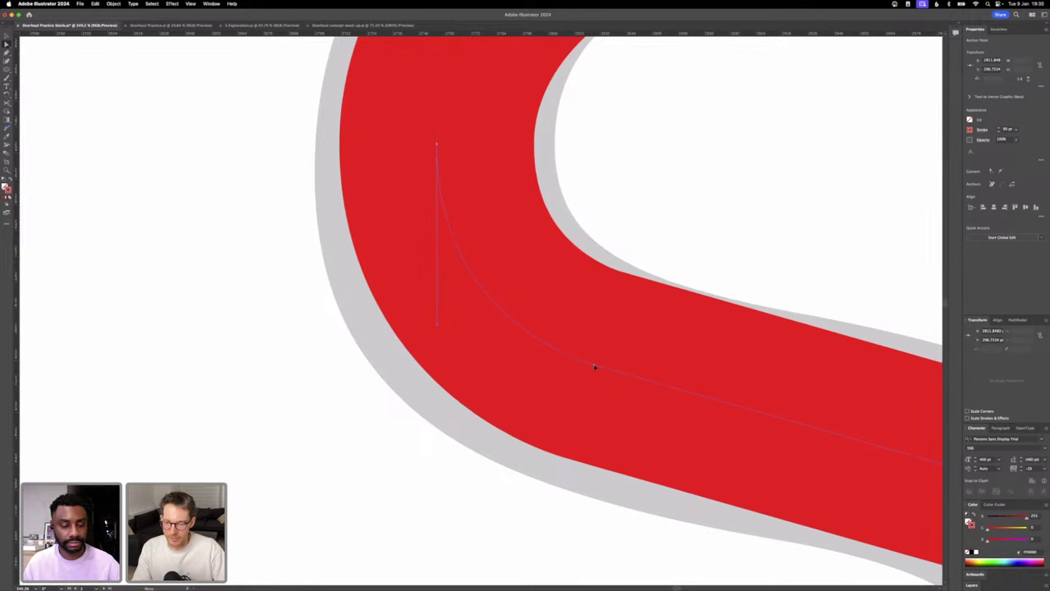
pyautogui.scroll(-5, 595, 366)
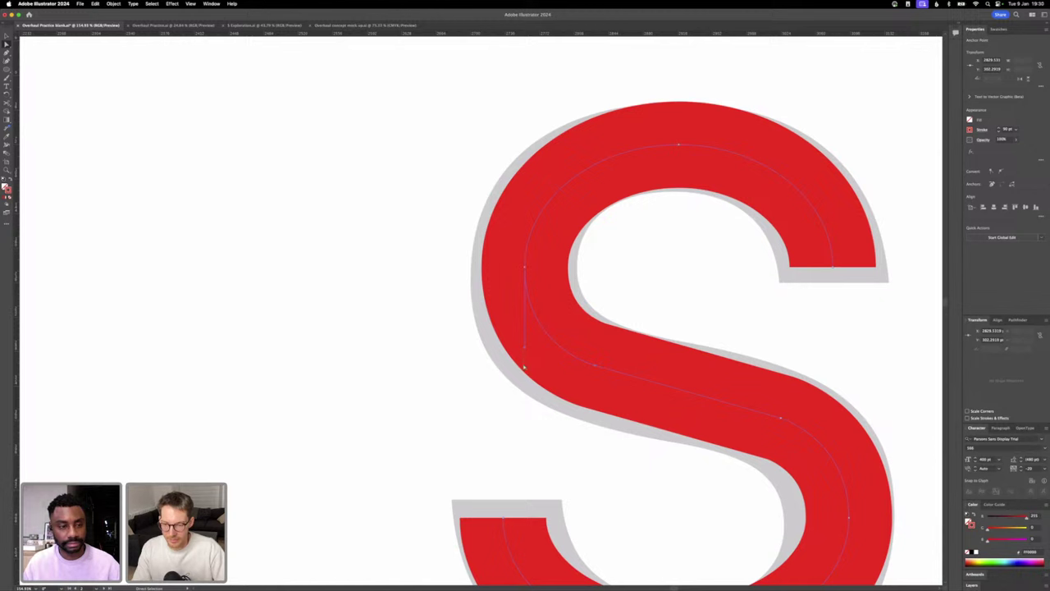
pyautogui.moveTo(526, 350)
pyautogui.mouseDown()
pyautogui.moveTo(527, 365)
pyautogui.moveTo(528, 355)
pyautogui.mouseUp()
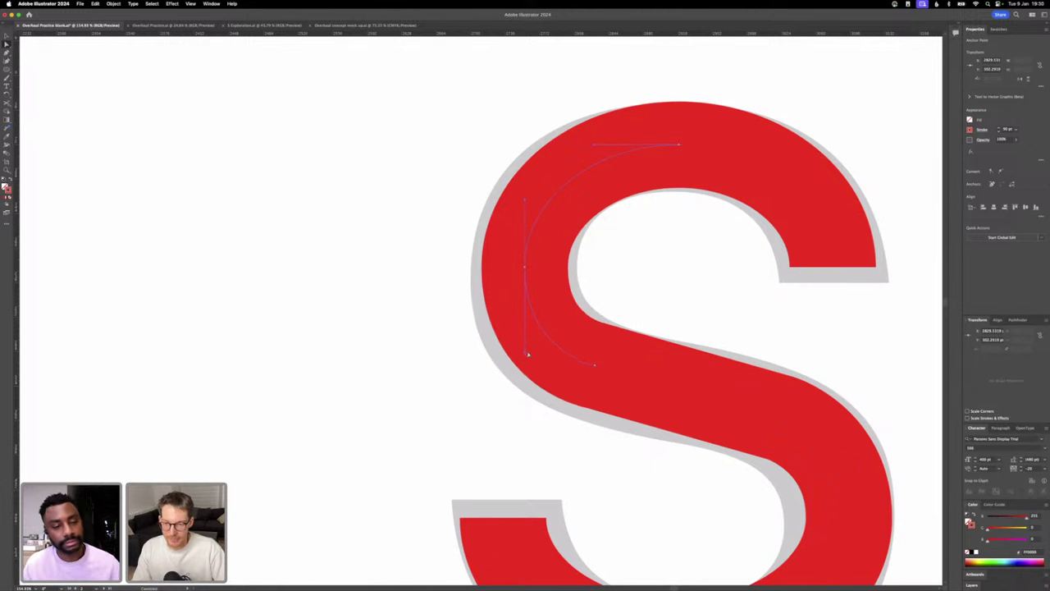
pyautogui.scroll(-6, 525, 352)
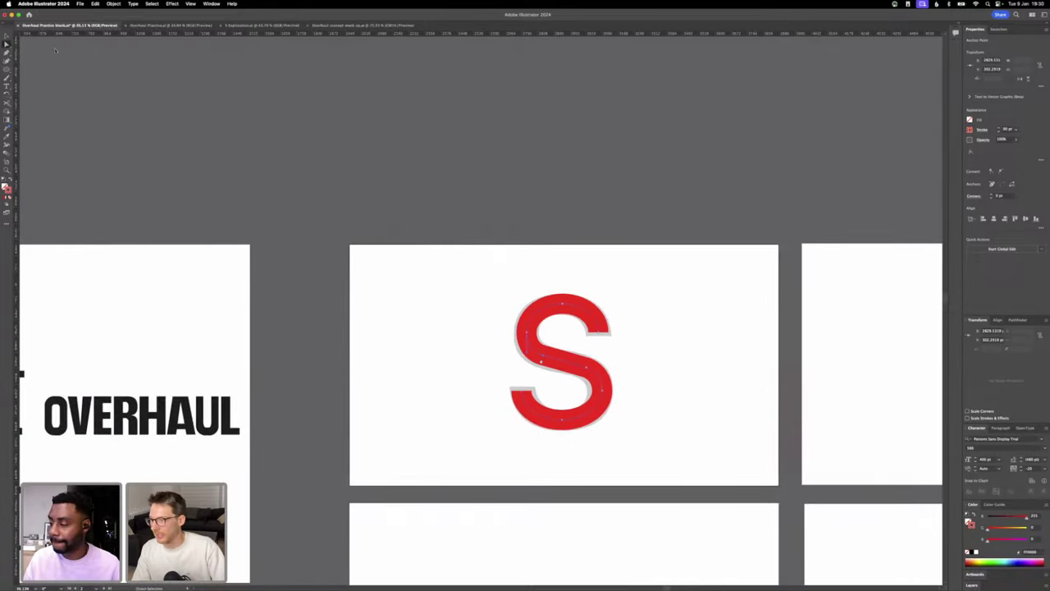
# - Show all hidden objects and delete the grey reference S behind the red stroke
pyautogui.press('v')
pyautogui.press('alt+super+3')
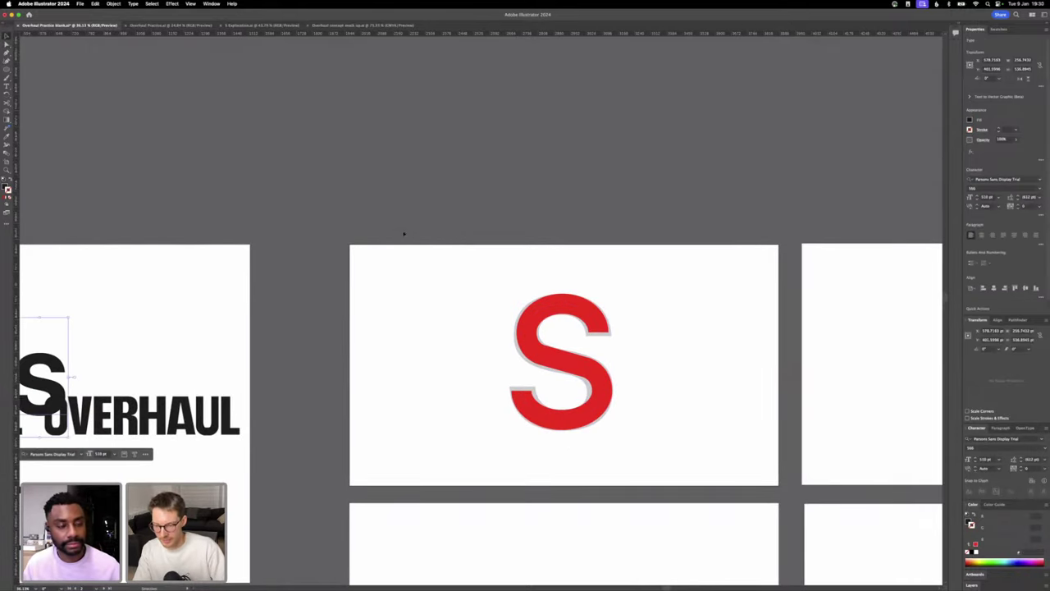
pyautogui.click(428, 289)
pyautogui.click(518, 350)
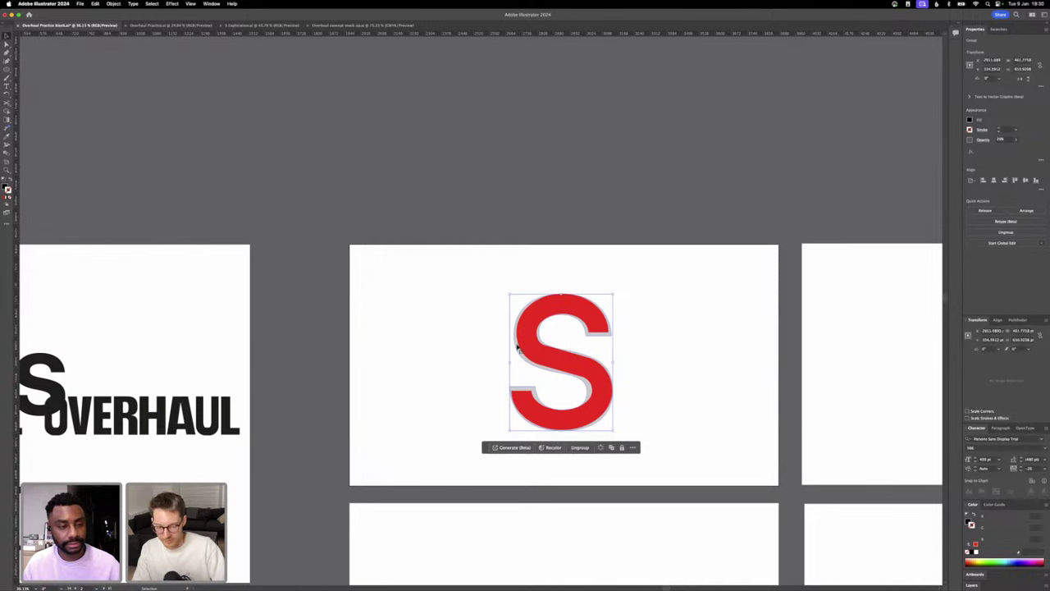
pyautogui.press('Delete')
pyautogui.scroll(4, 519, 350)
pyautogui.hscroll(5, 518, 349)
pyautogui.scroll(-2, 519, 350)
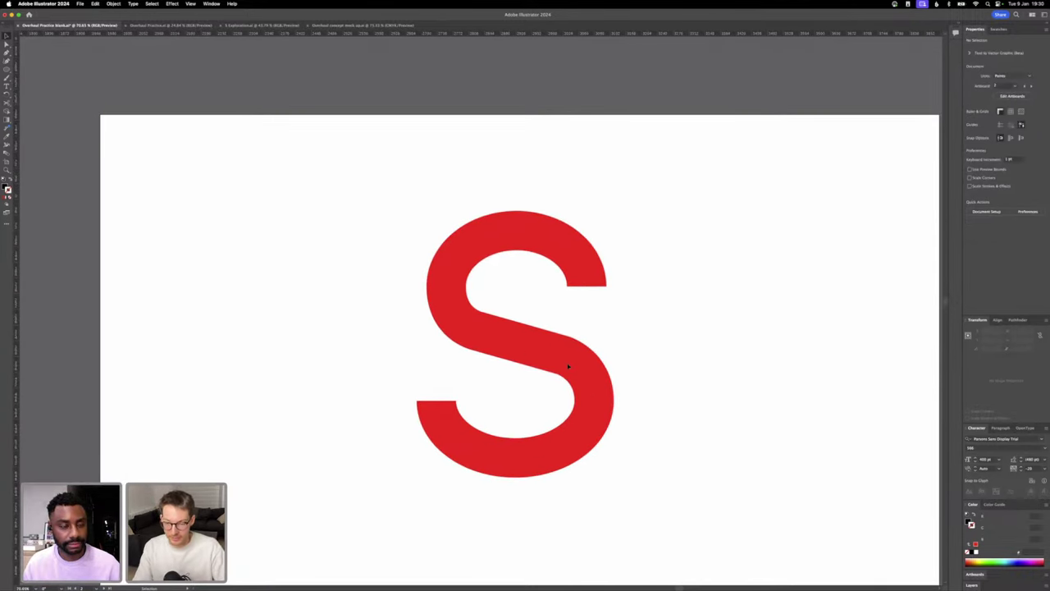
# - Convert the red S path into a filled shape with Outline Stroke
pyautogui.click(498, 335)
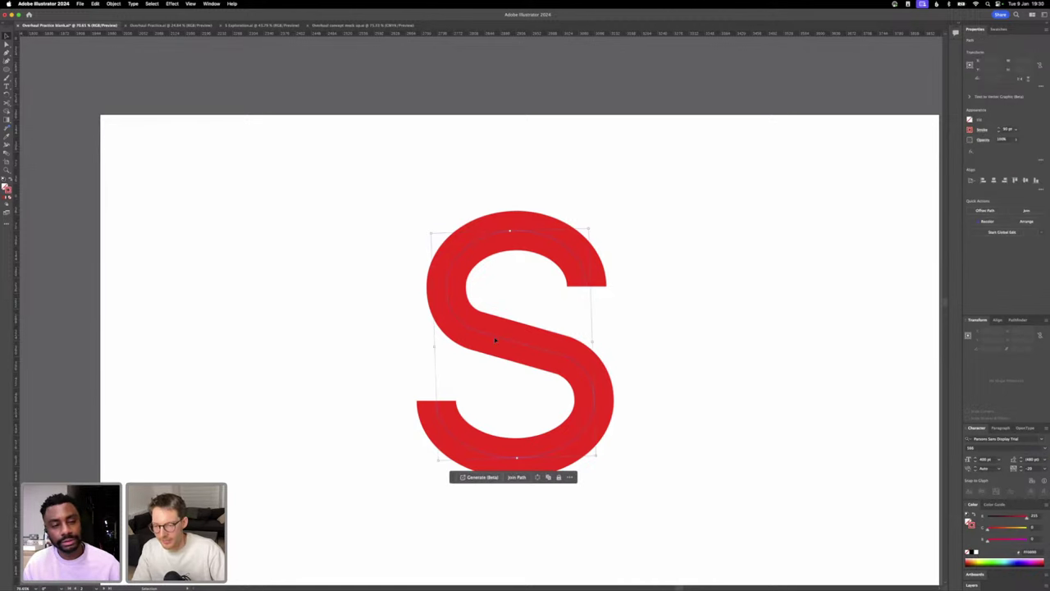
pyautogui.click(111, 4)
pyautogui.moveTo(156, 187)
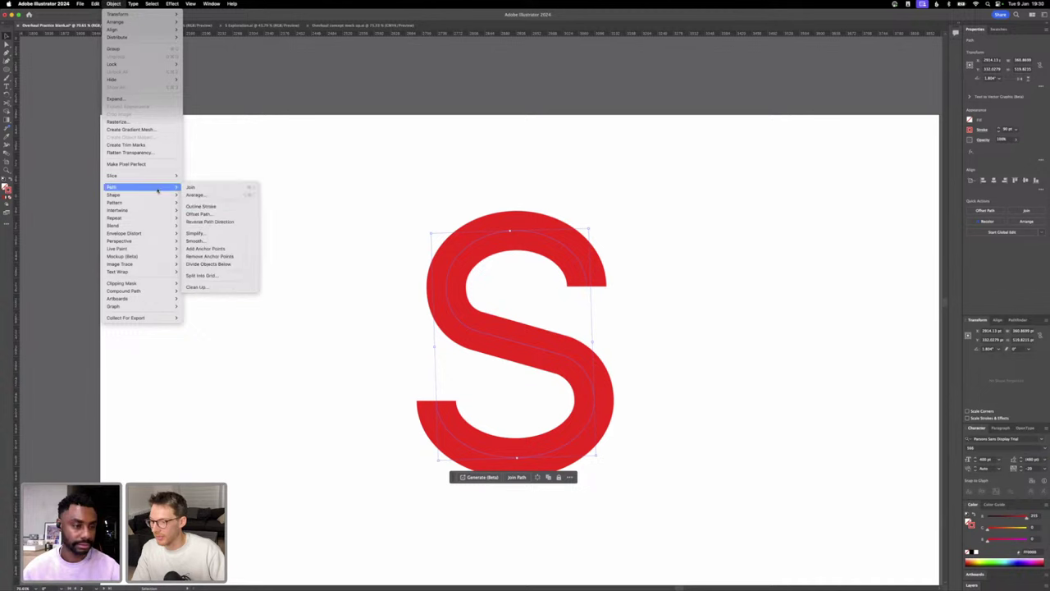
pyautogui.click(210, 209)
# - Switch to outline view and delete the redundant anchor points where the upper bowl's inner curve meets the spine
pyautogui.scroll(5, 486, 333)
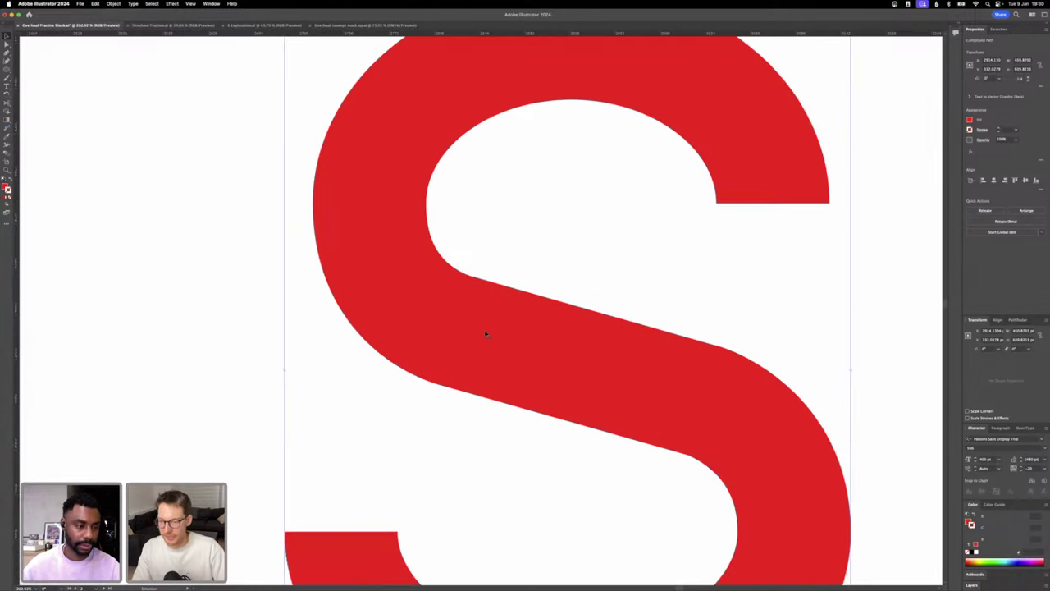
pyautogui.scroll(4, 476, 280)
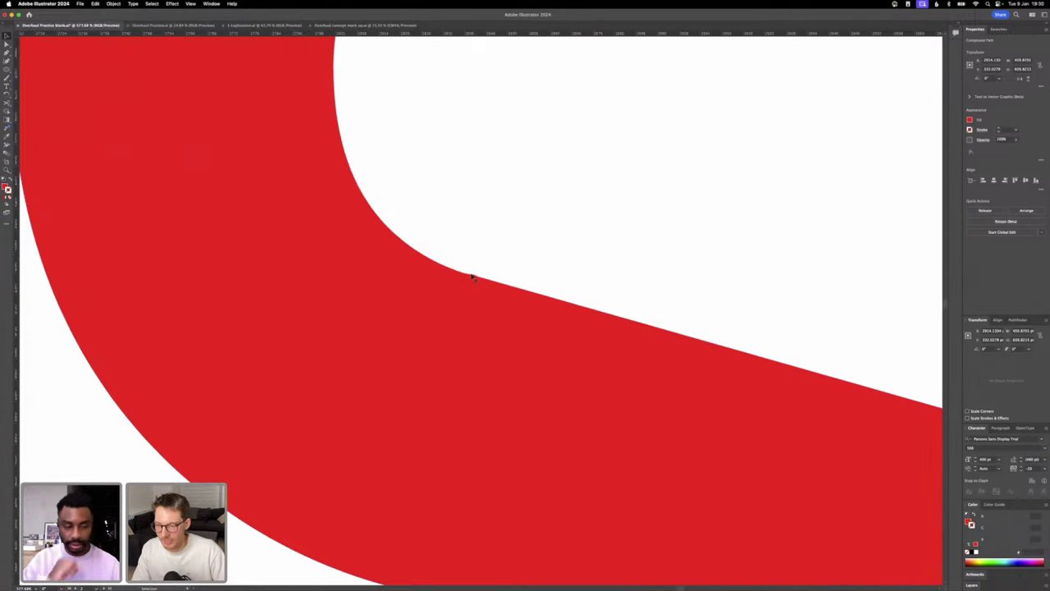
pyautogui.press('super+y')
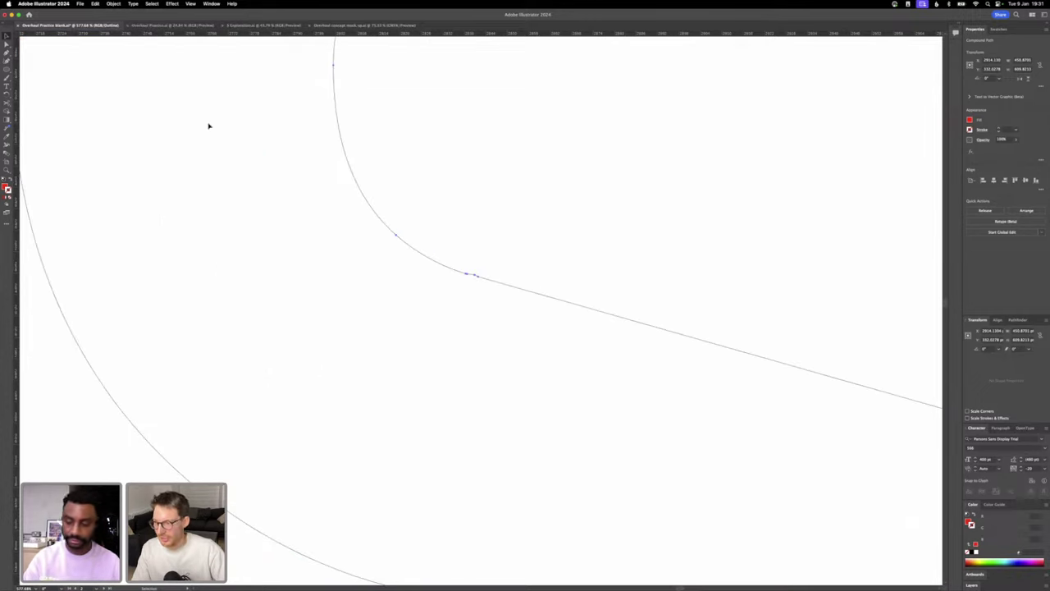
pyautogui.press('-')
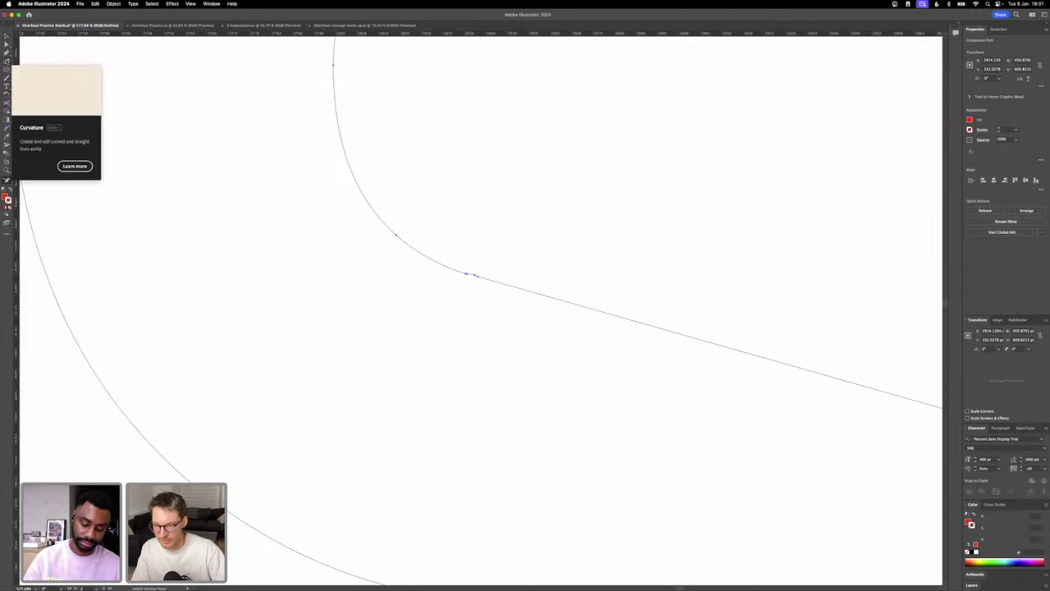
pyautogui.click(465, 275)
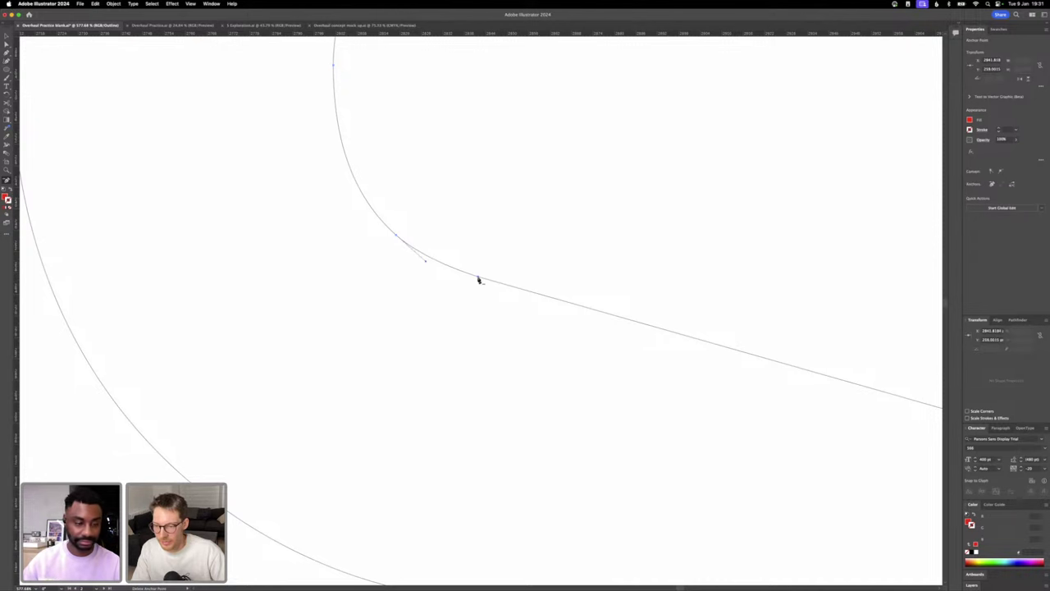
pyautogui.scroll(-5, 479, 281)
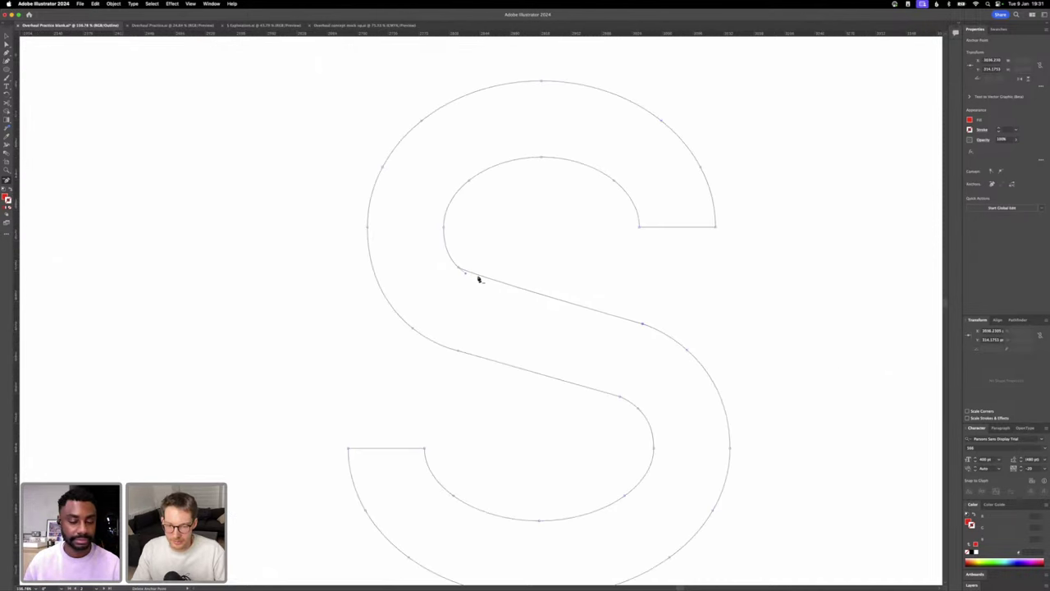
# - Lengthen the lower handle of the anchor where the upper bowl's inner curve meets the spine
pyautogui.scroll(5, 490, 259)
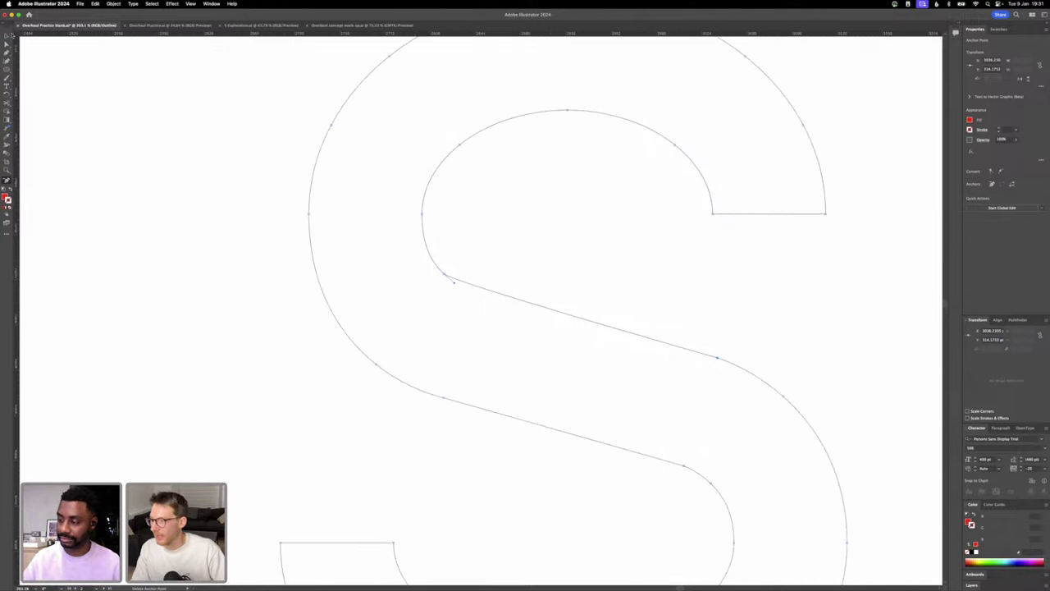
pyautogui.click(8, 44)
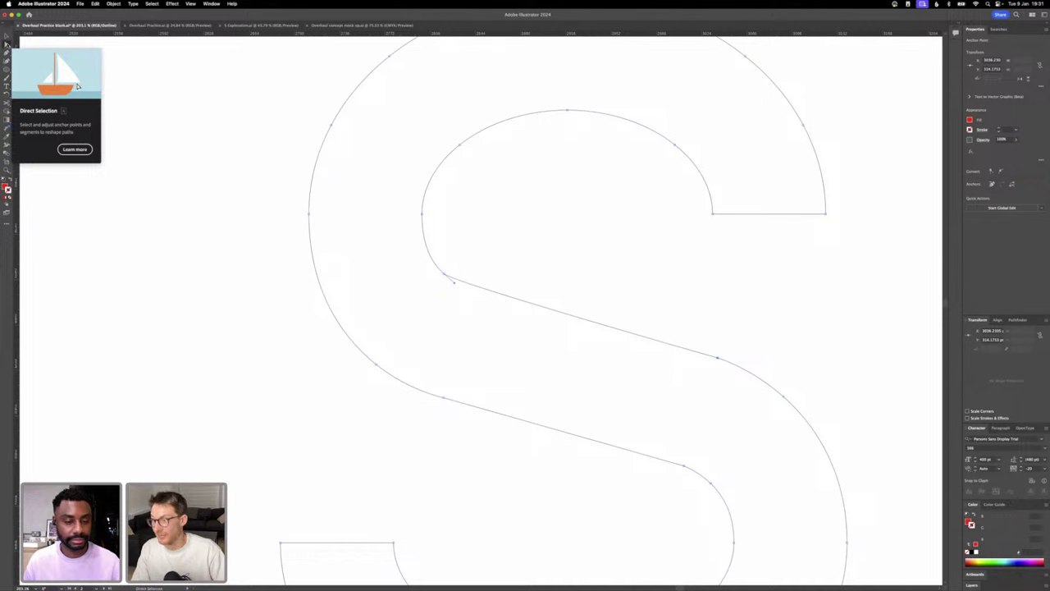
pyautogui.click(263, 107)
pyautogui.click(443, 275)
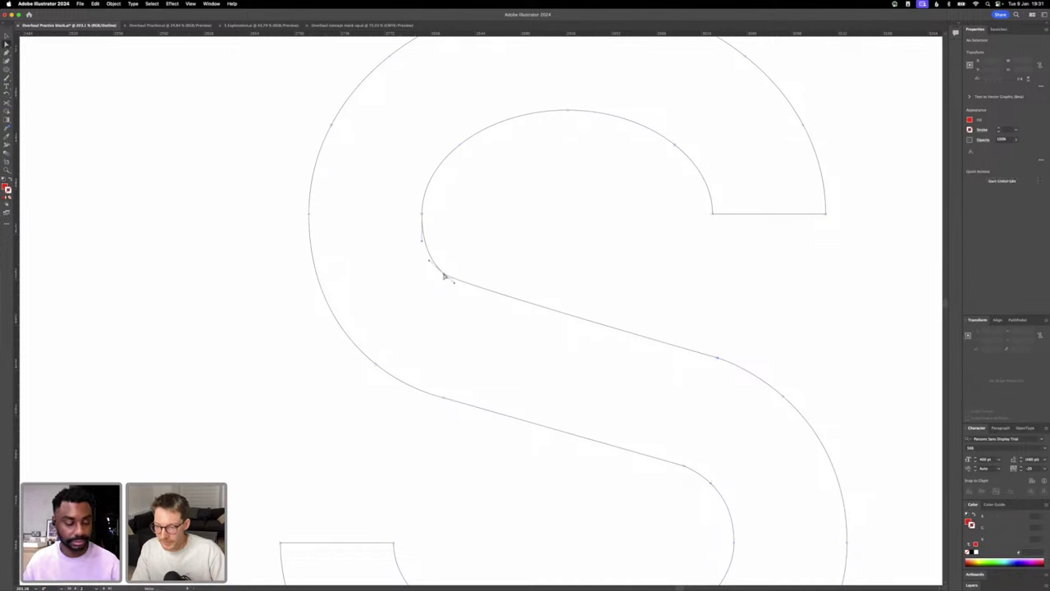
pyautogui.moveTo(453, 284); pyautogui.dragTo(471, 300)
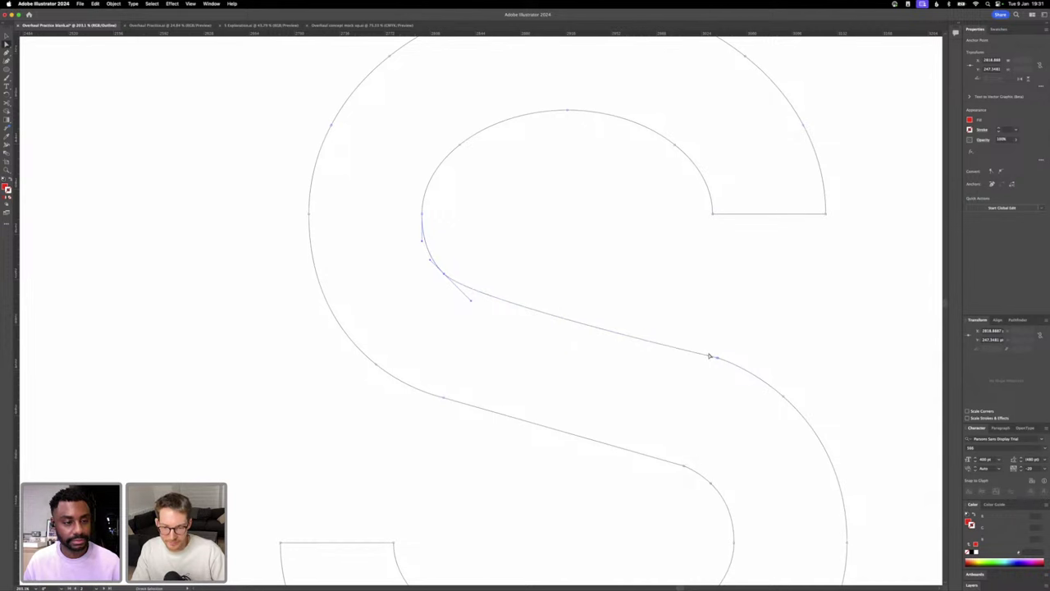
# - Extend the handle of the anchor at the spine's upper-edge right end along the outer curve of the lower bowl
pyautogui.click(713, 357)
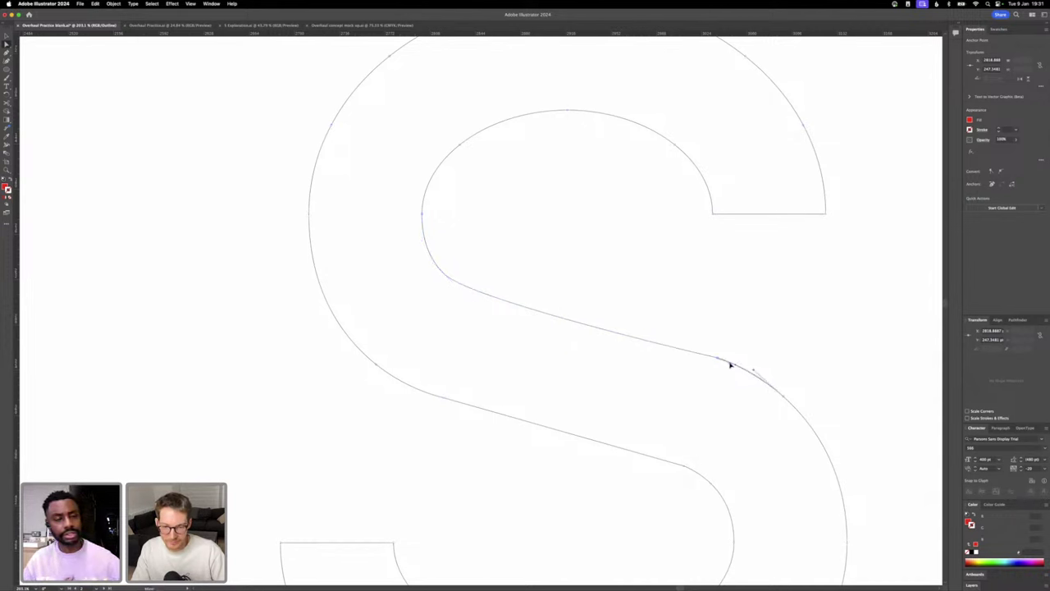
pyautogui.moveTo(729, 364); pyautogui.dragTo(736, 350)
pyautogui.scroll(8, 737, 353)
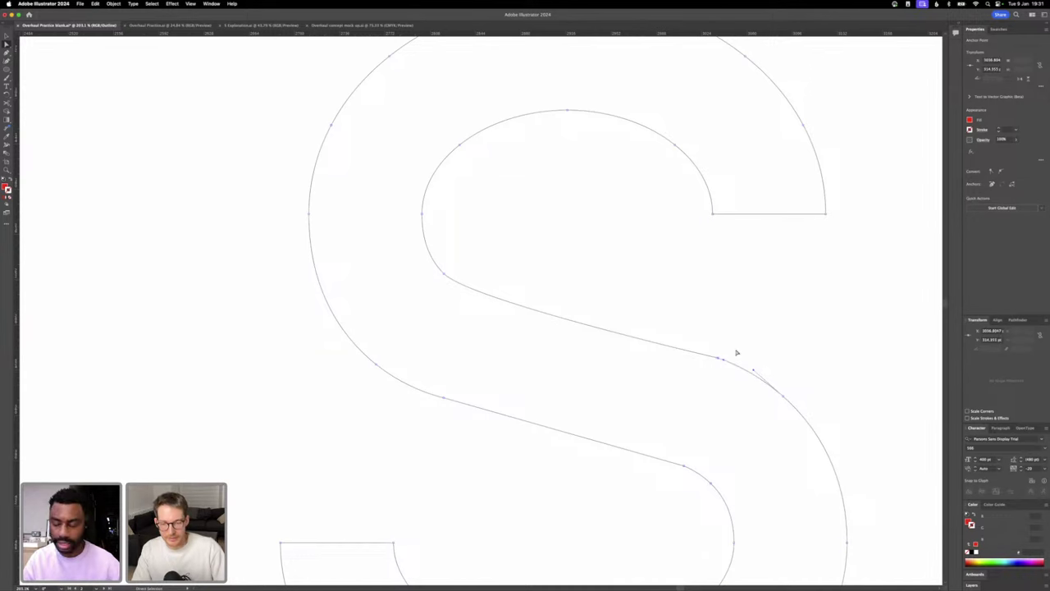
pyautogui.press('-')
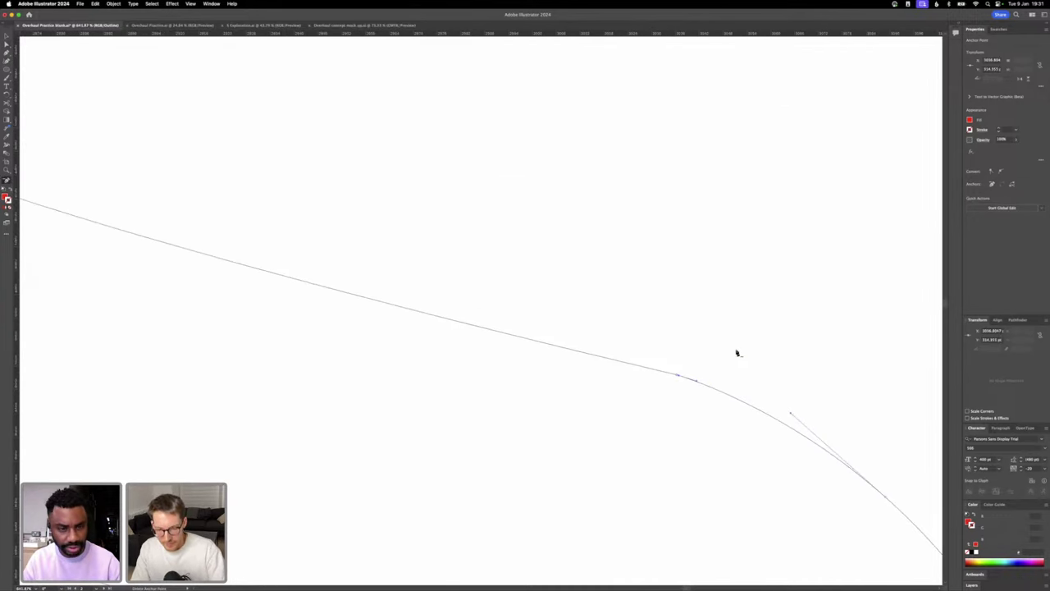
pyautogui.click(677, 376)
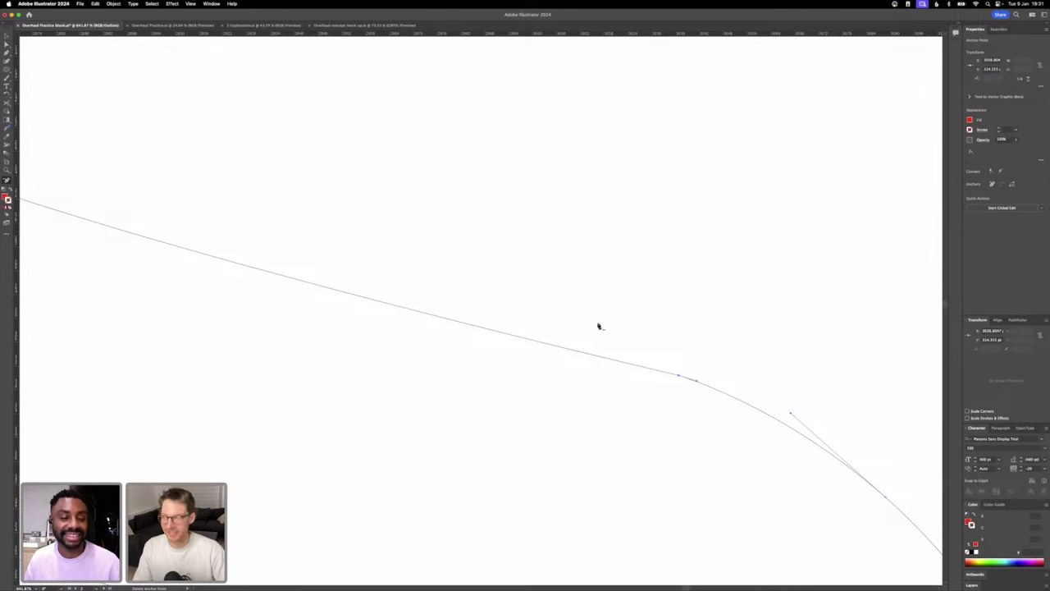
pyautogui.click(5, 44)
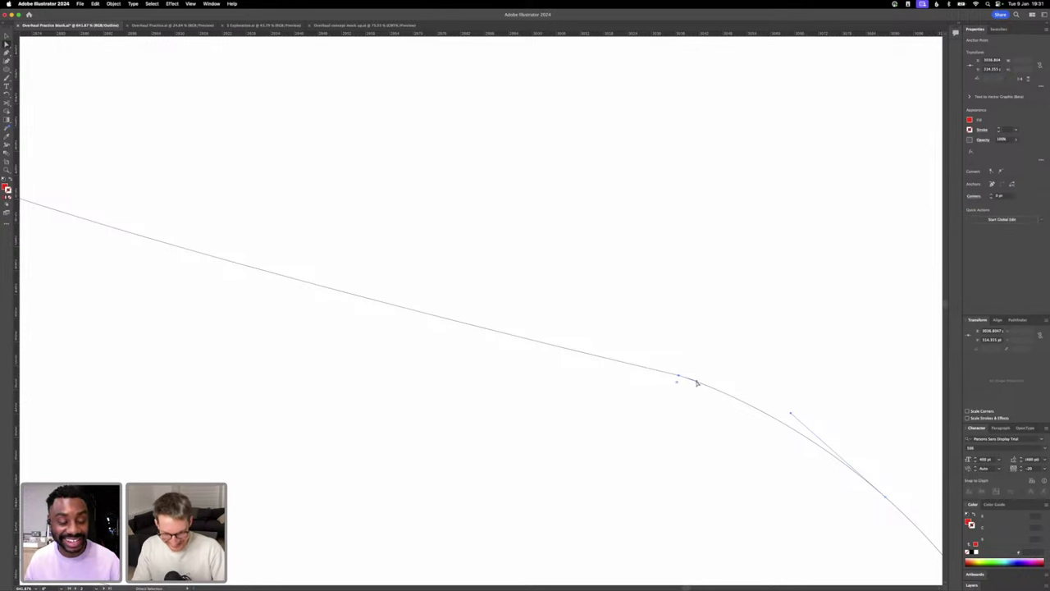
pyautogui.moveTo(696, 381); pyautogui.dragTo(721, 388)
pyautogui.scroll(-5, 721, 388)
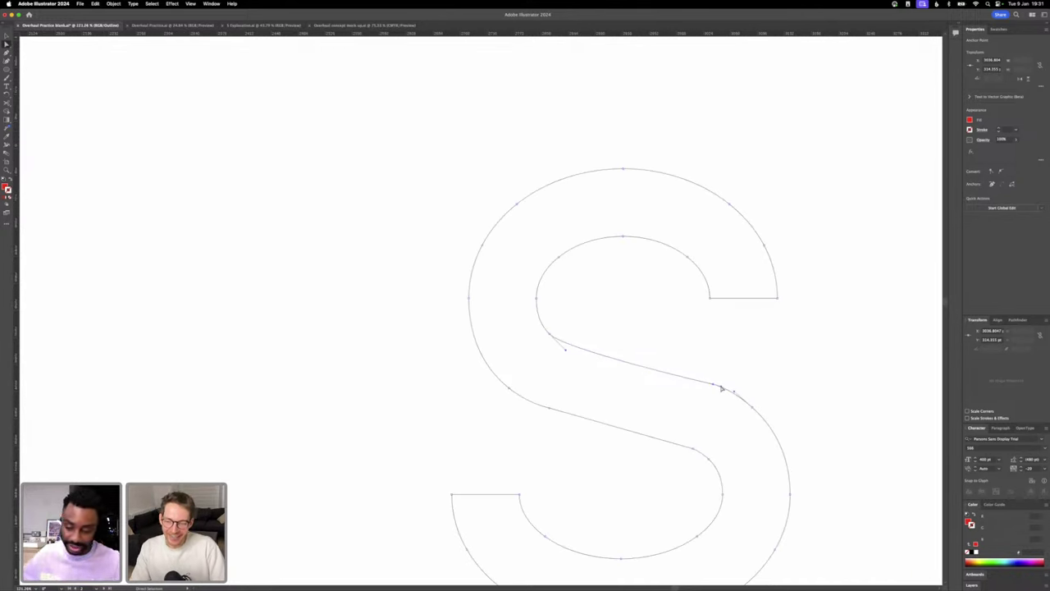
# - Delete the redundant anchor point on the upper bowl's outer left curve just above the spine
pyautogui.click(550, 406)
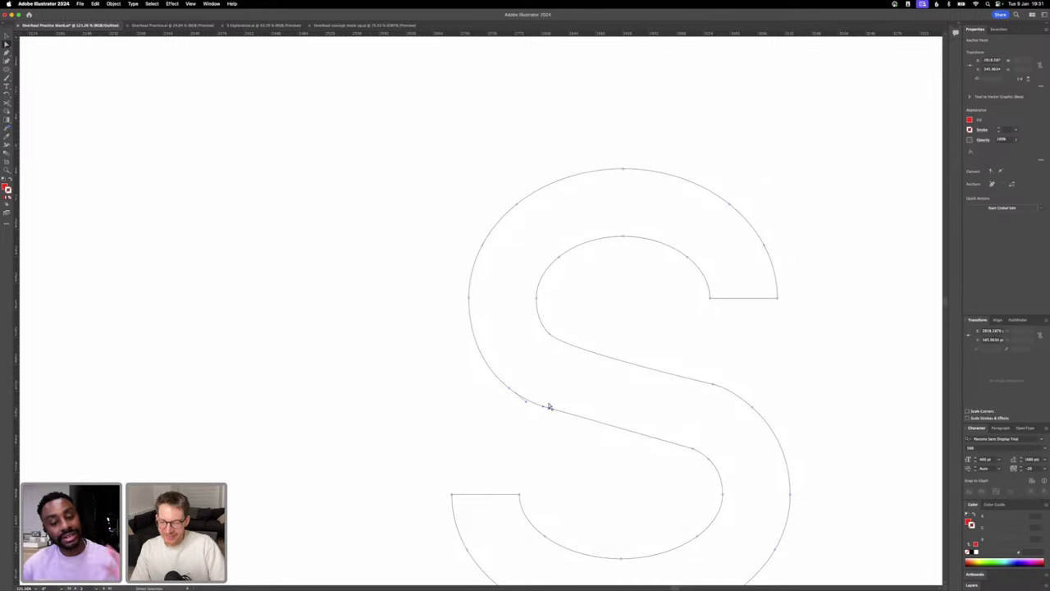
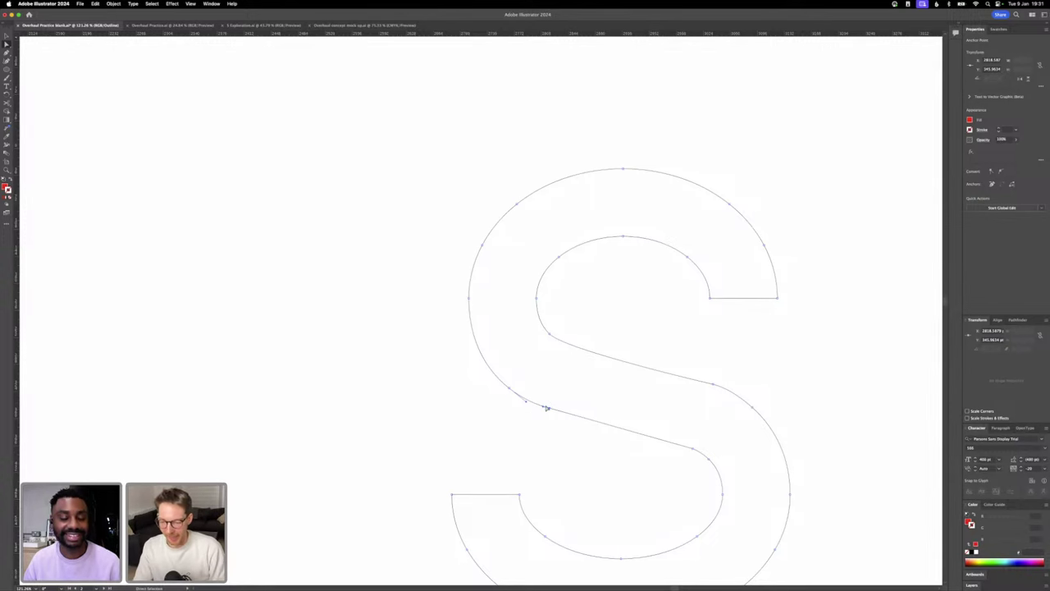
pyautogui.scroll(5, 545, 408)
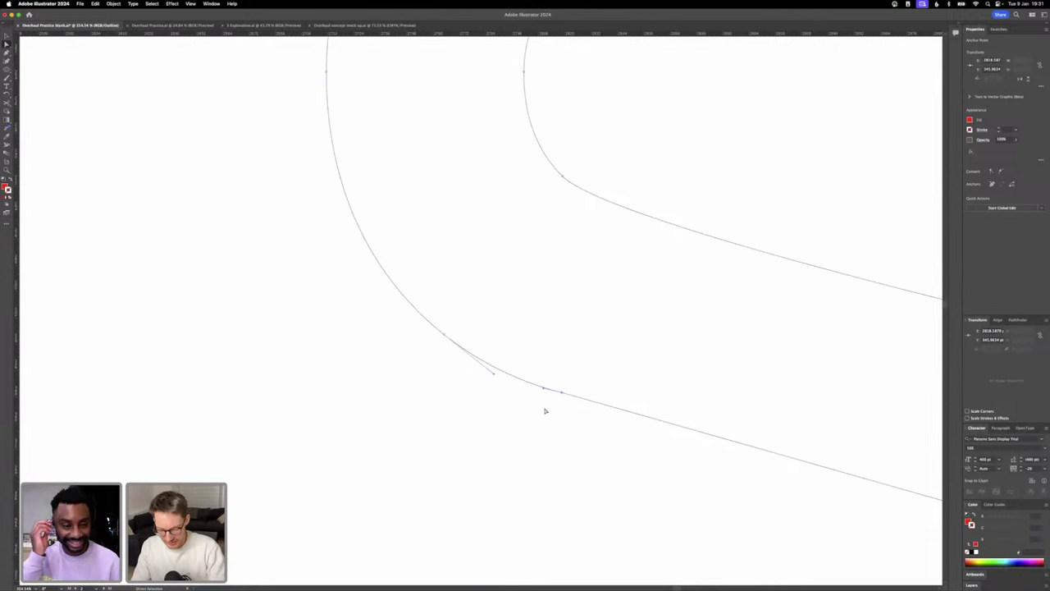
pyautogui.press('-')
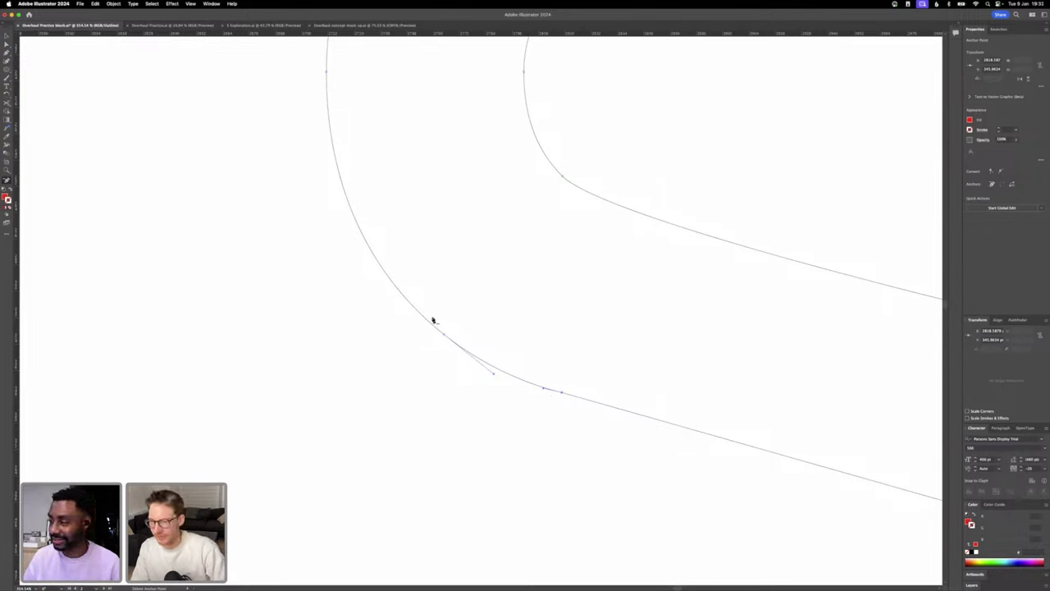
pyautogui.click(444, 335)
pyautogui.scroll(-4, 443, 335)
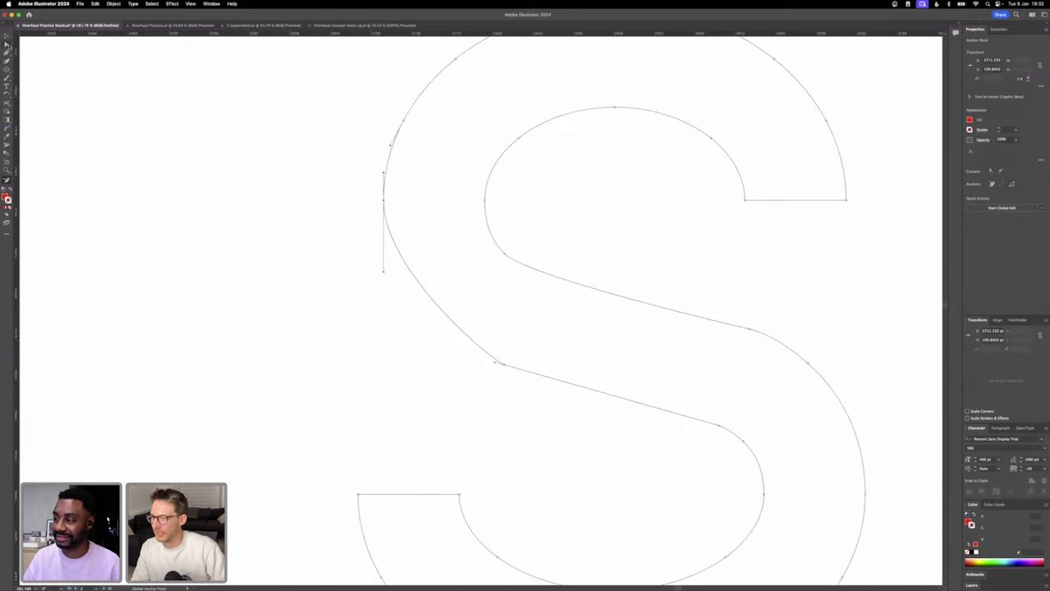
# - Lengthen the downward handle of the upper bowl's leftmost outer anchor to round the curve, and return to preview mode
pyautogui.click(8, 45)
pyautogui.moveTo(384, 273); pyautogui.dragTo(390, 343)
pyautogui.scroll(-6, 436, 370)
pyautogui.press('super+y')
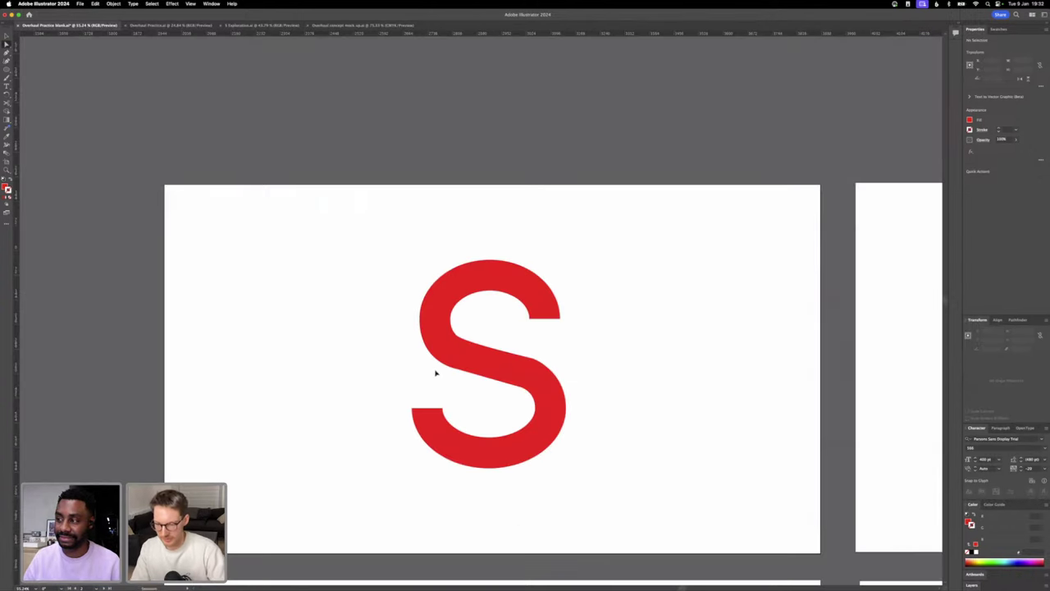
# - Delete the large black S text overlapping the OVERHAUL wordmarks on the first artboard
pyautogui.scroll(-5, 449, 398)
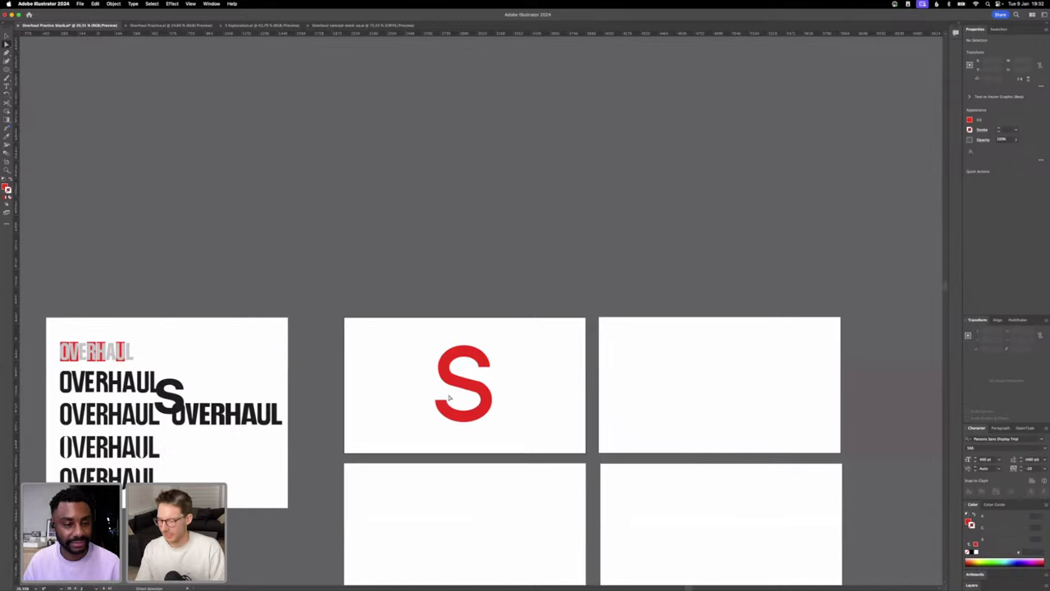
pyautogui.hscroll(-3, 449, 398)
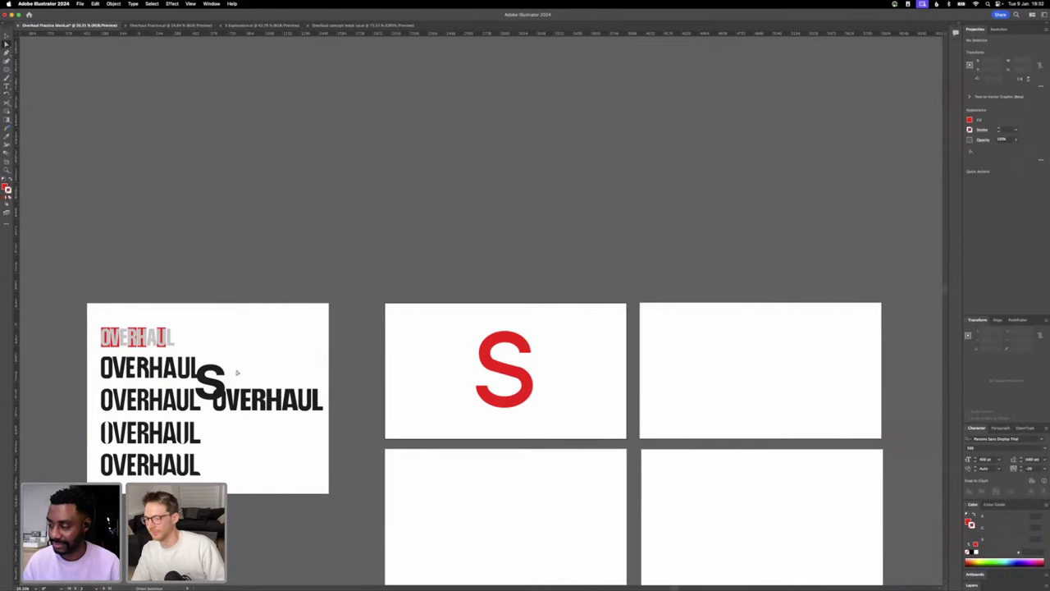
pyautogui.click(212, 386)
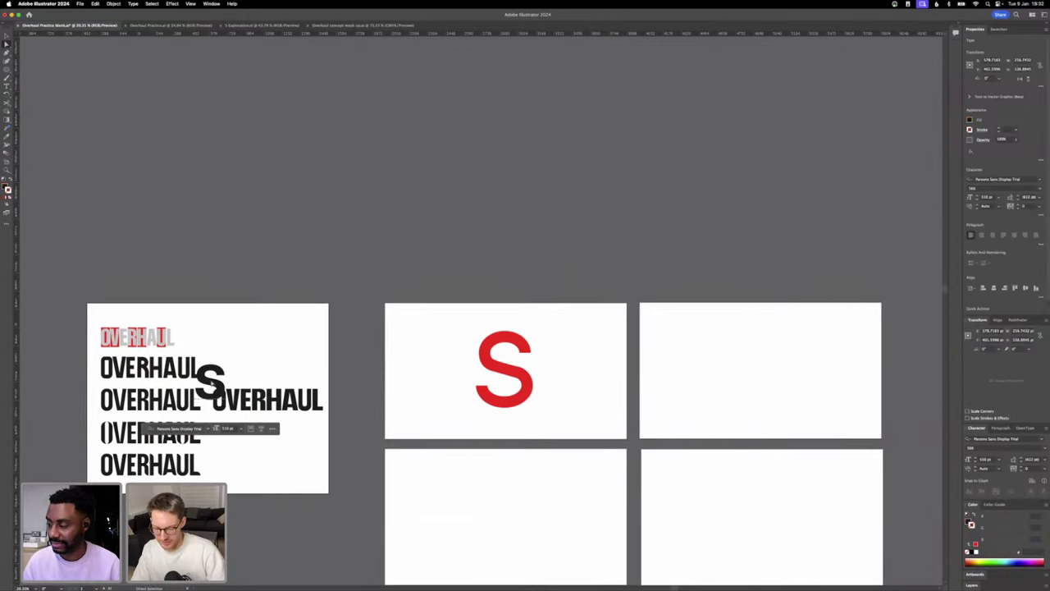
pyautogui.press('Delete')
pyautogui.hscroll(-5, 211, 382)
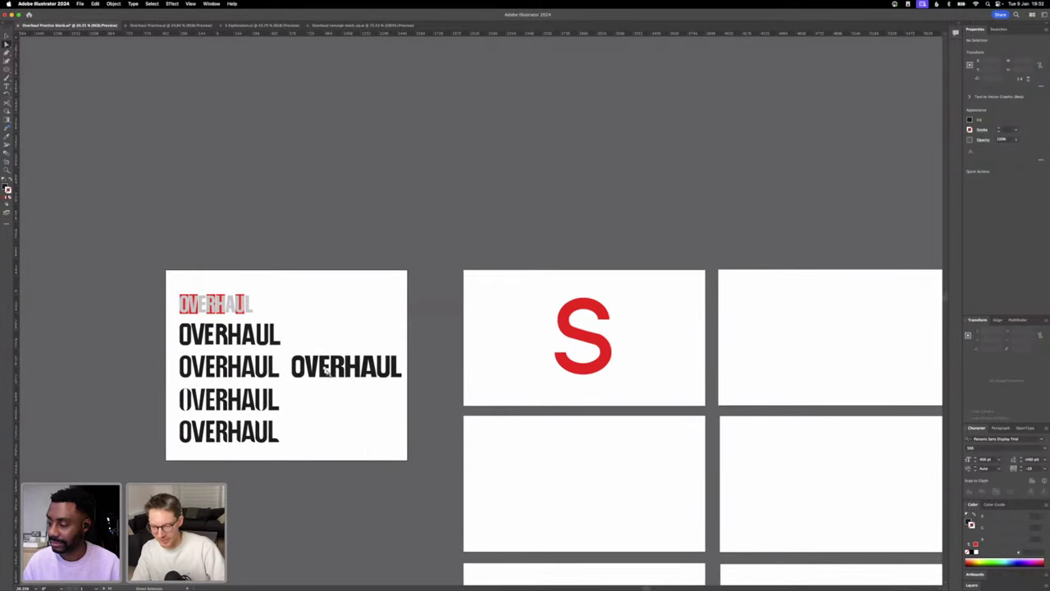
# - Move the top anchors of the upper bowl's inner curve straight up to thin the top of the red S
pyautogui.scroll(5, 583, 329)
pyautogui.click(576, 264)
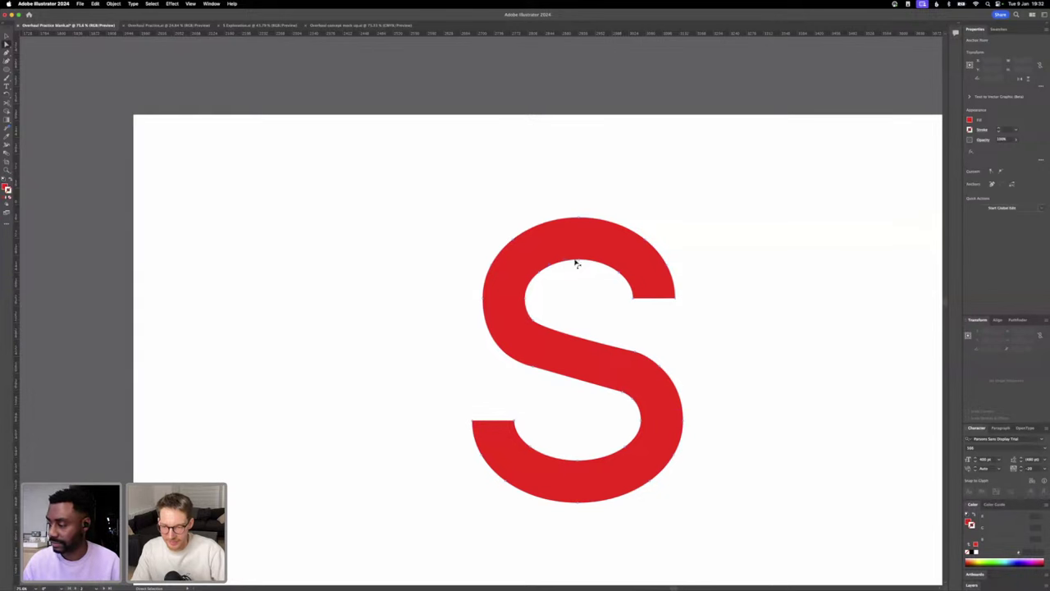
pyautogui.keyDown('shift'); pyautogui.click(541, 273); pyautogui.keyUp('shift')
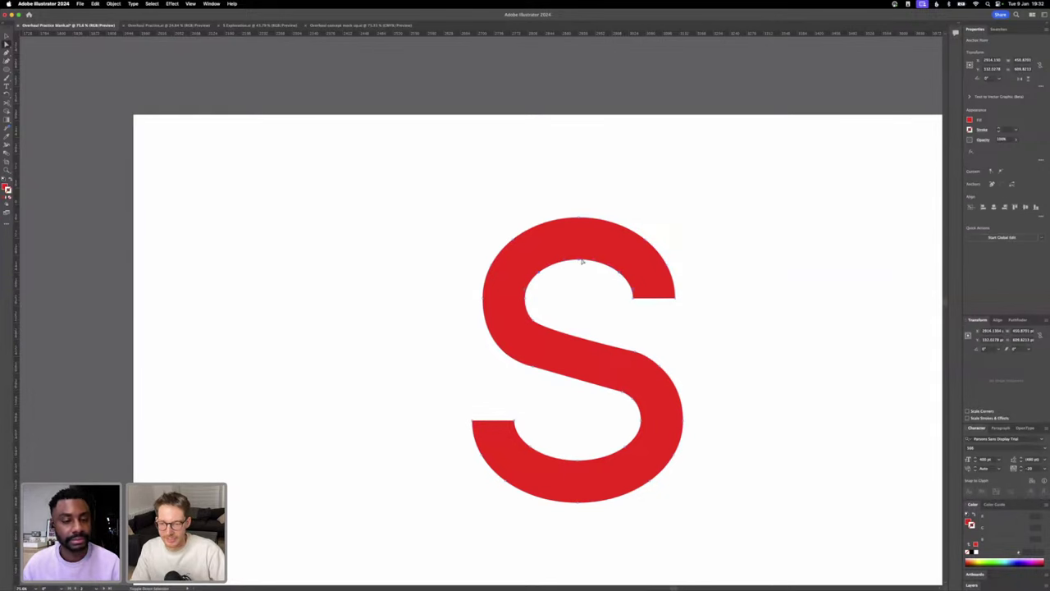
pyautogui.moveTo(581, 262); pyautogui.dragTo(579, 225)
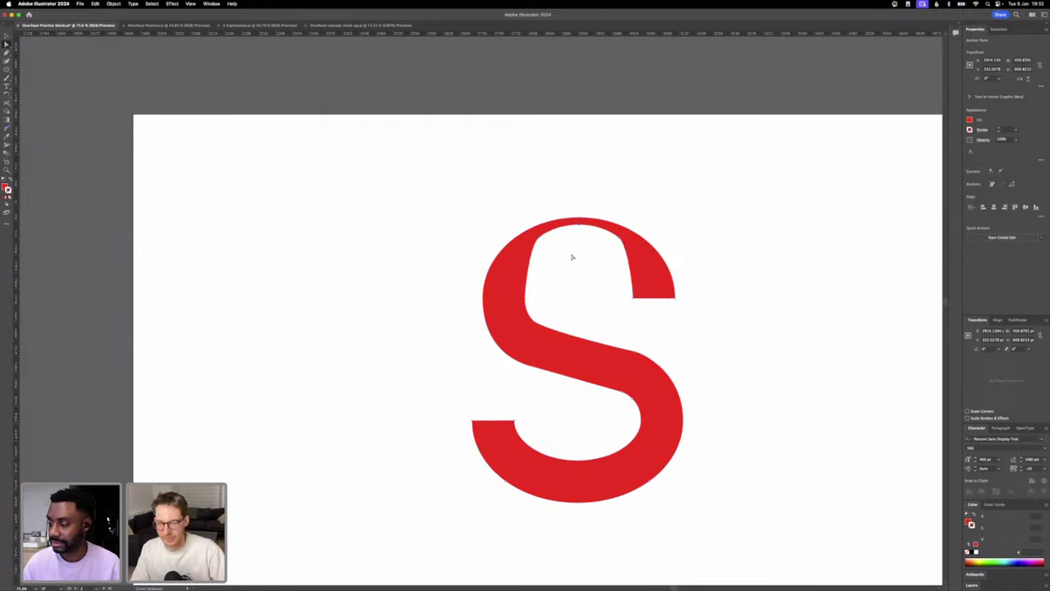
# - Stretch the inner left shoulder anchor's handle down and outward, and delete the anchor below it on the upper bowl's inner edge
pyautogui.click(572, 258)
pyautogui.click(539, 237)
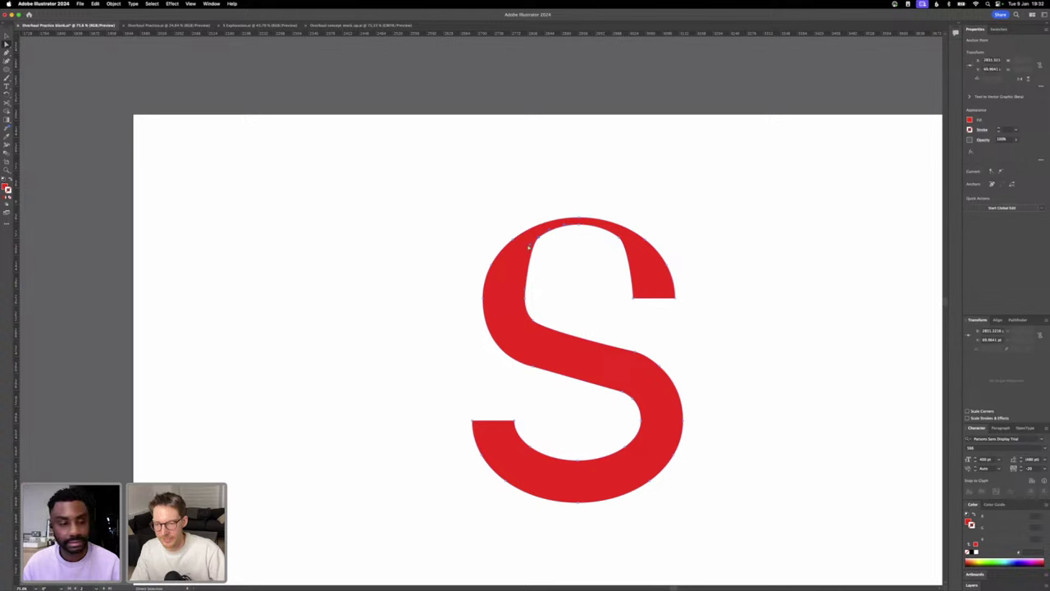
pyautogui.moveTo(529, 246); pyautogui.dragTo(486, 298)
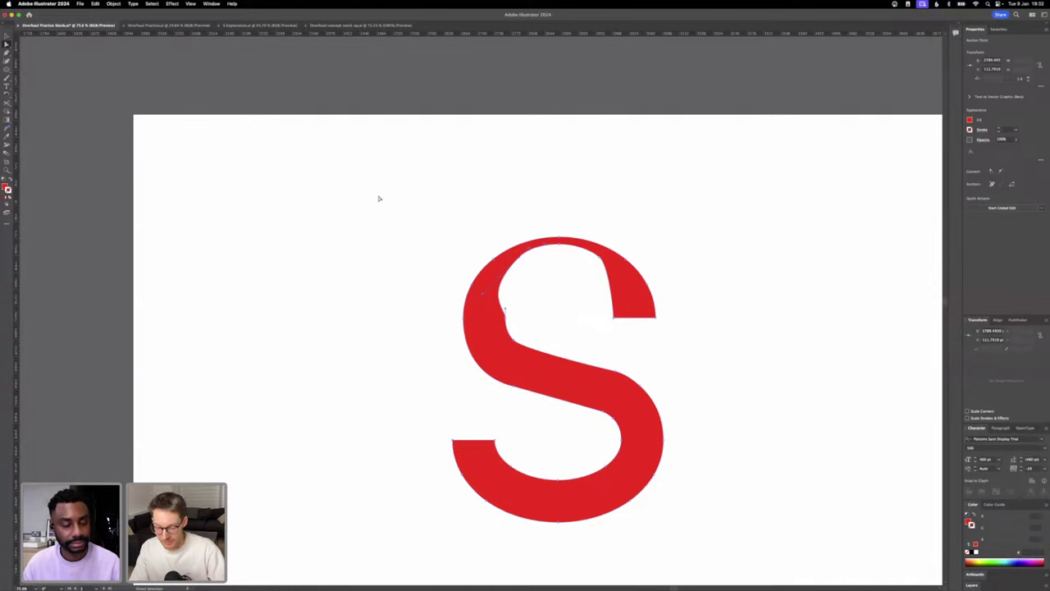
pyautogui.press('-')
pyautogui.click(505, 320)
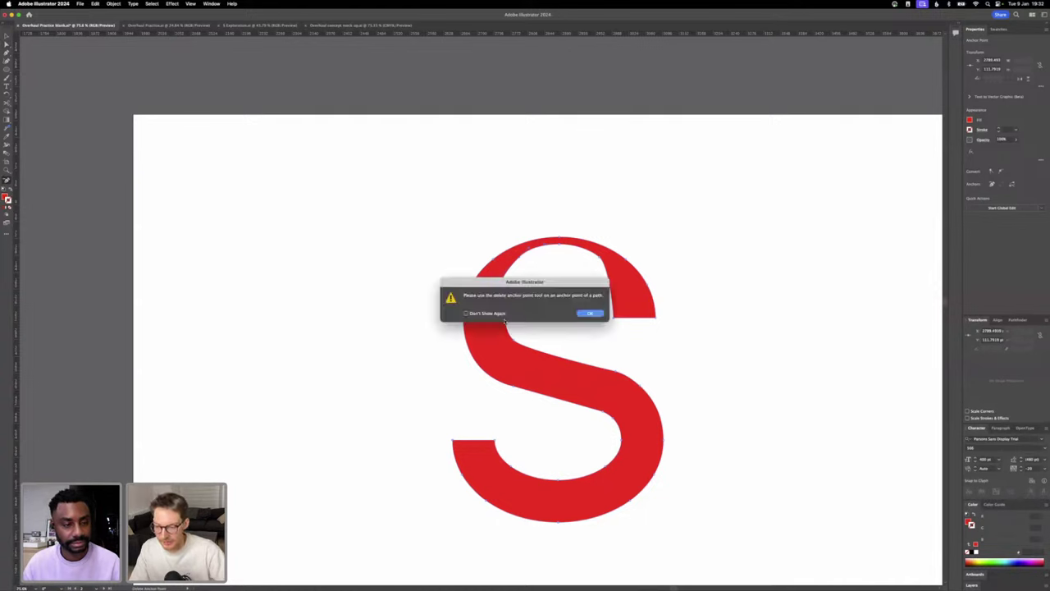
pyautogui.press('Return')
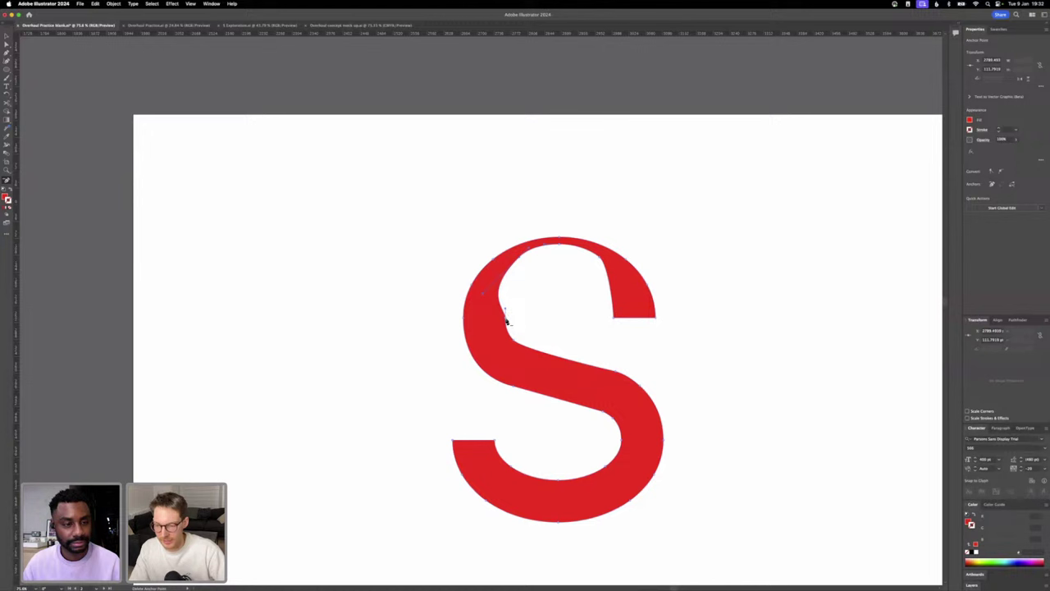
pyautogui.click(507, 318)
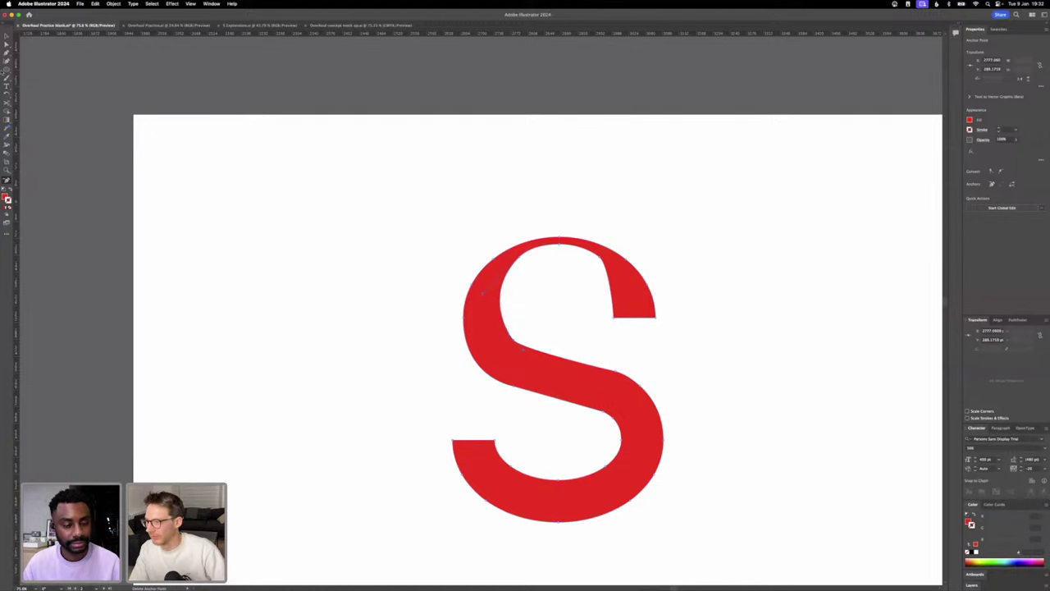
# - Lengthen the handles at both ends of the upper bowl's inner left curve to make it rounder
pyautogui.click(6, 45)
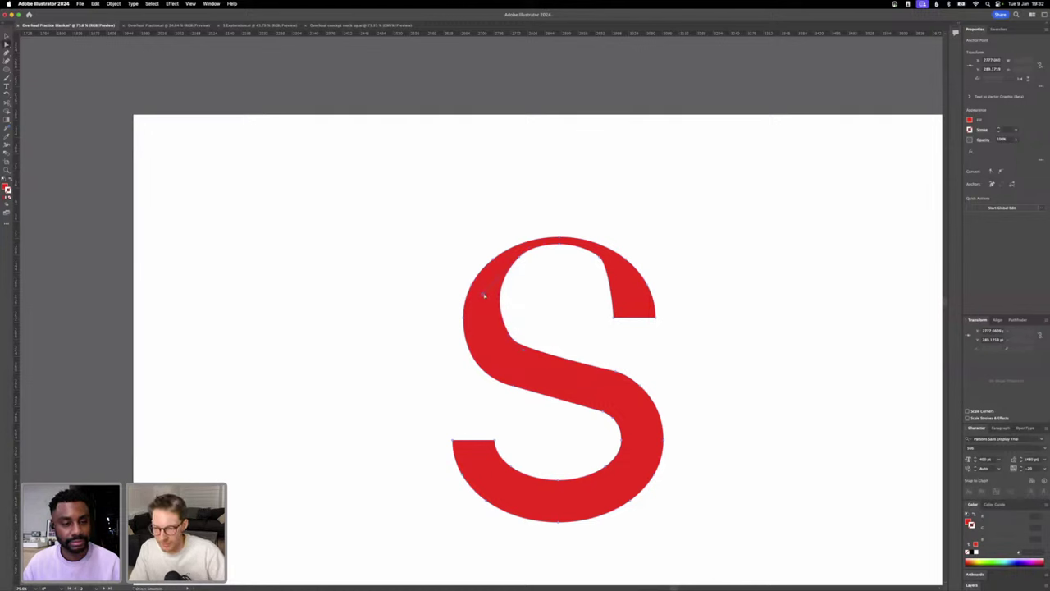
pyautogui.moveTo(483, 295); pyautogui.dragTo(468, 309)
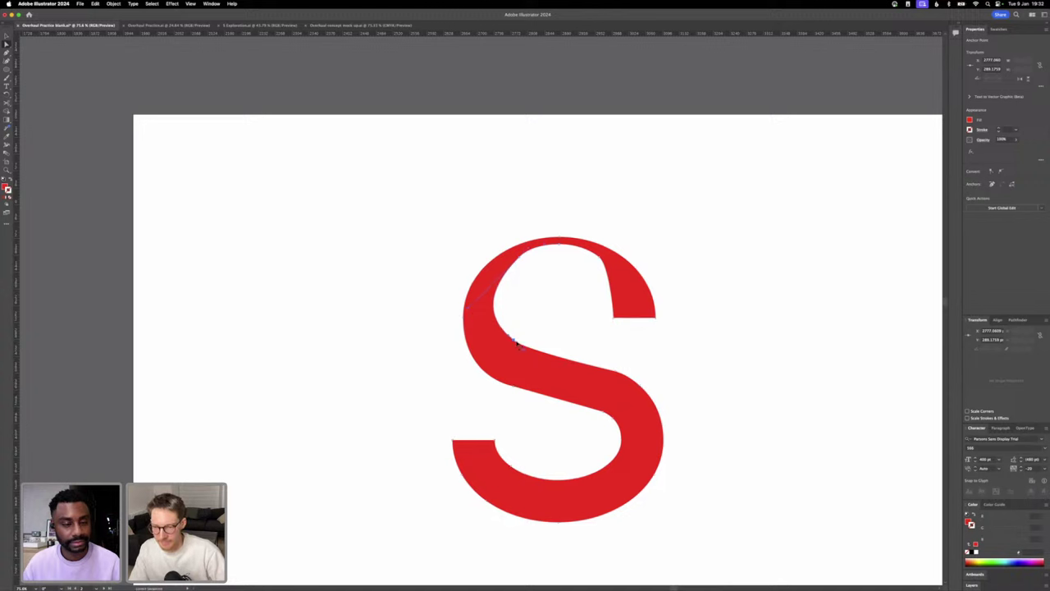
pyautogui.moveTo(508, 337); pyautogui.dragTo(502, 335)
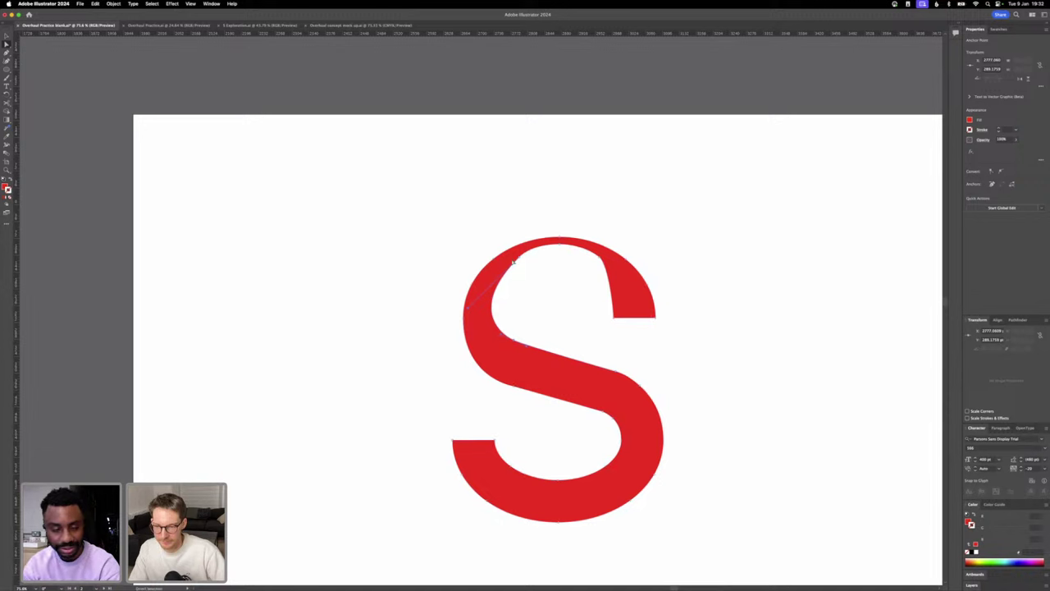
# - Try to reshape the upper bowl's outer left shoulder and inner right shoulder, and undo both changes
pyautogui.moveTo(520, 260); pyautogui.dragTo(533, 247)
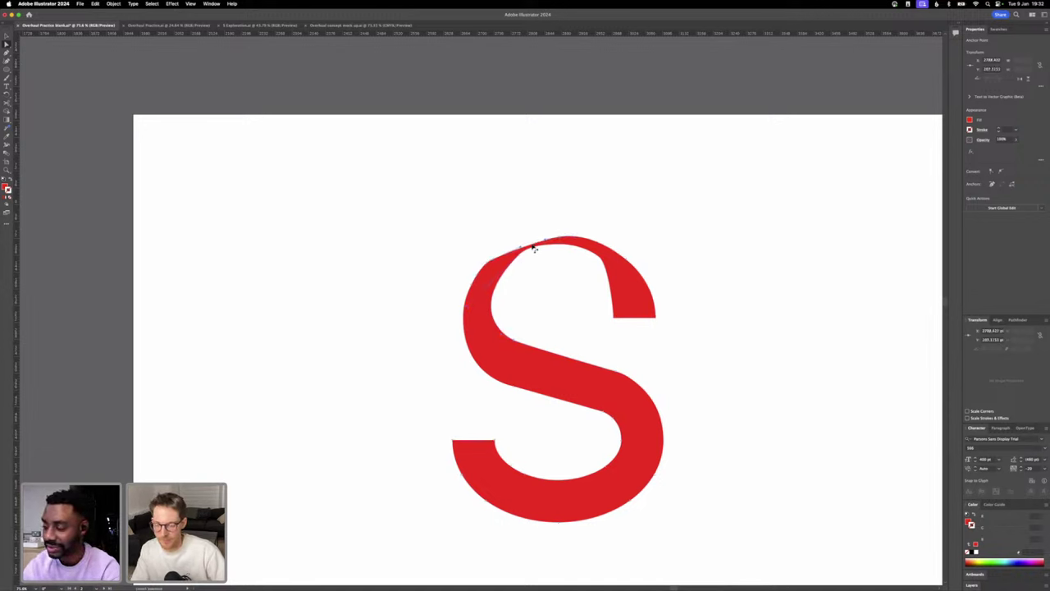
pyautogui.press('super+z')
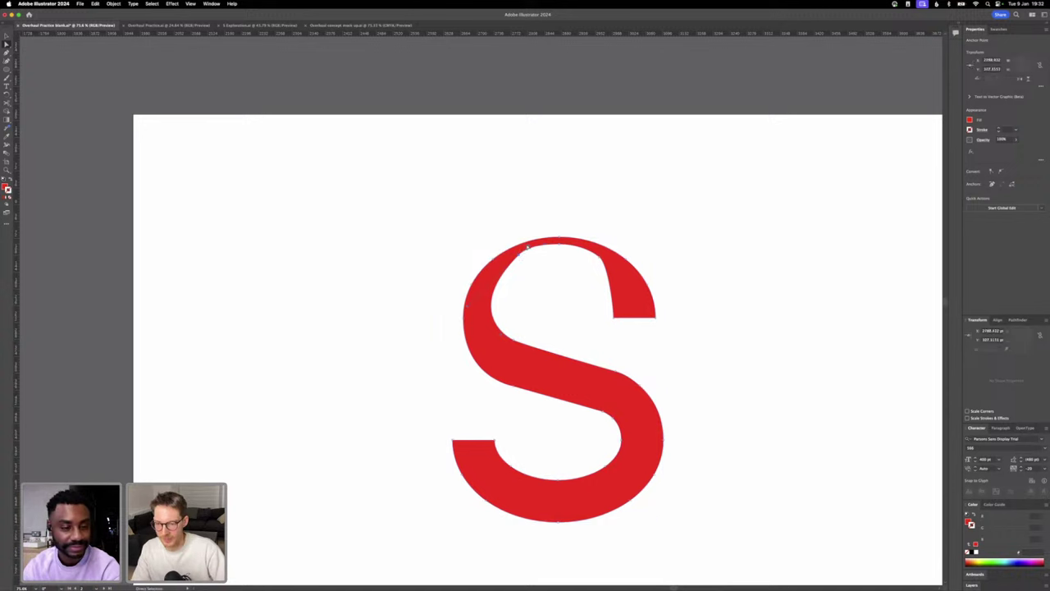
pyautogui.click(628, 279)
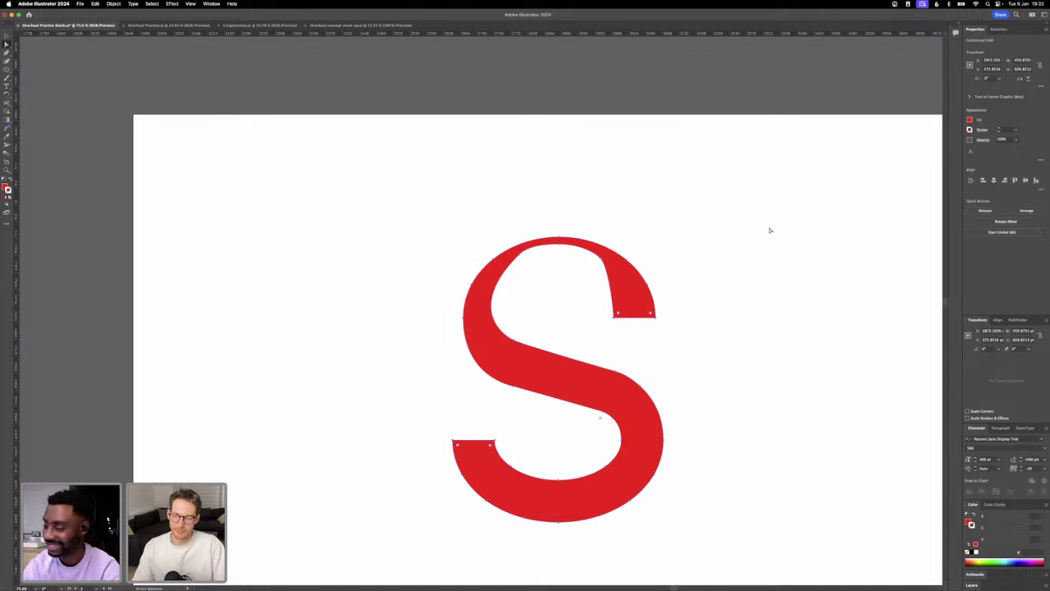
pyautogui.click(617, 274)
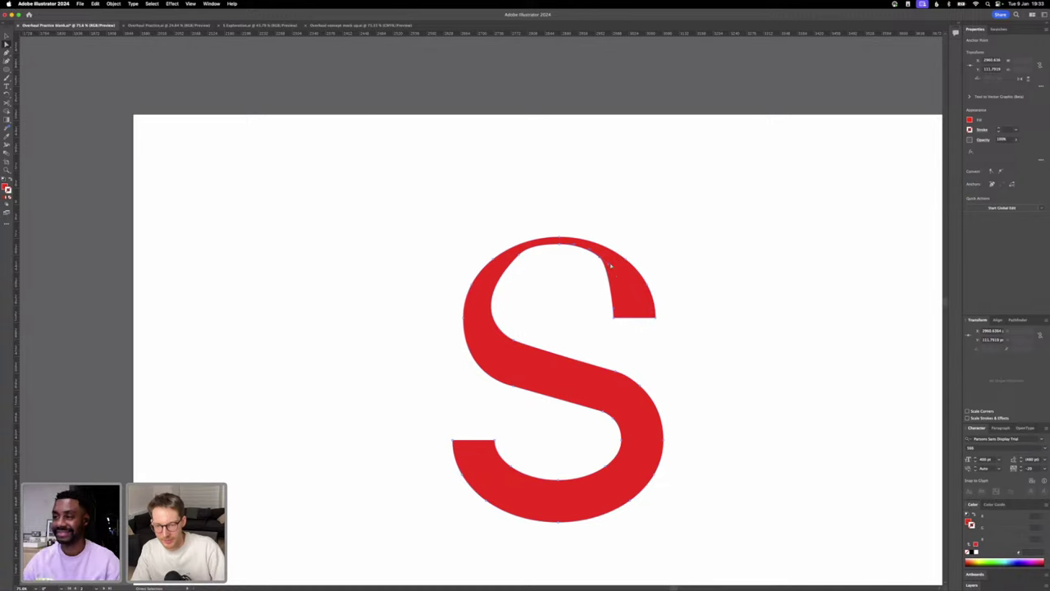
pyautogui.moveTo(613, 264); pyautogui.dragTo(628, 280)
pyautogui.press('super+z')
pyautogui.scroll(-5, 629, 280)
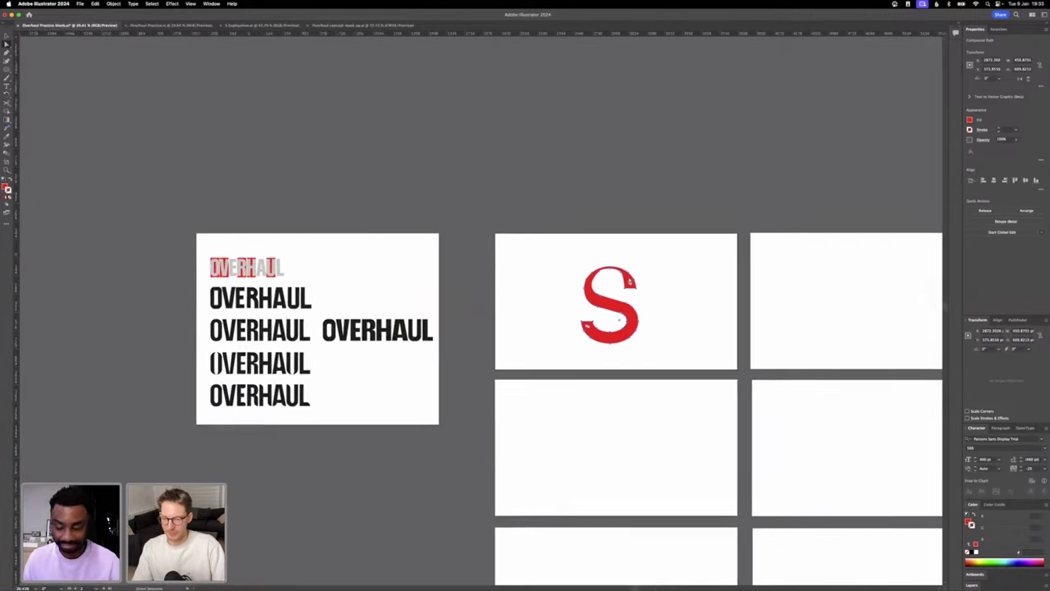
# - Deselect the red S and examine the OVERHAUL wordmark variations, focusing on the bold version
pyautogui.scroll(5, 534, 323)
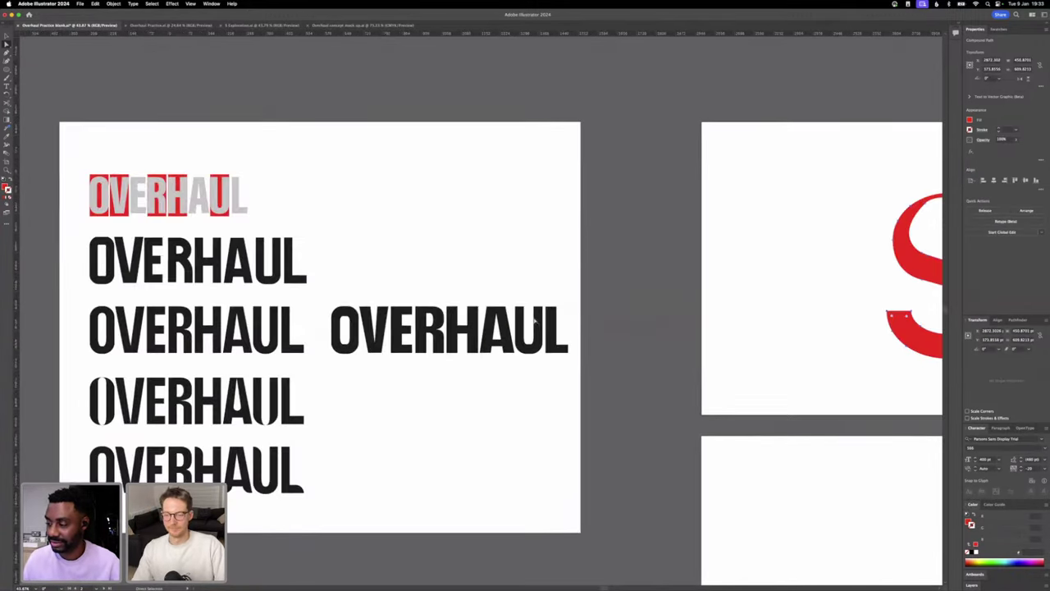
pyautogui.scroll(3, 534, 323)
pyautogui.scroll(-4, 534, 322)
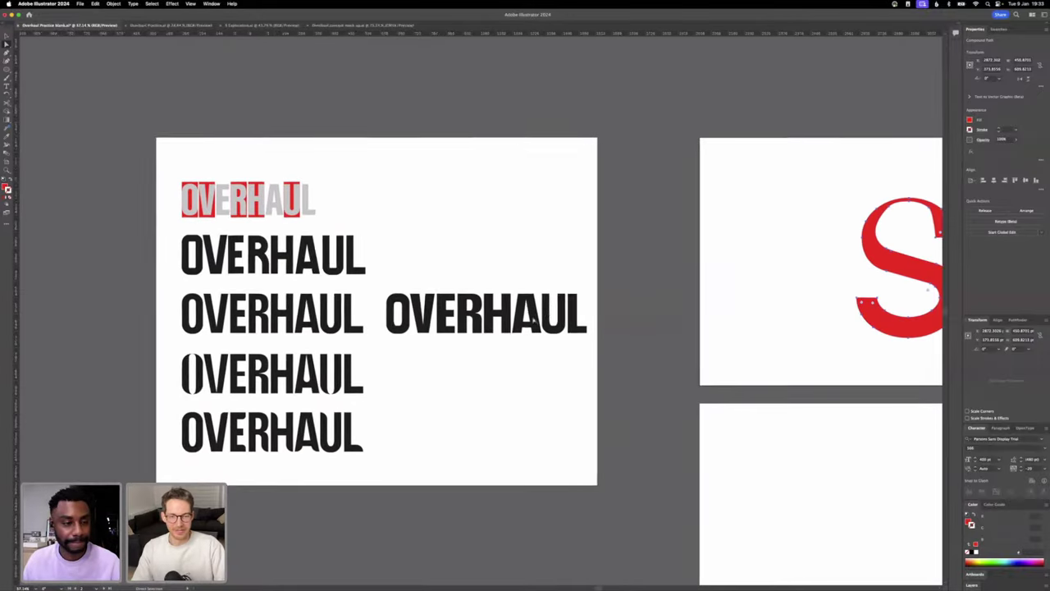
pyautogui.hscroll(3, 534, 323)
pyautogui.press('v')
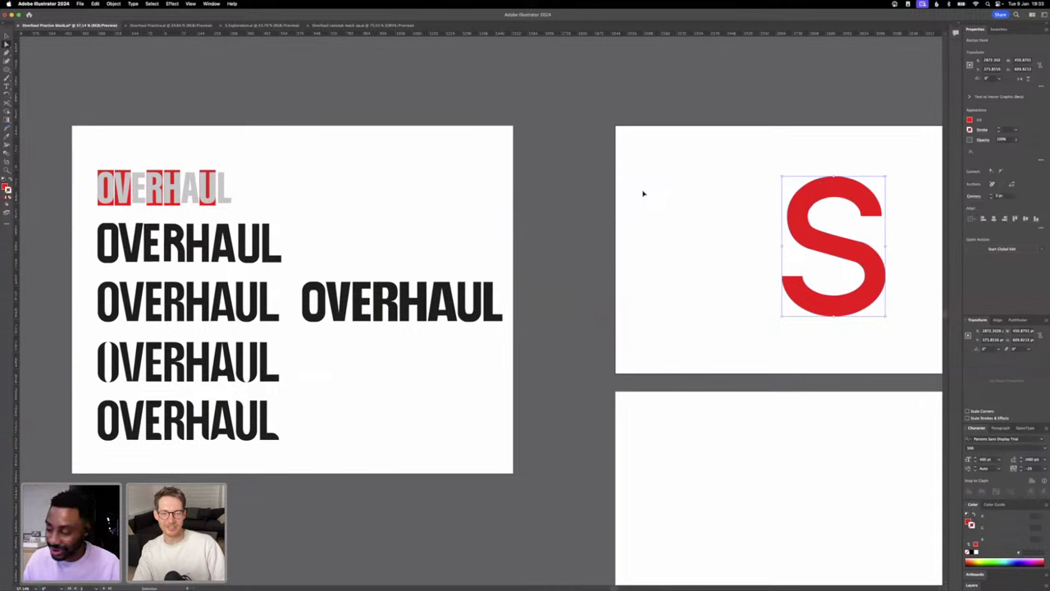
pyautogui.click(500, 179)
pyautogui.hscroll(-3, 490, 187)
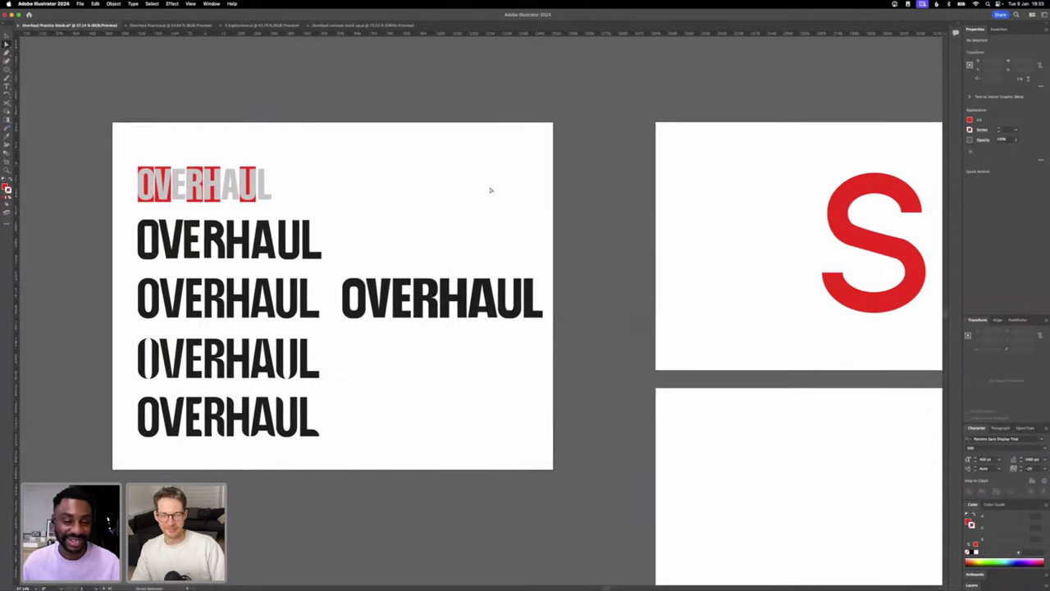
pyautogui.press('v')
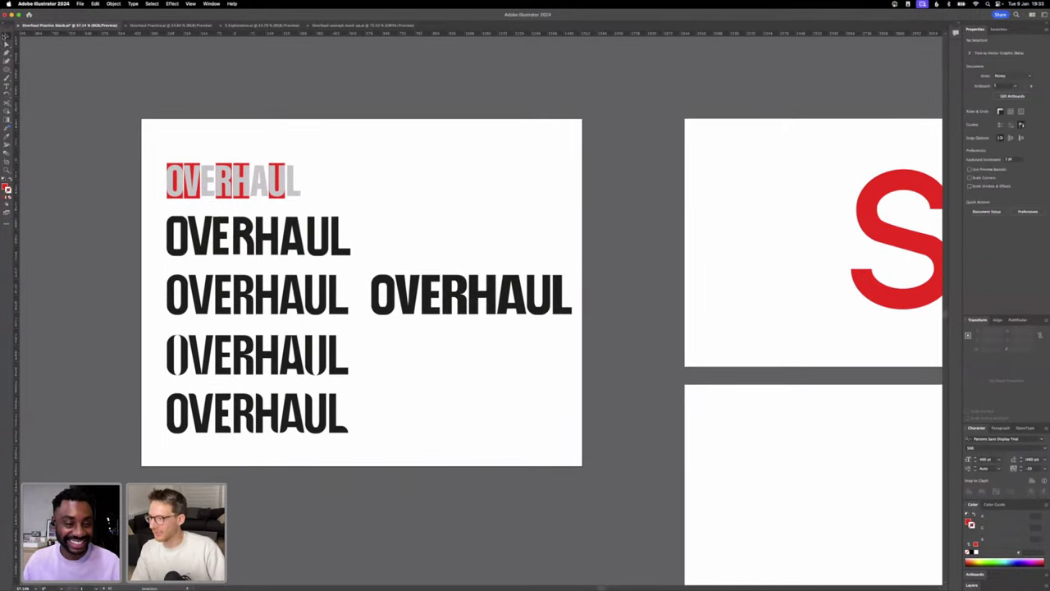
pyautogui.scroll(5, 463, 266)
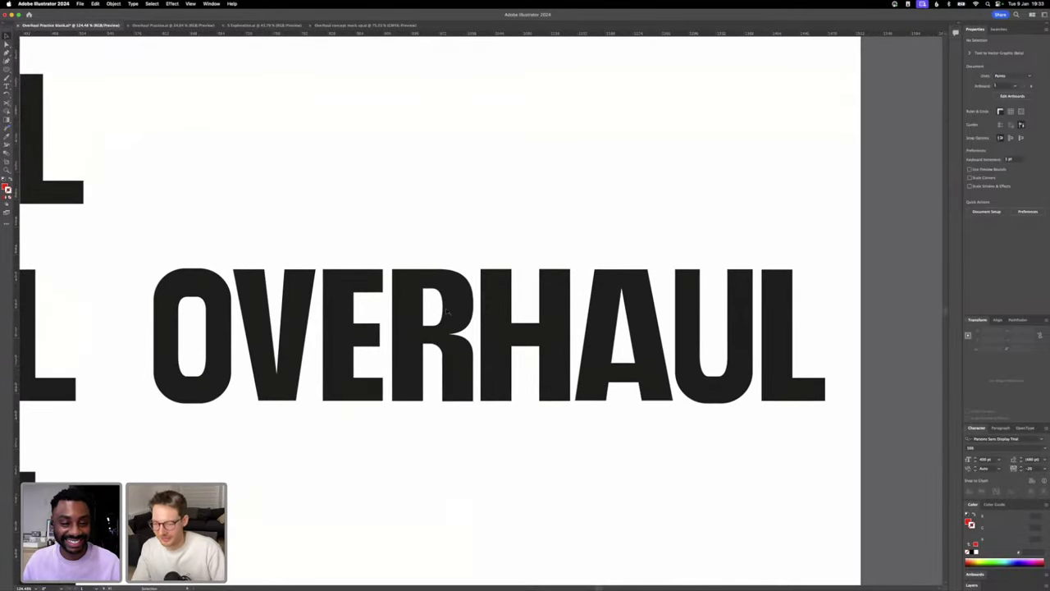
# - Lower the top edge of the opening between the R's legs in the bold OVERHAUL wordmark by nudging its anchor points
pyautogui.press('a')
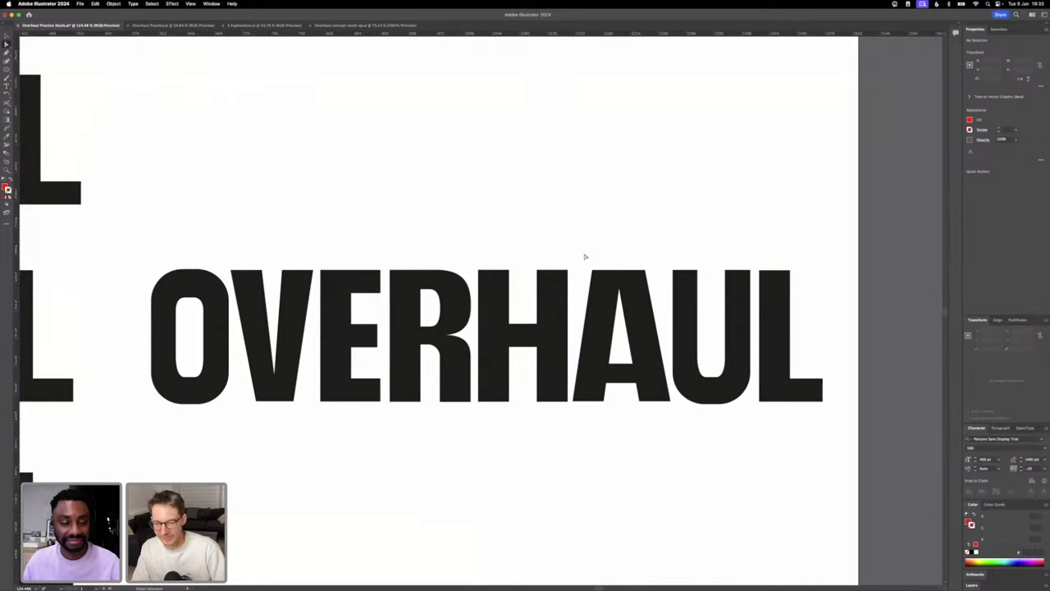
pyautogui.scroll(-3, 585, 257)
pyautogui.scroll(-2, 584, 256)
pyautogui.scroll(10, 519, 294)
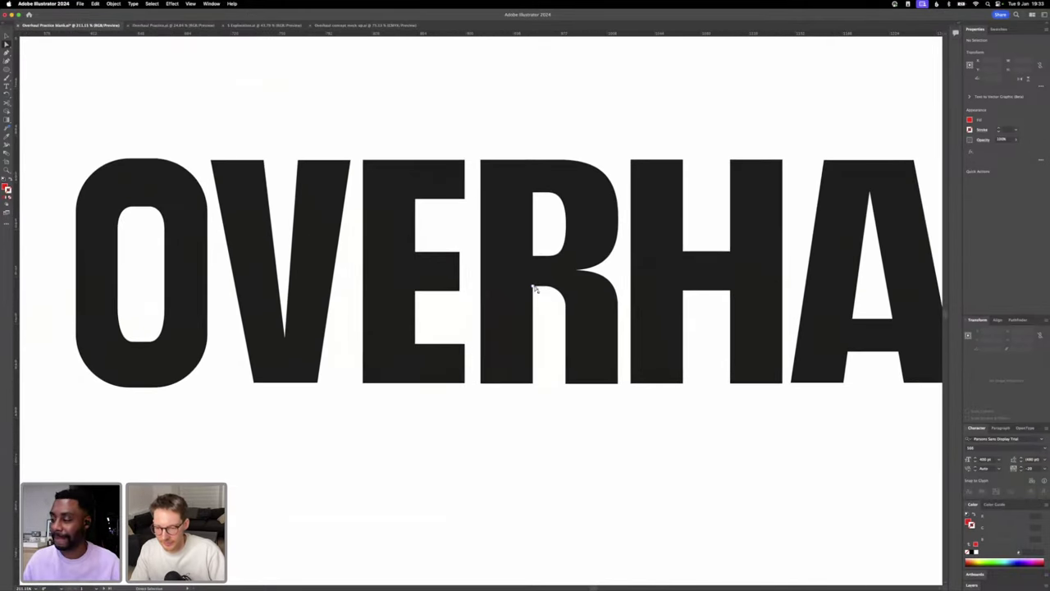
pyautogui.click(541, 289)
pyautogui.keyDown('shift'); pyautogui.click(546, 287); pyautogui.keyUp('shift')
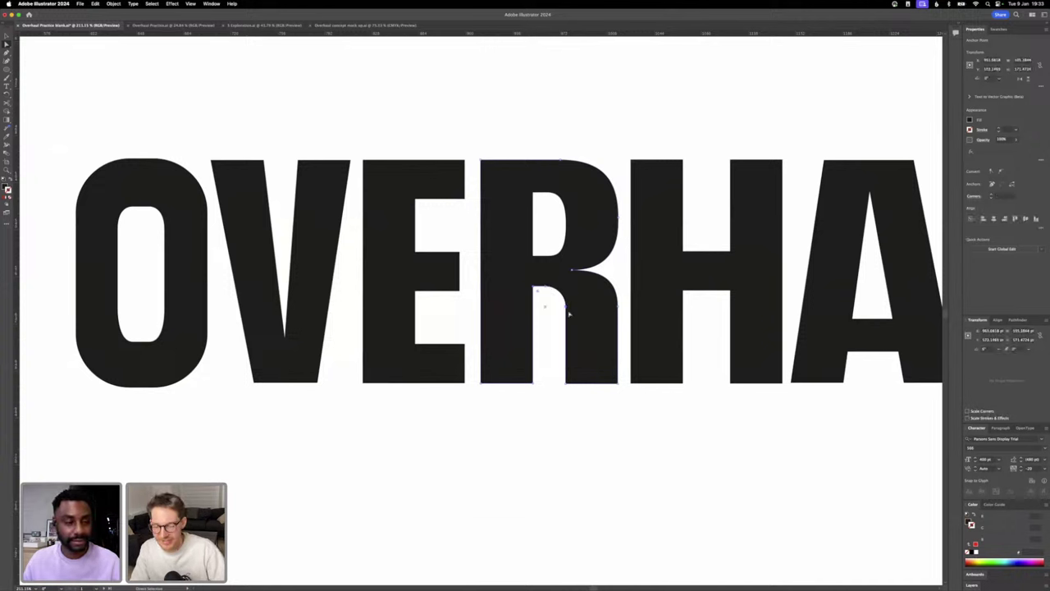
pyautogui.press('Down')
pyautogui.press('Down')
pyautogui.press('Down')
pyautogui.press('Down')
pyautogui.press('Down')
pyautogui.press('Down')
pyautogui.press('Down')
pyautogui.press('Down')
pyautogui.press('Up')
pyautogui.press('Up')
pyautogui.press('Up')
pyautogui.press('Up')
pyautogui.press('Up')
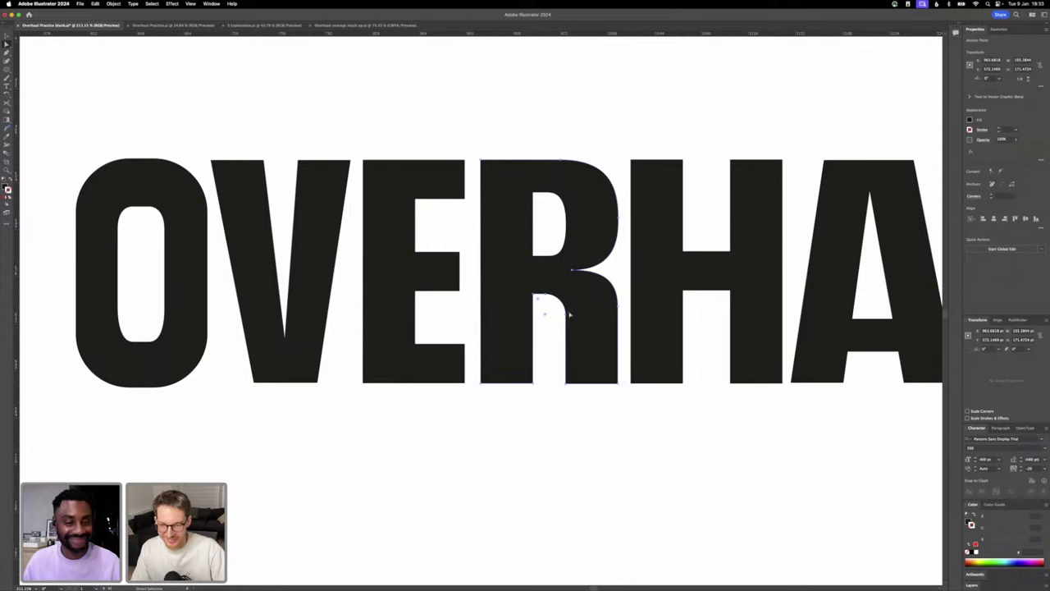
pyautogui.press('Down')
pyautogui.press('Down')
pyautogui.press('Up')
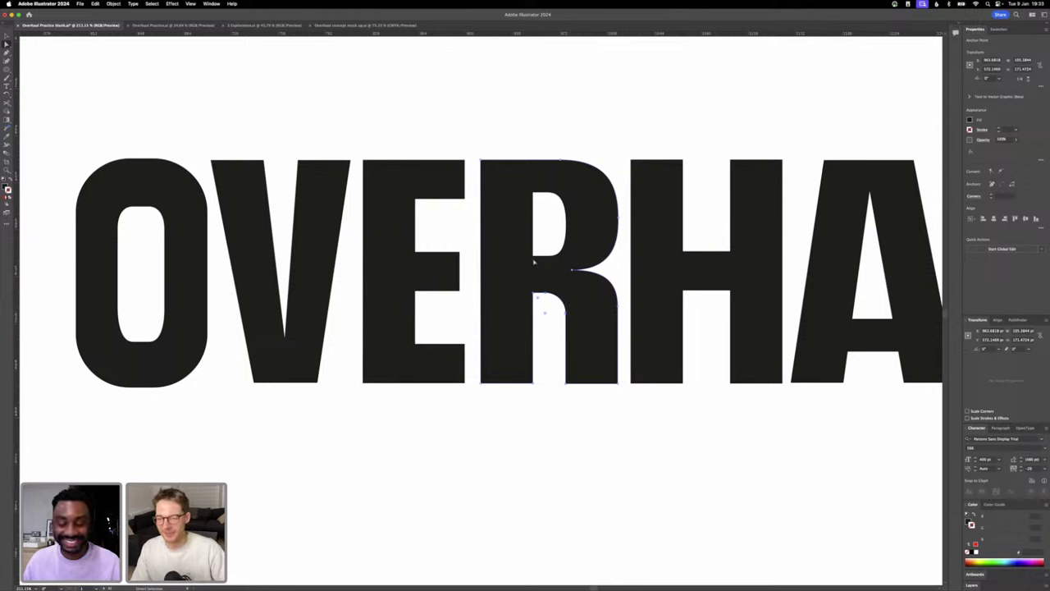
# - Raise the bottom edge of the R's enclosed counter by nudging its lower anchor points upward
pyautogui.click(561, 248)
pyautogui.keyDown('shift'); pyautogui.click(549, 256); pyautogui.keyUp('shift')
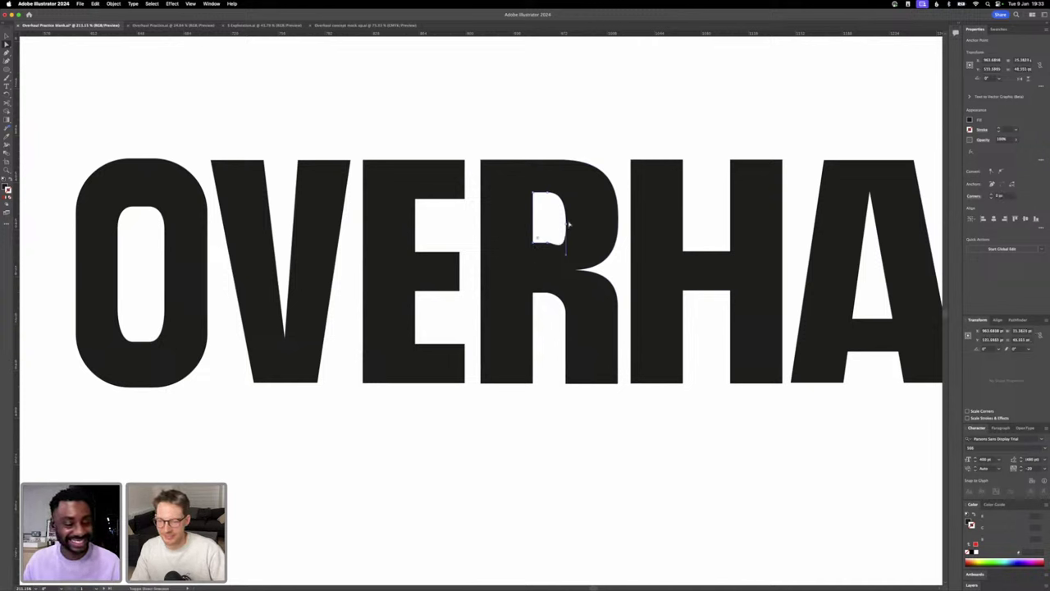
pyautogui.press('Up')
pyautogui.press('Up')
pyautogui.press('Up')
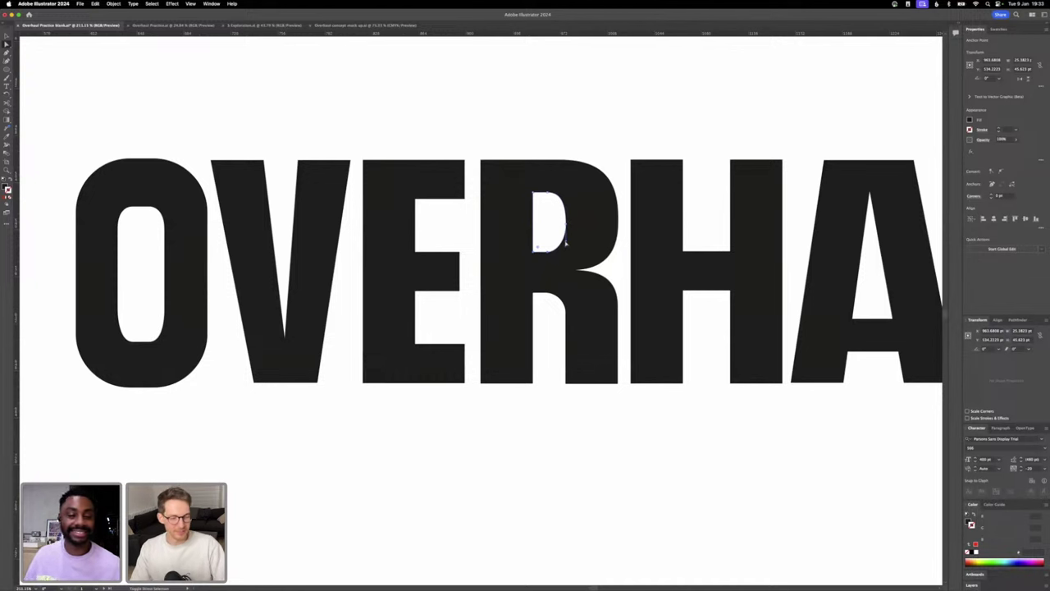
# - Reshape the upper-right curve of the R's counter by adjusting its side handle and upper anchor point
pyautogui.click(566, 201)
pyautogui.moveTo(566, 201); pyautogui.dragTo(566, 209)
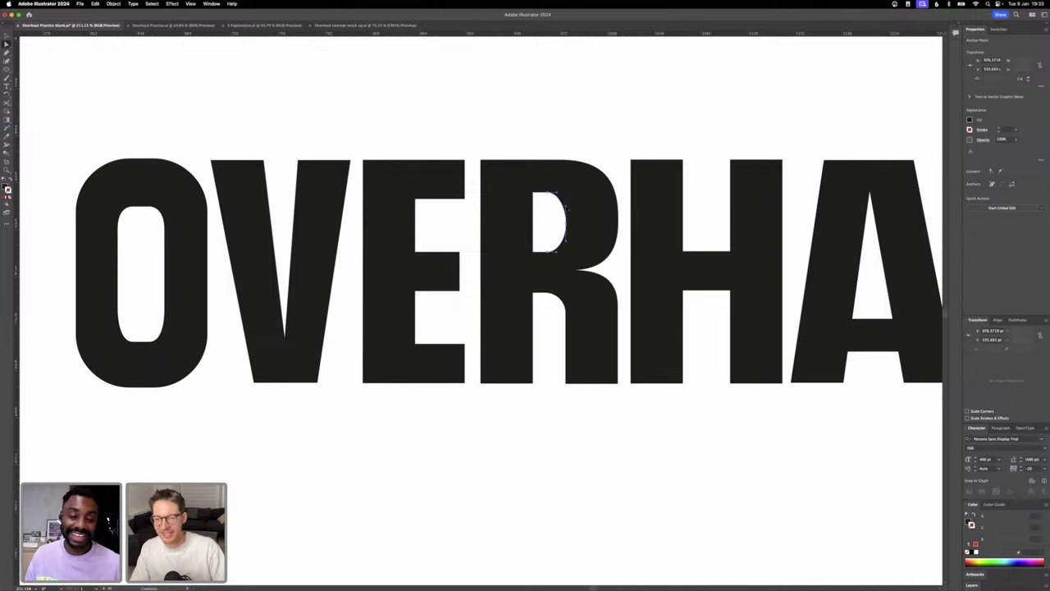
pyautogui.click(544, 193)
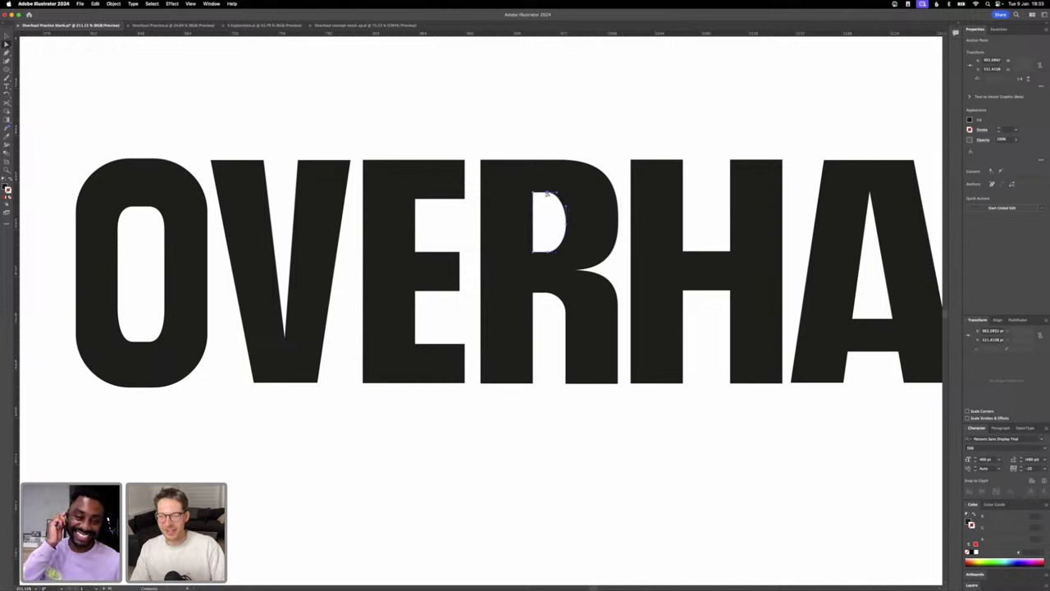
pyautogui.moveTo(545, 194); pyautogui.dragTo(543, 193)
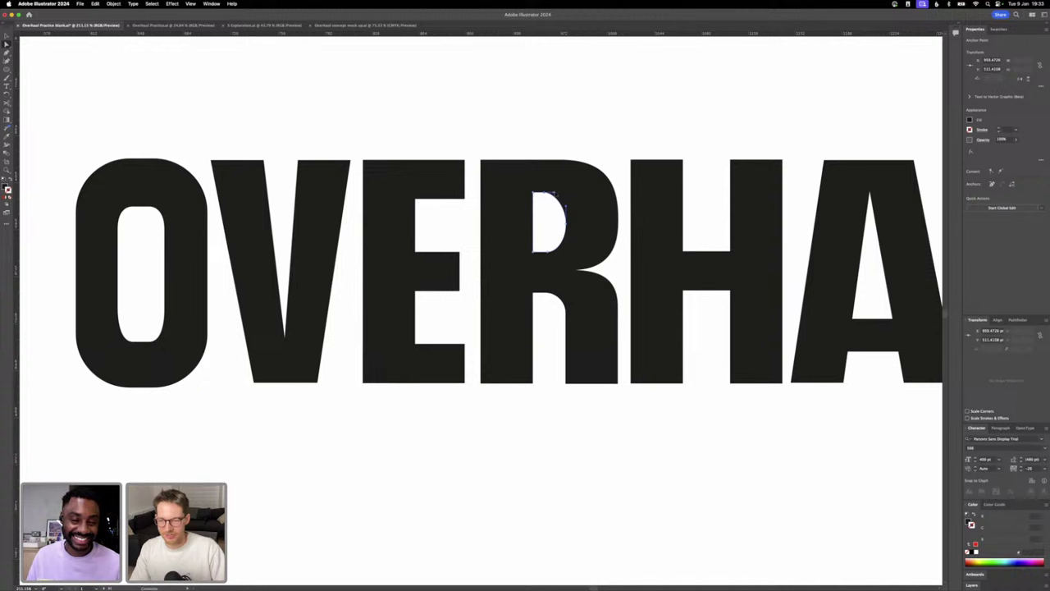
# - Widen the R's counter by nudging the anchor points of its curved side to the right
pyautogui.click(567, 227)
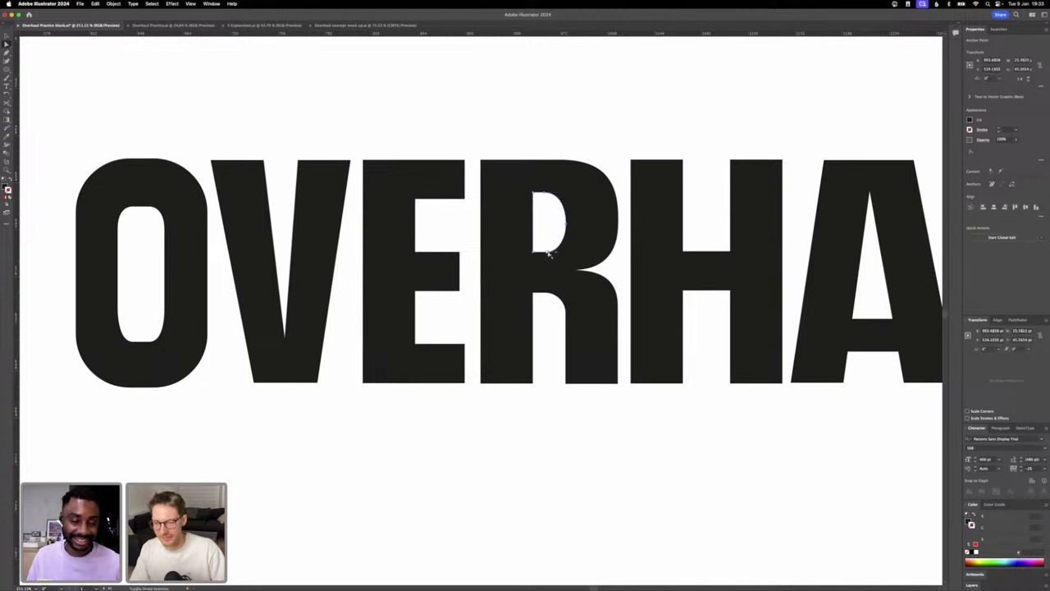
pyautogui.press('Right')
pyautogui.press('Right')
pyautogui.press('Right')
pyautogui.press('Right')
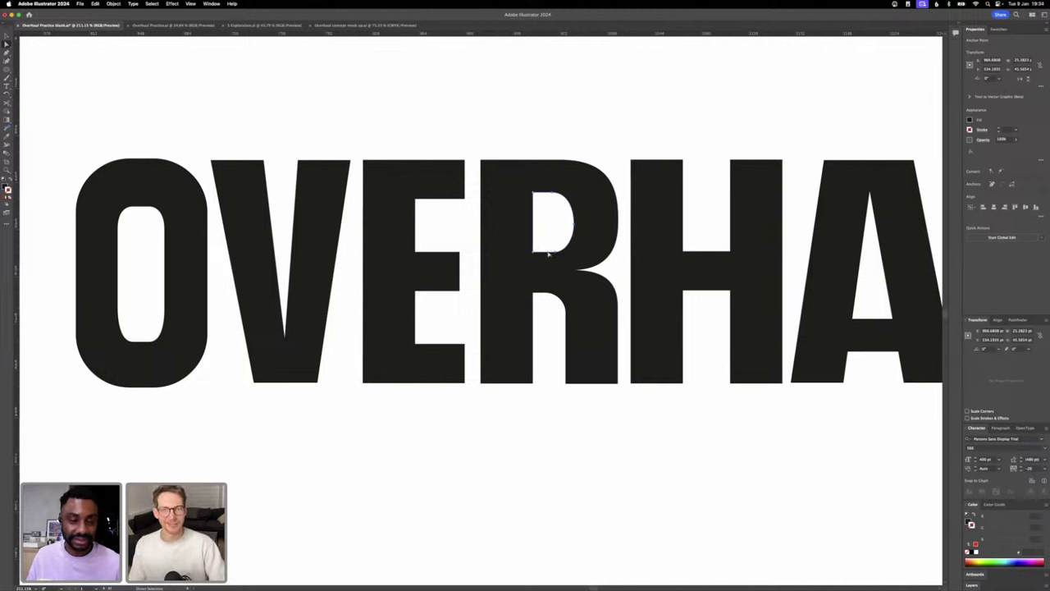
pyautogui.press('Left')
pyautogui.press('Right')
pyautogui.press('Right')
pyautogui.press('Right')
pyautogui.press('Left')
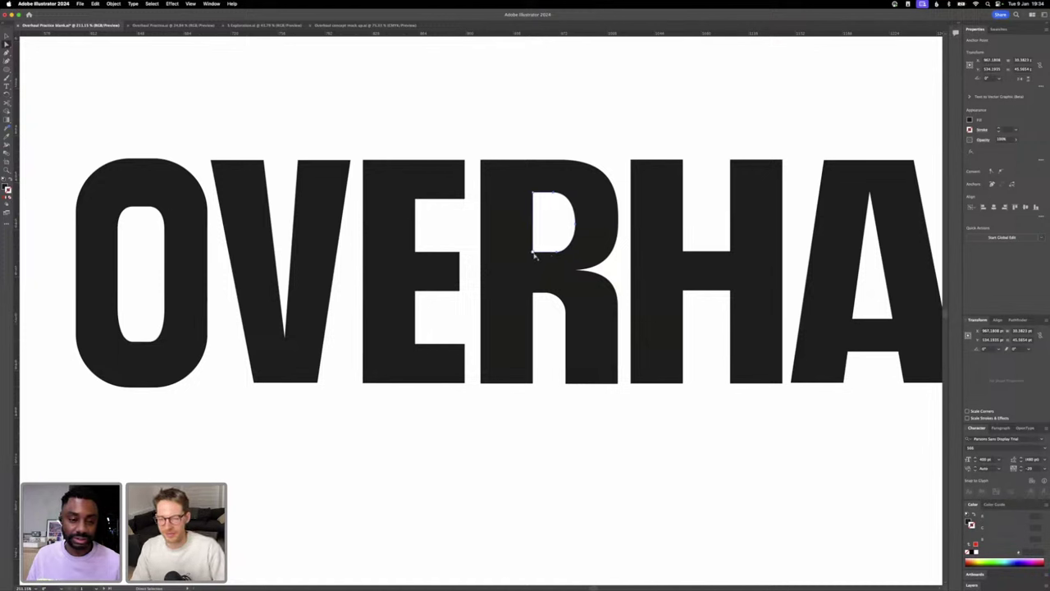
# - Nudge the two bottom anchor points of the R's counter slightly further up, including the curve's side anchor in the selection
pyautogui.click(533, 253)
pyautogui.keyDown('shift'); pyautogui.click(557, 253); pyautogui.keyUp('shift')
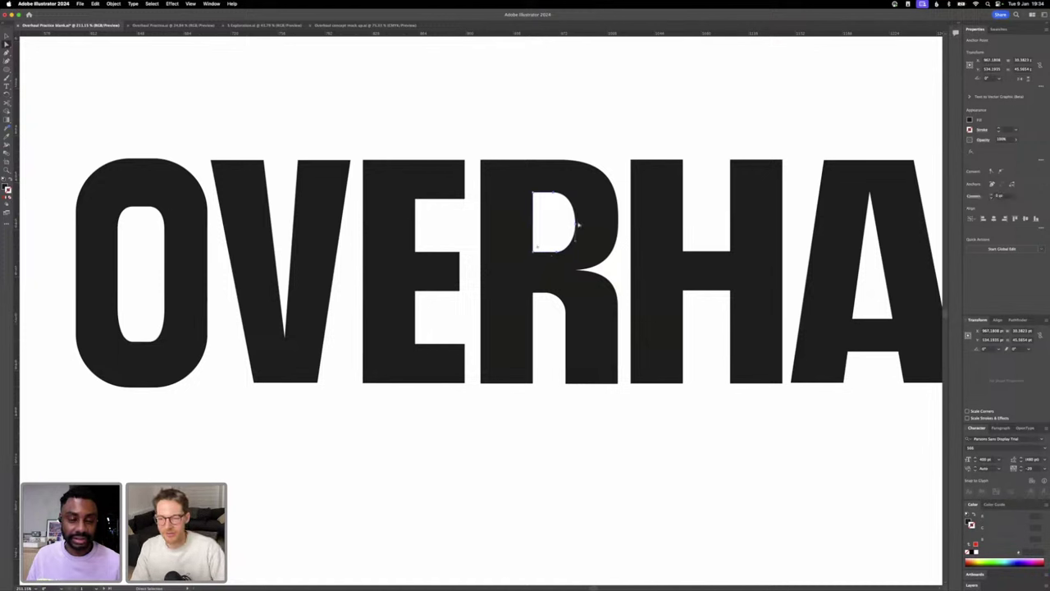
pyautogui.click(563, 226)
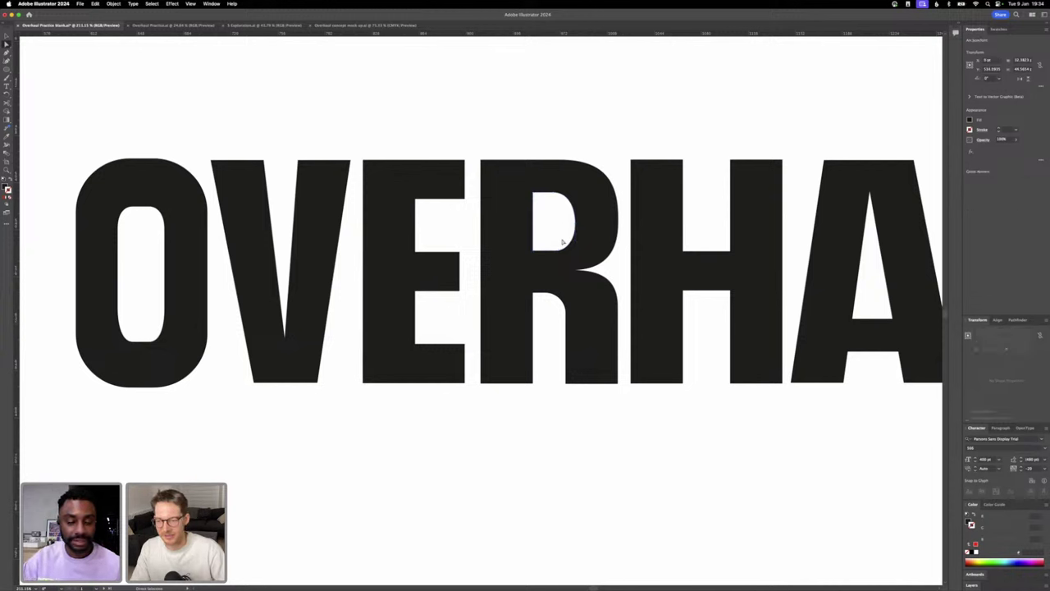
# - Try distributing the R counter's curve anchor points vertically by their centers, and undo the distribution
pyautogui.click(574, 223)
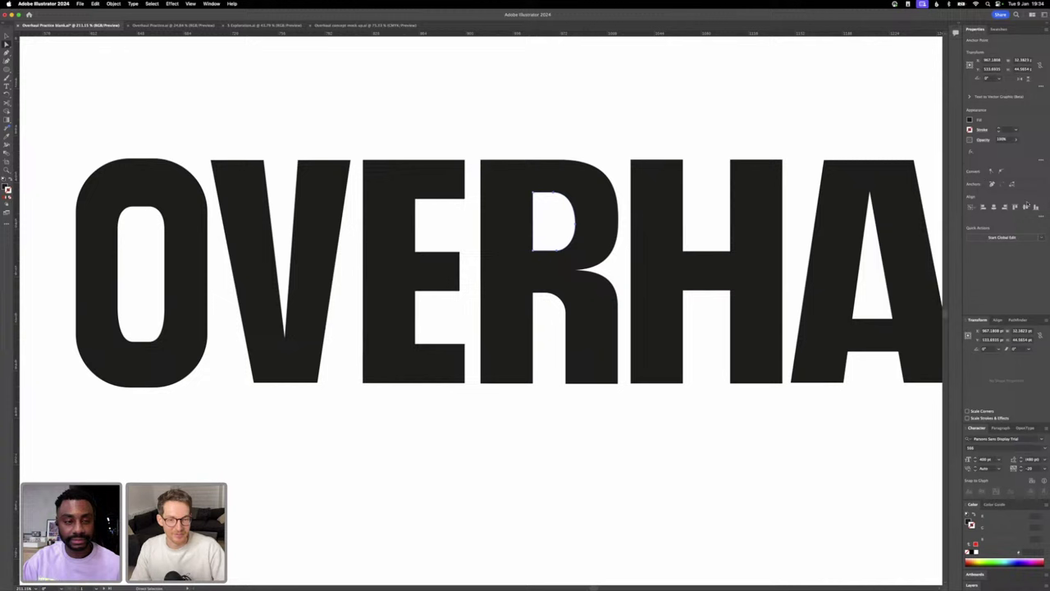
pyautogui.click(1037, 207)
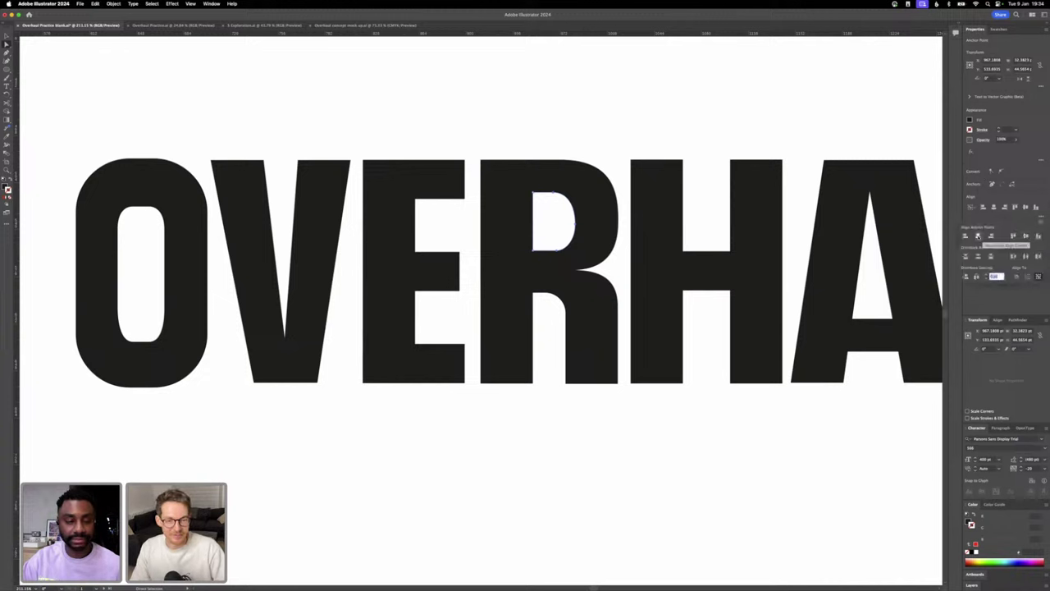
pyautogui.click(977, 256)
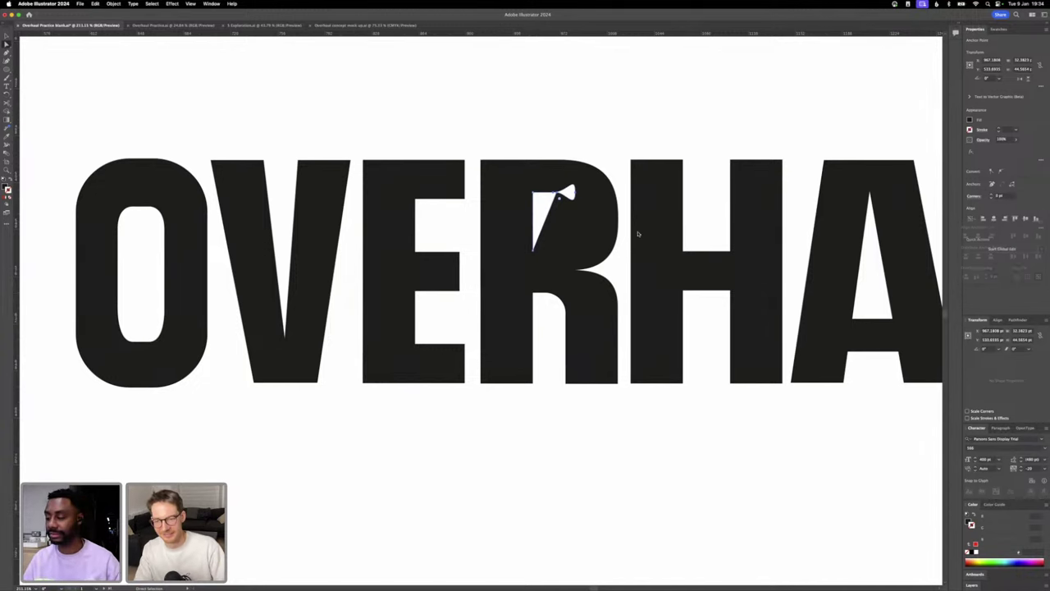
pyautogui.press('super+z')
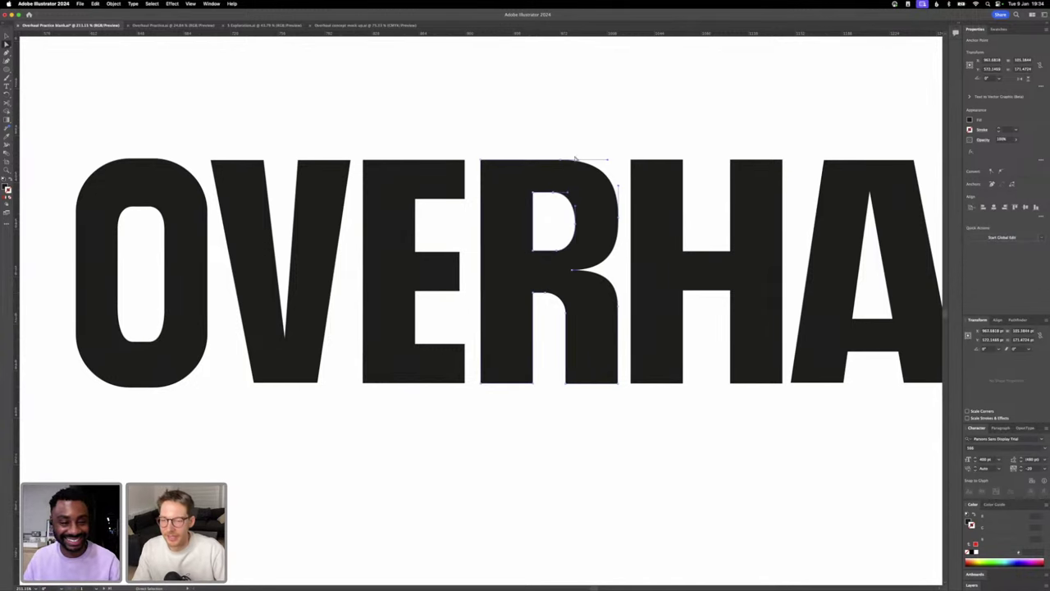
# - Smooth the R counter's rounded side by repositioning its middle anchor, lengthening its vertical handles and shifting it slightly outward
pyautogui.scroll(3, 598, 216)
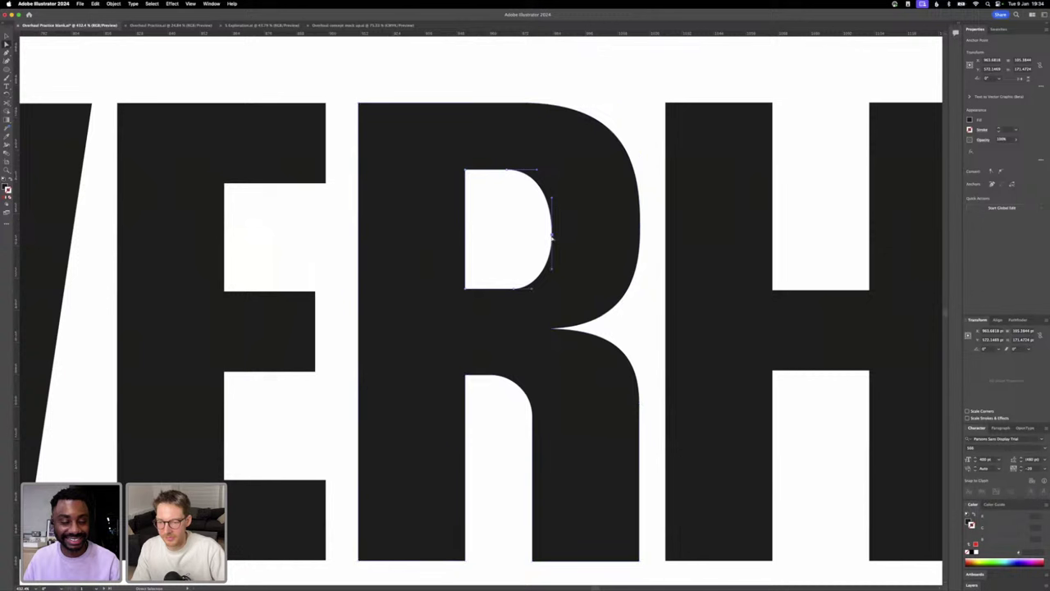
pyautogui.click(552, 238)
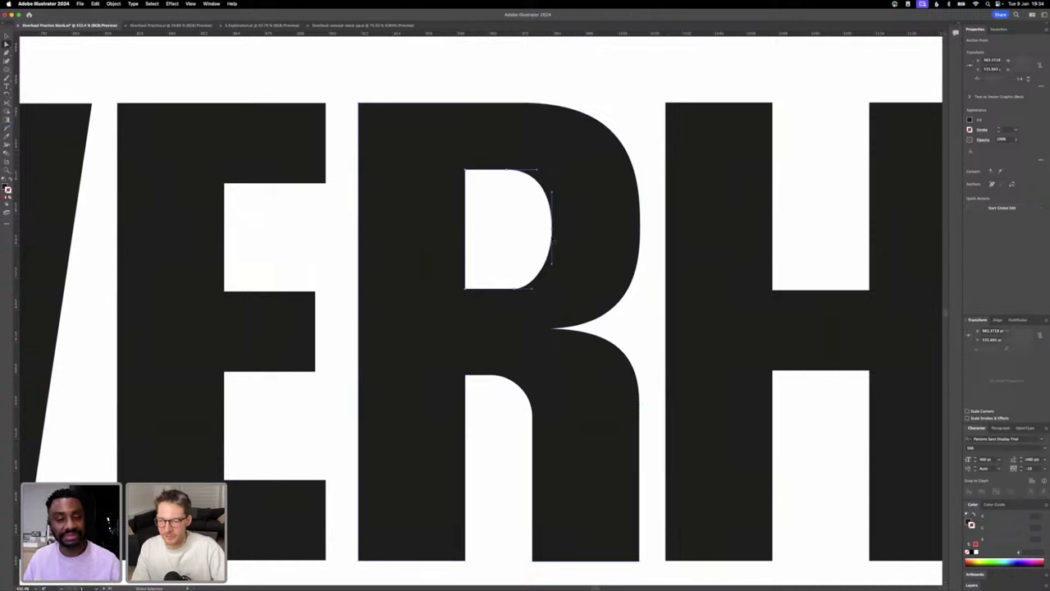
pyautogui.moveTo(552, 240); pyautogui.dragTo(552, 277)
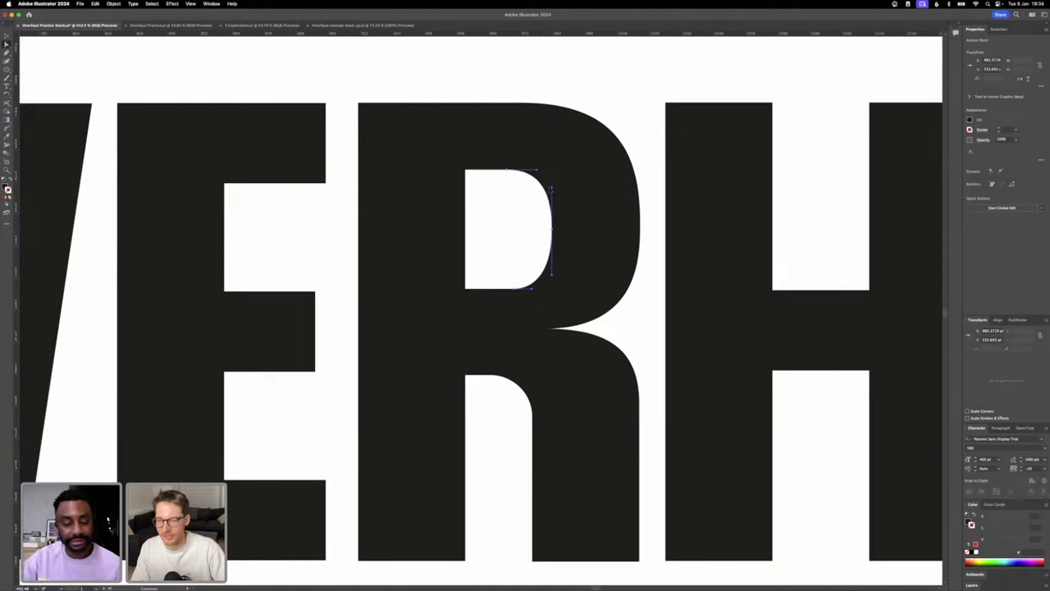
pyautogui.moveTo(553, 232); pyautogui.dragTo(558, 232)
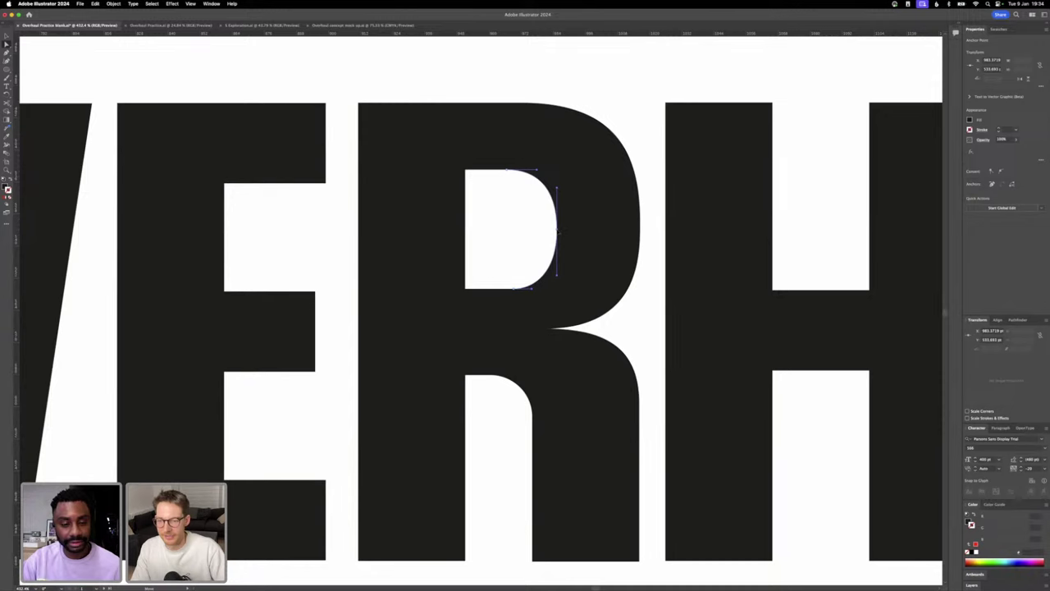
pyautogui.press('super+shift+a')
pyautogui.scroll(-8, 558, 233)
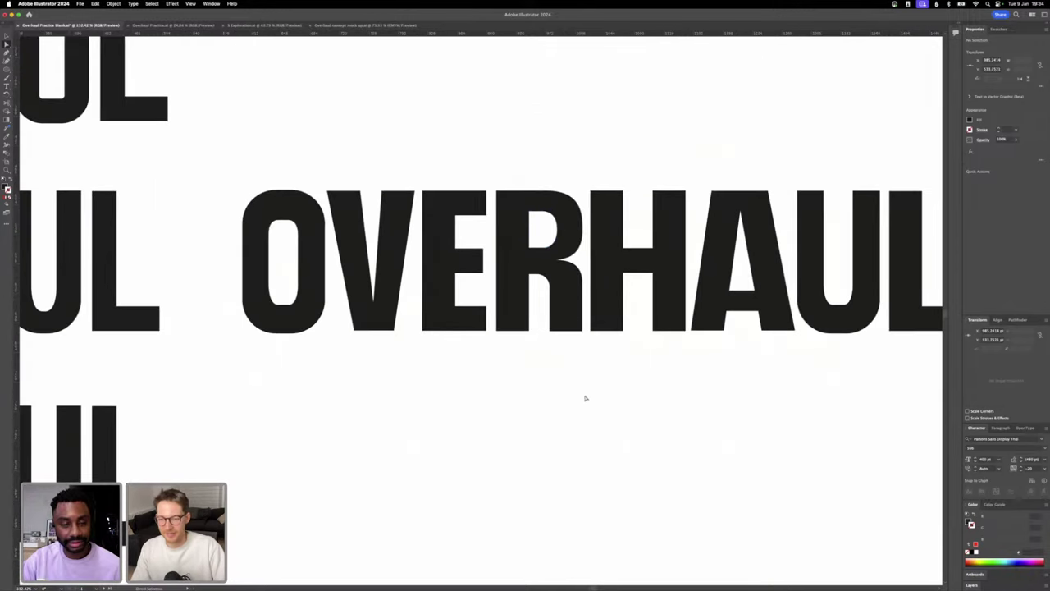
pyautogui.scroll(-3, 585, 398)
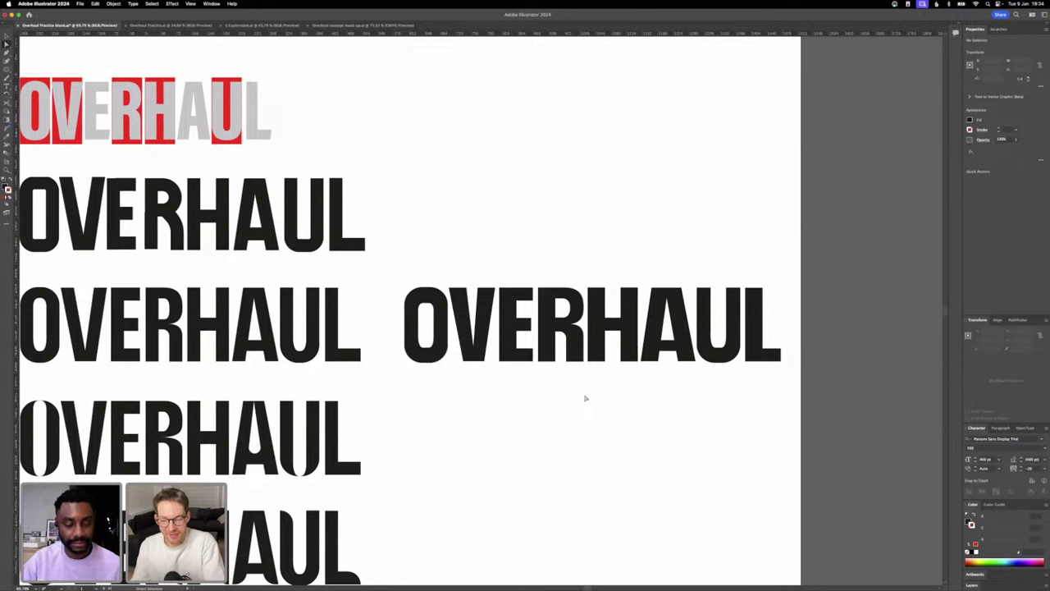
# - Move the notch anchor between the R's bowl and leg outward to make the notch shallower
pyautogui.click(557, 337)
pyautogui.scroll(5, 558, 336)
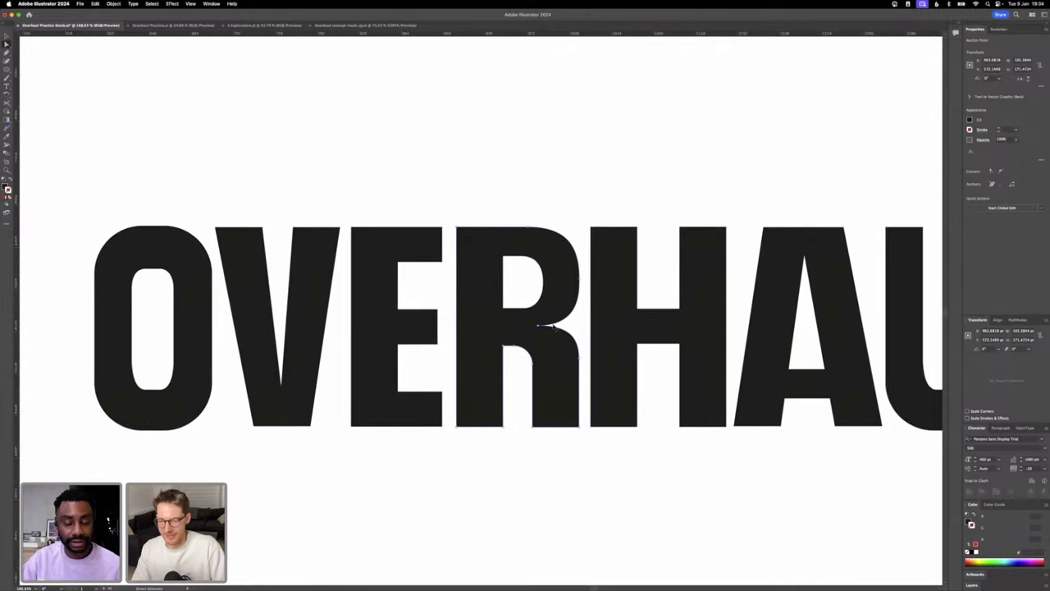
pyautogui.click(545, 327)
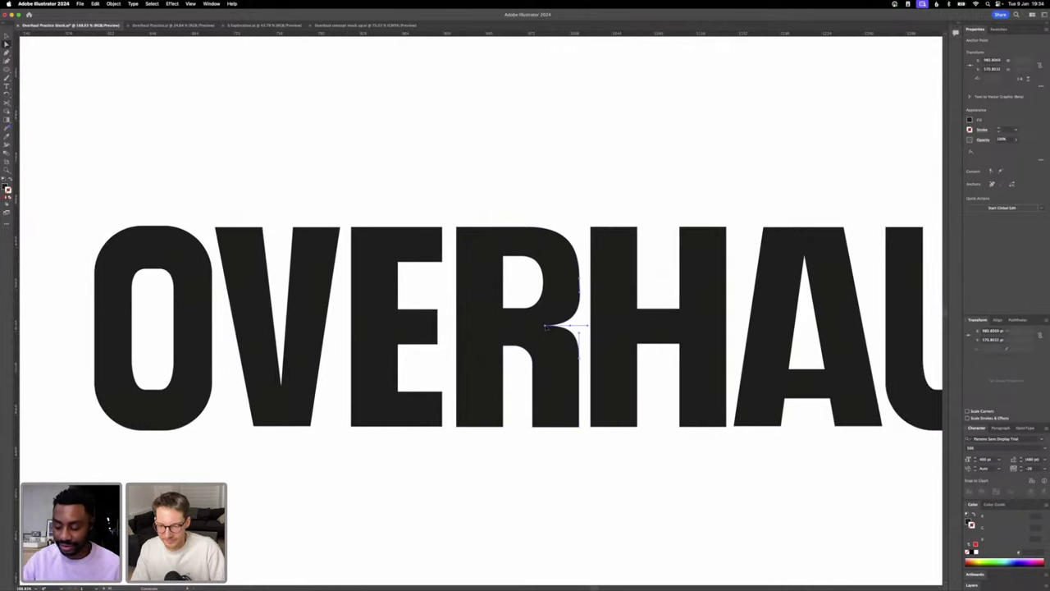
pyautogui.scroll(3, 544, 327)
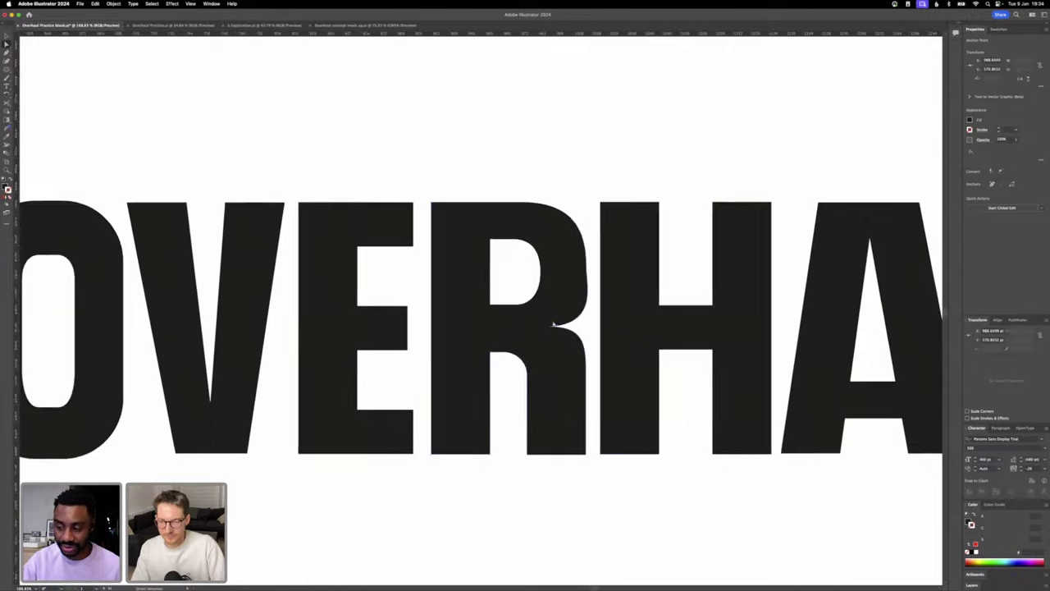
pyautogui.click(599, 304)
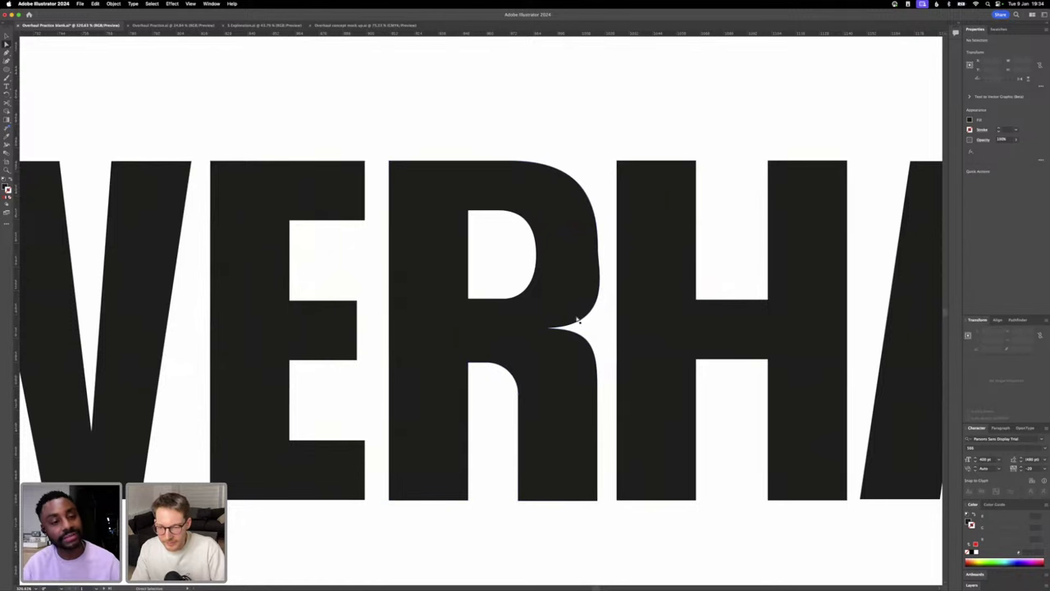
# - Move the R's notch anchor further inward, shorten its upper handle, and lengthen the bowl side anchor's lower handle for a rounder bowl
pyautogui.click(547, 329)
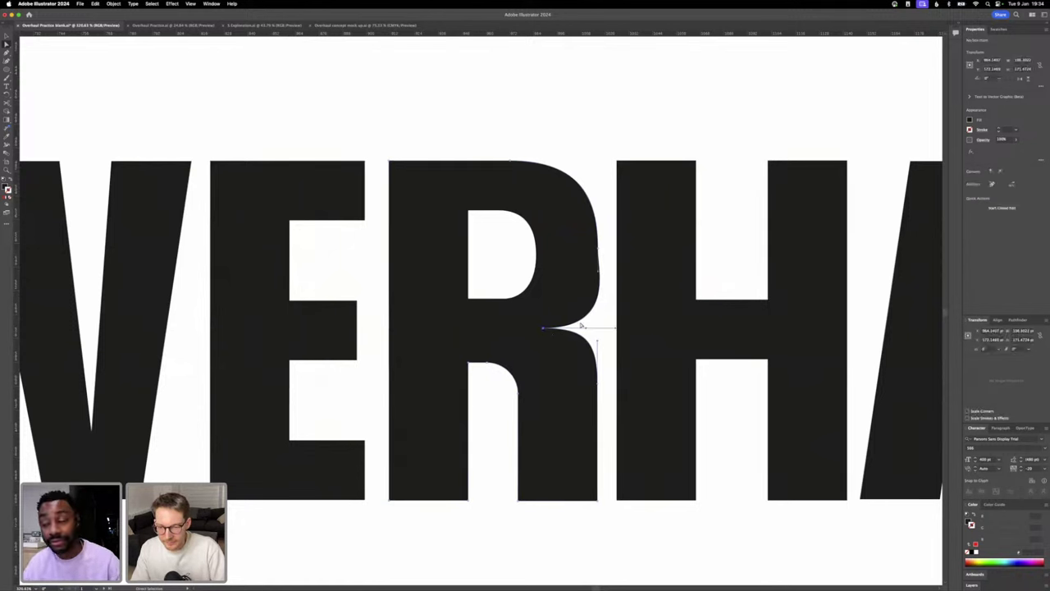
pyautogui.moveTo(620, 328); pyautogui.dragTo(574, 328)
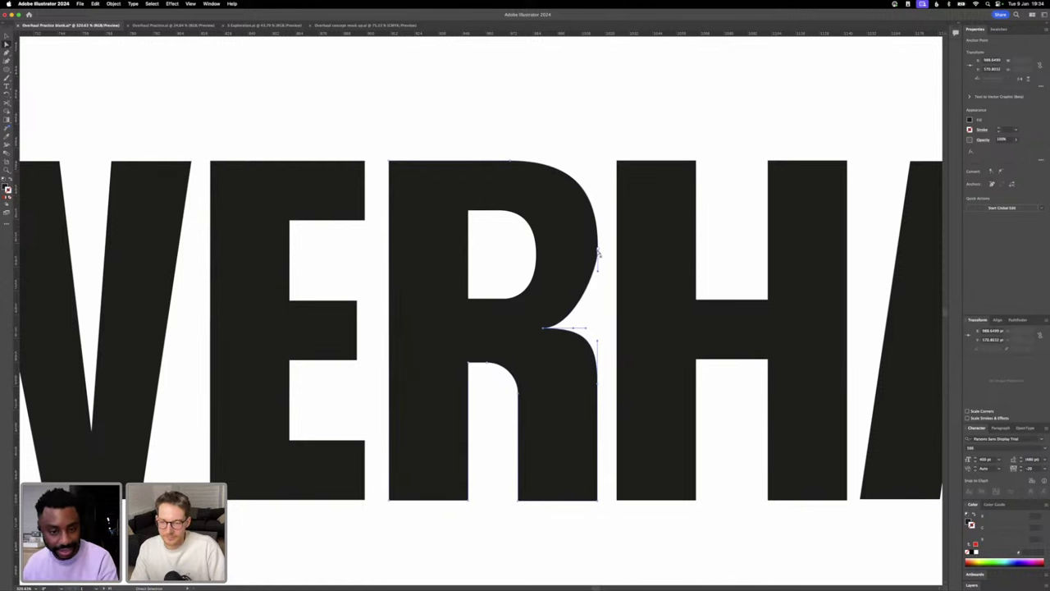
pyautogui.click(597, 256)
pyautogui.moveTo(599, 273); pyautogui.dragTo(598, 311)
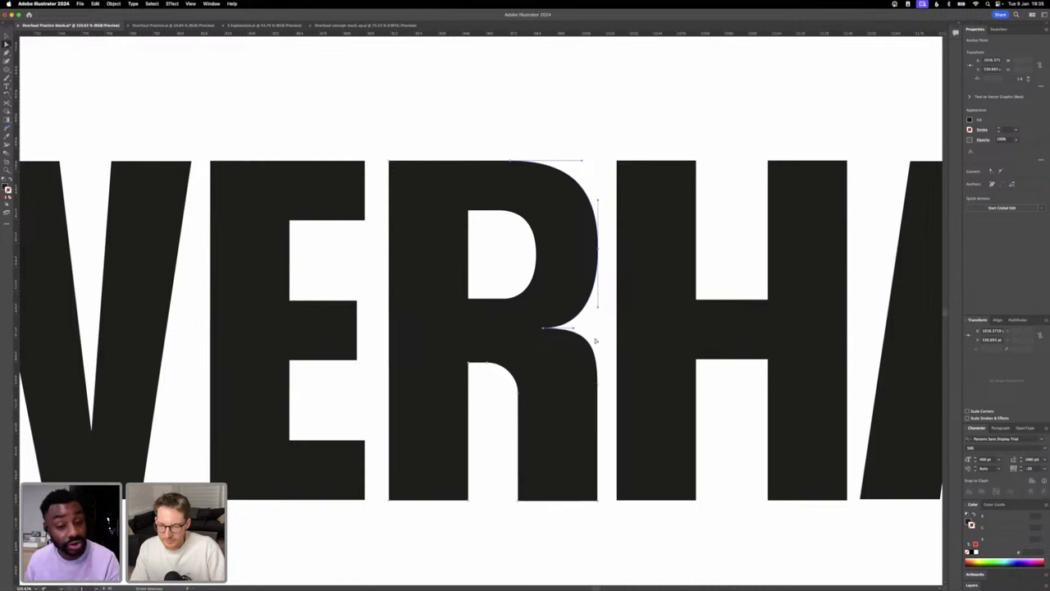
# - Reshape the outer curve of the R's leg by shortening the leg anchor's upper handle and slightly lengthening the notch's lower handle
pyautogui.click(596, 342)
pyautogui.click(598, 343)
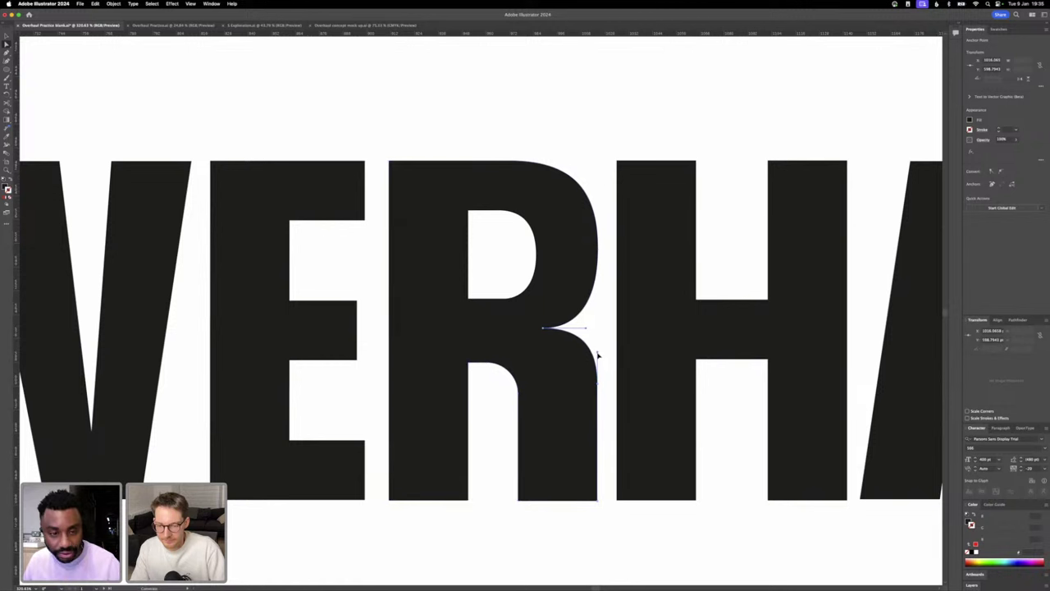
pyautogui.click(598, 357)
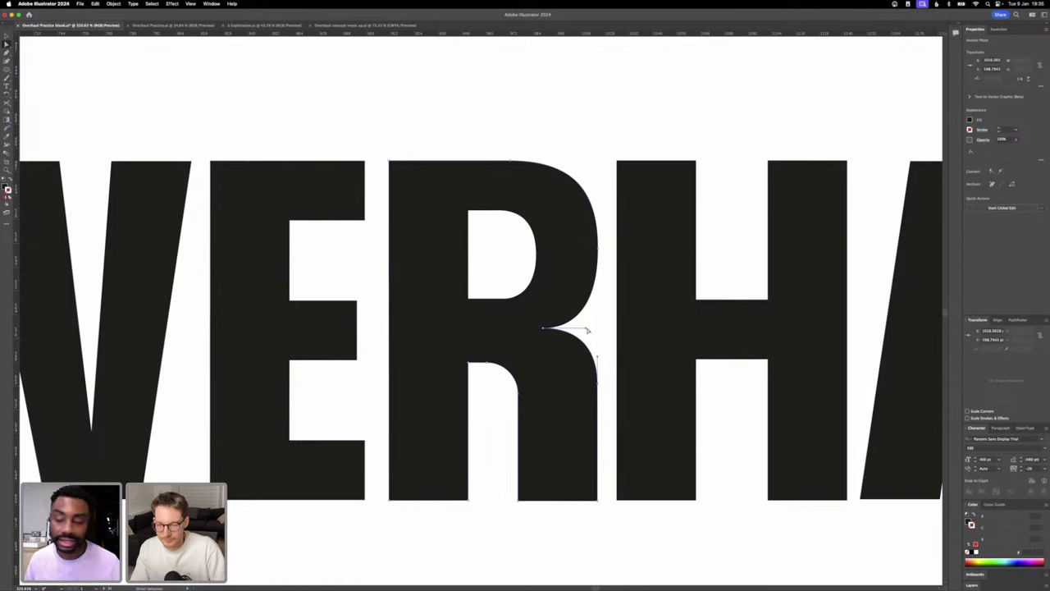
pyautogui.click(596, 330)
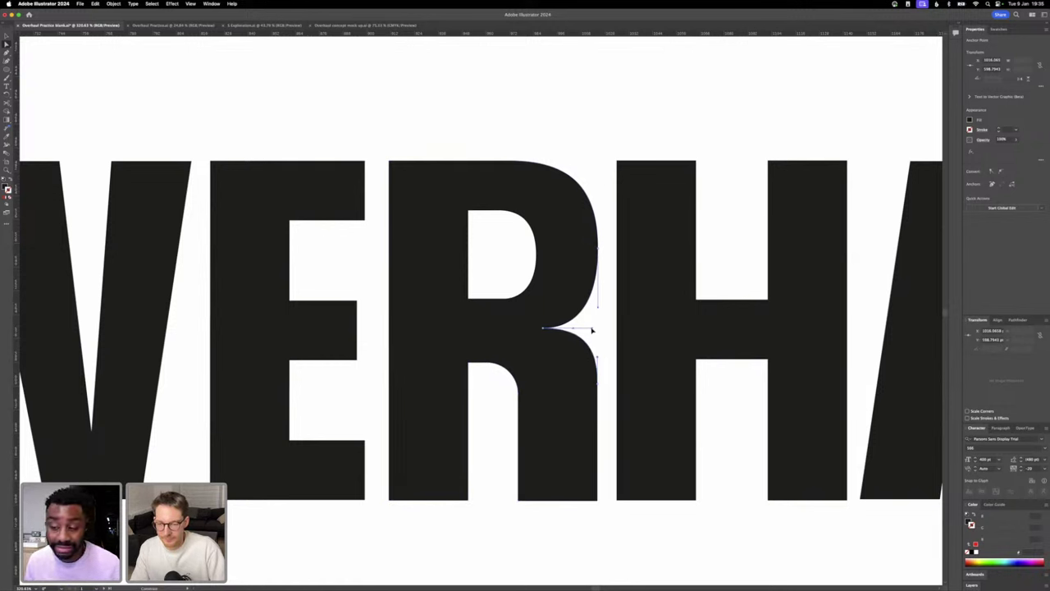
pyautogui.click(606, 348)
pyautogui.scroll(-3, 606, 348)
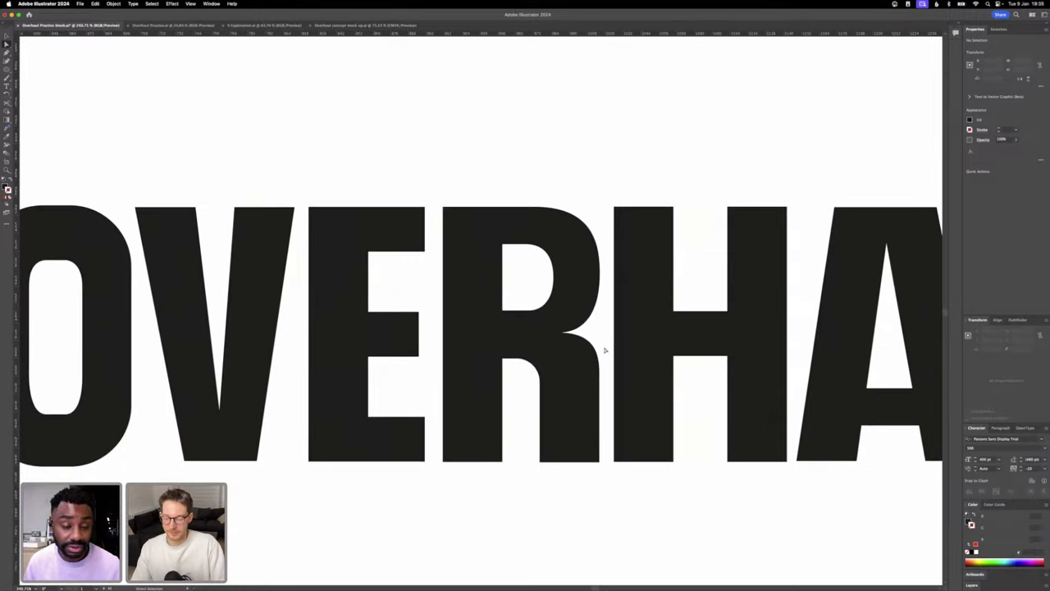
pyautogui.click(507, 361)
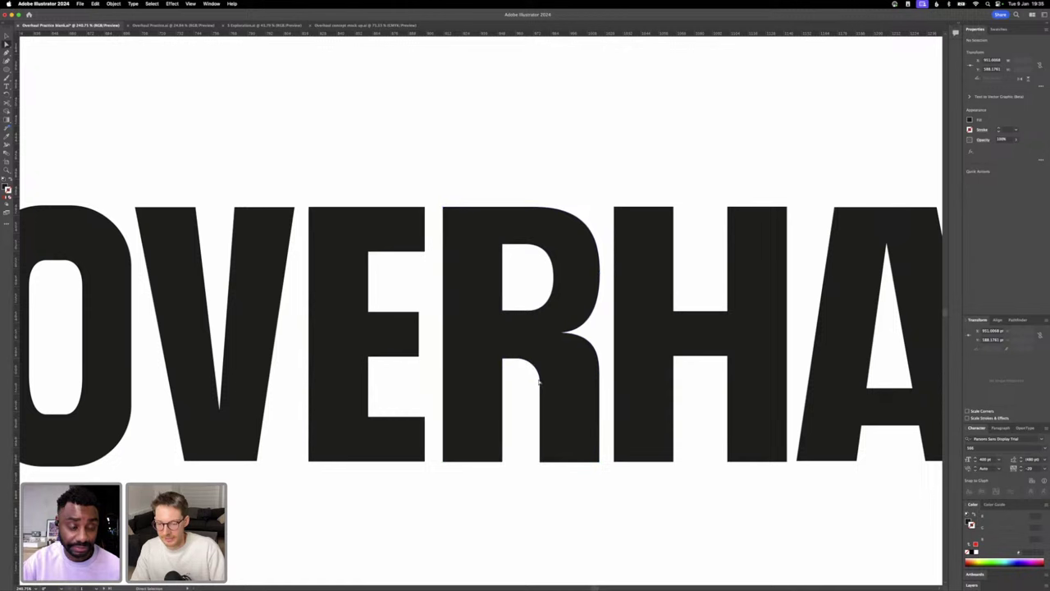
# - Draw a rectangle about 107 by 177 pt that covers the O of the bold OVERHAUL wordmark
pyautogui.scroll(-3, 539, 382)
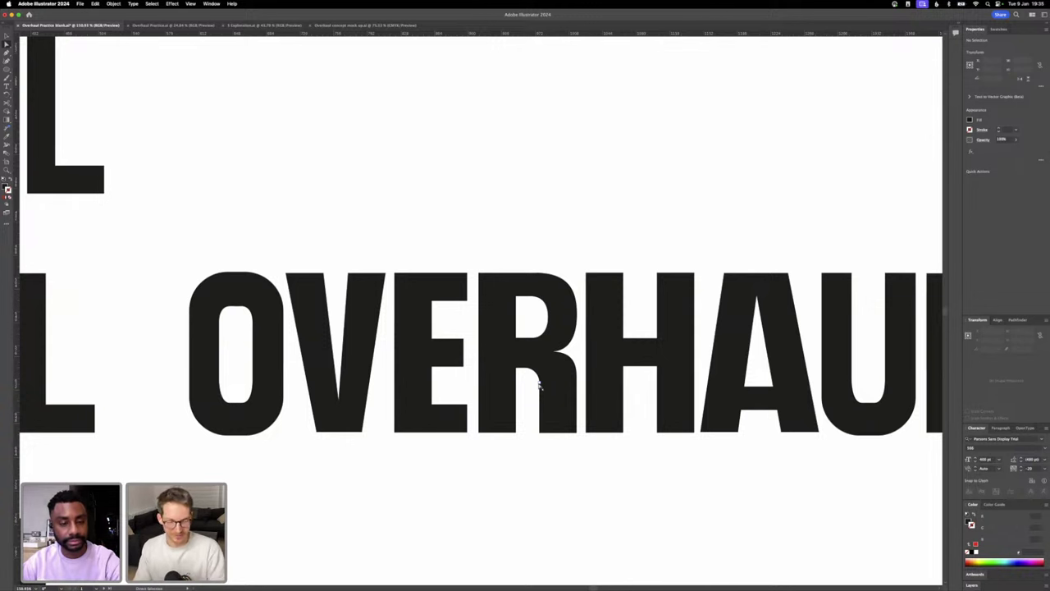
pyautogui.scroll(-3, 539, 386)
pyautogui.scroll(-3, 539, 385)
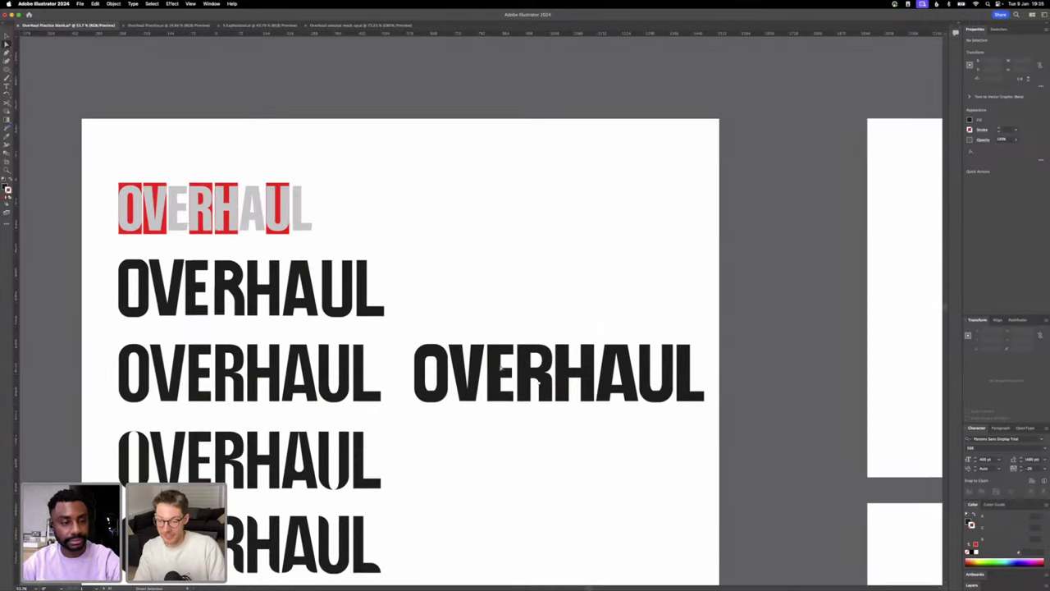
pyautogui.click(6, 39)
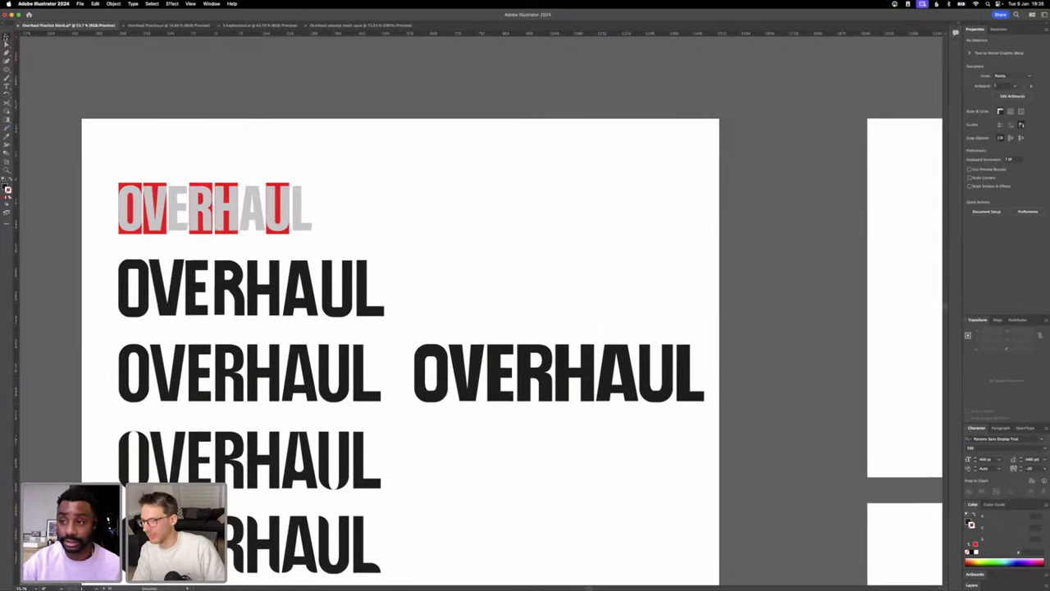
pyautogui.scroll(5, 450, 350)
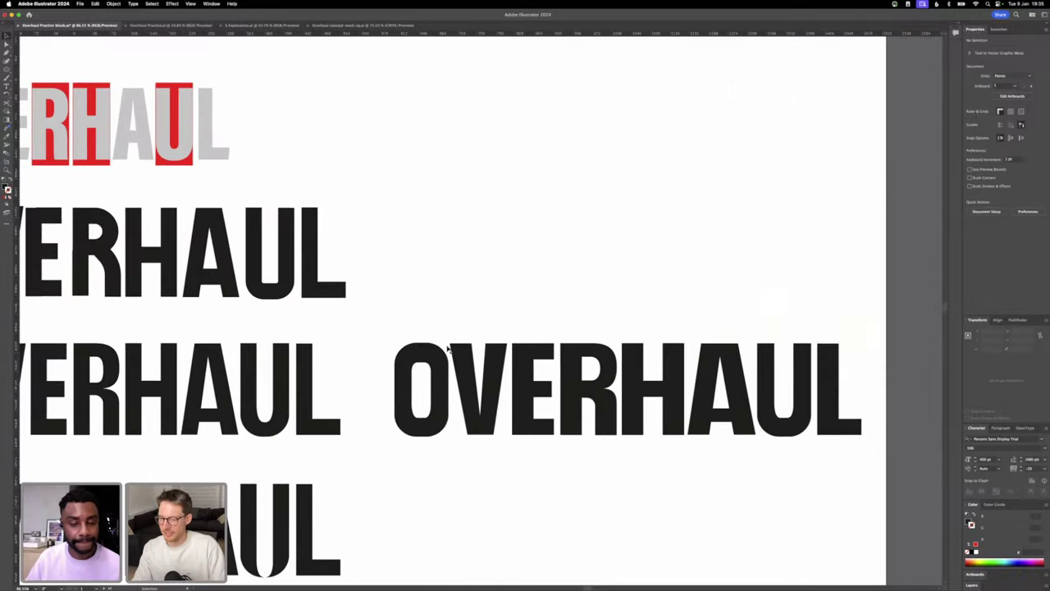
pyautogui.press('r')
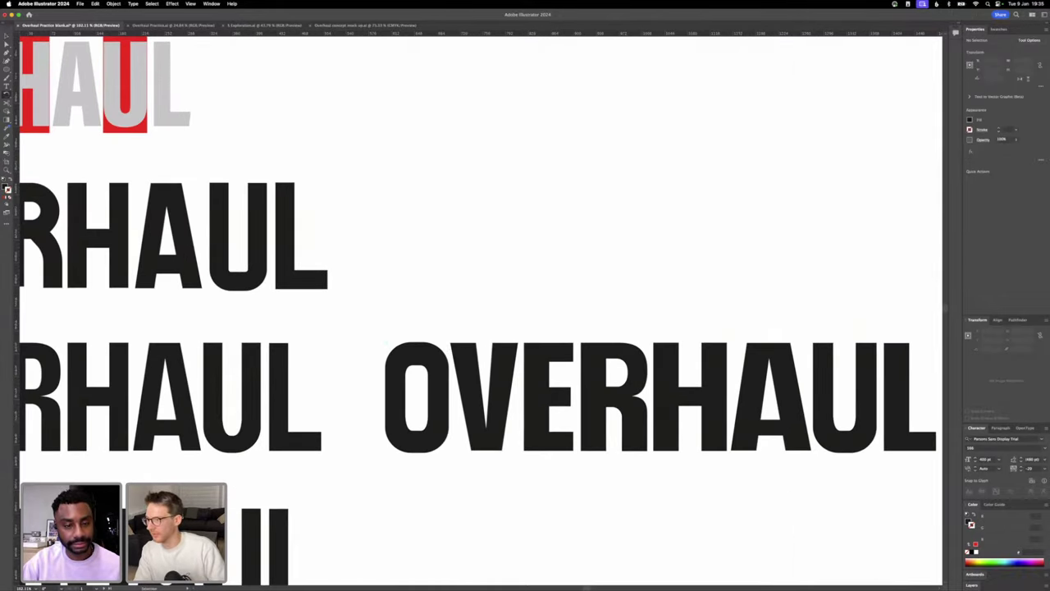
pyautogui.moveTo(6, 69); pyautogui.dragTo(41, 83)
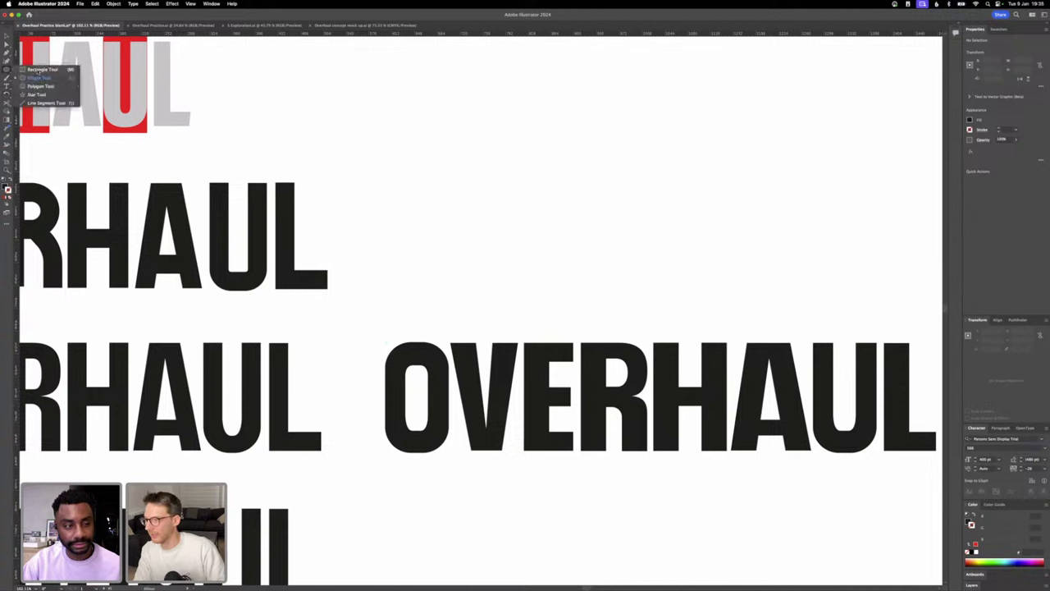
pyautogui.click(39, 77)
pyautogui.moveTo(385, 344); pyautogui.dragTo(451, 452)
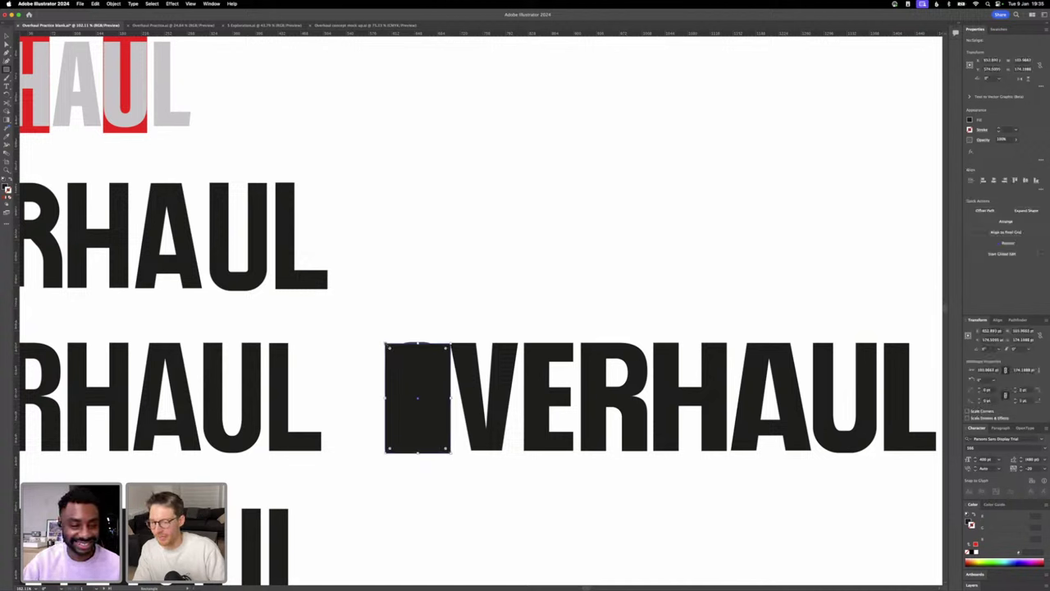
pyautogui.moveTo(386, 344); pyautogui.dragTo(383, 341)
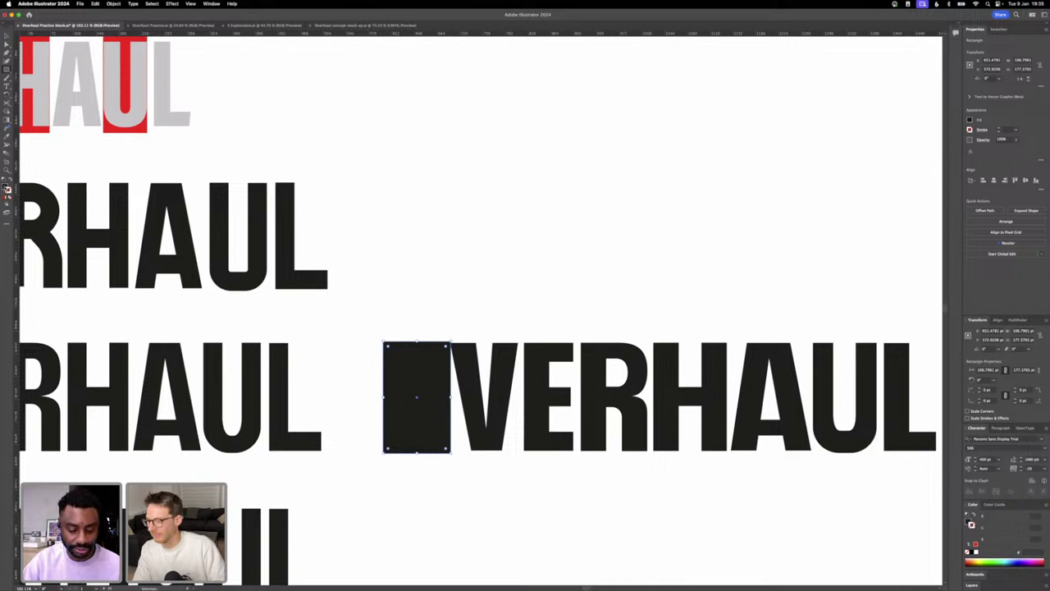
# - Fill the rectangle over the O with bright red and reduce its opacity to 70%
pyautogui.doubleClick(6, 187)
pyautogui.write('FF0015')
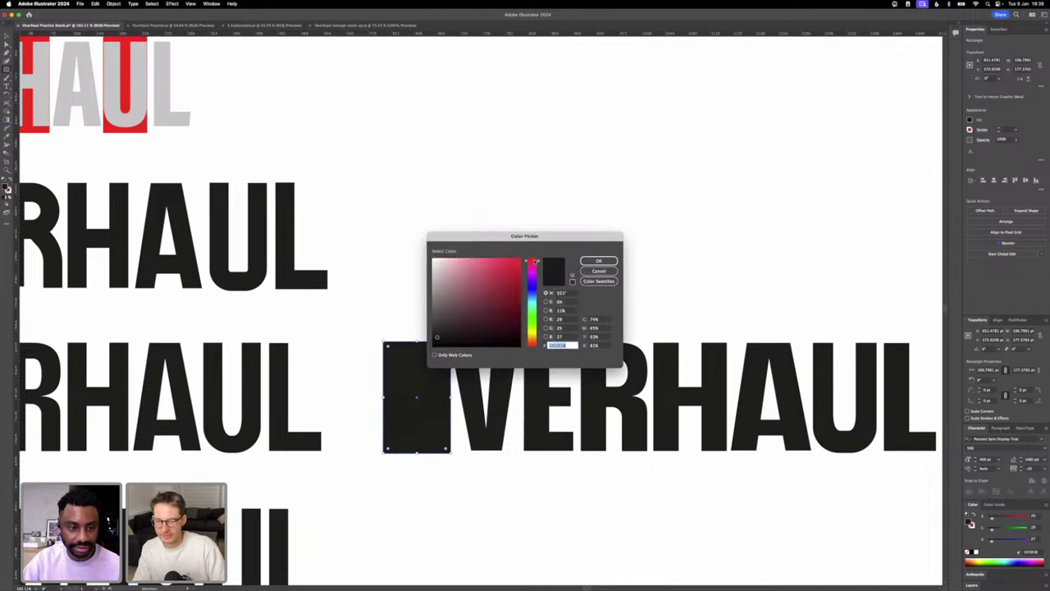
pyautogui.press('Return')
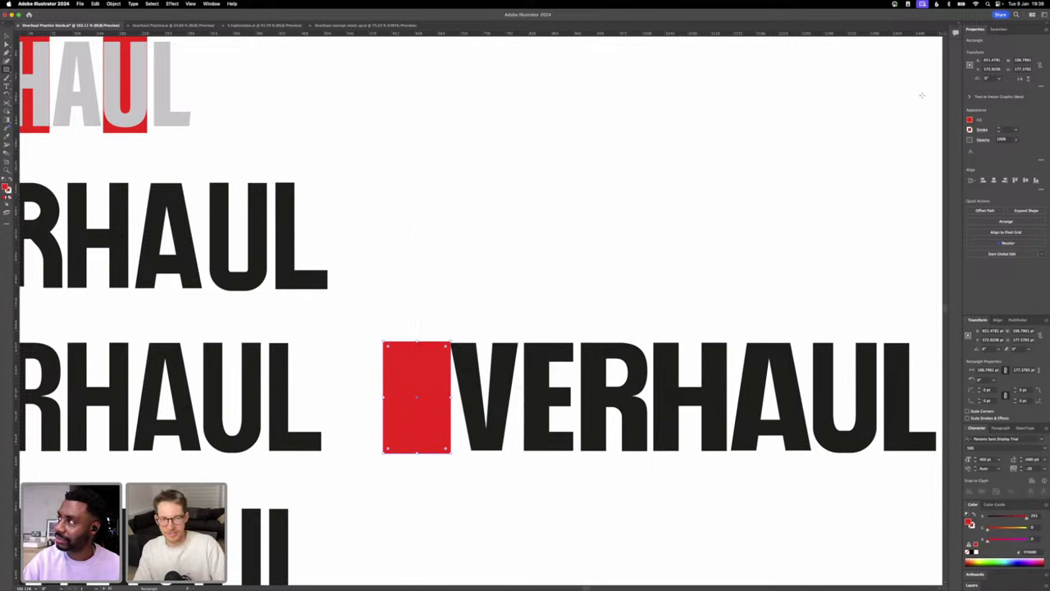
pyautogui.click(1004, 141)
pyautogui.hotkey('shift', 'Down')
pyautogui.hotkey('shift', 'Down')
pyautogui.hotkey('shift', 'Down')
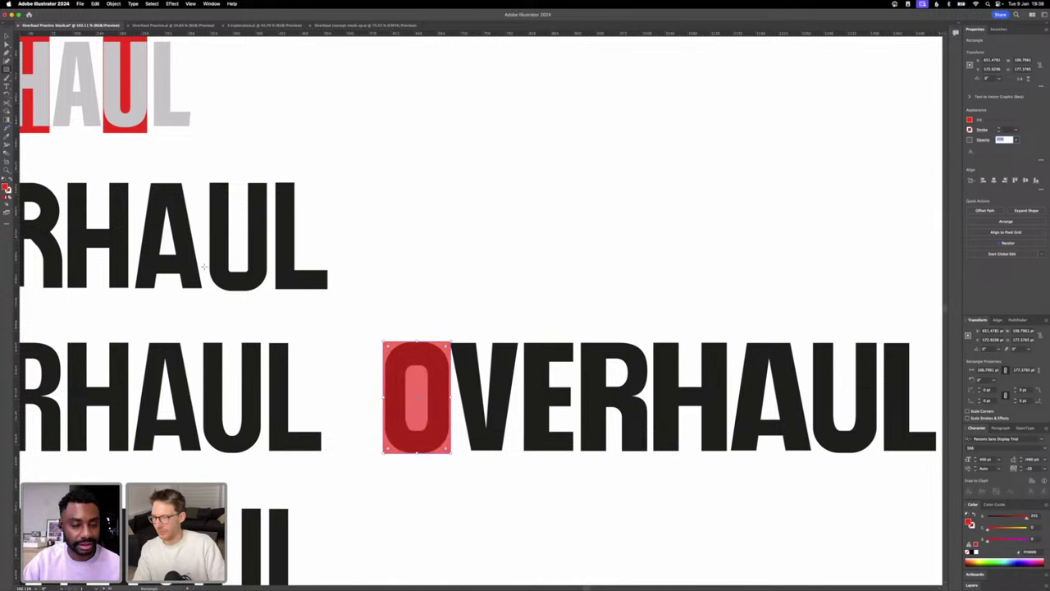
# - Narrow the red rectangle to the O's width, about 101 pt, and place copies over the V, R, H and U
pyautogui.click(6, 37)
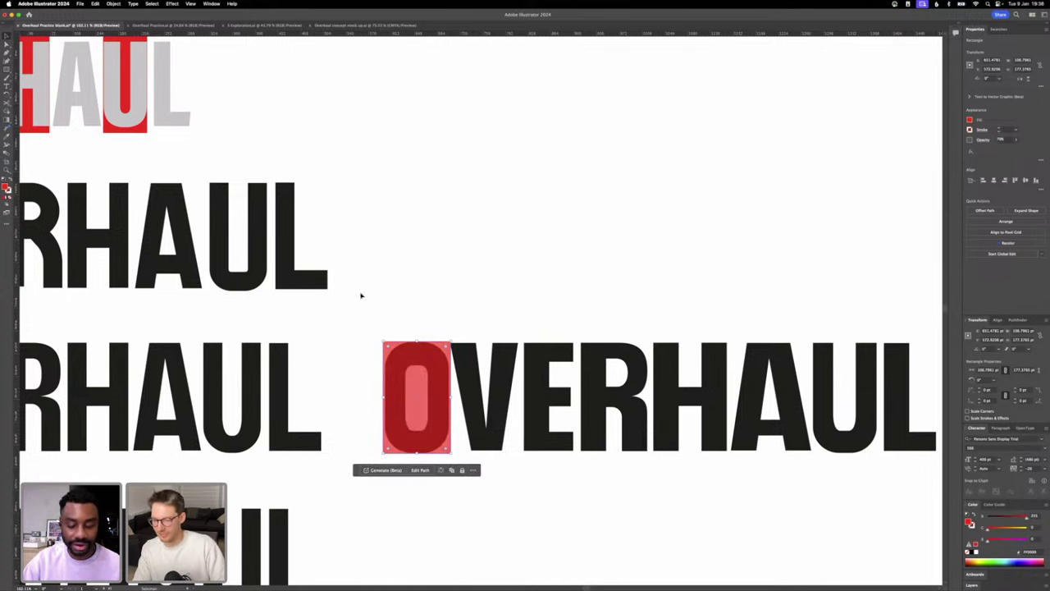
pyautogui.scroll(5, 391, 349)
pyautogui.moveTo(374, 426); pyautogui.dragTo(378, 427)
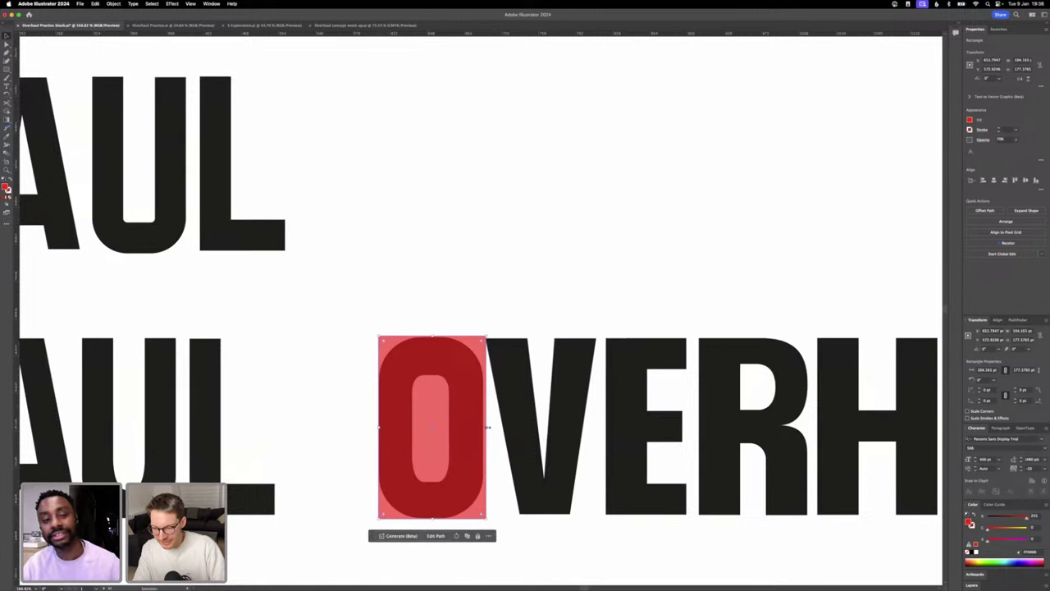
pyautogui.moveTo(487, 427); pyautogui.dragTo(643, 407)
pyautogui.scroll(-3, 484, 425)
pyautogui.hscroll(5, 644, 408)
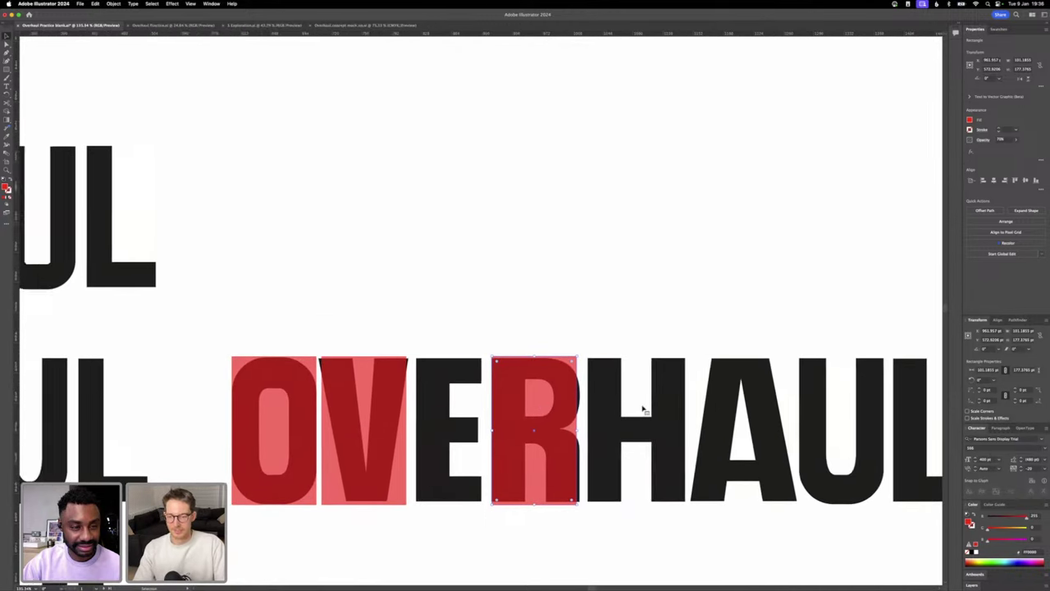
pyautogui.scroll(-3, 545, 410)
pyautogui.moveTo(537, 413); pyautogui.dragTo(684, 410)
pyautogui.press('super+z')
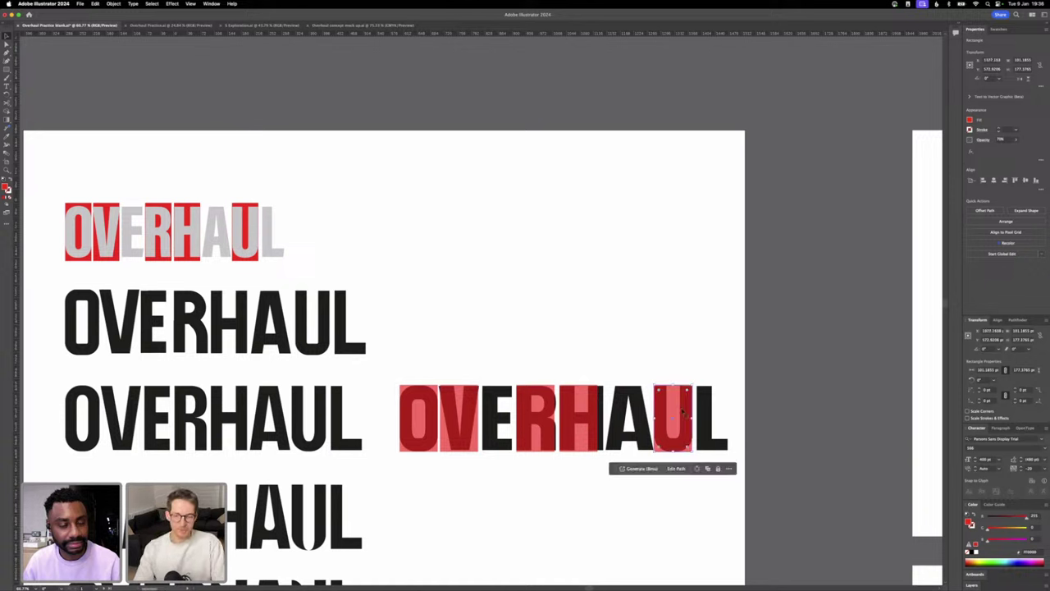
# - Fit a red rectangle copy about 82 pt wide over the E and duplicate it onto the L
pyautogui.click(155, 205)
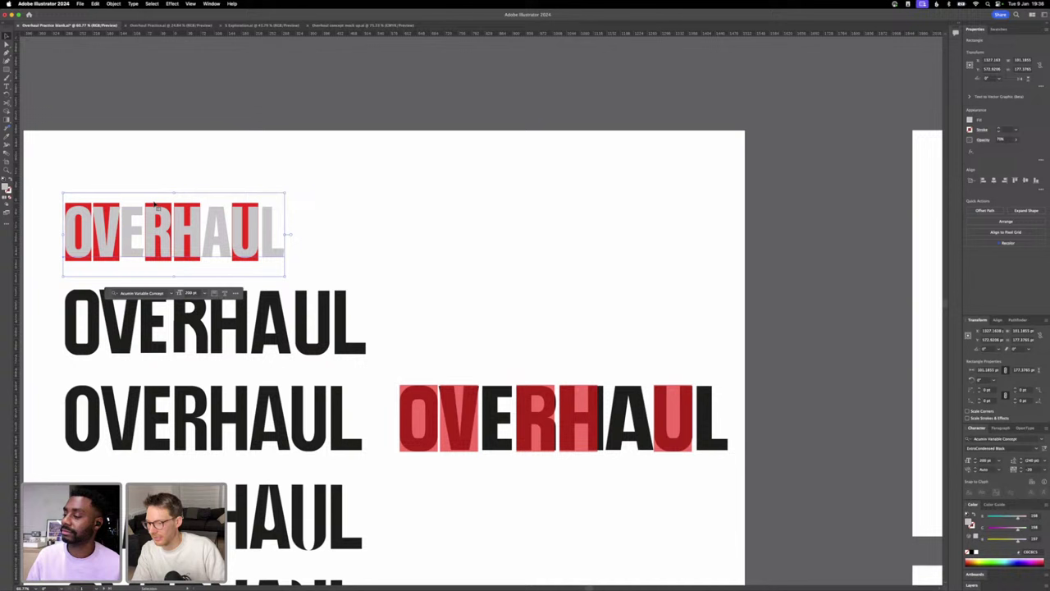
pyautogui.click(511, 351)
pyautogui.moveTo(536, 402); pyautogui.dragTo(501, 400)
pyautogui.moveTo(519, 417); pyautogui.dragTo(712, 384)
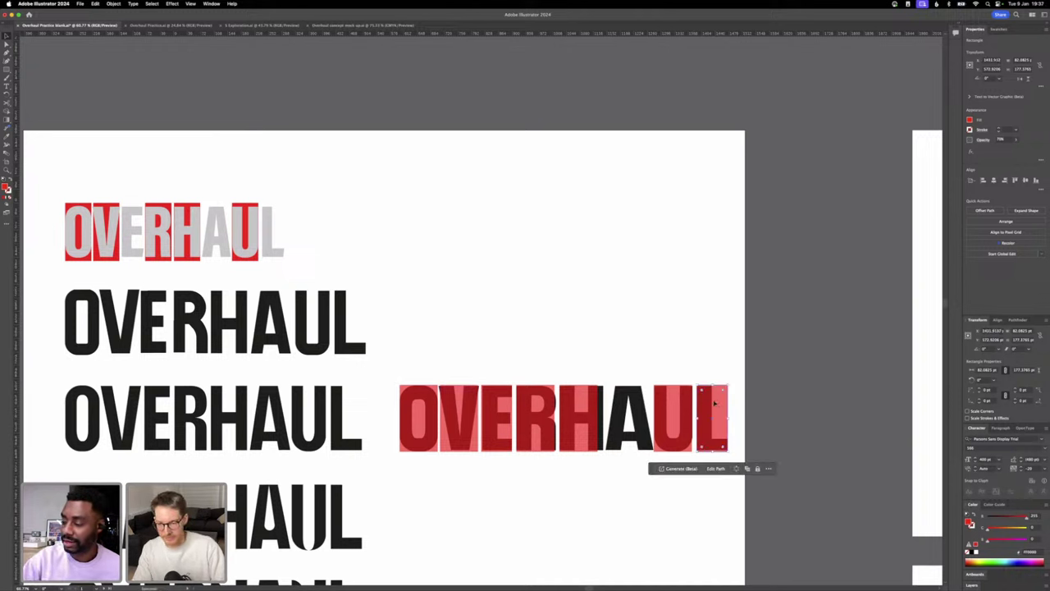
# - Delete all the red width-comparison rectangles from the bold wordmark, starting with those over the E and L
pyautogui.keyDown('shift'); pyautogui.click(507, 423); pyautogui.keyUp('shift')
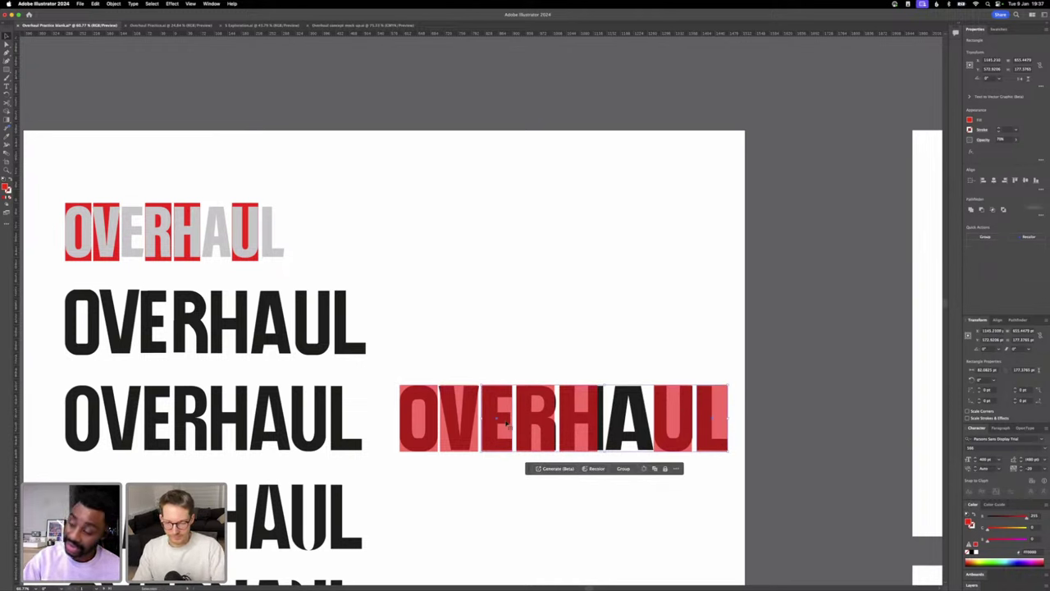
pyautogui.press('Delete')
pyautogui.click(441, 444)
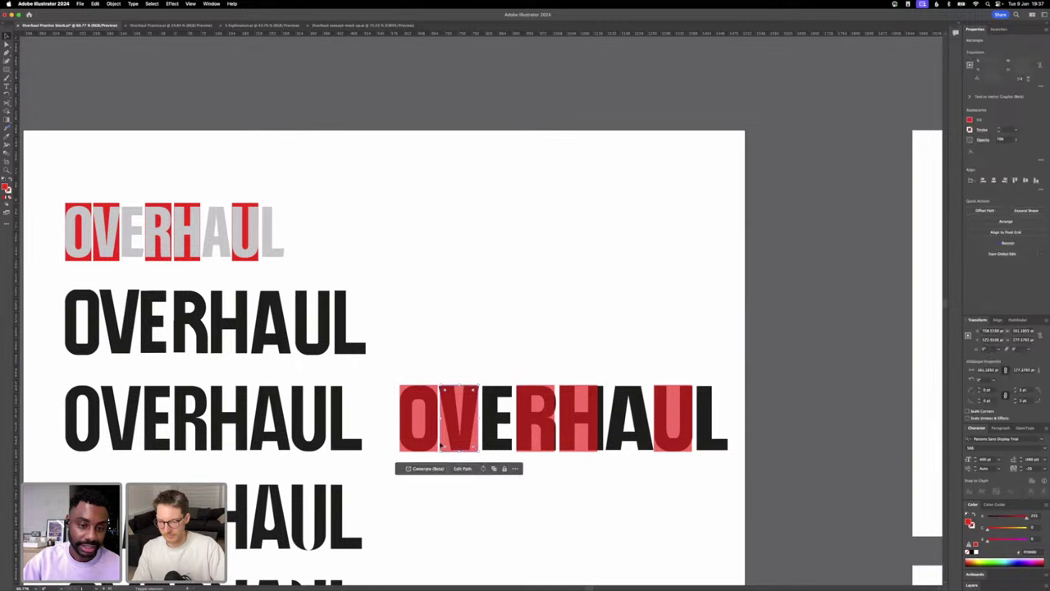
pyautogui.keyDown('shift'); pyautogui.click(438, 444); pyautogui.keyUp('shift')
pyautogui.keyDown('shift'); pyautogui.click(531, 433); pyautogui.keyUp('shift')
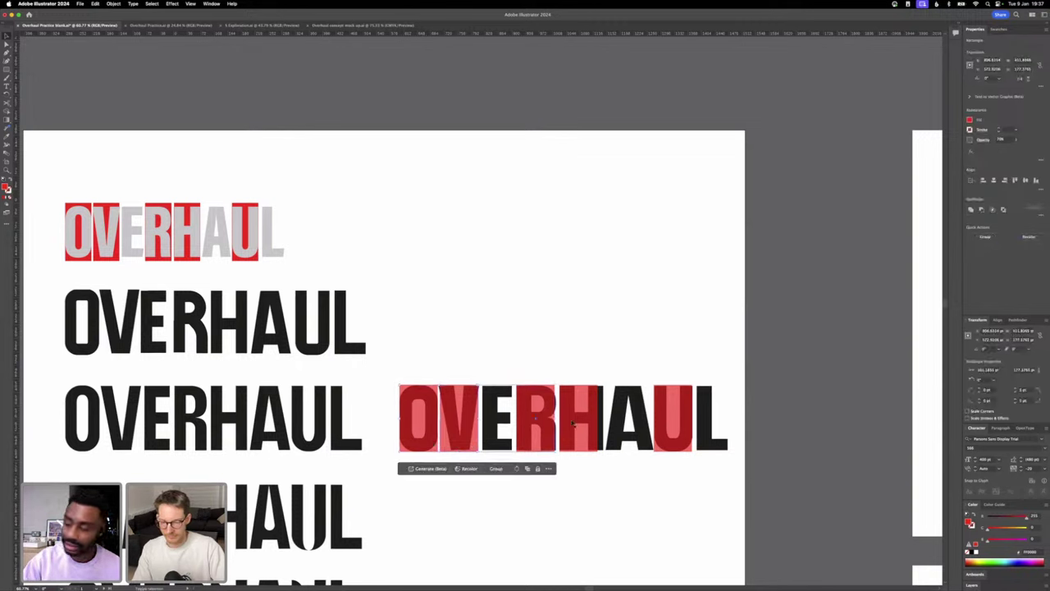
pyautogui.keyDown('shift'); pyautogui.click(578, 422); pyautogui.keyUp('shift')
pyautogui.keyDown('shift'); pyautogui.click(674, 410); pyautogui.keyUp('shift')
pyautogui.press('Delete')
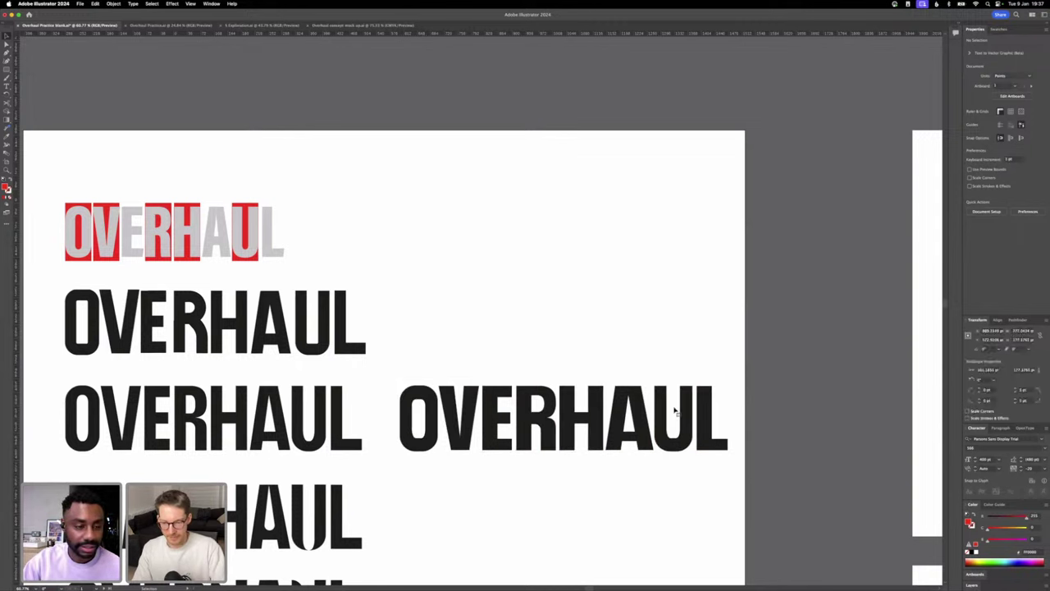
# - Try drawing a red rectangle over the tops of the R and H, and undo it
pyautogui.moveTo(516, 343); pyautogui.dragTo(592, 398)
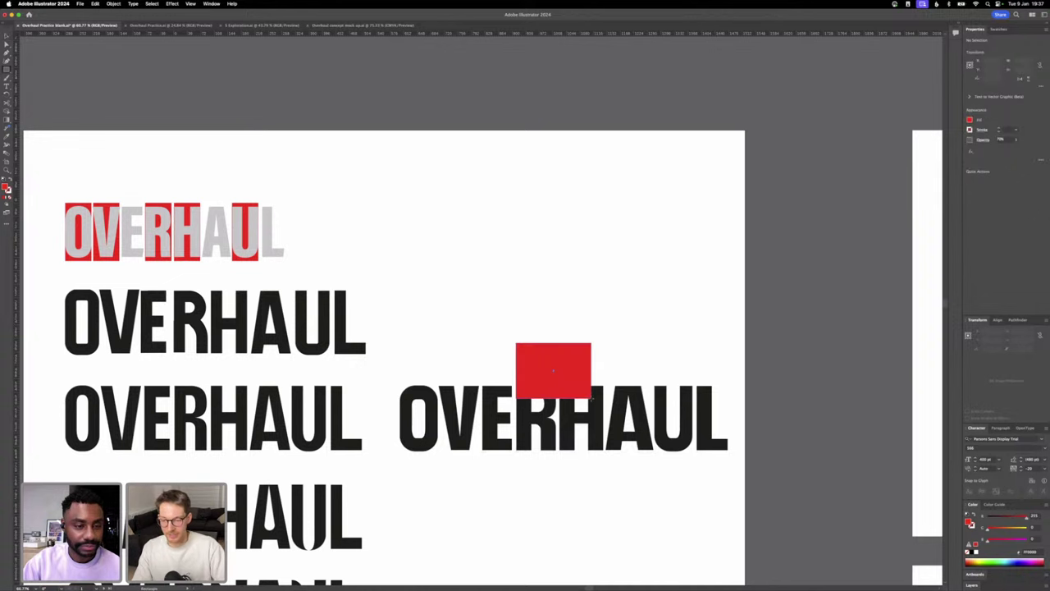
pyautogui.hotkey('ctrl', 'z')
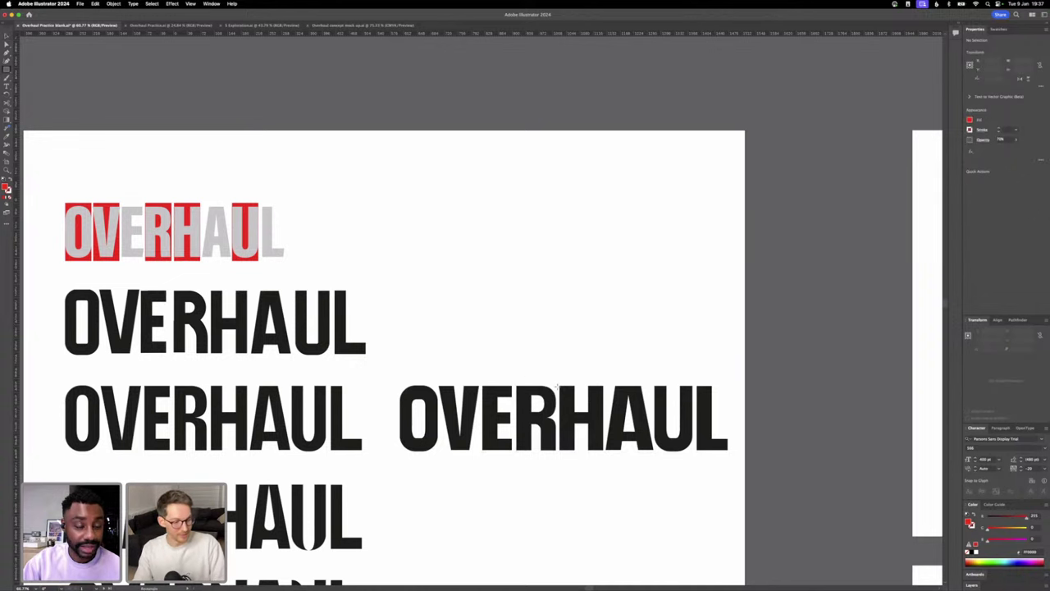
# - Thin the vertical stem of the E in the bold wordmark by nudging its inner anchor points a few points left
pyautogui.scroll(5, 471, 418)
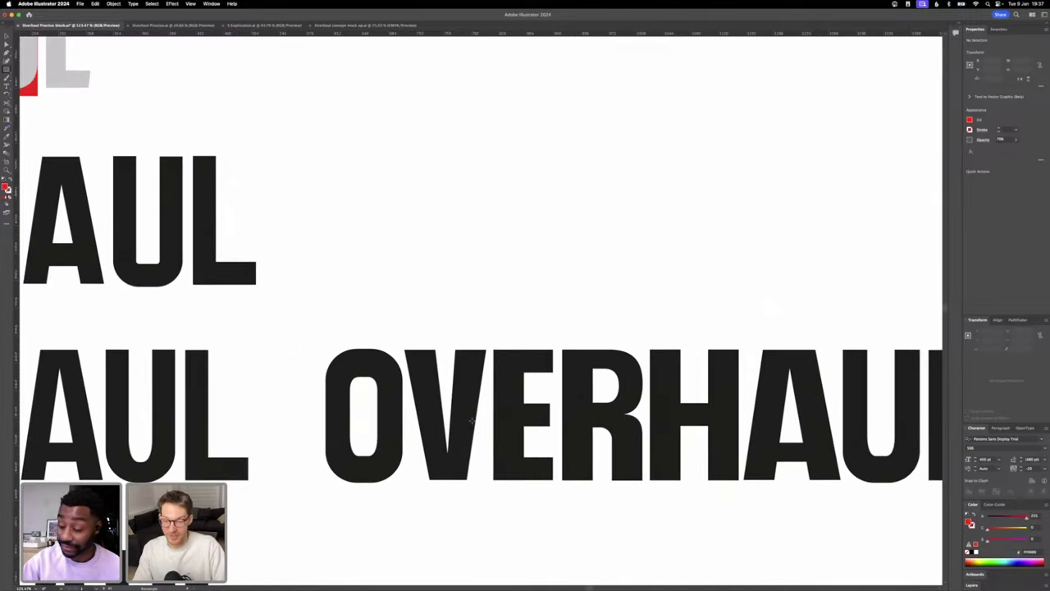
pyautogui.hscroll(3, 472, 420)
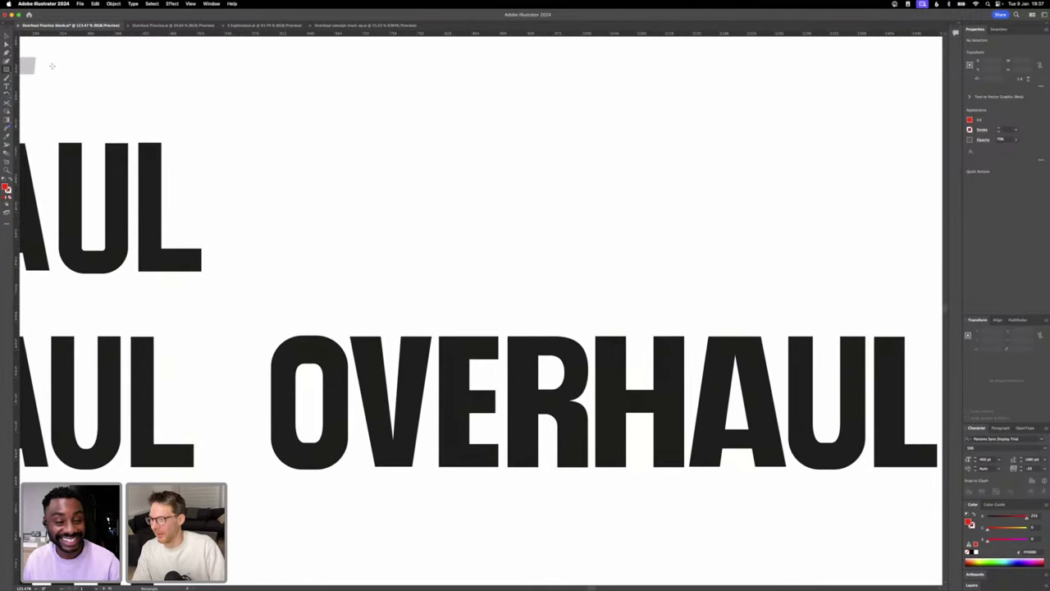
pyautogui.click(7, 46)
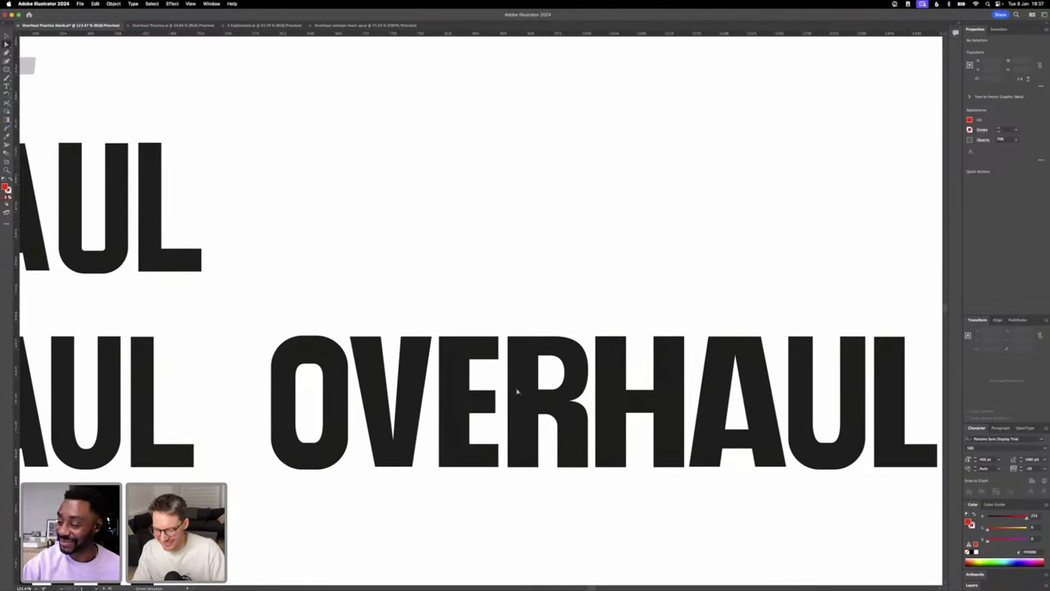
pyautogui.click(471, 443)
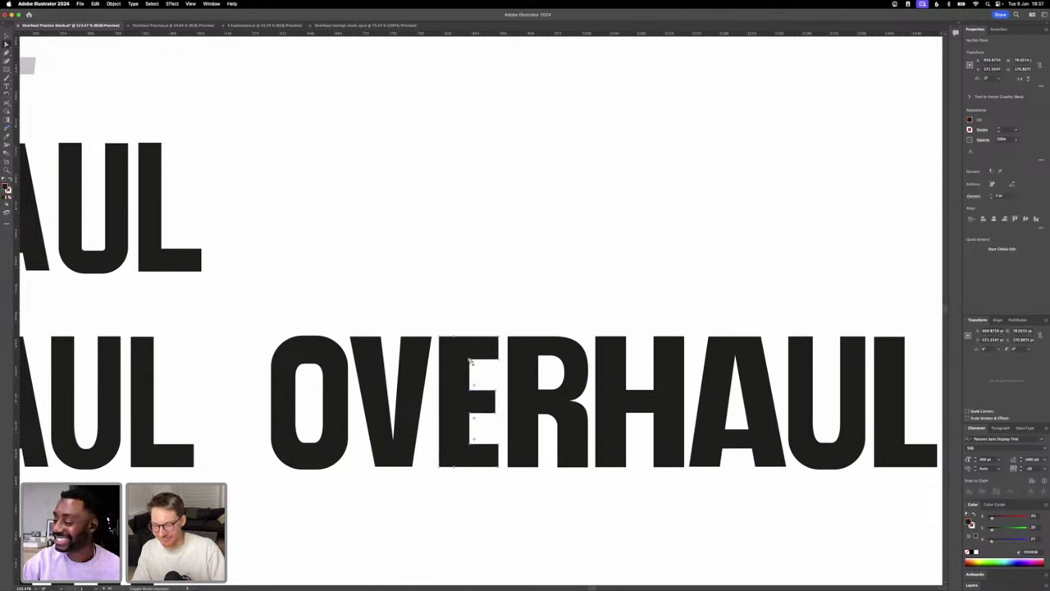
pyautogui.hotkey('shift', 'Left')
pyautogui.press('super+z')
pyautogui.press('Left')
pyautogui.press('Left')
pyautogui.press('Left')
pyautogui.press('Left')
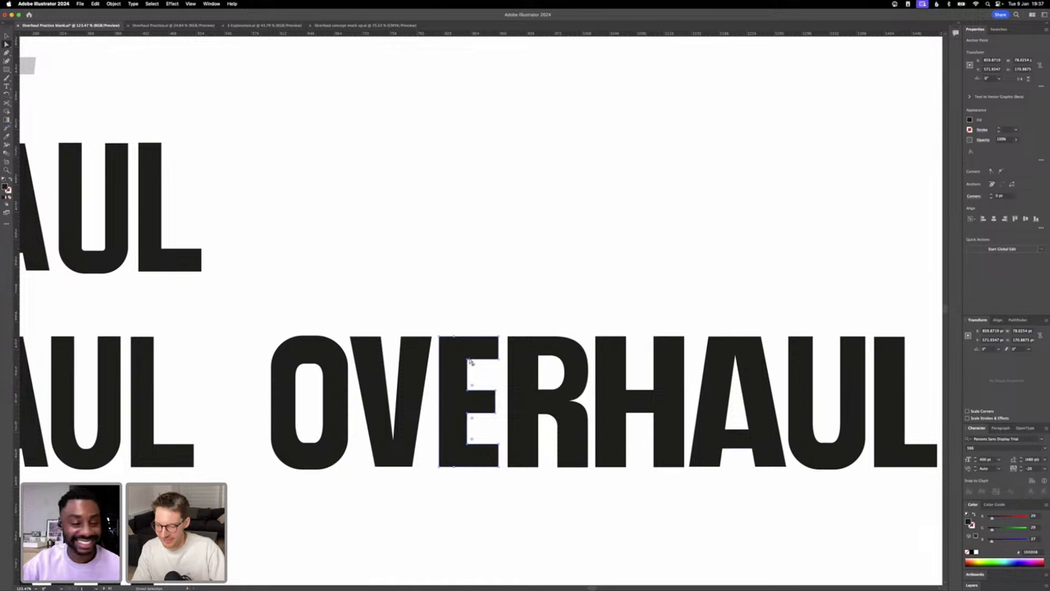
pyautogui.press('Left')
pyautogui.press('Left')
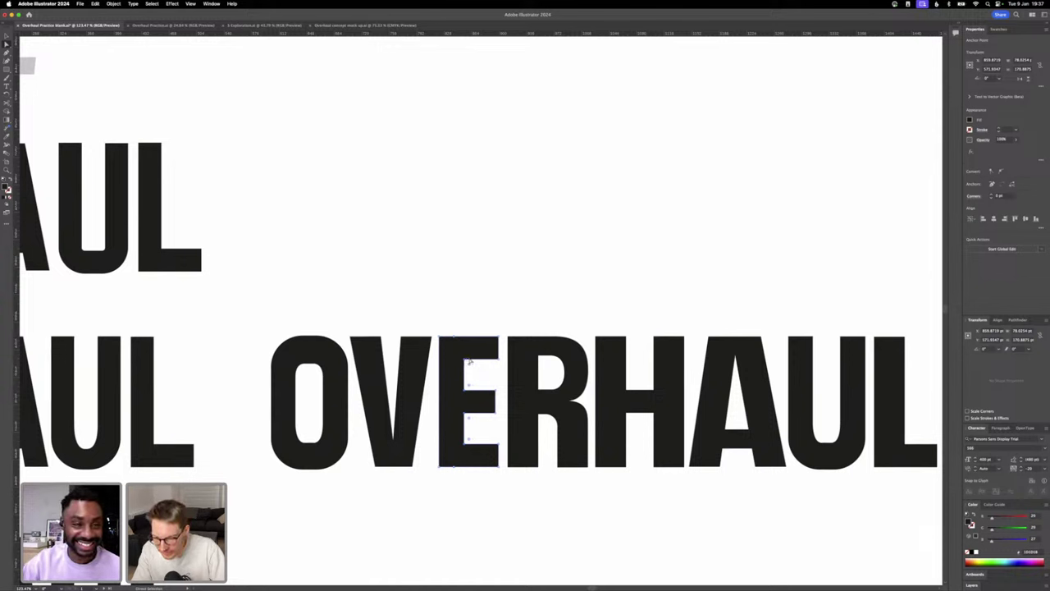
pyautogui.click(542, 474)
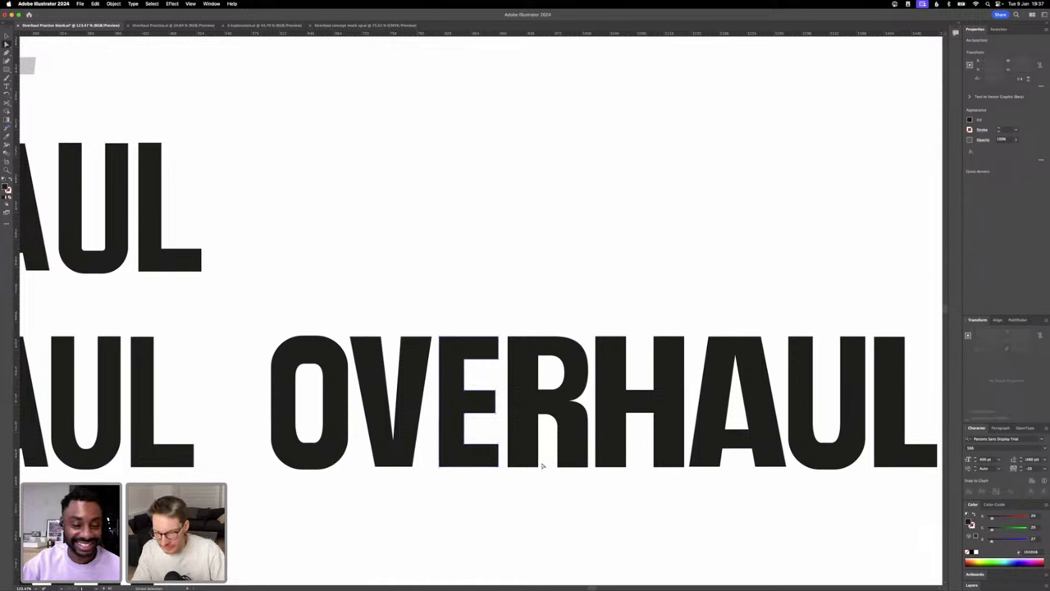
# - Thin the R's vertical stem by nudging the anchor points along its inner edge a few points left
pyautogui.click(534, 420)
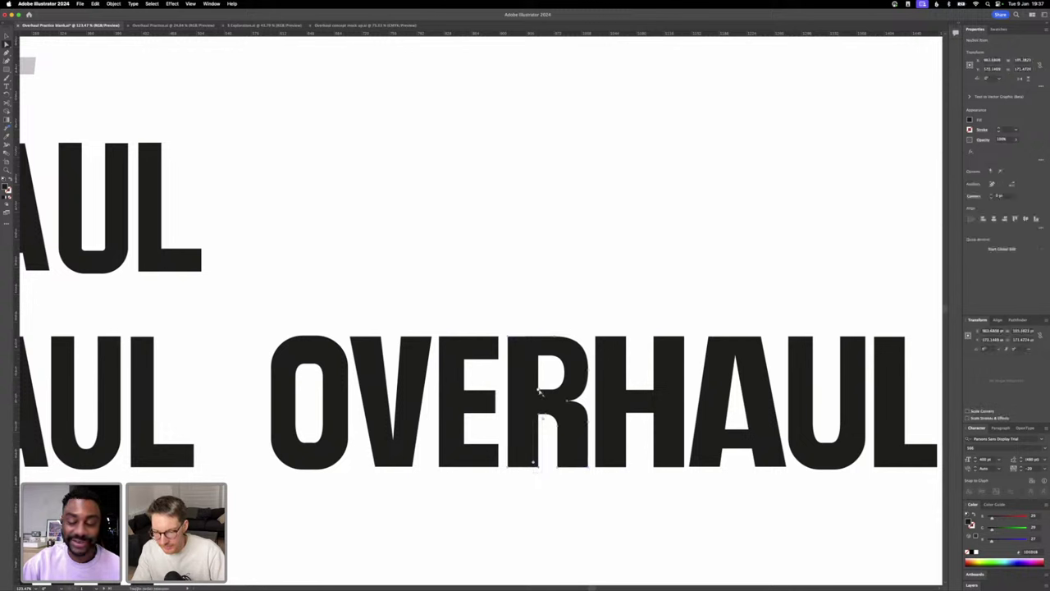
pyautogui.press('Left')
pyautogui.press('Left')
pyautogui.press('Left')
pyautogui.press('Left')
pyautogui.press('Left')
pyautogui.press('Left')
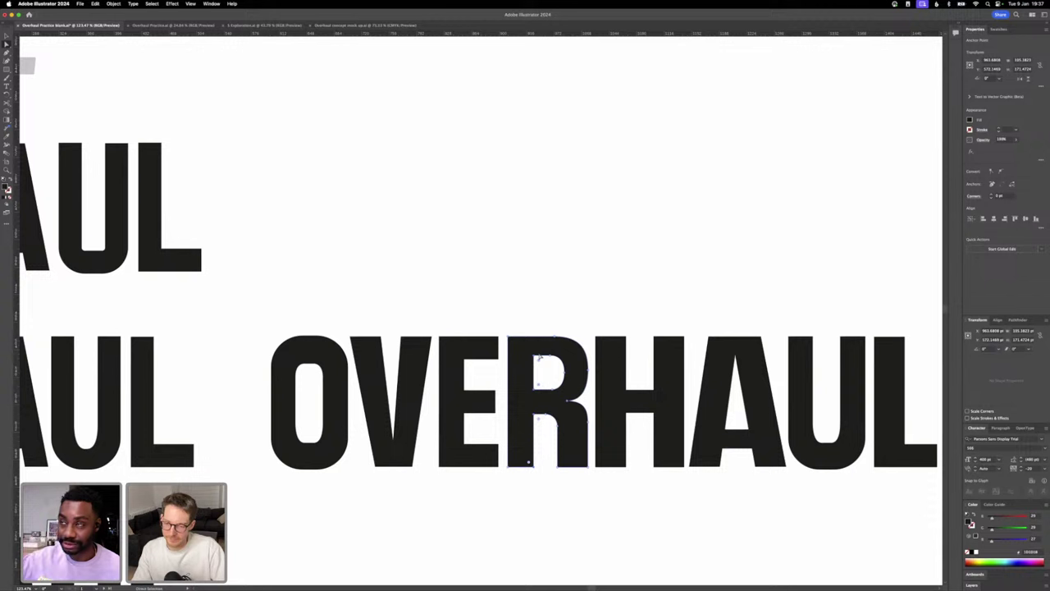
pyautogui.press('Left')
pyautogui.press('Left')
pyautogui.press('Left')
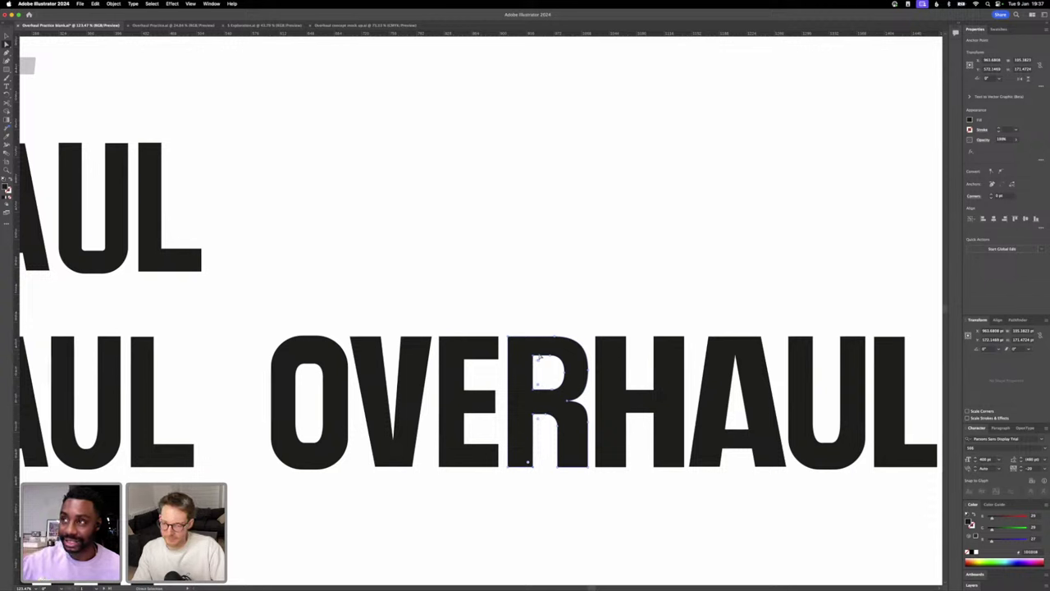
# - Thin the R's leg by shifting the anchor points on its inner edge right
pyautogui.click(557, 443)
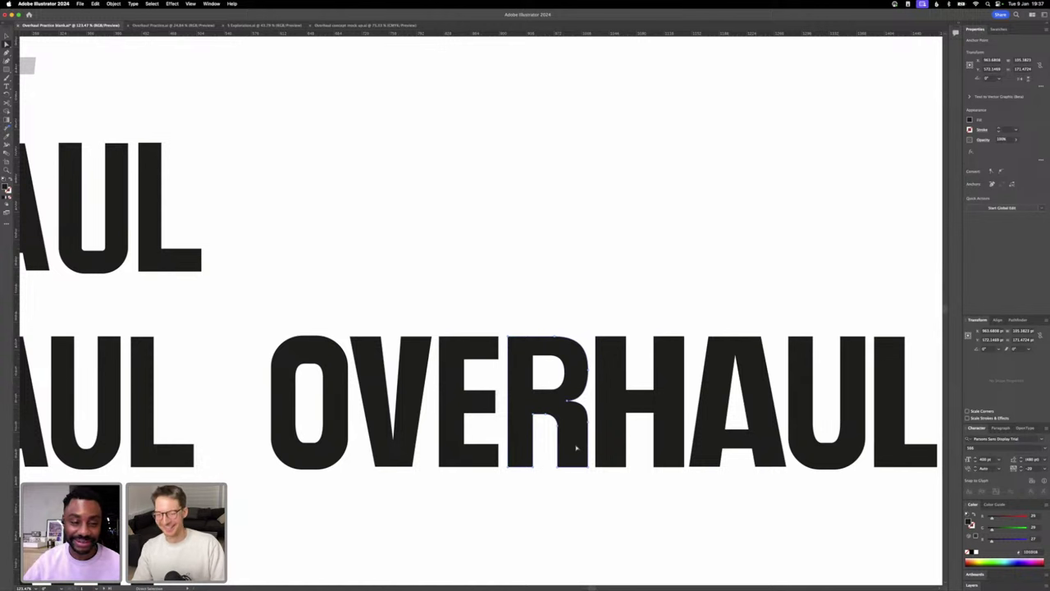
pyautogui.moveTo(562, 484); pyautogui.dragTo(544, 416)
pyautogui.hotkey('shift', 'Right')
pyautogui.hotkey('shift', 'Right')
pyautogui.hotkey('shift', 'Left')
pyautogui.hotkey('shift', 'Left')
pyautogui.hotkey('shift', 'Left')
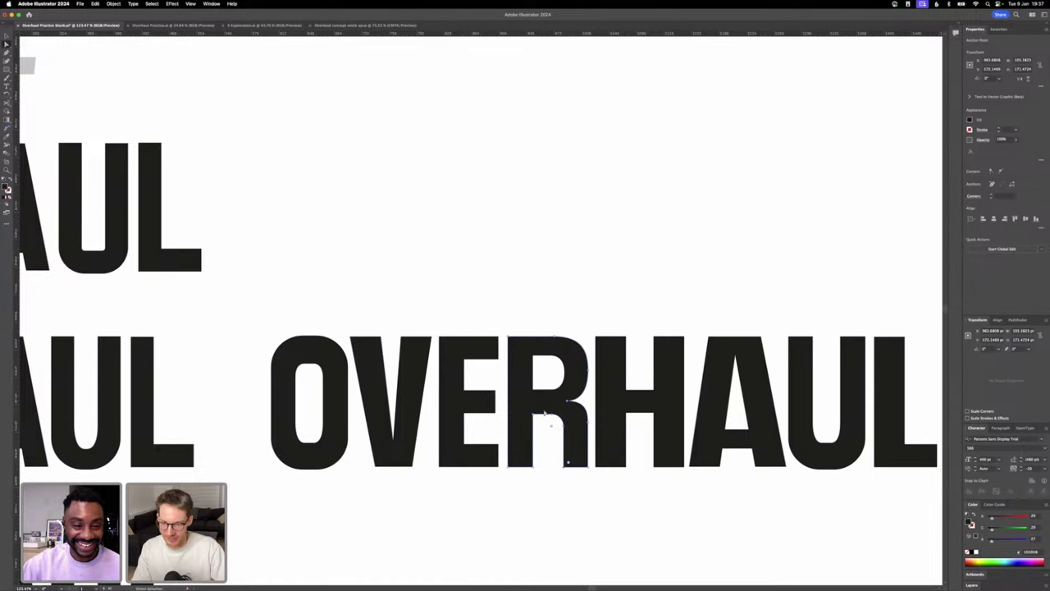
pyautogui.hotkey('shift', 'Right')
pyautogui.hotkey('shift', 'Right')
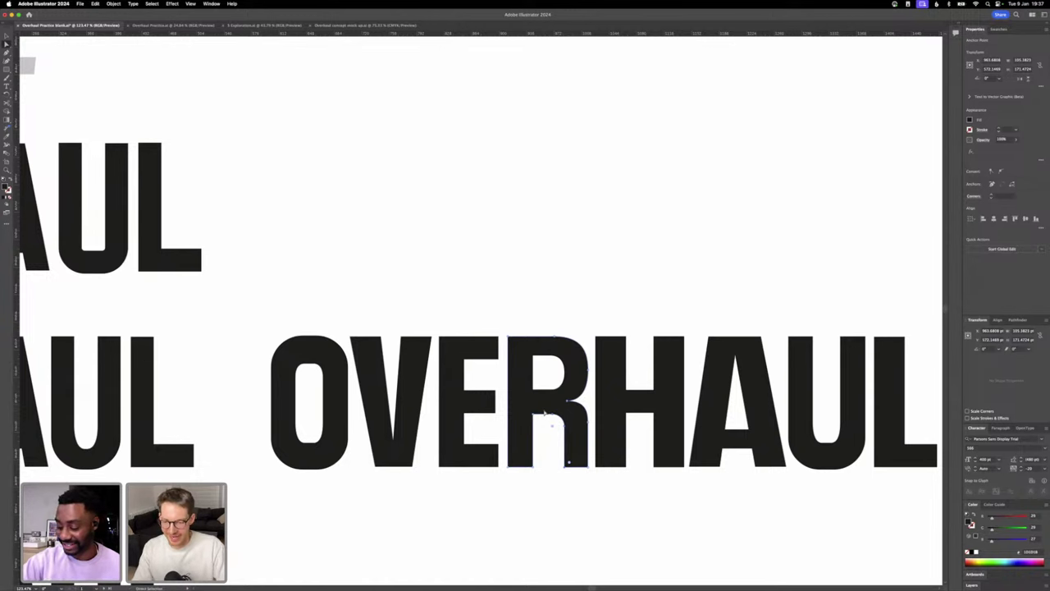
pyautogui.click(587, 520)
# - Thin the H's left stem by nudging the anchor points on its inner edge left
pyautogui.scroll(-5, 586, 520)
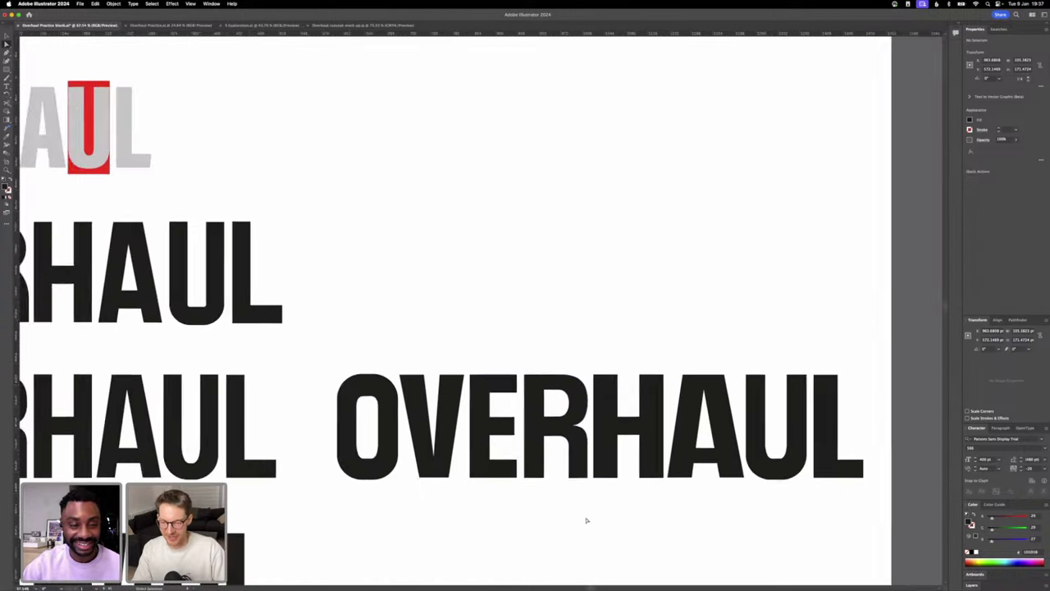
pyautogui.hscroll(2, 587, 520)
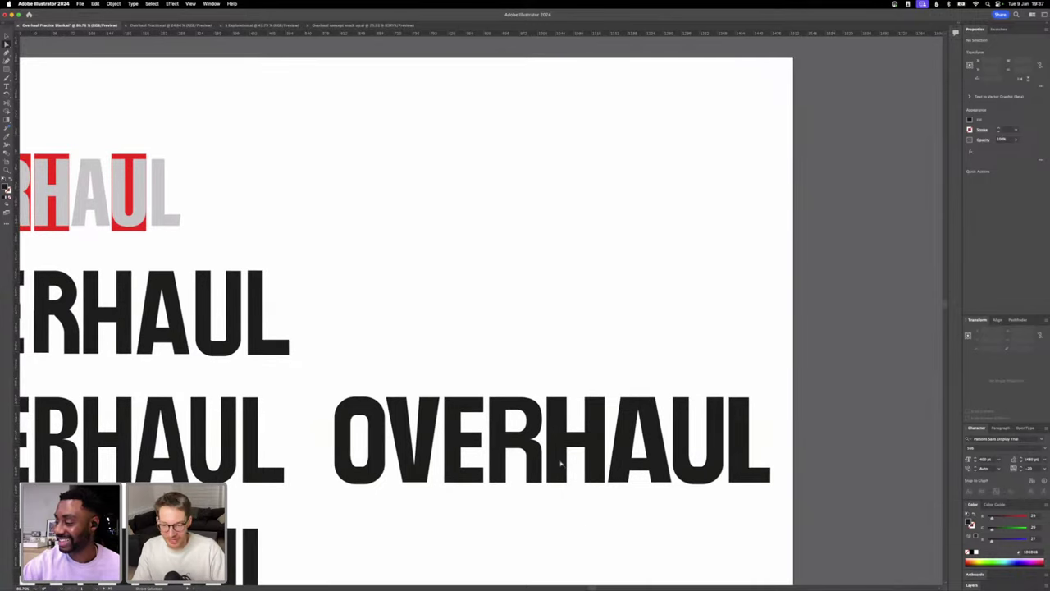
pyautogui.keyDown('alt'); pyautogui.scroll(5, 548, 461); pyautogui.keyUp('alt')
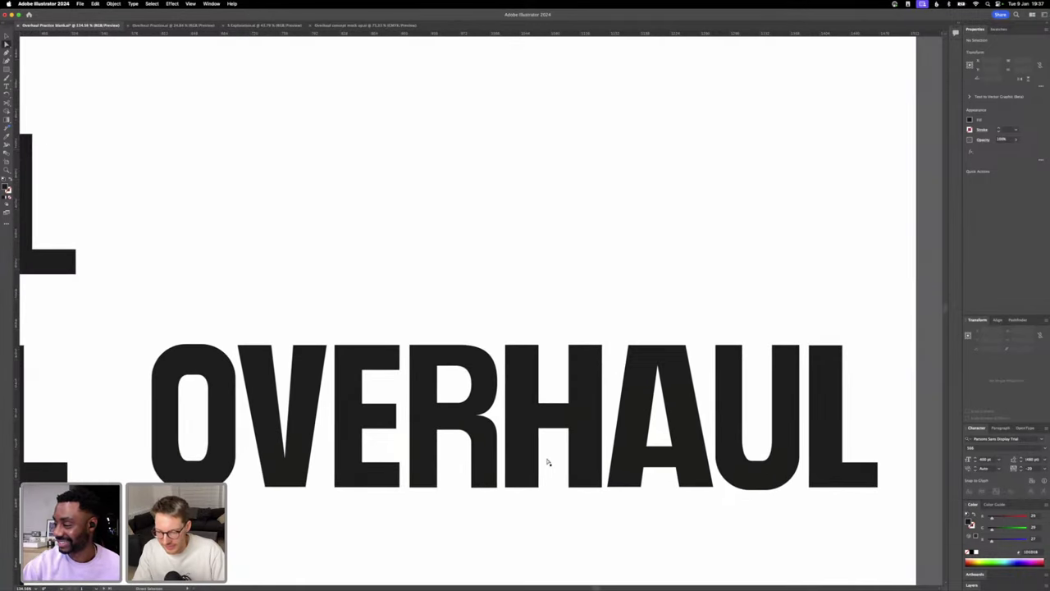
pyautogui.click(525, 453)
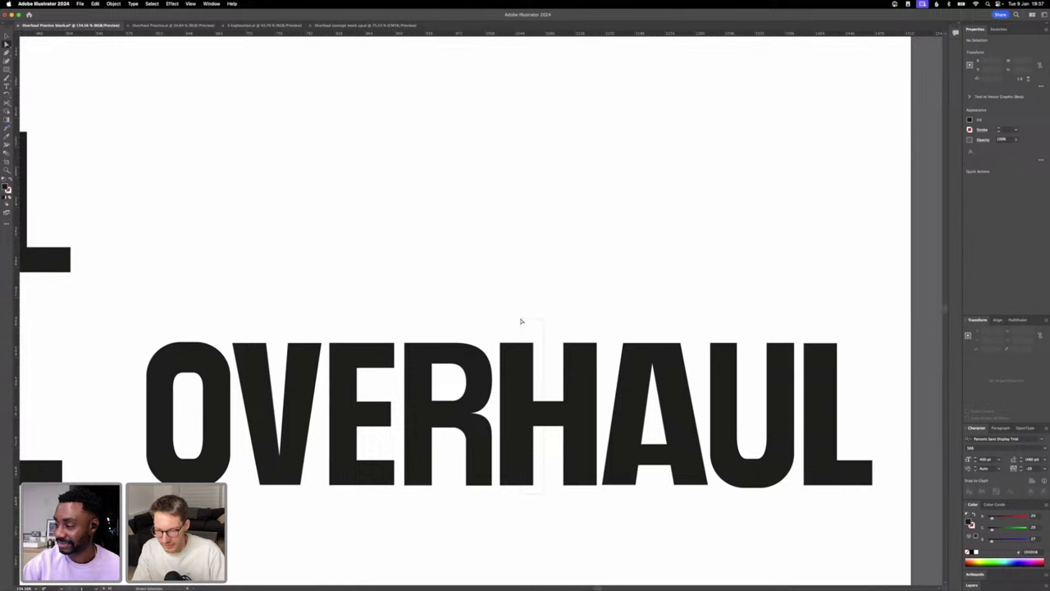
pyautogui.press('Left')
pyautogui.press('Left')
pyautogui.press('Left')
pyautogui.press('Left')
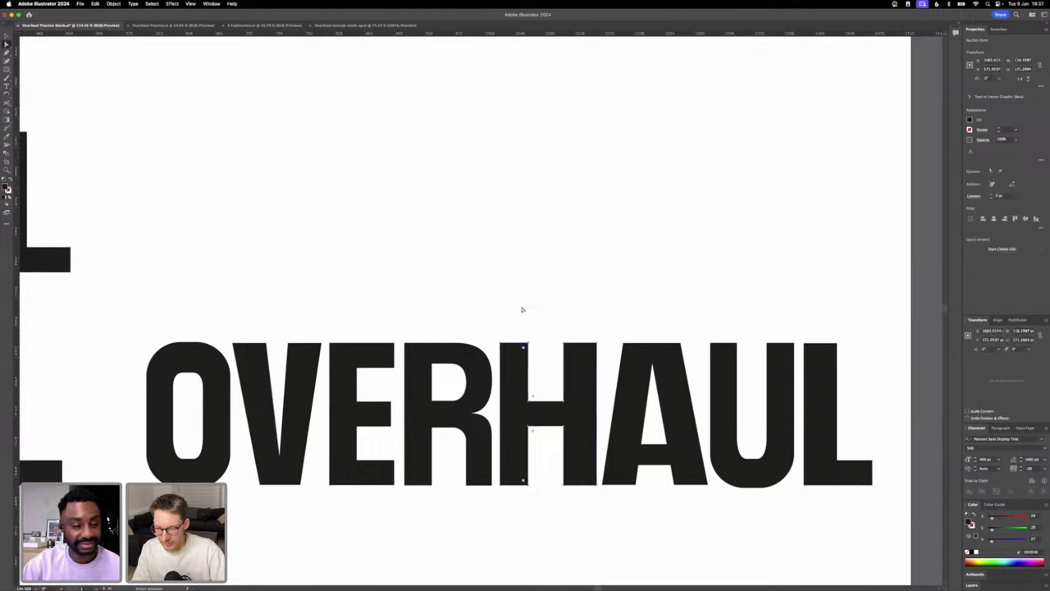
pyautogui.click(553, 326)
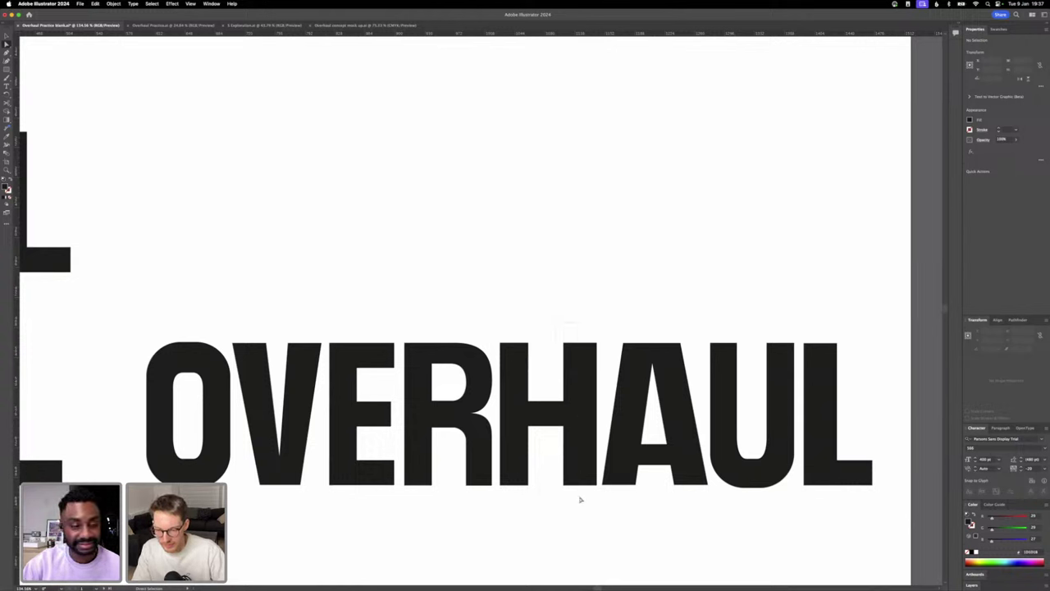
# - Thin the H's right stem by nudging the anchor points on its inner edge right
pyautogui.moveTo(581, 499); pyautogui.dragTo(571, 503)
pyautogui.press('Right')
pyautogui.press('Right')
pyautogui.press('Right')
pyautogui.press('Right')
pyautogui.press('Right')
pyautogui.press('Right')
pyautogui.press('Right')
pyautogui.press('Right')
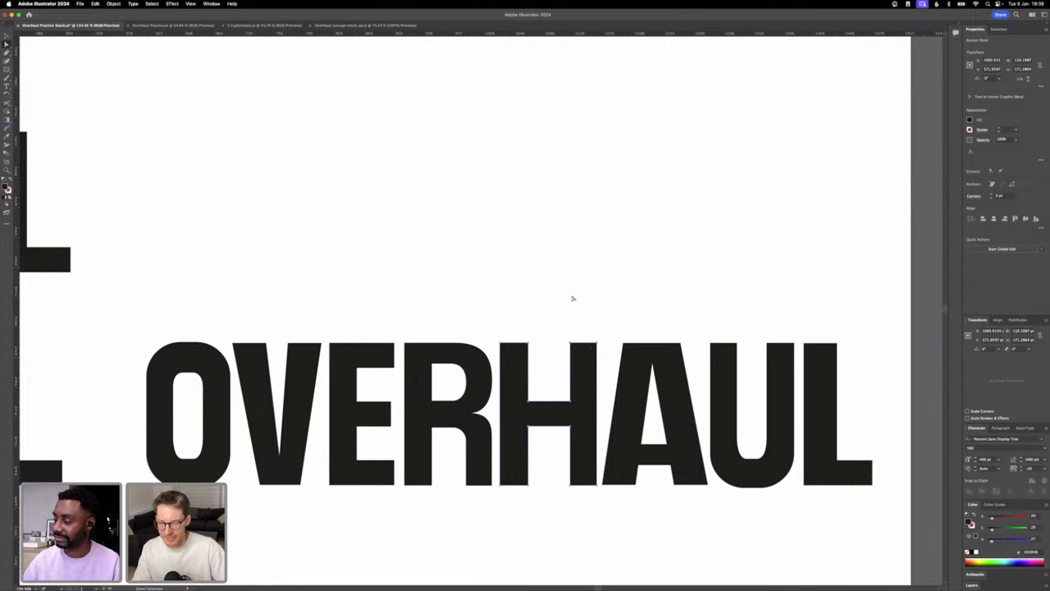
# - Move the H's whole right stem left so that the letter is about 108 pt wide
pyautogui.moveTo(568, 311); pyautogui.dragTo(588, 408)
pyautogui.moveTo(607, 485); pyautogui.dragTo(599, 493)
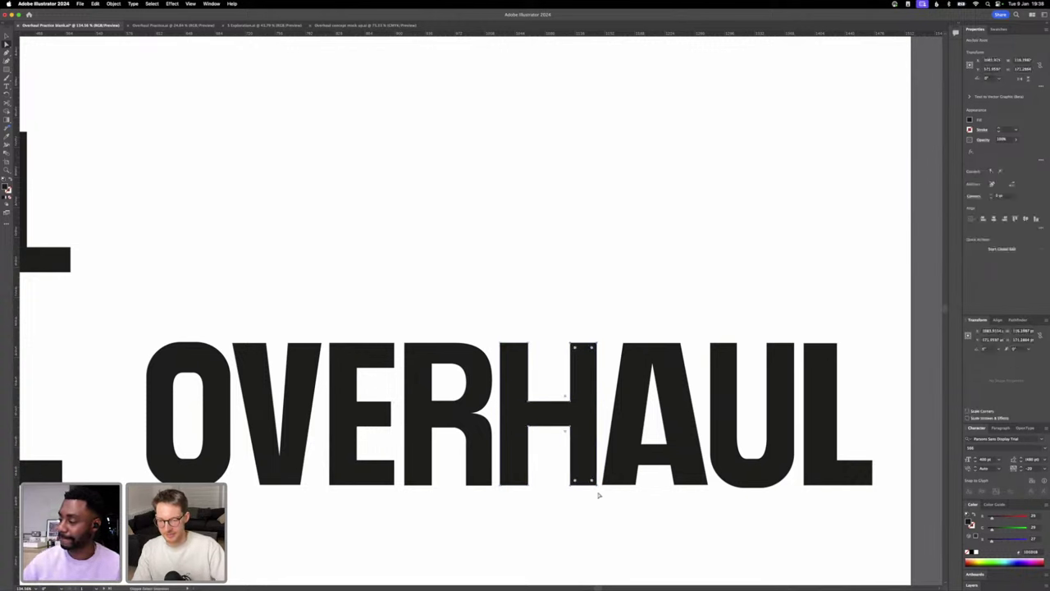
pyautogui.press('Left')
pyautogui.press('Left')
pyautogui.press('Left')
pyautogui.press('Left')
pyautogui.press('Left')
pyautogui.press('Left')
pyautogui.press('Right')
pyautogui.press('Right')
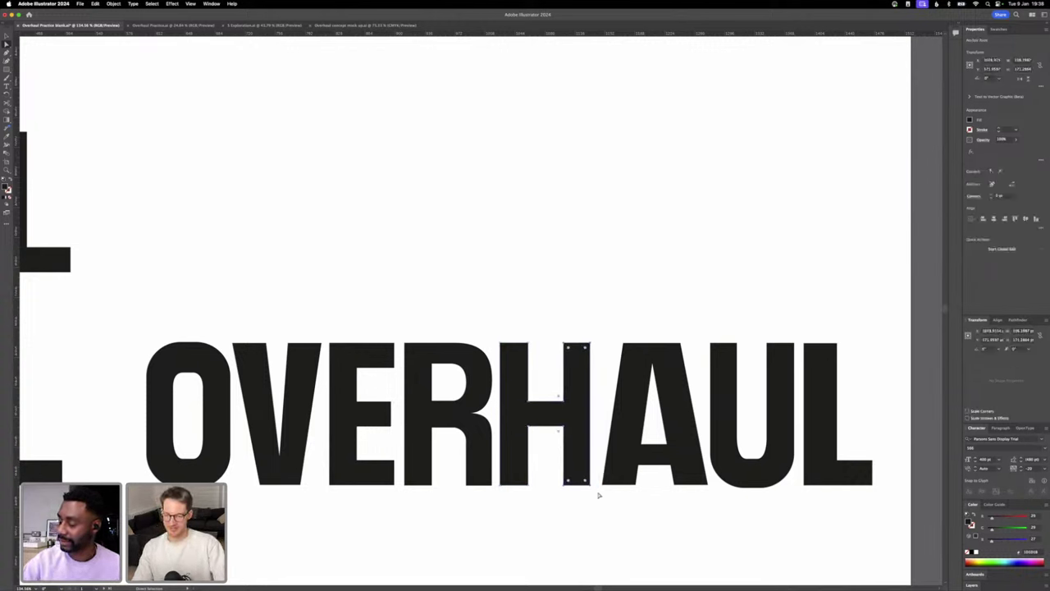
pyautogui.click(649, 520)
pyautogui.scroll(-2, 649, 519)
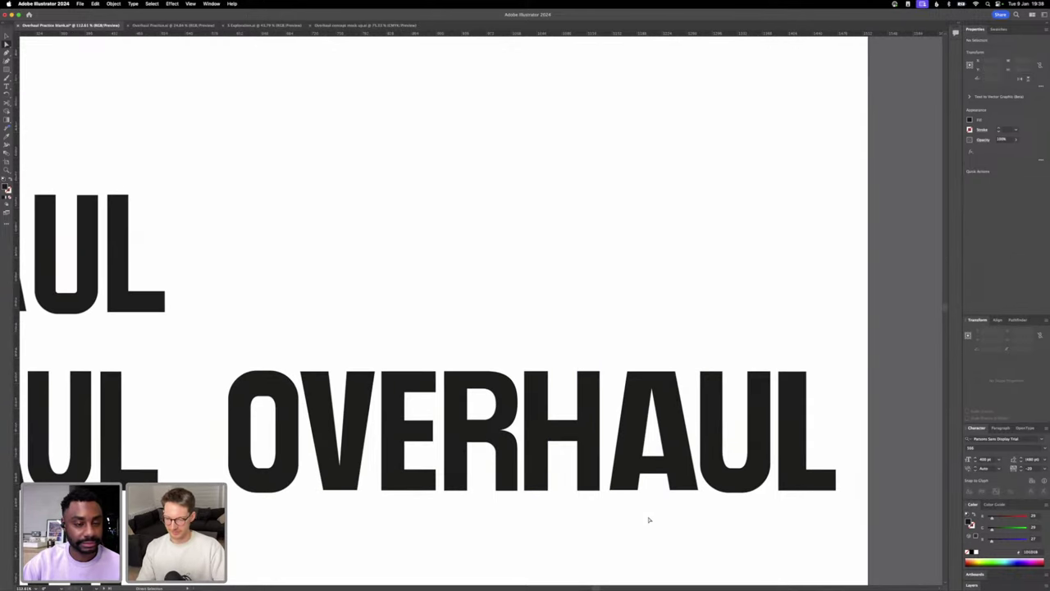
pyautogui.scroll(-5, 649, 519)
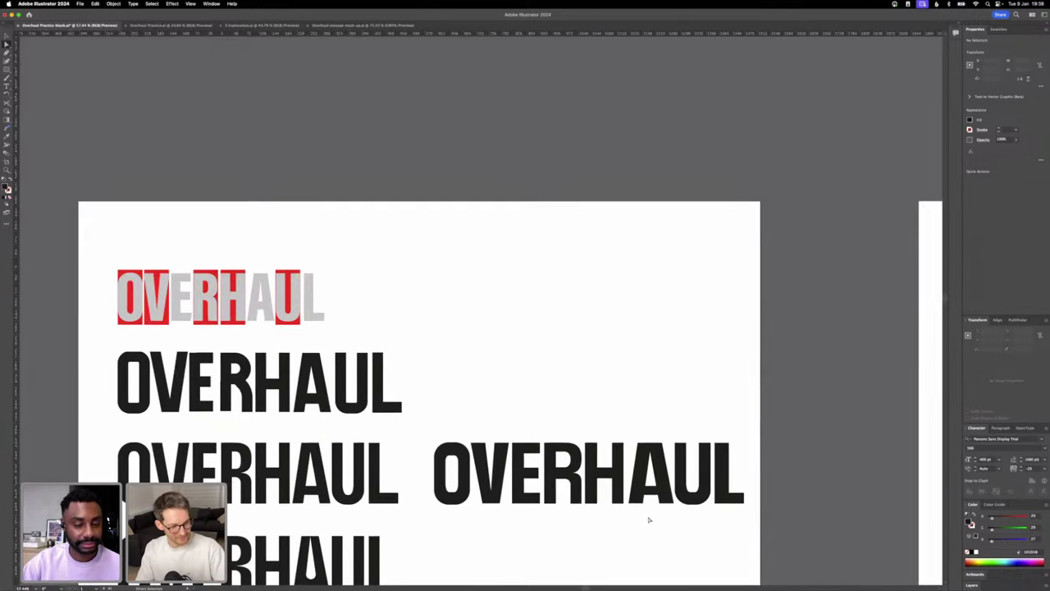
pyautogui.scroll(3, 648, 519)
pyautogui.scroll(4, 648, 520)
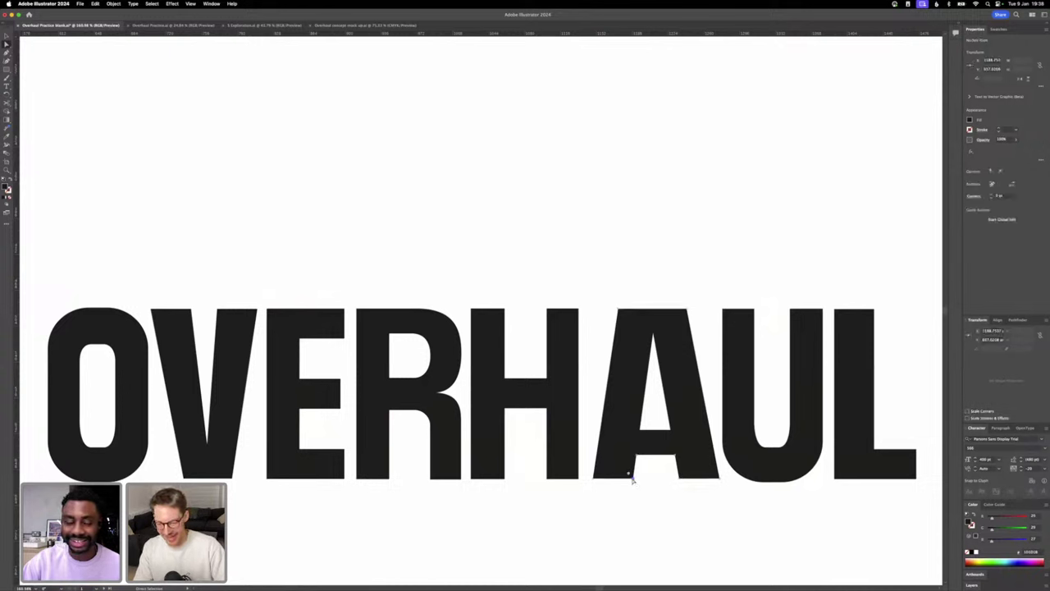
pyautogui.click(594, 478)
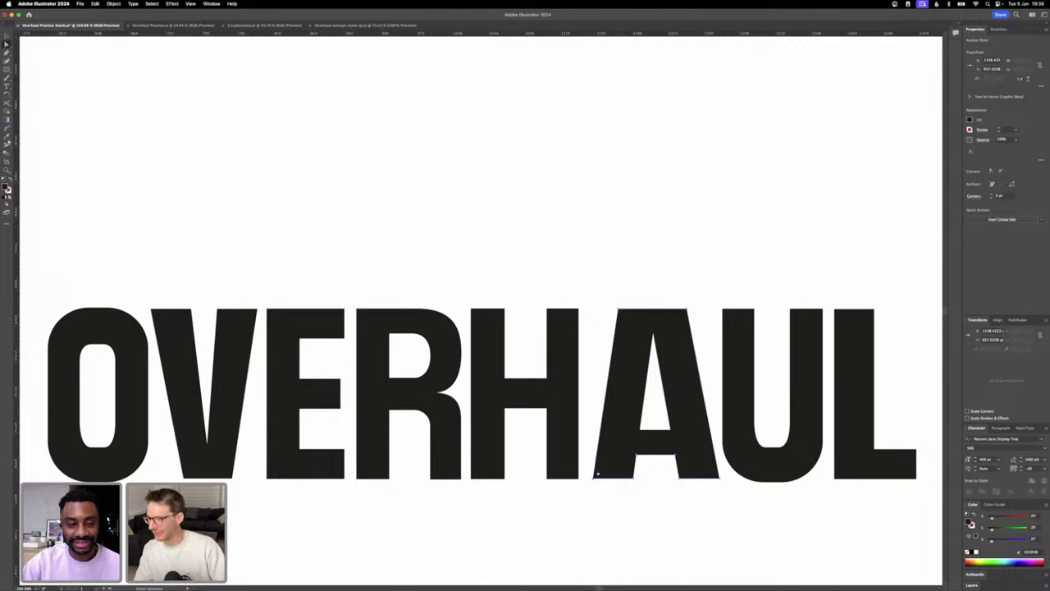
# - Duplicate the V above the bold wordmark and rotate the copy 180° to form the legs of an A
pyautogui.press('v')
pyautogui.moveTo(240, 374); pyautogui.dragTo(621, 153)
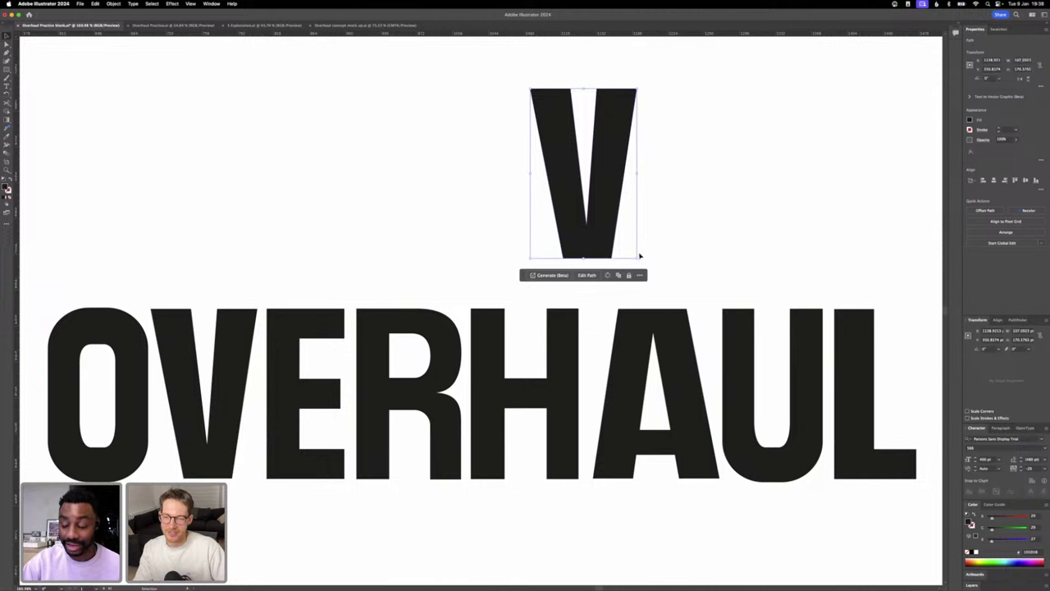
pyautogui.moveTo(641, 259); pyautogui.dragTo(527, 88)
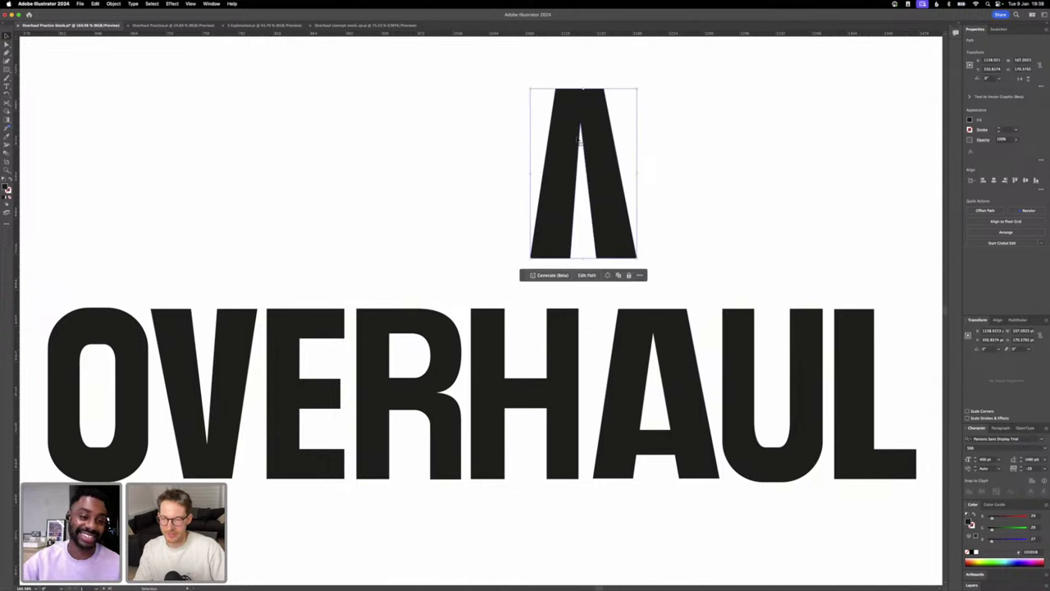
pyautogui.press('a')
pyautogui.press('v')
# - Replace the original A with the rotated V copy, setting it on the baseline close to the H
pyautogui.click(648, 335)
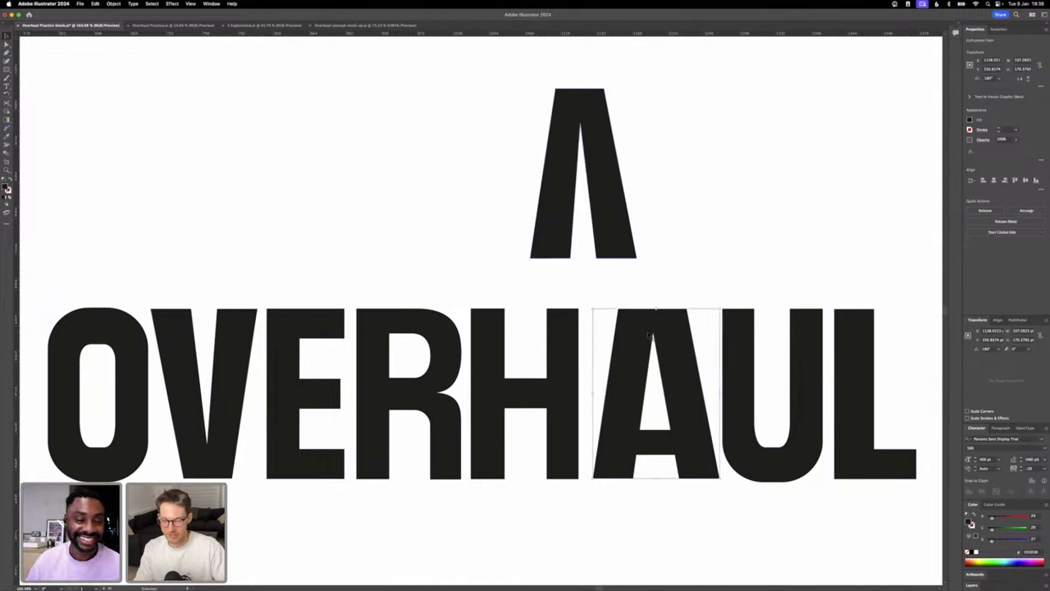
pyautogui.press('Delete')
pyautogui.moveTo(612, 245); pyautogui.dragTo(671, 466)
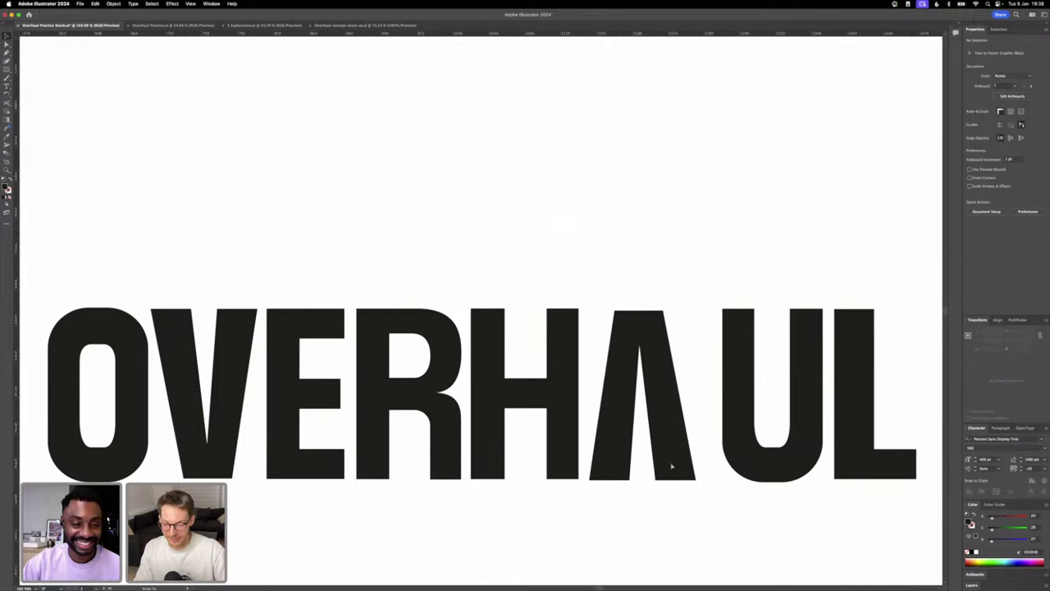
pyautogui.press('Left')
pyautogui.press('Left')
pyautogui.press('Left')
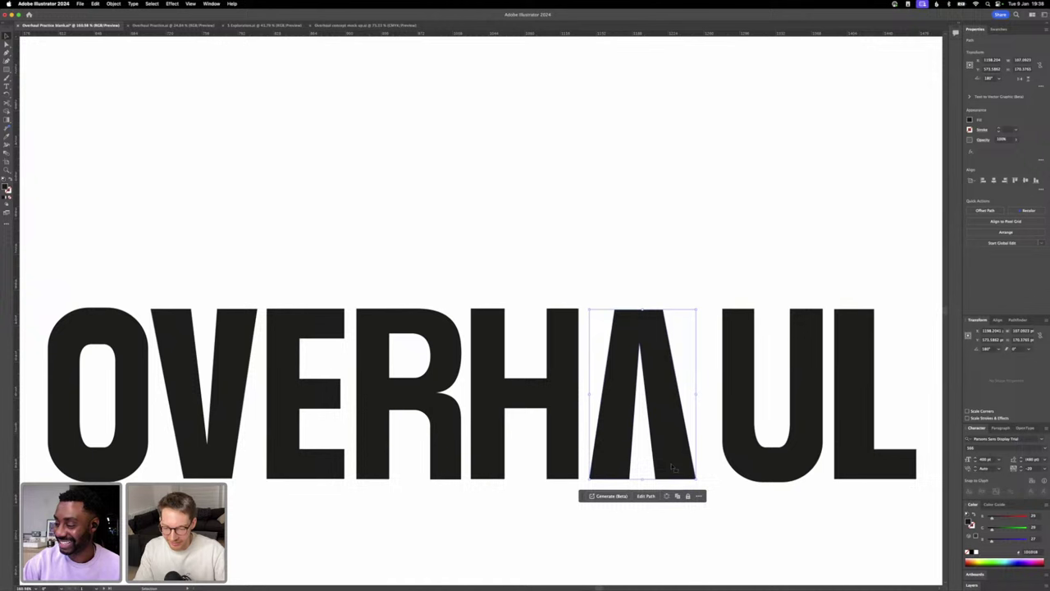
pyautogui.click(727, 561)
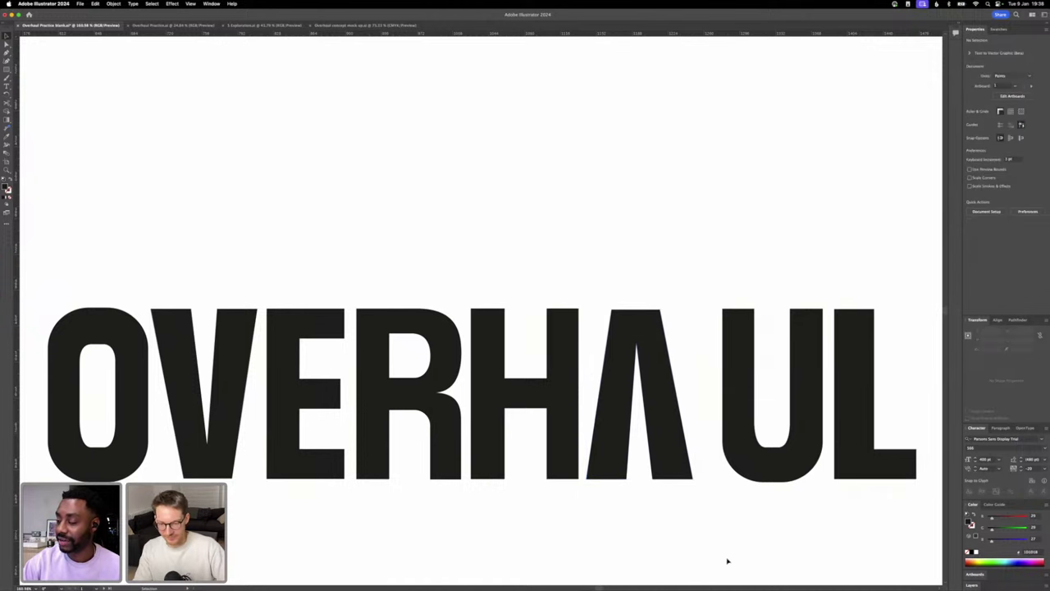
# - Draw a black crossbar rectangle about 47 by 29 pt across the lower legs of the new A
pyautogui.press('m')
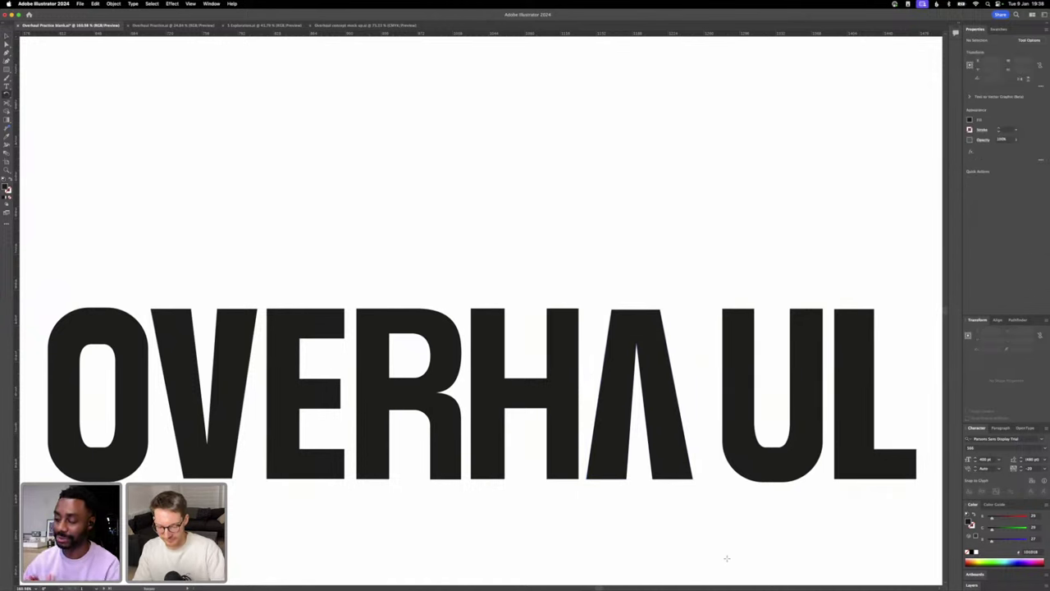
pyautogui.moveTo(616, 428); pyautogui.dragTo(662, 456)
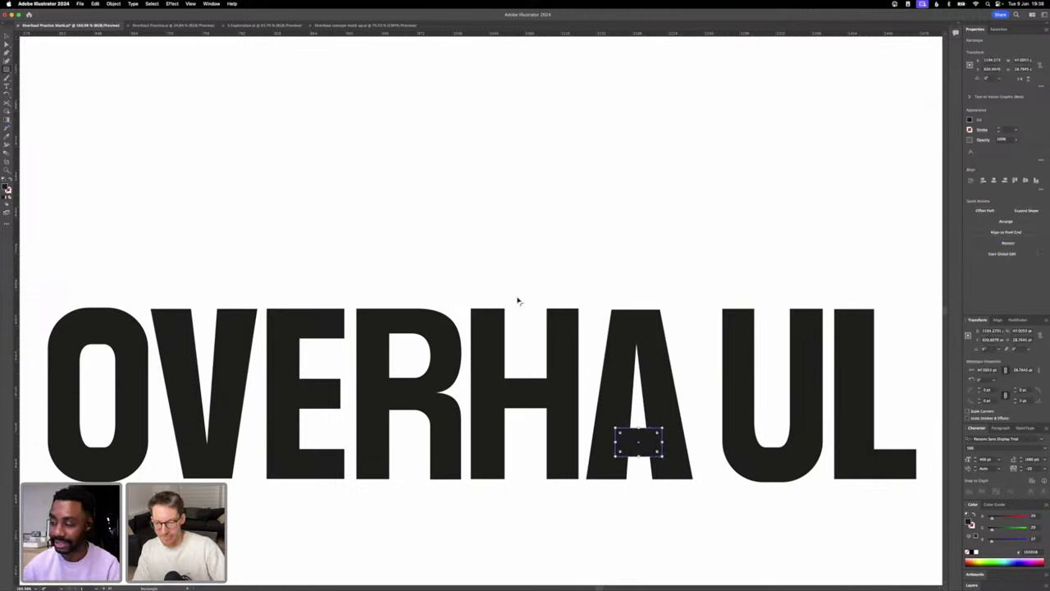
pyautogui.click(7, 37)
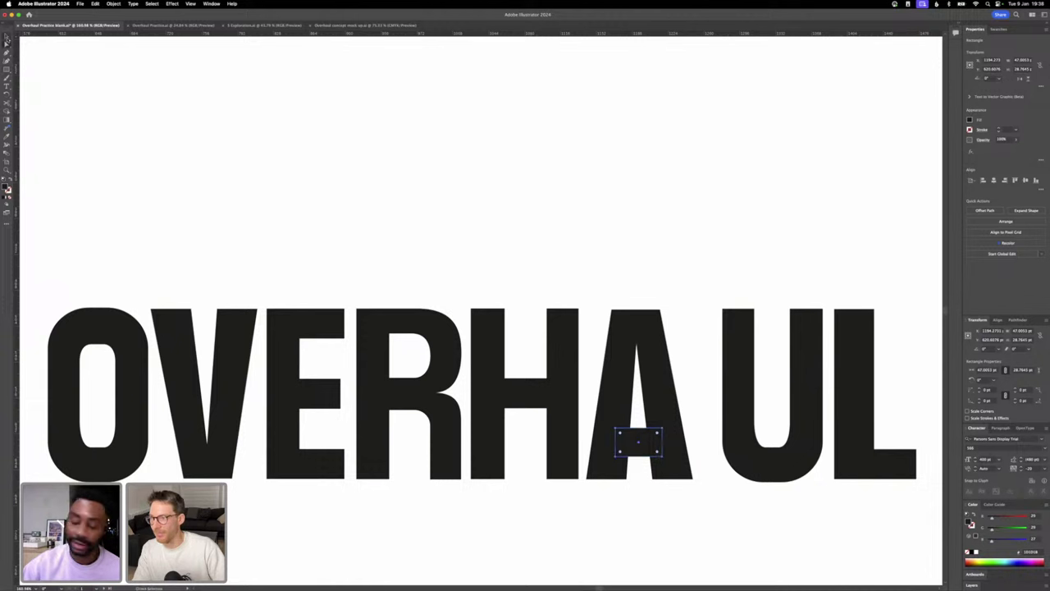
# - Nudge the A's crossbar rectangle up slightly between the legs
pyautogui.click(380, 203)
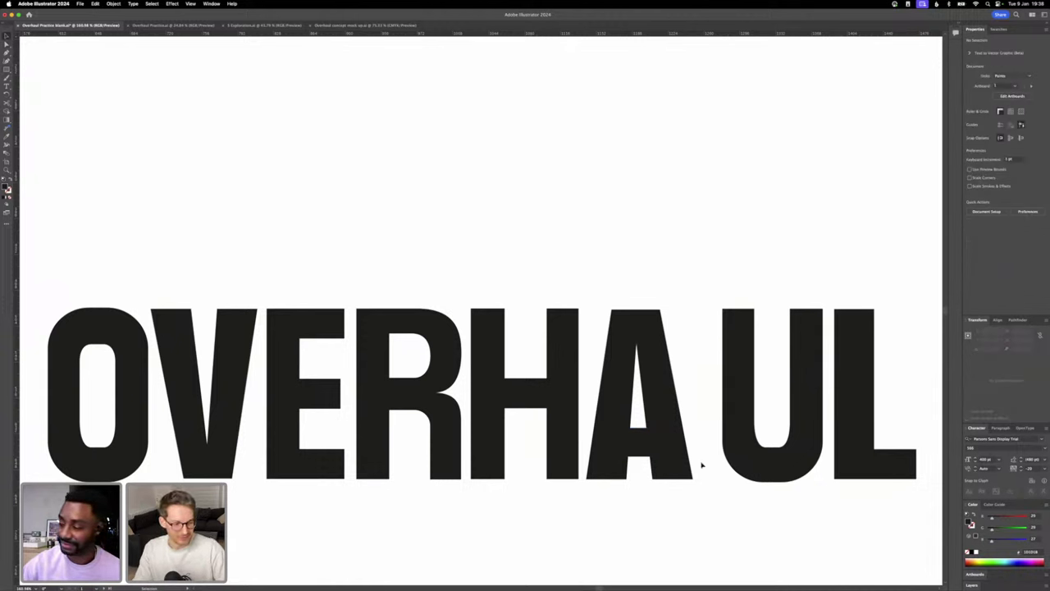
pyautogui.click(641, 451)
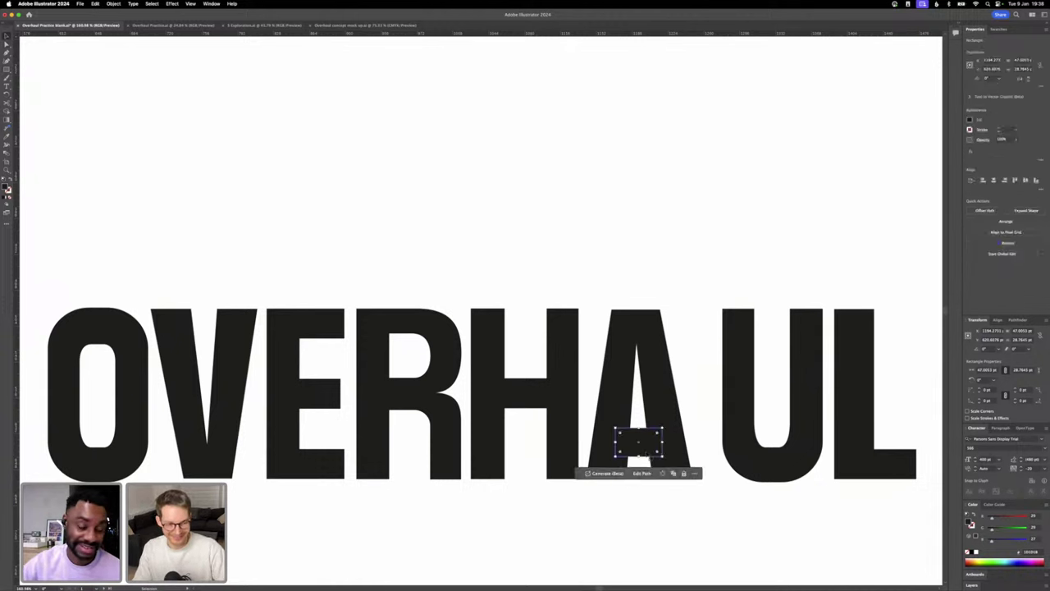
pyautogui.press('Down')
pyautogui.press('Up')
pyautogui.press('Up')
pyautogui.press('Up')
pyautogui.press('Up')
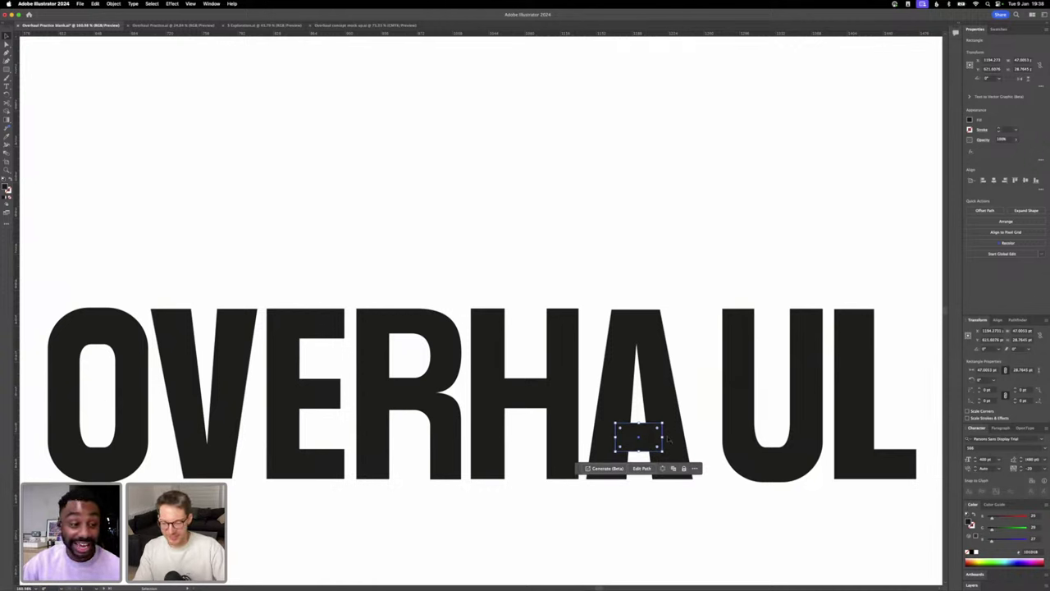
# - Move the U and the L left to close the gaps after the rebuilt A in the bold wordmark
pyautogui.click(703, 510)
pyautogui.moveTo(745, 429); pyautogui.dragTo(717, 428)
pyautogui.click(717, 426)
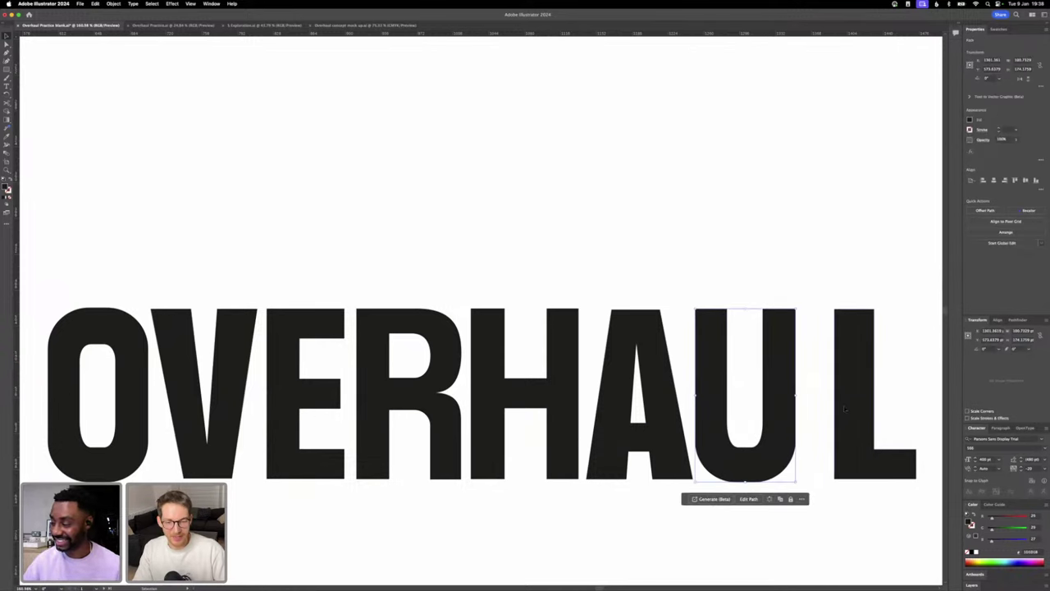
pyautogui.moveTo(846, 408); pyautogui.dragTo(817, 408)
pyautogui.scroll(-3, 826, 407)
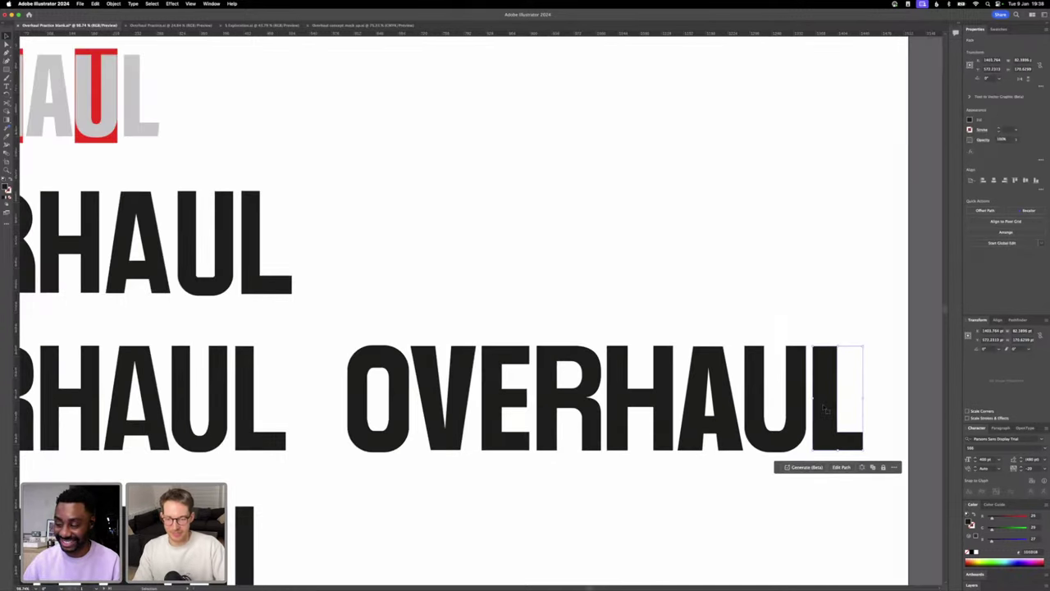
pyautogui.press('Right')
pyautogui.hscroll(5, 776, 464)
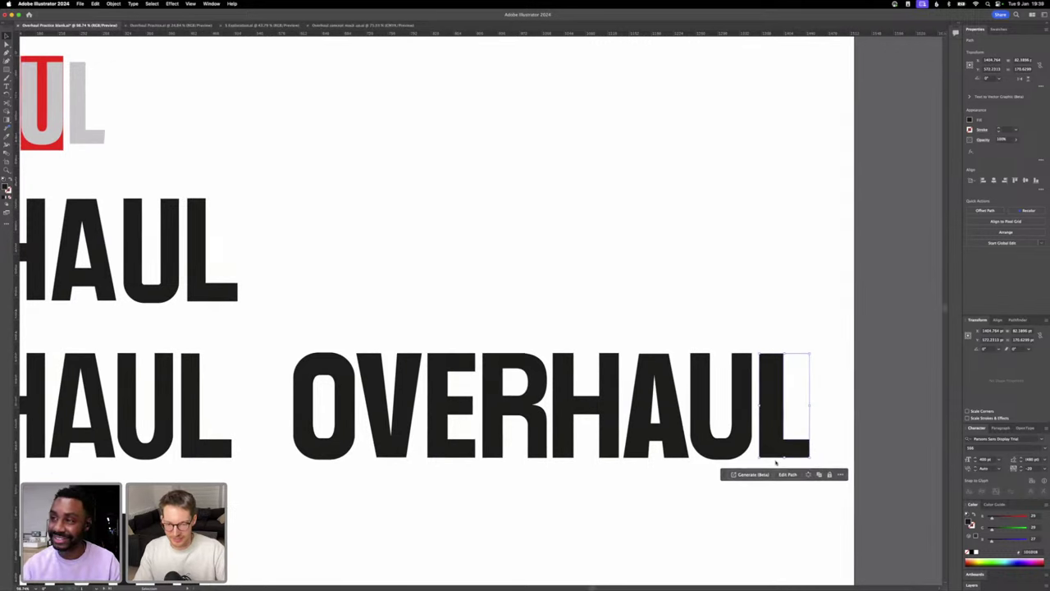
pyautogui.click(785, 458)
pyautogui.scroll(-3, 785, 459)
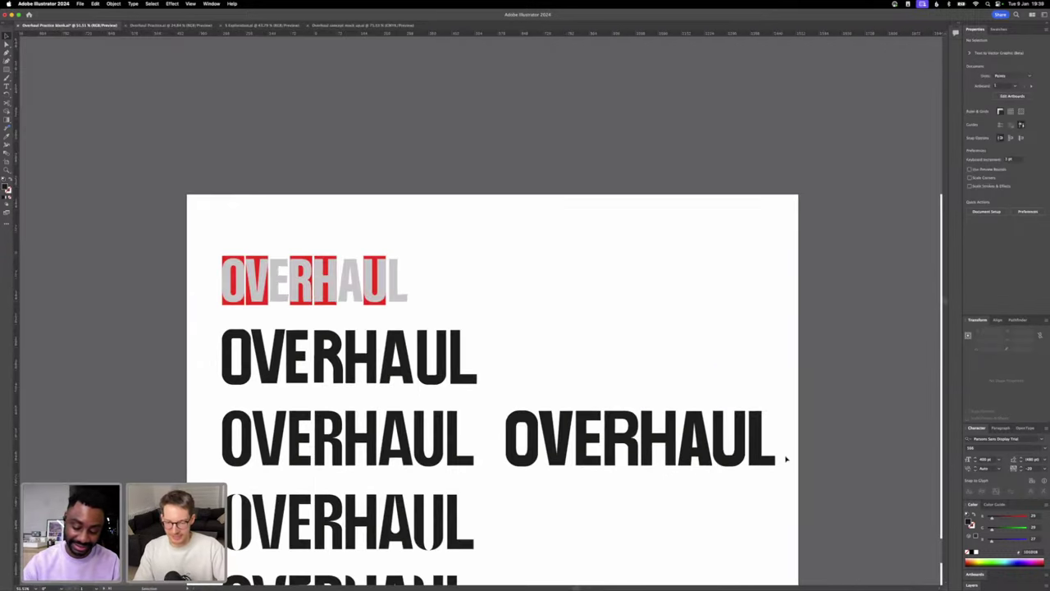
# - Move the bold OVERHAUL wordmark onto the blank artboard below the red S and enlarge it to about twice its size
pyautogui.hscroll(5, 785, 459)
pyautogui.scroll(-5, 750, 446)
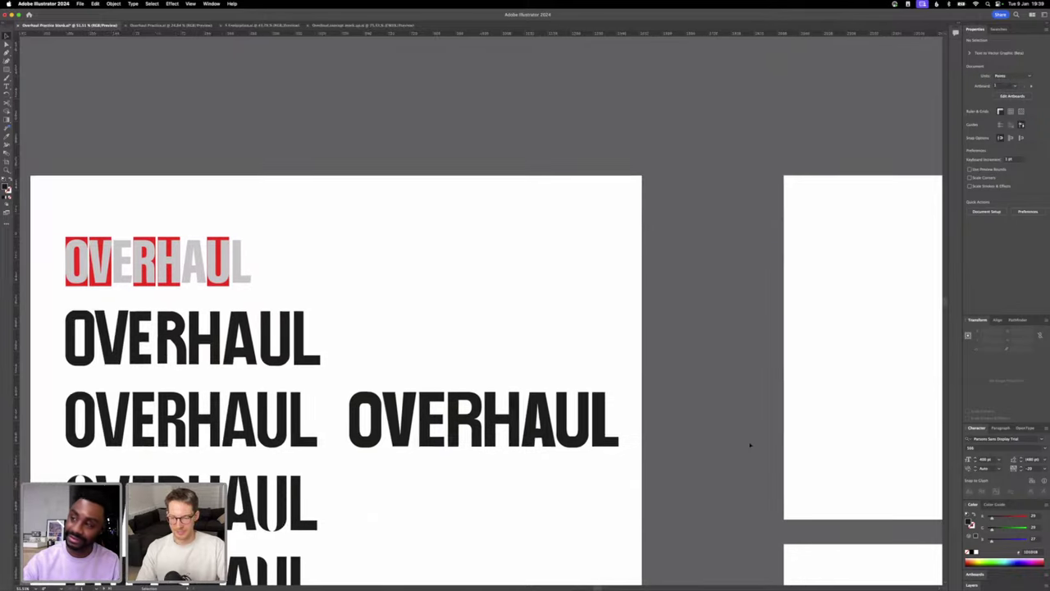
pyautogui.hscroll(5, 750, 446)
pyautogui.scroll(-2, 750, 446)
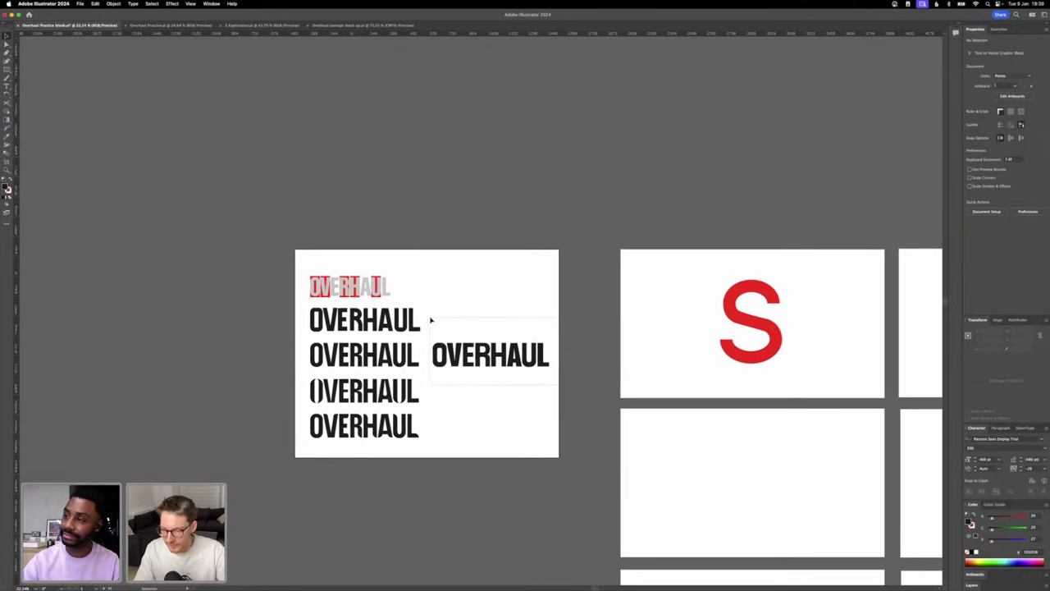
pyautogui.click(449, 354)
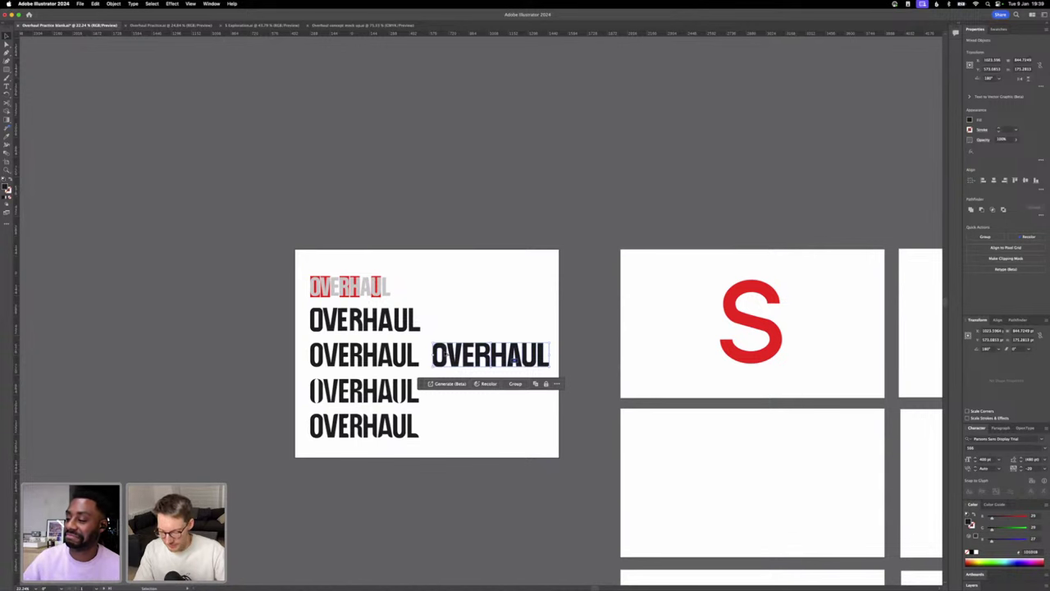
pyautogui.moveTo(450, 355); pyautogui.dragTo(831, 526)
pyautogui.hscroll(3, 720, 463)
pyautogui.hscroll(3, 719, 465)
pyautogui.scroll(-1, 720, 465)
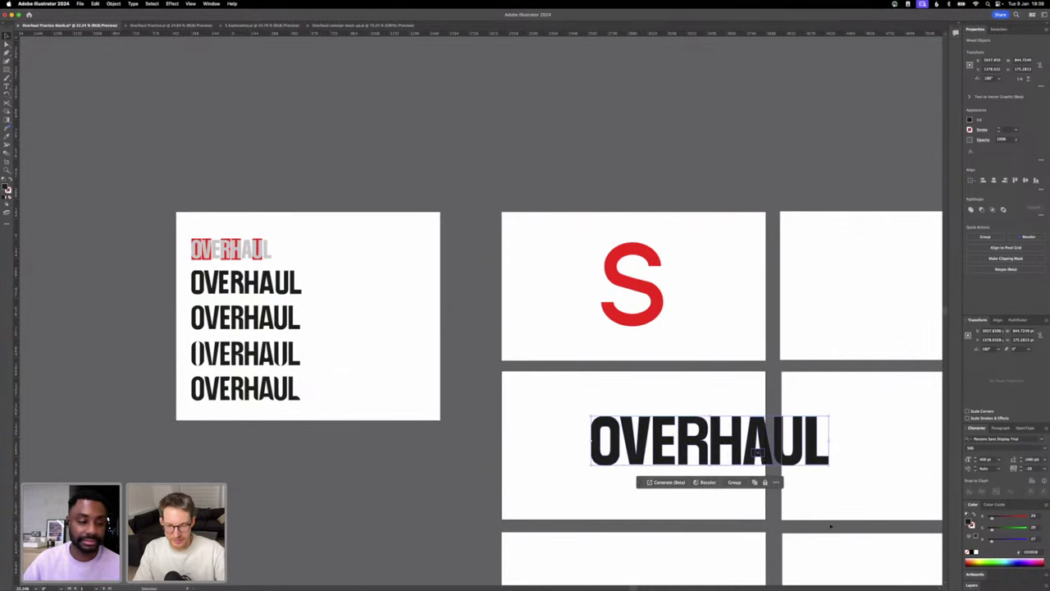
pyautogui.moveTo(753, 450); pyautogui.dragTo(680, 446)
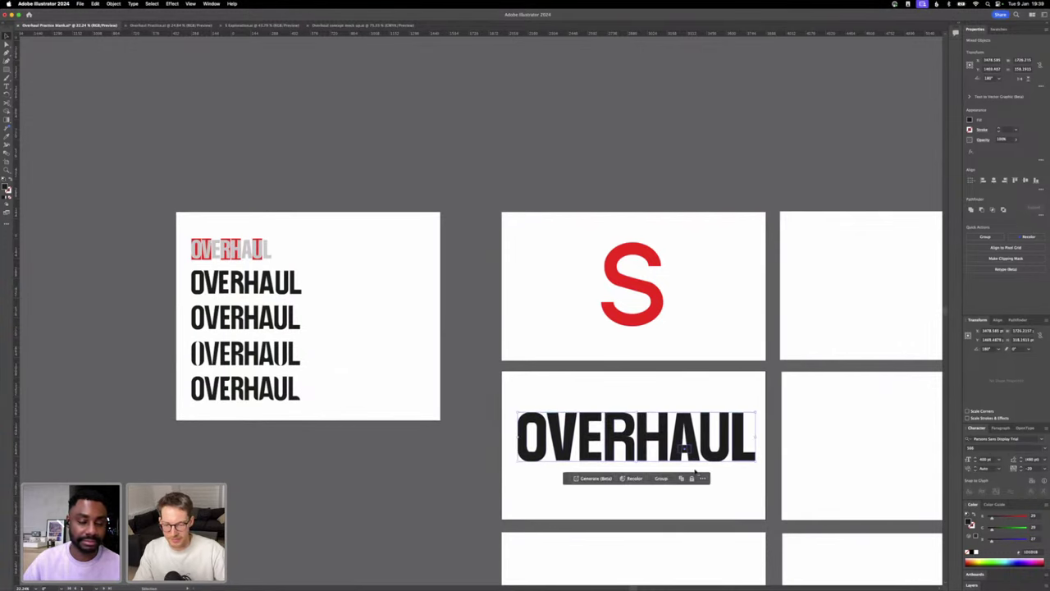
# - Unite the A's legs and its crossbar into a single shape
pyautogui.click(703, 477)
pyautogui.click(702, 478)
pyautogui.click(680, 504)
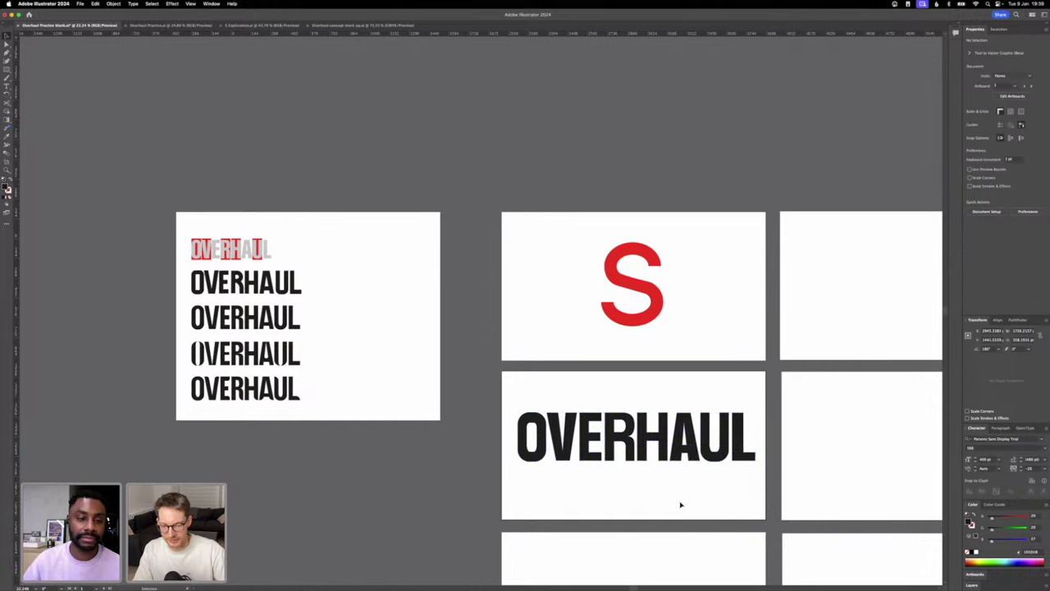
pyautogui.click(694, 457)
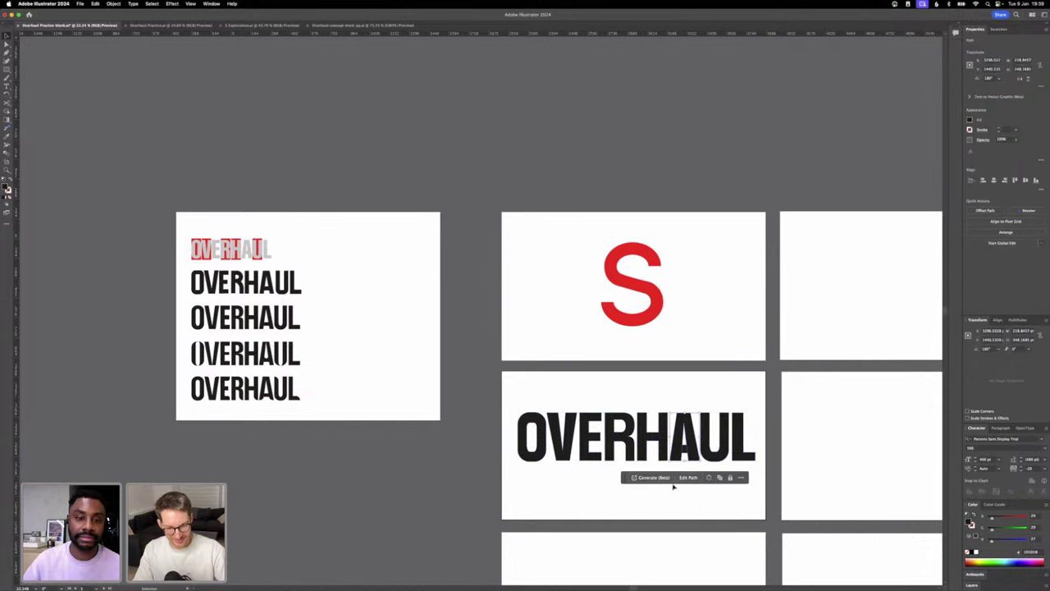
pyautogui.scroll(3, 694, 481)
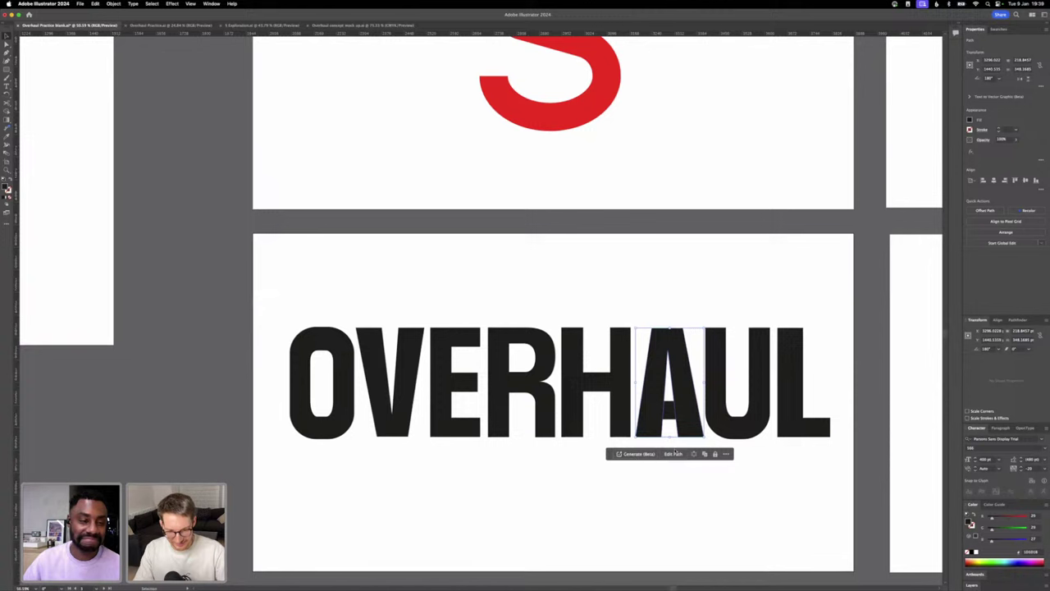
pyautogui.click(687, 491)
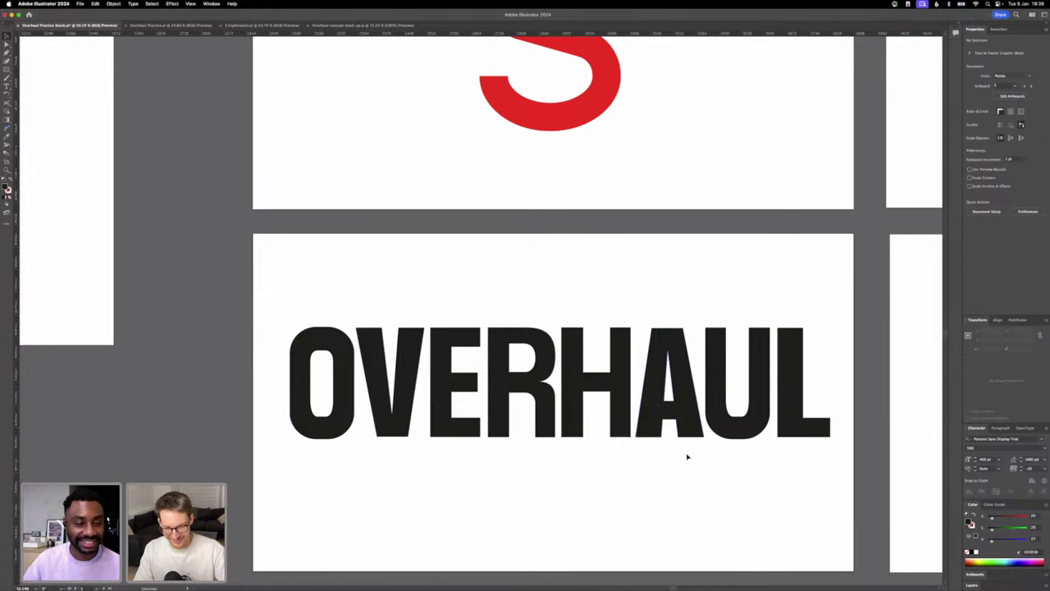
pyautogui.click(688, 457)
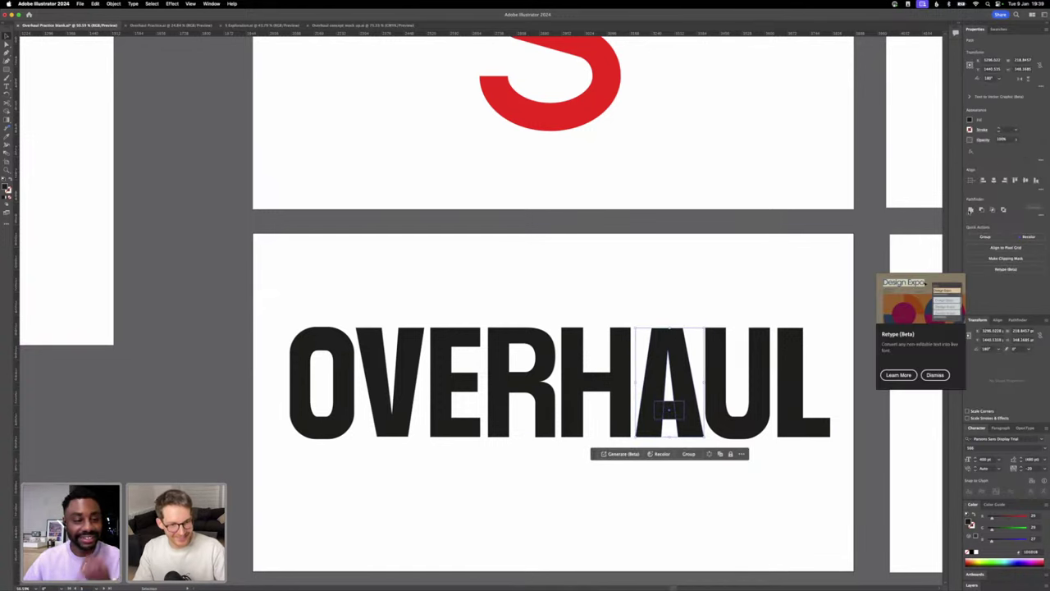
pyautogui.click(969, 210)
pyautogui.click(758, 283)
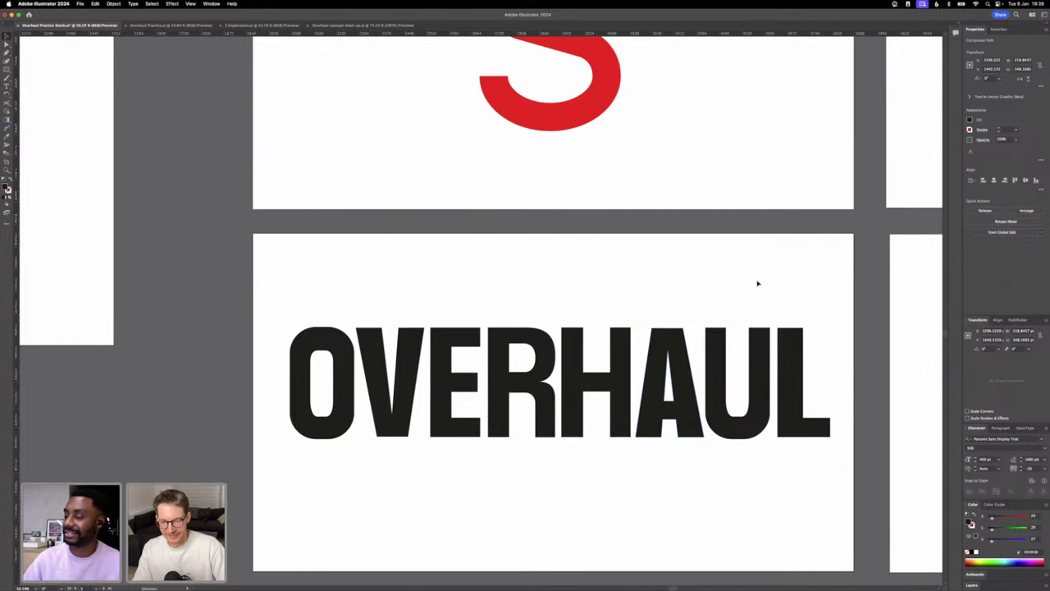
# - Scale the whole bold wordmark down proportionally to about 271 pt high, keeping its lower-left corner in place
pyautogui.scroll(-3, 755, 285)
pyautogui.scroll(2, 748, 303)
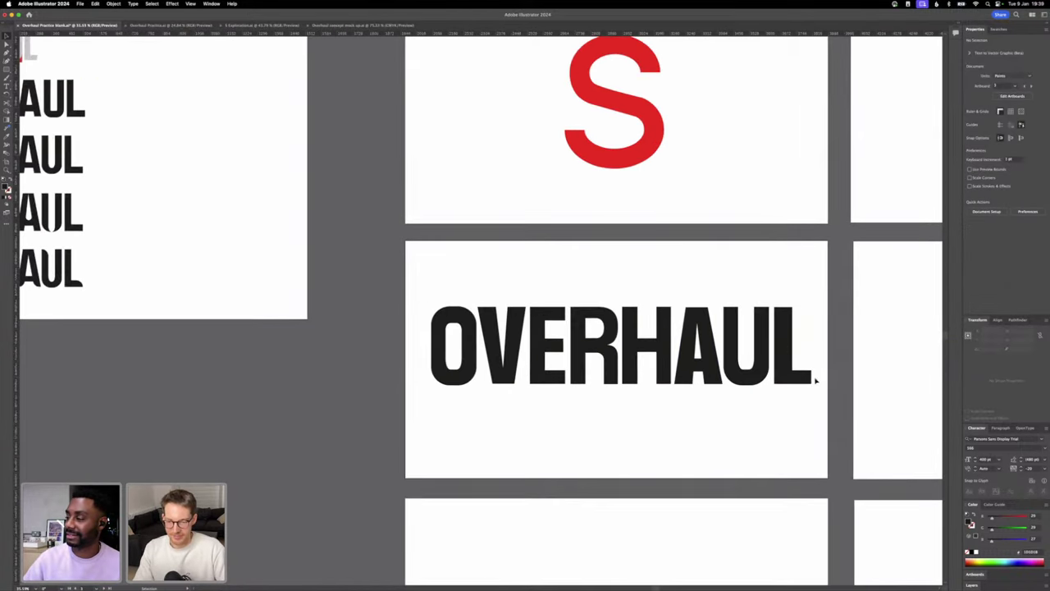
pyautogui.click(449, 306)
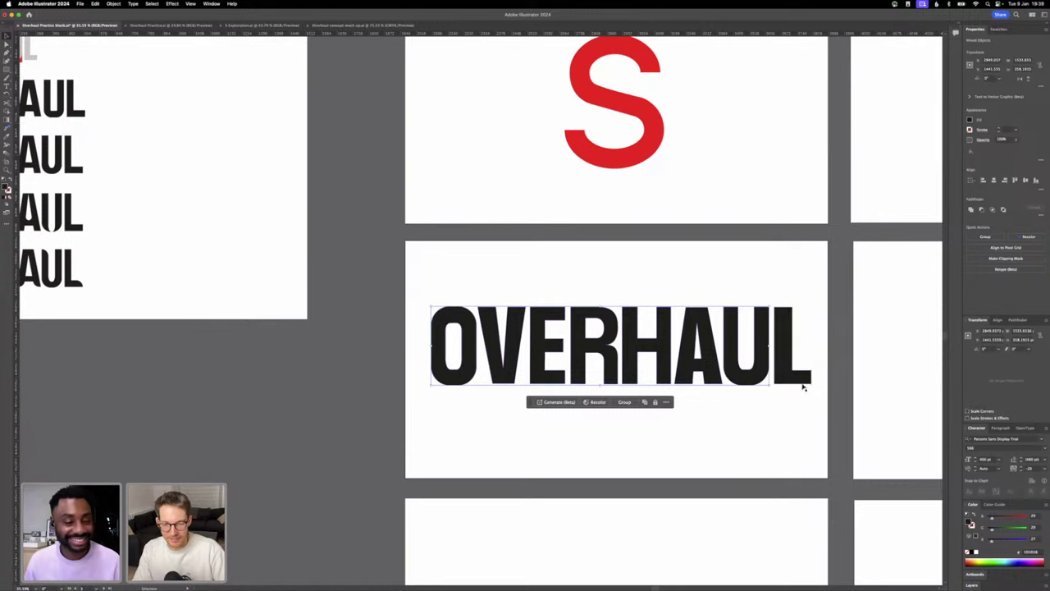
pyautogui.click(814, 391)
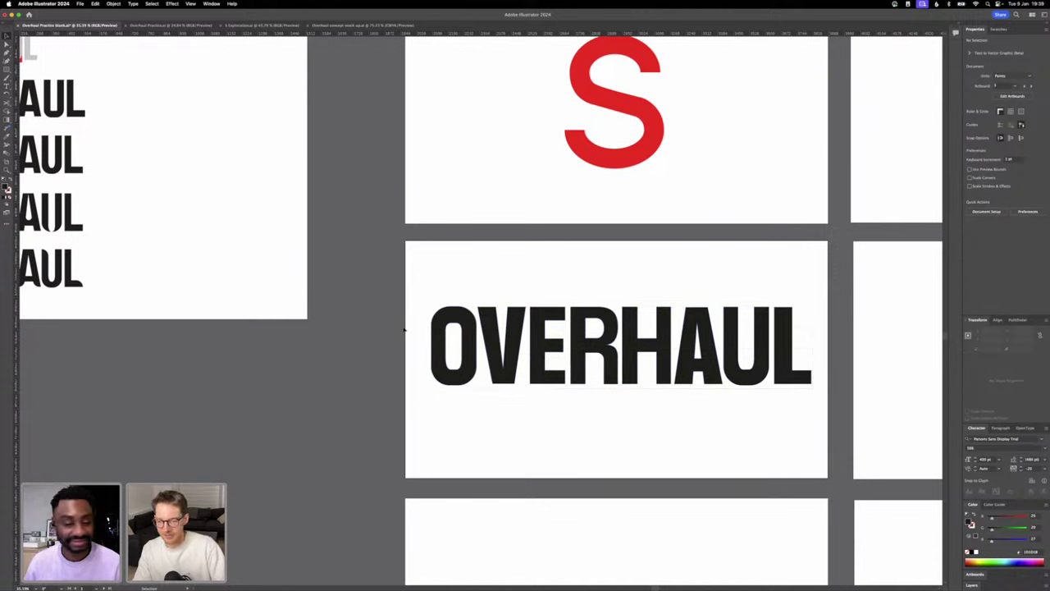
pyautogui.moveTo(403, 329); pyautogui.dragTo(405, 324)
pyautogui.moveTo(814, 304); pyautogui.dragTo(779, 328)
pyautogui.click(718, 347)
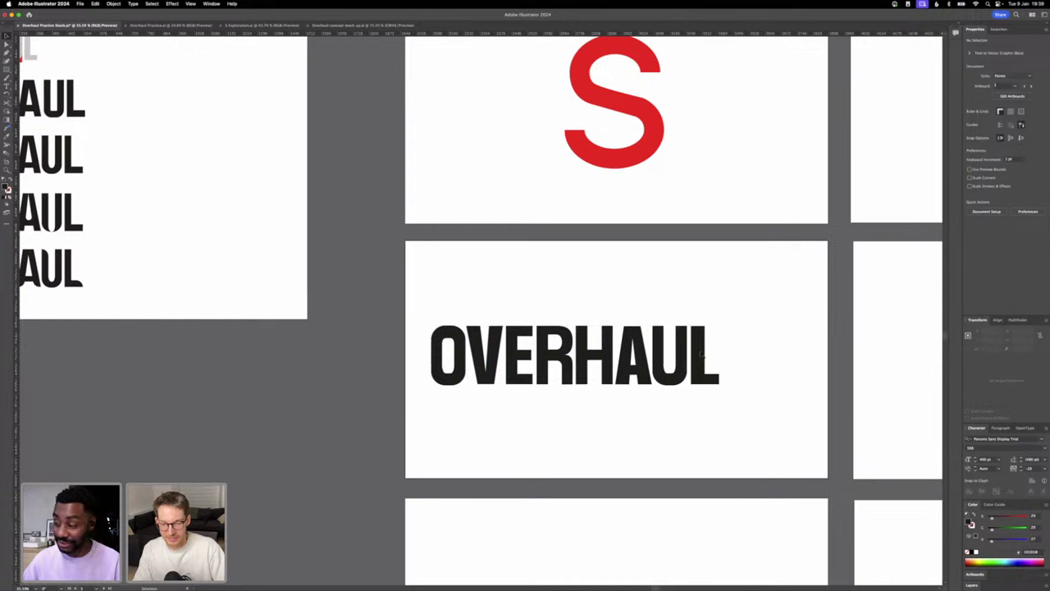
# - Move the L right to stretch the wordmark to about 1578 pt wide and distribute all letters horizontally by their centers
pyautogui.moveTo(702, 353); pyautogui.dragTo(762, 353)
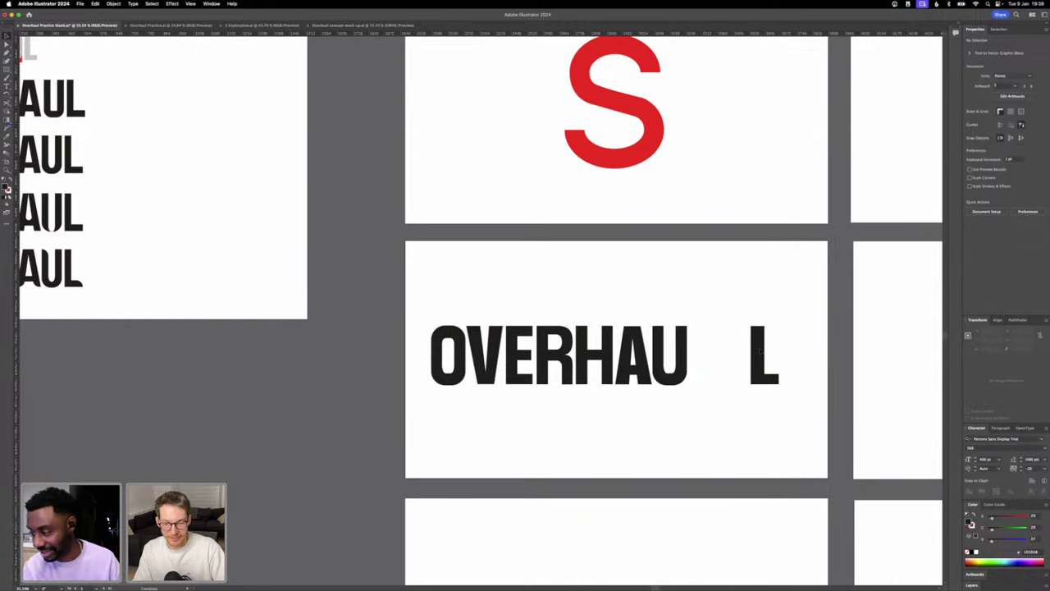
pyautogui.click(790, 415)
pyautogui.moveTo(689, 373); pyautogui.dragTo(459, 373)
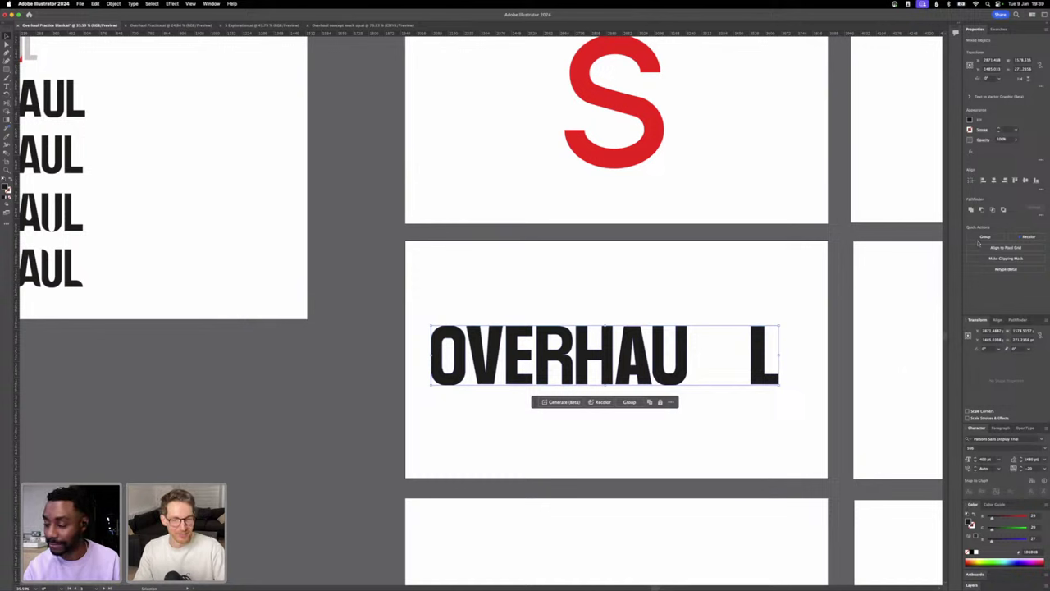
pyautogui.click(1040, 190)
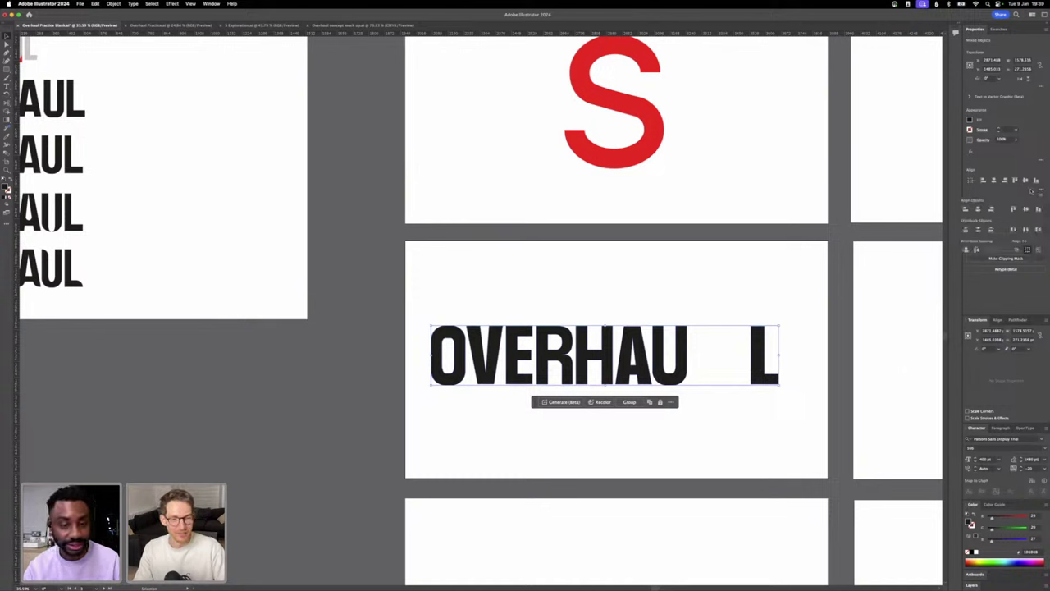
pyautogui.click(1025, 231)
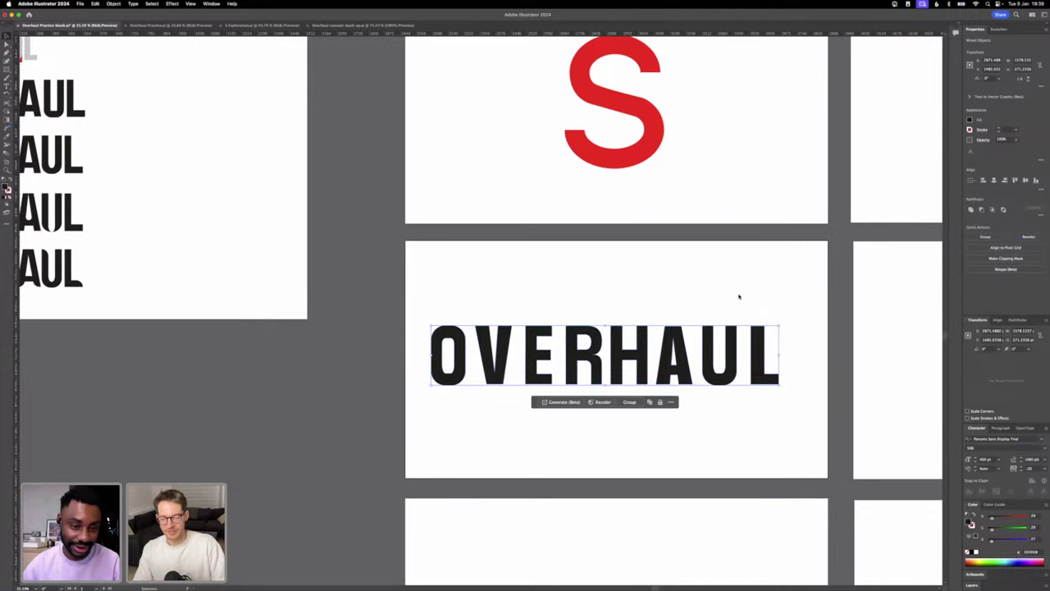
pyautogui.scroll(-2, 735, 300)
pyautogui.click(558, 307)
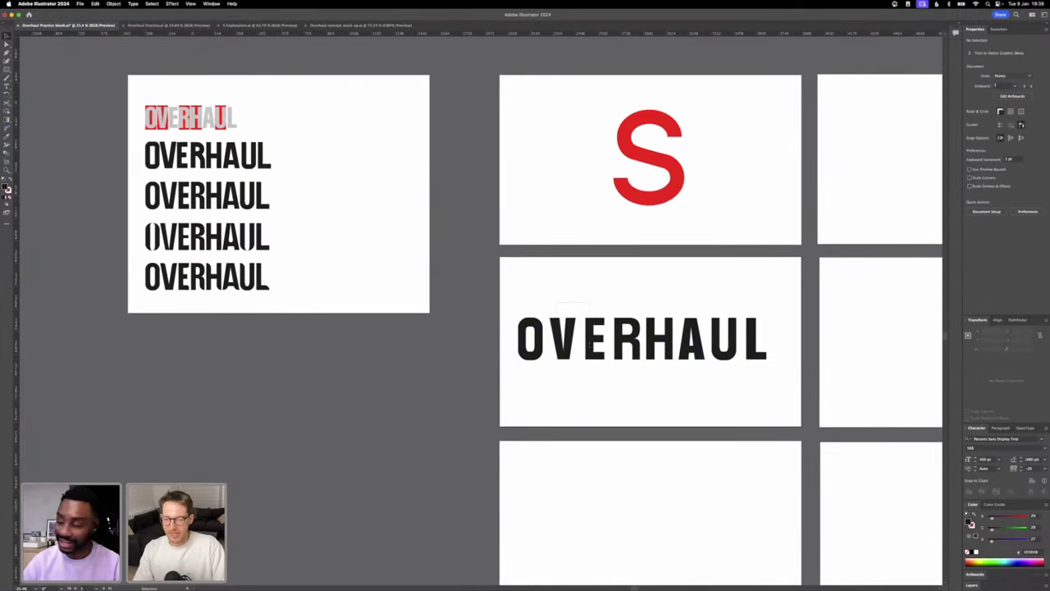
# - Nudge the E and the R slightly left to even out the letter spacing
pyautogui.click(591, 323)
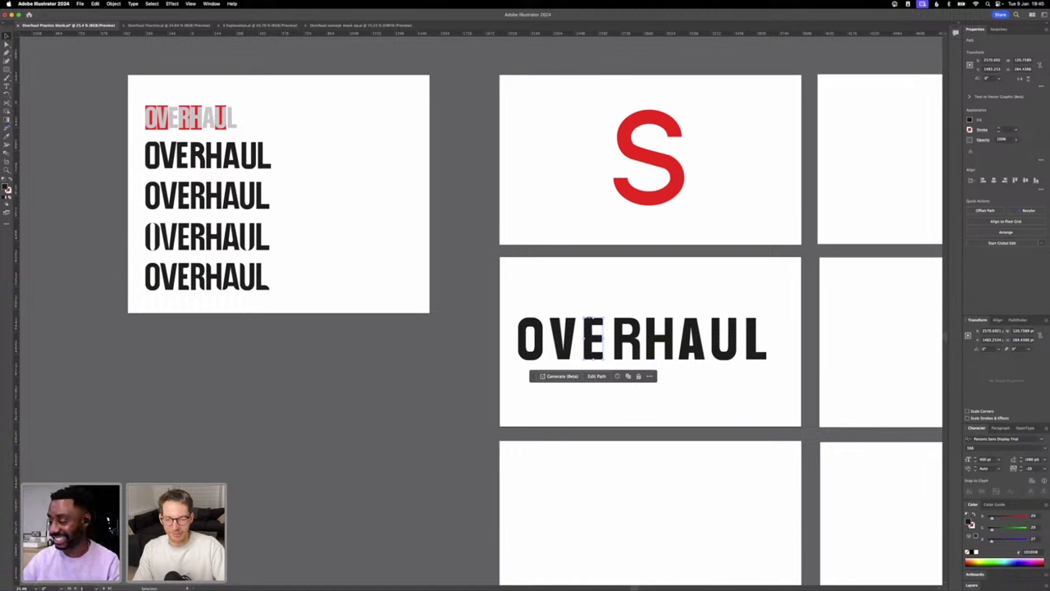
pyautogui.click(624, 333)
pyautogui.hotkey('shift', 'Left')
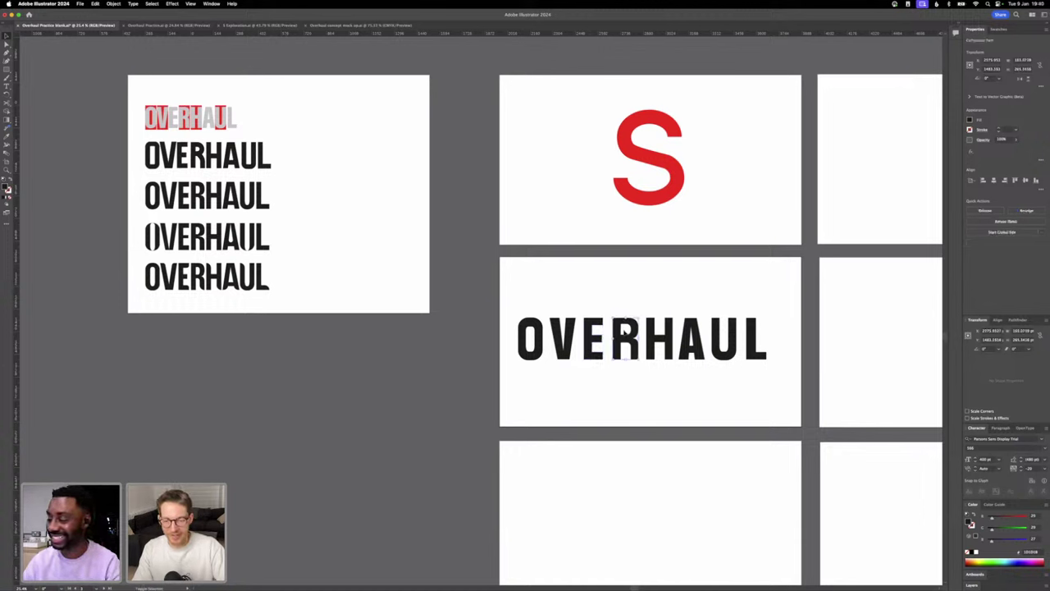
pyautogui.hotkey('shift', 'Left')
pyautogui.hotkey('shift', 'Right')
pyautogui.hotkey('shift', 'Left')
pyautogui.moveTo(619, 332); pyautogui.dragTo(623, 333)
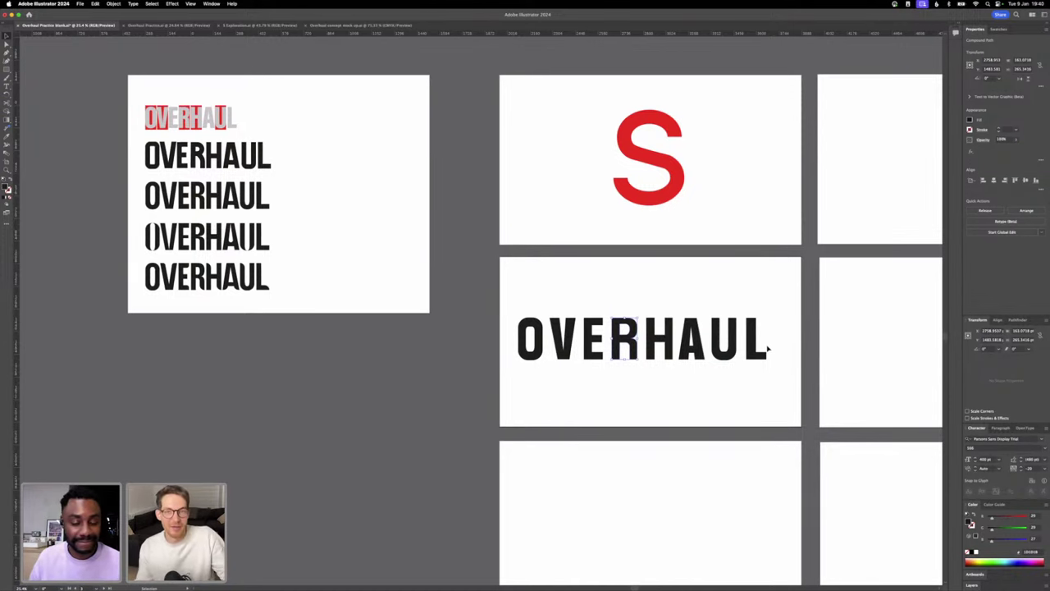
# - Scale the spaced wordmark down to about 218 pt high and place it near the horizontal middle of its artboard
pyautogui.click(782, 369)
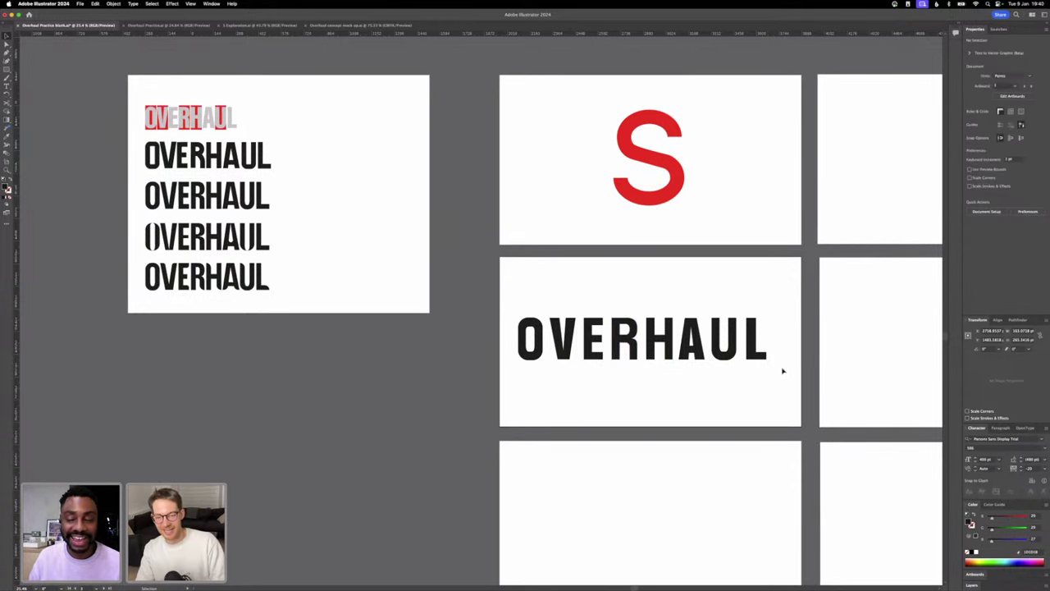
pyautogui.moveTo(783, 369); pyautogui.dragTo(521, 290)
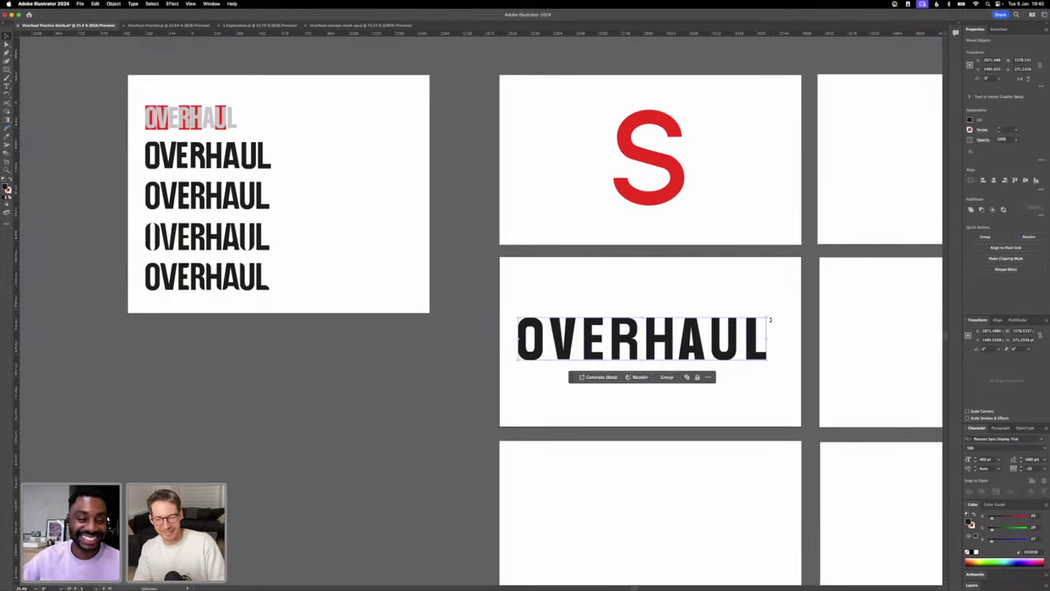
pyautogui.moveTo(769, 319); pyautogui.dragTo(755, 324)
pyautogui.press('Right')
pyautogui.press('Right')
pyautogui.press('Right')
pyautogui.press('Right')
pyautogui.press('Right')
pyautogui.press('Right')
pyautogui.press('Right')
pyautogui.press('Right')
pyautogui.press('Right')
pyautogui.press('Right')
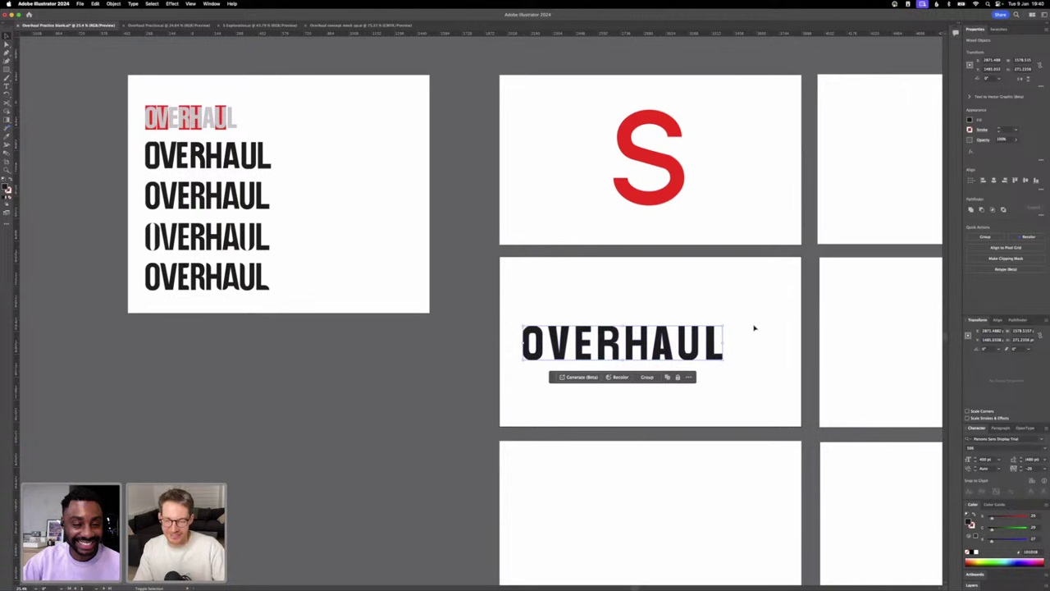
pyautogui.press('Right')
pyautogui.press('Right')
pyautogui.press('Right')
pyautogui.press('Right')
pyautogui.press('Right')
pyautogui.press('Right')
pyautogui.press('Right')
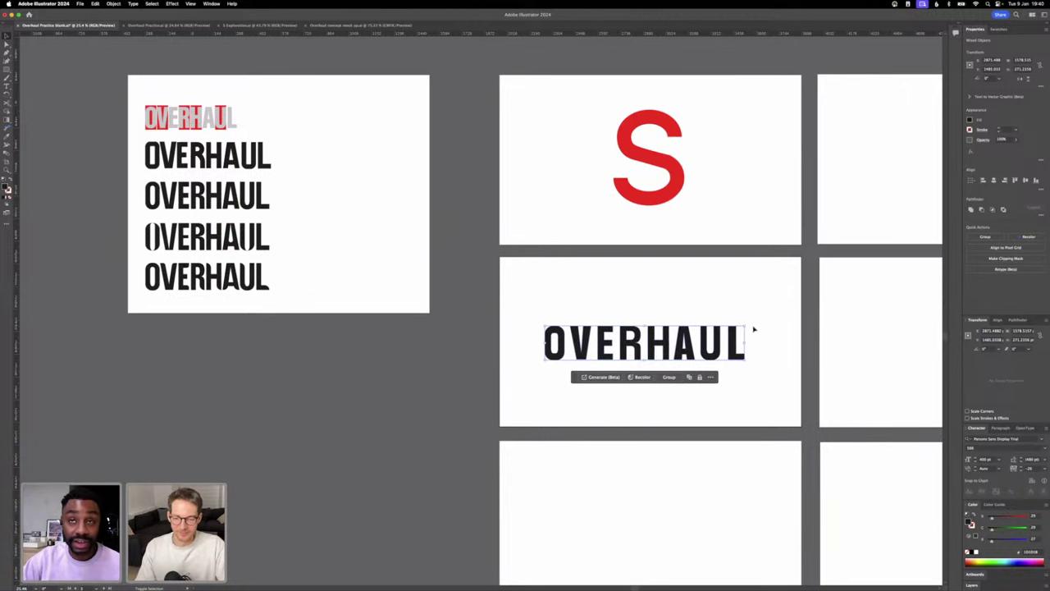
pyautogui.press('Left')
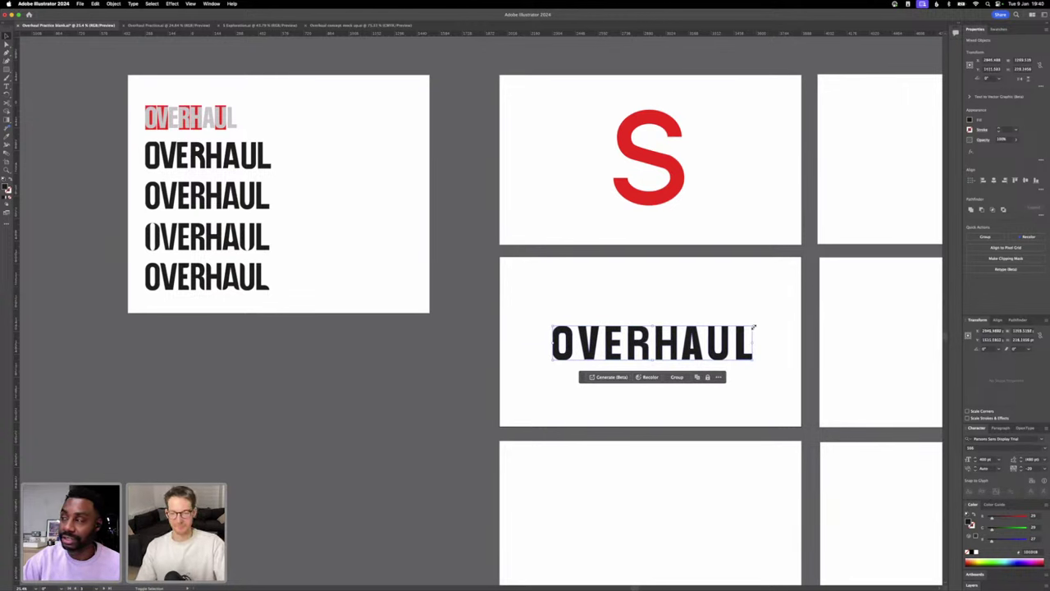
# - Nudge the whole bold wordmark left by about 30 pt to centre it horizontally on its artboard
pyautogui.press('Right')
pyautogui.press('Left')
pyautogui.hotkey('alt', 'Left')
pyautogui.hotkey('alt', 'Left')
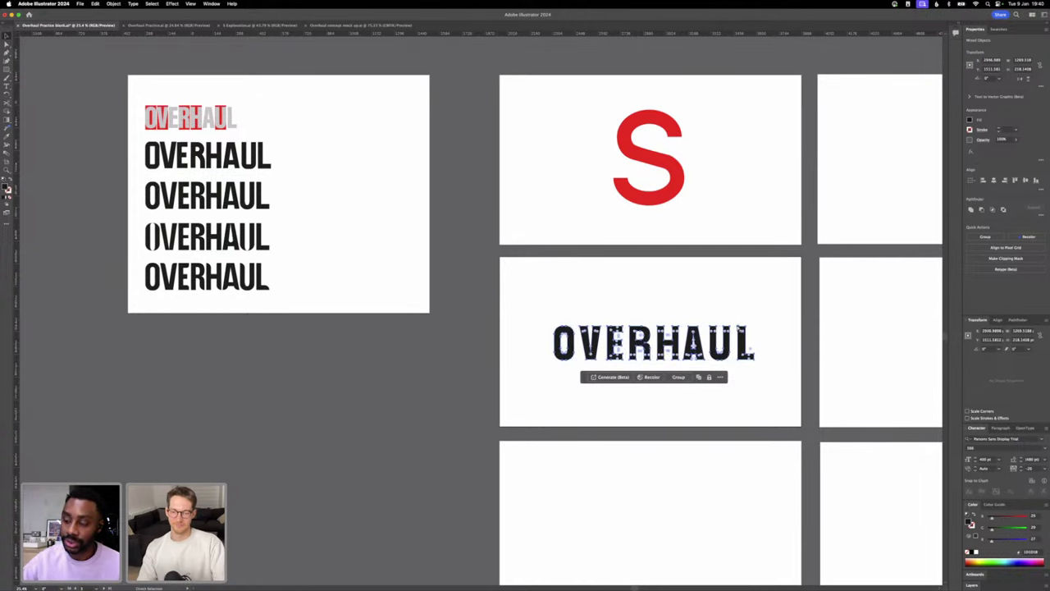
pyautogui.click(757, 305)
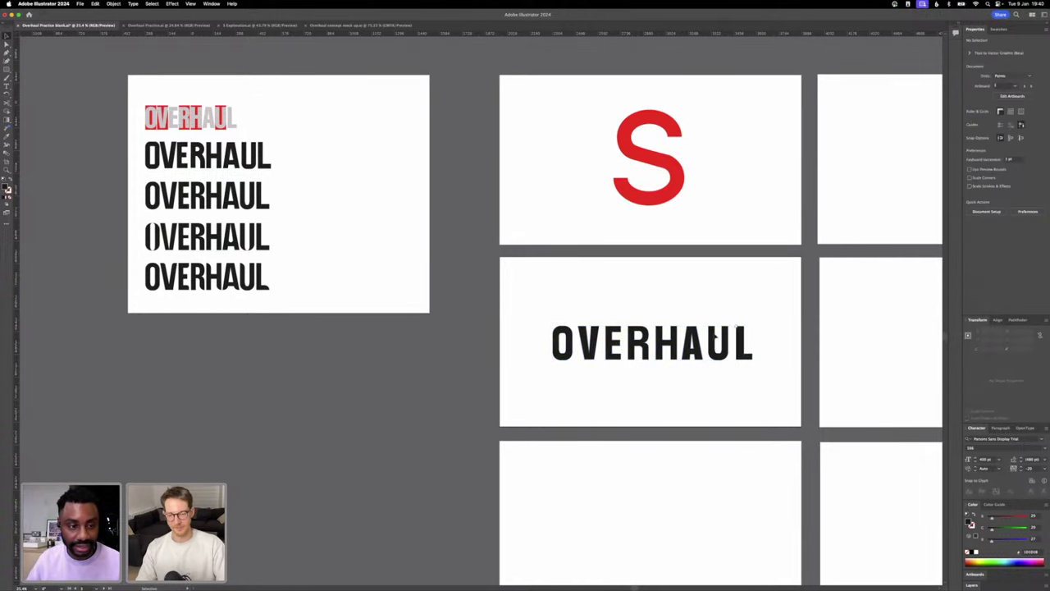
pyautogui.press('super+0')
pyautogui.scroll(-4, 715, 335)
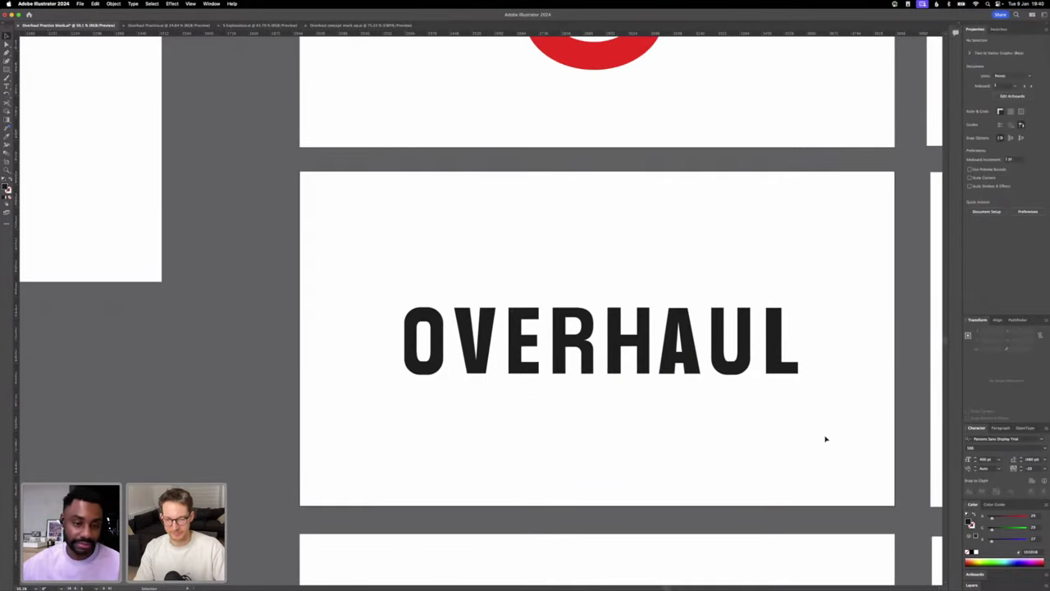
pyautogui.moveTo(826, 436); pyautogui.dragTo(520, 351)
pyautogui.moveTo(420, 321); pyautogui.dragTo(399, 303)
pyautogui.hotkey('shift', 'Left')
pyautogui.hotkey('shift', 'Left')
pyautogui.hotkey('shift', 'Left')
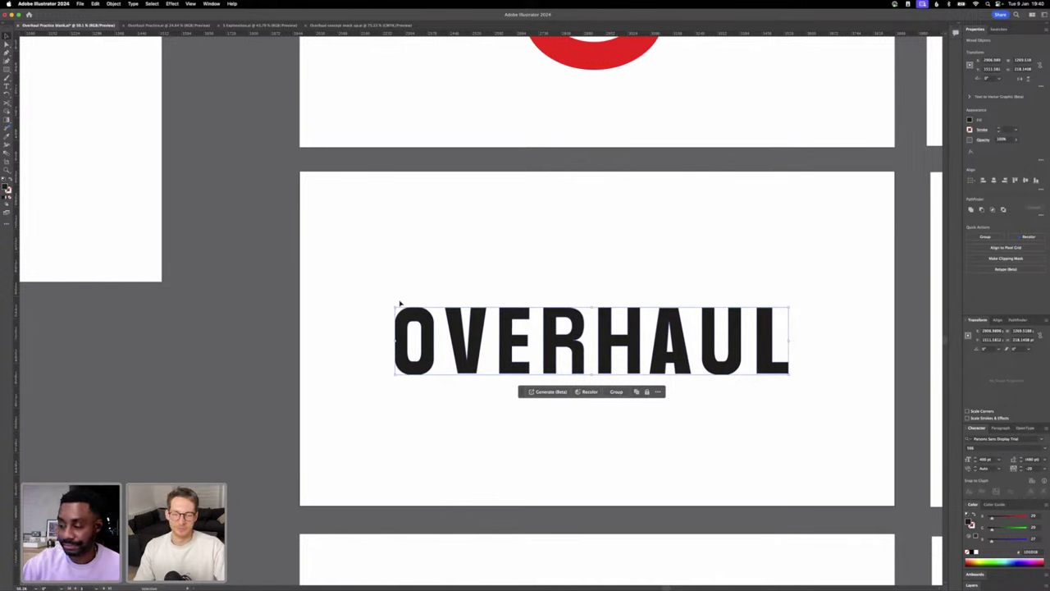
pyautogui.click(365, 195)
# - Draw a rectangle covering the wordmark's artboard behind the letters and fill it with hot pink FF2980
pyautogui.press('m')
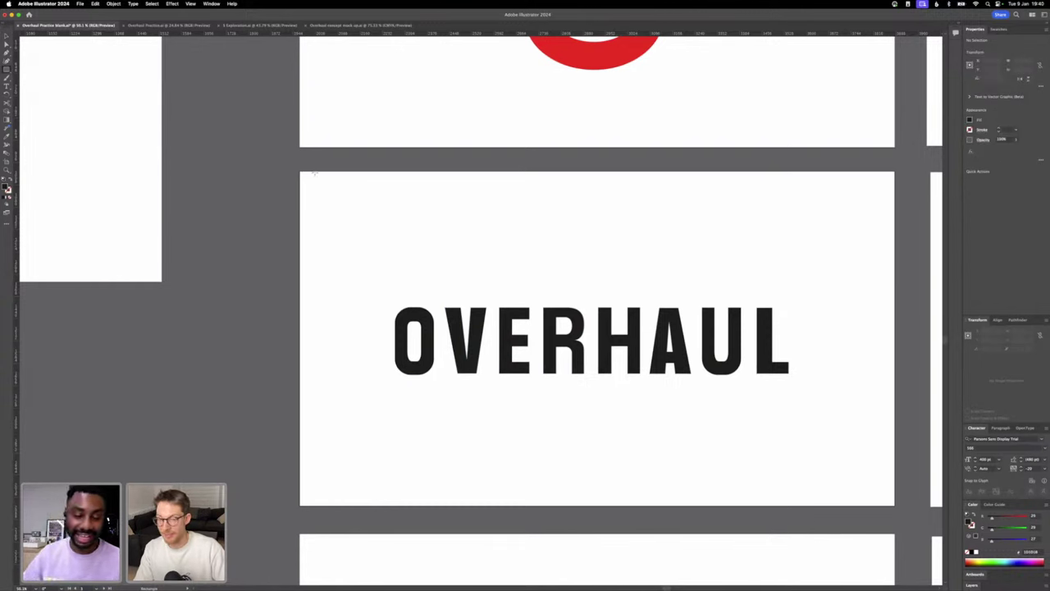
pyautogui.moveTo(301, 172); pyautogui.dragTo(895, 506)
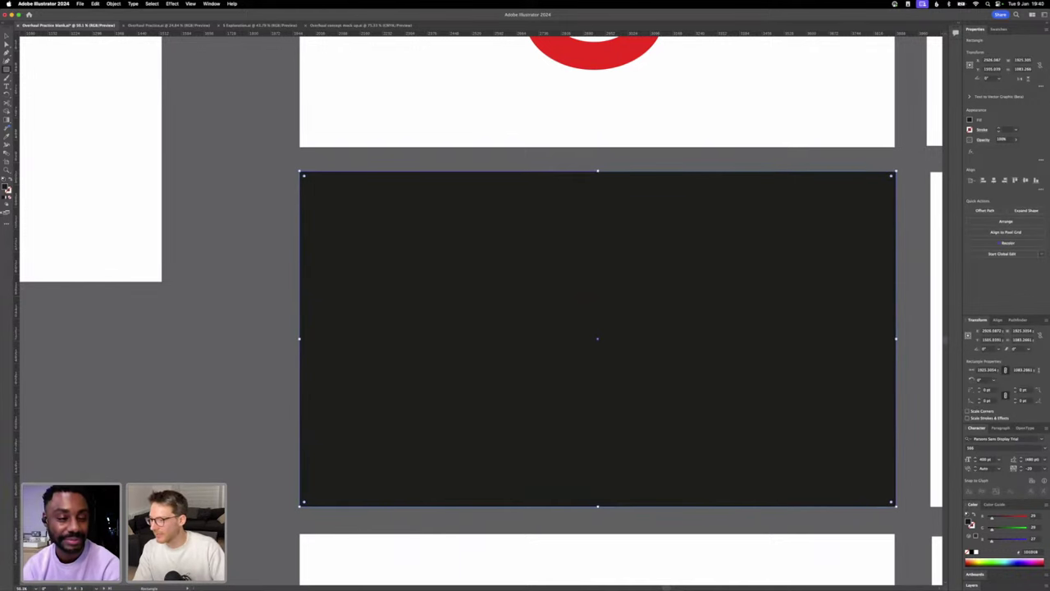
pyautogui.doubleClick(6, 188)
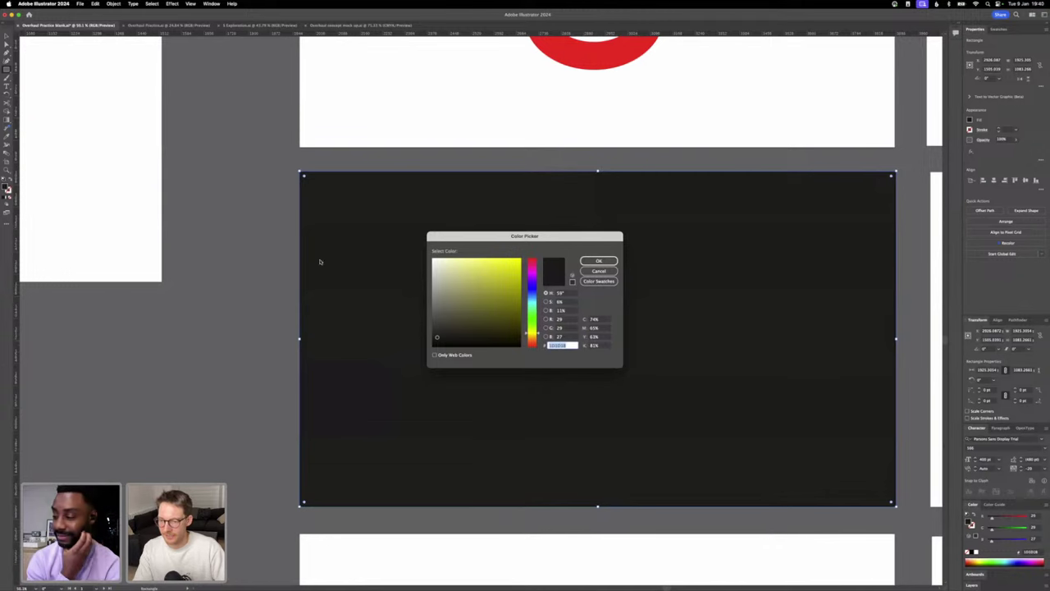
pyautogui.moveTo(446, 277)
pyautogui.mouseDown()
pyautogui.moveTo(399, 220)
pyautogui.moveTo(456, 261)
pyautogui.moveTo(537, 269)
pyautogui.moveTo(480, 259)
pyautogui.mouseUp()
pyautogui.moveTo(531, 344); pyautogui.dragTo(532, 342)
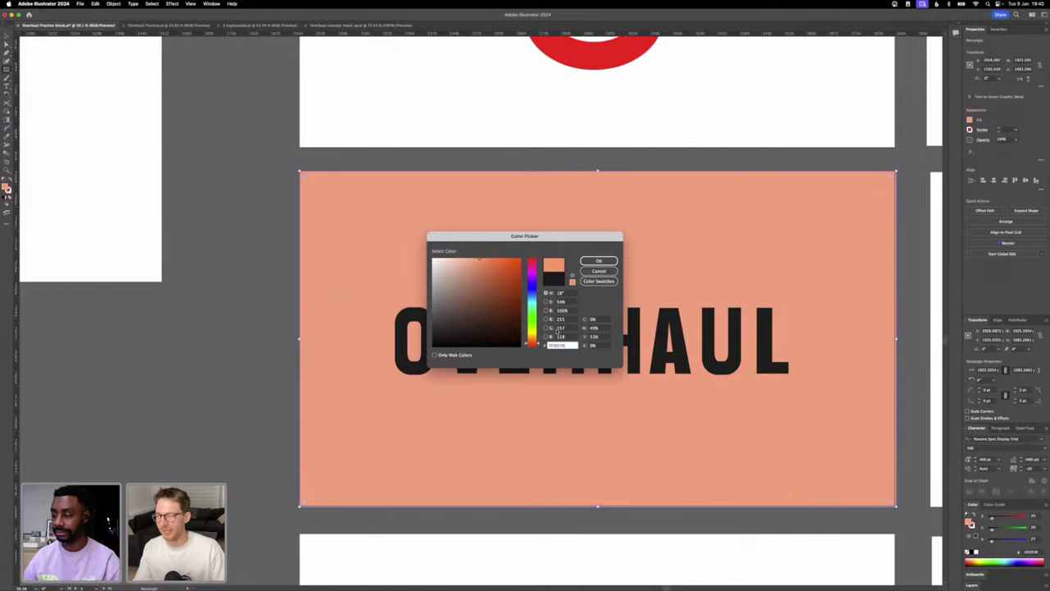
pyautogui.click(533, 268)
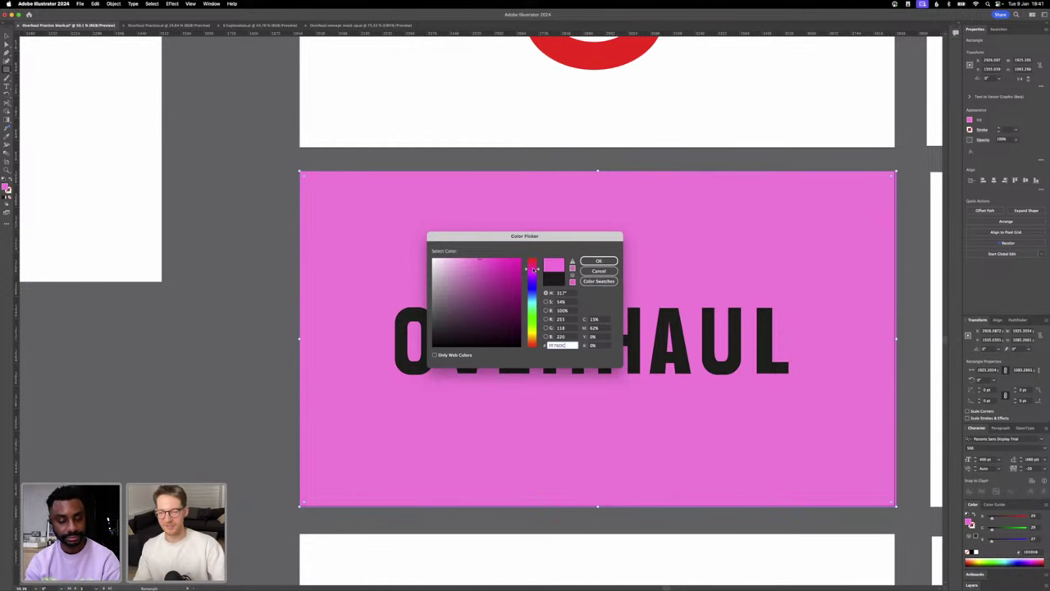
pyautogui.moveTo(533, 268); pyautogui.dragTo(533, 263)
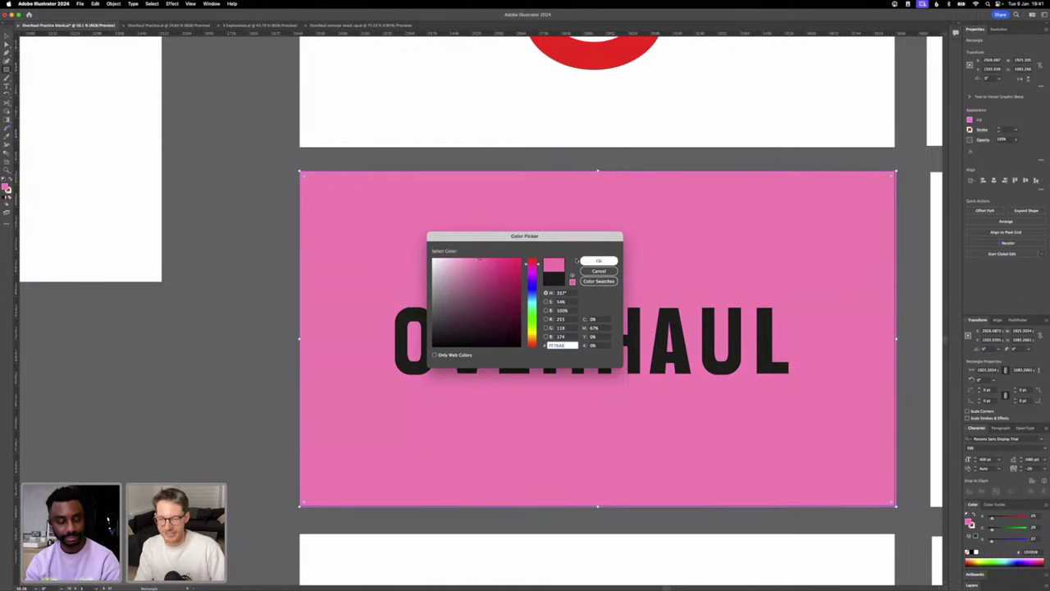
pyautogui.click(507, 259)
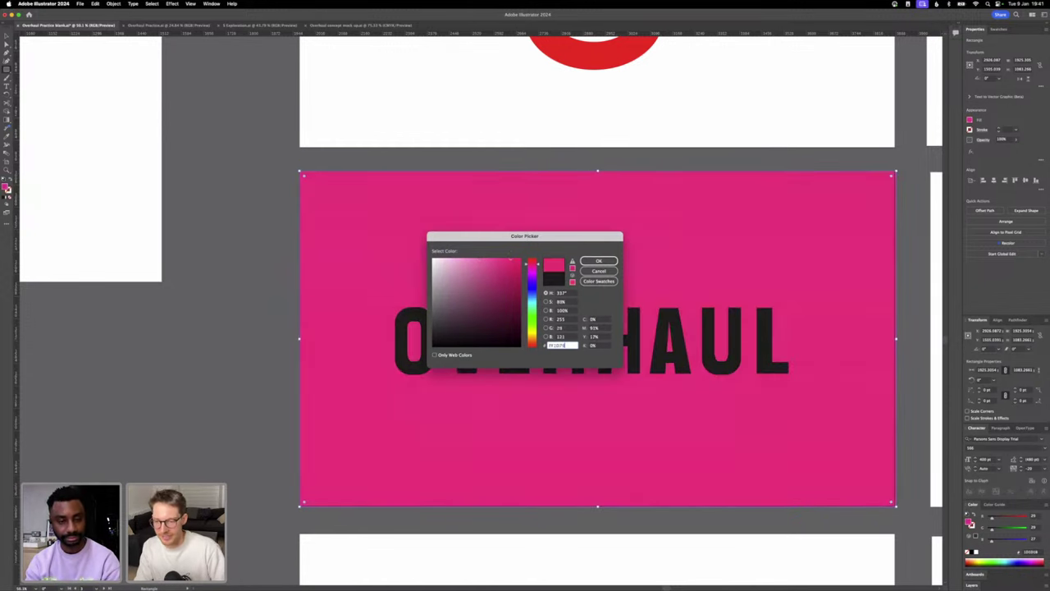
pyautogui.click(598, 260)
pyautogui.click(643, 327)
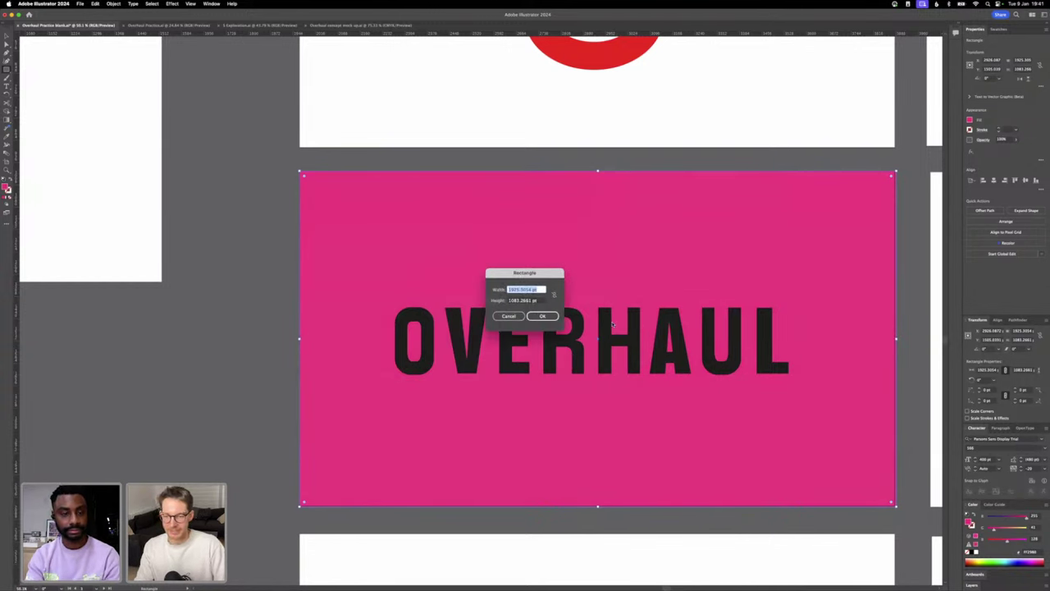
pyautogui.click(502, 317)
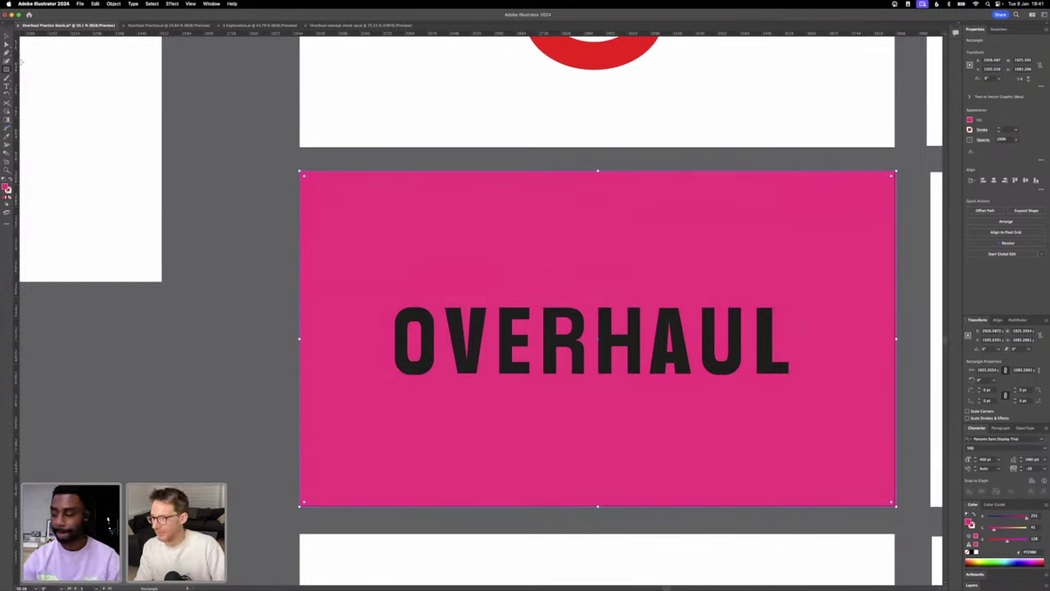
pyautogui.click(237, 219)
# - Select all the wordmark's letters without the pink background and group them
pyautogui.hscroll(3, 237, 218)
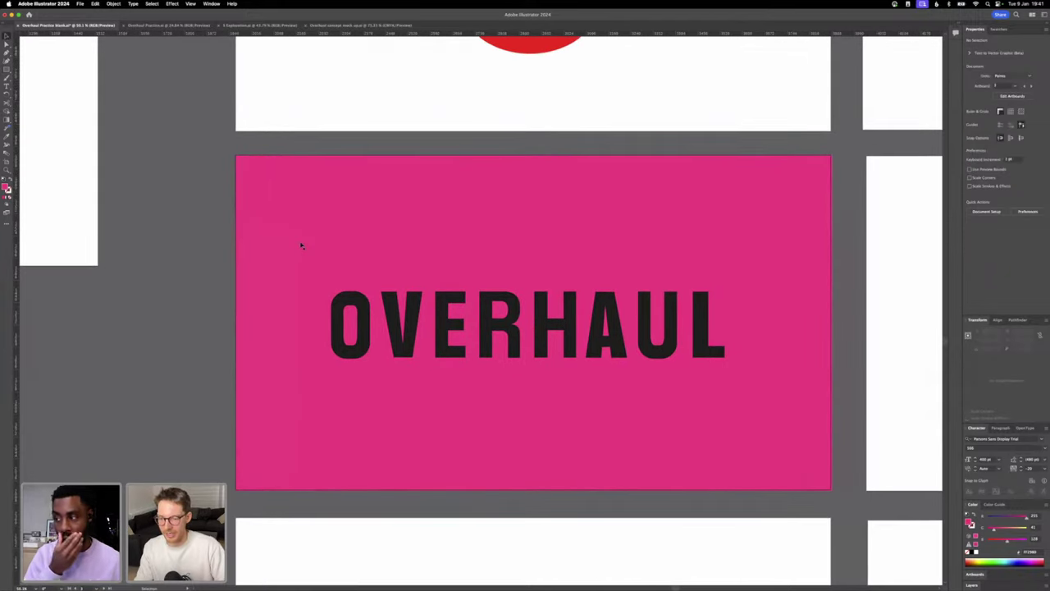
pyautogui.scroll(-2, 301, 244)
pyautogui.scroll(1, 301, 244)
pyautogui.hscroll(3, 301, 243)
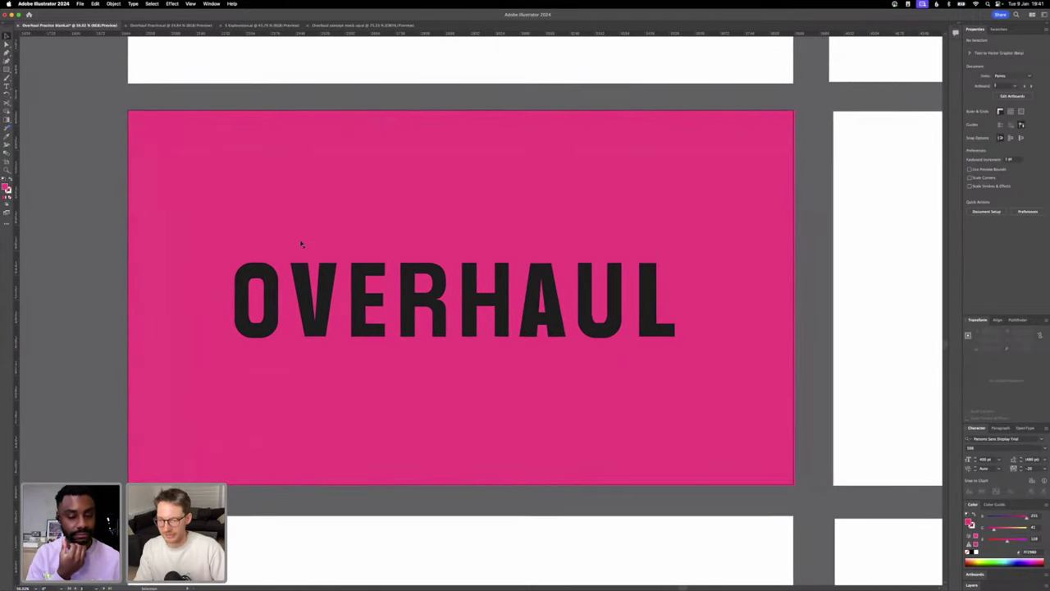
pyautogui.click(335, 307)
pyautogui.click(324, 303)
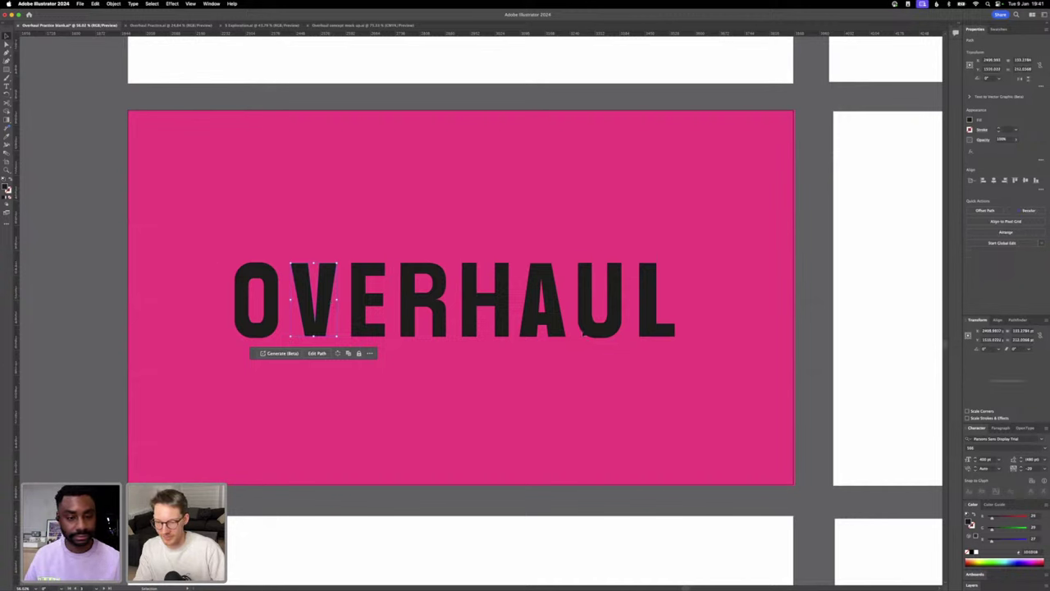
pyautogui.press('super+a')
pyautogui.keyDown('shift'); pyautogui.click(687, 365); pyautogui.keyUp('shift')
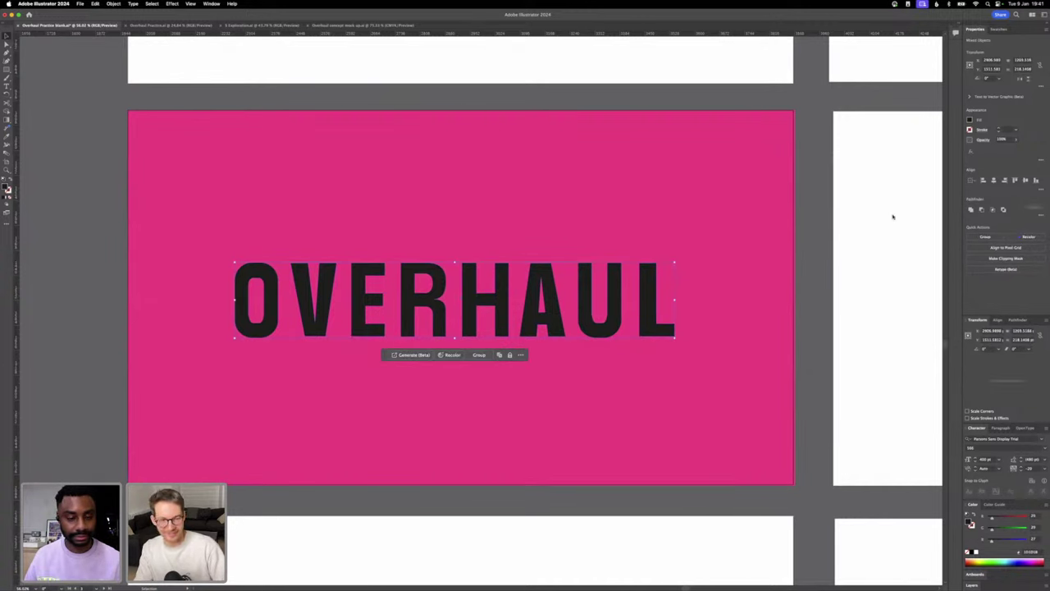
pyautogui.click(985, 237)
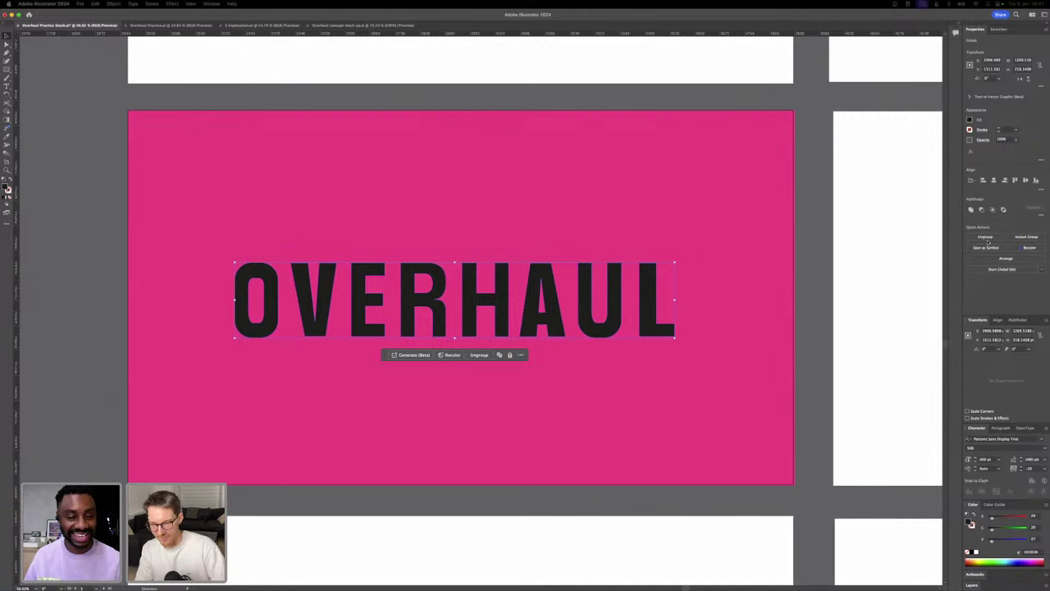
# - Fill the grouped wordmark with the bright yellow EAE424
pyautogui.doubleClick(970, 518)
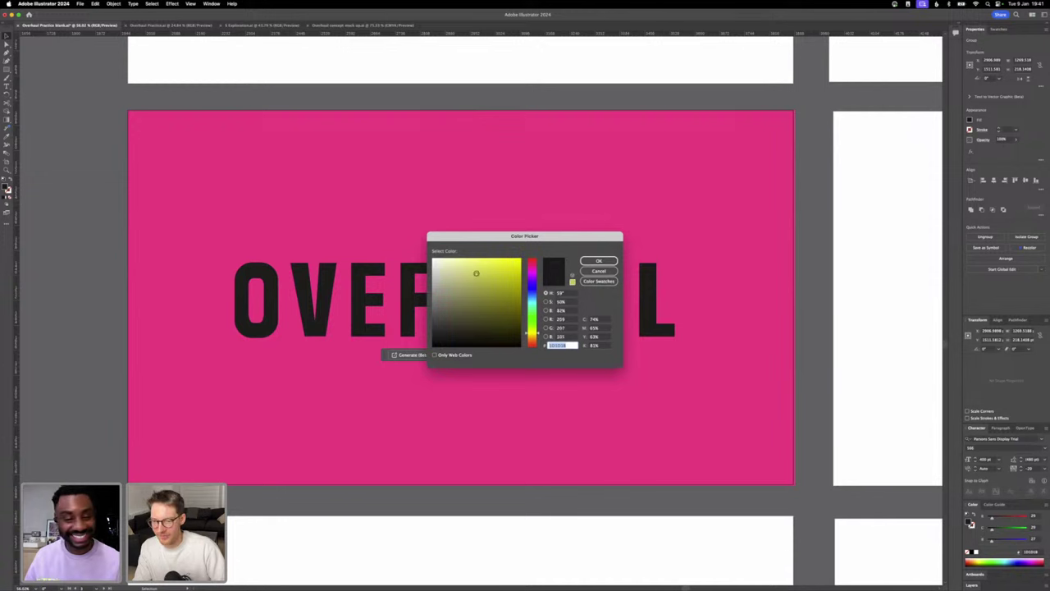
pyautogui.moveTo(476, 274); pyautogui.dragTo(510, 219)
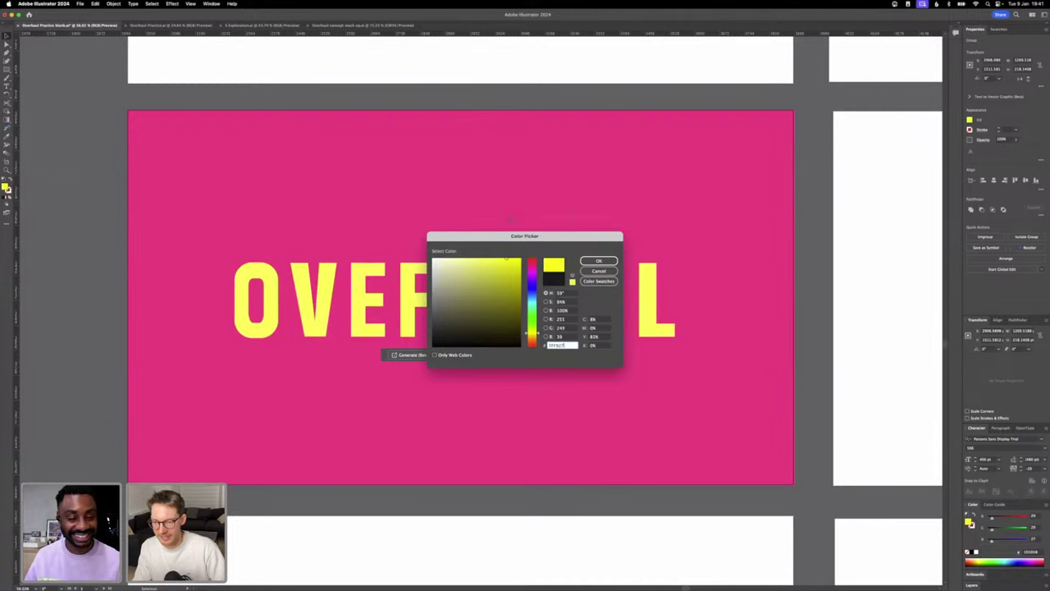
pyautogui.click(503, 264)
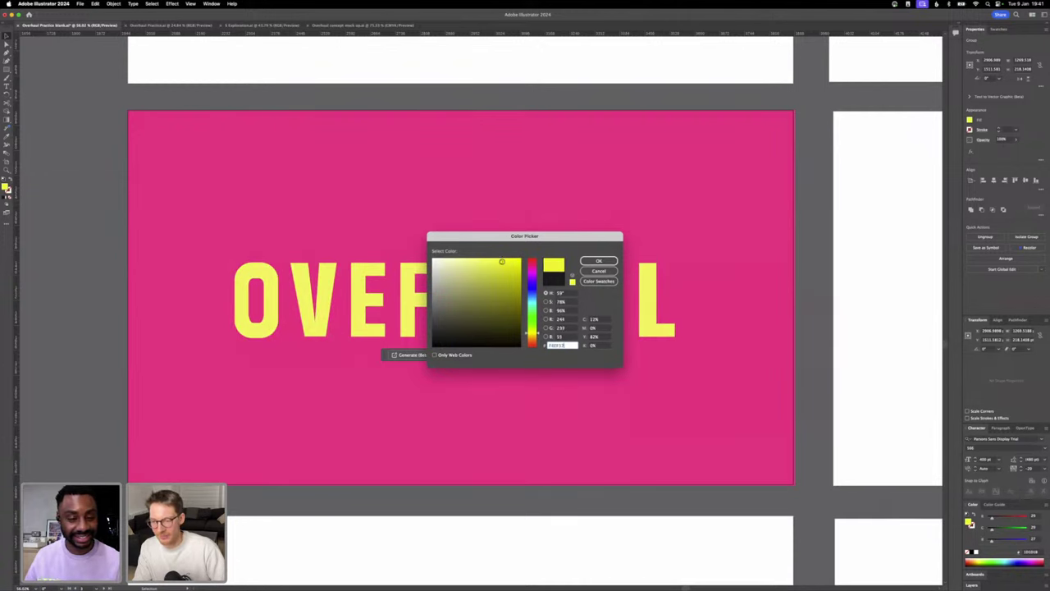
pyautogui.moveTo(503, 264); pyautogui.dragTo(507, 264)
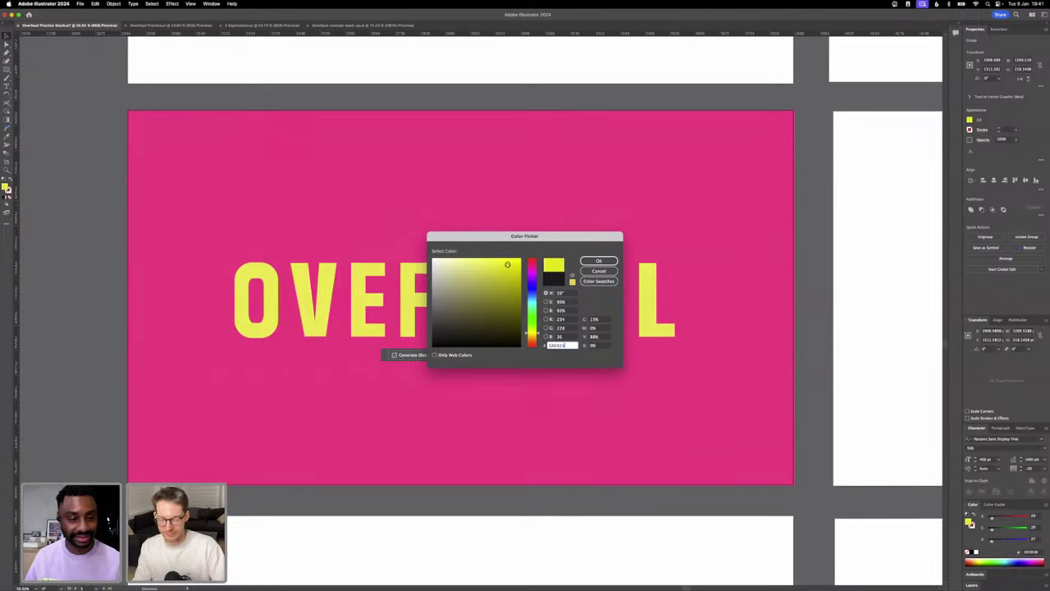
pyautogui.press('Return')
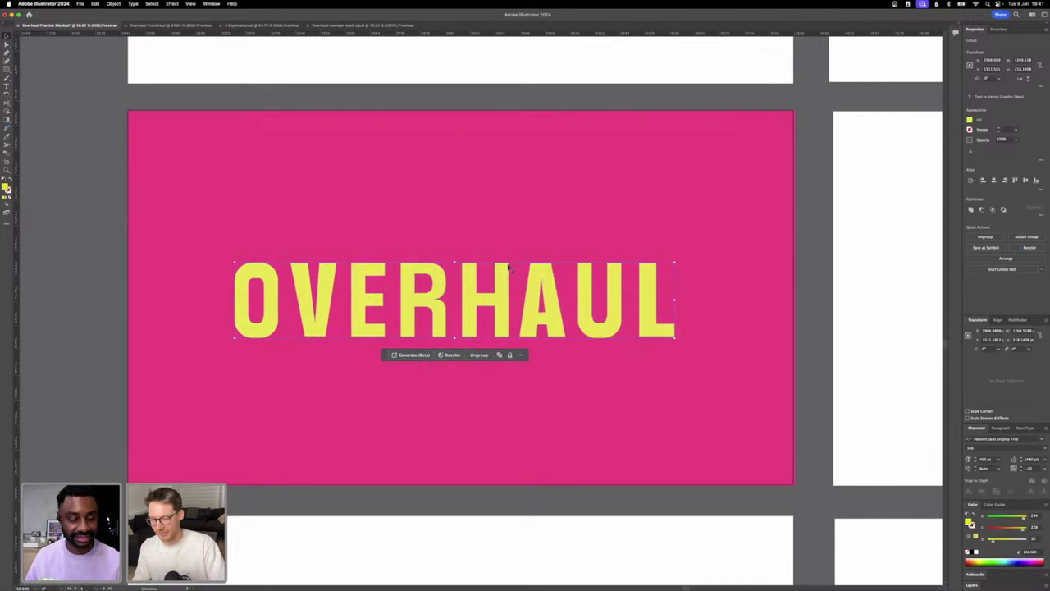
# - Examine the yellow wordmark on its pink background, both close up and from farther away
pyautogui.scroll(-2, 506, 265)
pyautogui.click(218, 186)
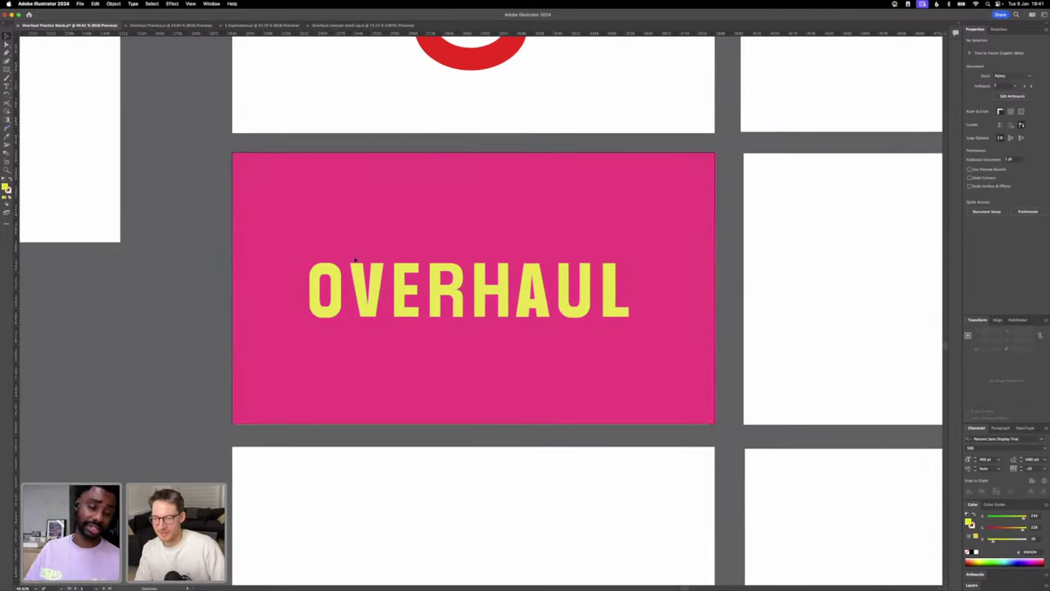
pyautogui.click(654, 359)
pyautogui.scroll(2, 652, 359)
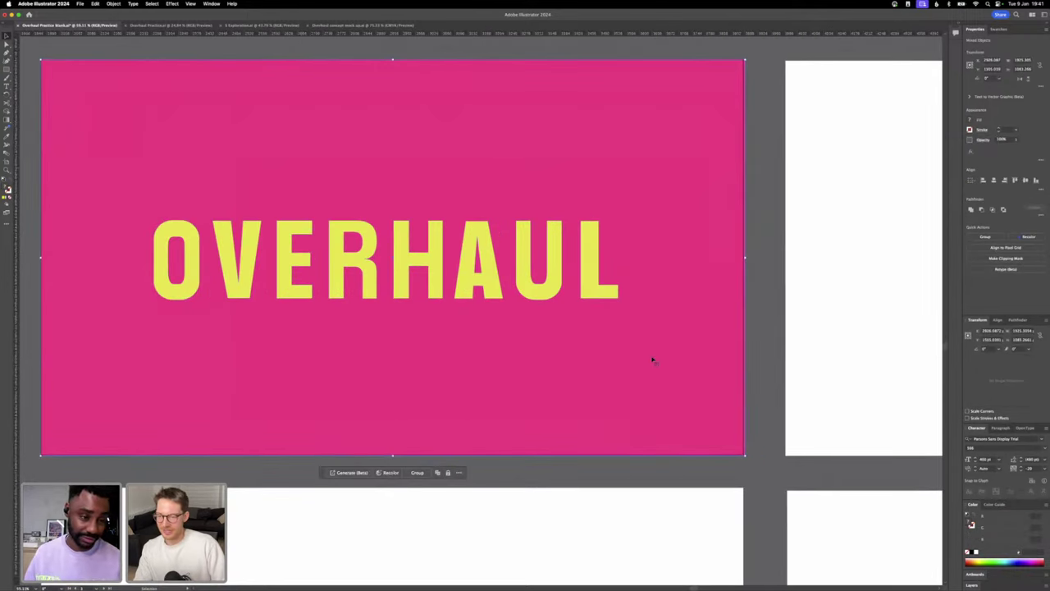
pyautogui.click(593, 469)
pyautogui.hscroll(-3, 592, 470)
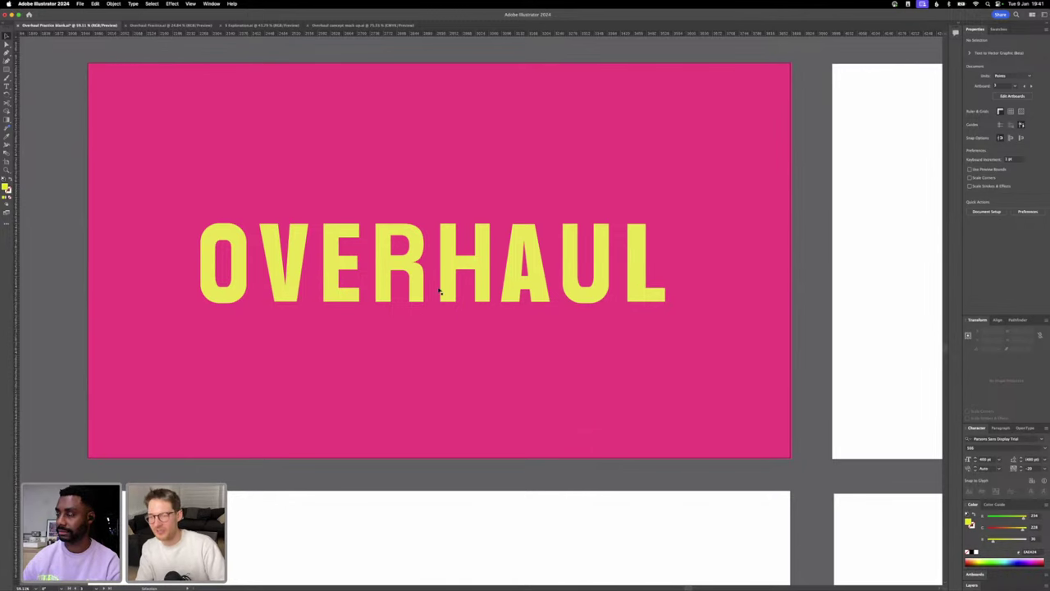
pyautogui.click(410, 236)
pyautogui.scroll(-3, 410, 238)
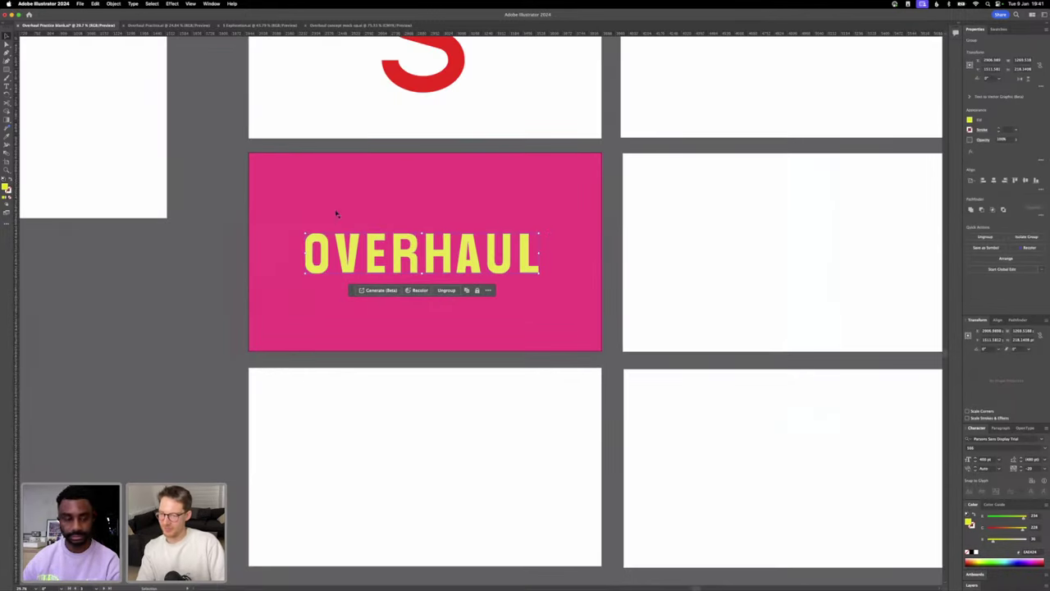
pyautogui.click(201, 150)
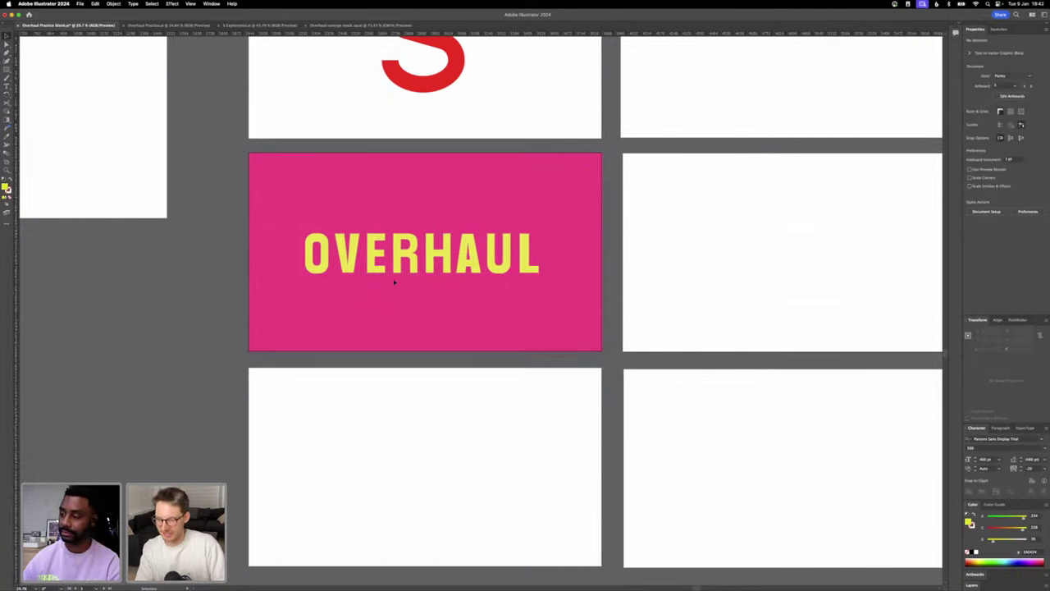
# - Duplicate the pink background and yellow wordmark together onto the empty artboard directly below
pyautogui.click(514, 302)
pyautogui.moveTo(536, 291); pyautogui.dragTo(528, 506)
pyautogui.scroll(3, 528, 506)
pyautogui.scroll(-3, 525, 504)
pyautogui.hscroll(-2, 525, 504)
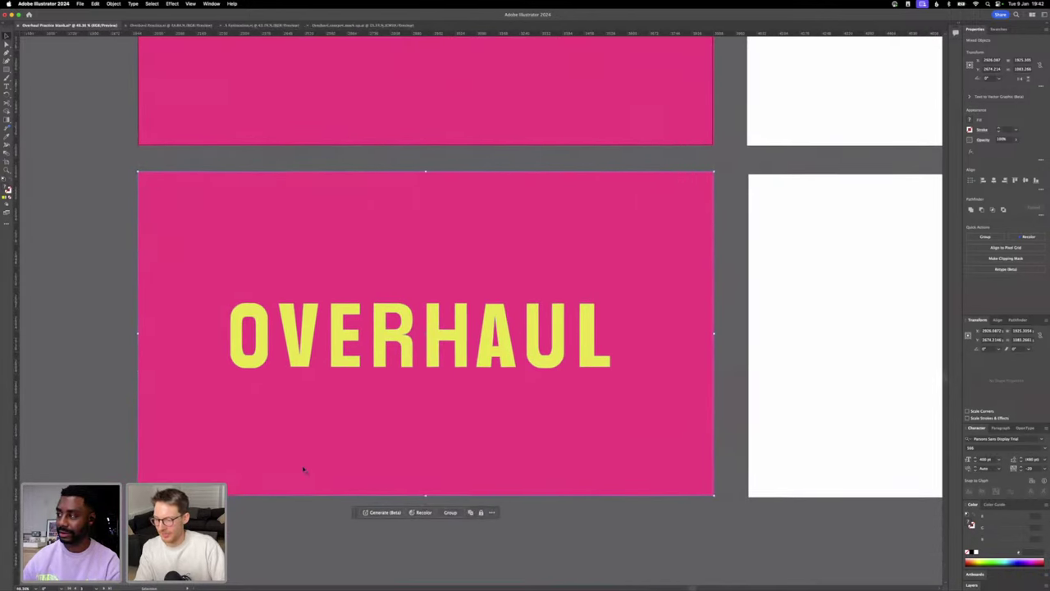
# - Recolour the lower copy's background rectangle from pink to a light violet-blue with a 237° hue
pyautogui.click(76, 399)
pyautogui.click(188, 270)
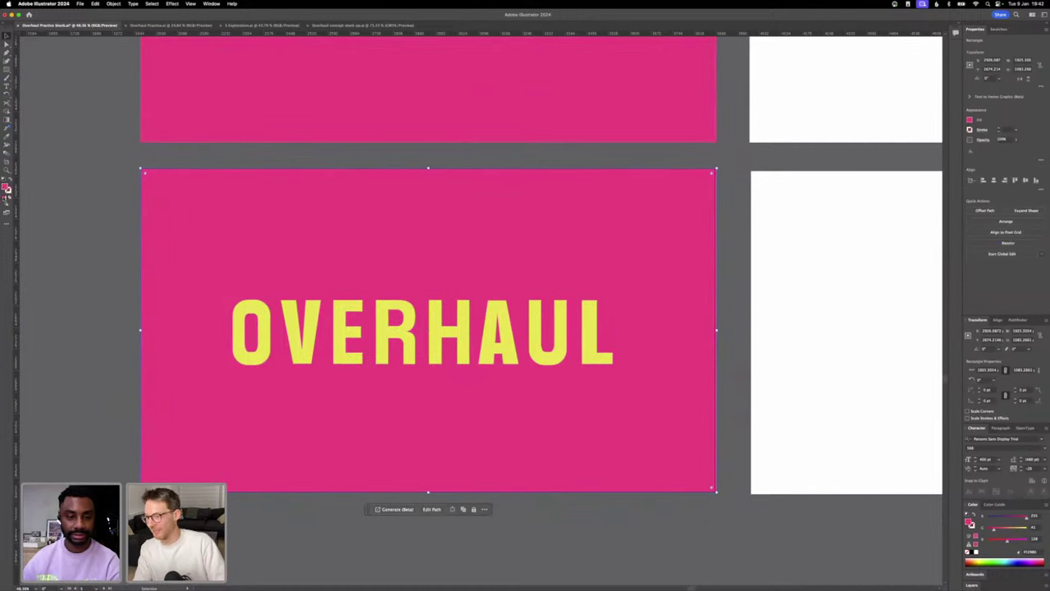
pyautogui.doubleClick(6, 188)
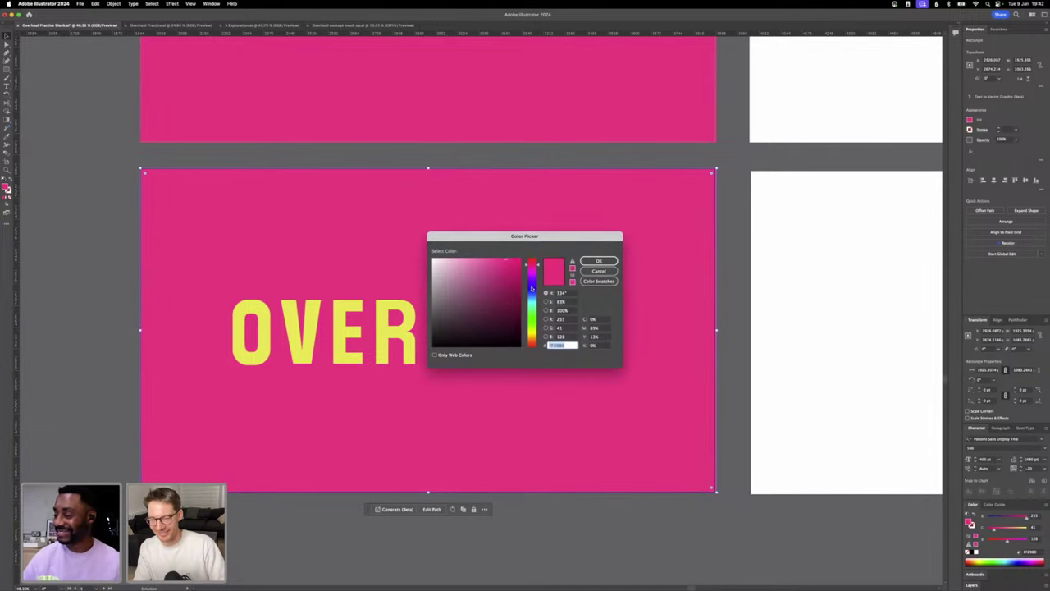
pyautogui.write('2C3CFF')
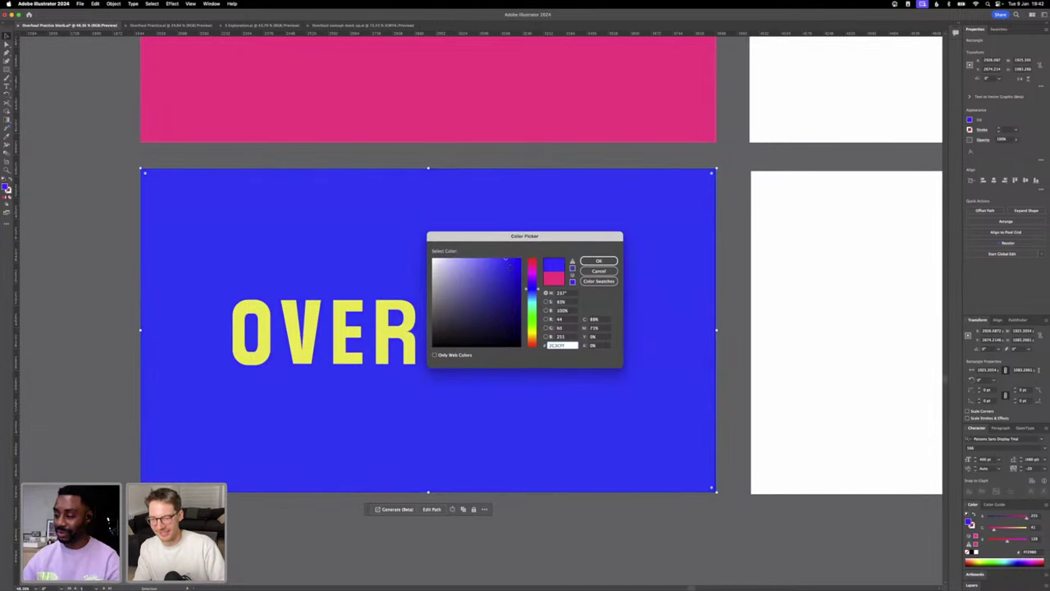
pyautogui.moveTo(509, 265); pyautogui.dragTo(492, 258)
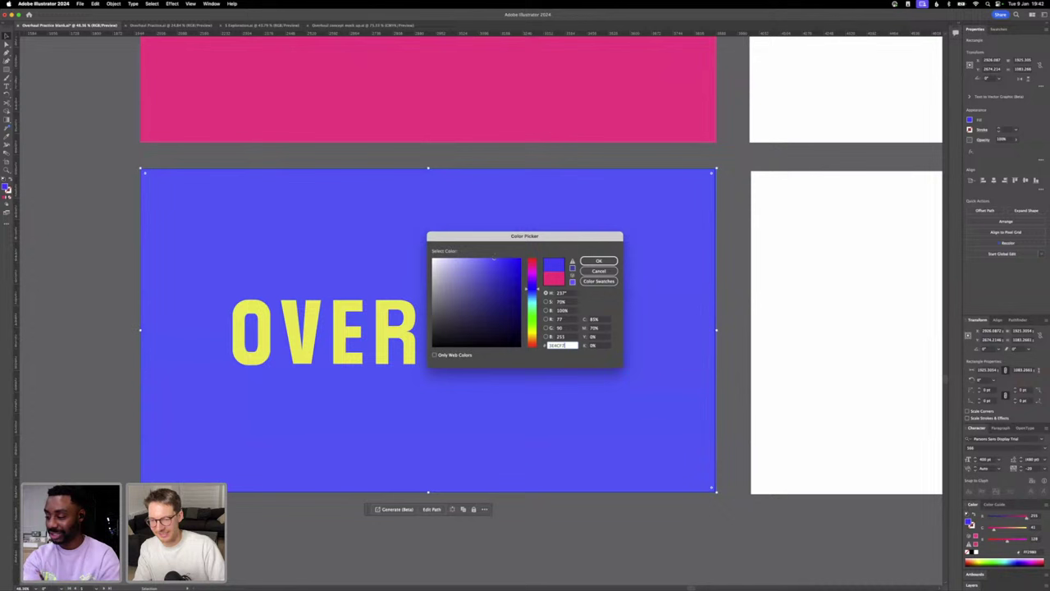
pyautogui.click(611, 263)
pyautogui.press('shift+super+a')
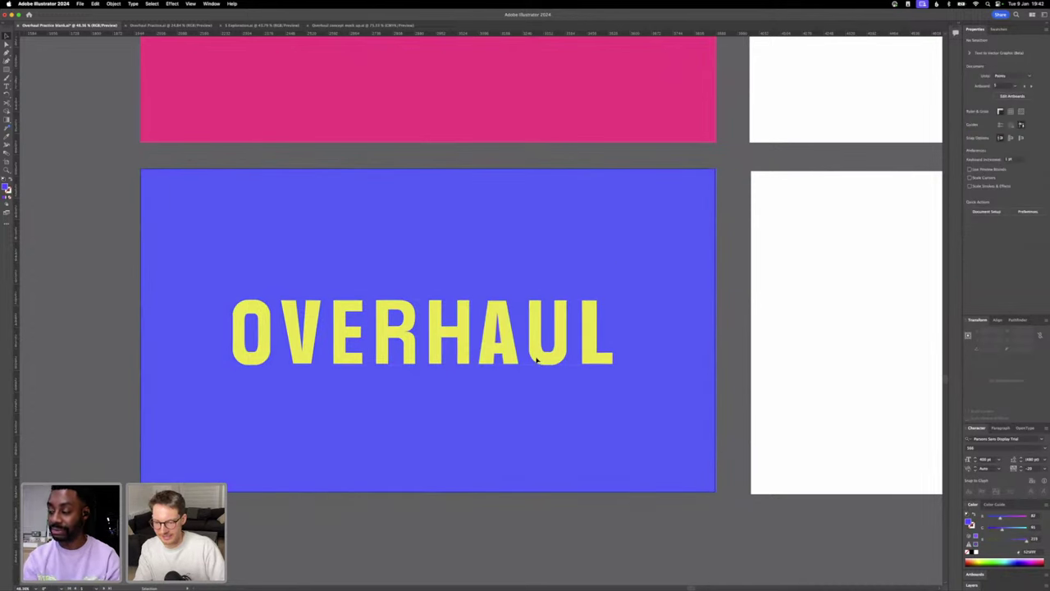
# - Recolour the wordmark on the blue artboard to the light pink FF92E5
pyautogui.click(540, 362)
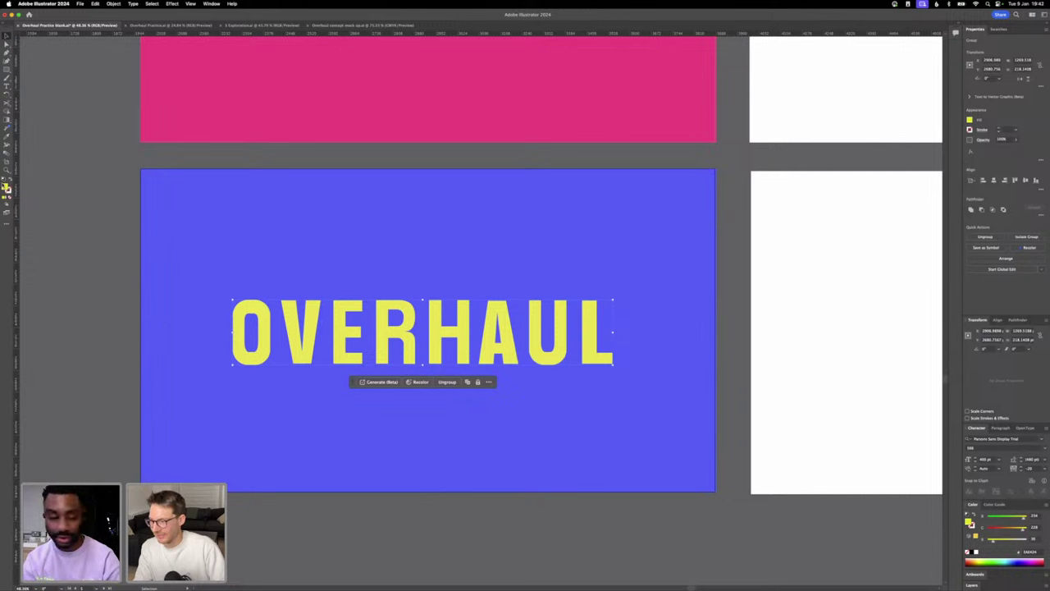
pyautogui.doubleClick(4, 187)
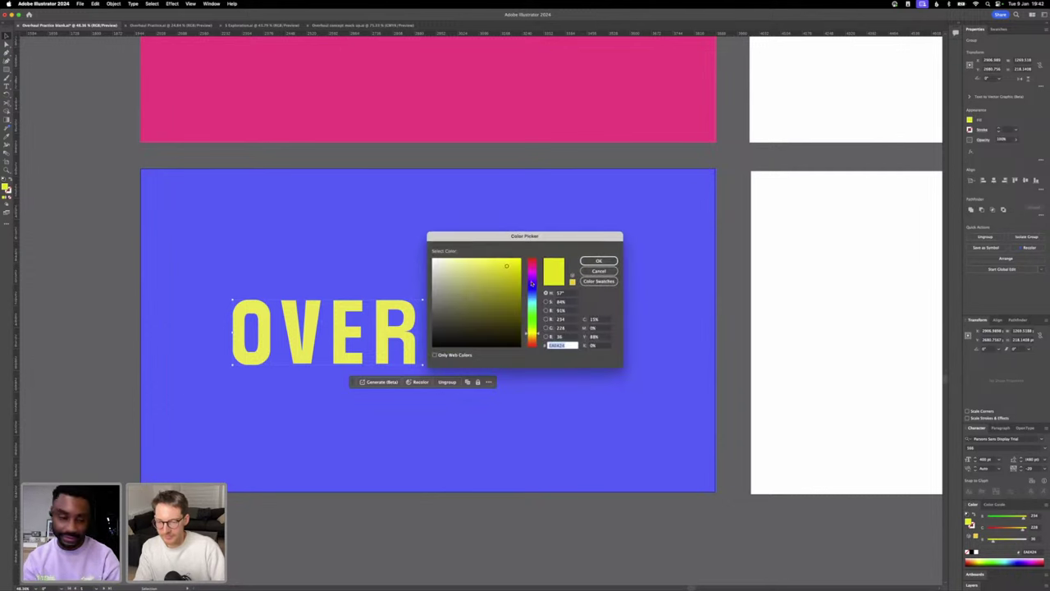
pyautogui.moveTo(531, 285)
pyautogui.mouseDown()
pyautogui.moveTo(531, 268)
pyautogui.moveTo(461, 257)
pyautogui.moveTo(470, 258)
pyautogui.mouseUp()
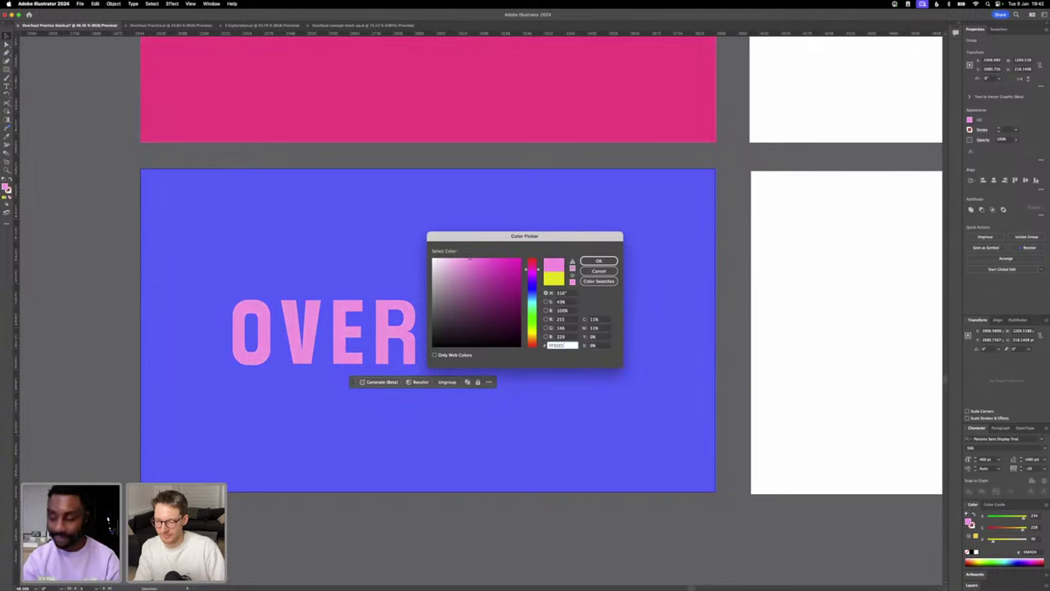
pyautogui.press('Return')
pyautogui.click(609, 543)
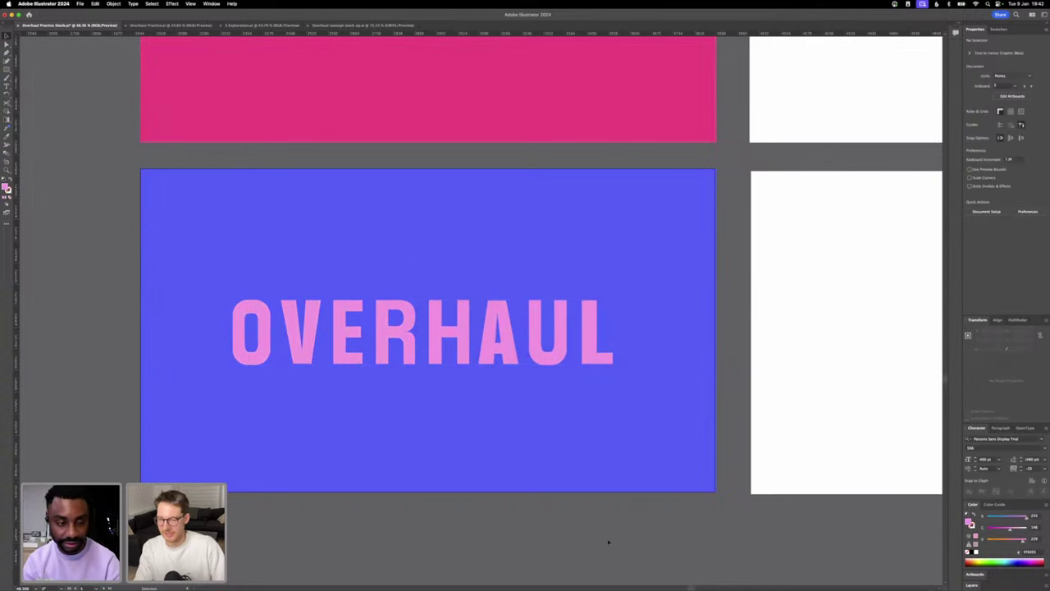
pyautogui.scroll(-2, 608, 541)
pyautogui.scroll(-2, 608, 541)
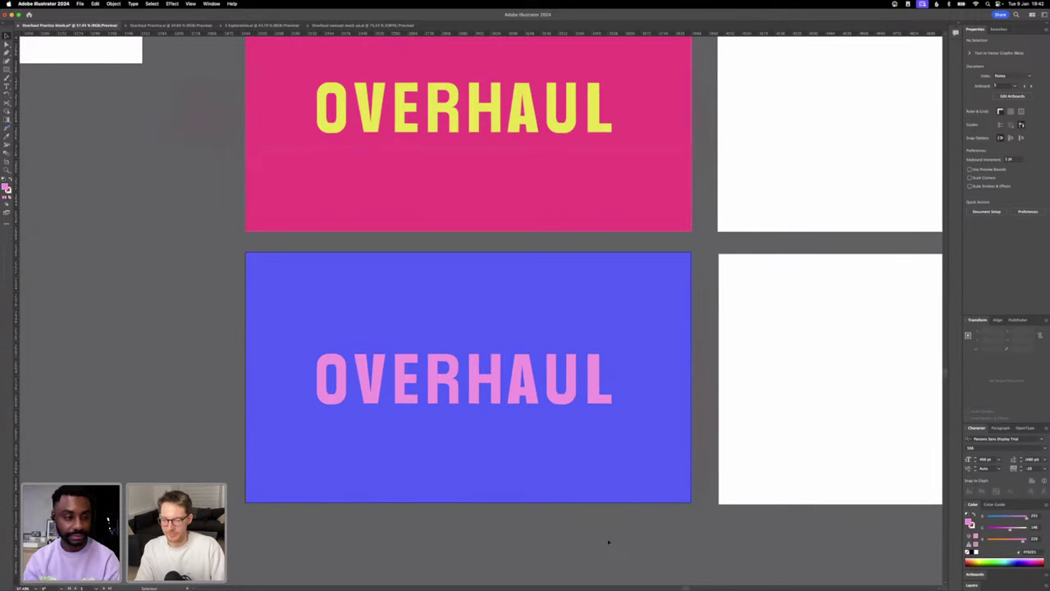
pyautogui.hscroll(-1, 607, 541)
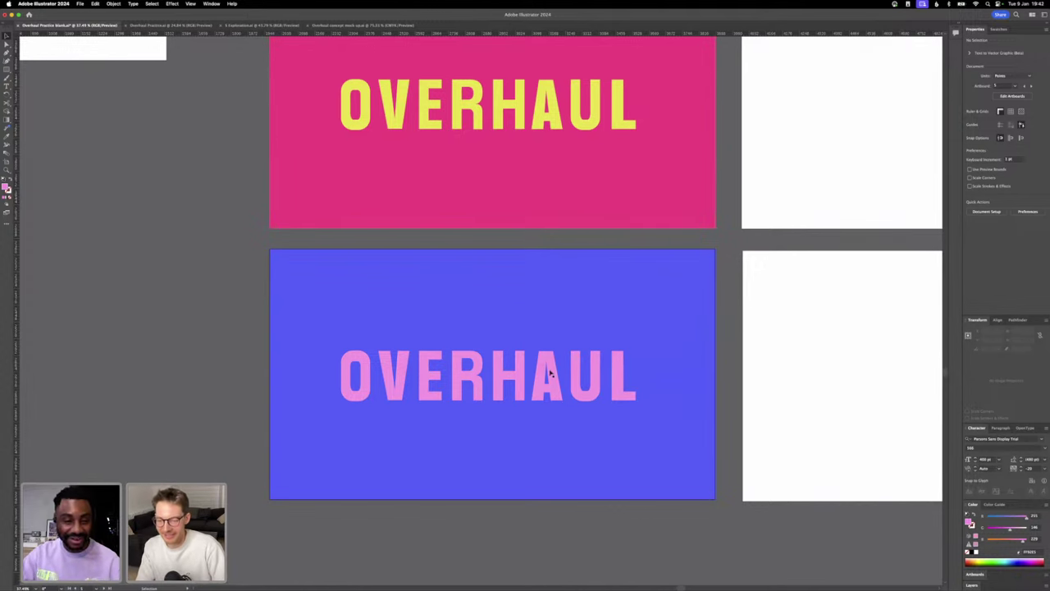
# - Stretch the inner apex point of the pink A straight up, well above the letter's top, to form a thin spike
pyautogui.scroll(6, 550, 373)
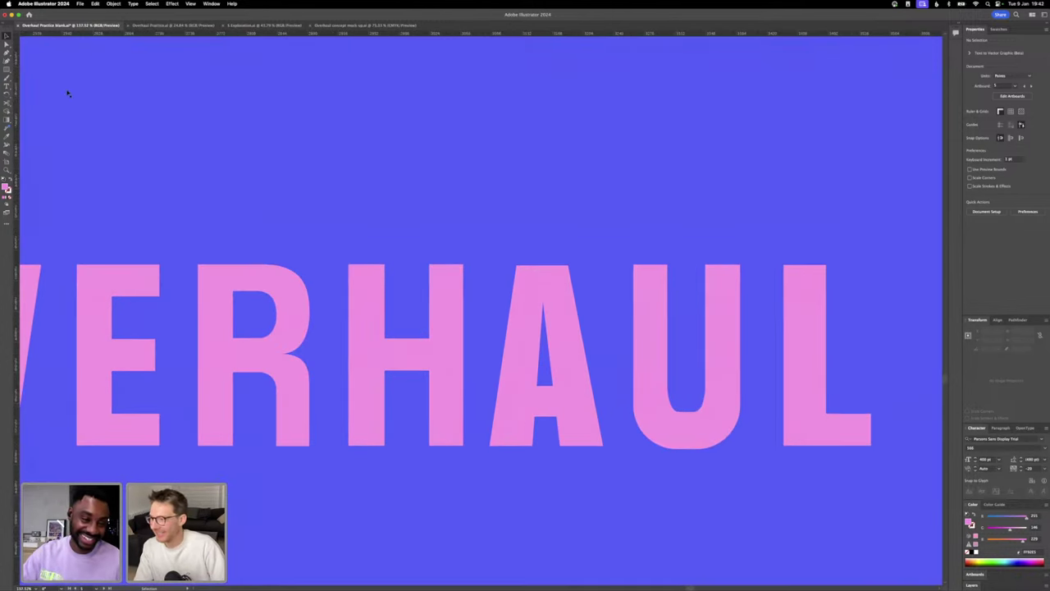
pyautogui.click(7, 45)
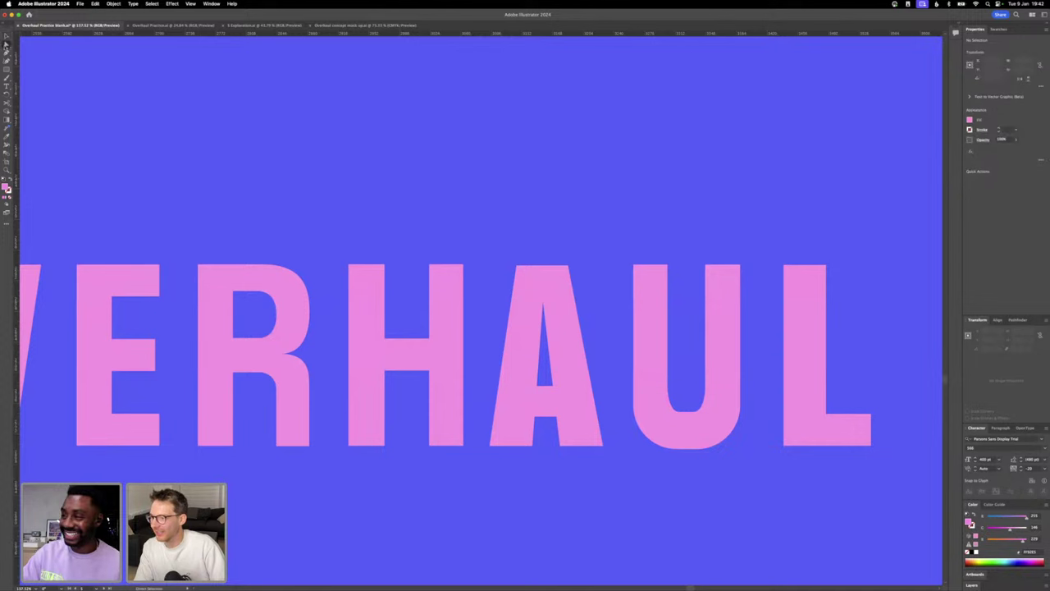
pyautogui.click(542, 304)
pyautogui.hotkey('shift', 'Up')
pyautogui.hotkey('shift', 'Up')
pyautogui.hotkey('shift', 'Up')
pyautogui.hotkey('shift', 'Up')
pyautogui.hotkey('shift', 'Up')
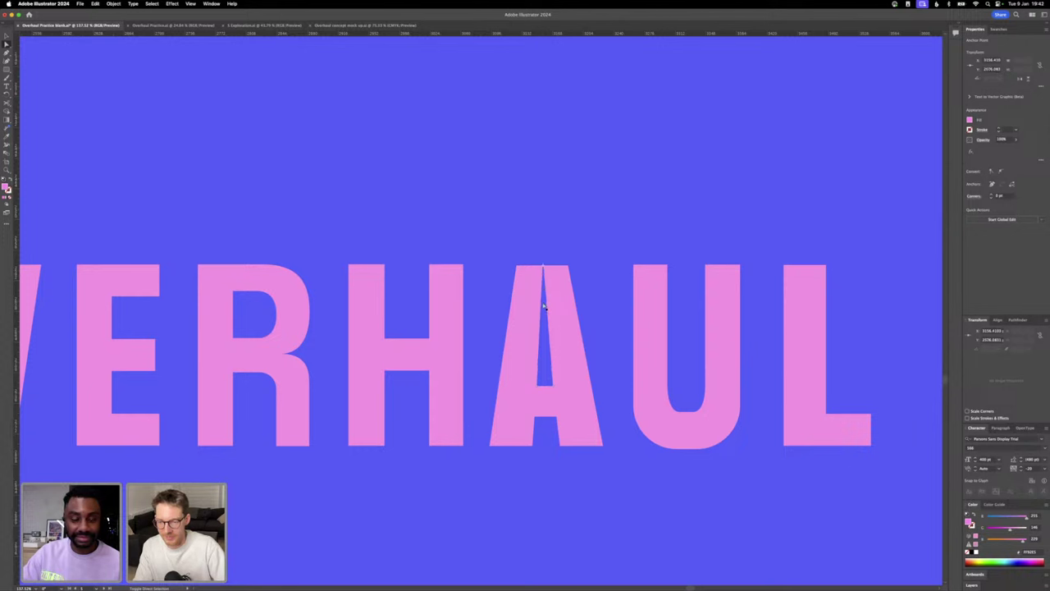
pyautogui.hotkey('shift', 'Up')
pyautogui.hotkey('shift', 'Up')
pyautogui.hotkey('shift', 'Up')
pyautogui.hotkey('shift', 'Up')
pyautogui.hotkey('shift', 'Up')
pyautogui.hotkey('shift', 'Up')
pyautogui.hotkey('shift', 'Up')
pyautogui.hotkey('shift', 'Up')
pyautogui.hotkey('shift', 'Up')
pyautogui.hotkey('shift', 'Up')
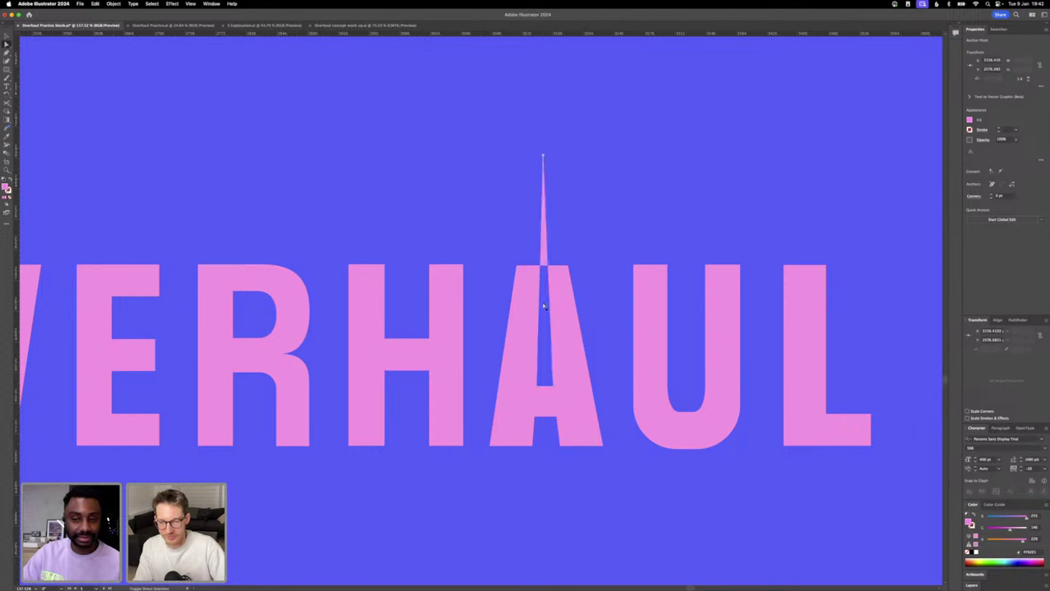
pyautogui.scroll(-2, 543, 306)
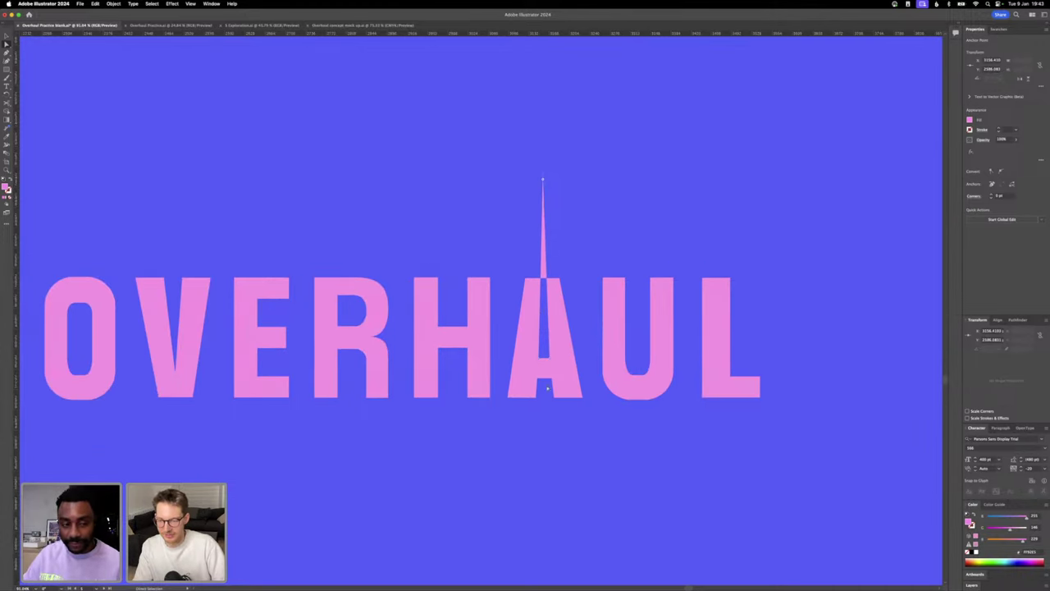
pyautogui.click(558, 419)
# - Stretch the inner notch point of the pink V straight down, well below the baseline, as a spike mirroring the A's
pyautogui.scroll(-3, 558, 420)
pyautogui.hscroll(-2, 558, 419)
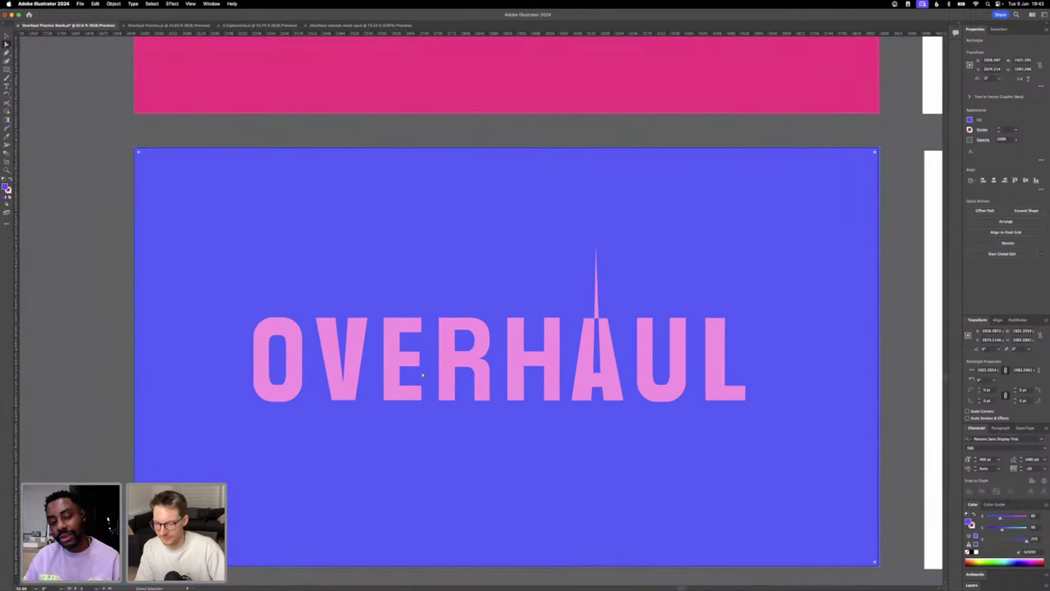
pyautogui.click(344, 386)
pyautogui.hotkey('shift', 'Down')
pyautogui.hotkey('shift', 'Down')
pyautogui.hotkey('shift', 'Down')
pyautogui.hotkey('shift', 'Down')
pyautogui.hotkey('shift', 'Down')
pyautogui.hotkey('shift', 'Down')
pyautogui.hotkey('shift', 'Down')
pyautogui.hotkey('shift', 'Down')
pyautogui.hotkey('shift', 'Down')
pyautogui.hotkey('shift', 'Down')
pyautogui.hotkey('shift', 'Down')
pyautogui.hotkey('shift', 'Down')
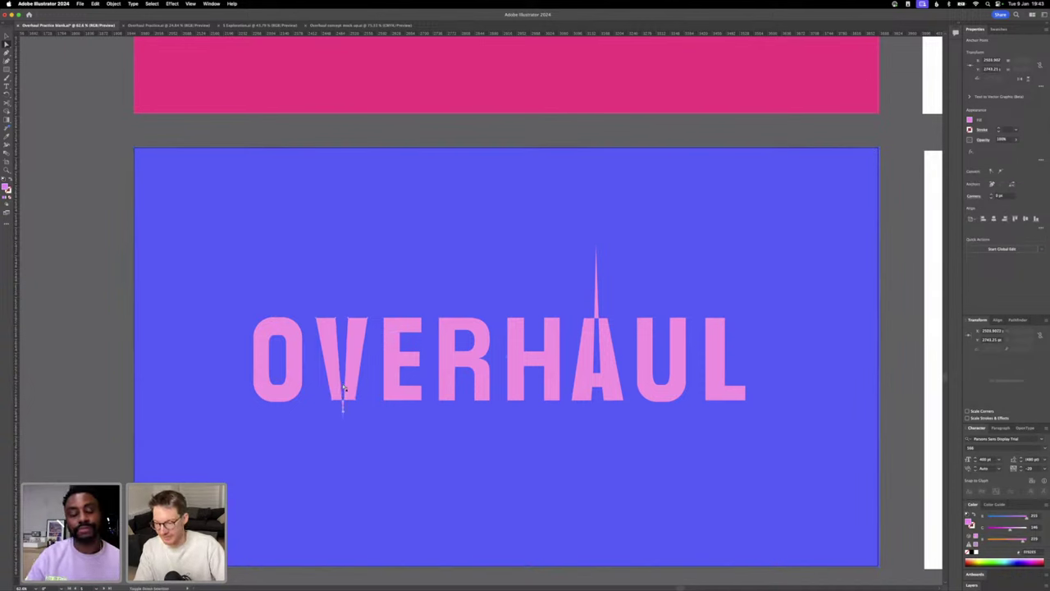
pyautogui.hotkey('shift', 'Down')
pyautogui.hotkey('shift', 'Down')
pyautogui.hotkey('shift', 'Down')
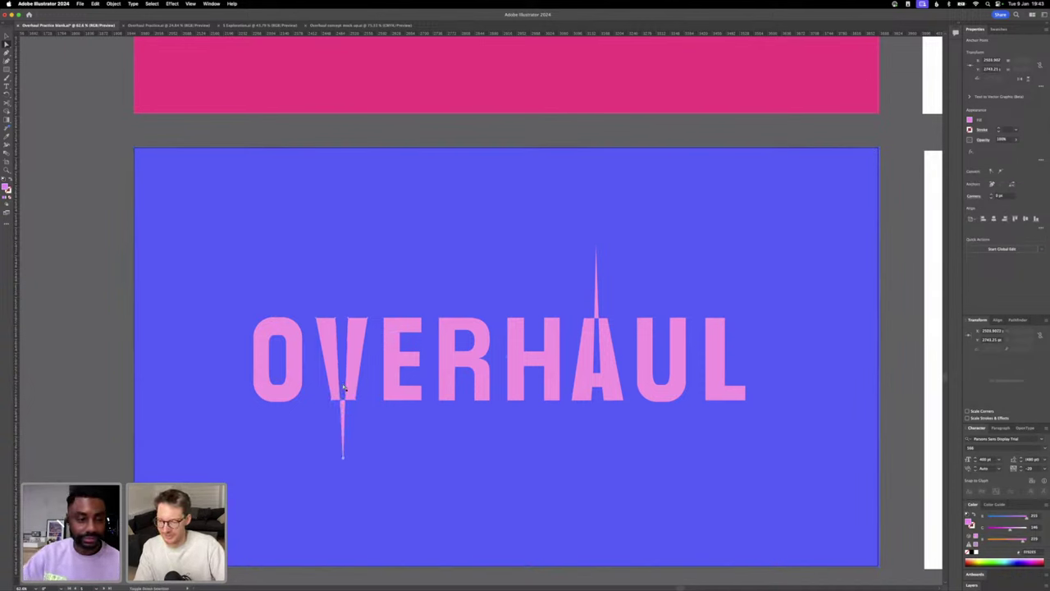
pyautogui.click(497, 342)
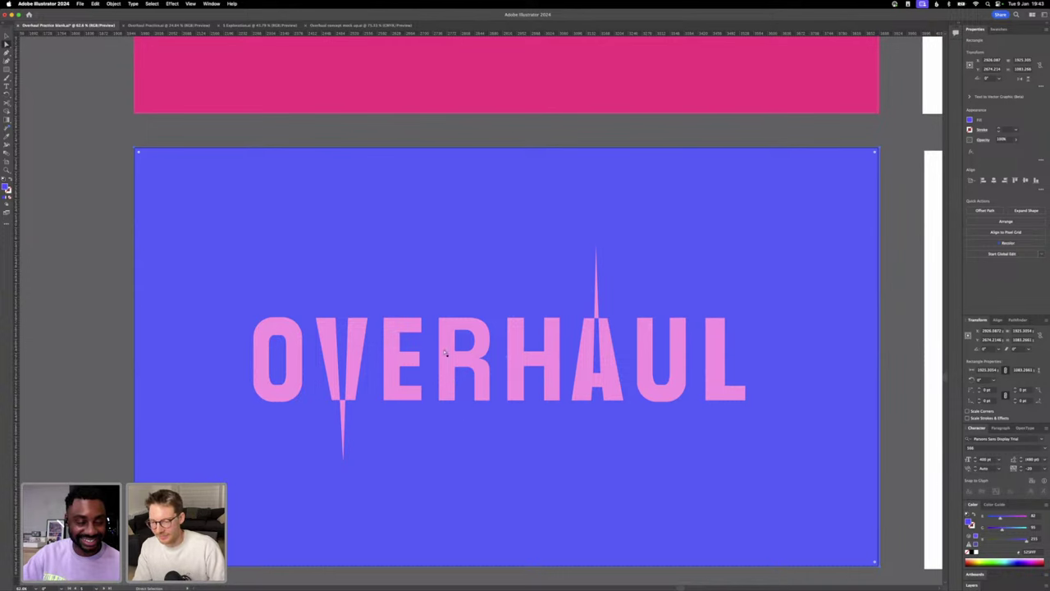
# - Duplicate the pink background and yellow wordmark together onto the empty artboard directly to its right
pyautogui.scroll(-5, 234, 386)
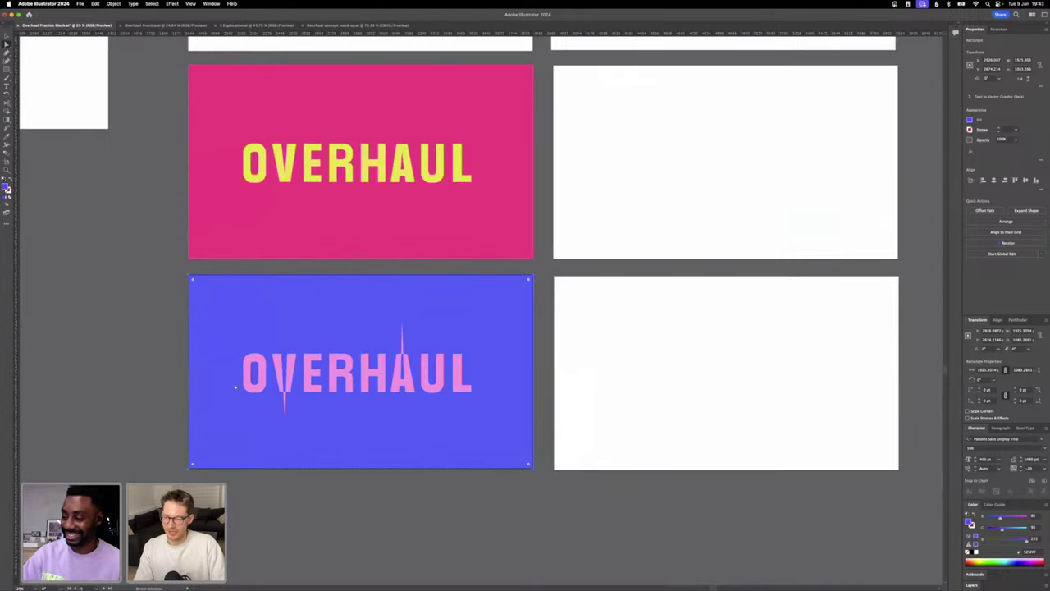
pyautogui.scroll(3, 236, 387)
pyautogui.scroll(2, 234, 386)
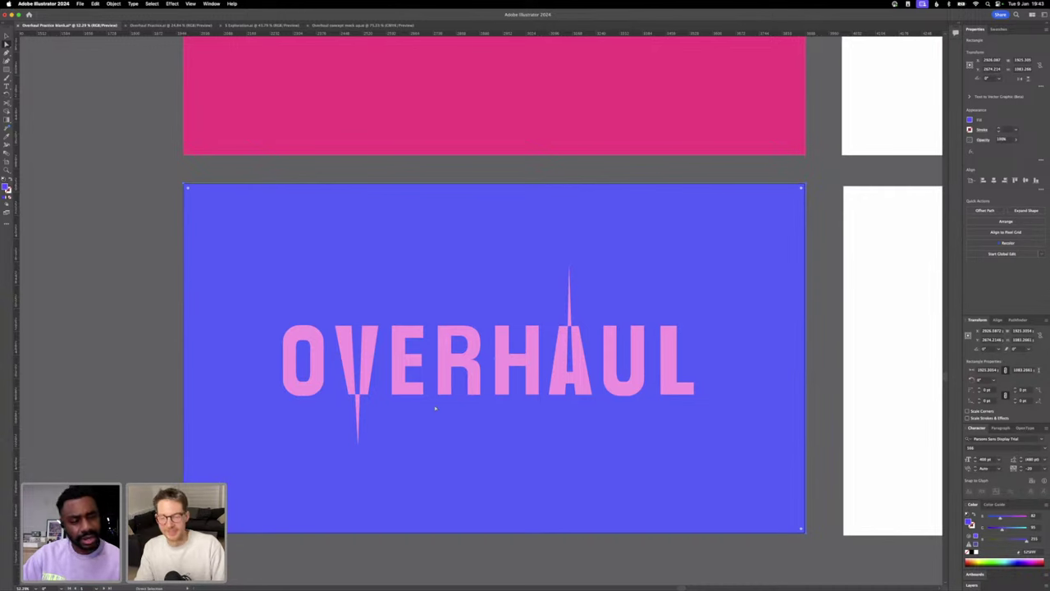
pyautogui.scroll(-1, 435, 405)
pyautogui.scroll(-1, 436, 408)
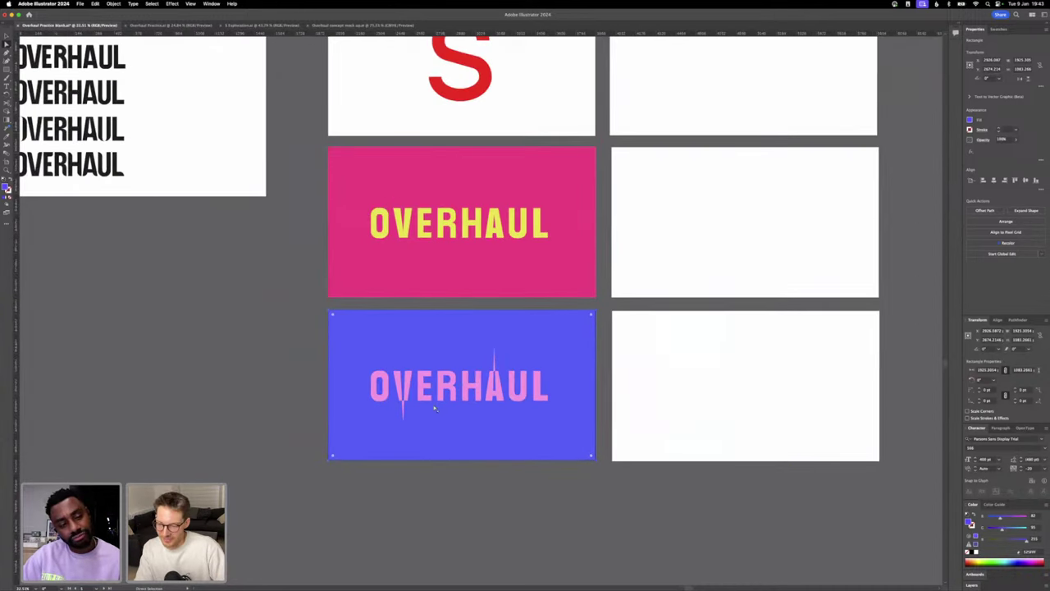
pyautogui.click(6, 38)
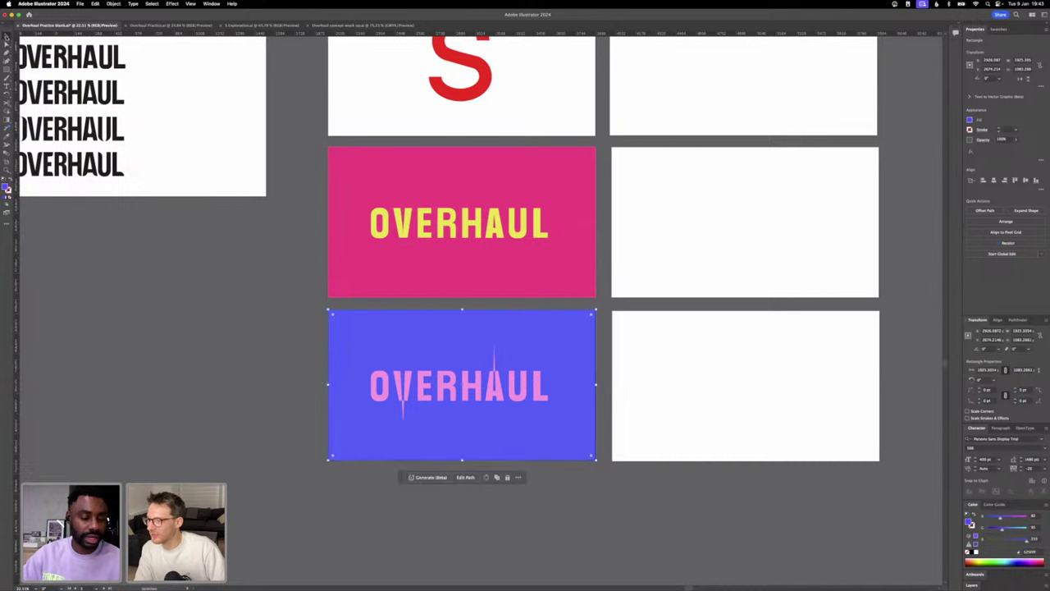
pyautogui.click(606, 517)
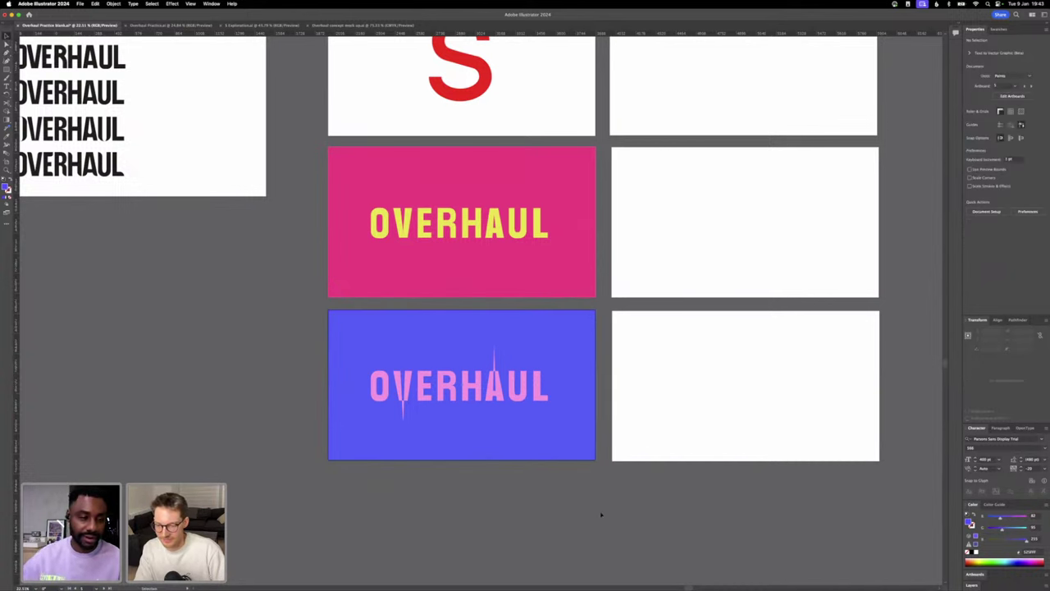
pyautogui.click(456, 423)
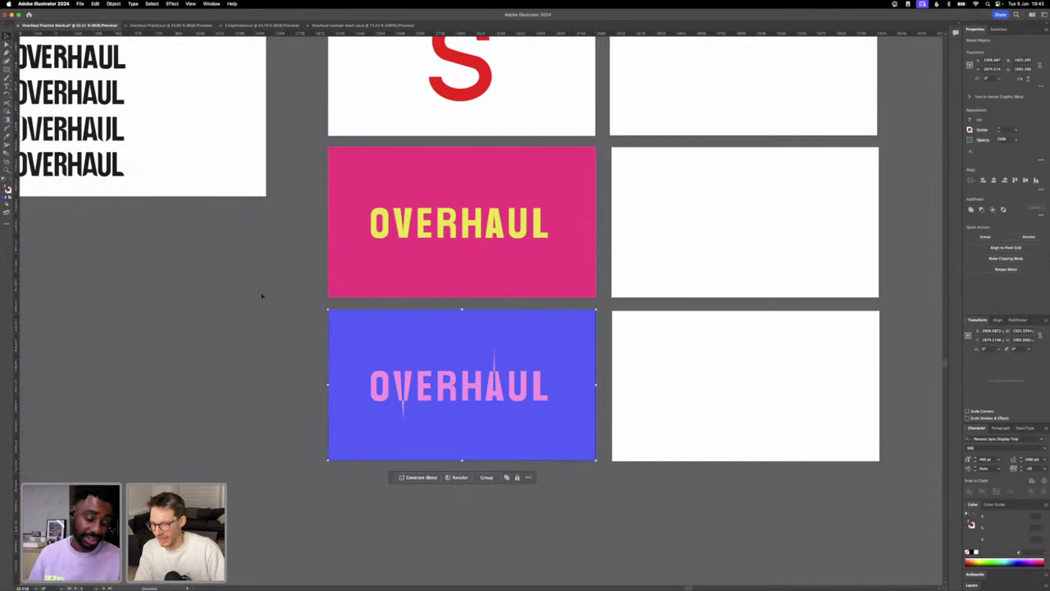
pyautogui.hscroll(2, 336, 345)
pyautogui.scroll(-1, 336, 345)
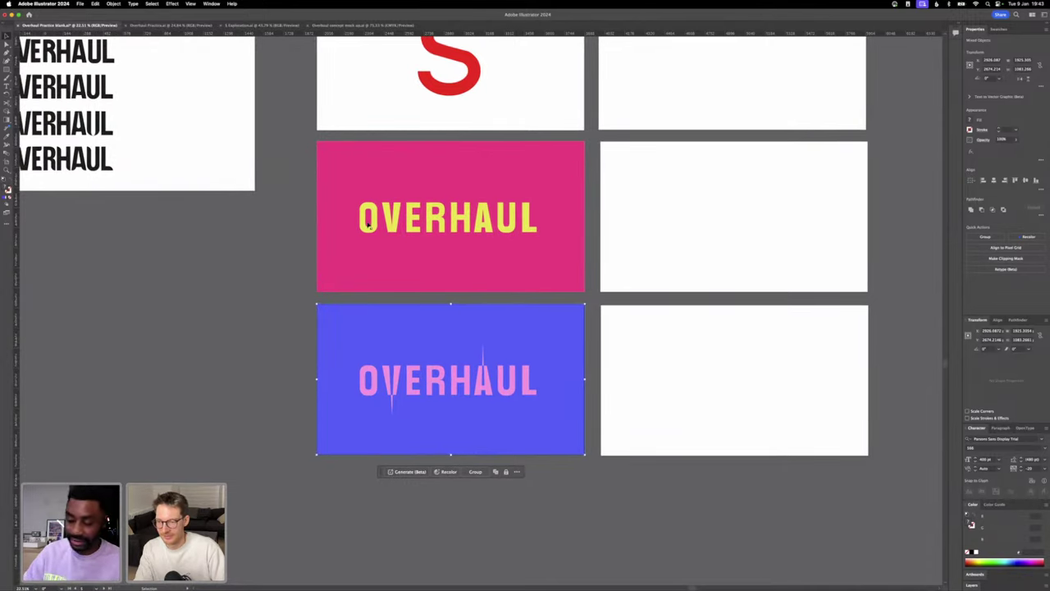
pyautogui.click(517, 264)
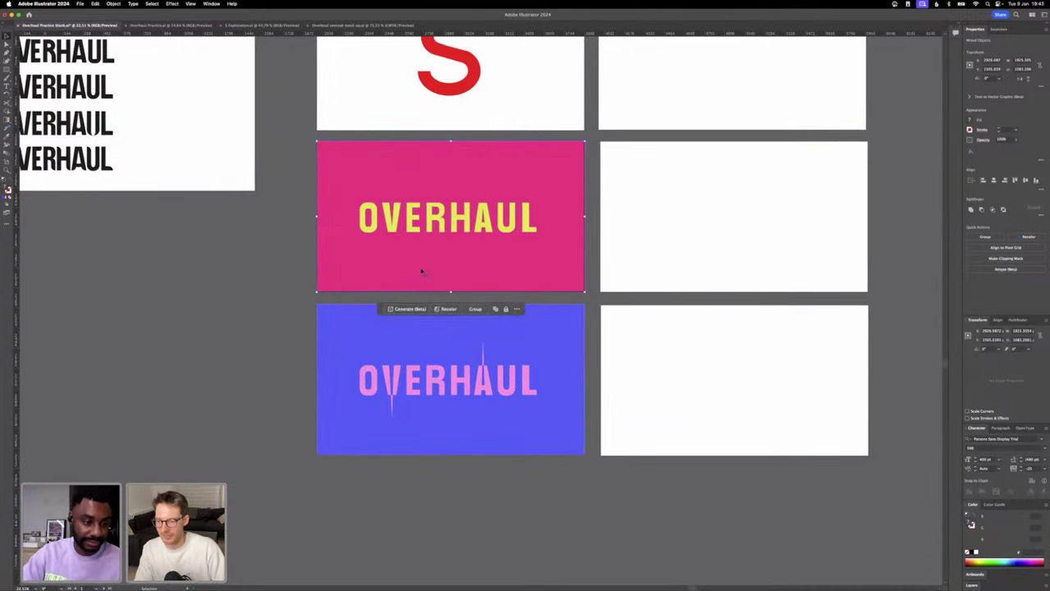
pyautogui.click(308, 240)
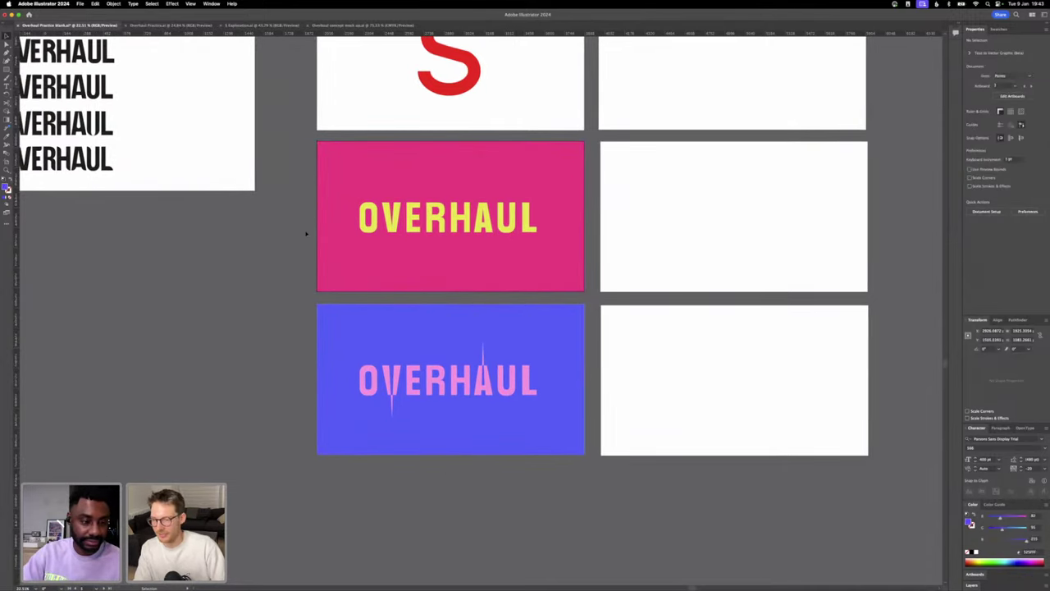
pyautogui.click(537, 244)
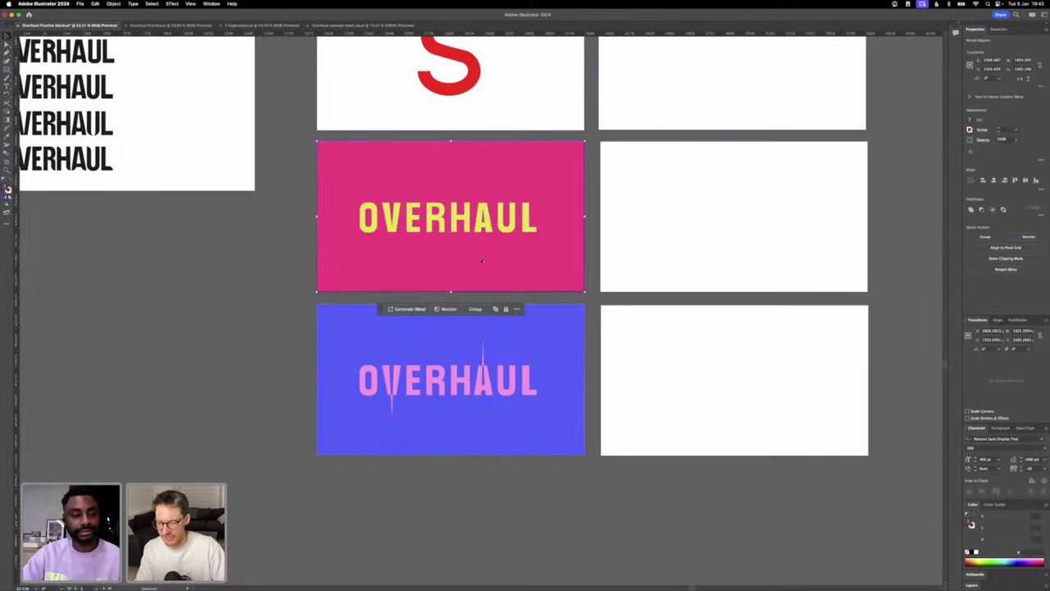
pyautogui.moveTo(482, 261); pyautogui.dragTo(765, 220)
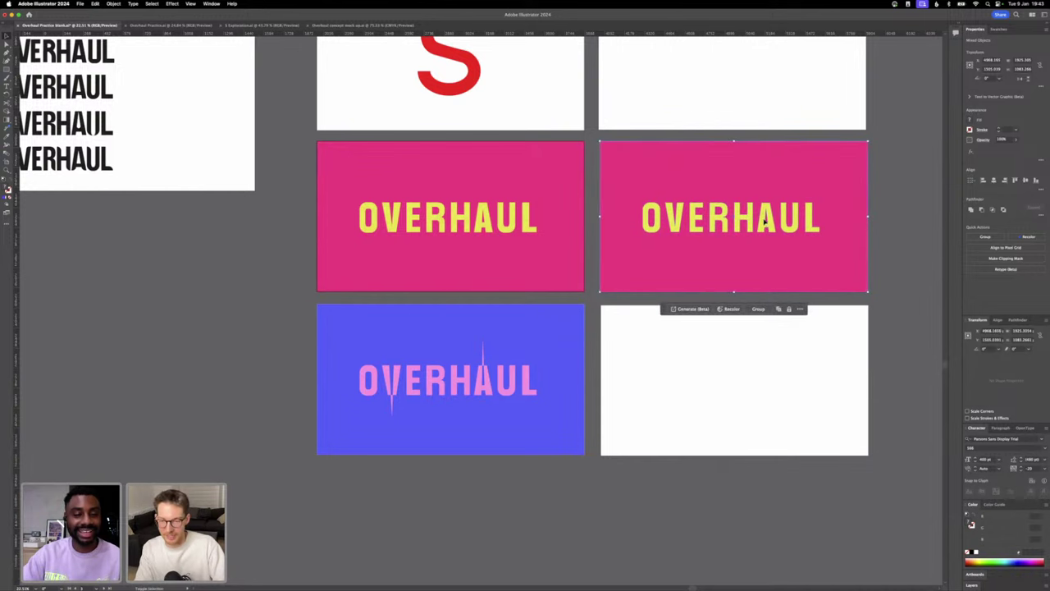
pyautogui.hscroll(5, 765, 220)
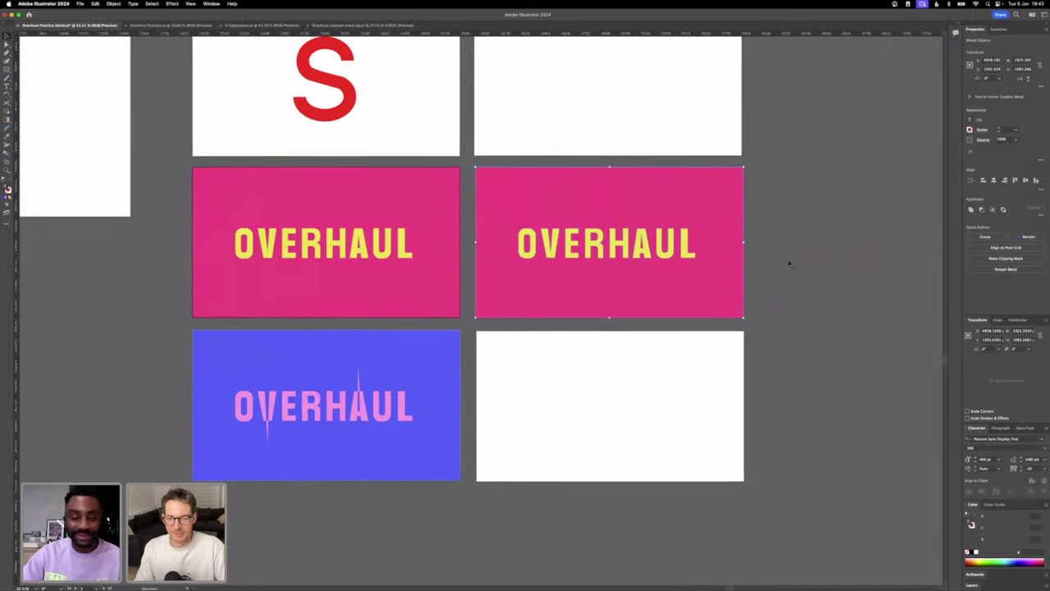
pyautogui.click(752, 258)
# - Stretch the top edges of the U and L in the duplicated yellow wordmark upward to nearly the artboard's upper edge
pyautogui.scroll(3, 685, 248)
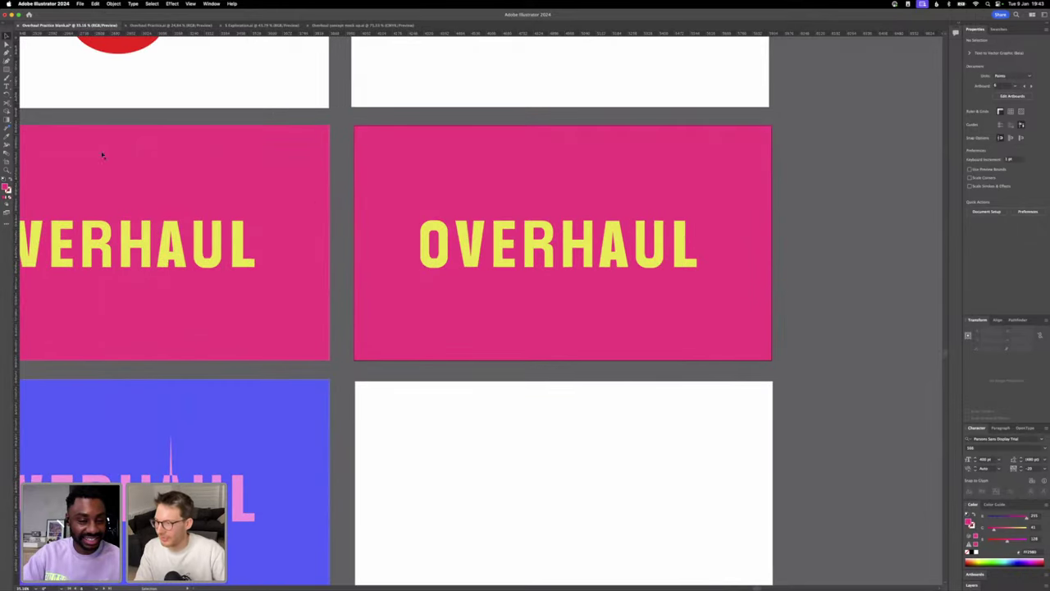
pyautogui.click(6, 43)
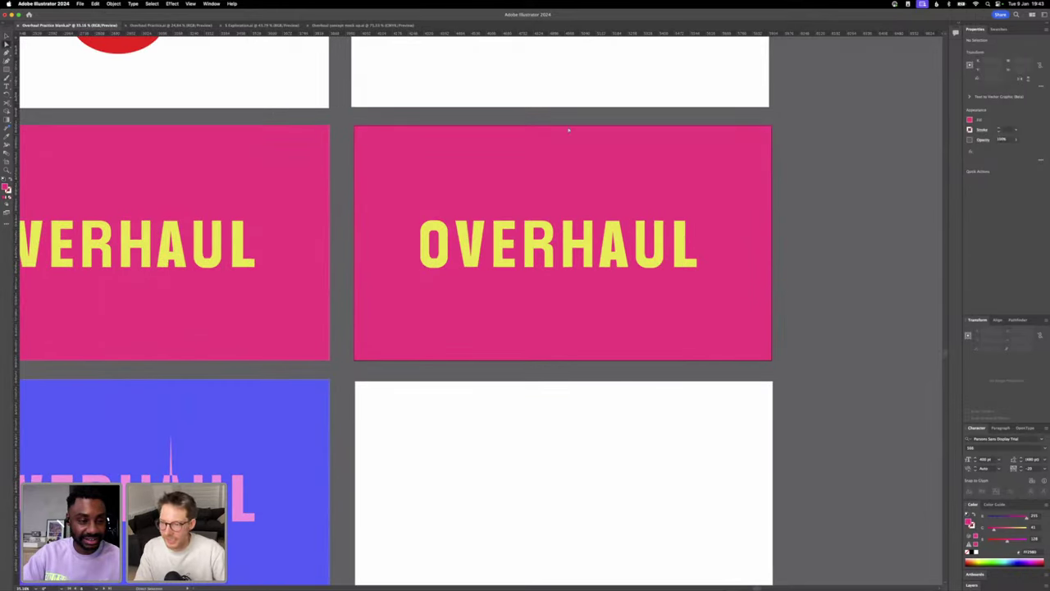
pyautogui.click(618, 212)
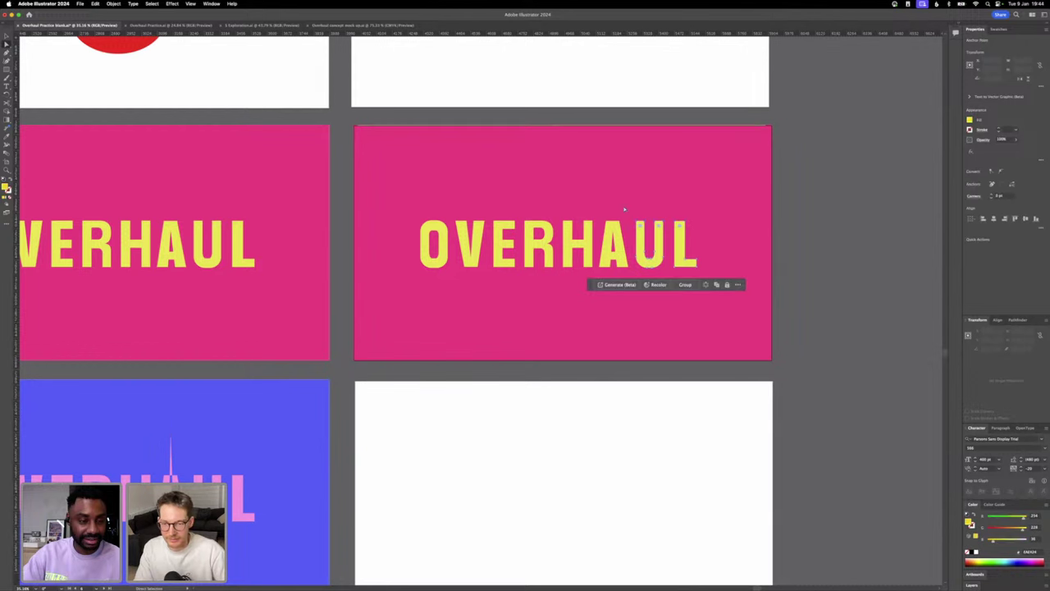
pyautogui.hotkey('shift', 'Up')
pyautogui.hotkey('shift', 'Up')
pyautogui.hotkey('shift', 'Up')
pyautogui.hotkey('shift', 'Up')
pyautogui.hotkey('shift', 'Up')
pyautogui.hotkey('shift', 'Up')
pyautogui.hotkey('shift', 'Up')
pyautogui.hotkey('shift', 'Up')
pyautogui.hotkey('shift', 'Up')
pyautogui.hotkey('shift', 'Up')
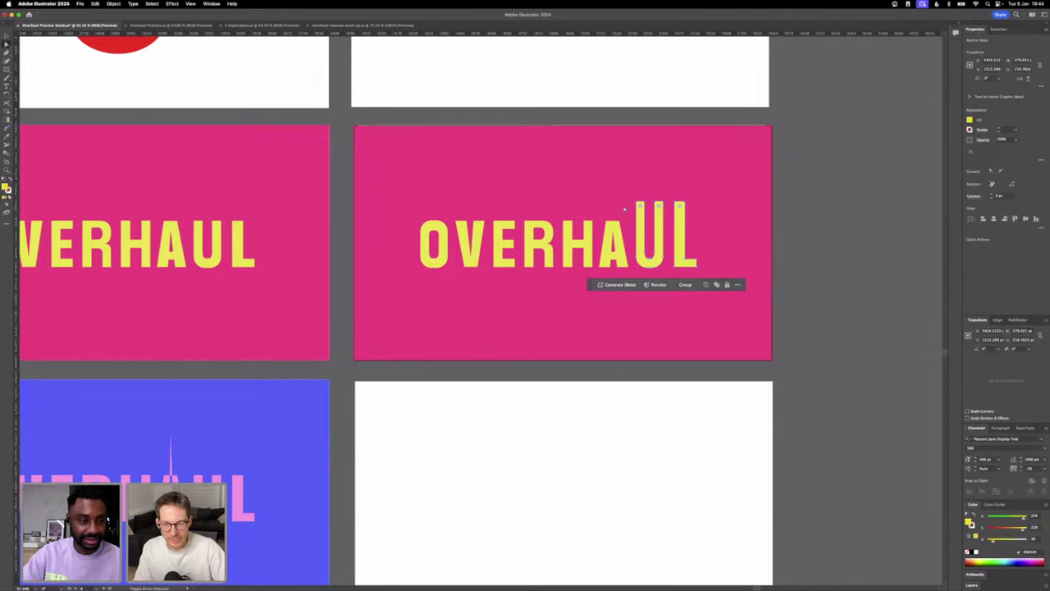
pyautogui.hotkey('shift', 'Up')
pyautogui.hotkey('shift', 'Up')
pyautogui.hotkey('shift', 'Up')
pyautogui.hotkey('shift', 'Up')
pyautogui.hotkey('shift', 'Up')
pyautogui.hotkey('shift', 'Up')
pyautogui.hotkey('shift', 'Up')
pyautogui.hotkey('shift', 'Up')
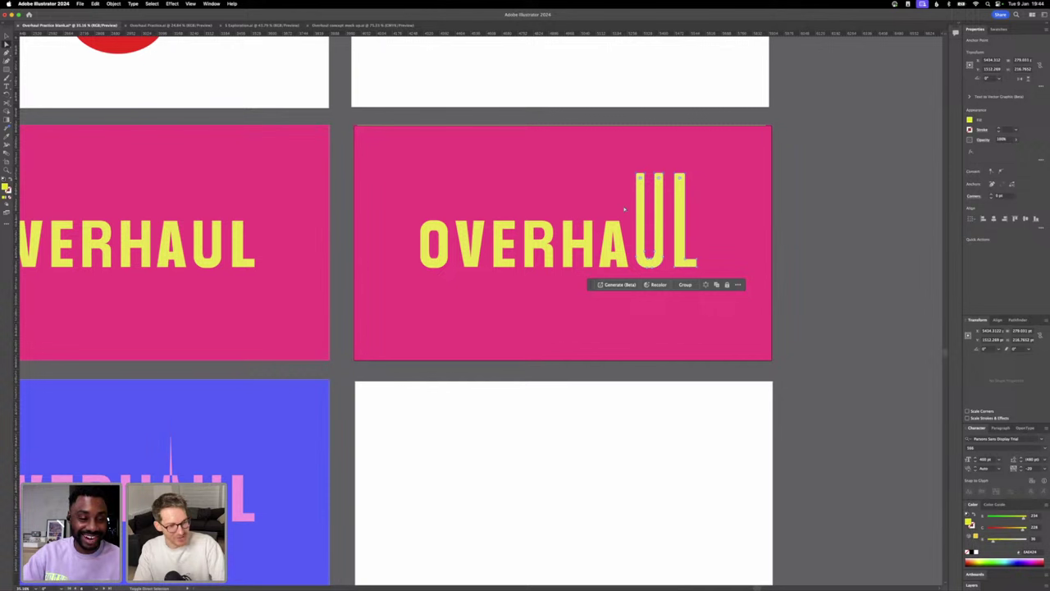
pyautogui.hotkey('shift', 'Up')
pyautogui.hotkey('shift', 'Up')
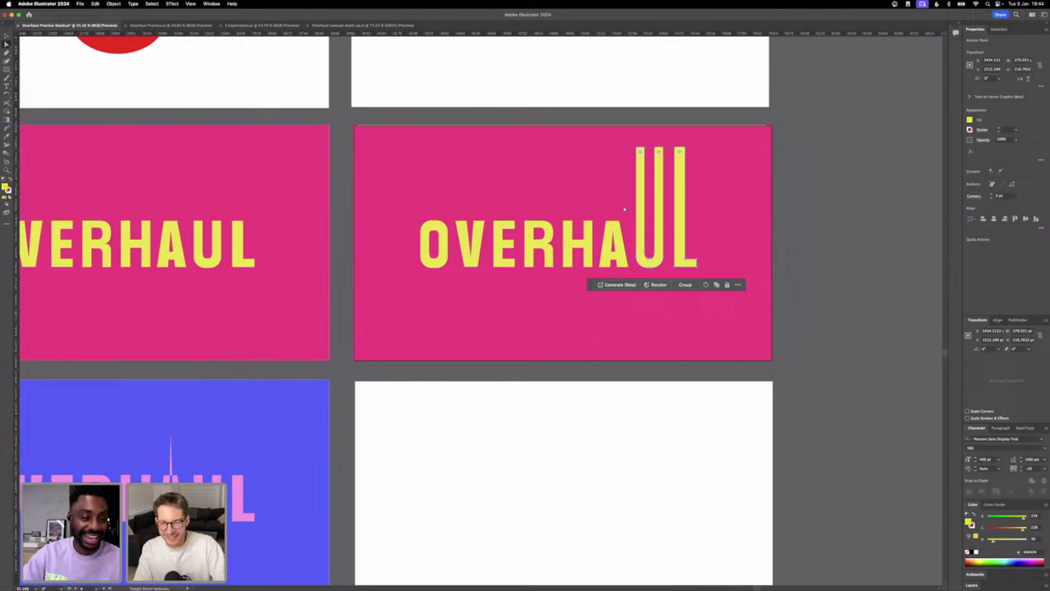
pyautogui.click(541, 206)
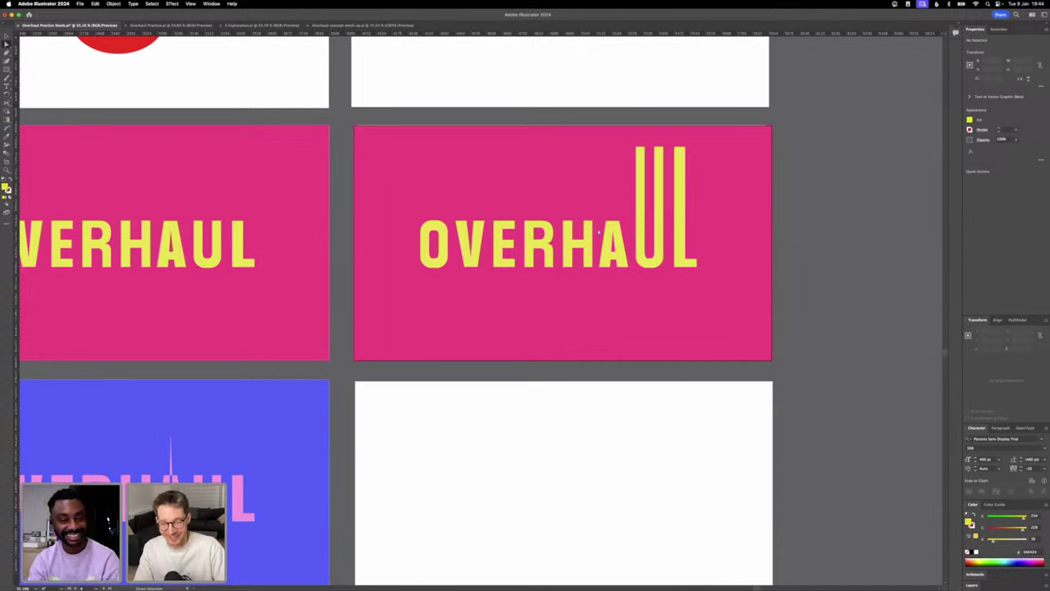
# - Stretch the tops of the yellow H's two stems straight up, level with the tall U and L
pyautogui.moveTo(603, 230); pyautogui.dragTo(602, 227)
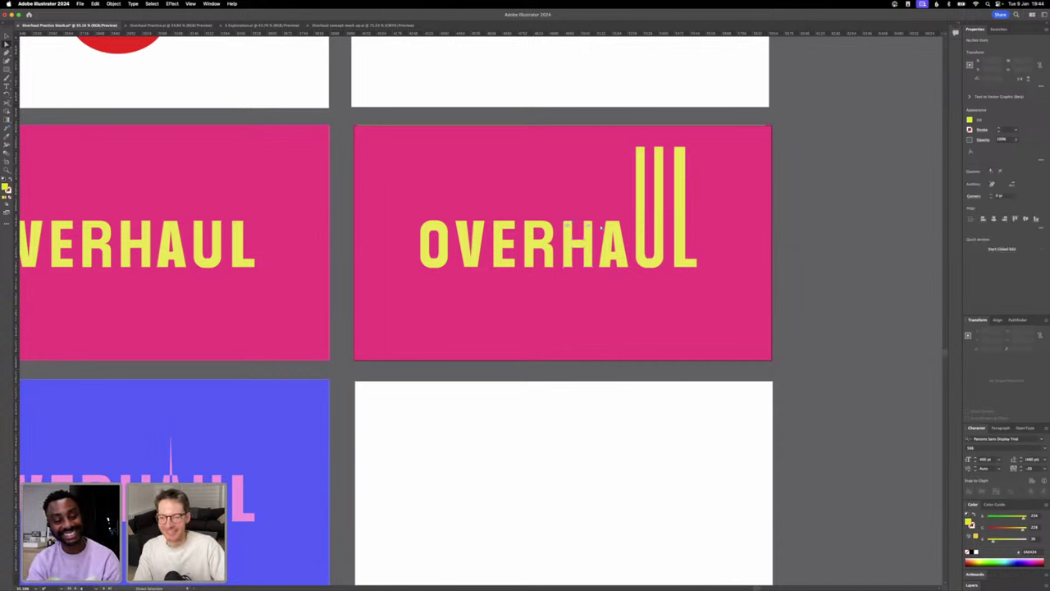
pyautogui.hotkey('shift', 'Up')
pyautogui.hotkey('shift', 'Up')
pyautogui.hotkey('shift', 'Up')
pyautogui.hotkey('shift', 'Up')
pyautogui.hotkey('shift', 'Up')
pyautogui.hotkey('shift', 'Up')
pyautogui.hotkey('shift', 'Up')
pyautogui.hotkey('shift', 'Up')
pyautogui.hotkey('shift', 'Up')
pyautogui.hotkey('shift', 'Up')
pyautogui.hotkey('shift', 'Up')
pyautogui.hotkey('shift', 'Up')
pyautogui.hotkey('shift', 'Up')
pyautogui.hotkey('shift', 'Up')
pyautogui.hotkey('shift', 'Up')
pyautogui.hotkey('shift', 'Up')
pyautogui.hotkey('shift', 'Up')
pyautogui.hotkey('shift', 'Up')
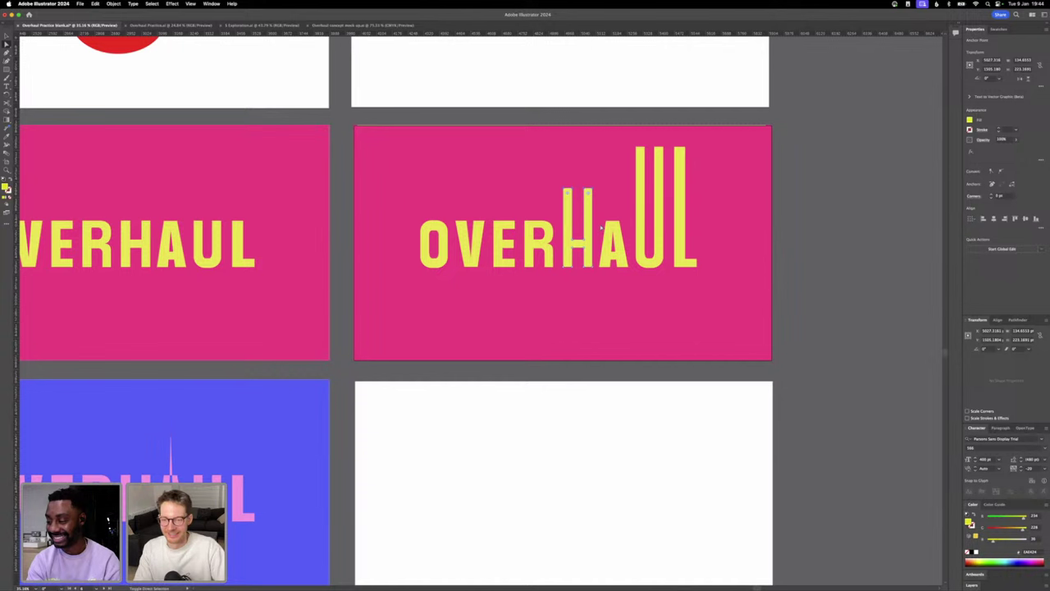
pyautogui.hotkey('shift', 'Up')
pyautogui.hotkey('shift', 'Up')
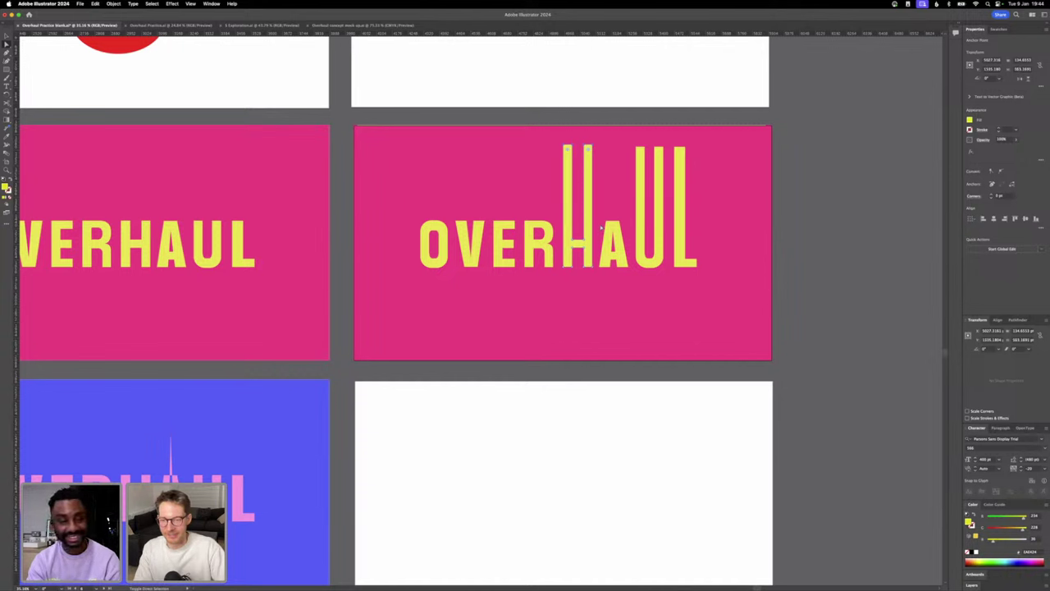
pyautogui.hotkey('shift', 'Down')
pyautogui.click(488, 205)
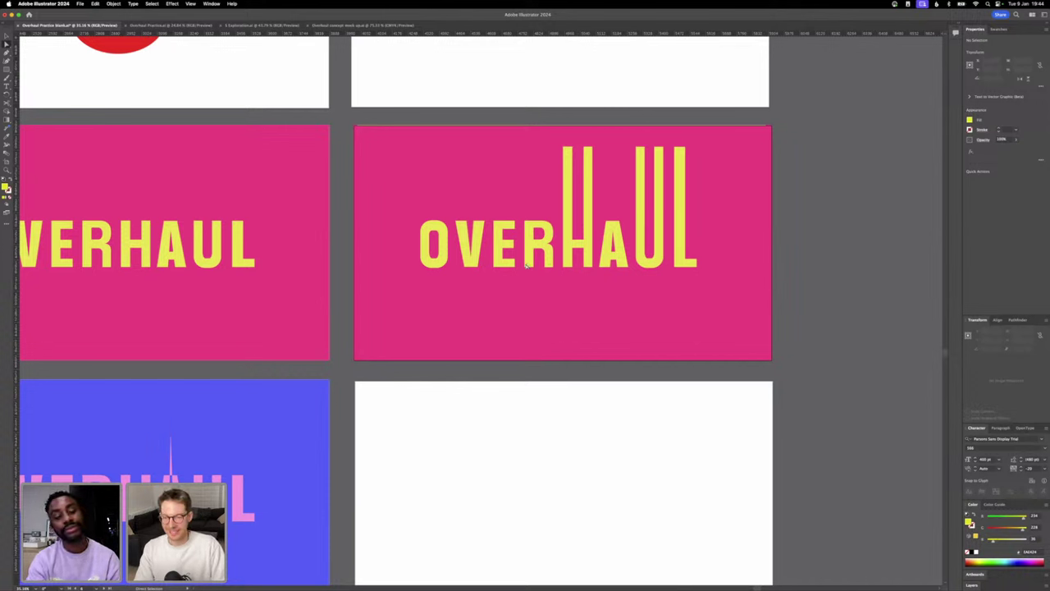
# - Stretch the bottom ends of the R's two legs straight down, close to the artboard's lower edge
pyautogui.moveTo(560, 276); pyautogui.dragTo(526, 332)
pyautogui.hotkey('shift', 'Down')
pyautogui.hotkey('shift', 'Down')
pyautogui.hotkey('shift', 'Down')
pyautogui.hotkey('shift', 'Down')
pyautogui.hotkey('shift', 'Down')
pyautogui.hotkey('shift', 'Down')
pyautogui.hotkey('shift', 'Down')
pyautogui.hotkey('shift', 'Down')
pyautogui.hotkey('shift', 'Down')
pyautogui.hotkey('shift', 'Down')
pyautogui.hotkey('shift', 'Down')
pyautogui.click(760, 242)
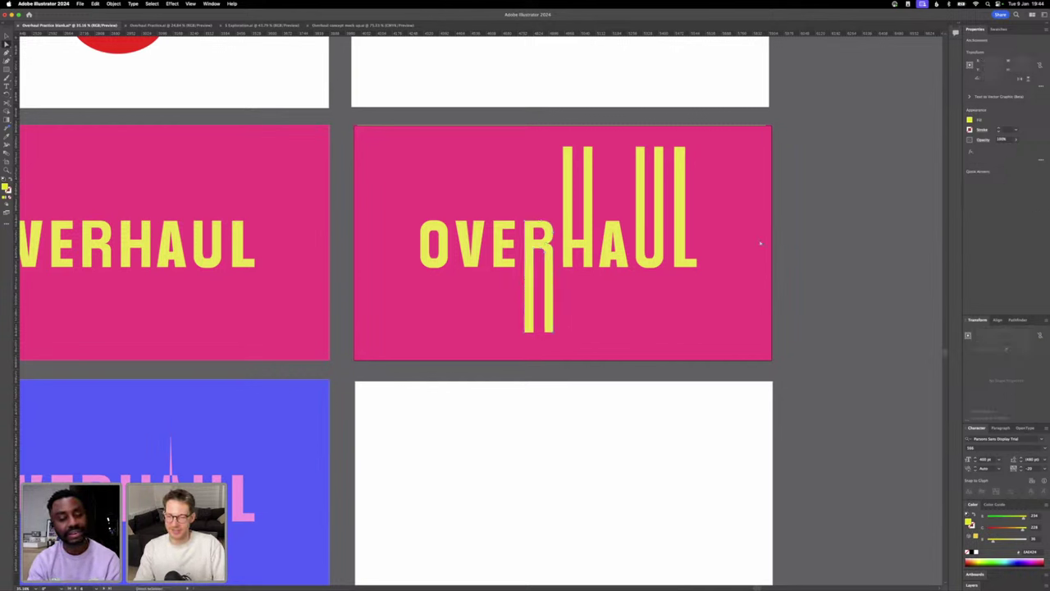
pyautogui.click(1026, 4)
pyautogui.click(744, 246)
# - Stretch the rounded top of the wordmark's first O straight up, nearly level with the tall H, U and L
pyautogui.hscroll(1, 744, 246)
pyautogui.hscroll(3, 745, 246)
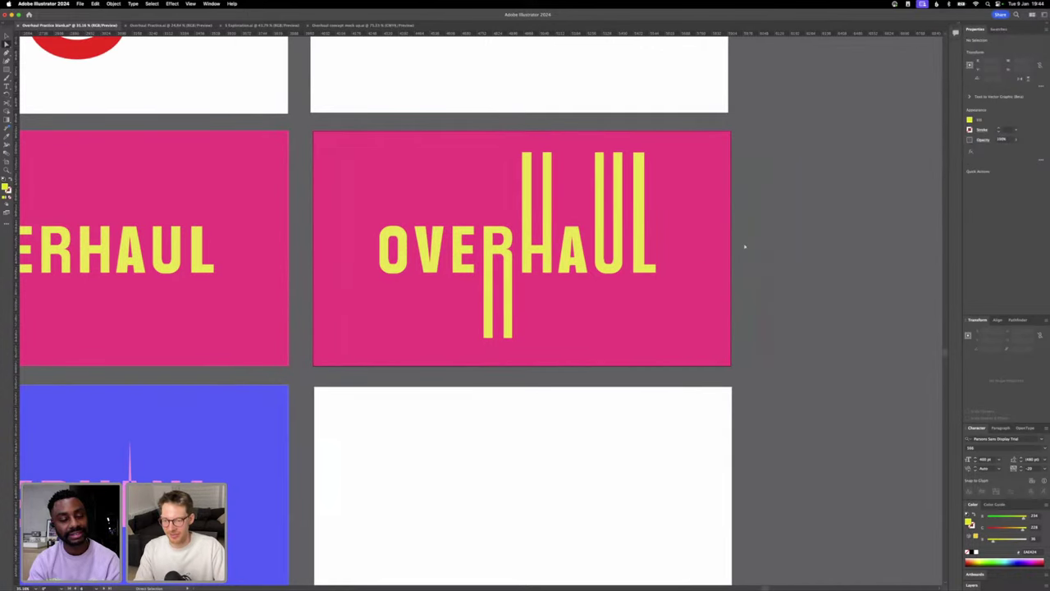
pyautogui.scroll(3, 472, 262)
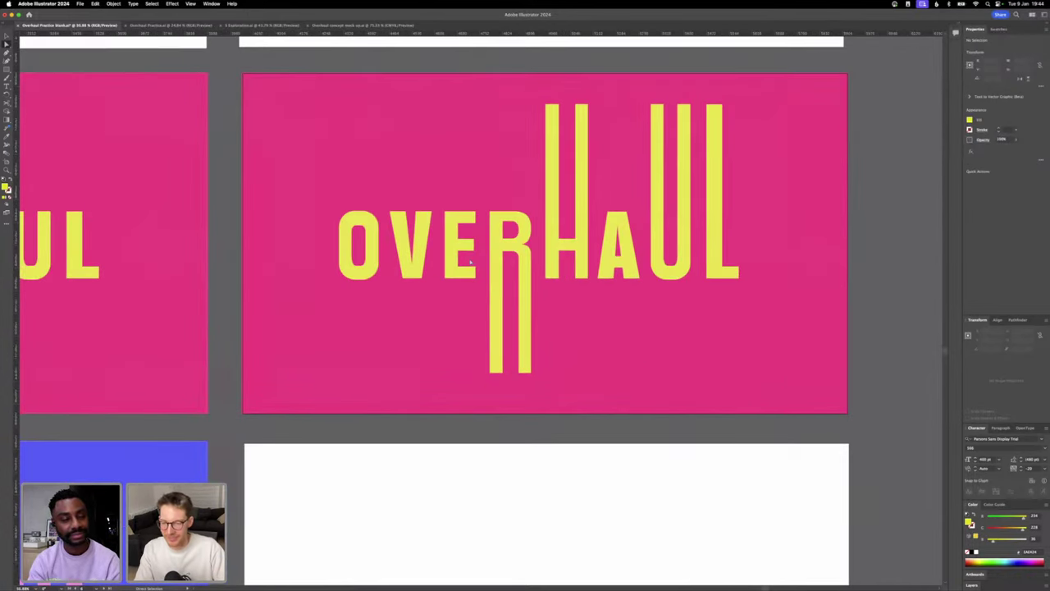
pyautogui.hscroll(2, 332, 315)
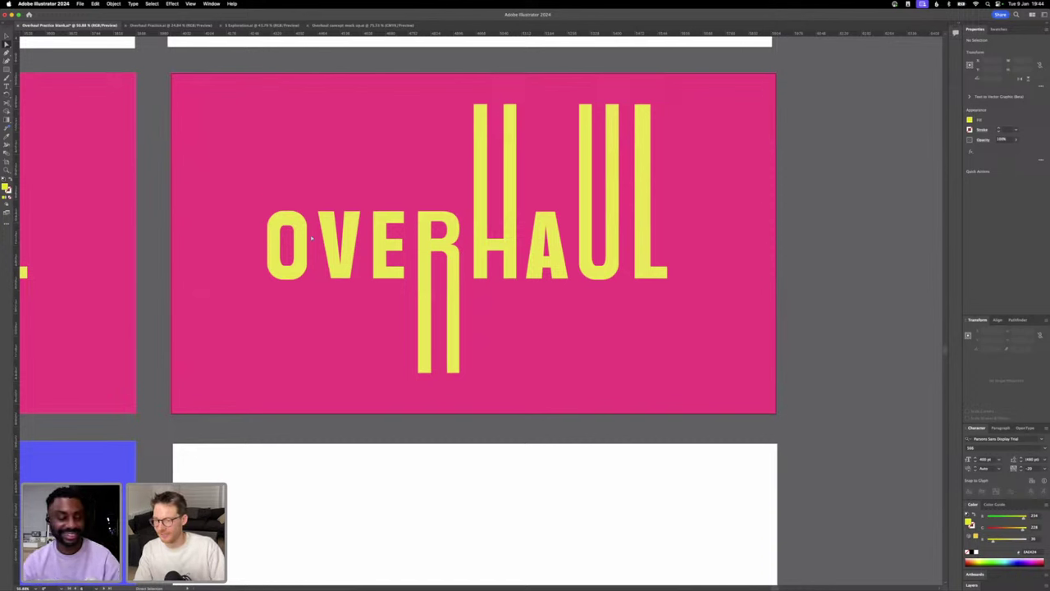
pyautogui.moveTo(256, 196); pyautogui.dragTo(308, 244)
pyautogui.hotkey('shift', 'Up')
pyautogui.hotkey('shift', 'Up')
pyautogui.hotkey('shift', 'Up')
pyautogui.hotkey('shift', 'Up')
pyautogui.hotkey('shift', 'Up')
pyautogui.hotkey('shift', 'Up')
pyautogui.hotkey('shift', 'Up')
pyautogui.hotkey('shift', 'Up')
pyautogui.hotkey('shift', 'Up')
pyautogui.hotkey('shift', 'Up')
pyautogui.hotkey('shift', 'Up')
pyautogui.hotkey('shift', 'Up')
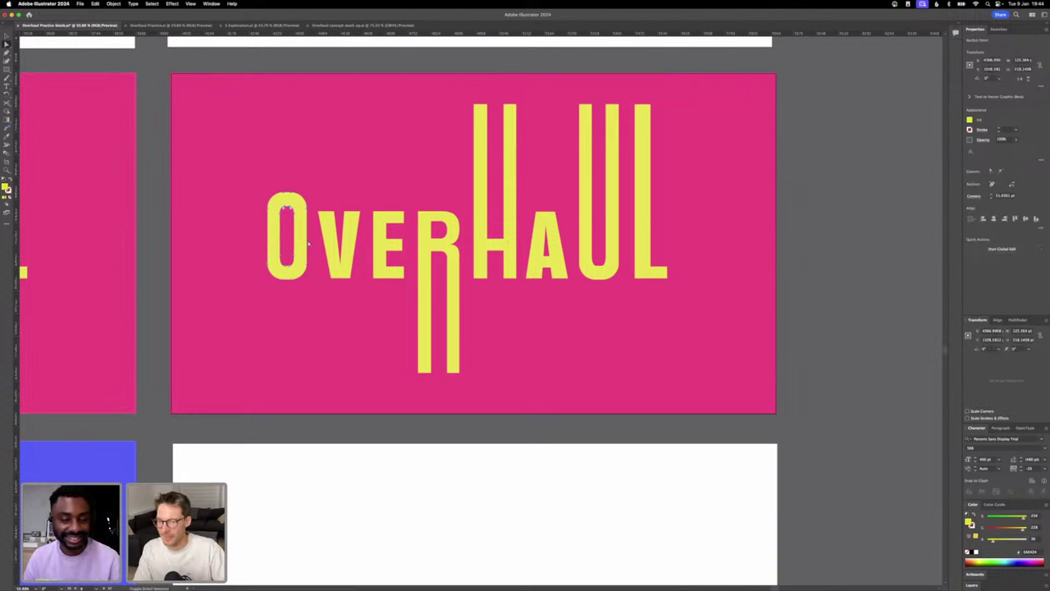
pyautogui.hotkey('shift', 'Up')
pyautogui.hotkey('shift', 'Up')
pyautogui.hotkey('shift', 'Up')
pyautogui.hotkey('shift', 'Up')
pyautogui.hotkey('shift', 'Up')
pyautogui.hotkey('shift', 'Up')
pyautogui.hotkey('shift', 'Up')
pyautogui.hotkey('shift', 'Up')
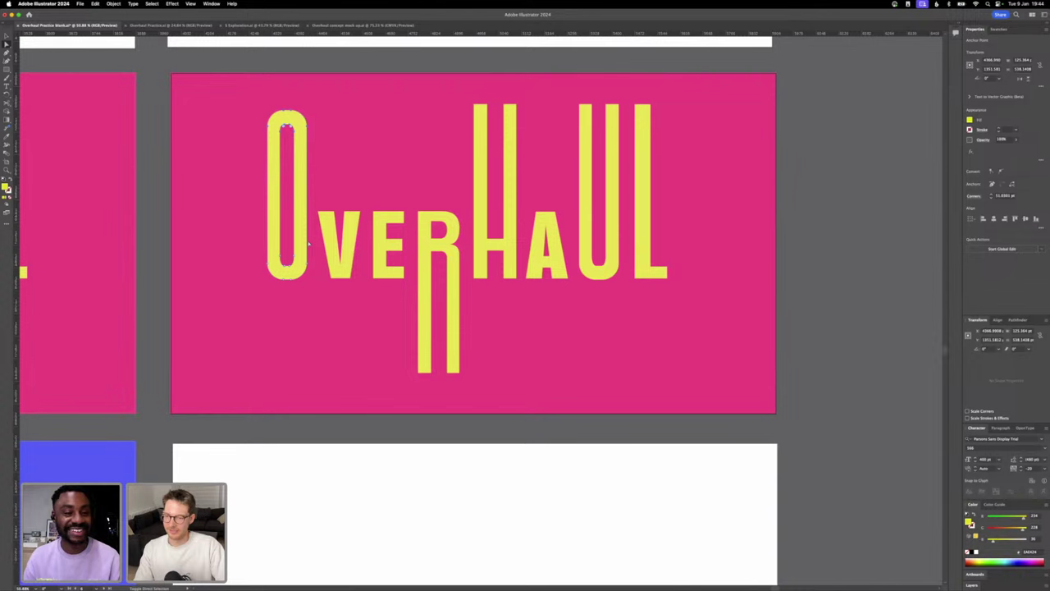
pyautogui.click(383, 323)
# - Fill the pink background rectangle behind the stretched wordmark with black, hex 000000
pyautogui.scroll(-2, 383, 323)
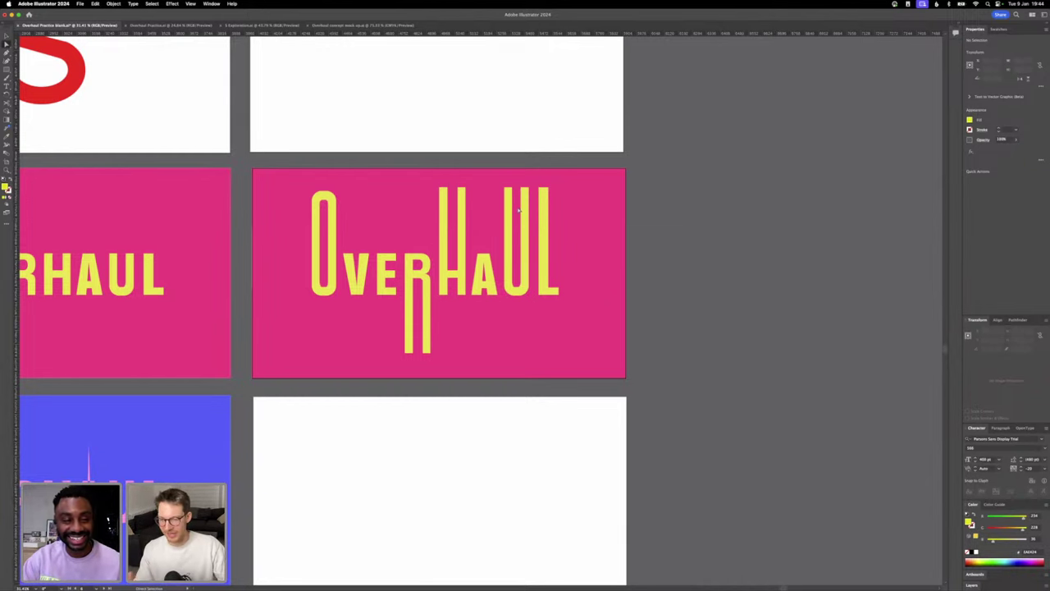
pyautogui.scroll(-3, 412, 314)
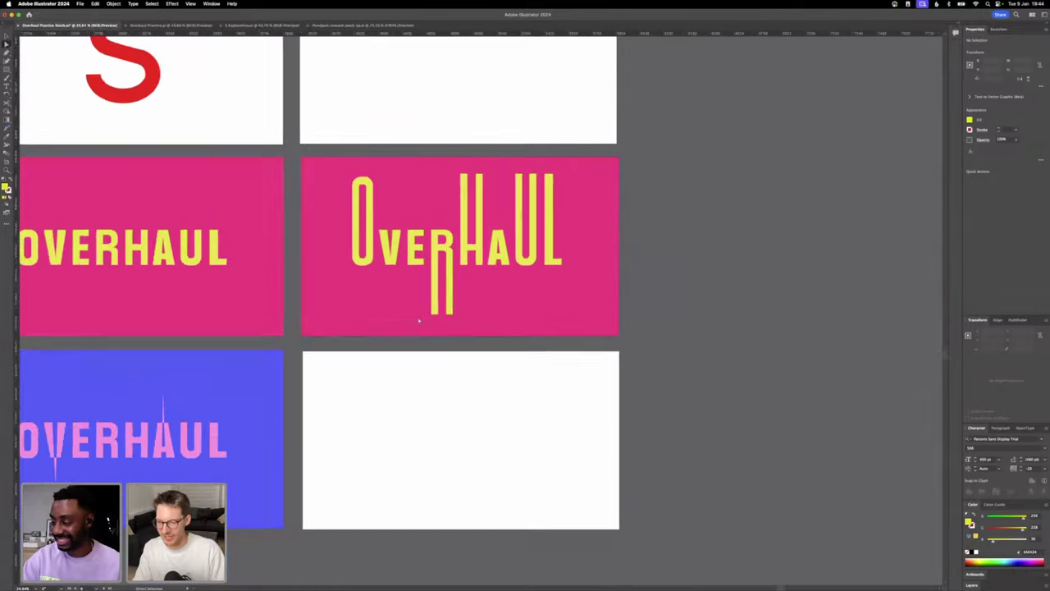
pyautogui.scroll(-2, 418, 321)
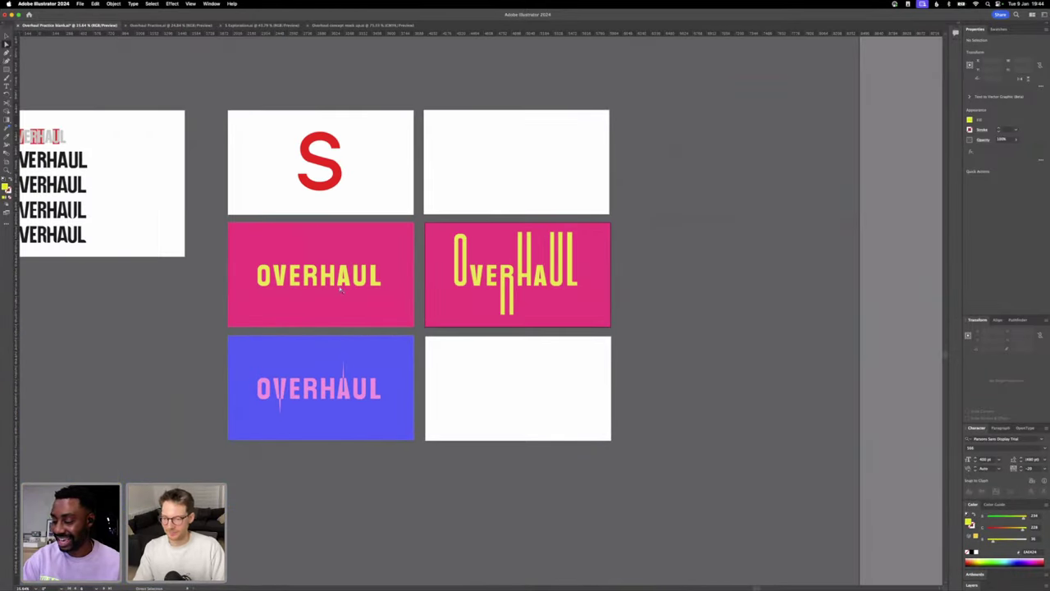
pyautogui.scroll(5, 465, 316)
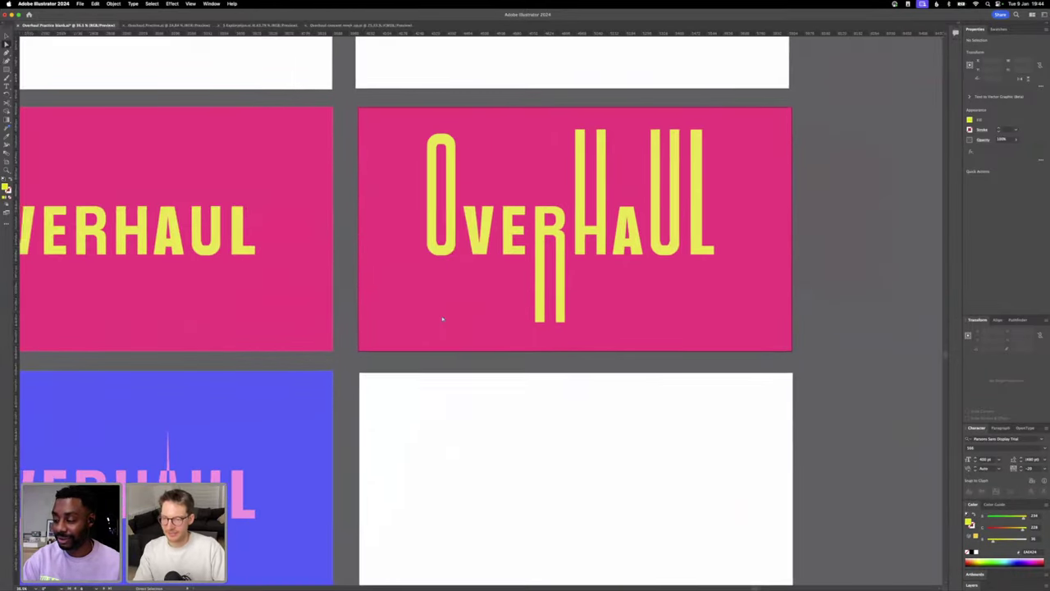
pyautogui.click(443, 319)
pyautogui.press('a')
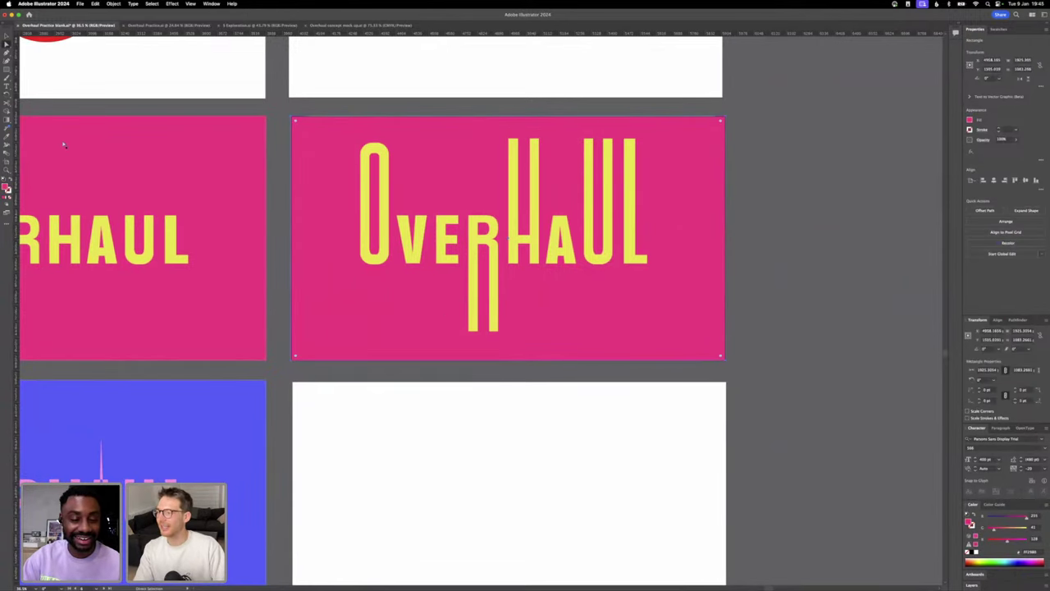
pyautogui.click(229, 110)
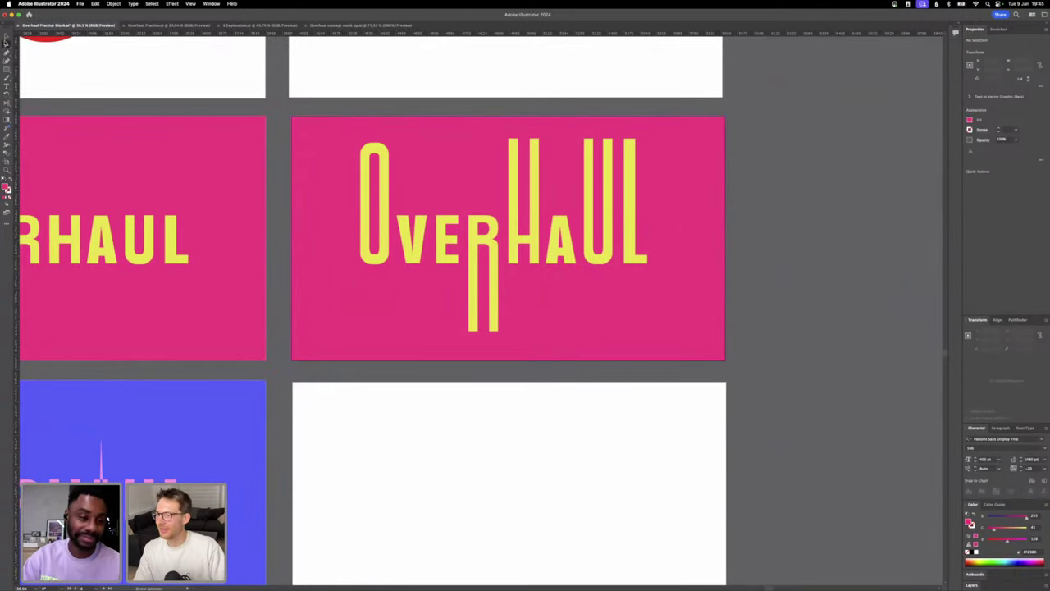
pyautogui.press('v')
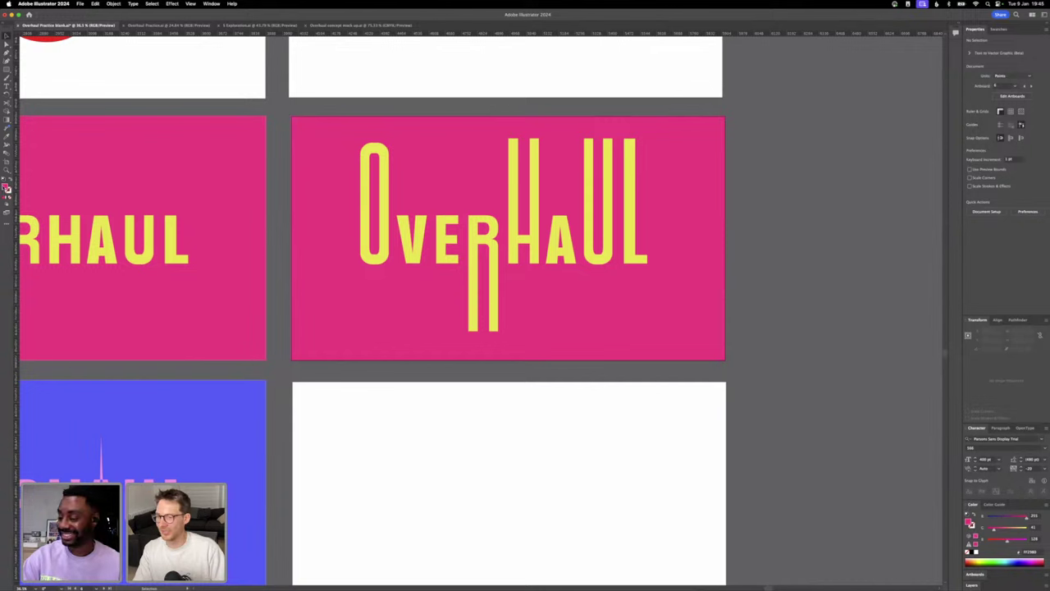
pyautogui.click(306, 169)
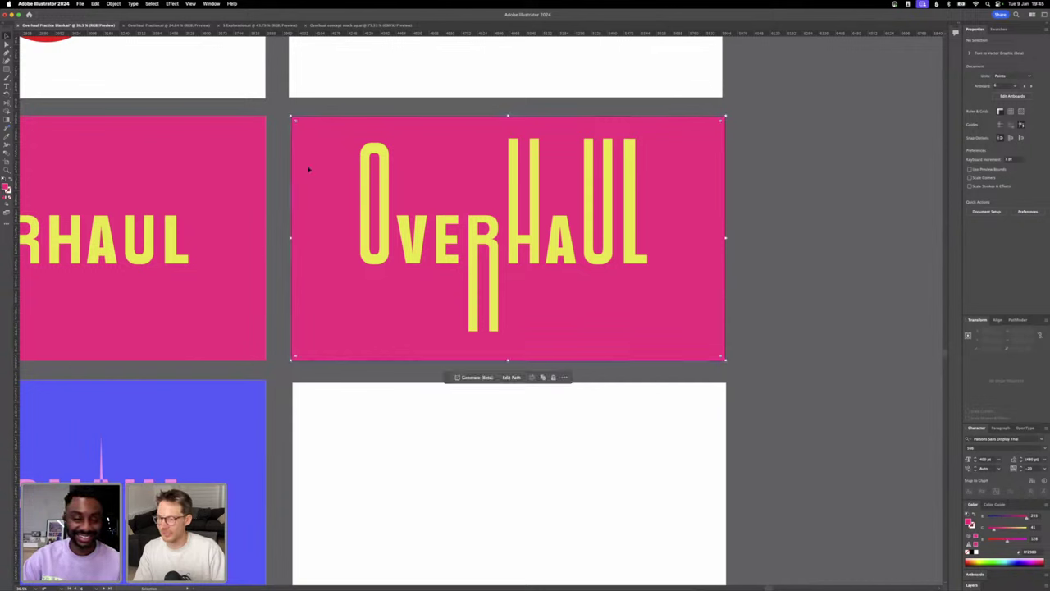
pyautogui.doubleClick(6, 188)
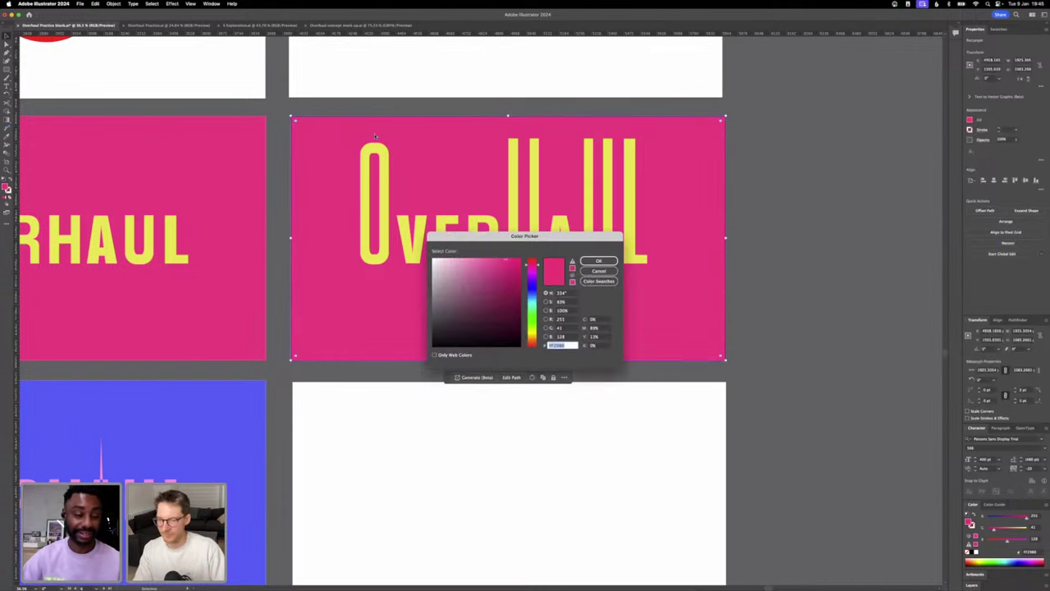
pyautogui.write('000000')
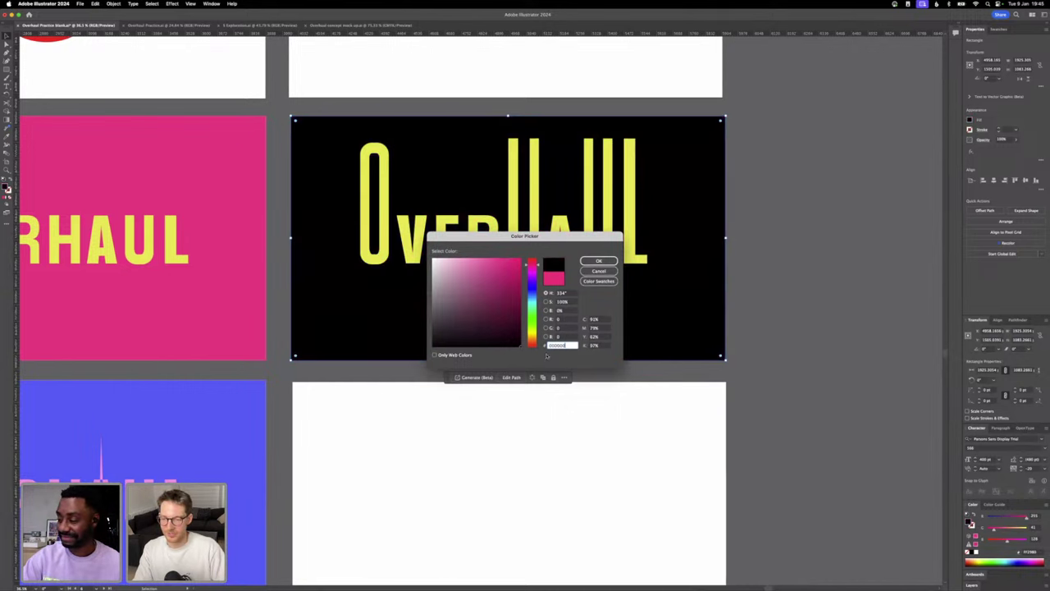
pyautogui.click(598, 261)
# - Recolour the stretched OVERHAUL wordmark from yellow to a pale sky blue fill
pyautogui.click(513, 229)
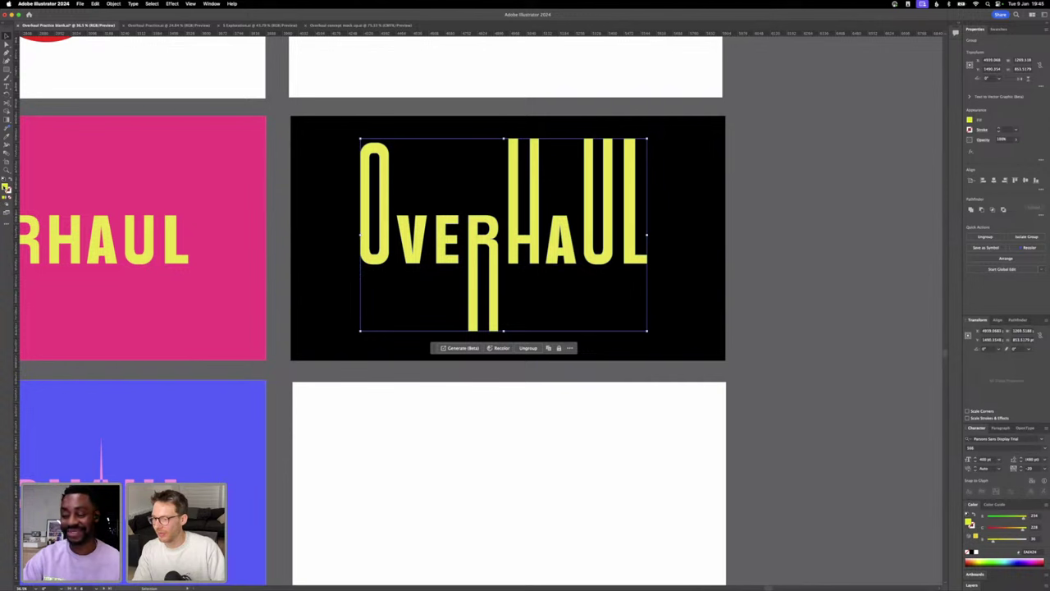
pyautogui.doubleClick(7, 187)
pyautogui.moveTo(539, 280); pyautogui.dragTo(537, 297)
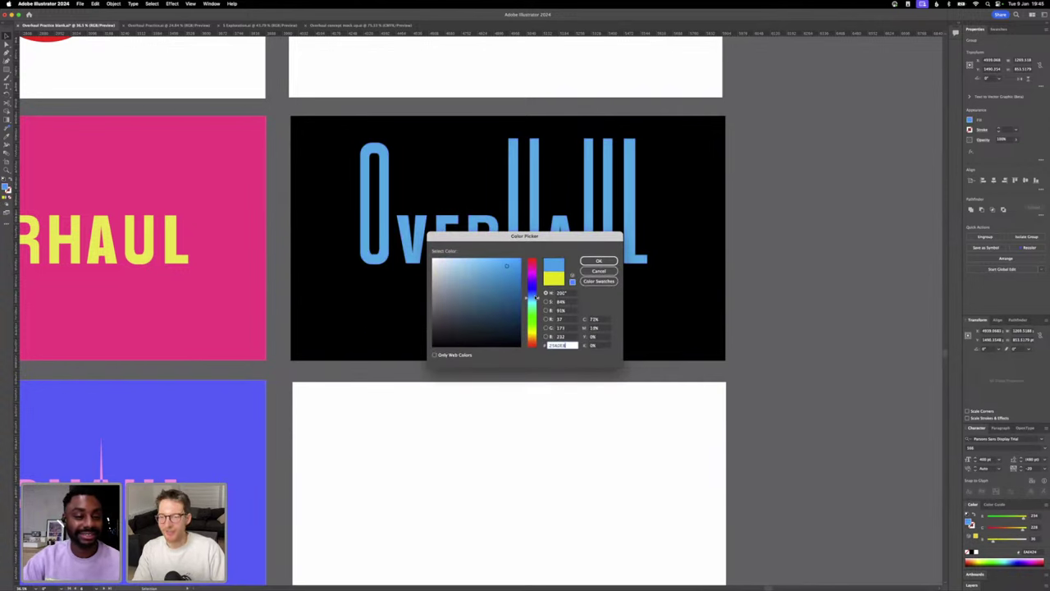
pyautogui.moveTo(476, 261); pyautogui.dragTo(461, 259)
pyautogui.press('Return')
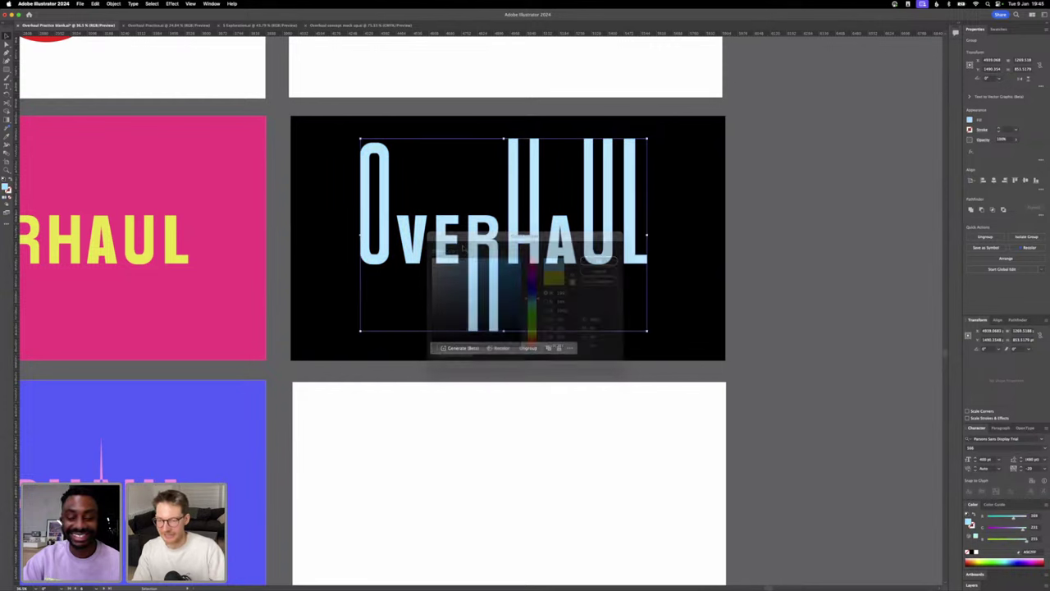
# - Fill the background rectangle behind the pale blue wordmark with a light mint green
pyautogui.click(339, 307)
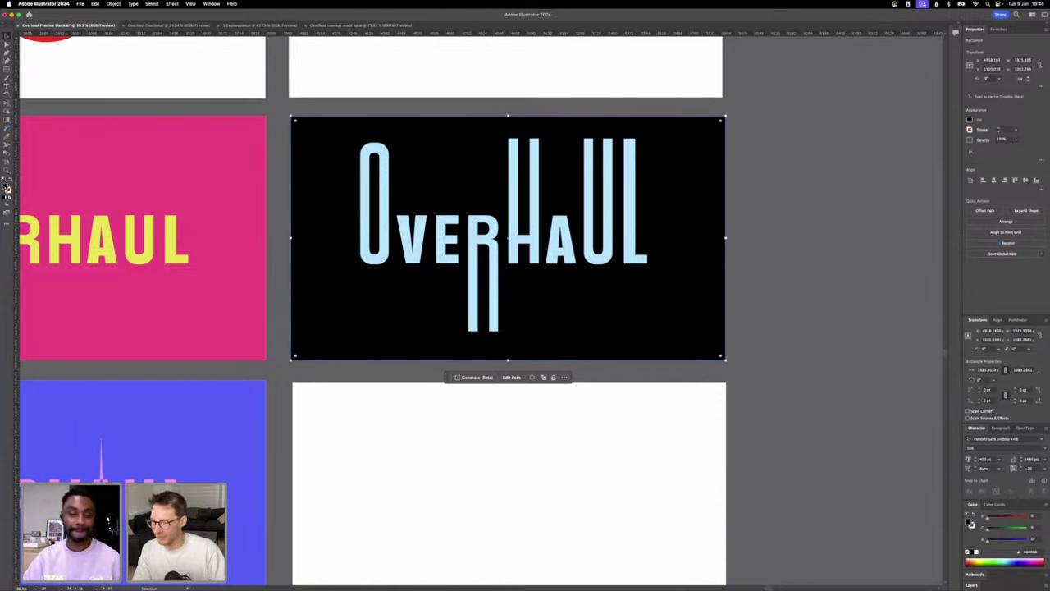
pyautogui.doubleClick(7, 188)
pyautogui.moveTo(532, 331)
pyautogui.mouseDown()
pyautogui.moveTo(531, 312)
pyautogui.moveTo(477, 259)
pyautogui.mouseUp()
pyautogui.press('Return')
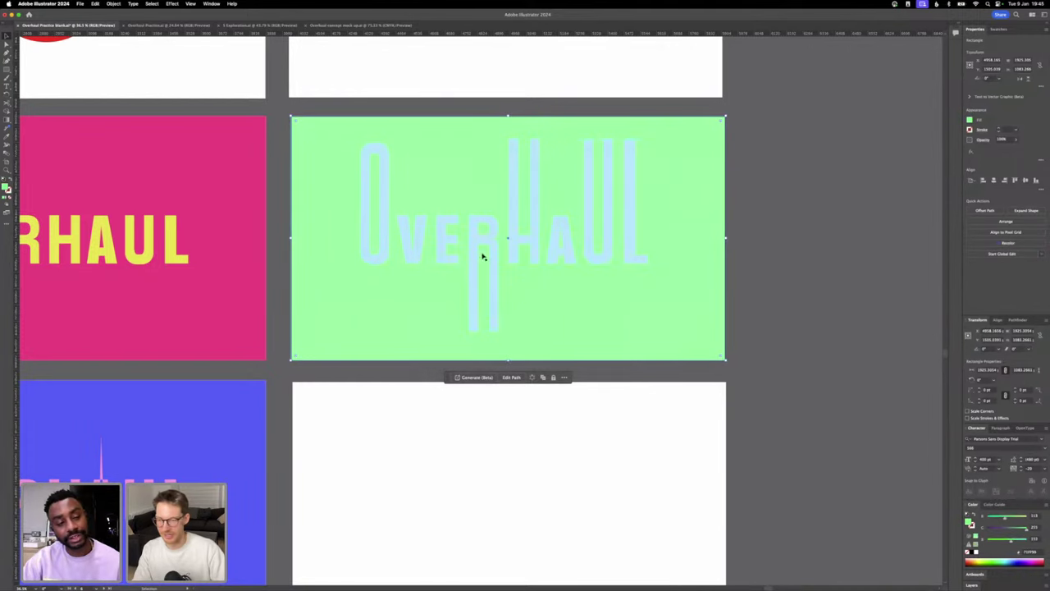
# - Try a vivid violet fill, RGB 105, 80, 255, on the stretched wordmark against the mint green background
pyautogui.click(369, 254)
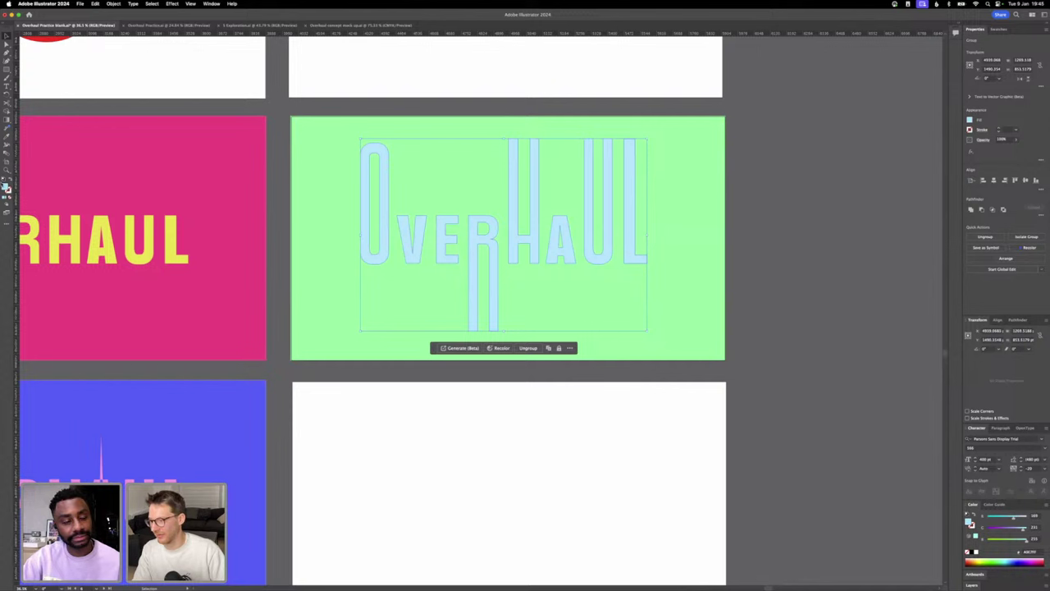
pyautogui.doubleClick(6, 188)
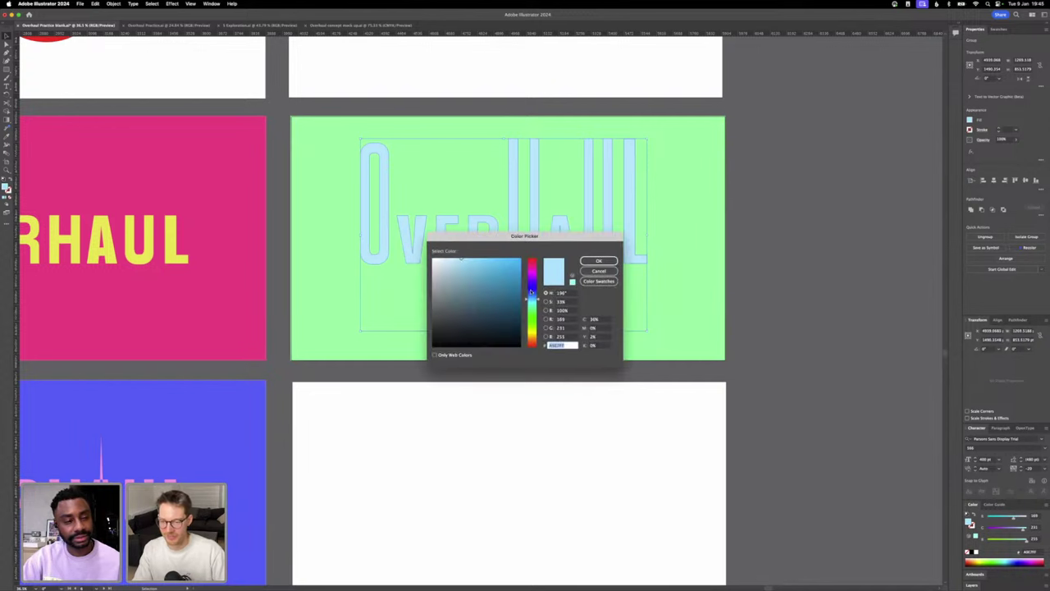
pyautogui.click(531, 283)
pyautogui.click(506, 259)
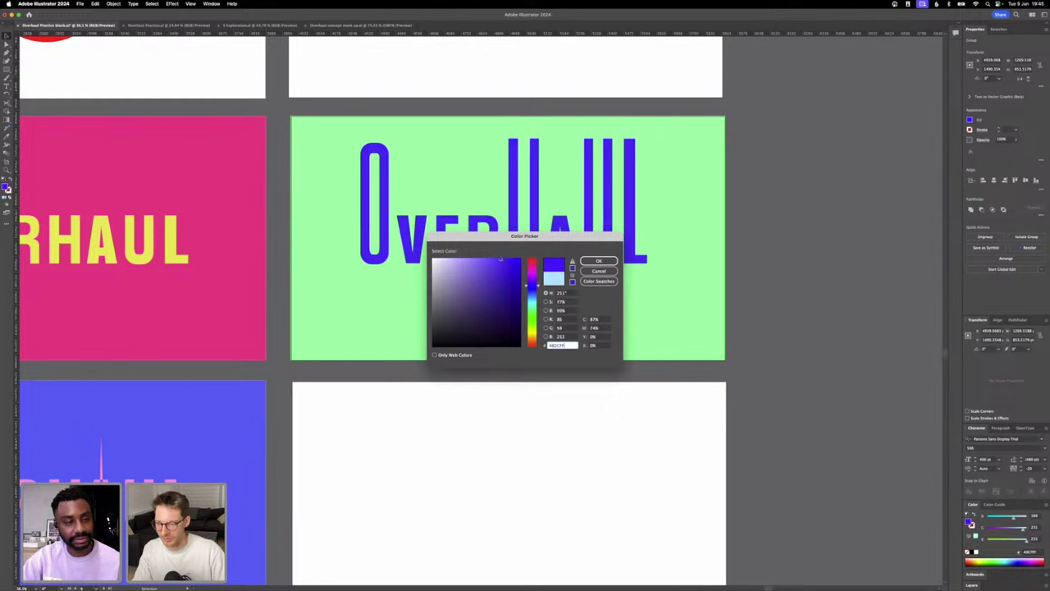
pyautogui.moveTo(502, 259); pyautogui.dragTo(493, 260)
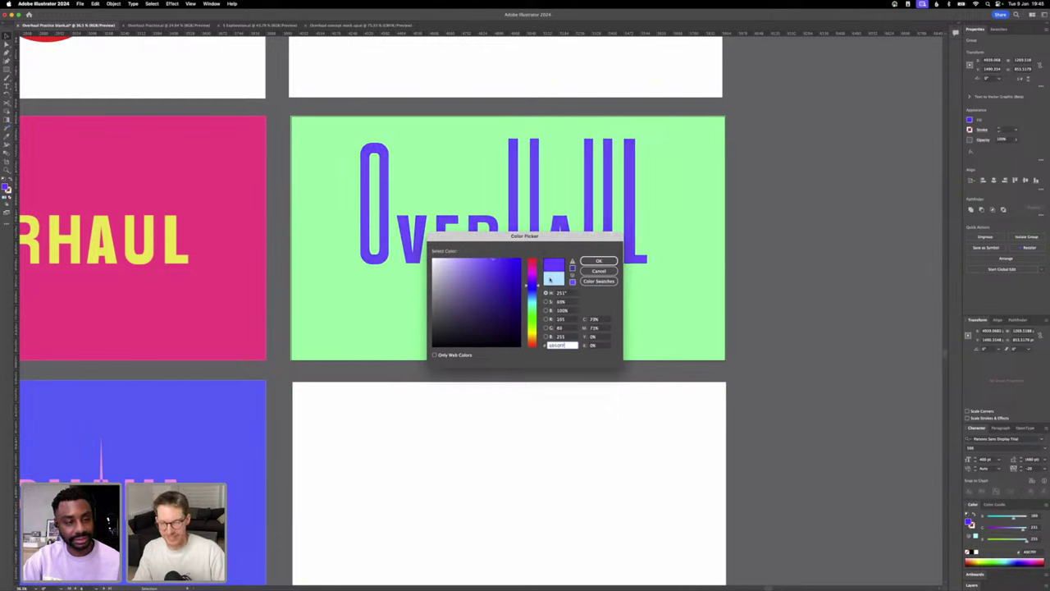
pyautogui.moveTo(524, 238); pyautogui.dragTo(515, 376)
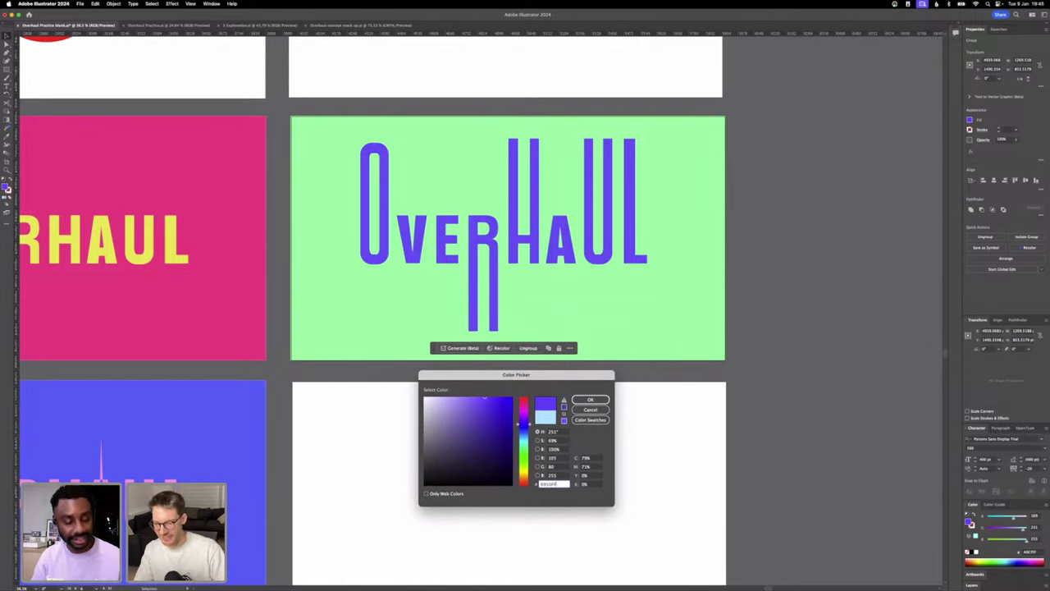
# - Try a bright yellow fill on the wordmark, discard the colour change, and compare the black background with the green one
pyautogui.moveTo(520, 425)
pyautogui.mouseDown()
pyautogui.moveTo(520, 479)
pyautogui.moveTo(522, 470)
pyautogui.mouseUp()
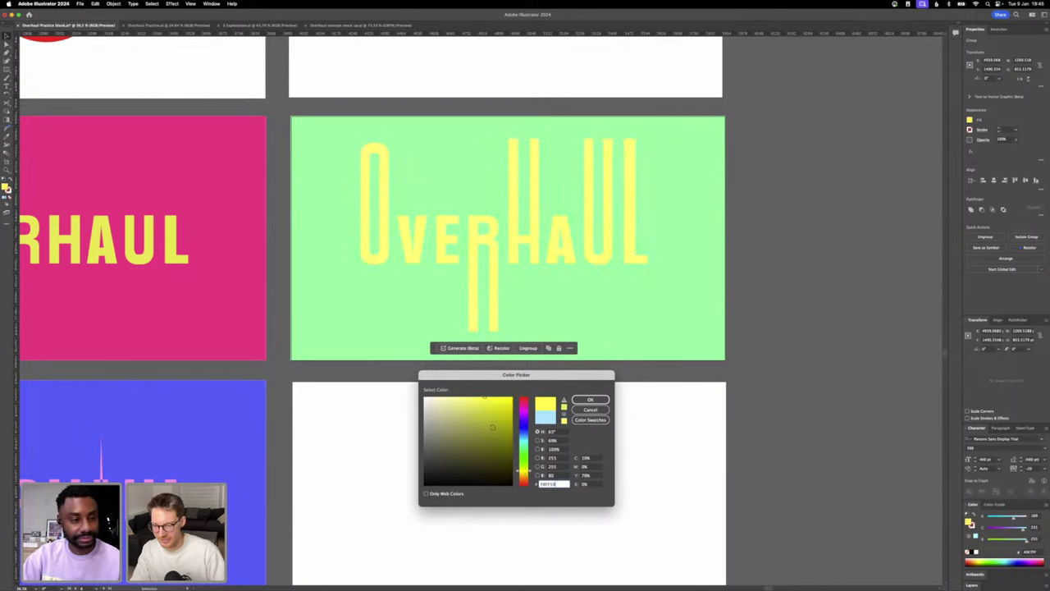
pyautogui.moveTo(495, 425); pyautogui.dragTo(531, 342)
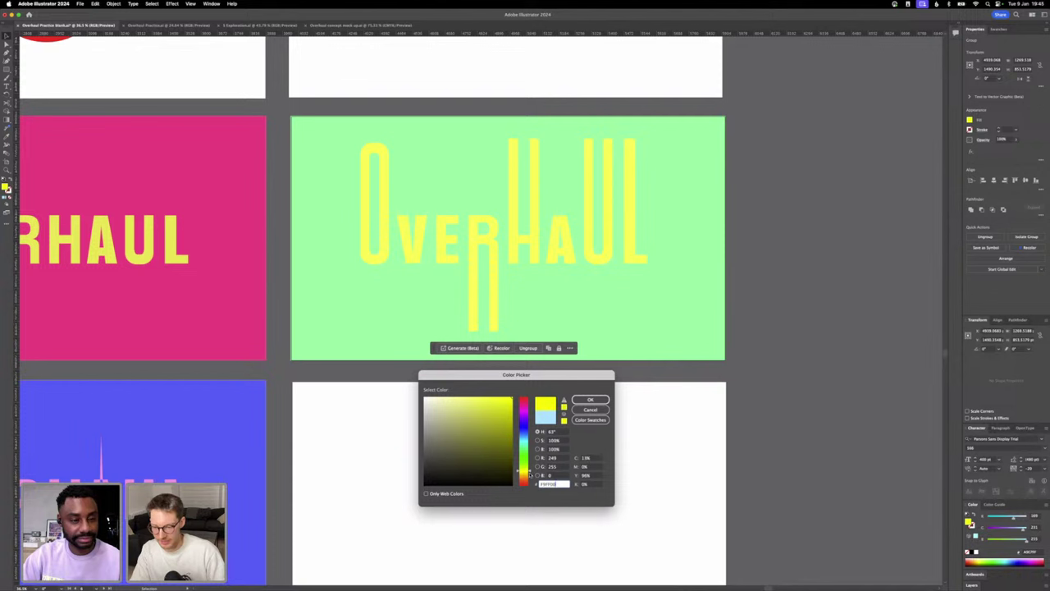
pyautogui.moveTo(525, 472); pyautogui.dragTo(530, 470)
pyautogui.moveTo(490, 402); pyautogui.dragTo(510, 400)
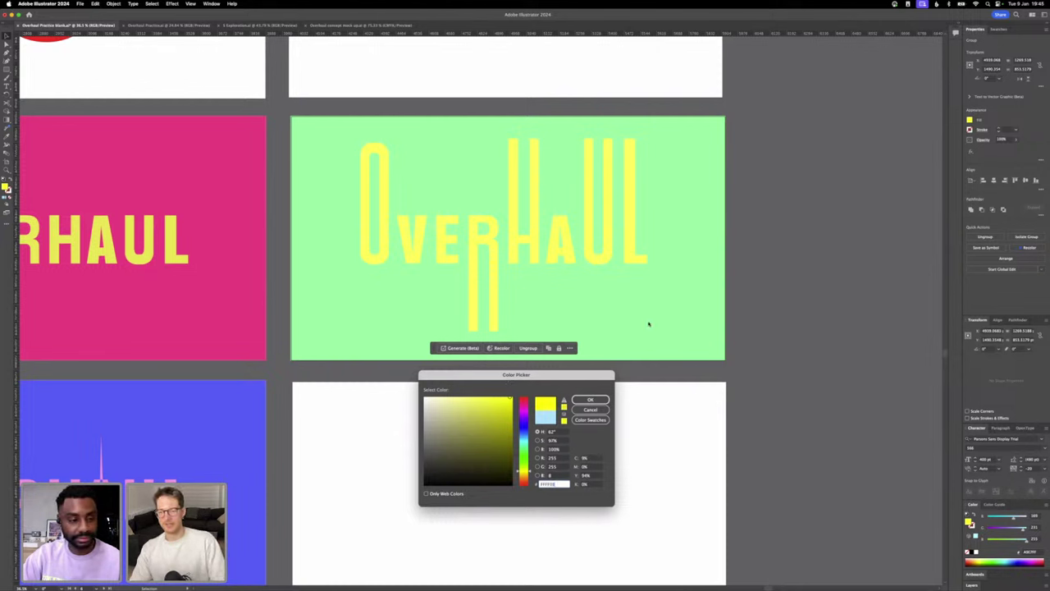
pyautogui.click(604, 410)
pyautogui.press('super+z')
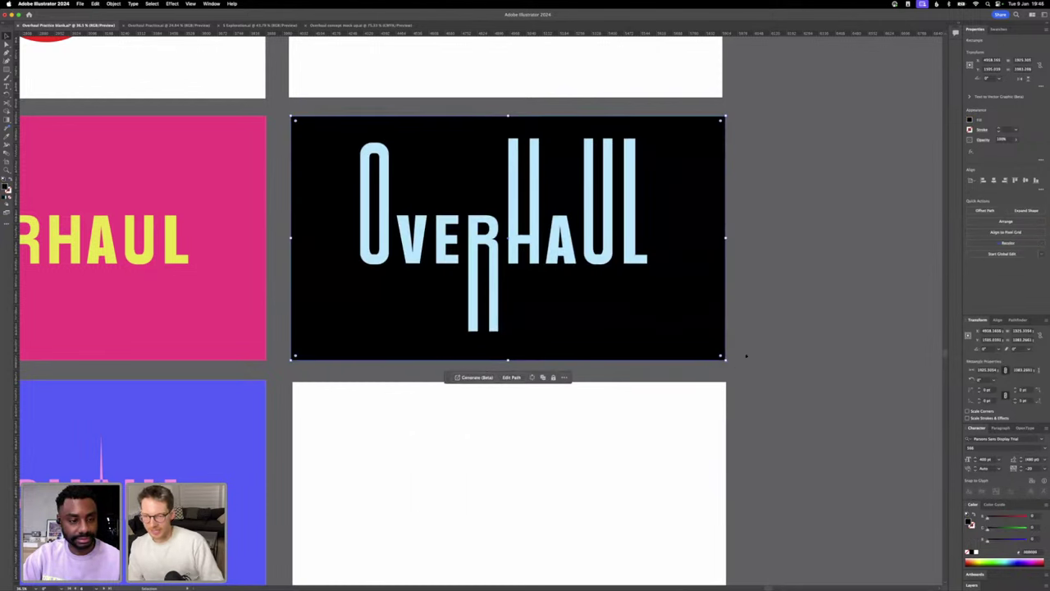
pyautogui.press('super+z')
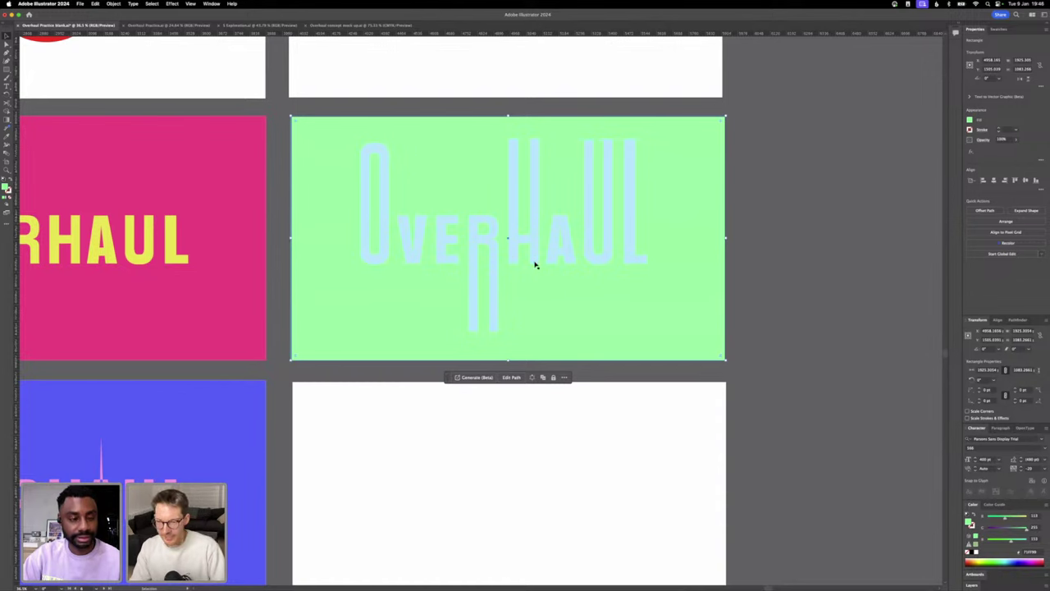
# - Recolour the stretched OVERHAUL wordmark on the mint green artboard with a vivid blue fill, RGB 0, 67, 255
pyautogui.click(487, 264)
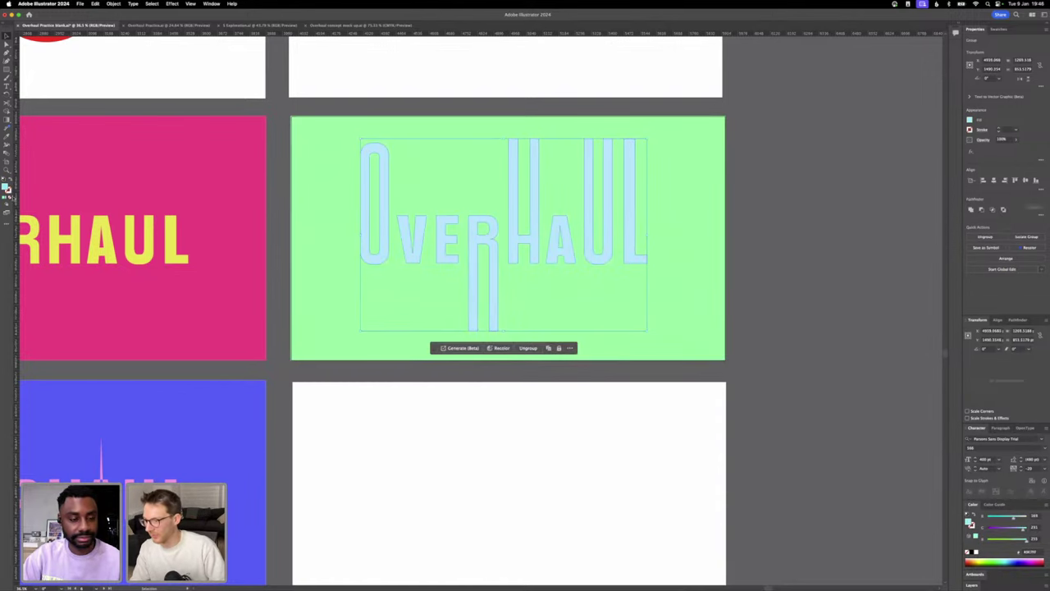
pyautogui.doubleClick(6, 188)
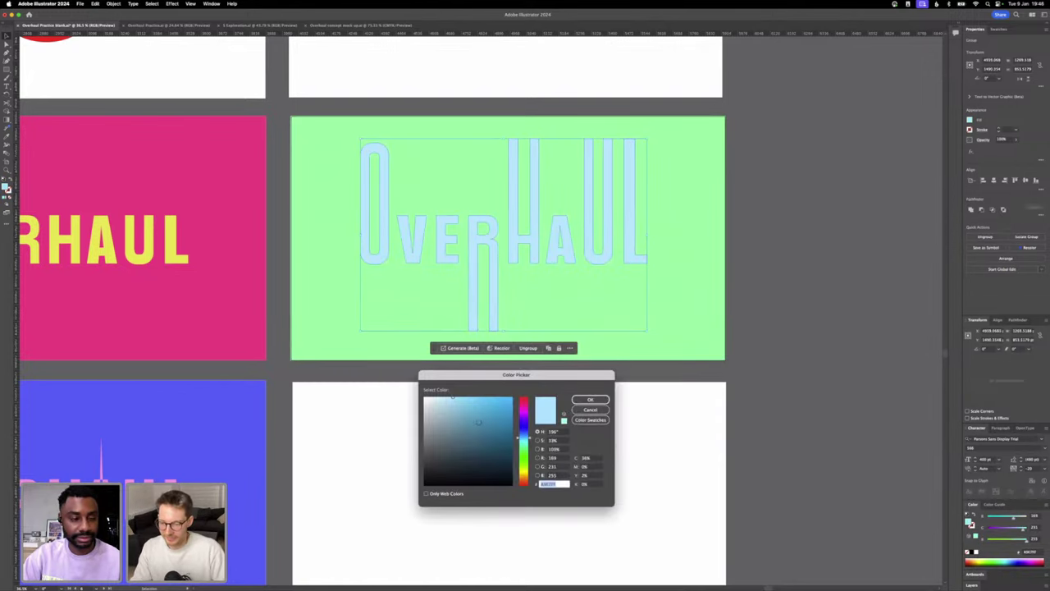
pyautogui.click(502, 422)
pyautogui.click(526, 427)
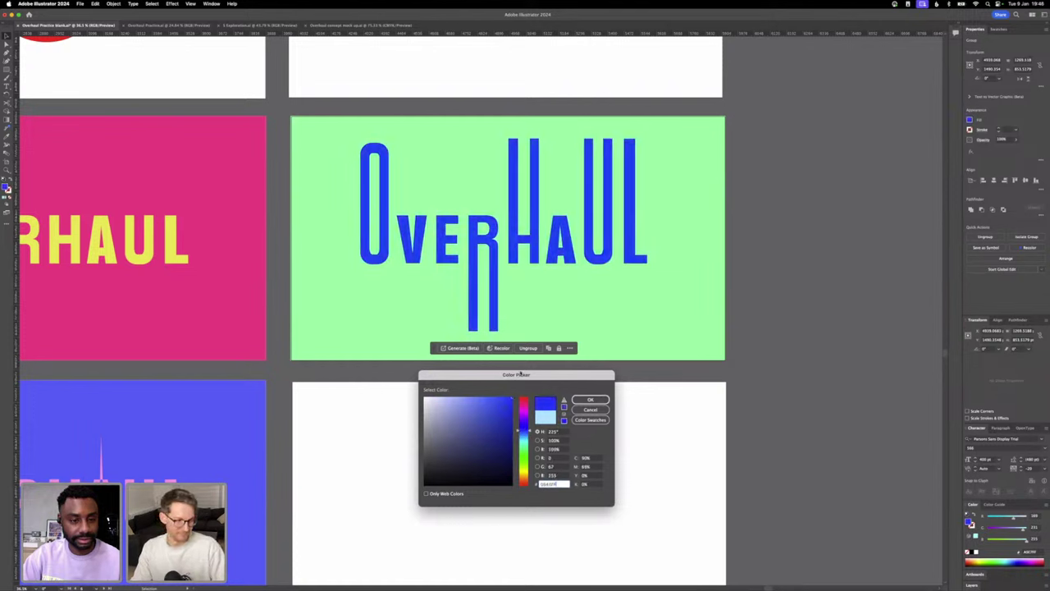
pyautogui.click(589, 400)
pyautogui.click(610, 404)
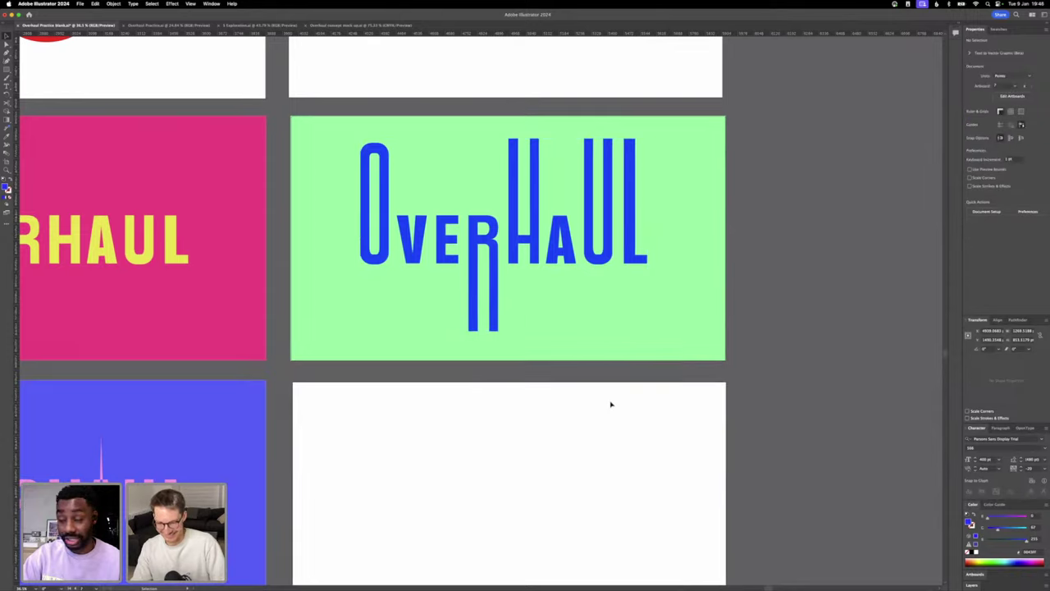
# - Place a copy of the yellow OVERHAUL wordmark from the pink artboard on the empty white artboard below the green one
pyautogui.press('super+minus')
pyautogui.scroll(-5, 612, 404)
pyautogui.hscroll(-3, 612, 404)
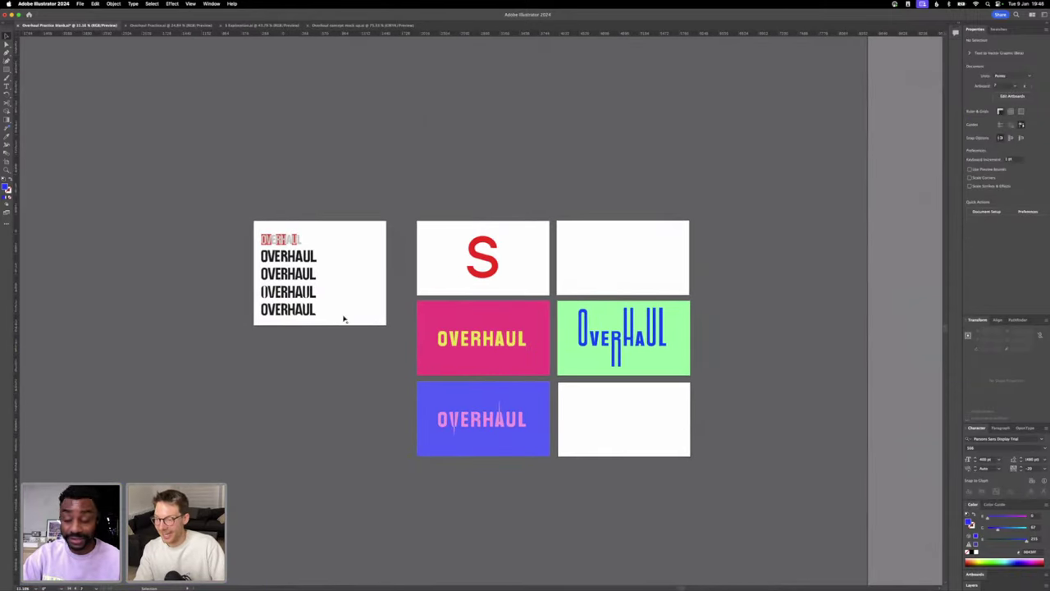
pyautogui.click(280, 274)
pyautogui.scroll(2, 302, 284)
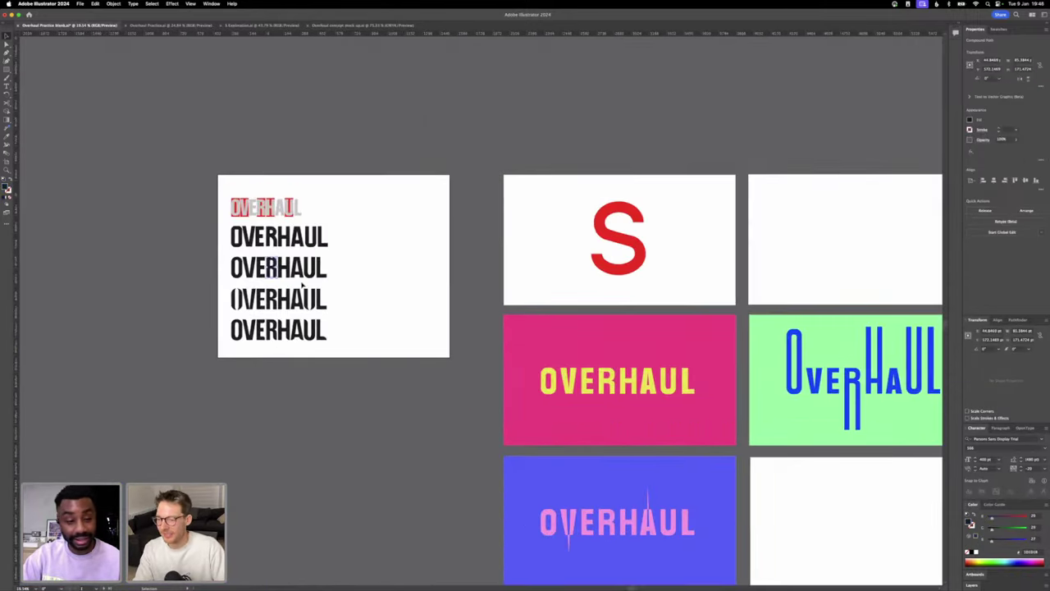
pyautogui.hscroll(5, 666, 402)
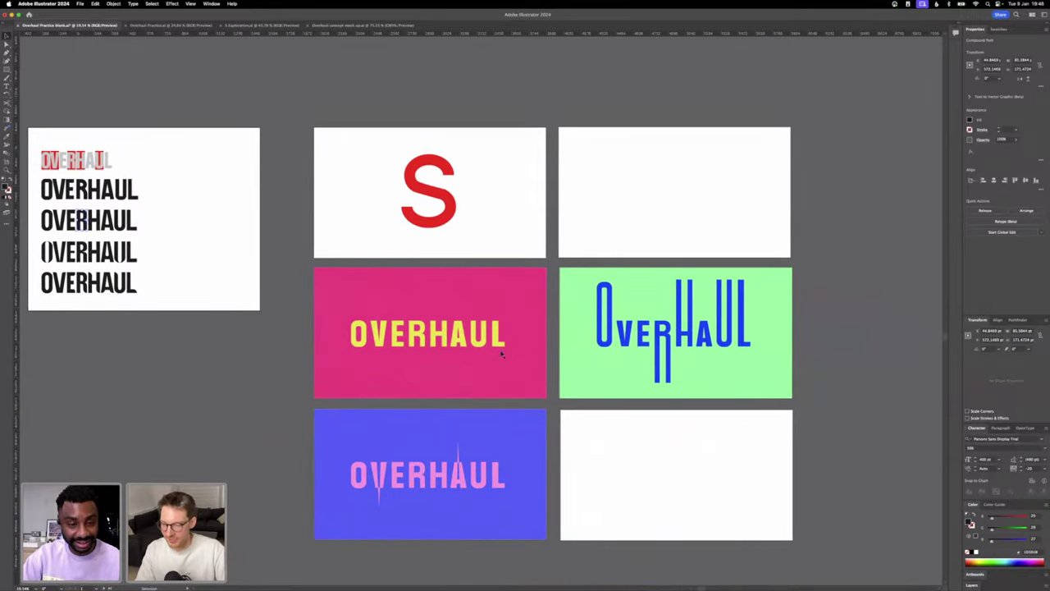
pyautogui.click(426, 338)
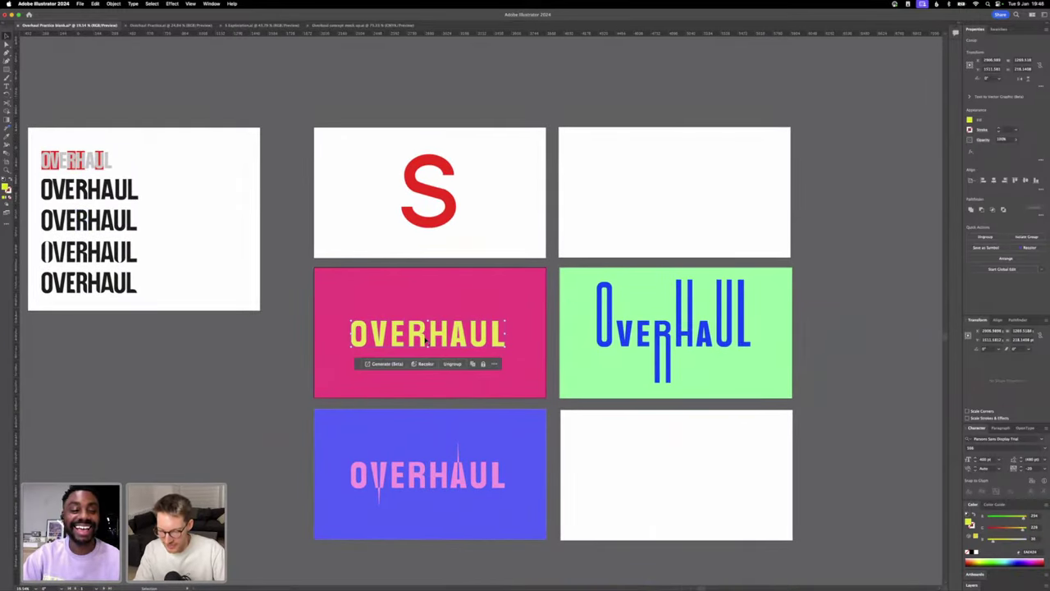
pyautogui.moveTo(425, 338); pyautogui.dragTo(675, 478)
pyautogui.scroll(5, 675, 478)
pyautogui.hscroll(2, 675, 478)
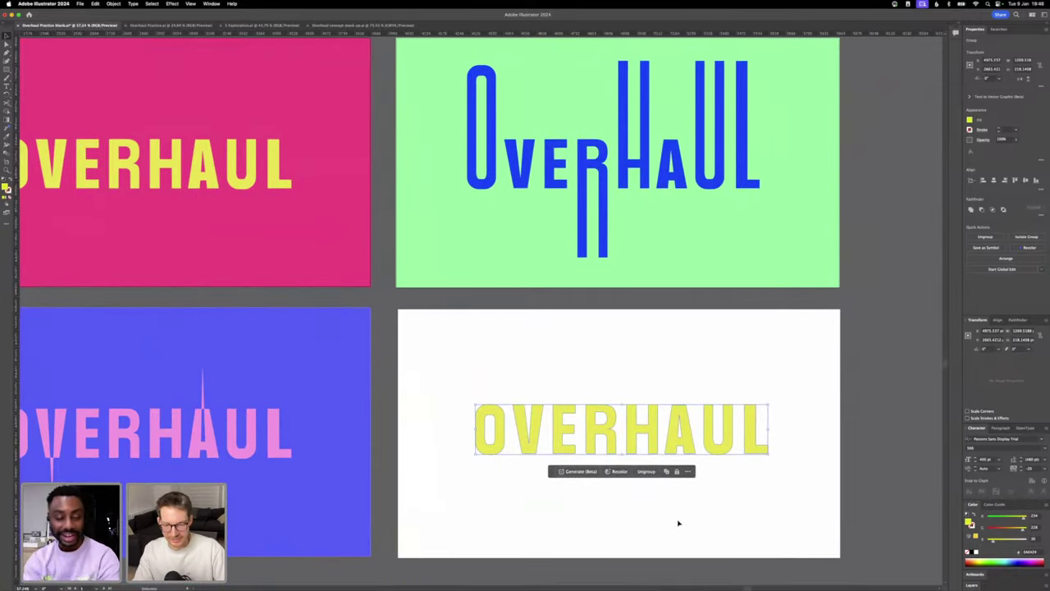
pyautogui.click(679, 522)
# - Ungroup the copied wordmark and shift its O and V together towards the E to tighten the letter spacing
pyautogui.click(526, 438)
pyautogui.press('a')
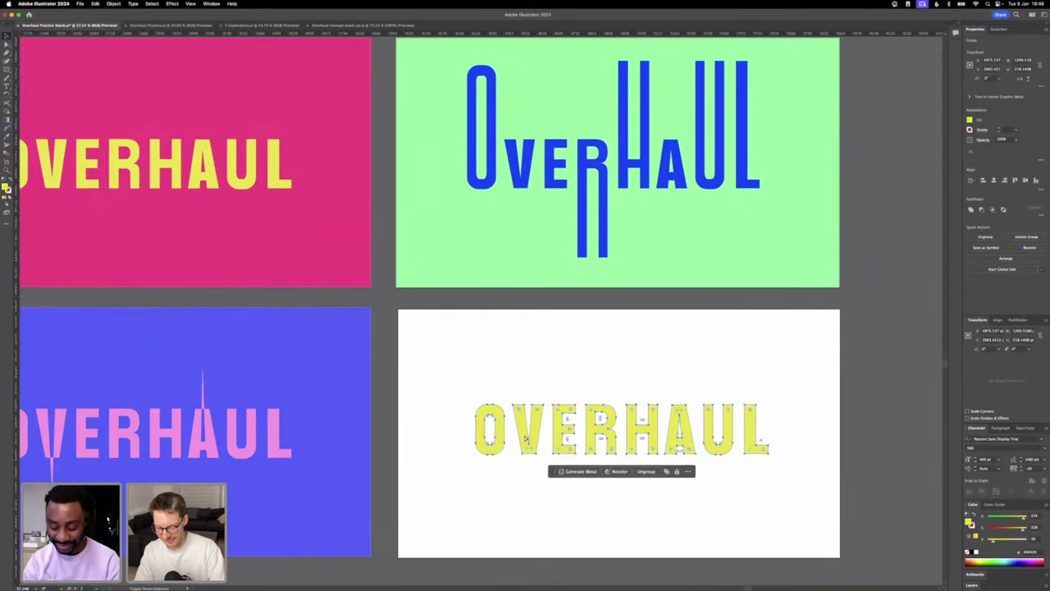
pyautogui.click(534, 479)
pyautogui.scroll(5, 533, 479)
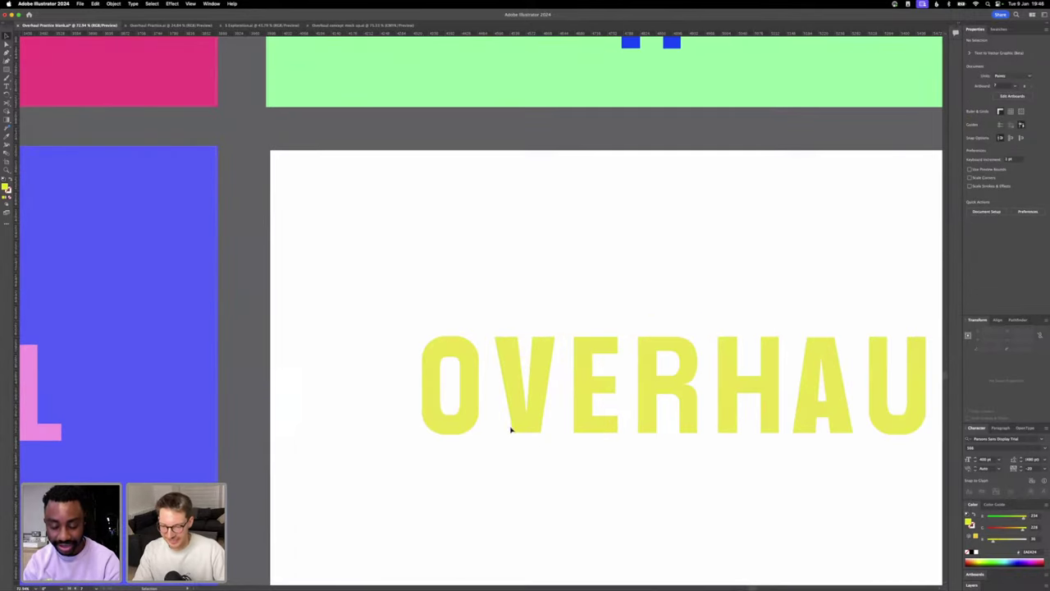
pyautogui.moveTo(470, 398); pyautogui.dragTo(484, 394)
pyautogui.keyDown('shift'); pyautogui.click(515, 390); pyautogui.keyUp('shift')
pyautogui.hotkey('shift', 'Right')
pyautogui.hotkey('shift', 'Right')
pyautogui.hotkey('shift', 'Right')
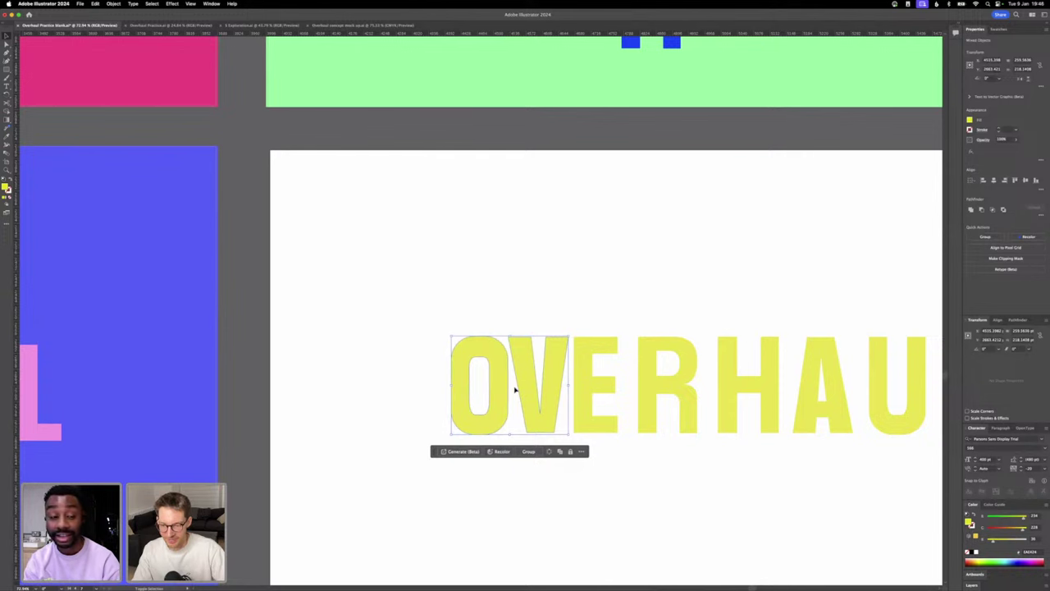
pyautogui.press('Right')
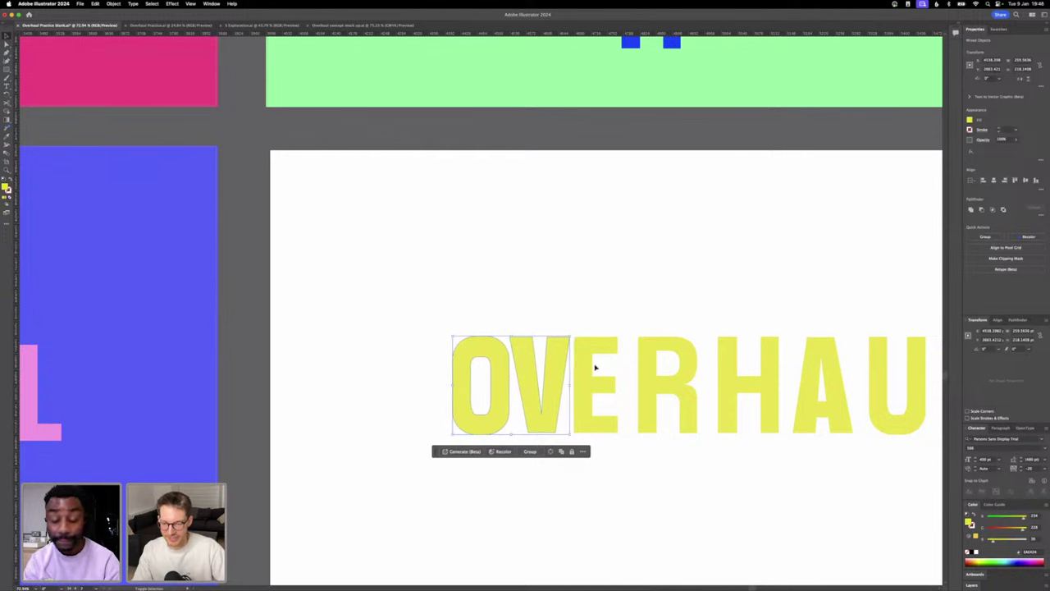
# - Nudge the O, V and E together towards the R until only a narrow gap remains
pyautogui.keyDown('shift'); pyautogui.click(590, 368); pyautogui.keyUp('shift')
pyautogui.press('Right')
pyautogui.press('Right')
pyautogui.press('Right')
pyautogui.press('Right')
pyautogui.press('Right')
pyautogui.press('Right')
pyautogui.press('Right')
pyautogui.press('Right')
pyautogui.press('Right')
pyautogui.press('Right')
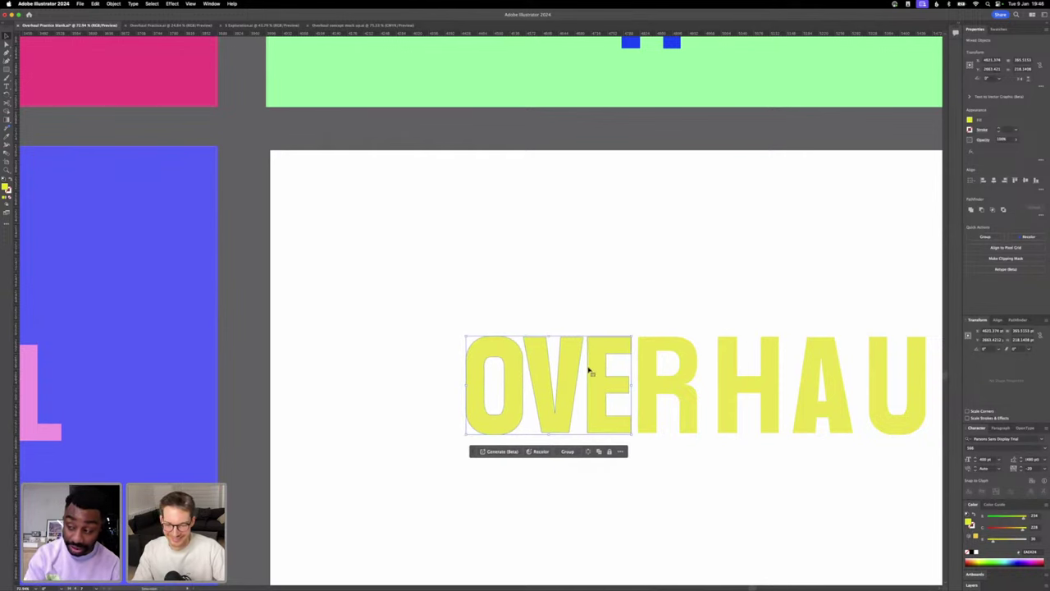
pyautogui.press('Right')
pyautogui.press('Right')
pyautogui.click(579, 312)
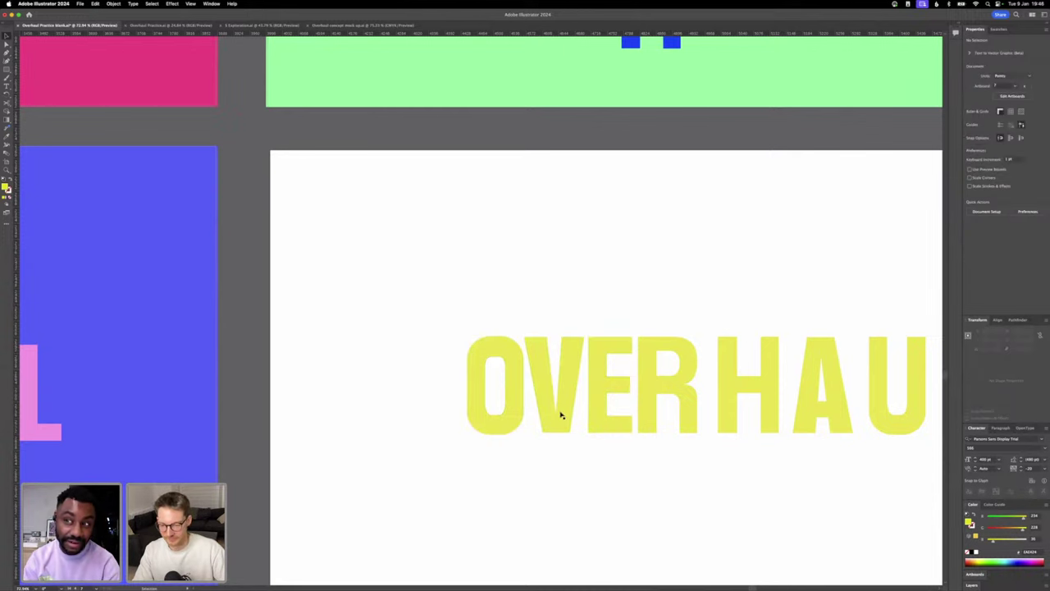
# - Raise the inner notch point of the V slightly and inspect the R's outline
pyautogui.press('a')
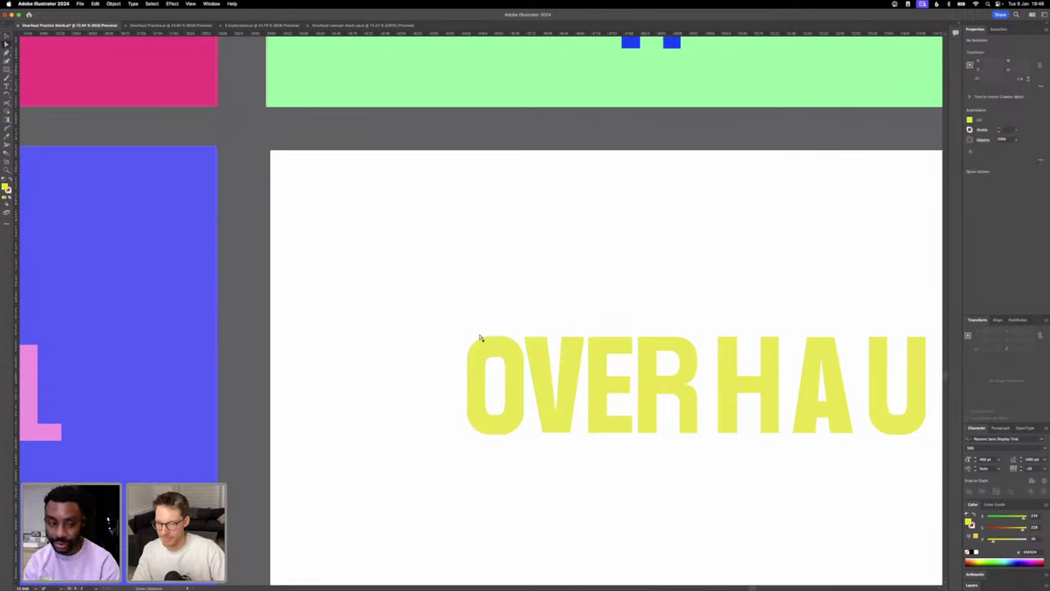
pyautogui.click(557, 415)
pyautogui.moveTo(558, 414); pyautogui.dragTo(557, 403)
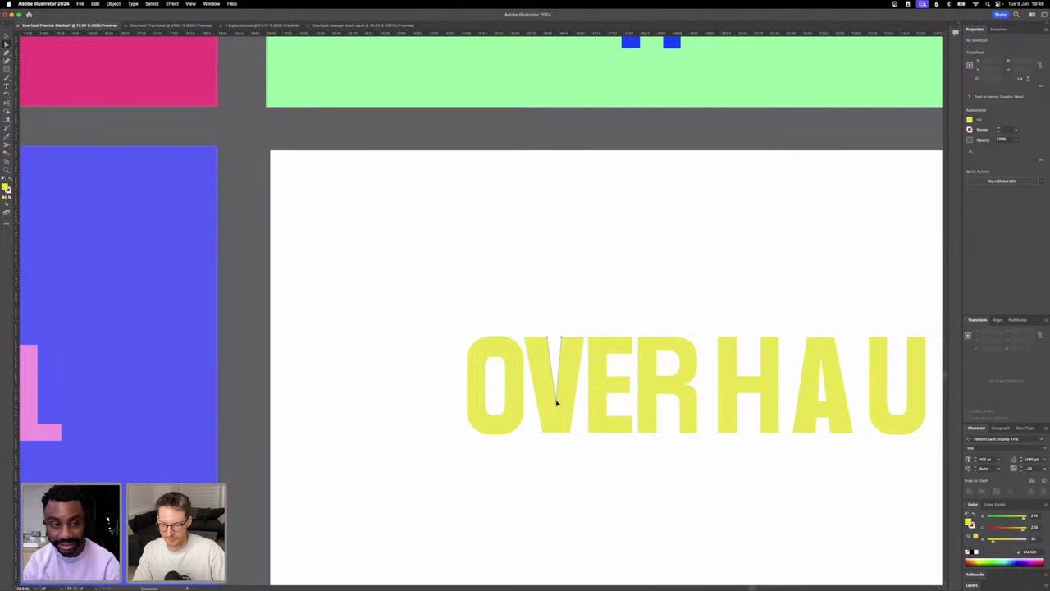
pyautogui.hscroll(5, 616, 483)
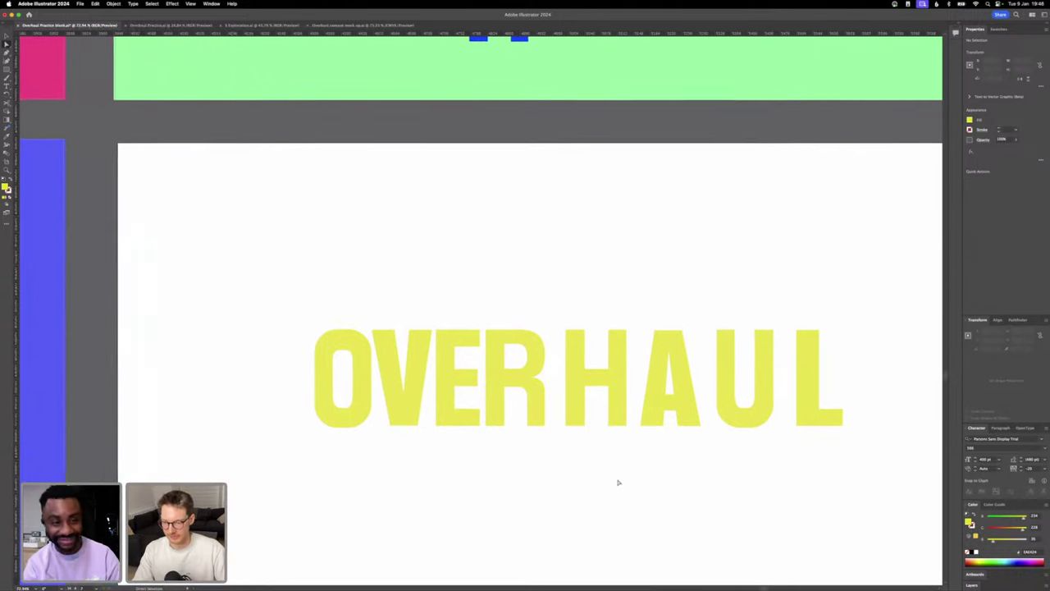
pyautogui.click(494, 391)
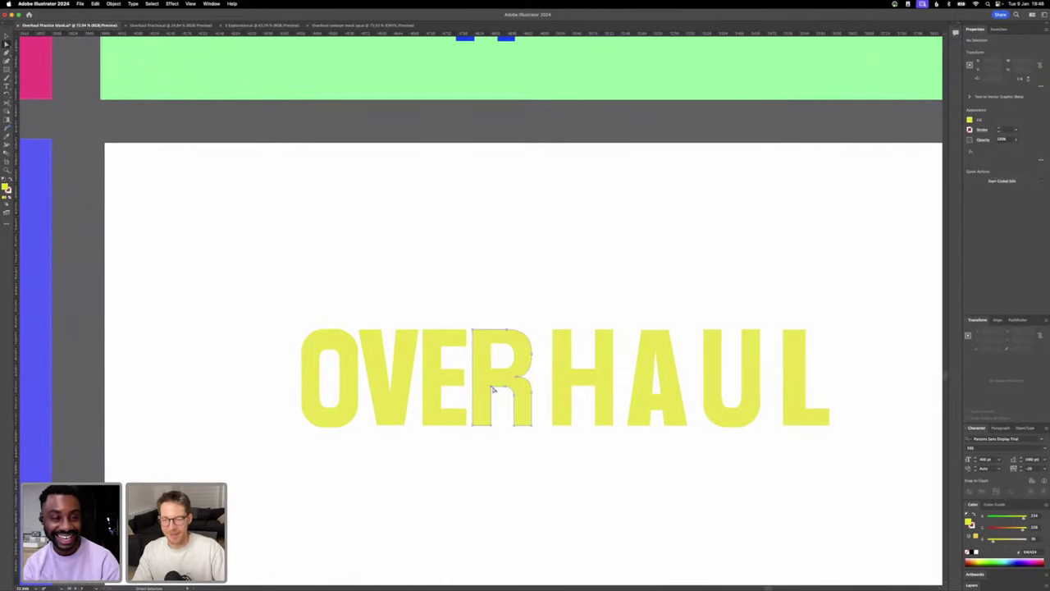
pyautogui.click(530, 467)
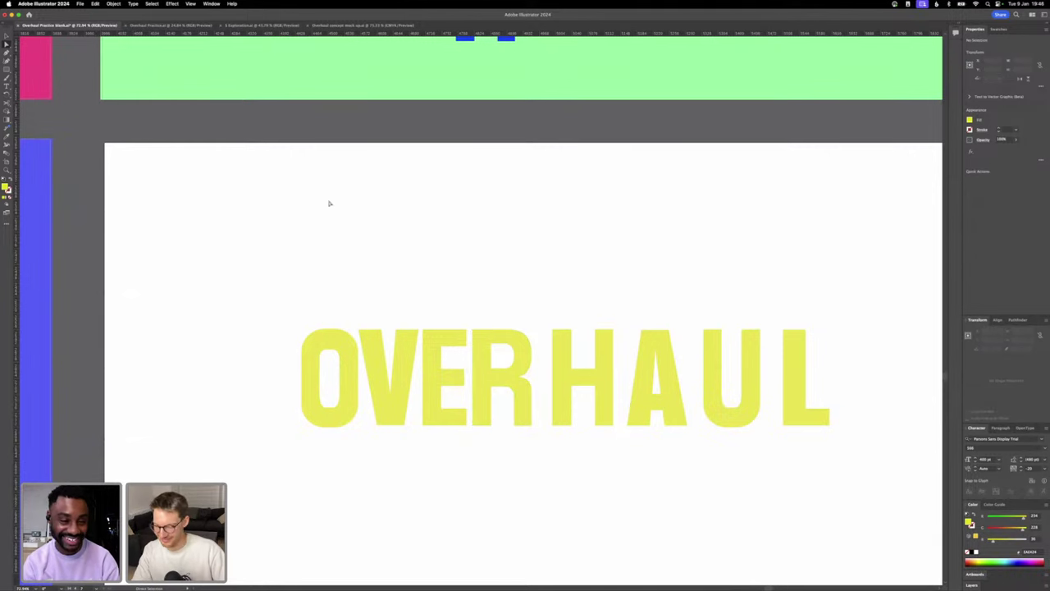
# - Shift the H close to the R and the A close to the H to match the tight spacing
pyautogui.press('v')
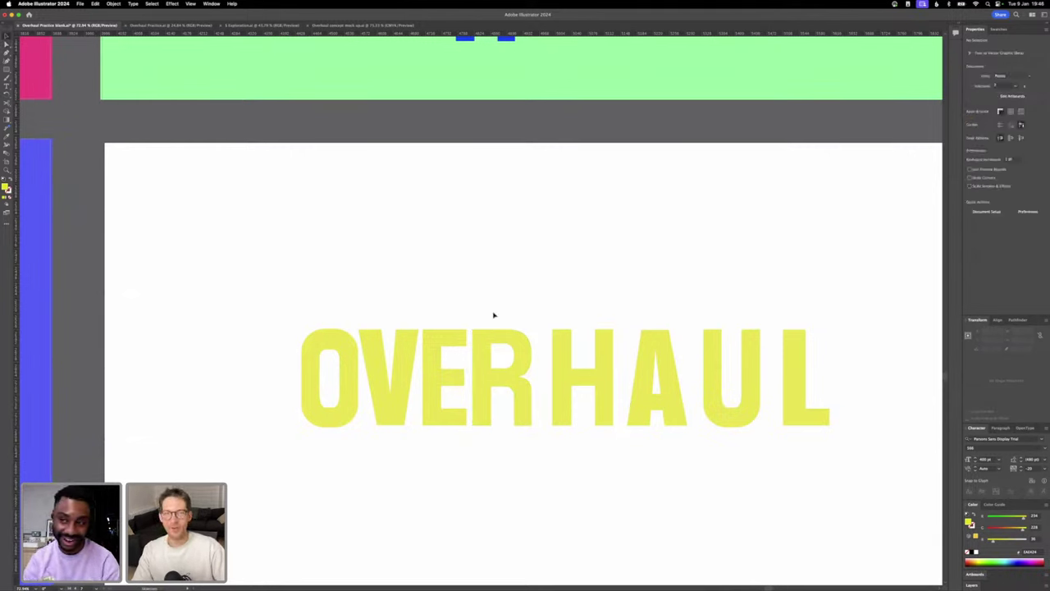
pyautogui.hotkey('shift', 'Left')
pyautogui.hotkey('shift', 'Left')
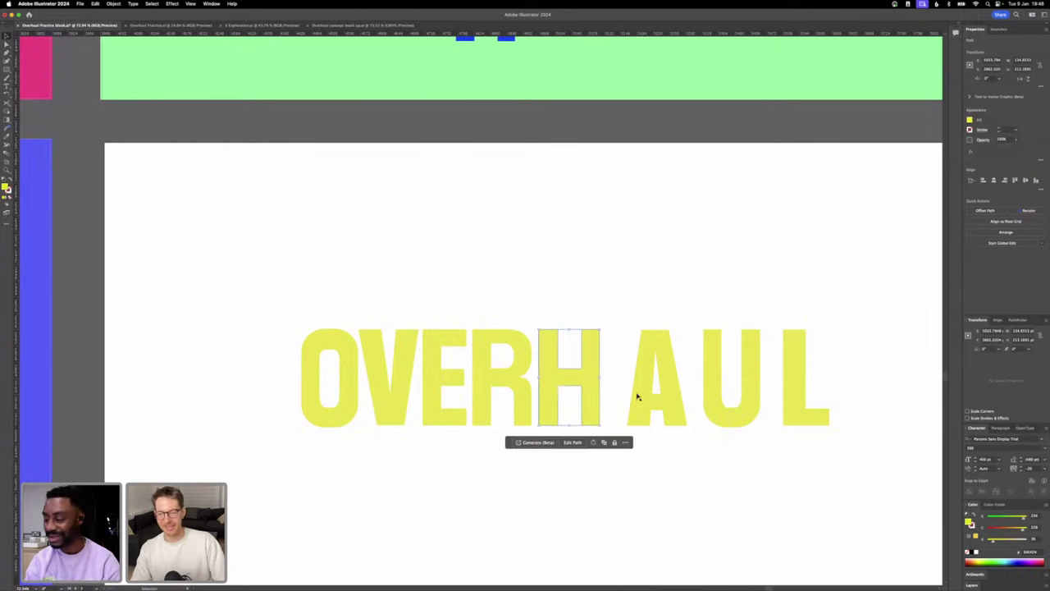
pyautogui.moveTo(653, 393); pyautogui.dragTo(630, 391)
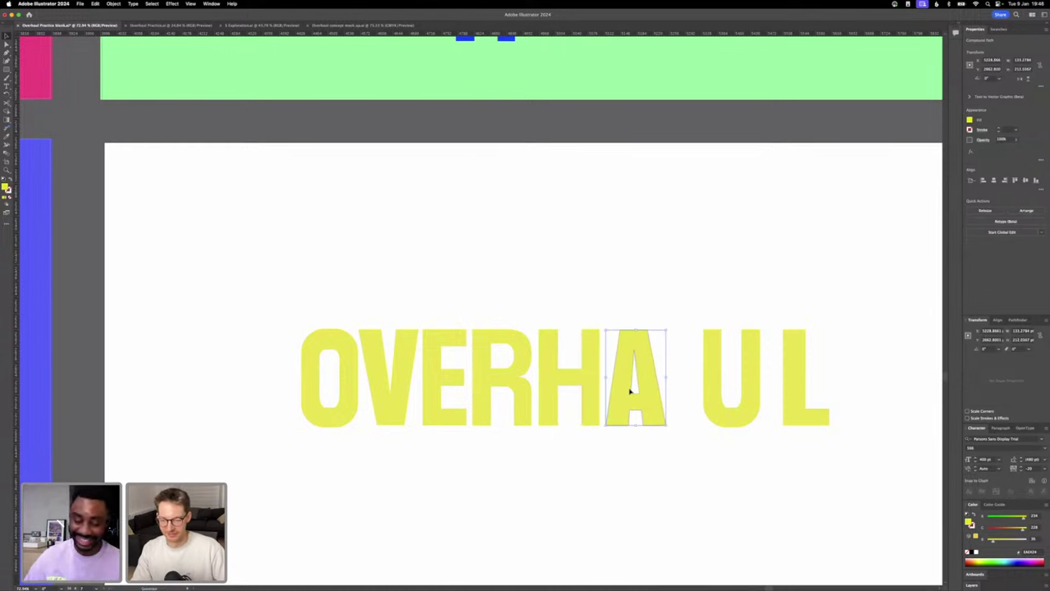
pyautogui.click(575, 292)
# - Move the U up against the A and the L up against the U with matching narrow gaps
pyautogui.click(7, 44)
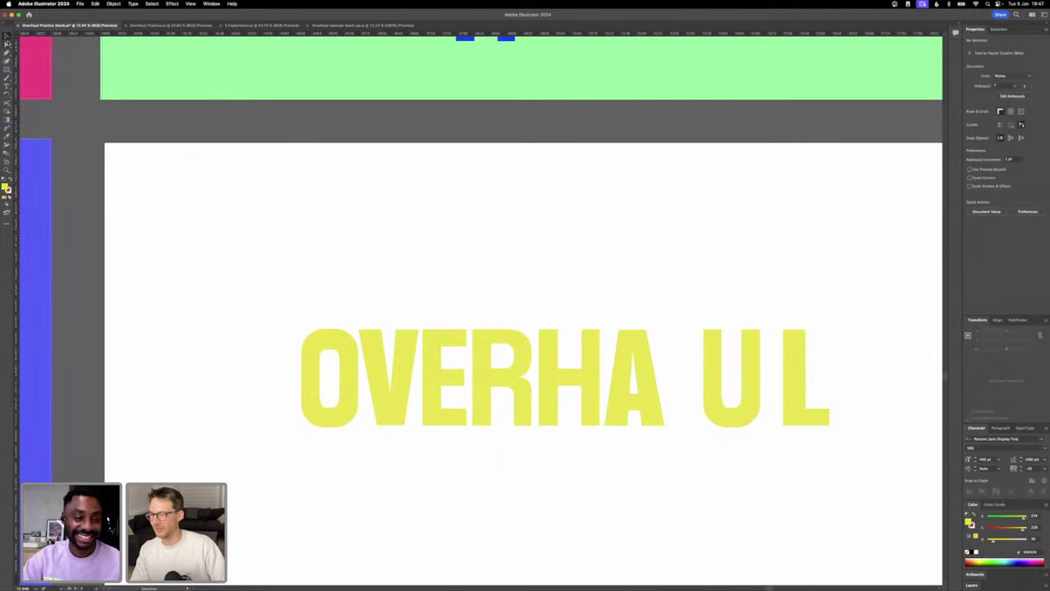
pyautogui.click(632, 351)
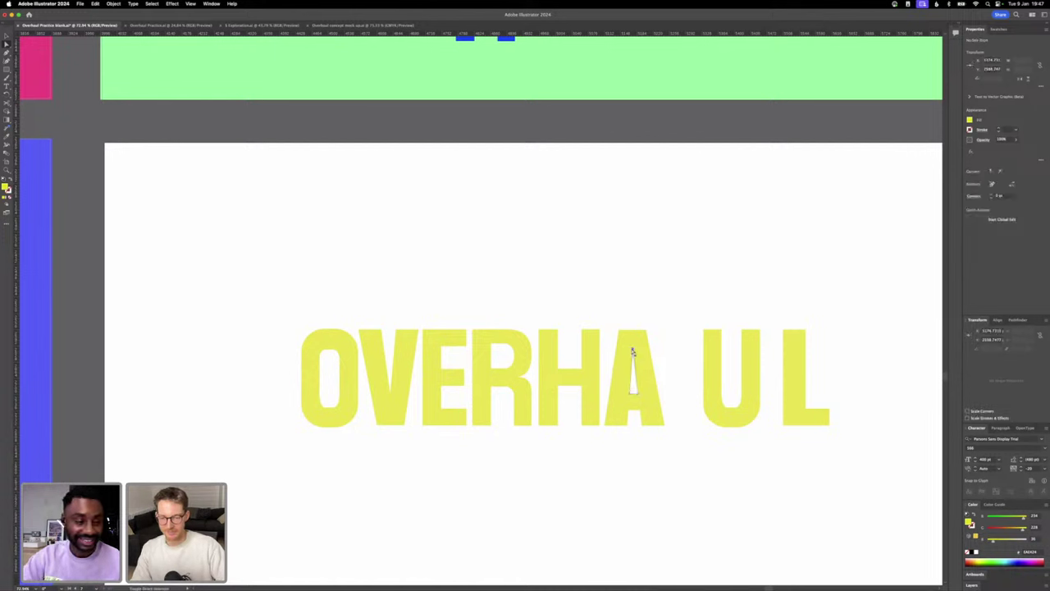
pyautogui.click(718, 347)
pyautogui.click(6, 36)
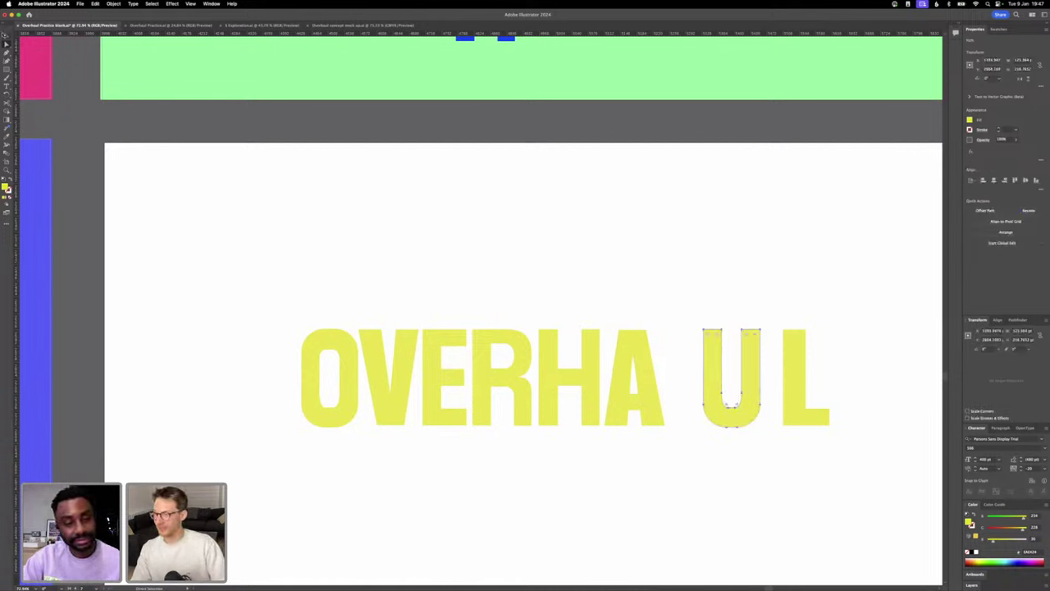
pyautogui.click(670, 325)
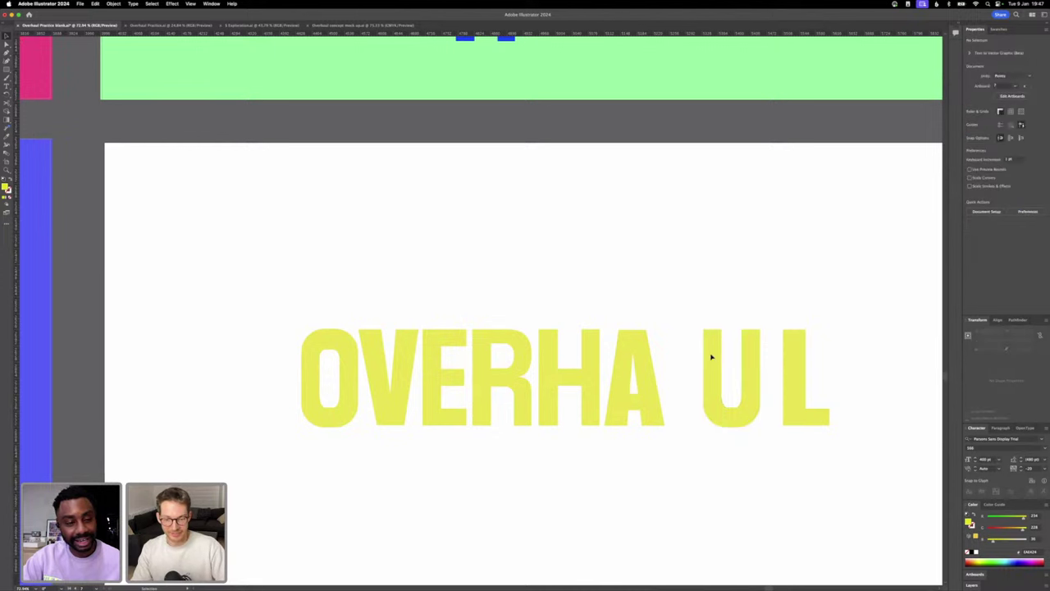
pyautogui.moveTo(710, 356); pyautogui.dragTo(673, 359)
pyautogui.click(769, 382)
pyautogui.moveTo(792, 382); pyautogui.dragTo(742, 389)
pyautogui.press('Right')
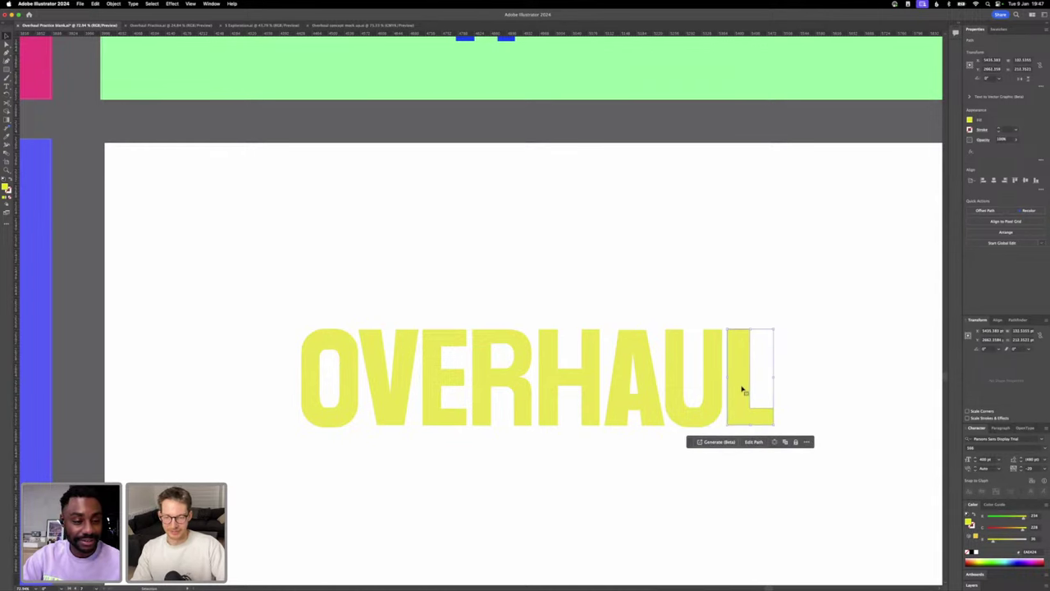
pyautogui.click(757, 398)
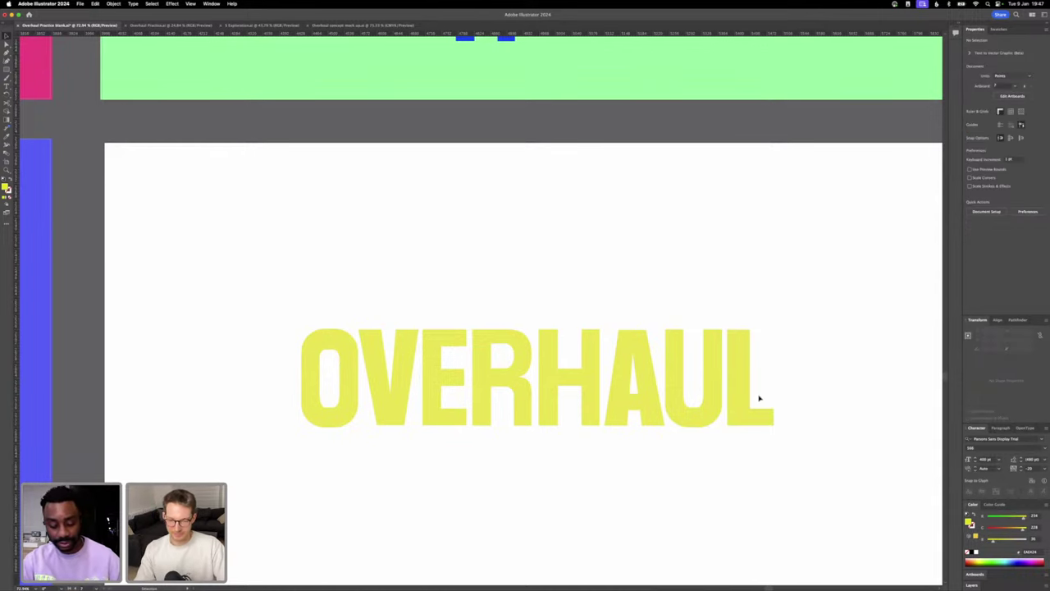
# - Draw a yellow square full stop about 38 pt wide just after the L, aligned with the wordmark's baseline
pyautogui.press('super+minus')
pyautogui.hscroll(1, 759, 398)
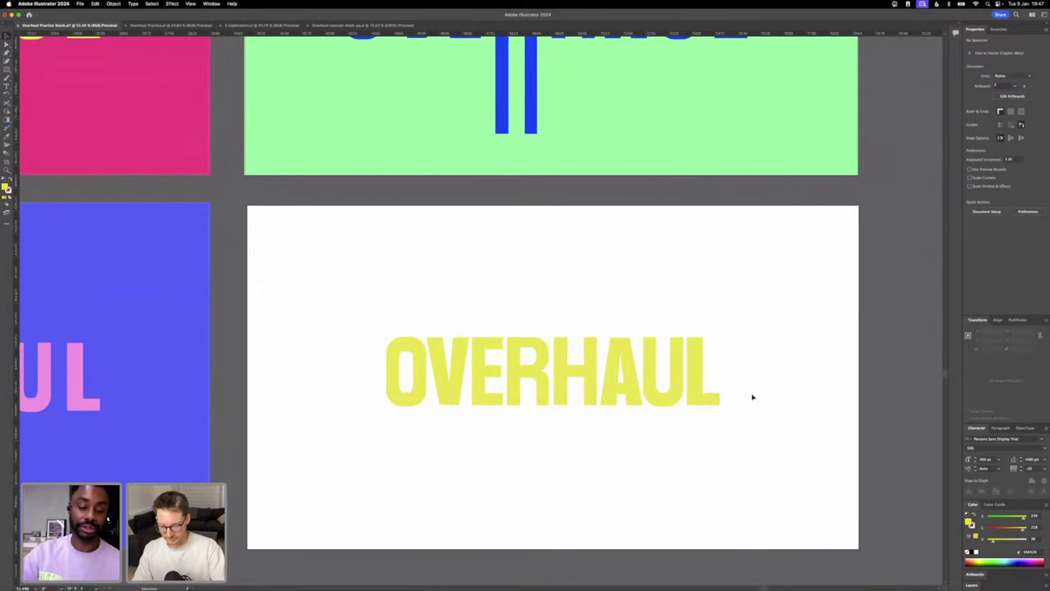
pyautogui.press('r')
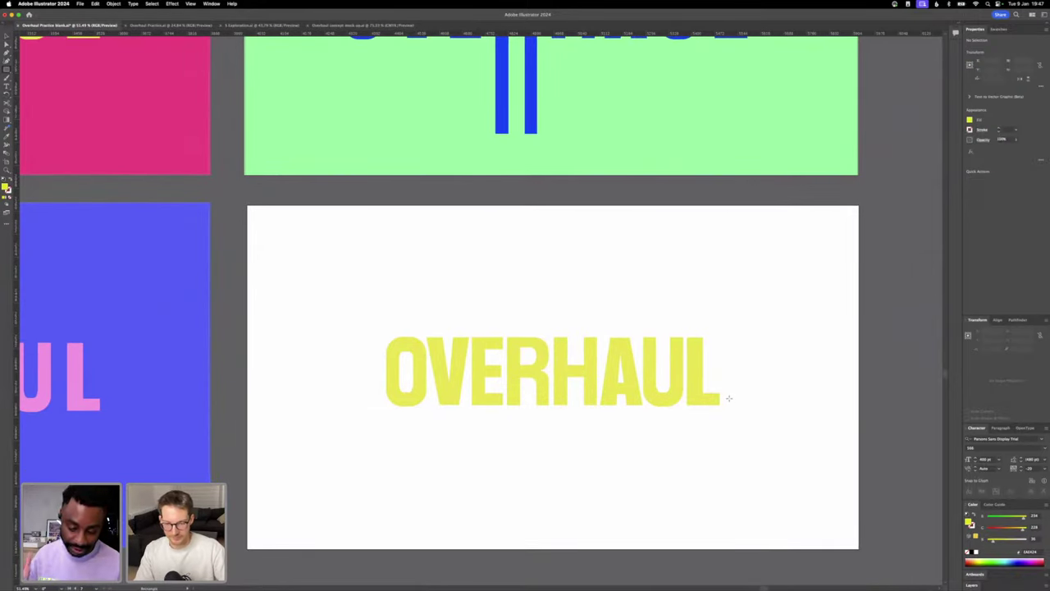
pyautogui.scroll(3, 727, 398)
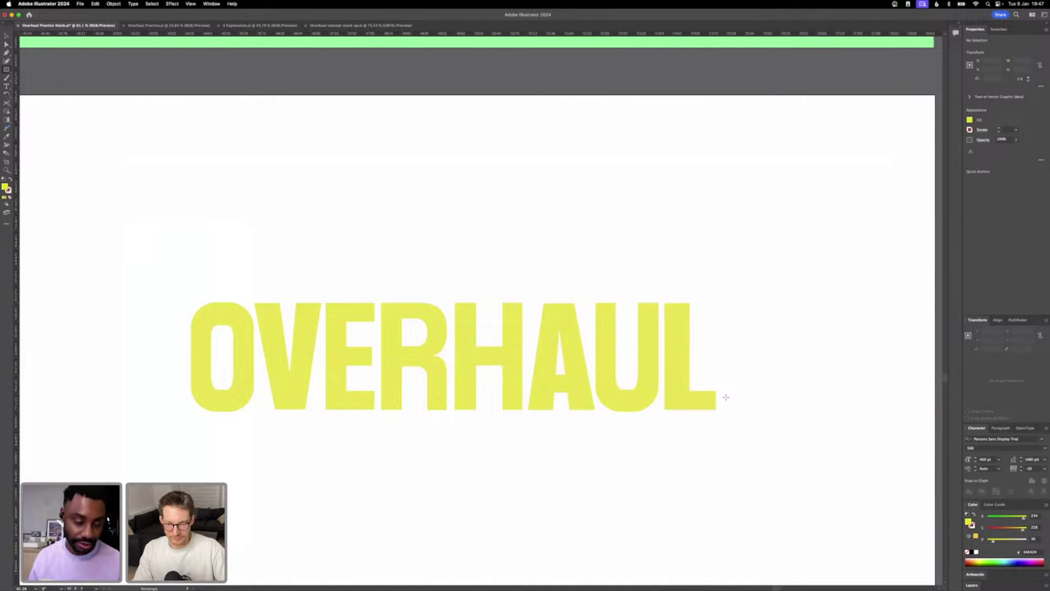
pyautogui.moveTo(719, 390); pyautogui.dragTo(740, 407)
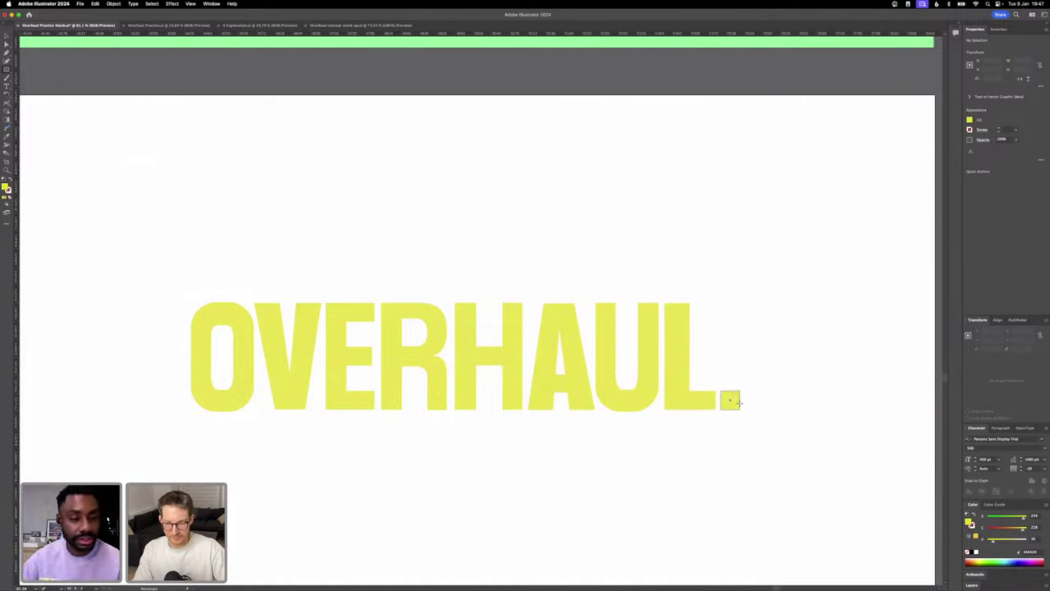
pyautogui.click(730, 400)
pyautogui.scroll(-4, 730, 400)
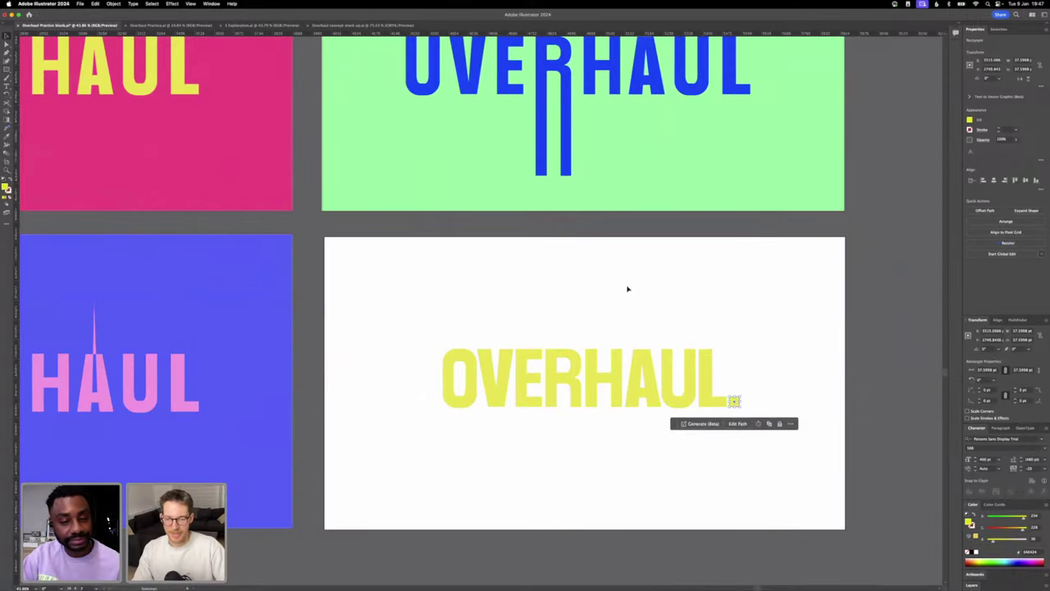
pyautogui.click(737, 364)
pyautogui.click(734, 399)
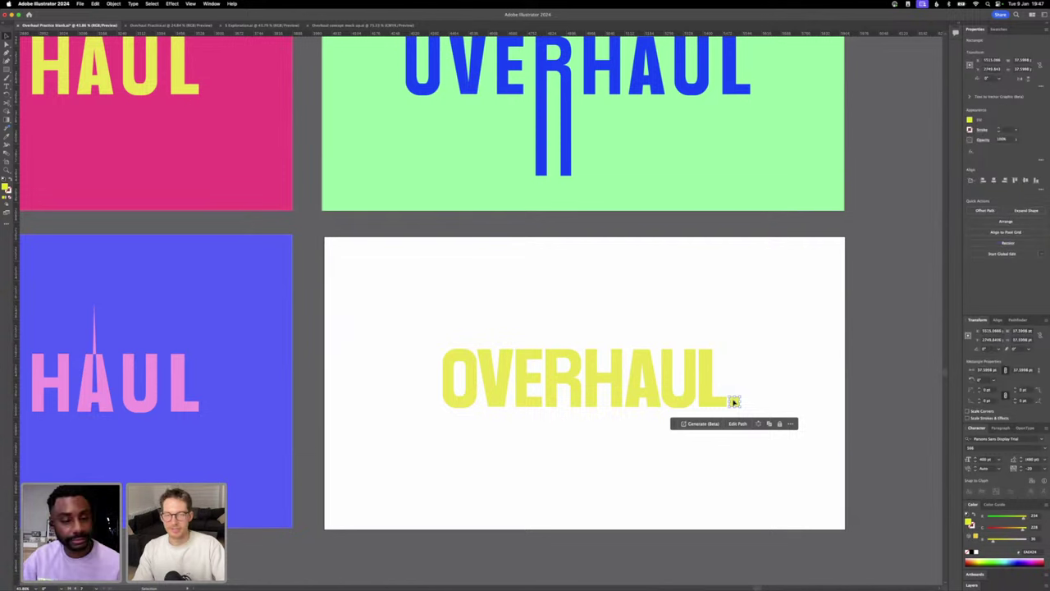
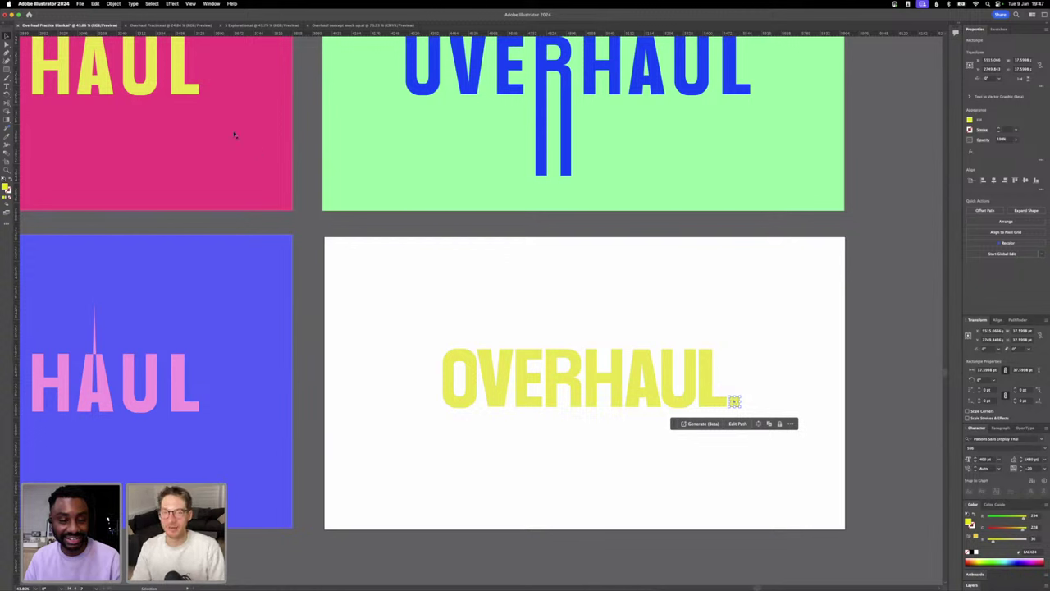
pyautogui.press('a')
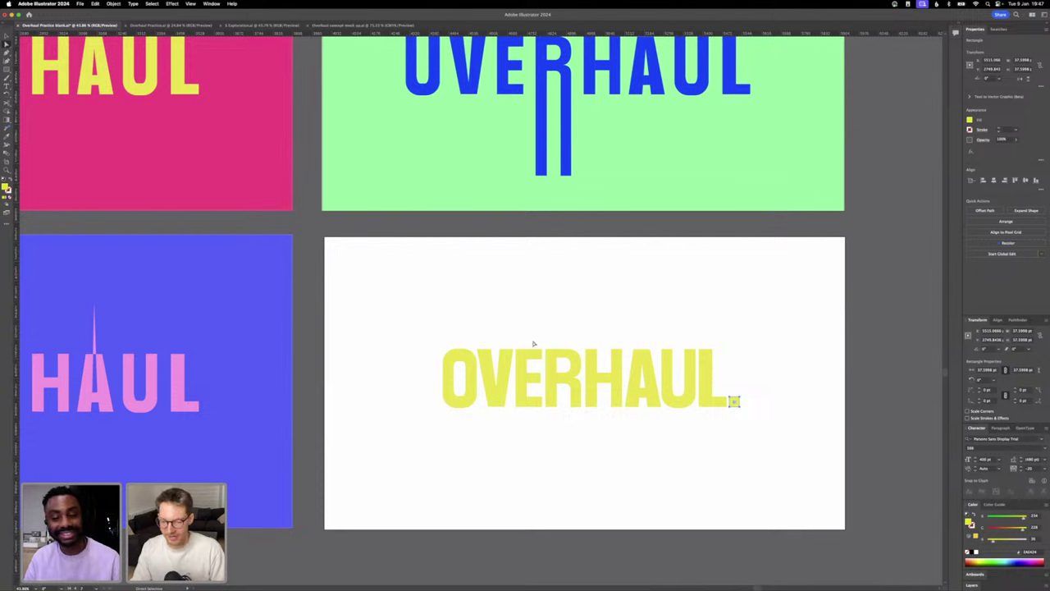
pyautogui.moveTo(563, 392); pyautogui.dragTo(583, 422)
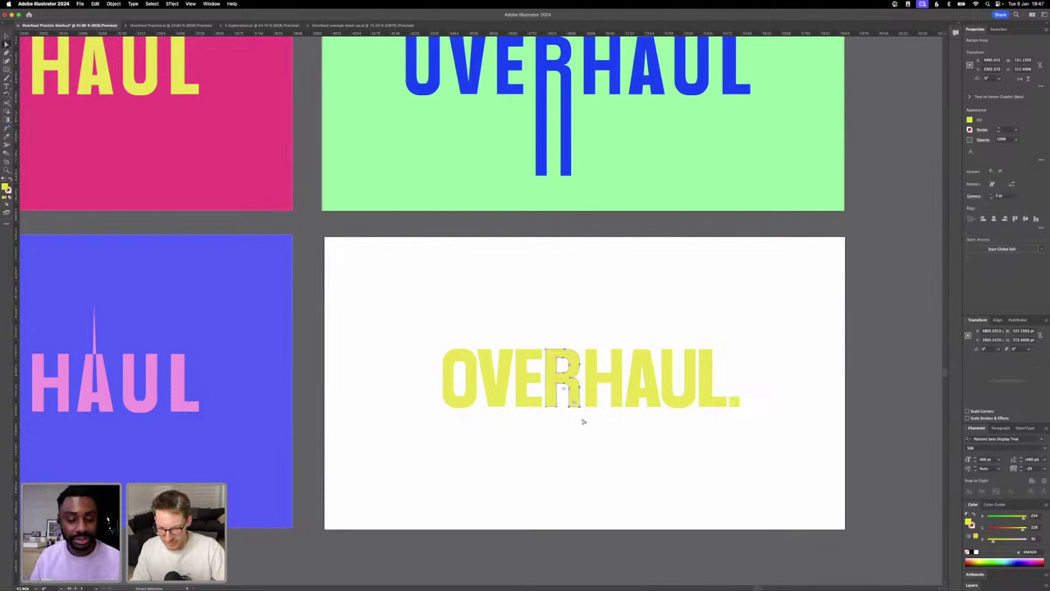
pyautogui.click(644, 436)
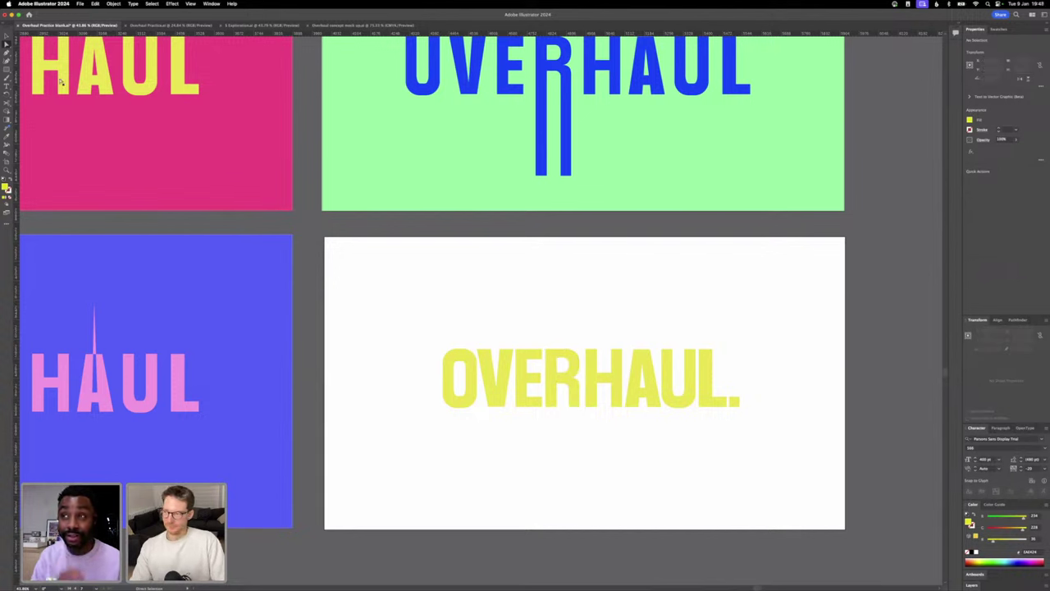
# - Nudge the H, A, U, L and full stop together slightly closer to the R in the yellow wordmark
pyautogui.press('v')
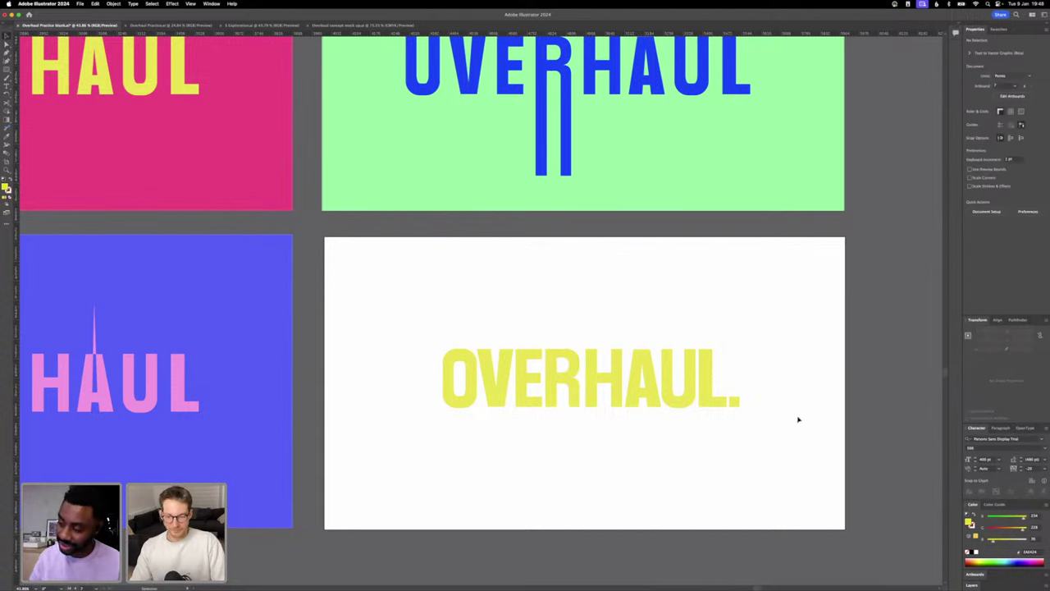
pyautogui.moveTo(798, 419); pyautogui.dragTo(589, 343)
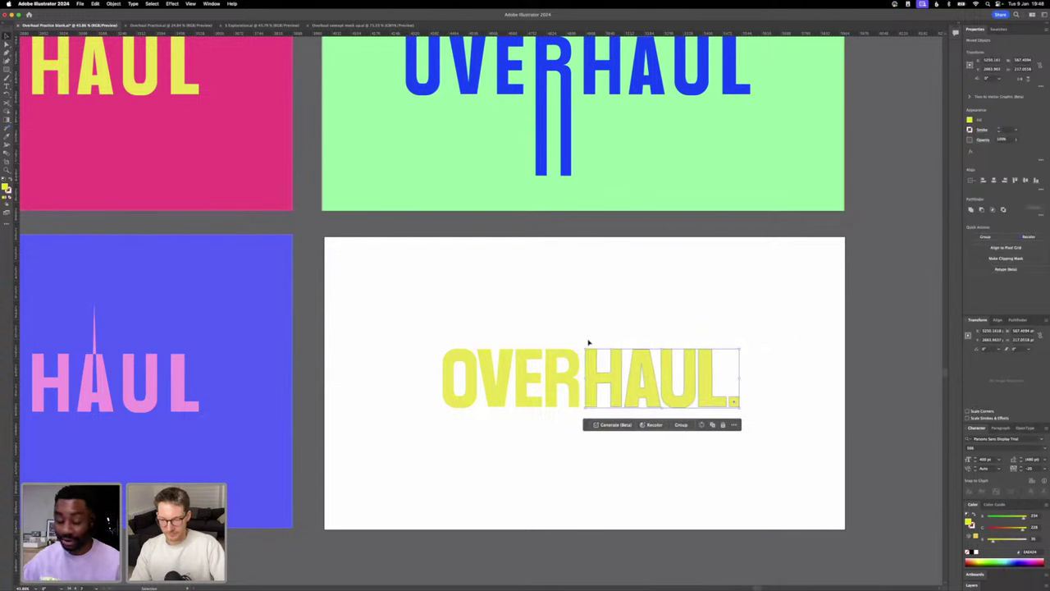
pyautogui.press('Left')
pyautogui.press('Left')
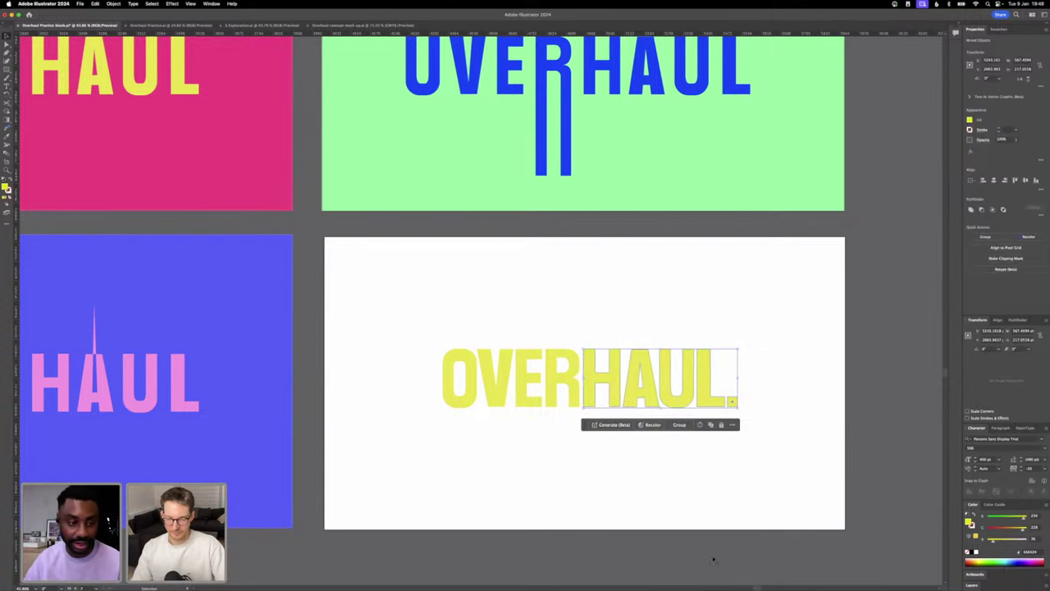
pyautogui.click(725, 577)
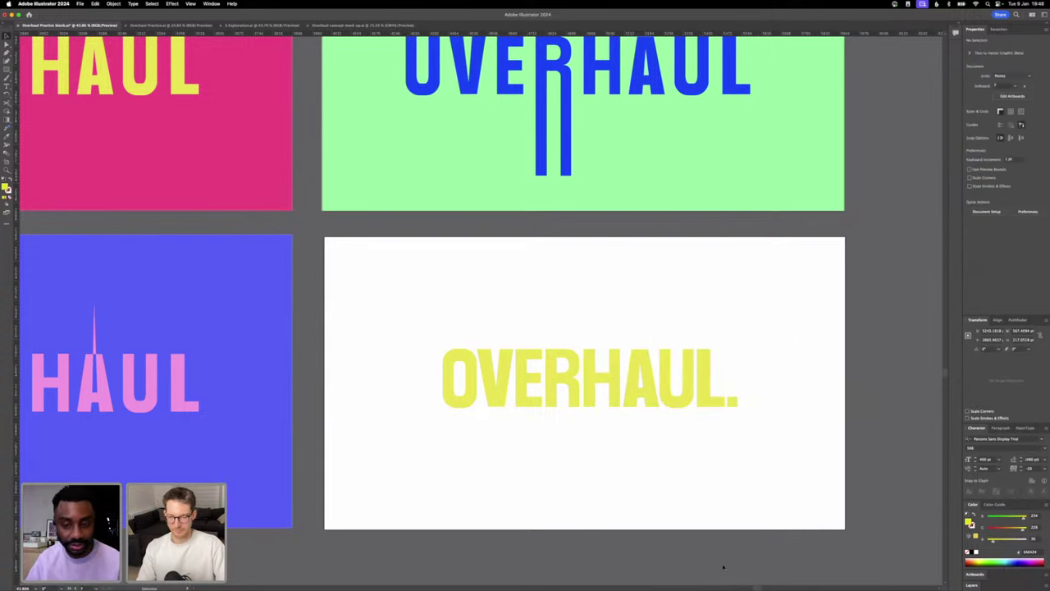
# - Group all the tight wordmark's letters with the full stop and centre the group horizontally on the white artboard
pyautogui.scroll(-2, 733, 432)
pyautogui.click(729, 410)
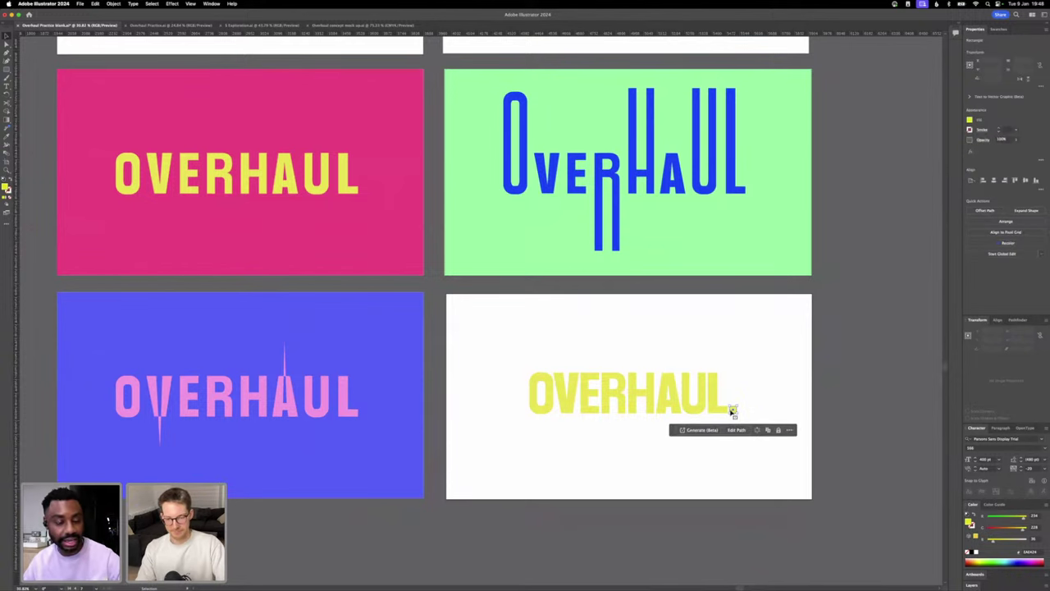
pyautogui.click(753, 408)
pyautogui.moveTo(753, 409); pyautogui.dragTo(718, 408)
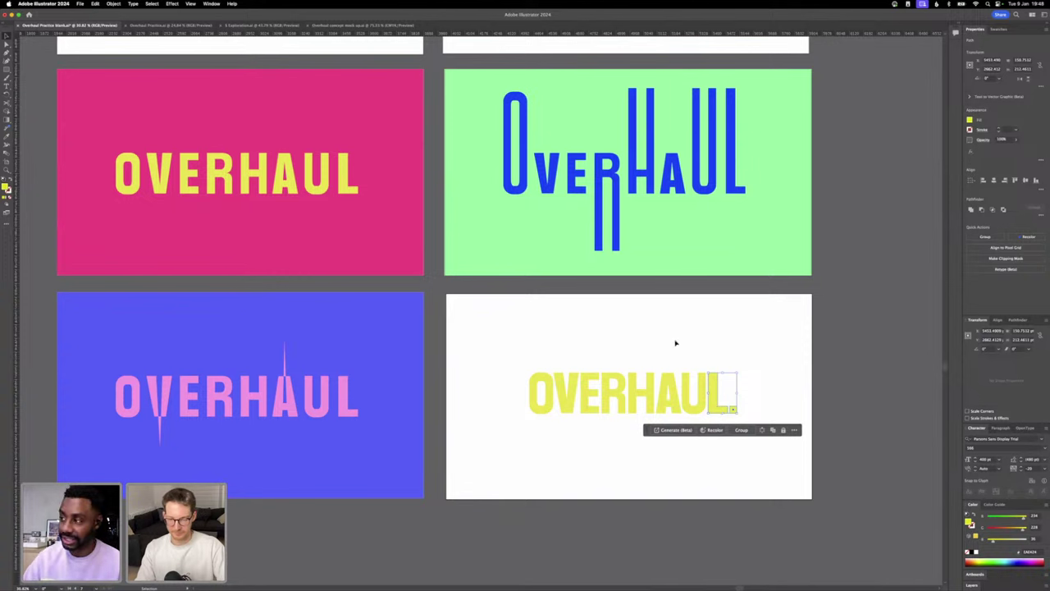
pyautogui.click(590, 353)
pyautogui.moveTo(538, 356); pyautogui.dragTo(764, 441)
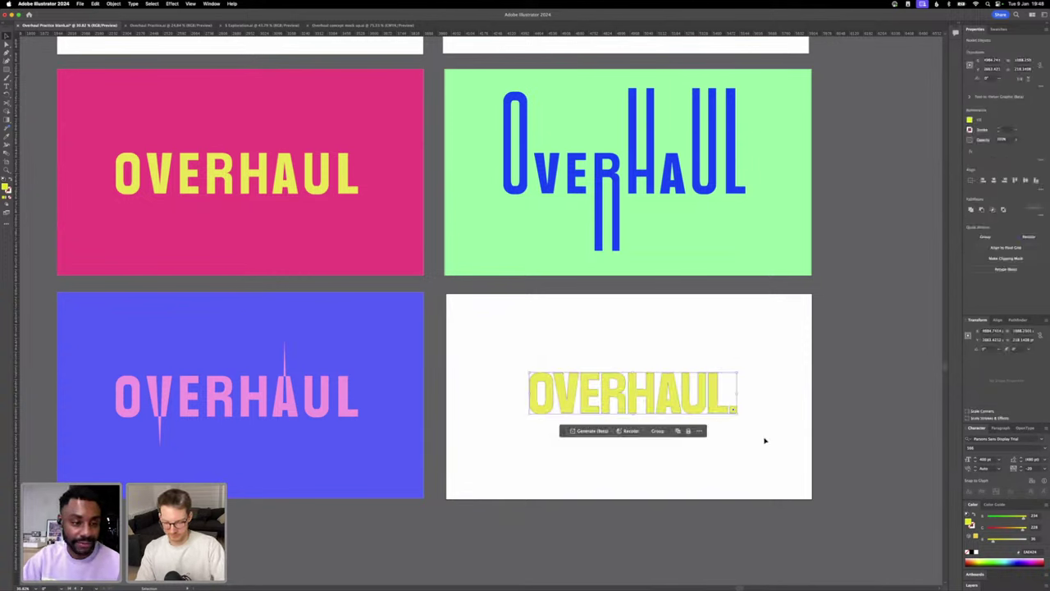
pyautogui.press('super+g')
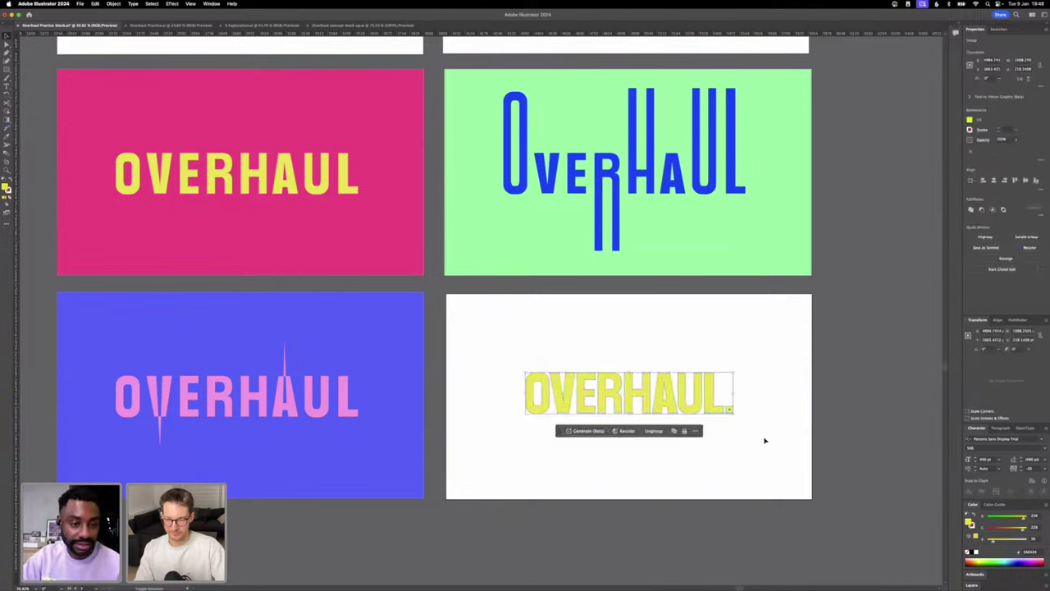
pyautogui.click(773, 453)
# - Scale the grouped wordmark up proportionally about its centre to about 1303 pt wide
pyautogui.click(708, 399)
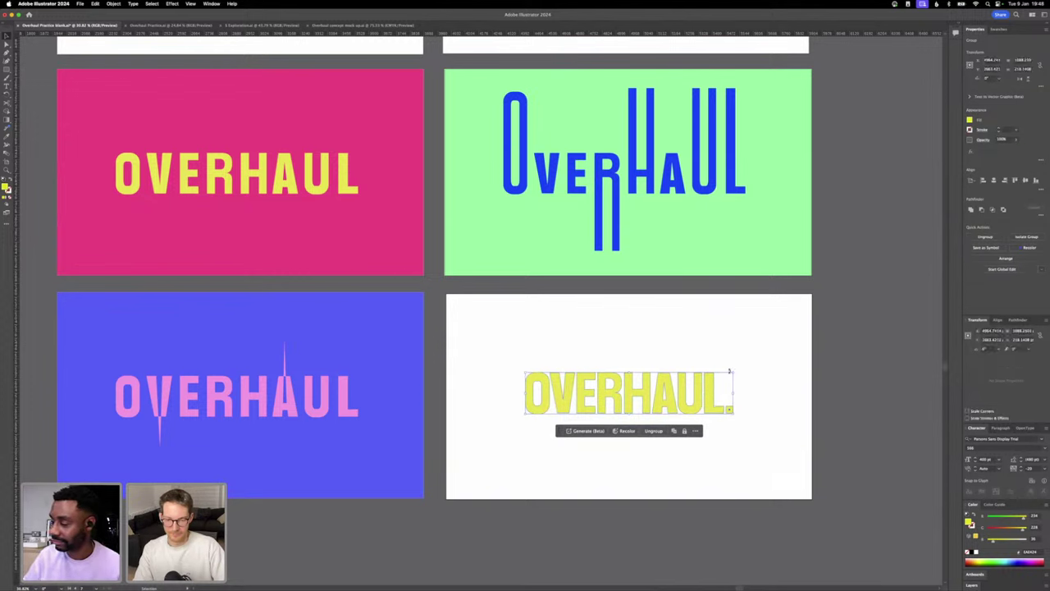
pyautogui.click(734, 376)
pyautogui.click(715, 385)
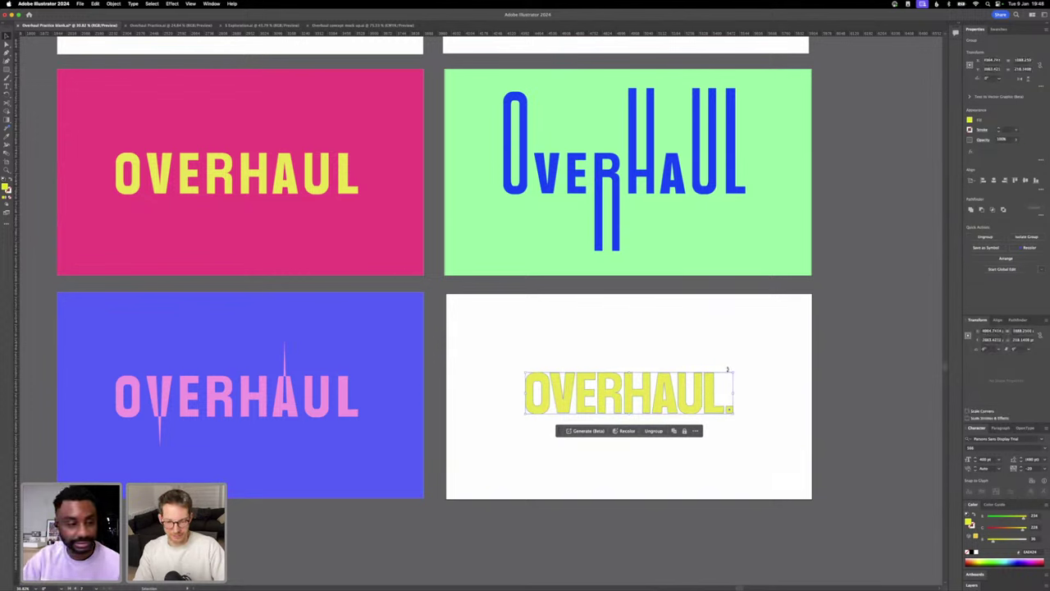
pyautogui.moveTo(733, 372); pyautogui.dragTo(752, 356)
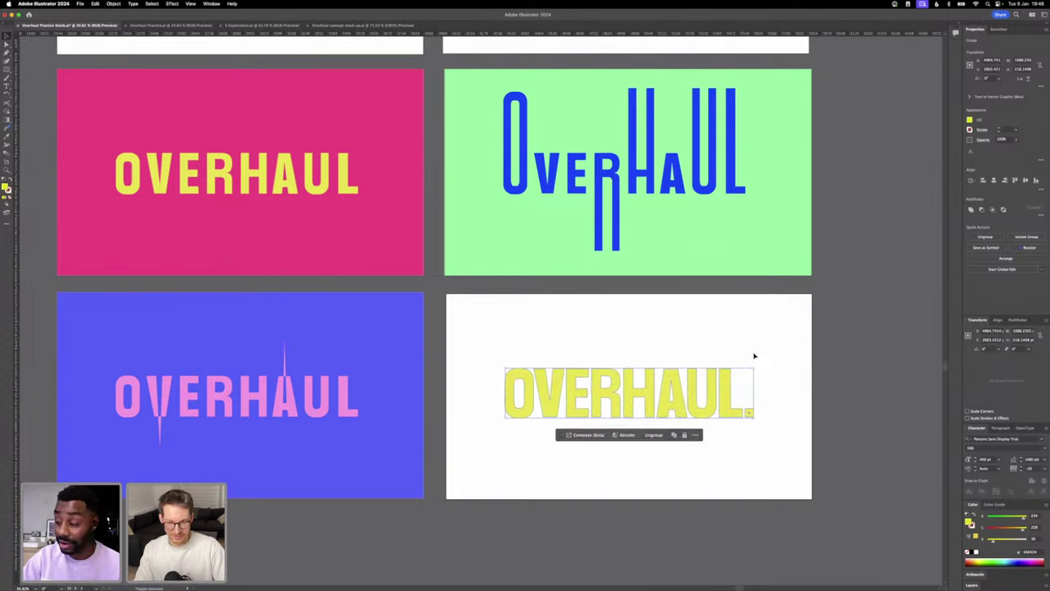
pyautogui.click(750, 348)
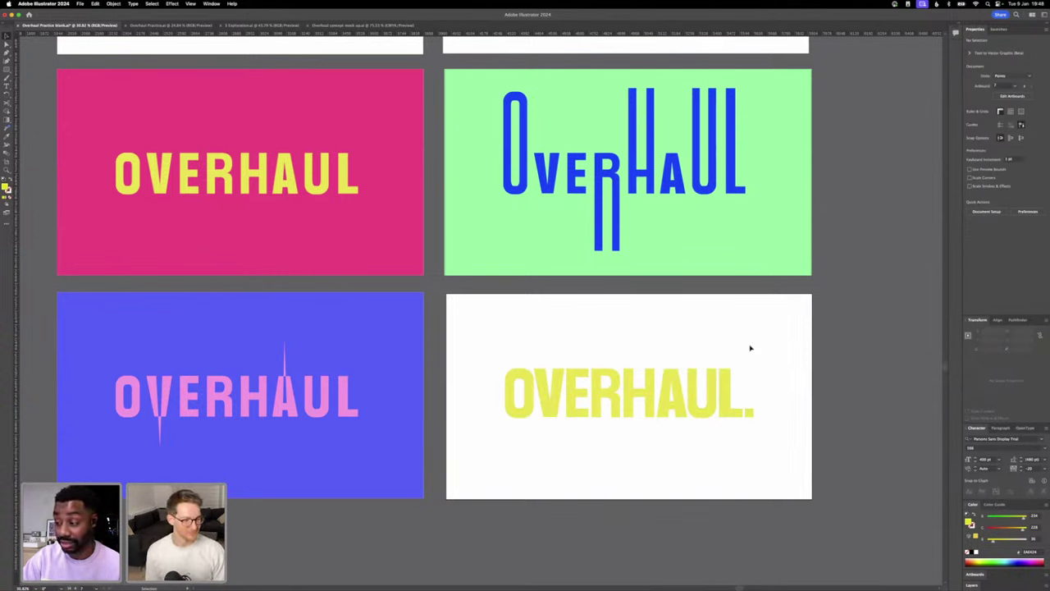
# - Recolour the grouped wordmark a warm golden yellow with hue 48° and full saturation and brightness
pyautogui.click(665, 395)
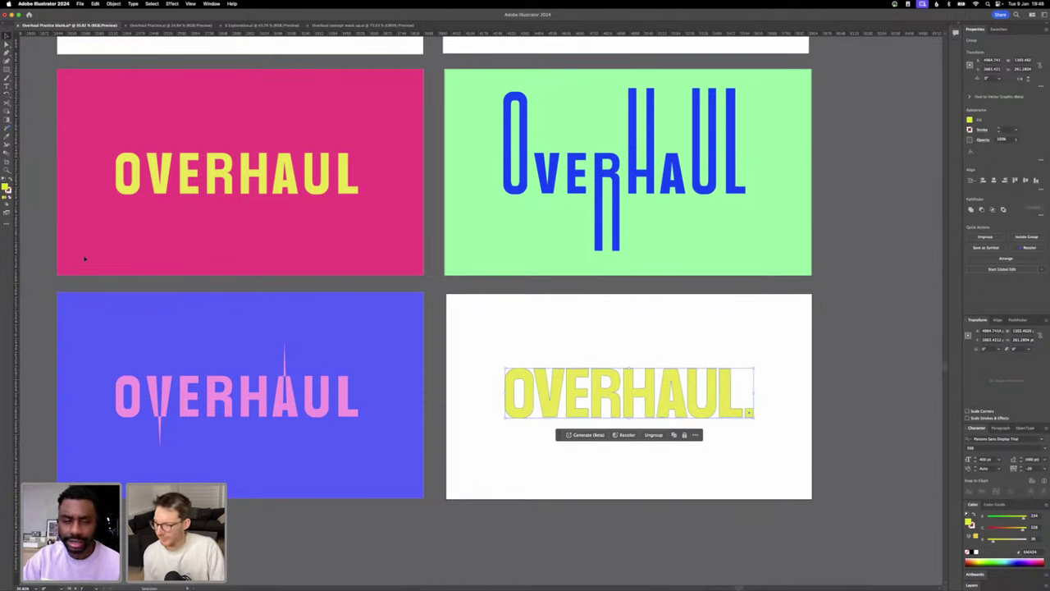
pyautogui.doubleClick(7, 187)
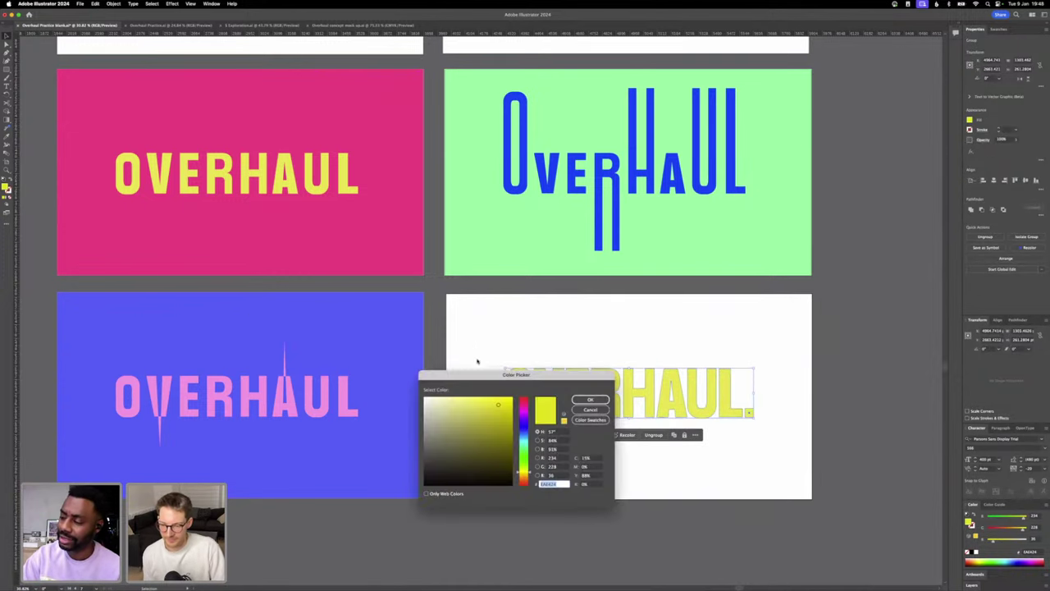
pyautogui.write('FFF200')
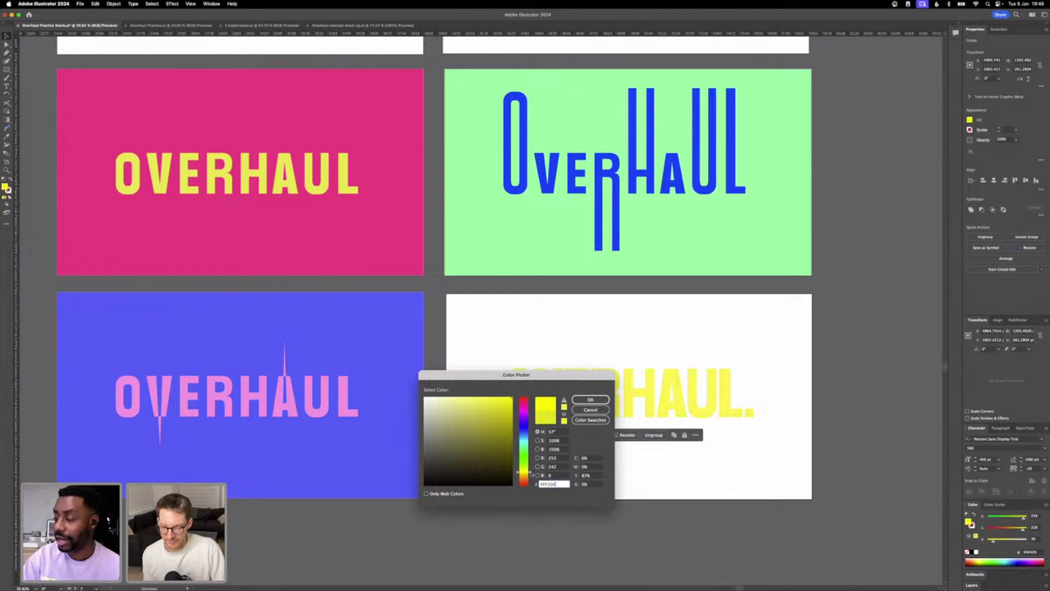
pyautogui.moveTo(531, 472); pyautogui.dragTo(531, 474)
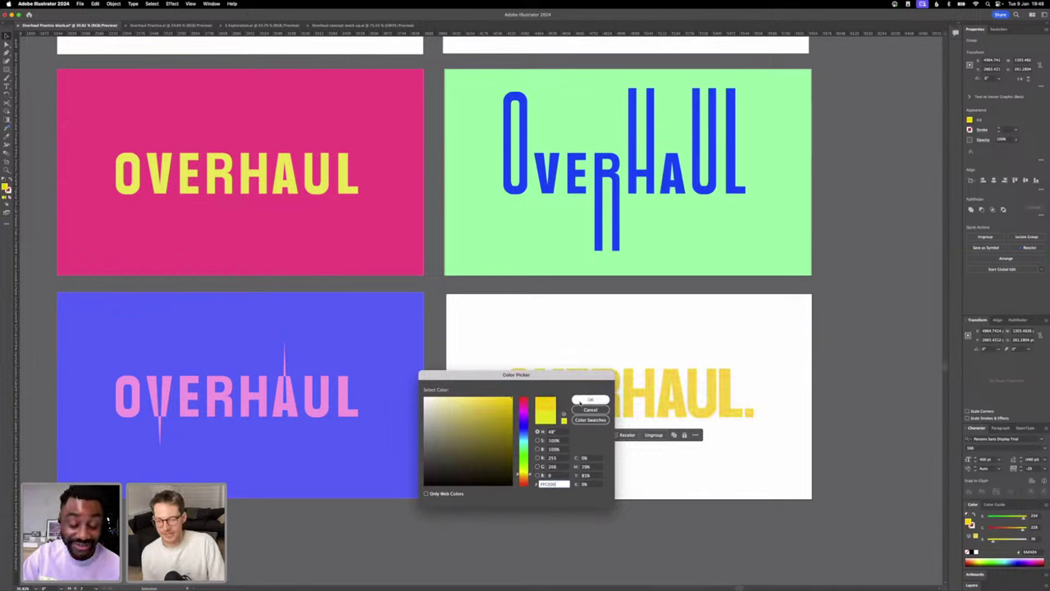
pyautogui.click(590, 400)
pyautogui.click(611, 311)
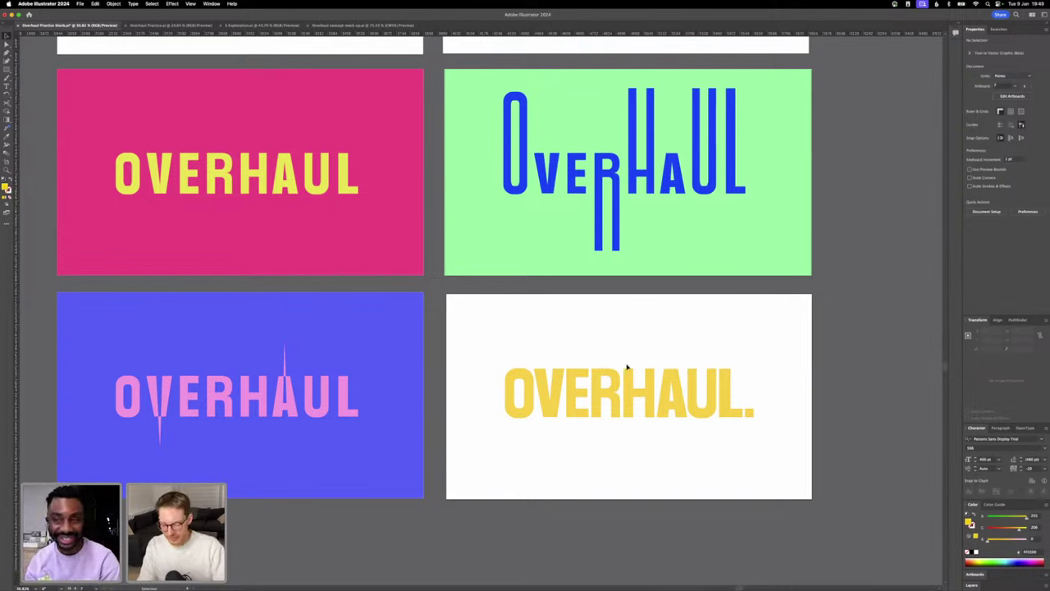
# - Examine the golden wordmark's letter spacing and square full stop, both up close and beside the other artboards
pyautogui.click(690, 379)
pyautogui.scroll(1, 689, 380)
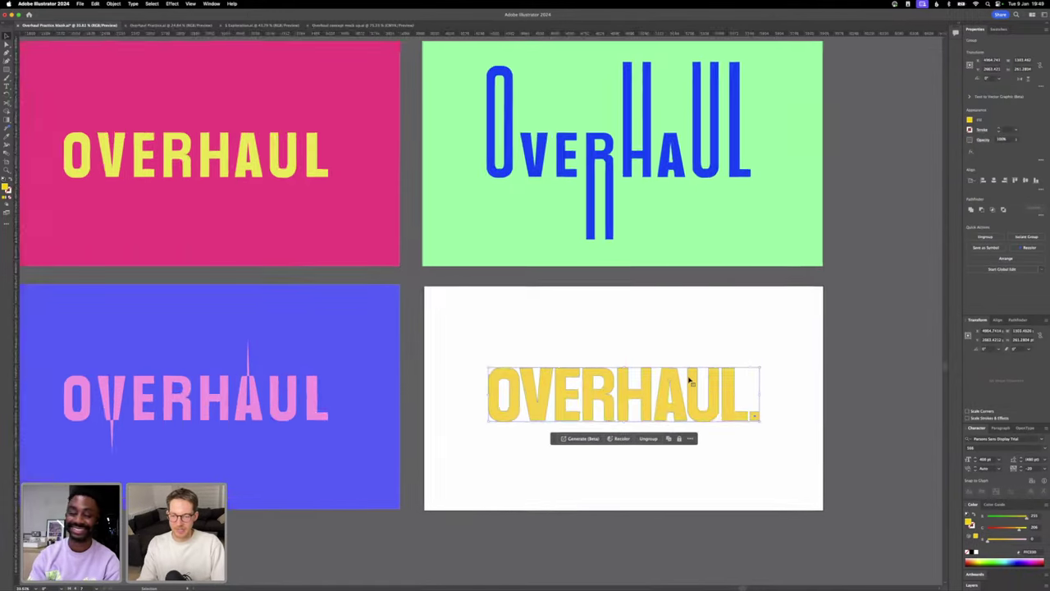
pyautogui.scroll(-2, 689, 380)
pyautogui.scroll(-1, 686, 410)
pyautogui.click(688, 416)
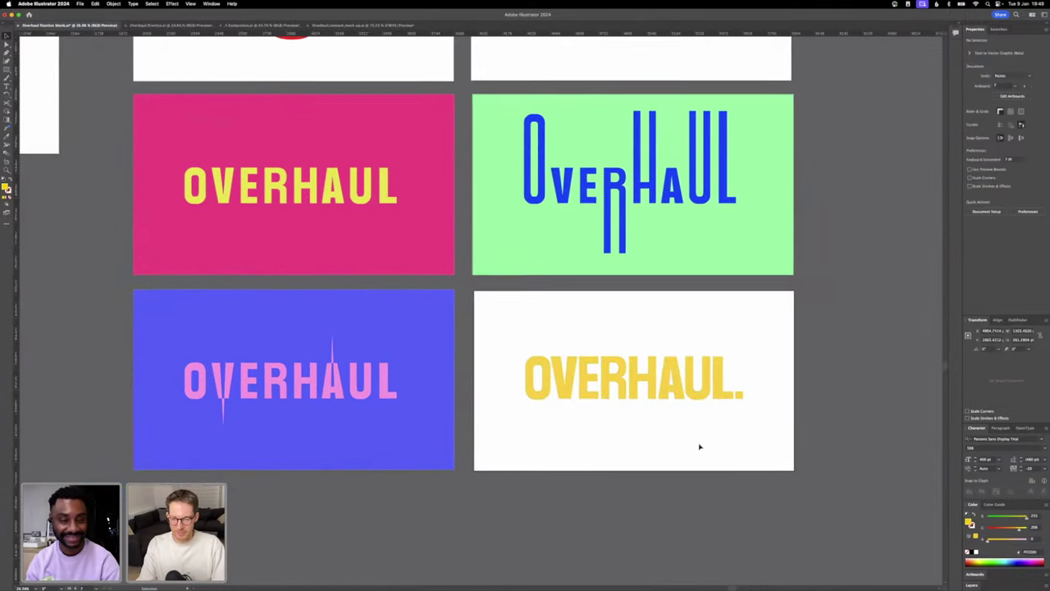
pyautogui.hscroll(2, 615, 435)
pyautogui.scroll(5, 615, 373)
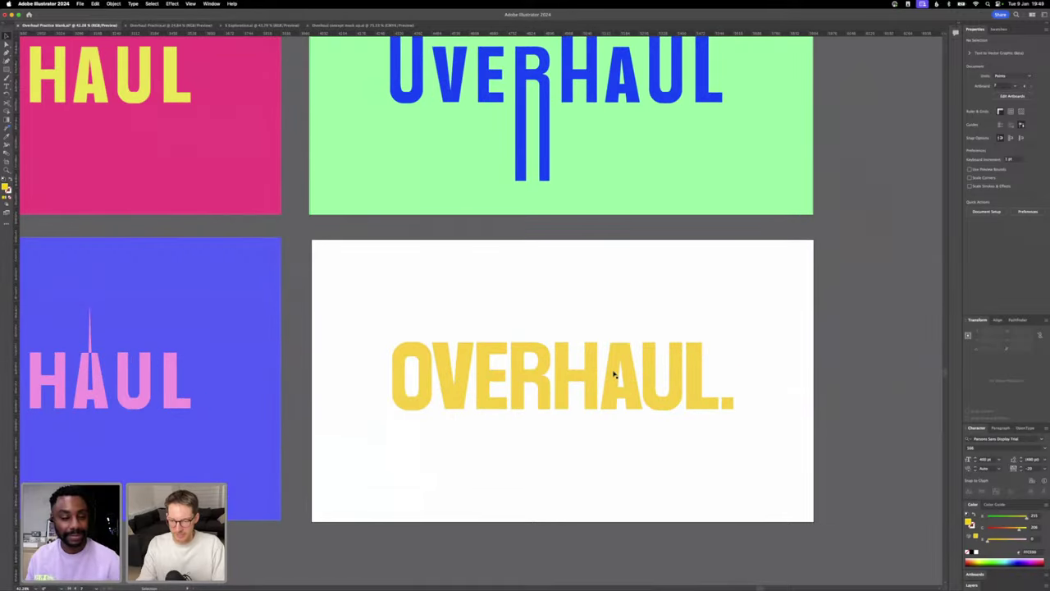
pyautogui.scroll(-2, 613, 373)
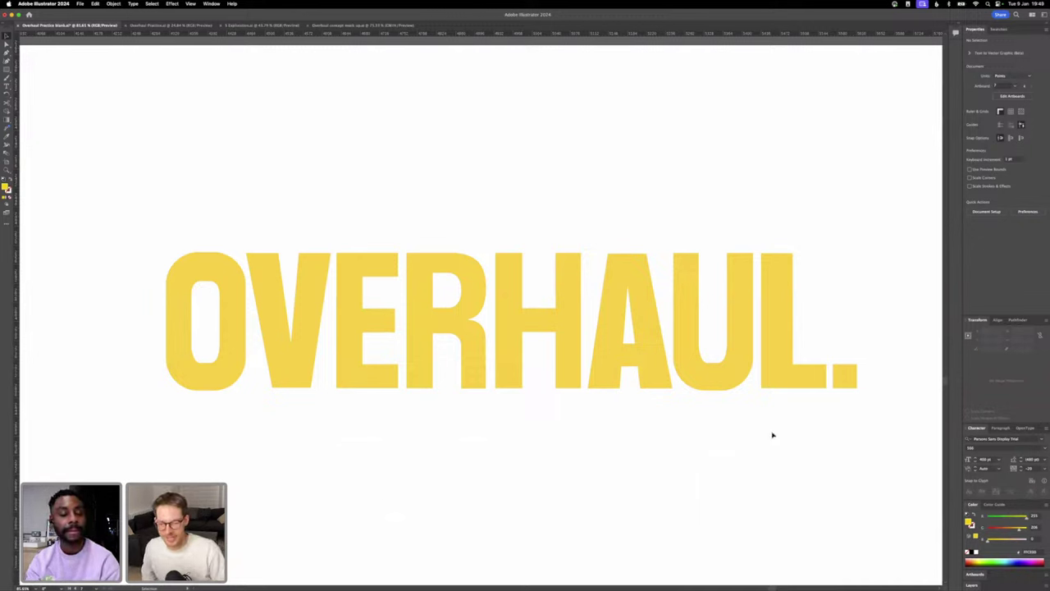
pyautogui.scroll(2, 772, 434)
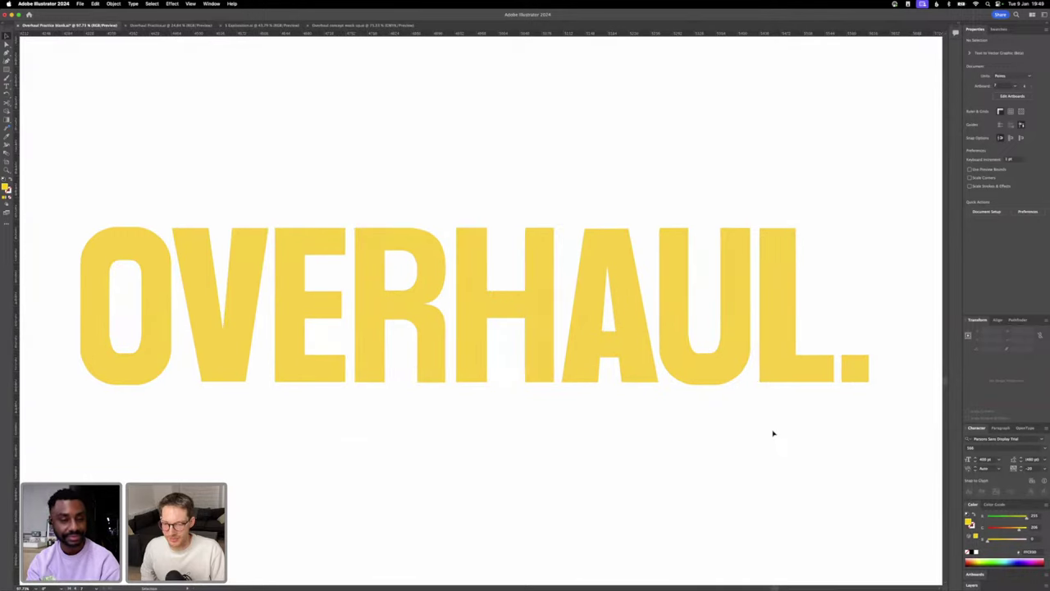
pyautogui.scroll(-1, 771, 433)
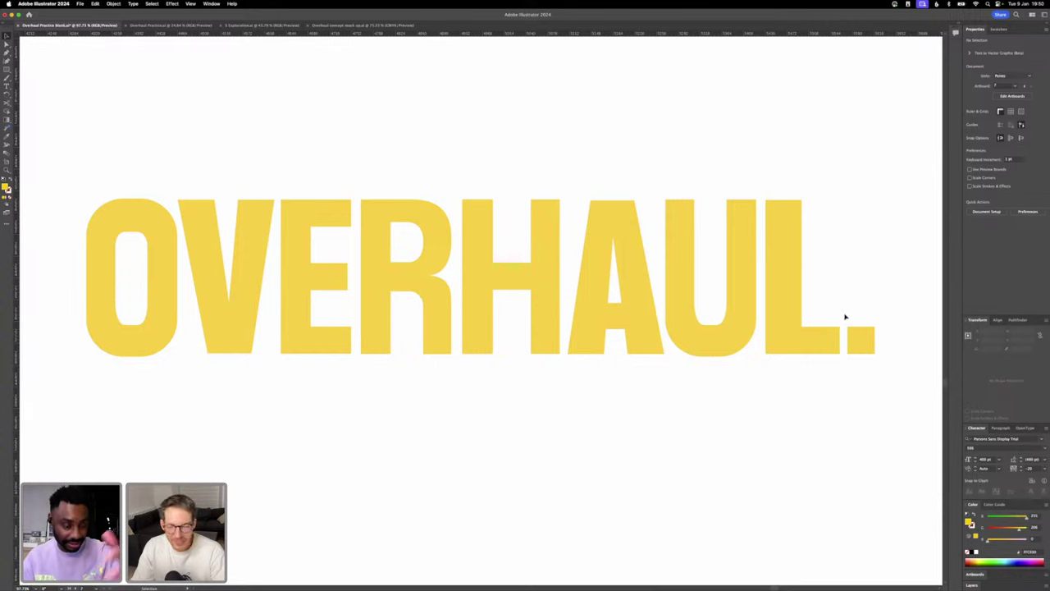
# - Review the stacked black OVERHAUL variations, the red S artboard and the yellow-on-magenta wordmark
pyautogui.scroll(-10, 845, 317)
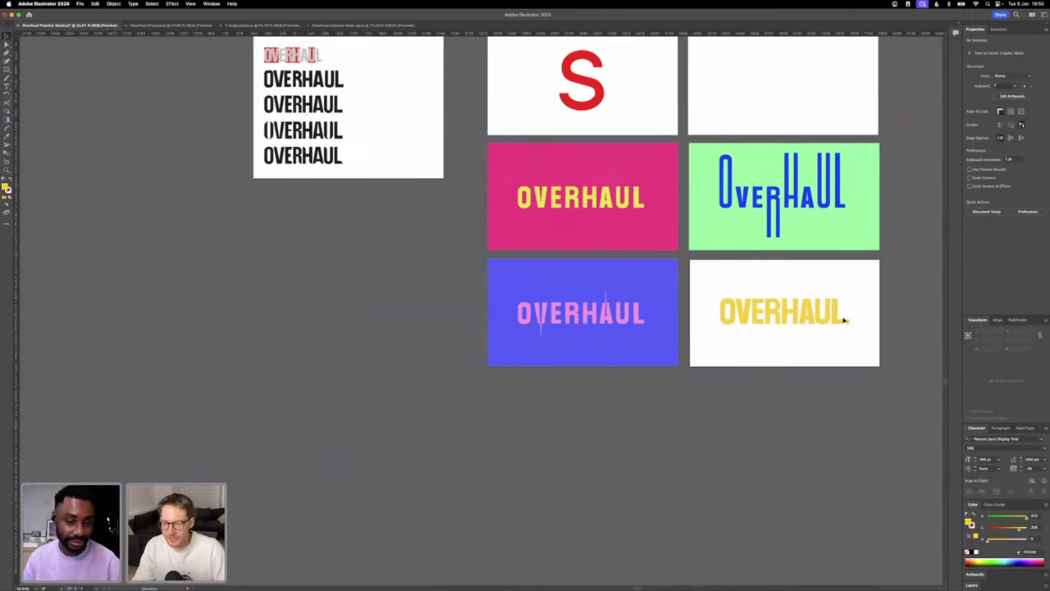
pyautogui.scroll(2, 613, 282)
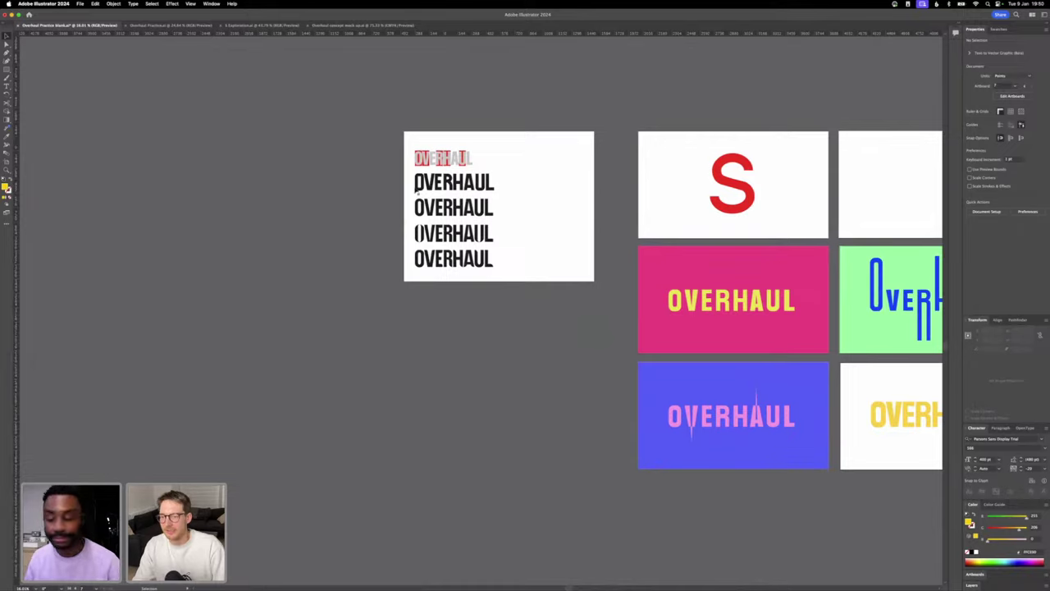
pyautogui.scroll(10, 417, 191)
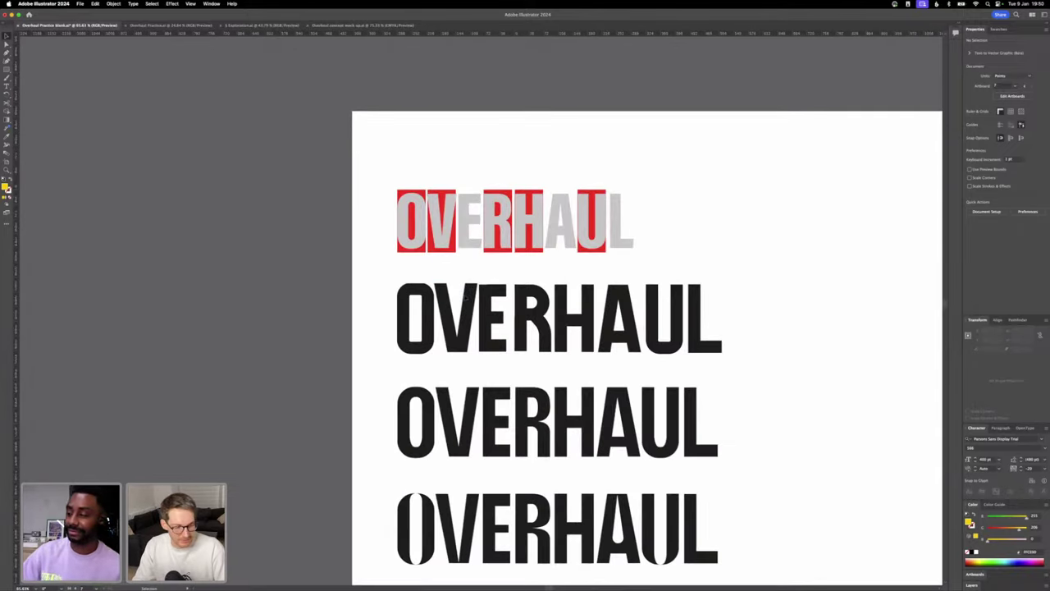
pyautogui.scroll(-2, 478, 308)
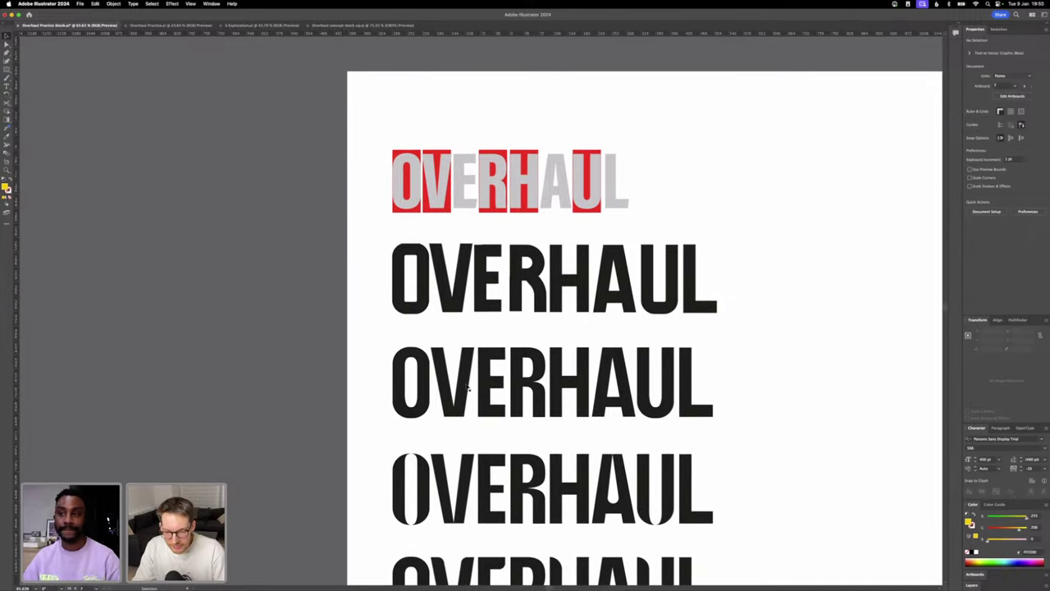
pyautogui.scroll(-2, 465, 377)
pyautogui.scroll(-1, 467, 384)
pyautogui.scroll(-1, 467, 384)
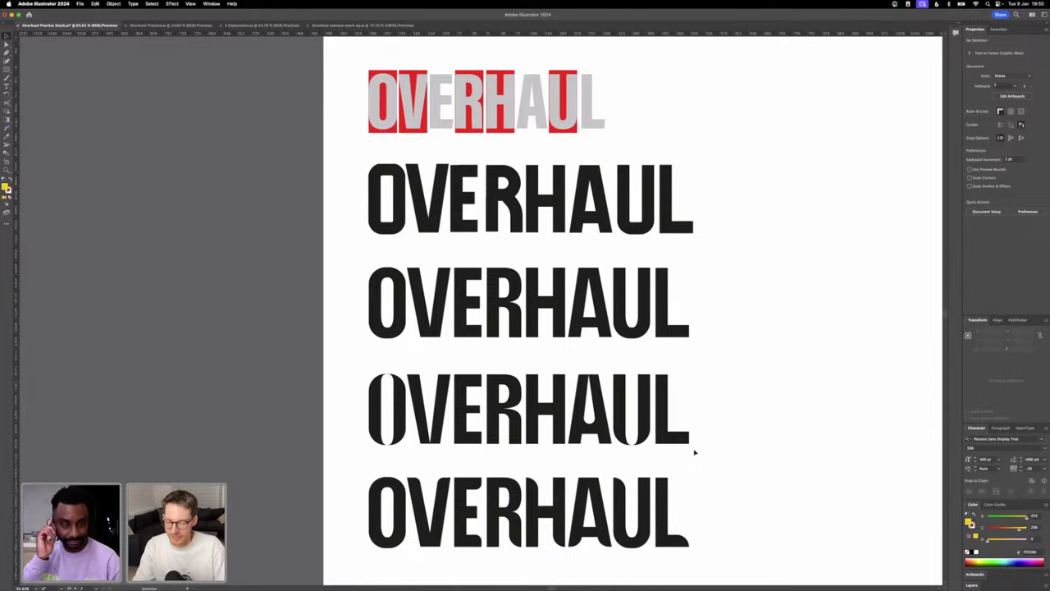
pyautogui.scroll(-4, 694, 452)
pyautogui.hscroll(3, 695, 452)
pyautogui.hscroll(15, 694, 452)
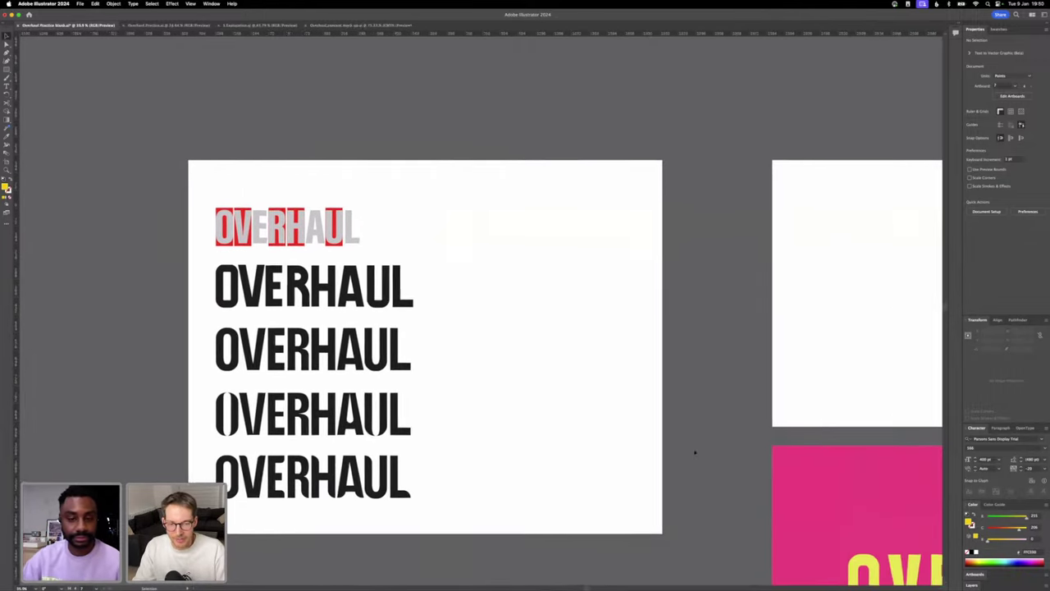
pyautogui.hscroll(4, 842, 302)
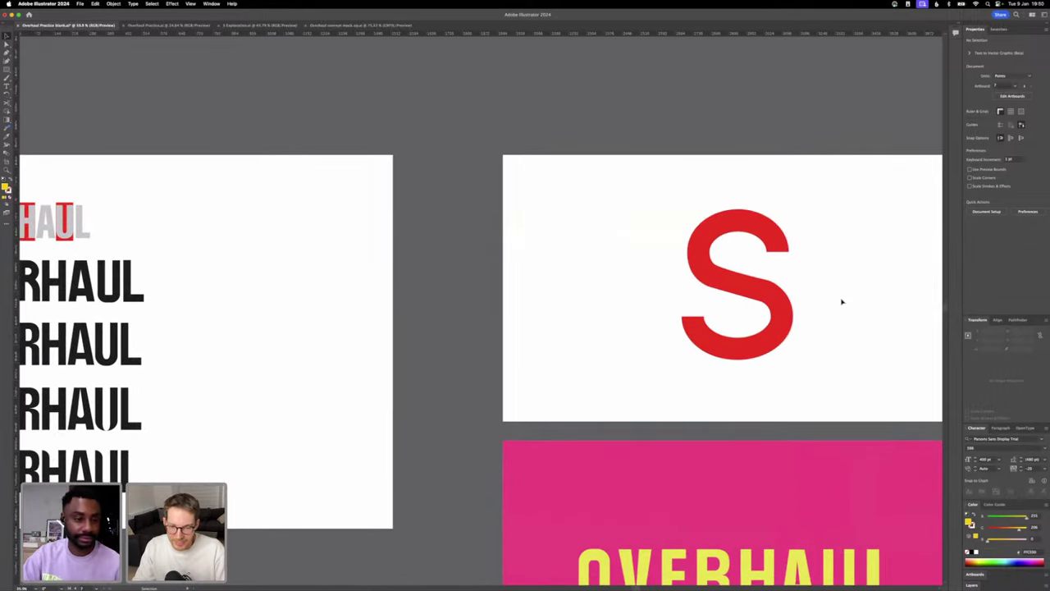
pyautogui.scroll(-10, 841, 301)
pyautogui.hscroll(8, 841, 302)
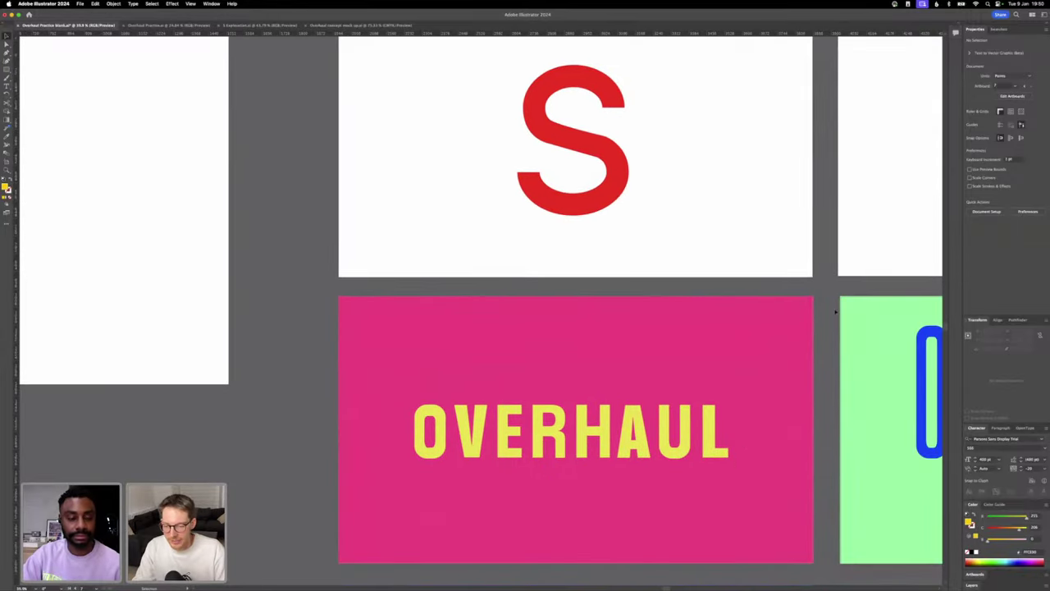
# - Compare the magenta, violet, mint green and white OVERHAUL artboards, finishing with a close look at the golden wordmark
pyautogui.scroll(-5, 514, 365)
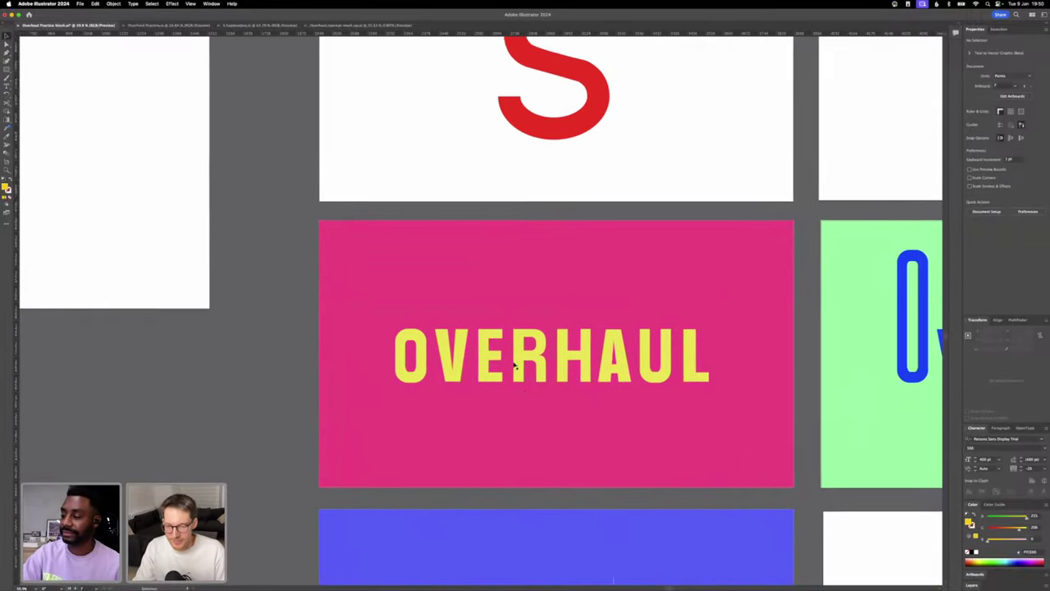
pyautogui.scroll(-3, 514, 365)
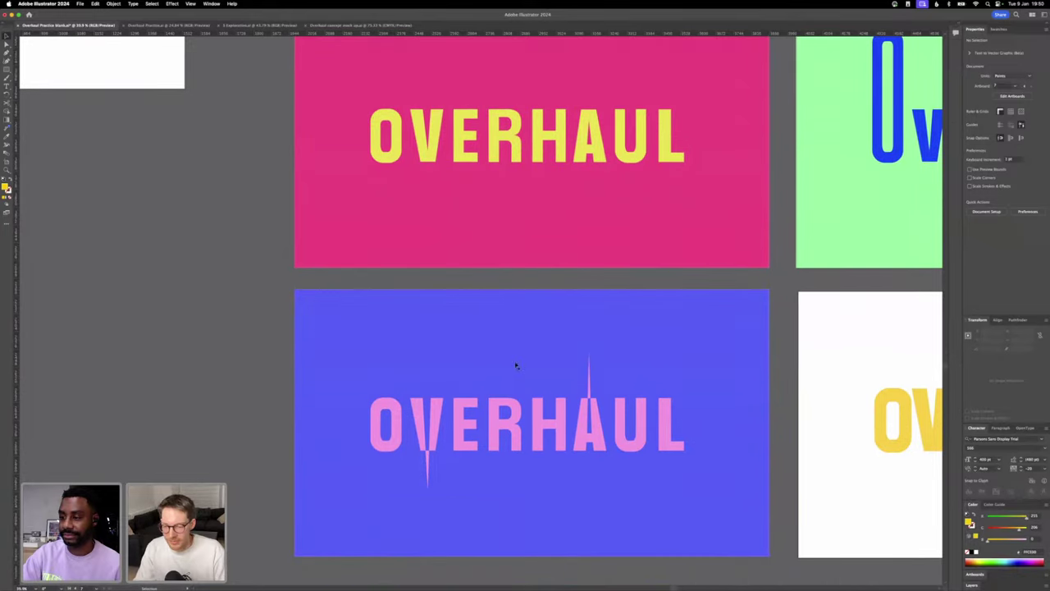
pyautogui.hscroll(12, 472, 371)
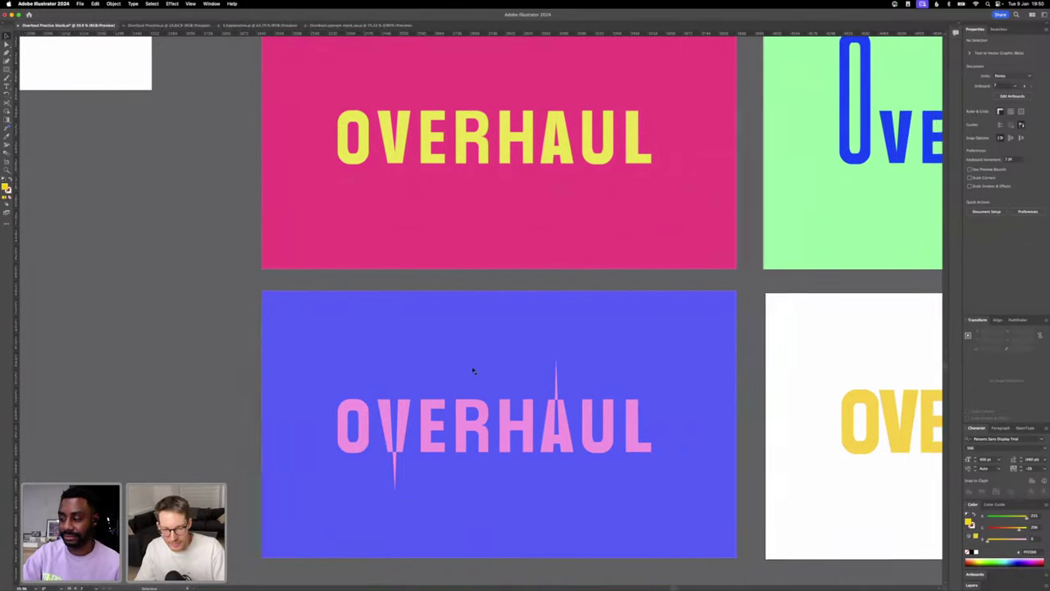
pyautogui.scroll(4, 472, 371)
pyautogui.hscroll(4, 472, 371)
pyautogui.scroll(4, 472, 371)
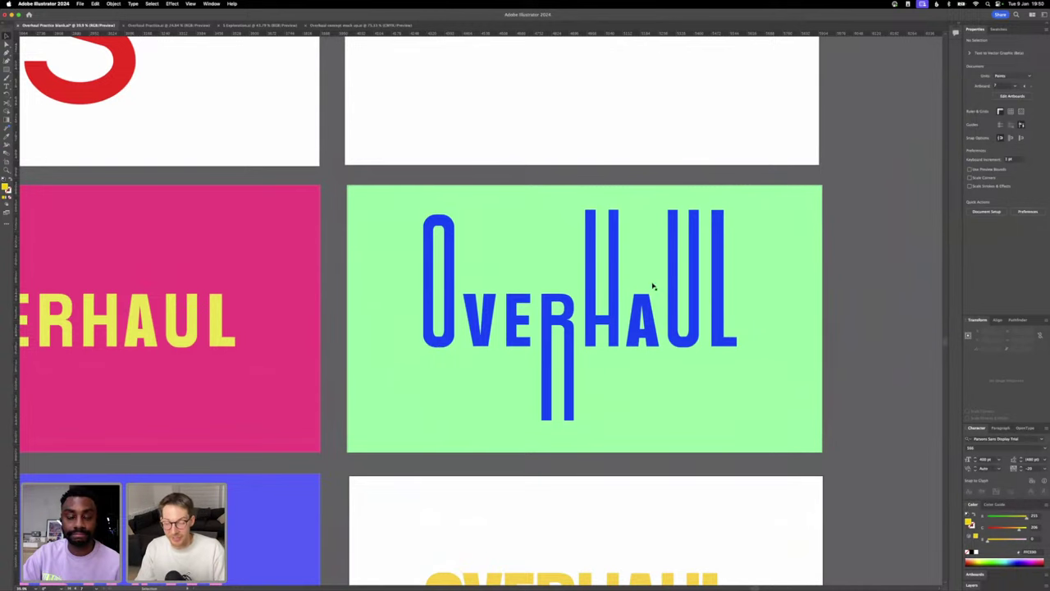
pyautogui.scroll(-9, 653, 285)
pyautogui.hscroll(1, 653, 285)
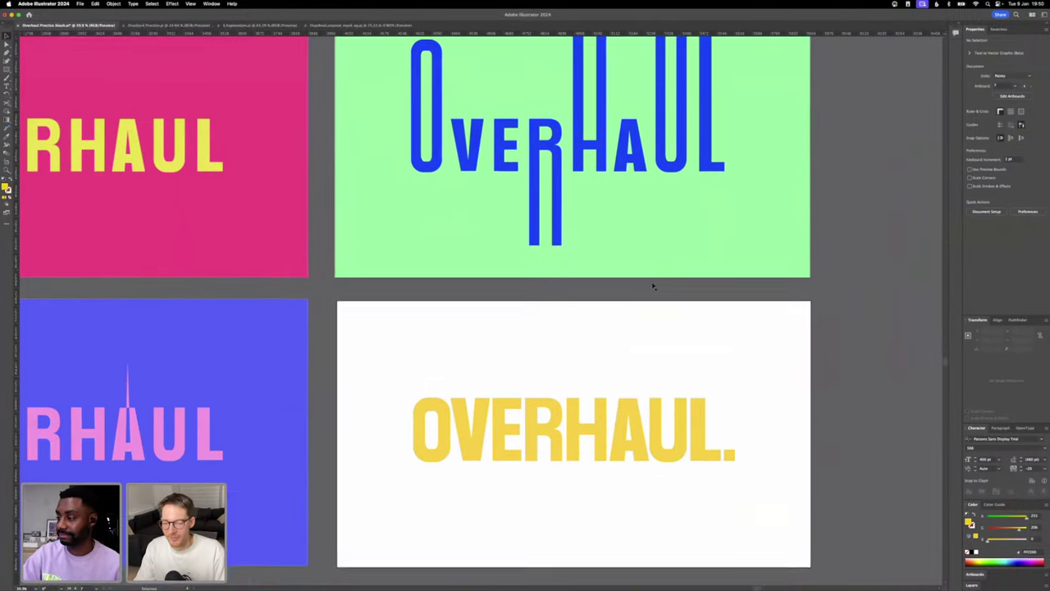
pyautogui.scroll(2, 540, 375)
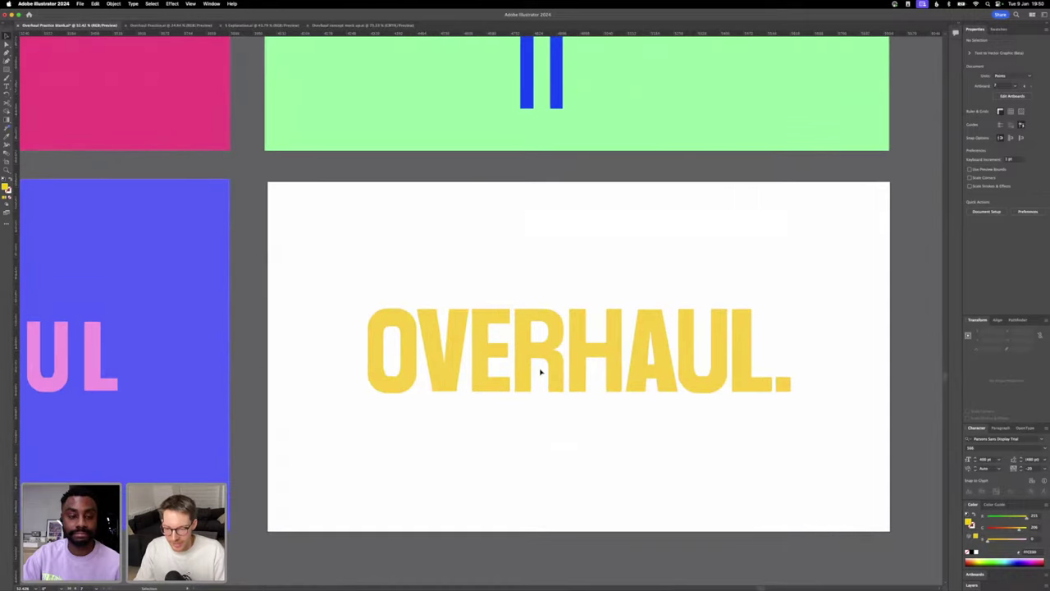
pyautogui.scroll(5, 520, 358)
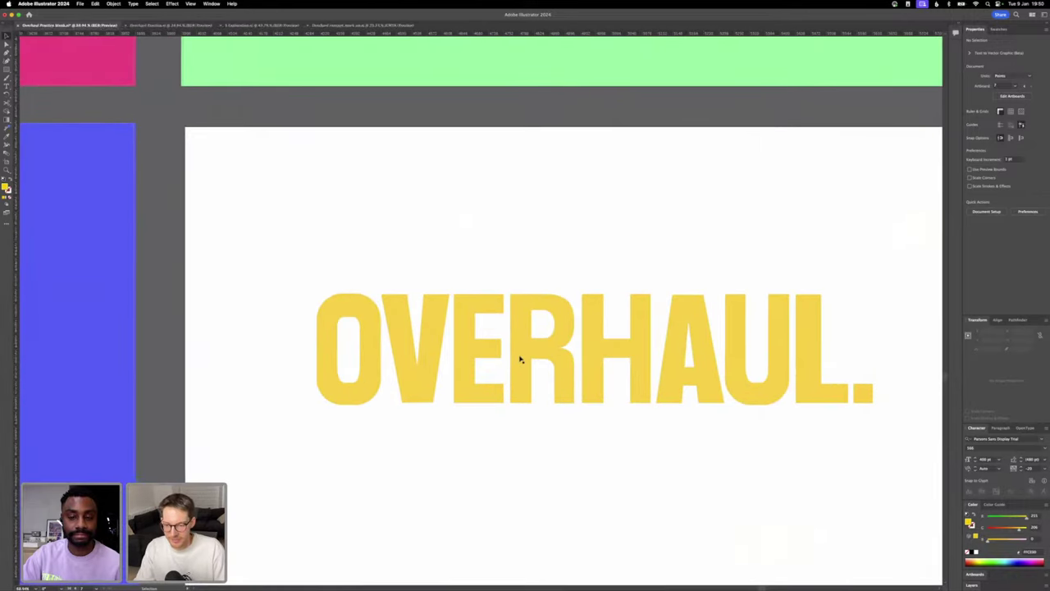
pyautogui.scroll(-4, 520, 358)
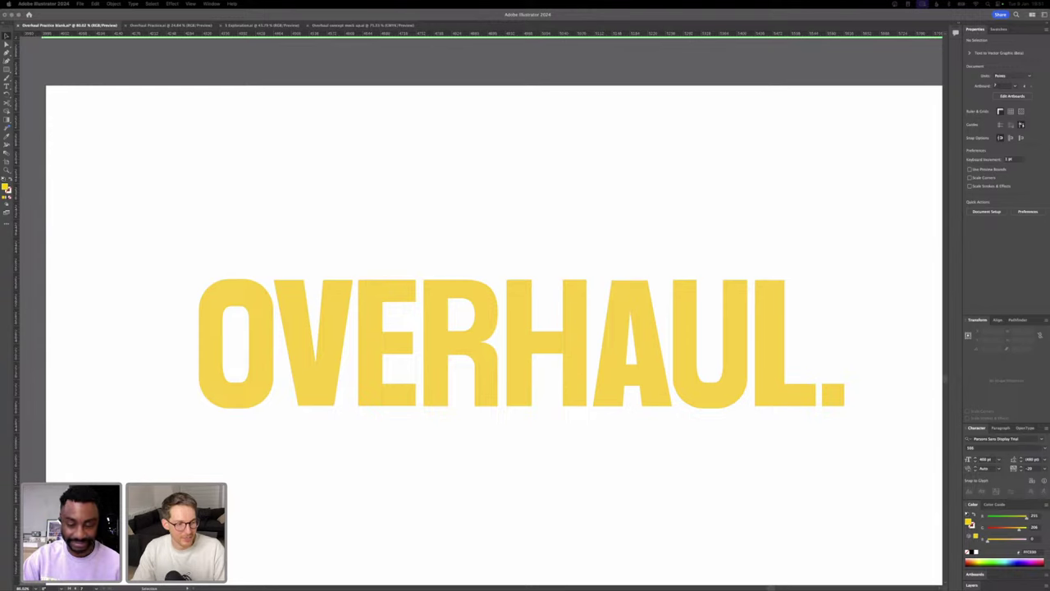
# - Switch to Chrome and look through the designer's portfolio home page, from the featured work down to the client list
pyautogui.moveTo(1049, 45); pyautogui.dragTo(557, 98)
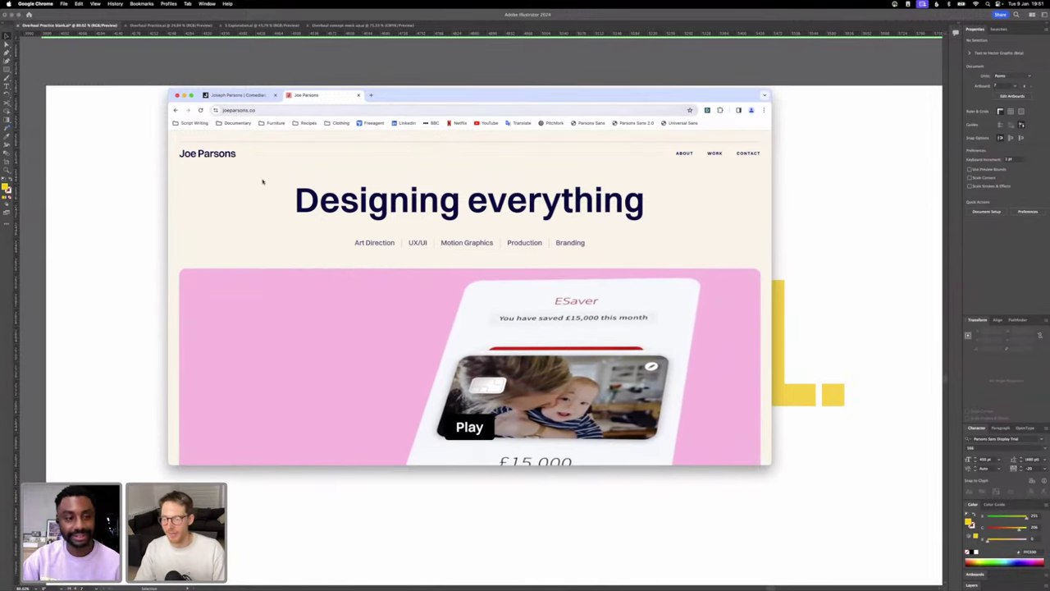
pyautogui.scroll(-15, 262, 182)
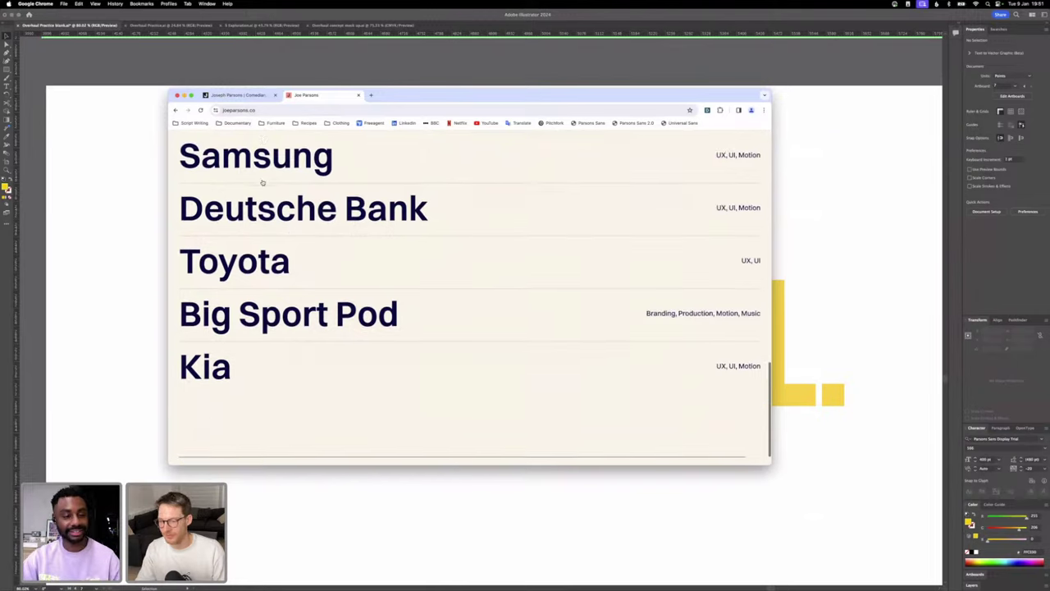
pyautogui.scroll(15, 262, 182)
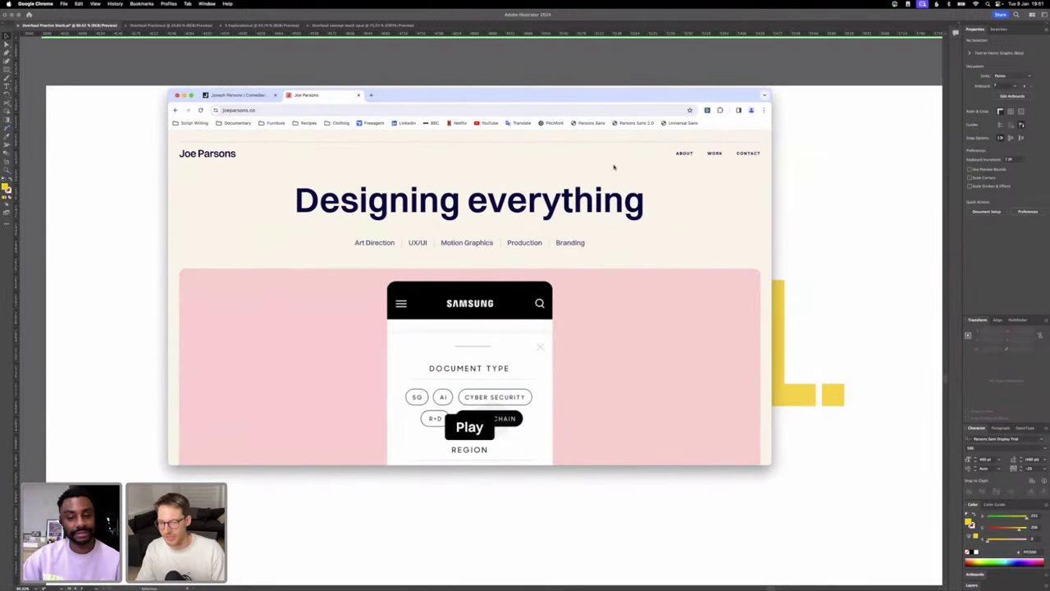
pyautogui.scroll(-3, 438, 320)
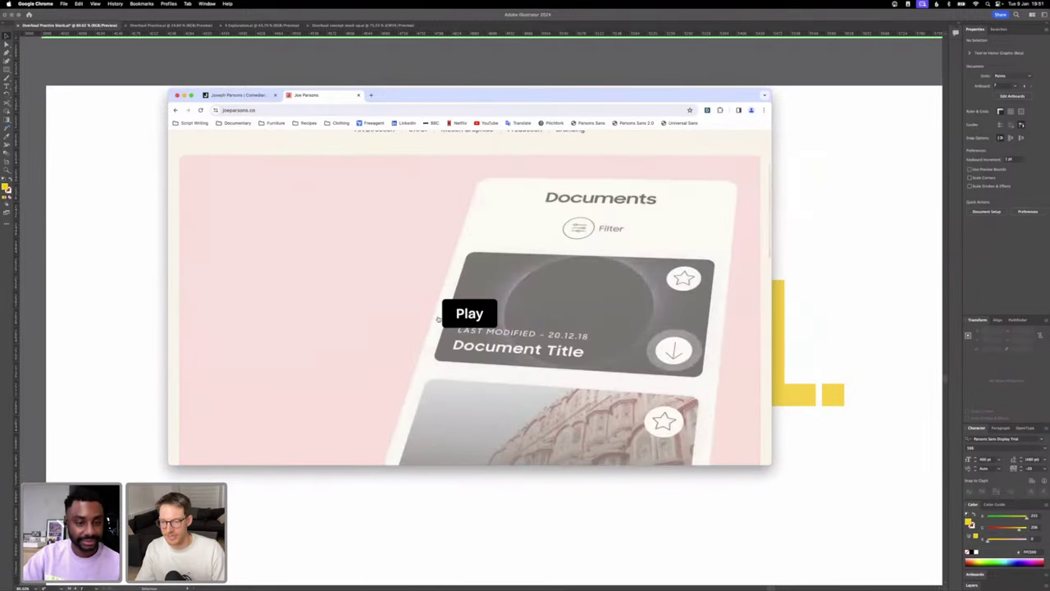
pyautogui.scroll(3, 438, 319)
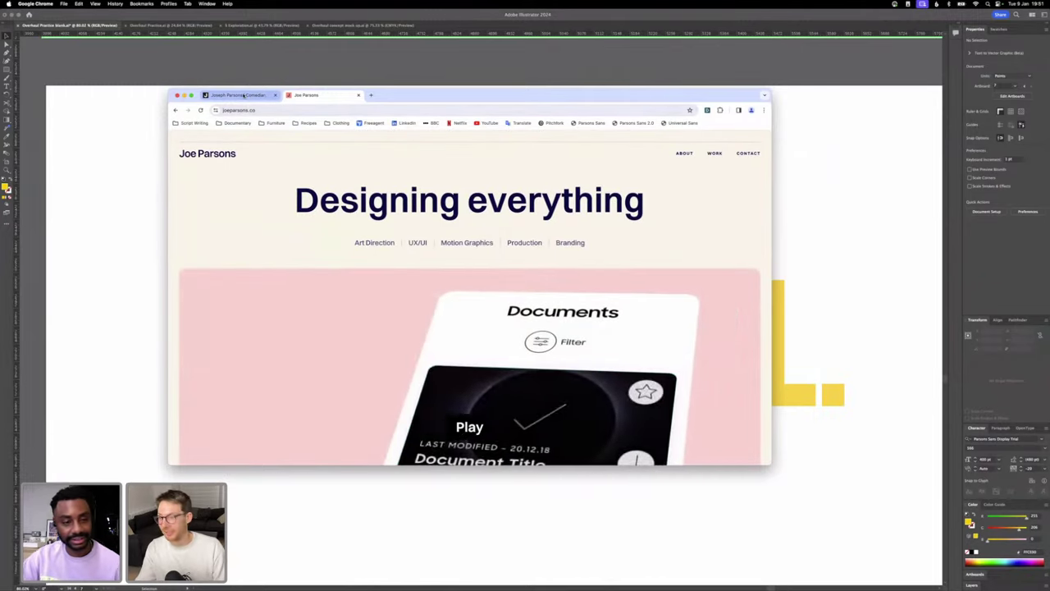
# - Open the comedian's website in the other browser page and read the home page's hero, biography and upcoming shows
pyautogui.click(244, 95)
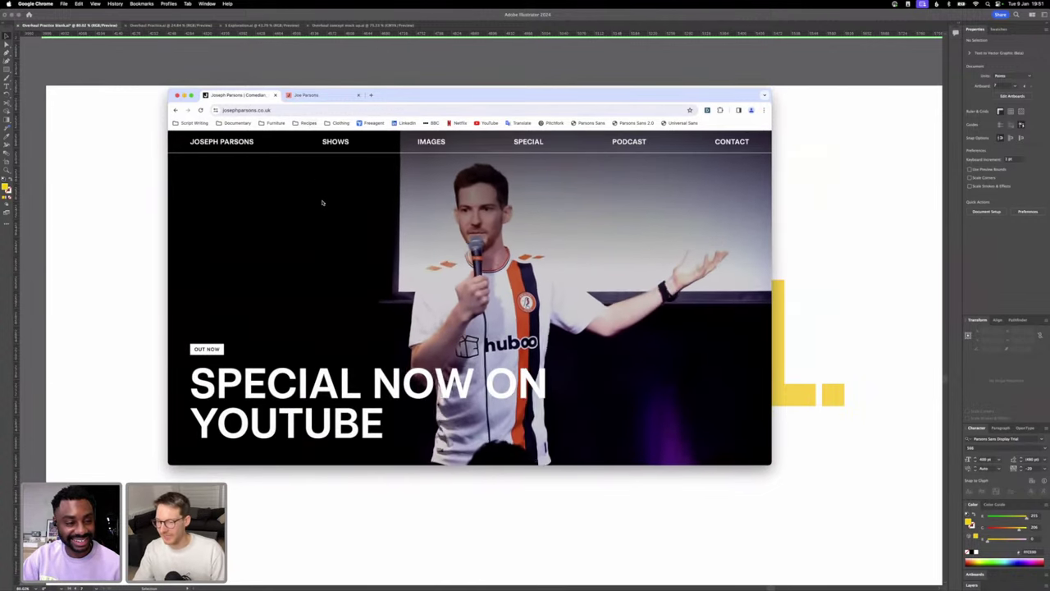
pyautogui.scroll(-10, 323, 203)
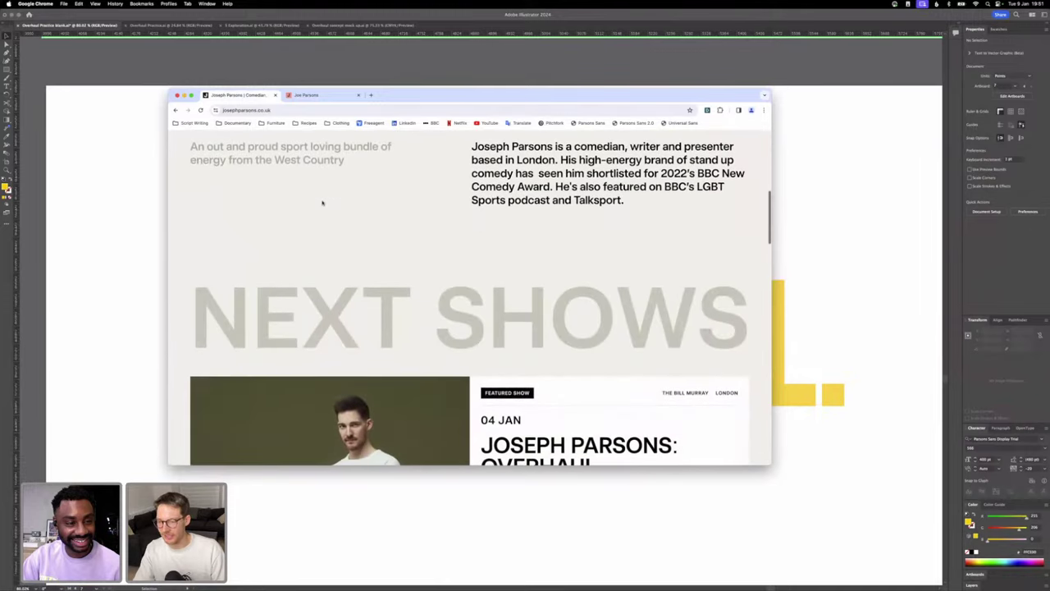
pyautogui.scroll(-5, 322, 203)
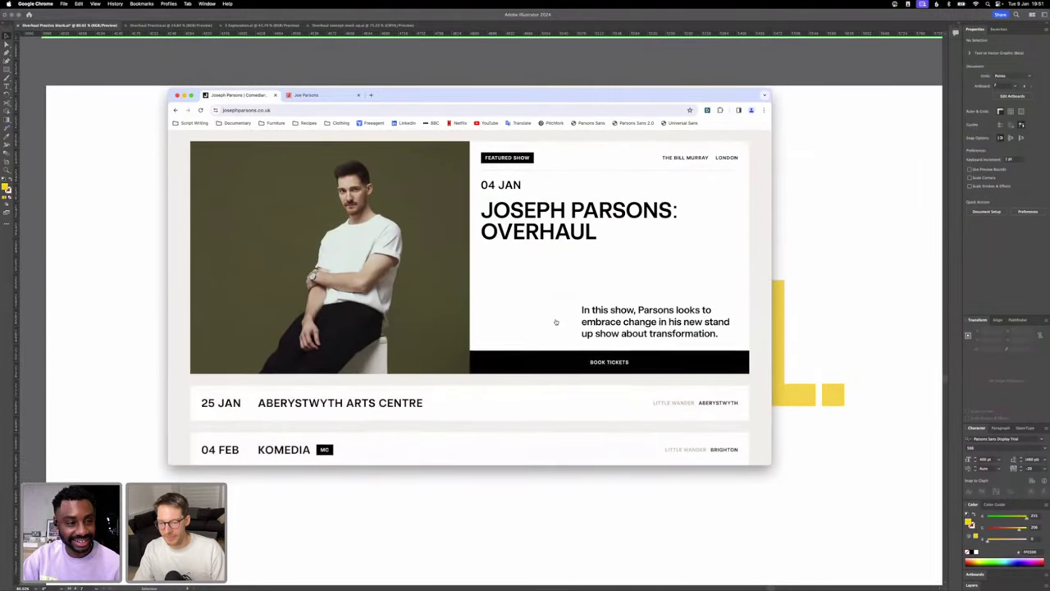
pyautogui.scroll(-5, 556, 322)
pyautogui.scroll(3, 555, 322)
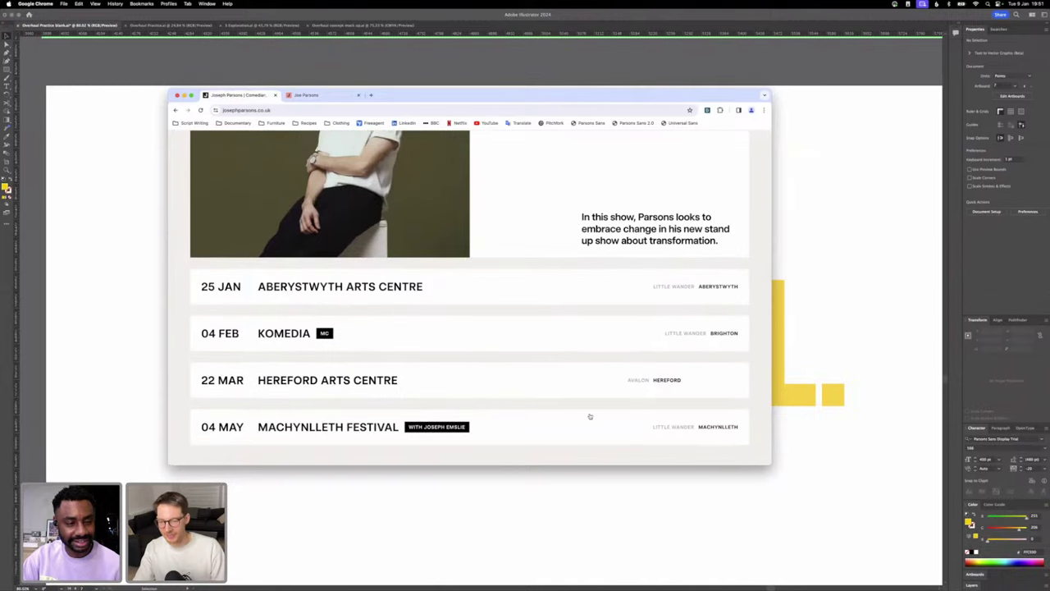
pyautogui.scroll(-3, 590, 418)
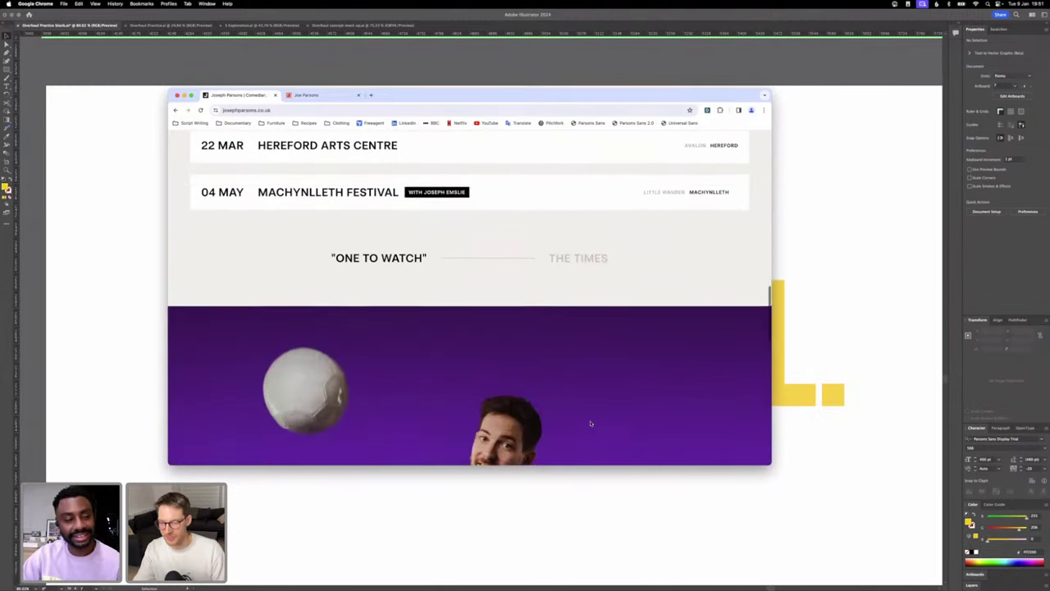
# - Examine the home page's podcast banner, achievements, credits and booking contact, finishing back at its opening hero
pyautogui.scroll(-5, 590, 423)
pyautogui.scroll(2, 590, 423)
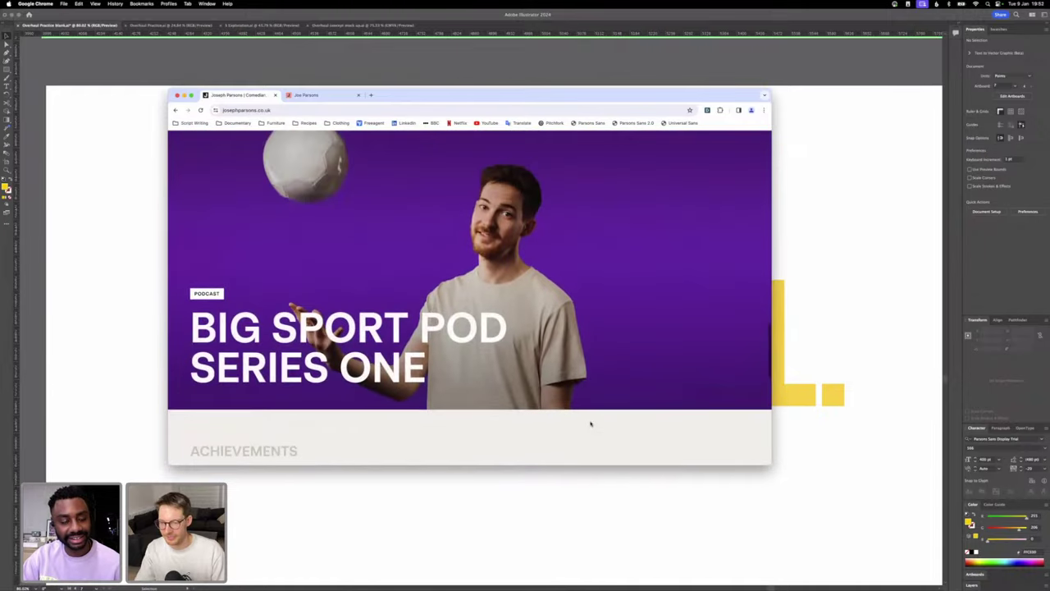
pyautogui.scroll(-2, 589, 423)
pyautogui.scroll(3, 590, 423)
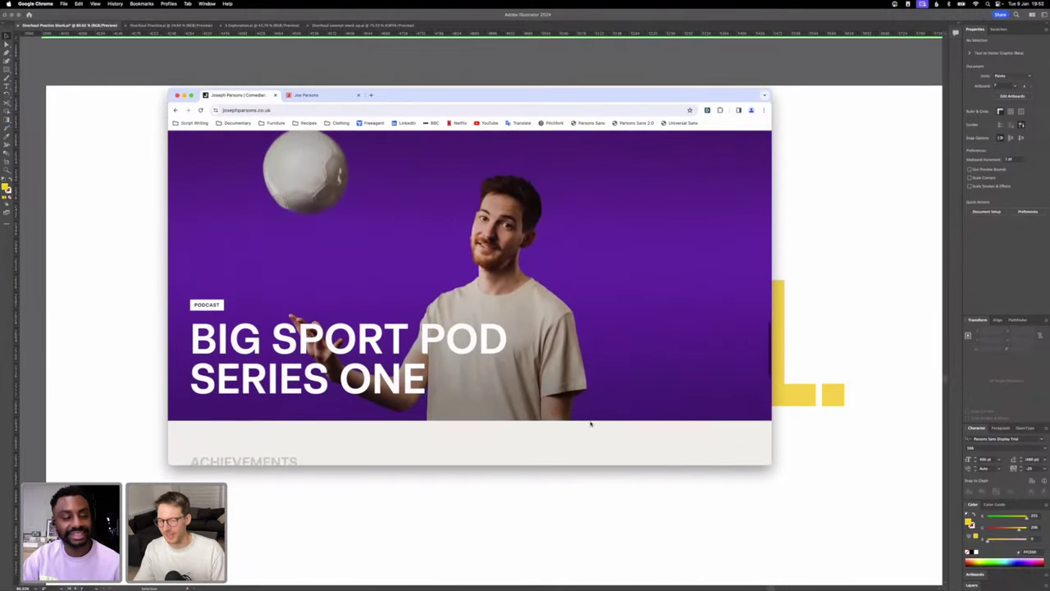
pyautogui.scroll(-1, 590, 423)
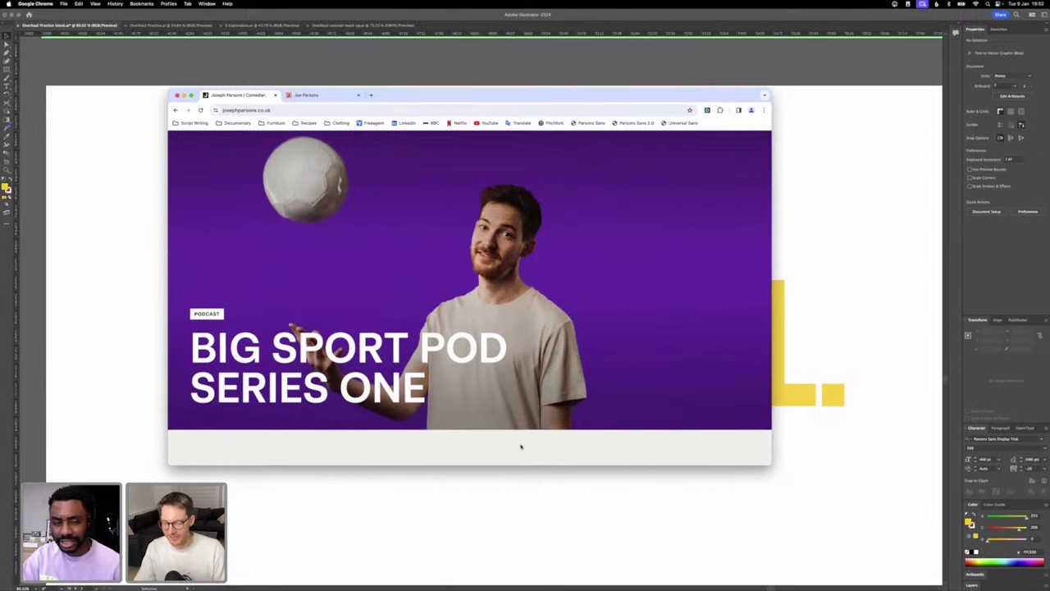
pyautogui.scroll(-10, 520, 446)
pyautogui.scroll(-5, 520, 447)
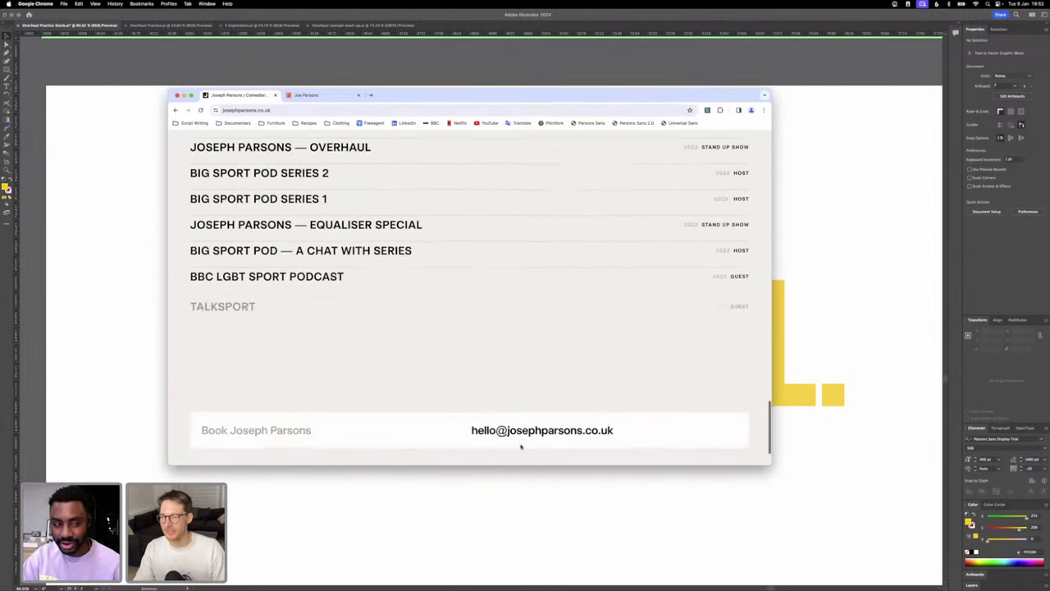
pyautogui.scroll(20, 520, 447)
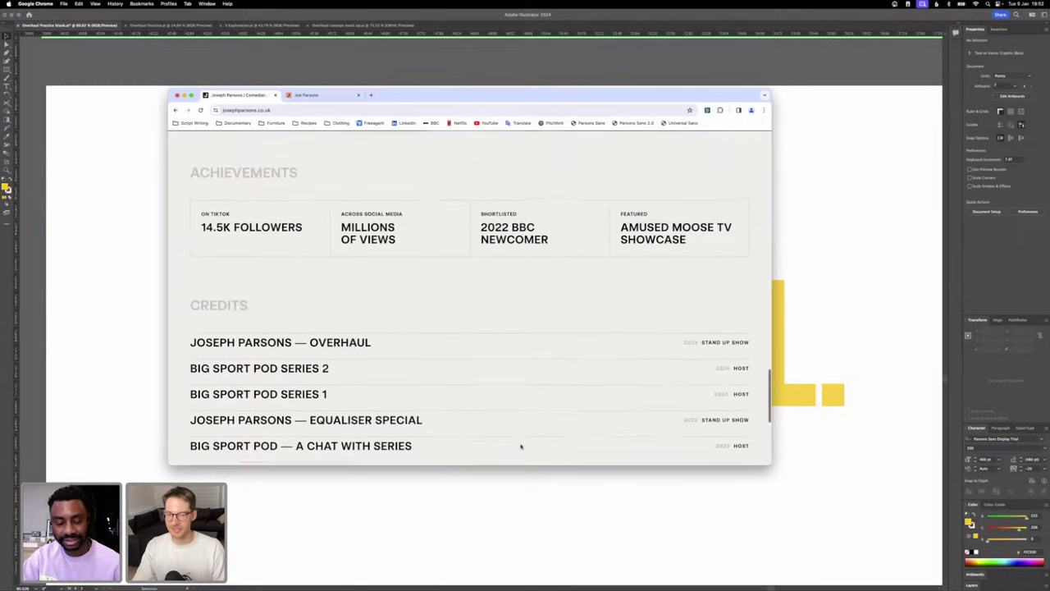
pyautogui.scroll(5, 520, 447)
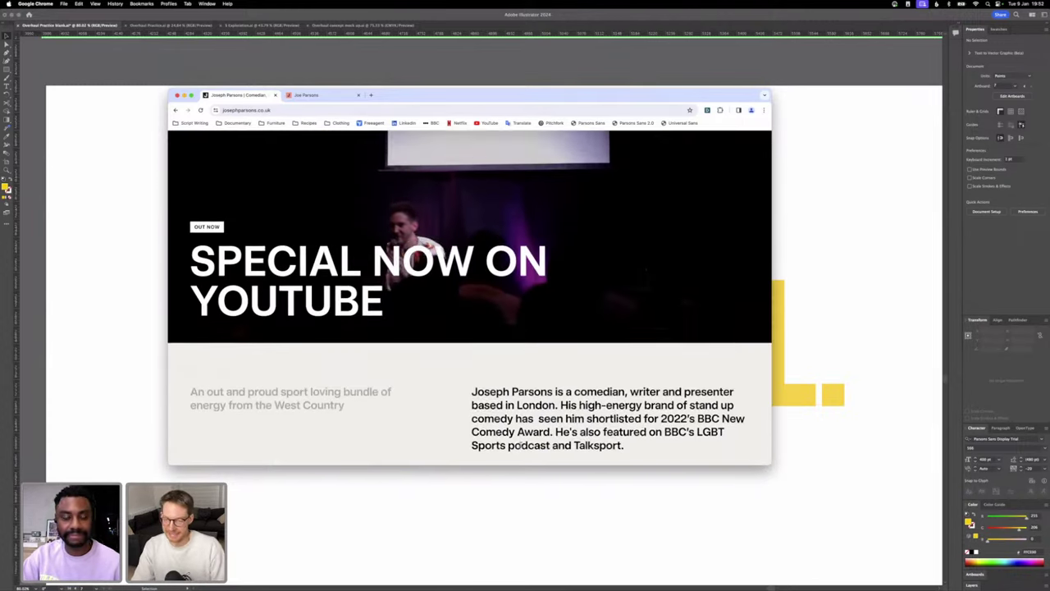
pyautogui.scroll(1, 373, 193)
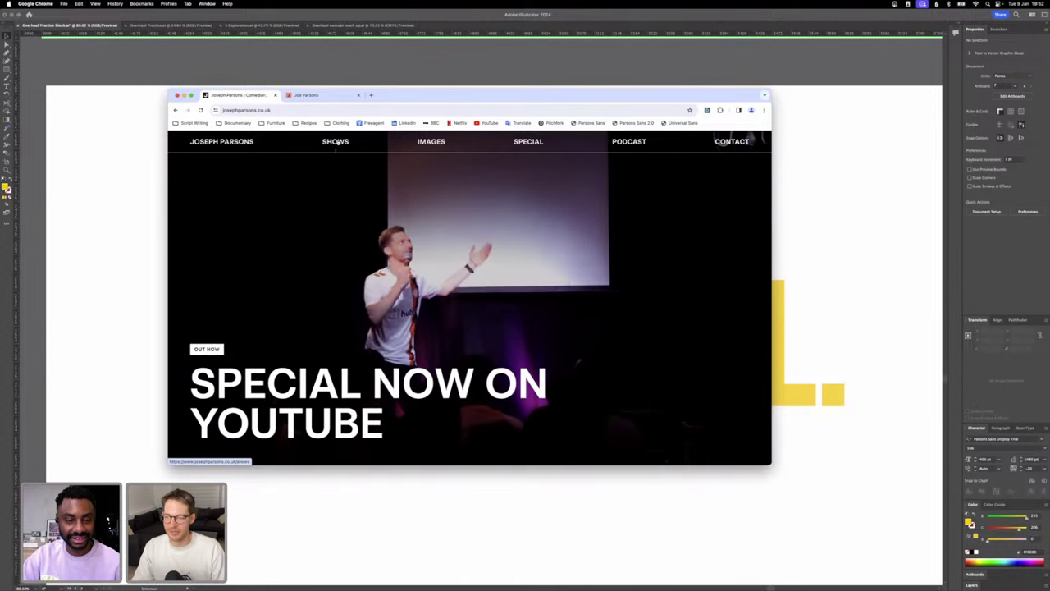
# - View the website's Shows page with its tour dates and the Special page with the Equaliser artwork
pyautogui.click(336, 142)
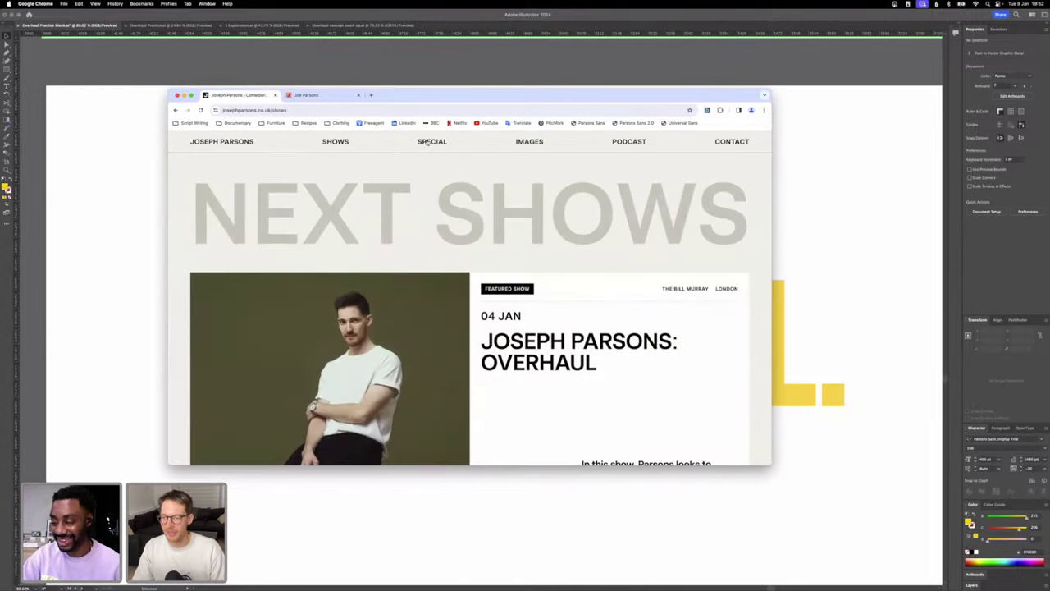
pyautogui.scroll(-3, 467, 248)
pyautogui.scroll(-3, 467, 250)
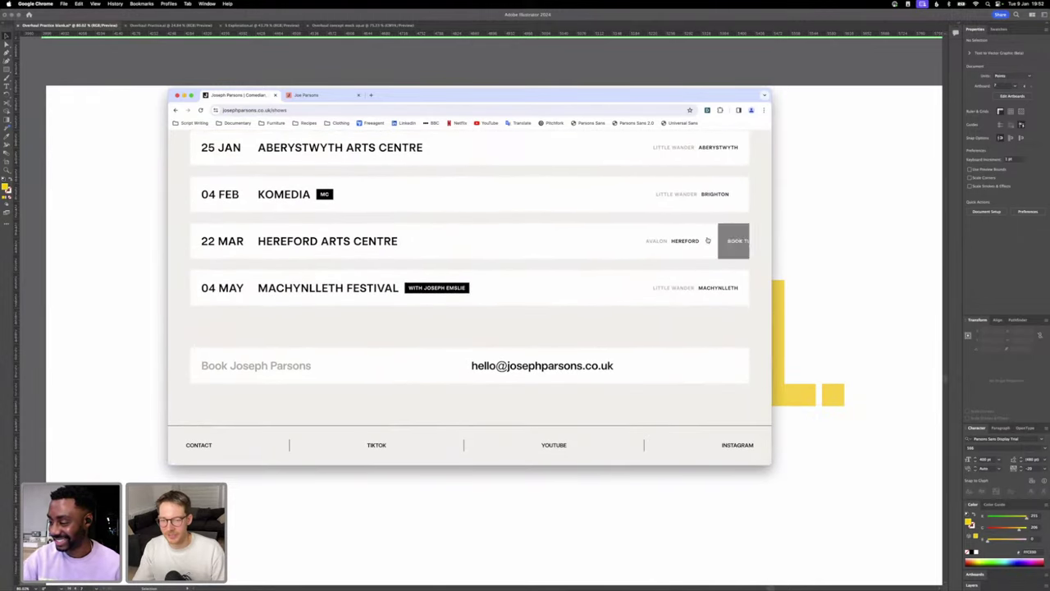
pyautogui.scroll(10, 706, 279)
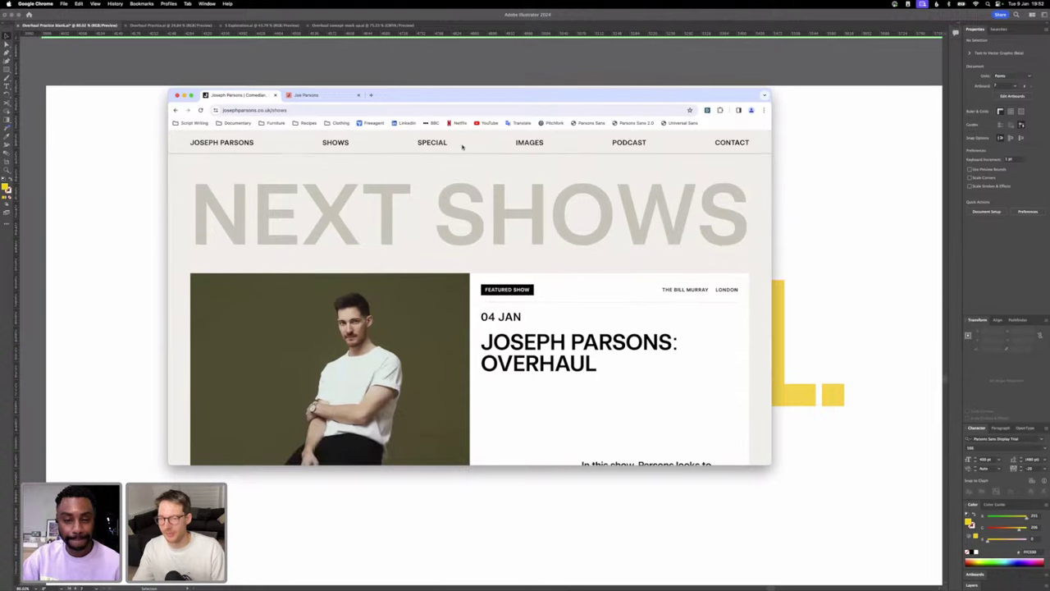
pyautogui.click(441, 145)
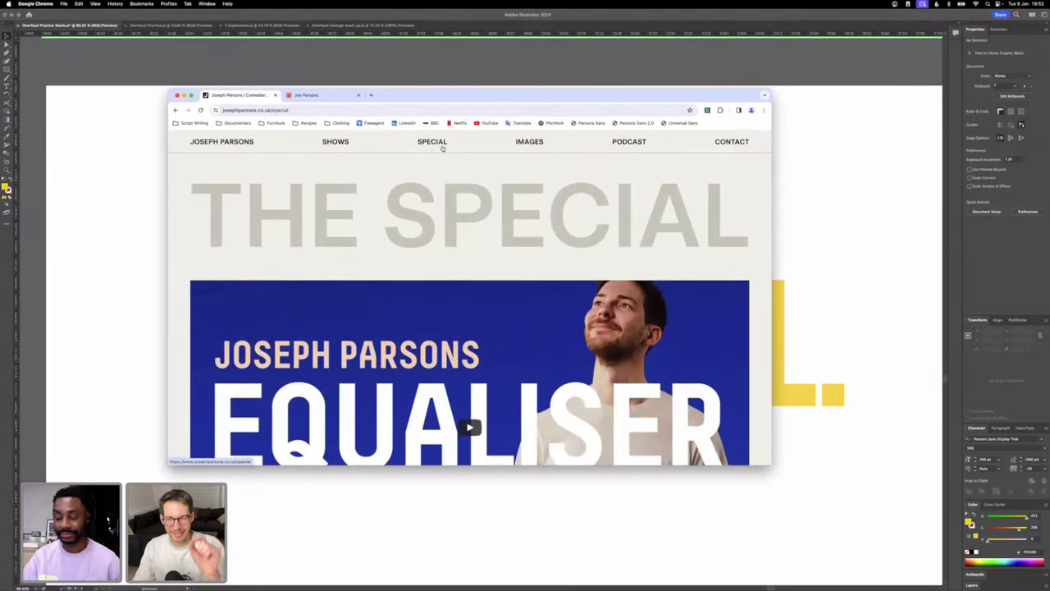
pyautogui.scroll(-4, 442, 147)
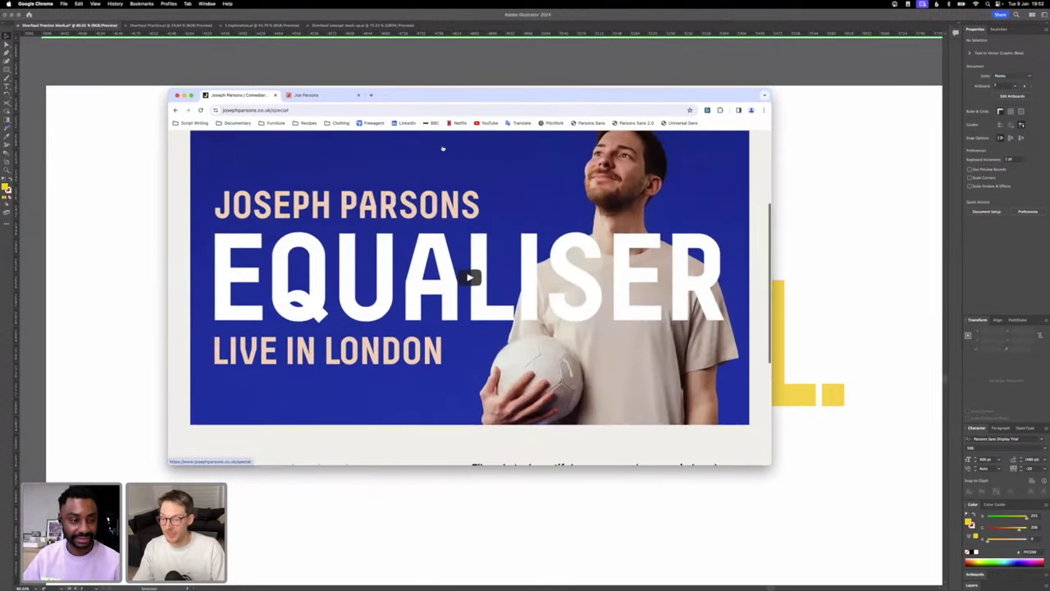
pyautogui.scroll(5, 442, 147)
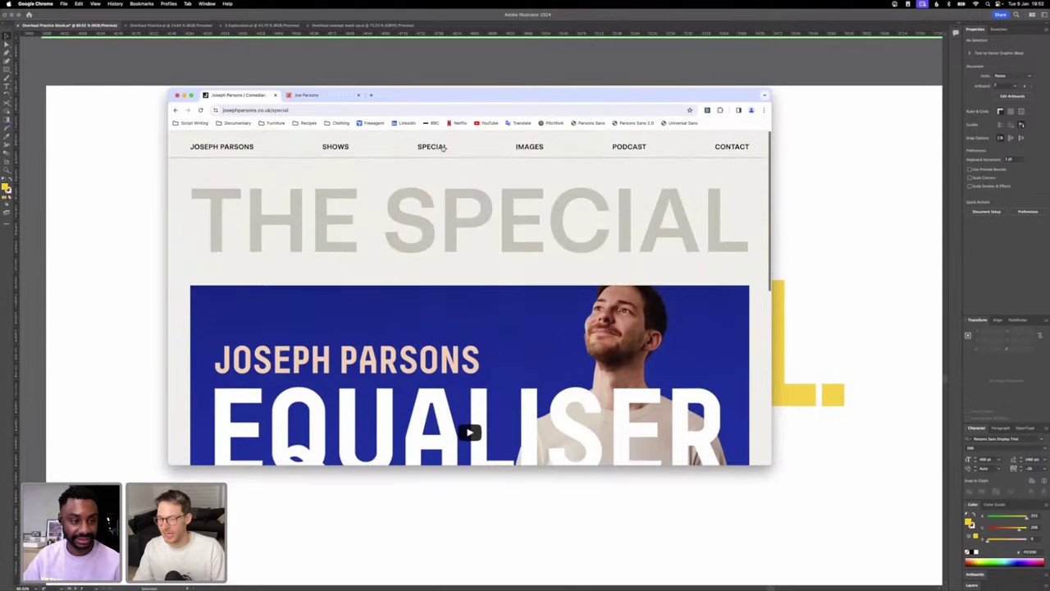
# - Browse the Images, Podcast and Contact pages, look through the press shots, and return to the website's home page
pyautogui.click(526, 140)
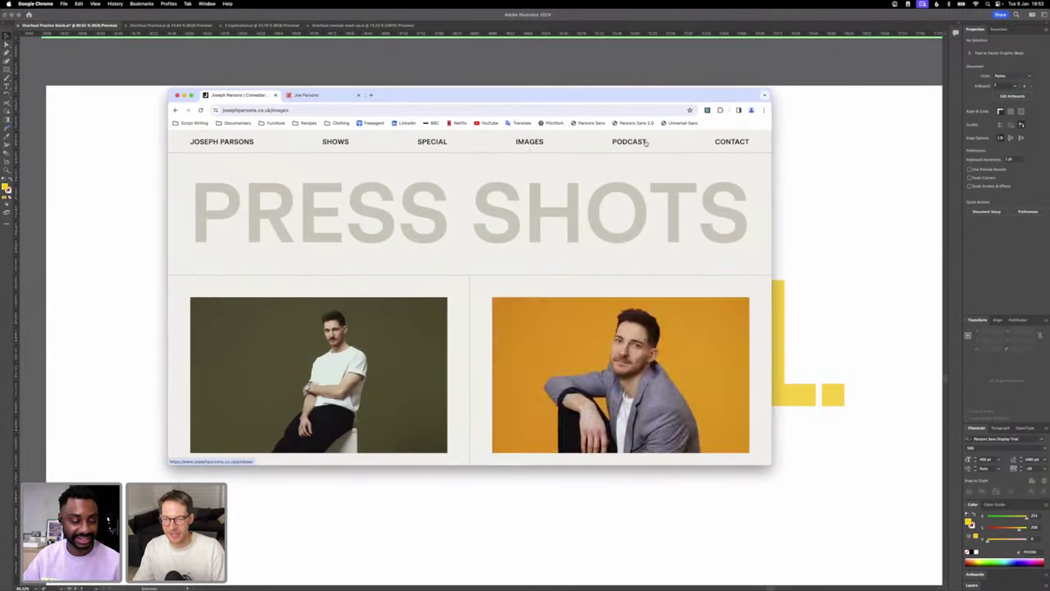
pyautogui.click(628, 141)
pyautogui.click(731, 143)
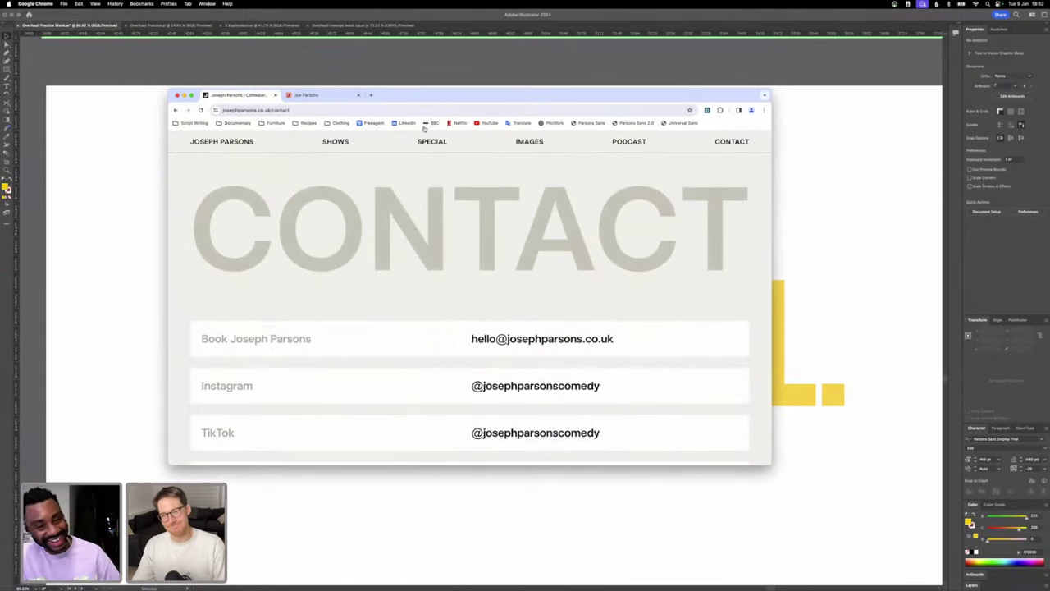
pyautogui.click(522, 142)
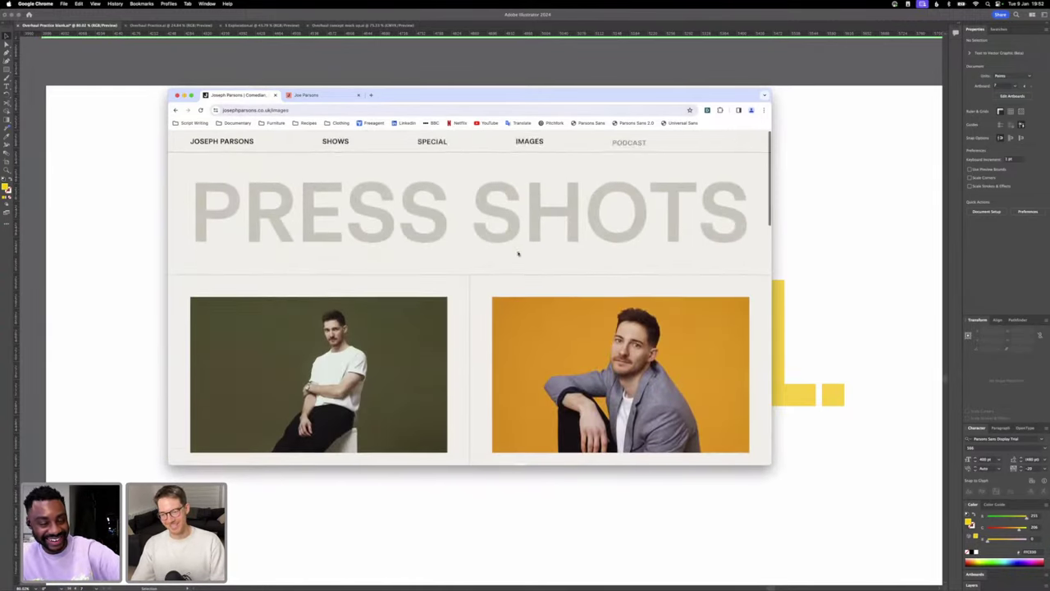
pyautogui.scroll(-5, 517, 252)
pyautogui.scroll(-5, 517, 254)
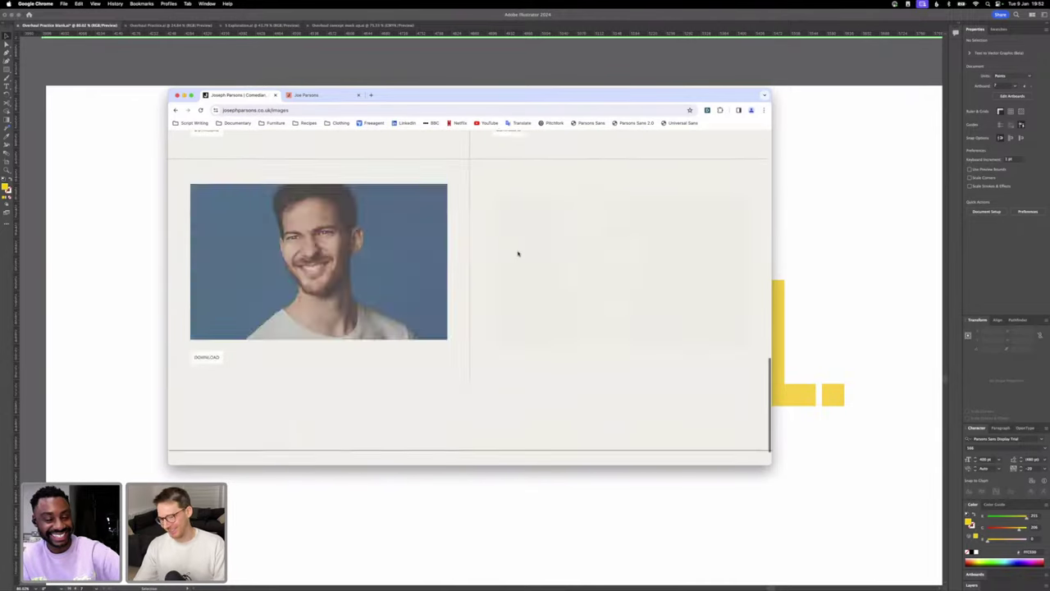
pyautogui.scroll(5, 515, 256)
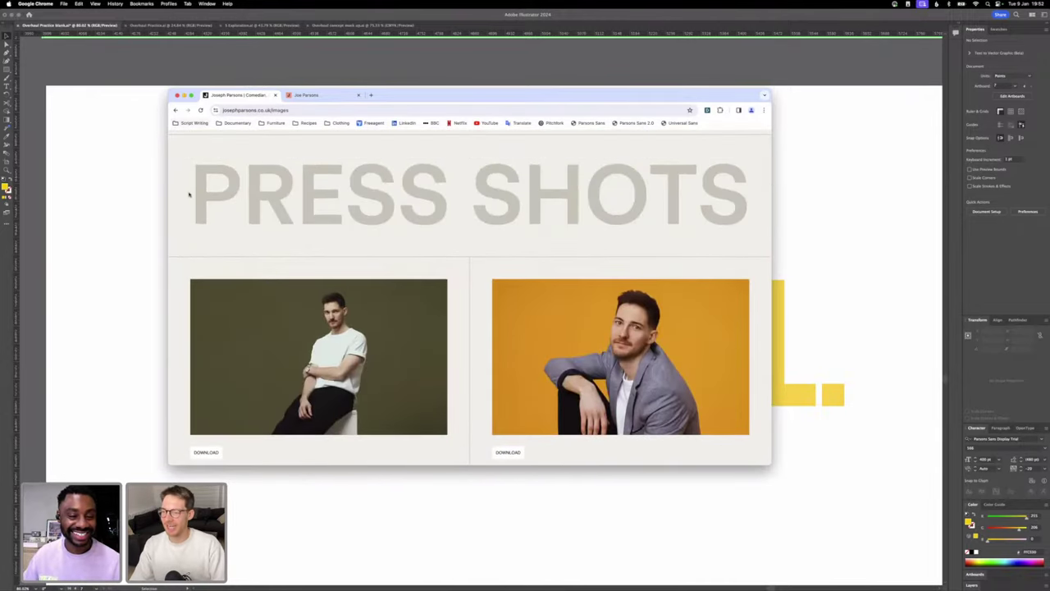
pyautogui.scroll(2, 192, 184)
pyautogui.click(241, 140)
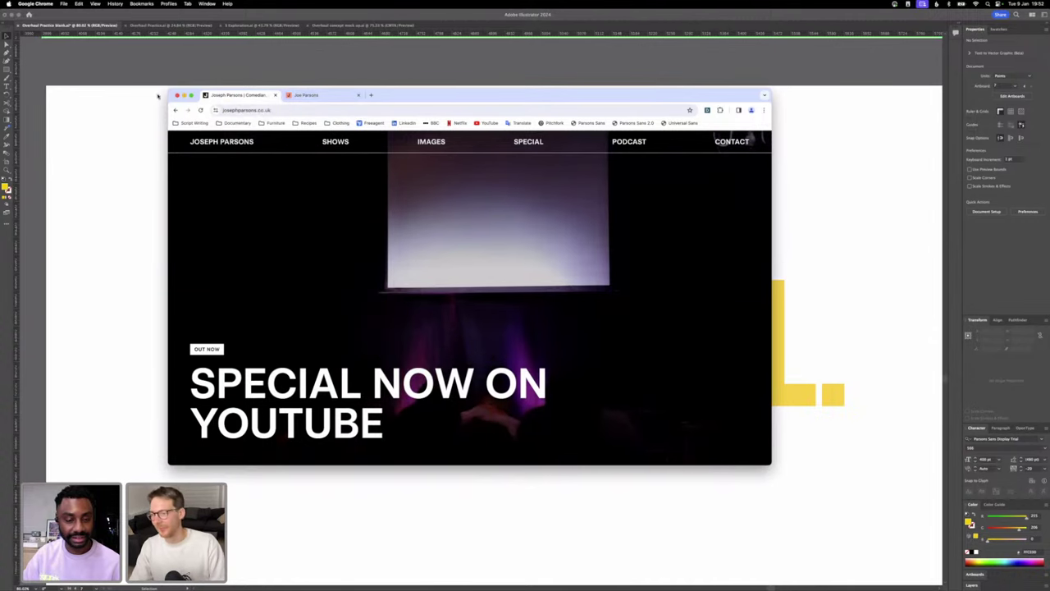
# - Minimise the browser window and return to the golden OVERHAUL wordmark in Illustrator
pyautogui.click(184, 96)
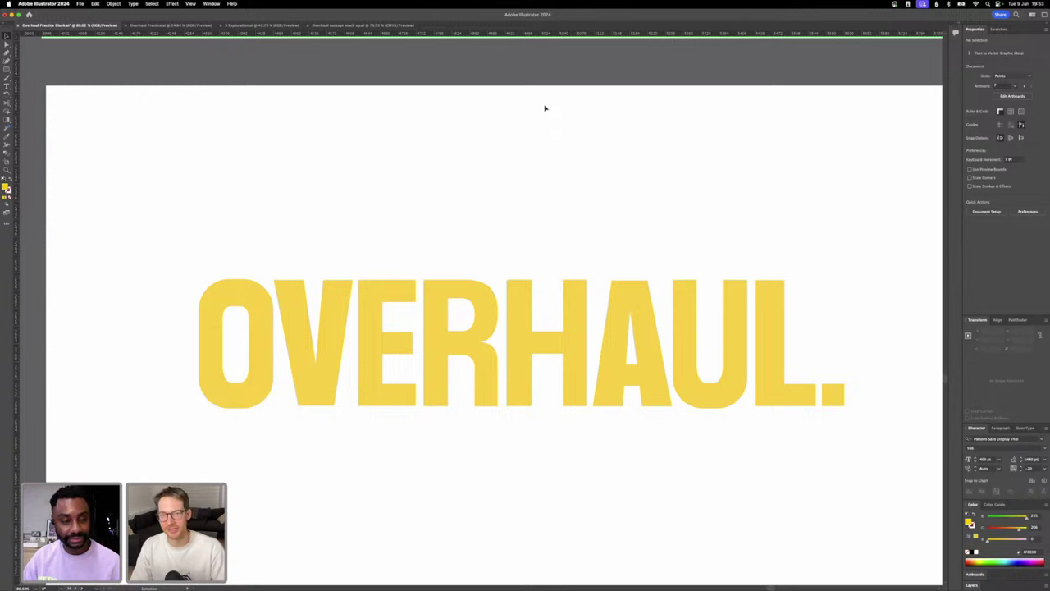
pyautogui.scroll(-1, 545, 108)
pyautogui.hscroll(1, 545, 108)
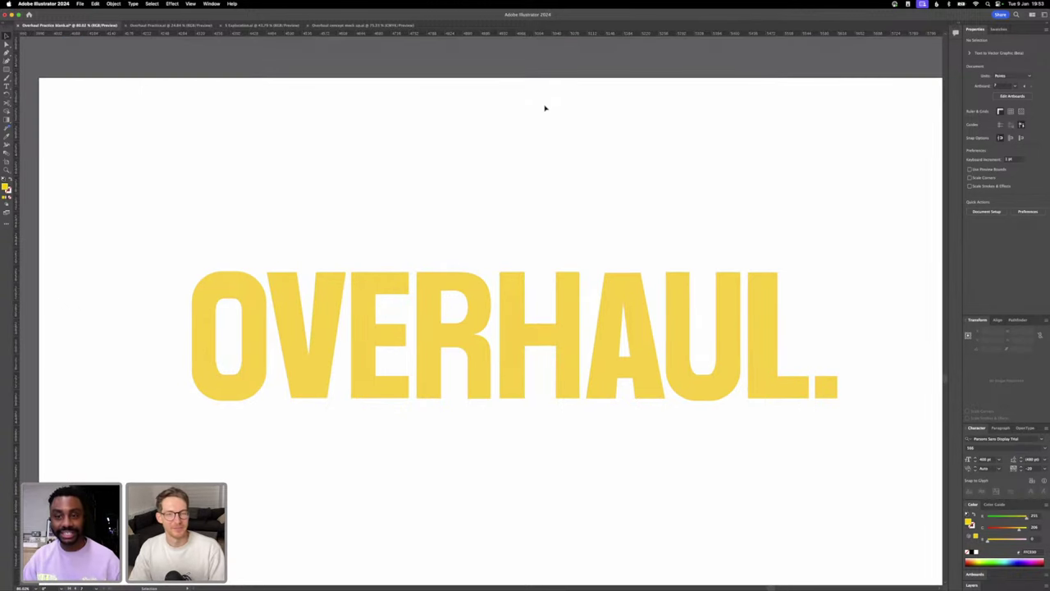